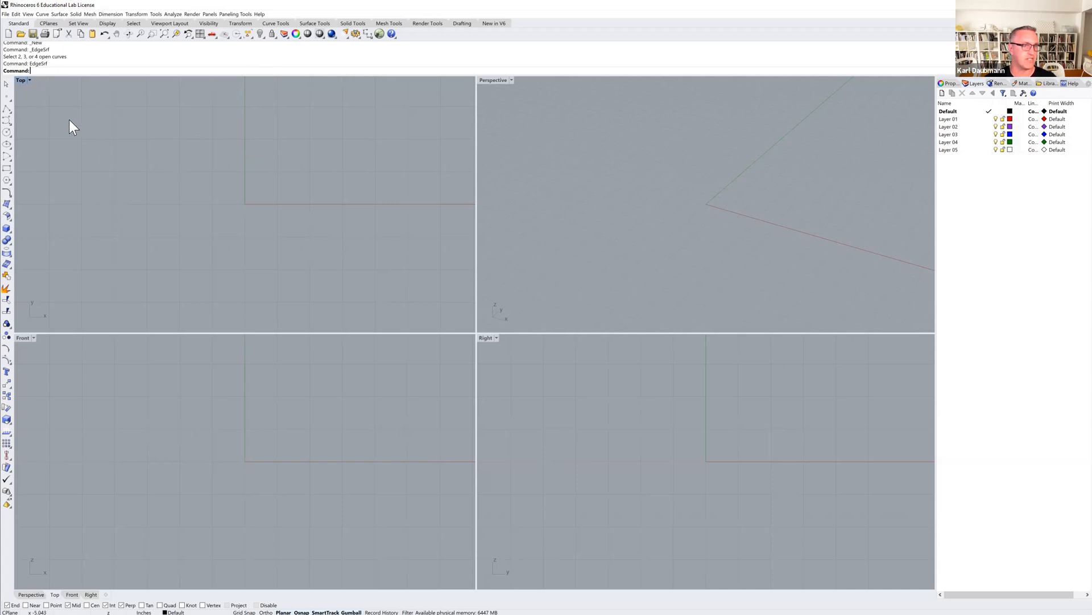
{"action": "left_click", "coordinate": [82, 402]}
{"action": "left_click", "coordinate": [616, 420]}
{"action": "left_click", "coordinate": [613, 154]}
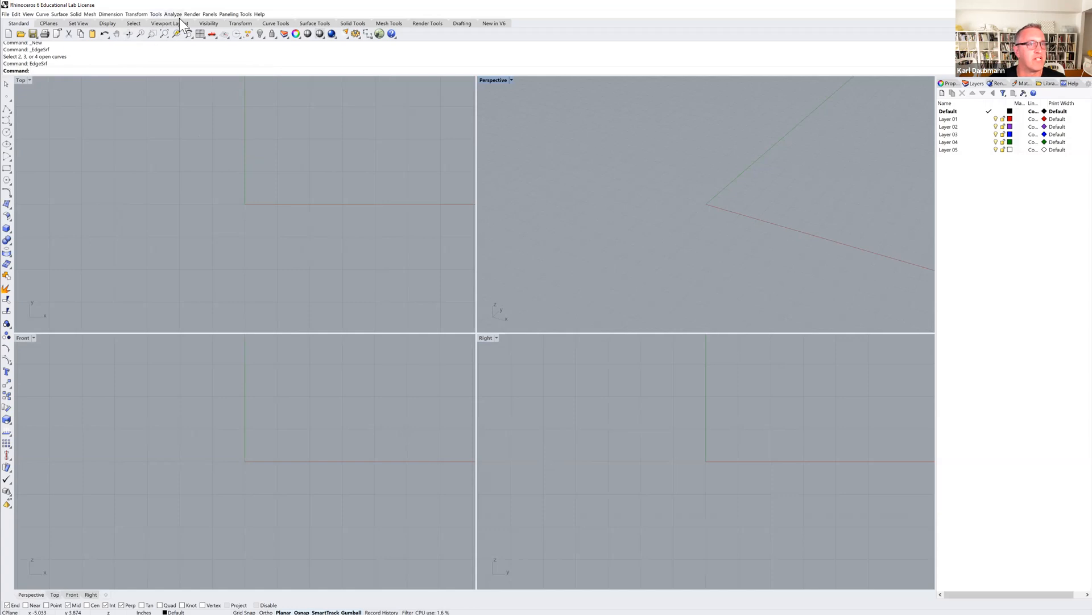
Create a solid cone in the Top view, accepting the default radius 40.312 and height 68.429.
{"action": "left_click", "coordinate": [75, 15]}
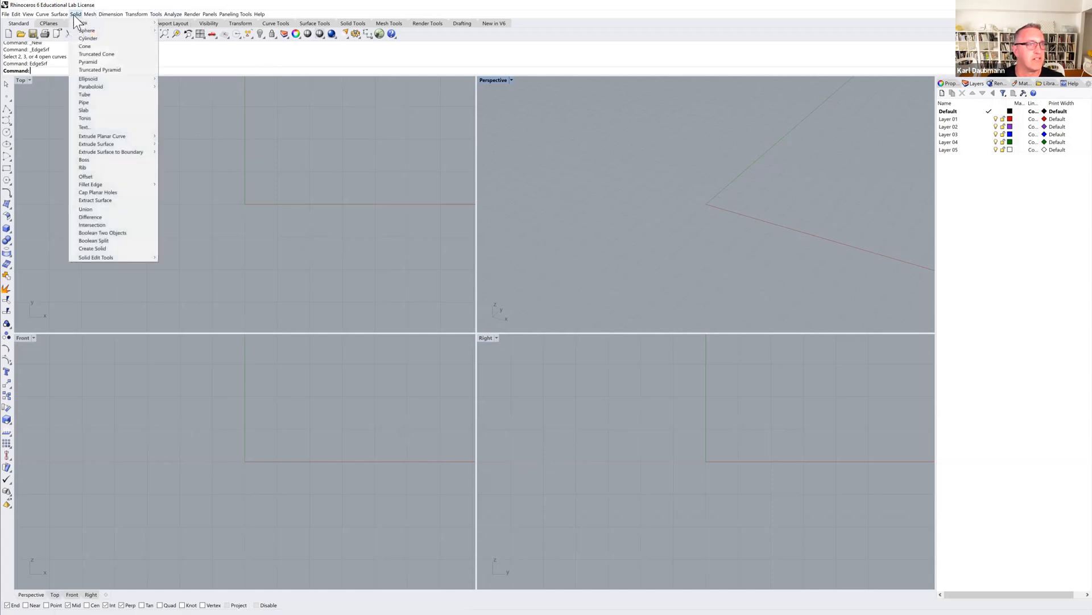
{"action": "left_click", "coordinate": [94, 46]}
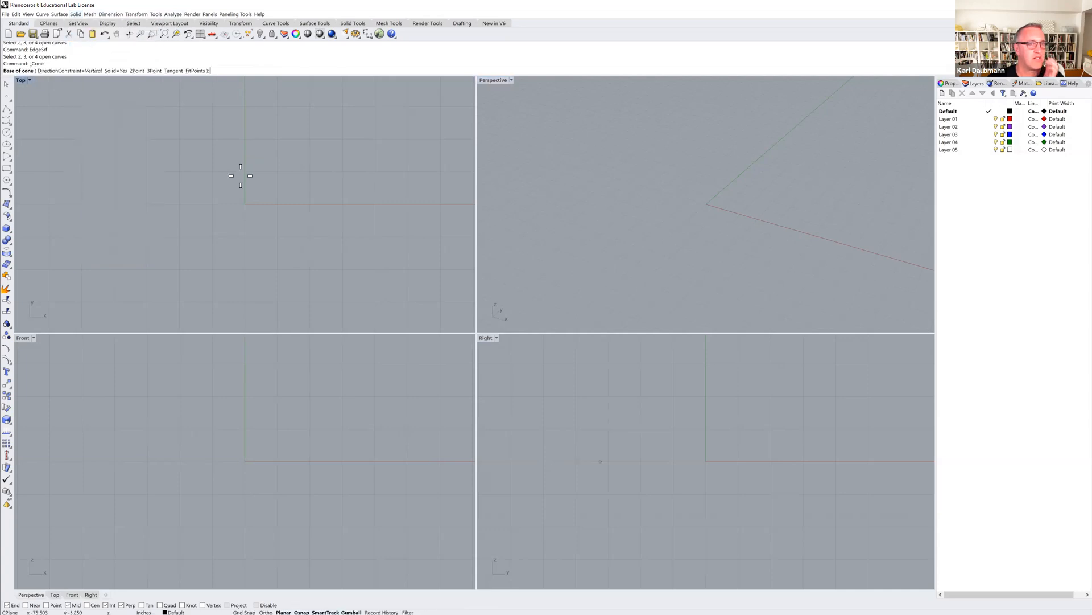
{"action": "left_click", "coordinate": [212, 183]}
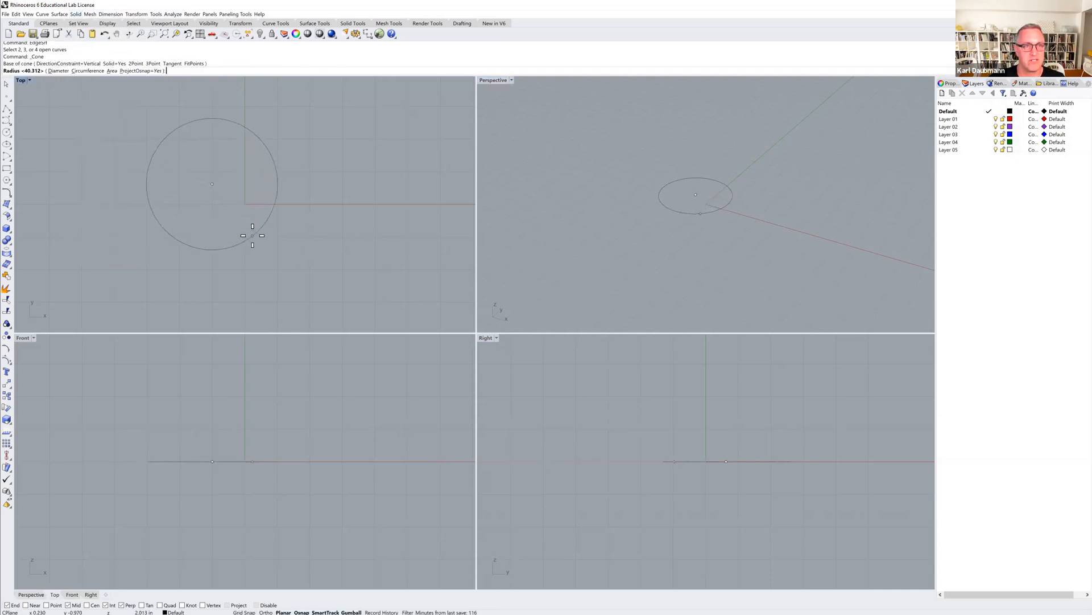
{"action": "key", "text": "Return"}
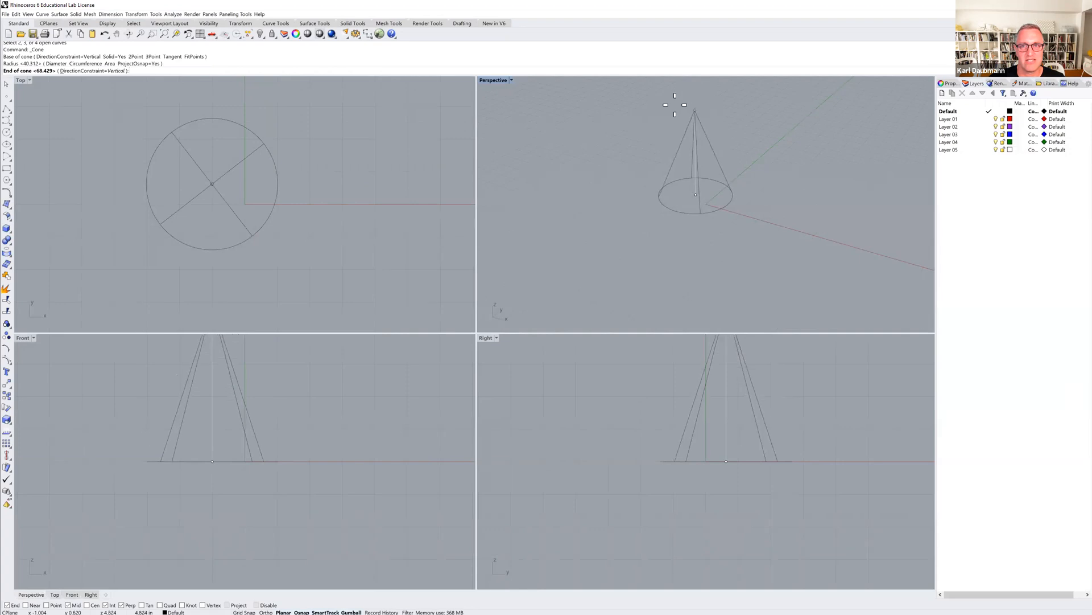
{"action": "key", "text": "Return"}
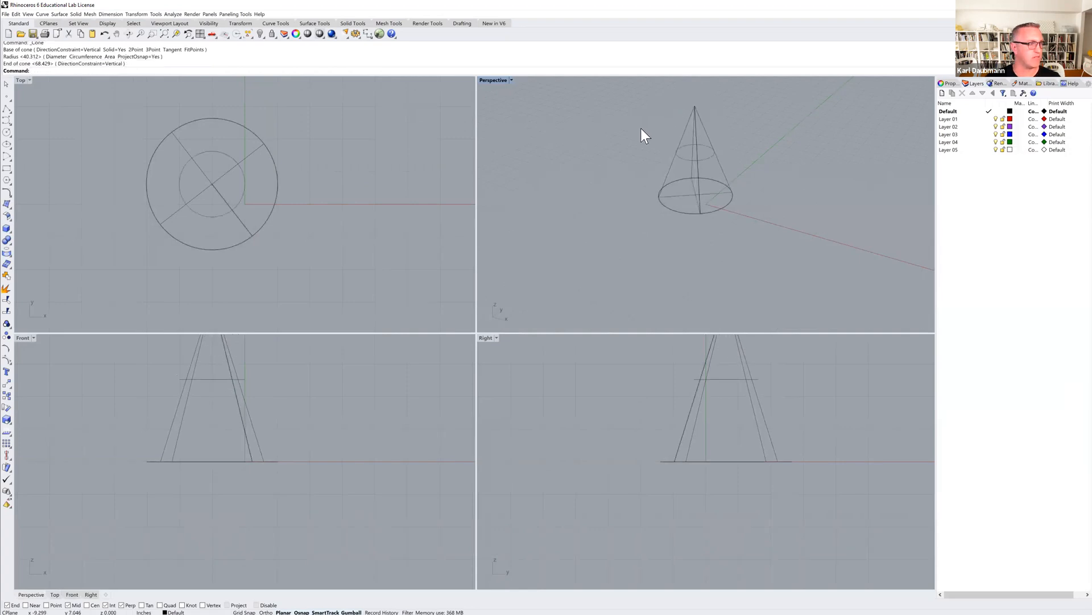
Draw a solid box with a long narrow rectangular base beside the cone, setting its height in the Perspective view.
{"action": "right_click_drag", "start_coordinate": [631, 178], "coordinate": [654, 231]}
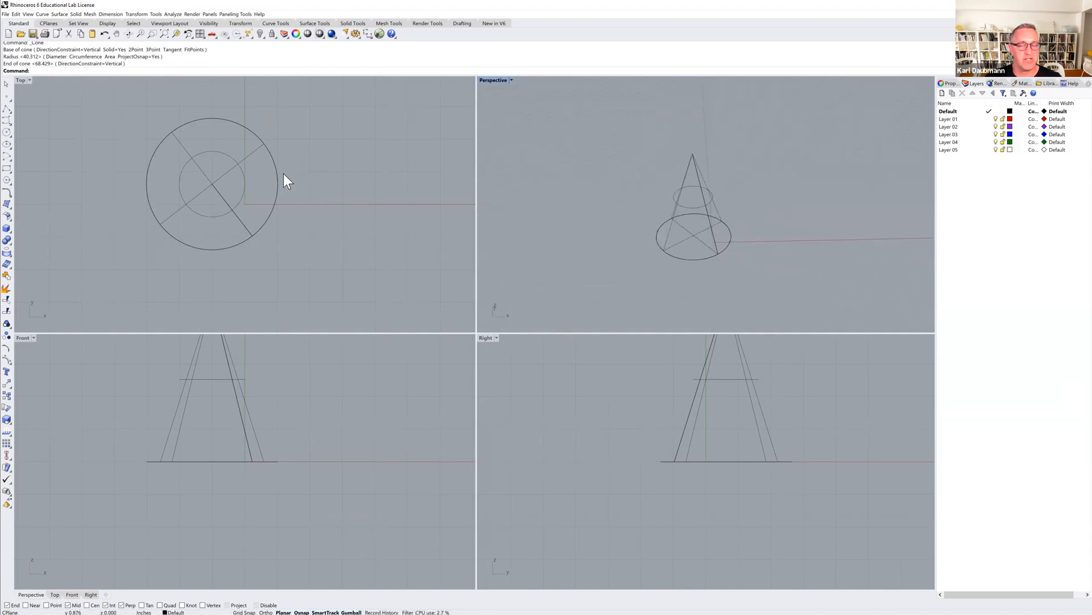
{"action": "right_click_drag", "start_coordinate": [303, 193], "coordinate": [291, 208]}
{"action": "scroll", "coordinate": [290, 208], "scroll_direction": "down", "scroll_amount": 4}
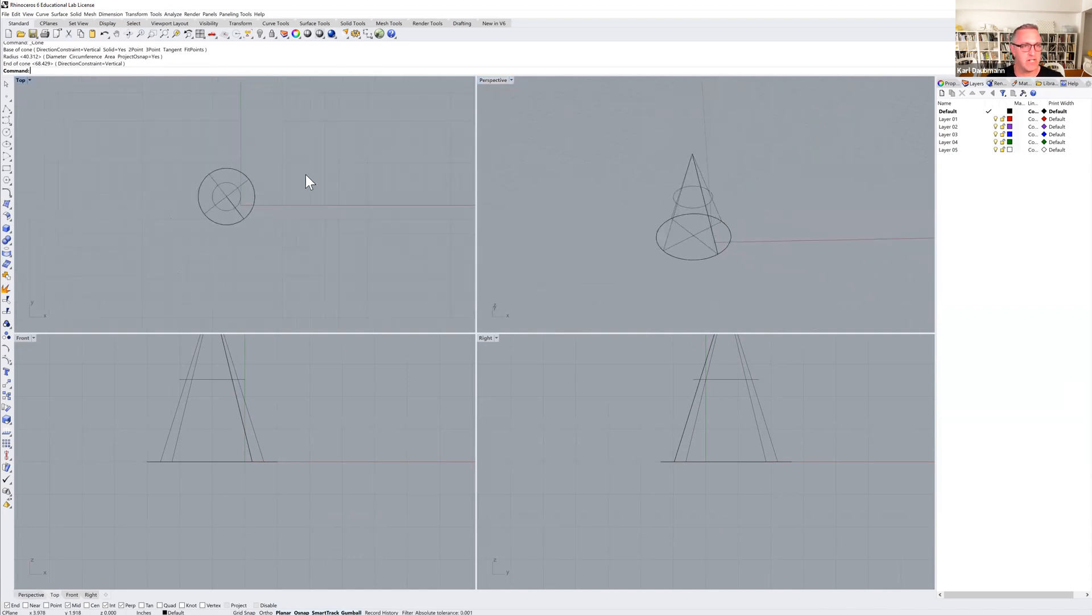
{"action": "left_click", "coordinate": [76, 14]}
{"action": "mouse_move", "coordinate": [87, 22]}
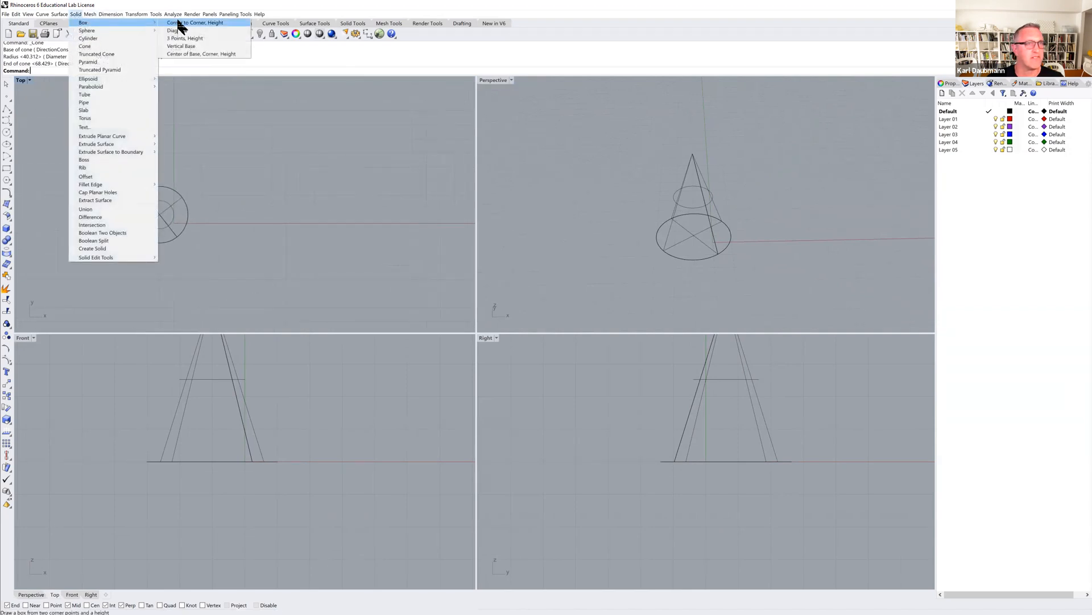
{"action": "left_click", "coordinate": [182, 23]}
{"action": "left_click", "coordinate": [240, 138]}
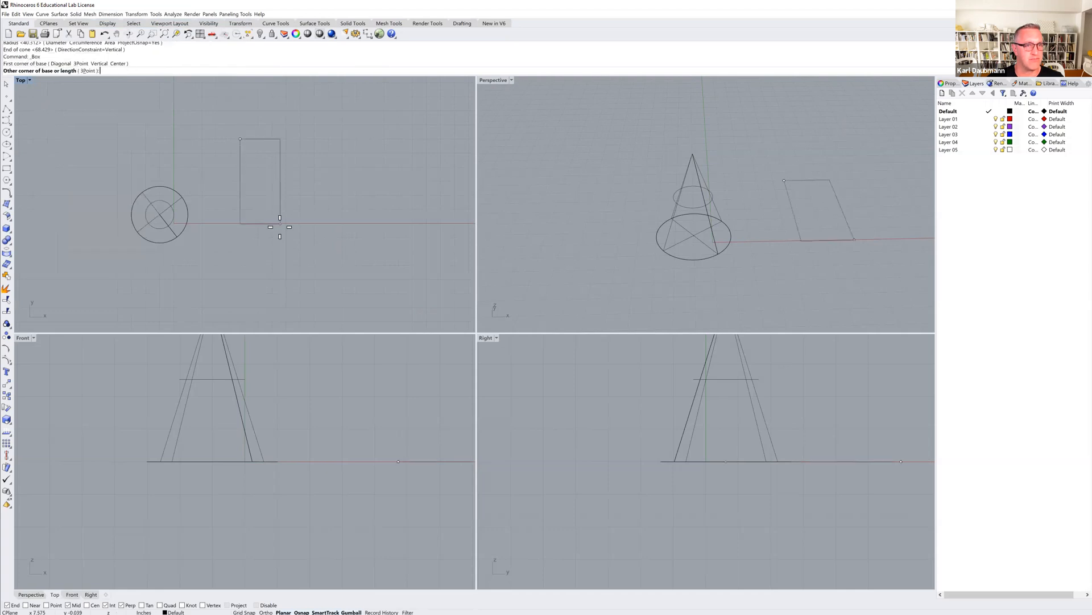
{"action": "left_click", "coordinate": [262, 293]}
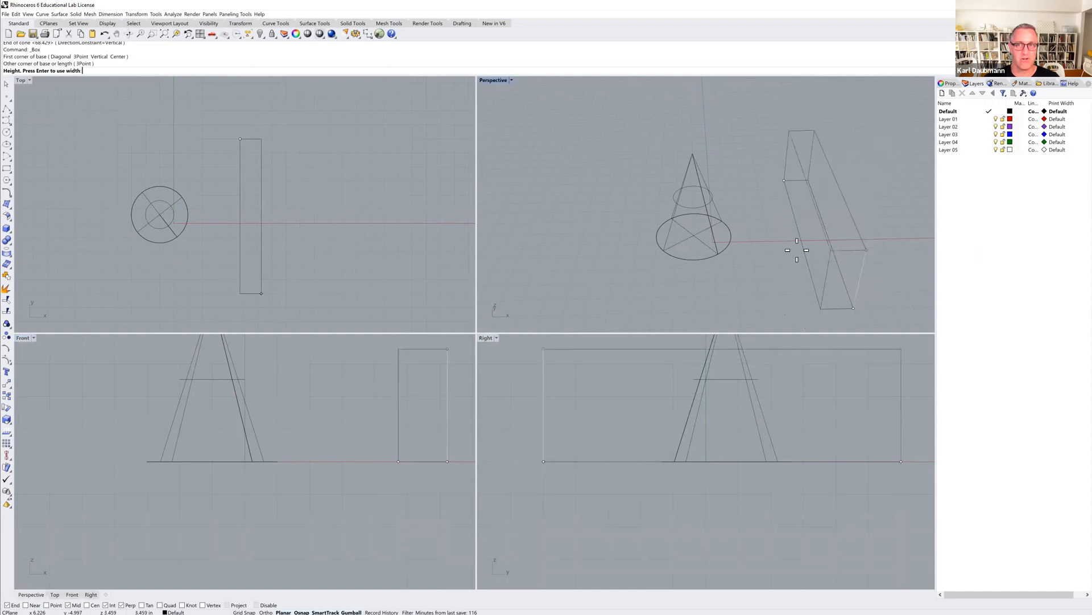
{"action": "left_click", "coordinate": [805, 219]}
{"action": "right_click_drag", "start_coordinate": [776, 235], "coordinate": [701, 236]}
{"action": "scroll", "coordinate": [321, 435], "scroll_direction": "down", "scroll_amount": 4}
{"action": "right_click_drag", "start_coordinate": [321, 435], "coordinate": [255, 468]}
{"action": "scroll", "coordinate": [638, 421], "scroll_direction": "down", "scroll_amount": 3}
{"action": "right_click_drag", "start_coordinate": [659, 415], "coordinate": [649, 445]}
{"action": "left_click", "coordinate": [146, 149]}
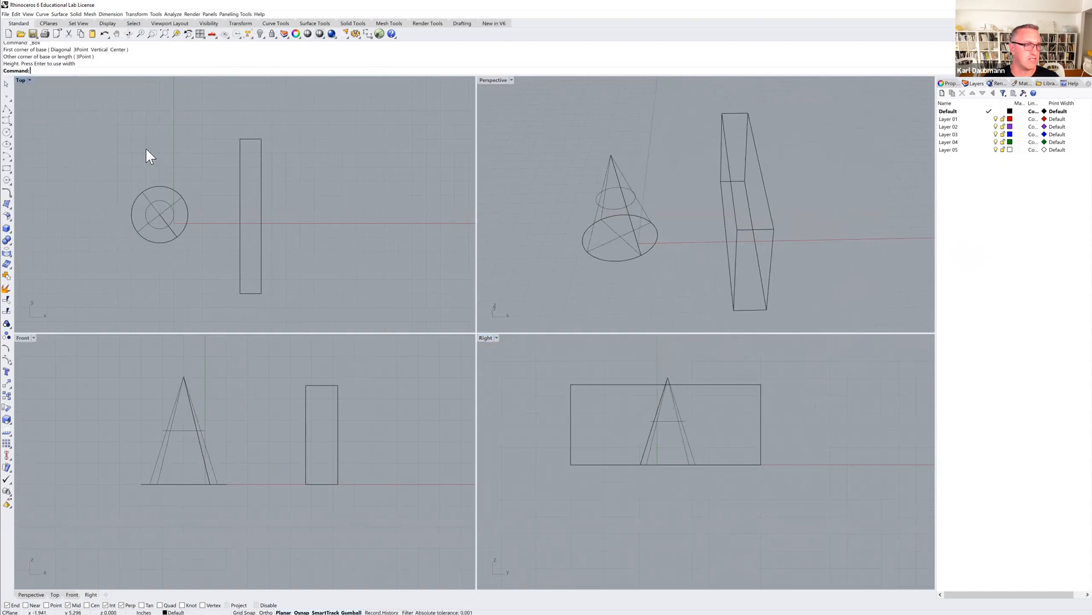
{"action": "left_click", "coordinate": [99, 409]}
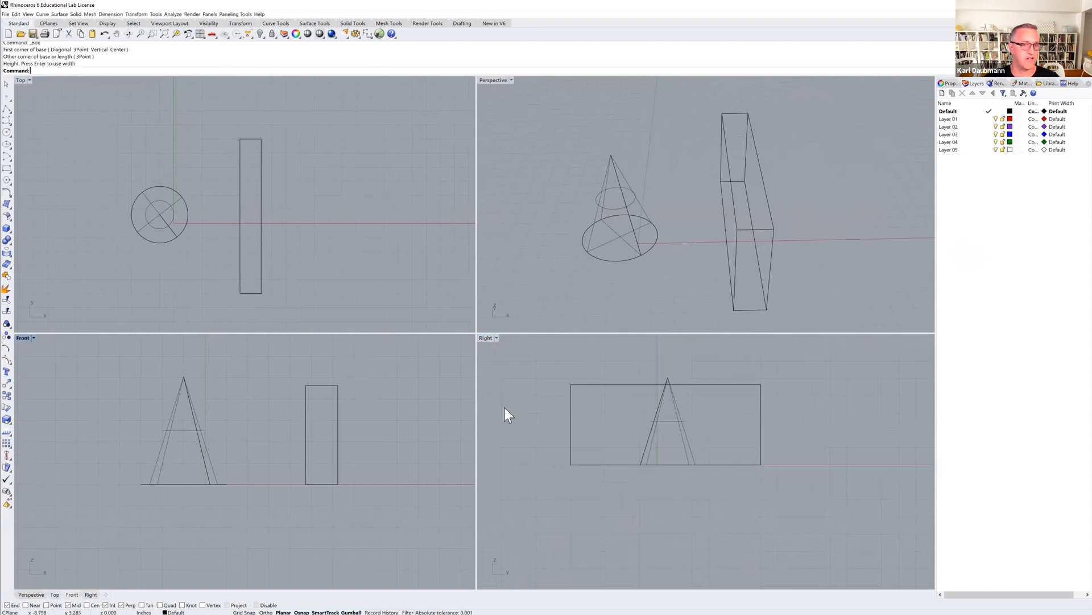
{"action": "left_click", "coordinate": [533, 398]}
{"action": "left_click", "coordinate": [564, 190]}
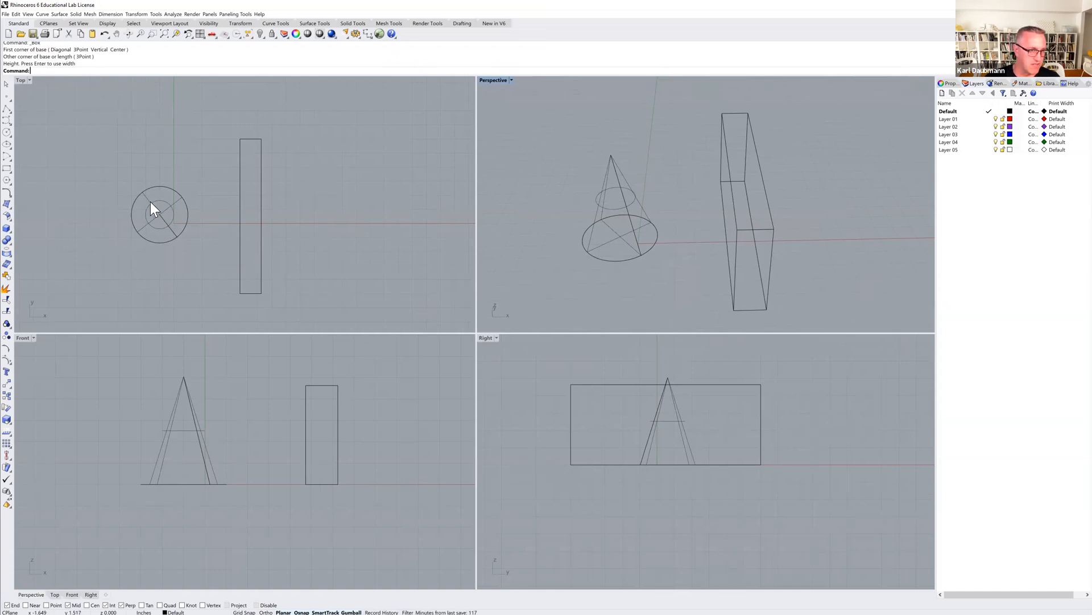
Select the cone and the box together and move them away from the origin in the Top view.
{"action": "left_click", "coordinate": [160, 213]}
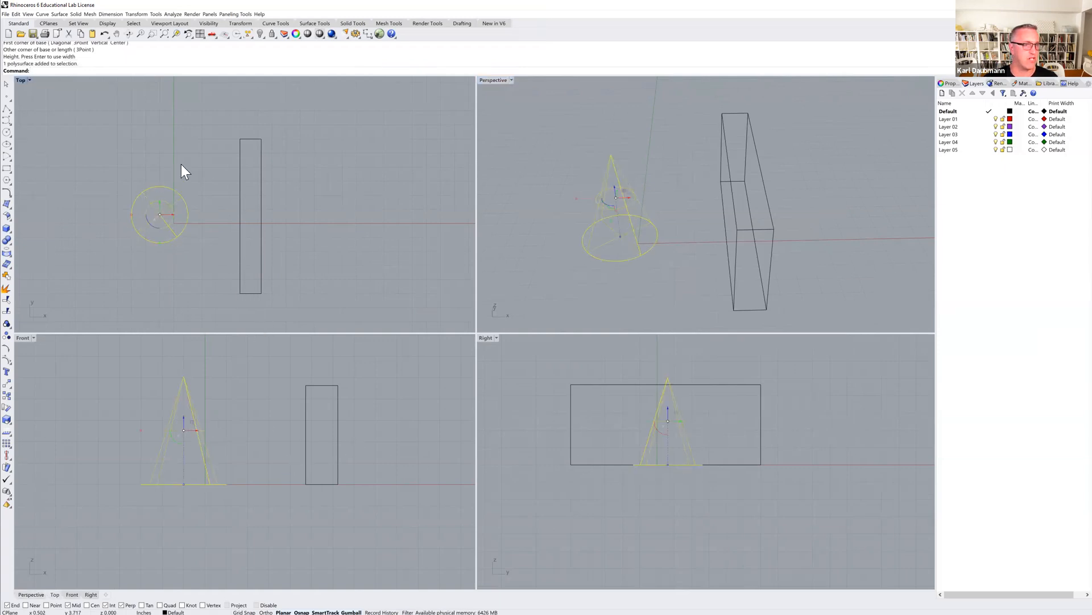
{"action": "key", "text": "Escape"}
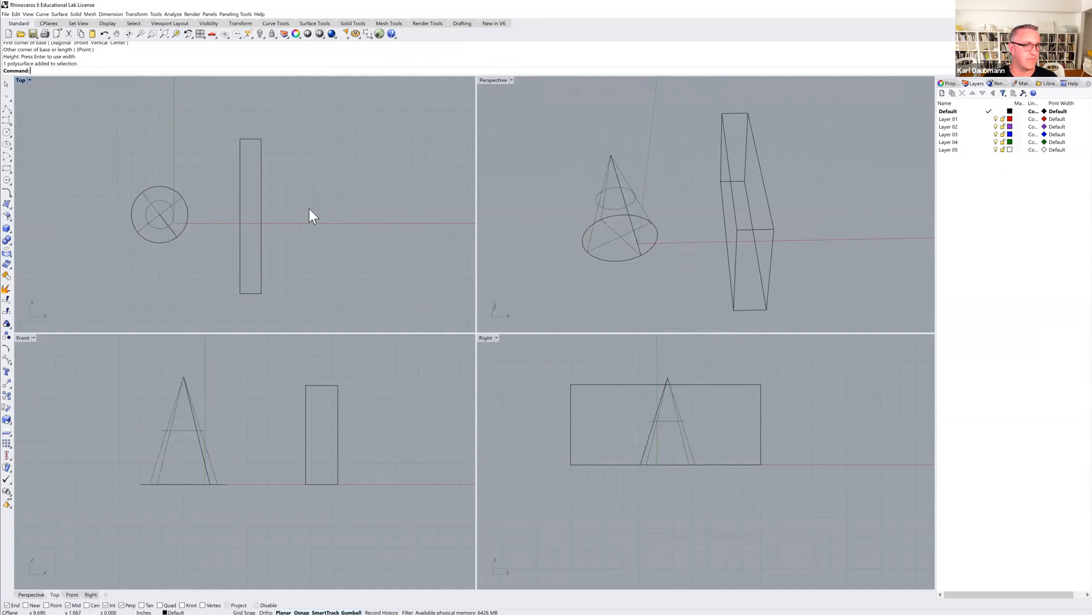
{"action": "left_click", "coordinate": [259, 203]}
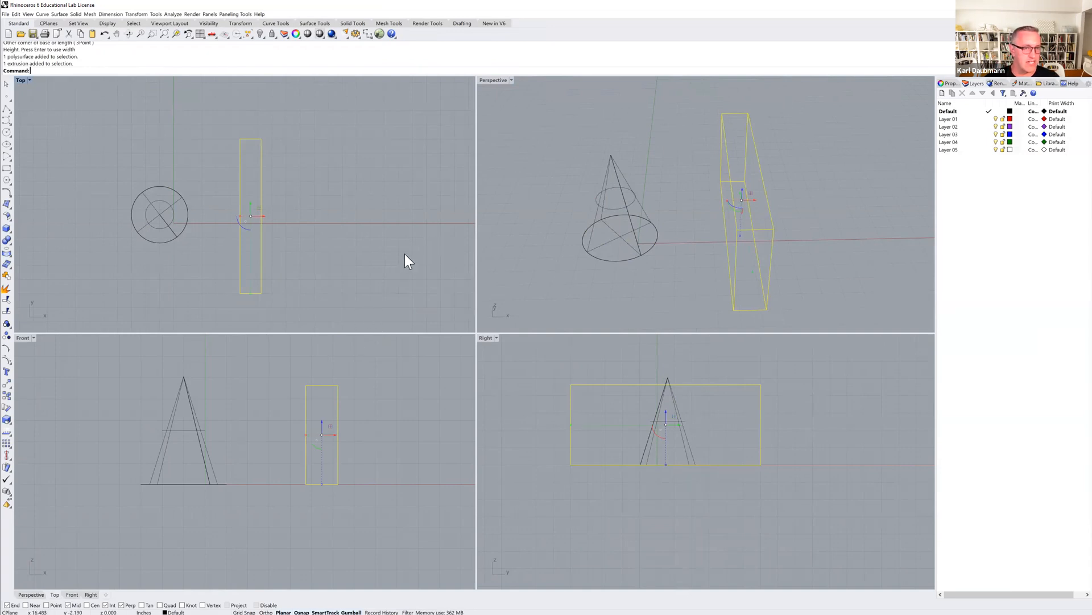
{"action": "scroll", "coordinate": [378, 258], "scroll_direction": "down", "scroll_amount": 3}
{"action": "right_click_drag", "start_coordinate": [377, 259], "coordinate": [332, 266]}
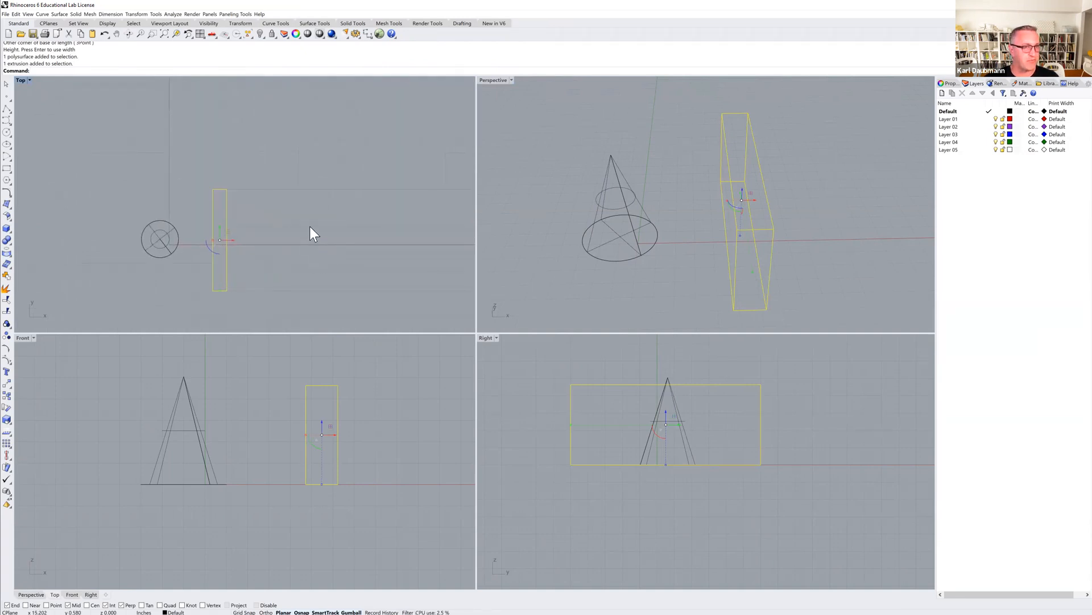
{"action": "left_click_drag", "start_coordinate": [285, 176], "coordinate": [260, 145]}
{"action": "left_click", "coordinate": [194, 218]}
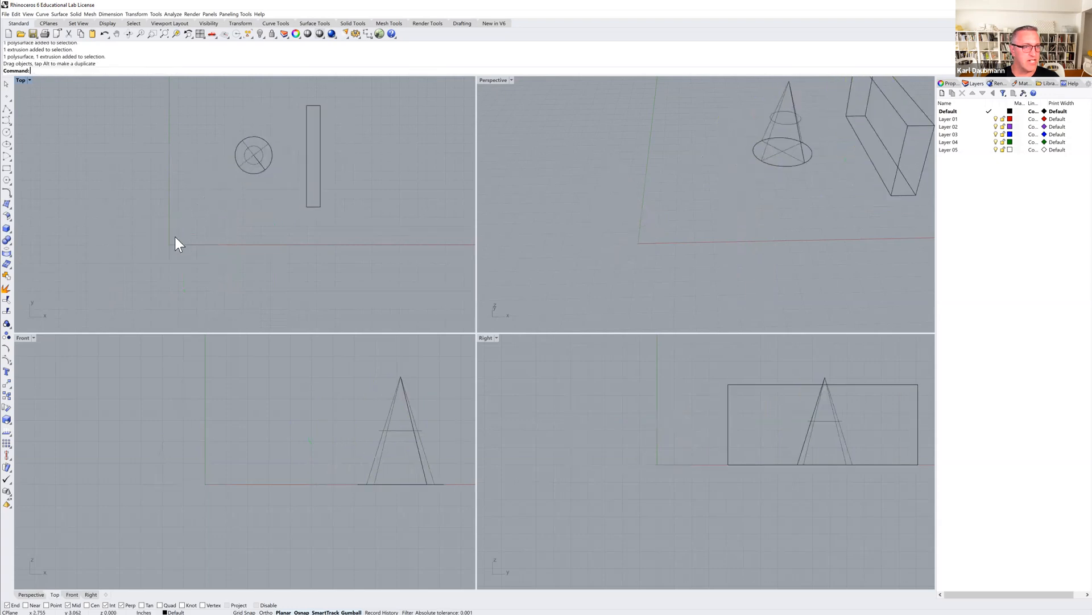
Zoom and pan the Top, Front and Right views to examine where the objects sit relative to the origin.
{"action": "scroll", "coordinate": [189, 200], "scroll_direction": "down", "scroll_amount": 6}
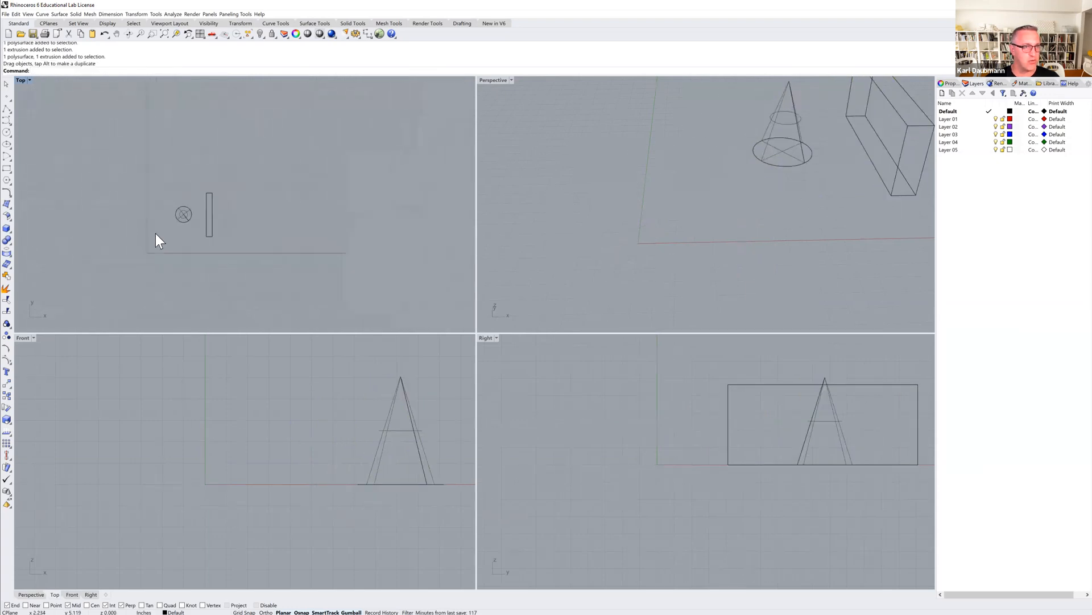
{"action": "scroll", "coordinate": [155, 234], "scroll_direction": "down", "scroll_amount": 4}
{"action": "right_click_drag", "start_coordinate": [156, 233], "coordinate": [226, 203]}
{"action": "scroll", "coordinate": [207, 209], "scroll_direction": "down", "scroll_amount": 2}
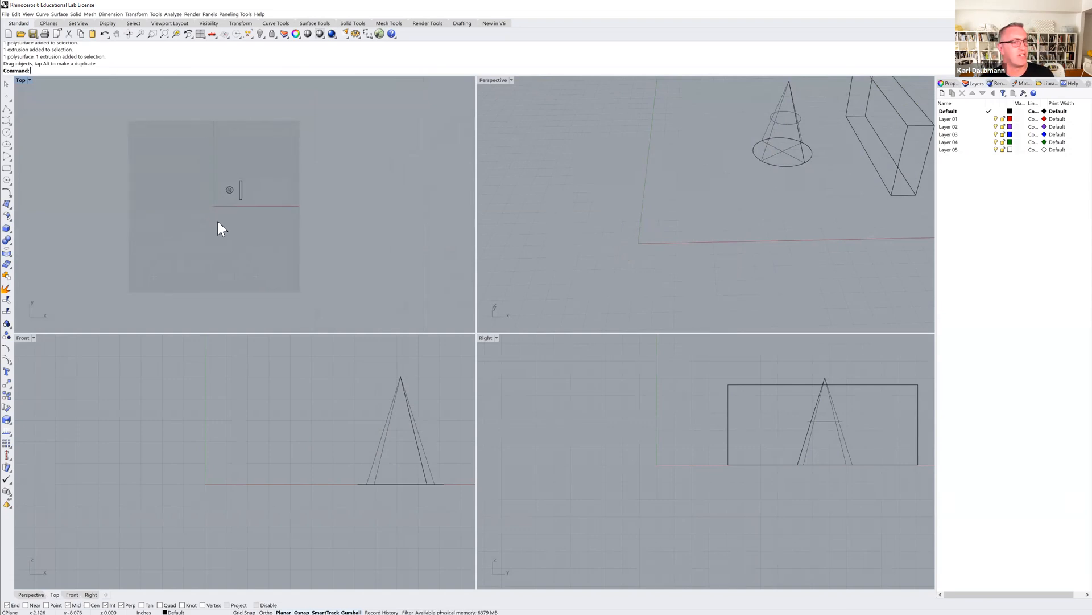
{"action": "scroll", "coordinate": [228, 189], "scroll_direction": "up", "scroll_amount": 3}
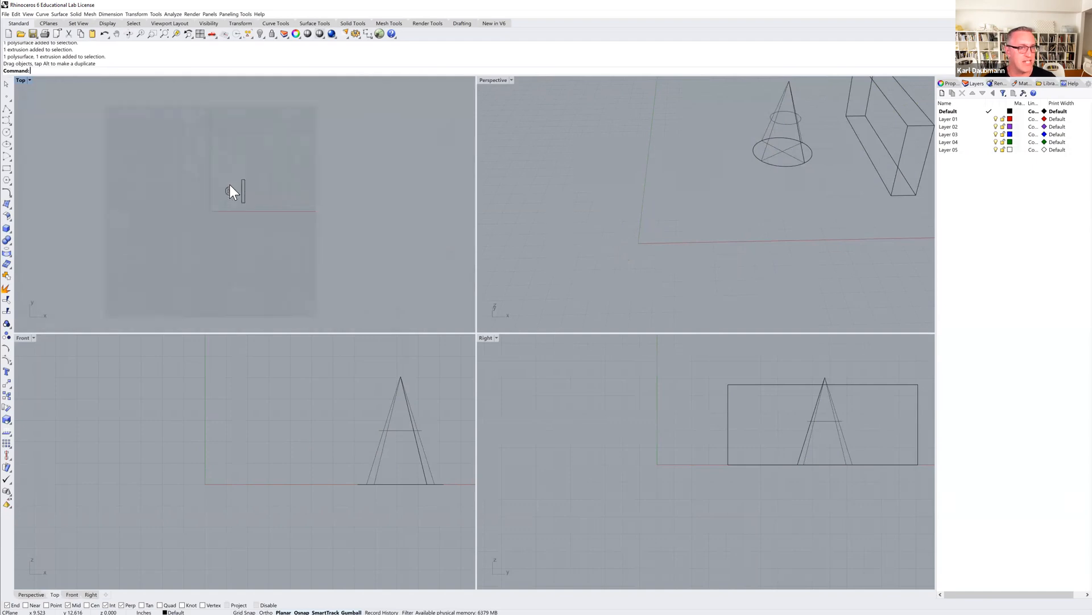
{"action": "scroll", "coordinate": [272, 467], "scroll_direction": "down", "scroll_amount": 8}
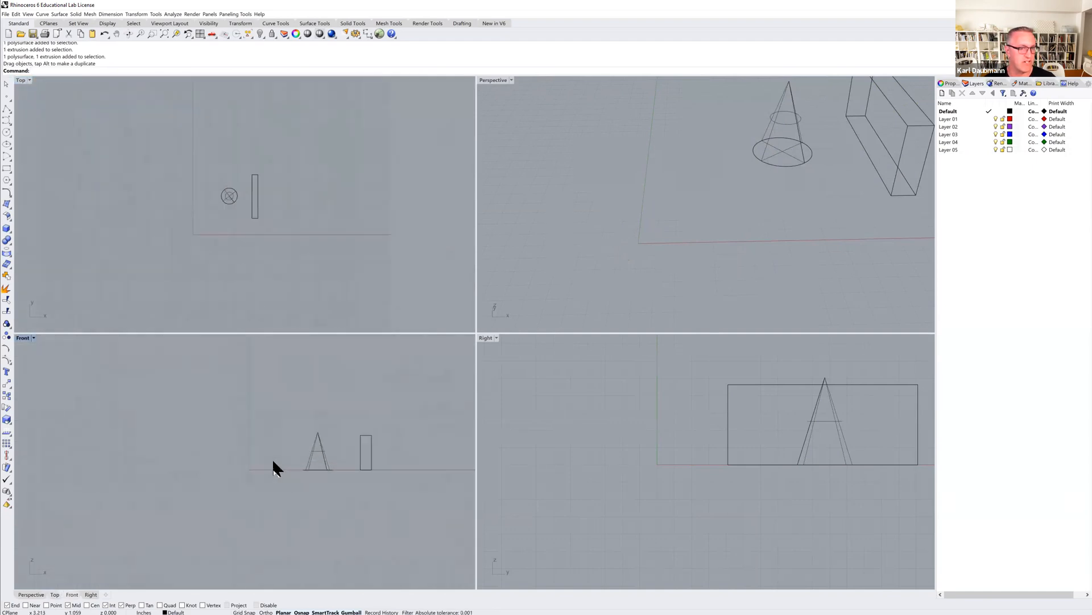
{"action": "scroll", "coordinate": [654, 453], "scroll_direction": "down", "scroll_amount": 5}
{"action": "scroll", "coordinate": [747, 438], "scroll_direction": "up", "scroll_amount": 6}
{"action": "scroll", "coordinate": [694, 428], "scroll_direction": "down", "scroll_amount": 4}
{"action": "scroll", "coordinate": [685, 191], "scroll_direction": "down", "scroll_amount": 5}
{"action": "scroll", "coordinate": [759, 129], "scroll_direction": "up", "scroll_amount": 5}
{"action": "mouse_move", "coordinate": [229, 211]}
{"action": "right_mouse_down"}
{"action": "mouse_move", "coordinate": [288, 217]}
{"action": "mouse_move", "coordinate": [230, 215]}
{"action": "right_mouse_up"}
{"action": "right_click_drag", "start_coordinate": [248, 421], "coordinate": [195, 415]}
{"action": "right_click_drag", "start_coordinate": [551, 420], "coordinate": [500, 363]}
Select the cone and the box in turn in the Top view to inspect each object.
{"action": "left_click", "coordinate": [265, 165]}
{"action": "left_click", "coordinate": [293, 158]}
{"action": "left_click", "coordinate": [241, 180]}
{"action": "left_click", "coordinate": [265, 173]}
{"action": "left_click", "coordinate": [285, 161]}
{"action": "left_click", "coordinate": [245, 188]}
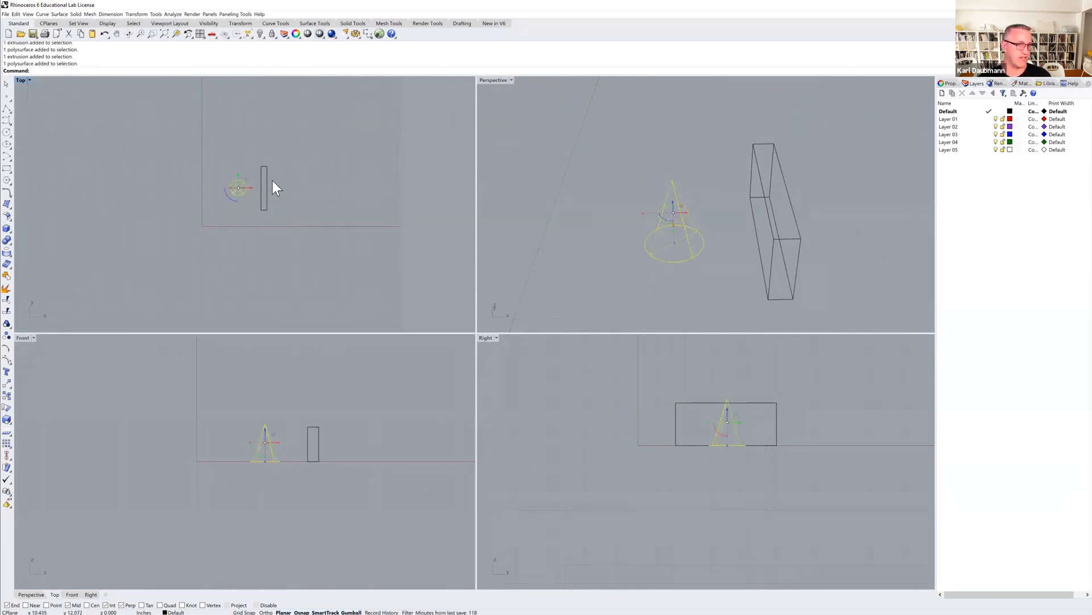
{"action": "left_click", "coordinate": [267, 184]}
{"action": "left_click", "coordinate": [290, 170]}
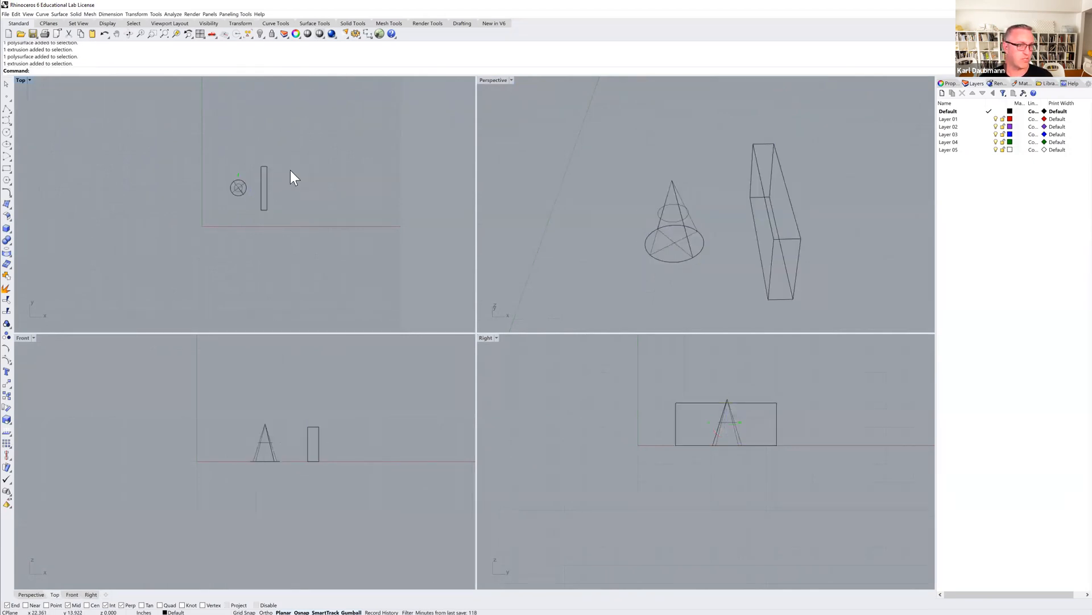
{"action": "left_click", "coordinate": [241, 188]}
{"action": "left_click", "coordinate": [427, 173]}
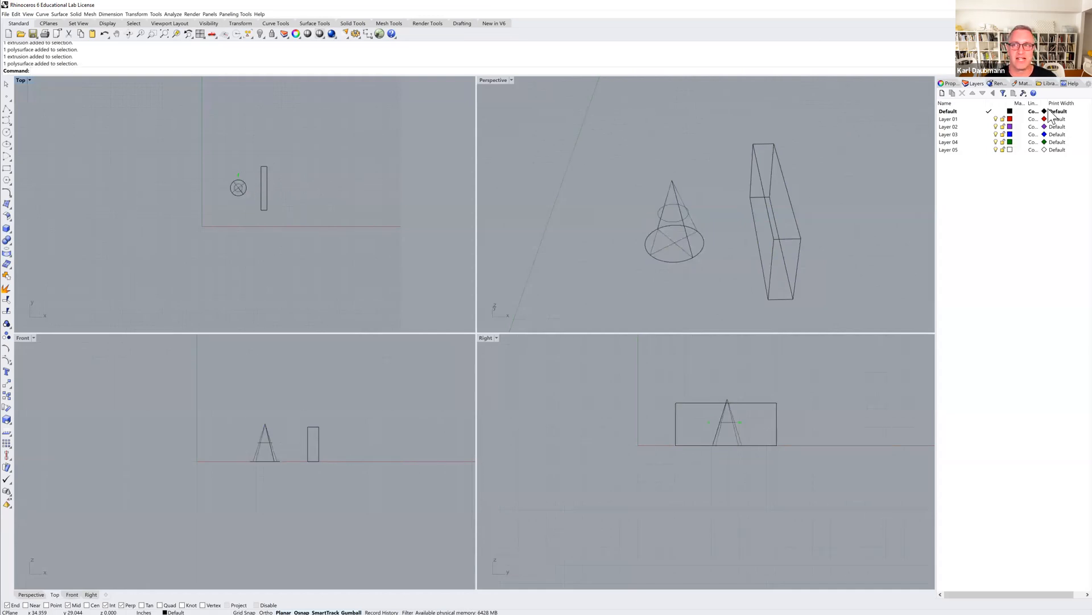
{"action": "left_click", "coordinate": [267, 179]}
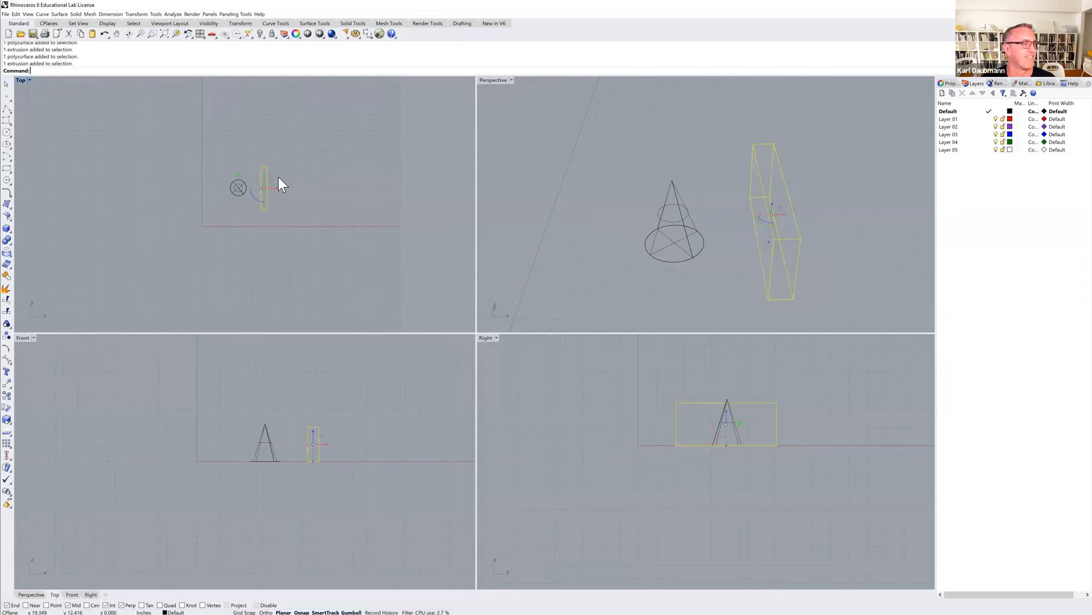
{"action": "left_click", "coordinate": [295, 176]}
Place a point object at the origin by entering 0 as its location.
{"action": "scroll", "coordinate": [314, 177], "scroll_direction": "down", "scroll_amount": 2}
{"action": "mouse_move", "coordinate": [314, 176]}
{"action": "right_mouse_down"}
{"action": "mouse_move", "coordinate": [302, 197]}
{"action": "mouse_move", "coordinate": [320, 211]}
{"action": "mouse_move", "coordinate": [319, 196]}
{"action": "right_mouse_up"}
{"action": "scroll", "coordinate": [303, 197], "scroll_direction": "down", "scroll_amount": 2}
{"action": "scroll", "coordinate": [318, 197], "scroll_direction": "down", "scroll_amount": 1}
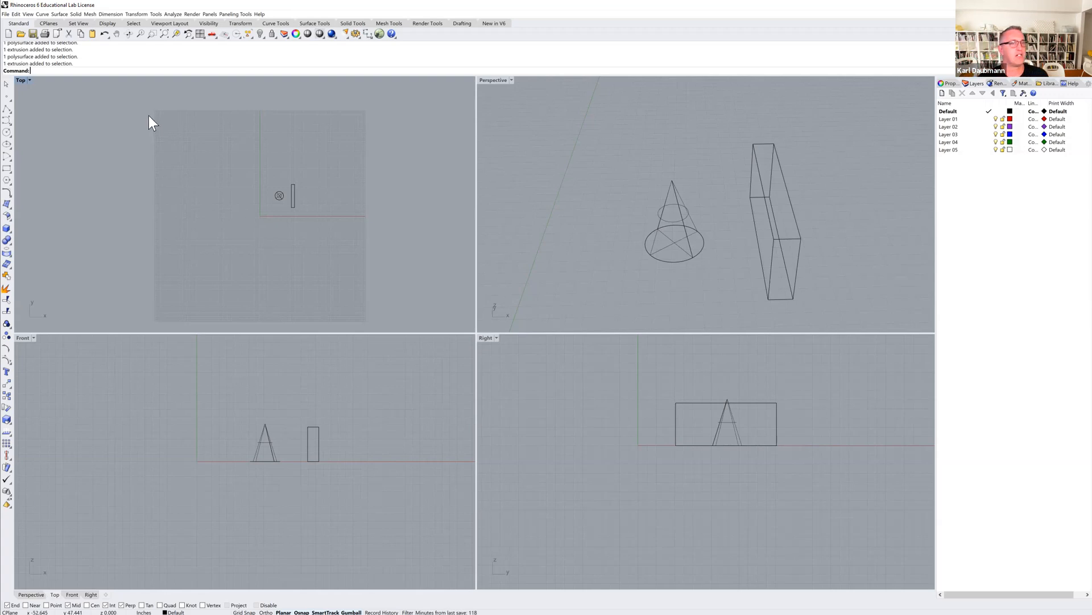
{"action": "left_click", "coordinate": [6, 96]}
{"action": "type", "text": "0"}
{"action": "key", "text": "Return"}
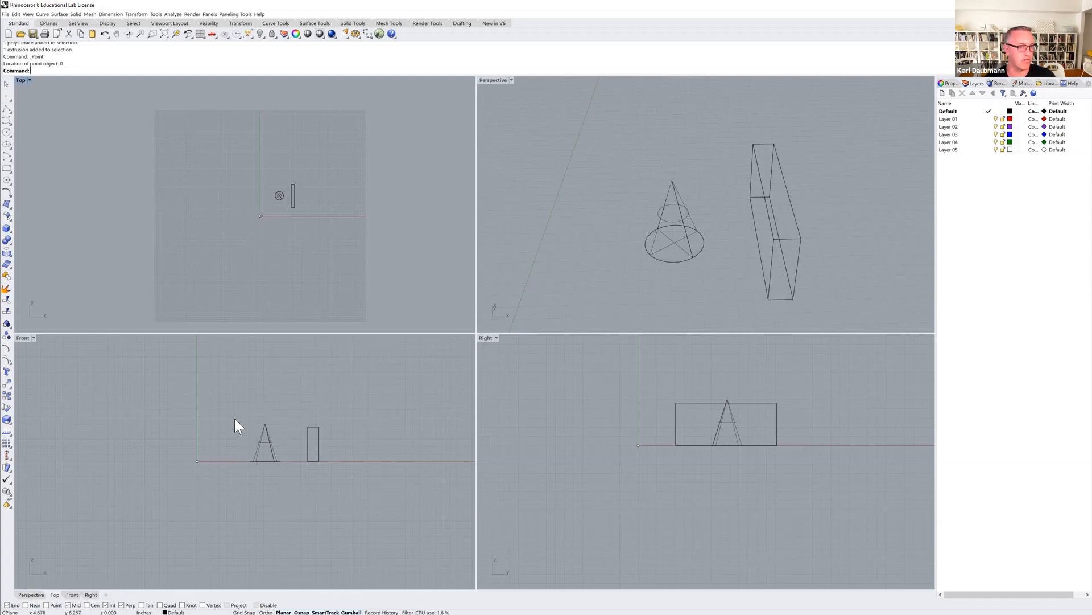
Maximize the Perspective view and orbit around the cone, box and origin point to examine them.
{"action": "scroll", "coordinate": [771, 219], "scroll_direction": "down", "scroll_amount": 5}
{"action": "right_click_drag", "start_coordinate": [760, 234], "coordinate": [684, 200]}
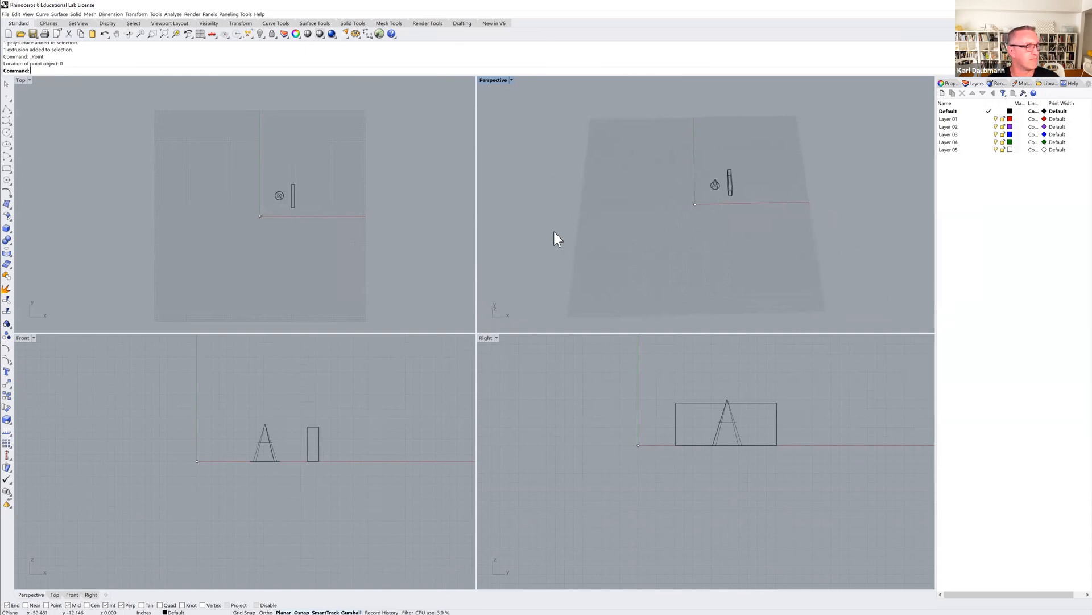
{"action": "right_click_drag", "start_coordinate": [287, 232], "coordinate": [419, 302]}
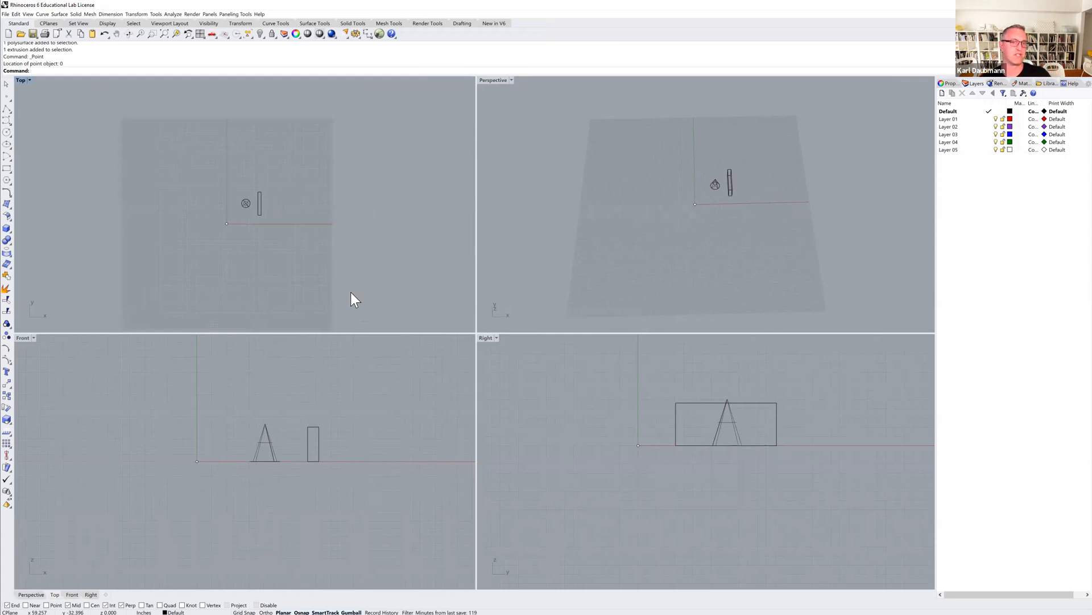
{"action": "double_click", "coordinate": [493, 81]}
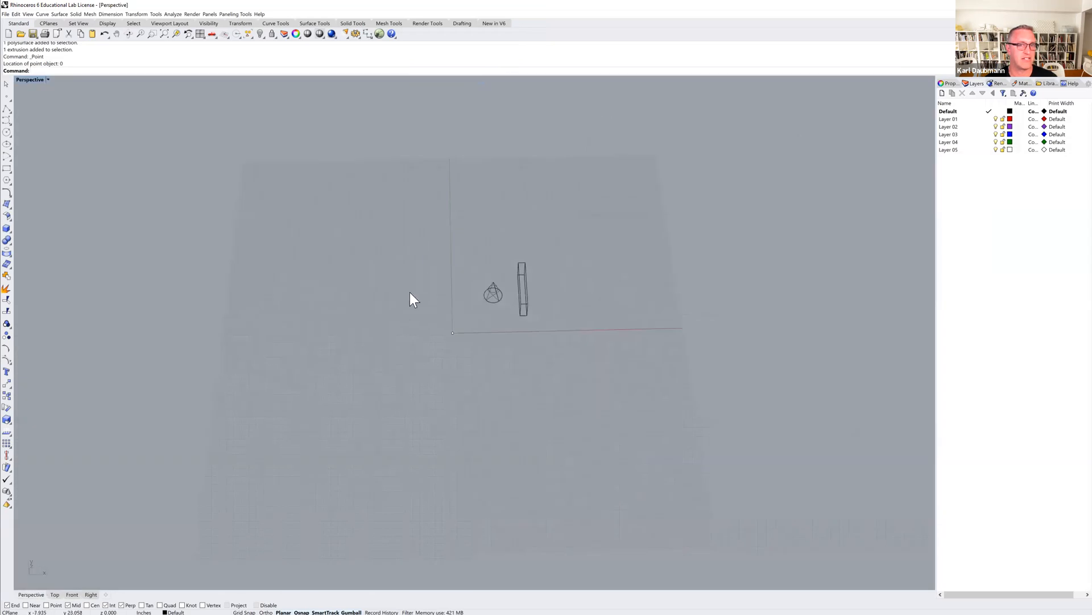
{"action": "right_click_drag", "start_coordinate": [493, 300], "coordinate": [522, 312]}
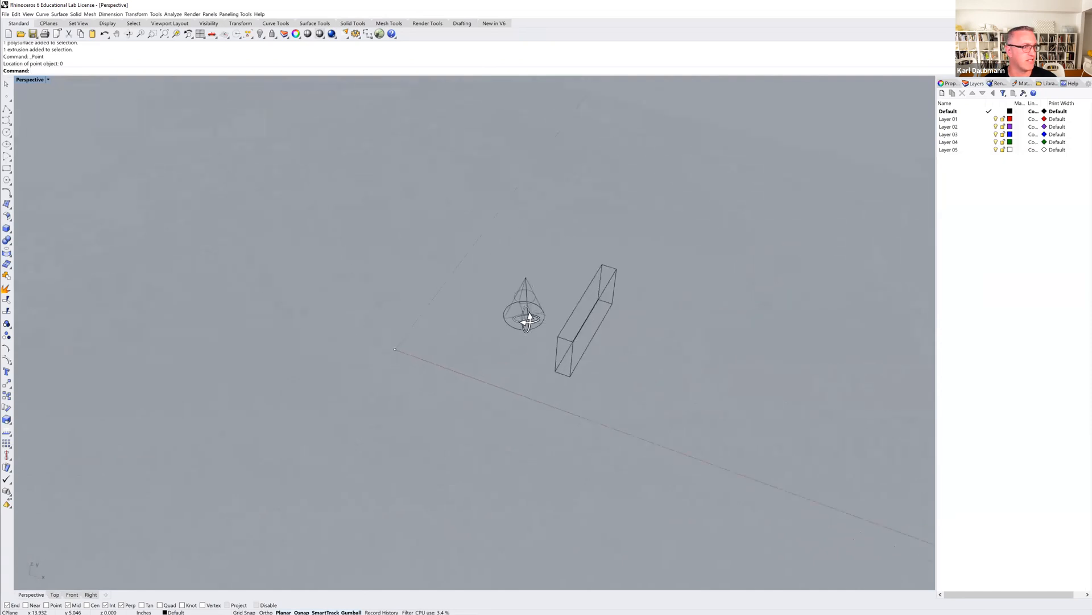
{"action": "right_click_drag", "start_coordinate": [590, 324], "coordinate": [534, 318], "text": "shift"}
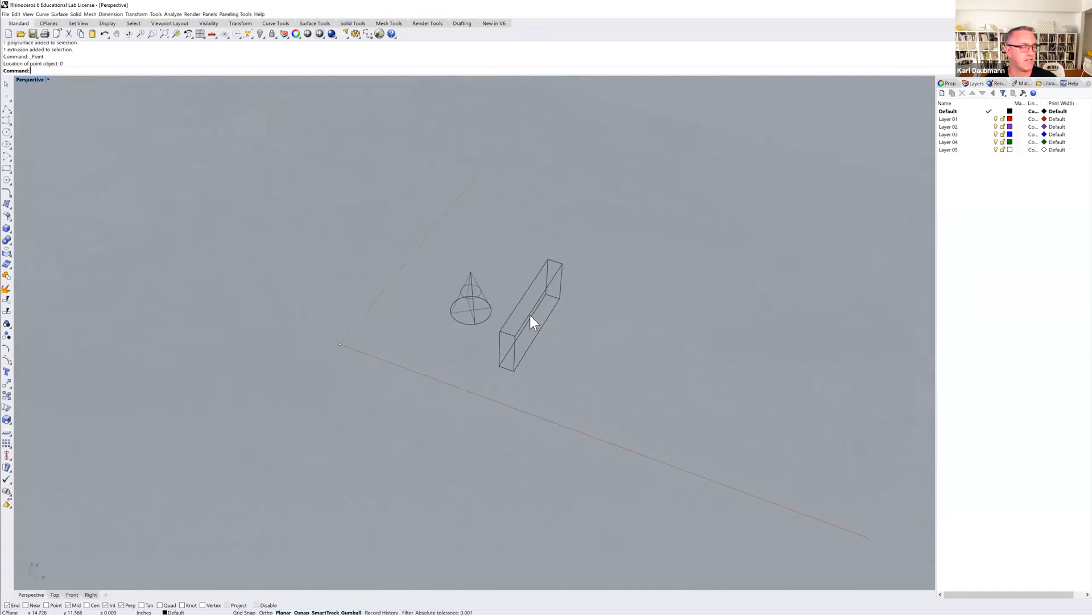
{"action": "scroll", "coordinate": [524, 330], "scroll_direction": "up", "scroll_amount": 3}
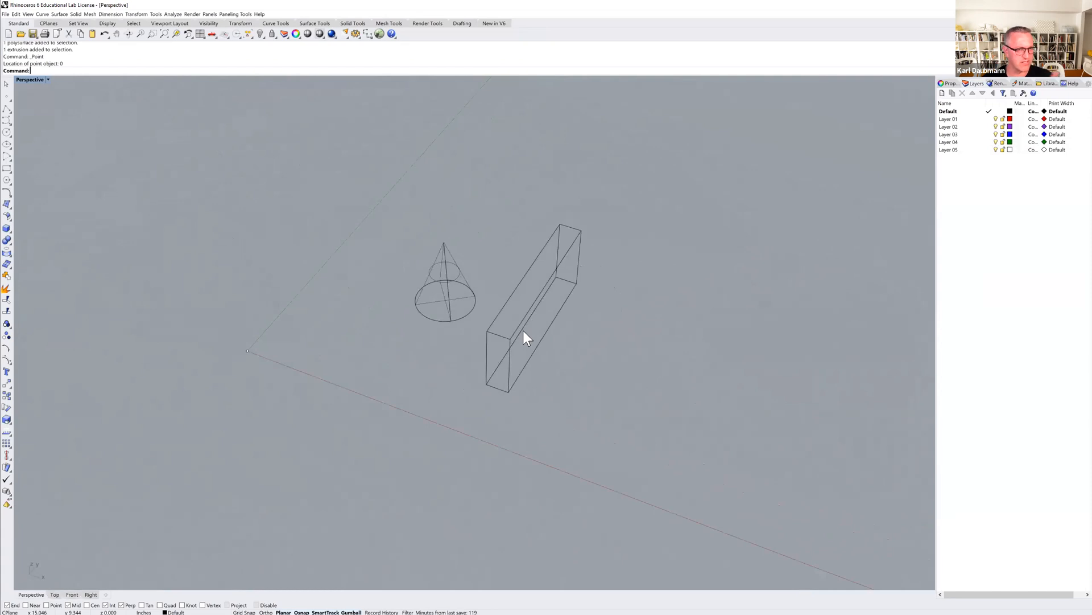
Browse the Properties, Layers, Rendering, Materials, Libraries and Help panels to see what each offers.
{"action": "right_click_drag", "start_coordinate": [523, 336], "coordinate": [482, 329]}
{"action": "scroll", "coordinate": [481, 329], "scroll_direction": "down", "scroll_amount": 3}
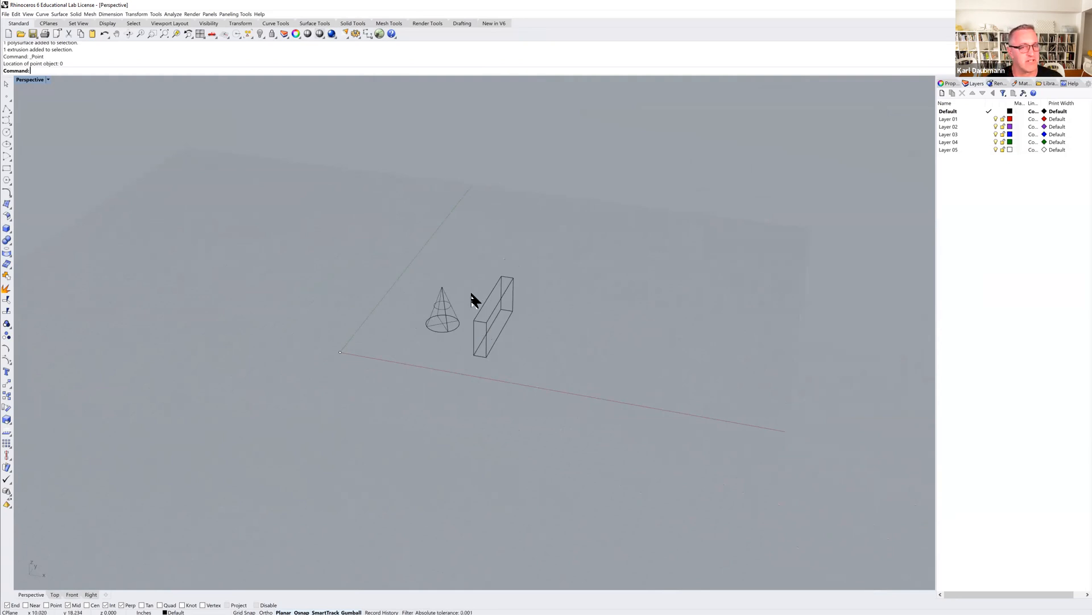
{"action": "right_click_drag", "start_coordinate": [457, 349], "coordinate": [455, 323], "text": "shift"}
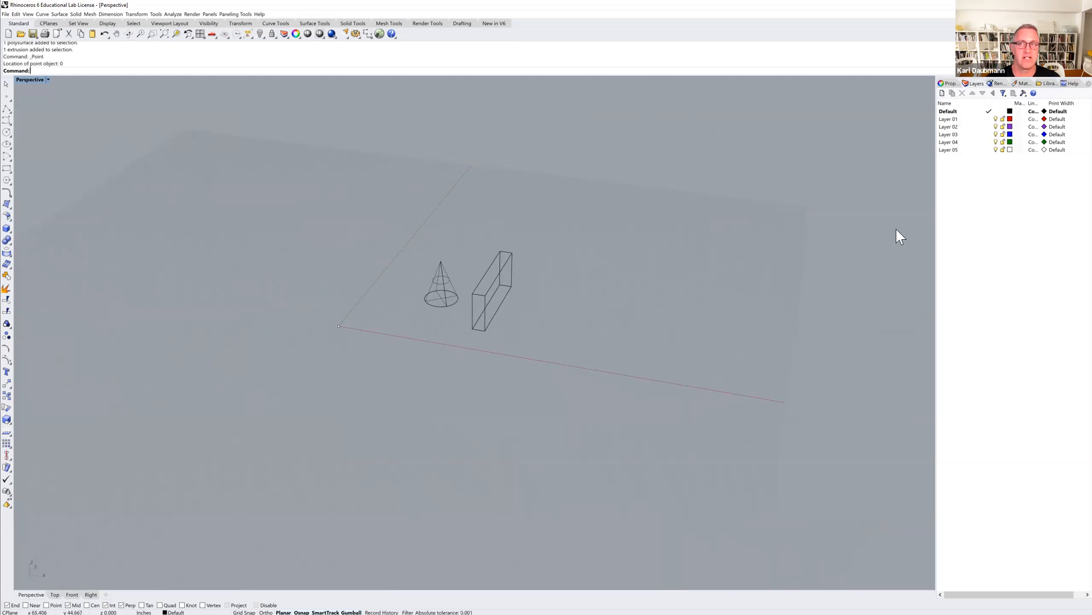
{"action": "left_click", "coordinate": [950, 83]}
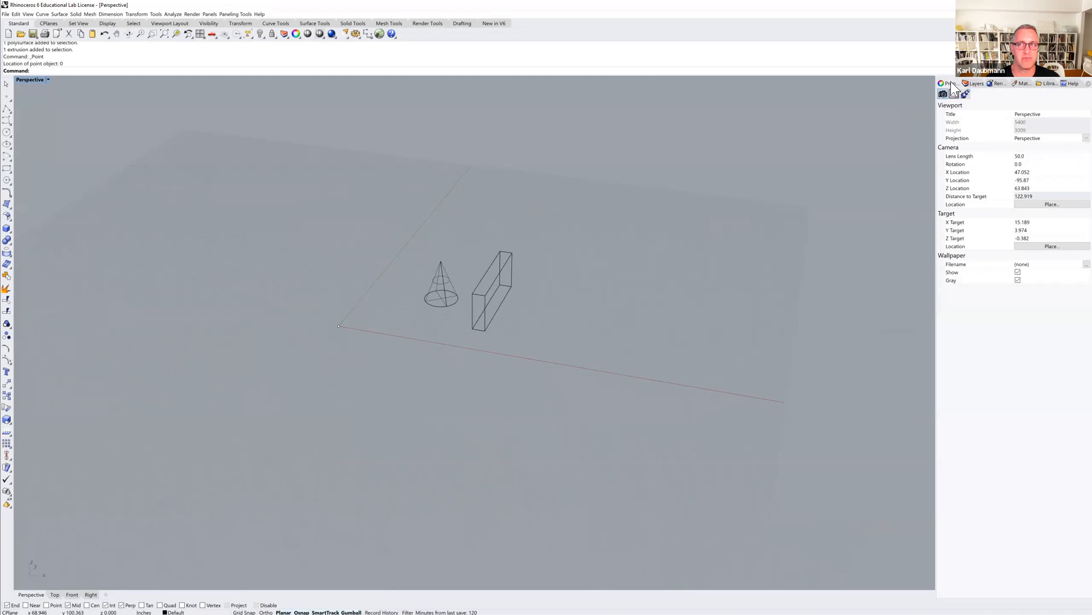
{"action": "left_click", "coordinate": [975, 84]}
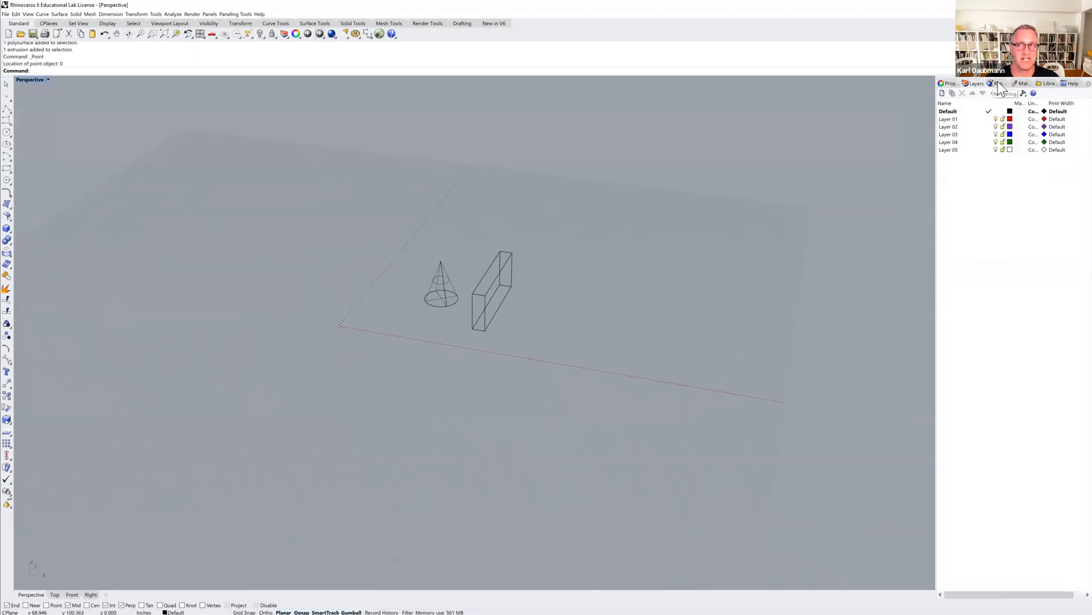
{"action": "left_click", "coordinate": [997, 83]}
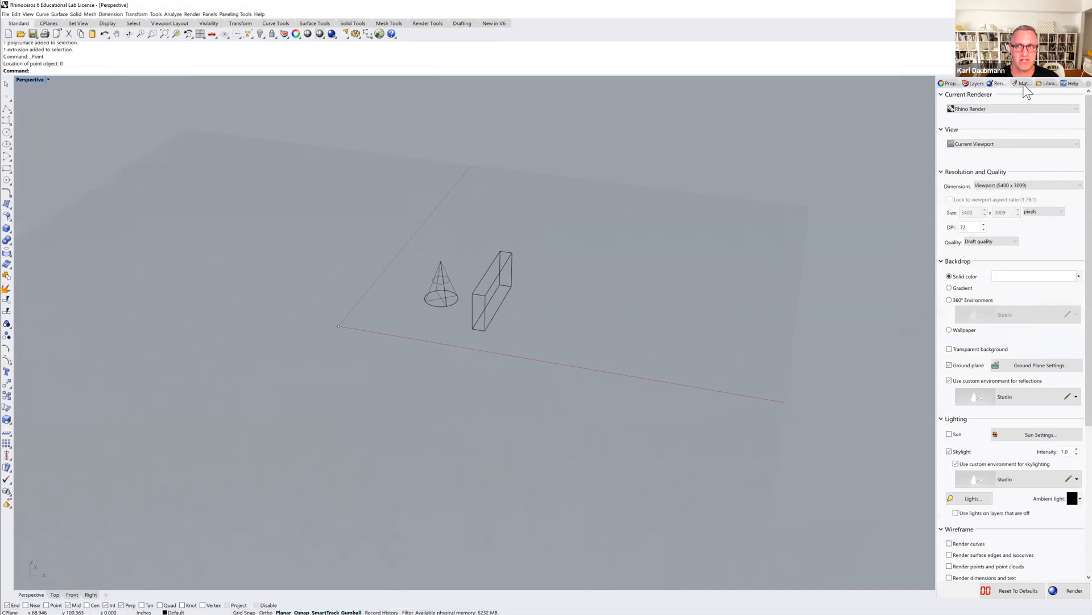
{"action": "left_click", "coordinate": [1025, 84]}
{"action": "left_click", "coordinate": [1047, 84]}
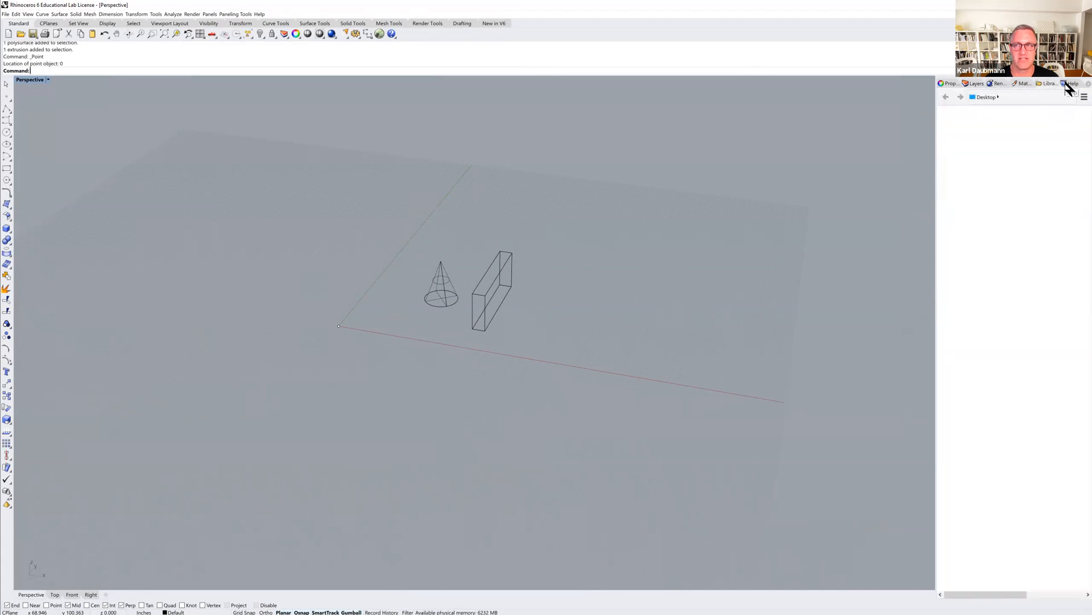
{"action": "left_click", "coordinate": [1070, 85]}
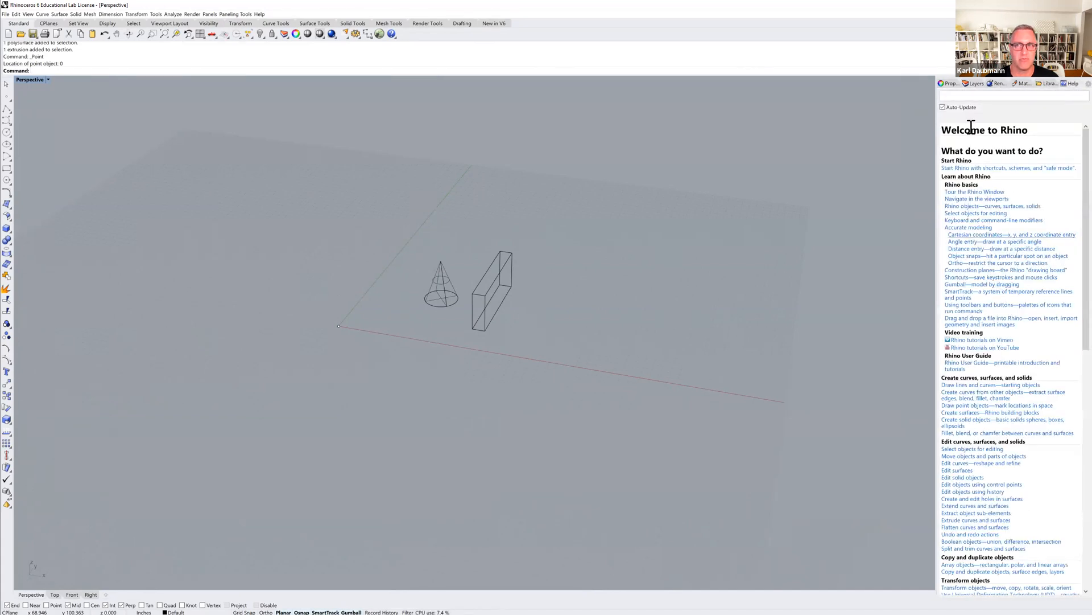
{"action": "left_click", "coordinate": [949, 83]}
{"action": "left_click", "coordinate": [975, 84]}
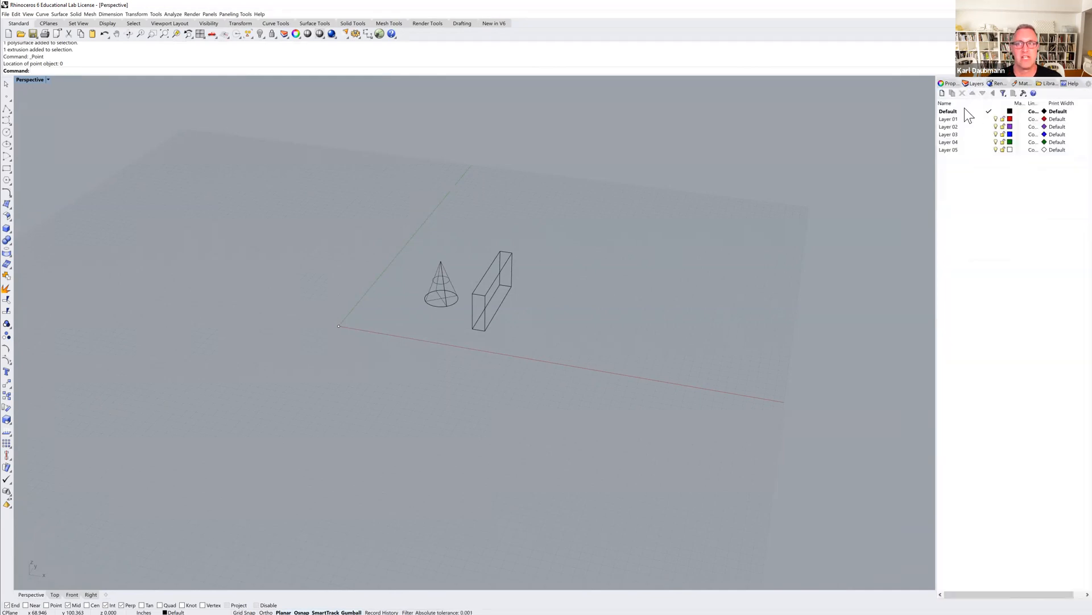
Rename Layer 01 as 01 and try to delete that layer.
{"action": "double_click", "coordinate": [947, 120]}
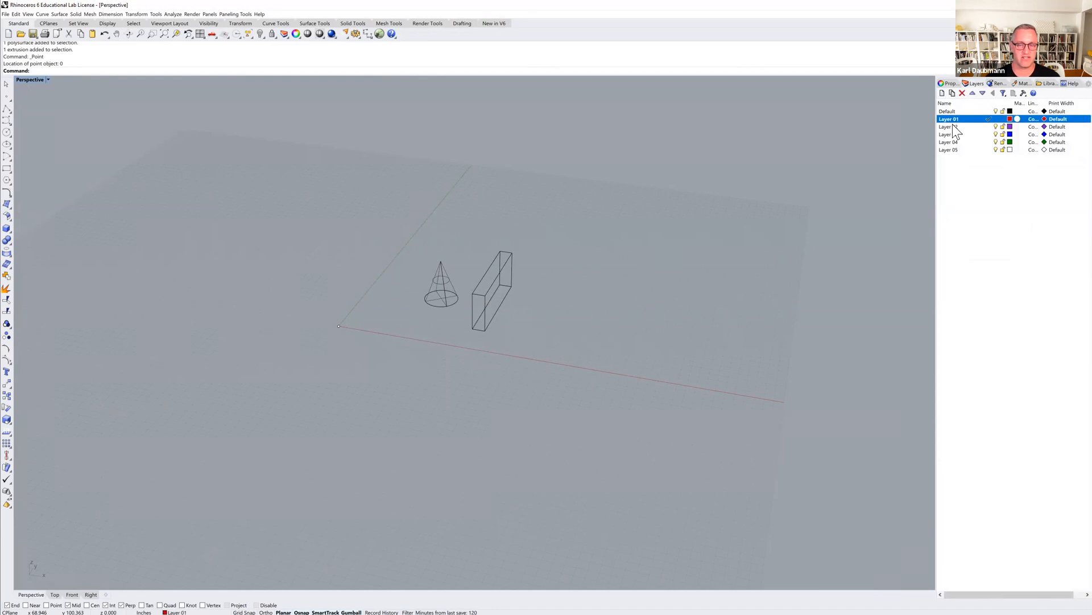
{"action": "left_click", "coordinate": [952, 120]}
{"action": "left_click", "coordinate": [952, 121]}
{"action": "key", "text": "BackSpace"}
{"action": "key", "text": "BackSpace"}
{"action": "key", "text": "BackSpace"}
{"action": "key", "text": "BackSpace"}
{"action": "key", "text": "BackSpace"}
{"action": "key", "text": "BackSpace"}
{"action": "key", "text": "Return"}
{"action": "key", "text": "Delete"}
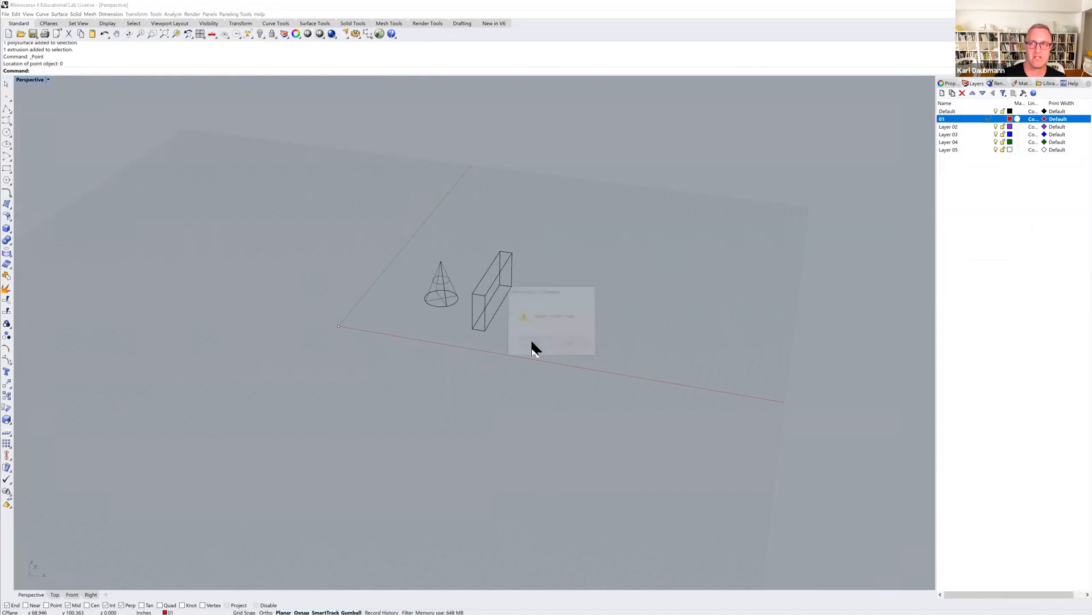
{"action": "left_click", "coordinate": [568, 342]}
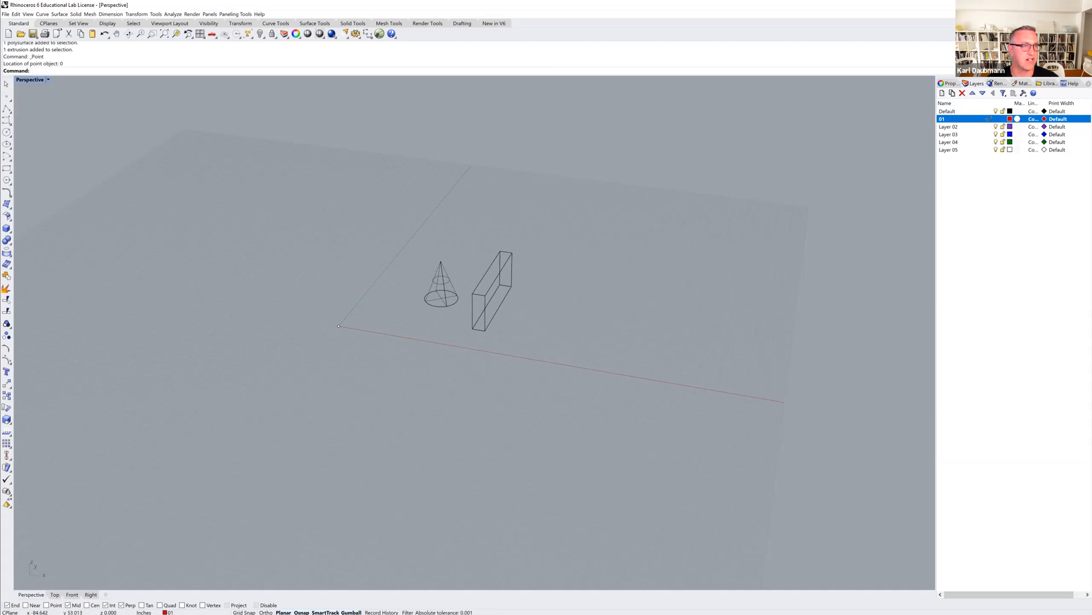
Draw a small circle on layer 01 to the right of the box.
{"action": "left_click", "coordinate": [7, 132]}
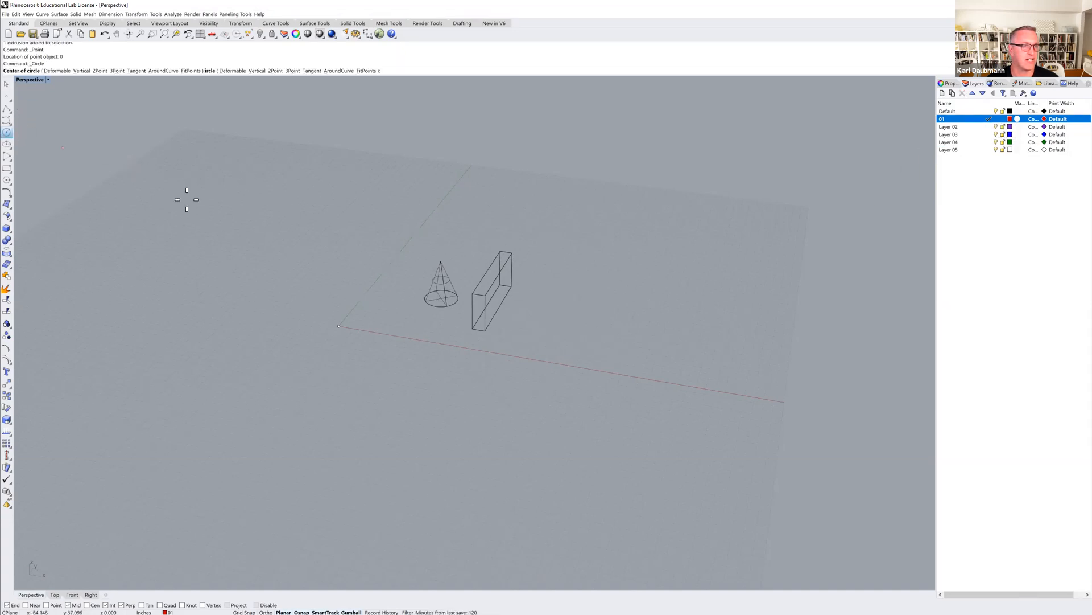
{"action": "left_click", "coordinate": [577, 317]}
{"action": "left_click", "coordinate": [580, 329]}
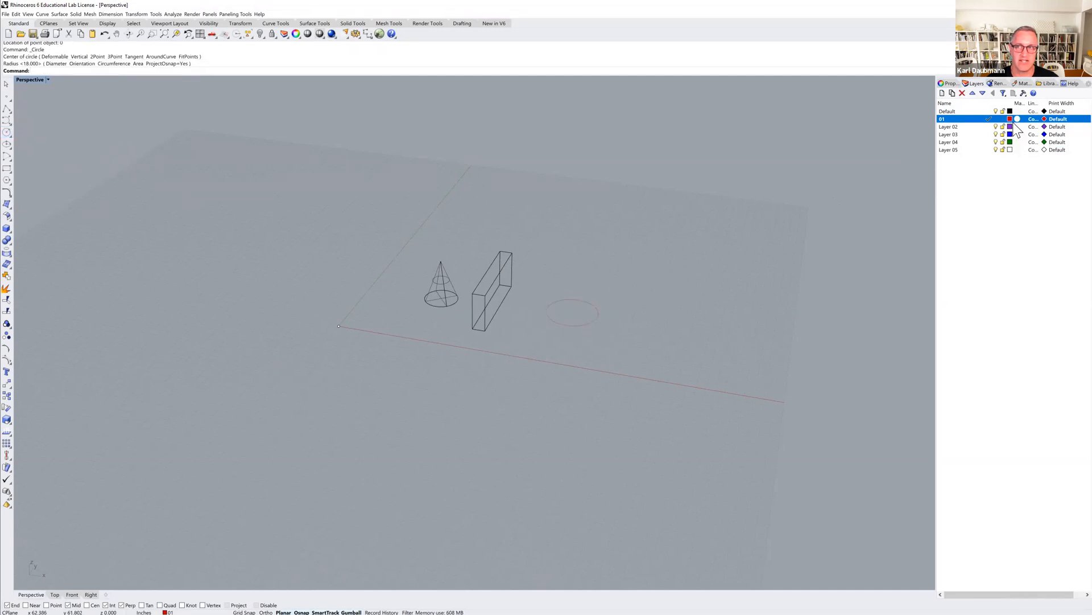
Make Layer 02 current and draw a rectangle beyond the circle.
{"action": "left_click", "coordinate": [994, 126]}
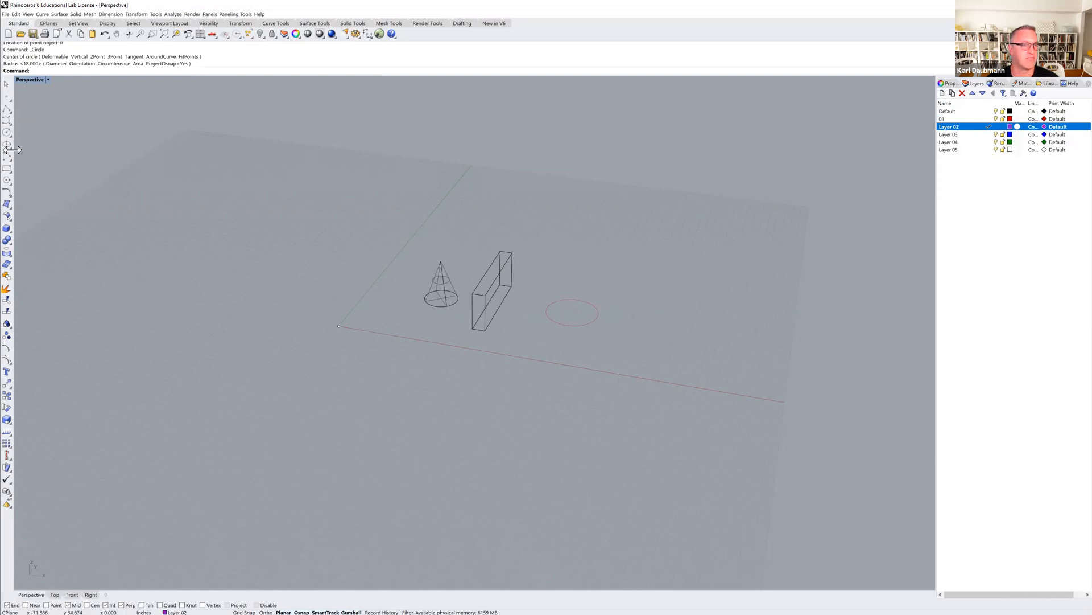
{"action": "left_click", "coordinate": [7, 168]}
{"action": "left_click", "coordinate": [593, 262]}
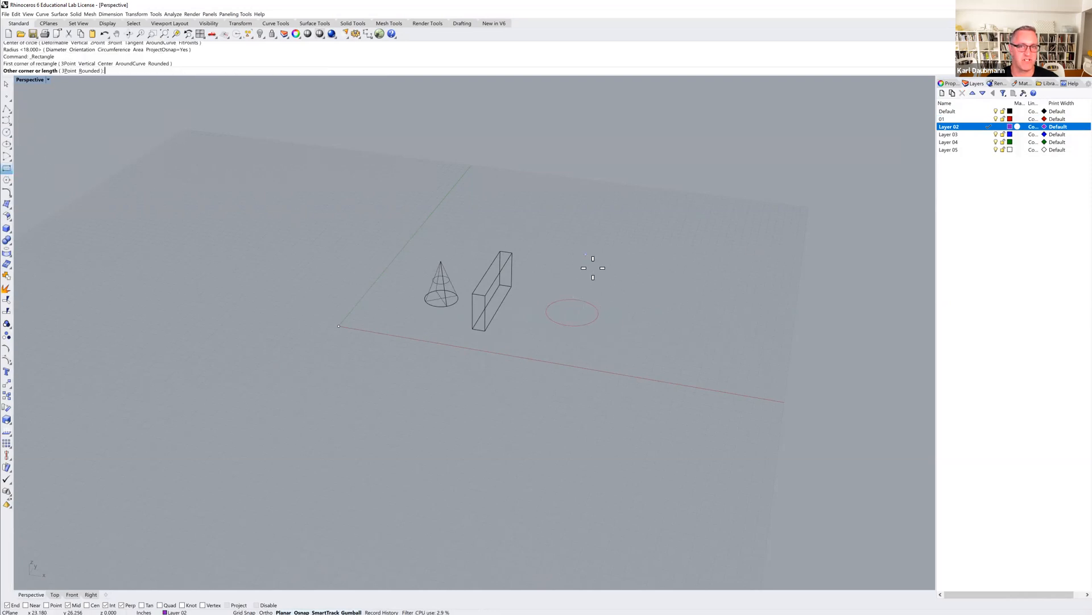
{"action": "left_click", "coordinate": [619, 290]}
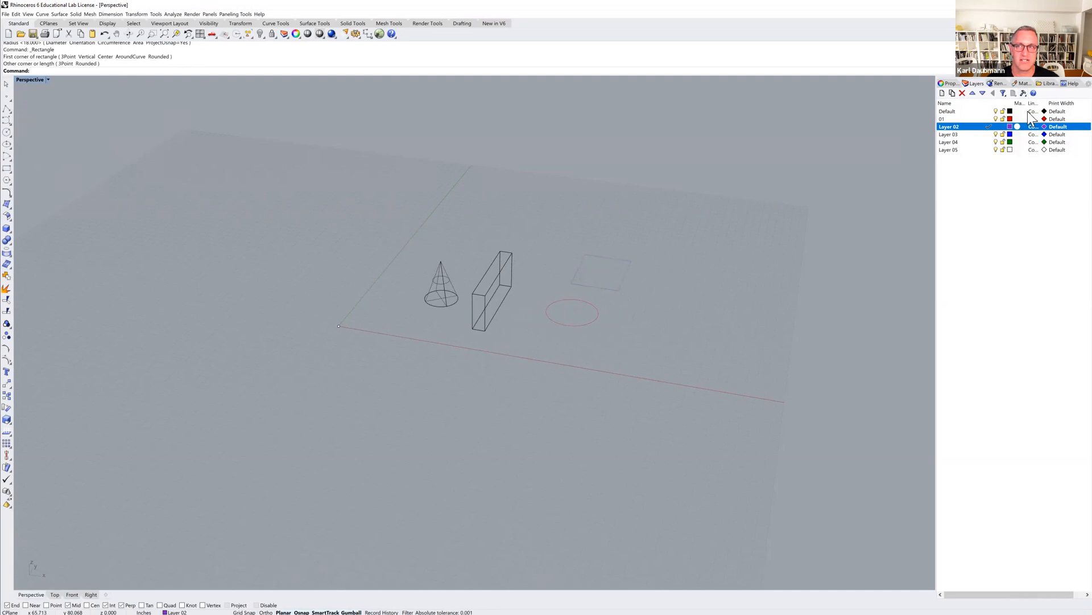
Lock layer 01.
{"action": "left_click", "coordinate": [998, 119]}
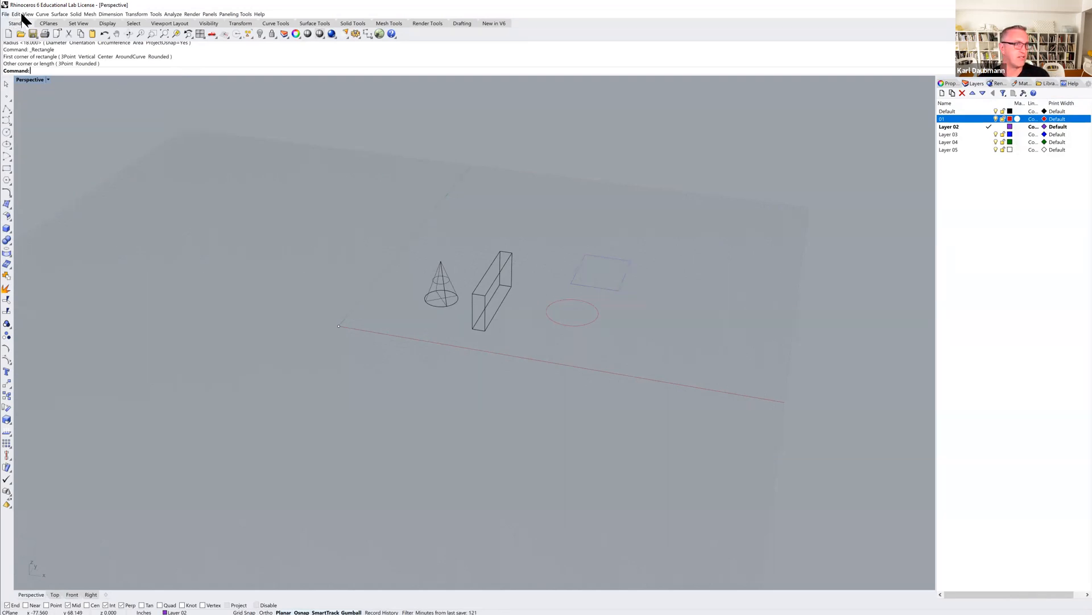
{"action": "left_click", "coordinate": [6, 14]}
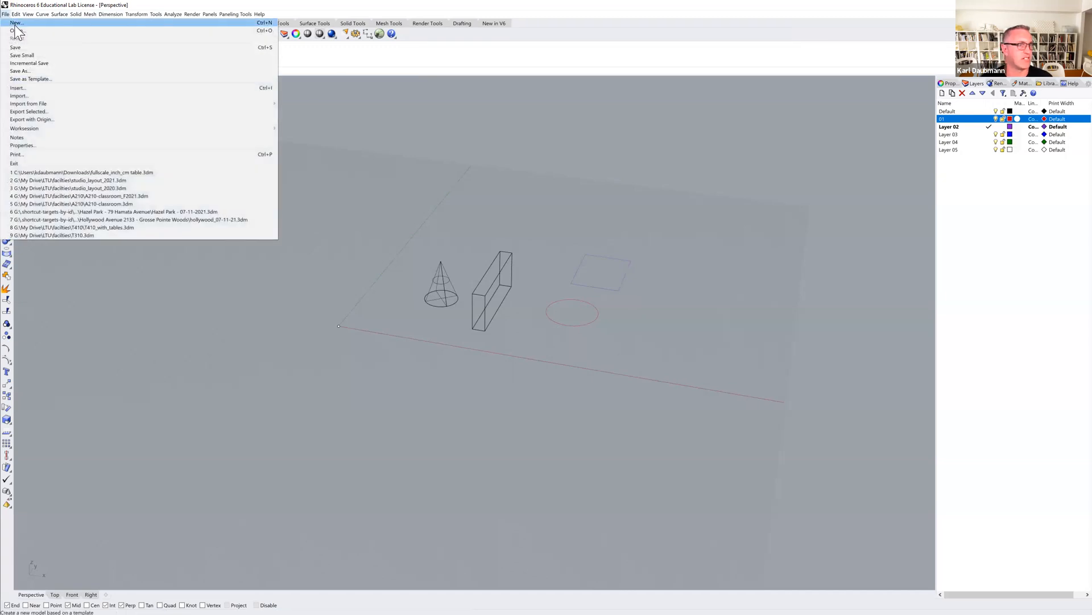
{"action": "left_click", "coordinate": [16, 31]}
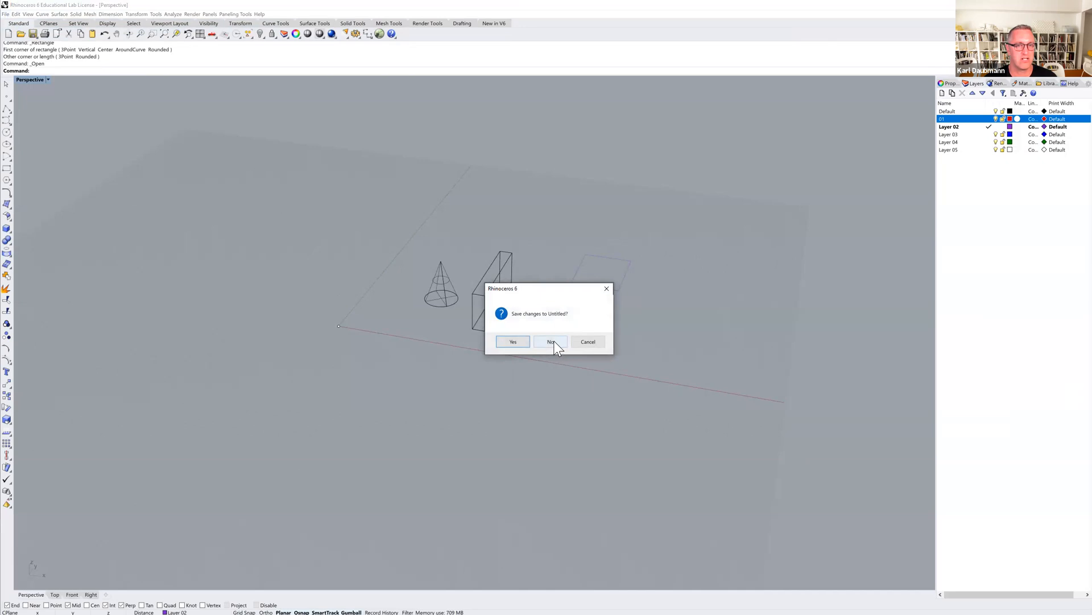
{"action": "left_click", "coordinate": [584, 341]}
Open the Save As dialog to review the available export file types, without saving.
{"action": "left_click", "coordinate": [6, 14]}
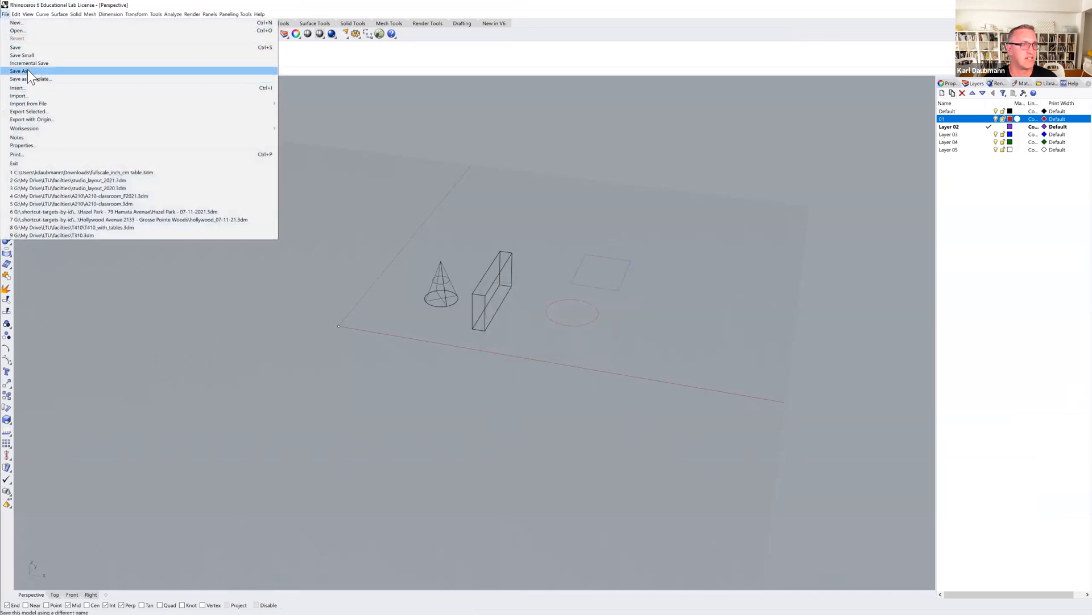
{"action": "left_click", "coordinate": [25, 71]}
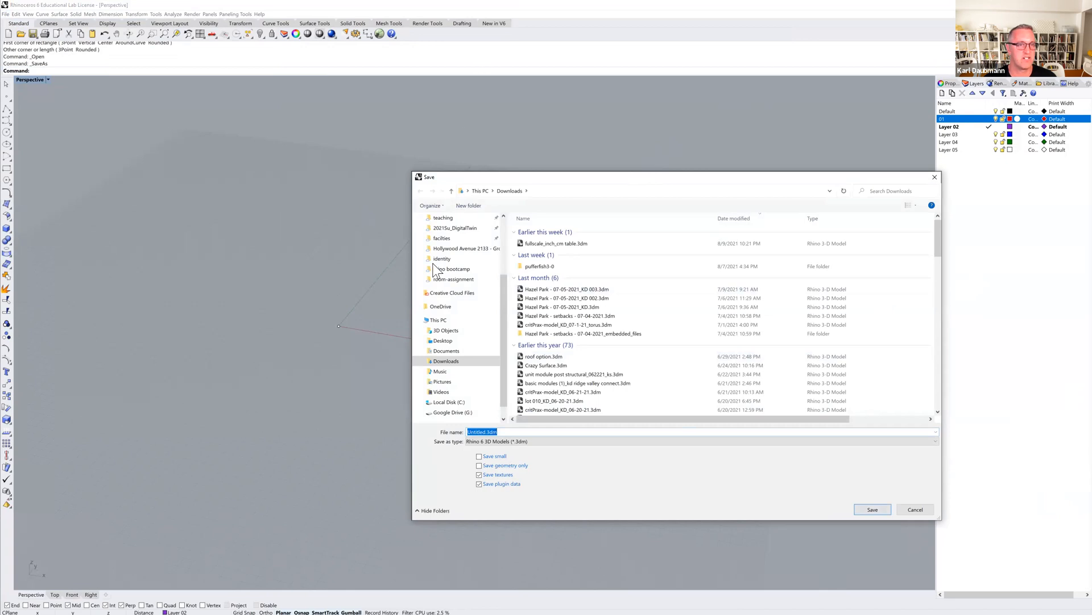
{"action": "left_click_drag", "start_coordinate": [636, 181], "coordinate": [469, 60]}
{"action": "left_click", "coordinate": [354, 320]}
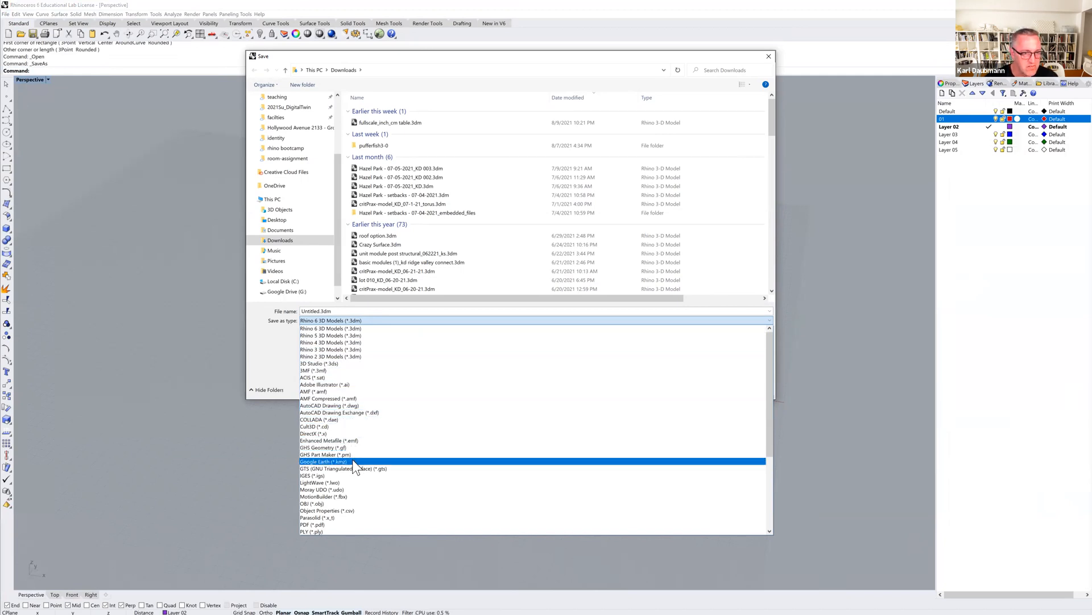
{"action": "scroll", "coordinate": [351, 468], "scroll_direction": "down", "scroll_amount": 6}
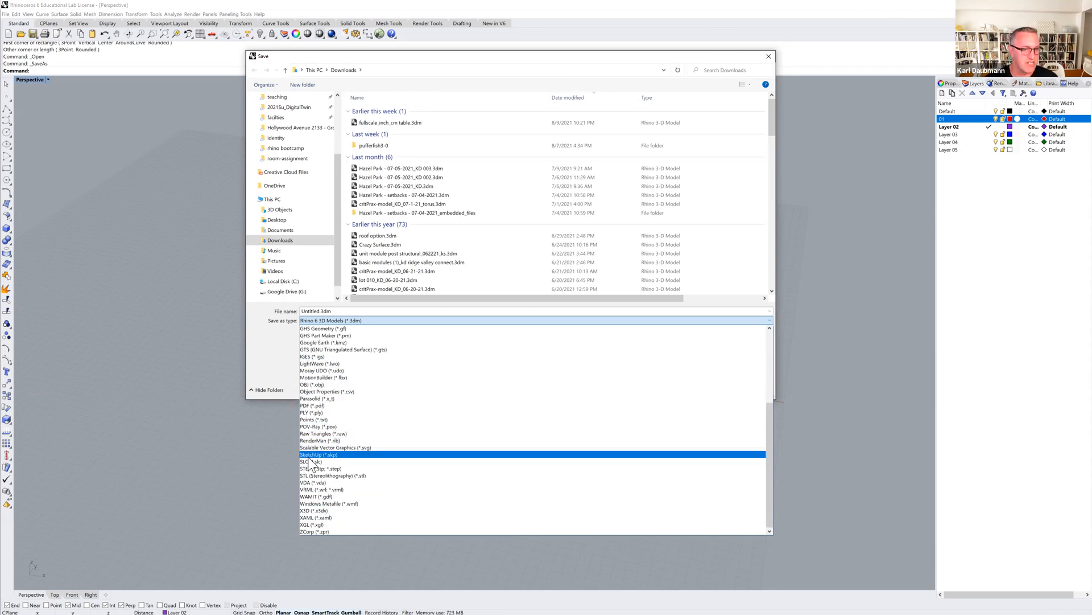
{"action": "scroll", "coordinate": [310, 387], "scroll_direction": "up", "scroll_amount": 6}
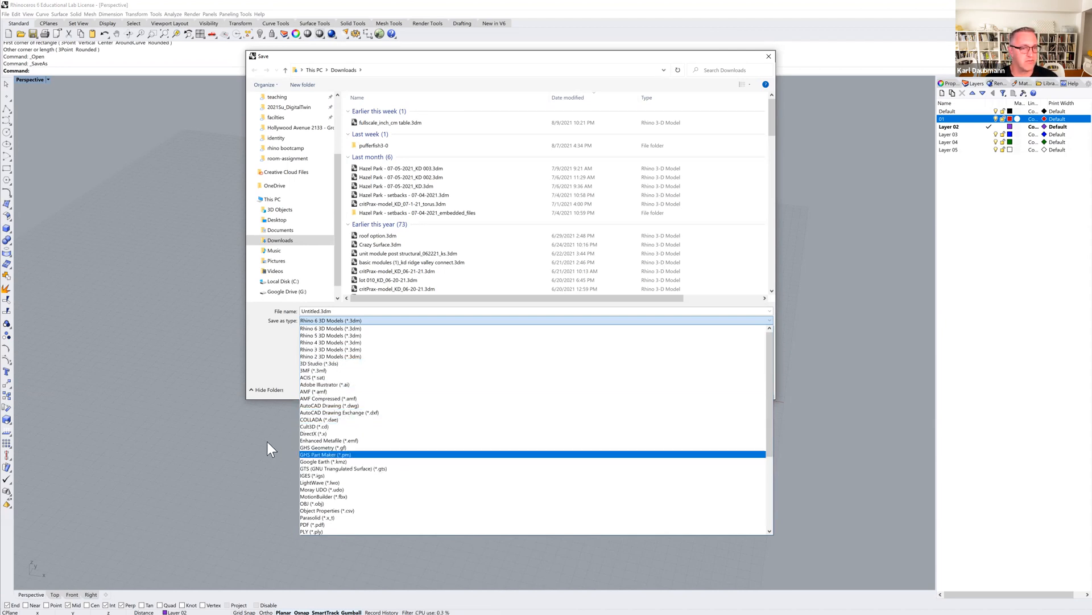
{"action": "left_click", "coordinate": [239, 456]}
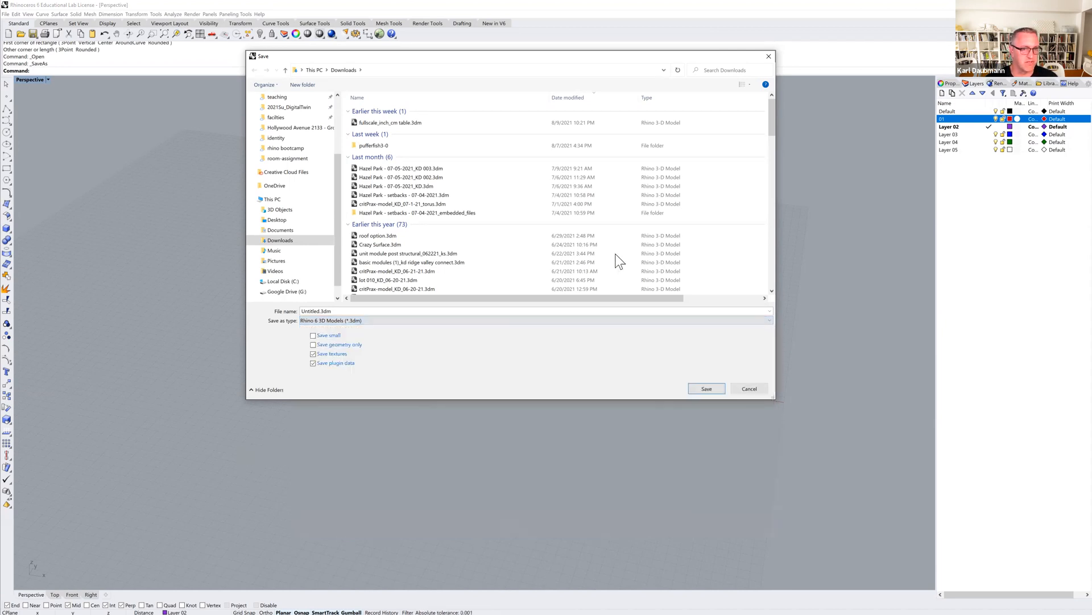
{"action": "left_click", "coordinate": [752, 387]}
Begin opening a file without saving the current model, review the supported file types, and cancel.
{"action": "left_click", "coordinate": [7, 14]}
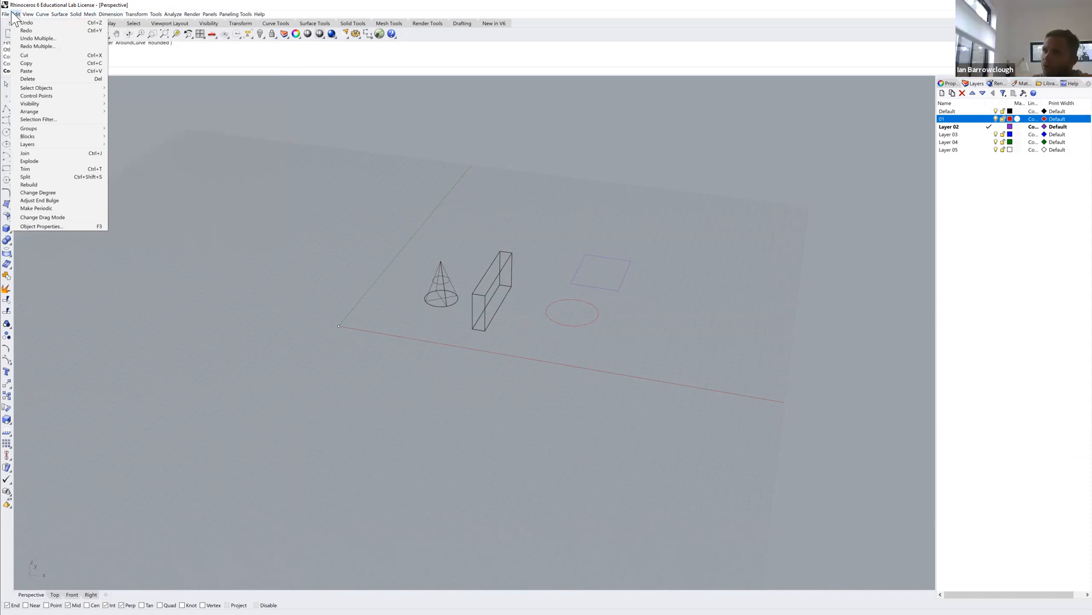
{"action": "mouse_move", "coordinate": [5, 15]}
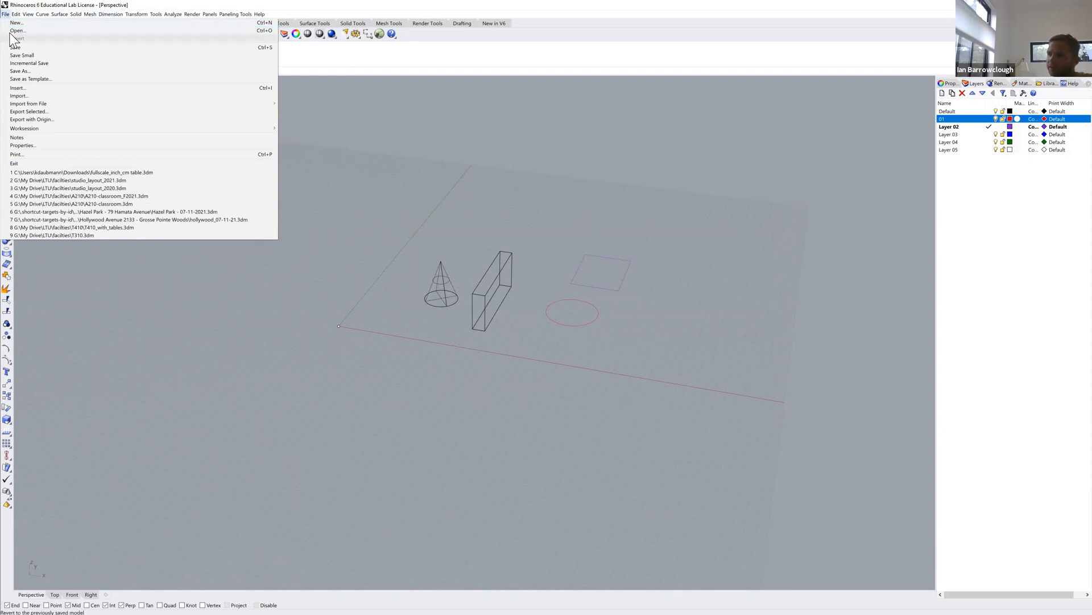
{"action": "left_click", "coordinate": [14, 31]}
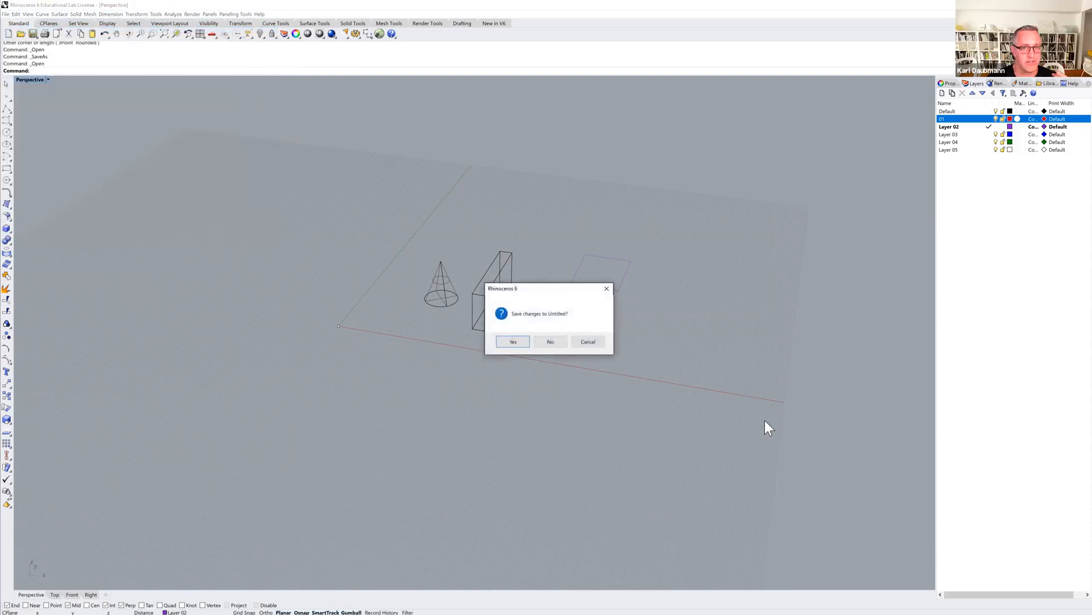
{"action": "left_click", "coordinate": [555, 340]}
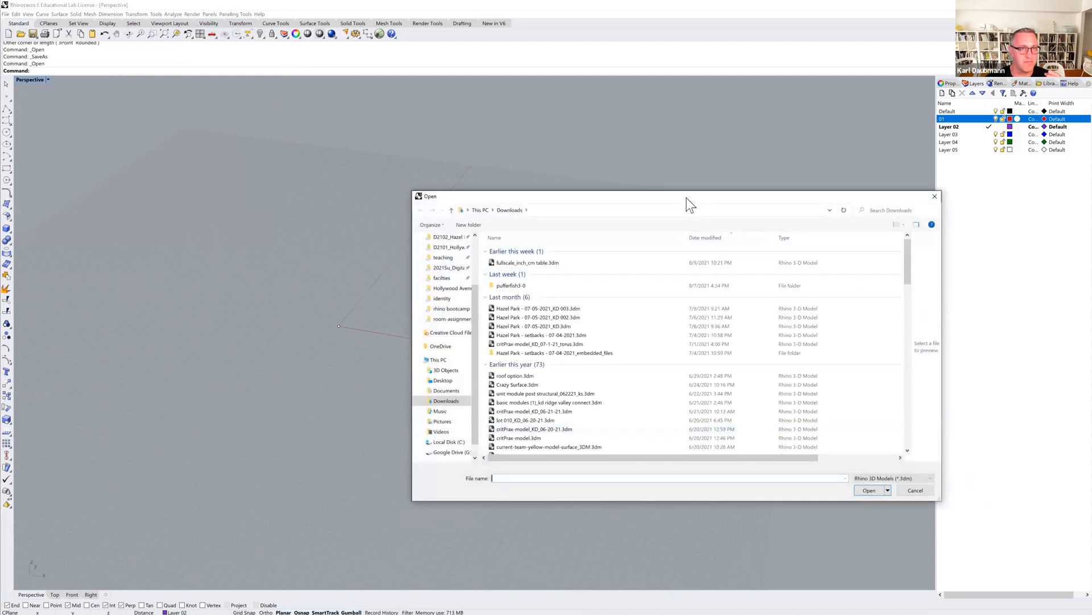
{"action": "left_click_drag", "start_coordinate": [686, 197], "coordinate": [451, 7]}
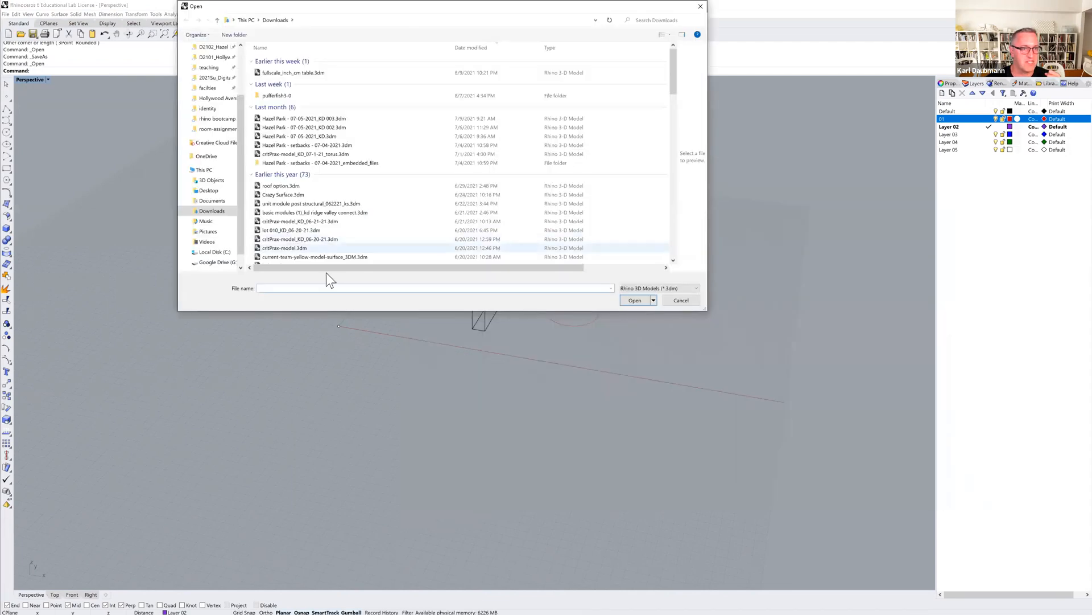
{"action": "left_click", "coordinate": [687, 286]}
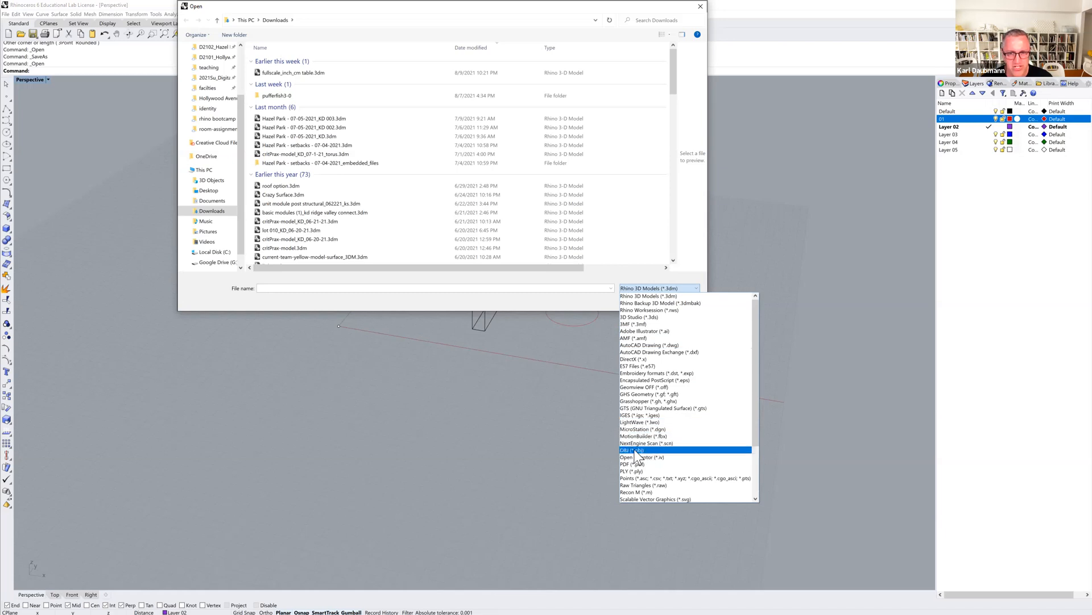
{"action": "scroll", "coordinate": [638, 454], "scroll_direction": "down", "scroll_amount": 3}
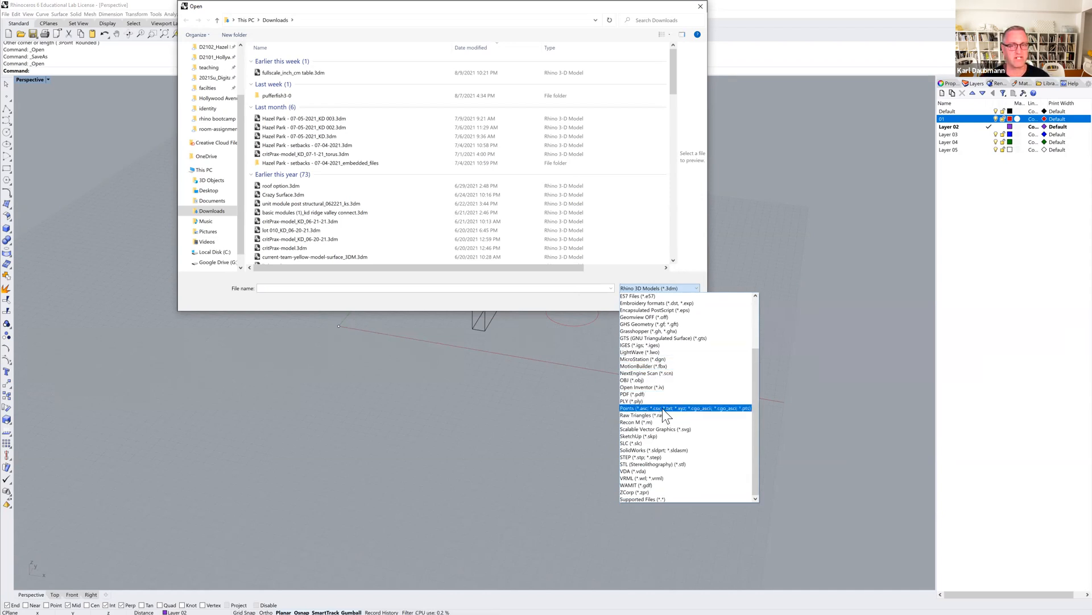
{"action": "left_click", "coordinate": [677, 408]}
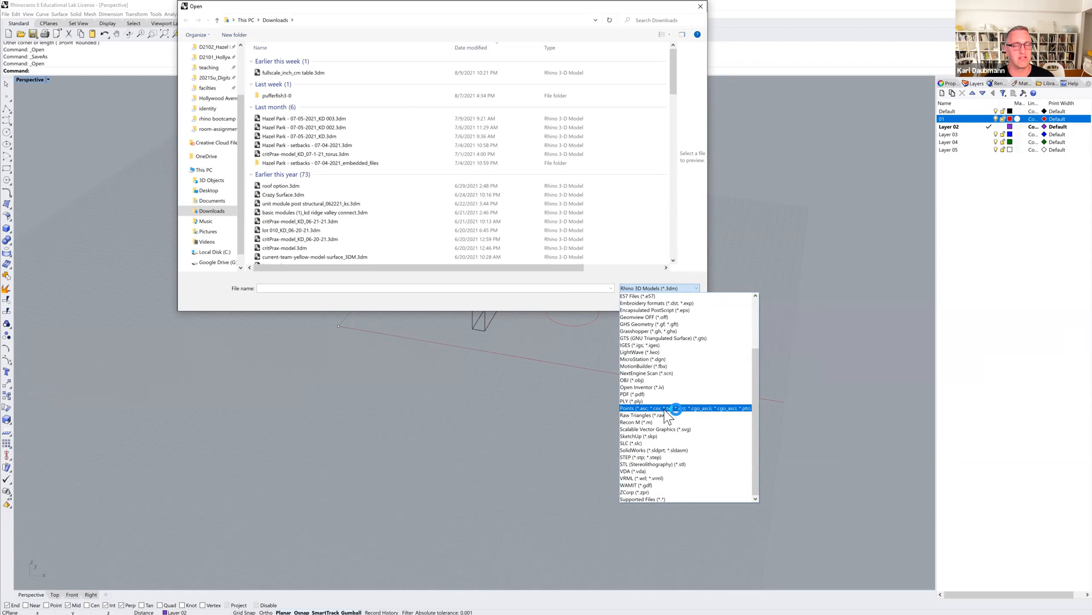
{"action": "scroll", "coordinate": [664, 409], "scroll_direction": "up", "scroll_amount": 3}
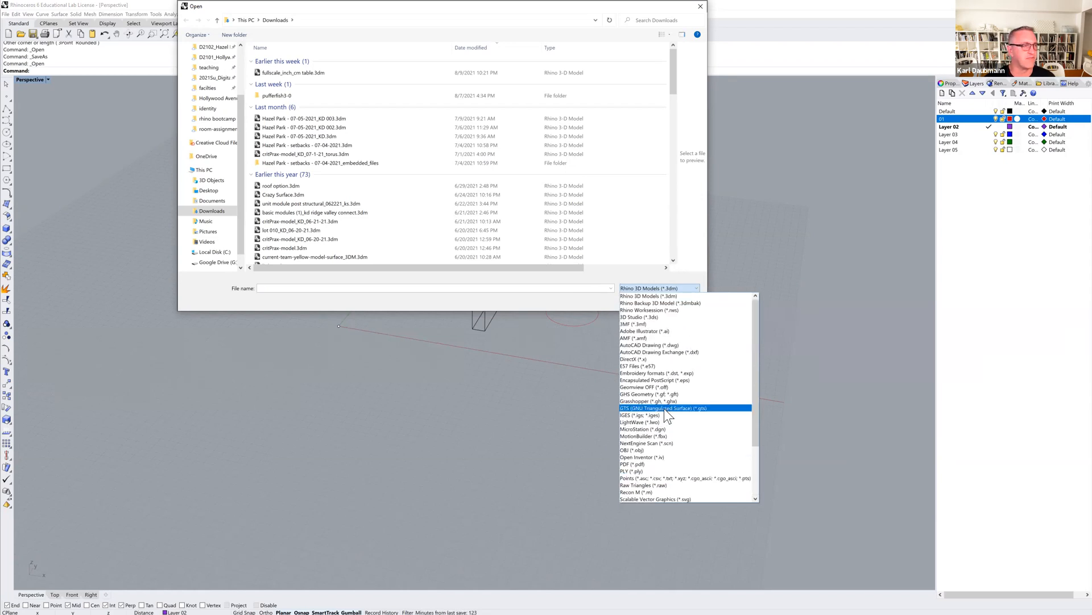
{"action": "left_click", "coordinate": [546, 380]}
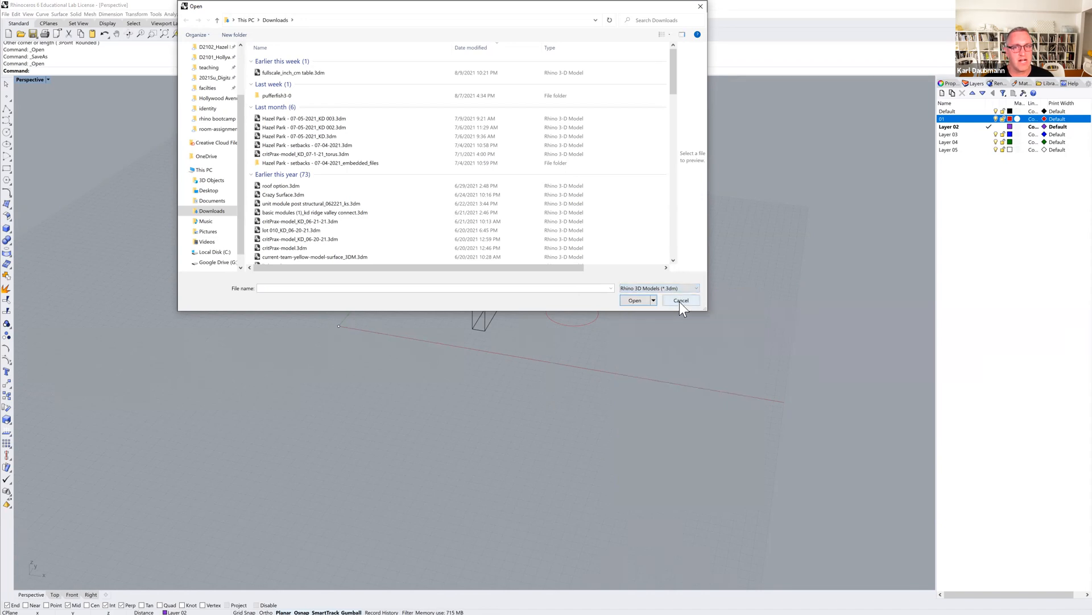
{"action": "left_click", "coordinate": [681, 301]}
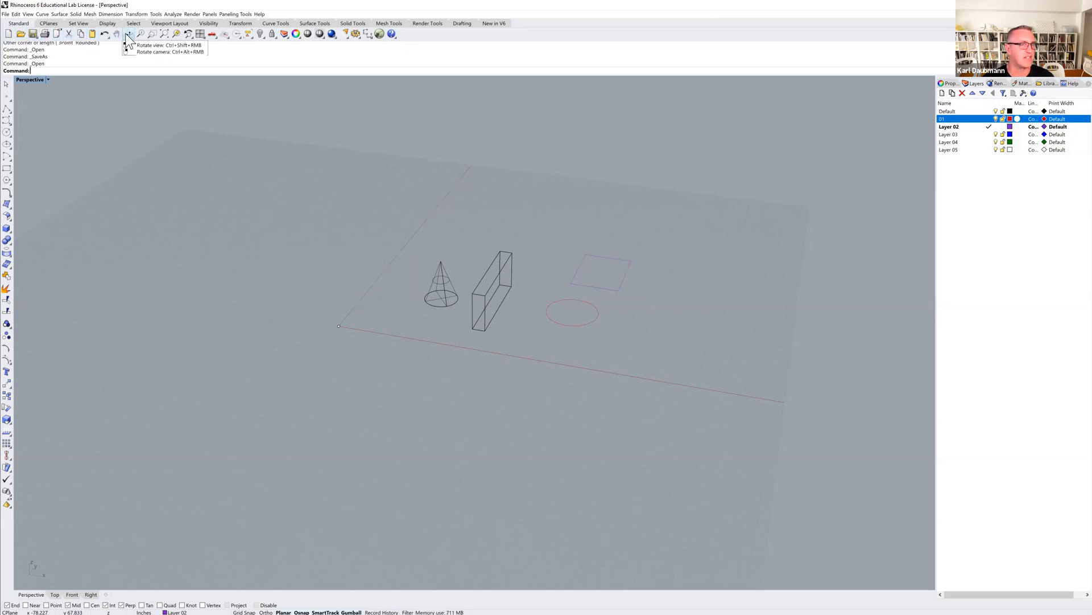
Browse the toolbar tabs and the Curve and Surface menus to survey the available tools.
{"action": "left_click", "coordinate": [78, 24]}
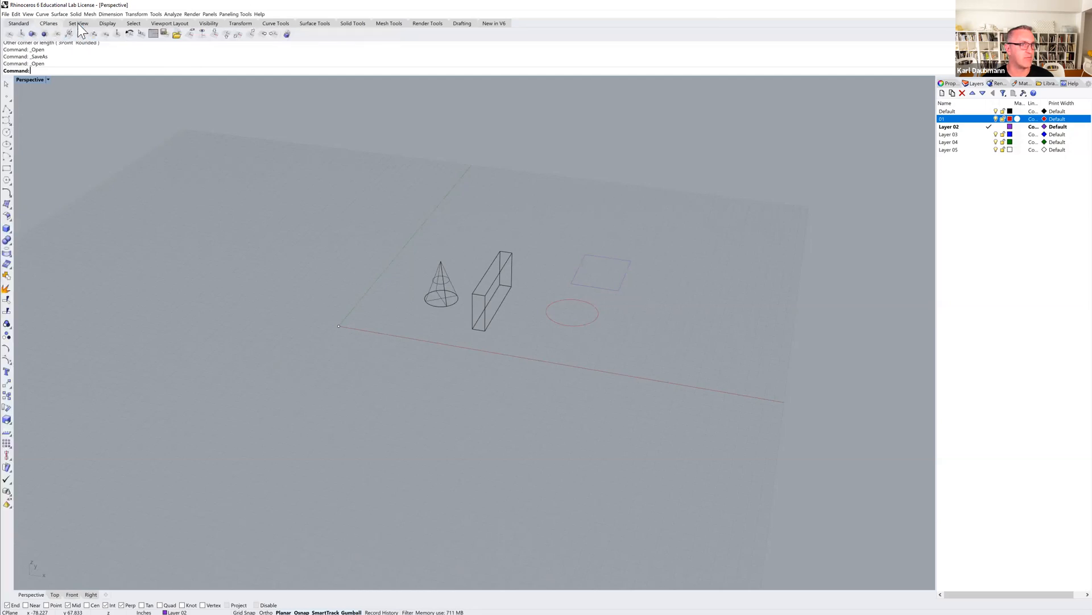
{"action": "left_click", "coordinate": [132, 24]}
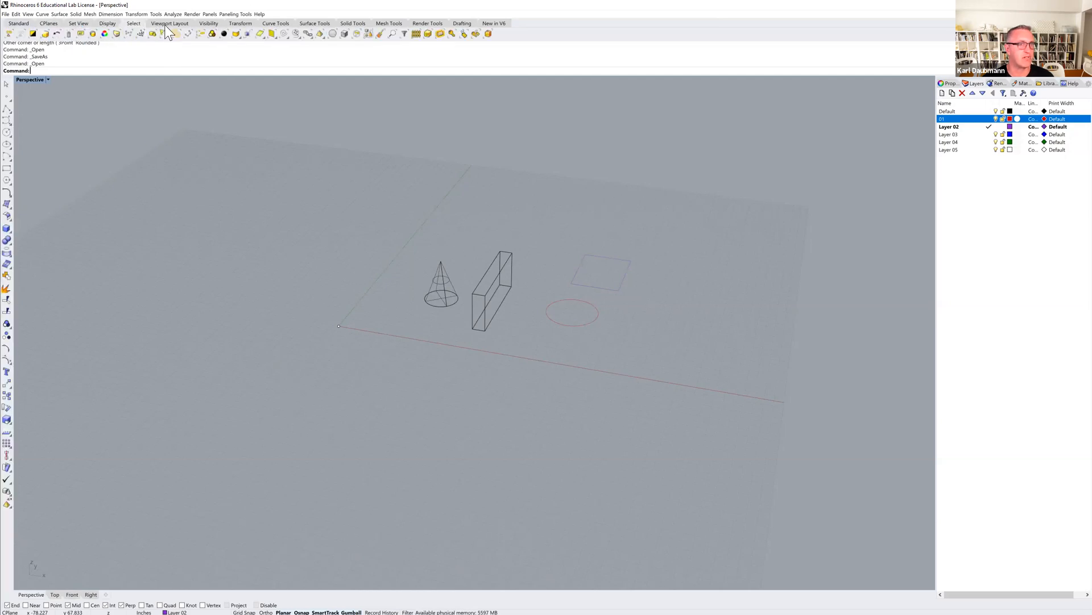
{"action": "left_click", "coordinate": [166, 25]}
{"action": "left_click", "coordinate": [203, 22]}
{"action": "left_click", "coordinate": [242, 21]}
{"action": "left_click", "coordinate": [275, 24]}
{"action": "left_click", "coordinate": [307, 24]}
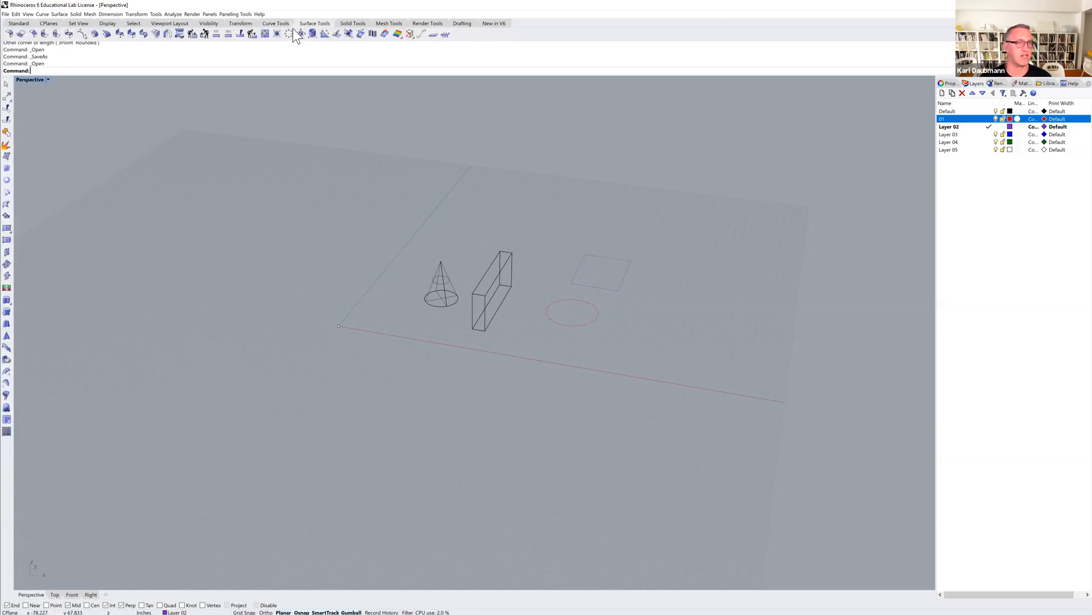
{"action": "left_click", "coordinate": [43, 15]}
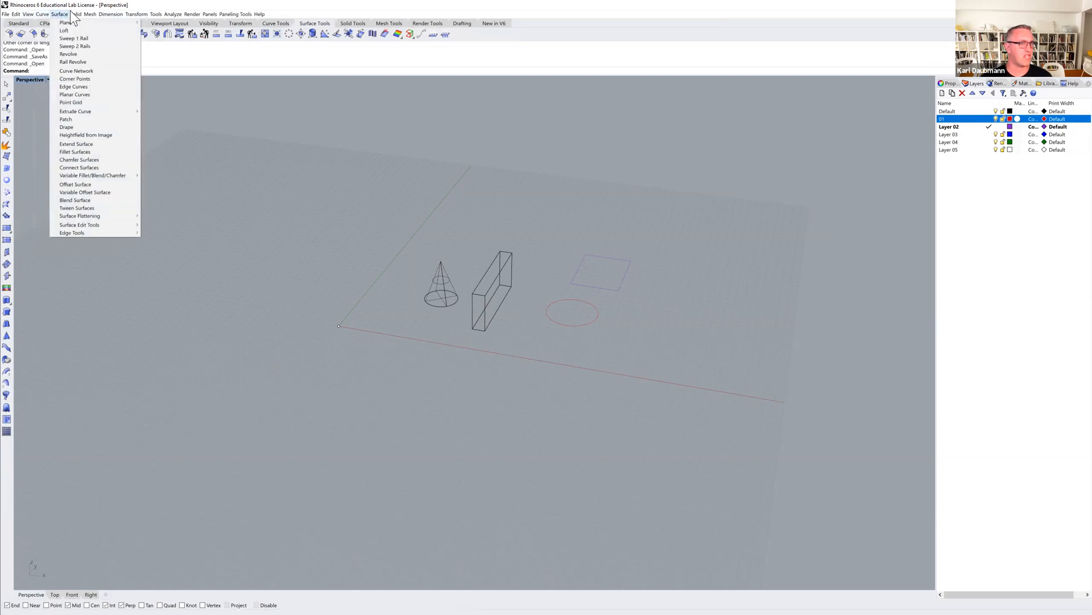
{"action": "mouse_move", "coordinate": [40, 19]}
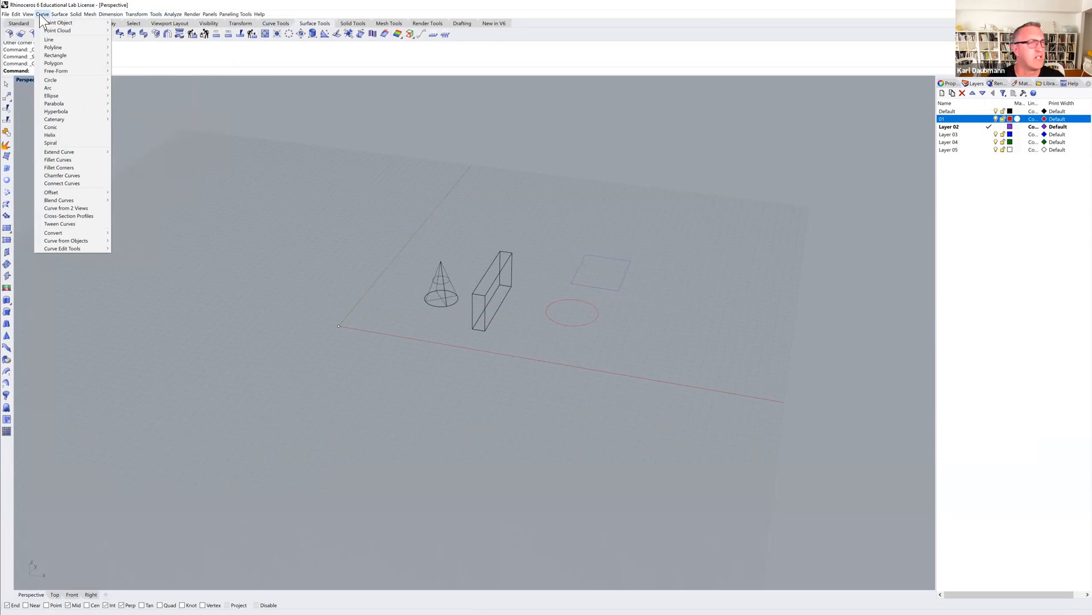
{"action": "left_click", "coordinate": [43, 14]}
{"action": "left_click", "coordinate": [20, 24]}
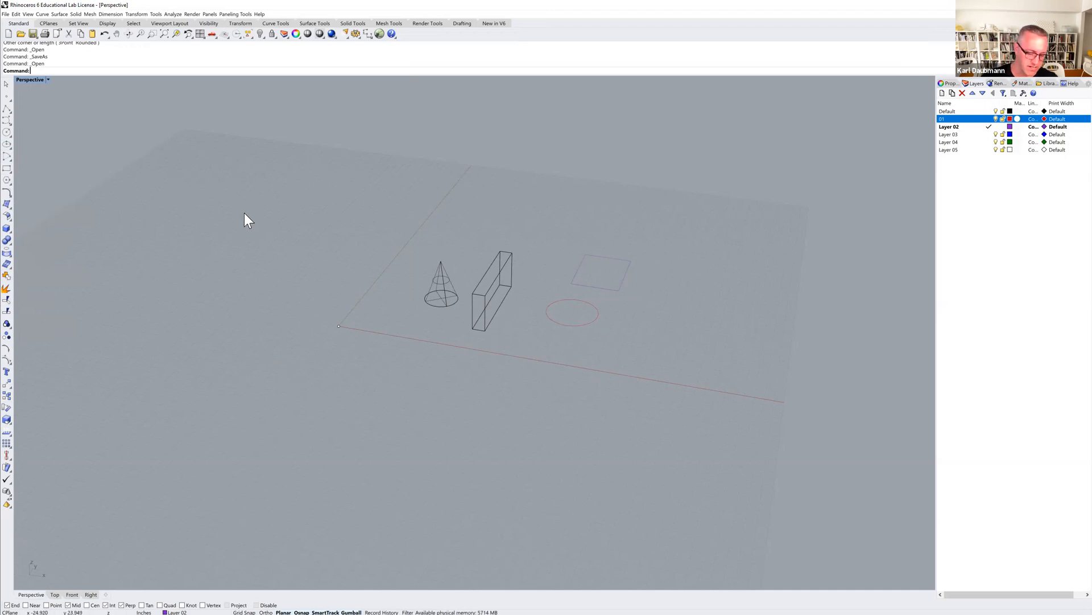
Draw a seven-point polyline left of the cone and delete it.
{"action": "key", "text": "Return"}
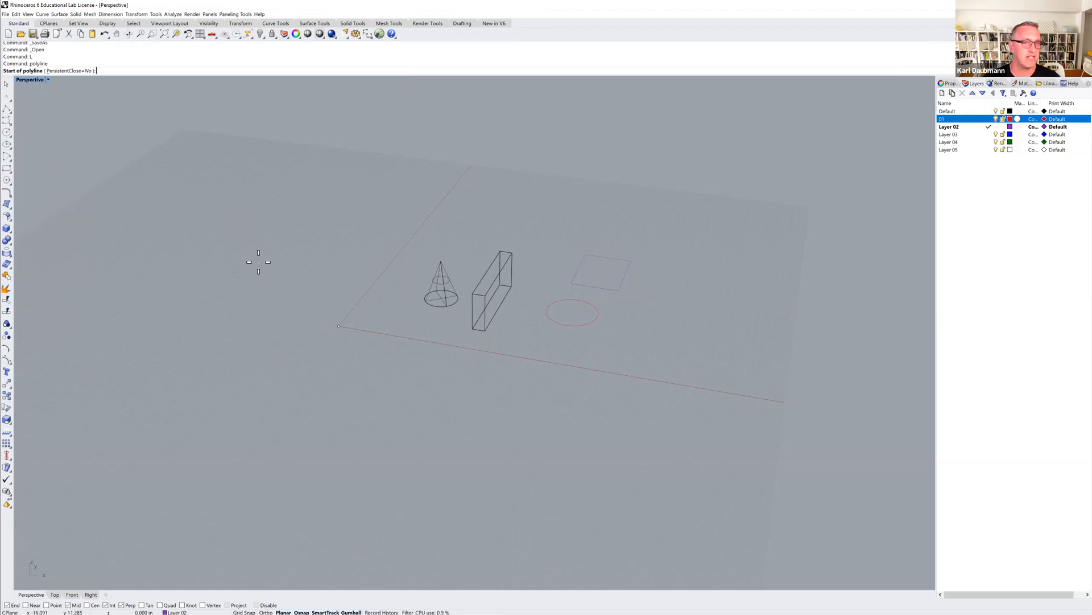
{"action": "left_click", "coordinate": [298, 356]}
{"action": "left_click", "coordinate": [346, 417]}
{"action": "left_click", "coordinate": [393, 396]}
{"action": "left_click", "coordinate": [356, 370]}
{"action": "left_click", "coordinate": [285, 282]}
{"action": "left_click", "coordinate": [242, 314]}
{"action": "left_click", "coordinate": [209, 379]}
{"action": "key", "text": "Return"}
{"action": "left_click", "coordinate": [347, 407]}
{"action": "key", "text": "Delete"}
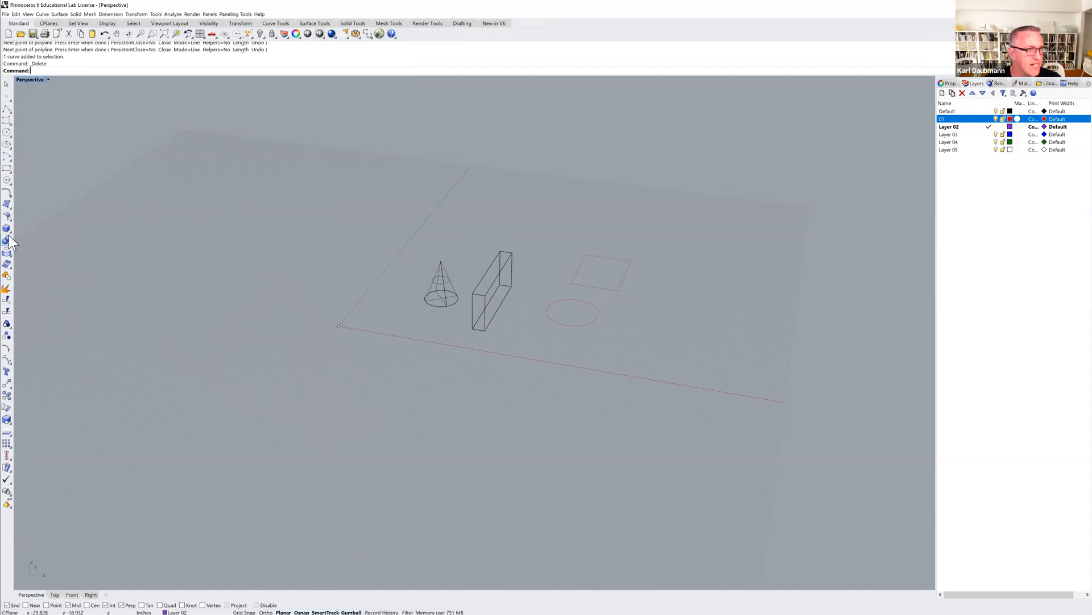
Browse the Curve, View and Solid menus and their submenus for creation commands.
{"action": "left_click", "coordinate": [8, 207]}
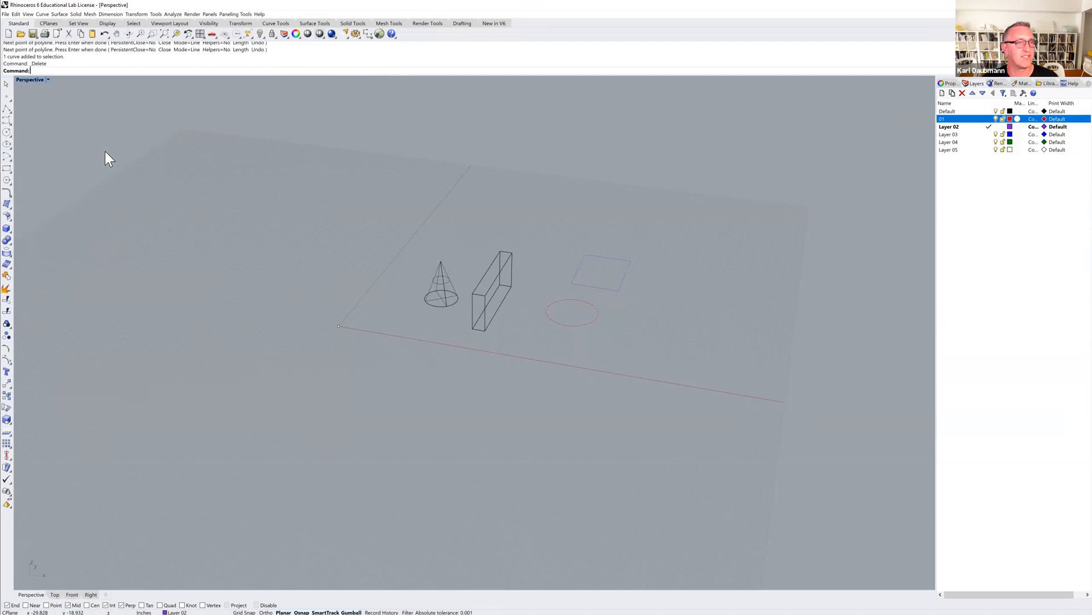
{"action": "left_click", "coordinate": [56, 13]}
{"action": "mouse_move", "coordinate": [43, 12]}
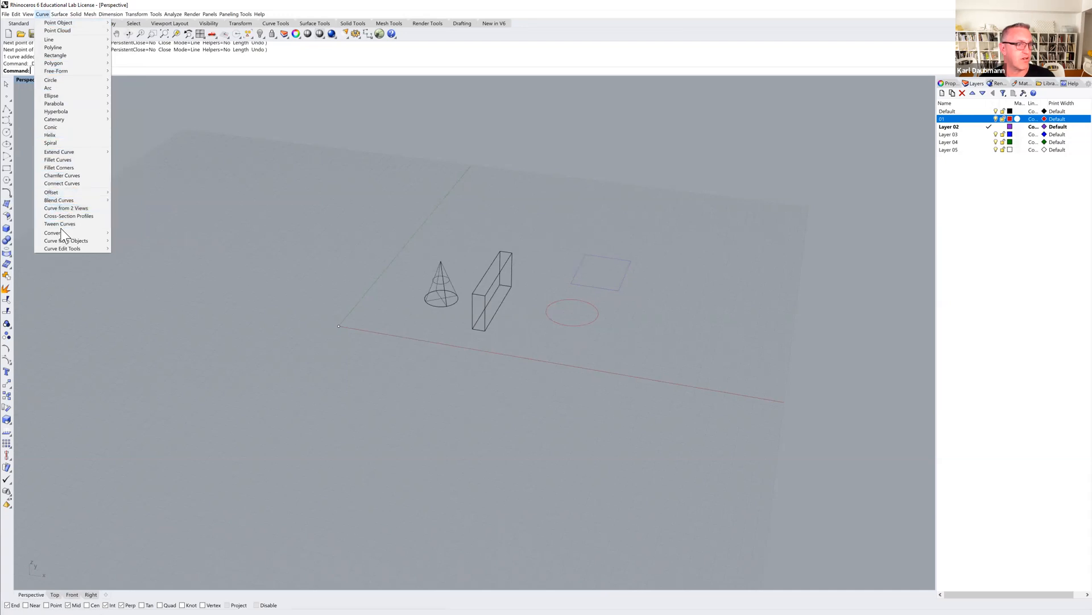
{"action": "mouse_move", "coordinate": [60, 241]}
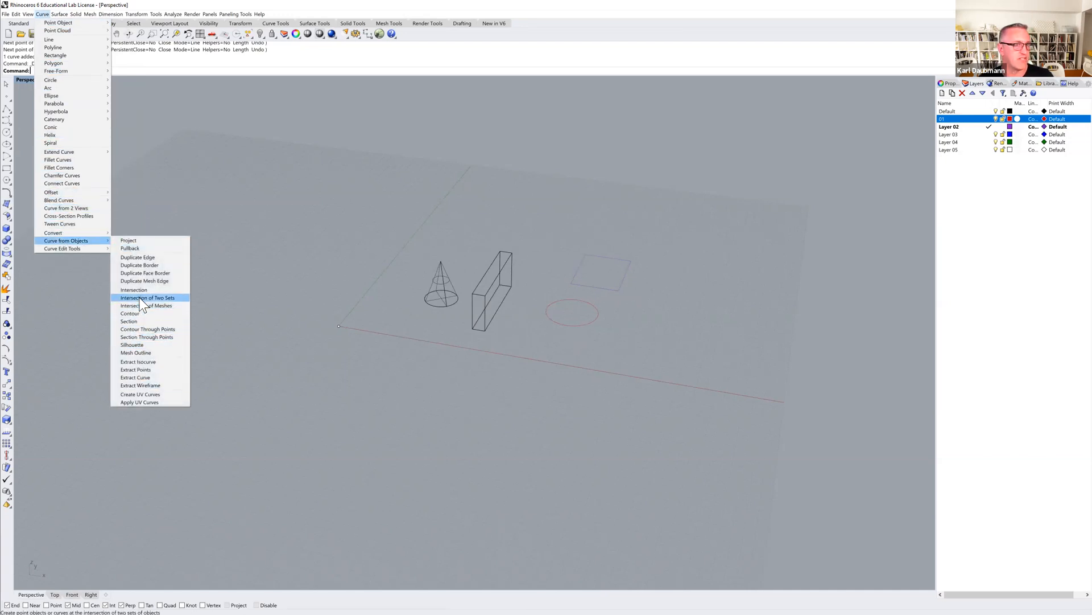
{"action": "left_click", "coordinate": [175, 125]}
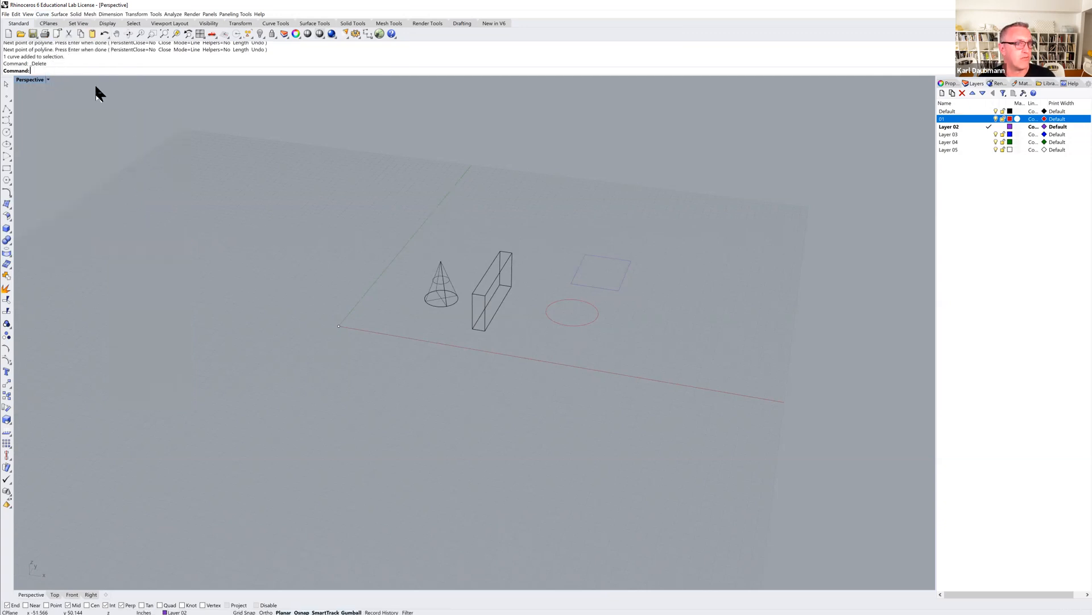
{"action": "left_click", "coordinate": [28, 13]}
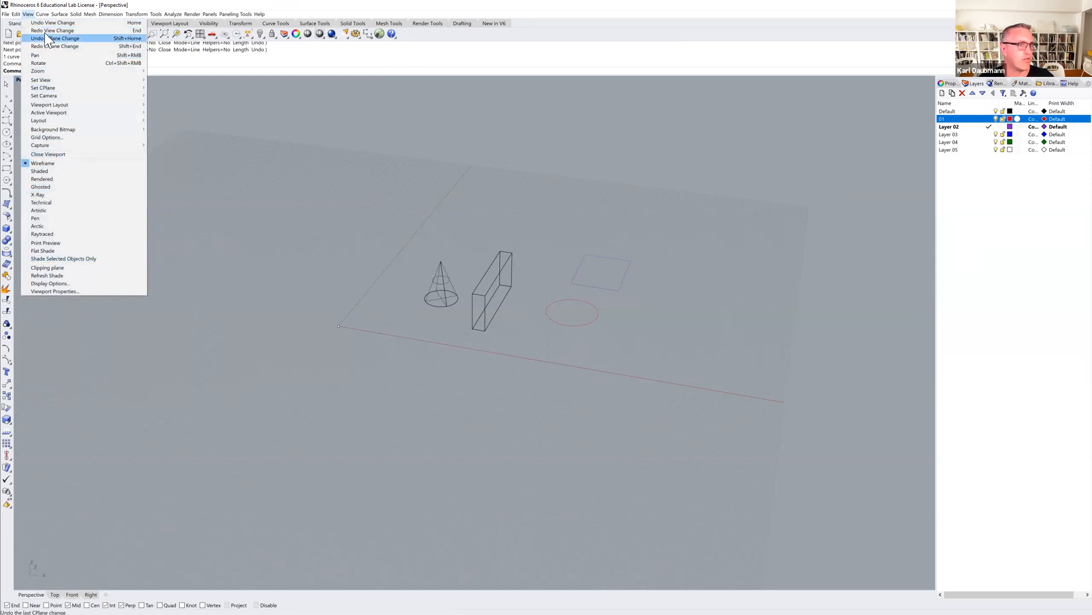
{"action": "left_click", "coordinate": [44, 16]}
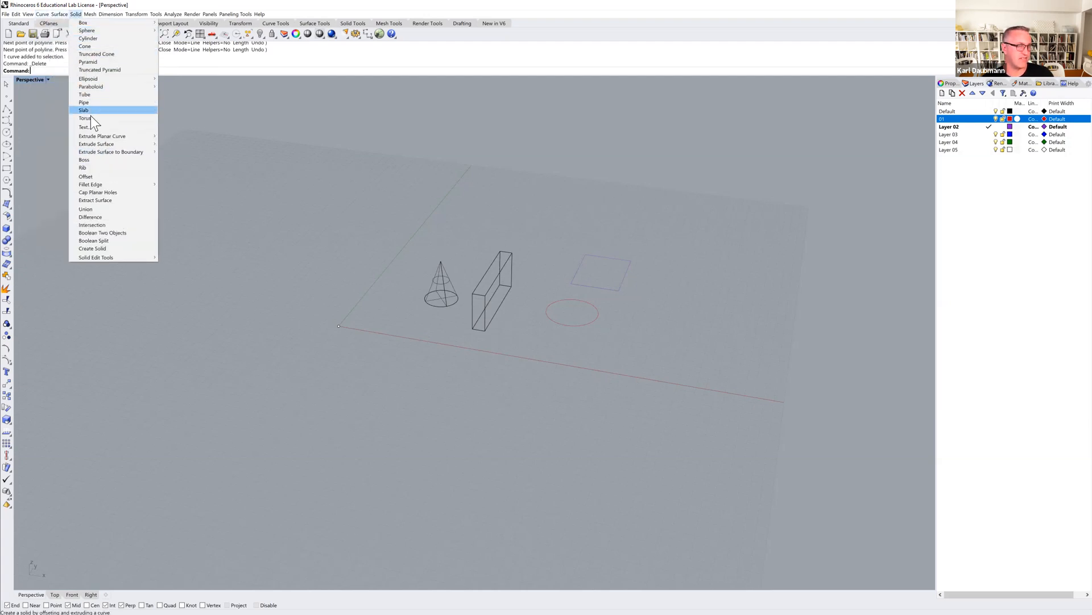
{"action": "mouse_move", "coordinate": [86, 26]}
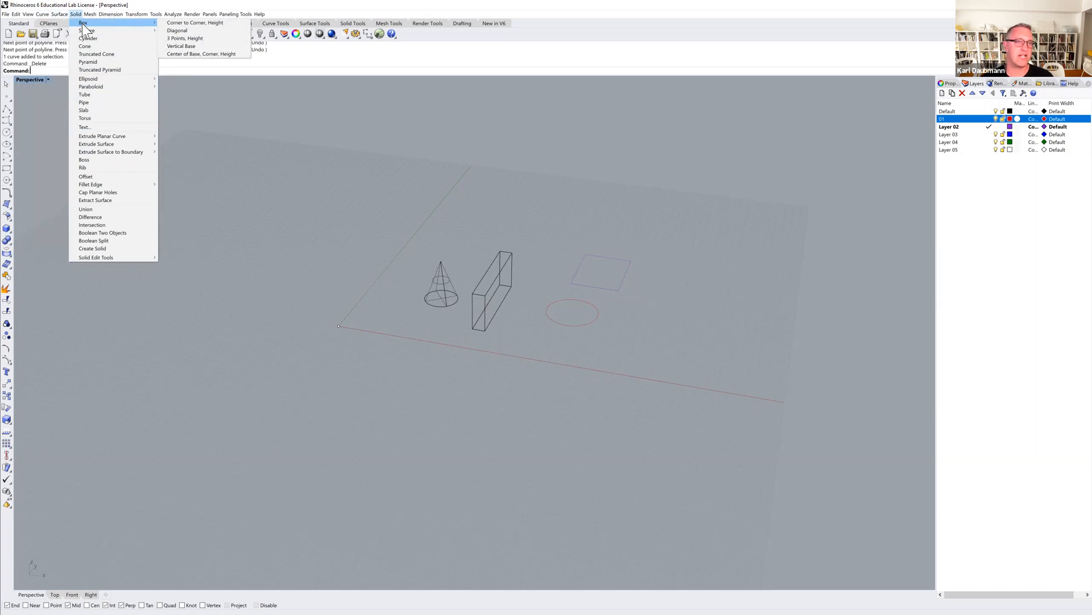
{"action": "left_click", "coordinate": [380, 214]}
Duplicate a long bottom edge of the box as a separate curve.
{"action": "right_click_drag", "start_coordinate": [493, 304], "coordinate": [472, 312]}
{"action": "scroll", "coordinate": [494, 316], "scroll_direction": "up", "scroll_amount": 5}
{"action": "left_click", "coordinate": [495, 344]}
{"action": "key", "text": "Escape"}
{"action": "right_click_drag", "start_coordinate": [479, 318], "coordinate": [316, 176]}
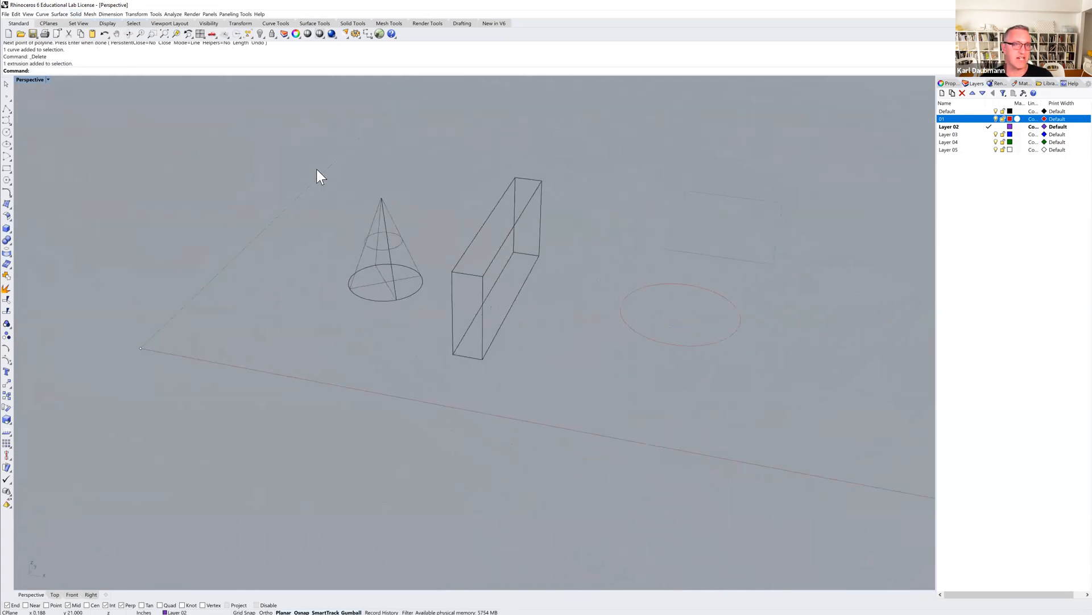
{"action": "left_click", "coordinate": [43, 14]}
{"action": "mouse_move", "coordinate": [71, 241]}
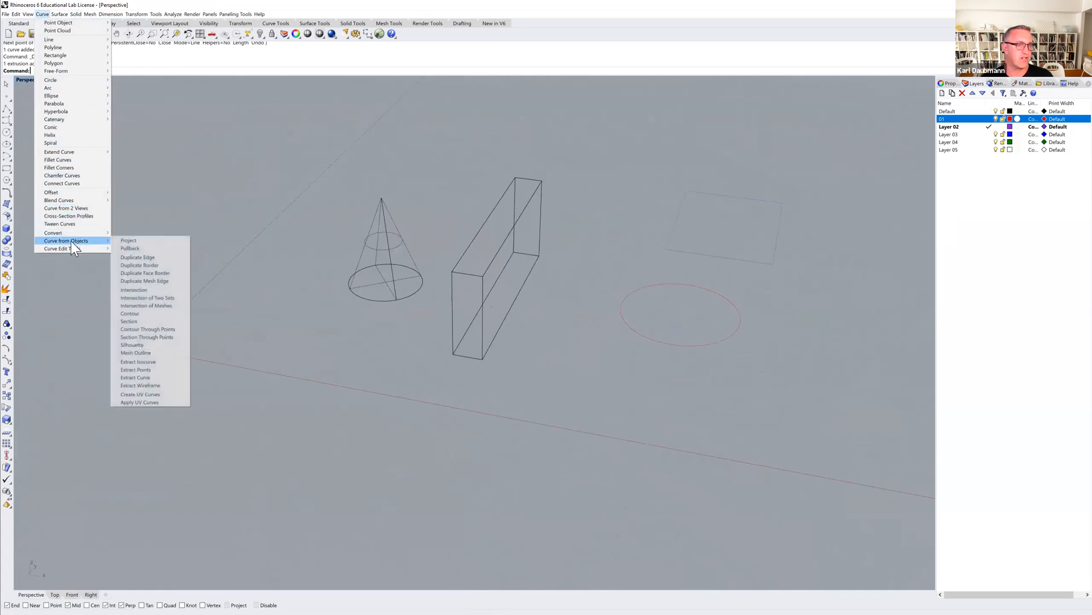
{"action": "left_click", "coordinate": [137, 257]}
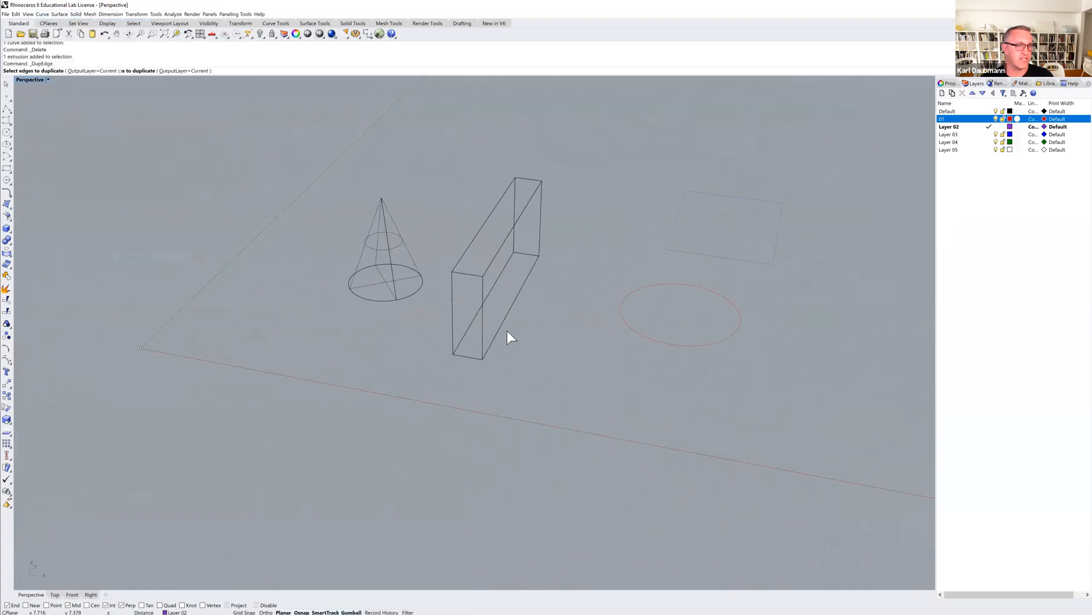
{"action": "left_click", "coordinate": [506, 317]}
{"action": "key", "text": "Return"}
Move the duplicated edge curve 1.708 inches away from the box.
{"action": "type", "text": "m"}
{"action": "key", "text": "Return"}
{"action": "left_click", "coordinate": [532, 352]}
{"action": "type", "text": "1.708"}
{"action": "key", "text": "Return"}
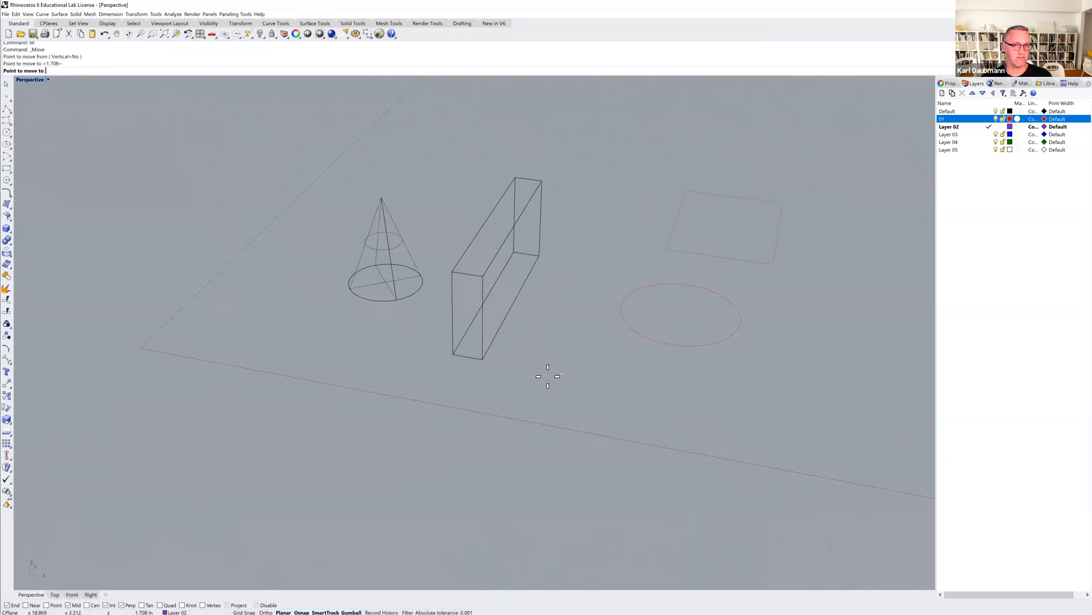
{"action": "left_click", "coordinate": [558, 382]}
Extrude the moved edge curve straight up into a vertical surface beside the box.
{"action": "mouse_move", "coordinate": [558, 381]}
{"action": "right_mouse_down"}
{"action": "mouse_move", "coordinate": [518, 365]}
{"action": "mouse_move", "coordinate": [551, 372]}
{"action": "right_mouse_up"}
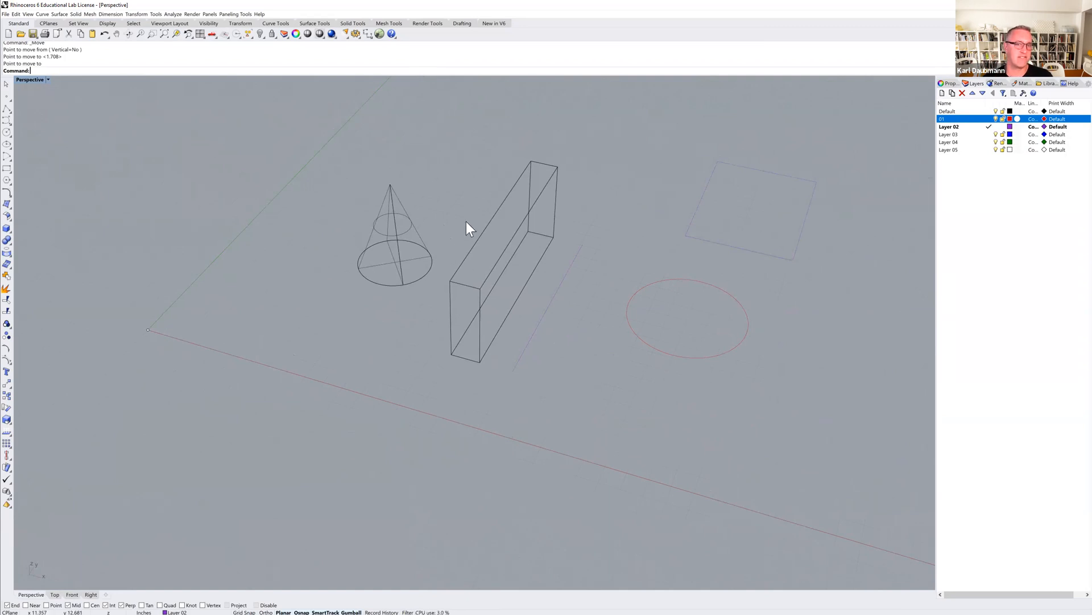
{"action": "mouse_move", "coordinate": [513, 336]}
{"action": "right_mouse_down"}
{"action": "mouse_move", "coordinate": [510, 324]}
{"action": "mouse_move", "coordinate": [518, 337]}
{"action": "right_mouse_up"}
{"action": "left_click", "coordinate": [521, 358]}
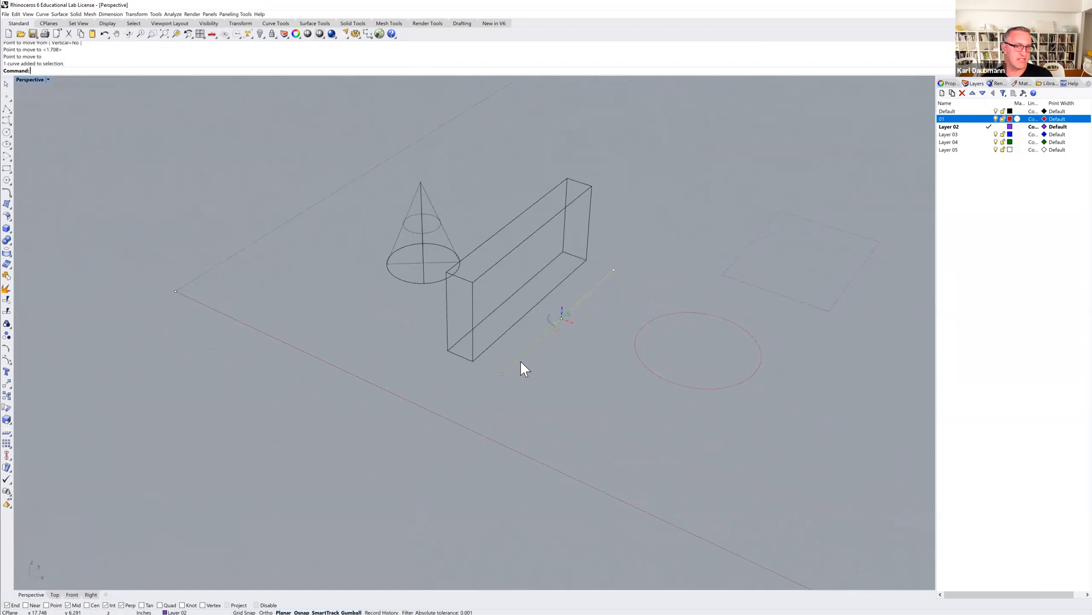
{"action": "left_click", "coordinate": [60, 14]}
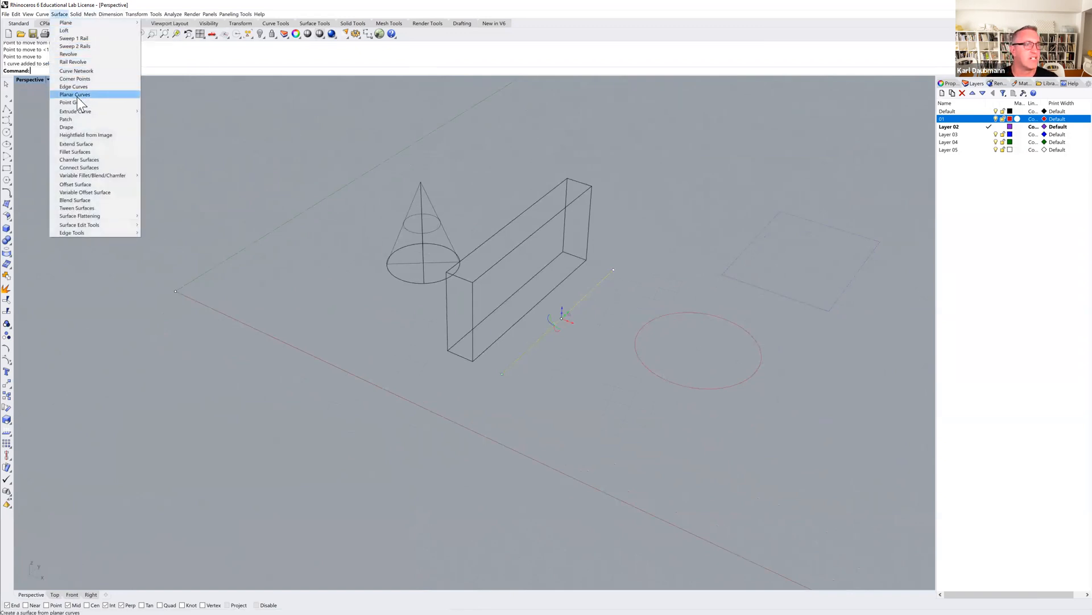
{"action": "mouse_move", "coordinate": [81, 112]}
{"action": "left_click", "coordinate": [158, 111]}
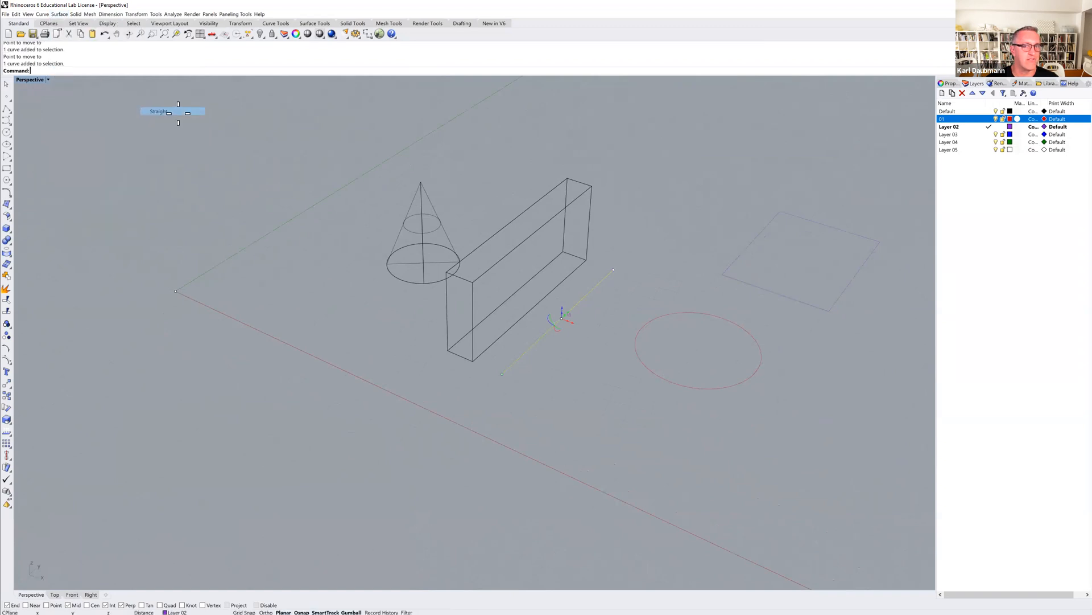
{"action": "left_click", "coordinate": [603, 242]}
{"action": "mouse_move", "coordinate": [649, 244]}
{"action": "right_mouse_down"}
{"action": "mouse_move", "coordinate": [657, 237]}
{"action": "mouse_move", "coordinate": [643, 228]}
{"action": "right_mouse_up"}
{"action": "key", "text": "Escape"}
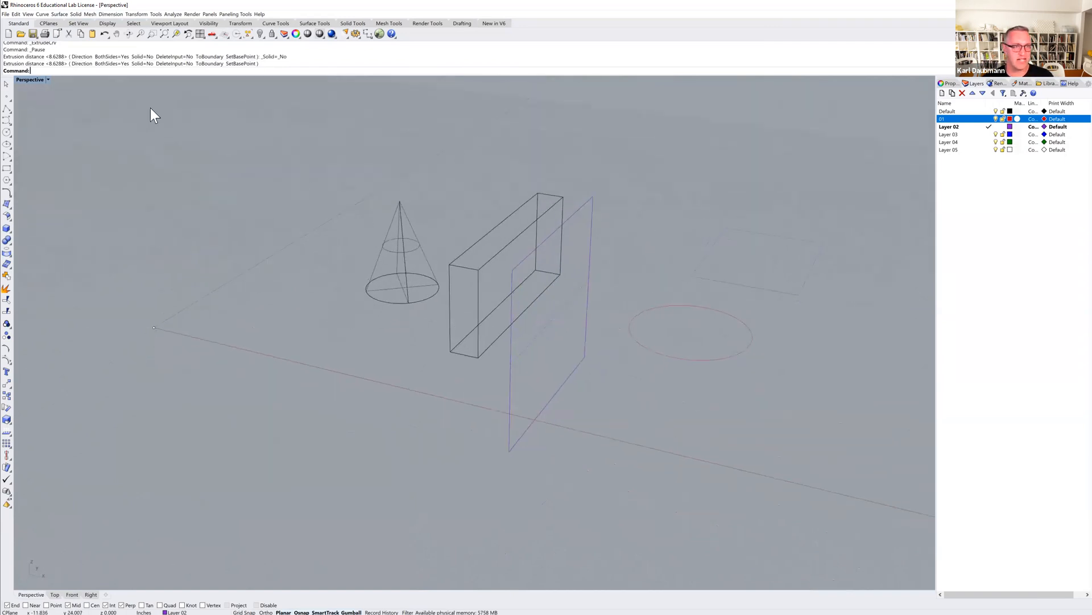
Preview the Perspective viewport in Shaded and then Rendered display modes.
{"action": "left_click", "coordinate": [27, 80]}
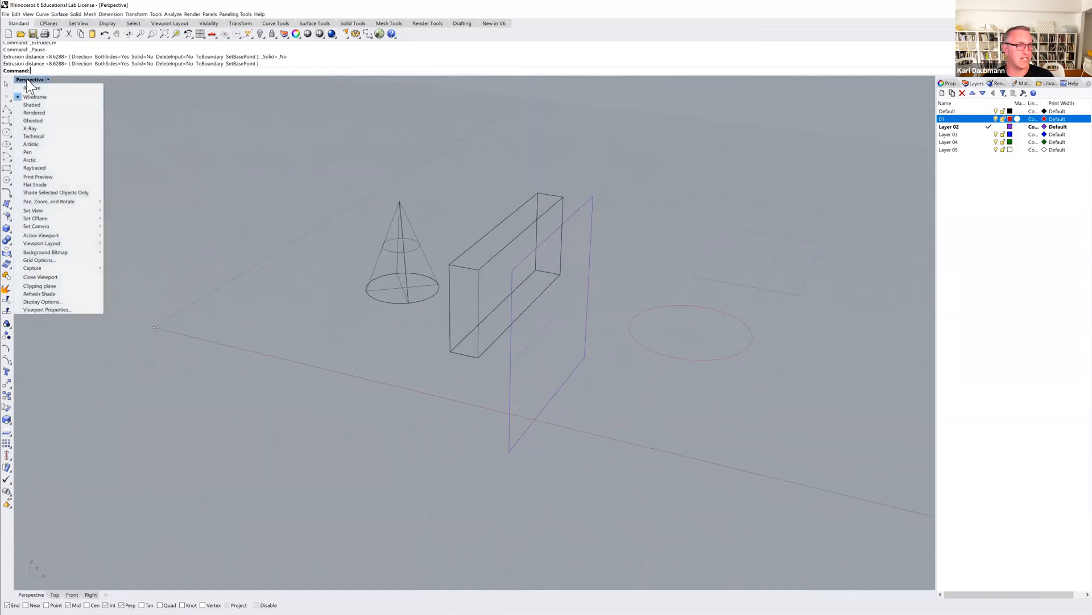
{"action": "left_click", "coordinate": [41, 105]}
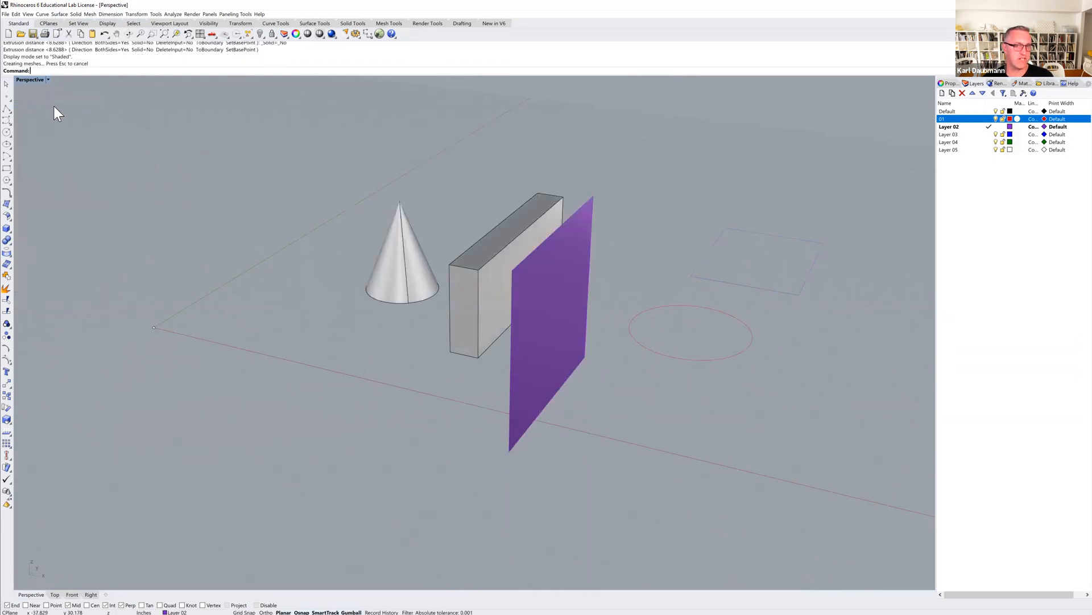
{"action": "left_click", "coordinate": [36, 79]}
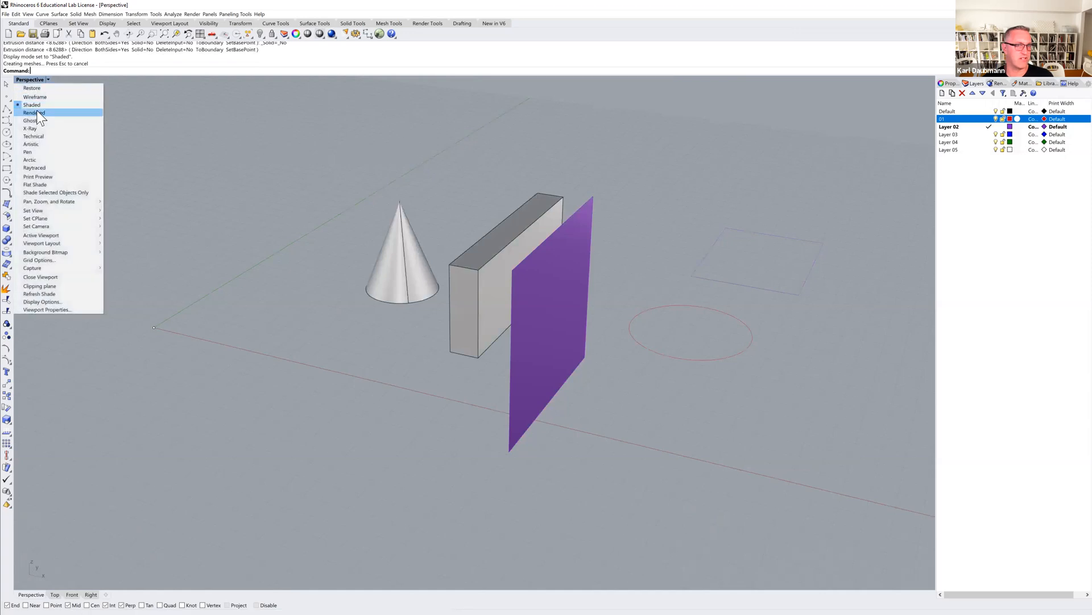
{"action": "left_click", "coordinate": [37, 111]}
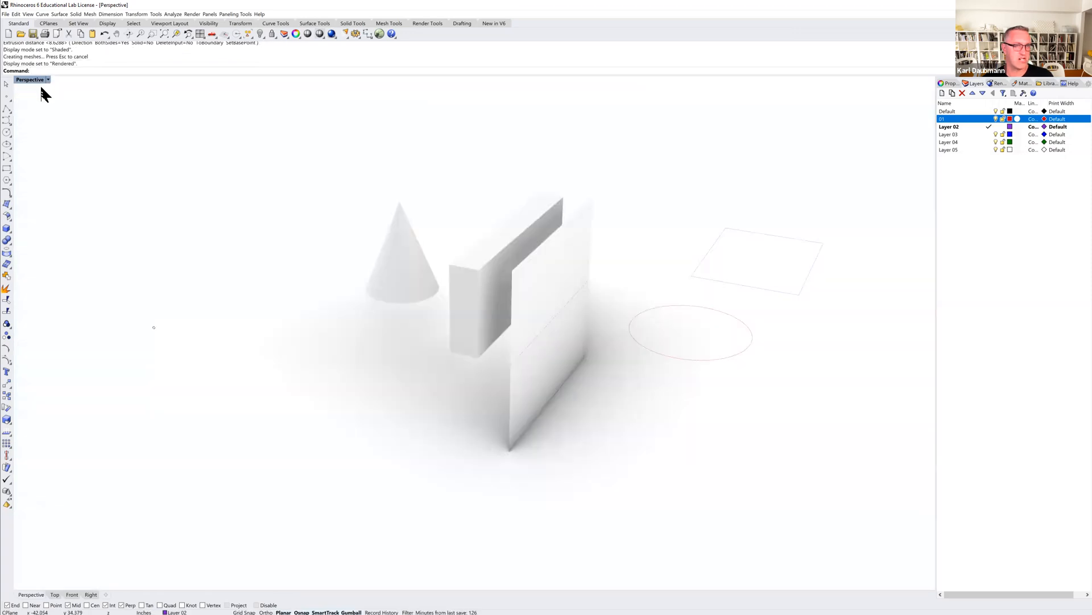
Switch the Perspective viewport to Ghosted display mode and select the extruded surface and its curve.
{"action": "left_click", "coordinate": [36, 81]}
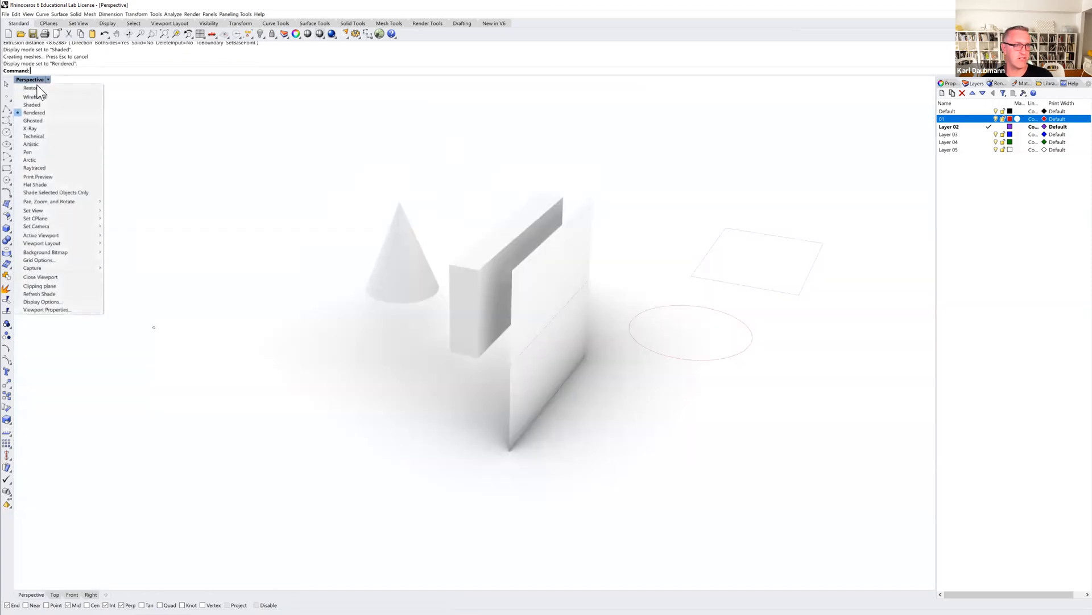
{"action": "left_click", "coordinate": [34, 121]}
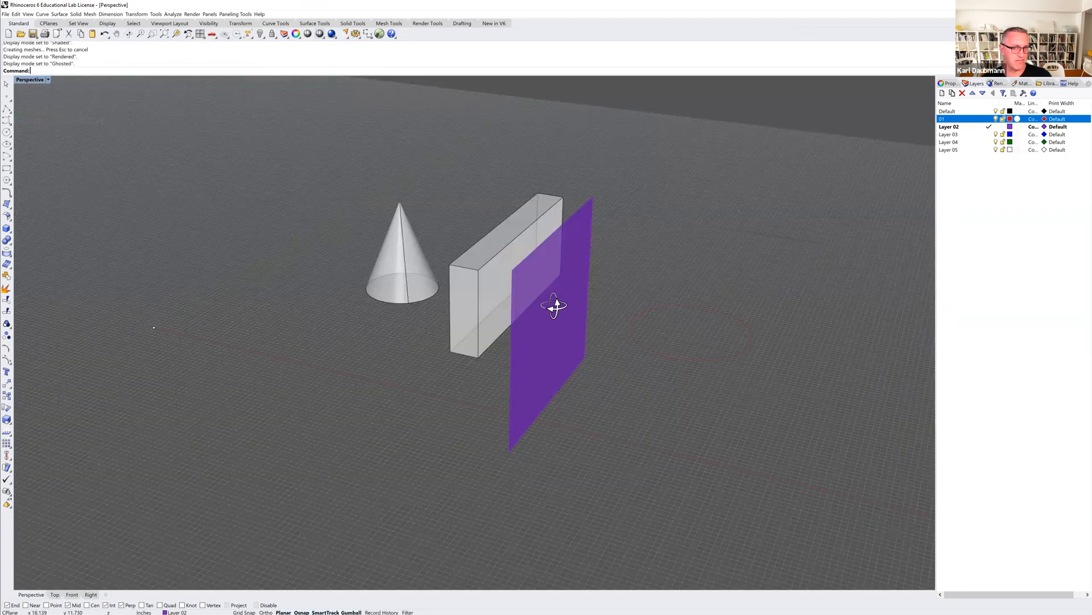
{"action": "right_click_drag", "start_coordinate": [554, 306], "coordinate": [540, 348]}
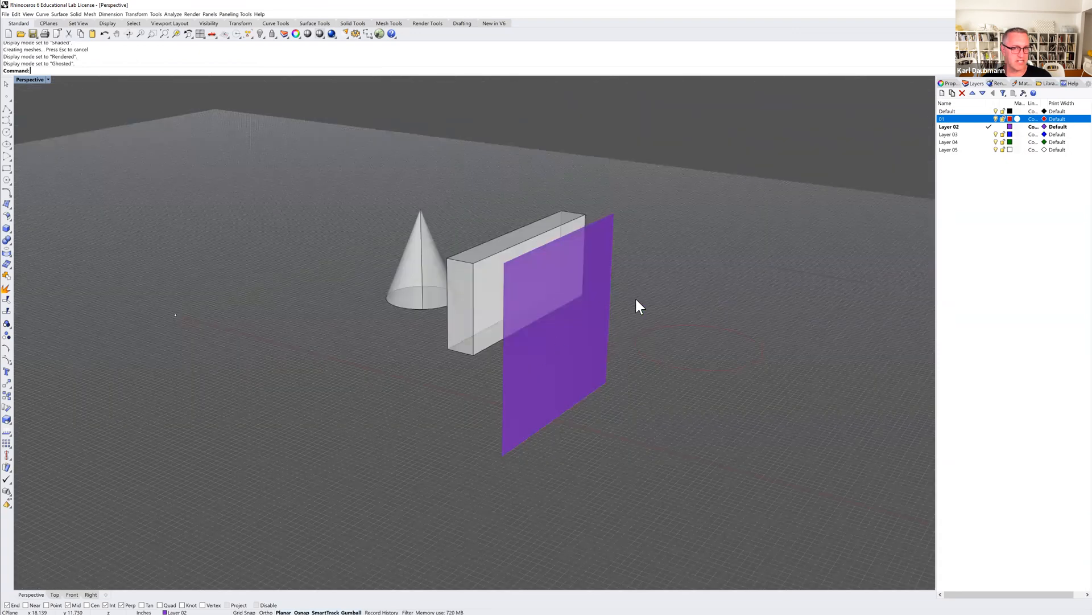
{"action": "right_click_drag", "start_coordinate": [636, 300], "coordinate": [636, 286]}
{"action": "left_click_drag", "start_coordinate": [636, 286], "coordinate": [589, 321]}
{"action": "left_click", "coordinate": [639, 273]}
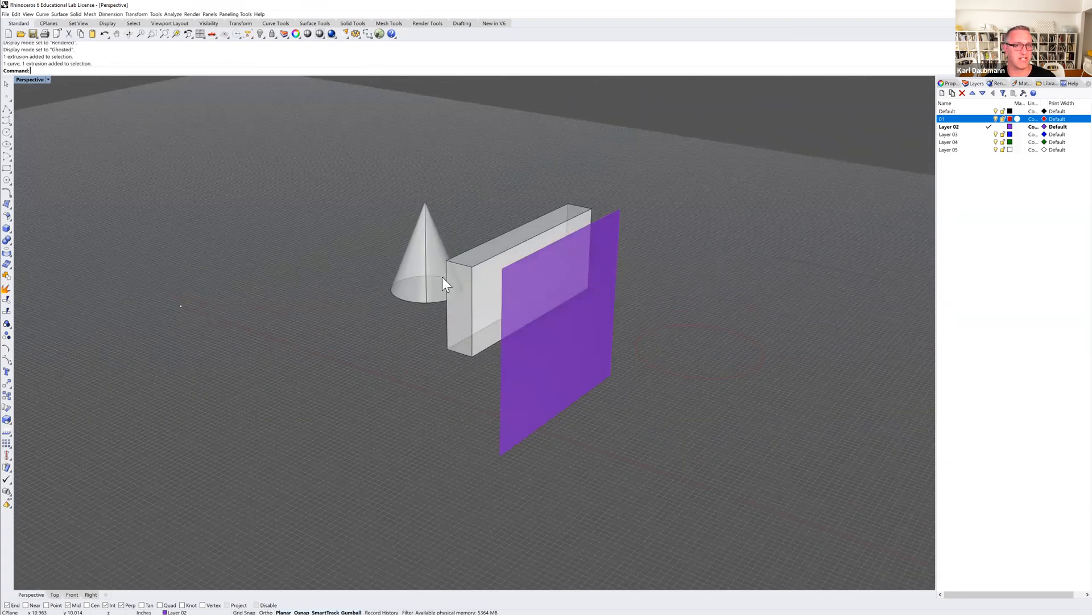
{"action": "right_click_drag", "start_coordinate": [463, 282], "coordinate": [426, 278], "text": "shift"}
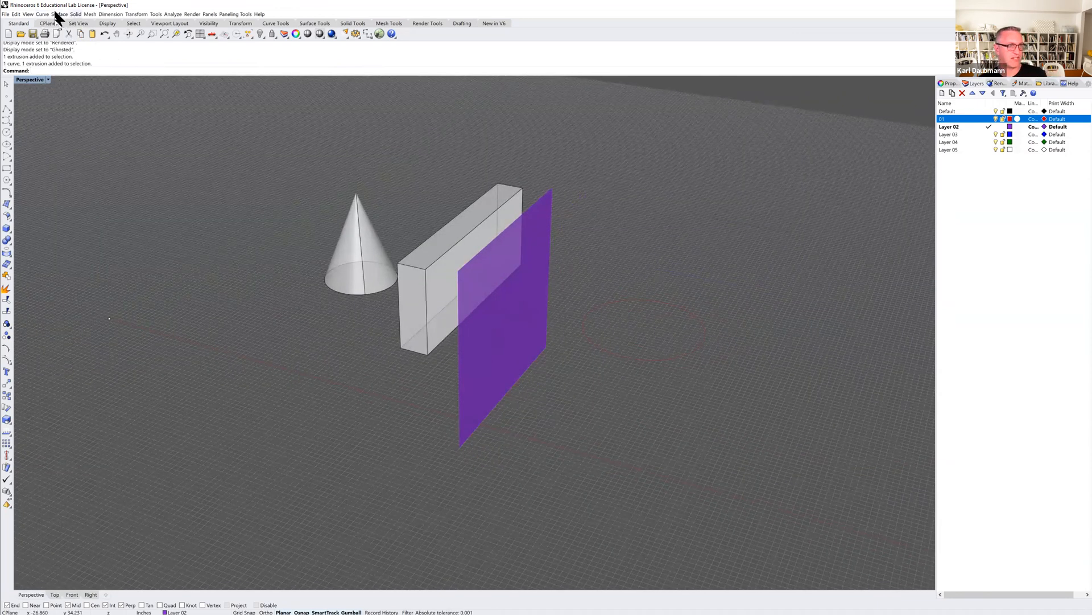
Browse the Surface and Render menus for available commands.
{"action": "left_click", "coordinate": [69, 15]}
{"action": "mouse_move", "coordinate": [76, 16]}
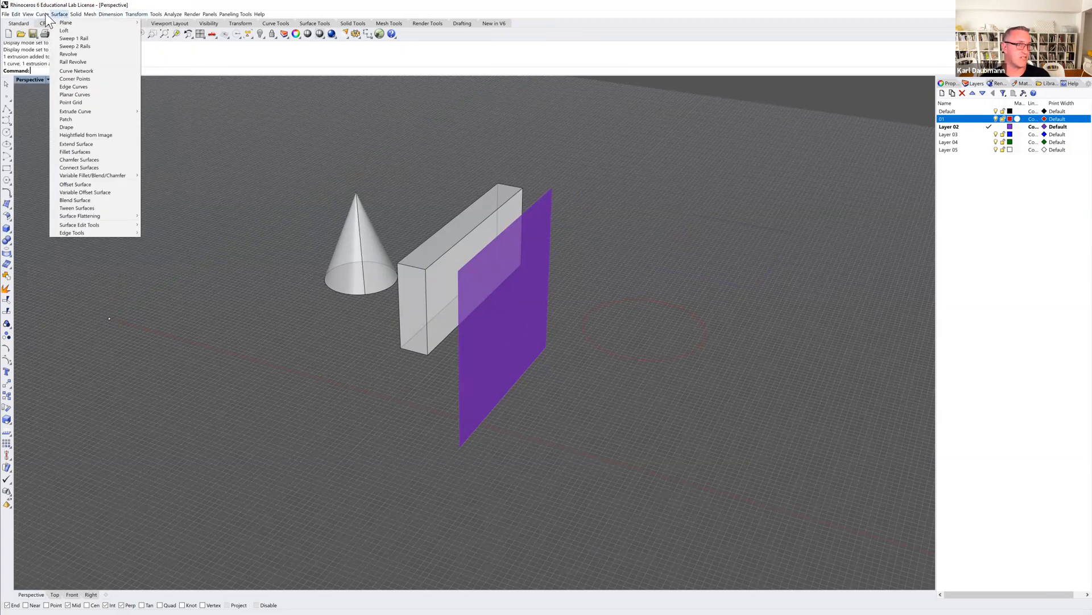
{"action": "mouse_move", "coordinate": [42, 15]}
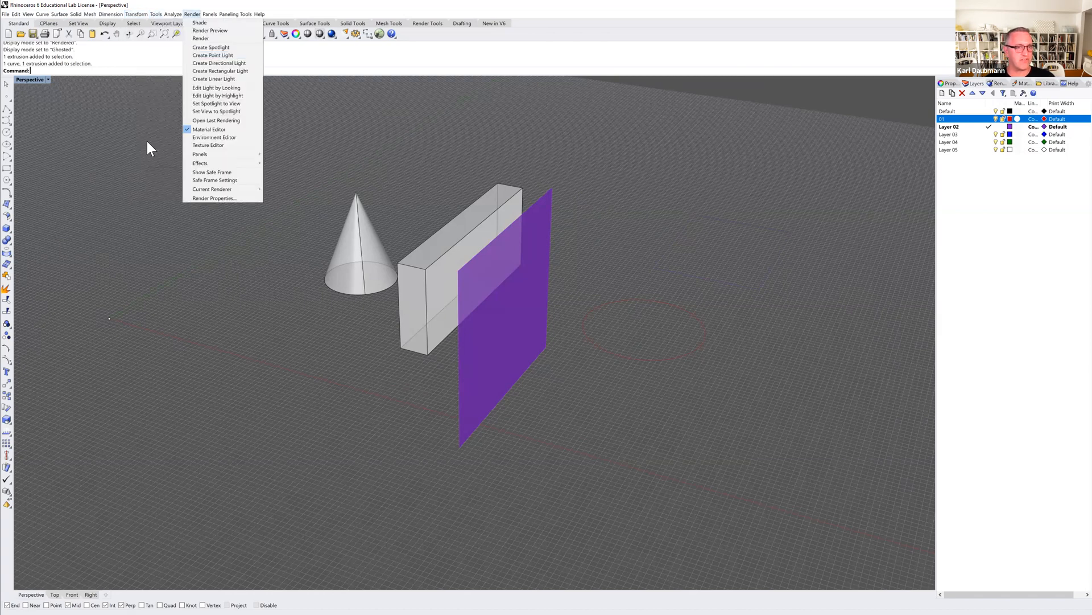
{"action": "left_click", "coordinate": [142, 185]}
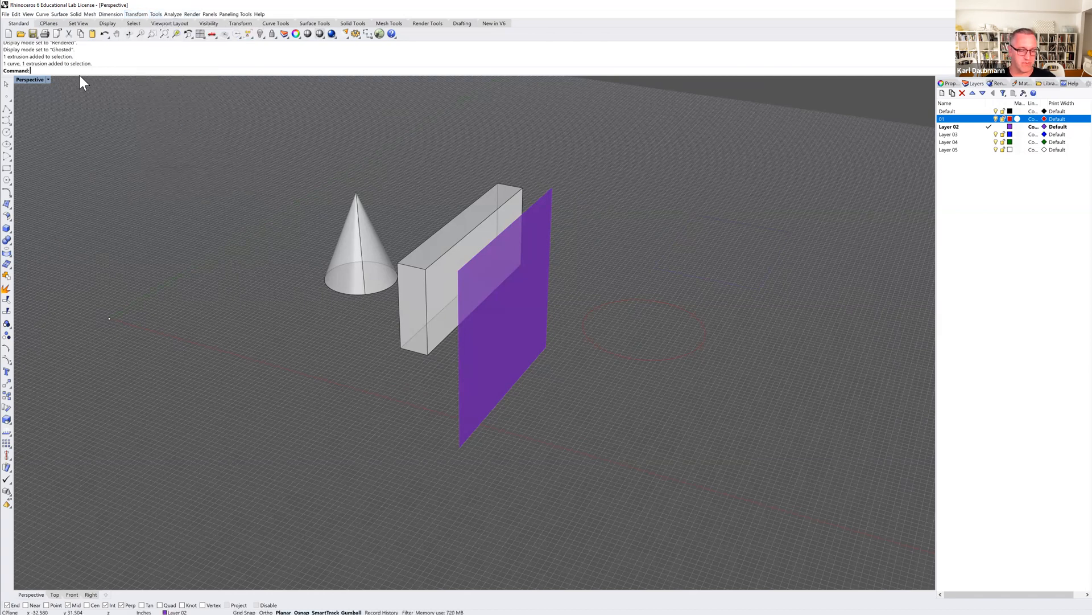
Start the Contour command, open its help page, and cancel the command.
{"action": "type", "text": "Contour"}
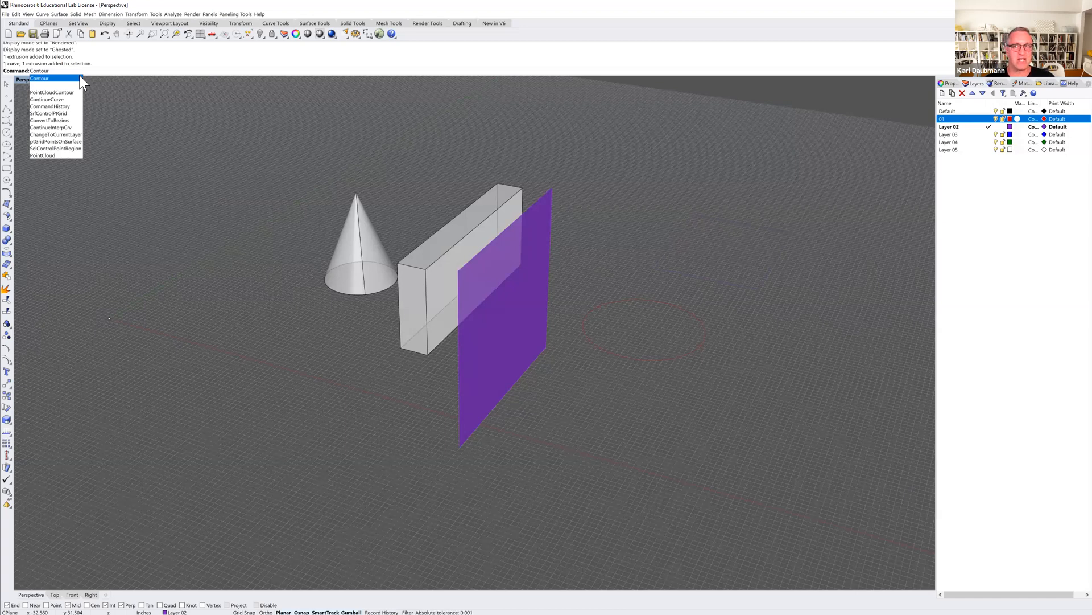
{"action": "left_click", "coordinate": [47, 79]}
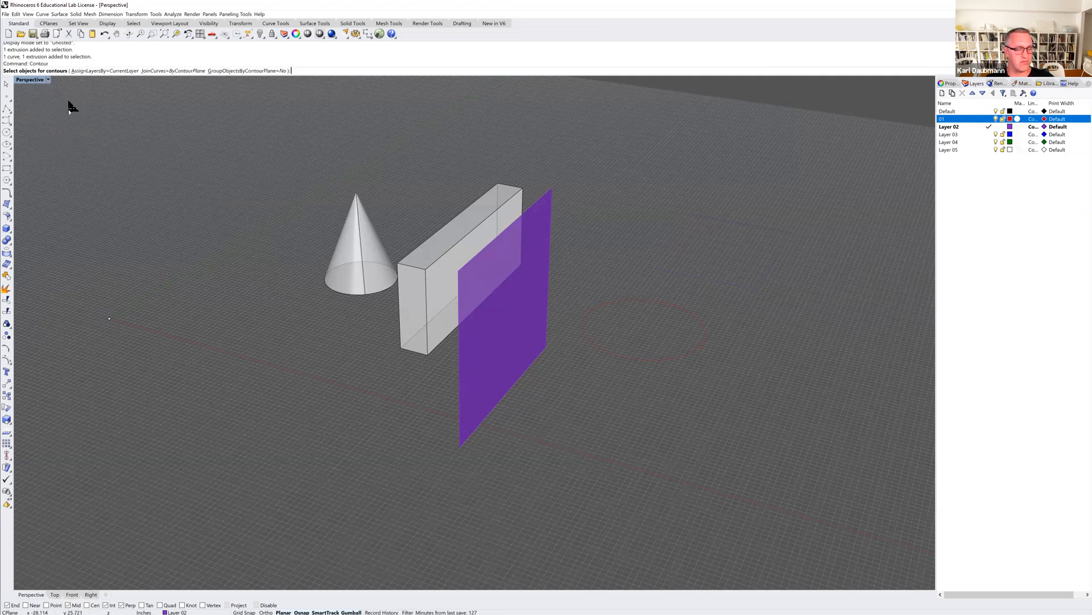
{"action": "key", "text": "F1"}
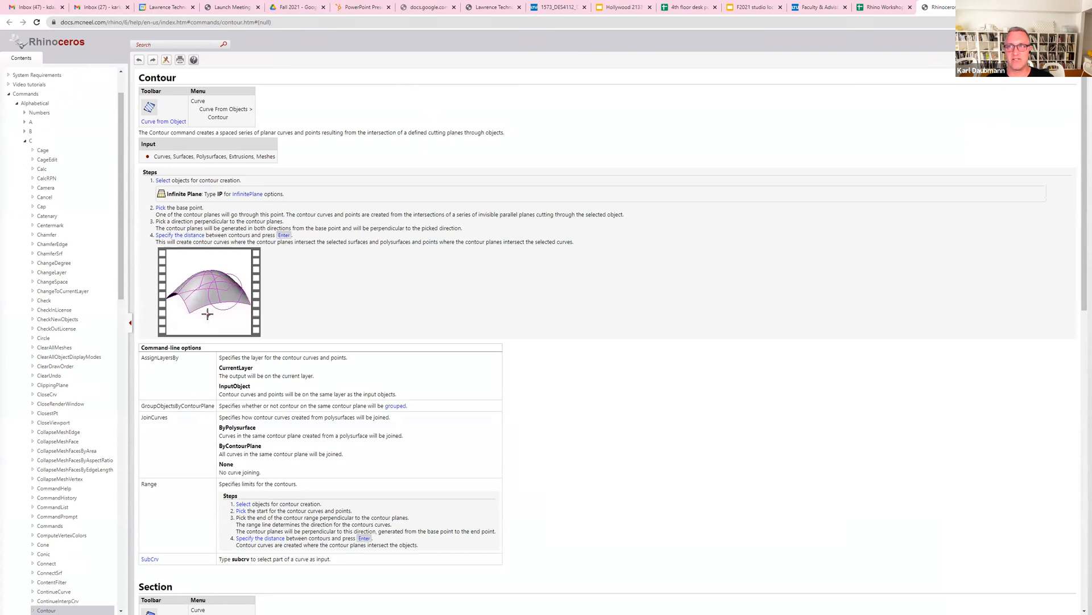
{"action": "key", "text": "alt+Tab"}
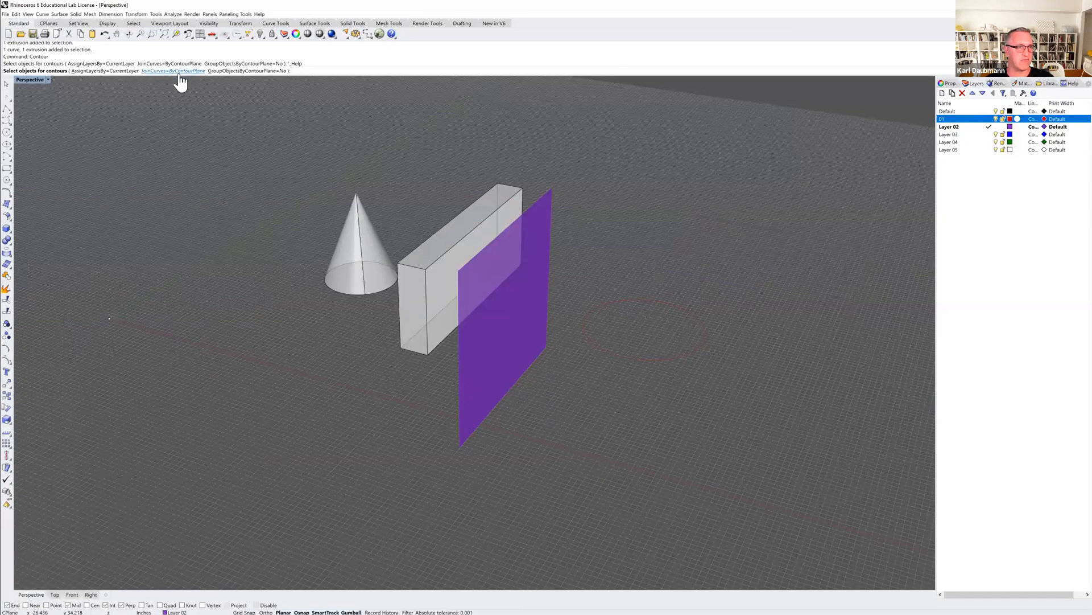
{"action": "key", "text": "Escape"}
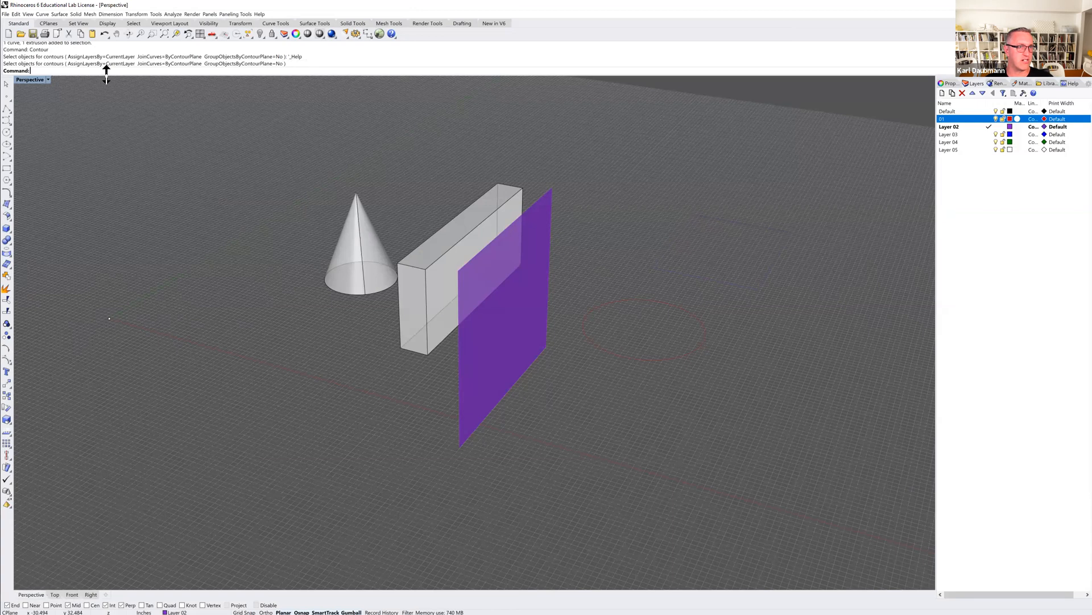
Enlarge the command history area and scroll through the previous commands.
{"action": "left_click_drag", "start_coordinate": [107, 74], "coordinate": [106, 138]}
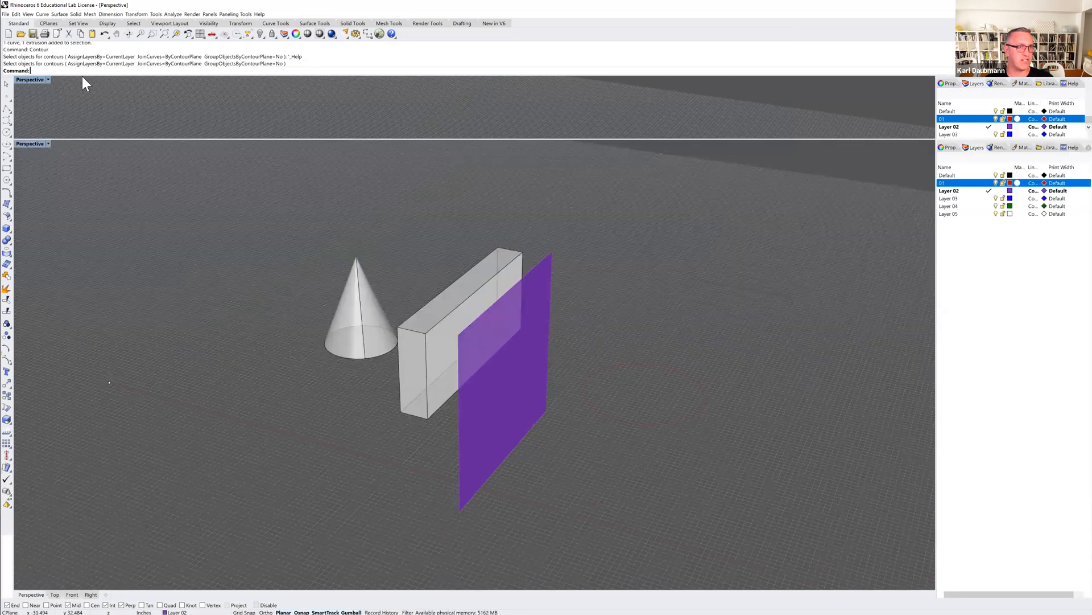
{"action": "scroll", "coordinate": [49, 94], "scroll_direction": "up", "scroll_amount": 8}
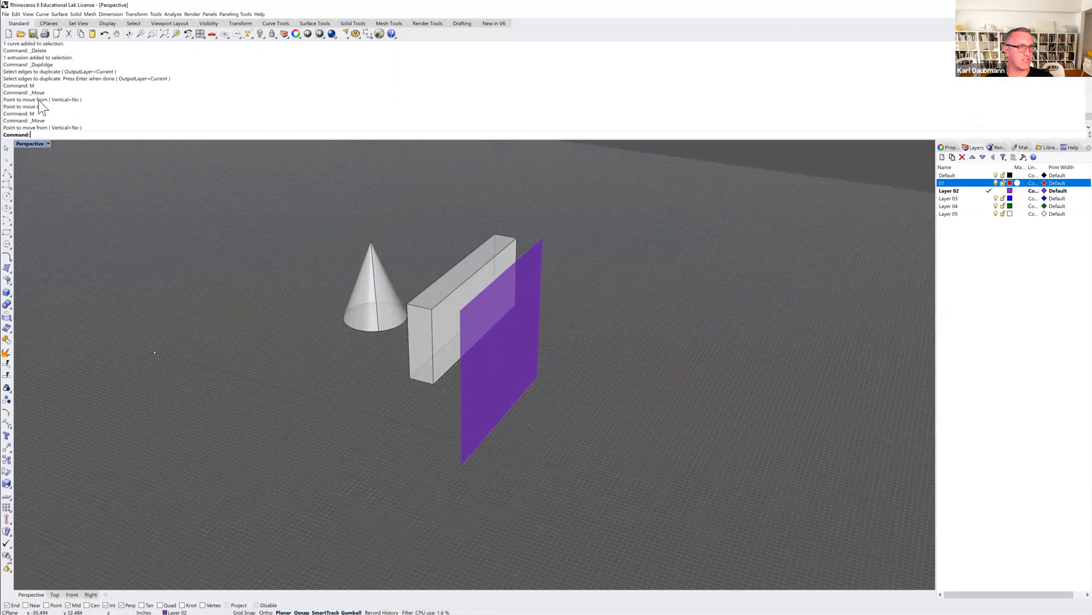
{"action": "scroll", "coordinate": [49, 94], "scroll_direction": "down", "scroll_amount": 5}
{"action": "scroll", "coordinate": [53, 77], "scroll_direction": "down", "scroll_amount": 5}
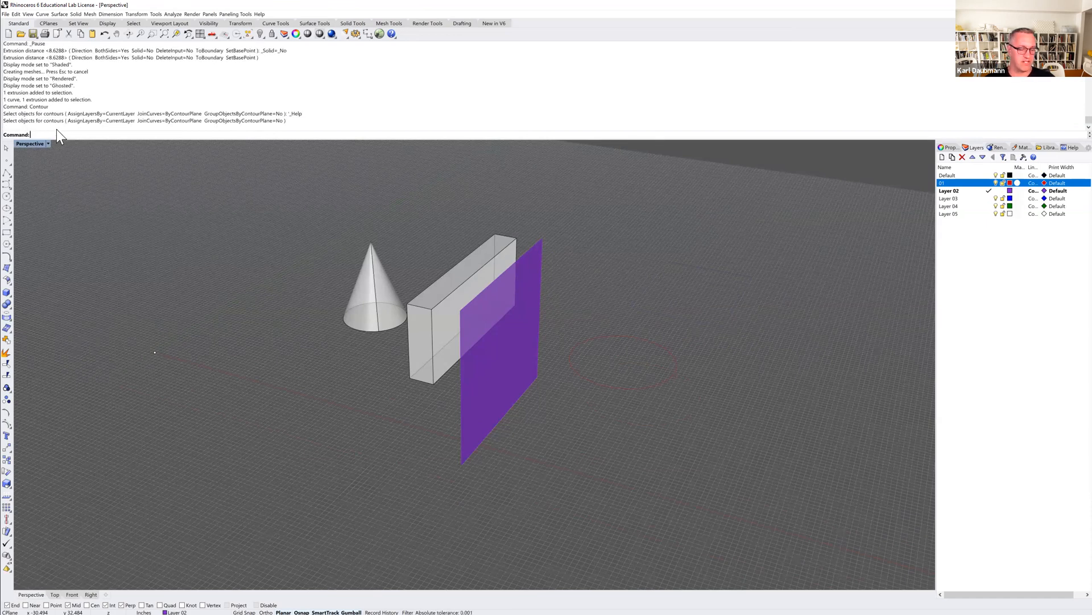
Restart the Contour command and read its help page on contour and section options.
{"action": "type", "text": "tour"}
{"action": "key", "text": "Return"}
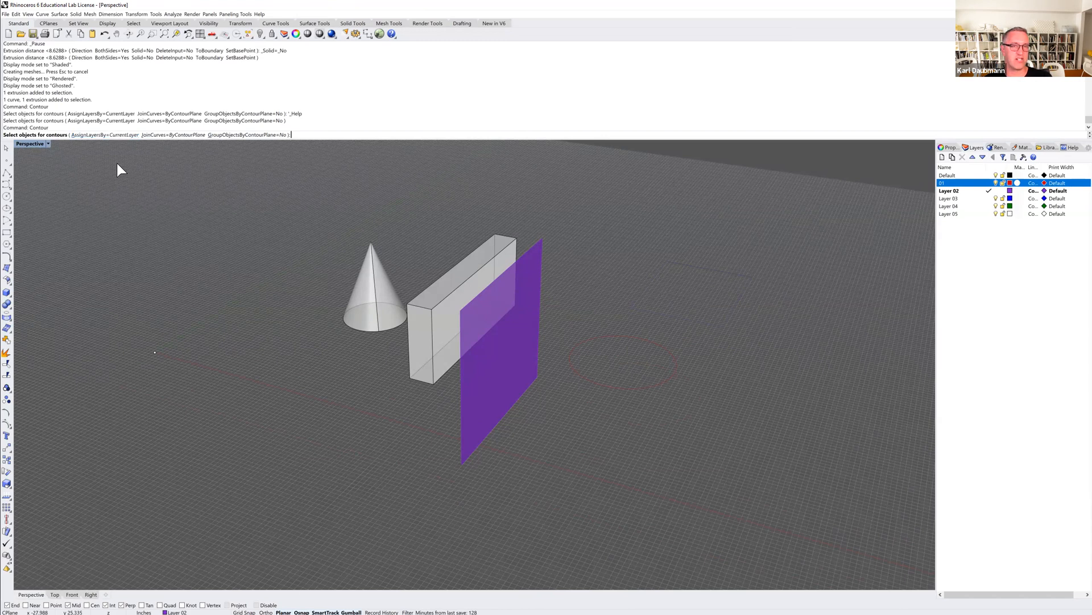
{"action": "key", "text": "F1"}
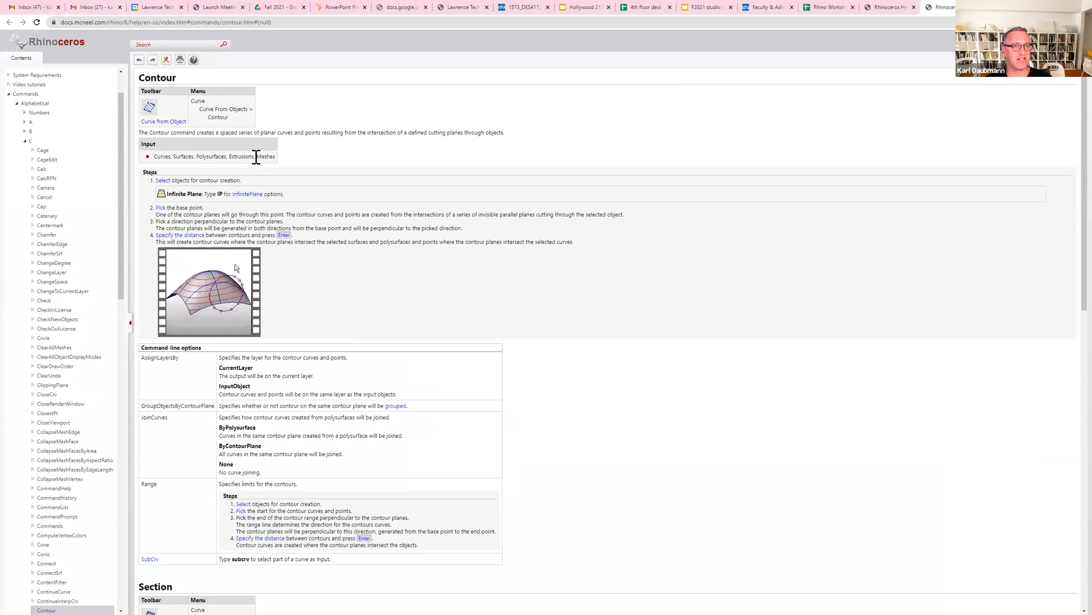
{"action": "scroll", "coordinate": [319, 247], "scroll_direction": "down", "scroll_amount": 5}
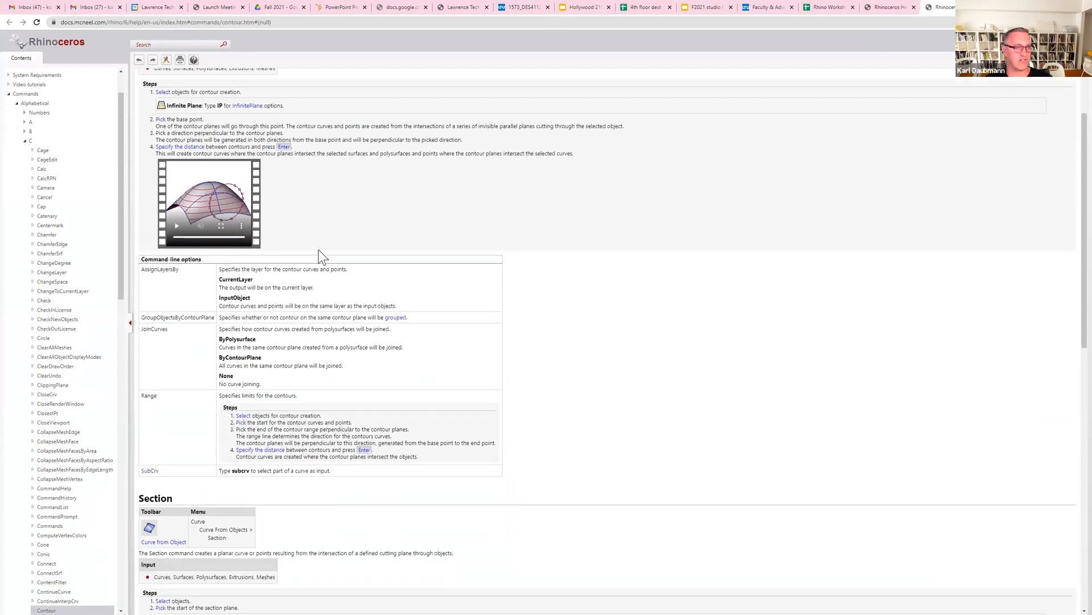
{"action": "scroll", "coordinate": [342, 338], "scroll_direction": "down", "scroll_amount": 7}
{"action": "scroll", "coordinate": [345, 368], "scroll_direction": "up", "scroll_amount": 7}
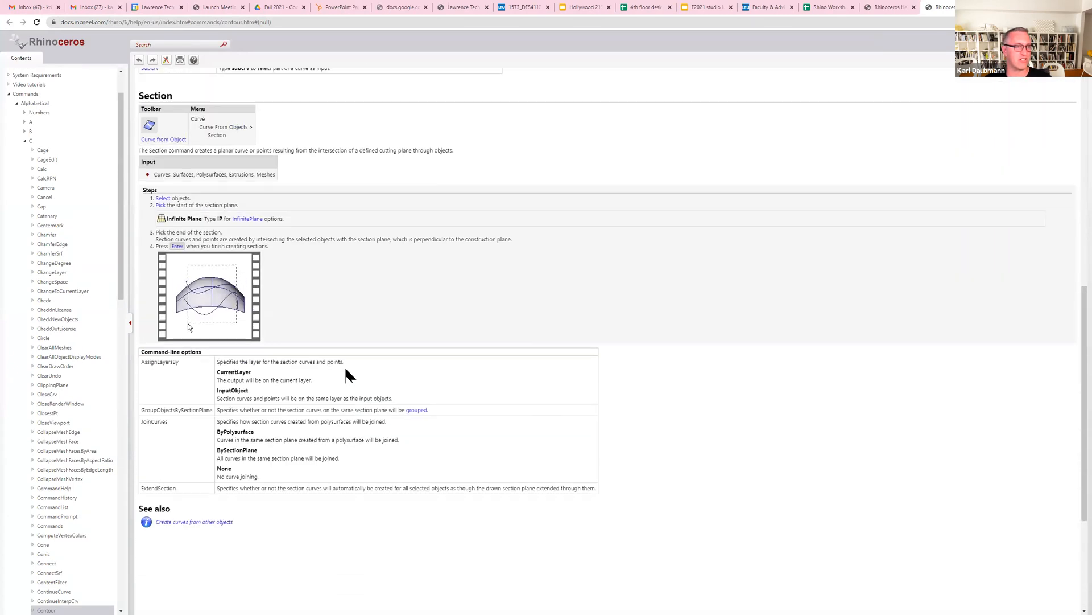
{"action": "scroll", "coordinate": [346, 370], "scroll_direction": "up", "scroll_amount": 5}
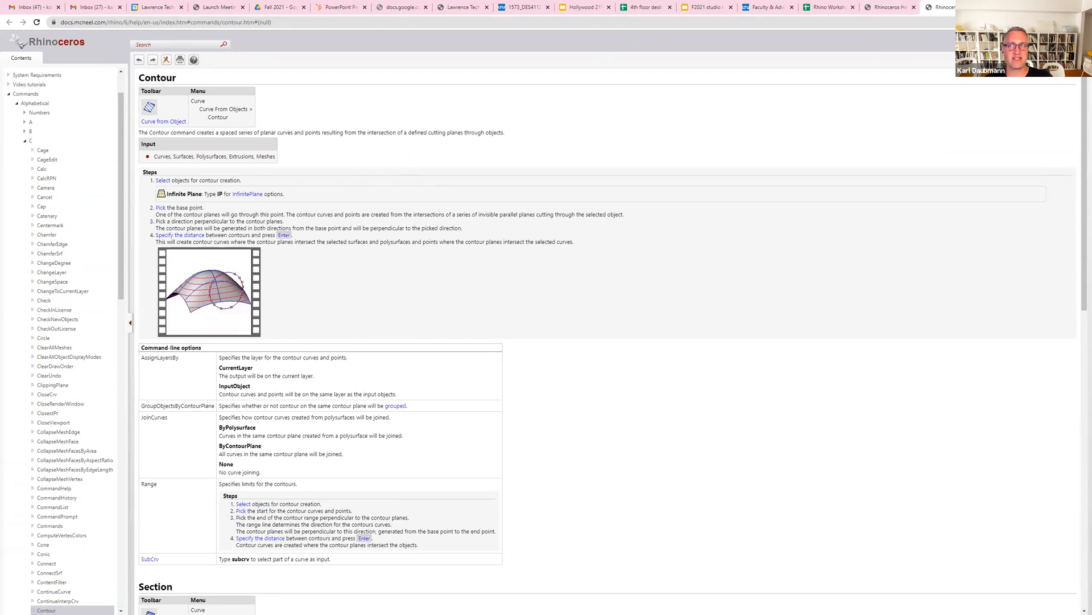
{"action": "left_click", "coordinate": [974, 7]}
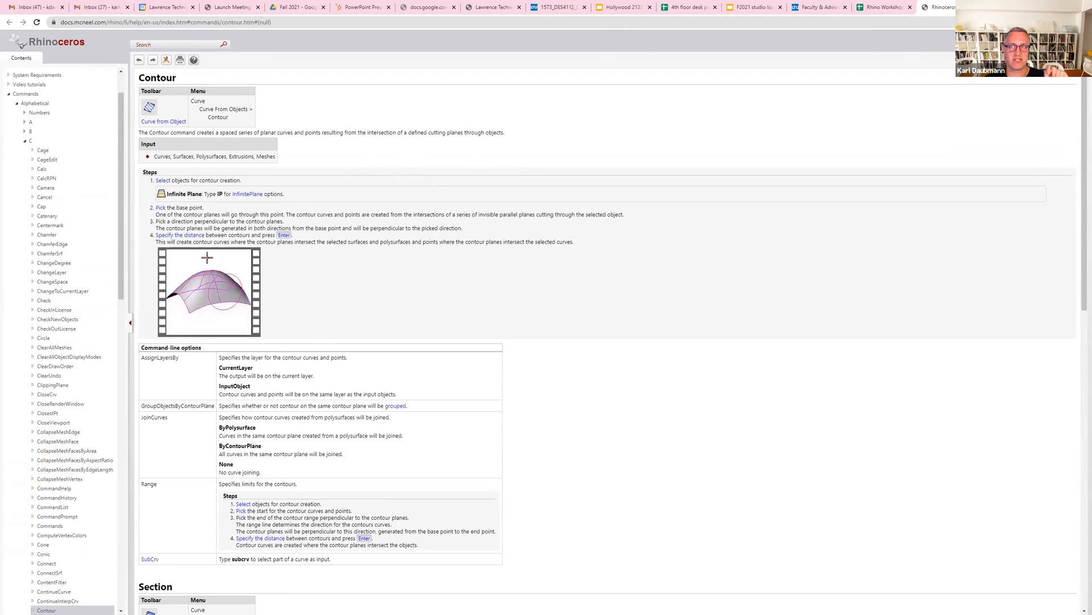
{"action": "left_click", "coordinate": [975, 8]}
{"action": "left_click", "coordinate": [1044, 5]}
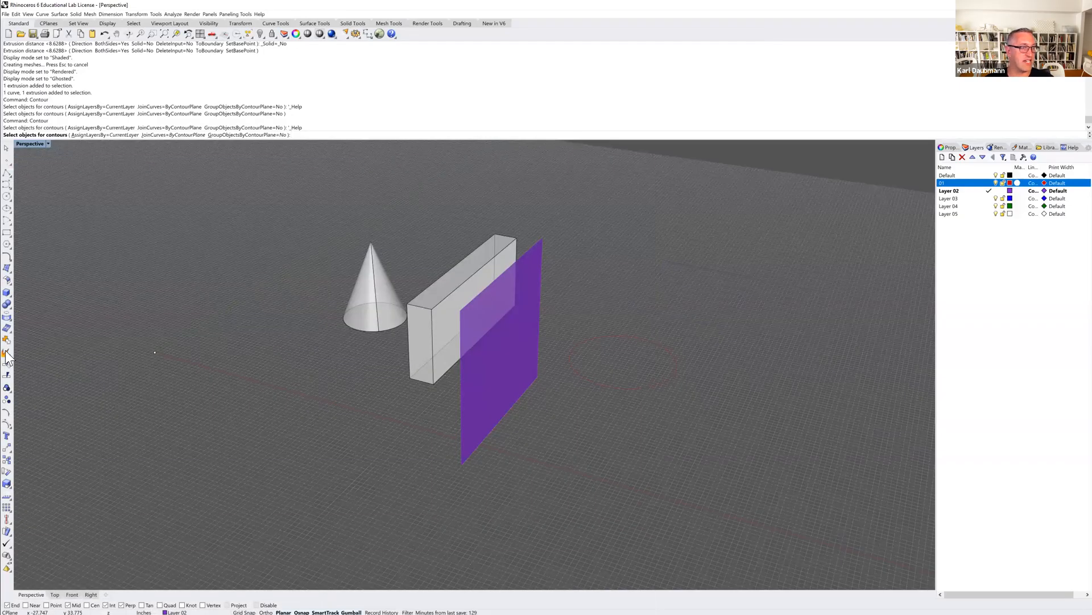
Start the Boolean union command, open its help page, and scroll through the union, difference and troubleshooting sections.
{"action": "left_click", "coordinate": [6, 304]}
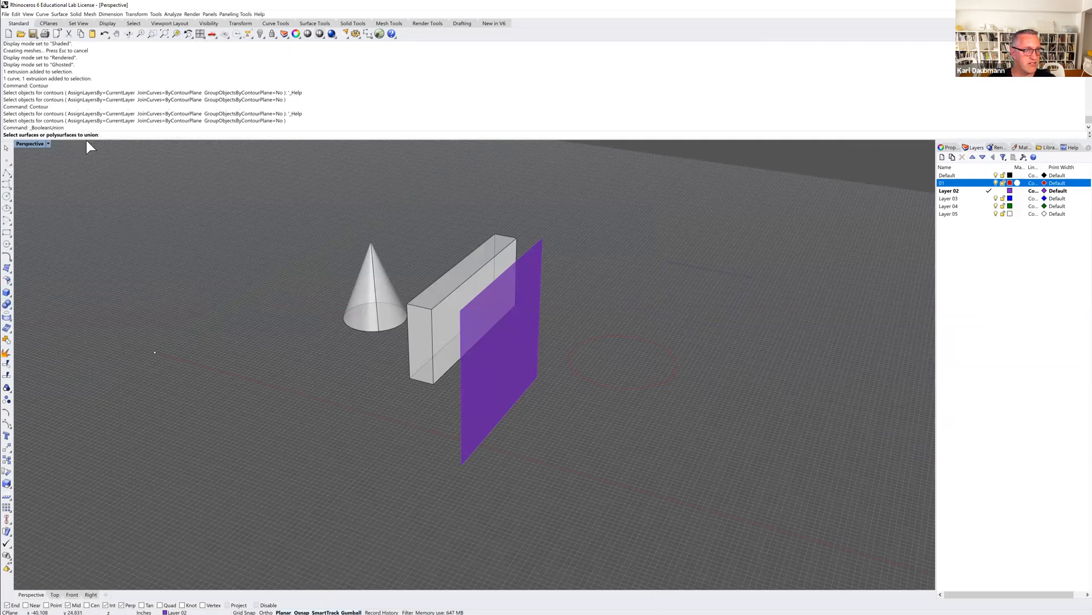
{"action": "key", "text": "F1"}
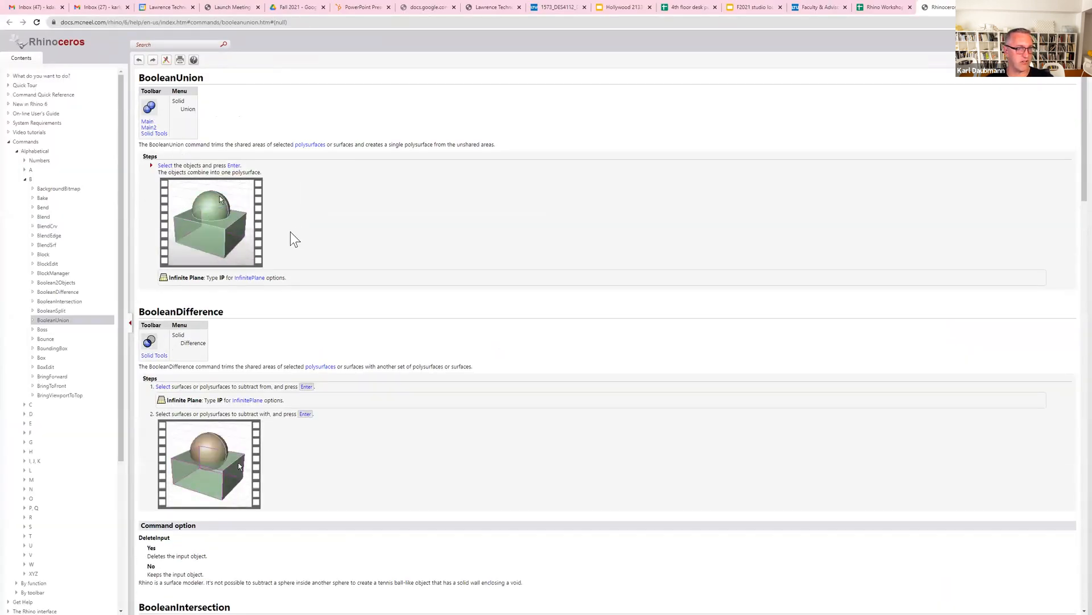
{"action": "scroll", "coordinate": [194, 342], "scroll_direction": "down", "scroll_amount": 7}
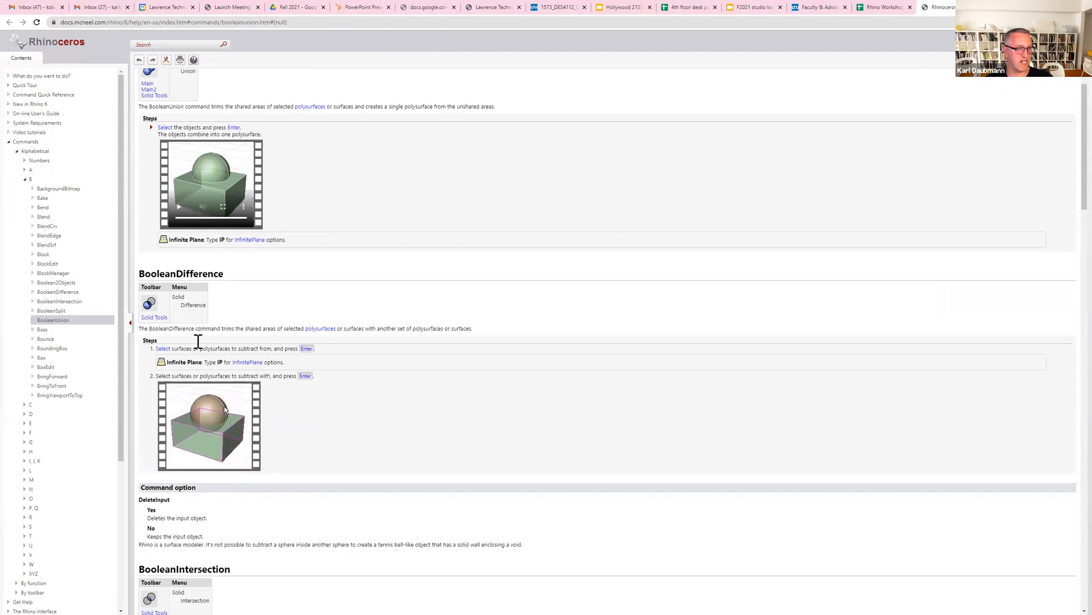
{"action": "scroll", "coordinate": [189, 328], "scroll_direction": "down", "scroll_amount": 15}
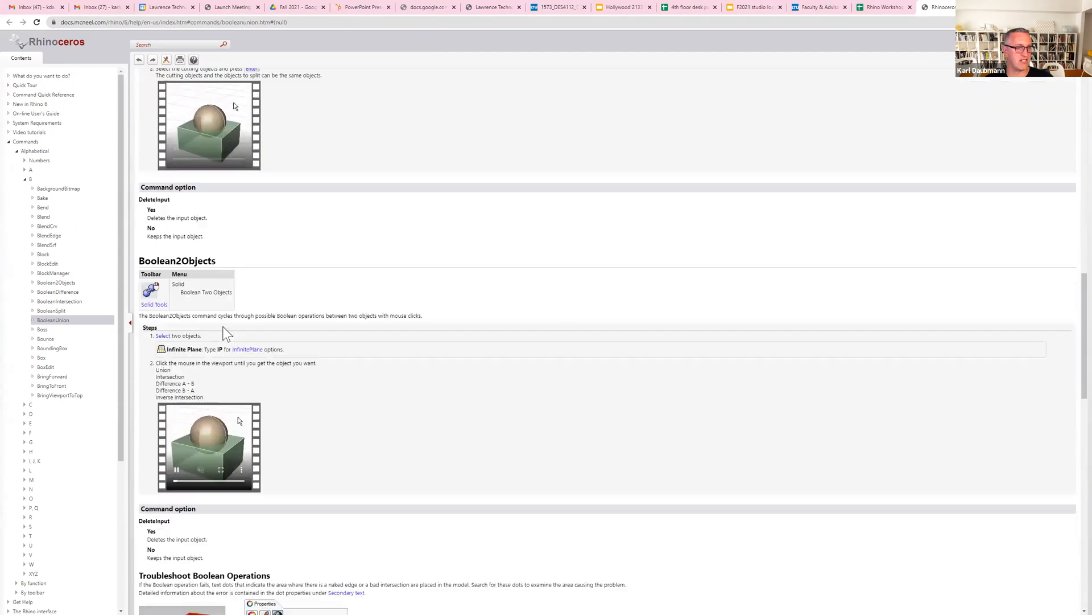
{"action": "scroll", "coordinate": [370, 404], "scroll_direction": "down", "scroll_amount": 7}
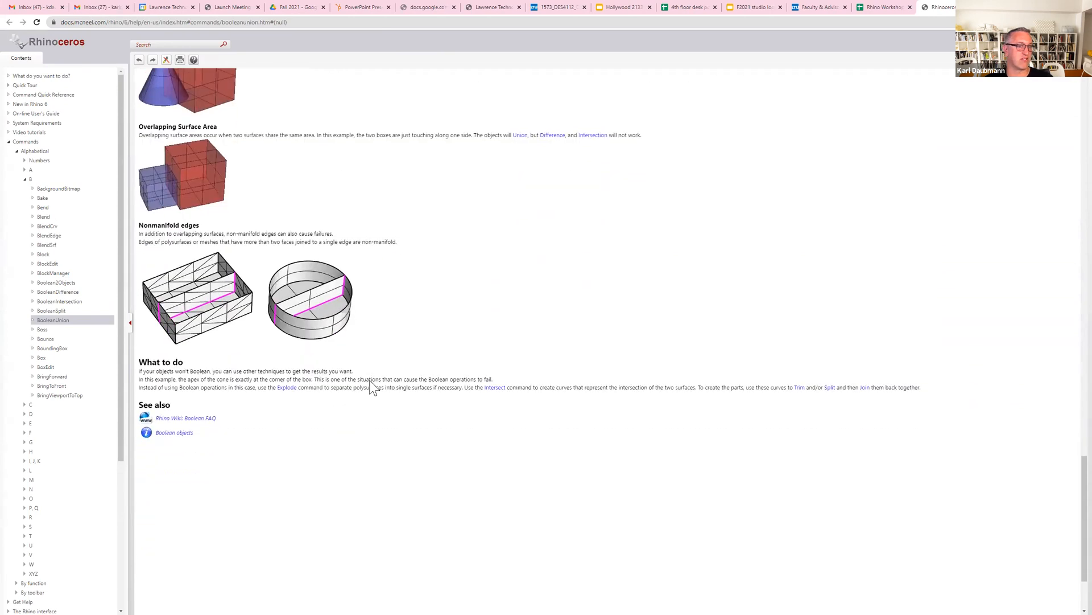
{"action": "scroll", "coordinate": [317, 273], "scroll_direction": "up", "scroll_amount": 20}
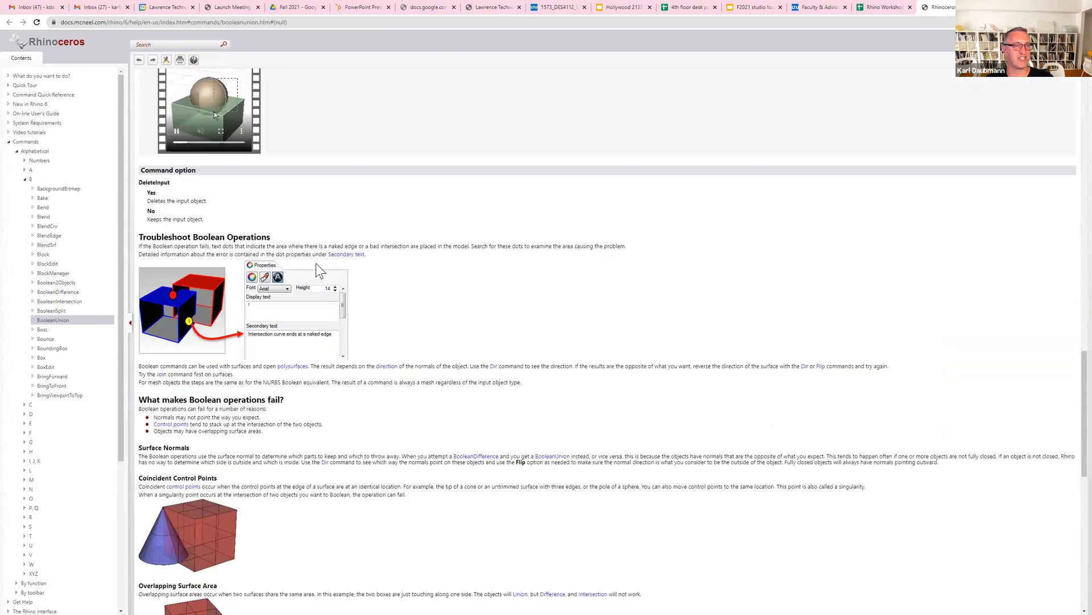
{"action": "scroll", "coordinate": [316, 263], "scroll_direction": "up", "scroll_amount": 5}
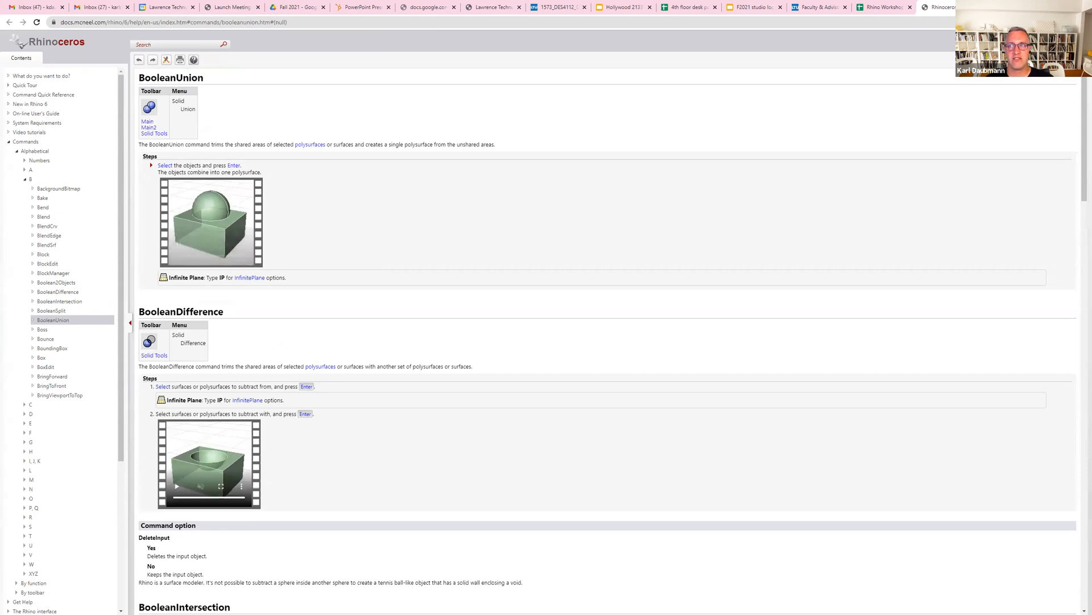
{"action": "key", "text": "ctrl+w"}
{"action": "left_click", "coordinate": [1027, 6]}
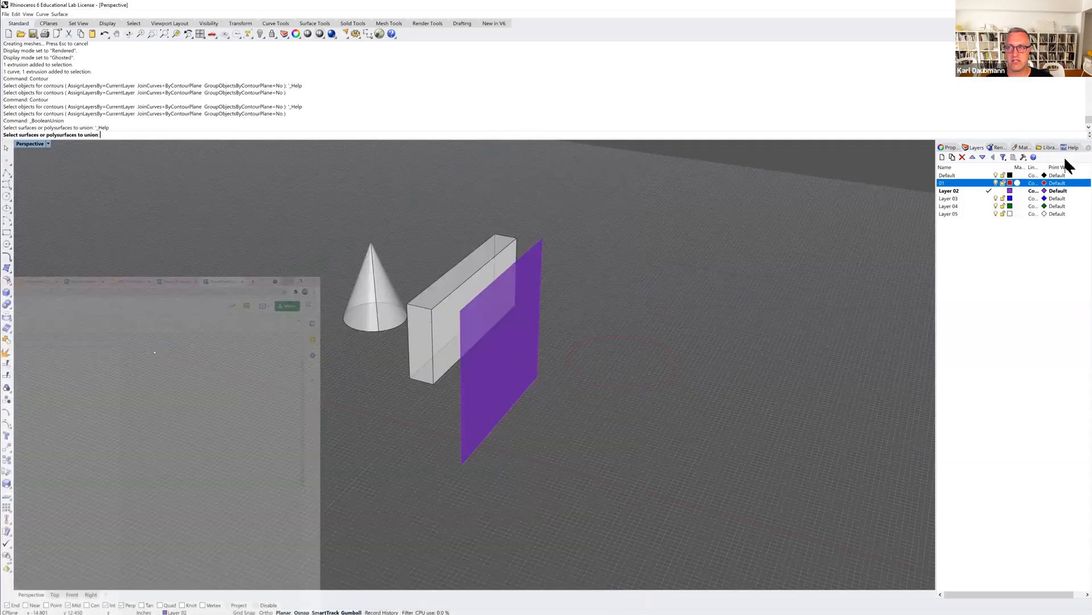
Show the Help panel in the sidebar to view context help for Boolean union and Box, cancelling both commands.
{"action": "left_click", "coordinate": [1069, 148]}
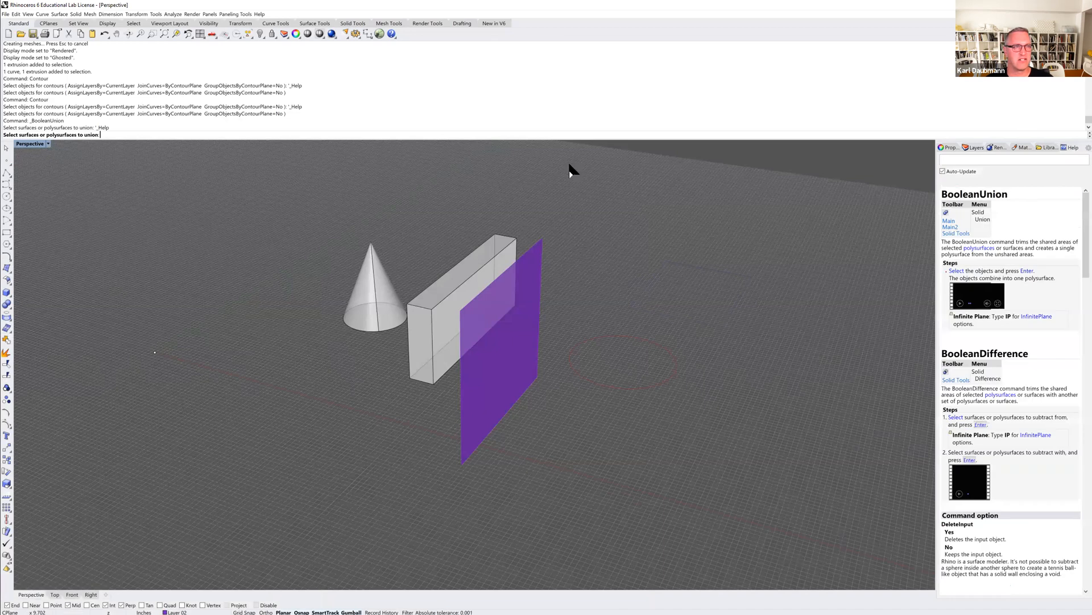
{"action": "left_click", "coordinate": [975, 147]}
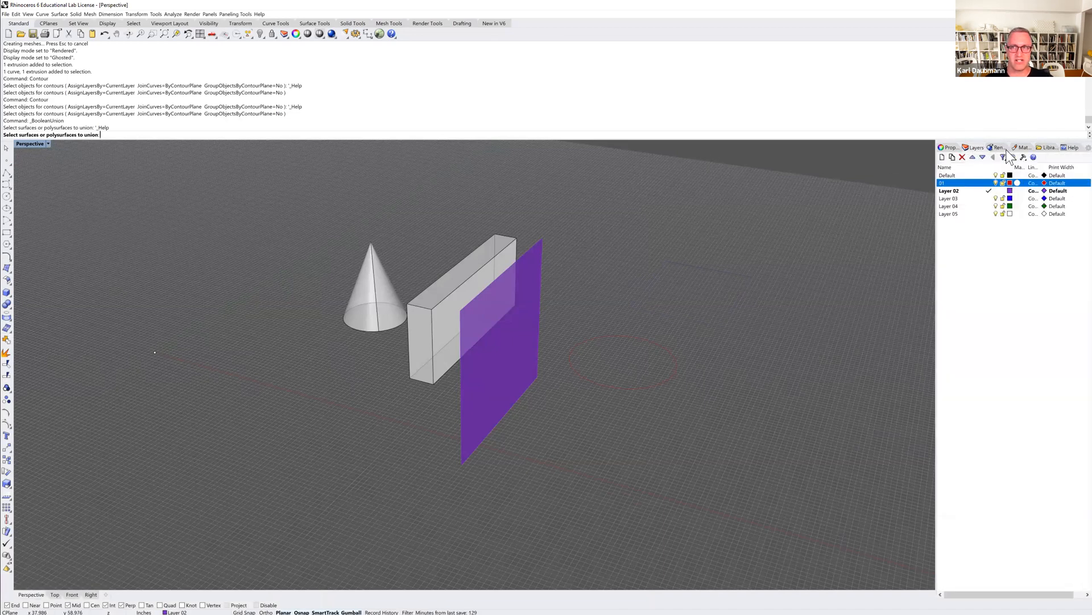
{"action": "left_click", "coordinate": [1068, 149]}
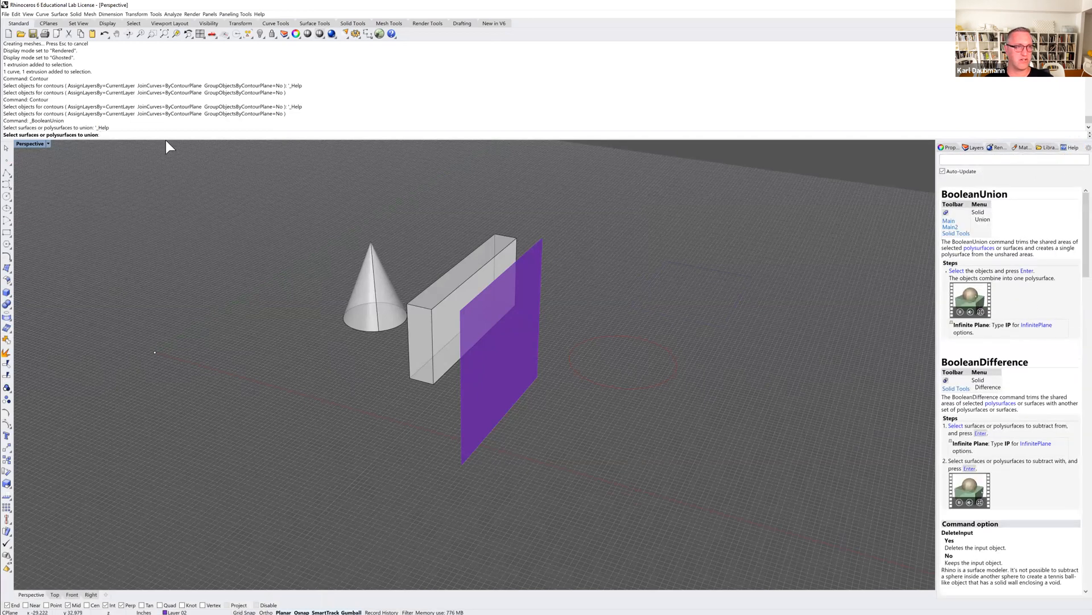
{"action": "key", "text": "Escape"}
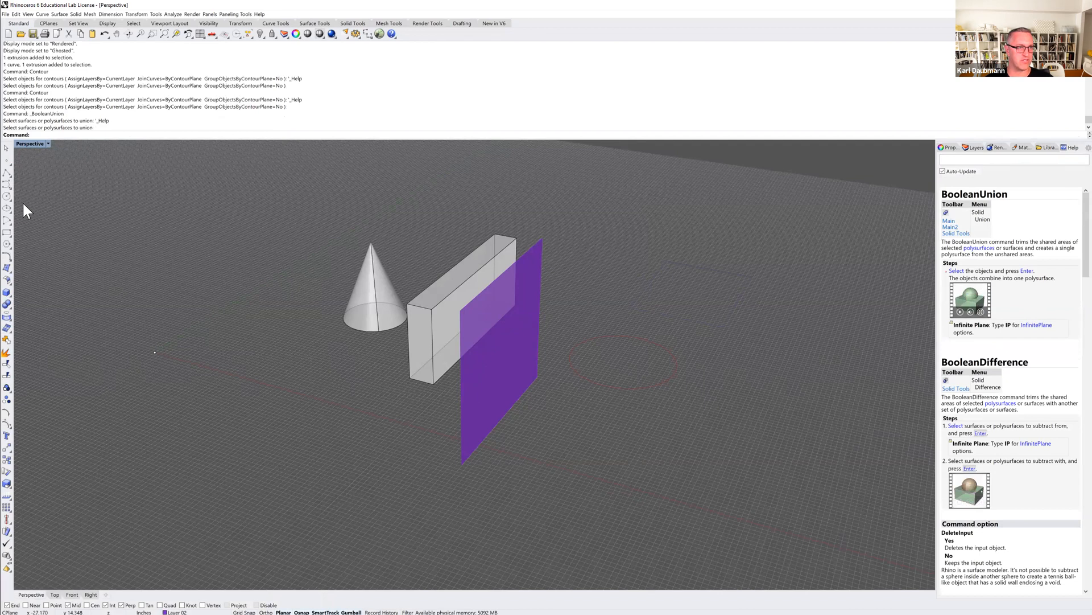
{"action": "left_click", "coordinate": [6, 294]}
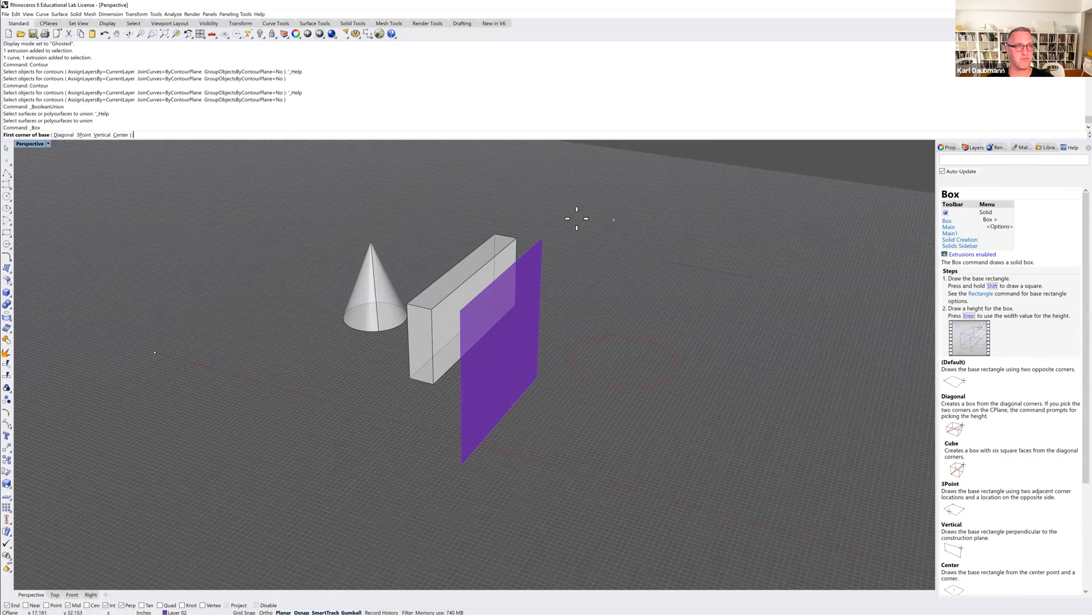
{"action": "key", "text": "Escape"}
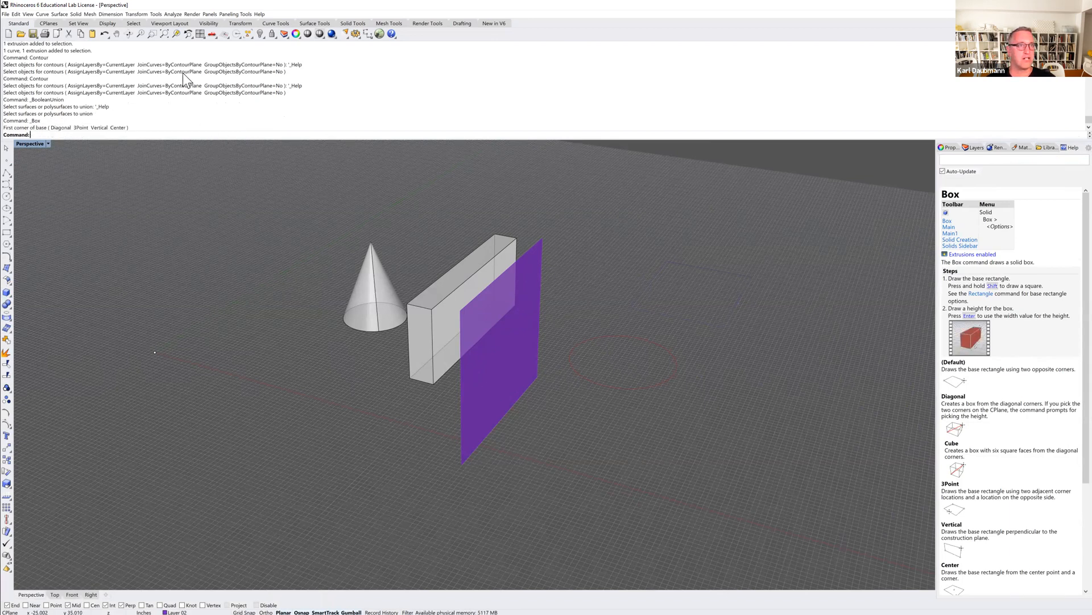
Browse the Transform and Paneling Tools menus.
{"action": "left_click", "coordinate": [139, 14]}
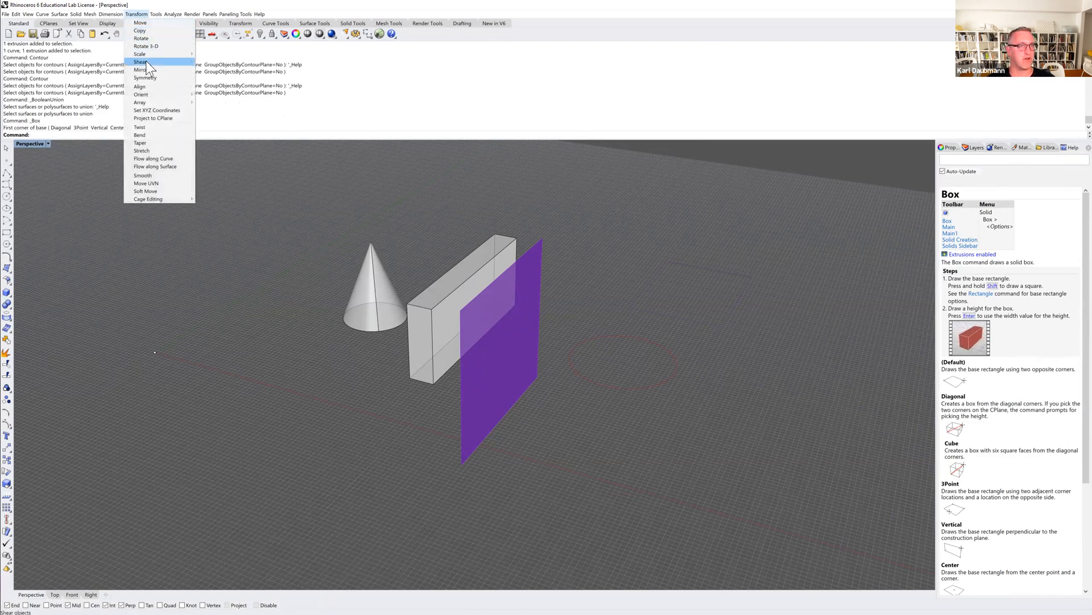
{"action": "mouse_move", "coordinate": [157, 17]}
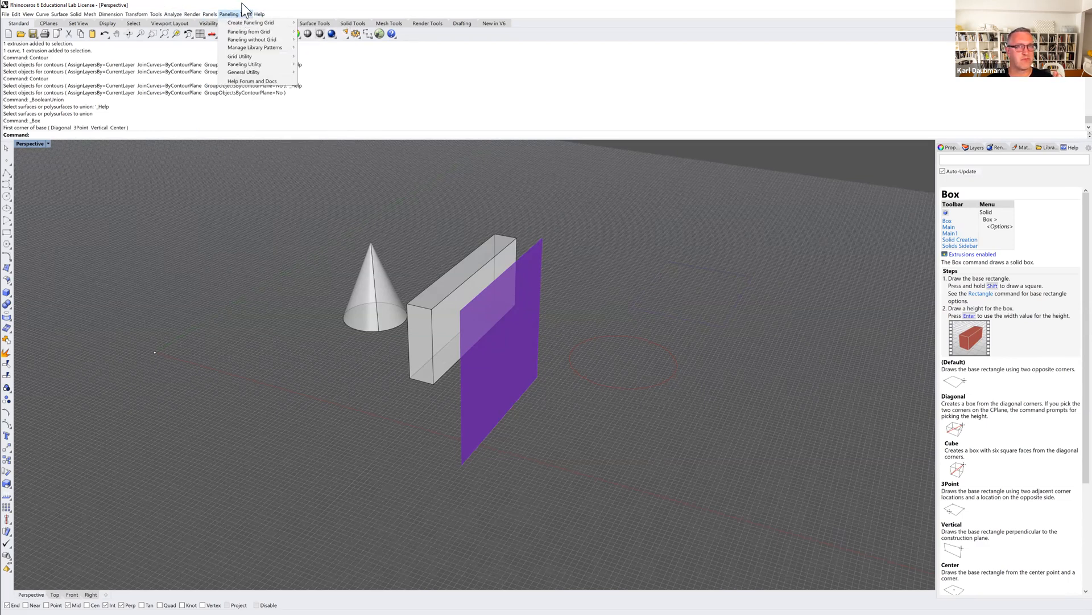
{"action": "left_click", "coordinate": [242, 4]}
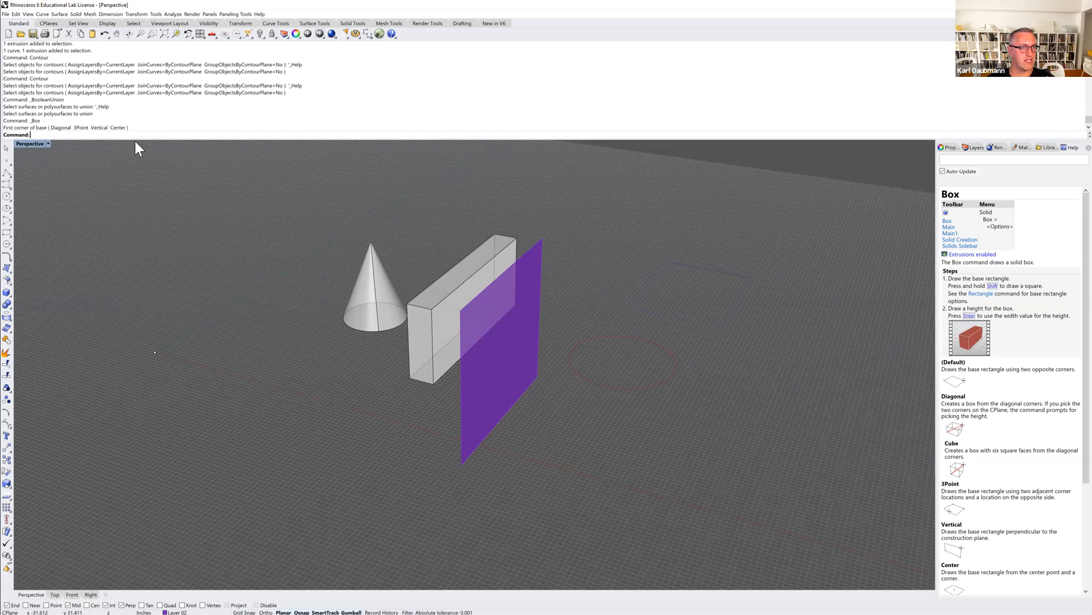
Shrink the command history area and browse the CPlanes, Set View and Display toolbar tabs.
{"action": "left_click_drag", "start_coordinate": [135, 138], "coordinate": [128, 93]}
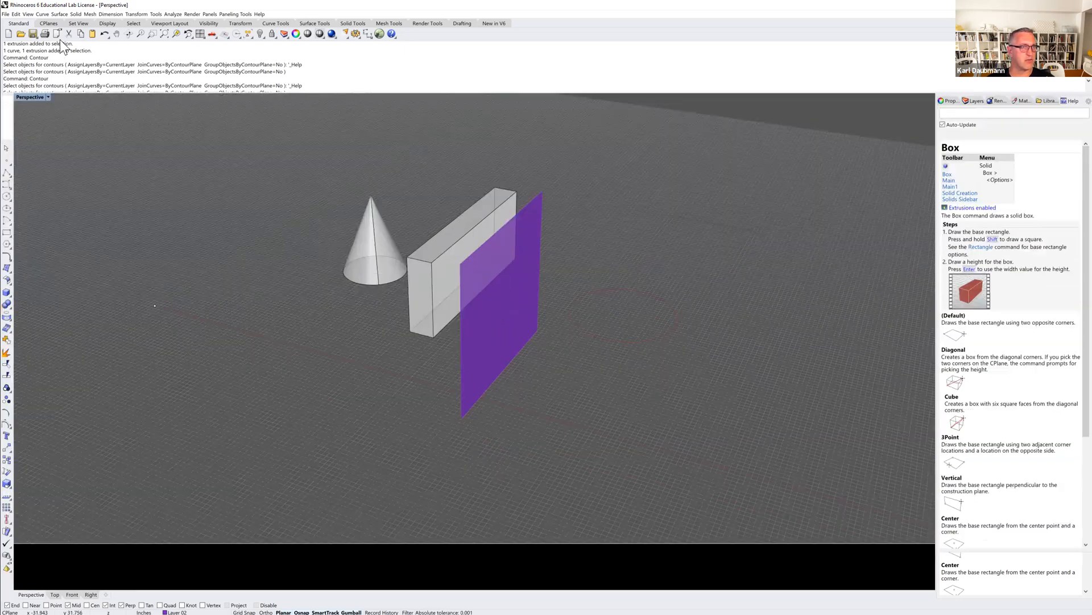
{"action": "left_click", "coordinate": [47, 23]}
{"action": "left_click", "coordinate": [73, 24]}
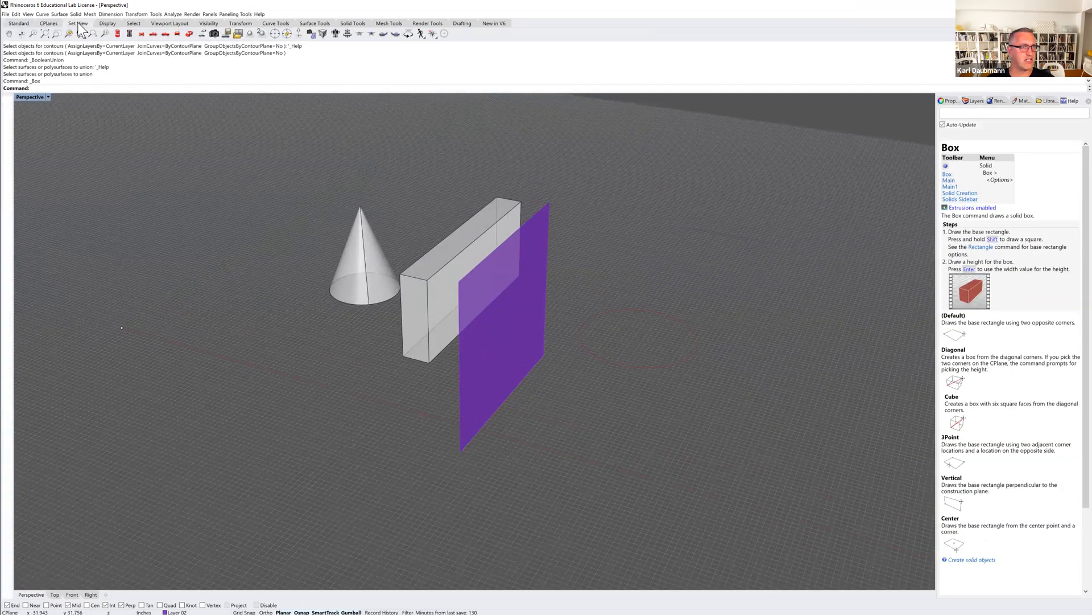
{"action": "left_click", "coordinate": [106, 23]}
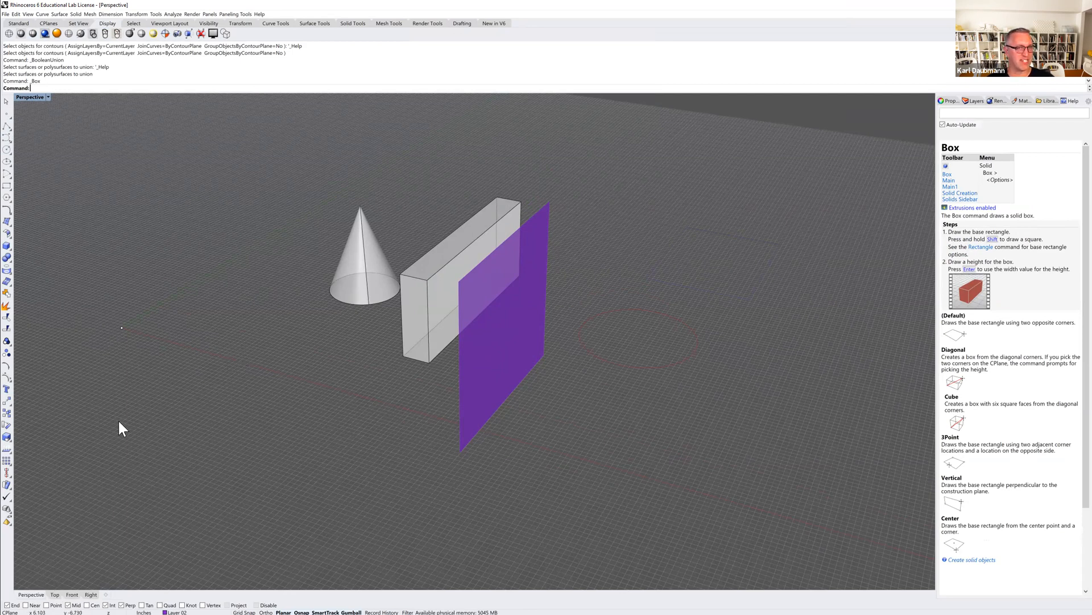
{"action": "right_click_drag", "start_coordinate": [528, 287], "coordinate": [582, 302]}
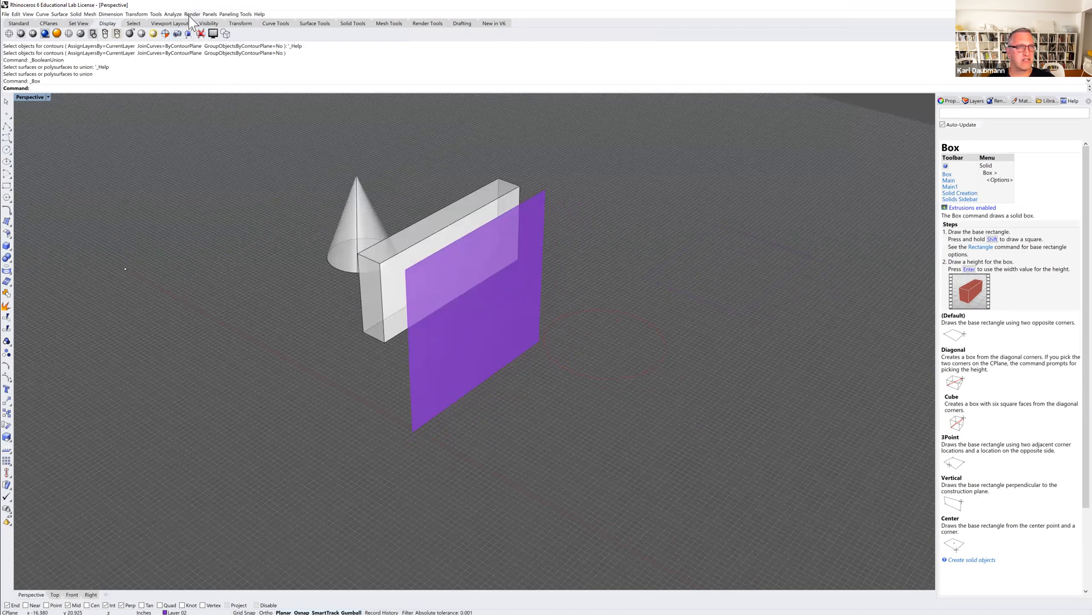
Open Rhino Options and review the Appearance and Colors settings before closing the dialog.
{"action": "left_click", "coordinate": [160, 14]}
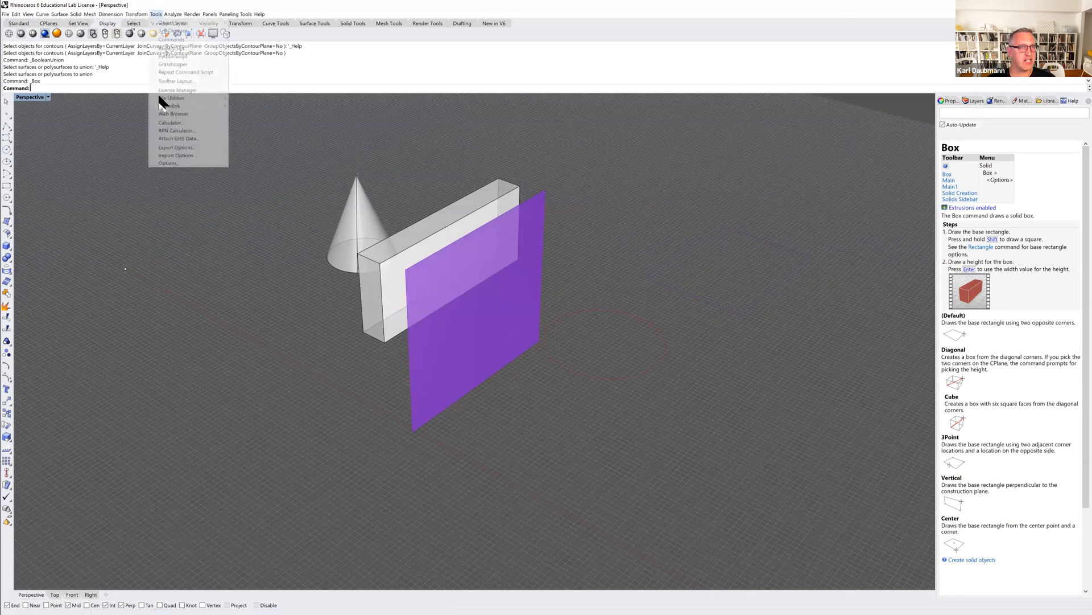
{"action": "left_click", "coordinate": [166, 162]}
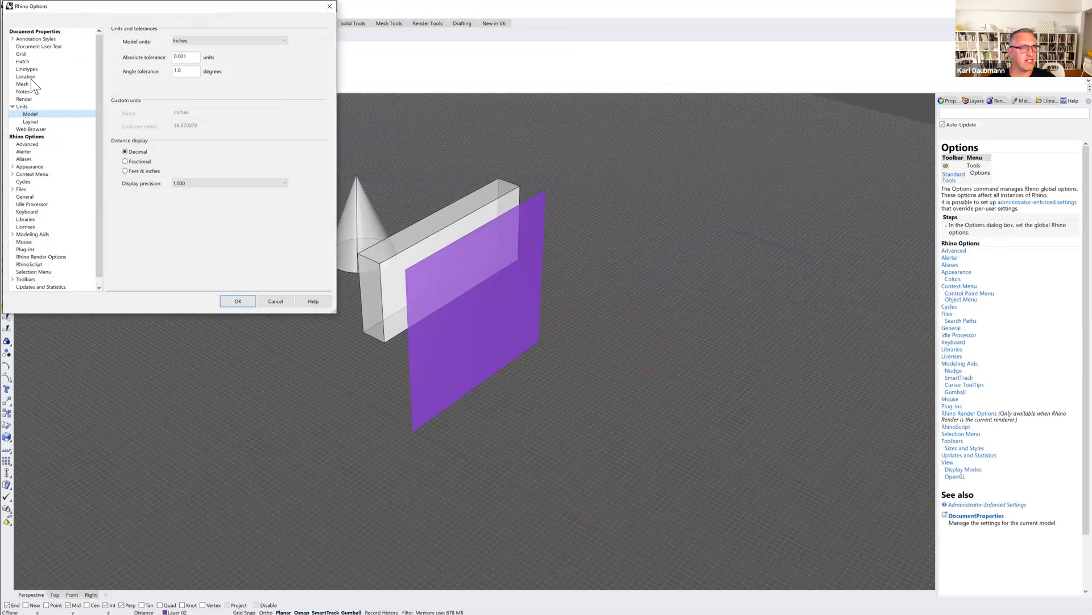
{"action": "left_click", "coordinate": [32, 168]}
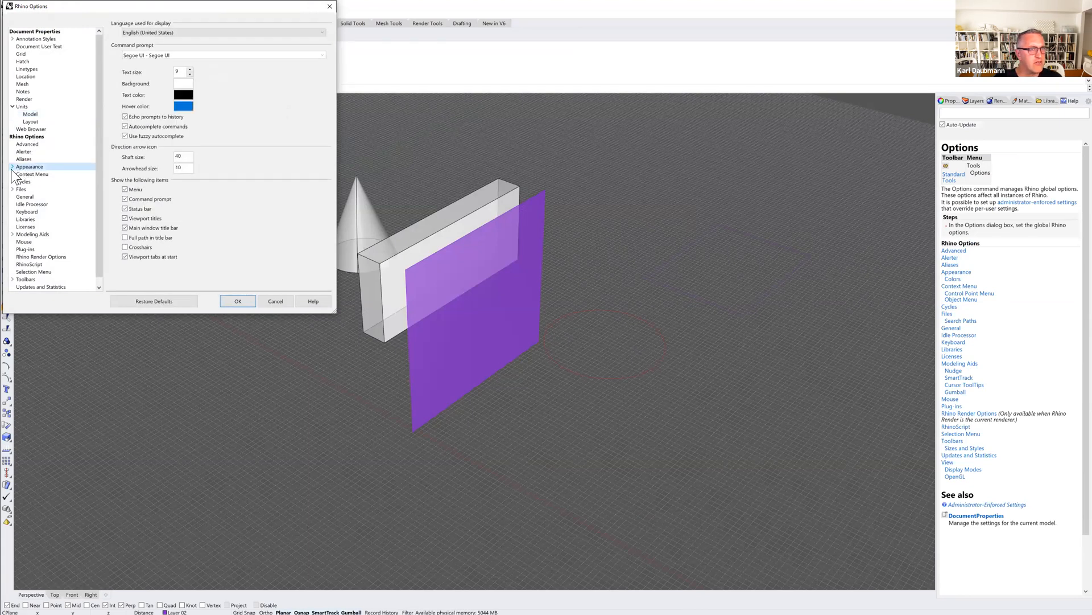
{"action": "left_click", "coordinate": [12, 166]}
{"action": "left_click", "coordinate": [30, 175]}
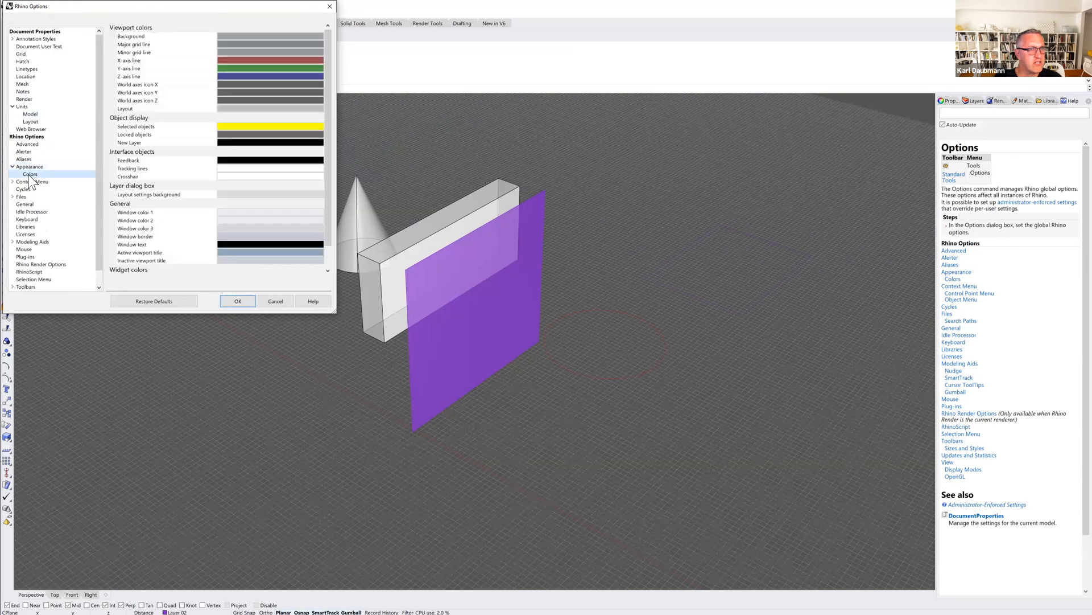
{"action": "left_click", "coordinate": [176, 308]}
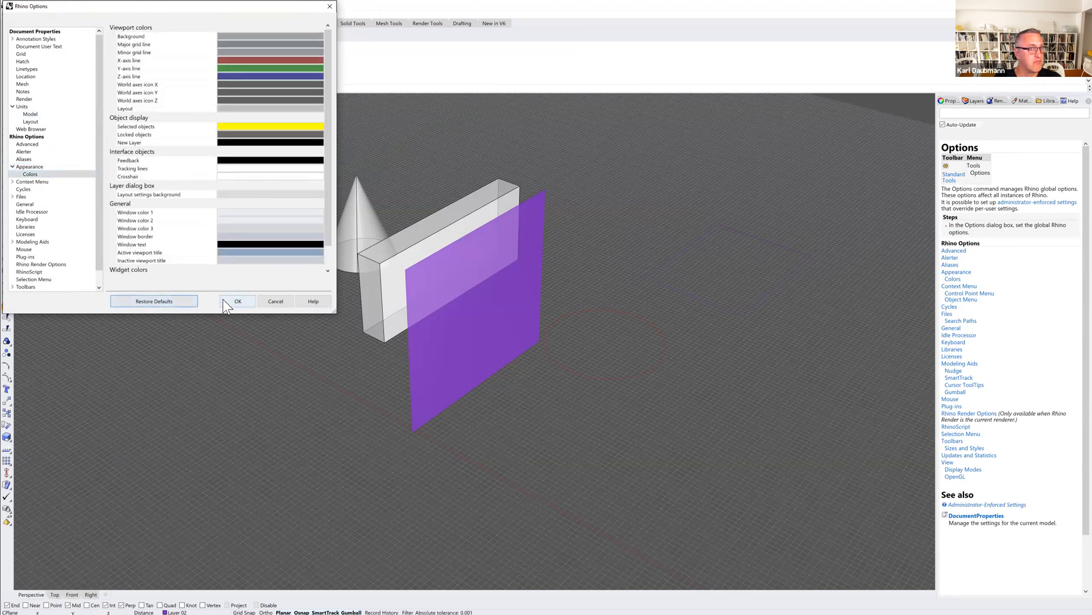
{"action": "left_click_drag", "start_coordinate": [326, 182], "coordinate": [326, 271]}
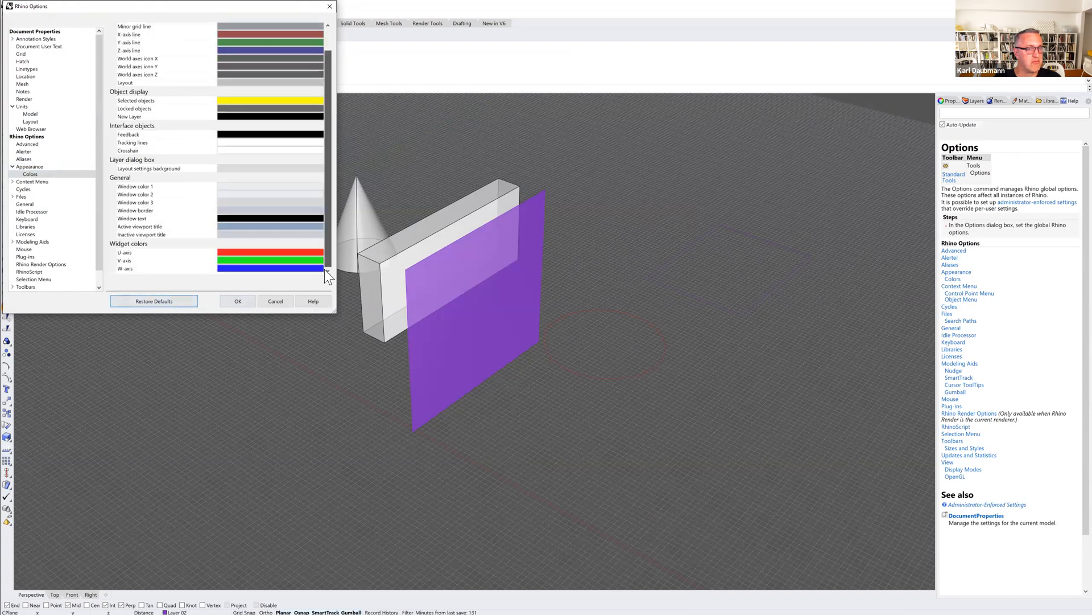
{"action": "left_click", "coordinate": [238, 301]}
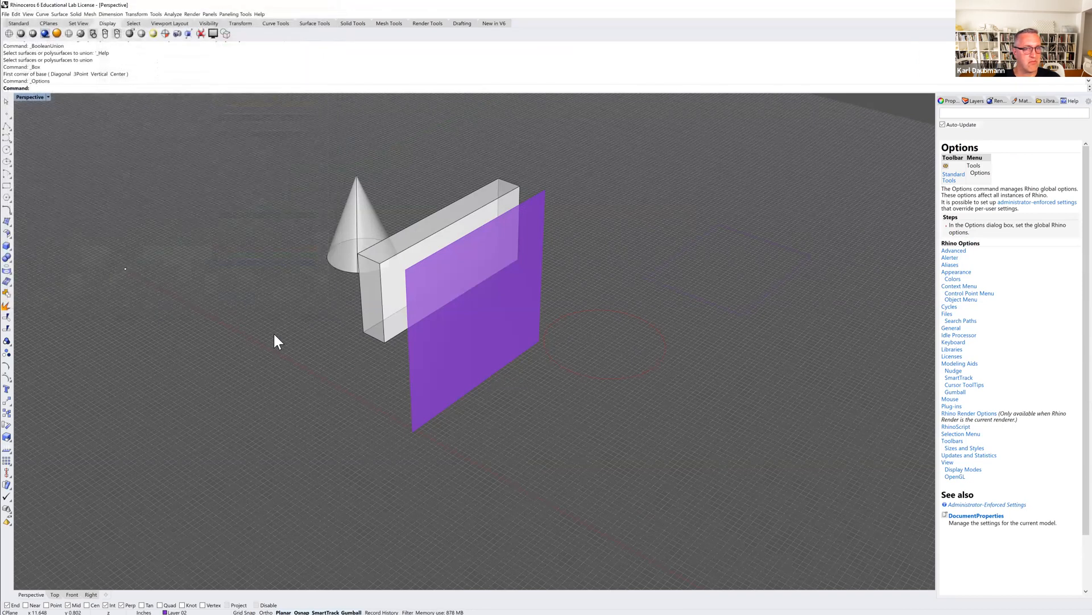
Draw a single-segment polyline from the box's lower corner to a point on the ground plane.
{"action": "scroll", "coordinate": [282, 392], "scroll_direction": "down", "scroll_amount": 3}
{"action": "right_click_drag", "start_coordinate": [299, 367], "coordinate": [384, 314]}
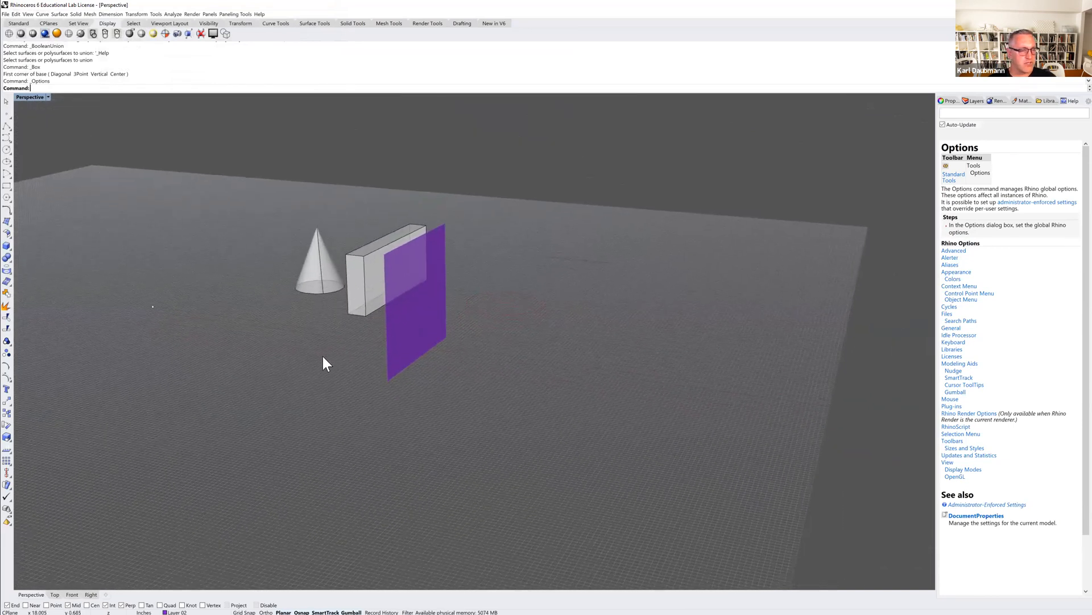
{"action": "left_click", "coordinate": [6, 128]}
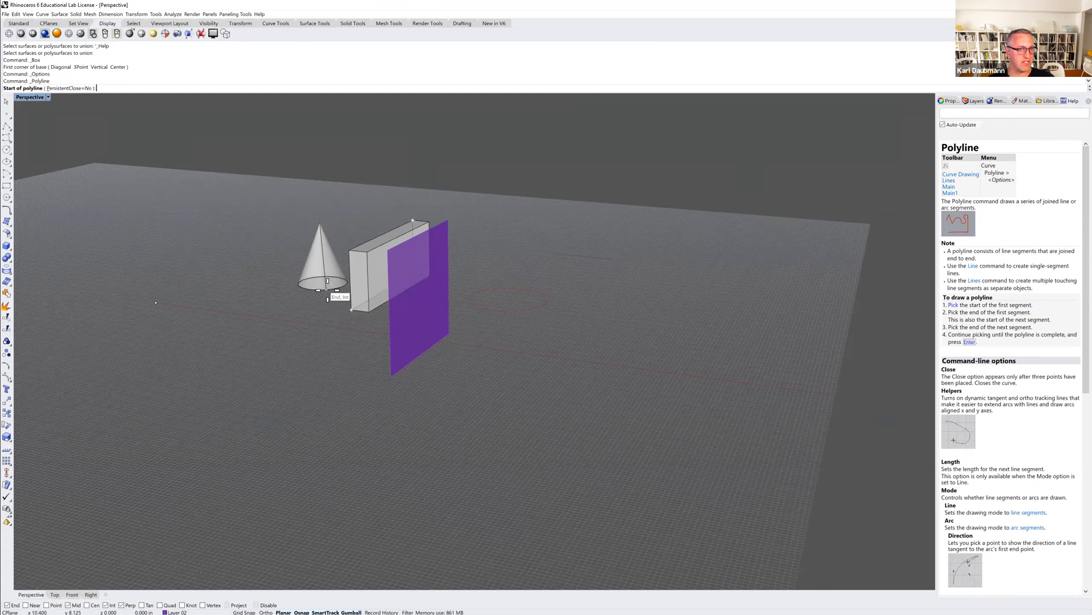
{"action": "left_click", "coordinate": [350, 308]}
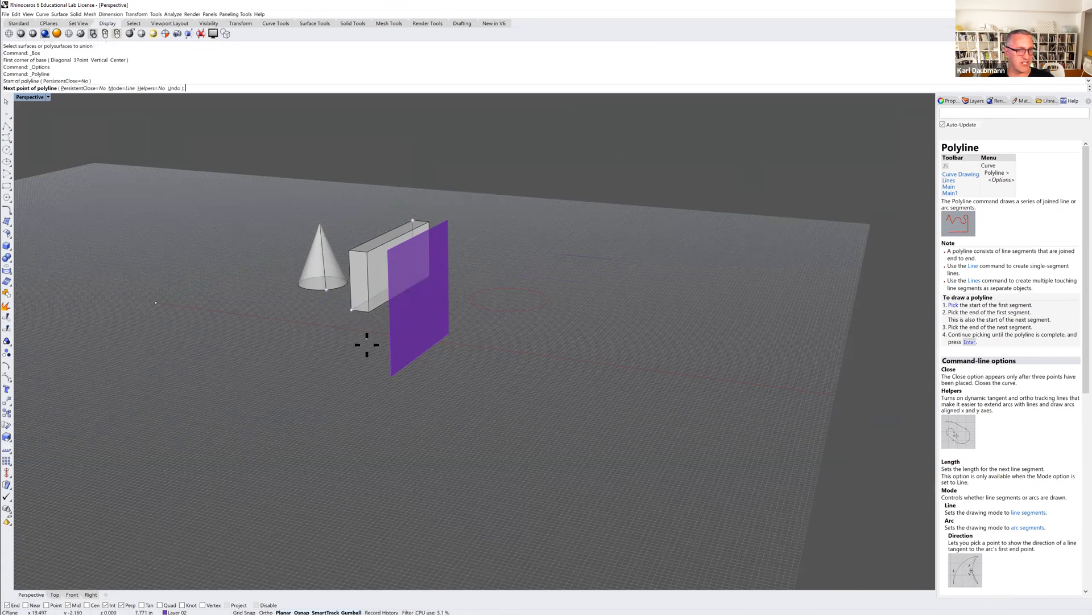
{"action": "left_click", "coordinate": [392, 376]}
{"action": "key", "text": "Return"}
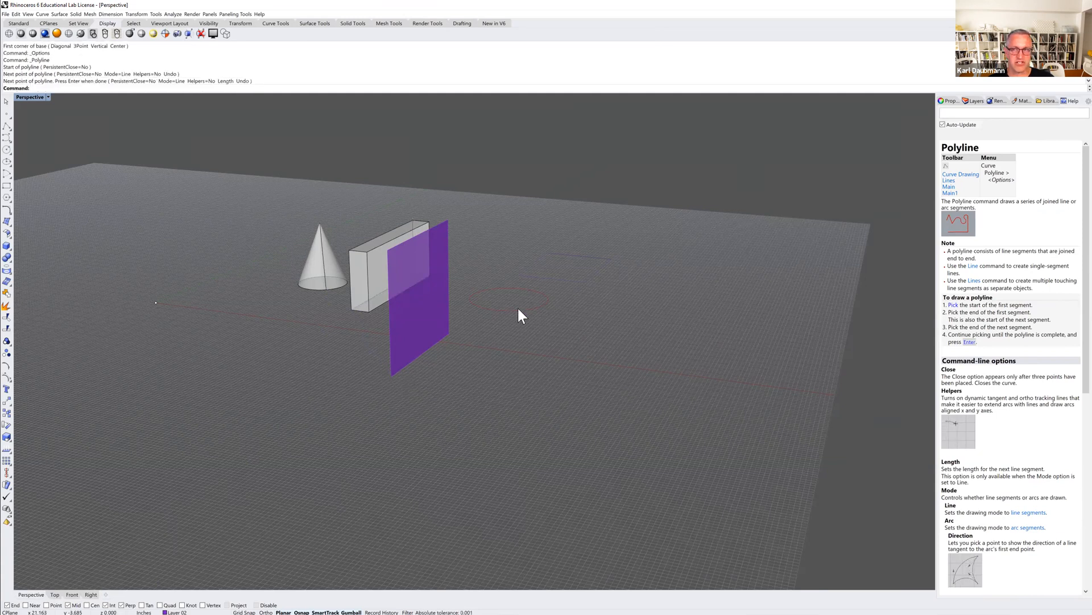
Make Layer 05 current and draw a polyline from the box's top corner to the purple surface's lower corner.
{"action": "left_click", "coordinate": [973, 101]}
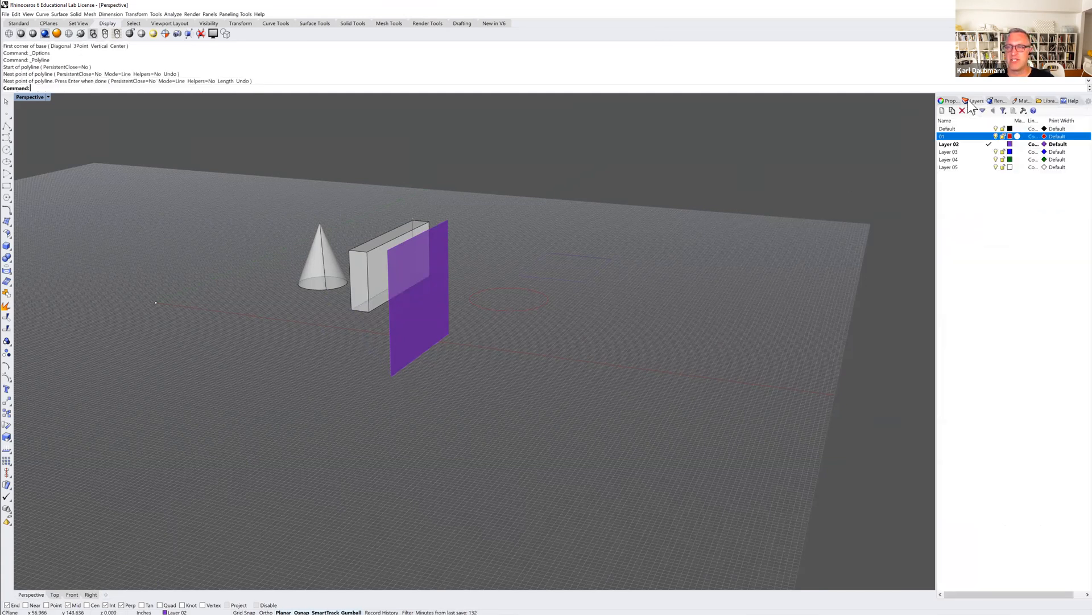
{"action": "left_click", "coordinate": [989, 168]}
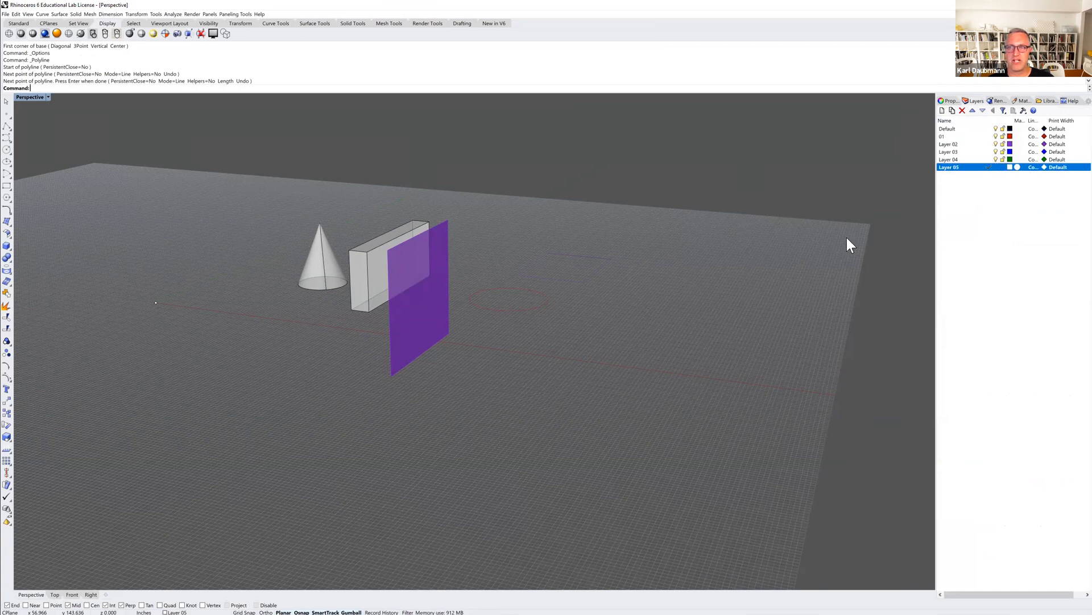
{"action": "left_click", "coordinate": [10, 130]}
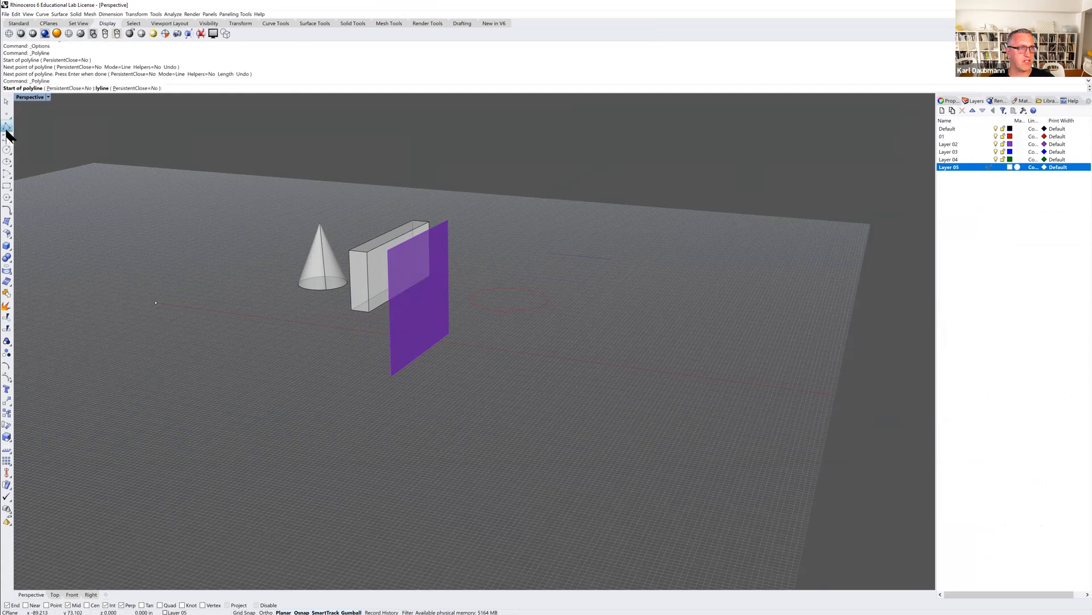
{"action": "left_click", "coordinate": [367, 251]}
{"action": "left_click", "coordinate": [392, 373]}
{"action": "key", "text": "Return"}
{"action": "right_click_drag", "start_coordinate": [371, 388], "coordinate": [385, 353]}
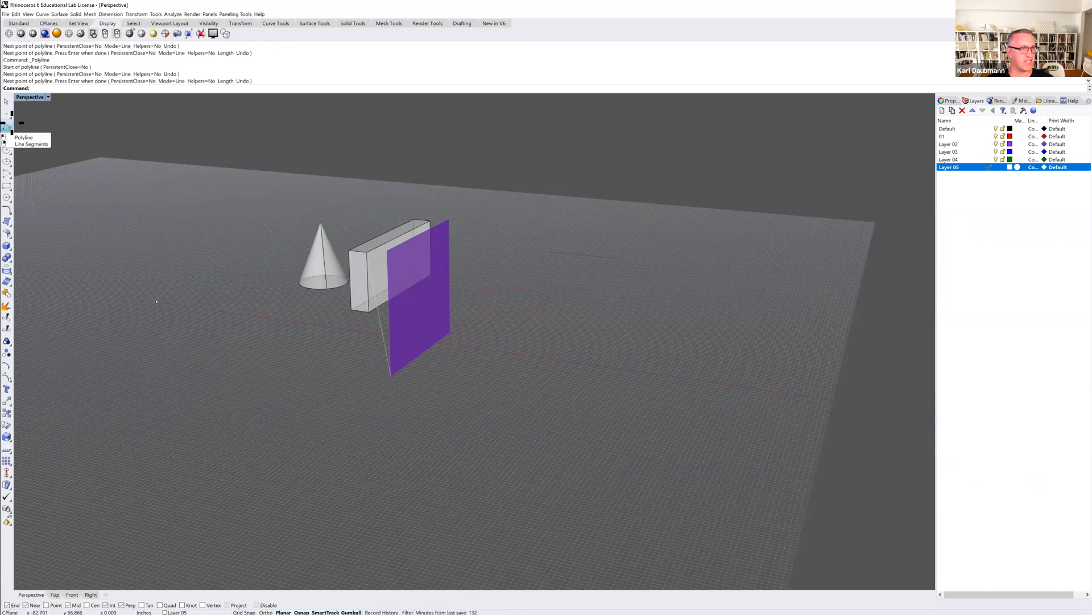
Turn on the Near snap and draw a polyline from a point on the purple surface up to the box's top edge.
{"action": "left_click", "coordinate": [8, 125]}
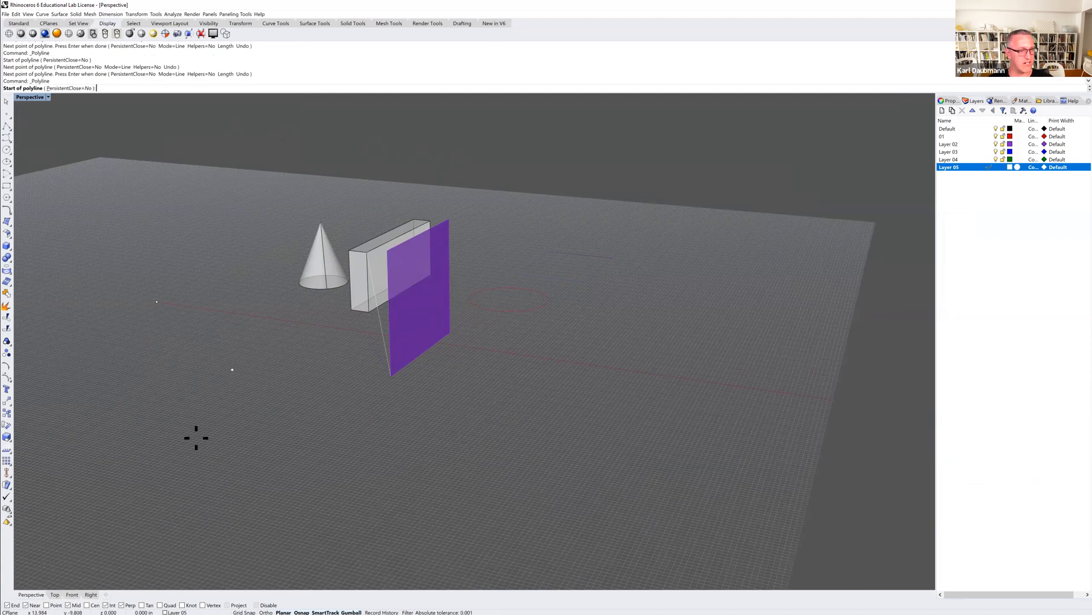
{"action": "left_click", "coordinate": [32, 604]}
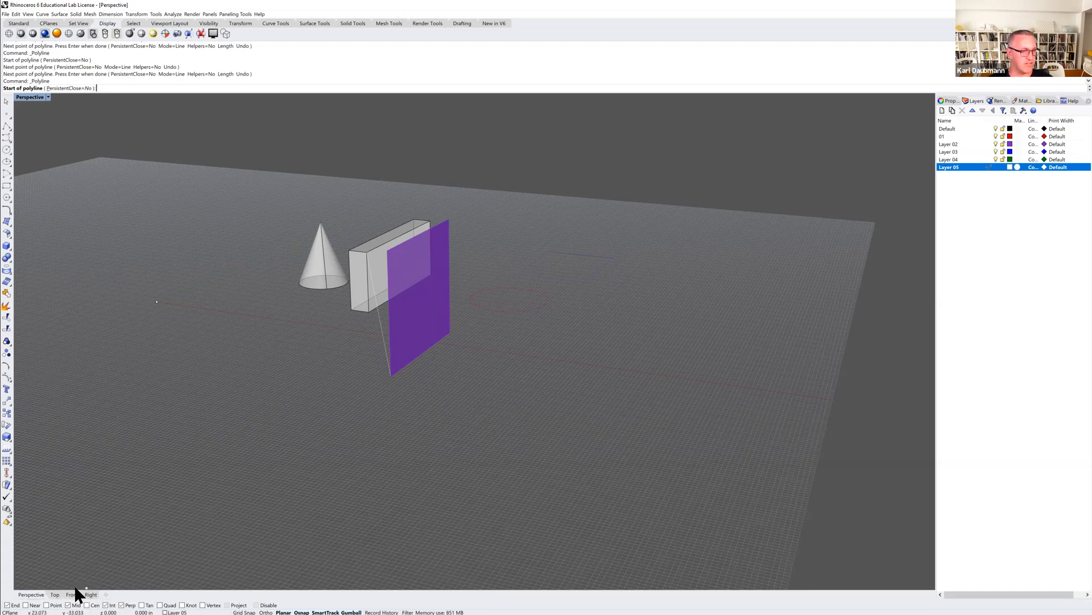
{"action": "left_click", "coordinate": [423, 351]}
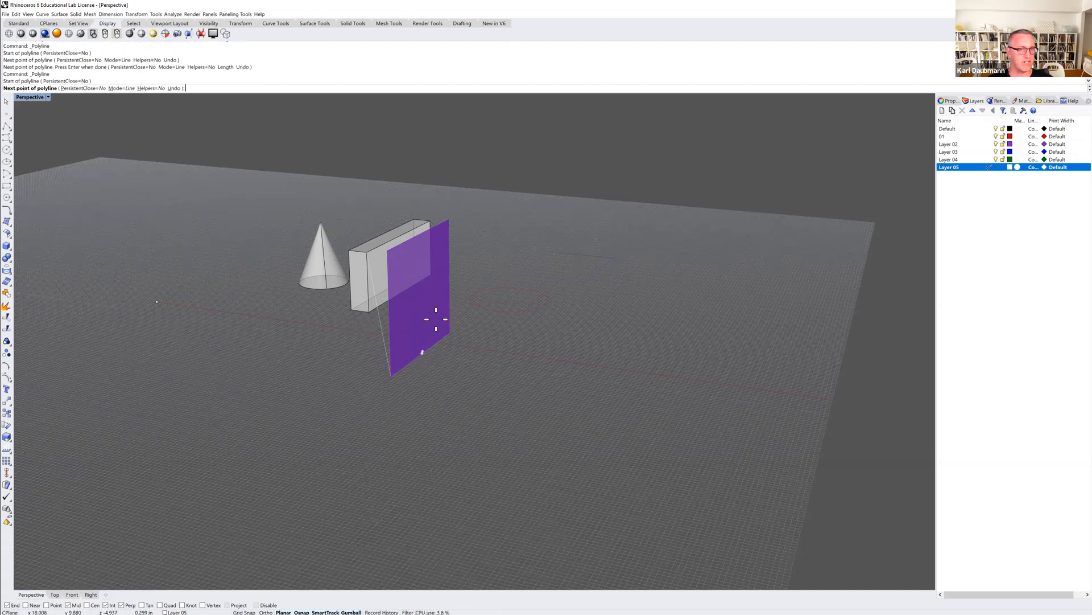
{"action": "left_click", "coordinate": [419, 234]}
{"action": "key", "text": "Return"}
{"action": "right_click_drag", "start_coordinate": [422, 280], "coordinate": [203, 541]}
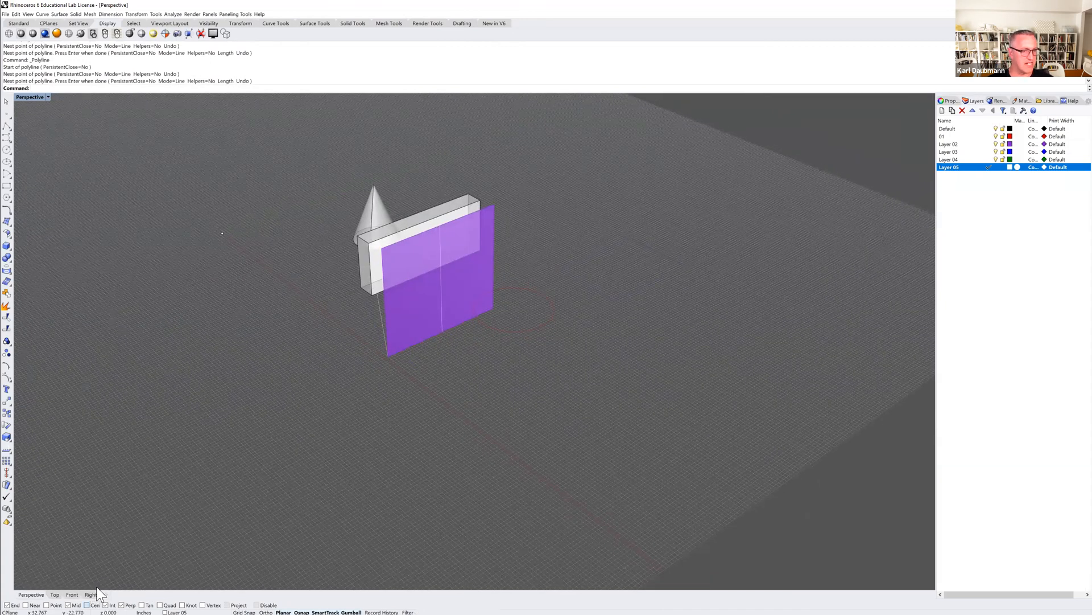
Draw a polyline from the cone's base edge out to a point on the ground plane.
{"action": "left_click", "coordinate": [8, 129]}
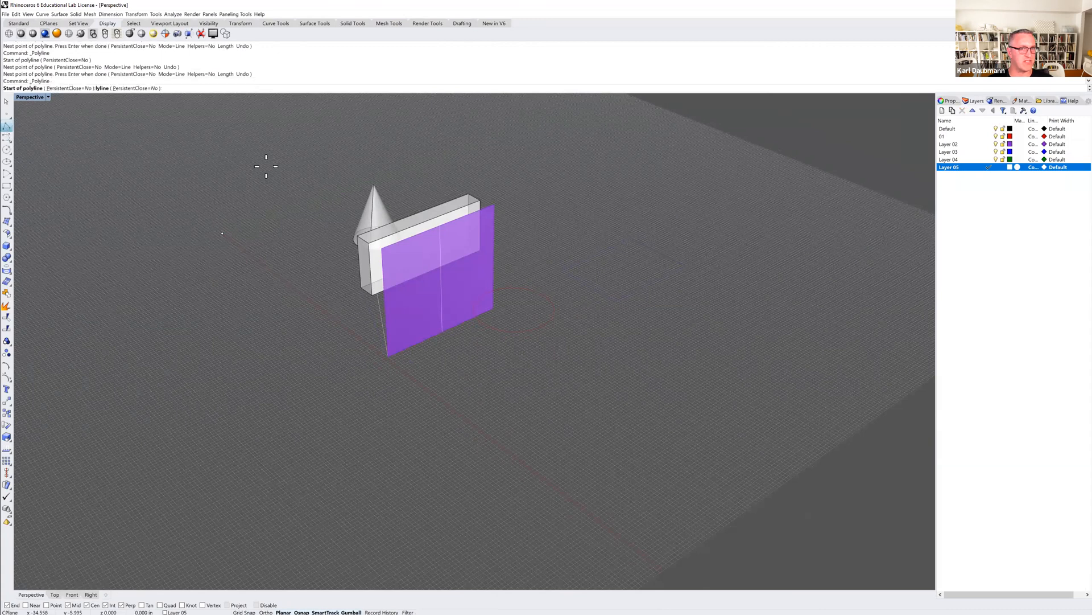
{"action": "right_click_drag", "start_coordinate": [378, 230], "coordinate": [329, 299]}
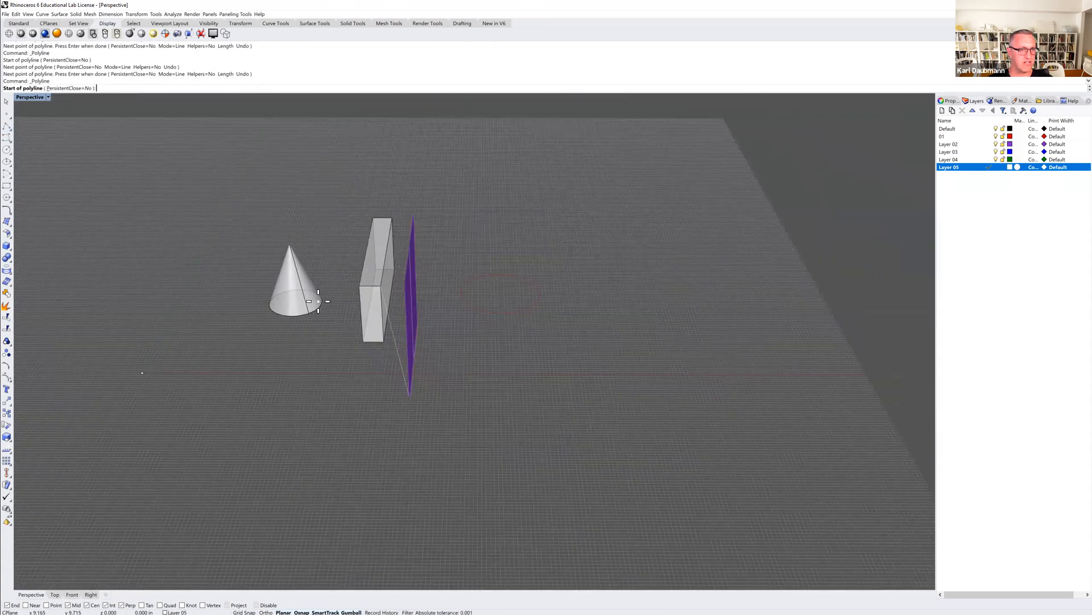
{"action": "left_click", "coordinate": [310, 300]}
{"action": "left_click", "coordinate": [215, 255]}
{"action": "key", "text": "Return"}
{"action": "right_click_drag", "start_coordinate": [256, 309], "coordinate": [179, 481]}
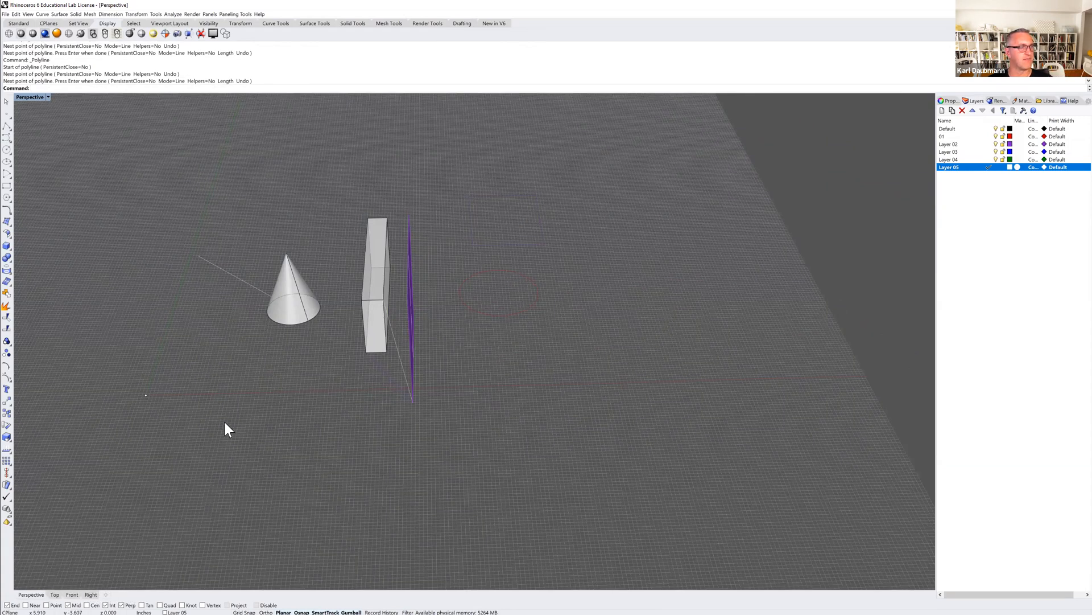
{"action": "right_click_drag", "start_coordinate": [320, 395], "coordinate": [367, 352]}
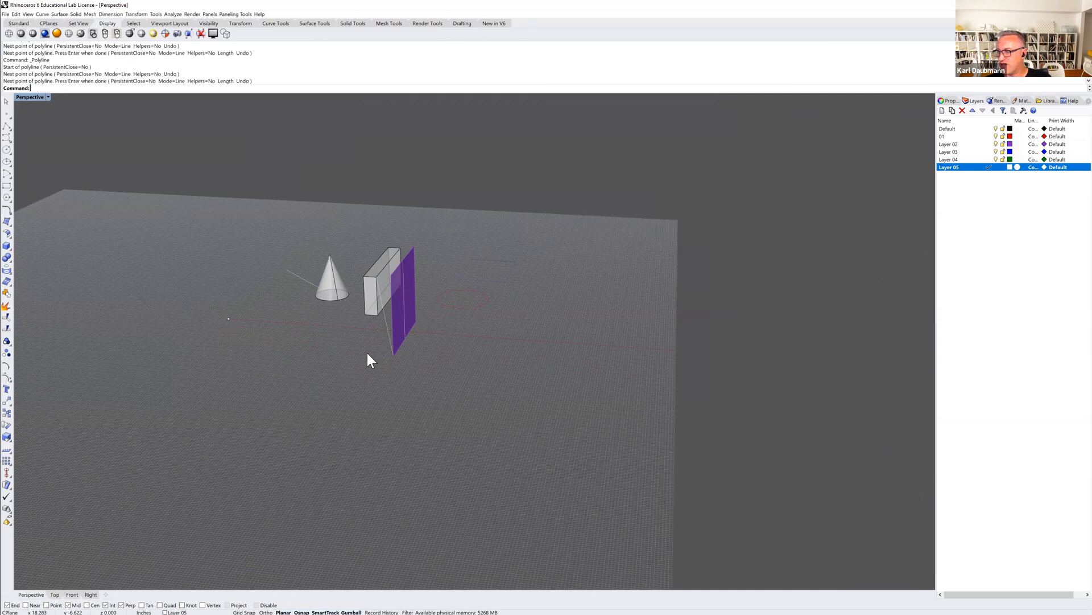
{"action": "right_click_drag", "start_coordinate": [283, 219], "coordinate": [333, 208], "text": "shift"}
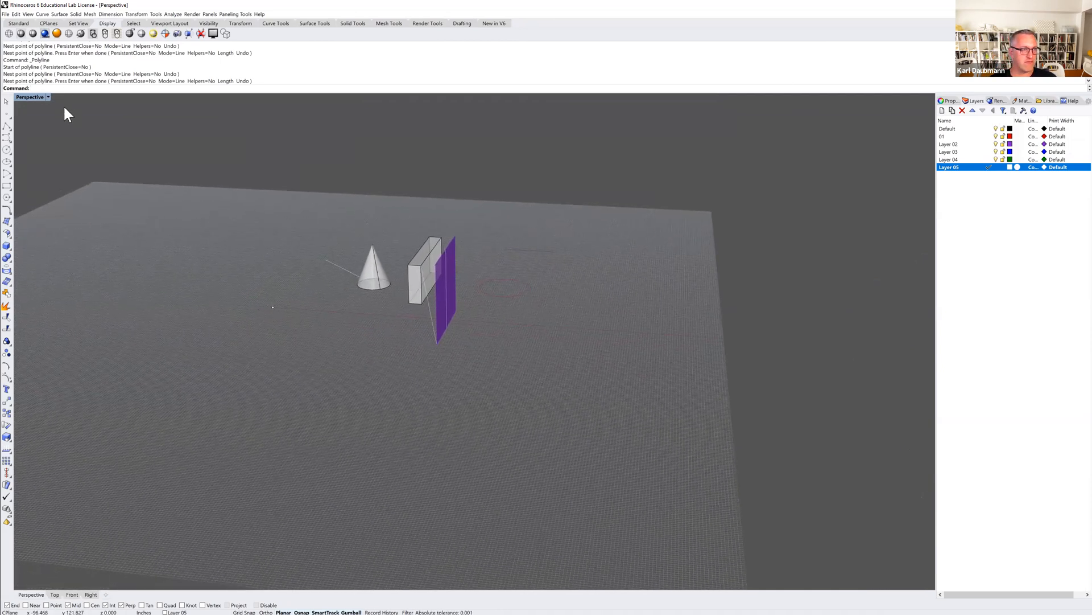
Start a new model without saving changes, using the Large Objects - Inches template.
{"action": "left_click", "coordinate": [15, 24]}
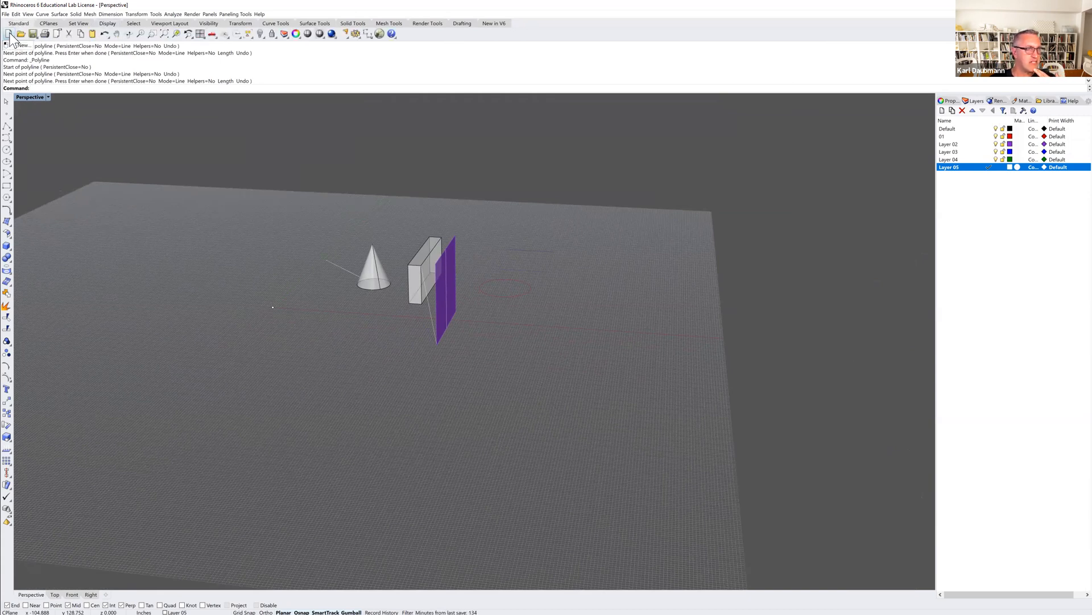
{"action": "left_click", "coordinate": [9, 34]}
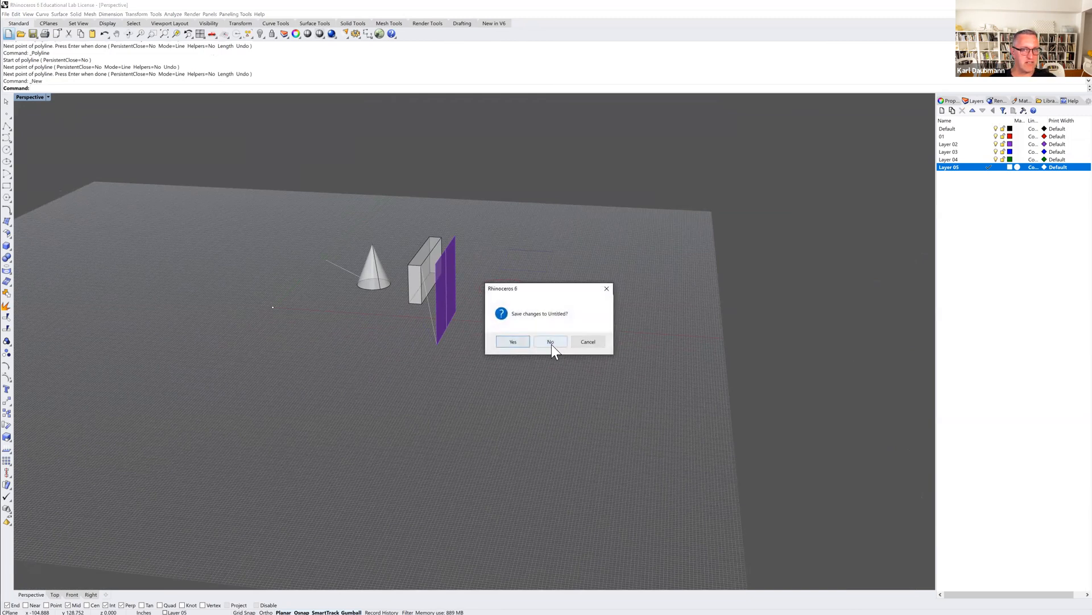
{"action": "left_click", "coordinate": [552, 342]}
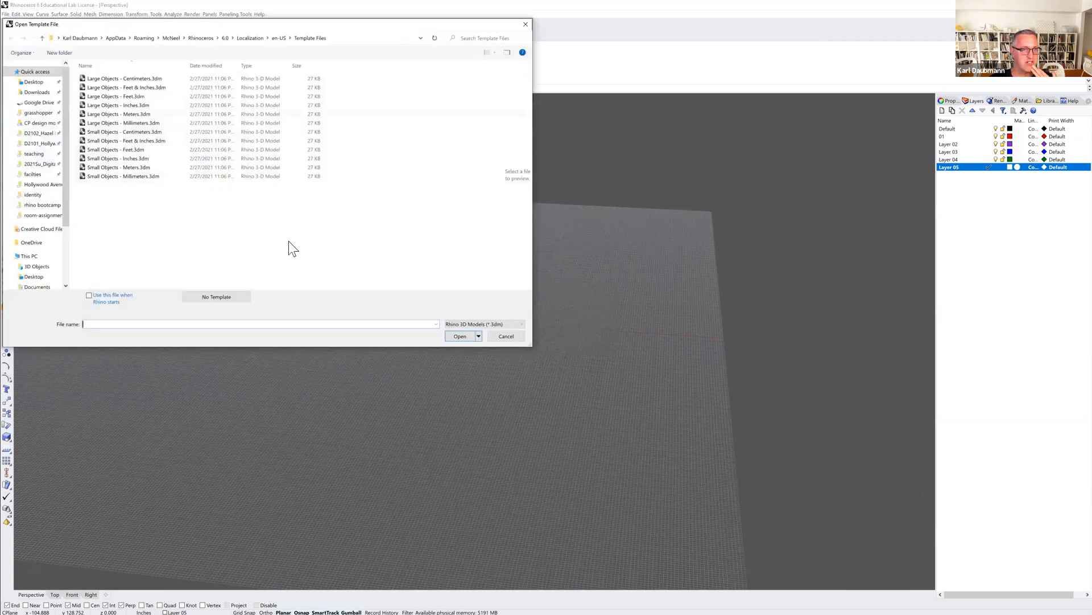
{"action": "left_click", "coordinate": [97, 106]}
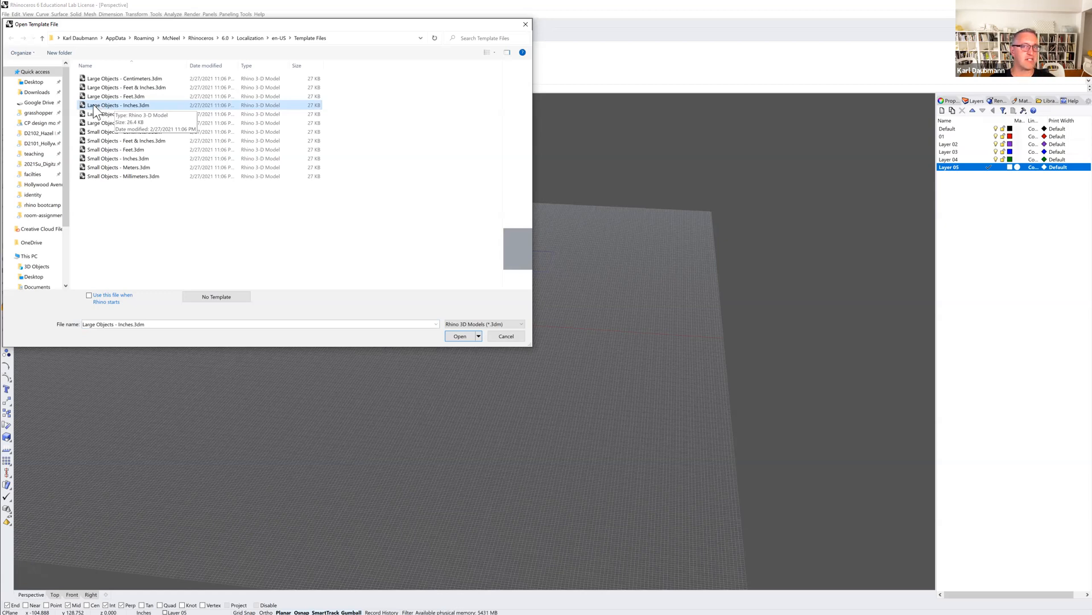
{"action": "double_click", "coordinate": [94, 106]}
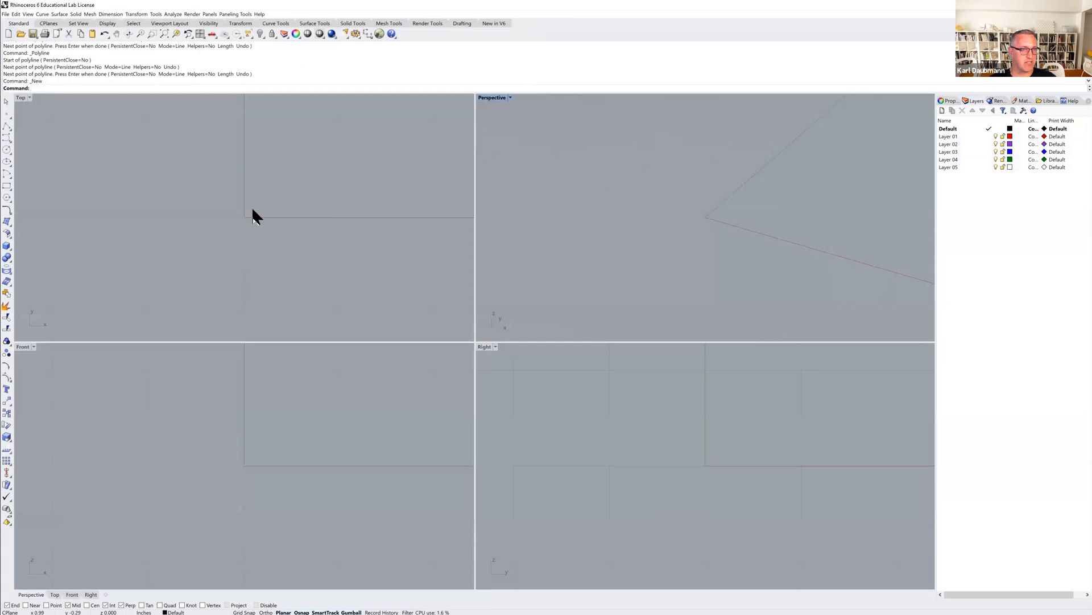
Draw a 3-point rectangle starting at the origin with a 48-inch edge and 96-inch width.
{"action": "right_click_drag", "start_coordinate": [251, 216], "coordinate": [231, 232]}
{"action": "scroll", "coordinate": [139, 147], "scroll_direction": "down", "scroll_amount": 6}
{"action": "right_click_drag", "start_coordinate": [226, 174], "coordinate": [211, 240]}
{"action": "scroll", "coordinate": [210, 240], "scroll_direction": "down", "scroll_amount": 6}
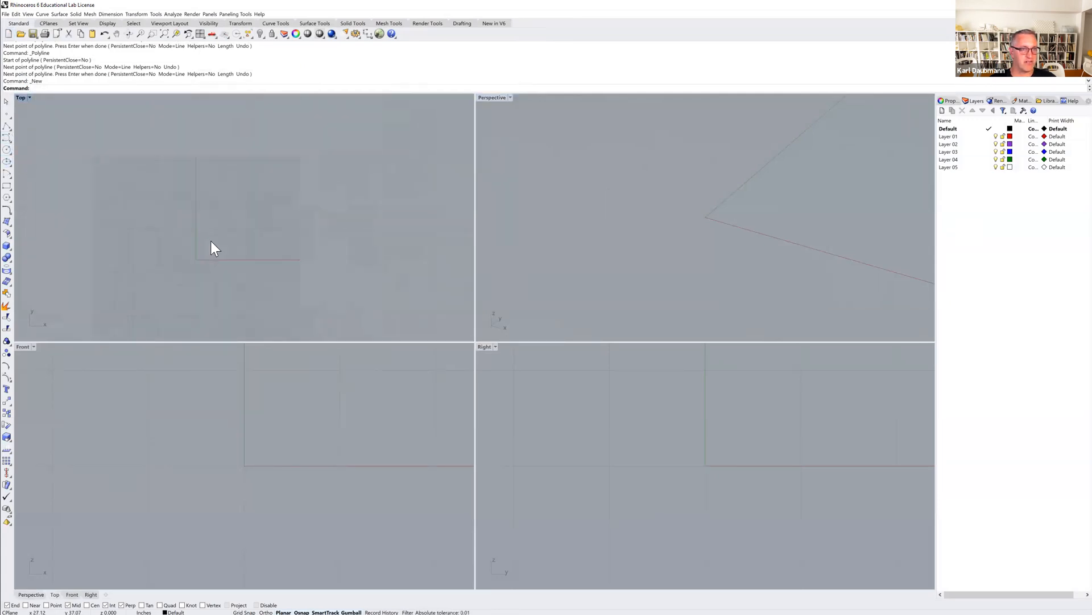
{"action": "left_click", "coordinate": [7, 187]}
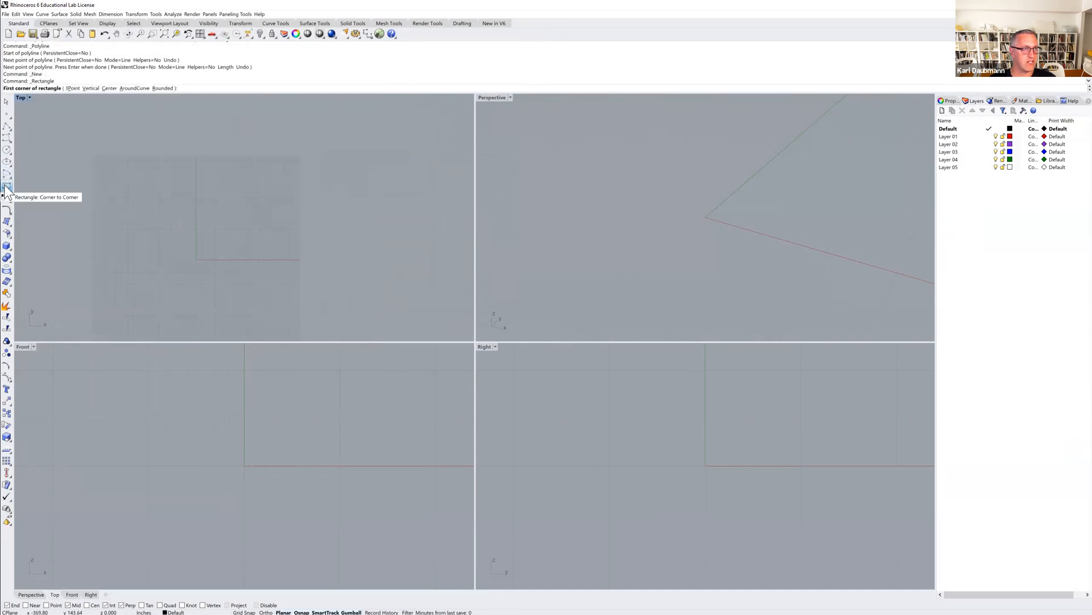
{"action": "left_click", "coordinate": [7, 188]}
{"action": "left_click", "coordinate": [42, 189]}
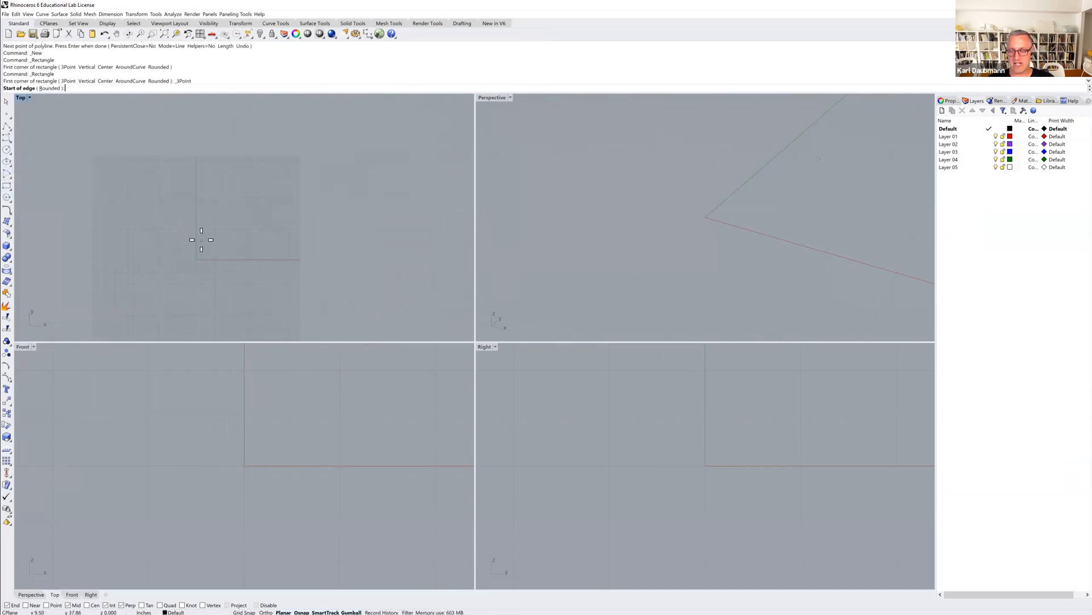
{"action": "type", "text": "0"}
{"action": "key", "text": "Return"}
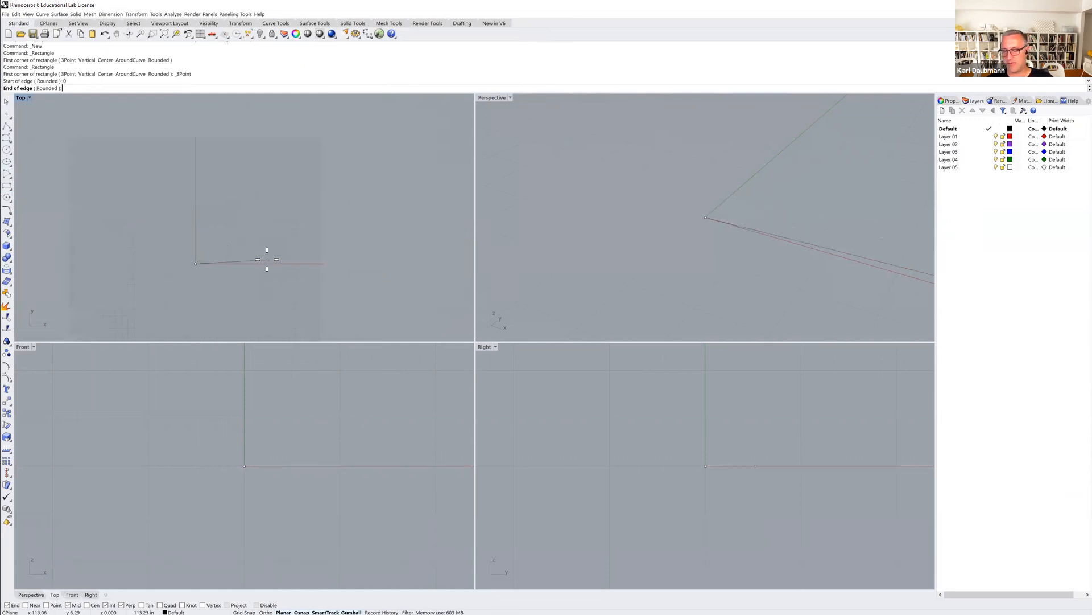
{"action": "type", "text": "48"}
{"action": "key", "text": "Return"}
{"action": "left_click", "coordinate": [267, 260]}
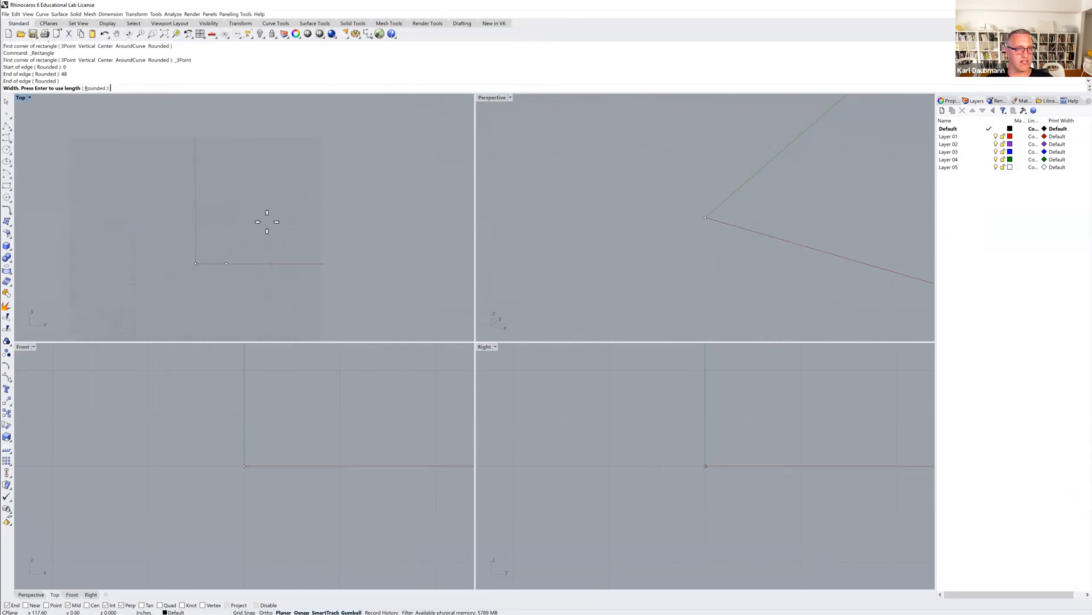
{"action": "type", "text": "96"}
{"action": "key", "text": "Return"}
{"action": "left_click", "coordinate": [257, 191]}
{"action": "scroll", "coordinate": [208, 228], "scroll_direction": "up", "scroll_amount": 5}
{"action": "right_click_drag", "start_coordinate": [220, 232], "coordinate": [216, 217]}
{"action": "scroll", "coordinate": [217, 217], "scroll_direction": "up", "scroll_amount": 2}
{"action": "scroll", "coordinate": [623, 224], "scroll_direction": "down", "scroll_amount": 3}
{"action": "right_click_drag", "start_coordinate": [631, 223], "coordinate": [636, 246]}
{"action": "left_click", "coordinate": [326, 218]}
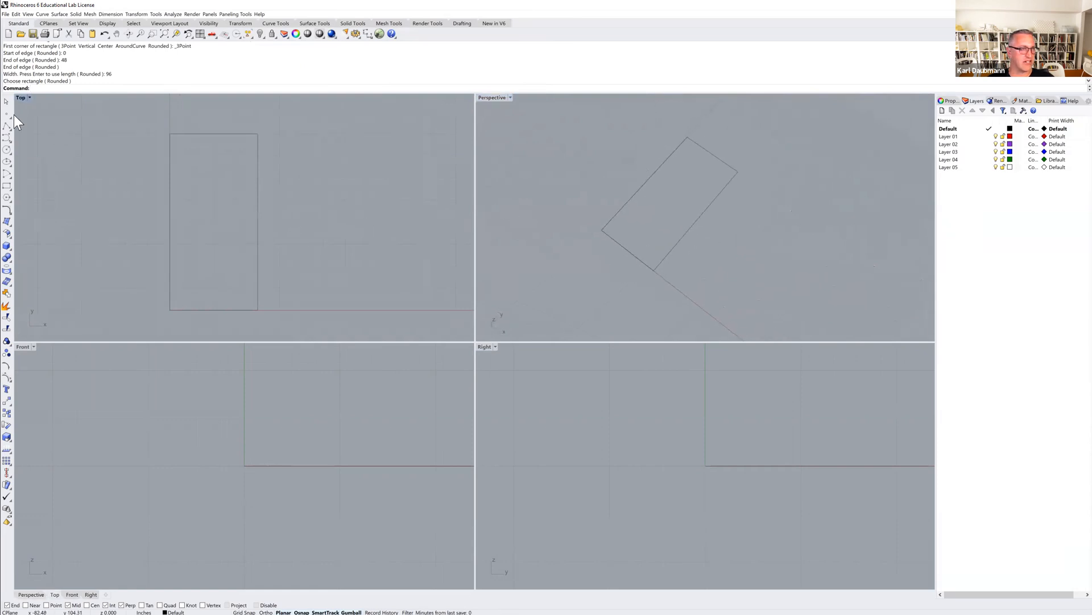
Draw a second 3-point rectangle from the first rectangle's lower right corner with a 4' edge and 8' width.
{"action": "left_click", "coordinate": [6, 183]}
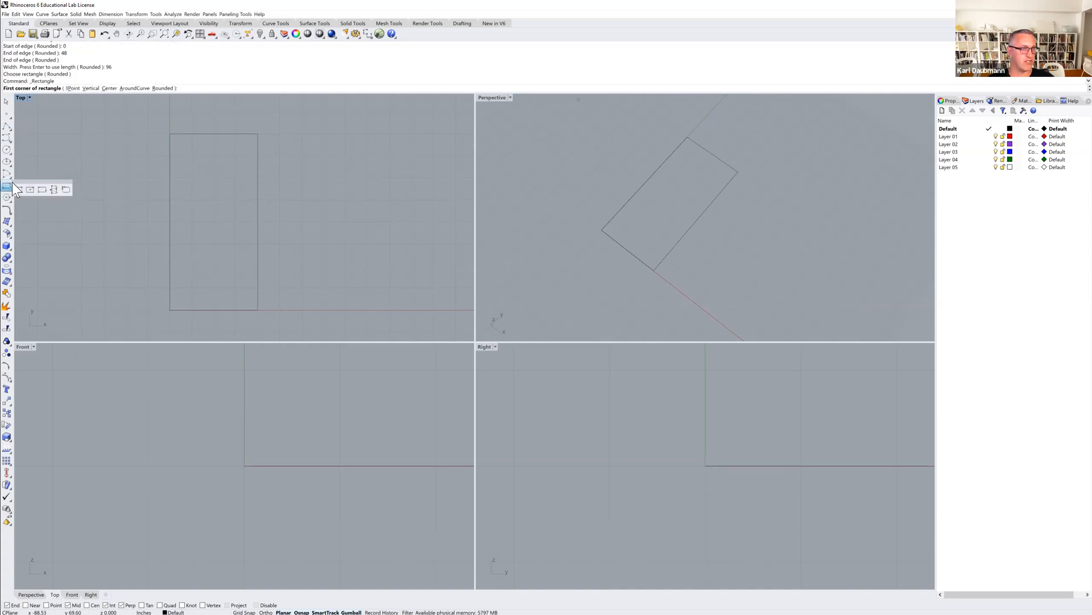
{"action": "left_click", "coordinate": [42, 188]}
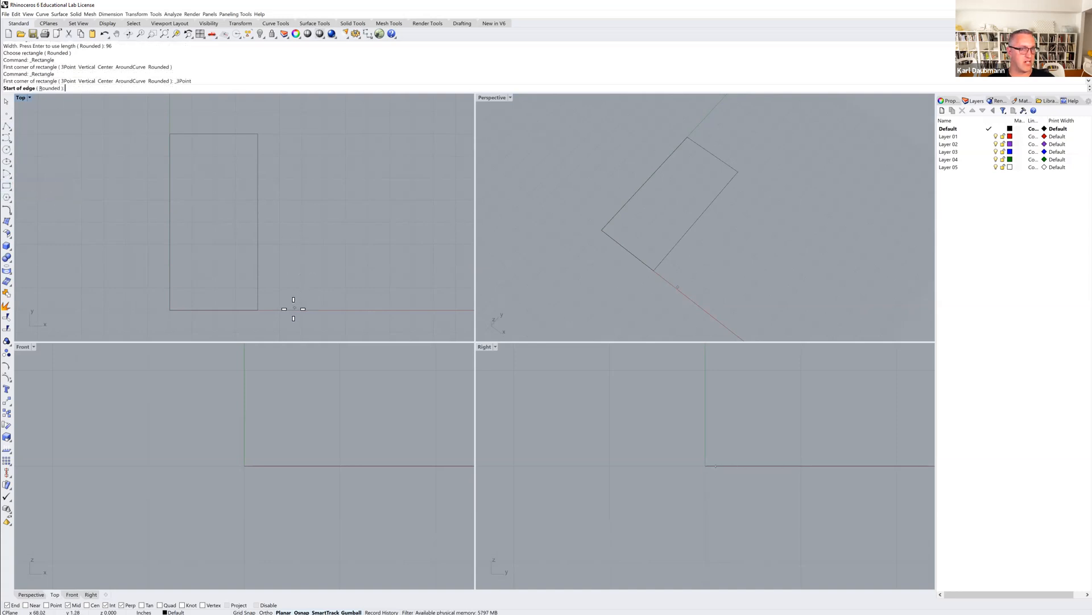
{"action": "left_click", "coordinate": [263, 312]}
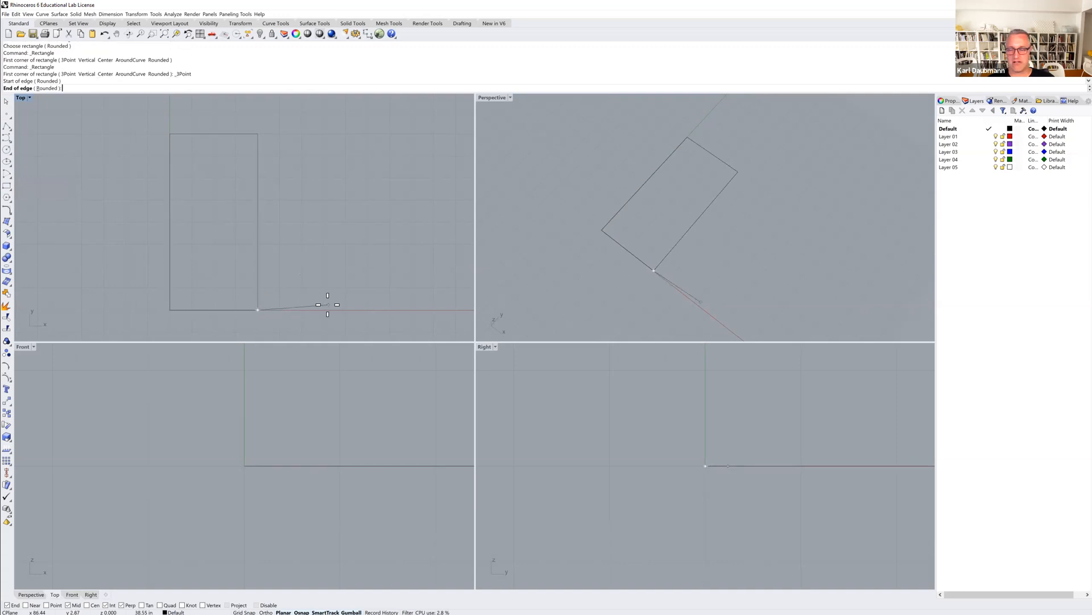
{"action": "type", "text": "4"}
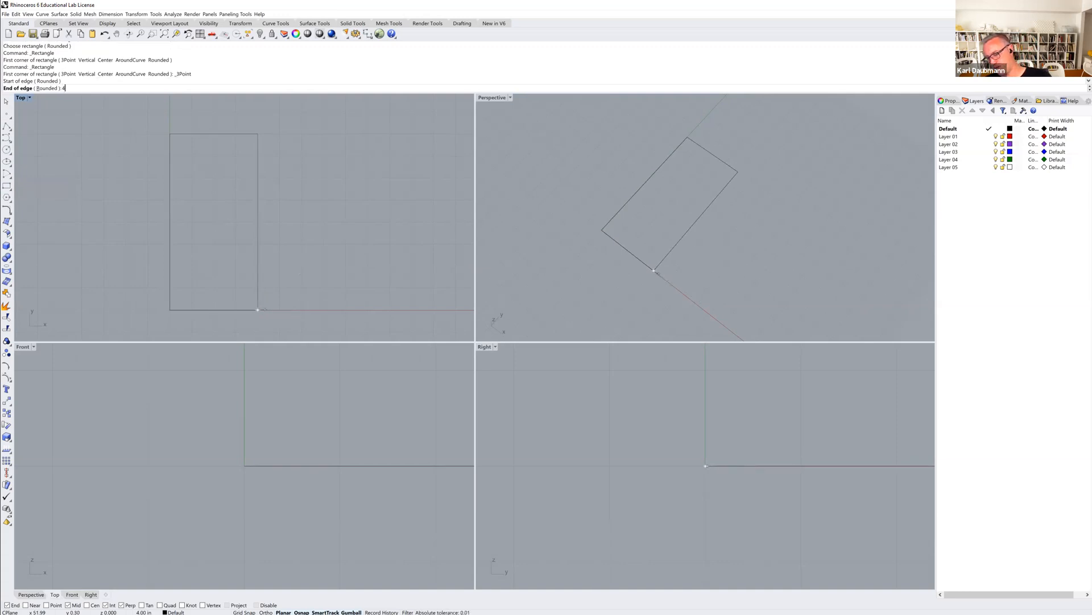
{"action": "type", "text": "'"}
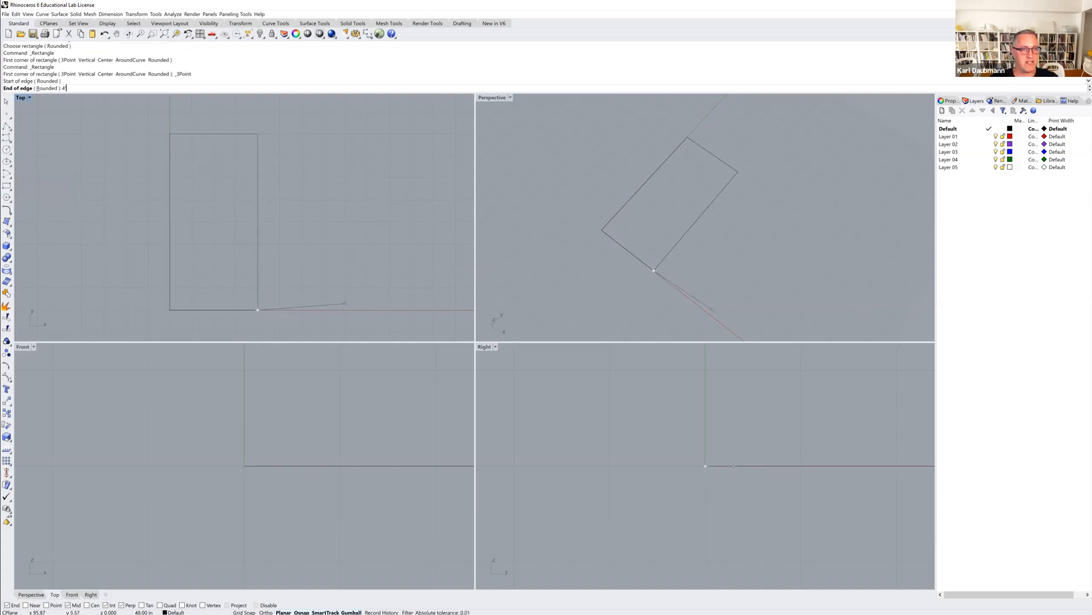
{"action": "key", "text": "Return"}
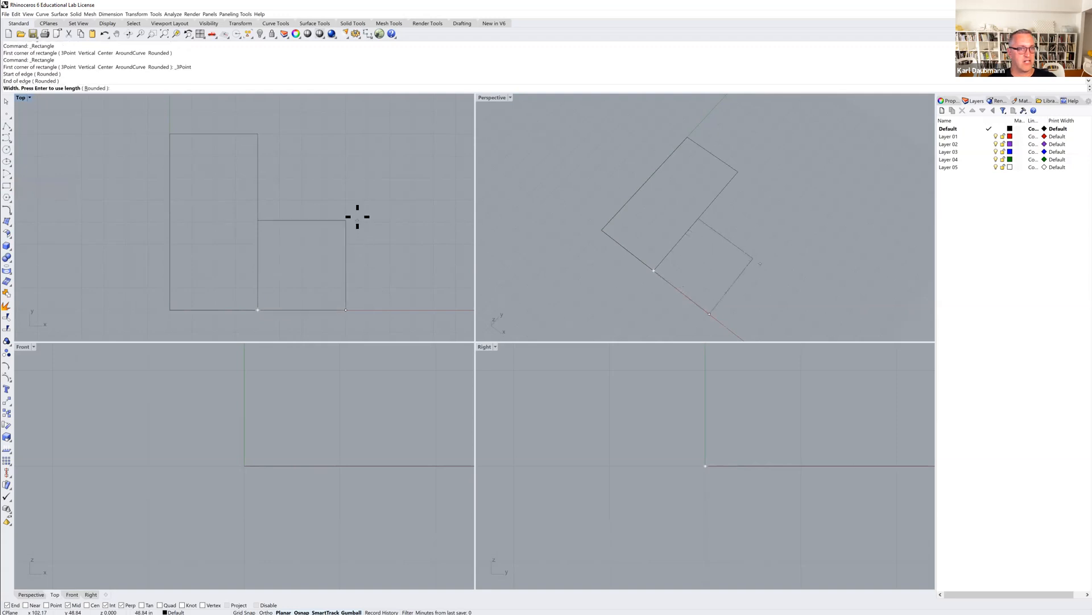
{"action": "type", "text": "8'"}
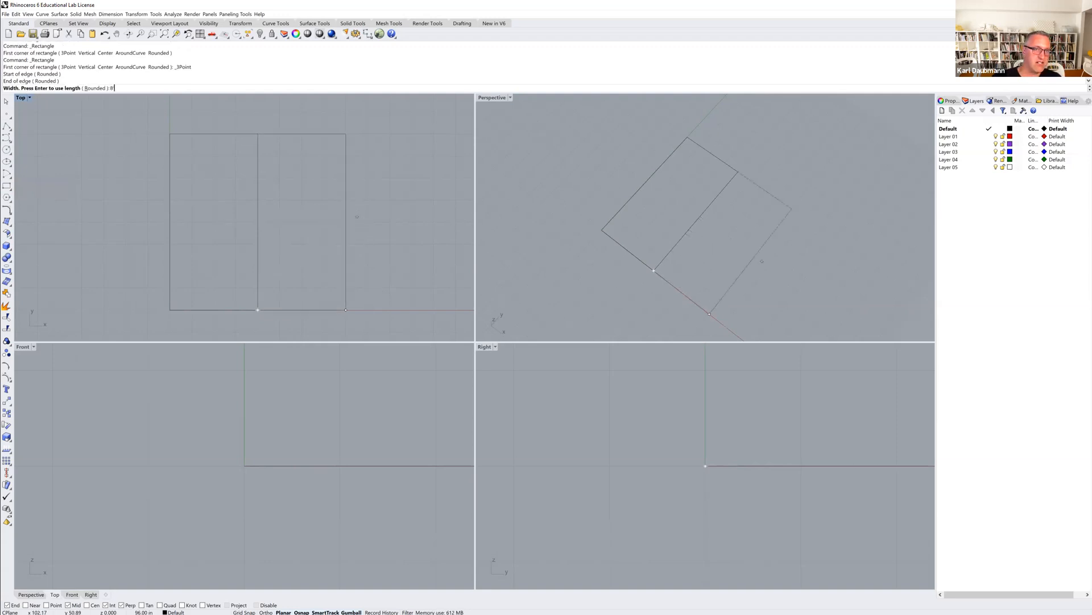
{"action": "key", "text": "Return"}
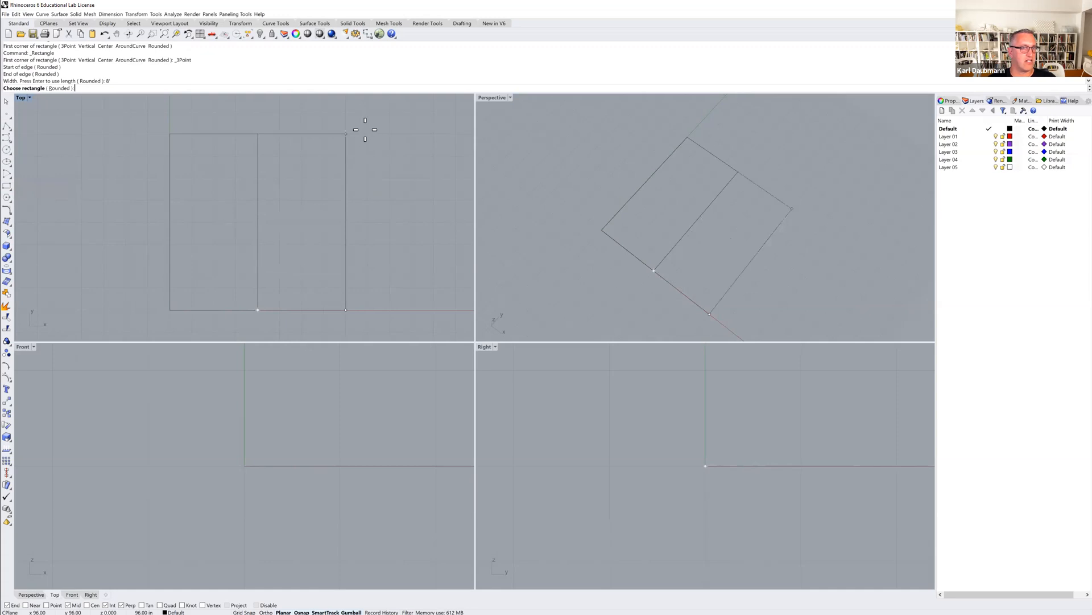
{"action": "key", "text": "Return"}
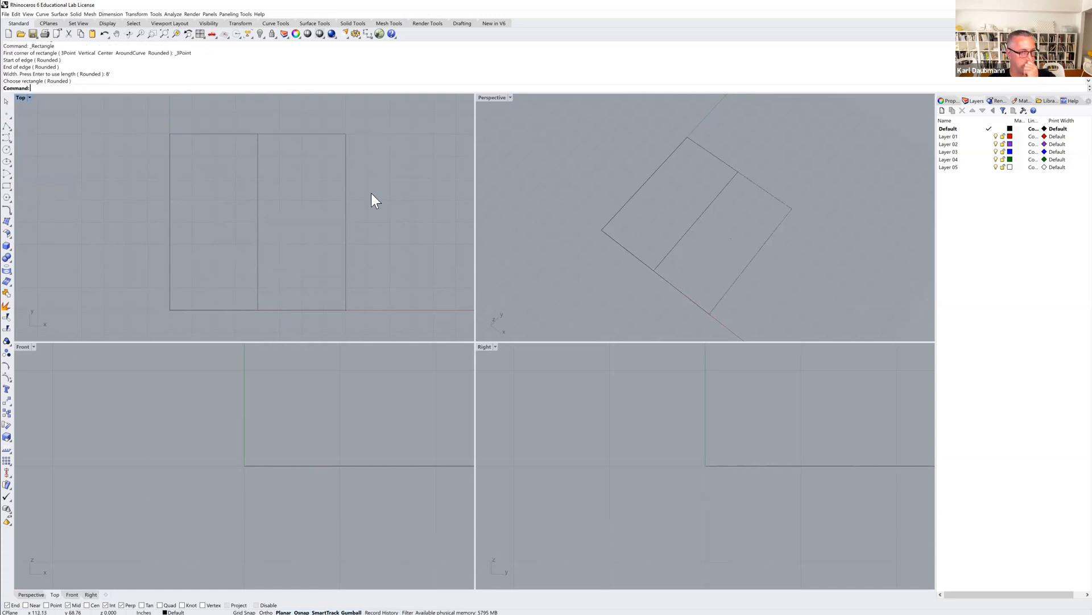
{"action": "right_click_drag", "start_coordinate": [311, 237], "coordinate": [271, 238]}
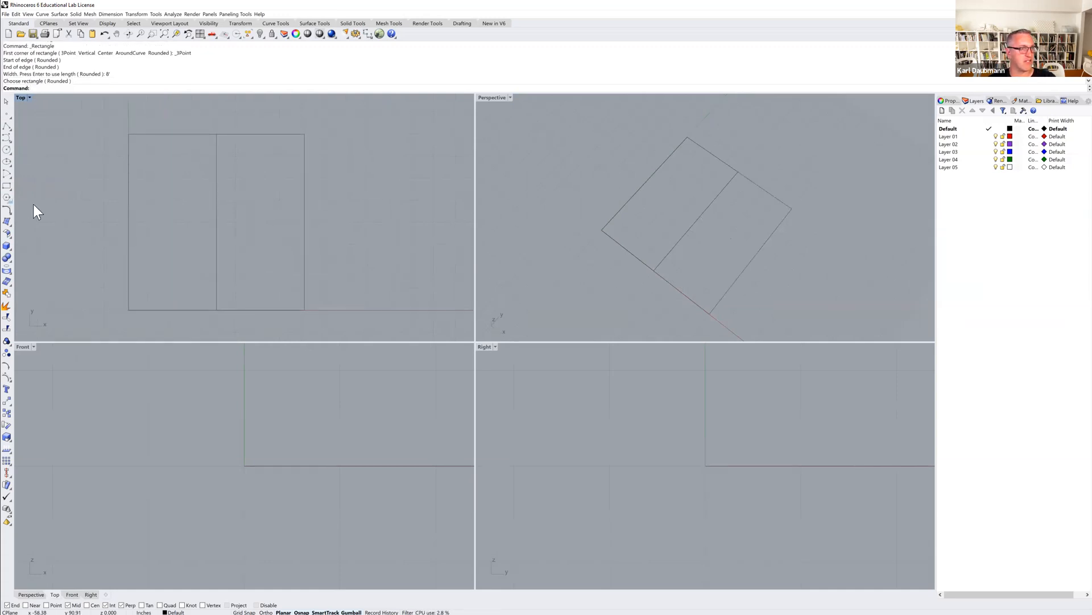
Draw a 3-point rectangle with a 60 cm edge and 90 cm width beside the others, then delete it.
{"action": "left_click", "coordinate": [7, 189]}
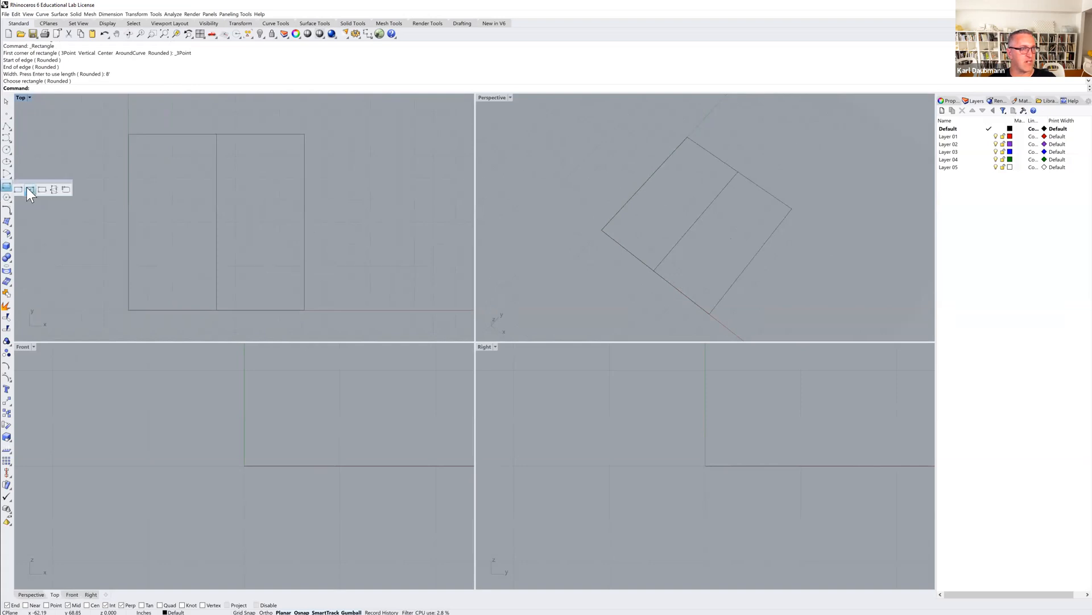
{"action": "left_click", "coordinate": [41, 188]}
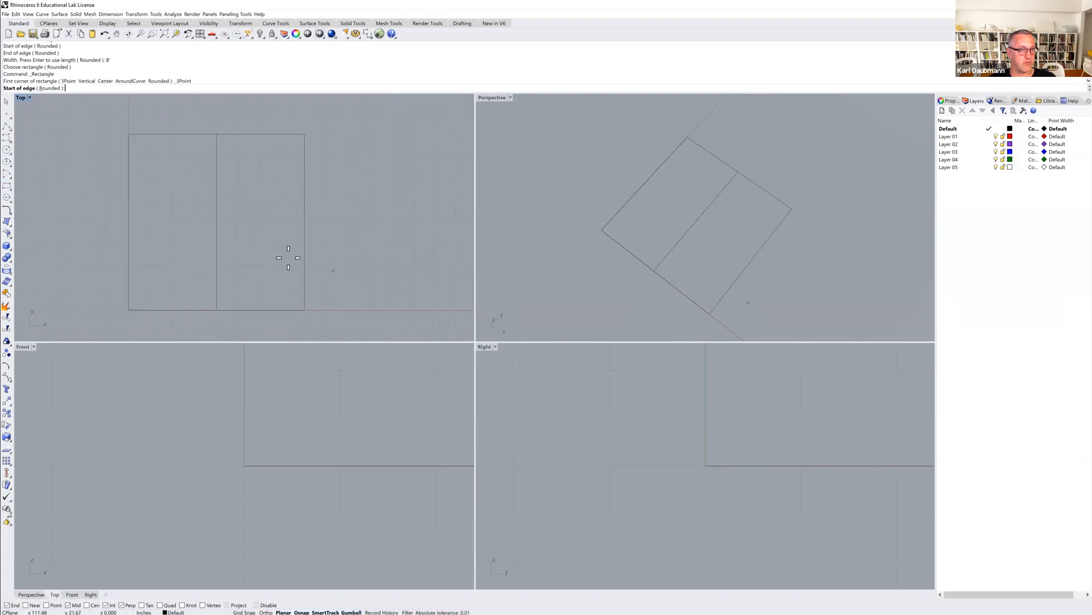
{"action": "left_click", "coordinate": [331, 278]}
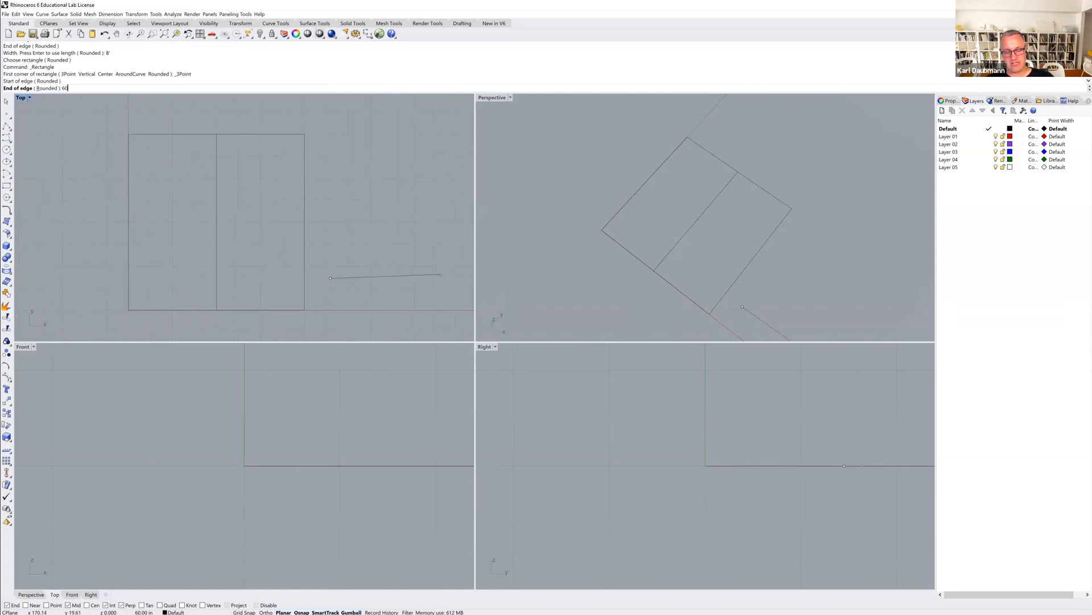
{"action": "type", "text": "60cm"}
{"action": "key", "text": "Return"}
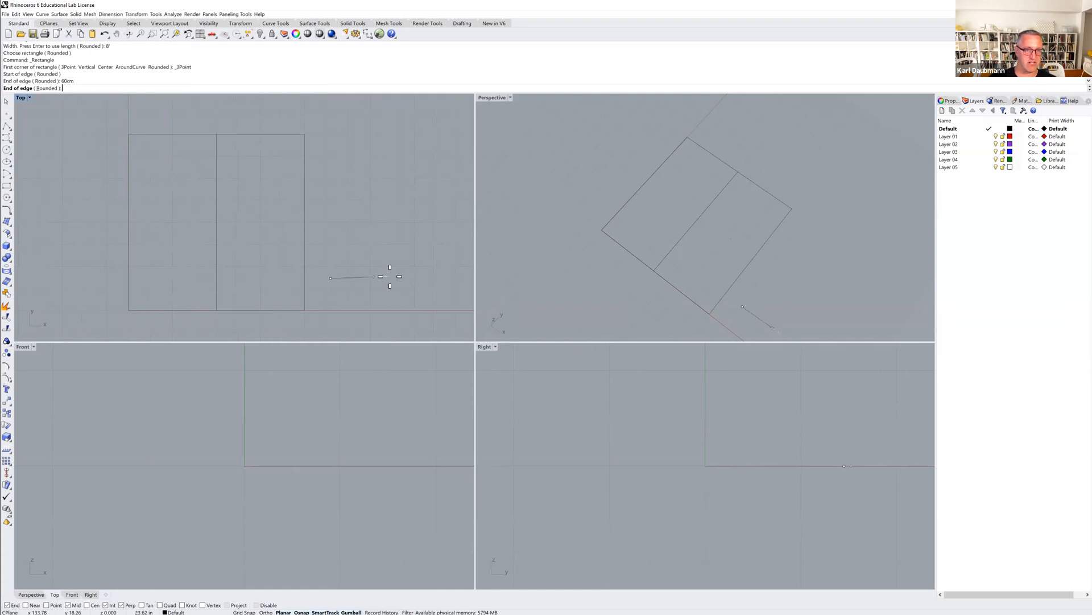
{"action": "left_click", "coordinate": [376, 276]}
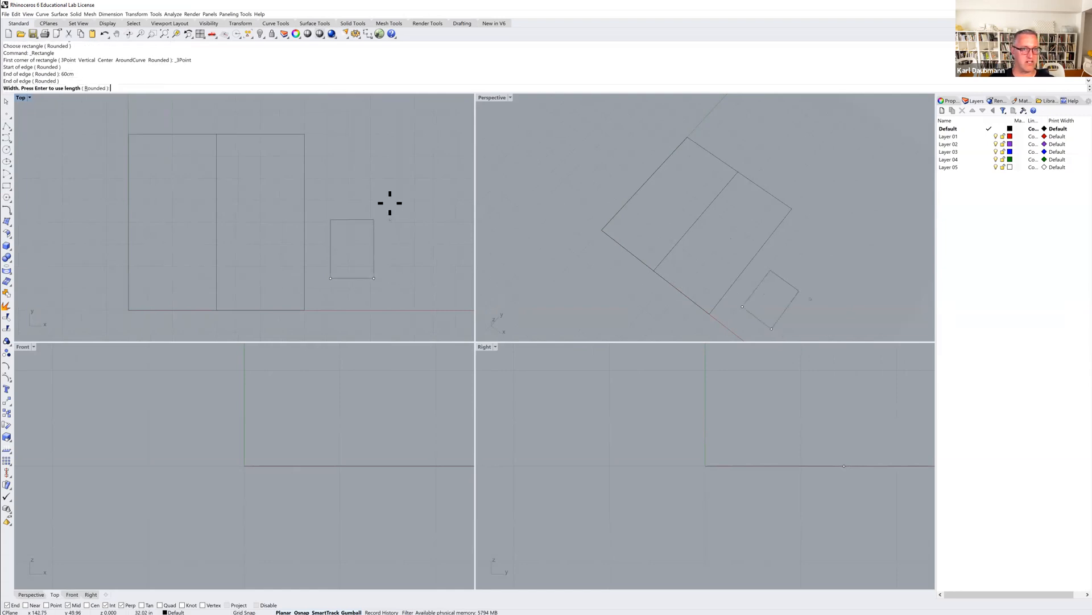
{"action": "type", "text": "90cm"}
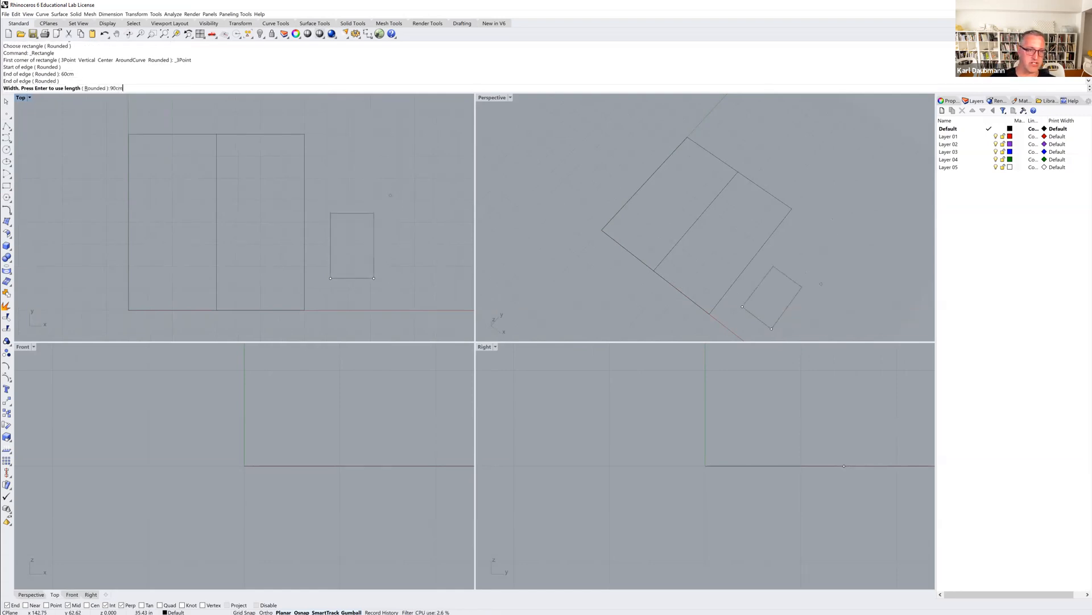
{"action": "key", "text": "Return"}
{"action": "key", "text": "Return"}
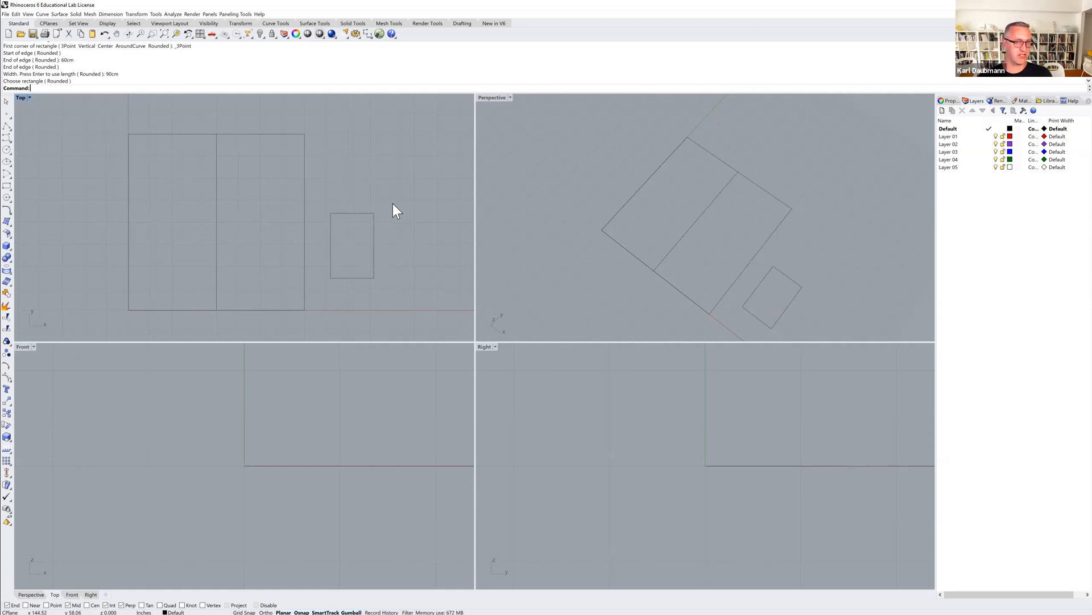
{"action": "left_click_drag", "start_coordinate": [360, 231], "coordinate": [360, 227]}
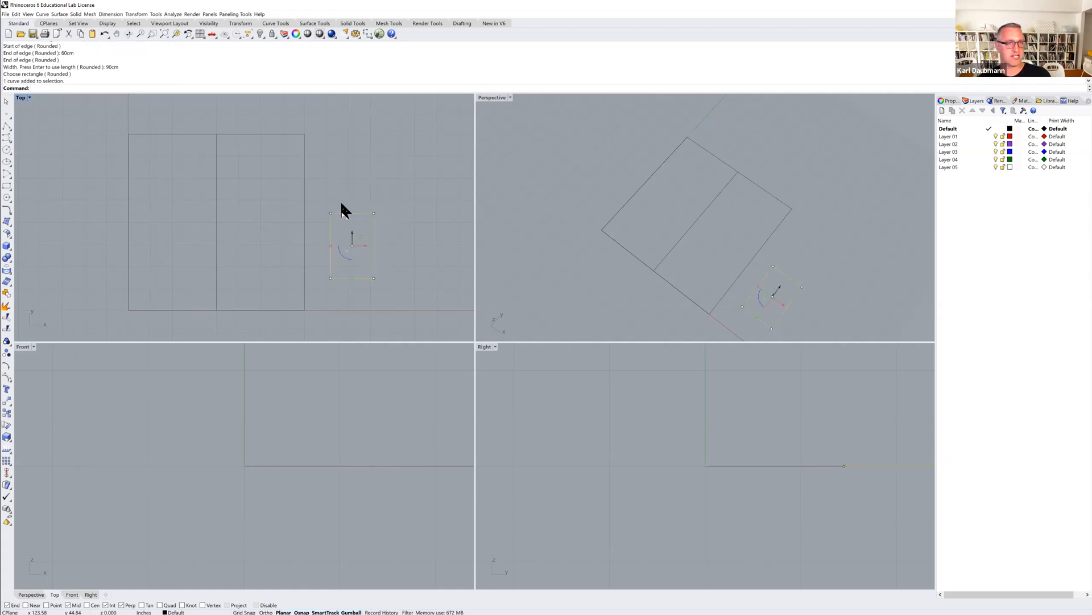
{"action": "key", "text": "Delete"}
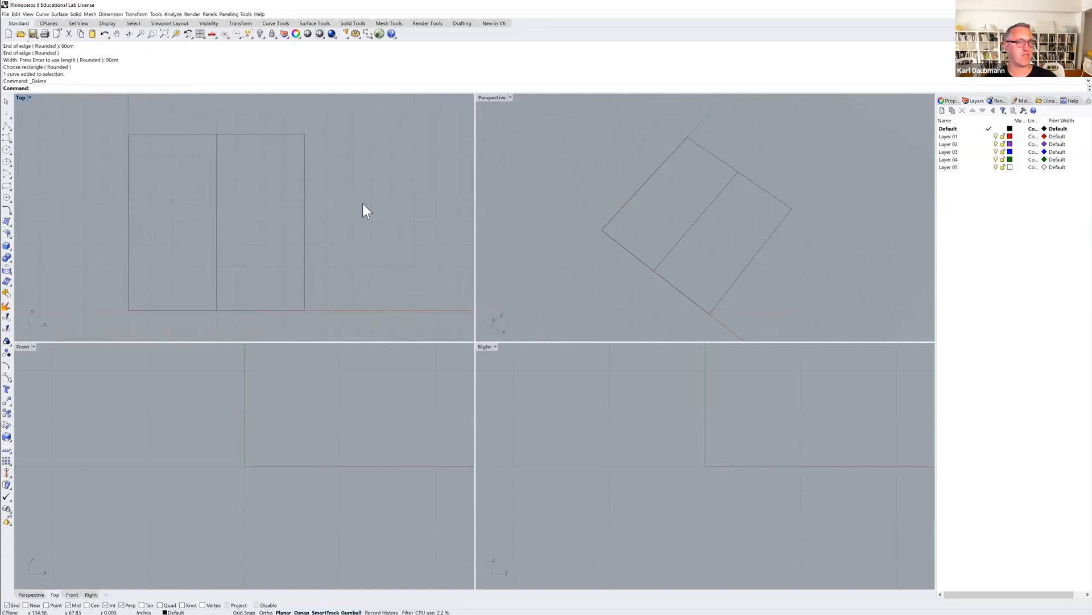
Zoom out in the Top and Perspective views to examine the extent of the grid.
{"action": "right_click_drag", "start_coordinate": [363, 208], "coordinate": [333, 229]}
{"action": "scroll", "coordinate": [334, 234], "scroll_direction": "down", "scroll_amount": 2}
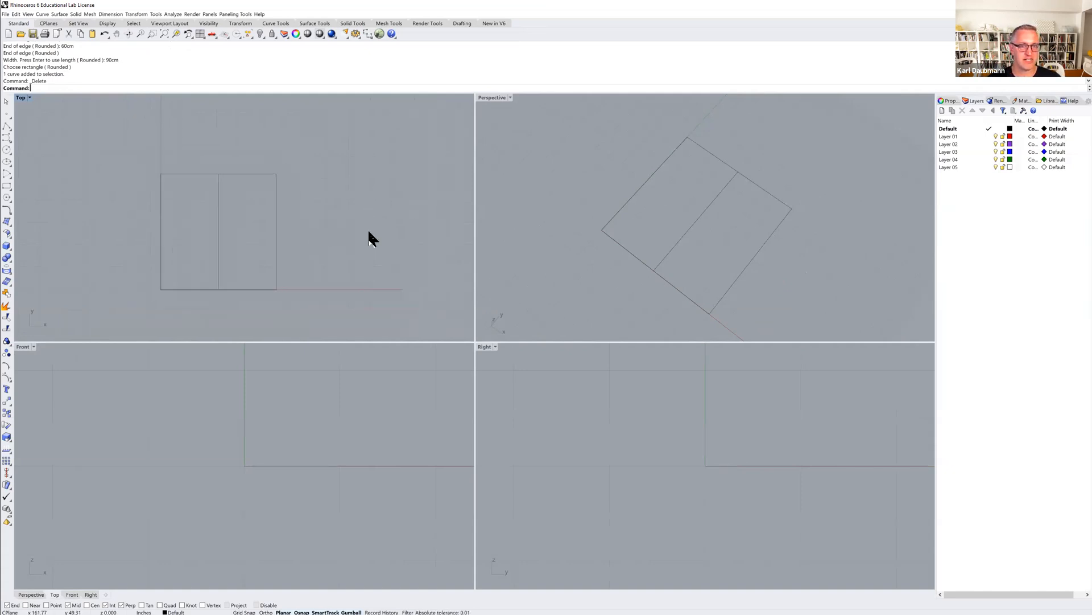
{"action": "scroll", "coordinate": [623, 250], "scroll_direction": "down", "scroll_amount": 3}
{"action": "mouse_move", "coordinate": [623, 248]}
{"action": "right_mouse_down"}
{"action": "mouse_move", "coordinate": [634, 241]}
{"action": "mouse_move", "coordinate": [602, 248]}
{"action": "right_mouse_up"}
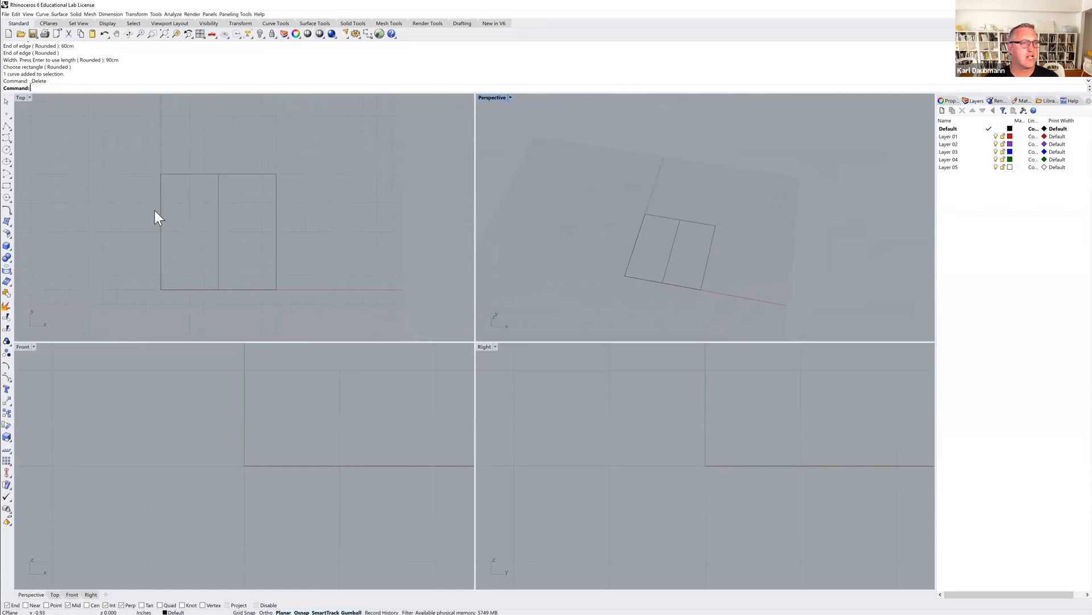
{"action": "scroll", "coordinate": [313, 200], "scroll_direction": "down", "scroll_amount": 5}
{"action": "right_click_drag", "start_coordinate": [313, 200], "coordinate": [291, 187]}
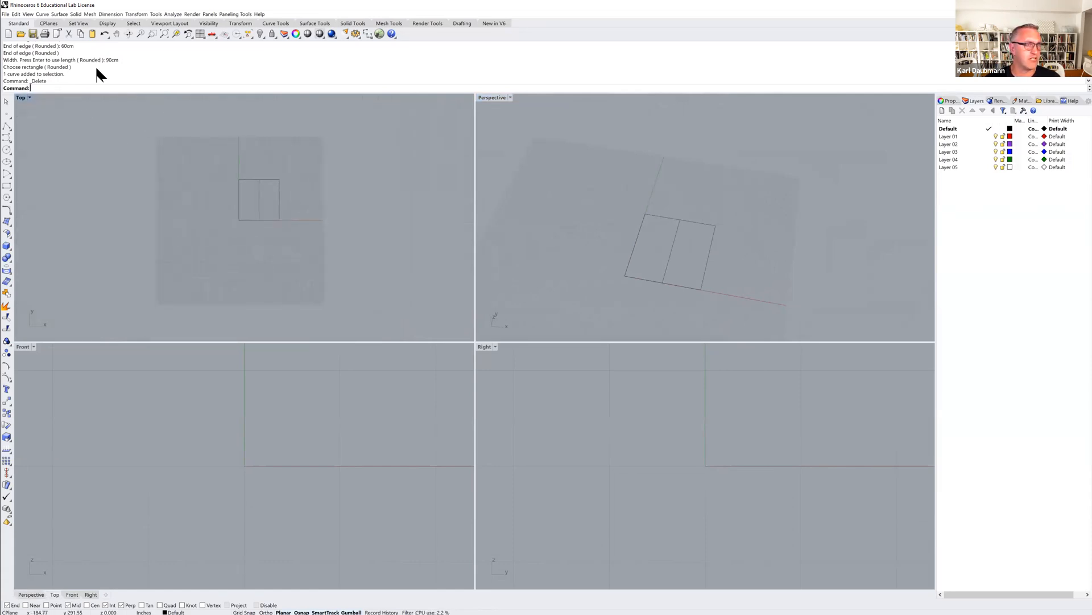
Start a new model without saving changes, using the Small Objects - Inches template.
{"action": "left_click", "coordinate": [9, 34]}
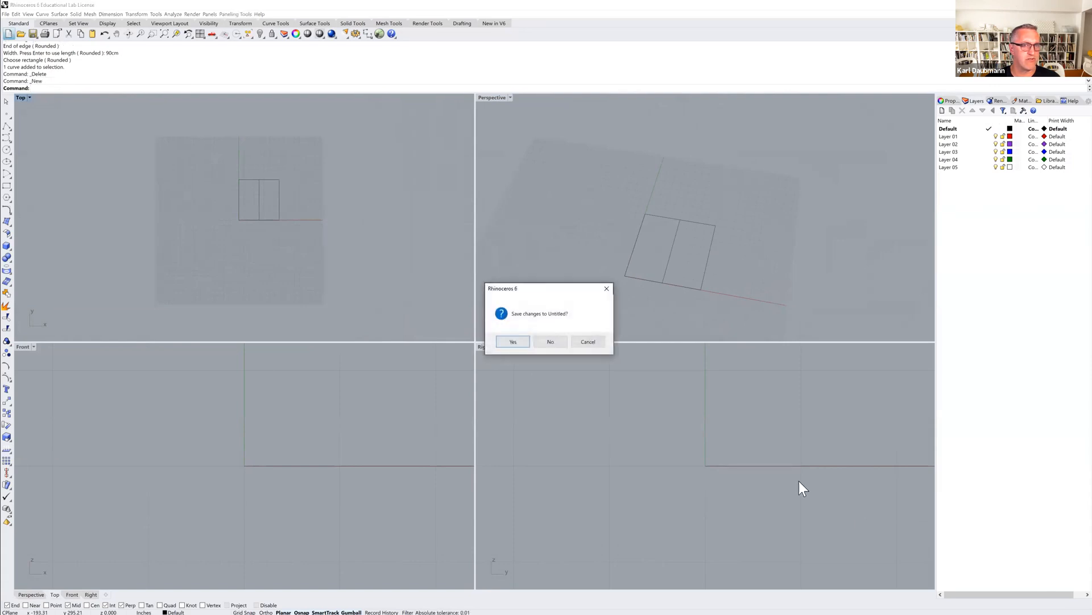
{"action": "left_click", "coordinate": [556, 340]}
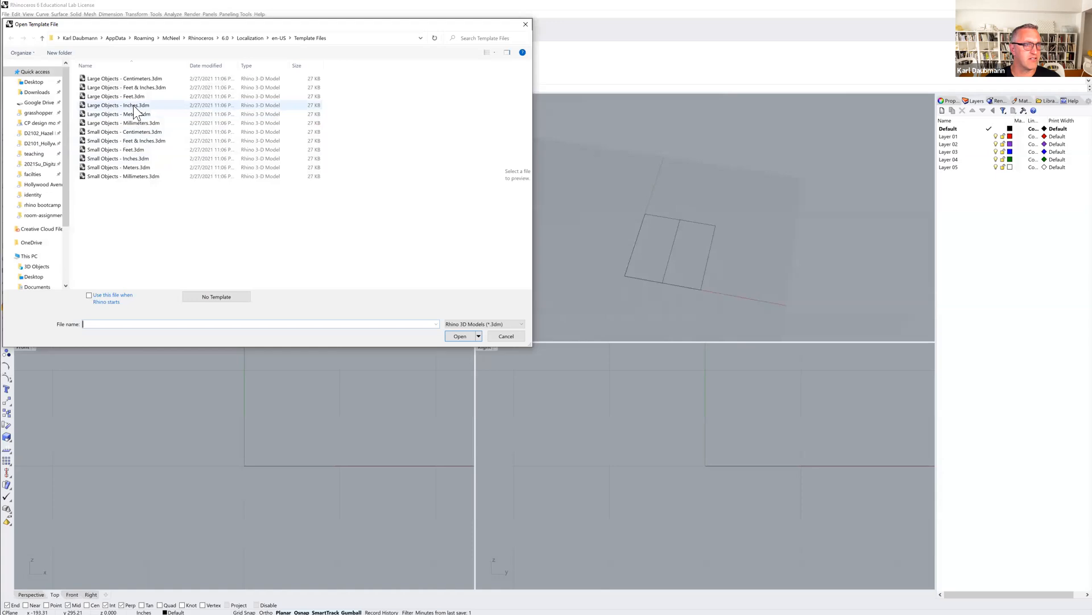
{"action": "left_click", "coordinate": [136, 105]}
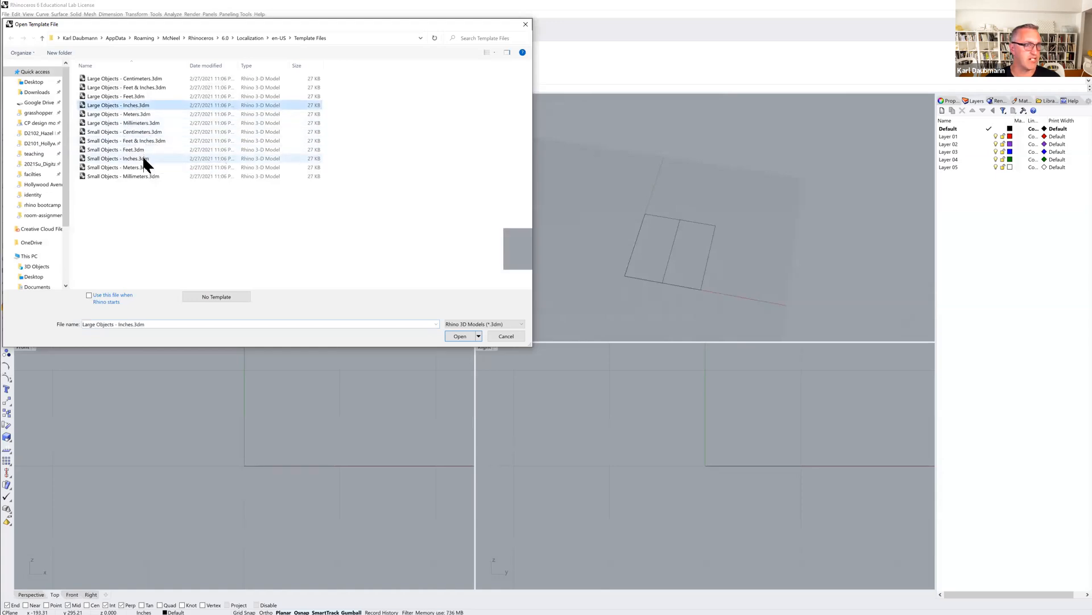
{"action": "left_click", "coordinate": [106, 160]}
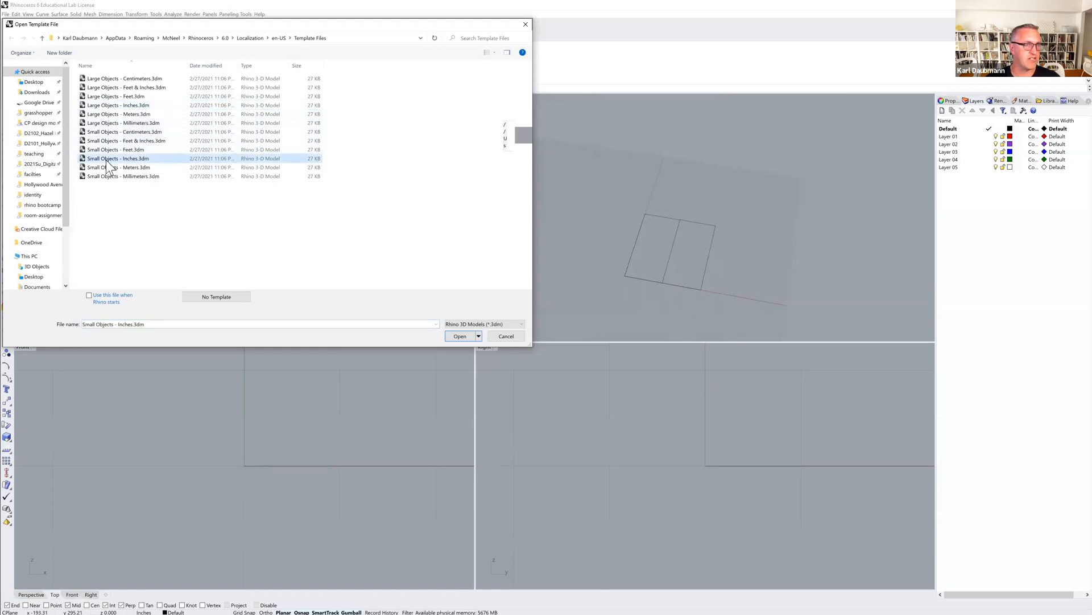
{"action": "left_click", "coordinate": [460, 336]}
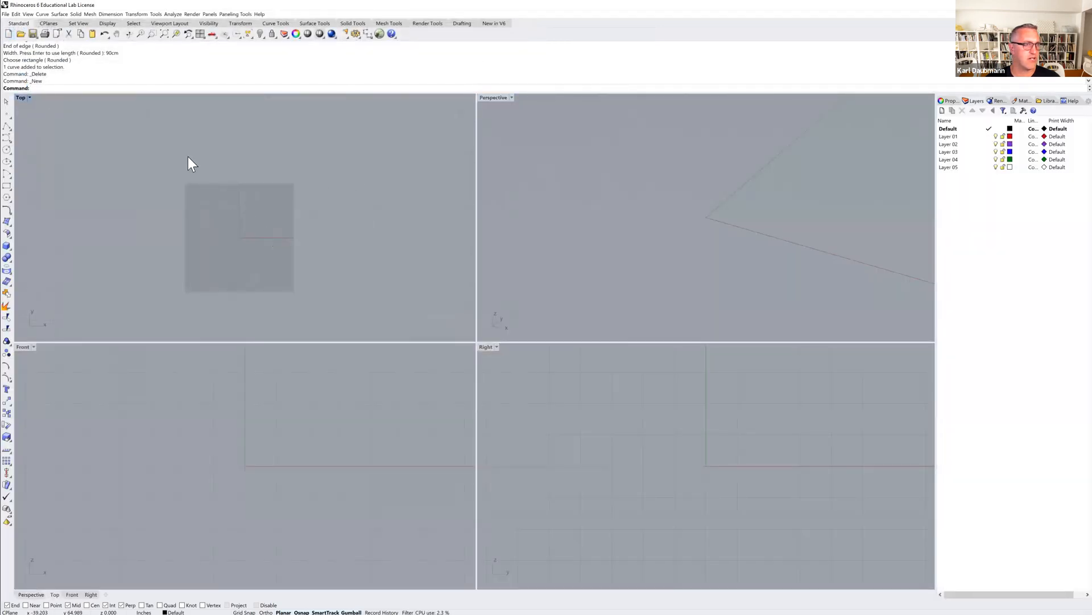
Draw a 3-point rectangle from the origin with a 48-inch edge and 96-inch width.
{"action": "left_click", "coordinate": [10, 186]}
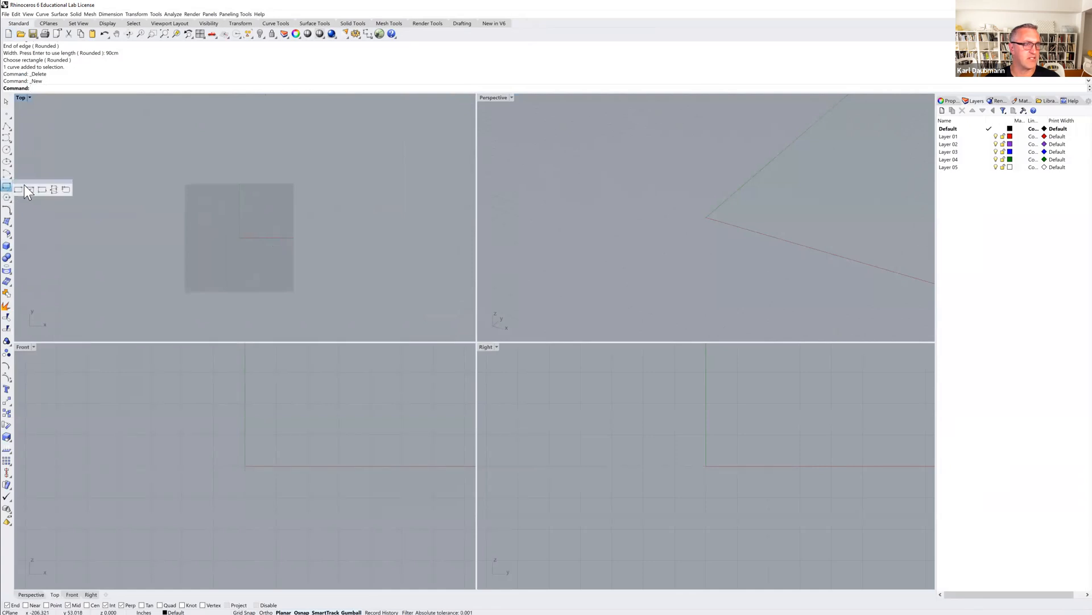
{"action": "left_click", "coordinate": [41, 189]}
{"action": "type", "text": "0"}
{"action": "key", "text": "Return"}
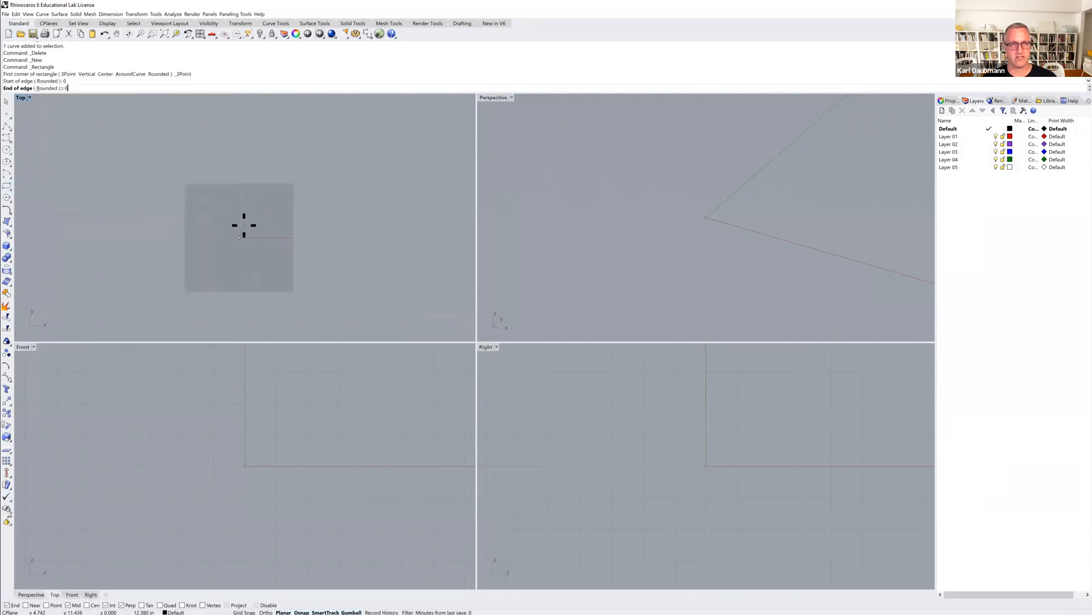
{"action": "type", "text": "48\""}
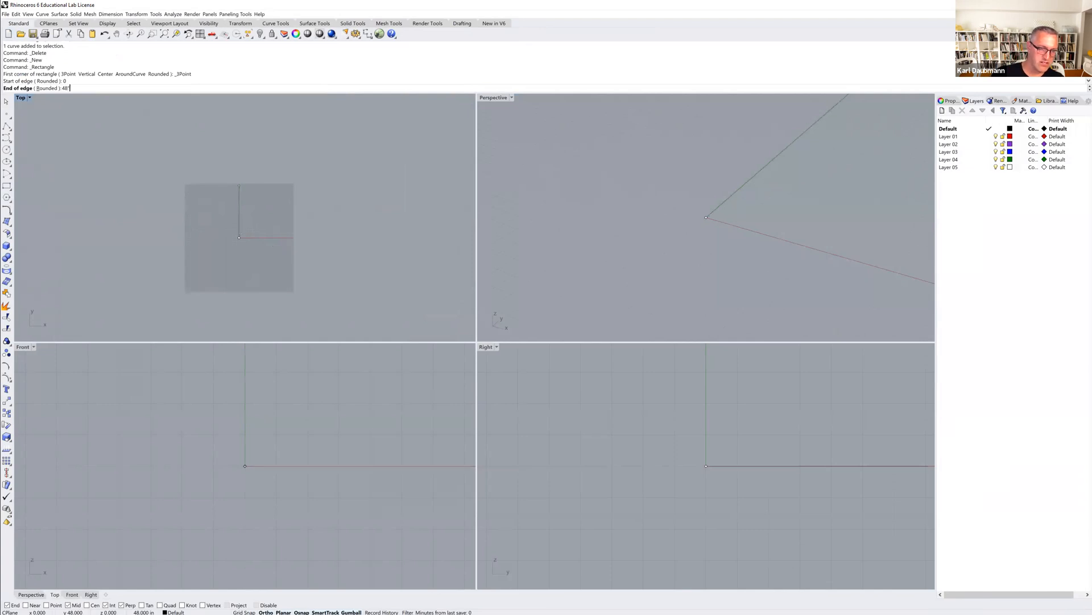
{"action": "key", "text": "Return"}
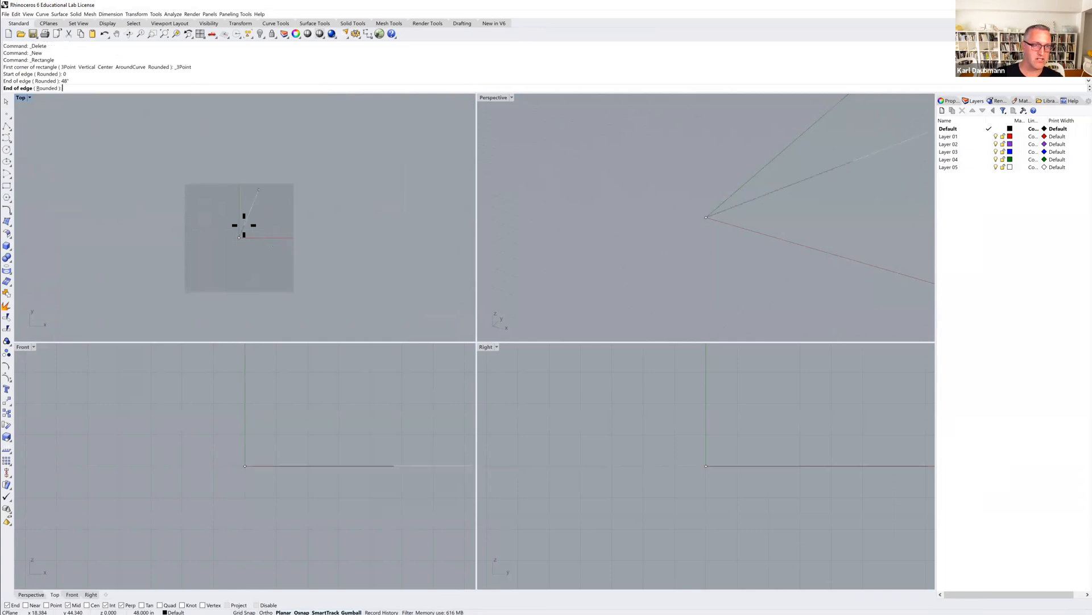
{"action": "left_click", "coordinate": [317, 233]}
{"action": "type", "text": "96\""}
{"action": "key", "text": "Return"}
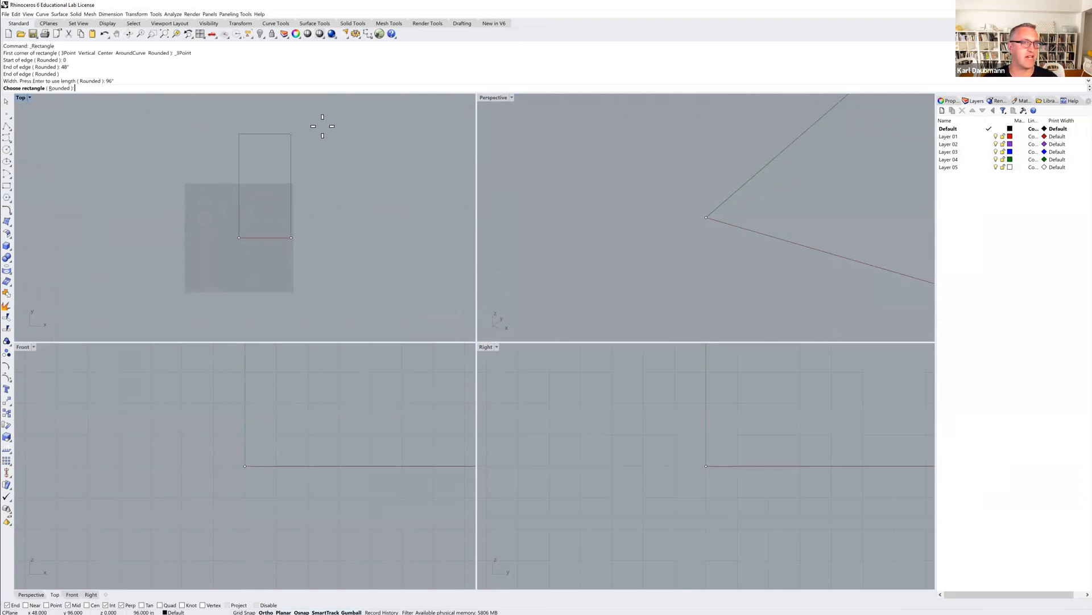
{"action": "left_click", "coordinate": [323, 121]}
{"action": "right_click_drag", "start_coordinate": [323, 173], "coordinate": [294, 200]}
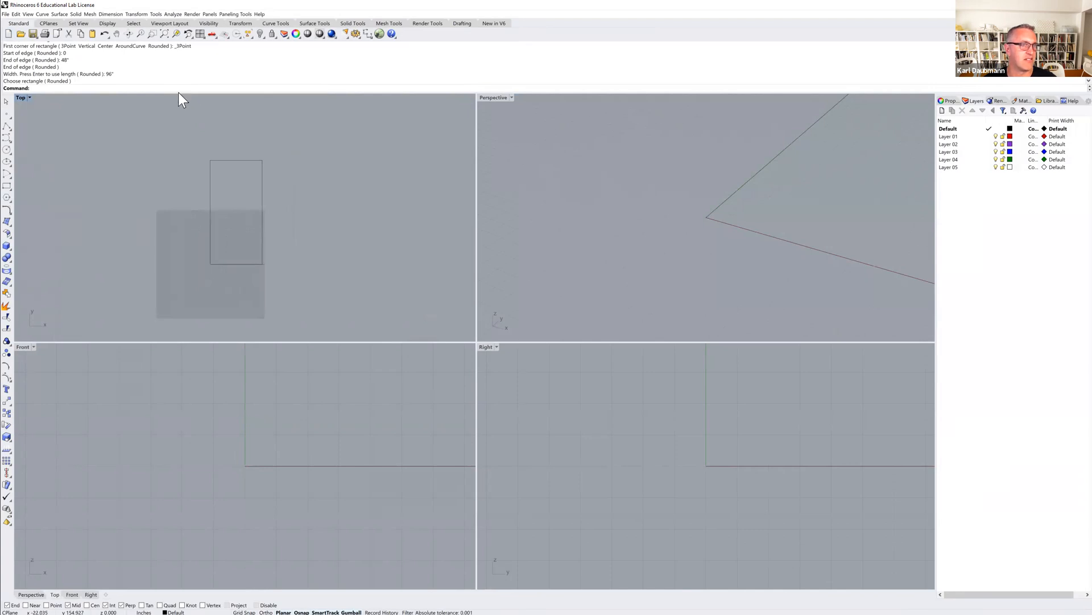
Start a new model without saving changes, using the Large Objects - Inches template.
{"action": "left_click", "coordinate": [8, 34]}
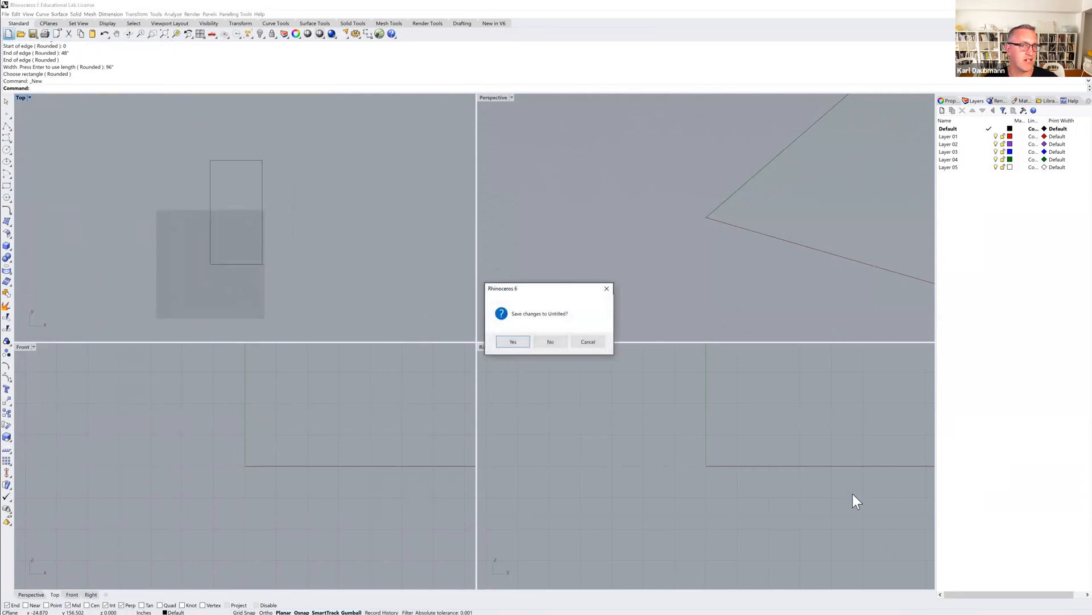
{"action": "left_click", "coordinate": [548, 342]}
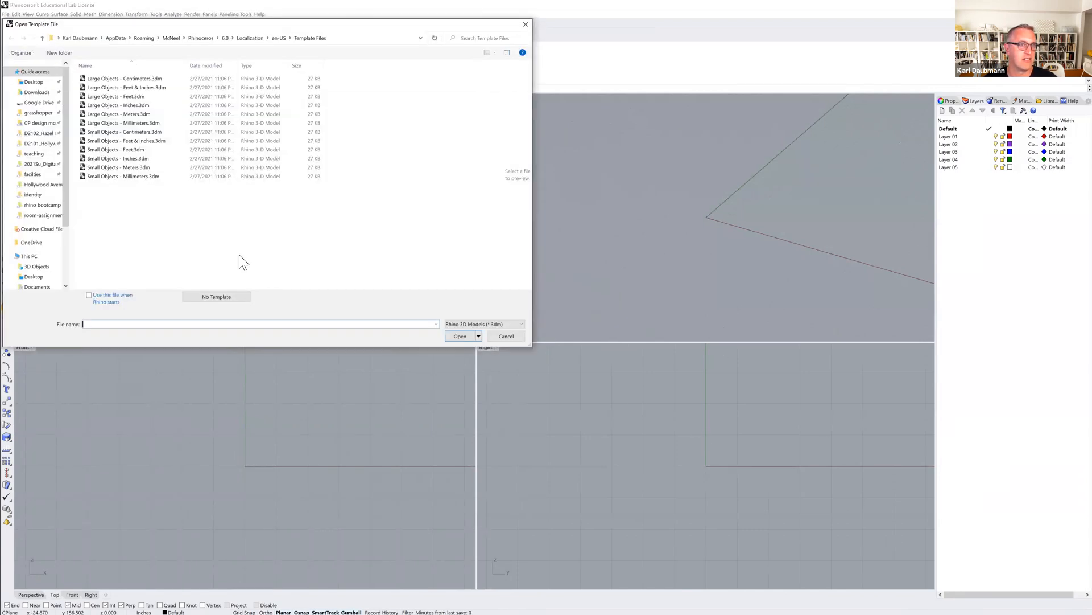
{"action": "double_click", "coordinate": [108, 106]}
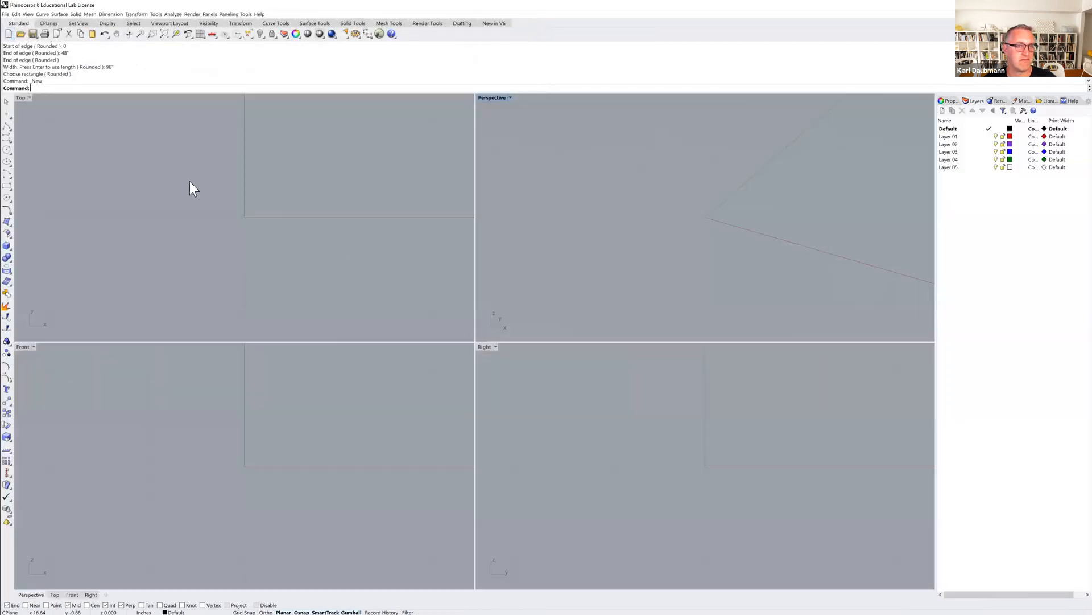
Zoom and pan each viewport to examine the extent of the grid.
{"action": "scroll", "coordinate": [359, 266], "scroll_direction": "down", "scroll_amount": 20}
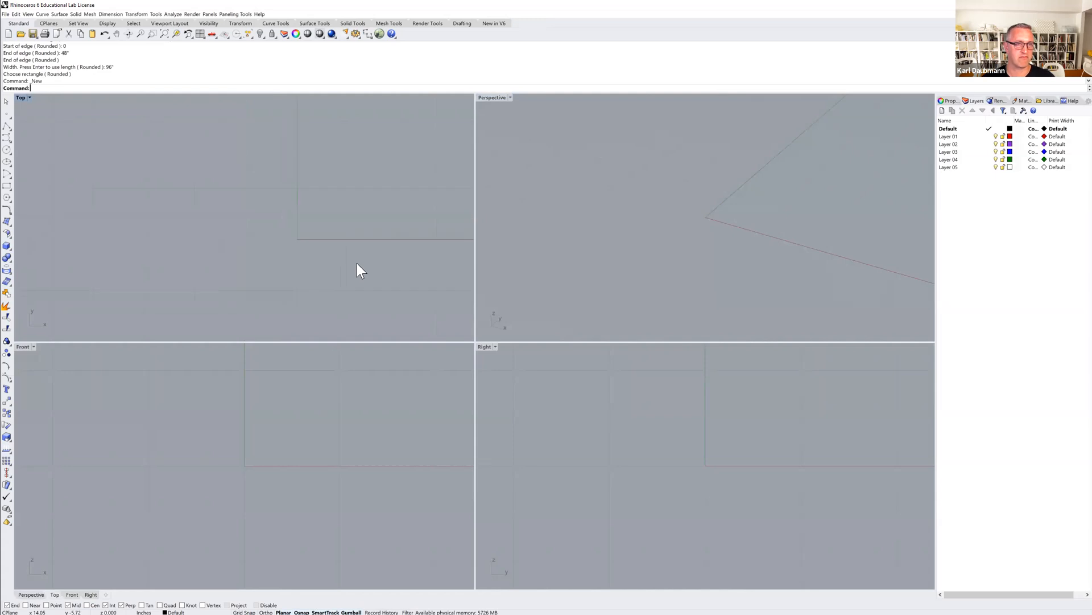
{"action": "right_click_drag", "start_coordinate": [359, 265], "coordinate": [240, 235]}
{"action": "scroll", "coordinate": [320, 401], "scroll_direction": "down", "scroll_amount": 20}
{"action": "right_click_drag", "start_coordinate": [319, 401], "coordinate": [244, 447]}
{"action": "scroll", "coordinate": [613, 442], "scroll_direction": "down", "scroll_amount": 20}
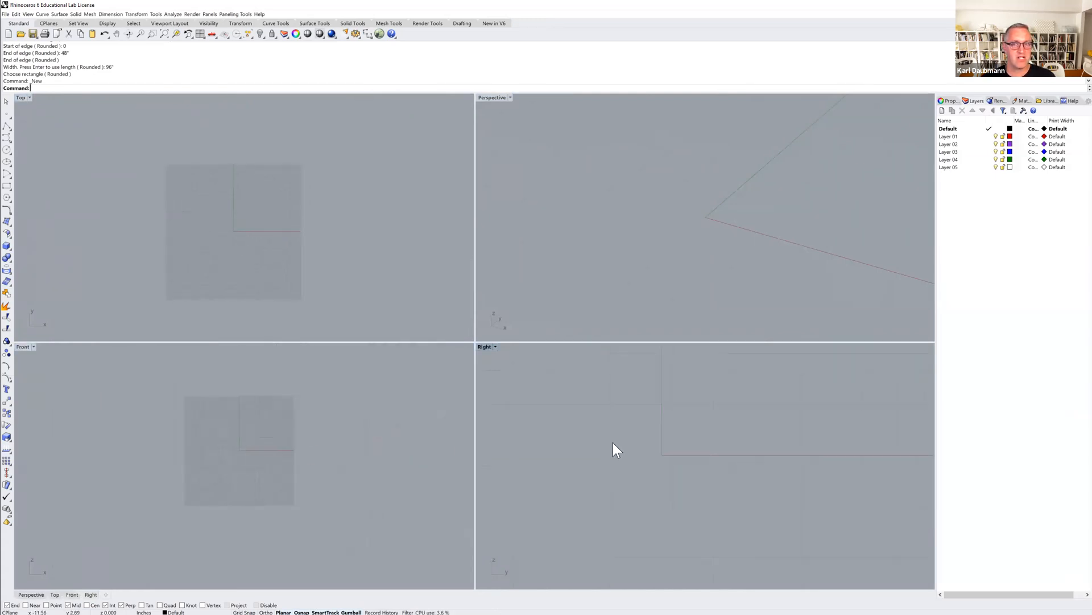
{"action": "right_click_drag", "start_coordinate": [613, 442], "coordinate": [708, 463]}
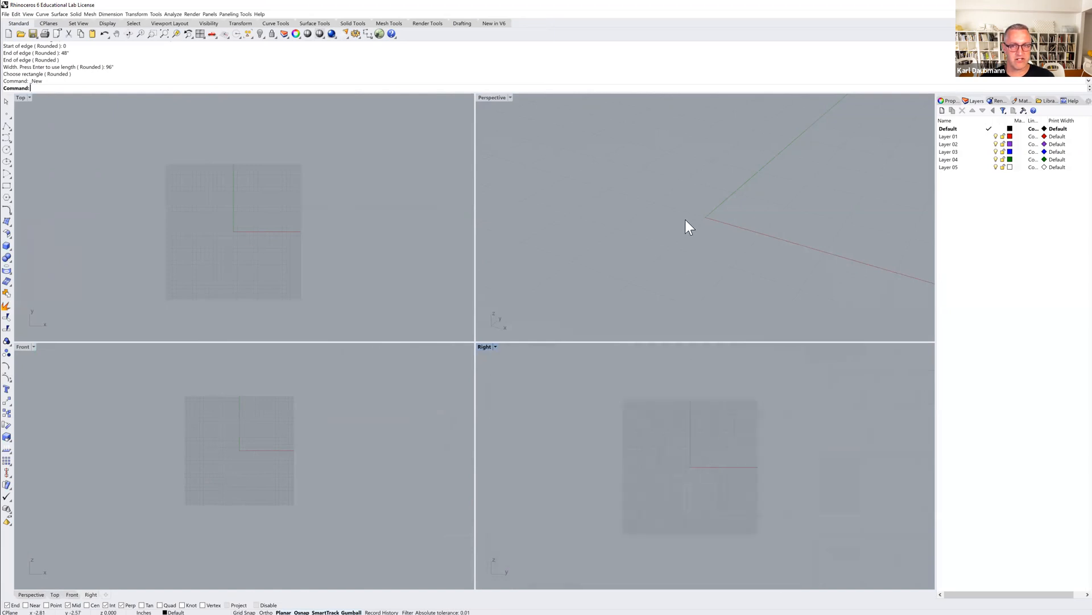
{"action": "scroll", "coordinate": [685, 220], "scroll_direction": "down", "scroll_amount": 10}
{"action": "right_click_drag", "start_coordinate": [686, 220], "coordinate": [708, 221], "text": "shift"}
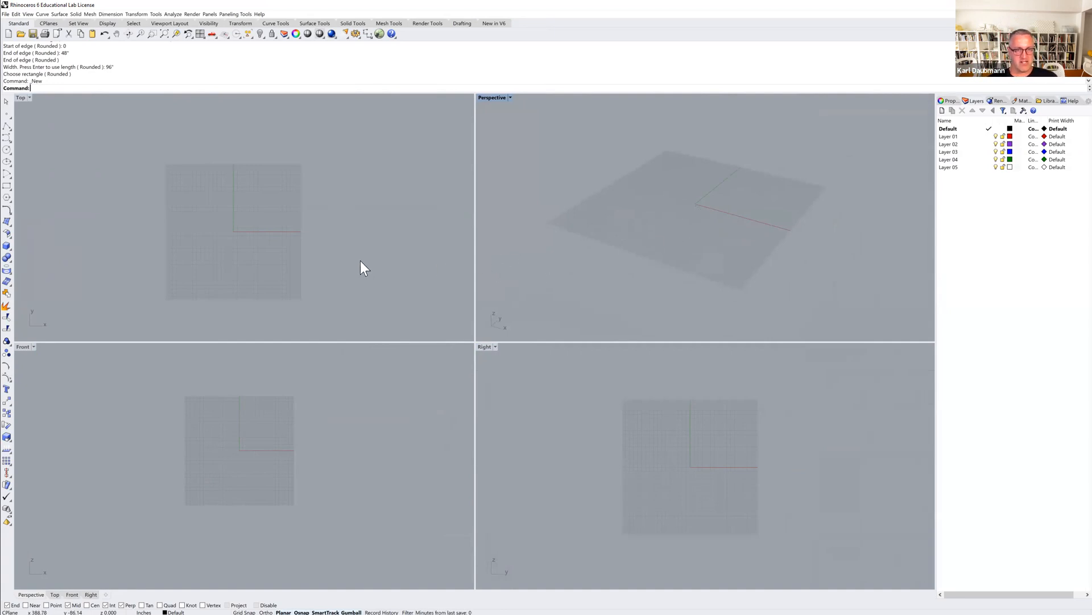
Draw a circle near the upper left of the grid in the Top view.
{"action": "left_click", "coordinate": [7, 149]}
{"action": "left_click", "coordinate": [193, 197]}
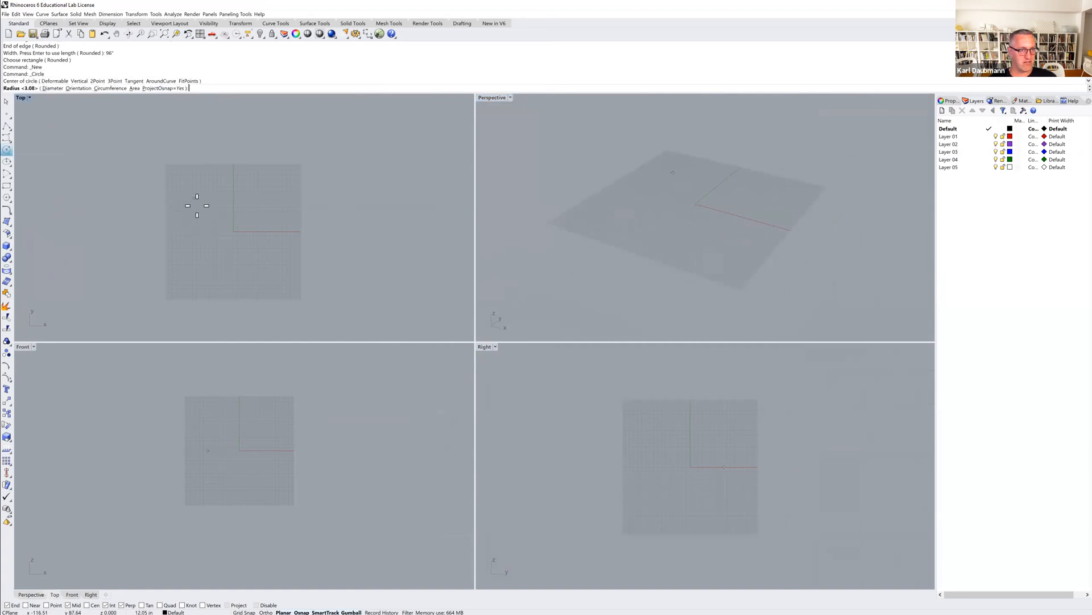
{"action": "left_click", "coordinate": [206, 219]}
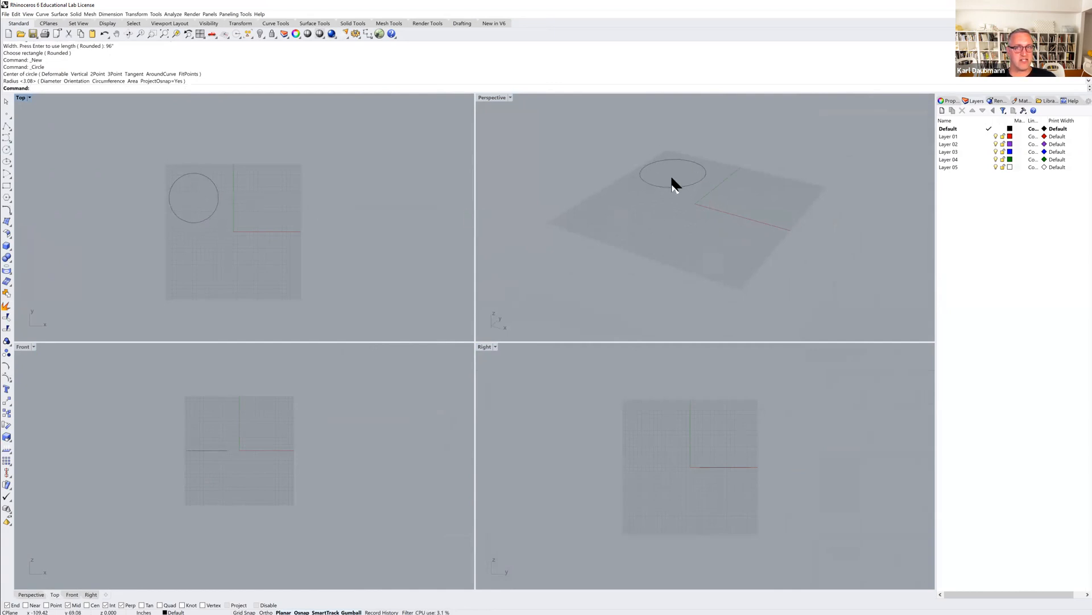
Browse the toolbar tabs to review the available tool groups.
{"action": "right_click_drag", "start_coordinate": [662, 204], "coordinate": [702, 173]}
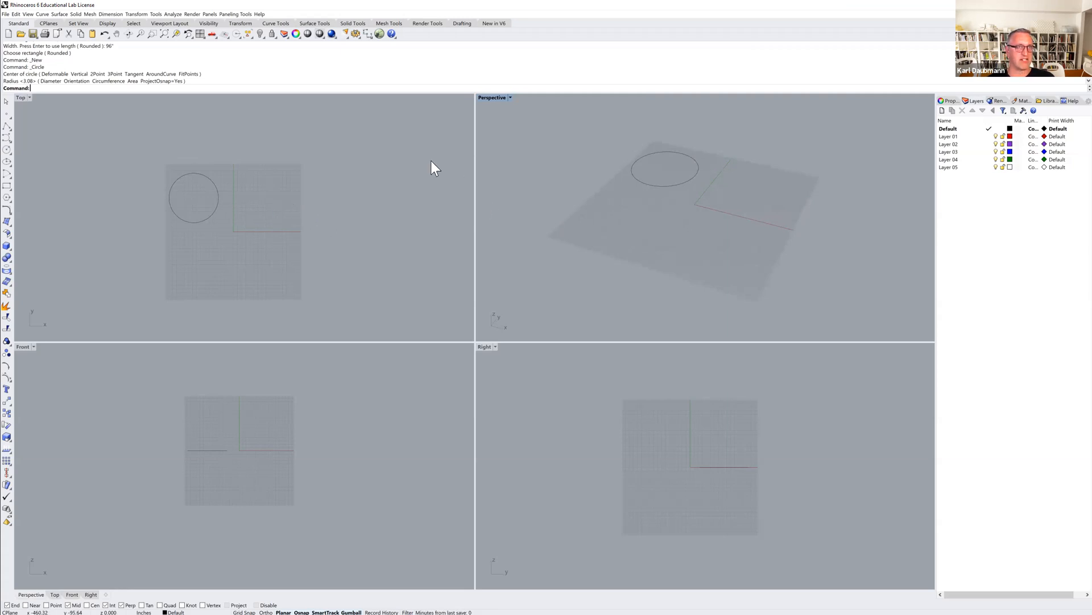
{"action": "left_click", "coordinate": [47, 23]}
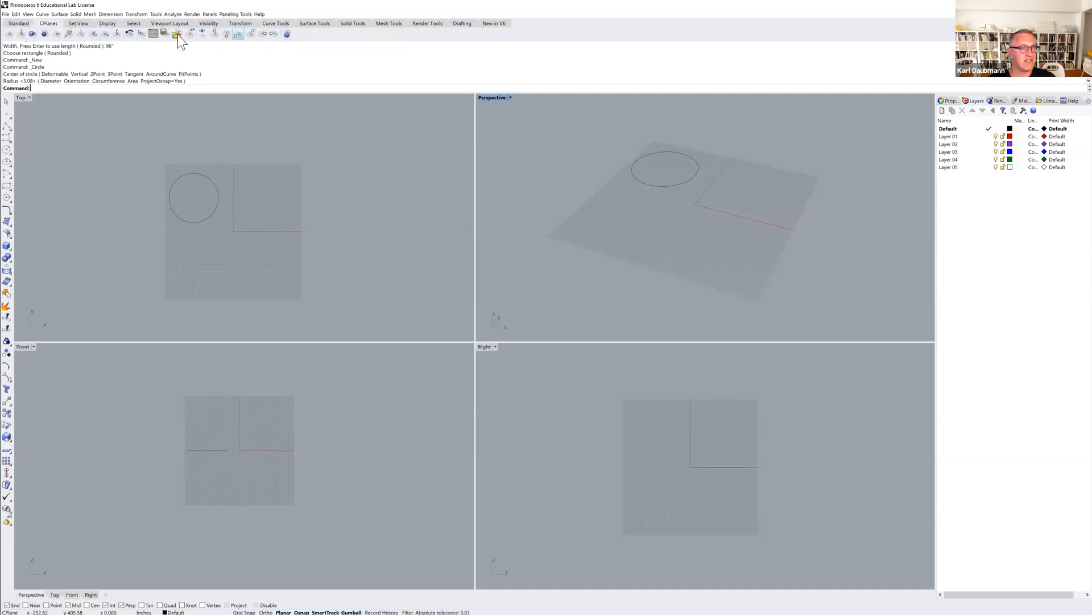
{"action": "left_click", "coordinate": [81, 25]}
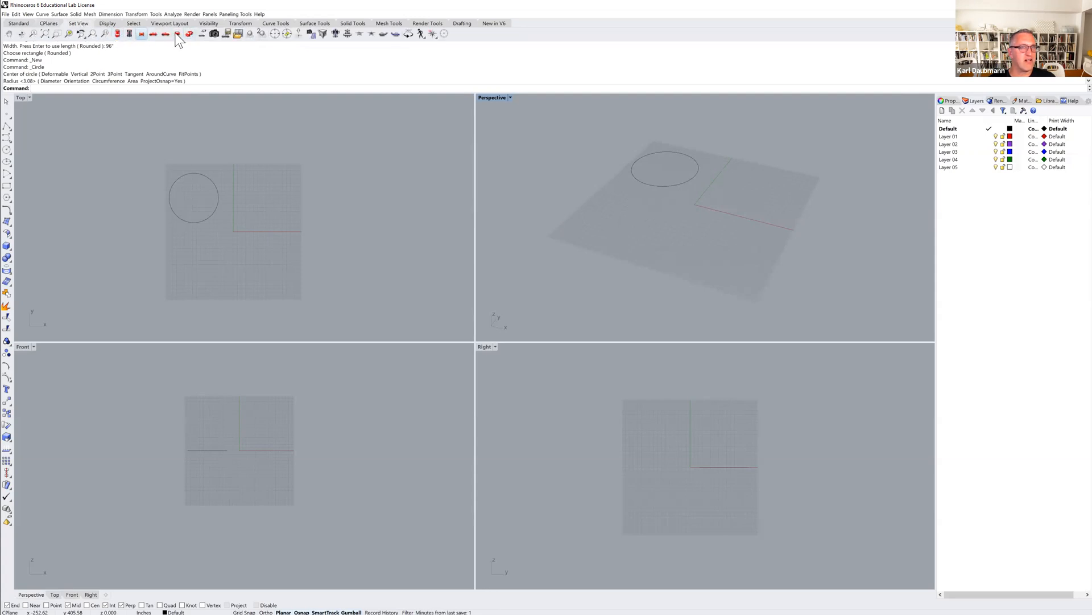
{"action": "left_click", "coordinate": [108, 25]}
{"action": "left_click", "coordinate": [134, 24]}
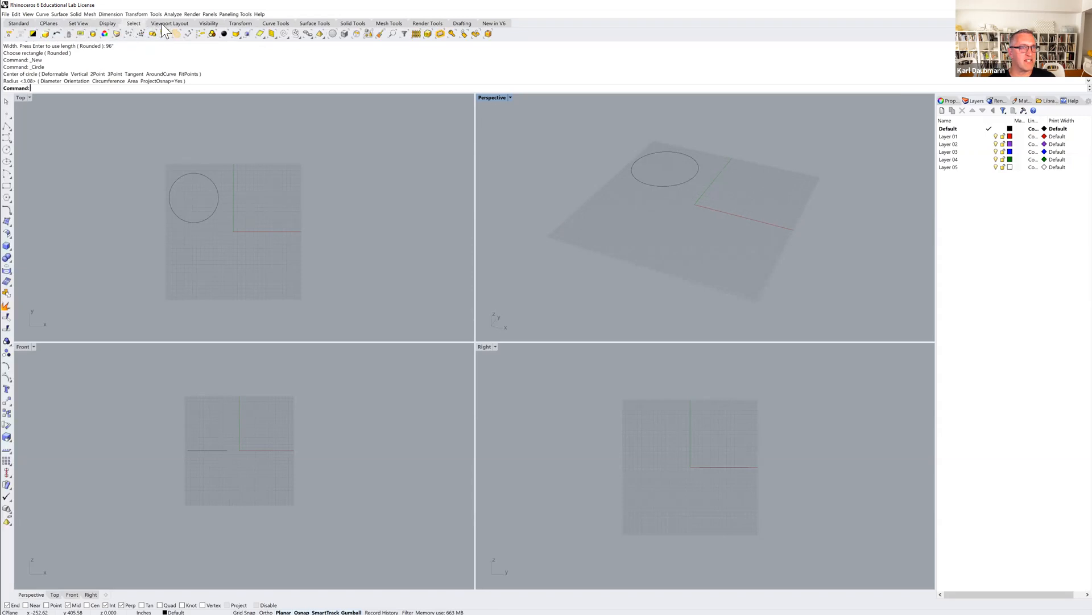
{"action": "left_click", "coordinate": [208, 24]}
{"action": "left_click", "coordinate": [238, 24]}
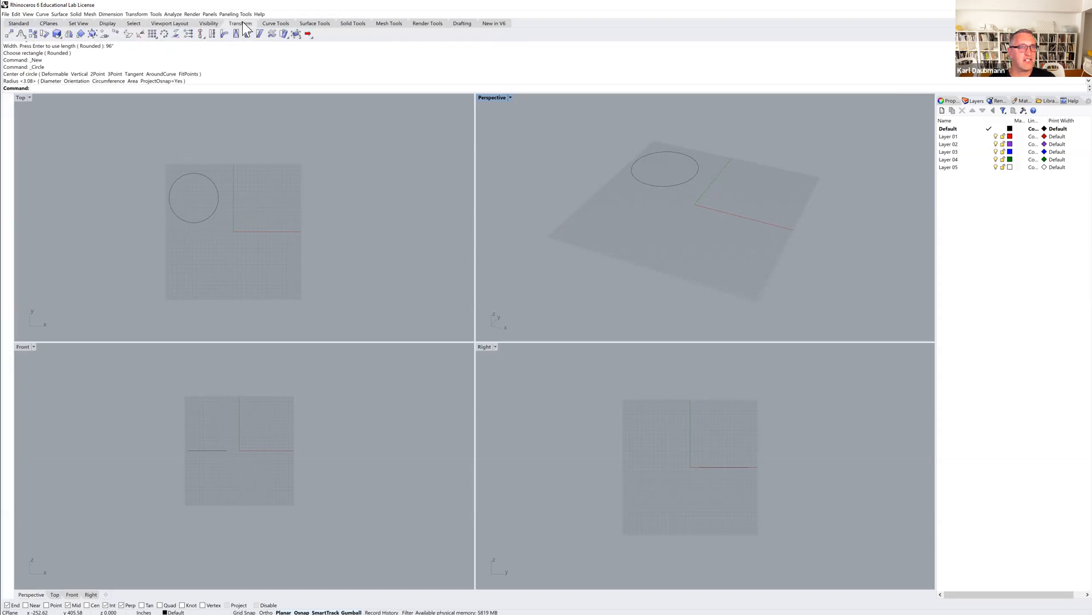
{"action": "left_click", "coordinate": [276, 23]}
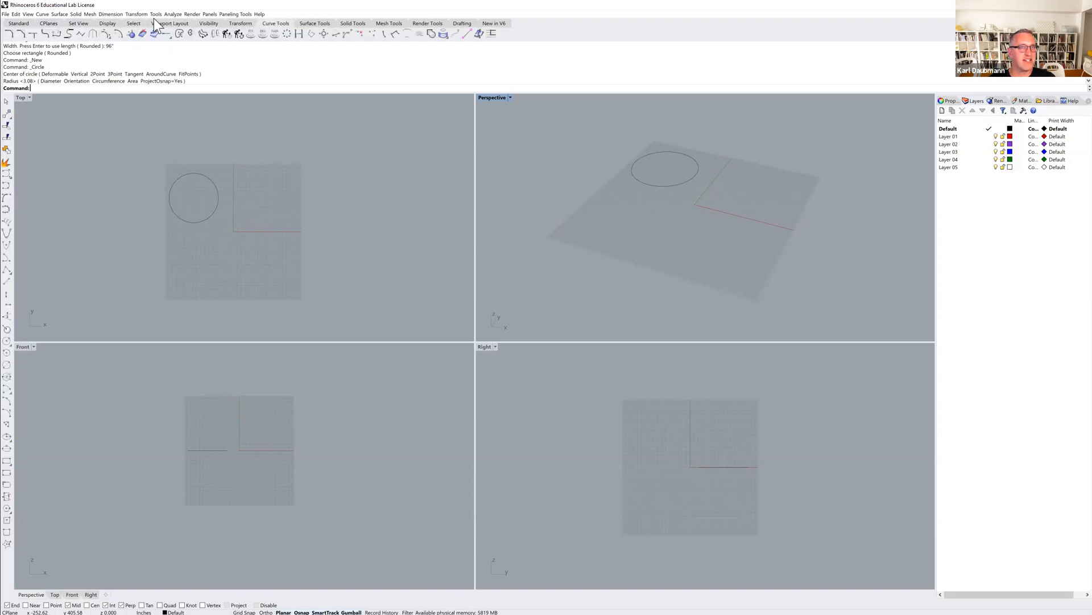
{"action": "left_click", "coordinate": [50, 23]}
{"action": "left_click", "coordinate": [455, 211]}
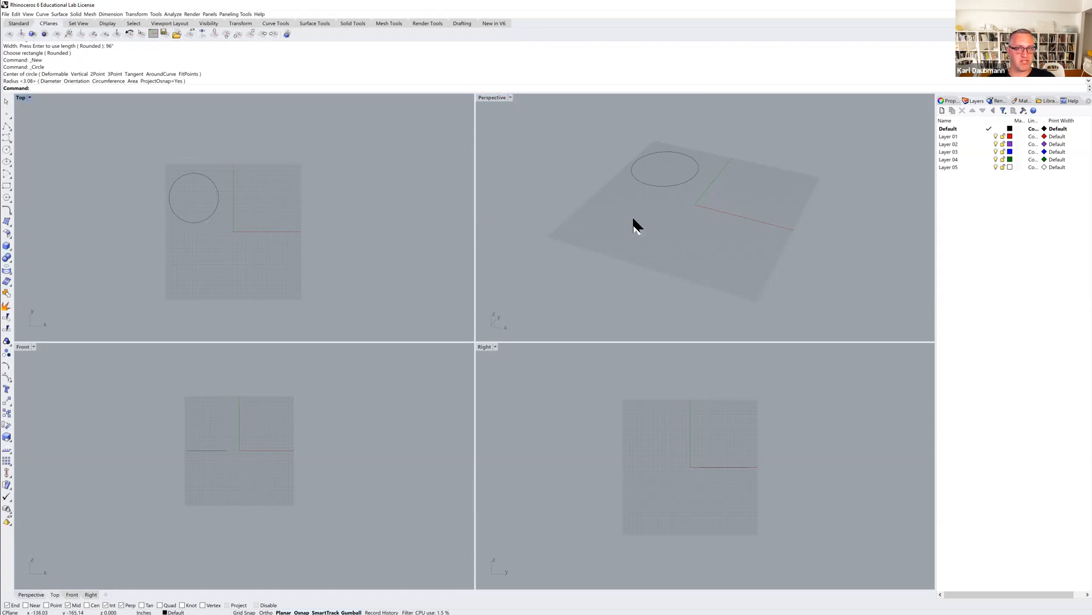
{"action": "right_click_drag", "start_coordinate": [658, 251], "coordinate": [645, 230]}
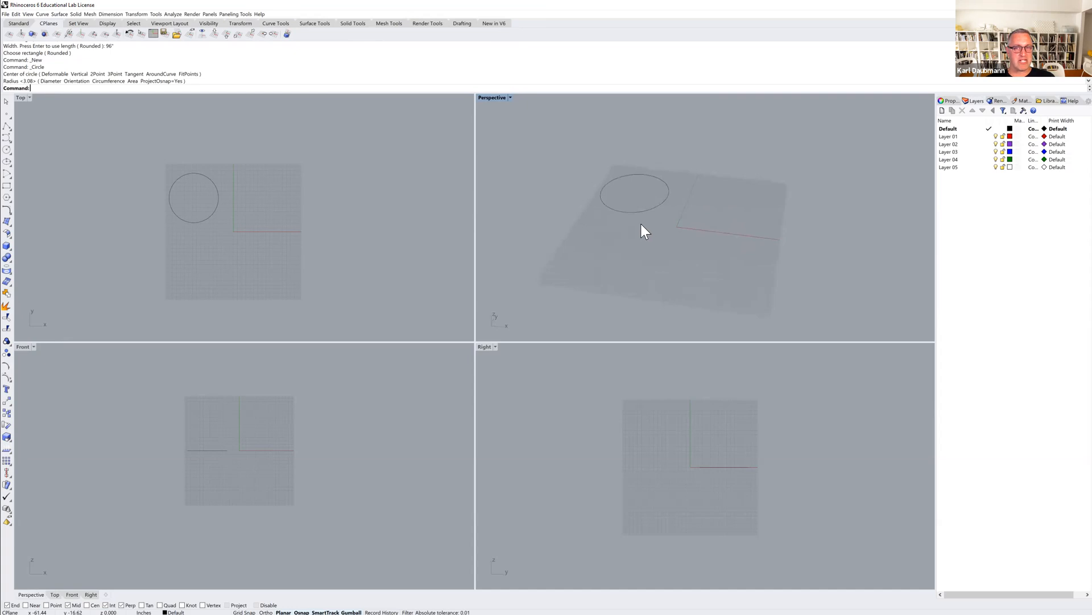
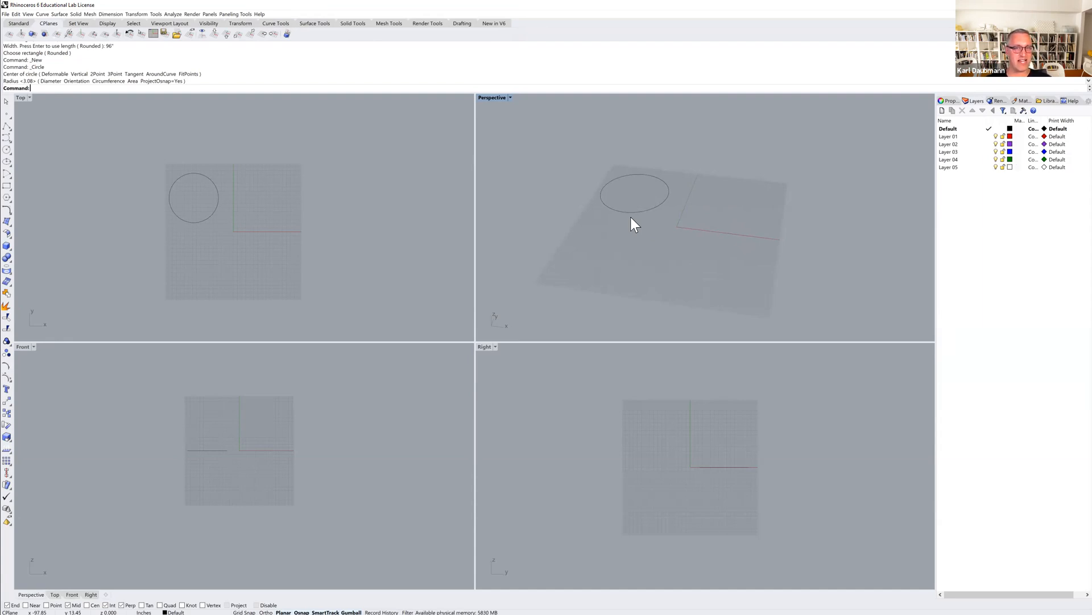
Sketch a freehand wavy curve in the Perspective view, running from the grid's centre past its edge.
{"action": "mouse_move", "coordinate": [654, 261]}
{"action": "right_mouse_down"}
{"action": "mouse_move", "coordinate": [650, 237]}
{"action": "mouse_move", "coordinate": [660, 261]}
{"action": "right_mouse_up"}
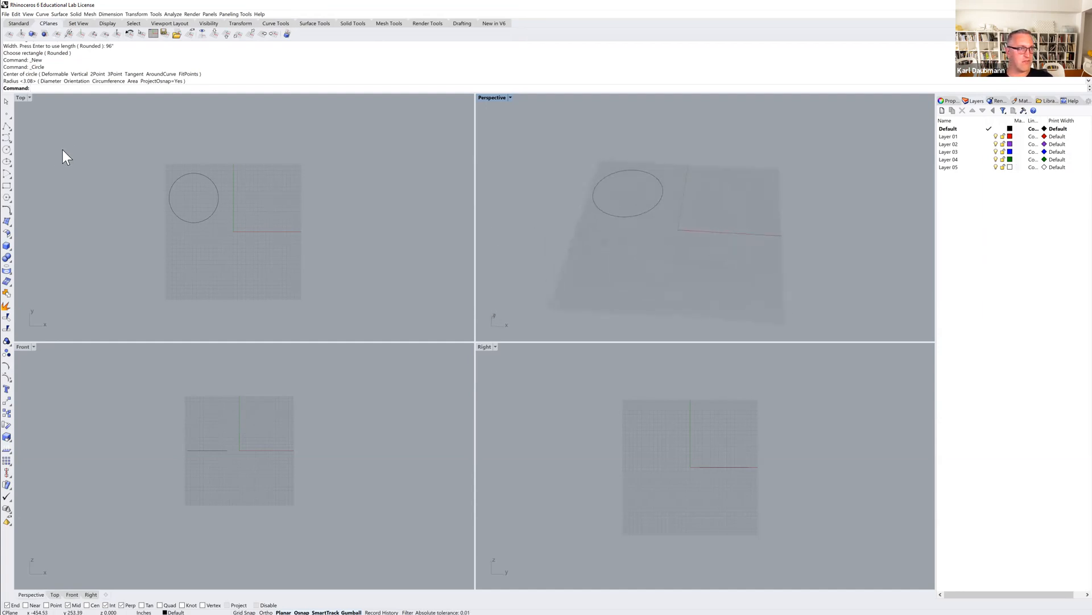
{"action": "left_click", "coordinate": [7, 127]}
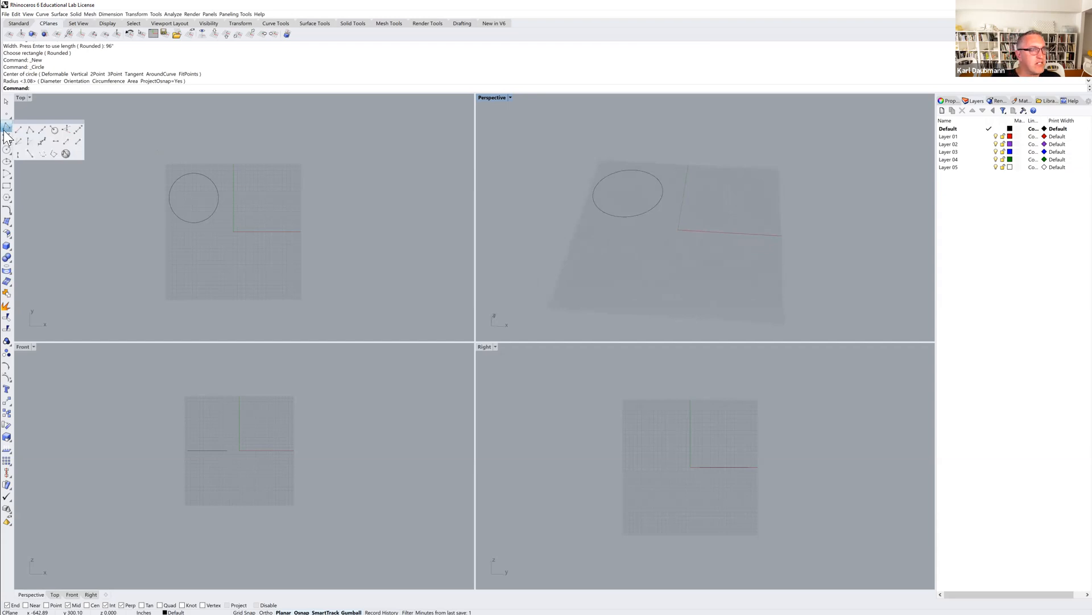
{"action": "left_click", "coordinate": [5, 138]}
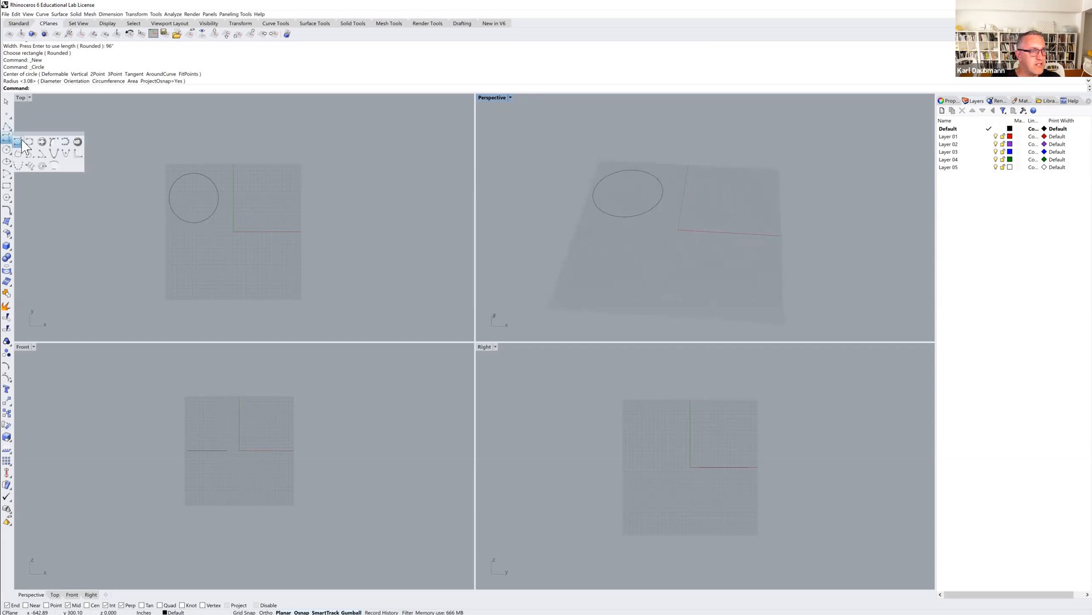
{"action": "left_click", "coordinate": [66, 141]}
{"action": "mouse_move", "coordinate": [699, 207]}
{"action": "left_mouse_down"}
{"action": "mouse_move", "coordinate": [712, 243]}
{"action": "mouse_move", "coordinate": [751, 207]}
{"action": "mouse_move", "coordinate": [803, 200]}
{"action": "mouse_move", "coordinate": [788, 255]}
{"action": "left_mouse_up"}
{"action": "mouse_move", "coordinate": [855, 231]}
{"action": "left_mouse_down"}
{"action": "mouse_move", "coordinate": [853, 267]}
{"action": "mouse_move", "coordinate": [876, 217]}
{"action": "mouse_move", "coordinate": [900, 218]}
{"action": "left_mouse_up"}
{"action": "mouse_move", "coordinate": [856, 253]}
{"action": "right_mouse_down"}
{"action": "mouse_move", "coordinate": [827, 229]}
{"action": "mouse_move", "coordinate": [846, 246]}
{"action": "mouse_move", "coordinate": [823, 204]}
{"action": "mouse_move", "coordinate": [728, 192]}
{"action": "right_mouse_up"}
{"action": "key", "text": "Return"}
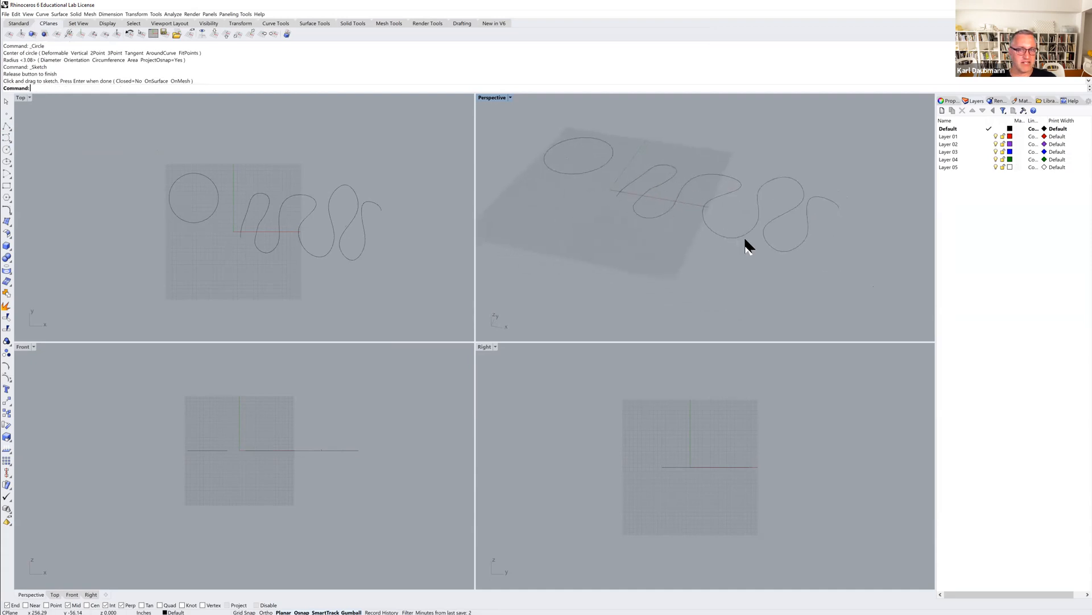
Draw a wavy control point curve through seven points across the lower part of the grid in the Top view.
{"action": "mouse_move", "coordinate": [718, 233]}
{"action": "right_mouse_down"}
{"action": "mouse_move", "coordinate": [715, 212]}
{"action": "mouse_move", "coordinate": [729, 239]}
{"action": "mouse_move", "coordinate": [700, 207]}
{"action": "mouse_move", "coordinate": [703, 242]}
{"action": "right_mouse_up"}
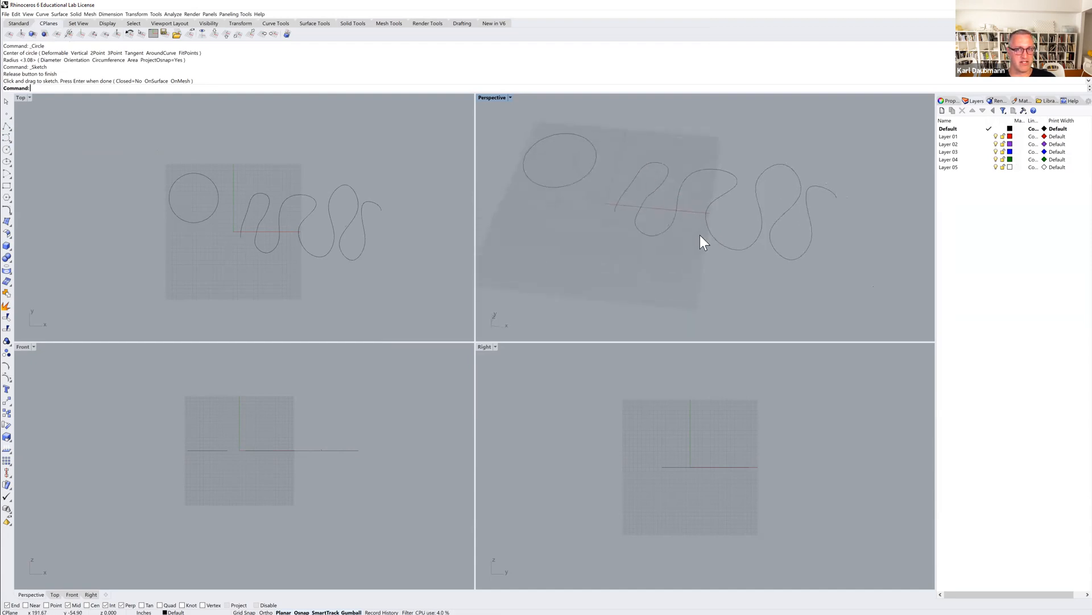
{"action": "left_click", "coordinate": [7, 139]}
{"action": "left_click", "coordinate": [102, 275]}
{"action": "left_click", "coordinate": [127, 231]}
{"action": "left_click", "coordinate": [137, 318]}
{"action": "left_click", "coordinate": [137, 277]}
{"action": "left_click", "coordinate": [185, 259]}
{"action": "left_click", "coordinate": [236, 308]}
{"action": "left_click", "coordinate": [276, 293]}
{"action": "key", "text": "Return"}
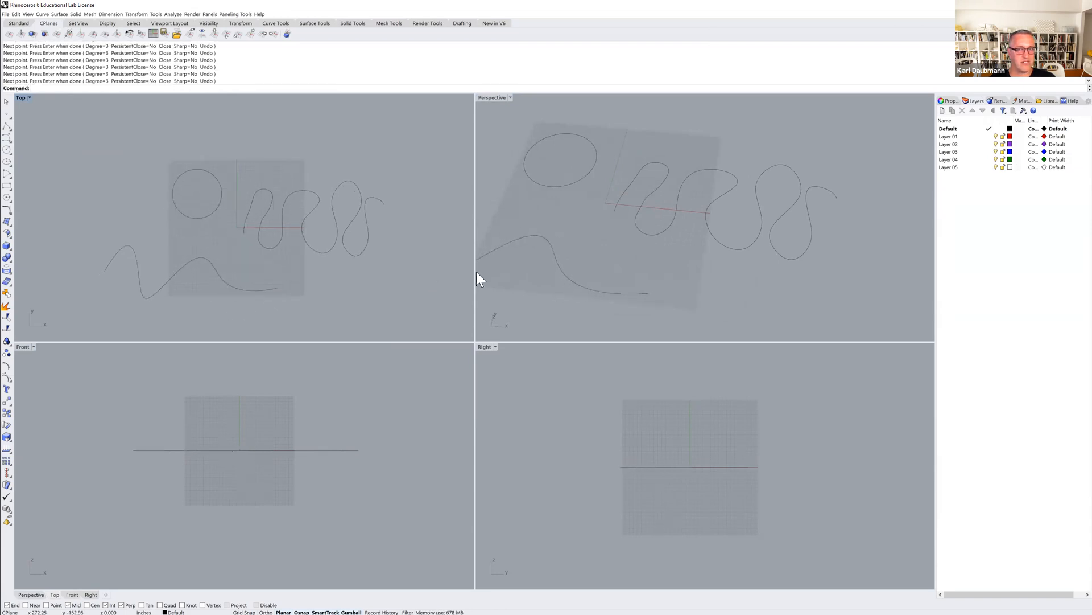
Draw a wavy control point curve through ten points above the grid in the Front view.
{"action": "right_click_drag", "start_coordinate": [651, 276], "coordinate": [626, 254]}
{"action": "mouse_move", "coordinate": [700, 256]}
{"action": "right_mouse_down"}
{"action": "mouse_move", "coordinate": [666, 249]}
{"action": "mouse_move", "coordinate": [714, 268]}
{"action": "right_mouse_up"}
{"action": "scroll", "coordinate": [217, 426], "scroll_direction": "down", "scroll_amount": 3}
{"action": "right_click_drag", "start_coordinate": [220, 429], "coordinate": [193, 458]}
{"action": "key", "text": "Return"}
{"action": "left_click", "coordinate": [136, 451]}
{"action": "left_click", "coordinate": [159, 384]}
{"action": "left_click", "coordinate": [189, 394]}
{"action": "left_click", "coordinate": [185, 446]}
{"action": "left_click", "coordinate": [210, 459]}
{"action": "left_click", "coordinate": [241, 408]}
{"action": "left_click", "coordinate": [275, 377]}
{"action": "left_click", "coordinate": [281, 455]}
{"action": "left_click", "coordinate": [316, 460]}
{"action": "left_click", "coordinate": [360, 410]}
{"action": "key", "text": "Return"}
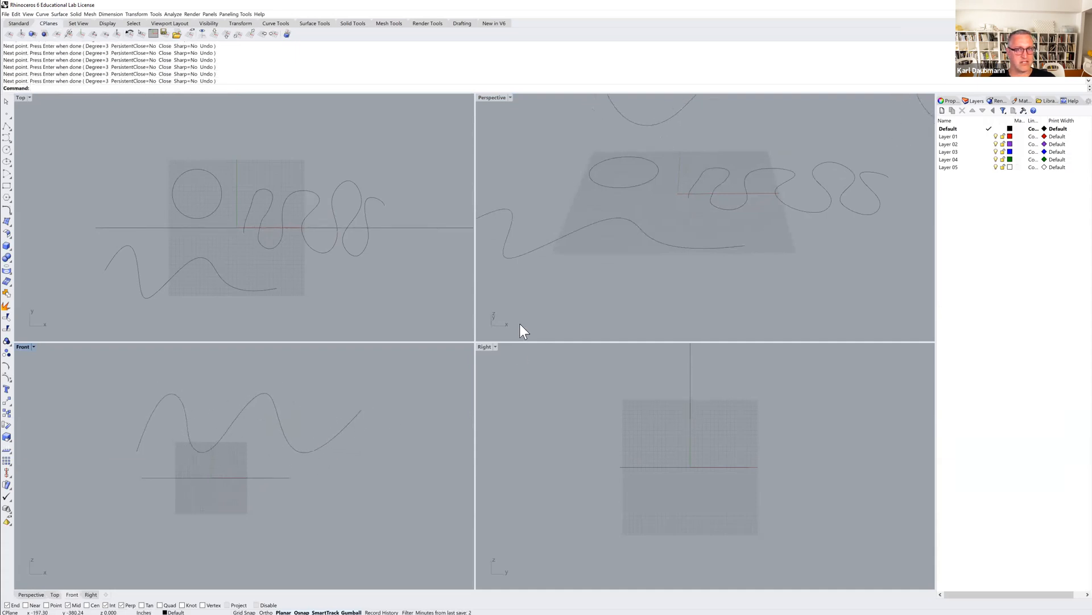
Select all four curves in the Top view and delete them.
{"action": "scroll", "coordinate": [733, 251], "scroll_direction": "down", "scroll_amount": 5}
{"action": "mouse_move", "coordinate": [759, 251]}
{"action": "right_mouse_down"}
{"action": "mouse_move", "coordinate": [705, 232]}
{"action": "mouse_move", "coordinate": [751, 237]}
{"action": "mouse_move", "coordinate": [754, 278]}
{"action": "mouse_move", "coordinate": [746, 249]}
{"action": "right_mouse_up"}
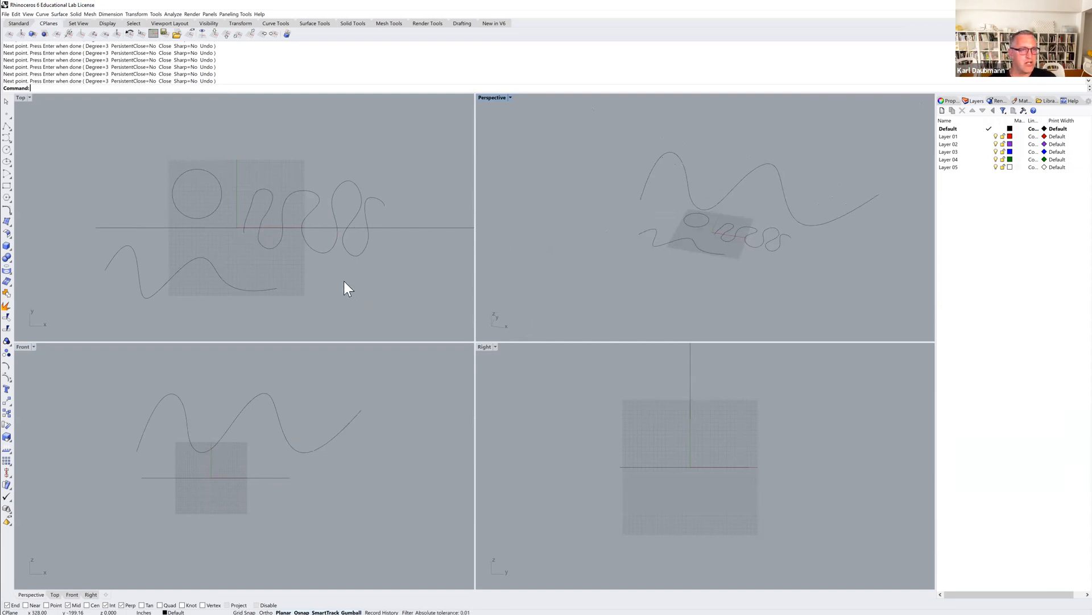
{"action": "right_click_drag", "start_coordinate": [623, 234], "coordinate": [667, 226]}
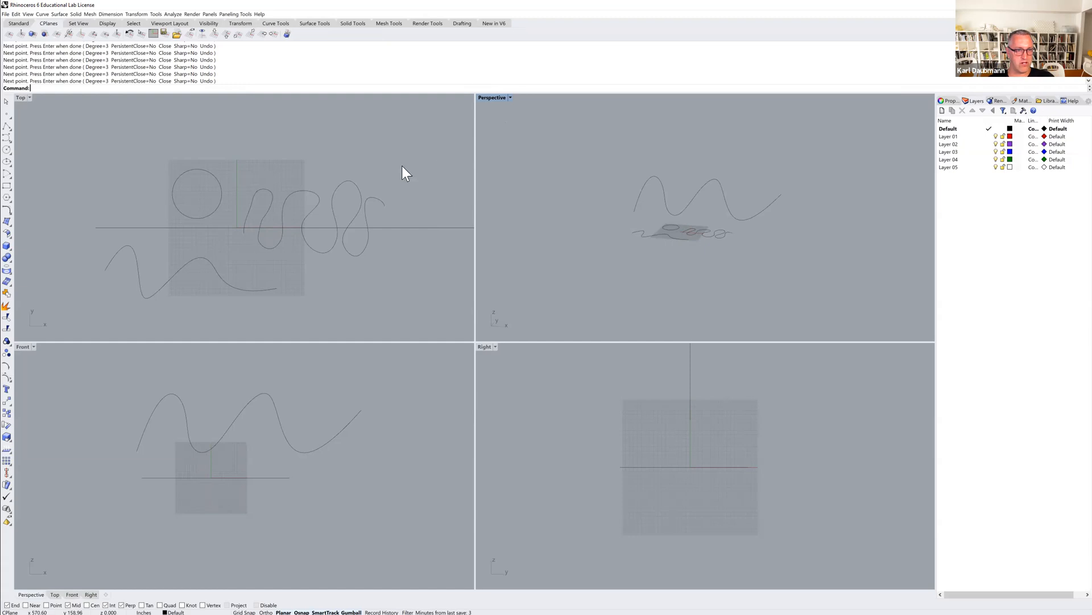
{"action": "left_click_drag", "start_coordinate": [415, 138], "coordinate": [108, 314]}
{"action": "key", "text": "Delete"}
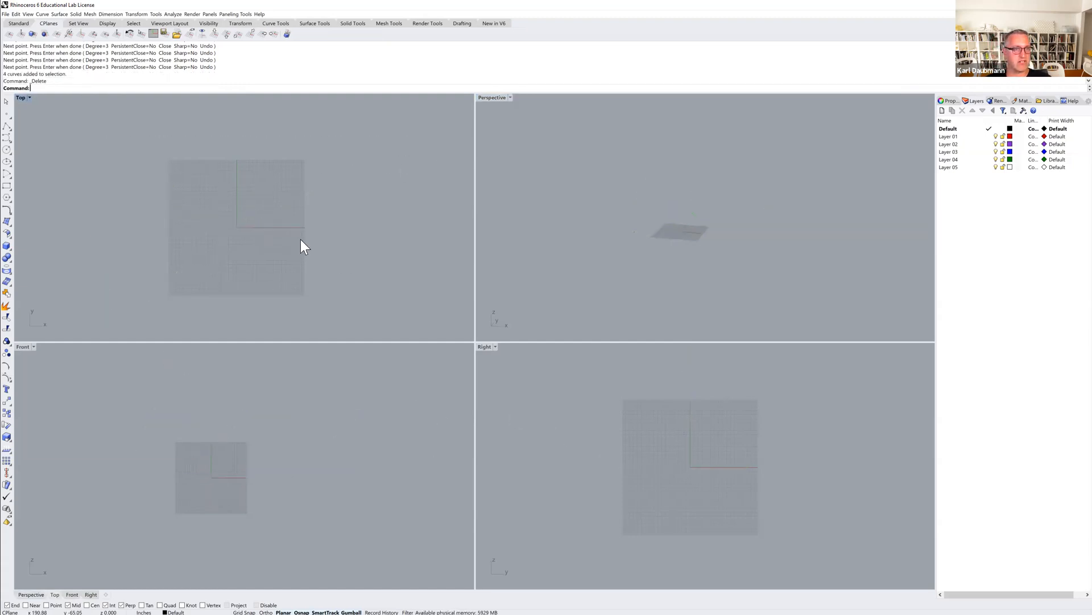
Draw a corner-to-corner rectangle overlapping the grid in the Top view.
{"action": "left_click", "coordinate": [7, 188]}
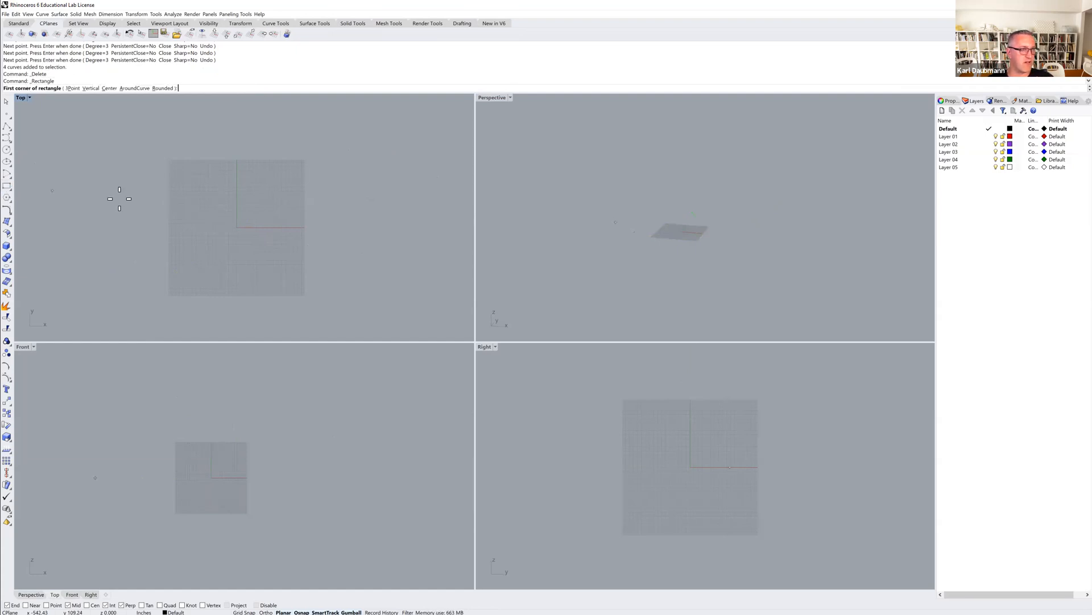
{"action": "left_click", "coordinate": [193, 251]}
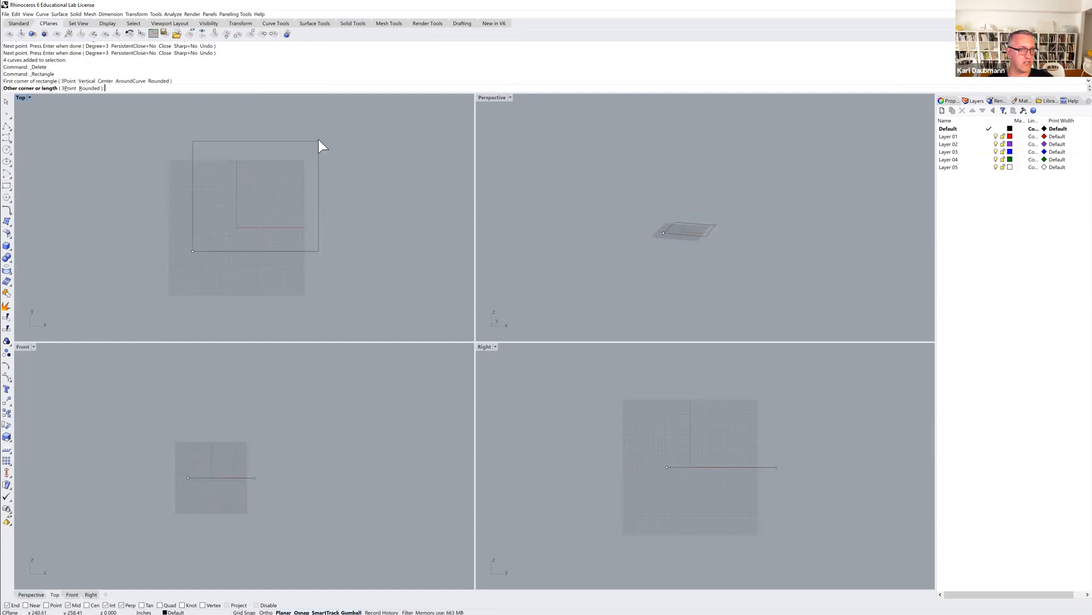
{"action": "left_click", "coordinate": [319, 140]}
{"action": "right_click_drag", "start_coordinate": [283, 174], "coordinate": [224, 183]}
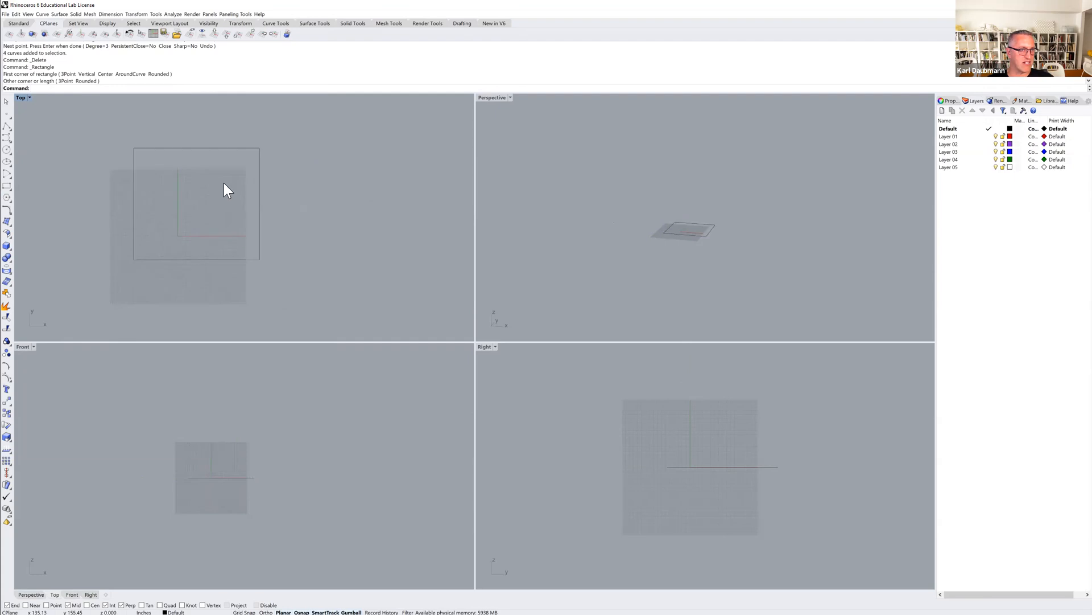
Draw a tall three-point rectangle beside the grid in the Top view, with its first edge horizontal.
{"action": "left_click", "coordinate": [6, 190]}
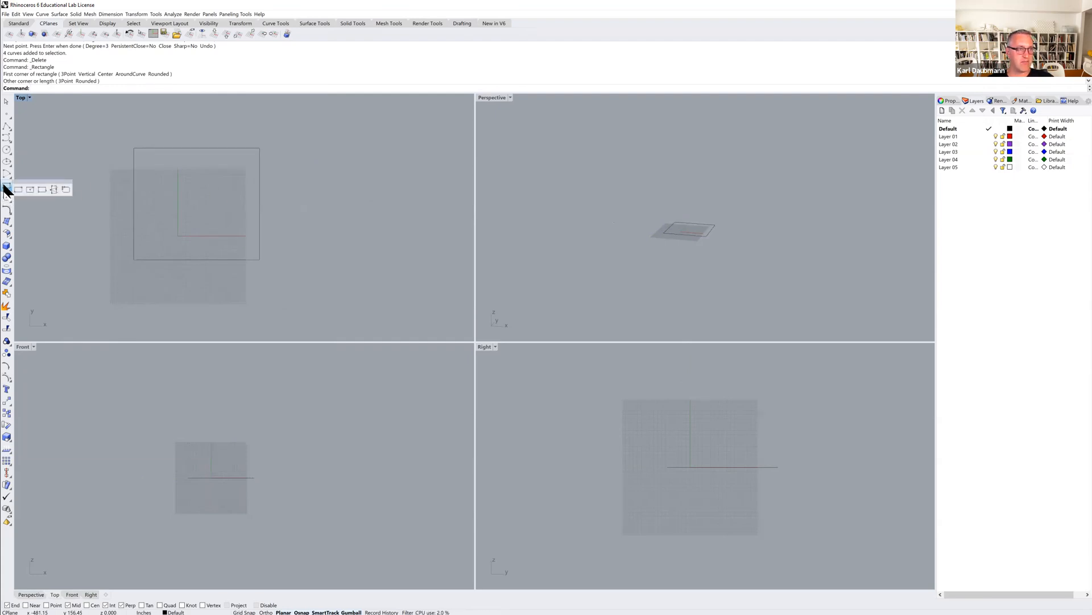
{"action": "left_click", "coordinate": [41, 190]}
{"action": "left_click", "coordinate": [307, 250]}
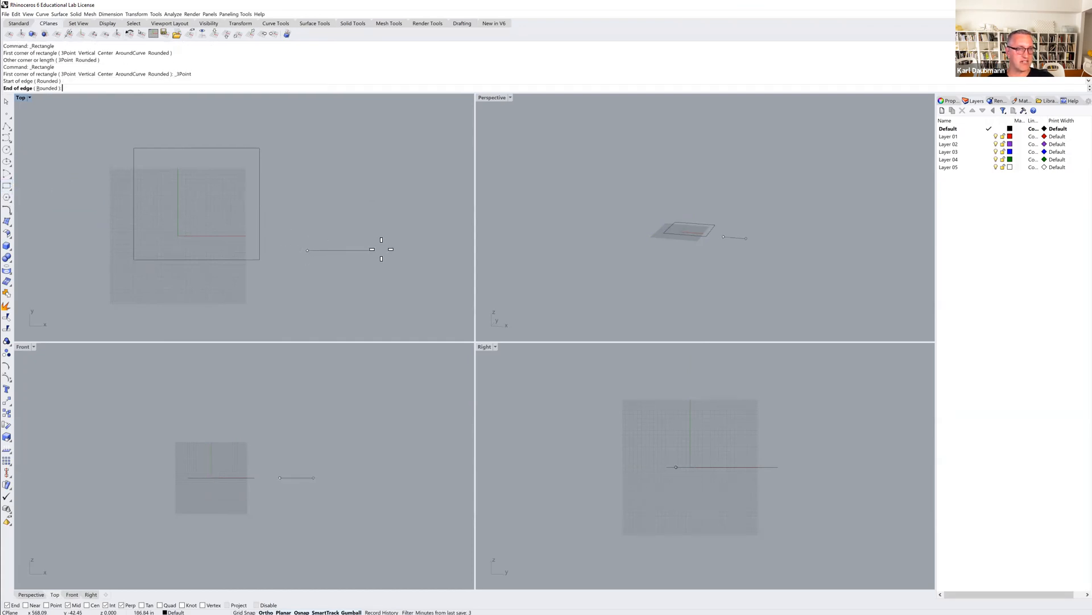
{"action": "left_click", "coordinate": [398, 250]}
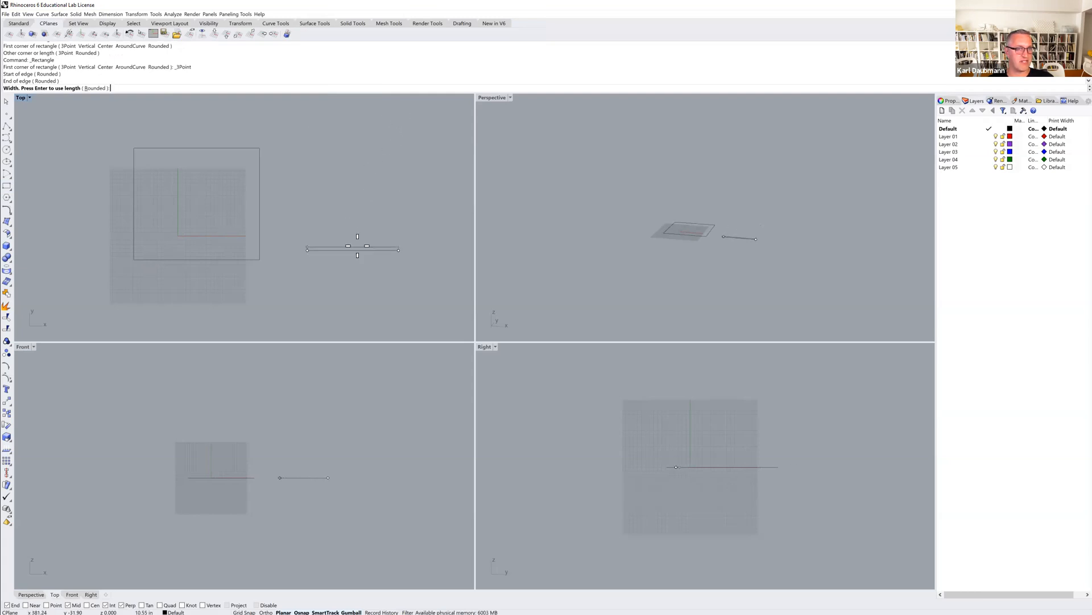
{"action": "left_click", "coordinate": [391, 114]}
Delete the rectangle that overlaps the grid, keeping the three-point rectangle beside it.
{"action": "left_click_drag", "start_coordinate": [269, 156], "coordinate": [214, 186]}
{"action": "key", "text": "Delete"}
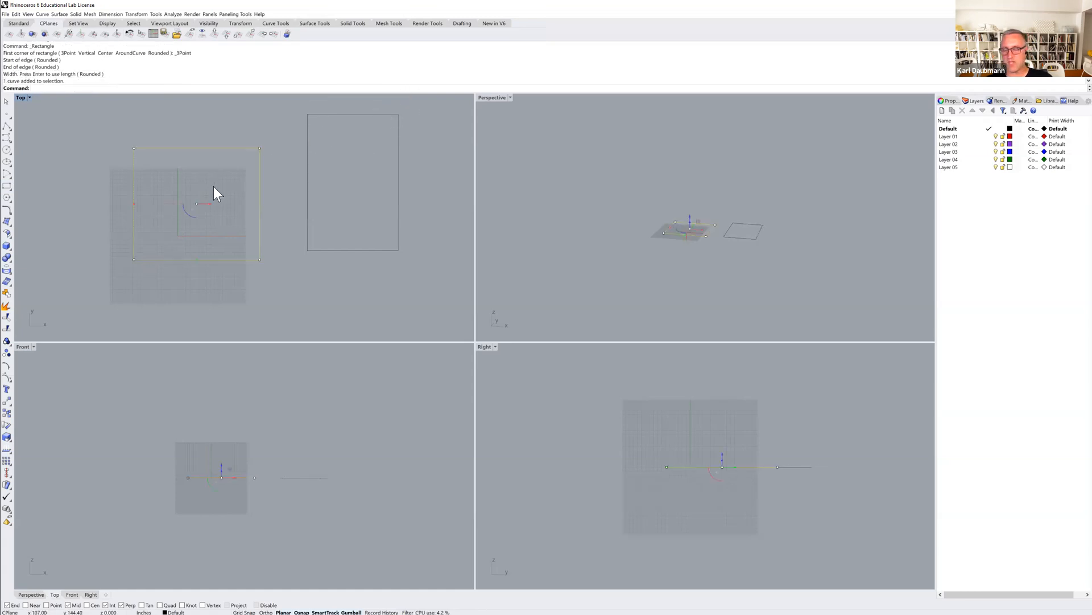
{"action": "right_click_drag", "start_coordinate": [313, 213], "coordinate": [253, 222]}
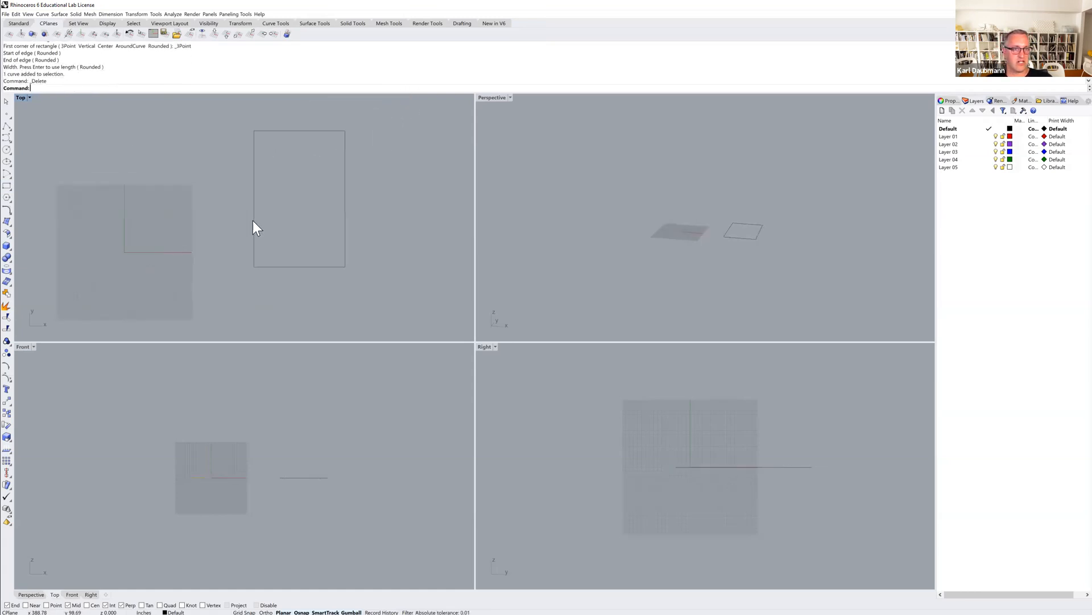
{"action": "scroll", "coordinate": [267, 238], "scroll_direction": "down", "scroll_amount": 2}
{"action": "right_click_drag", "start_coordinate": [296, 256], "coordinate": [268, 255]}
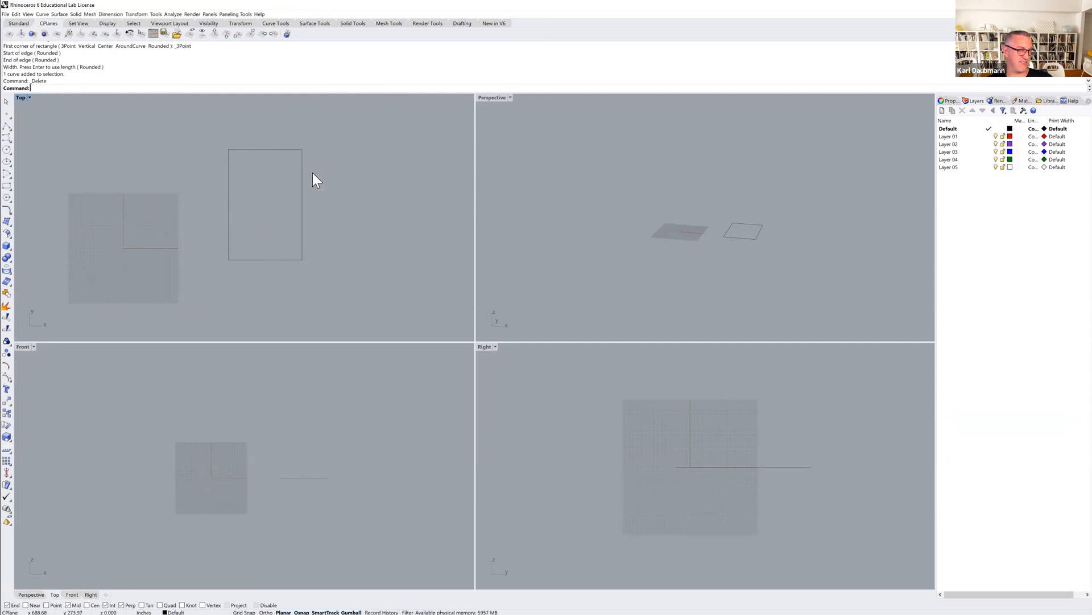
Extrude the rectangle straight upward into a solid box with BothSides set to No.
{"action": "left_click", "coordinate": [77, 14]}
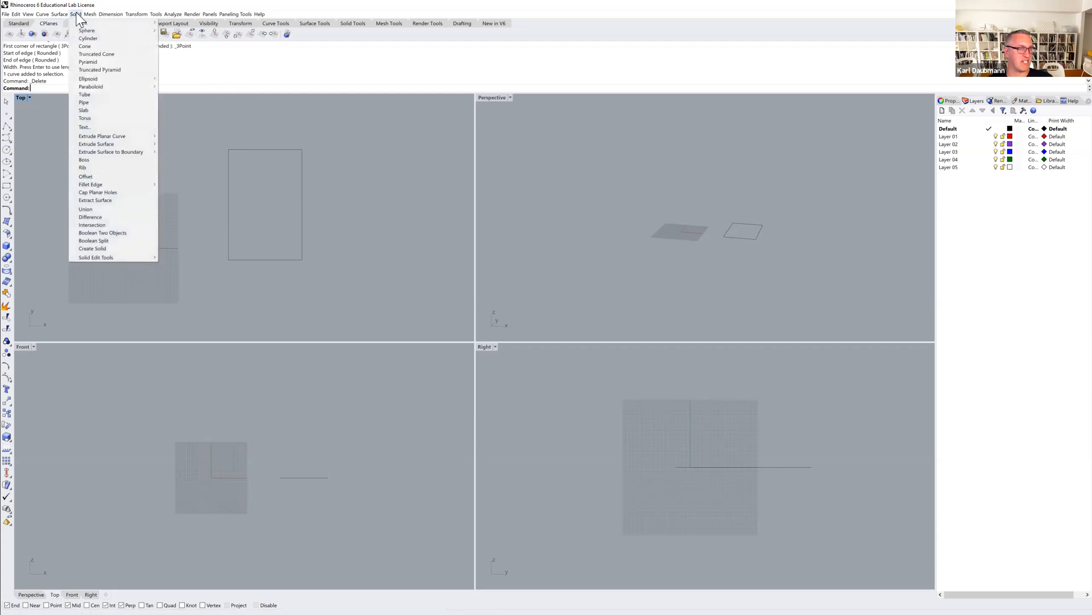
{"action": "mouse_move", "coordinate": [85, 137]}
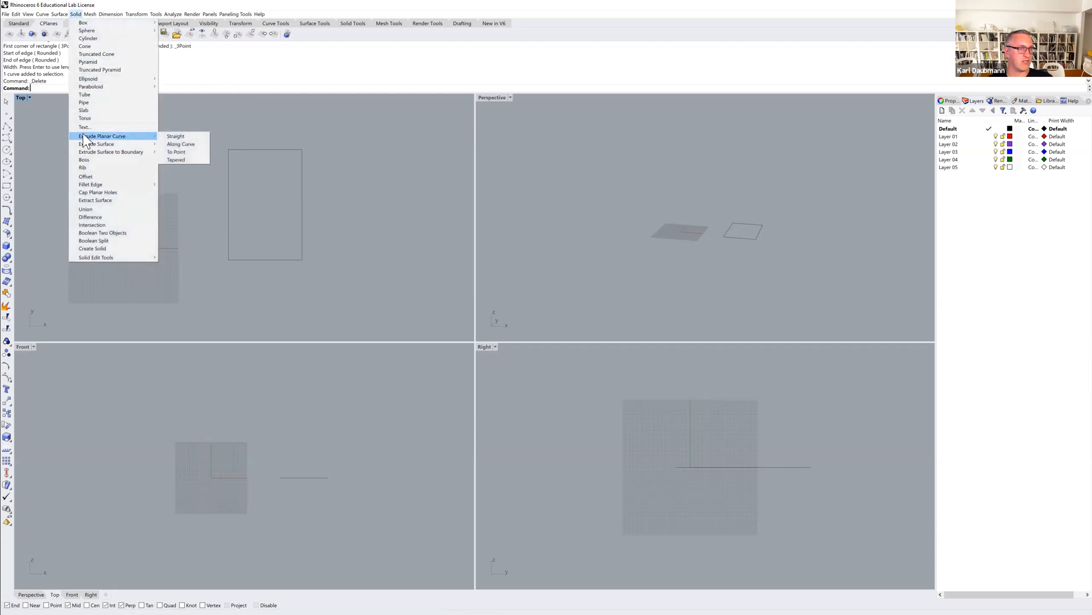
{"action": "left_click", "coordinate": [177, 136]}
{"action": "left_click", "coordinate": [241, 150]}
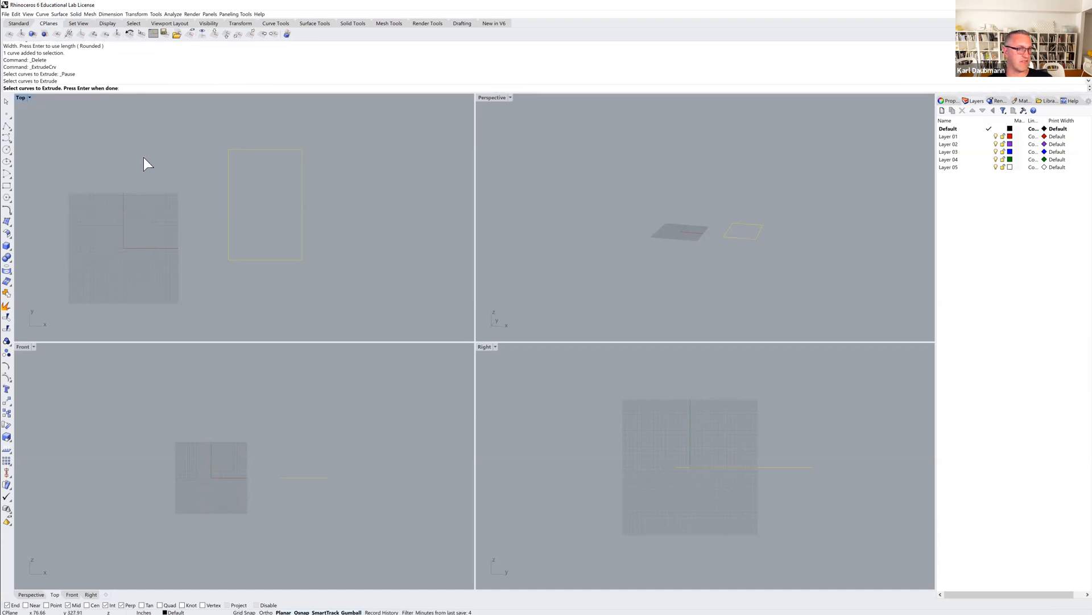
{"action": "key", "text": "Return"}
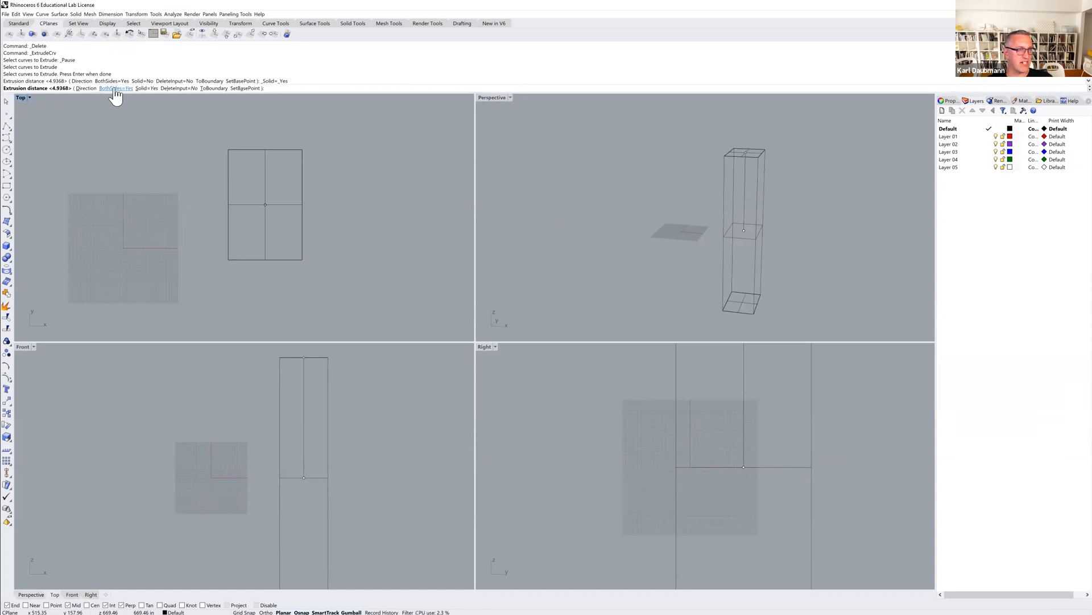
{"action": "left_click", "coordinate": [116, 89]}
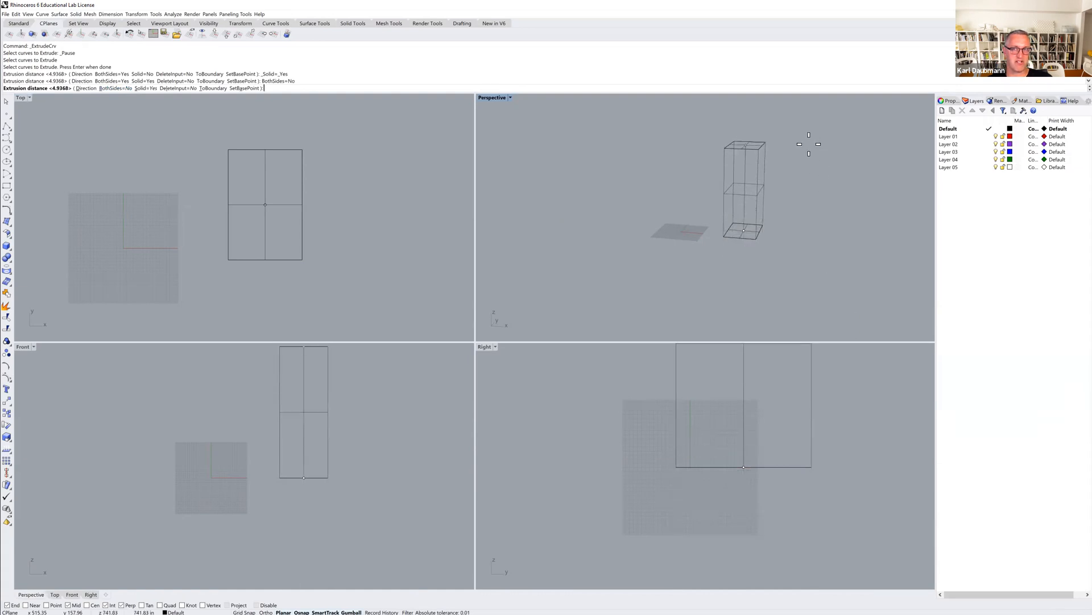
{"action": "left_click", "coordinate": [796, 206]}
Examine the selection choices between the curve and the extrusion at the box's bottom edge in the Perspective view.
{"action": "right_click_drag", "start_coordinate": [796, 208], "coordinate": [680, 217]}
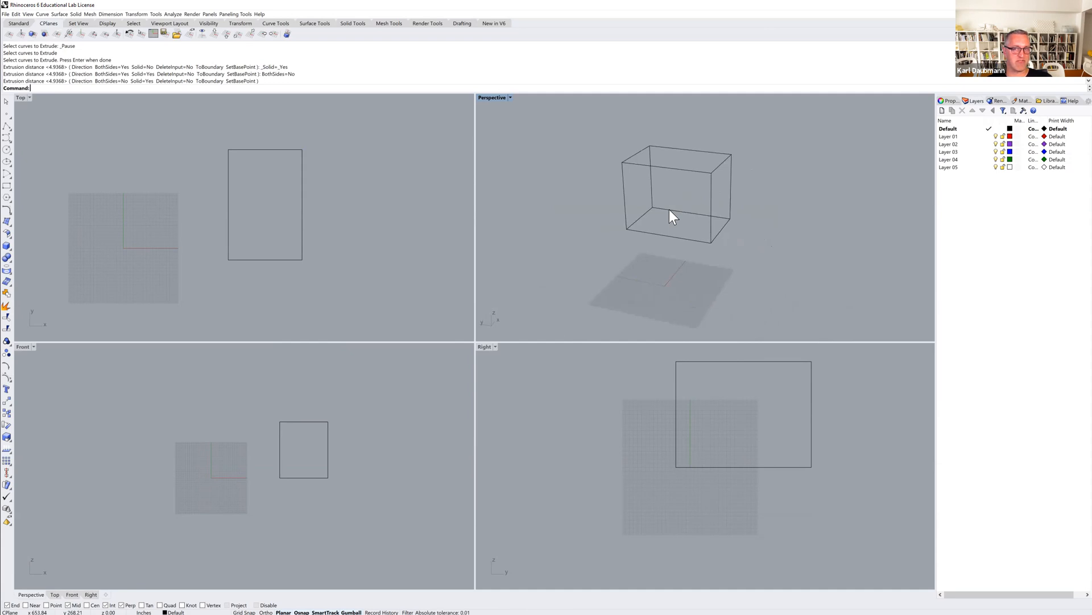
{"action": "left_click", "coordinate": [670, 210]}
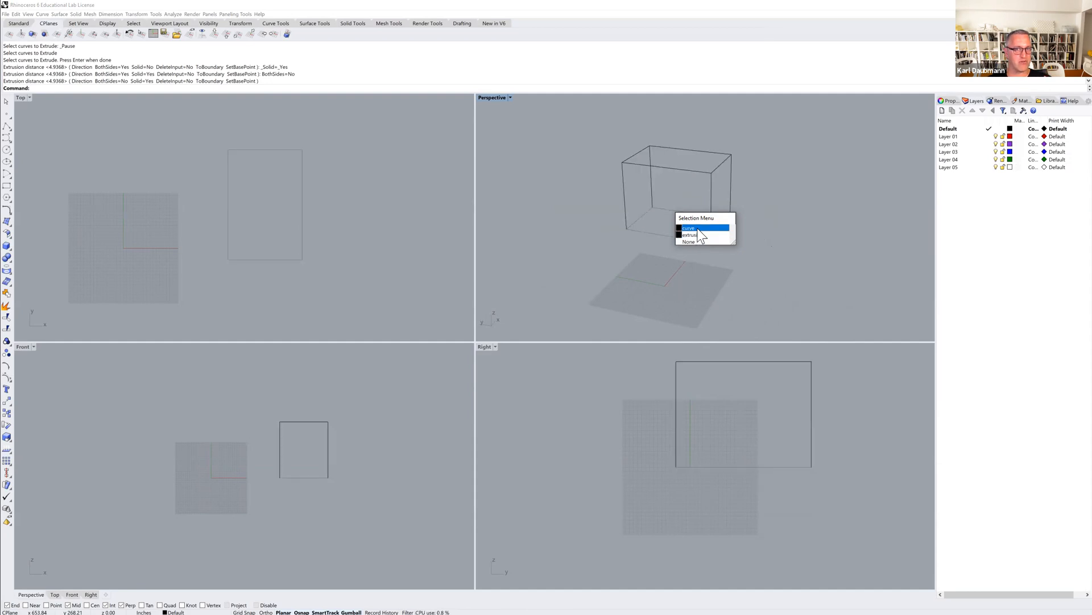
{"action": "left_click", "coordinate": [681, 197]}
{"action": "left_click", "coordinate": [678, 211]}
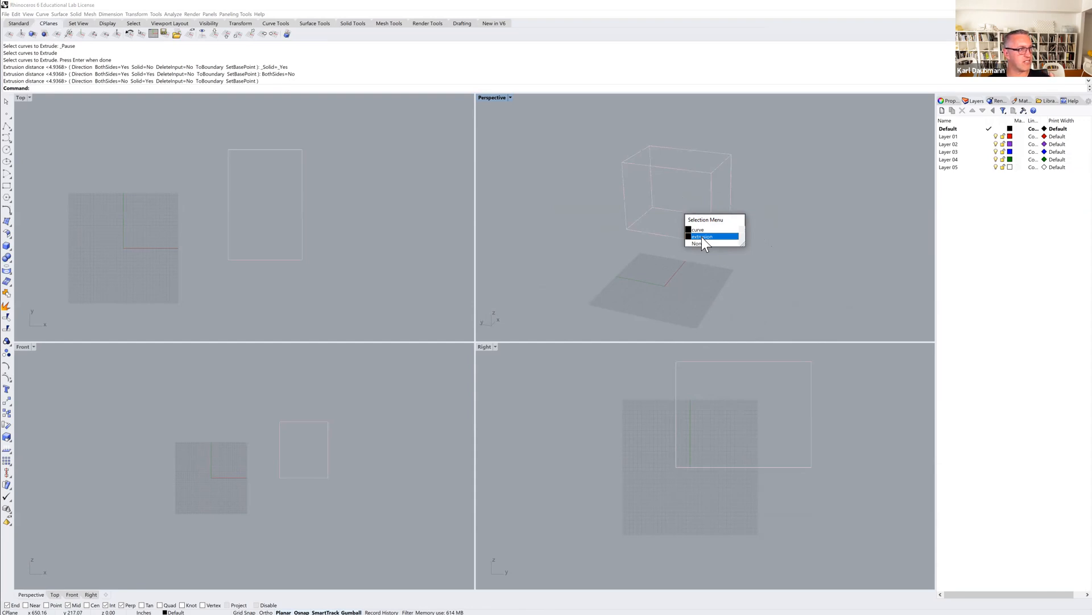
{"action": "left_click", "coordinate": [752, 134]}
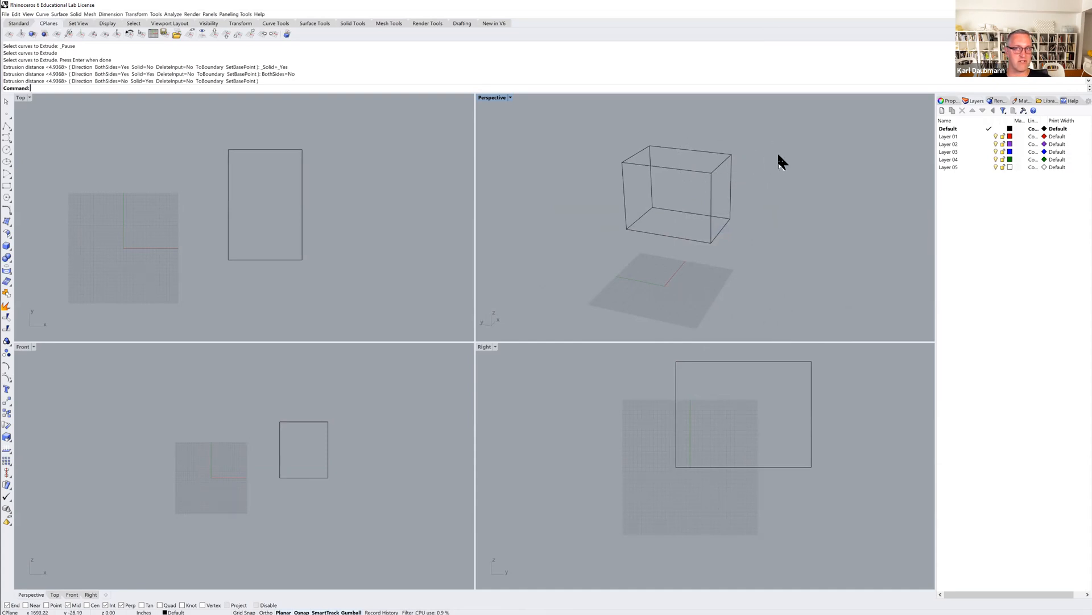
Select the extruded box with a crossing selection over its upper corner, and clear the selection.
{"action": "left_click_drag", "start_coordinate": [691, 177], "coordinate": [682, 183]}
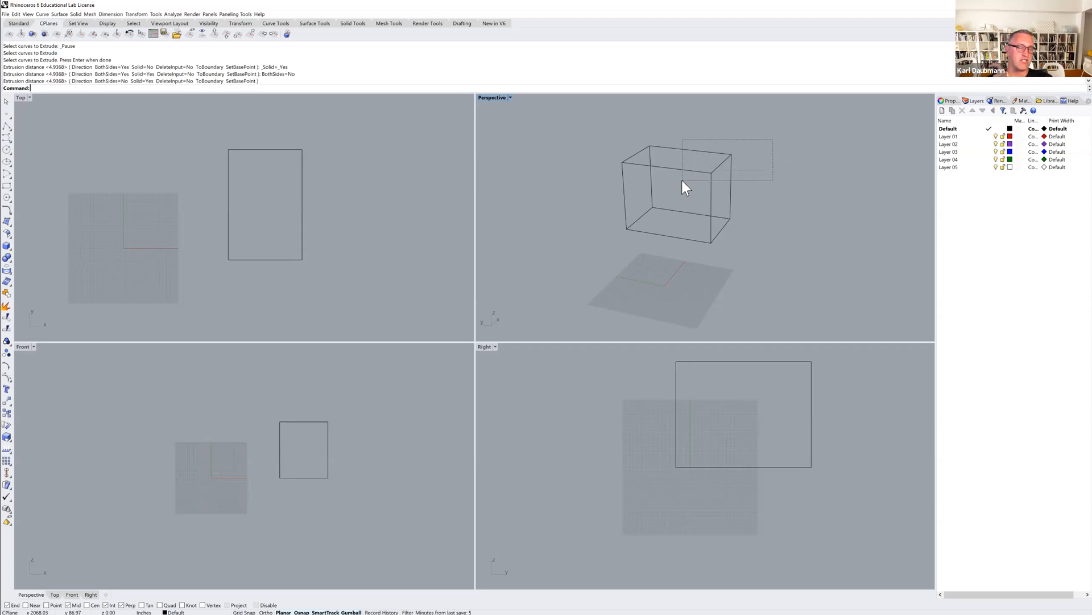
{"action": "left_click_drag", "start_coordinate": [682, 181], "coordinate": [682, 180]}
{"action": "left_click", "coordinate": [562, 117]}
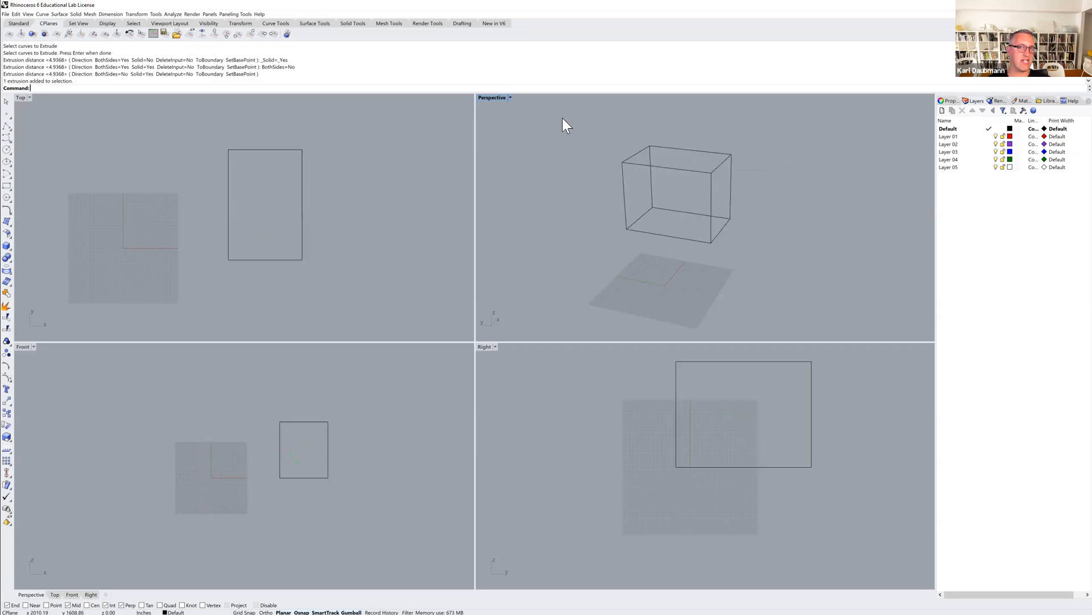
Select only the base rectangle curve with a window selection that fully encloses it, and clear the selection.
{"action": "left_click_drag", "start_coordinate": [584, 135], "coordinate": [710, 180]}
{"action": "left_click_drag", "start_coordinate": [579, 127], "coordinate": [691, 178]}
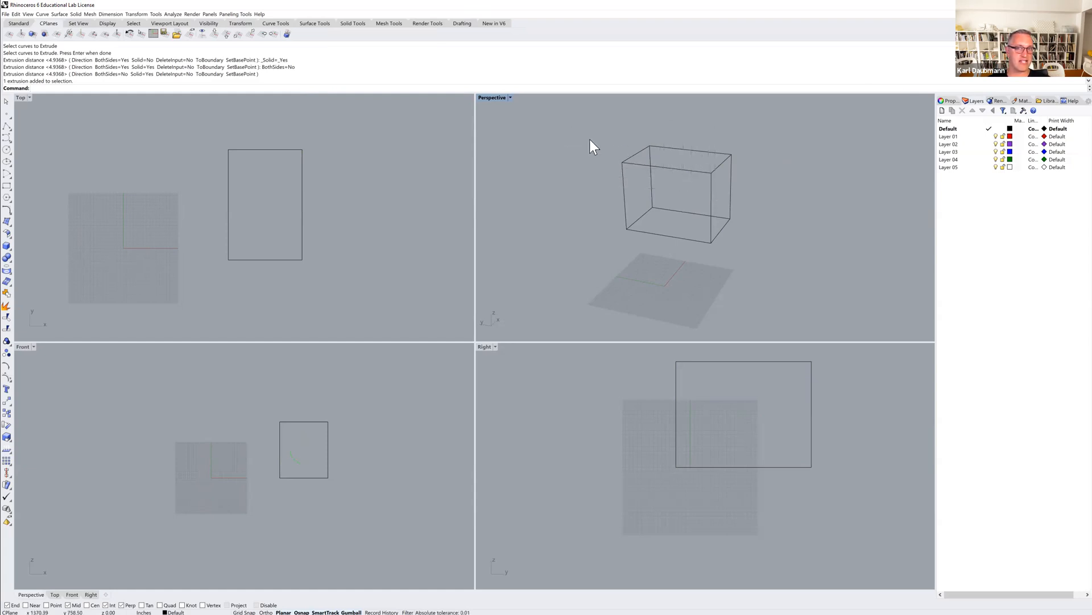
{"action": "left_click_drag", "start_coordinate": [555, 182], "coordinate": [767, 263]}
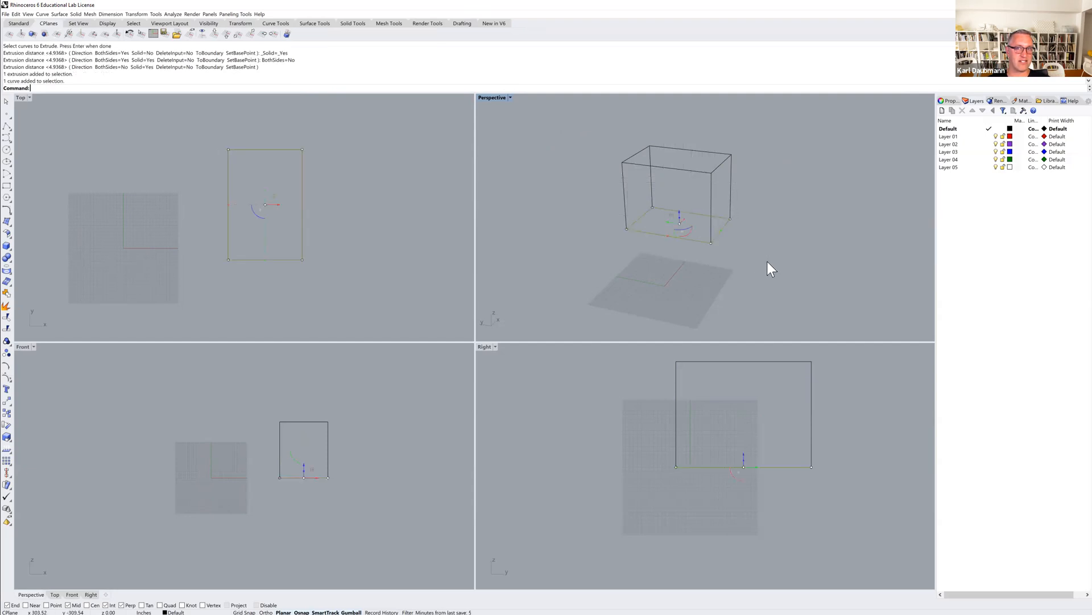
{"action": "left_click_drag", "start_coordinate": [567, 196], "coordinate": [785, 244]}
{"action": "key", "text": "Escape"}
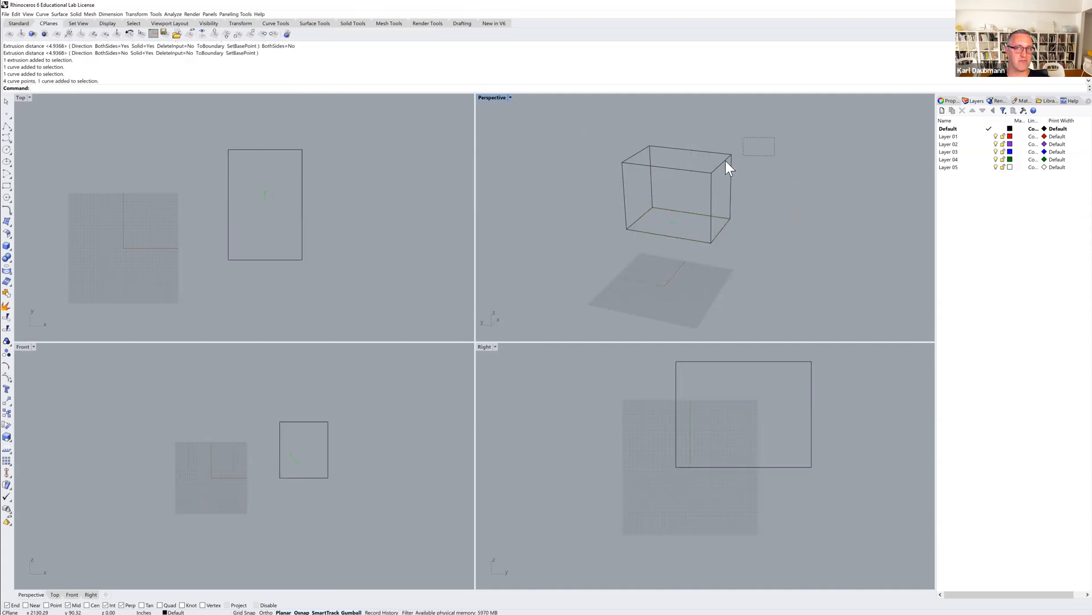
Select the extruded box by crossing its upper corner and by picking its edge there, clearing the selection each time.
{"action": "left_click_drag", "start_coordinate": [675, 179], "coordinate": [706, 171]}
{"action": "left_click_drag", "start_coordinate": [768, 152], "coordinate": [728, 172]}
{"action": "left_click", "coordinate": [743, 149]}
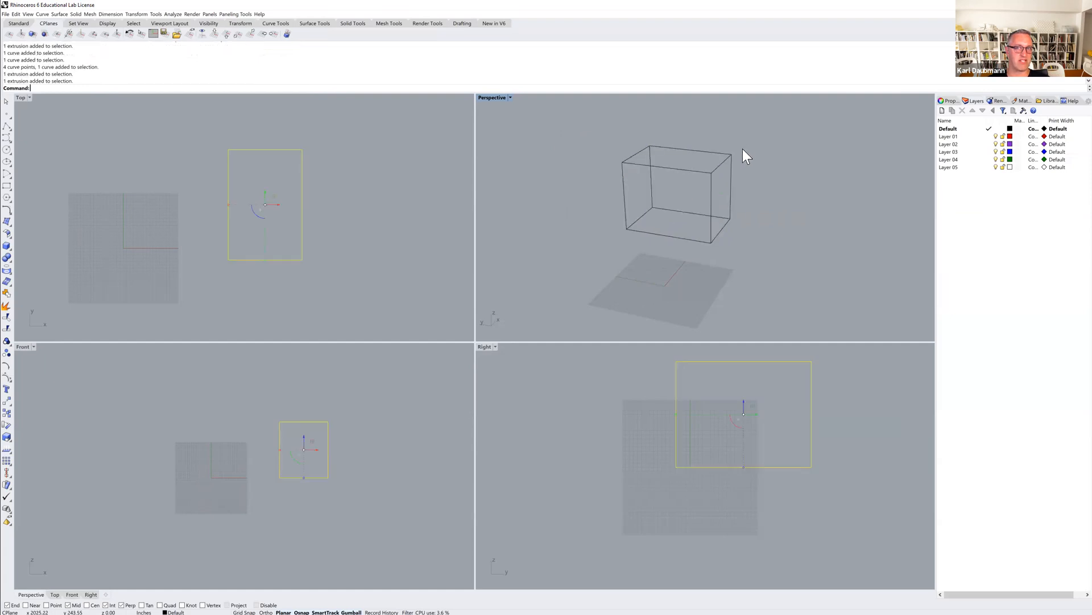
{"action": "left_click", "coordinate": [727, 164]}
{"action": "left_click", "coordinate": [728, 160]}
{"action": "left_click", "coordinate": [731, 160]}
{"action": "left_click", "coordinate": [749, 153]}
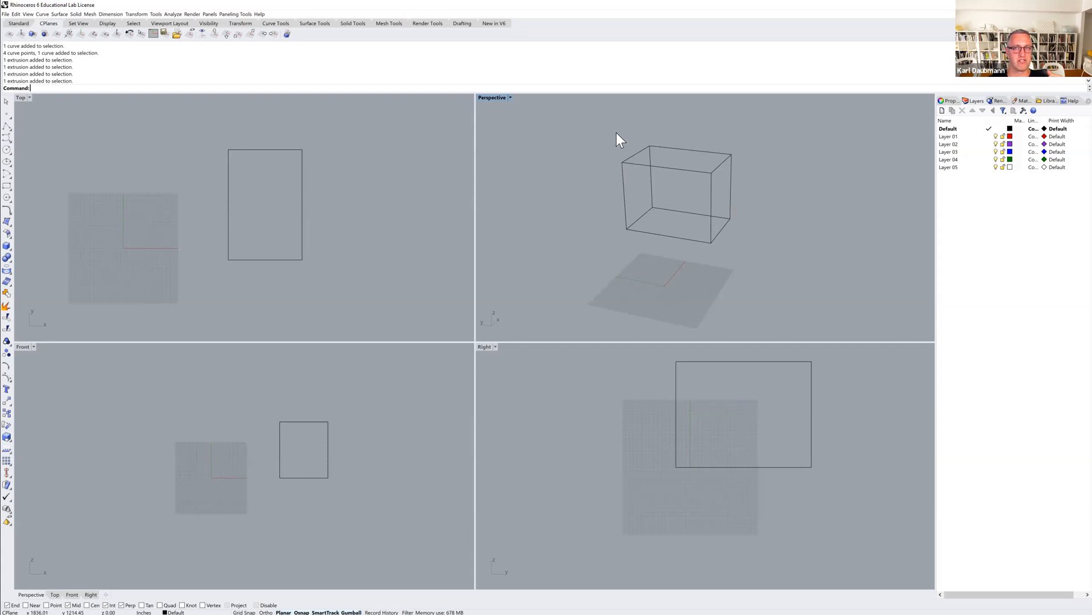
Draw a circle about 90 inches in radius near the box's upper corner in the Right view, and shift it to straddle the box's side edge.
{"action": "mouse_move", "coordinate": [701, 229]}
{"action": "right_mouse_down"}
{"action": "mouse_move", "coordinate": [685, 221]}
{"action": "mouse_move", "coordinate": [724, 224]}
{"action": "mouse_move", "coordinate": [686, 221]}
{"action": "mouse_move", "coordinate": [722, 232]}
{"action": "mouse_move", "coordinate": [692, 231]}
{"action": "right_mouse_up"}
{"action": "right_click_drag", "start_coordinate": [761, 380], "coordinate": [692, 395]}
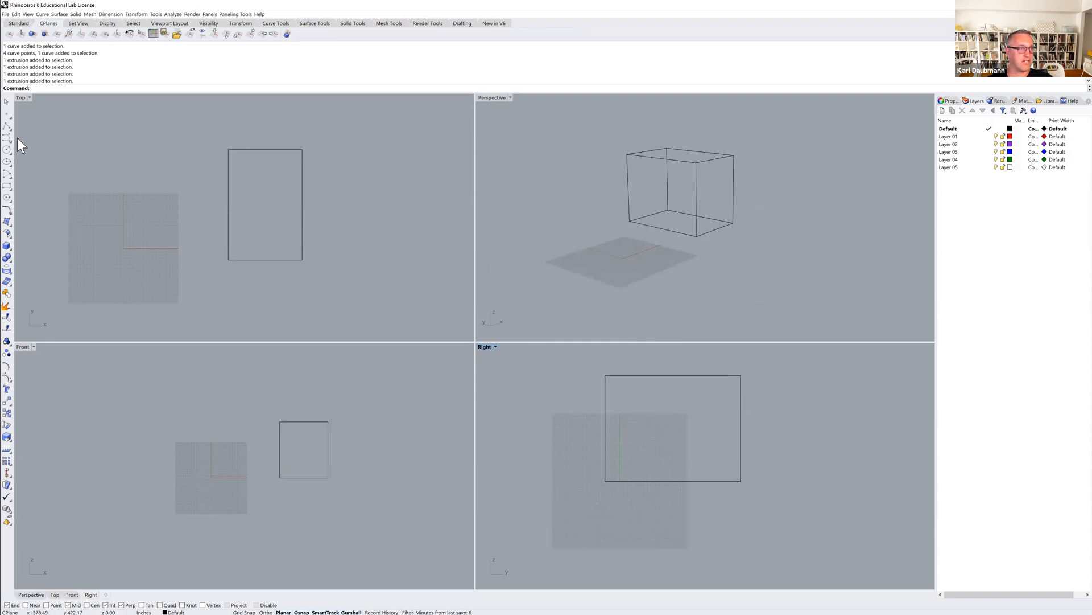
{"action": "left_click", "coordinate": [6, 149]}
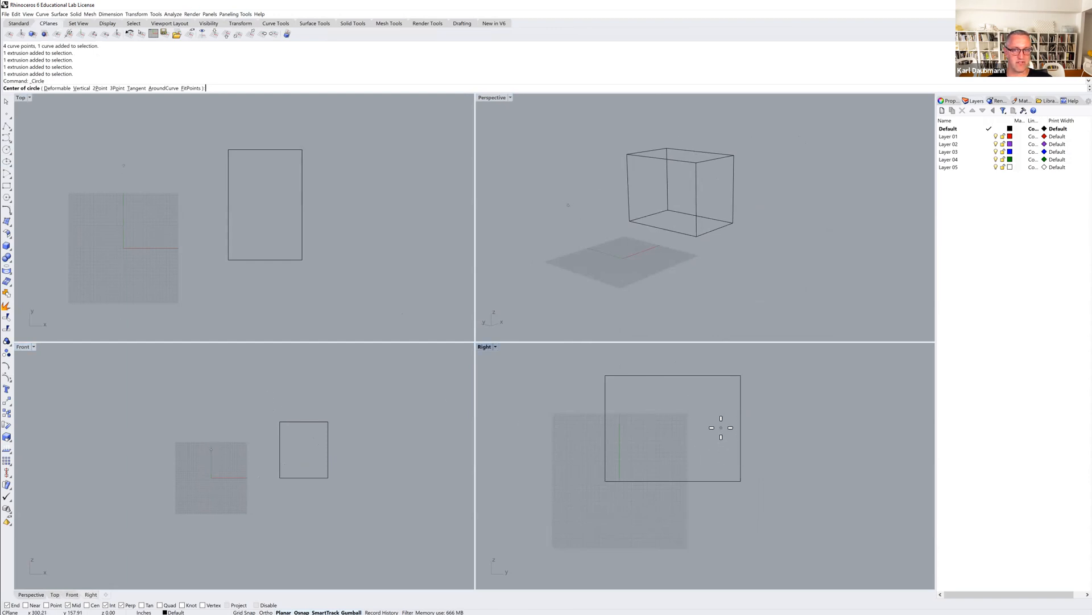
{"action": "left_click", "coordinate": [632, 410]}
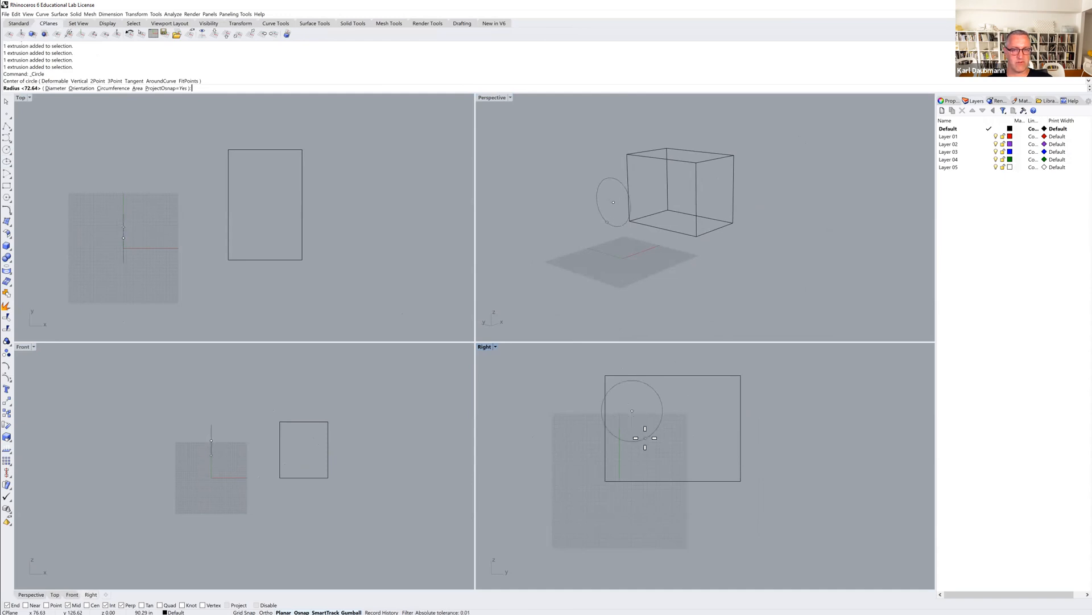
{"action": "left_click", "coordinate": [646, 435]}
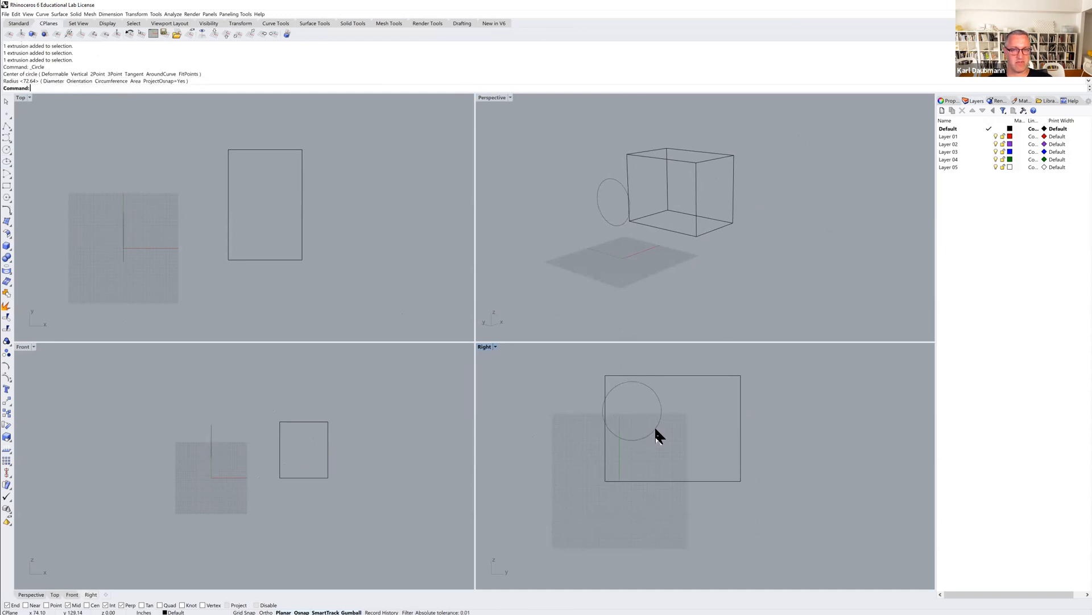
{"action": "left_click_drag", "start_coordinate": [661, 403], "coordinate": [652, 408]}
{"action": "left_click", "coordinate": [688, 395]}
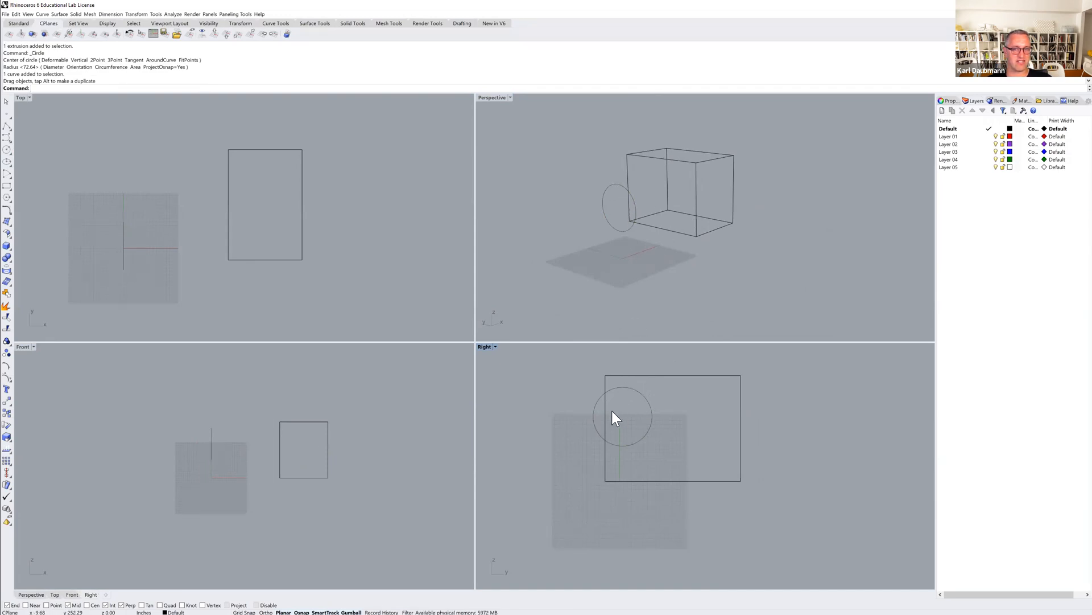
Extrude the circle straight into a solid cylinder that runs through the box and past its far side.
{"action": "scroll", "coordinate": [661, 398], "scroll_direction": "up", "scroll_amount": 3}
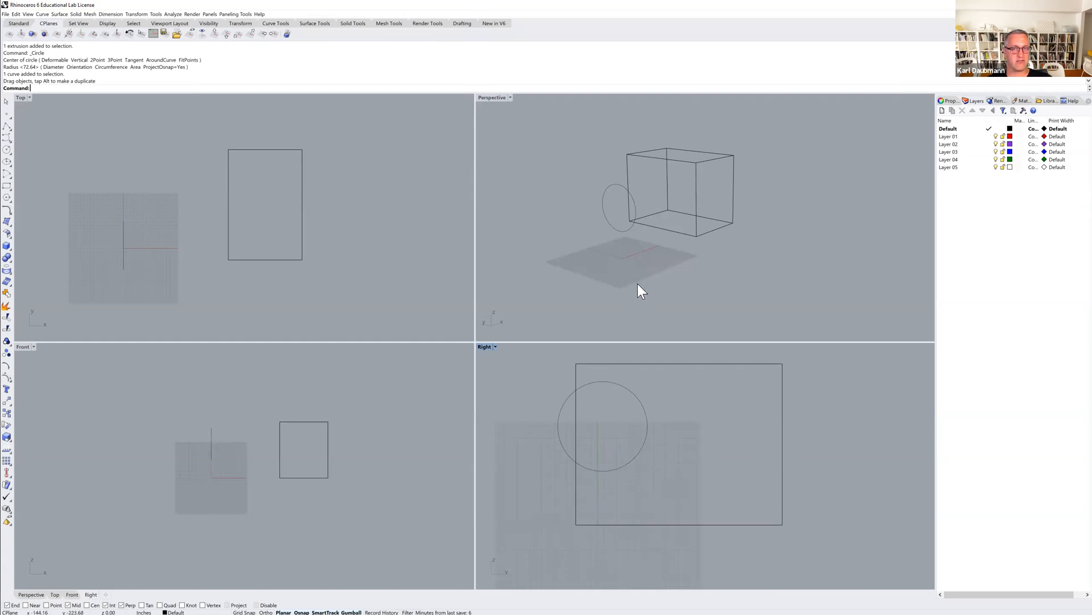
{"action": "mouse_move", "coordinate": [611, 268]}
{"action": "right_mouse_down"}
{"action": "mouse_move", "coordinate": [633, 258]}
{"action": "mouse_move", "coordinate": [642, 272]}
{"action": "mouse_move", "coordinate": [585, 261]}
{"action": "mouse_move", "coordinate": [601, 273]}
{"action": "right_mouse_up"}
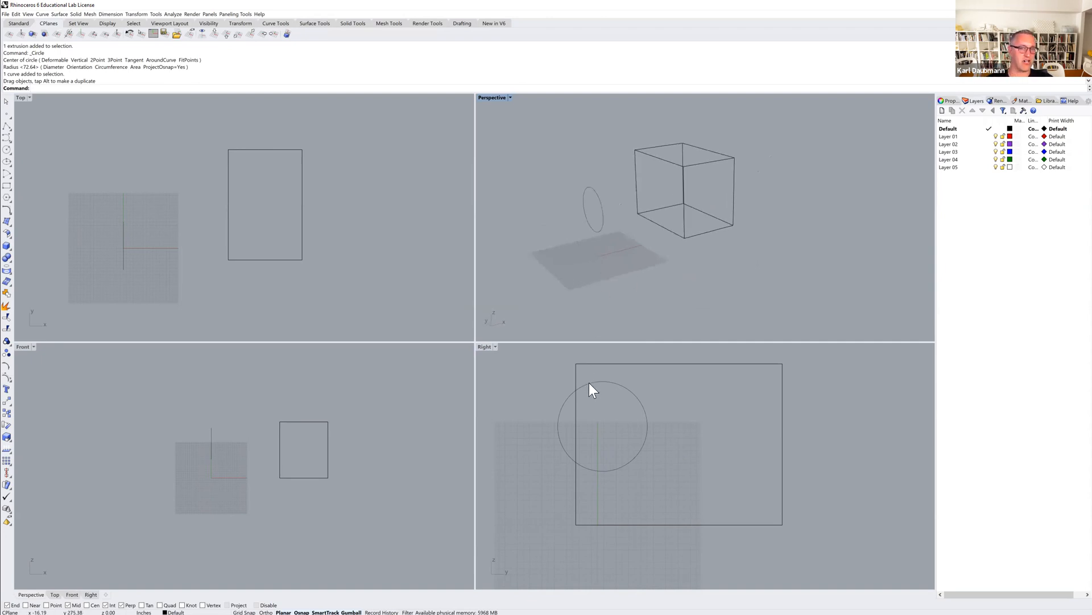
{"action": "mouse_move", "coordinate": [658, 226]}
{"action": "right_mouse_down"}
{"action": "mouse_move", "coordinate": [629, 220]}
{"action": "mouse_move", "coordinate": [670, 227]}
{"action": "mouse_move", "coordinate": [654, 246]}
{"action": "right_mouse_up"}
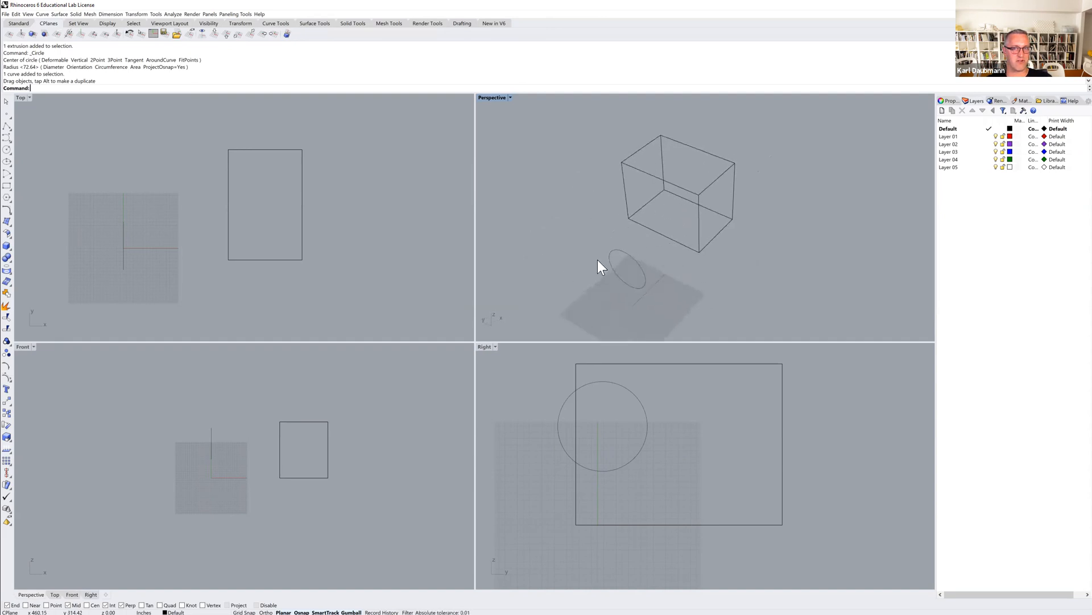
{"action": "scroll", "coordinate": [663, 237], "scroll_direction": "down", "scroll_amount": 3}
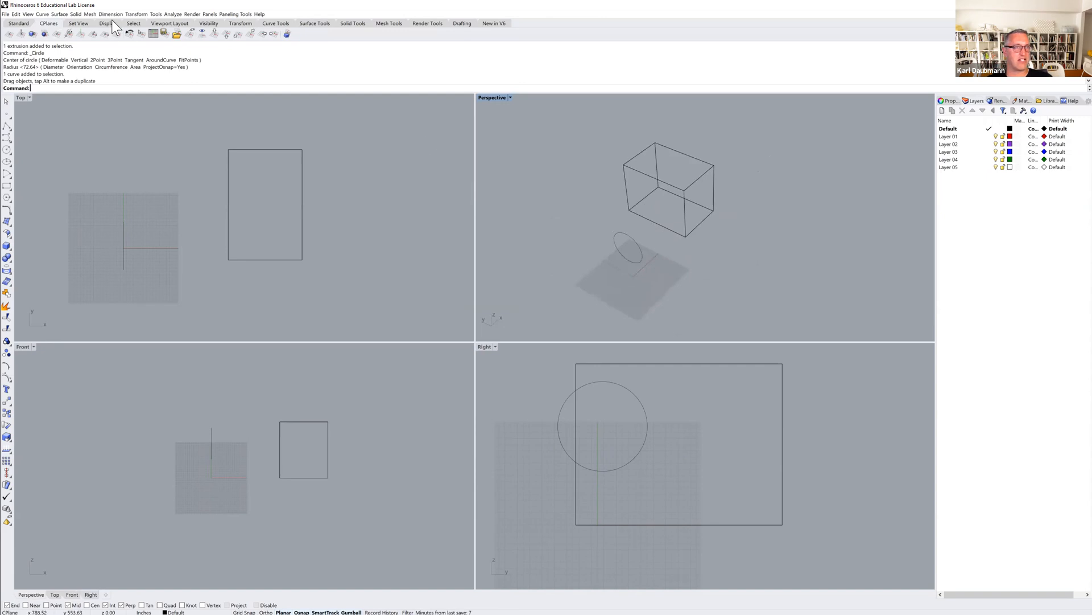
{"action": "left_click", "coordinate": [75, 13]}
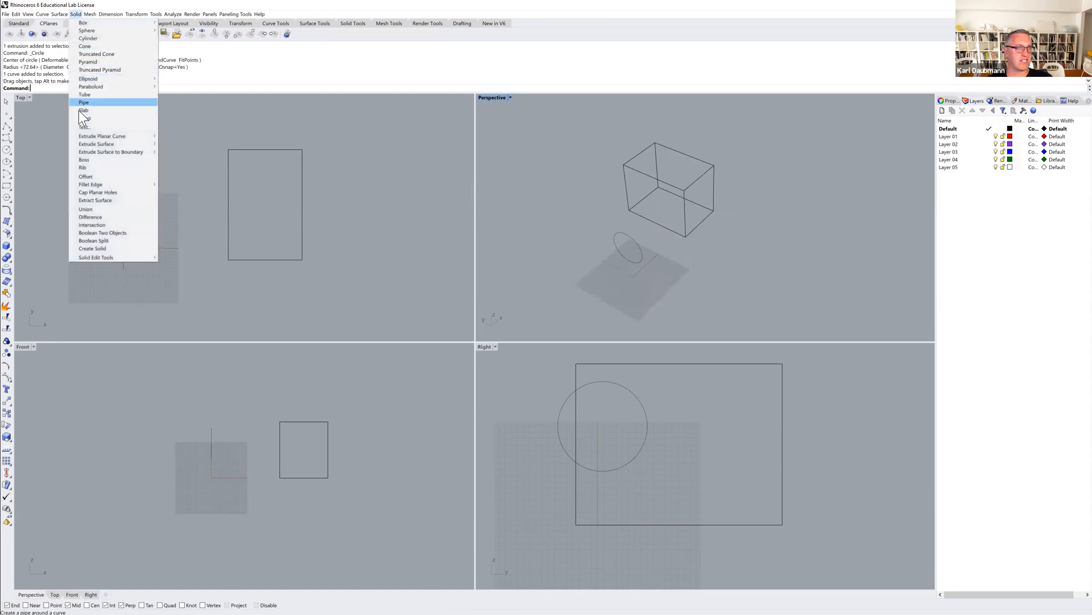
{"action": "mouse_move", "coordinate": [79, 134]}
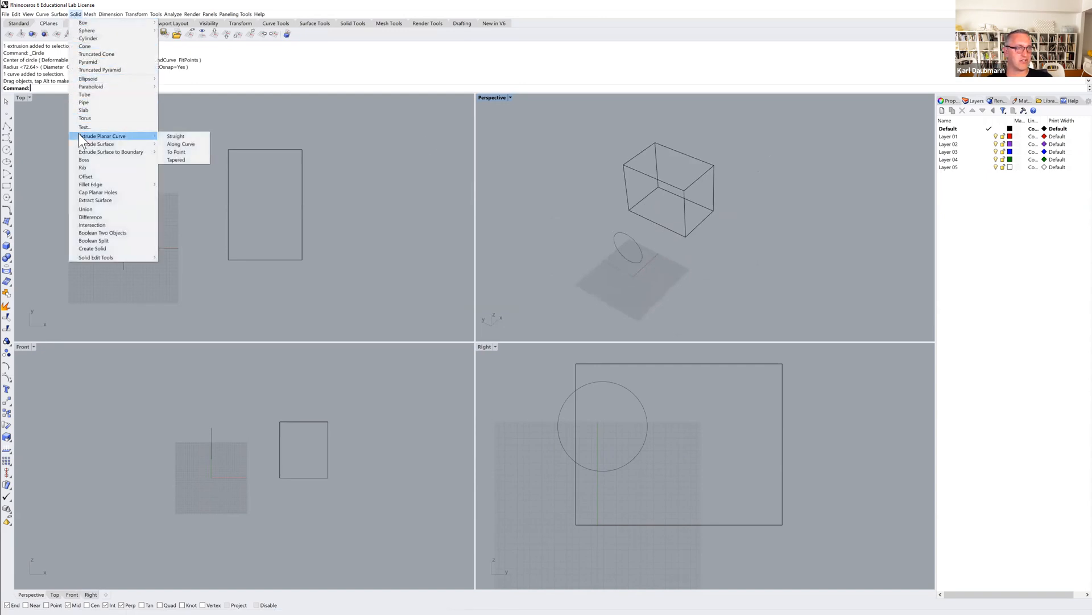
{"action": "left_click", "coordinate": [176, 136]}
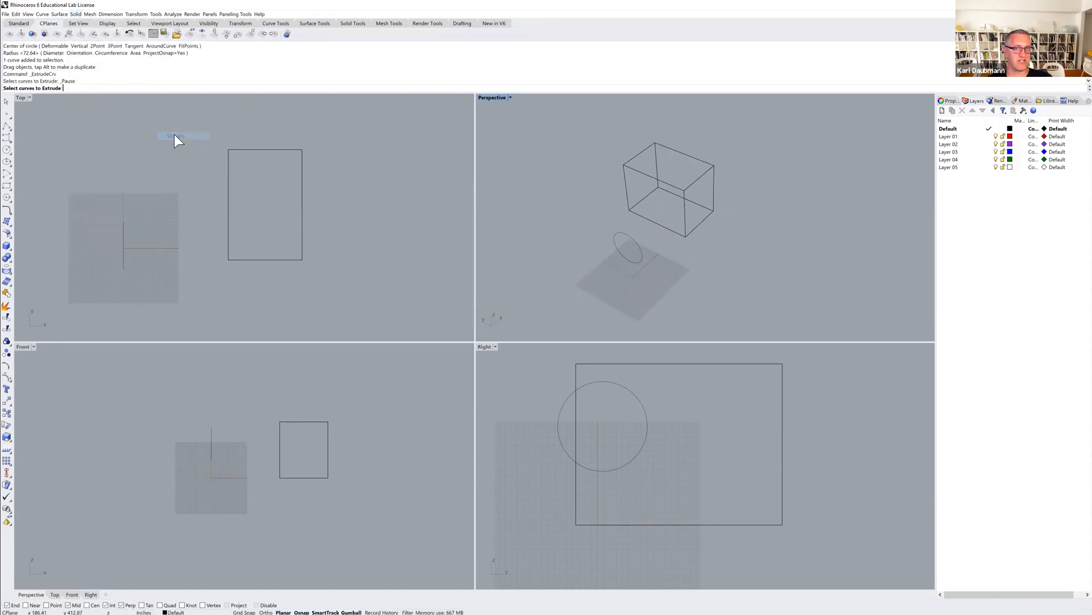
{"action": "left_click", "coordinate": [640, 250]}
{"action": "key", "text": "Return"}
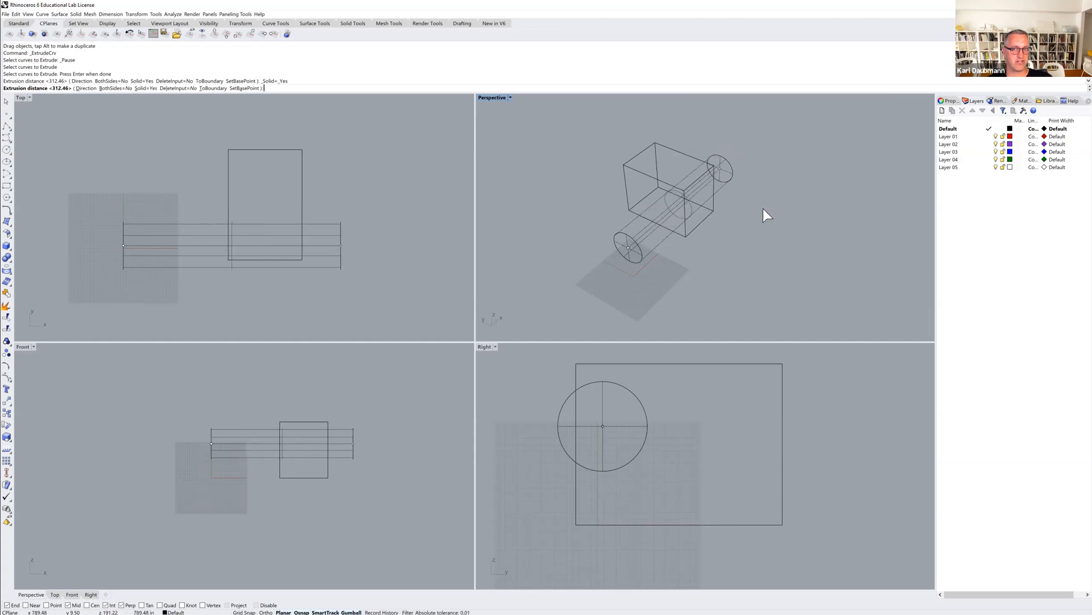
{"action": "left_click", "coordinate": [763, 208]}
{"action": "mouse_move", "coordinate": [750, 227]}
{"action": "right_mouse_down"}
{"action": "mouse_move", "coordinate": [742, 242]}
{"action": "mouse_move", "coordinate": [709, 224]}
{"action": "mouse_move", "coordinate": [751, 236]}
{"action": "mouse_move", "coordinate": [740, 241]}
{"action": "right_mouse_up"}
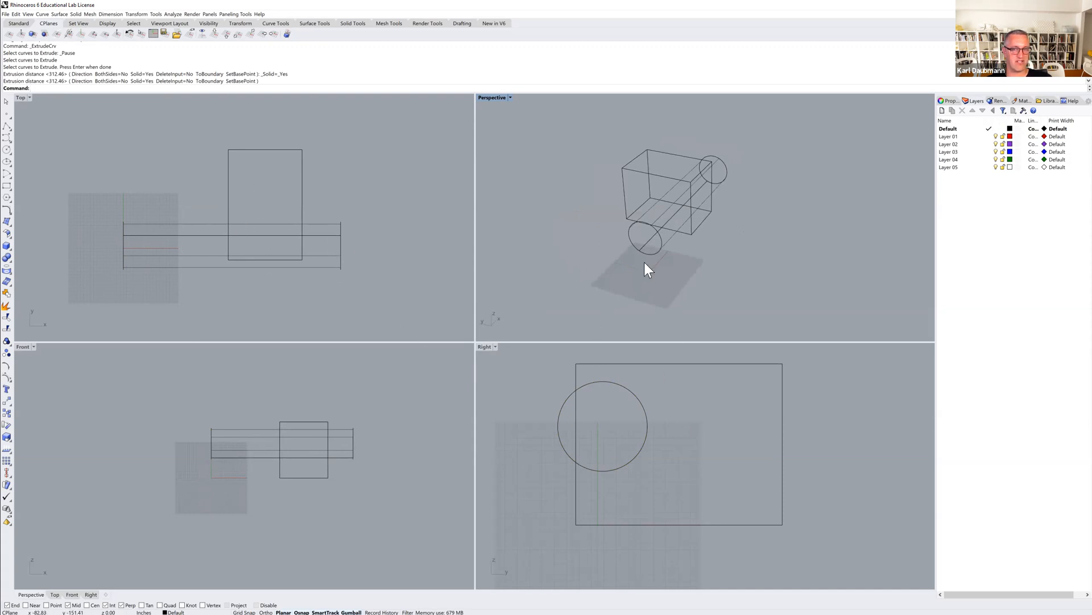
{"action": "right_click_drag", "start_coordinate": [631, 418], "coordinate": [621, 431]}
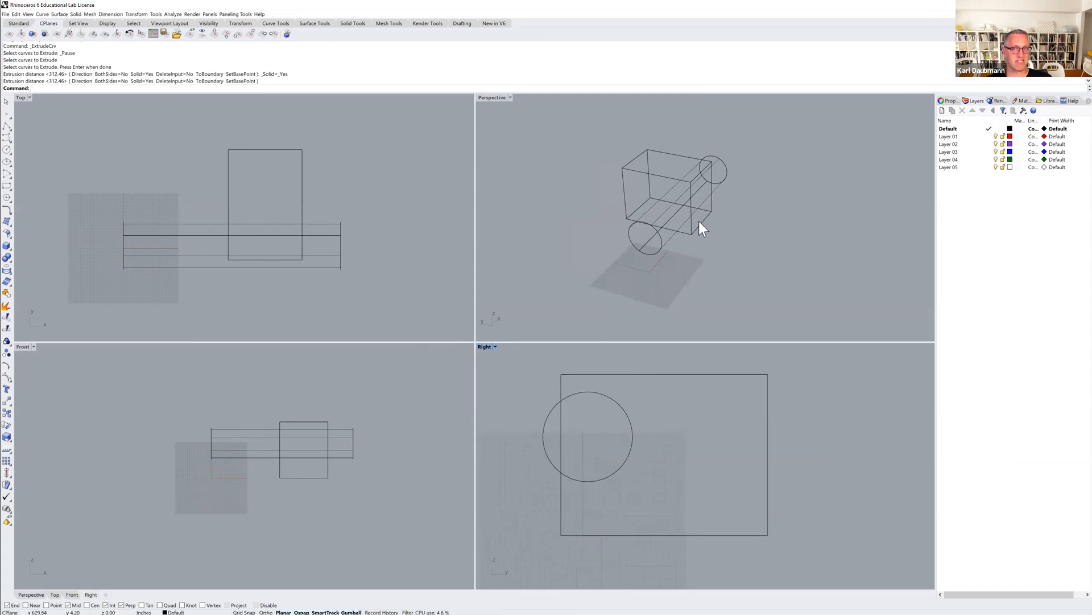
{"action": "mouse_move", "coordinate": [684, 255]}
{"action": "right_mouse_down"}
{"action": "mouse_move", "coordinate": [649, 244]}
{"action": "mouse_move", "coordinate": [686, 272]}
{"action": "mouse_move", "coordinate": [679, 260]}
{"action": "right_mouse_up"}
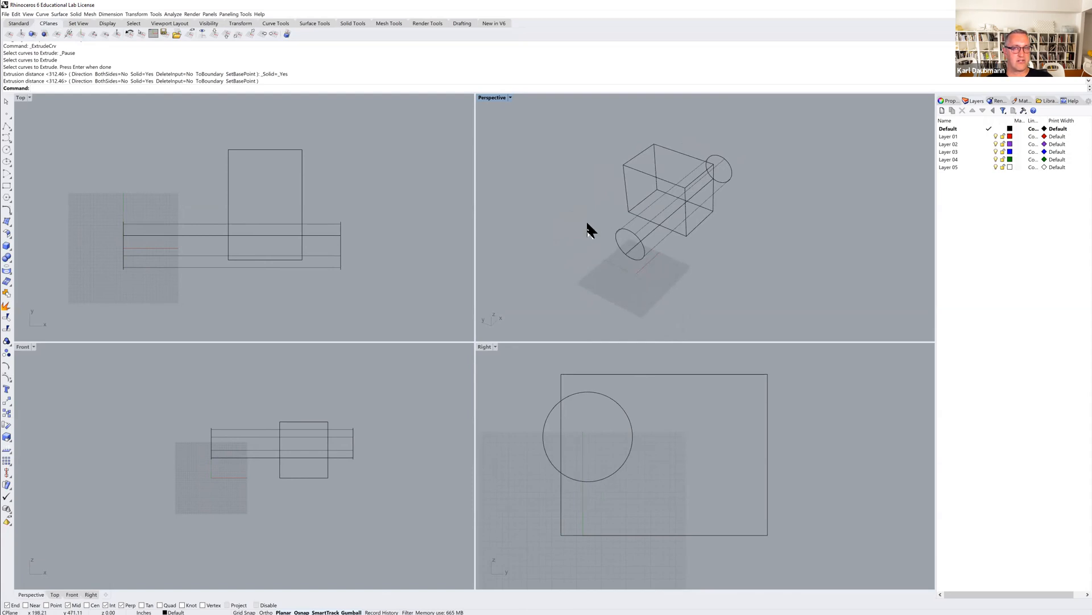
Copy the box extrusion about 863 inches straight up in the Top view with Ortho on, and clear the selection.
{"action": "scroll", "coordinate": [336, 220], "scroll_direction": "down", "scroll_amount": 4}
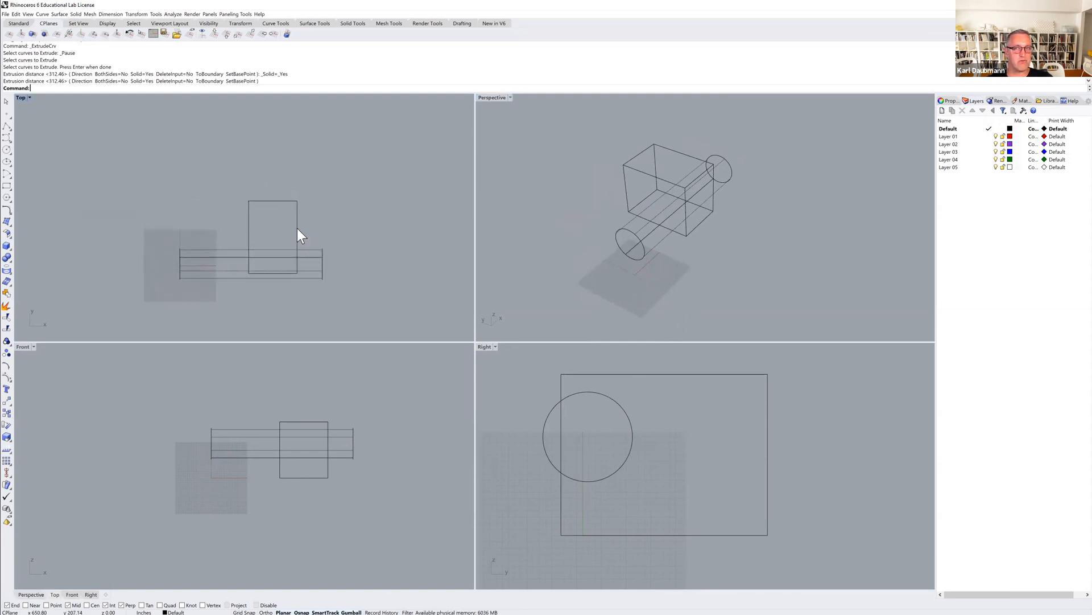
{"action": "right_click_drag", "start_coordinate": [308, 226], "coordinate": [289, 236]}
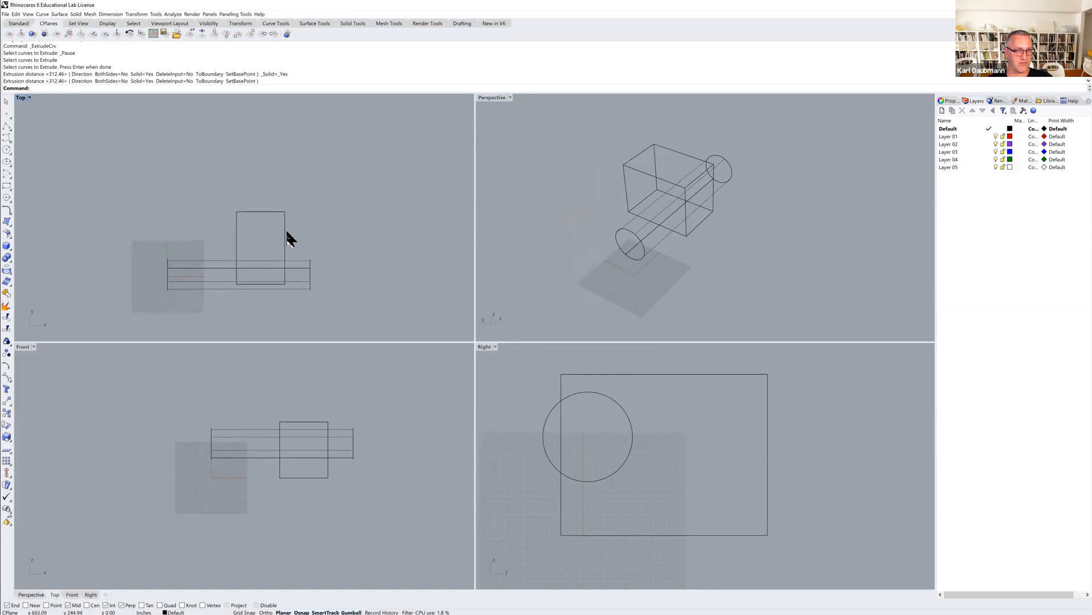
{"action": "left_click", "coordinate": [286, 230]}
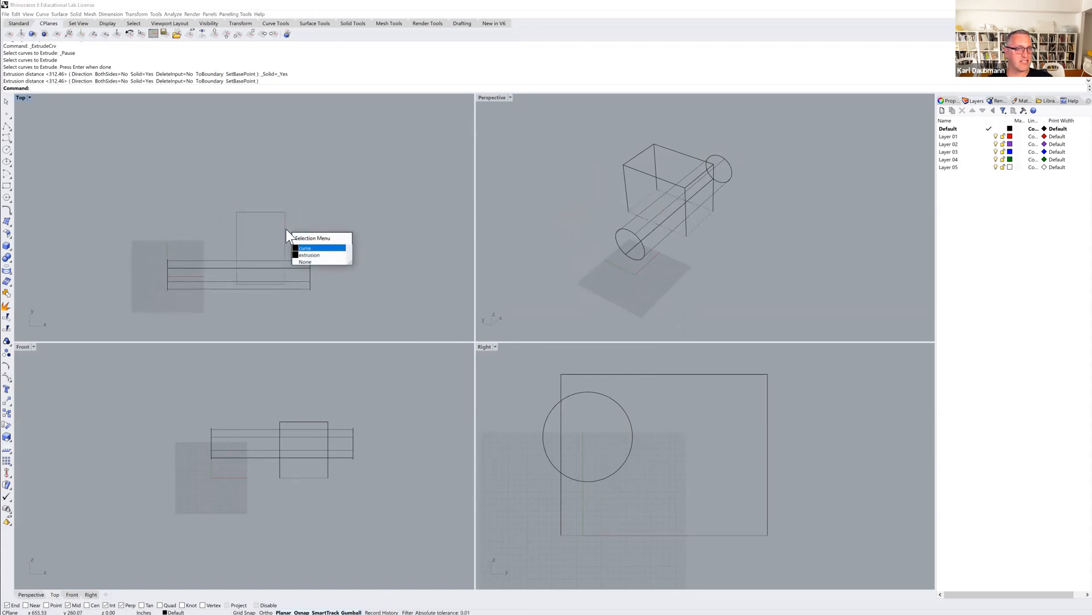
{"action": "left_click", "coordinate": [309, 254]}
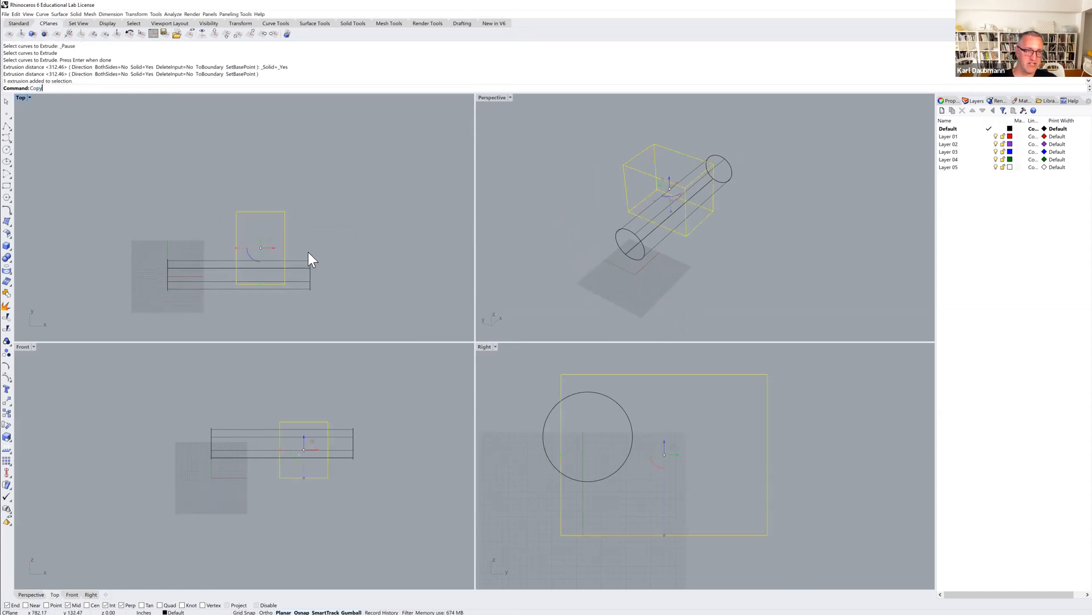
{"action": "type", "text": "Copy"}
{"action": "key", "text": "Return"}
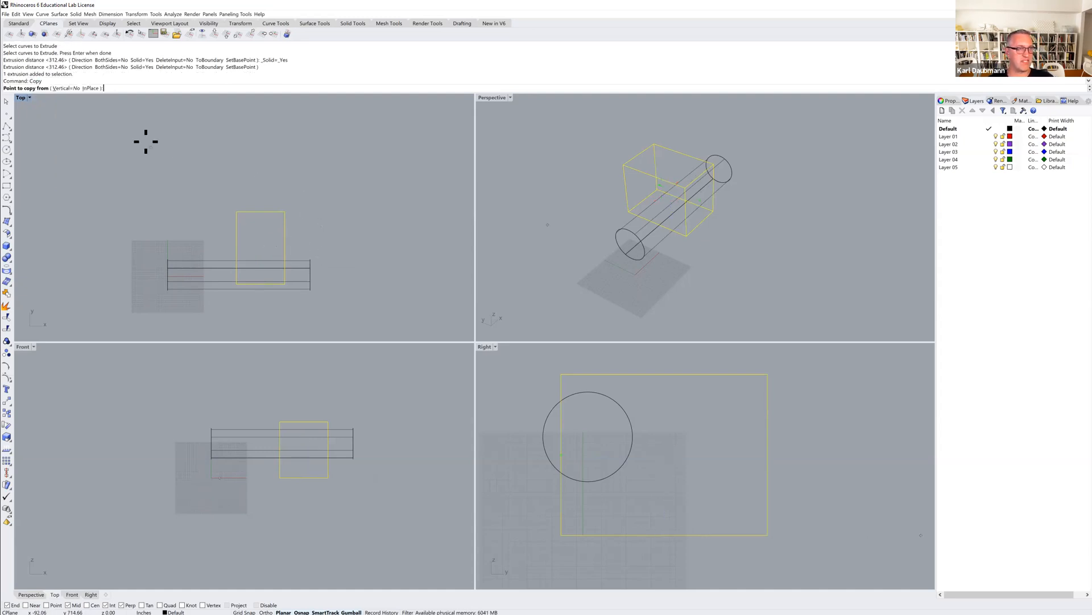
{"action": "left_click", "coordinate": [342, 226]}
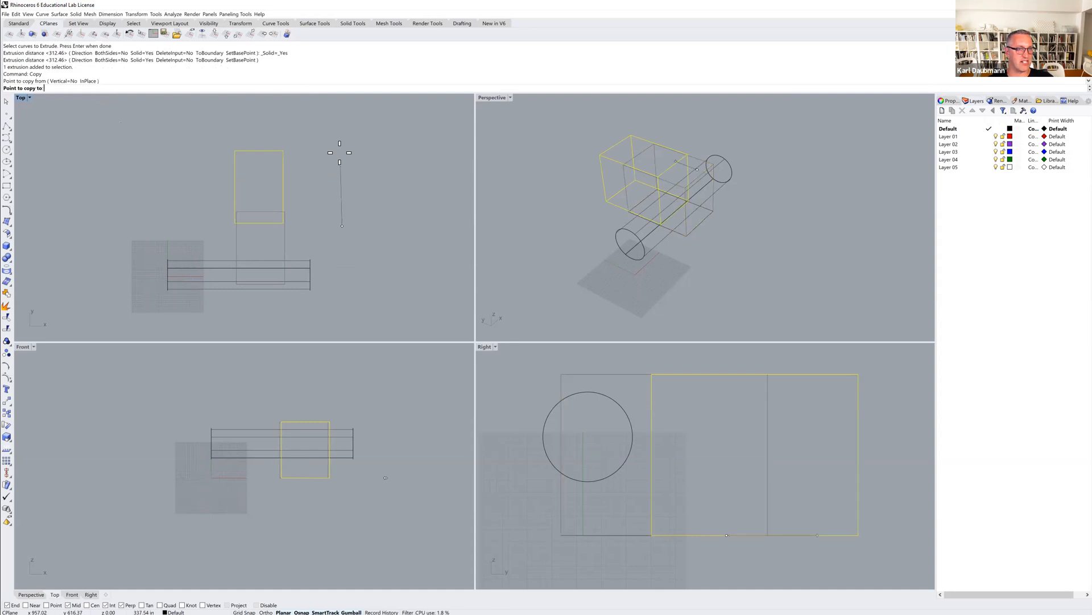
{"action": "right_click_drag", "start_coordinate": [339, 168], "coordinate": [343, 221]}
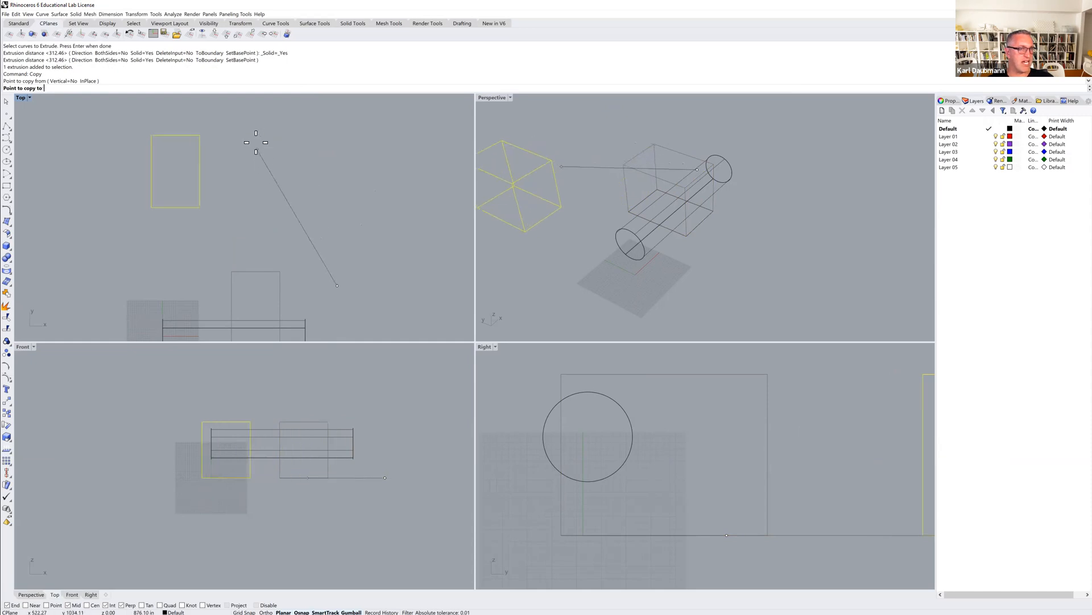
{"action": "key", "text": "F8"}
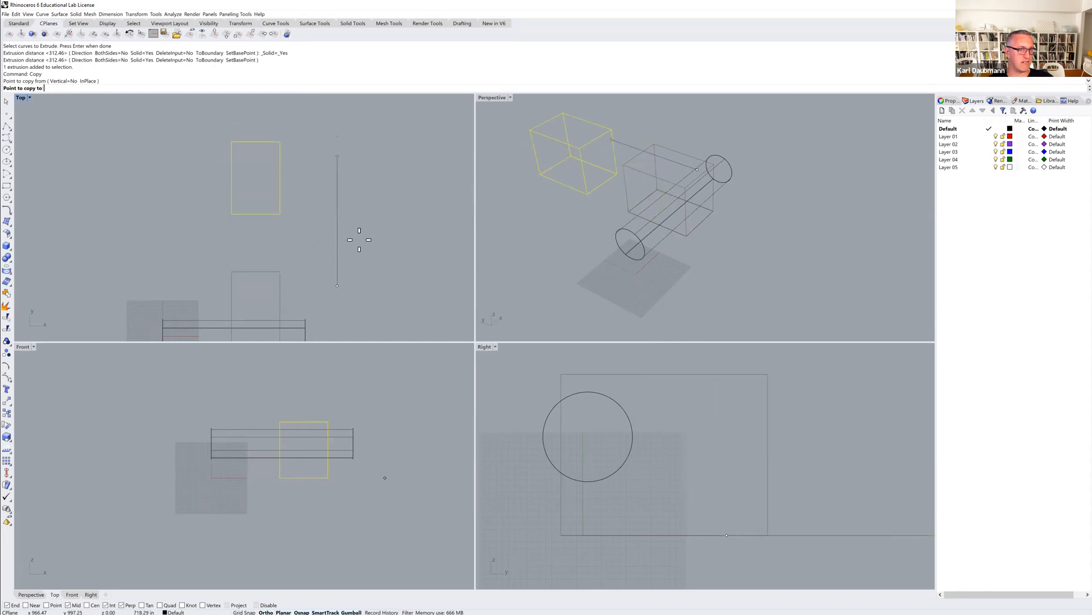
{"action": "key", "text": "F8"}
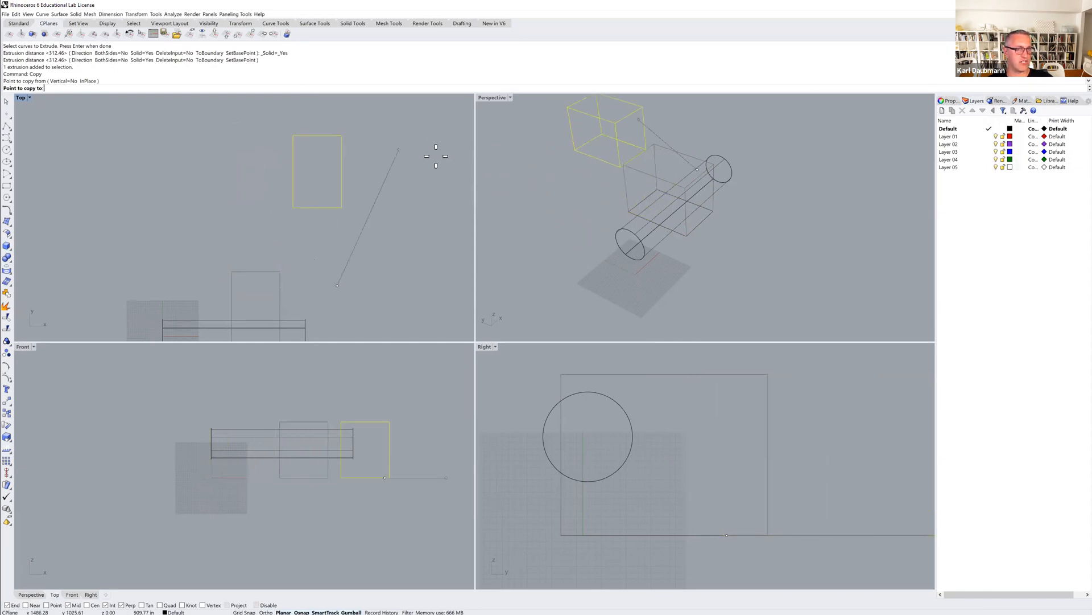
{"action": "key", "text": "F8"}
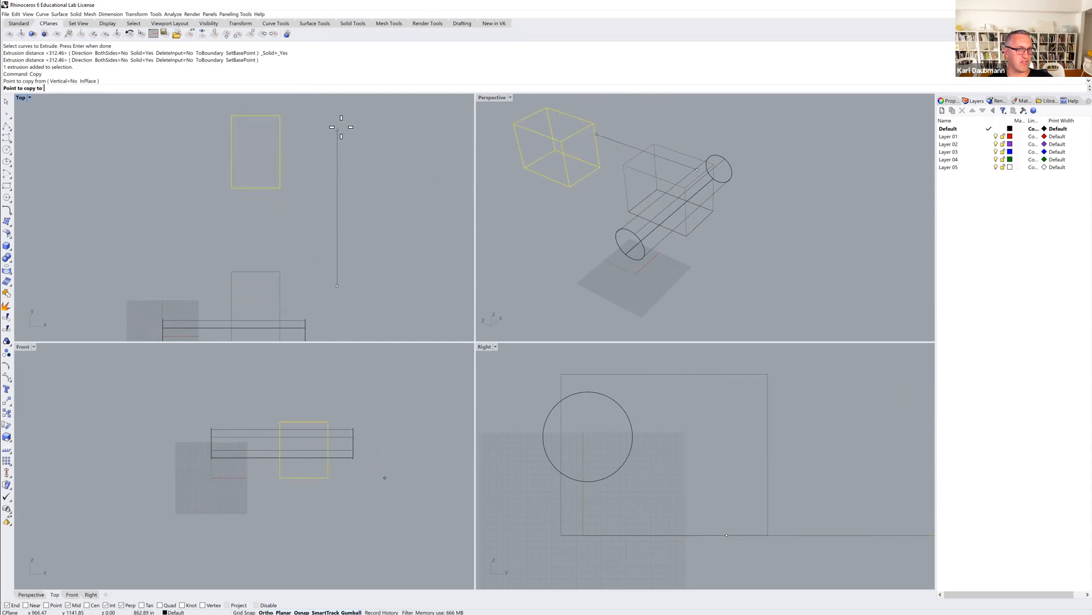
{"action": "left_click", "coordinate": [342, 127]}
{"action": "key", "text": "Return"}
{"action": "scroll", "coordinate": [283, 146], "scroll_direction": "down", "scroll_amount": 4}
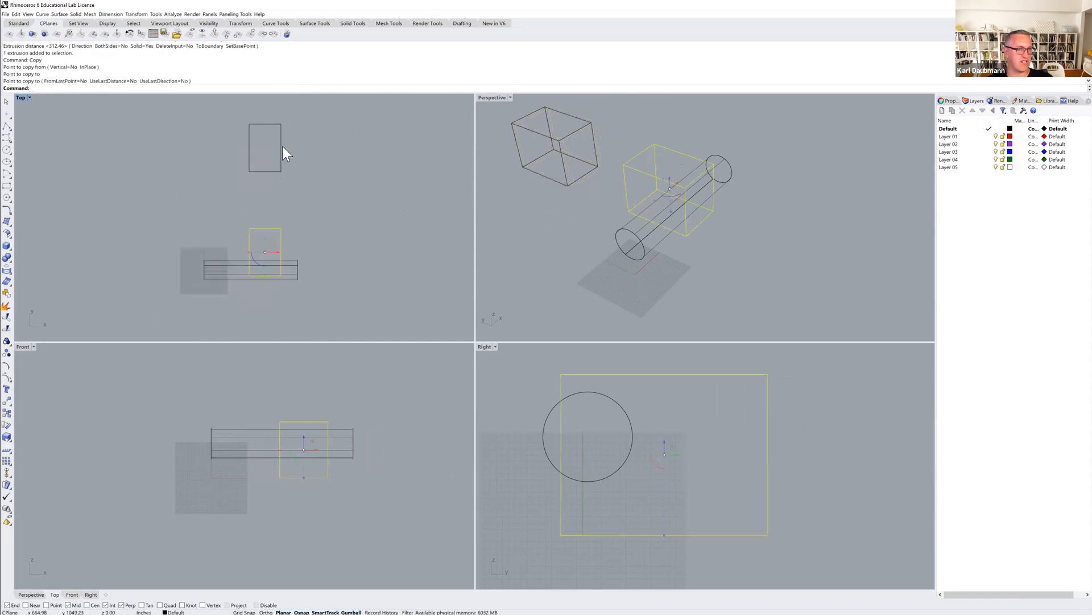
{"action": "right_click_drag", "start_coordinate": [641, 260], "coordinate": [694, 274], "text": "shift"}
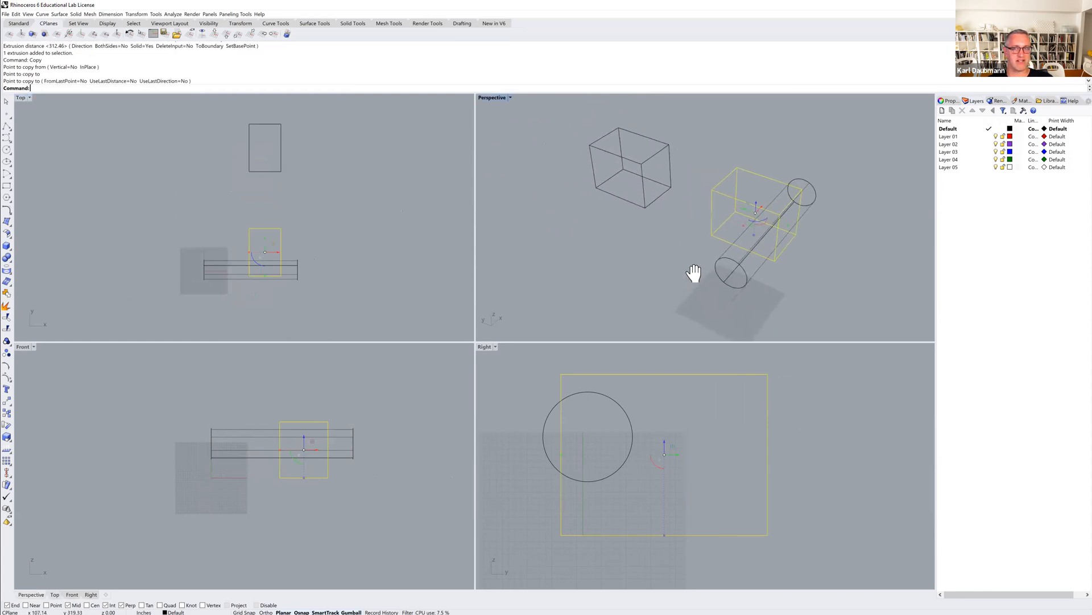
{"action": "left_click", "coordinate": [304, 192]}
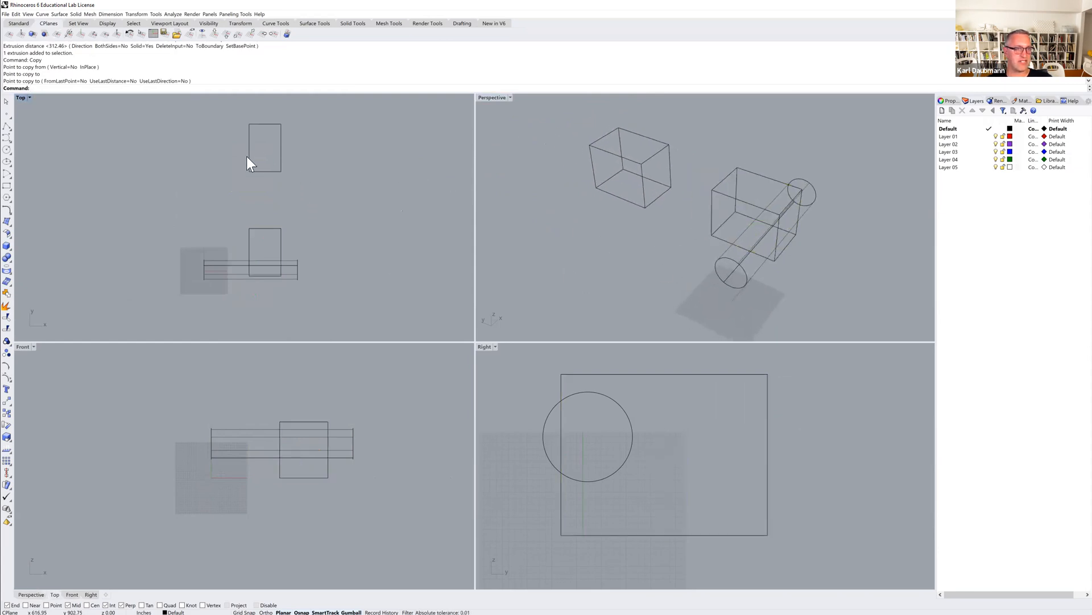
Select the copied box by its edge in the Top view, clearing the selection each time.
{"action": "left_click", "coordinate": [282, 132]}
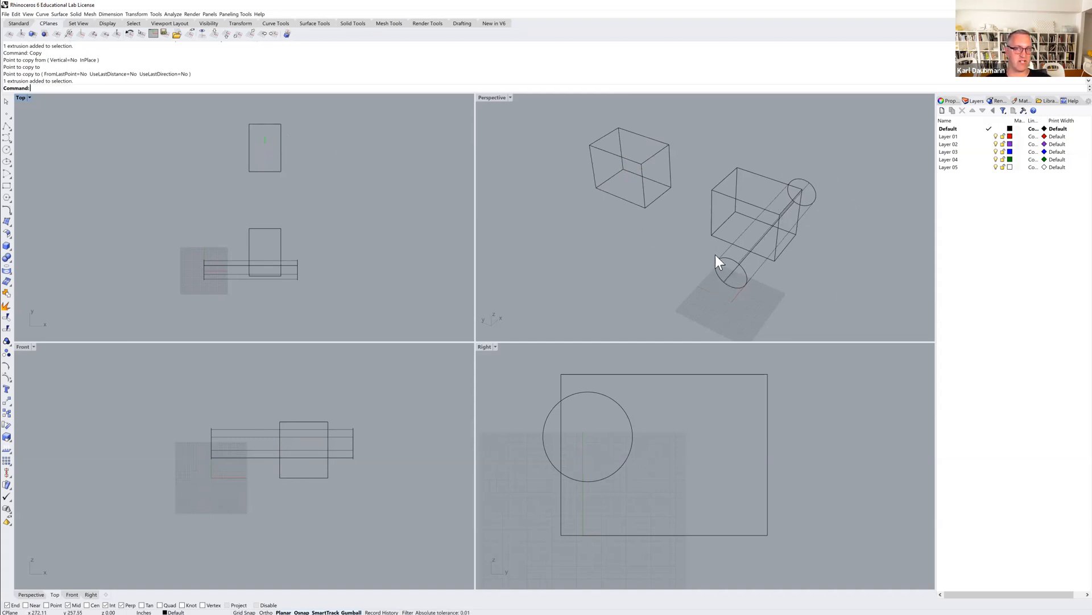
{"action": "left_click", "coordinate": [281, 142]}
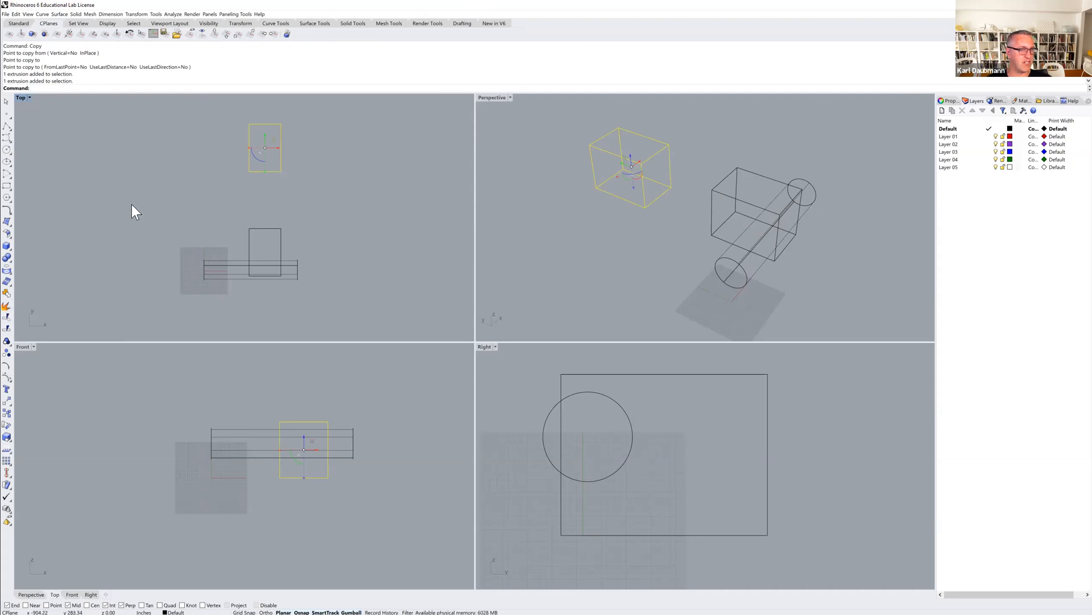
{"action": "left_click", "coordinate": [152, 175]}
Explode the copied box into separate surfaces using the X alias for Explode.
{"action": "type", "text": "Explode"}
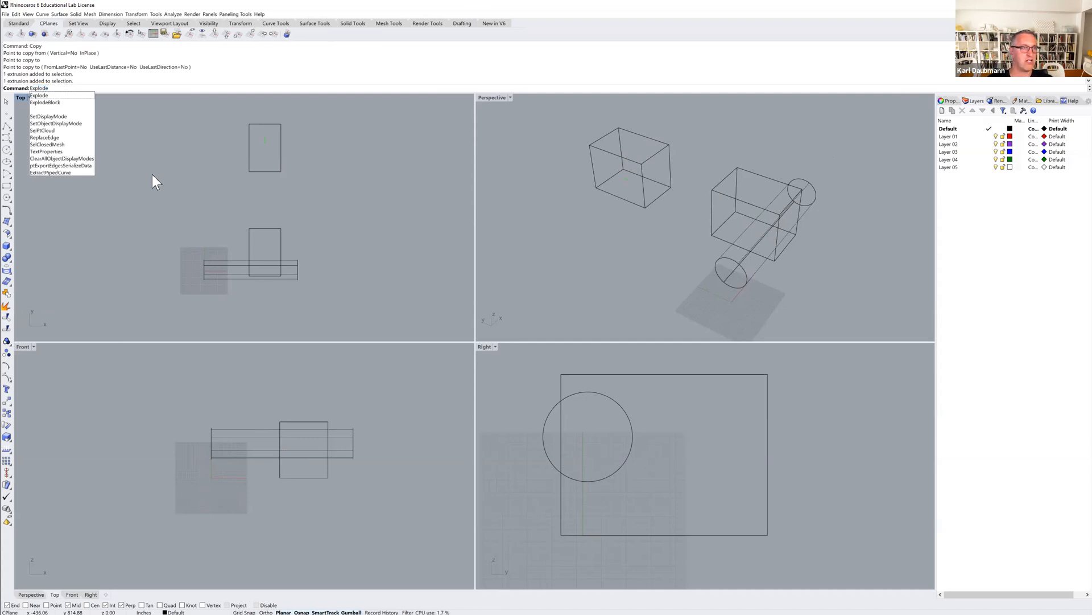
{"action": "key", "text": "BackSpace"}
{"action": "key", "text": "BackSpace"}
{"action": "key", "text": "BackSpace"}
{"action": "key", "text": "BackSpace"}
{"action": "key", "text": "BackSpace"}
{"action": "key", "text": "BackSpace"}
{"action": "key", "text": "BackSpace"}
{"action": "type", "text": "X"}
{"action": "key", "text": "Return"}
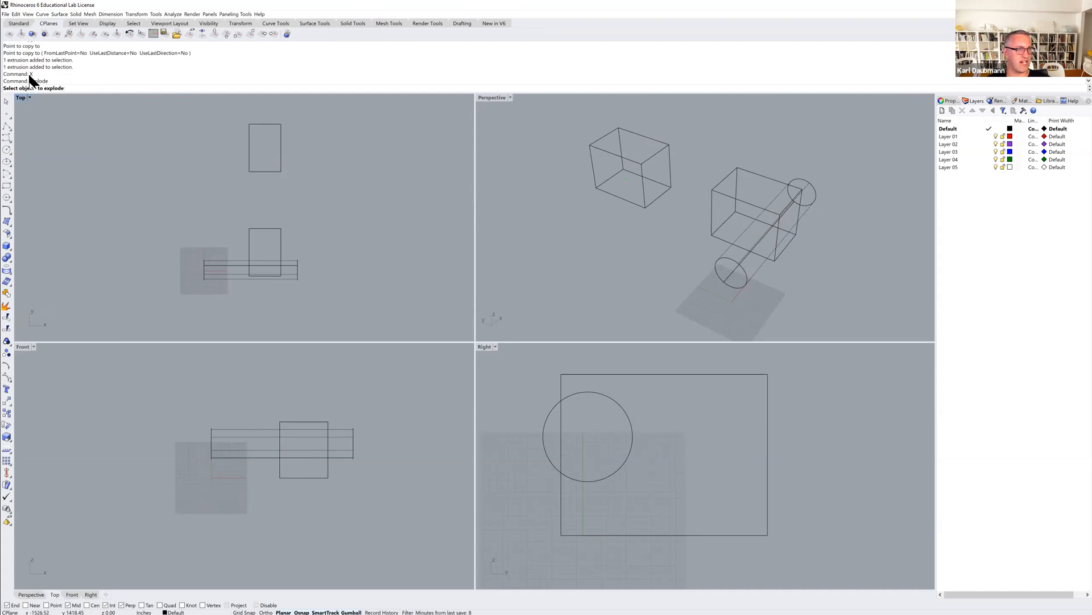
{"action": "left_click", "coordinate": [282, 144]}
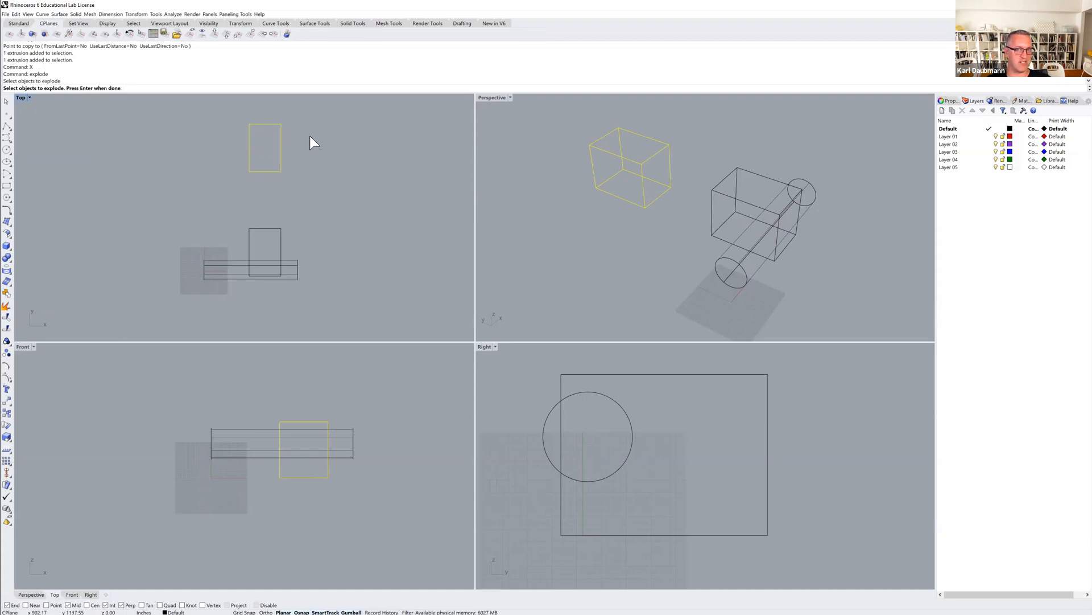
{"action": "key", "text": "Return"}
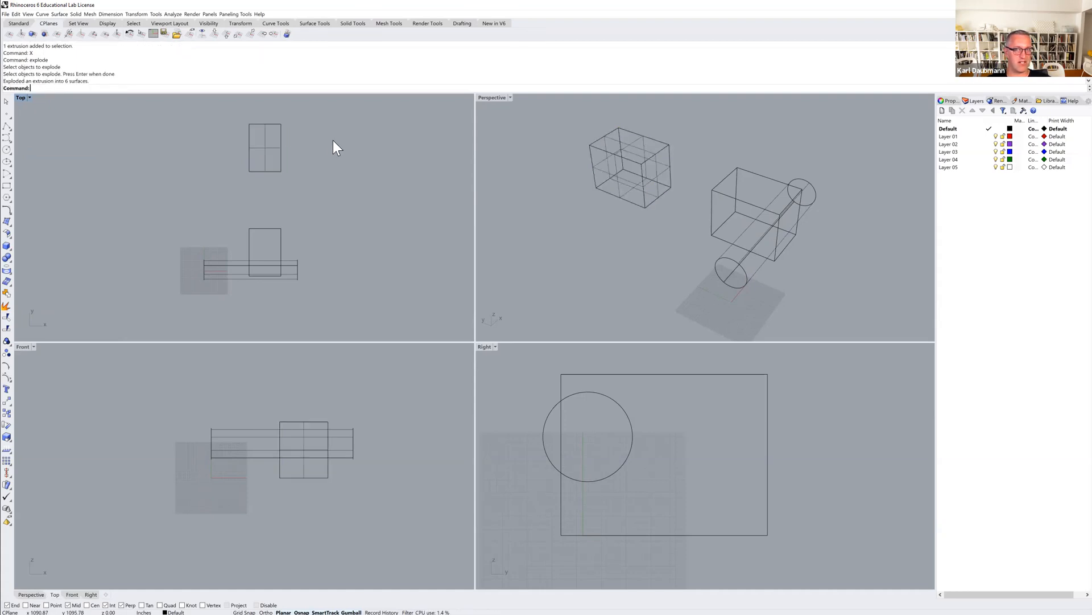
Maximize the Perspective viewport and select individual surfaces of the exploded box one at a time, clearing the selection at the end.
{"action": "double_click", "coordinate": [488, 98]}
{"action": "right_click_drag", "start_coordinate": [467, 187], "coordinate": [435, 210], "text": "shift"}
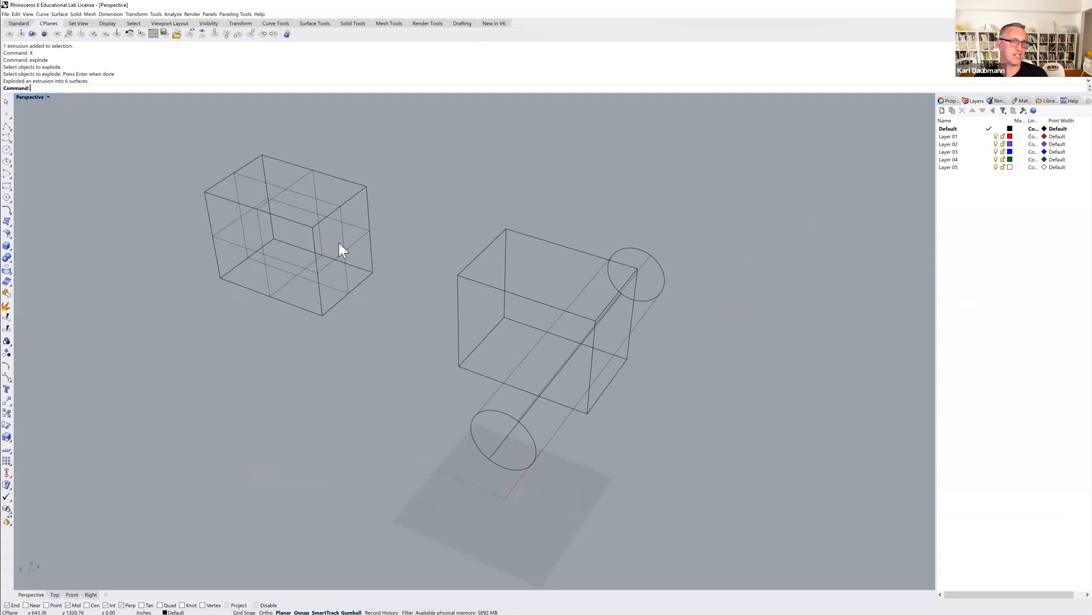
{"action": "left_click", "coordinate": [273, 186]}
{"action": "key", "text": "Escape"}
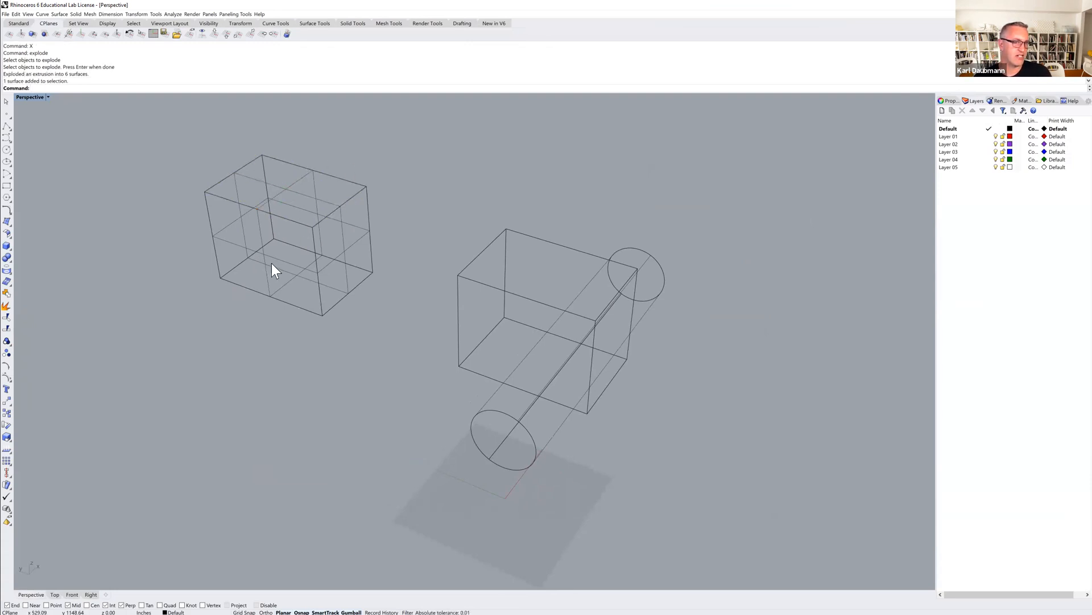
{"action": "left_click", "coordinate": [292, 265]}
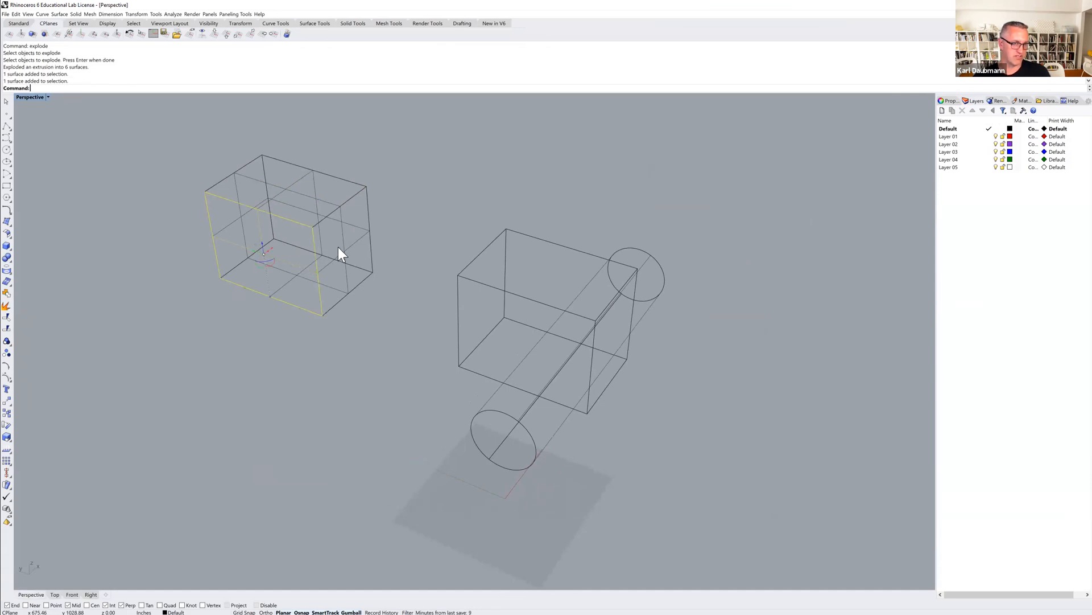
{"action": "left_click", "coordinate": [343, 239]}
{"action": "left_click", "coordinate": [356, 224]}
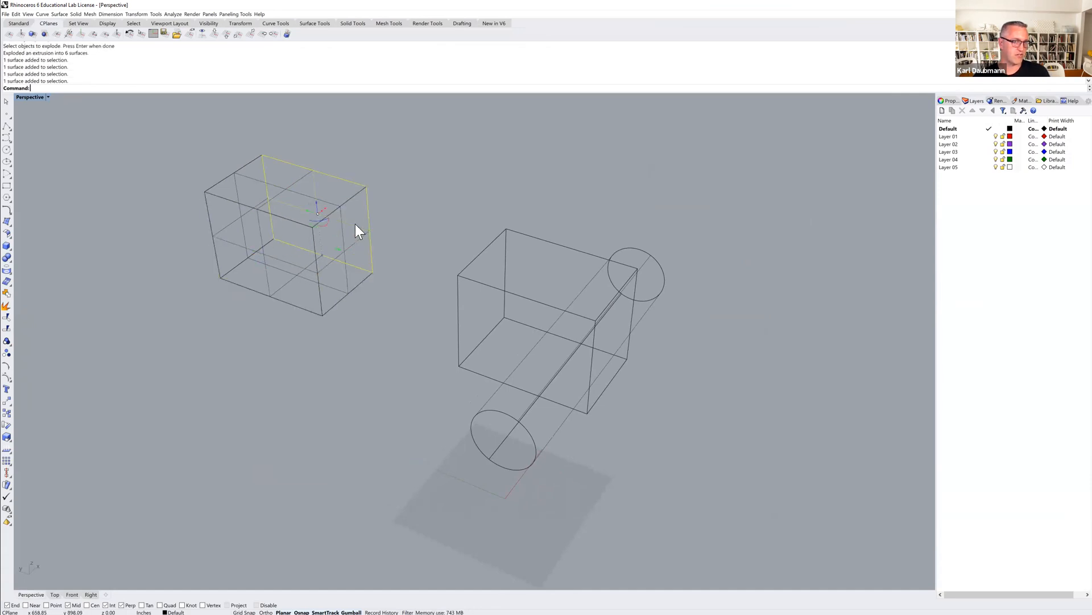
{"action": "left_click", "coordinate": [251, 179]}
{"action": "left_click", "coordinate": [237, 189]}
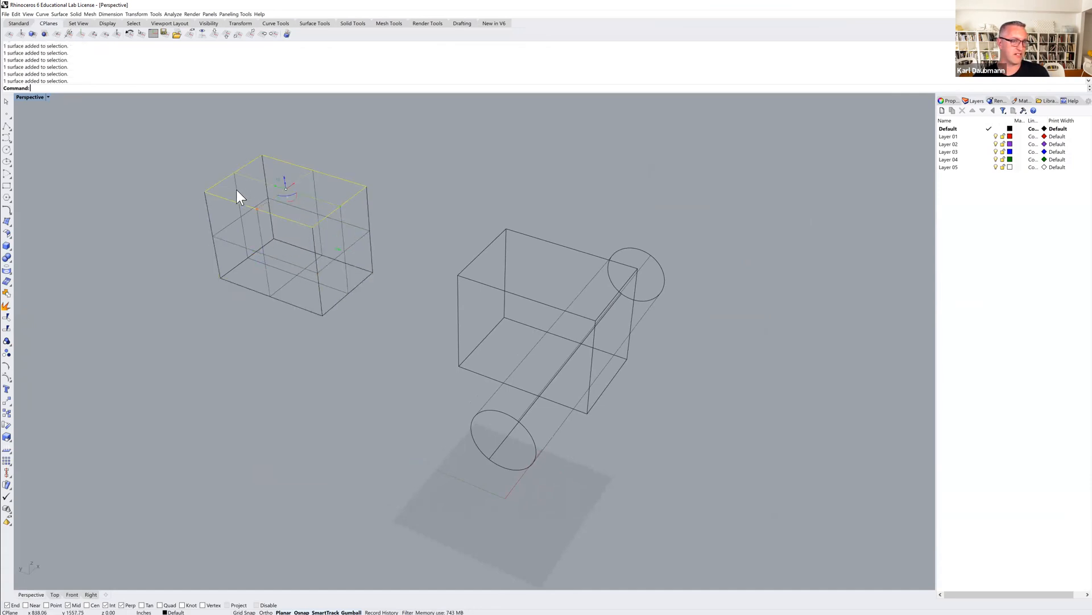
{"action": "key", "text": "Escape"}
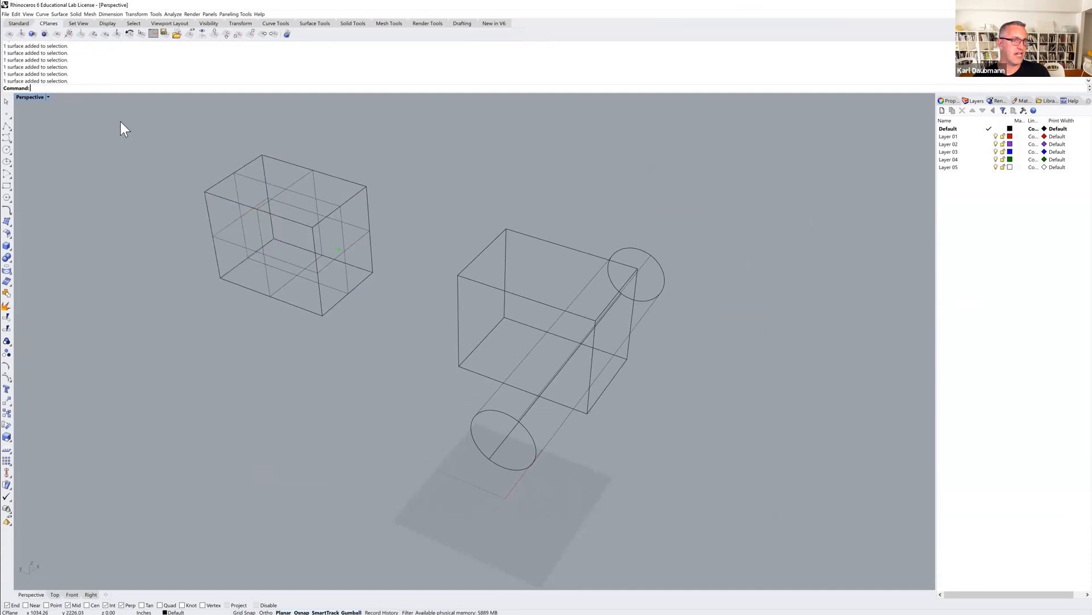
Set the Perspective viewport's display mode to Ghosted.
{"action": "left_click", "coordinate": [31, 96]}
{"action": "key", "text": "Escape"}
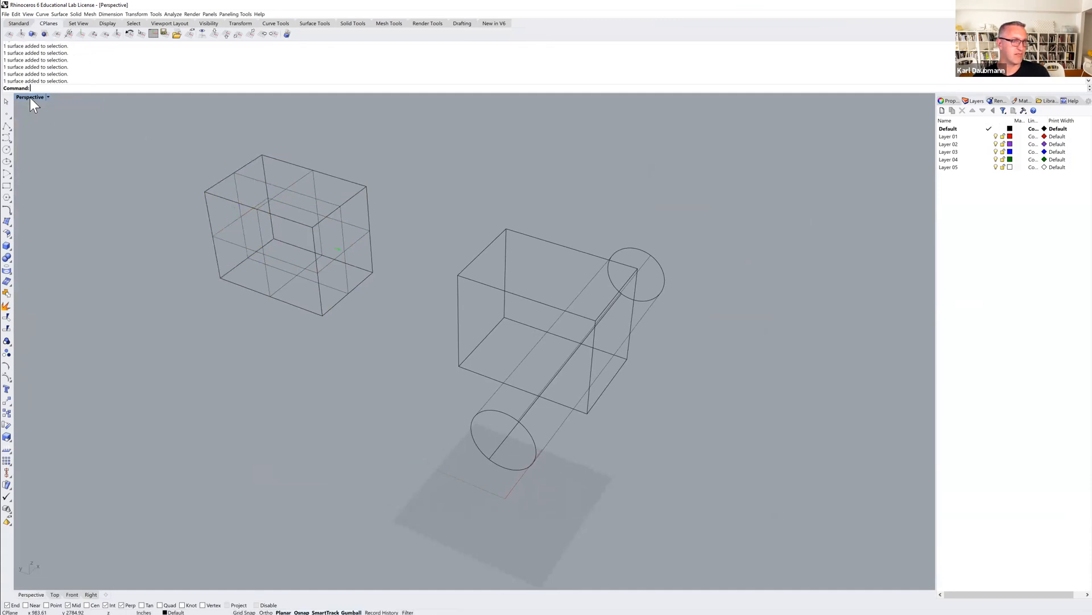
{"action": "left_click", "coordinate": [30, 97]}
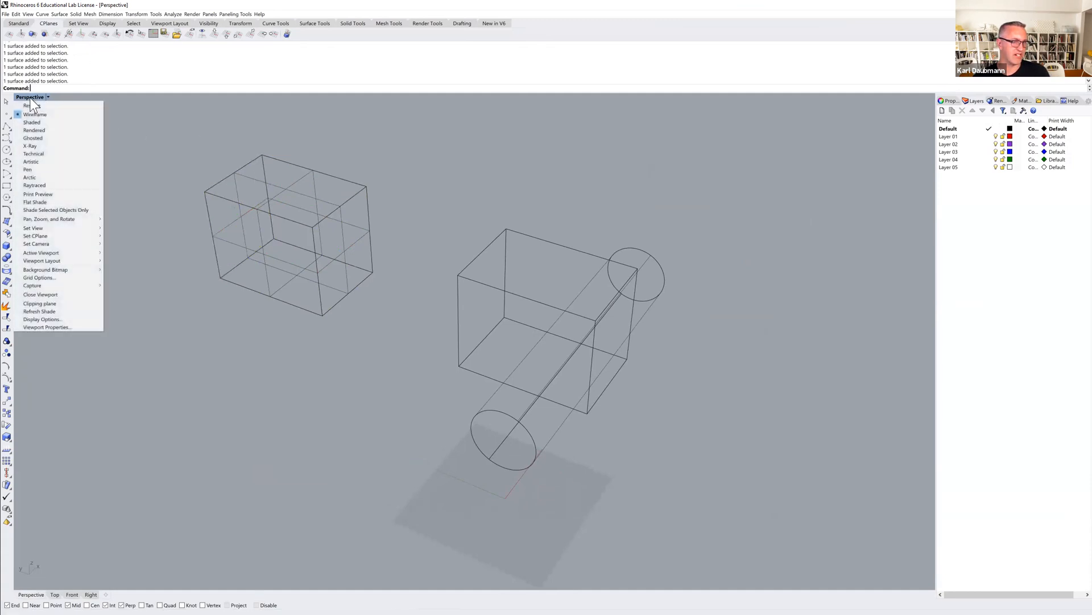
{"action": "left_click", "coordinate": [36, 138]}
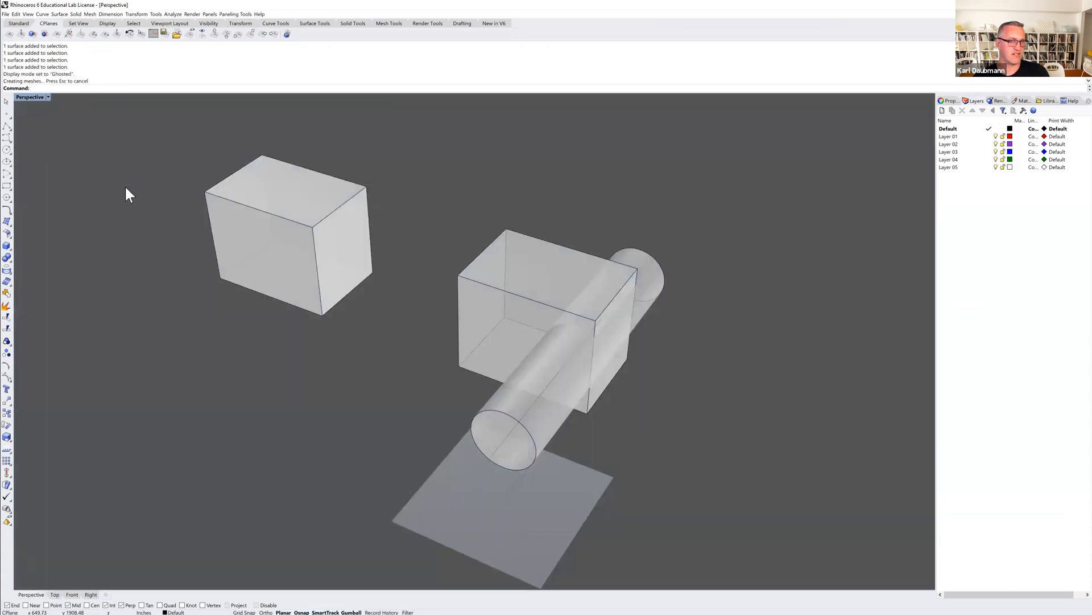
Delete the top surface of the exploded box so that it is open.
{"action": "mouse_move", "coordinate": [327, 255]}
{"action": "right_mouse_down"}
{"action": "mouse_move", "coordinate": [339, 236]}
{"action": "mouse_move", "coordinate": [316, 259]}
{"action": "mouse_move", "coordinate": [315, 249]}
{"action": "mouse_move", "coordinate": [331, 254]}
{"action": "right_mouse_up"}
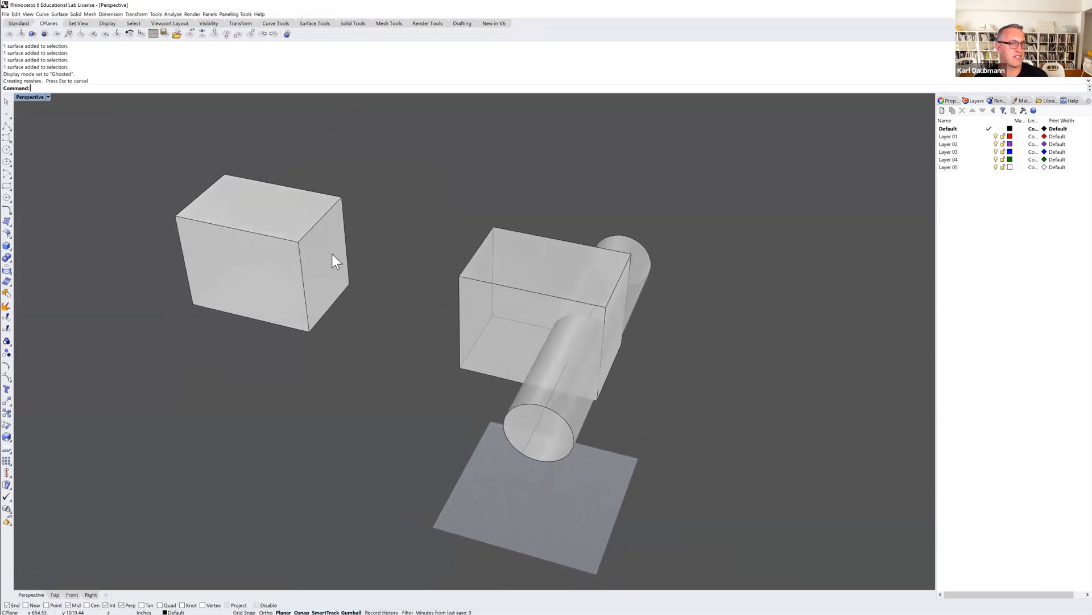
{"action": "left_click", "coordinate": [289, 214], "text": "ctrl+shift"}
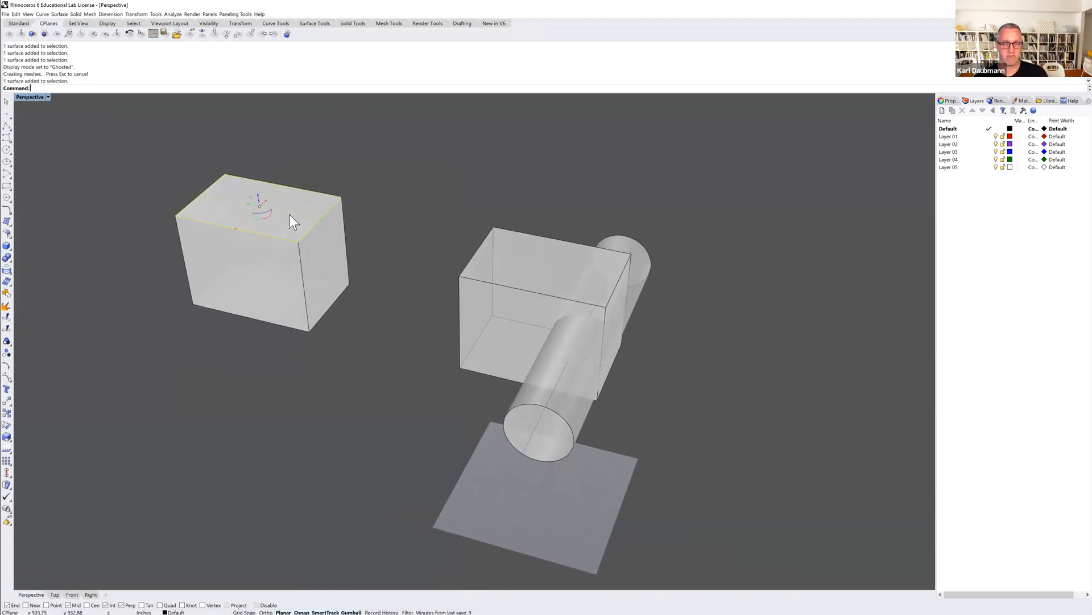
{"action": "key", "text": "Delete"}
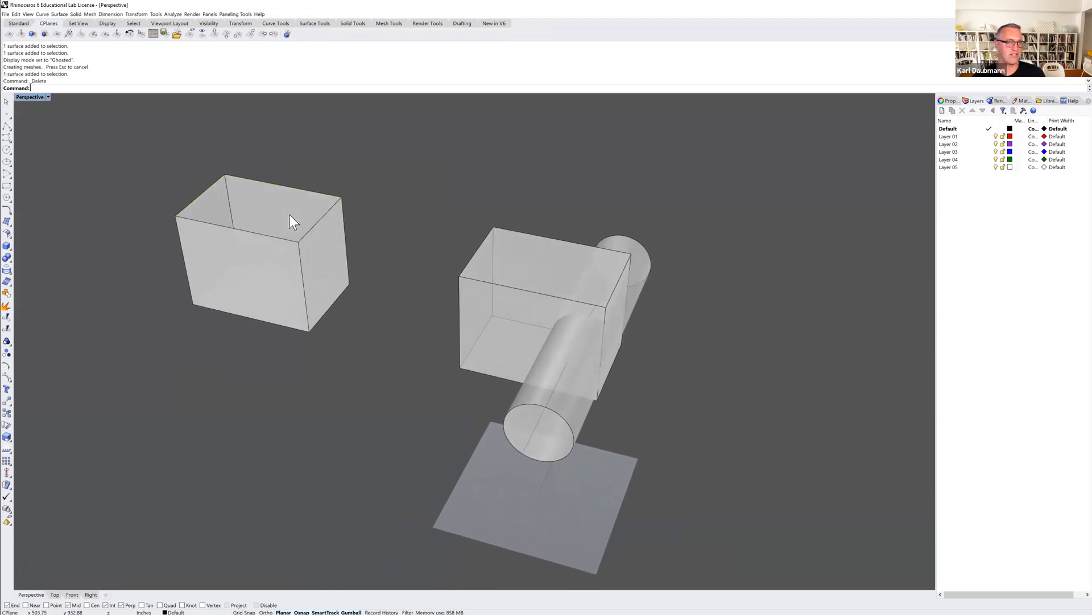
{"action": "mouse_move", "coordinate": [286, 200]}
{"action": "right_mouse_down"}
{"action": "mouse_move", "coordinate": [285, 213]}
{"action": "mouse_move", "coordinate": [288, 183]}
{"action": "mouse_move", "coordinate": [284, 198]}
{"action": "right_mouse_up"}
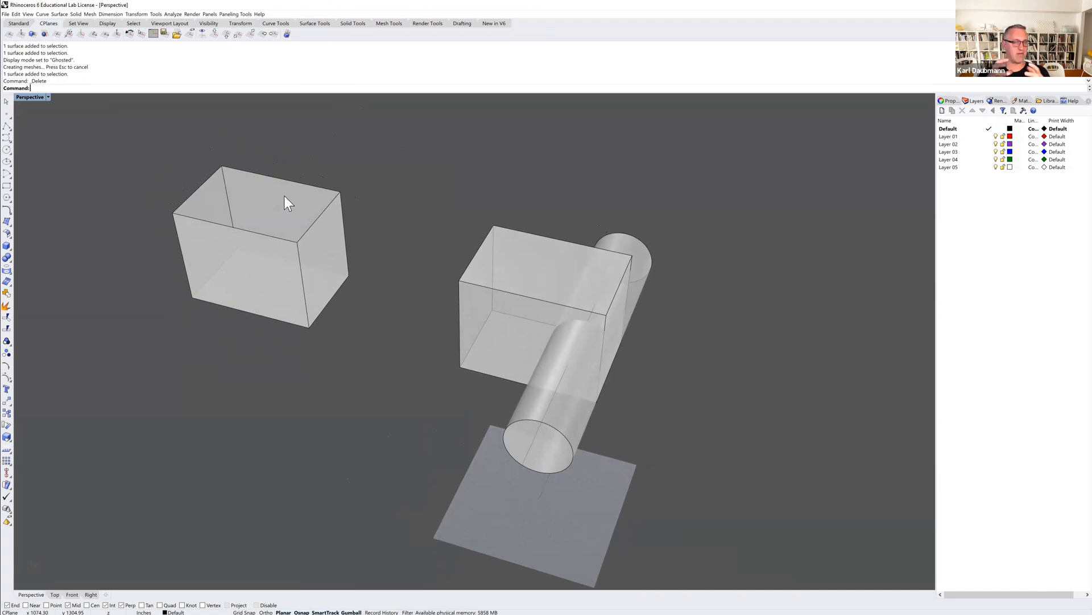
Select the open box's remaining surfaces one by one, including its floor, and clear the selection.
{"action": "right_click_drag", "start_coordinate": [267, 200], "coordinate": [256, 195]}
{"action": "left_click", "coordinate": [261, 177]}
{"action": "left_click", "coordinate": [225, 193]}
{"action": "left_click", "coordinate": [260, 245]}
{"action": "left_click", "coordinate": [278, 222]}
{"action": "right_click_drag", "start_coordinate": [278, 222], "coordinate": [279, 234]}
{"action": "left_click", "coordinate": [279, 206]}
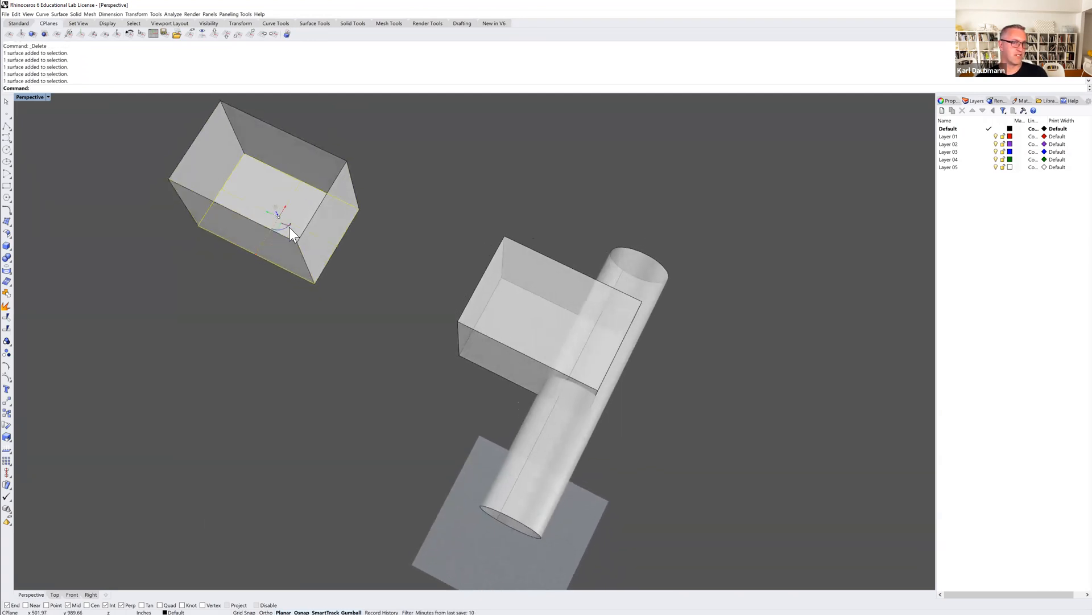
{"action": "scroll", "coordinate": [289, 227], "scroll_direction": "down", "scroll_amount": 3}
{"action": "right_click_drag", "start_coordinate": [336, 289], "coordinate": [342, 275]}
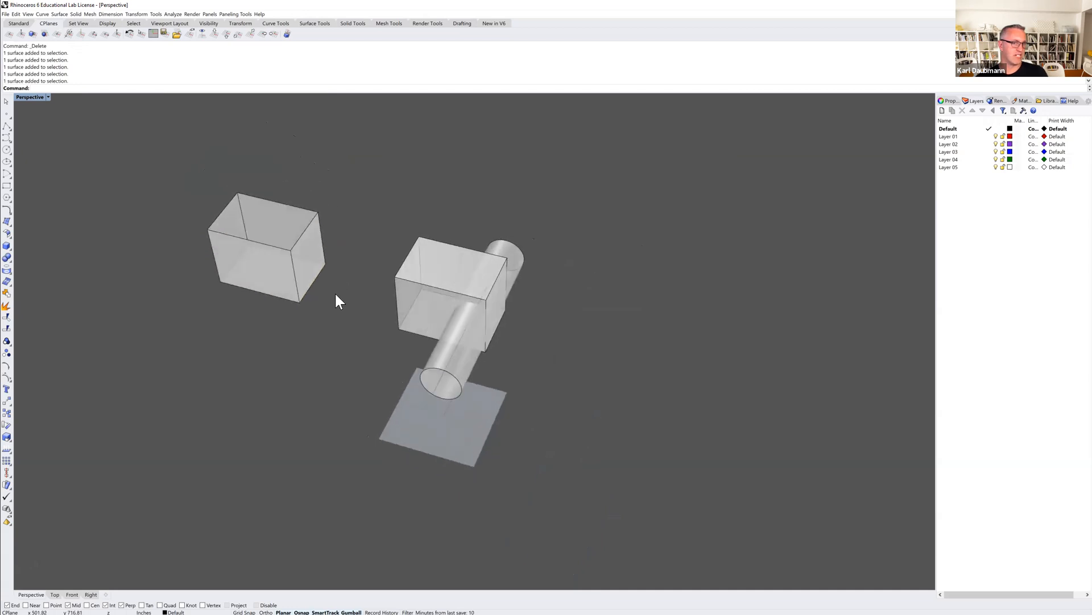
Join the open box's five surfaces into one polysurface, and select it as a single object before clearing the selection.
{"action": "left_click_drag", "start_coordinate": [309, 278], "coordinate": [175, 176]}
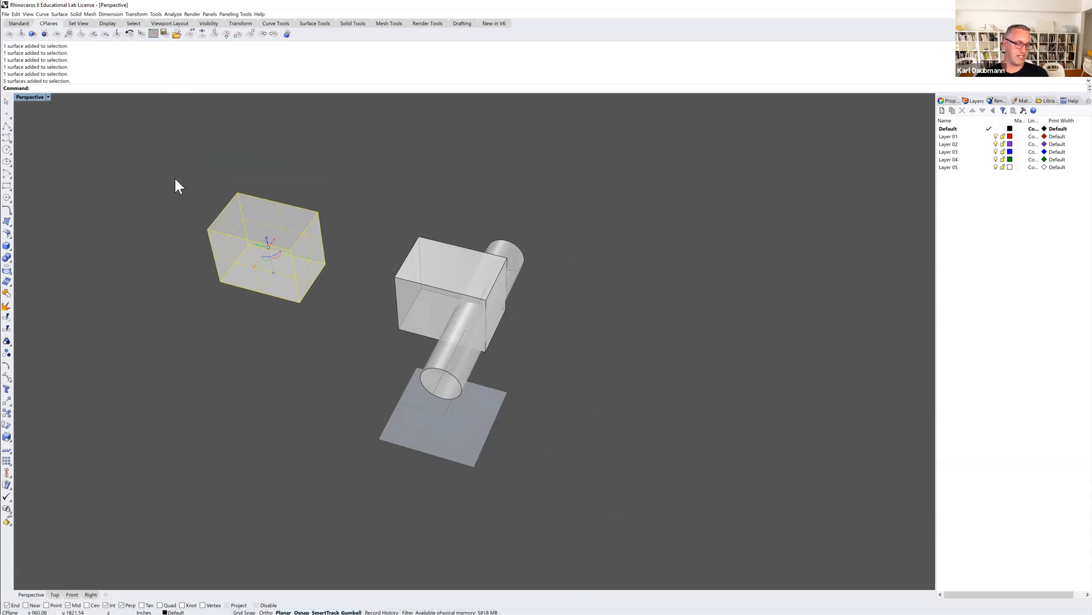
{"action": "key", "text": "ctrl+j"}
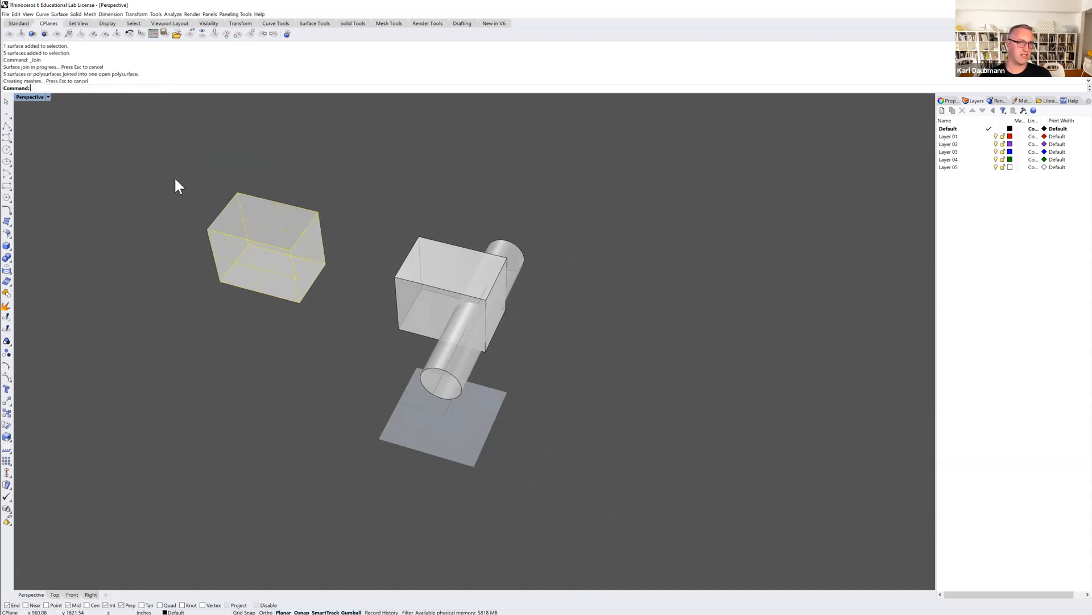
{"action": "right_click_drag", "start_coordinate": [221, 207], "coordinate": [253, 210]}
{"action": "left_click", "coordinate": [294, 216]}
{"action": "left_click", "coordinate": [302, 195]}
{"action": "left_click", "coordinate": [285, 203]}
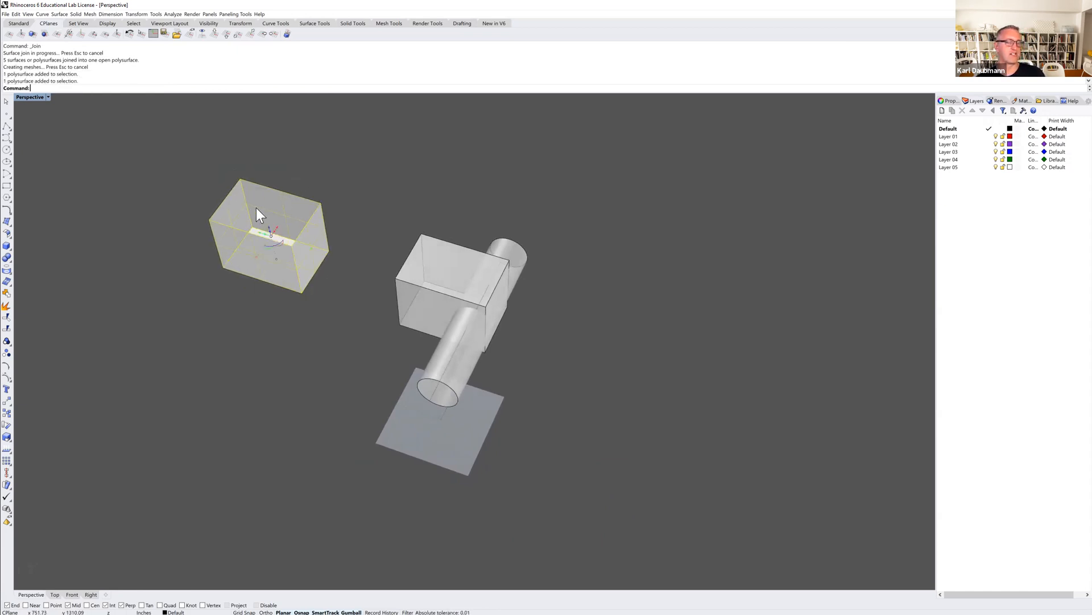
{"action": "left_click", "coordinate": [317, 173]}
Examine the inside of the joined open box and compare it with the closed box extrusion crossed by the cylinder.
{"action": "right_click_drag", "start_coordinate": [259, 219], "coordinate": [257, 207]}
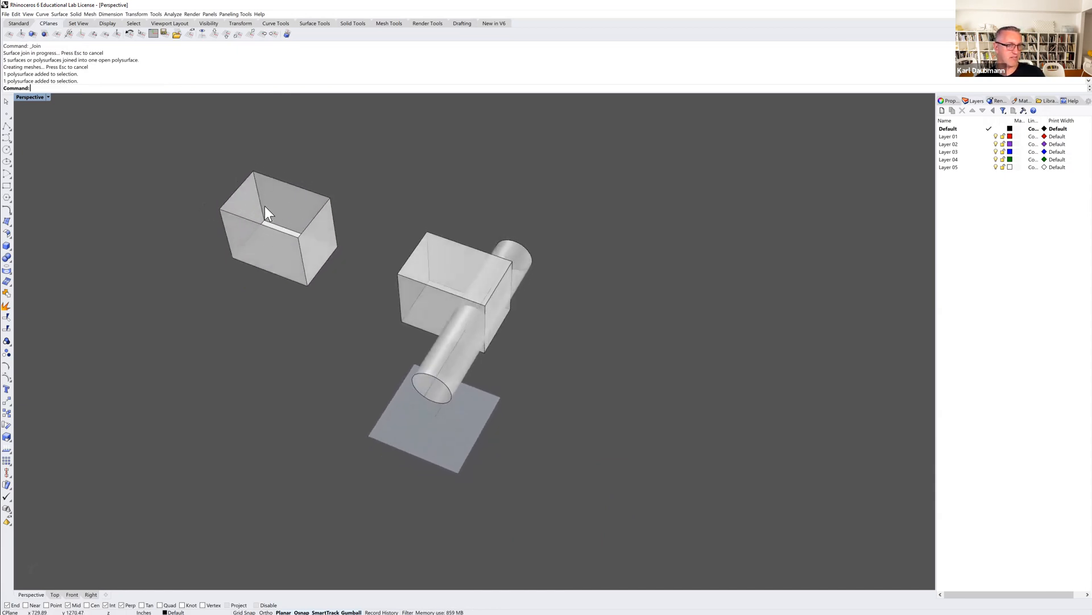
{"action": "right_click_drag", "start_coordinate": [238, 217], "coordinate": [280, 255]}
{"action": "right_click_drag", "start_coordinate": [250, 221], "coordinate": [252, 193]}
{"action": "right_click_drag", "start_coordinate": [280, 227], "coordinate": [274, 235]}
{"action": "left_click", "coordinate": [455, 269]}
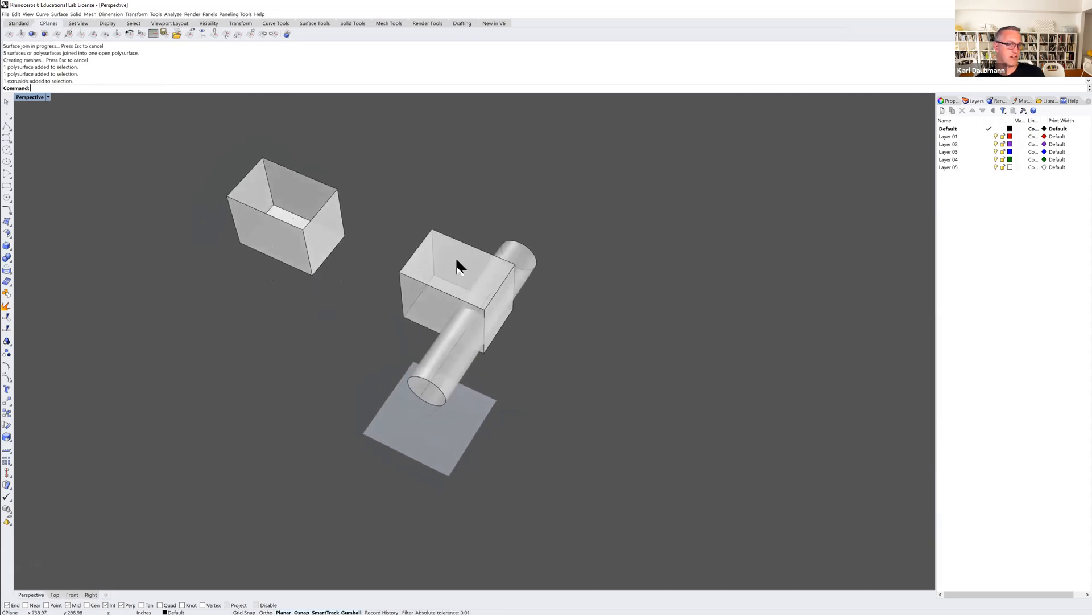
{"action": "mouse_move", "coordinate": [429, 274]}
{"action": "right_mouse_down"}
{"action": "mouse_move", "coordinate": [442, 254]}
{"action": "mouse_move", "coordinate": [435, 272]}
{"action": "right_mouse_up"}
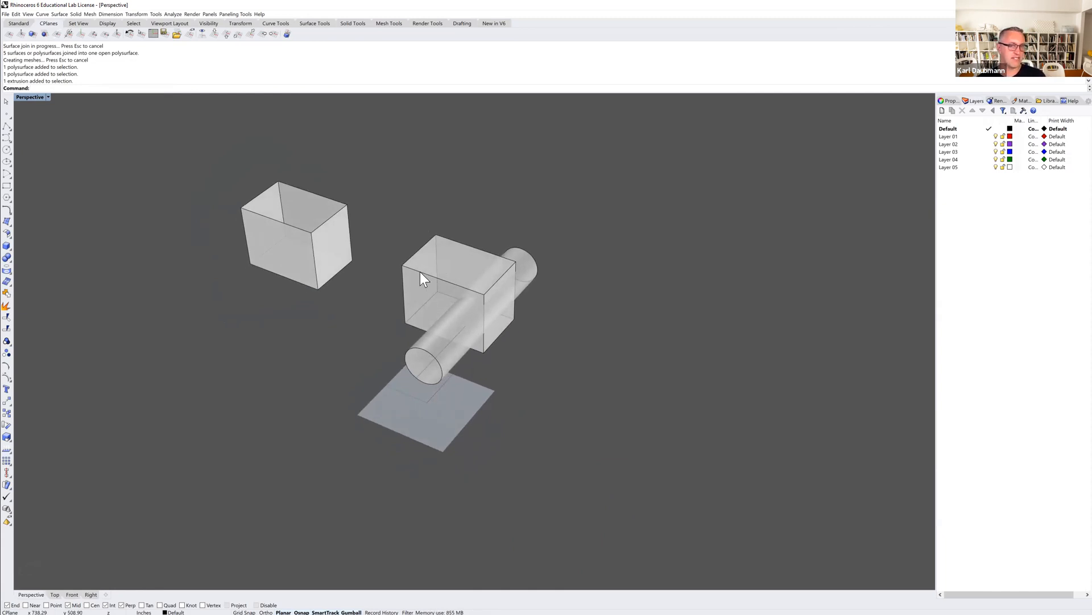
{"action": "right_click_drag", "start_coordinate": [428, 274], "coordinate": [428, 272]}
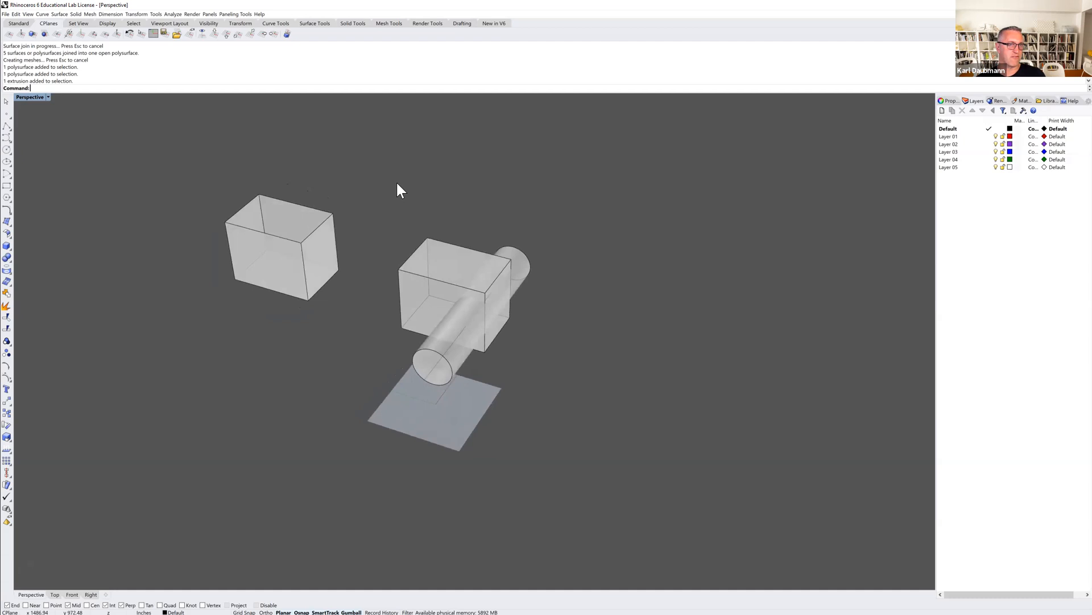
Subtract the cylinder from the closed box with a Boolean Difference, keeping DeleteInput=Yes.
{"action": "left_click", "coordinate": [75, 14]}
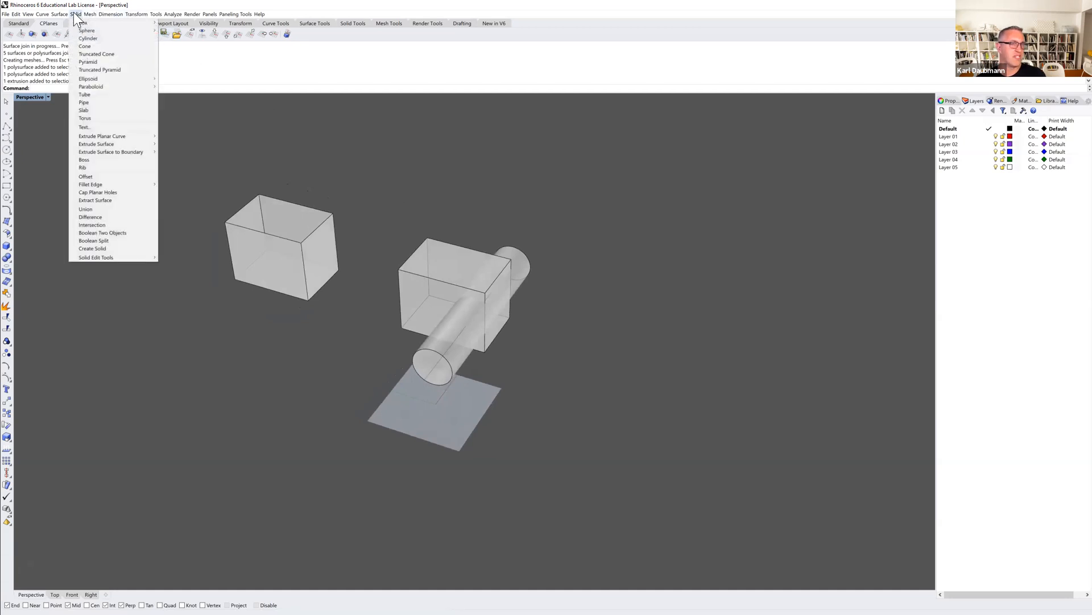
{"action": "left_click", "coordinate": [90, 217]}
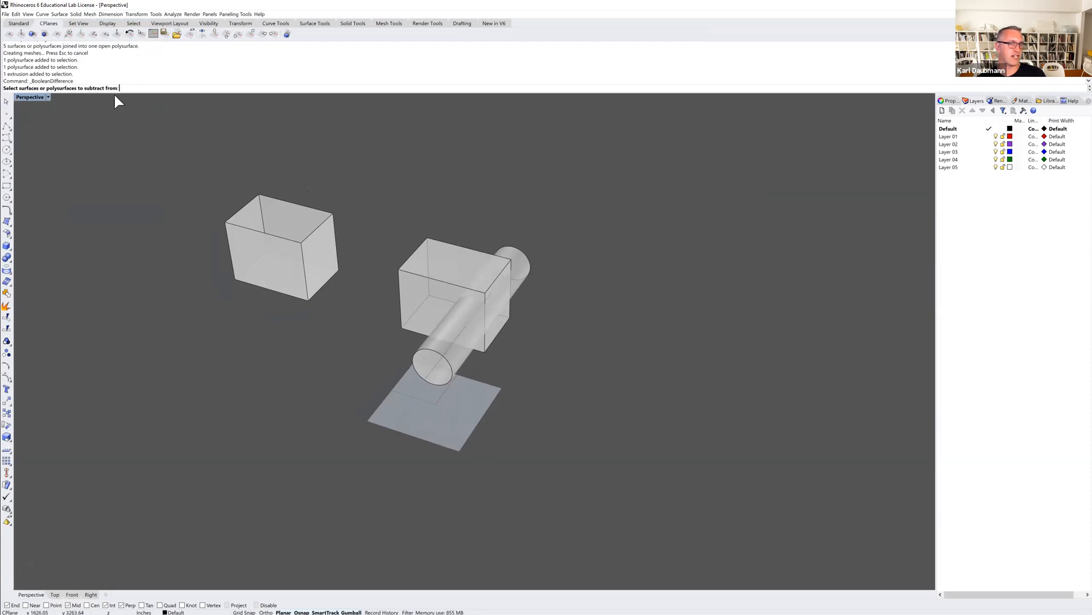
{"action": "left_click", "coordinate": [442, 259]}
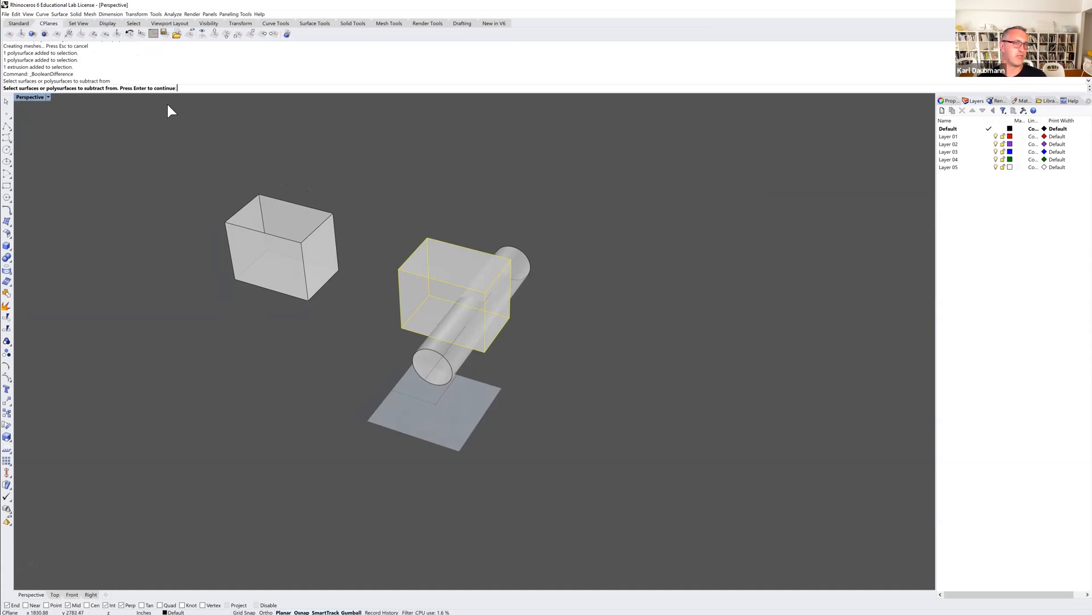
{"action": "key", "text": "Return"}
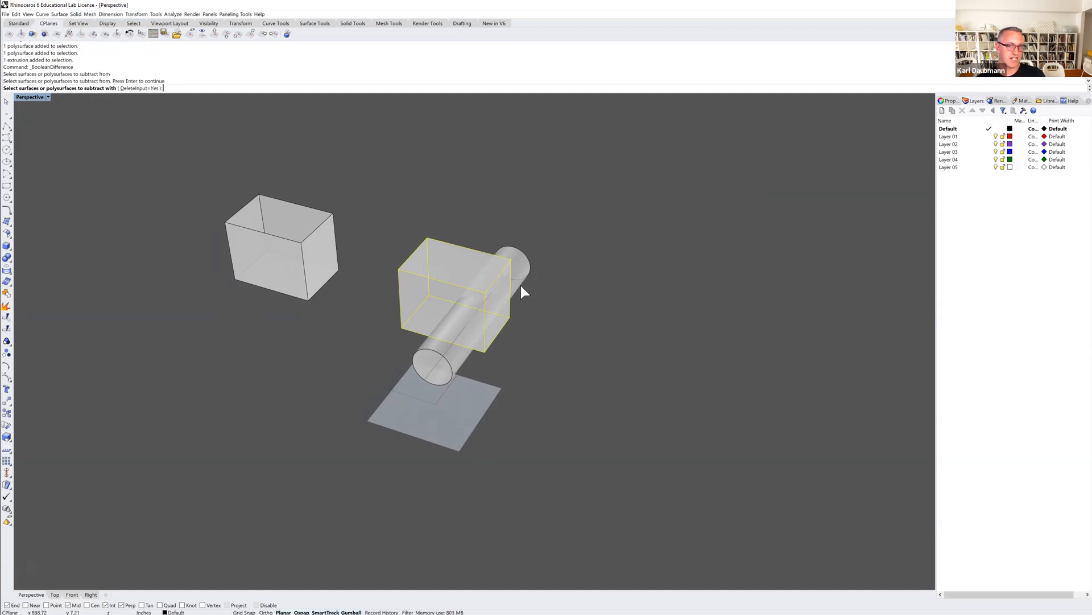
{"action": "left_click", "coordinate": [519, 269]}
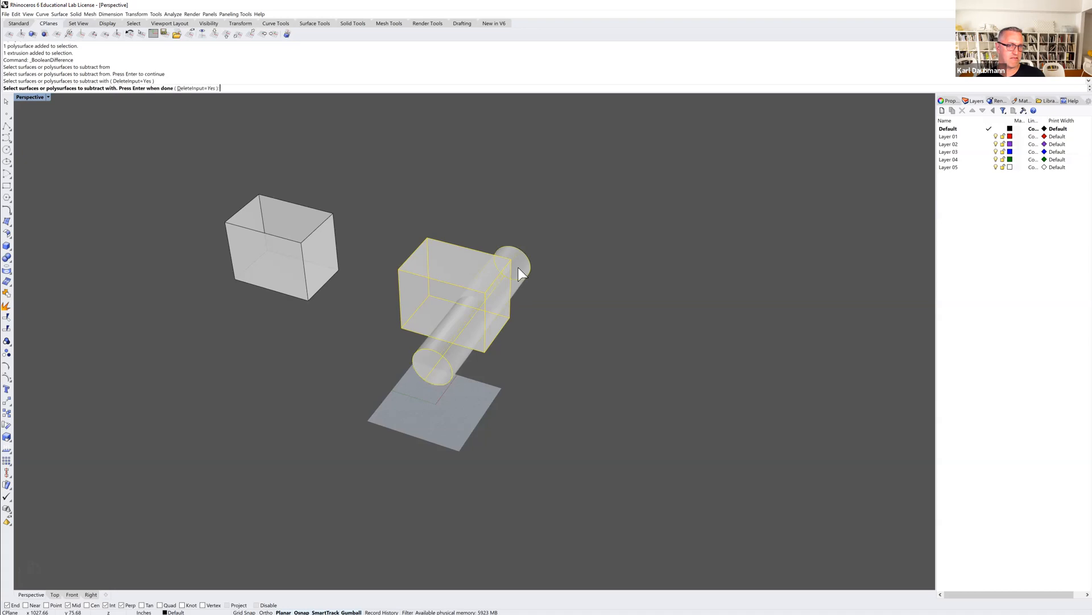
{"action": "key", "text": "Return"}
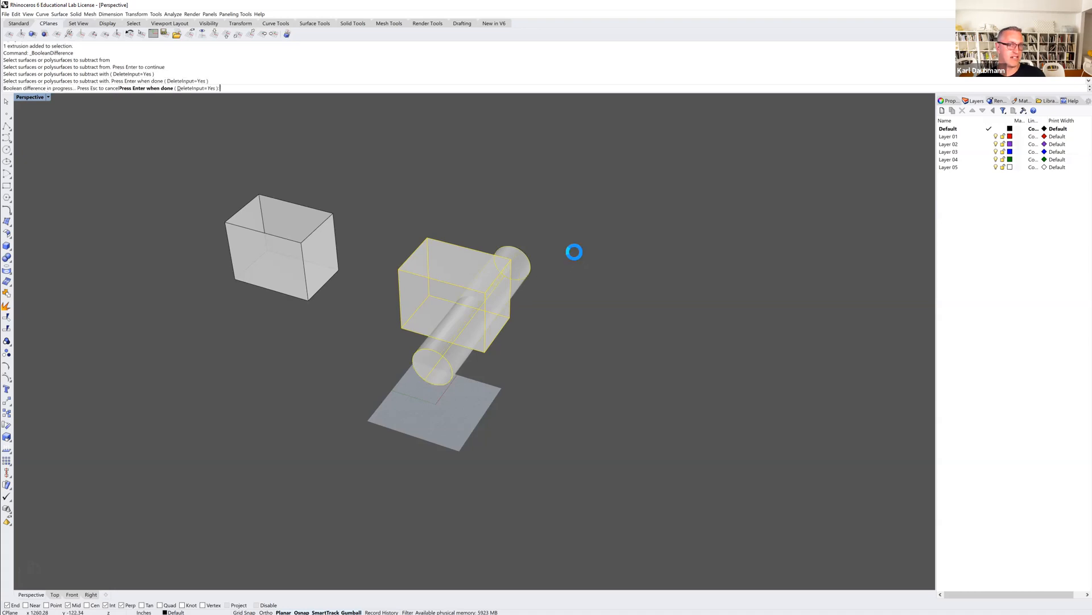
Explode the notched box polysurface into separate surfaces.
{"action": "right_click_drag", "start_coordinate": [557, 293], "coordinate": [522, 336]}
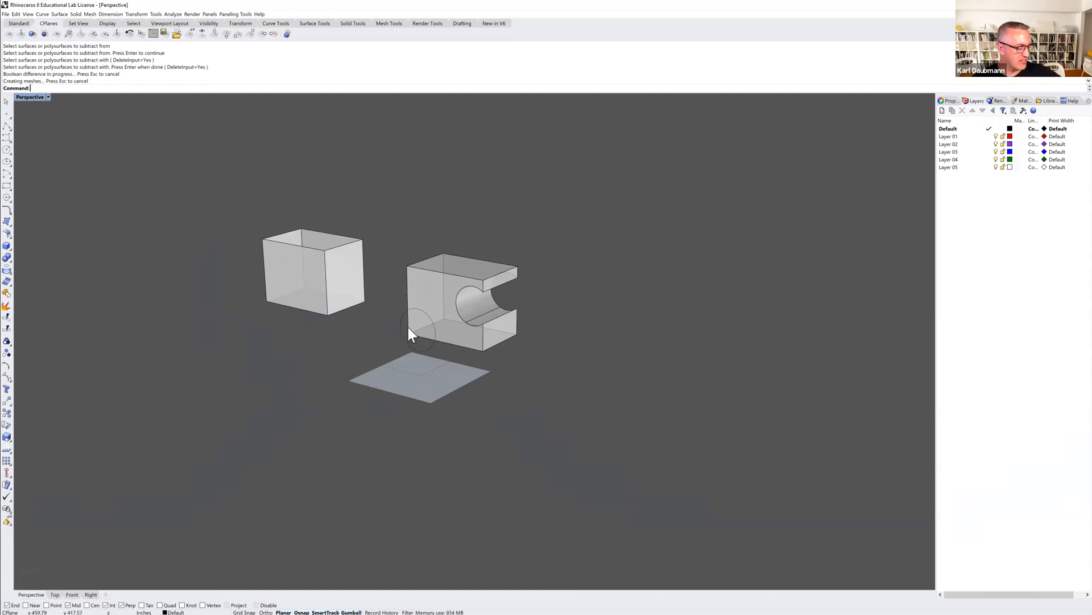
{"action": "right_click_drag", "start_coordinate": [361, 298], "coordinate": [375, 313]}
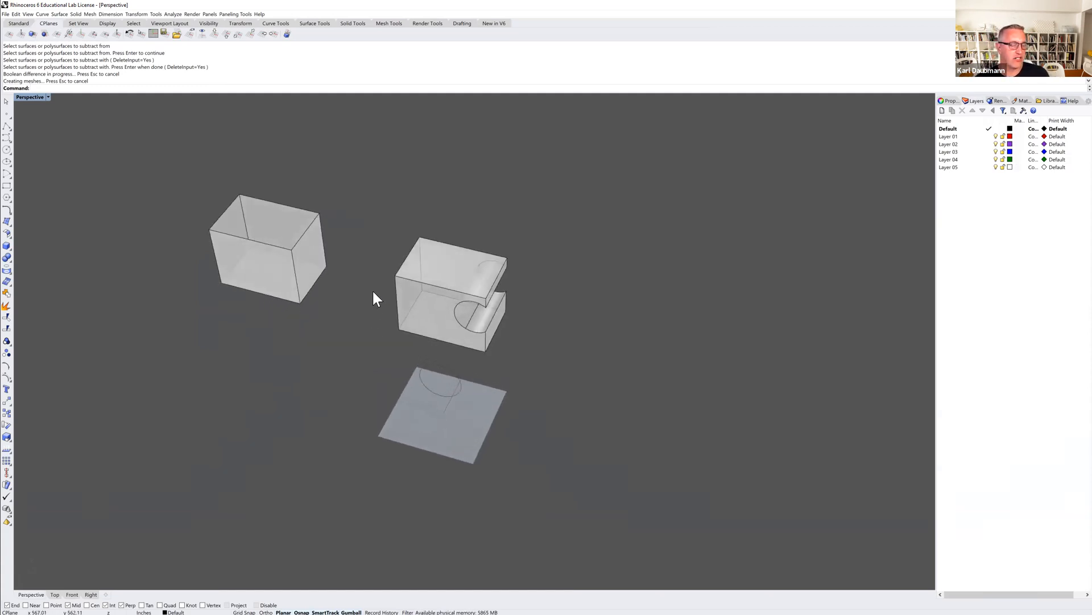
{"action": "left_click", "coordinate": [458, 262]}
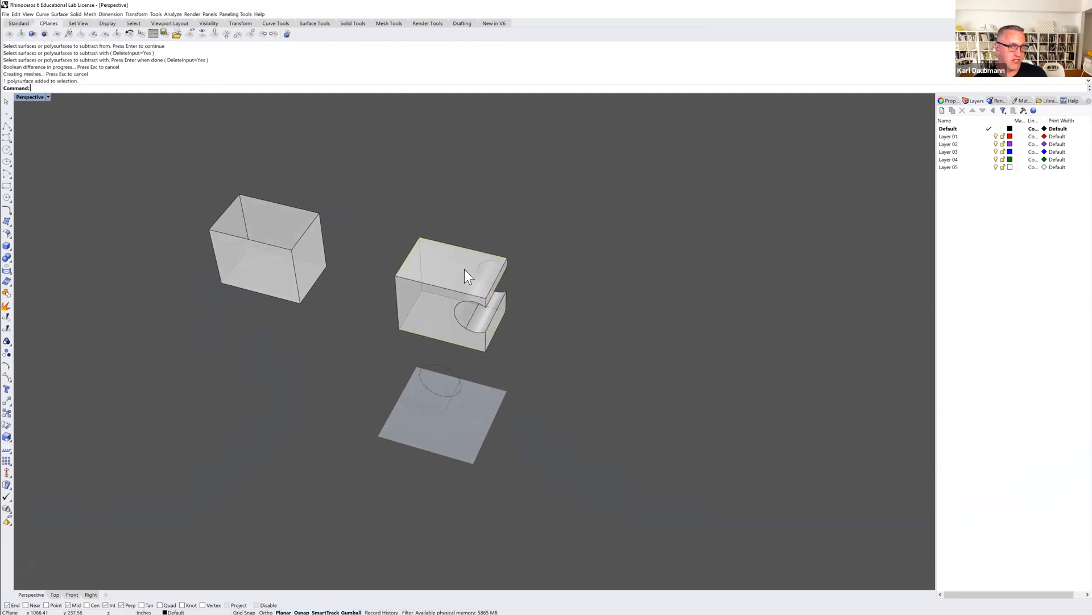
{"action": "left_click", "coordinate": [442, 299]}
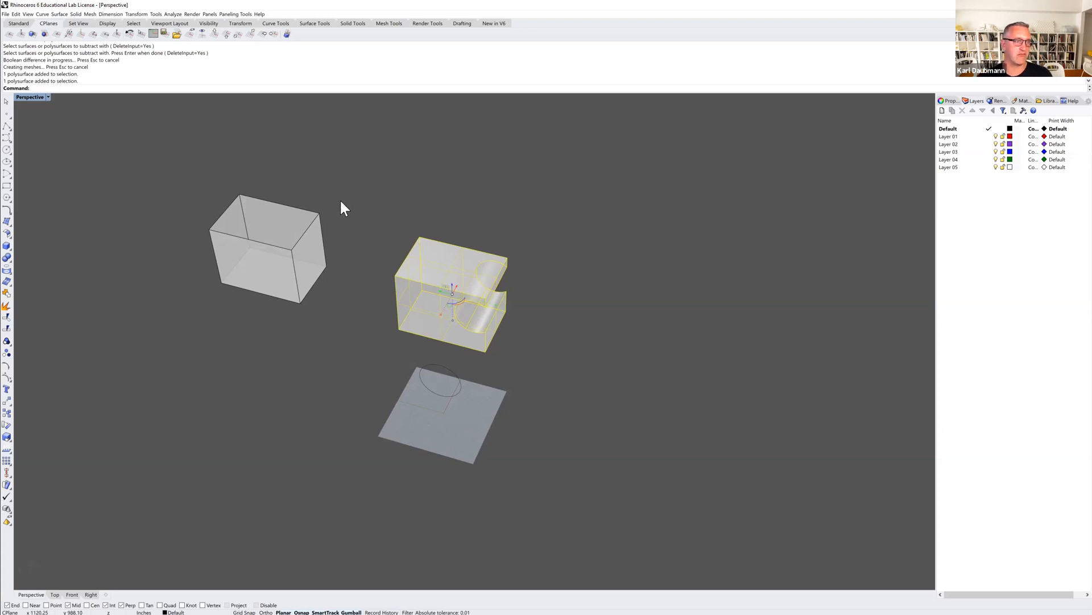
{"action": "type", "text": "exp"}
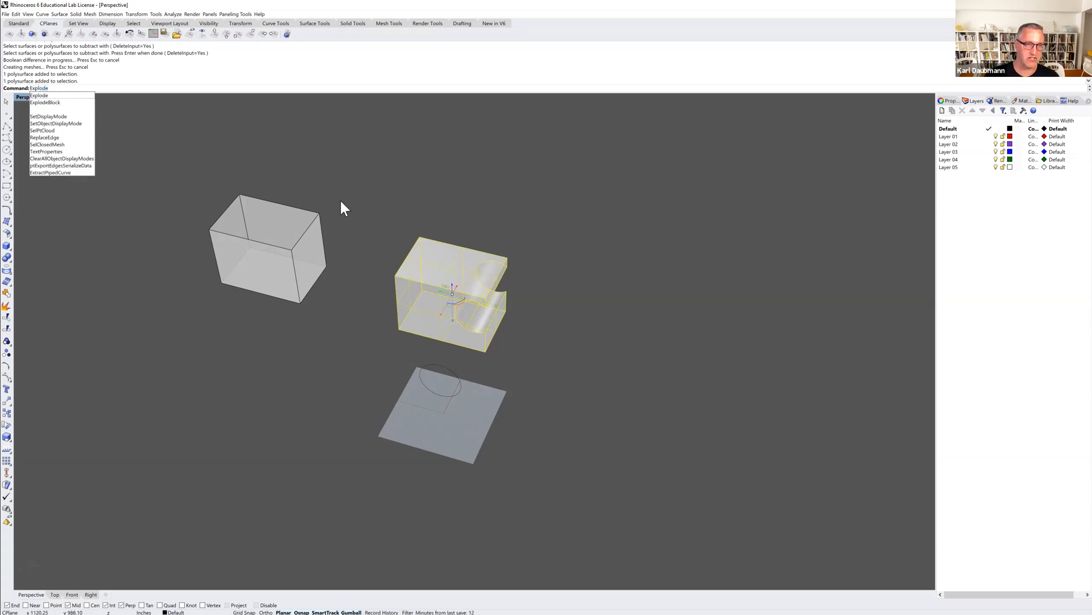
{"action": "key", "text": "Return"}
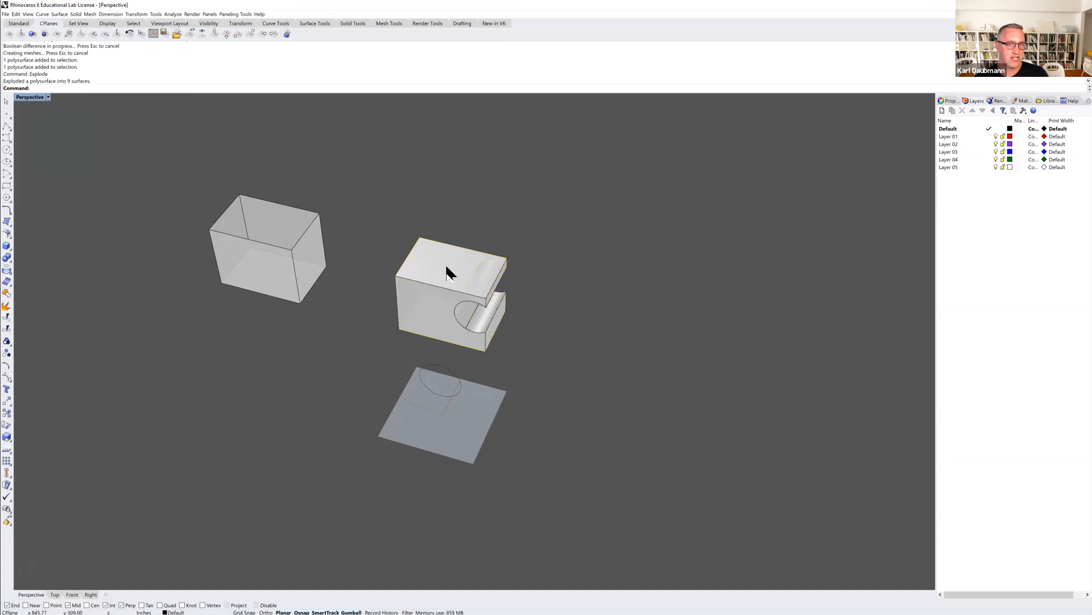
Delete the top surface of the exploded notched box and select the curved surface left by the cylinder cut.
{"action": "left_click", "coordinate": [450, 273]}
{"action": "key", "text": "Delete"}
{"action": "right_click_drag", "start_coordinate": [457, 261], "coordinate": [432, 290]}
{"action": "scroll", "coordinate": [478, 300], "scroll_direction": "up", "scroll_amount": 4}
{"action": "left_click", "coordinate": [464, 308]}
{"action": "right_click_drag", "start_coordinate": [466, 308], "coordinate": [446, 330]}
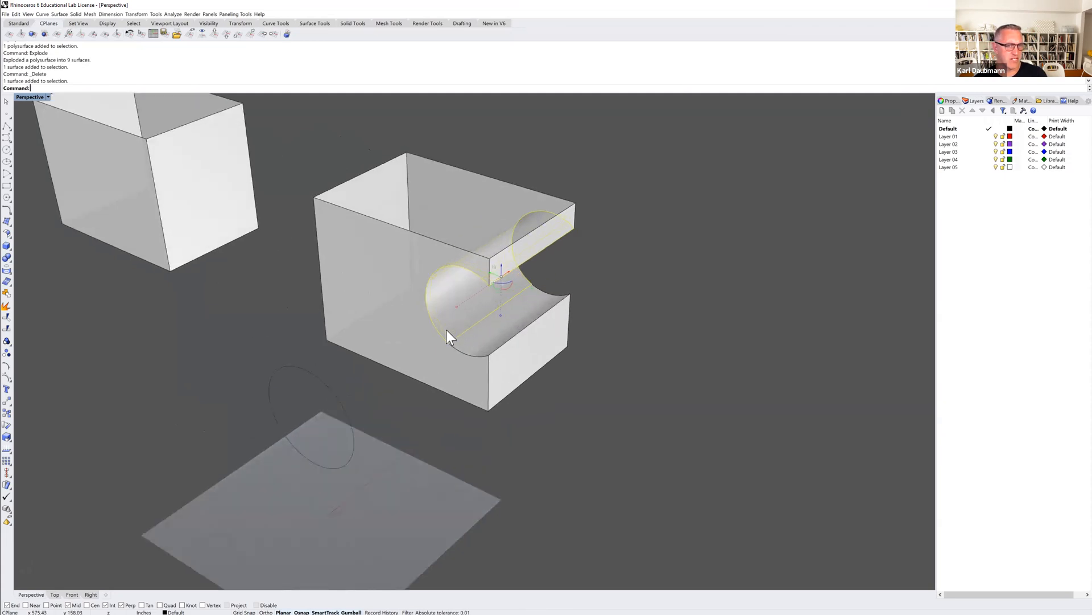
Add the second curved surface of the cylindrical cut to the selection and join the two into one polysurface.
{"action": "left_click", "coordinate": [480, 338]}
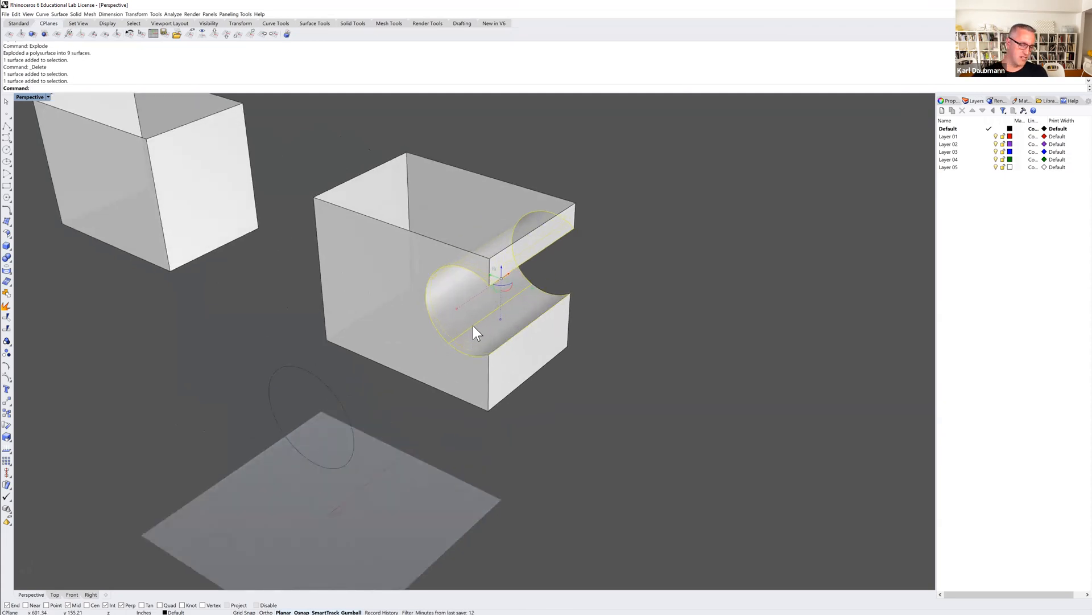
{"action": "key", "text": "ctrl+j"}
{"action": "scroll", "coordinate": [473, 326], "scroll_direction": "down", "scroll_amount": 3}
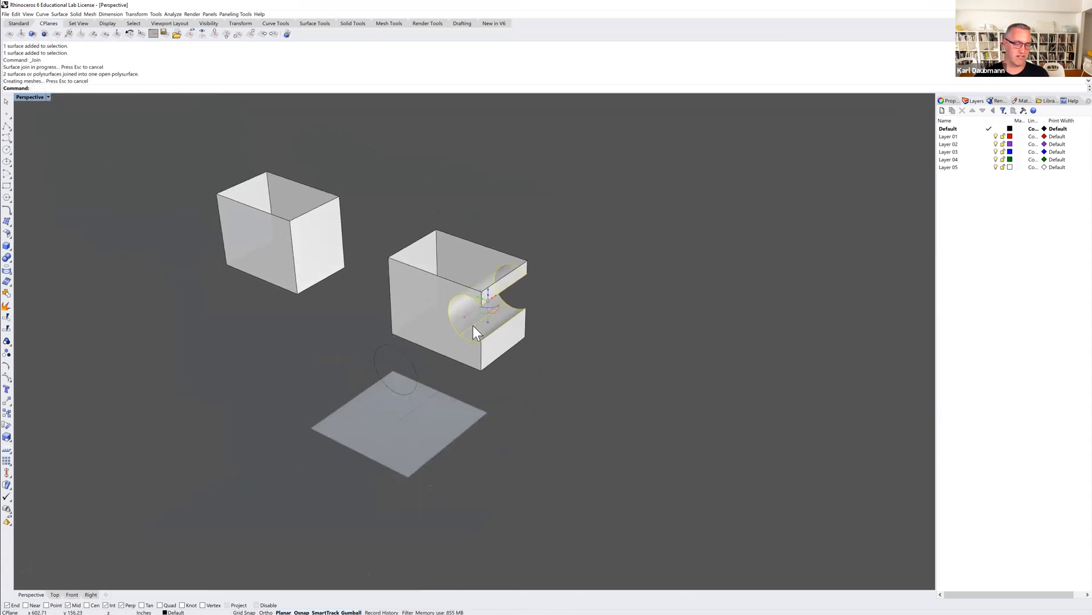
Copy the joined curved surface into the empty space beside the notched box.
{"action": "type", "text": "copy"}
{"action": "key", "text": "Return"}
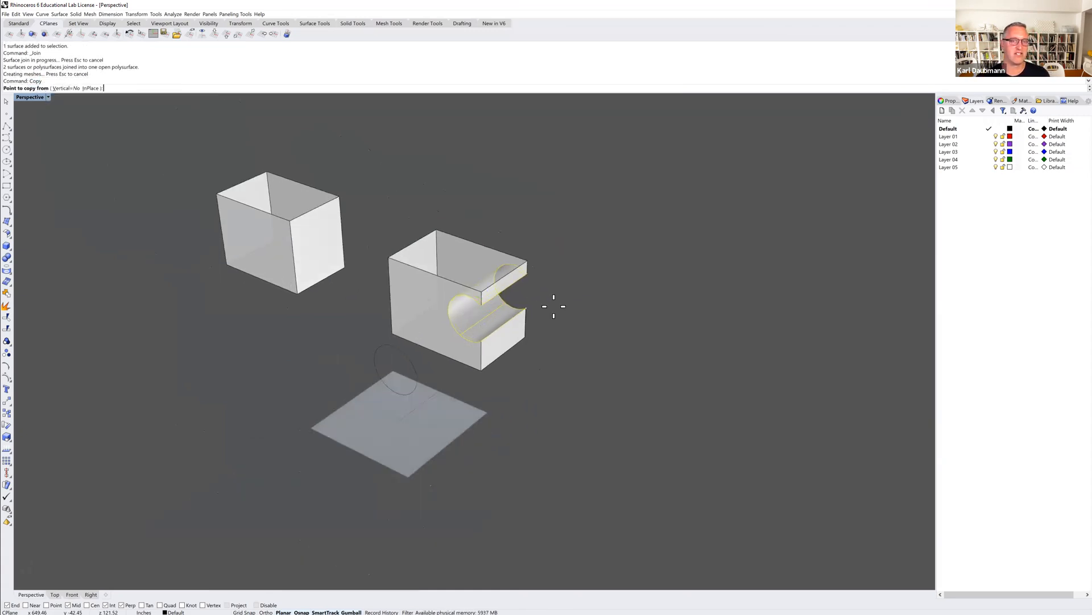
{"action": "left_click", "coordinate": [570, 287]}
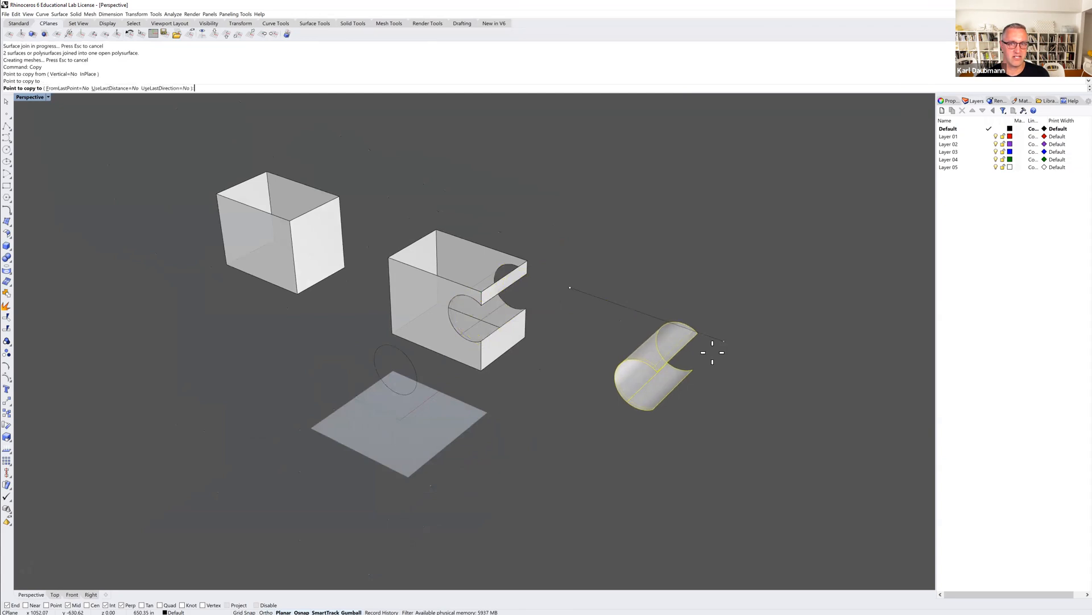
{"action": "key", "text": "Return"}
{"action": "left_click", "coordinate": [726, 319]}
{"action": "mouse_move", "coordinate": [661, 384]}
{"action": "right_mouse_down"}
{"action": "mouse_move", "coordinate": [649, 366]}
{"action": "mouse_move", "coordinate": [638, 371]}
{"action": "mouse_move", "coordinate": [665, 378]}
{"action": "mouse_move", "coordinate": [670, 365]}
{"action": "mouse_move", "coordinate": [662, 381]}
{"action": "right_mouse_up"}
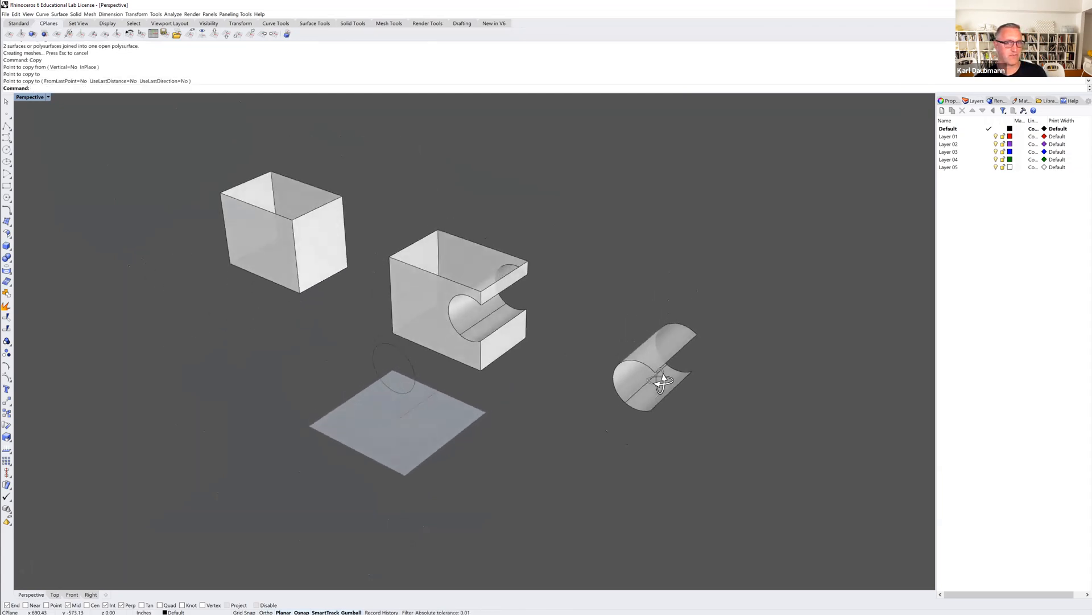
Select individual side surfaces of the exploded notched box in turn to inspect them as separate pieces.
{"action": "left_click", "coordinate": [415, 293], "text": "ctrl+shift"}
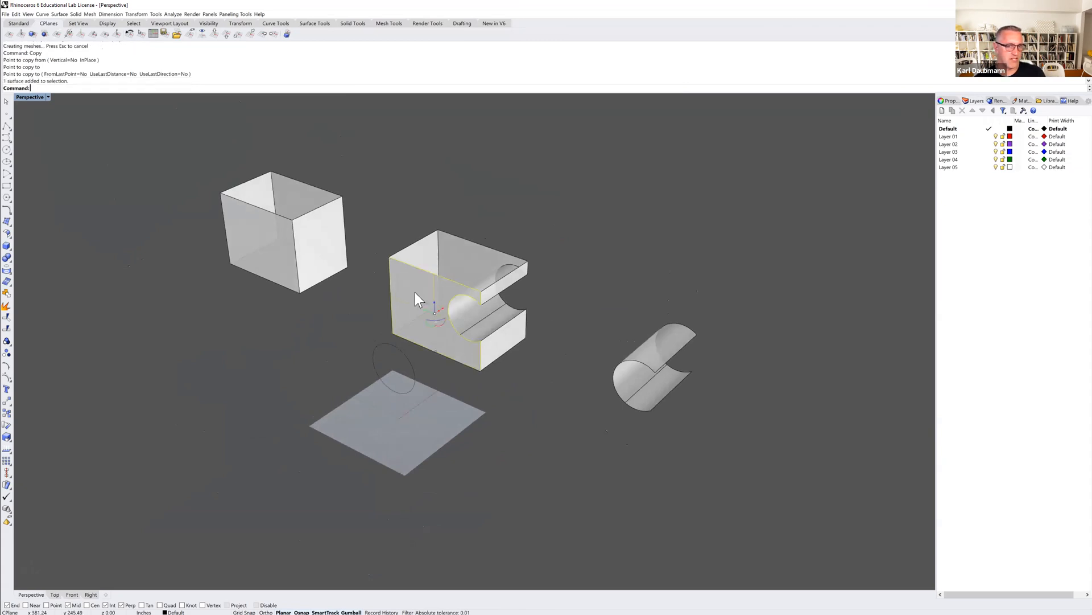
{"action": "left_click", "coordinate": [431, 257], "text": "ctrl+shift"}
{"action": "left_click", "coordinate": [463, 255], "text": "ctrl+shift"}
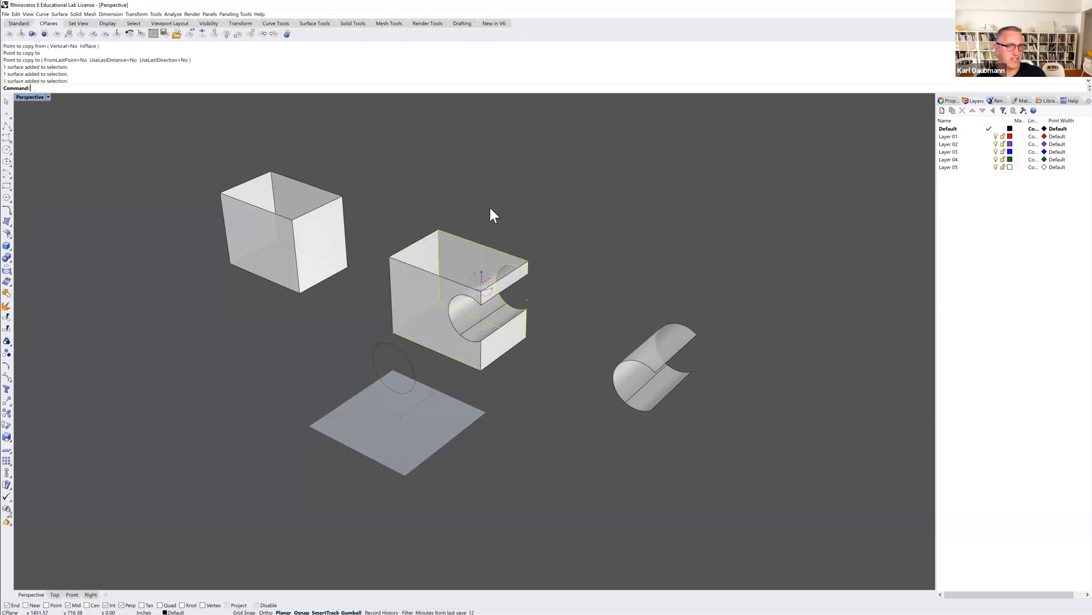
{"action": "scroll", "coordinate": [451, 245], "scroll_direction": "up", "scroll_amount": 3}
{"action": "right_click_drag", "start_coordinate": [451, 245], "coordinate": [446, 264]}
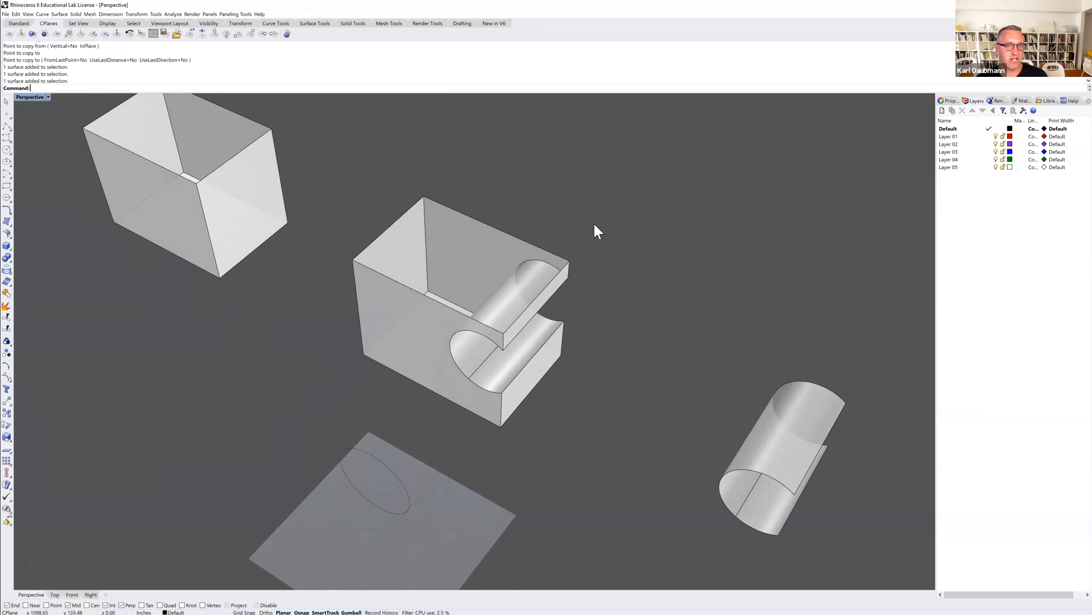
Close the top of the notched box with a corner-to-corner plane between its opposite upper corners.
{"action": "left_click", "coordinate": [60, 15]}
{"action": "mouse_move", "coordinate": [66, 22]}
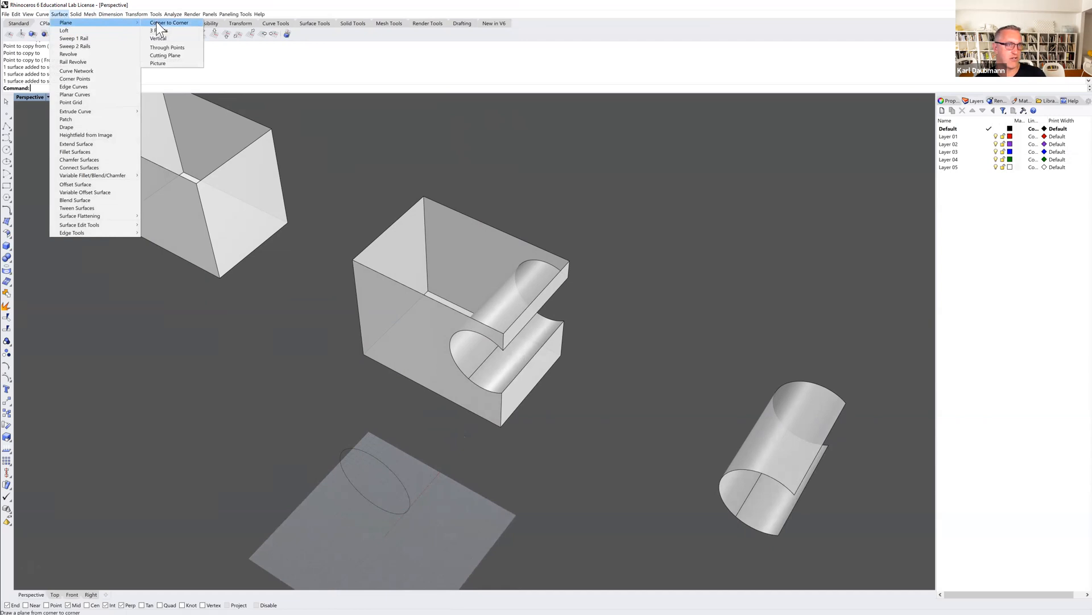
{"action": "left_click", "coordinate": [159, 23]}
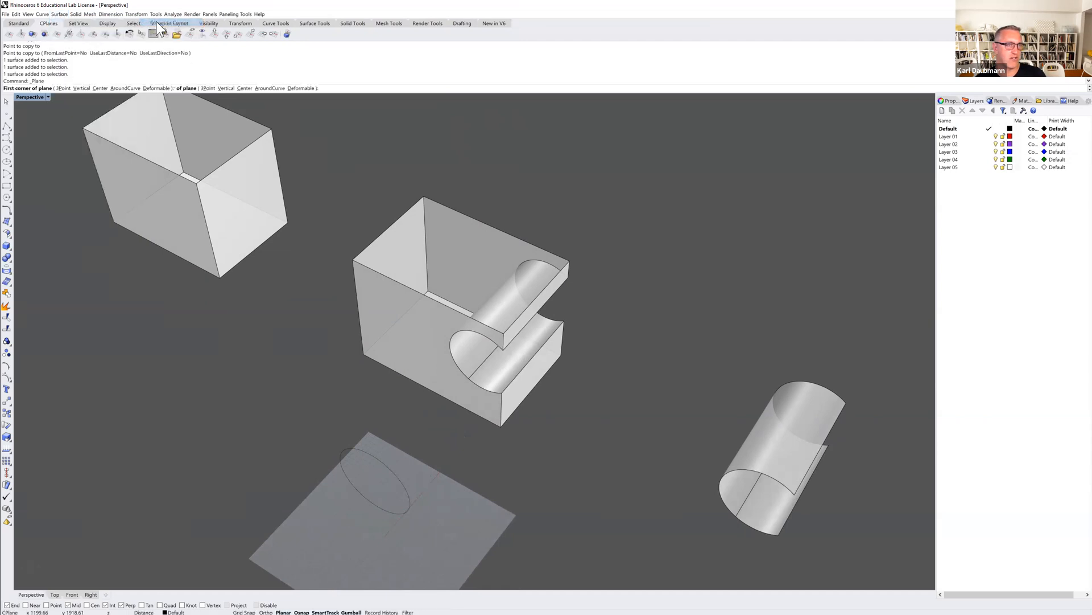
{"action": "left_click", "coordinate": [353, 259]}
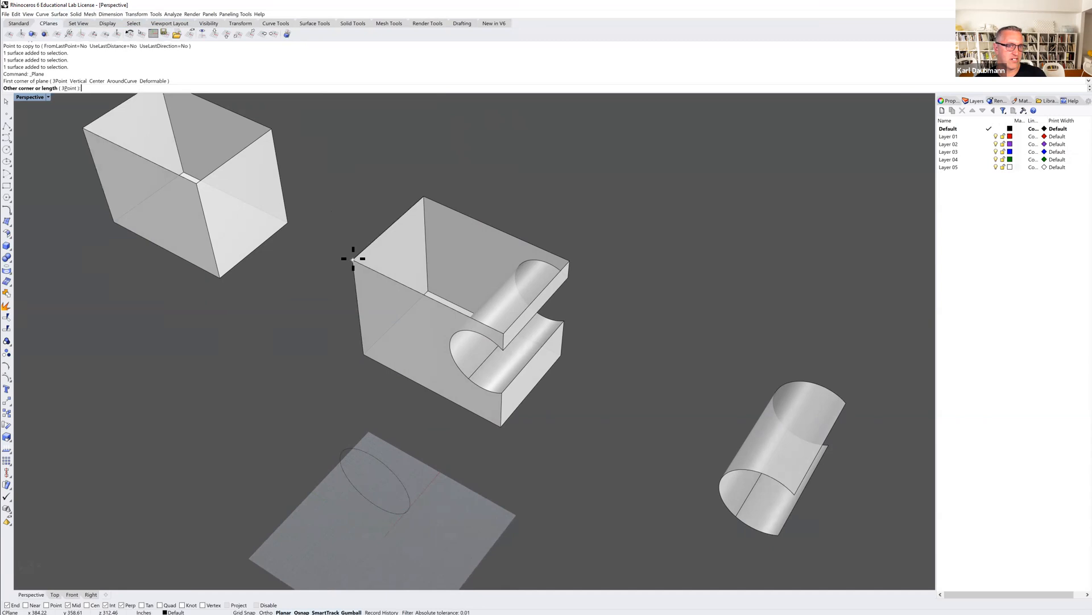
{"action": "left_click", "coordinate": [569, 260]}
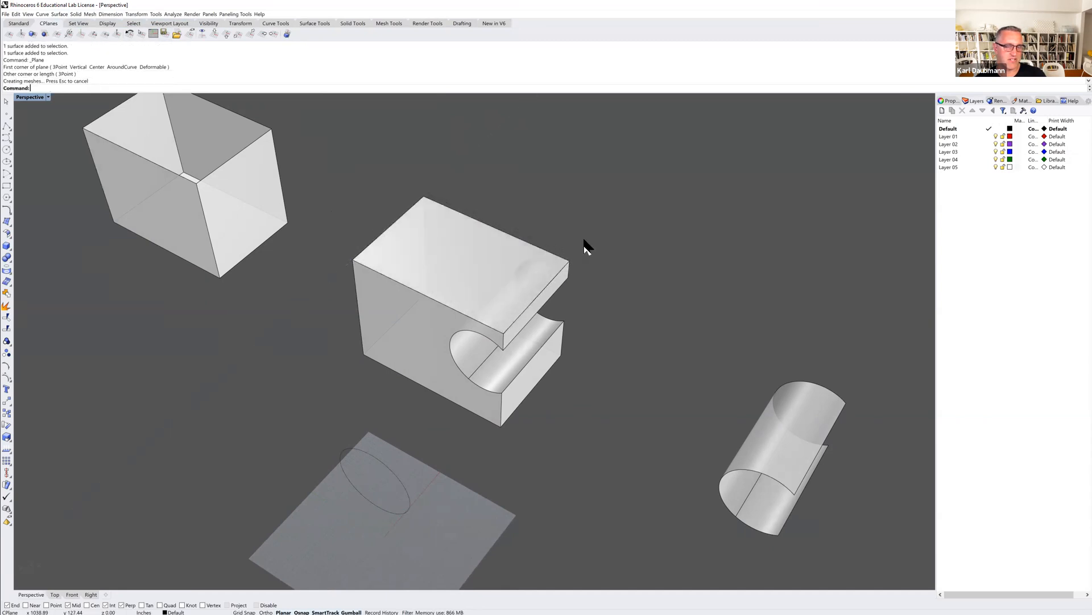
Delete the leftover base curve along the bottom edges of the notched box.
{"action": "left_click_drag", "start_coordinate": [658, 175], "coordinate": [399, 329]}
{"action": "key", "text": "Escape"}
{"action": "right_click_drag", "start_coordinate": [513, 244], "coordinate": [480, 288]}
{"action": "left_click", "coordinate": [380, 383]}
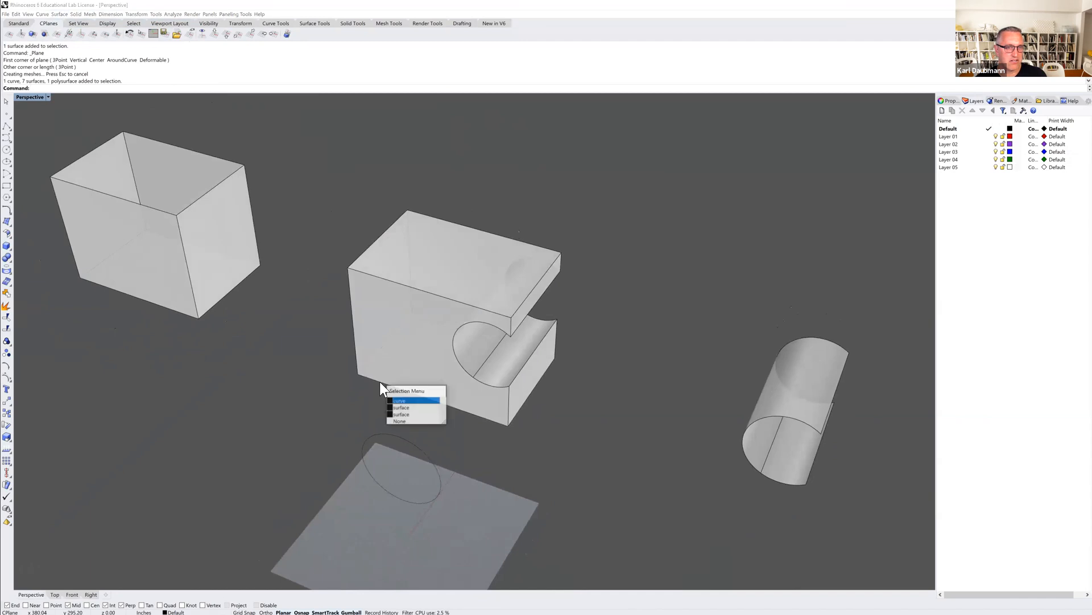
{"action": "left_click", "coordinate": [408, 400]}
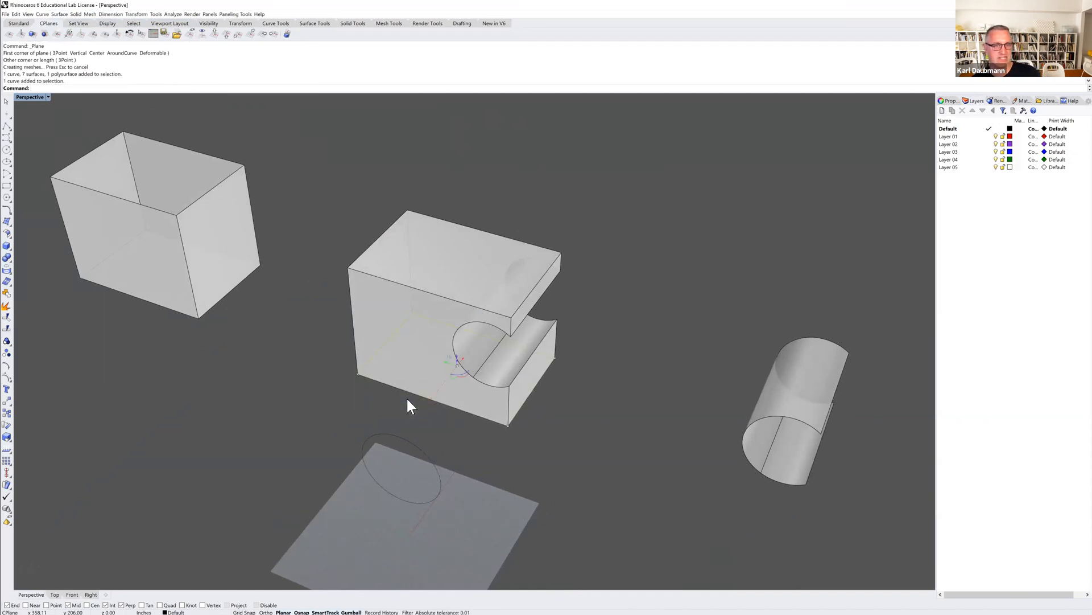
{"action": "left_click", "coordinate": [343, 368]}
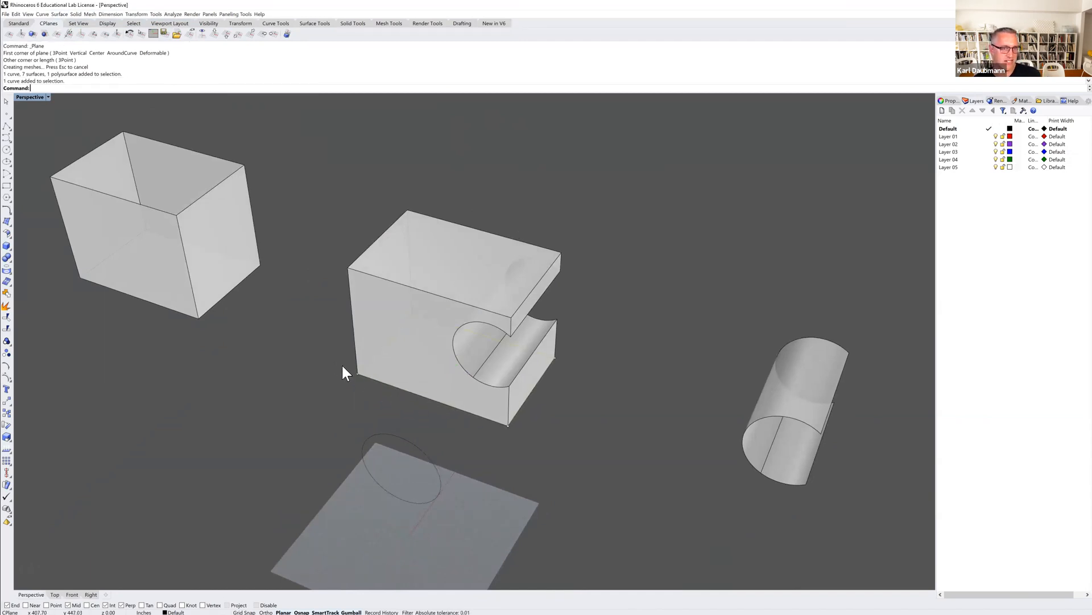
{"action": "left_click", "coordinate": [370, 379]}
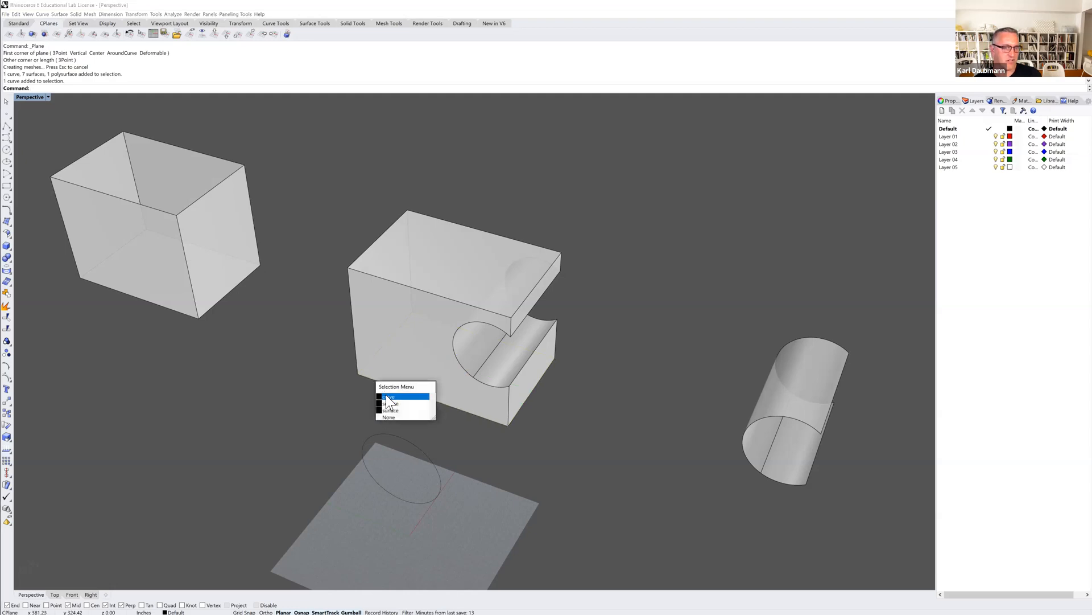
{"action": "left_click", "coordinate": [388, 397]}
{"action": "key", "text": "Delete"}
Join all surfaces of the notched box, including the curved cut, and select the result to check it.
{"action": "mouse_move", "coordinate": [346, 374]}
{"action": "right_mouse_down"}
{"action": "mouse_move", "coordinate": [341, 339]}
{"action": "mouse_move", "coordinate": [342, 384]}
{"action": "mouse_move", "coordinate": [357, 360]}
{"action": "right_mouse_up"}
{"action": "left_click_drag", "start_coordinate": [278, 181], "coordinate": [592, 426]}
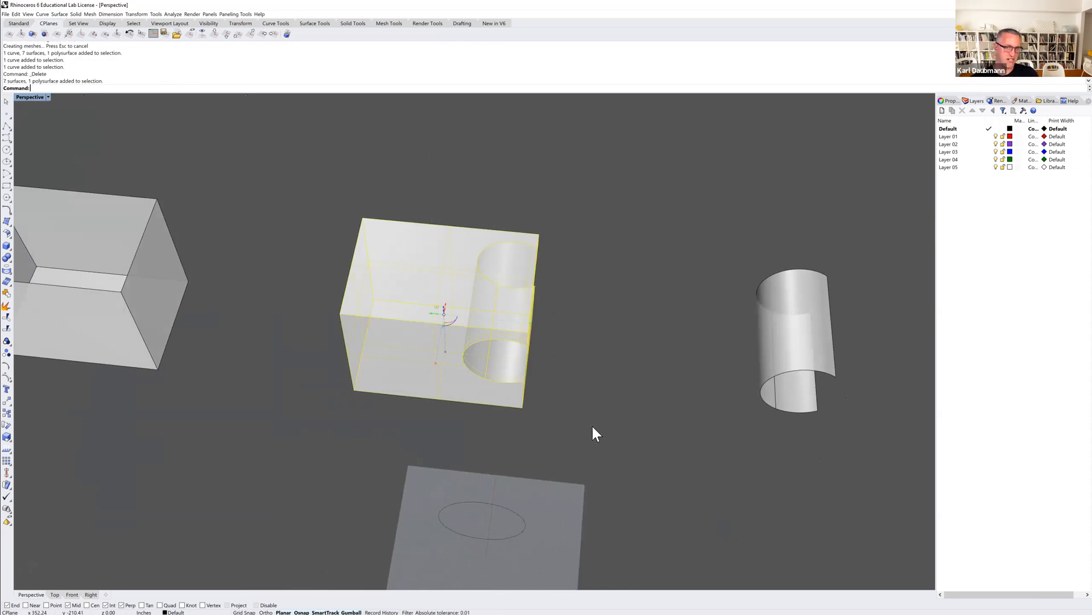
{"action": "key", "text": "ctrl+j"}
{"action": "left_click", "coordinate": [595, 415]}
{"action": "right_click_drag", "start_coordinate": [595, 415], "coordinate": [571, 391]}
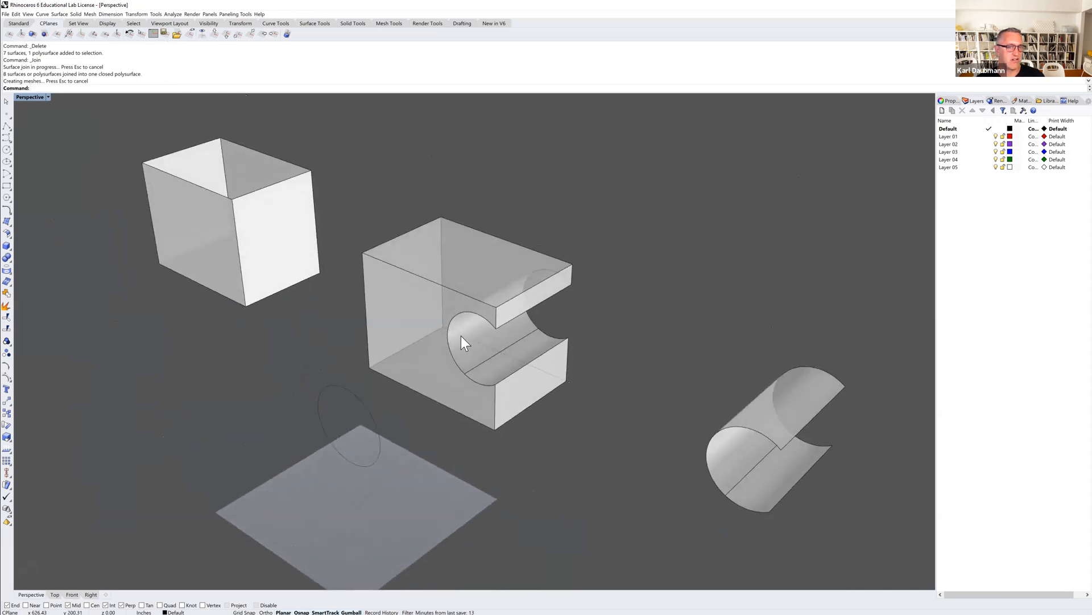
{"action": "left_click", "coordinate": [425, 311]}
{"action": "mouse_move", "coordinate": [400, 339]}
{"action": "right_mouse_down"}
{"action": "mouse_move", "coordinate": [406, 326]}
{"action": "mouse_move", "coordinate": [420, 329]}
{"action": "mouse_move", "coordinate": [398, 336]}
{"action": "right_mouse_up"}
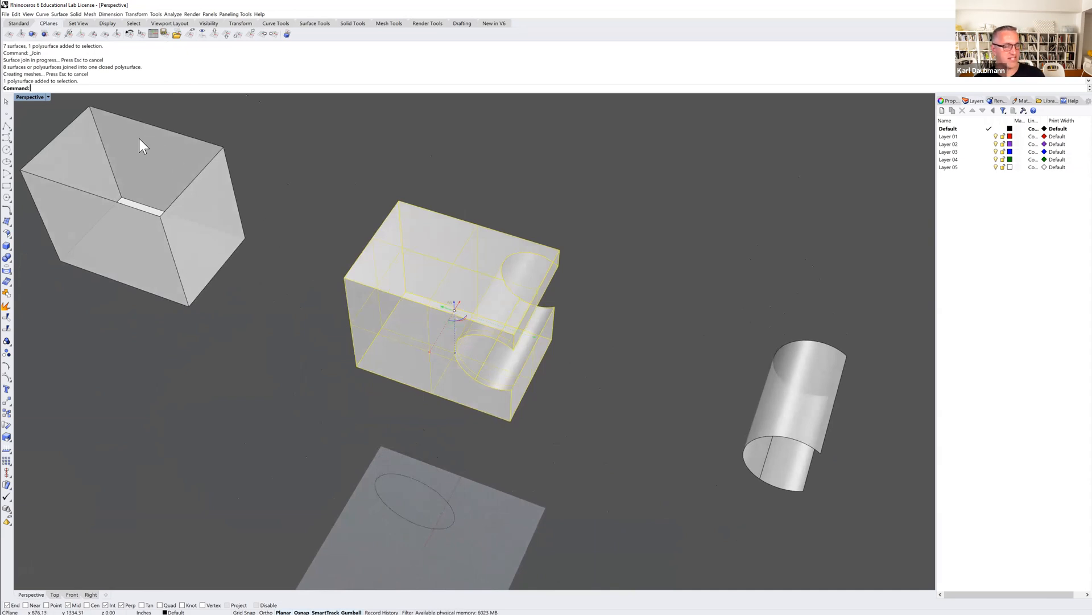
Switch back to the four-viewport layout, clear the selection and enlarge the notched box in the Top view.
{"action": "double_click", "coordinate": [31, 97]}
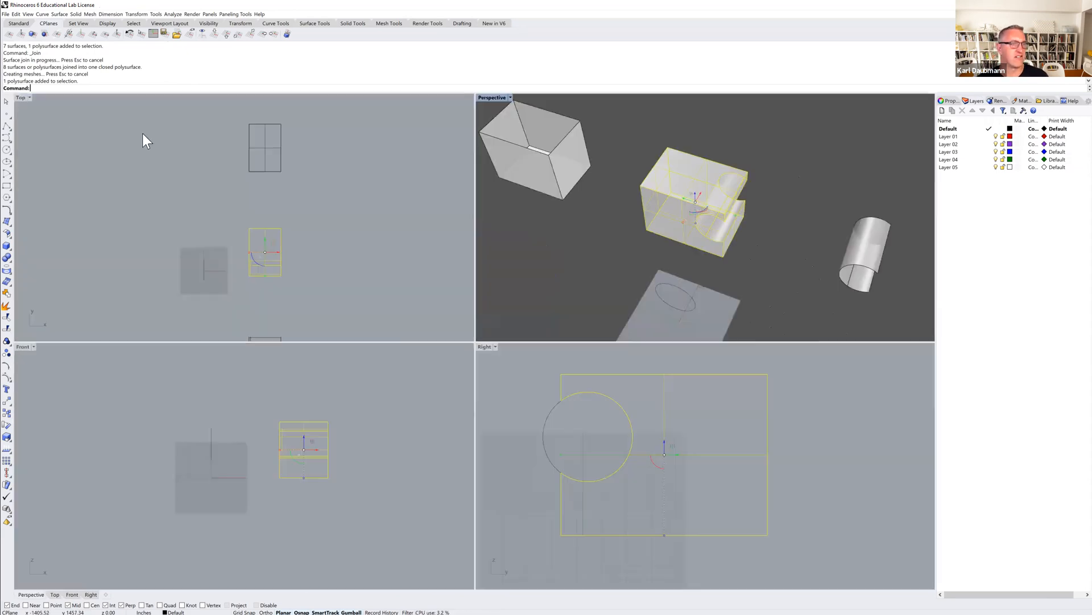
{"action": "left_click", "coordinate": [316, 244]}
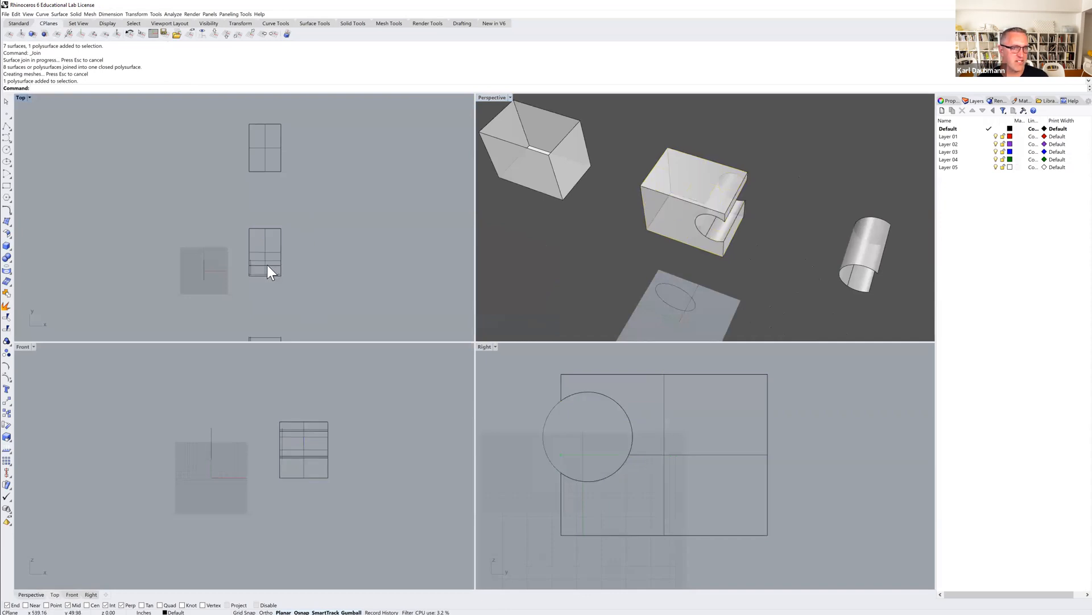
{"action": "scroll", "coordinate": [268, 265], "scroll_direction": "up", "scroll_amount": 5}
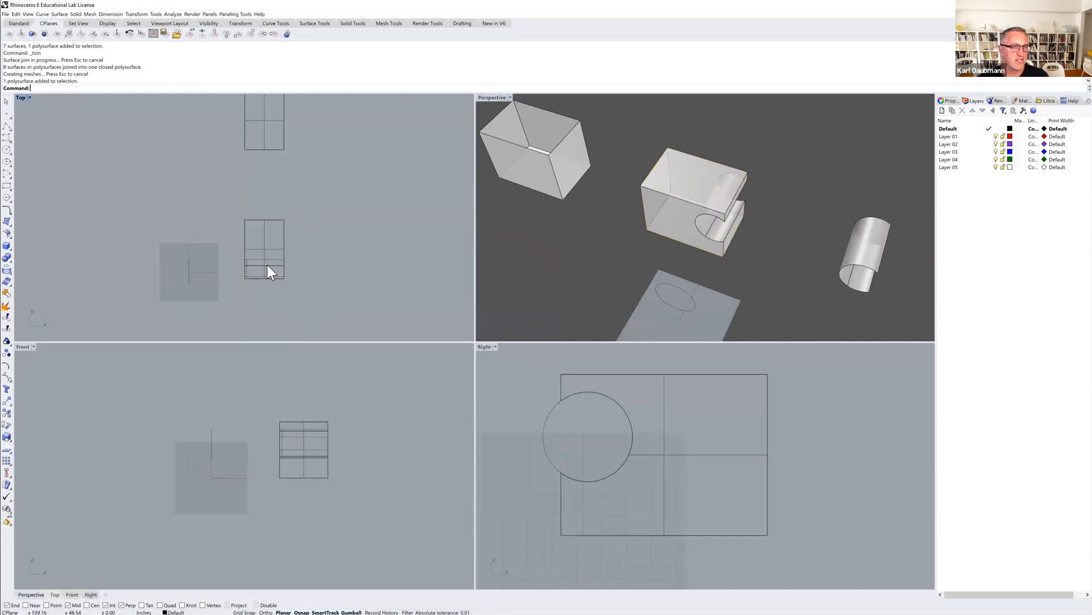
{"action": "left_click", "coordinate": [7, 151]}
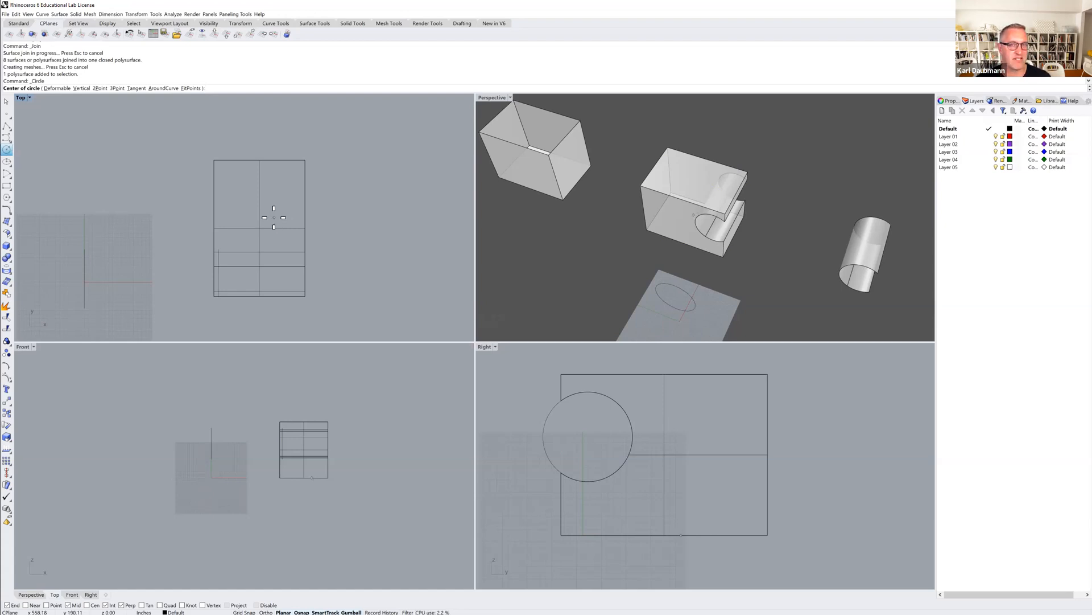
{"action": "scroll", "coordinate": [652, 213], "scroll_direction": "up", "scroll_amount": 2}
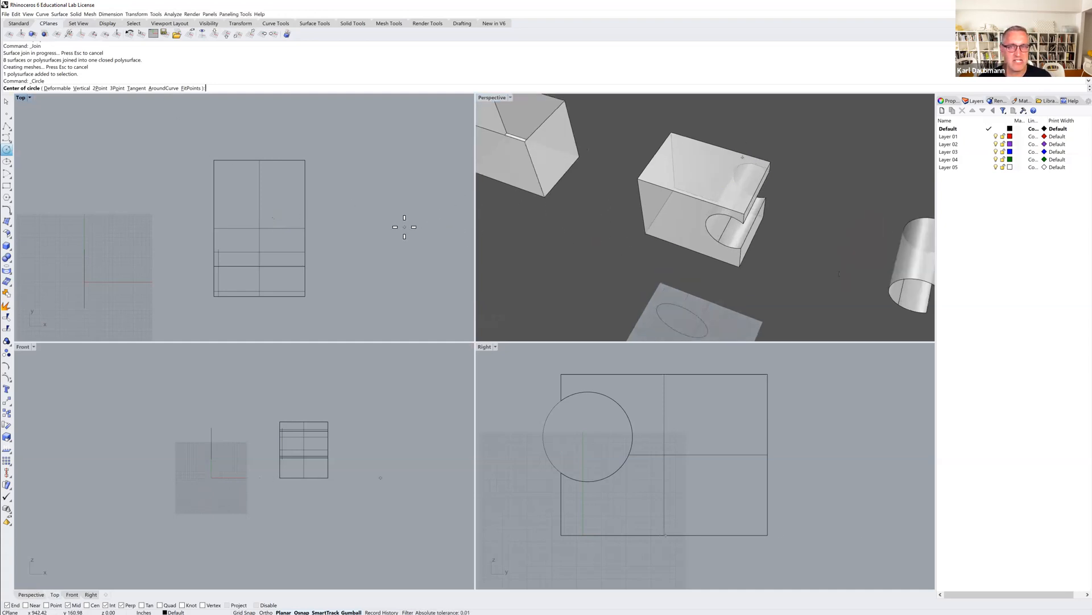
{"action": "left_click", "coordinate": [275, 191]}
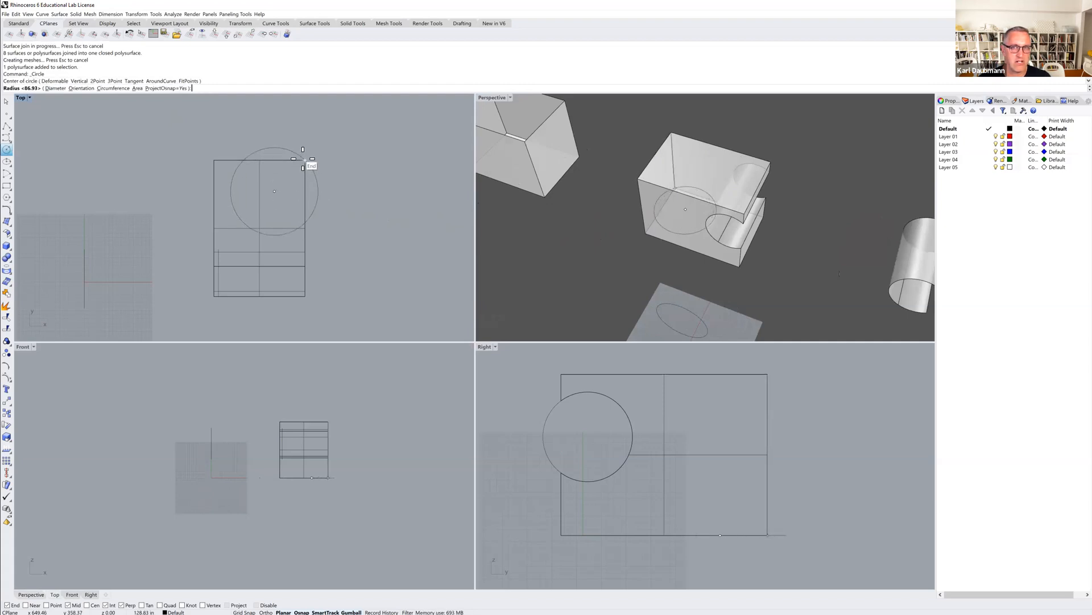
{"action": "key", "text": "Escape"}
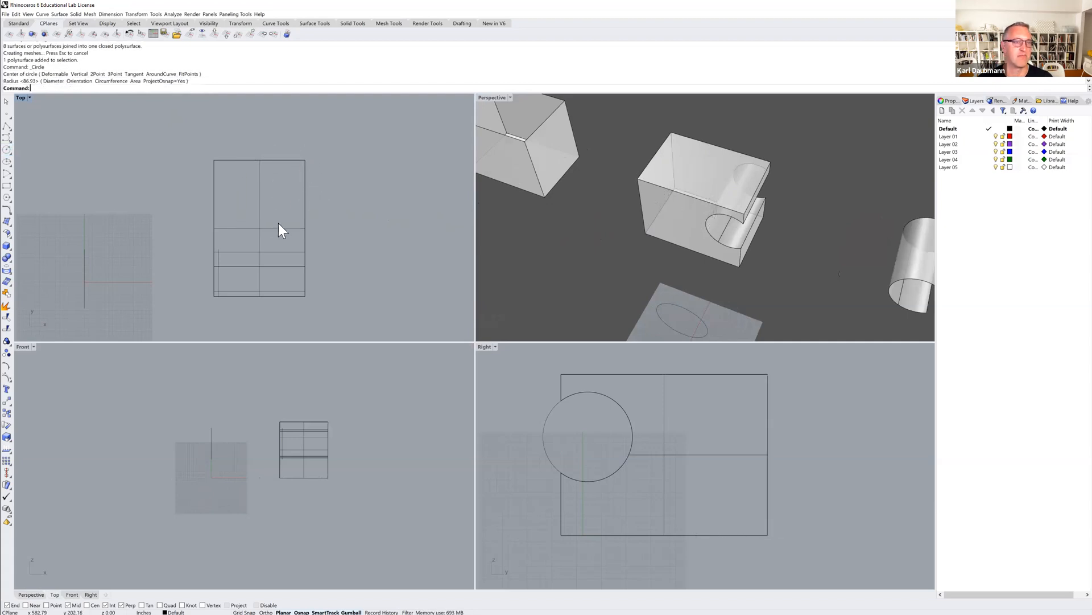
Draw a circle of about 74 inches radius inside the box outline in the Top view and move it toward the box's middle.
{"action": "key", "text": "Return"}
{"action": "left_click", "coordinate": [241, 218]}
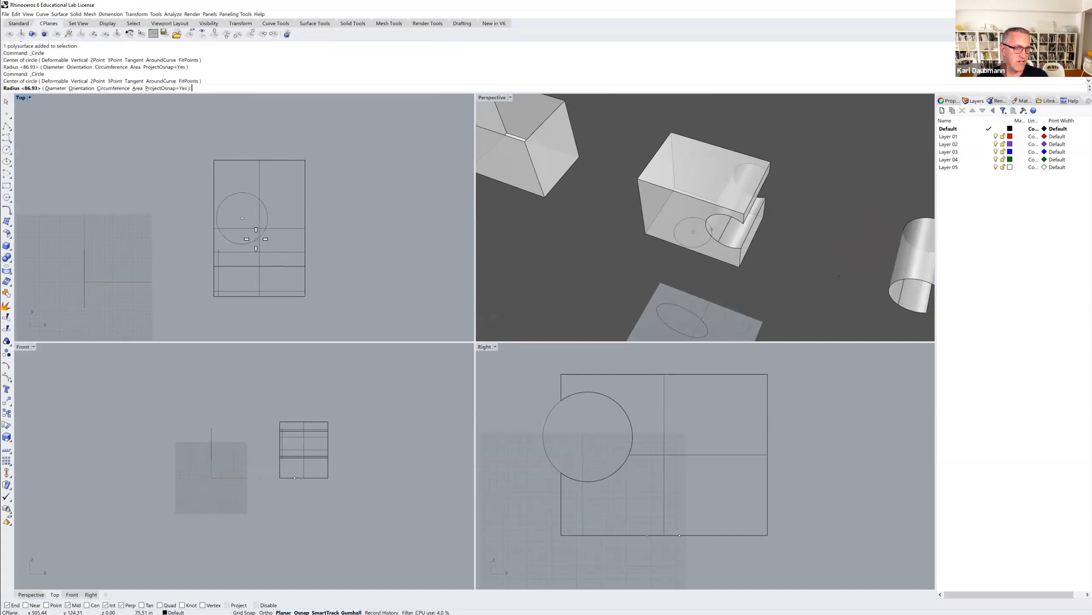
{"action": "left_click", "coordinate": [256, 238]}
{"action": "left_click_drag", "start_coordinate": [266, 212], "coordinate": [286, 237]}
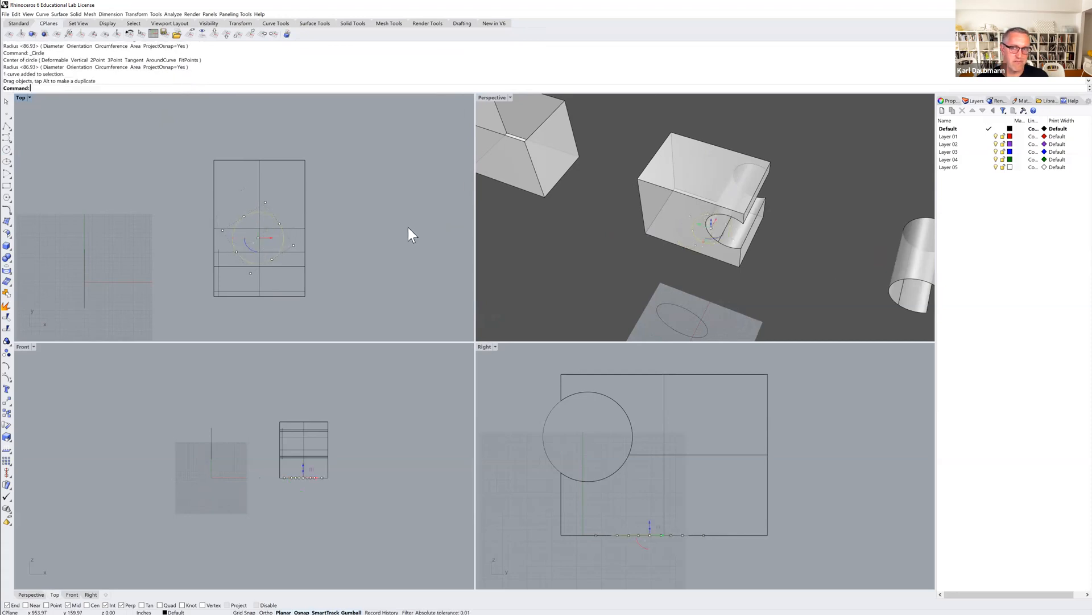
Extrude the circle inside the notched box straight up into a solid cylinder about 505 inches tall.
{"action": "right_click_drag", "start_coordinate": [716, 241], "coordinate": [714, 224]}
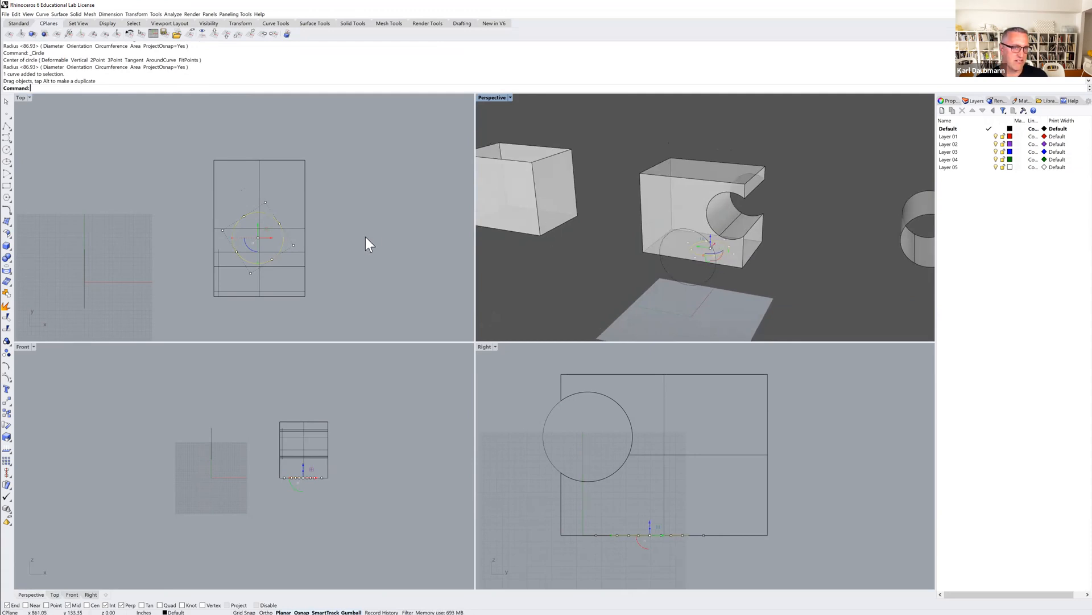
{"action": "left_click", "coordinate": [336, 228]}
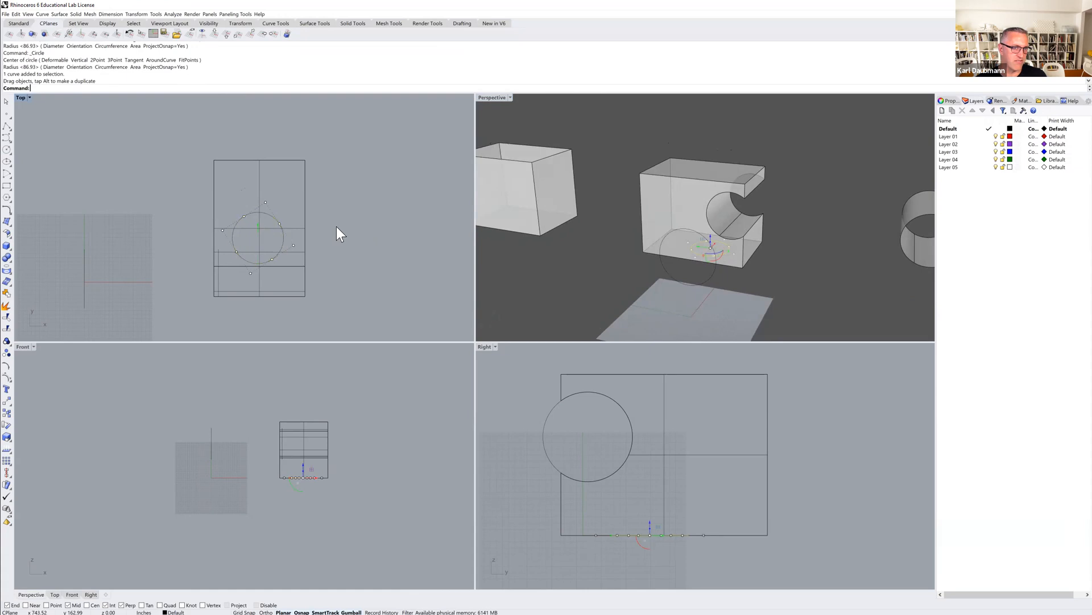
{"action": "left_click", "coordinate": [280, 226]}
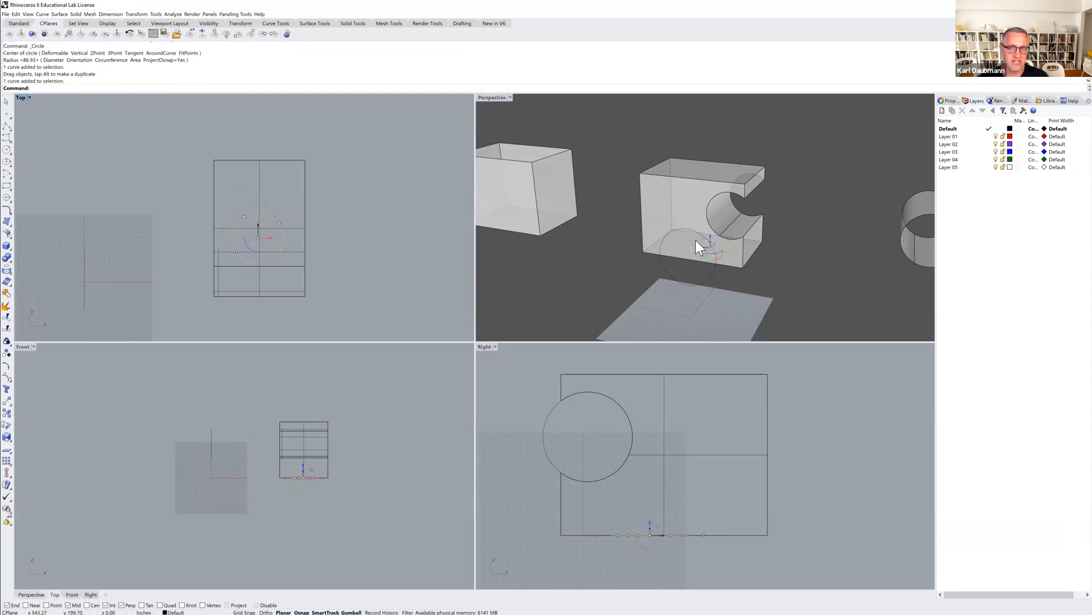
{"action": "left_click", "coordinate": [76, 13]}
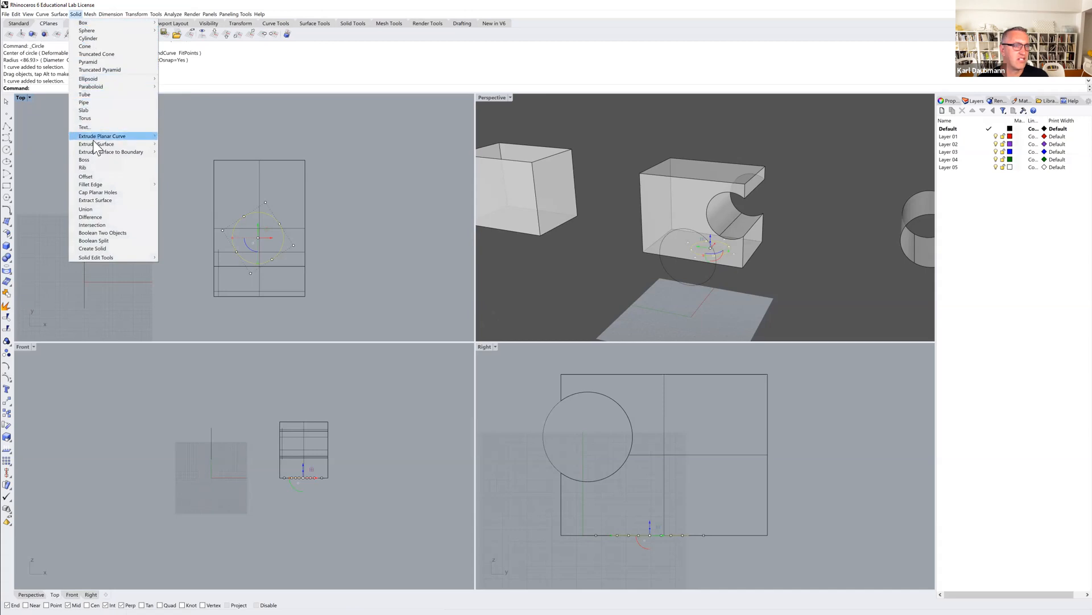
{"action": "mouse_move", "coordinate": [95, 145]}
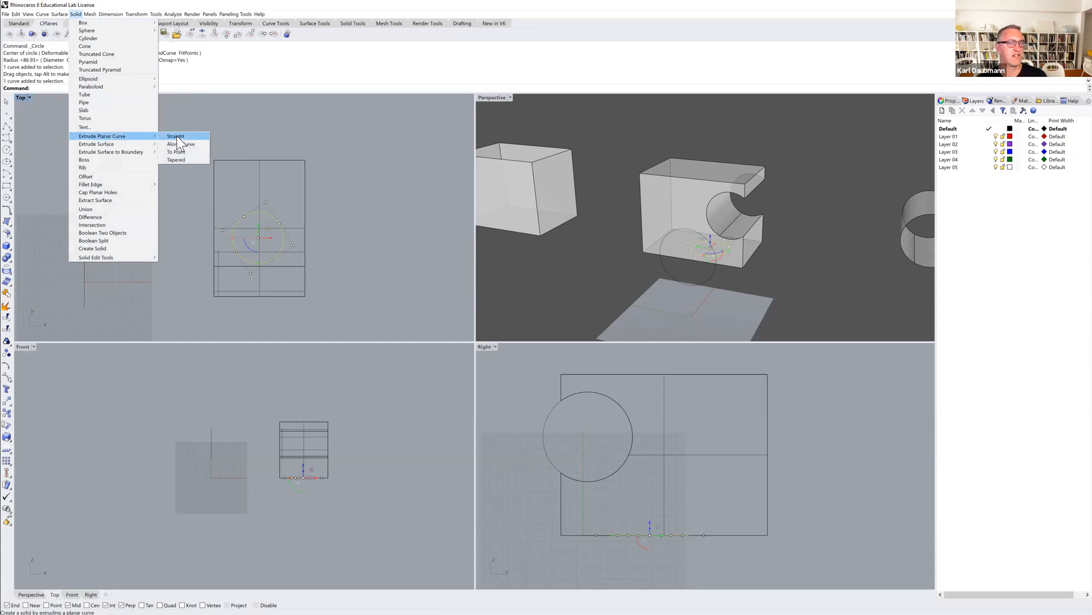
{"action": "left_click", "coordinate": [177, 136]}
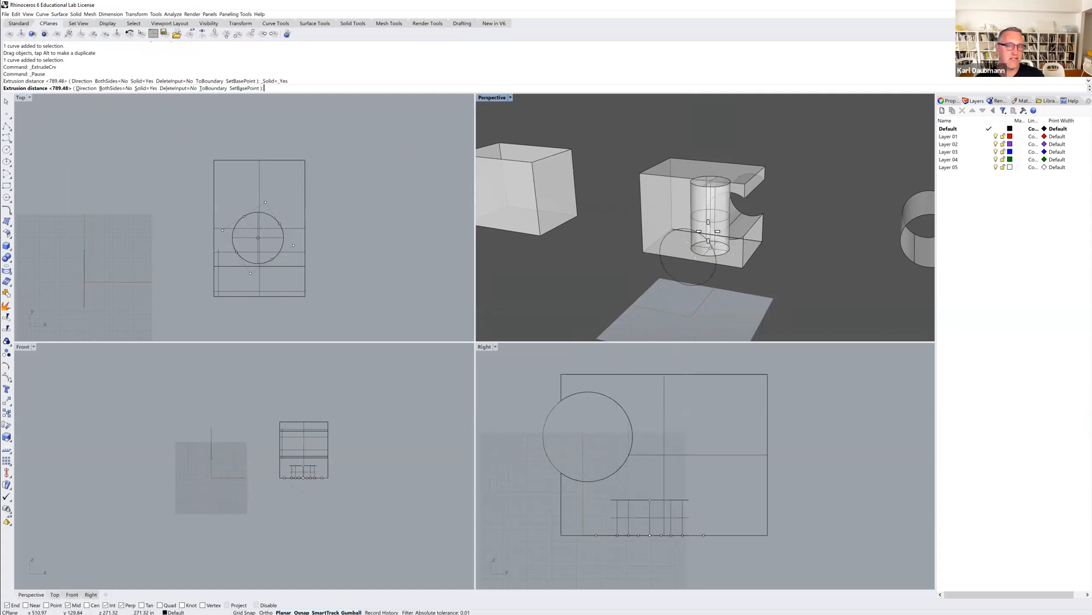
{"action": "mouse_move", "coordinate": [709, 234]}
{"action": "right_mouse_down"}
{"action": "mouse_move", "coordinate": [697, 218]}
{"action": "mouse_move", "coordinate": [692, 228]}
{"action": "right_mouse_up"}
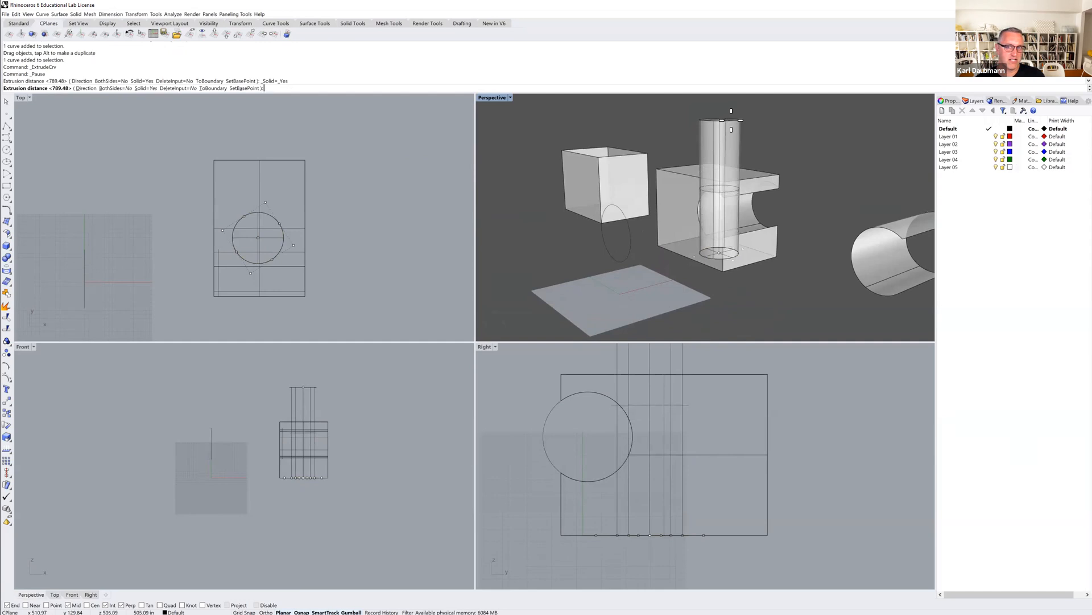
{"action": "left_click", "coordinate": [732, 122]}
Move the solid cylinder straight down in the Front view until it protrudes both above and below the notched box.
{"action": "mouse_move", "coordinate": [707, 171]}
{"action": "right_mouse_down"}
{"action": "mouse_move", "coordinate": [732, 232]}
{"action": "mouse_move", "coordinate": [726, 166]}
{"action": "right_mouse_up"}
{"action": "scroll", "coordinate": [283, 414], "scroll_direction": "up", "scroll_amount": 4}
{"action": "key", "text": "Escape"}
{"action": "left_click", "coordinate": [334, 375]}
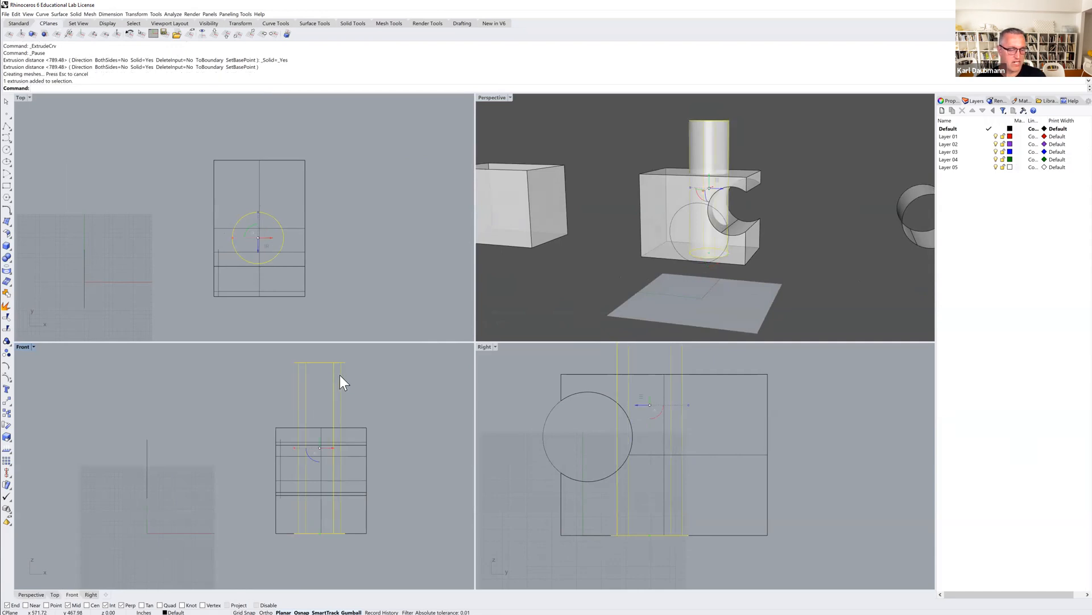
{"action": "type", "text": "m"}
{"action": "key", "text": "Return"}
{"action": "left_click", "coordinate": [360, 376]}
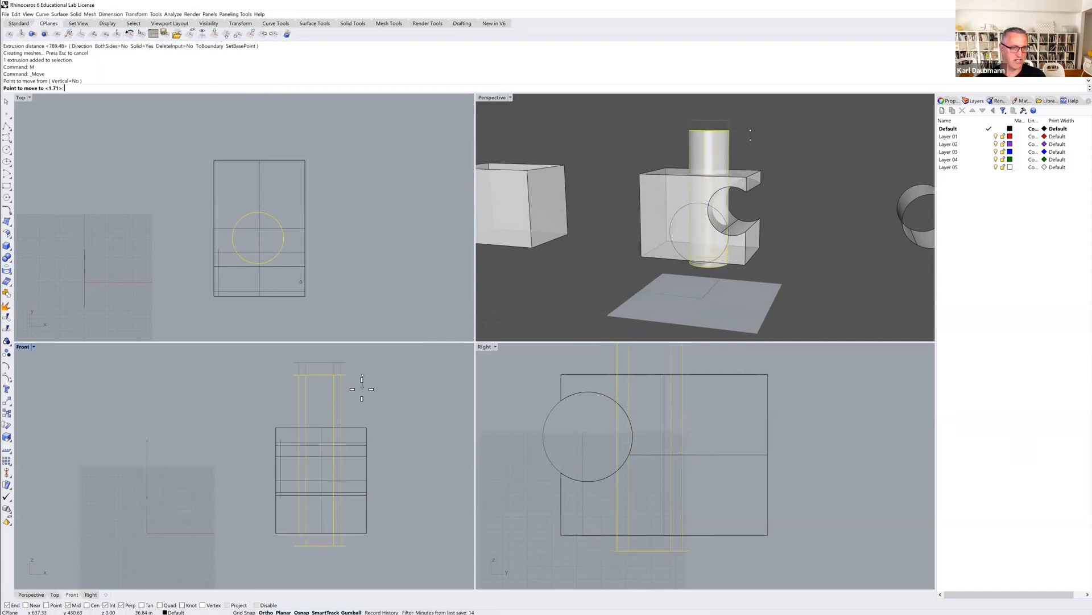
{"action": "left_click", "coordinate": [361, 398]}
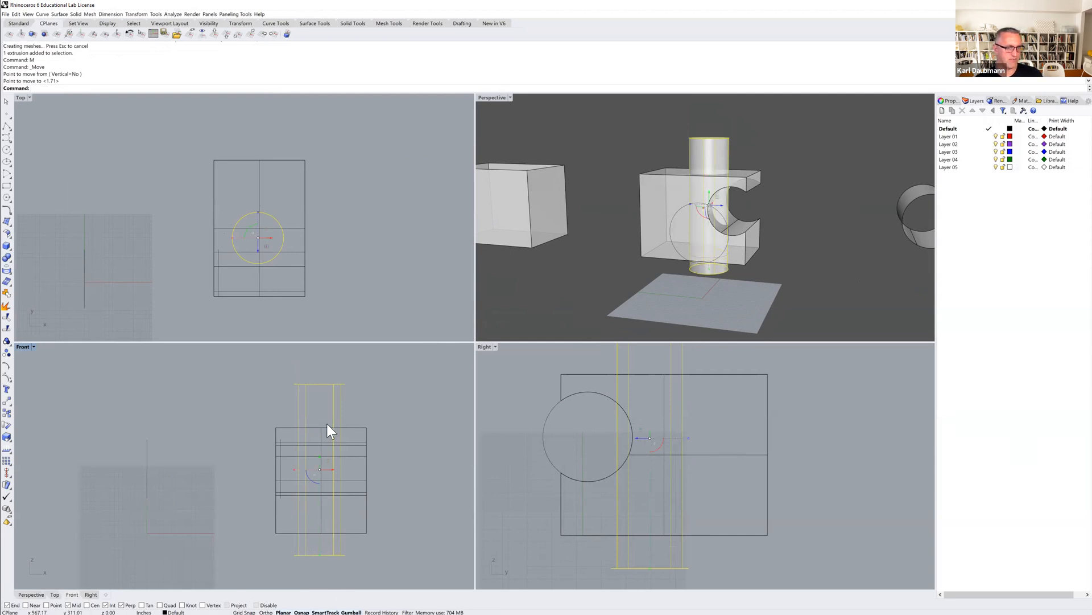
{"action": "key", "text": "Escape"}
Subtract the vertical cylinder from the notched box with Boolean Difference, deleting the cutting solid.
{"action": "right_click_drag", "start_coordinate": [814, 208], "coordinate": [725, 221]}
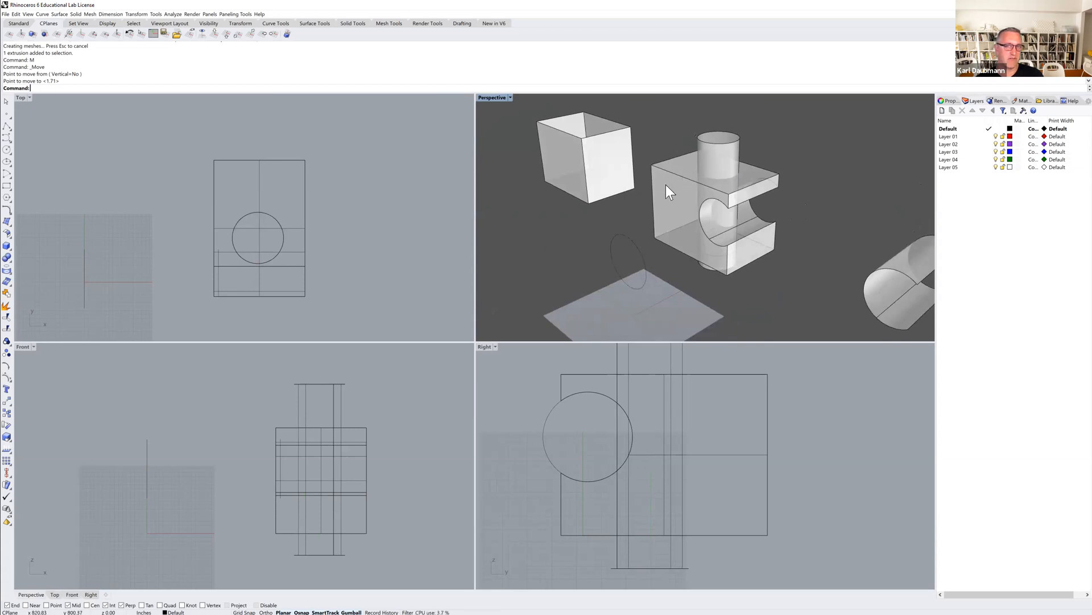
{"action": "right_click_drag", "start_coordinate": [673, 186], "coordinate": [676, 199]}
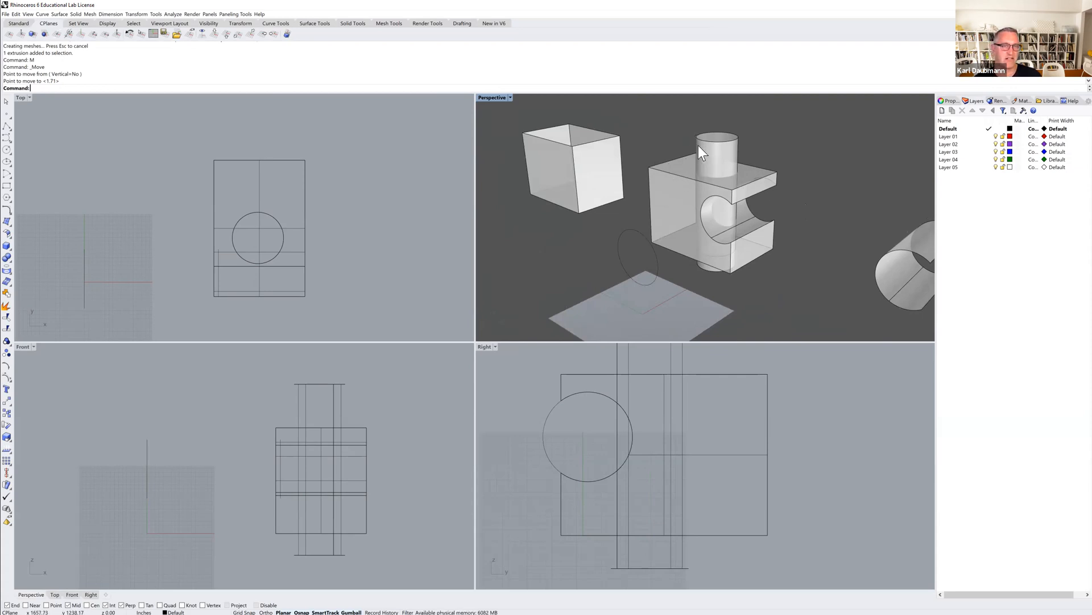
{"action": "left_click", "coordinate": [76, 14]}
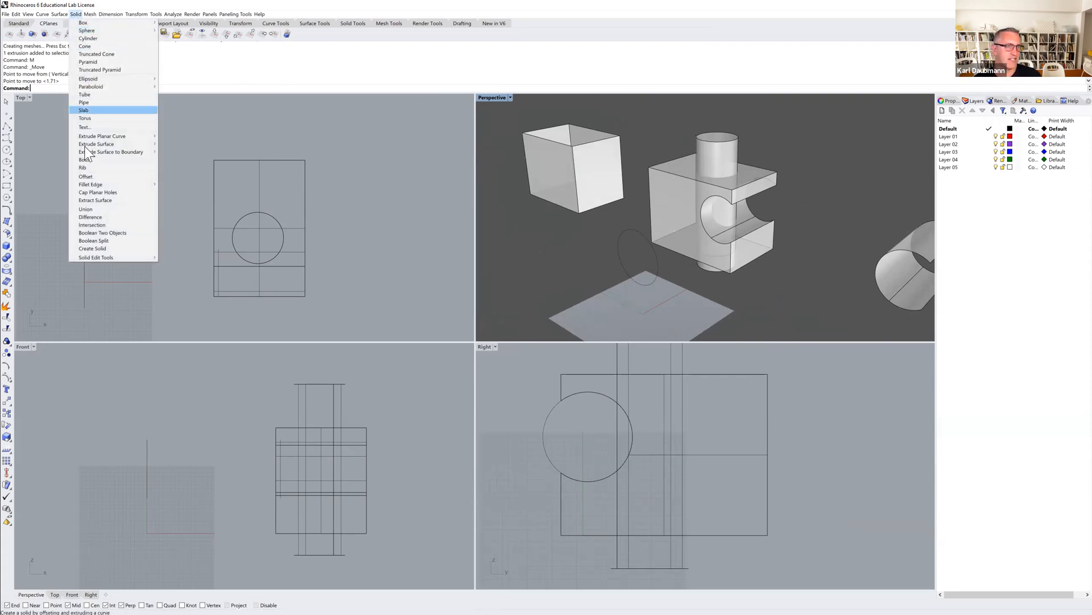
{"action": "left_click", "coordinate": [88, 219]}
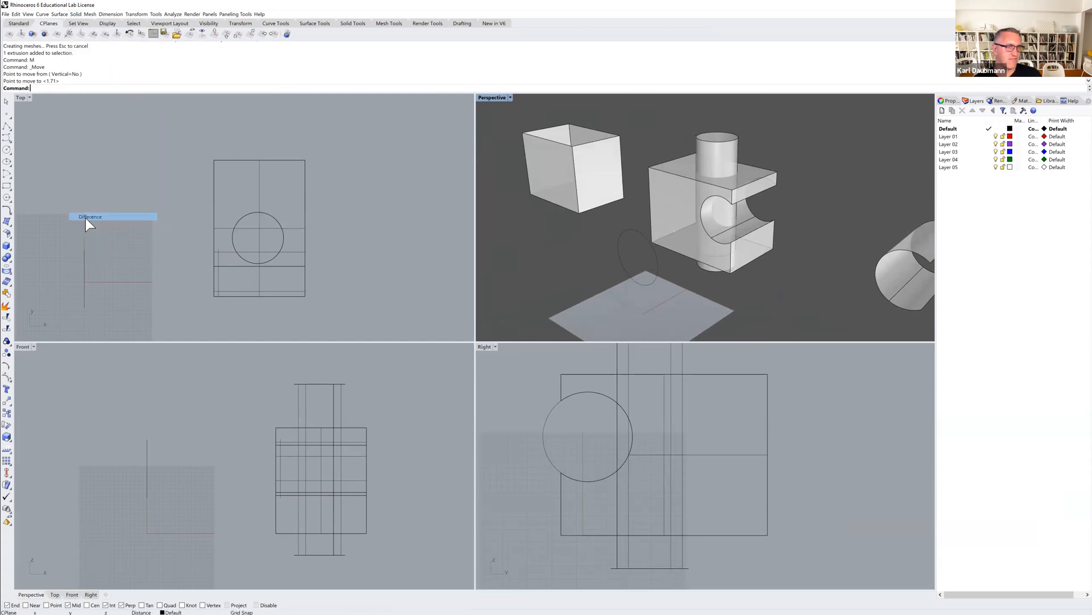
{"action": "left_click", "coordinate": [675, 166]}
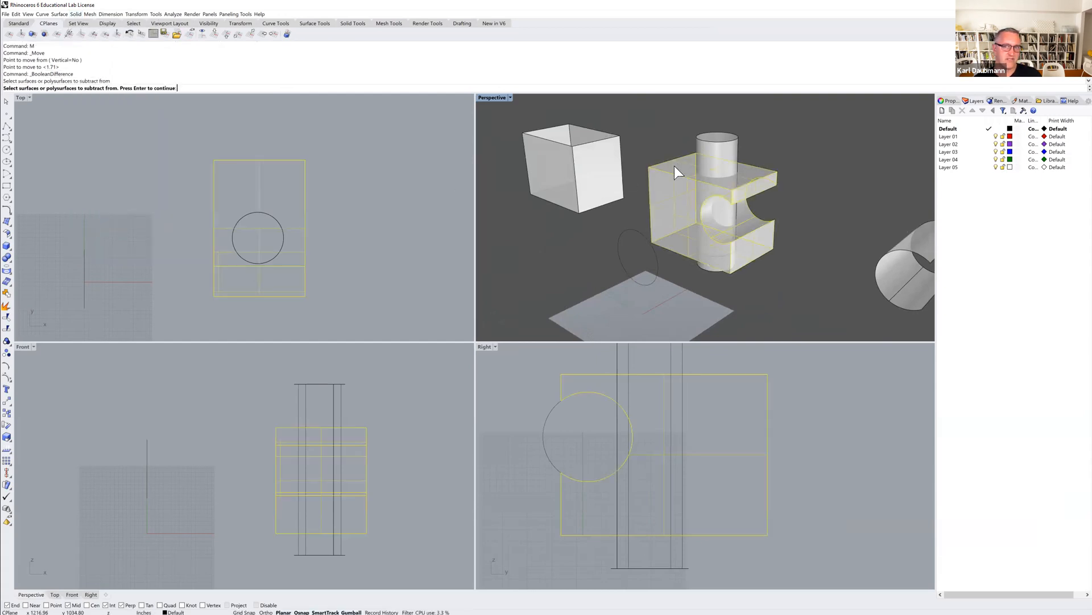
{"action": "key", "text": "Return"}
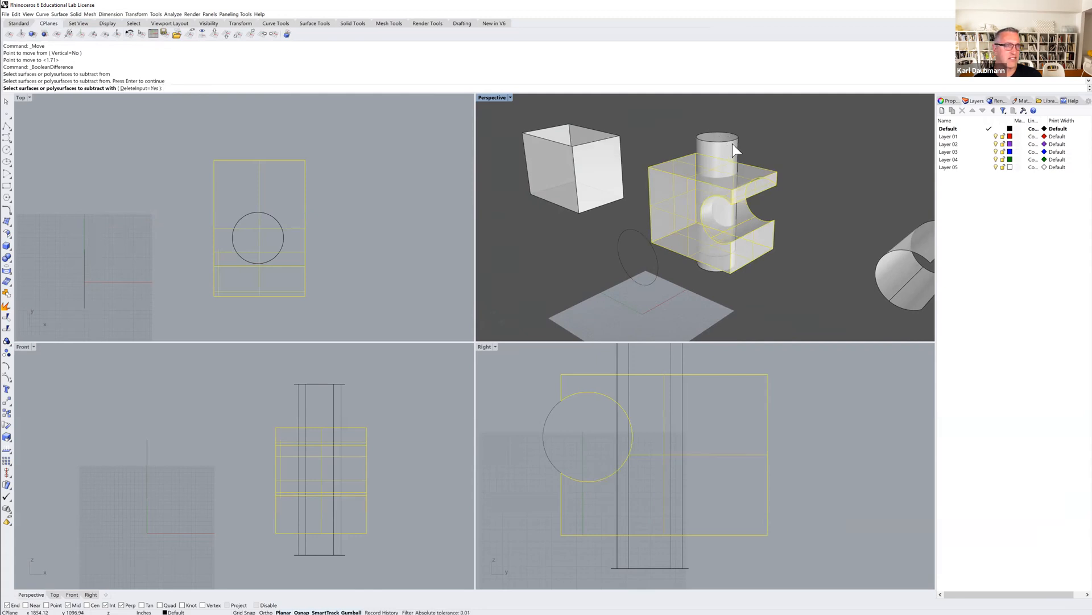
{"action": "left_click", "coordinate": [732, 139]}
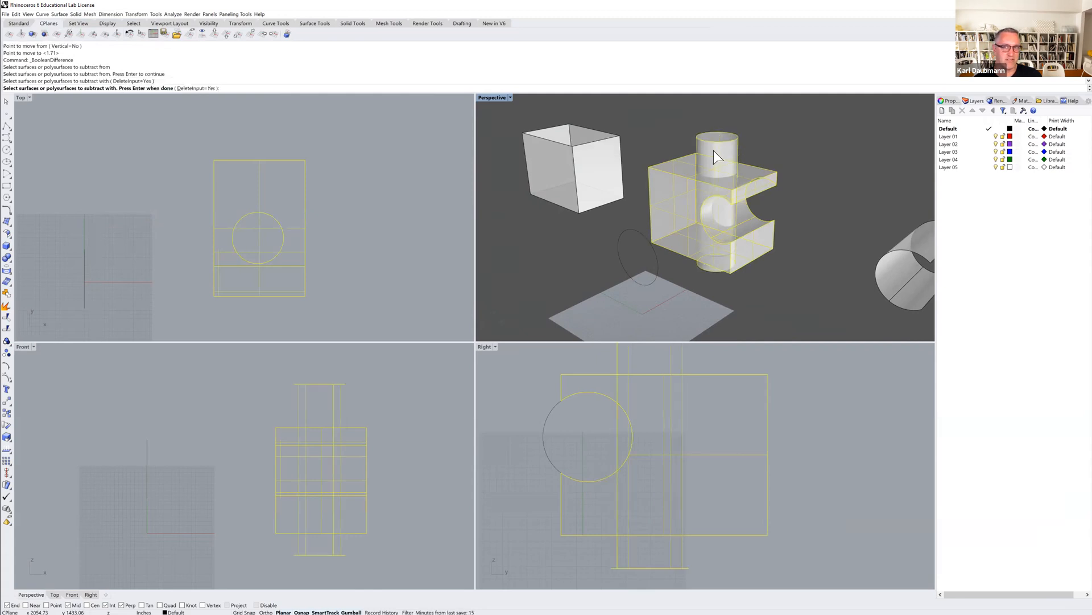
{"action": "key", "text": "Return"}
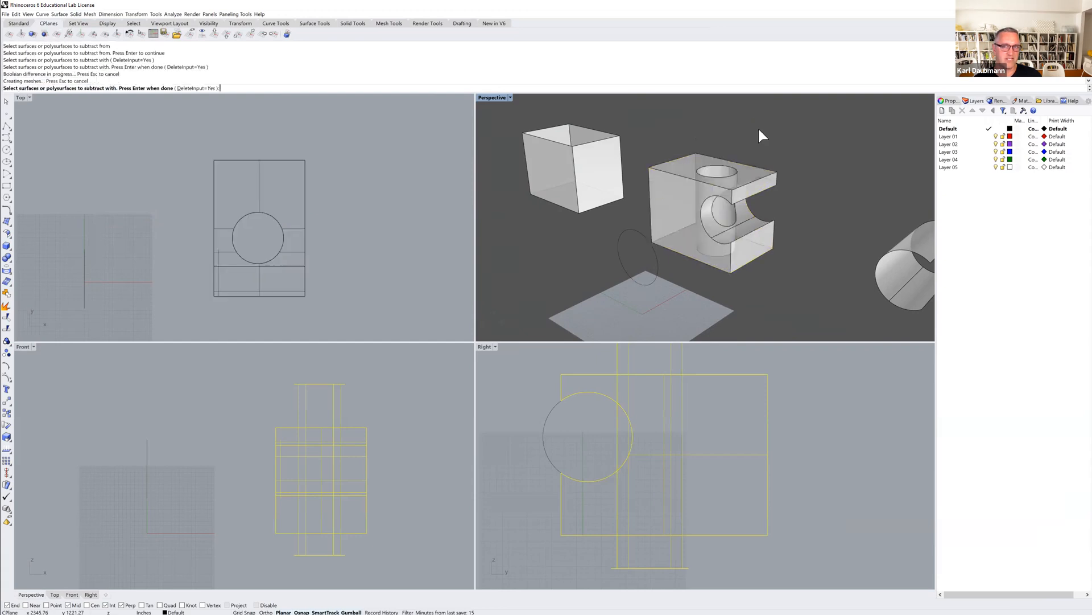
Examine the hole through the notched box from several angles, including in the maximized Perspective viewport.
{"action": "right_click_drag", "start_coordinate": [722, 166], "coordinate": [712, 223]}
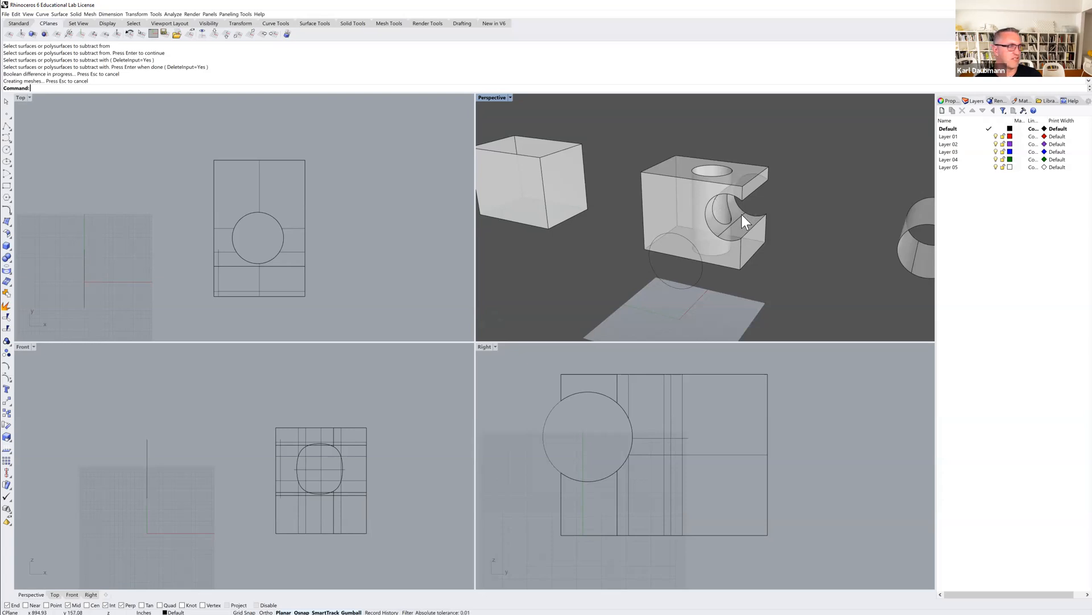
{"action": "right_click_drag", "start_coordinate": [752, 220], "coordinate": [718, 228]}
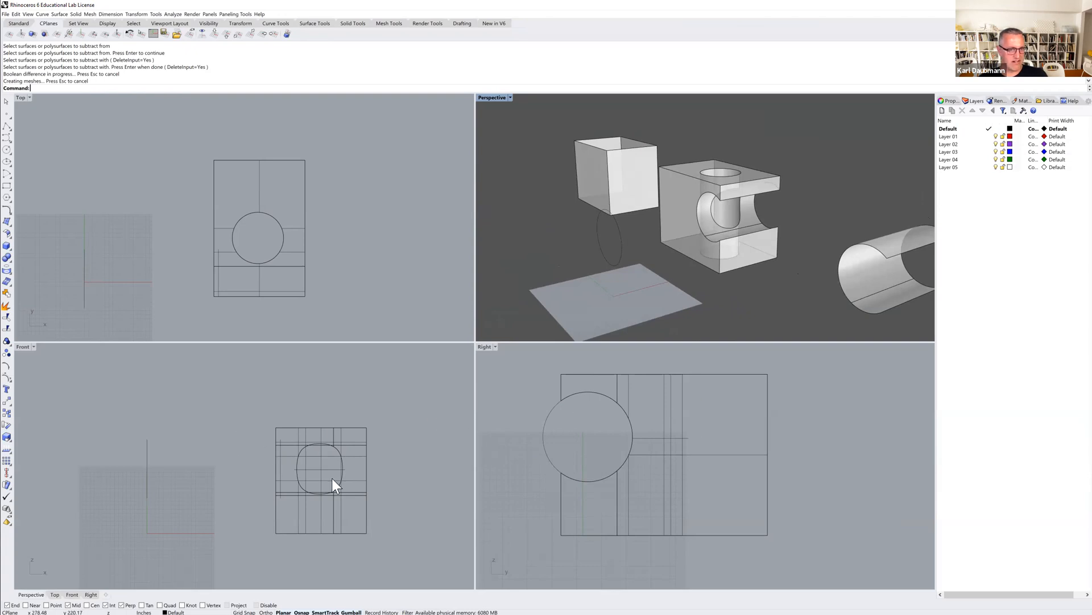
{"action": "mouse_move", "coordinate": [693, 190]}
{"action": "right_mouse_down"}
{"action": "mouse_move", "coordinate": [711, 219]}
{"action": "mouse_move", "coordinate": [739, 201]}
{"action": "mouse_move", "coordinate": [704, 180]}
{"action": "right_mouse_up"}
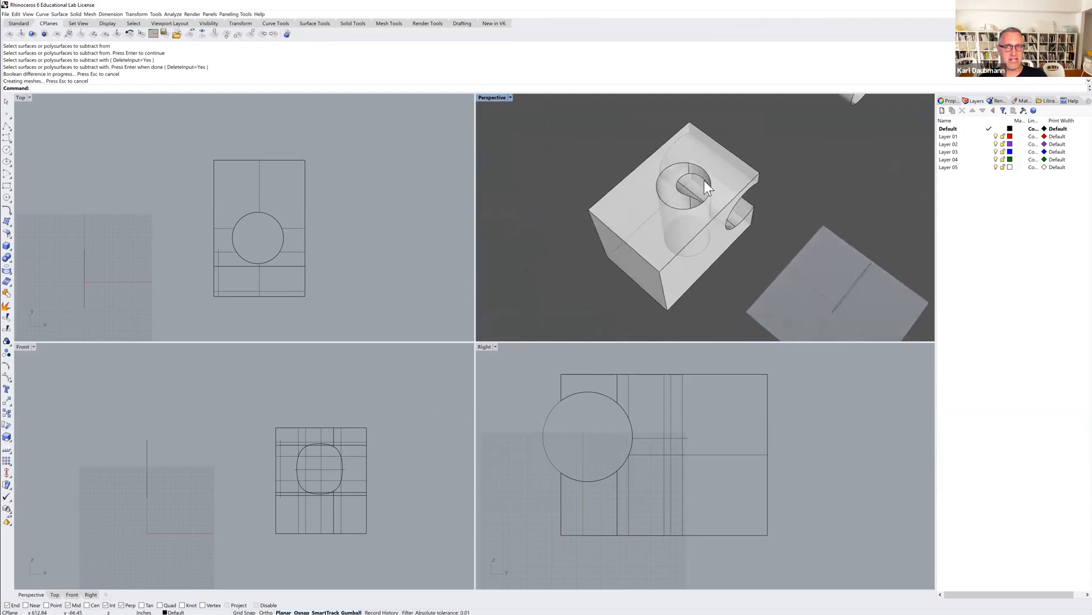
{"action": "double_click", "coordinate": [499, 99]}
{"action": "right_click_drag", "start_coordinate": [559, 330], "coordinate": [527, 324]}
{"action": "right_click_drag", "start_coordinate": [470, 288], "coordinate": [499, 250]}
{"action": "scroll", "coordinate": [488, 268], "scroll_direction": "down", "scroll_amount": 5}
{"action": "scroll", "coordinate": [485, 234], "scroll_direction": "down", "scroll_amount": 2}
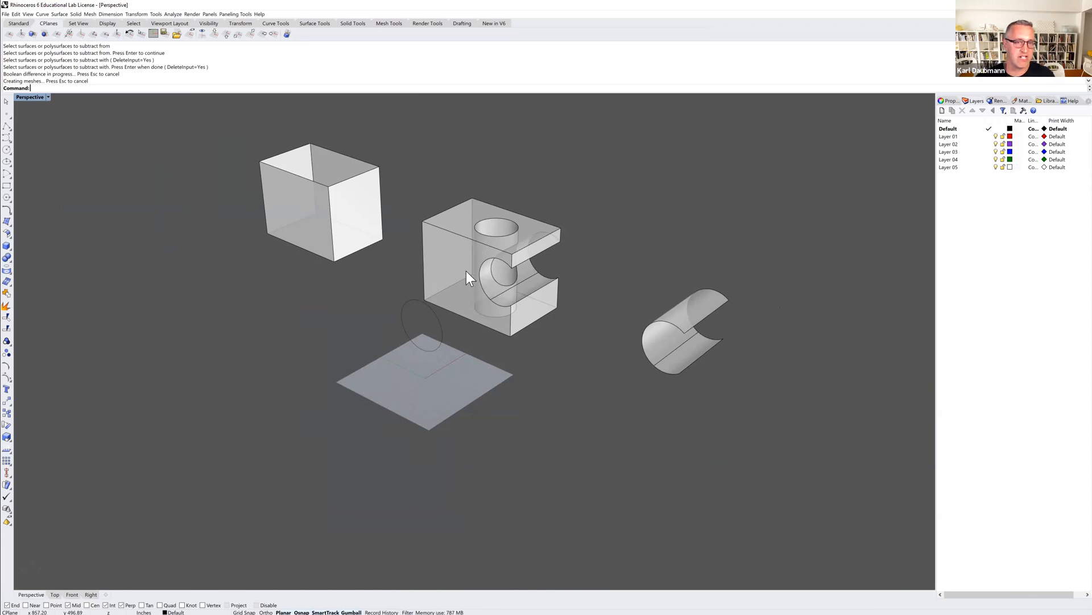
Draw a rectangle on the ground plane in the empty area beyond the partial cylinder surface.
{"action": "right_click_drag", "start_coordinate": [460, 289], "coordinate": [359, 262]}
{"action": "scroll", "coordinate": [456, 275], "scroll_direction": "down", "scroll_amount": 6}
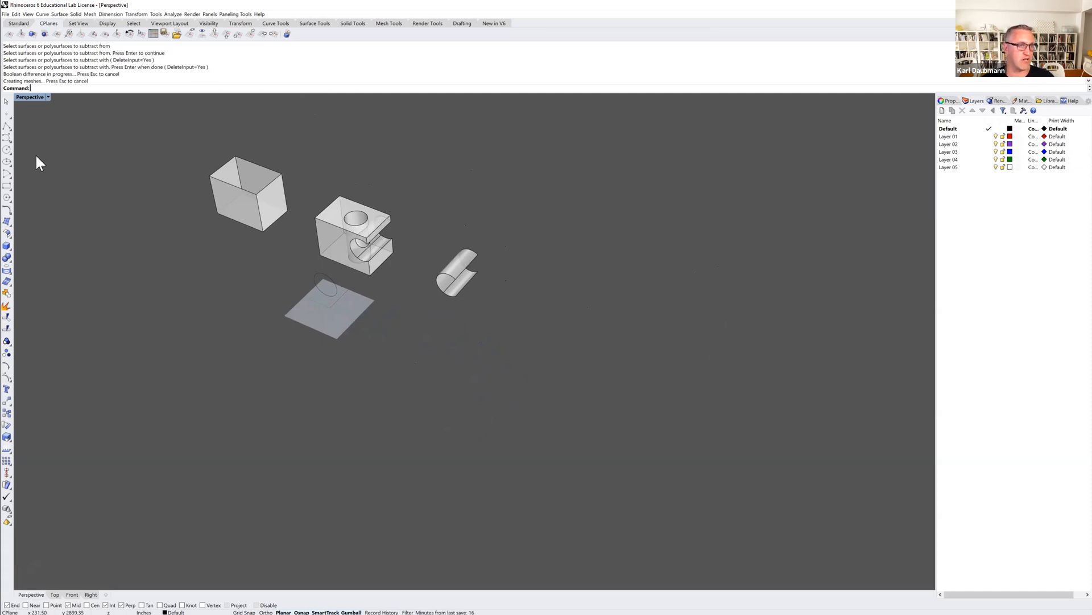
{"action": "left_click", "coordinate": [7, 189]}
{"action": "left_click", "coordinate": [487, 325]}
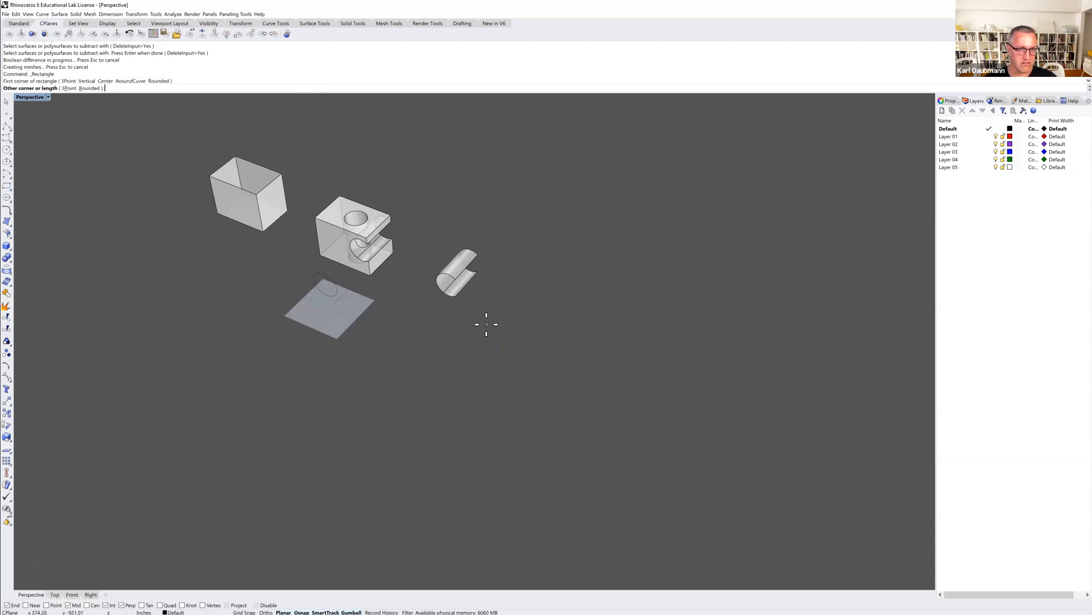
{"action": "left_click", "coordinate": [535, 398]}
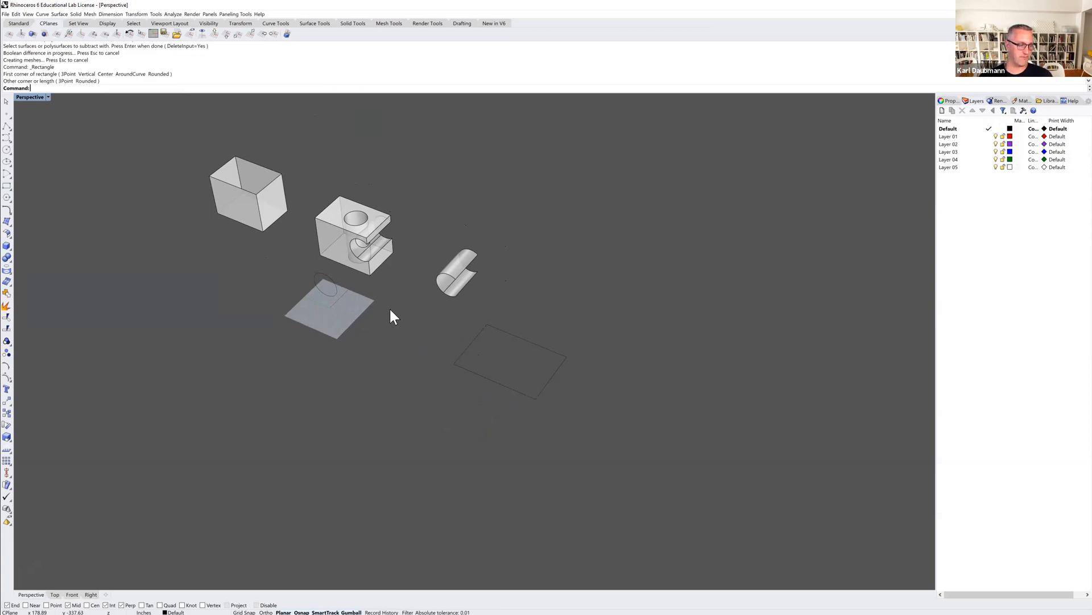
Draw a circle on the ground plane beside the new rectangle, on the side away from the boxes.
{"action": "mouse_move", "coordinate": [473, 363]}
{"action": "right_mouse_down"}
{"action": "mouse_move", "coordinate": [456, 341]}
{"action": "mouse_move", "coordinate": [487, 367]}
{"action": "right_mouse_up"}
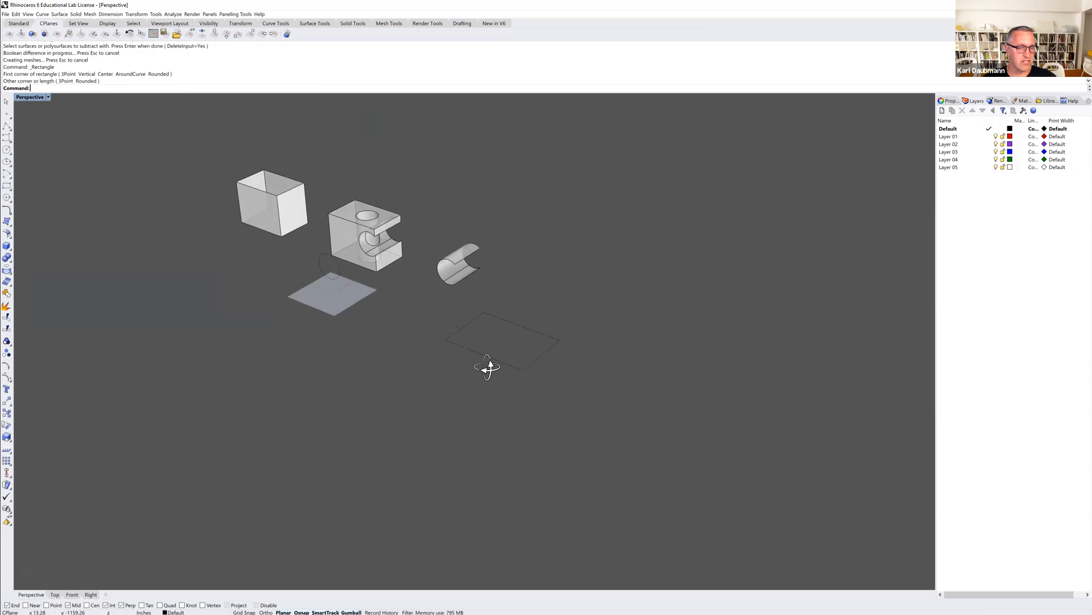
{"action": "mouse_move", "coordinate": [489, 329]}
{"action": "right_mouse_down"}
{"action": "mouse_move", "coordinate": [480, 316]}
{"action": "mouse_move", "coordinate": [474, 330]}
{"action": "right_mouse_up"}
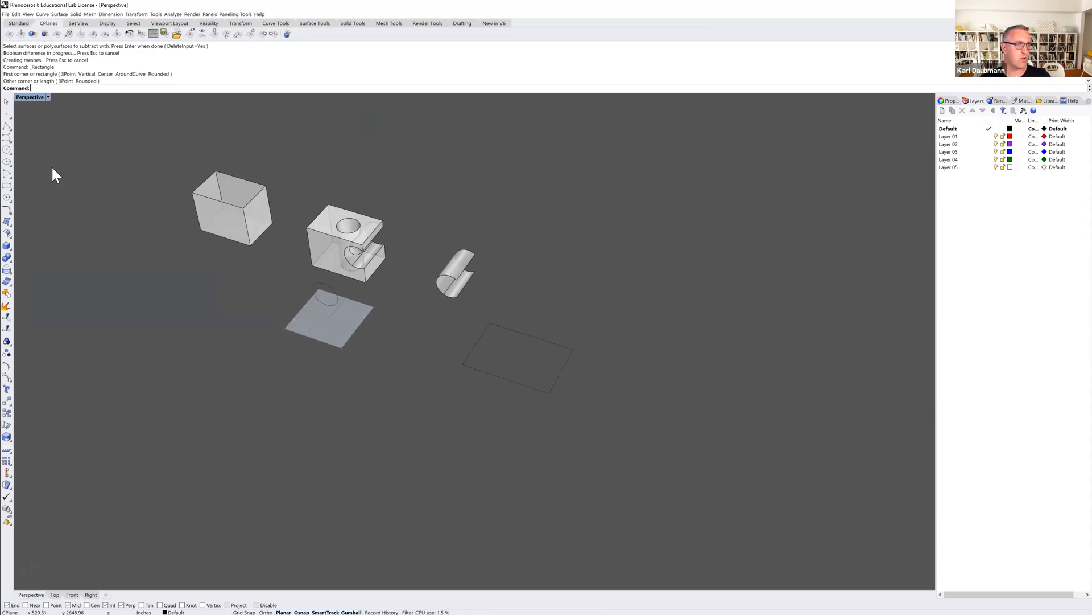
{"action": "left_click", "coordinate": [7, 150]}
{"action": "left_click", "coordinate": [725, 362]}
{"action": "left_click", "coordinate": [700, 382]}
{"action": "right_click_drag", "start_coordinate": [700, 381], "coordinate": [670, 399]}
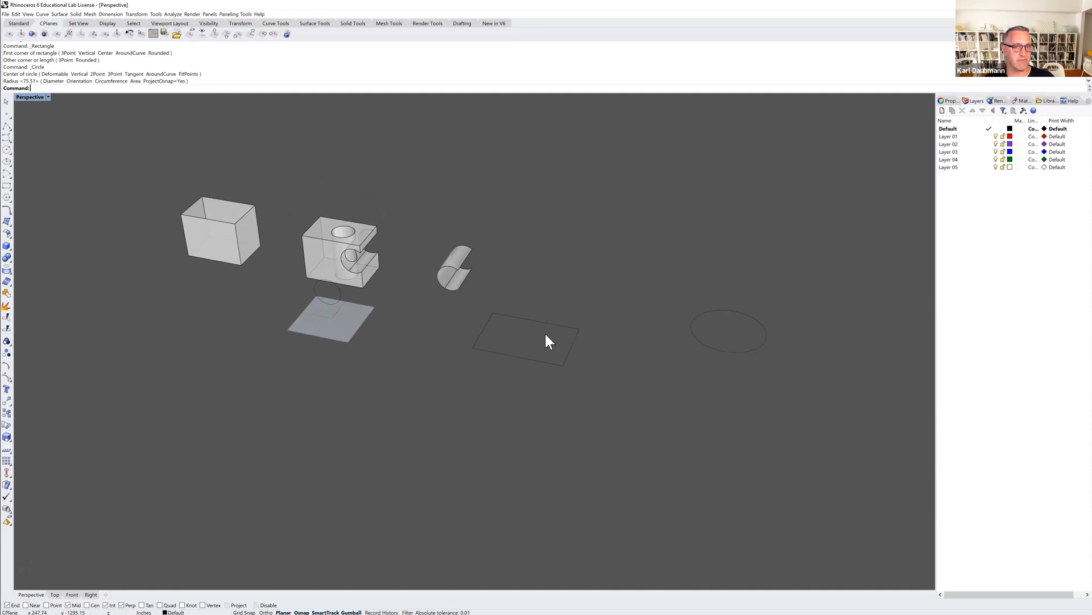
Draw a trial degree-3 control point curve winding around the rectangle and delete it.
{"action": "right_click_drag", "start_coordinate": [545, 332], "coordinate": [529, 330], "text": "shift"}
{"action": "right_click_drag", "start_coordinate": [453, 293], "coordinate": [426, 316]}
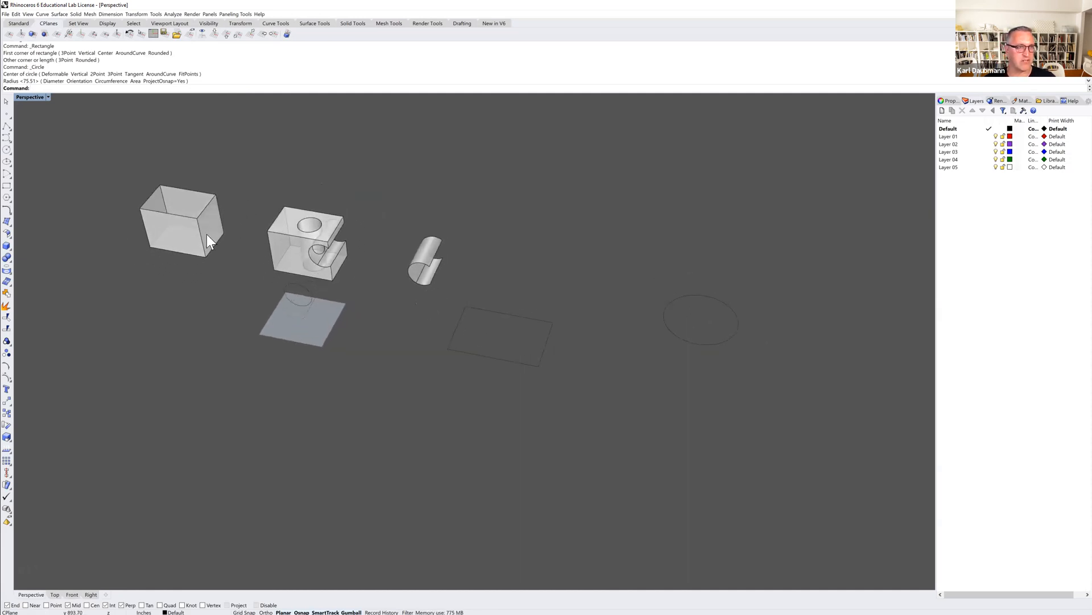
{"action": "left_click", "coordinate": [5, 142]}
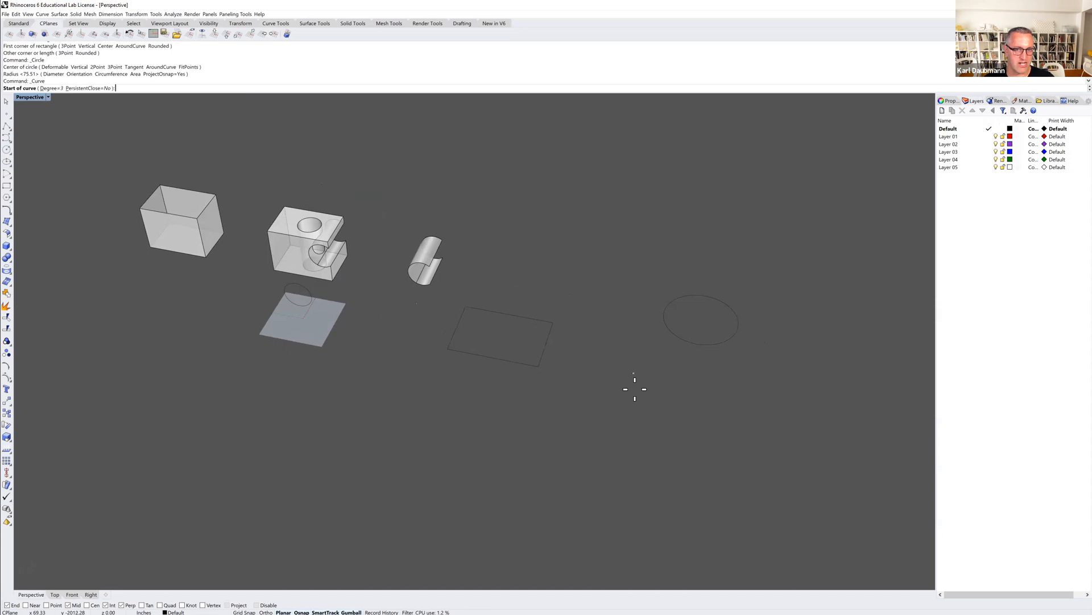
{"action": "left_click", "coordinate": [651, 403]}
{"action": "left_click", "coordinate": [628, 341]}
{"action": "left_click", "coordinate": [591, 369]}
{"action": "left_click", "coordinate": [544, 407]}
{"action": "left_click", "coordinate": [478, 401]}
{"action": "left_click", "coordinate": [449, 348]}
{"action": "left_click", "coordinate": [466, 306]}
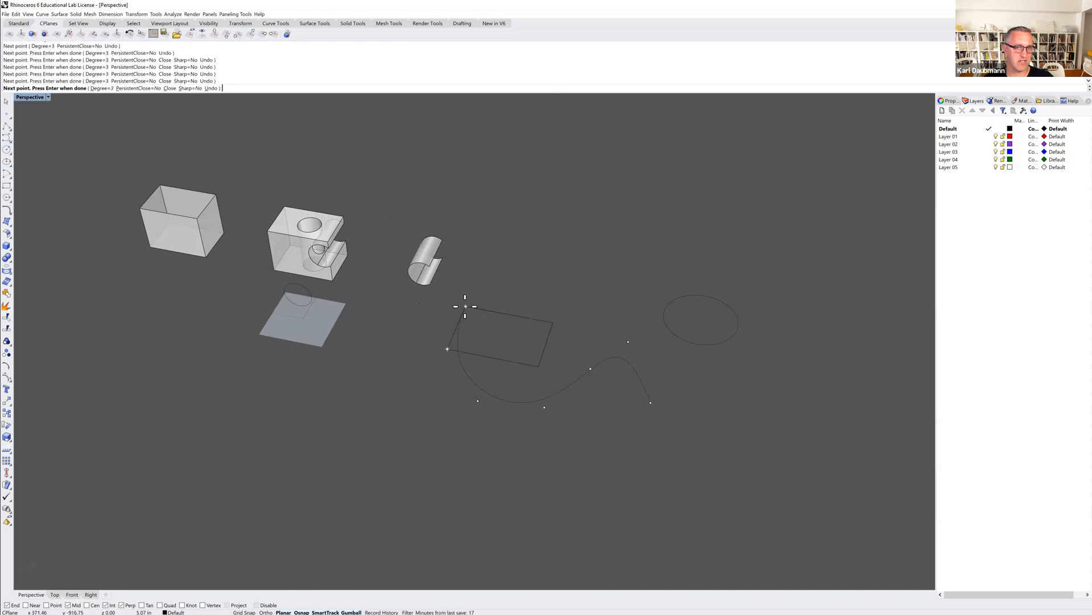
{"action": "left_click", "coordinate": [512, 316]}
{"action": "left_click", "coordinate": [541, 285]}
{"action": "left_click", "coordinate": [594, 270]}
{"action": "key", "text": "Return"}
{"action": "mouse_move", "coordinate": [620, 405]}
{"action": "right_mouse_down"}
{"action": "mouse_move", "coordinate": [598, 391]}
{"action": "mouse_move", "coordinate": [617, 415]}
{"action": "mouse_move", "coordinate": [612, 405]}
{"action": "right_mouse_up"}
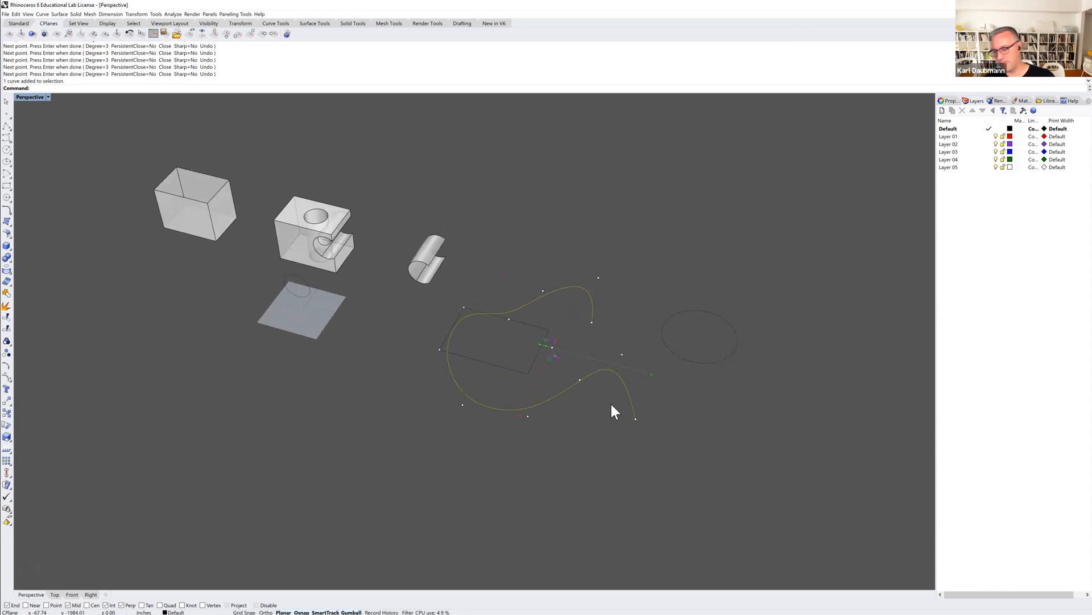
{"action": "key", "text": "Delete"}
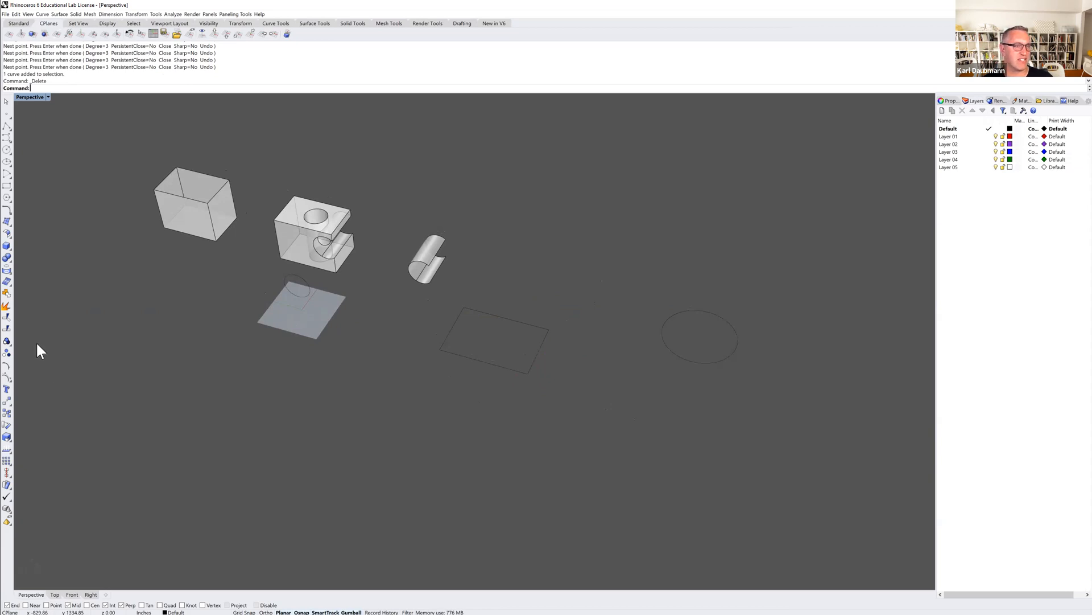
Draw a degree-3 control point curve around the rectangle, snapping its middle points to end points on the partial cylinder surface.
{"action": "left_click", "coordinate": [8, 138]}
{"action": "left_click", "coordinate": [472, 445]}
{"action": "left_click", "coordinate": [437, 431]}
{"action": "left_click", "coordinate": [399, 396]}
{"action": "left_click", "coordinate": [393, 360]}
{"action": "left_click", "coordinate": [394, 320]}
{"action": "left_click", "coordinate": [419, 308]}
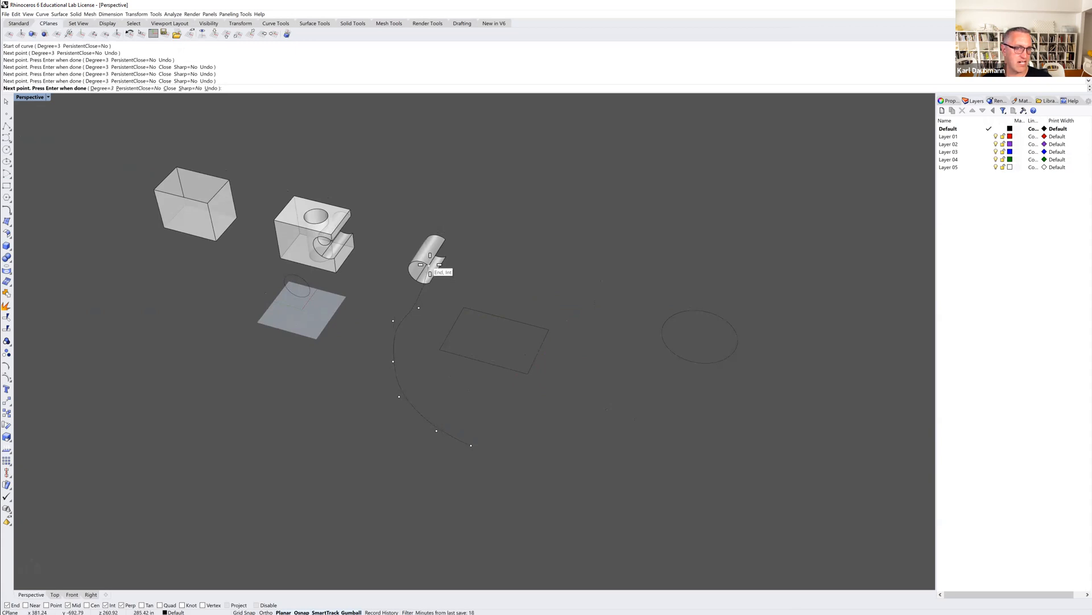
{"action": "left_click", "coordinate": [430, 264]}
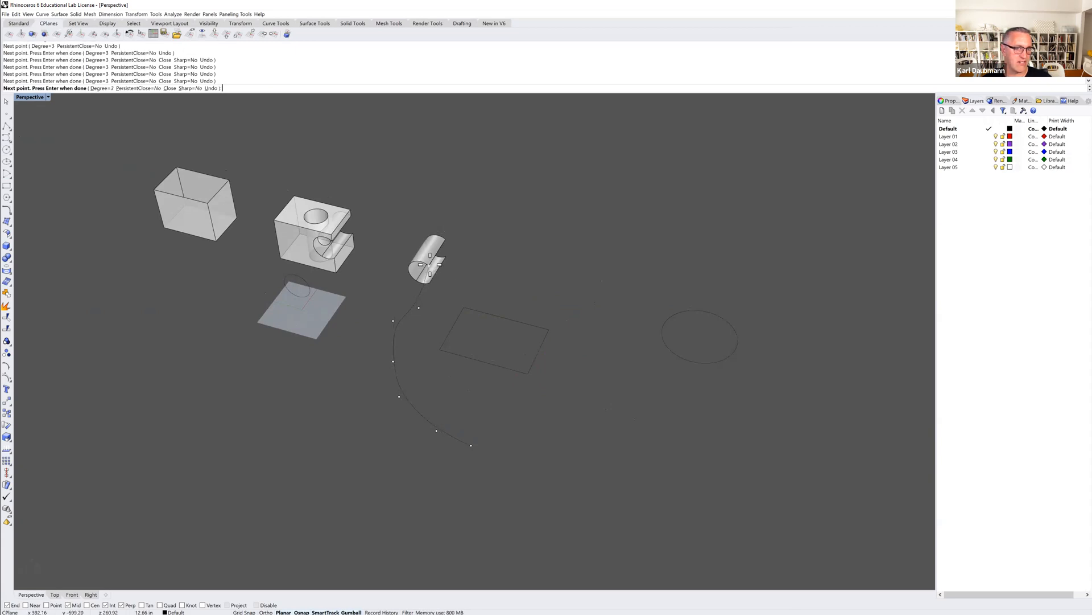
{"action": "left_click", "coordinate": [447, 241]}
{"action": "left_click", "coordinate": [515, 274]}
{"action": "left_click", "coordinate": [586, 290]}
{"action": "left_click", "coordinate": [620, 337]}
{"action": "left_click", "coordinate": [594, 410]}
{"action": "key", "text": "Return"}
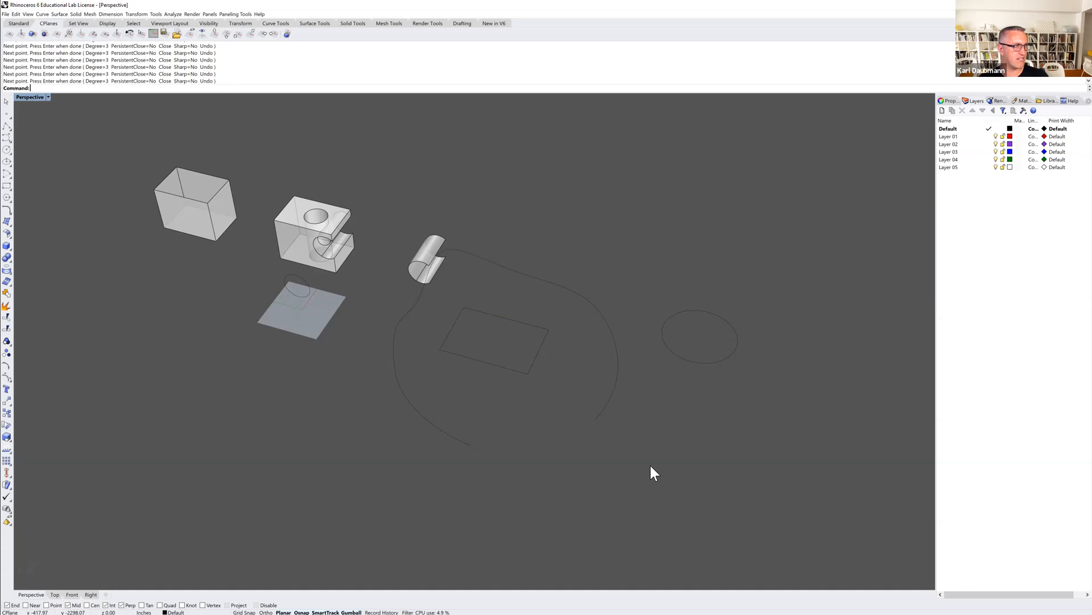
Examine the curve's control points from several angles to judge whether it lies flat on the ground plane.
{"action": "mouse_move", "coordinate": [653, 477]}
{"action": "right_mouse_down"}
{"action": "mouse_move", "coordinate": [624, 452]}
{"action": "mouse_move", "coordinate": [650, 461]}
{"action": "right_mouse_up"}
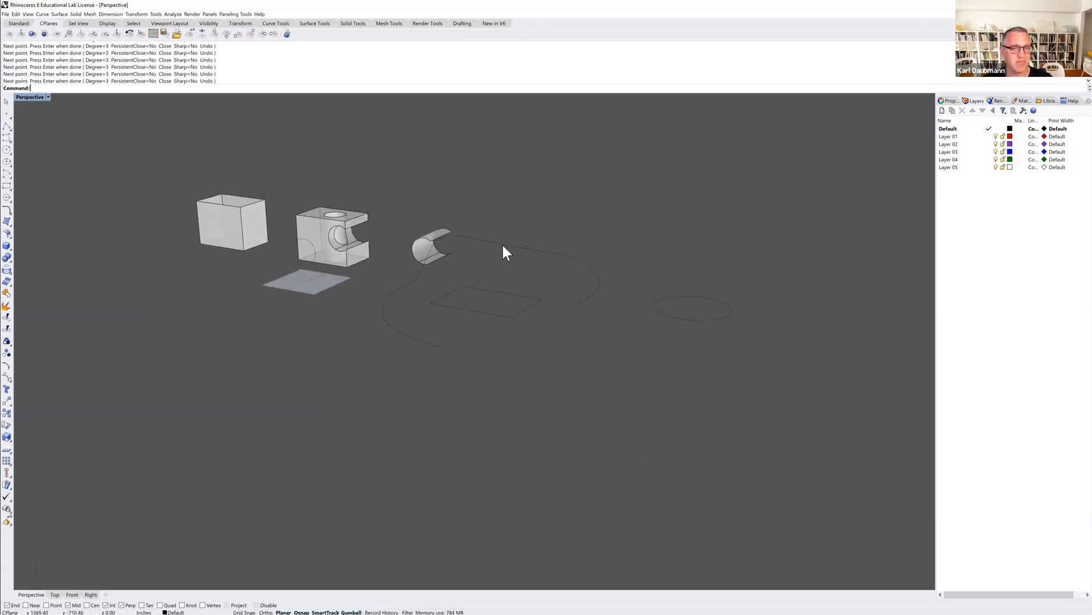
{"action": "scroll", "coordinate": [456, 262], "scroll_direction": "up", "scroll_amount": 1}
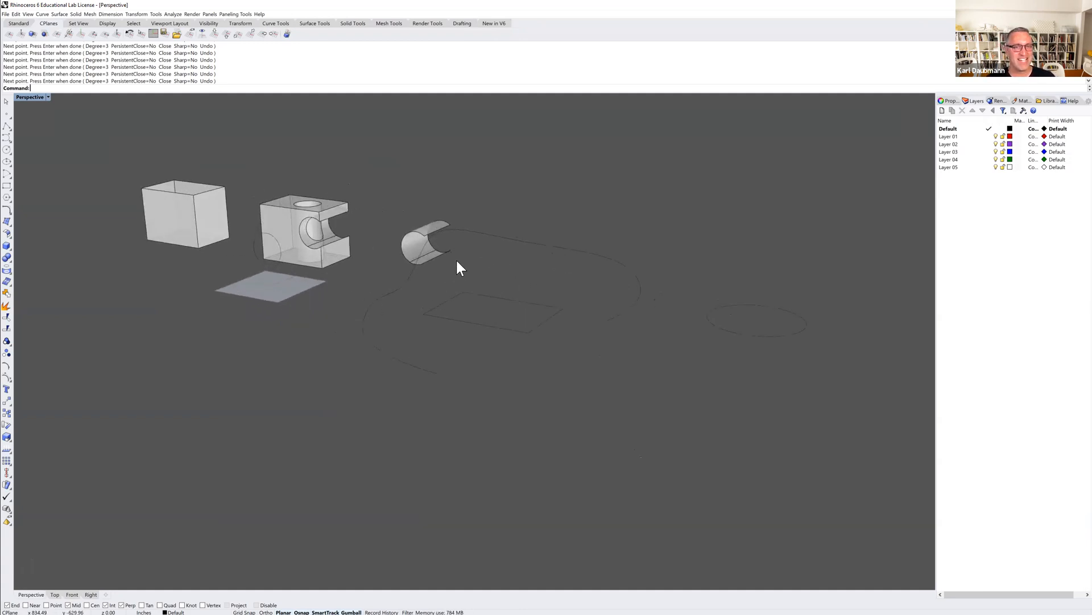
{"action": "scroll", "coordinate": [457, 262], "scroll_direction": "up", "scroll_amount": 1}
{"action": "left_click", "coordinate": [364, 307]}
{"action": "right_click_drag", "start_coordinate": [605, 438], "coordinate": [408, 449]}
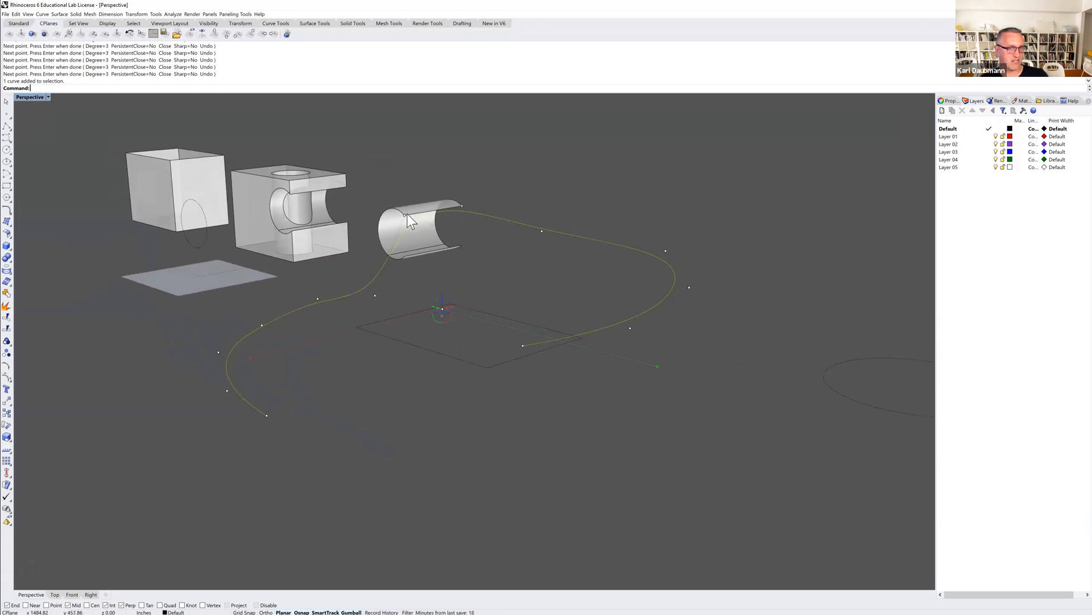
{"action": "mouse_move", "coordinate": [436, 236]}
{"action": "right_mouse_down"}
{"action": "mouse_move", "coordinate": [410, 239]}
{"action": "mouse_move", "coordinate": [474, 250]}
{"action": "mouse_move", "coordinate": [450, 247]}
{"action": "right_mouse_up"}
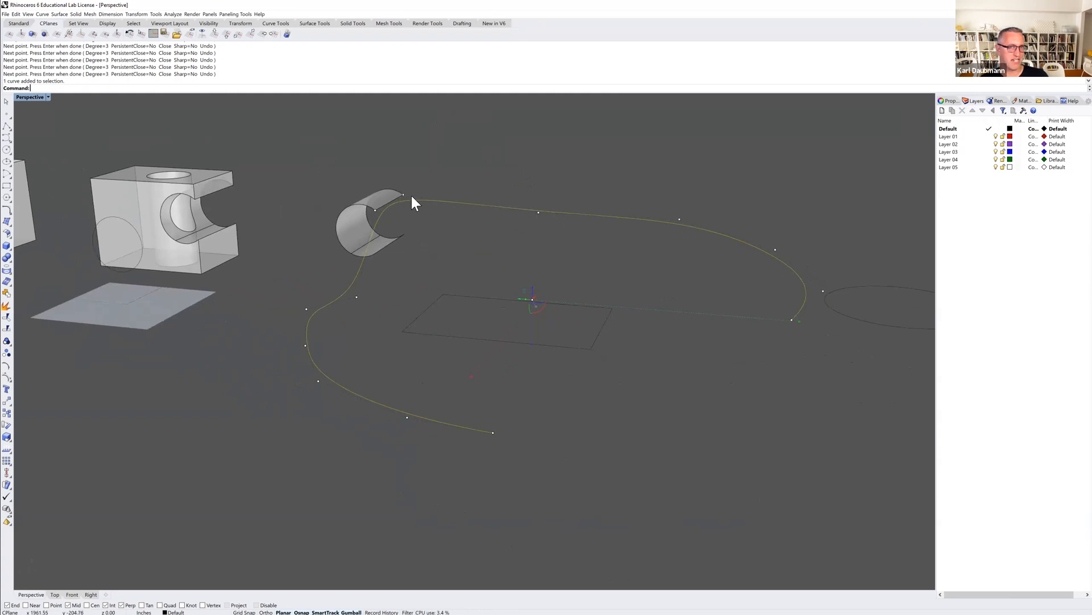
{"action": "right_click_drag", "start_coordinate": [642, 263], "coordinate": [620, 271]}
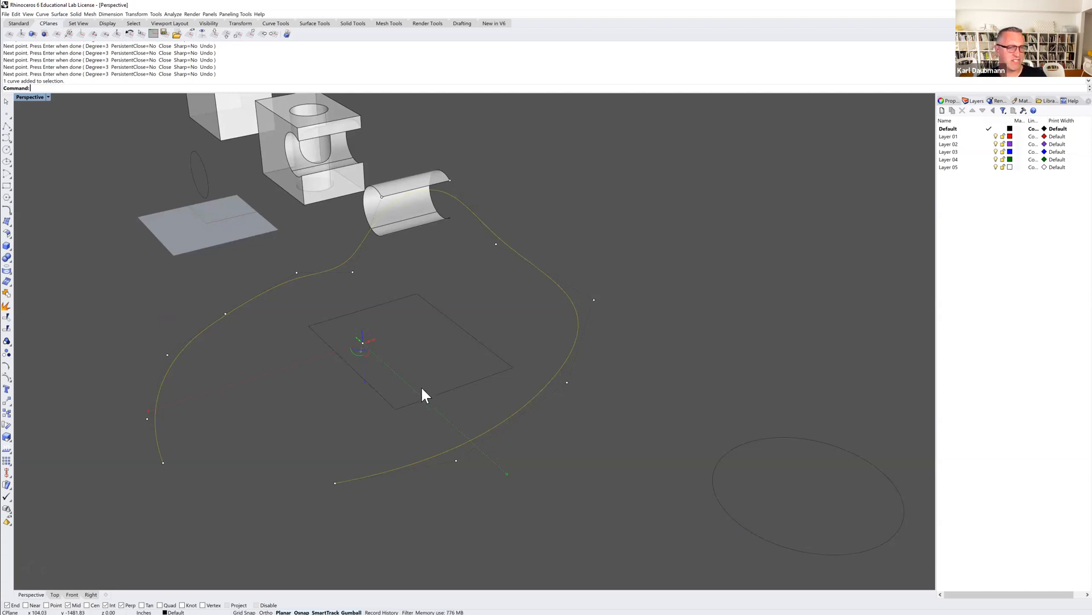
{"action": "right_click_drag", "start_coordinate": [296, 339], "coordinate": [332, 356]}
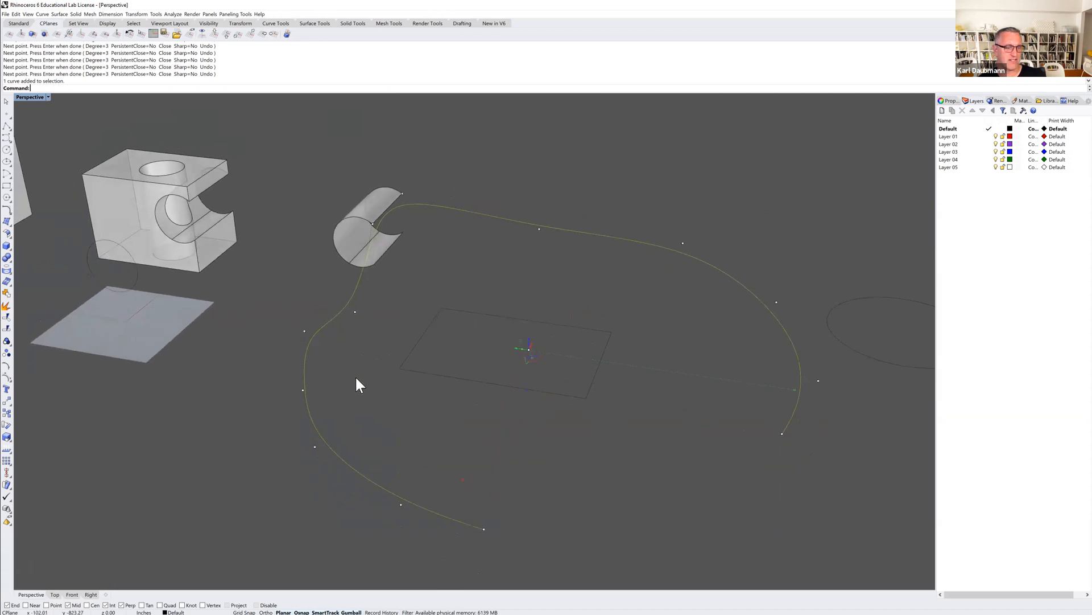
{"action": "key", "text": "Escape"}
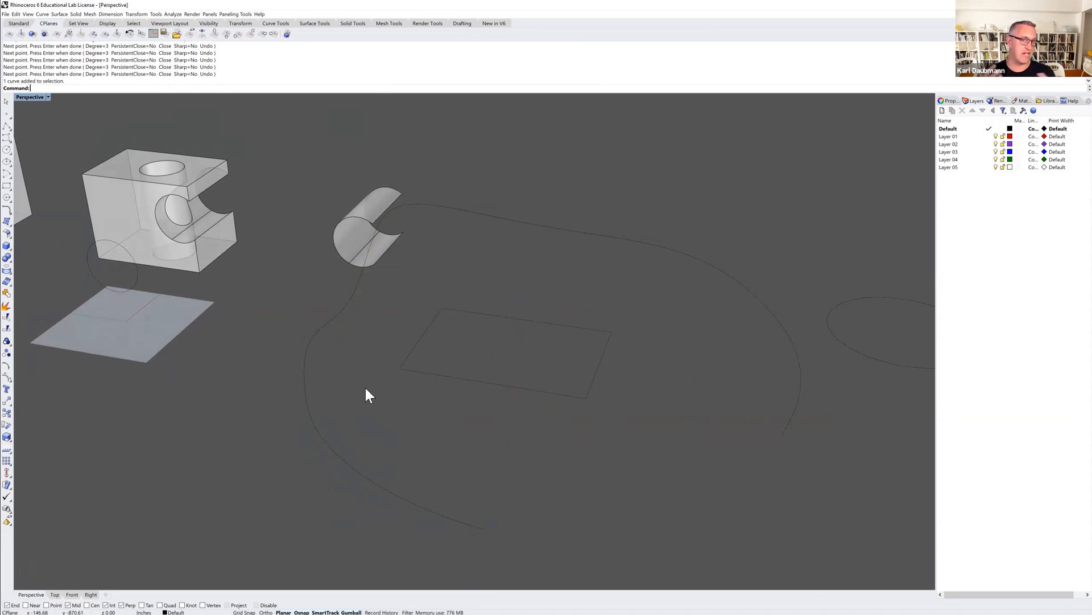
With Project snapping enabled, draw a second degree-3 curve inside the first, snapped to the partial cylinder's end points, and delete both curves.
{"action": "mouse_move", "coordinate": [366, 389]}
{"action": "right_mouse_down", "text": "shift"}
{"action": "mouse_move", "coordinate": [378, 410]}
{"action": "mouse_move", "coordinate": [363, 388]}
{"action": "right_mouse_up", "text": "shift"}
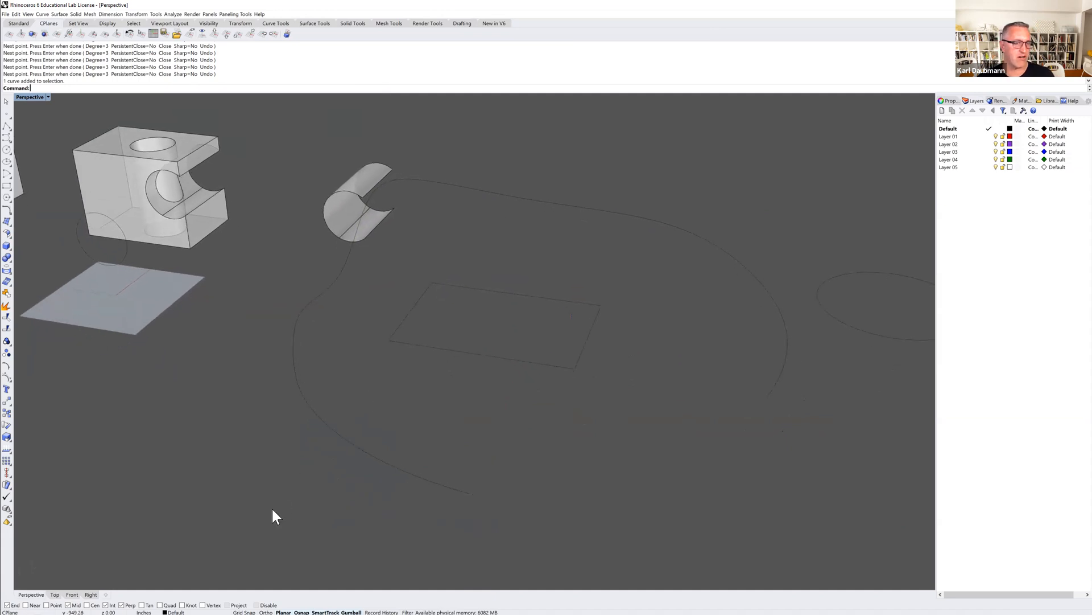
{"action": "right_click_drag", "start_coordinate": [342, 300], "coordinate": [366, 299]}
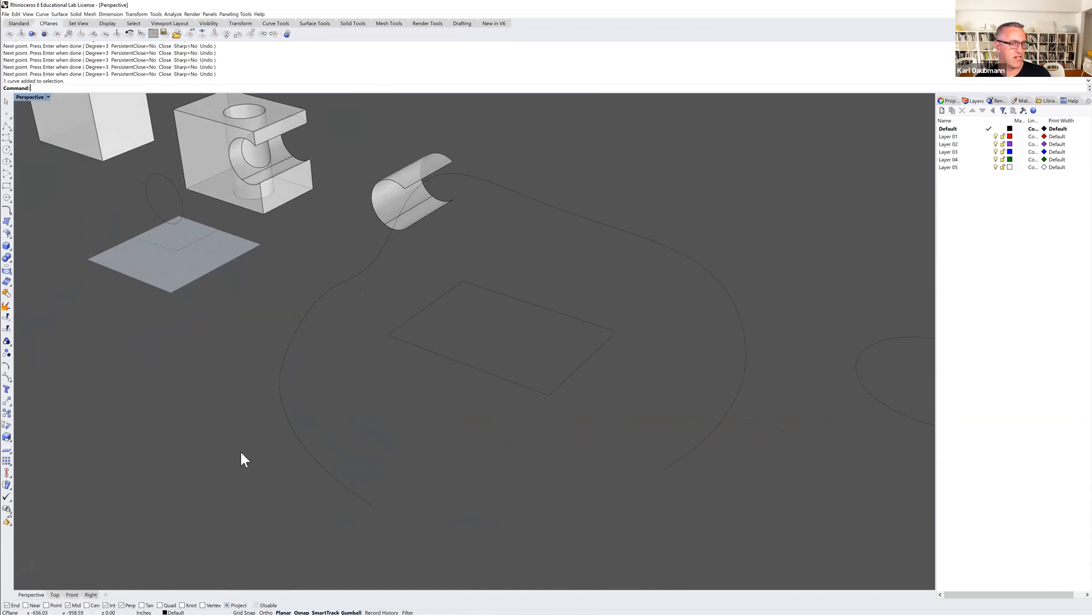
{"action": "left_click", "coordinate": [11, 139]}
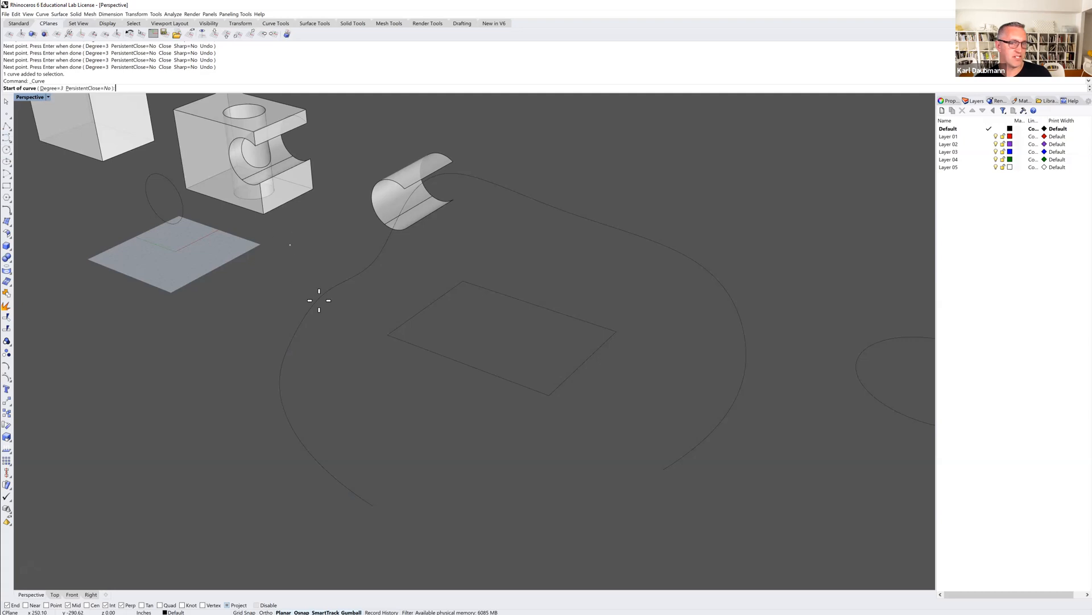
{"action": "left_click", "coordinate": [418, 494]}
{"action": "left_click", "coordinate": [380, 455]}
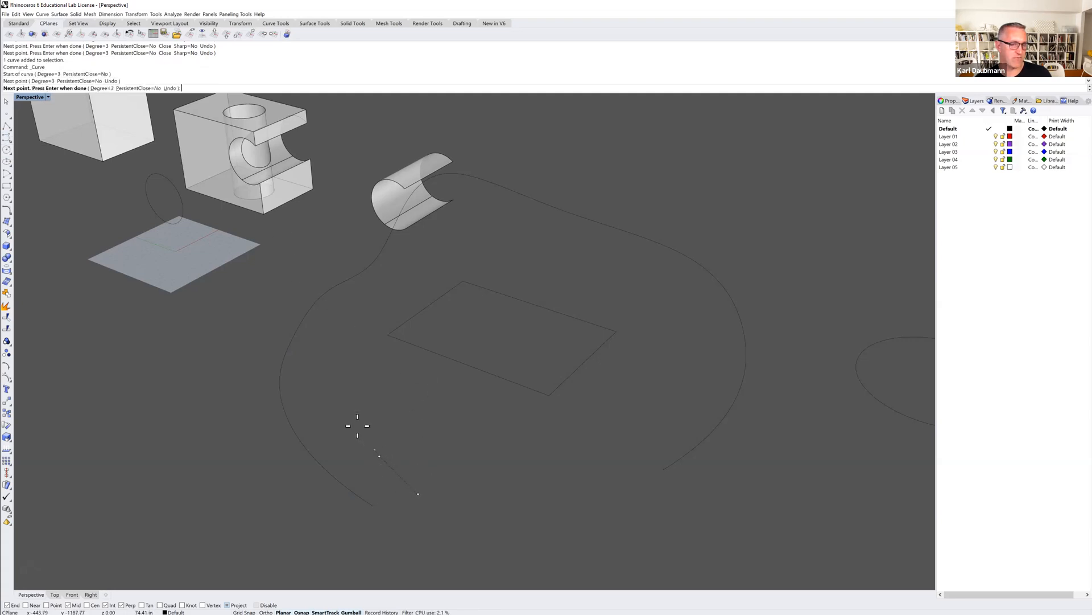
{"action": "left_click", "coordinate": [341, 410]}
{"action": "left_click", "coordinate": [338, 372]}
{"action": "left_click", "coordinate": [348, 324]}
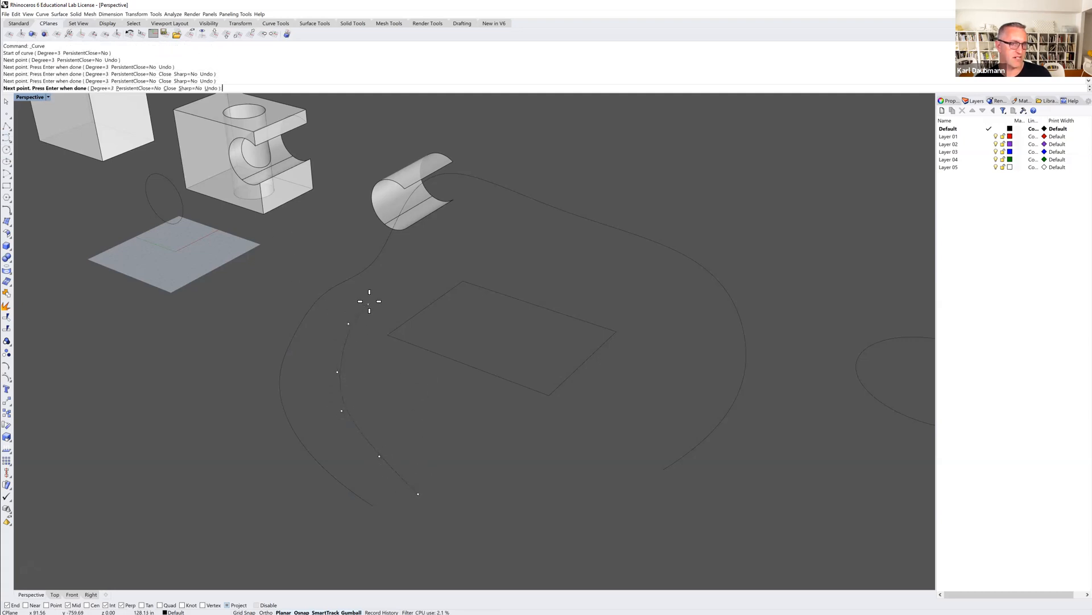
{"action": "left_click", "coordinate": [405, 194]}
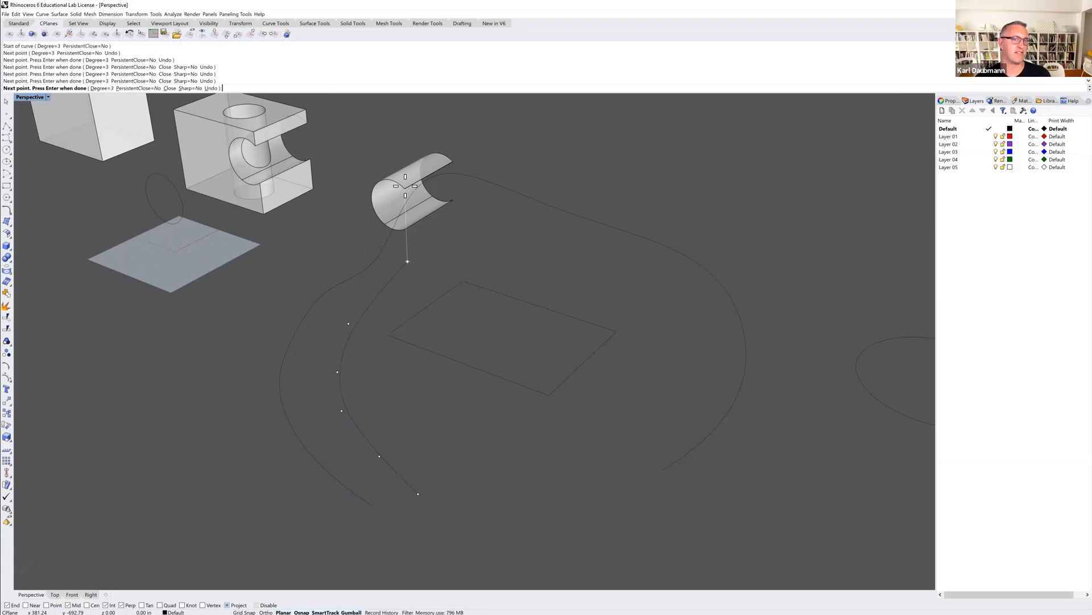
{"action": "key", "text": "Return"}
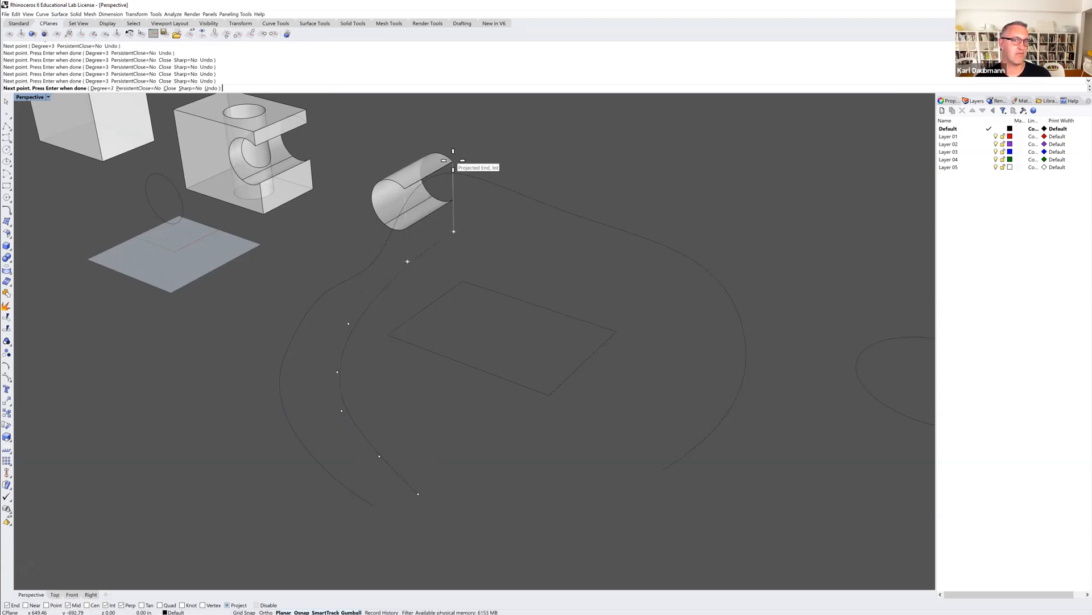
{"action": "left_click_drag", "start_coordinate": [438, 272], "coordinate": [349, 261]}
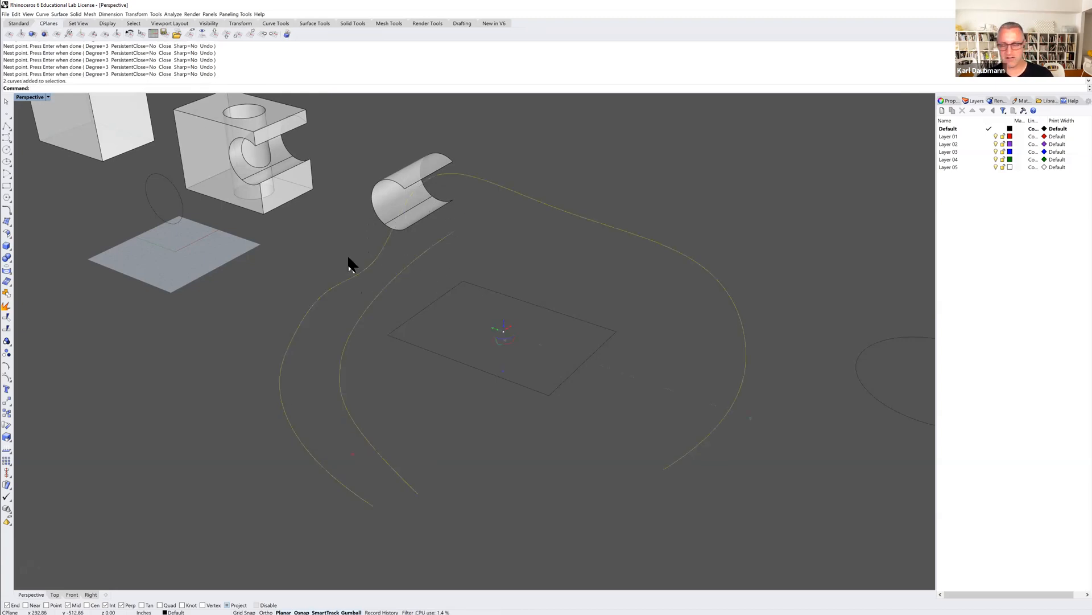
{"action": "key", "text": "Delete"}
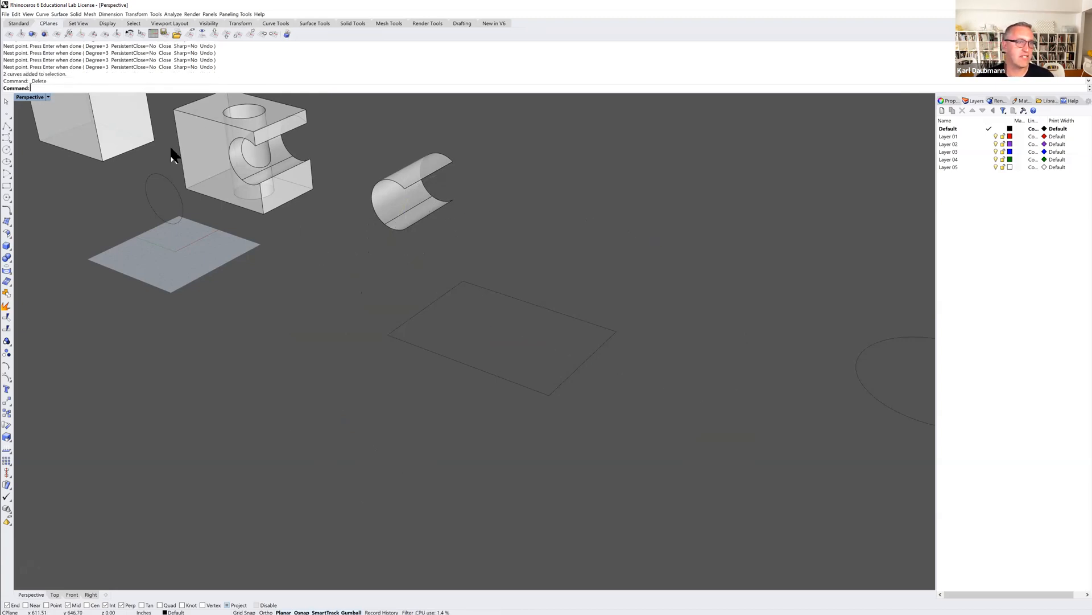
Draw a closed four-sided polyline on the ground plane beneath the partial cylinder using projected End and Quad snaps.
{"action": "left_click", "coordinate": [8, 126]}
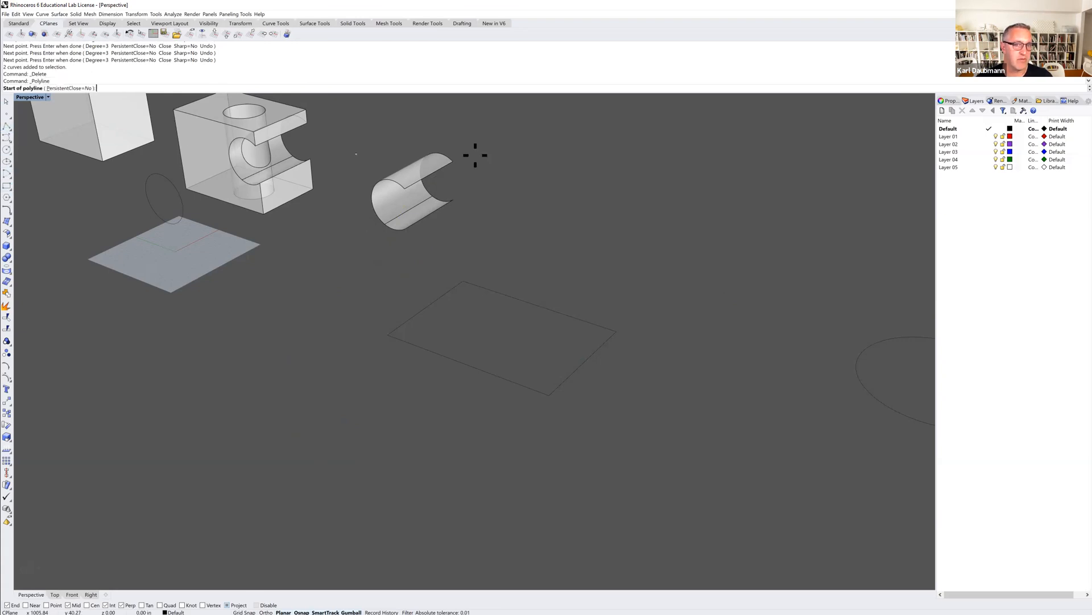
{"action": "left_click", "coordinate": [453, 200]}
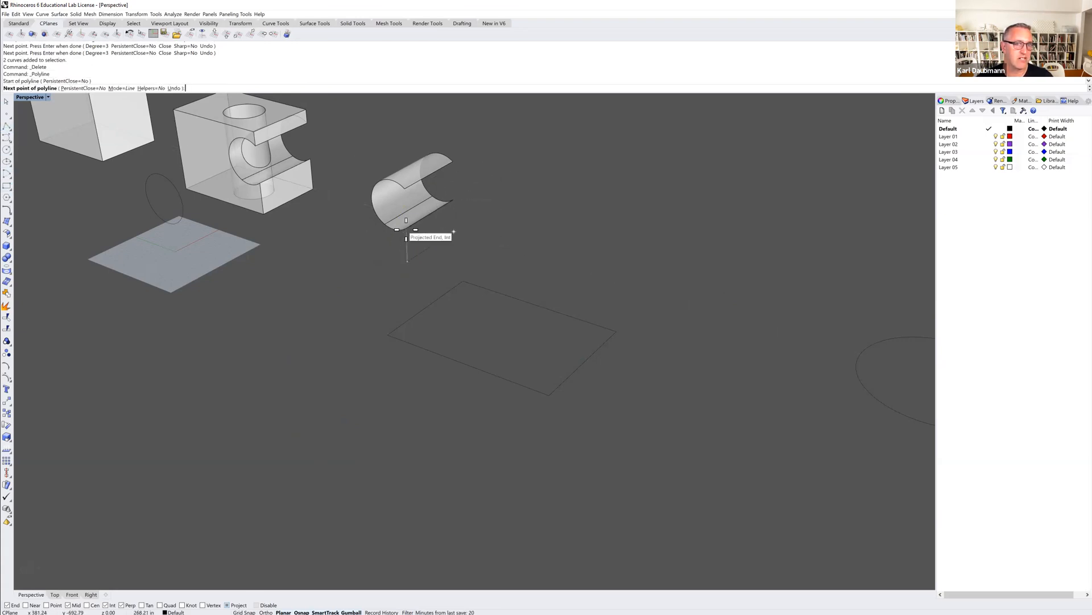
{"action": "left_click", "coordinate": [407, 229]}
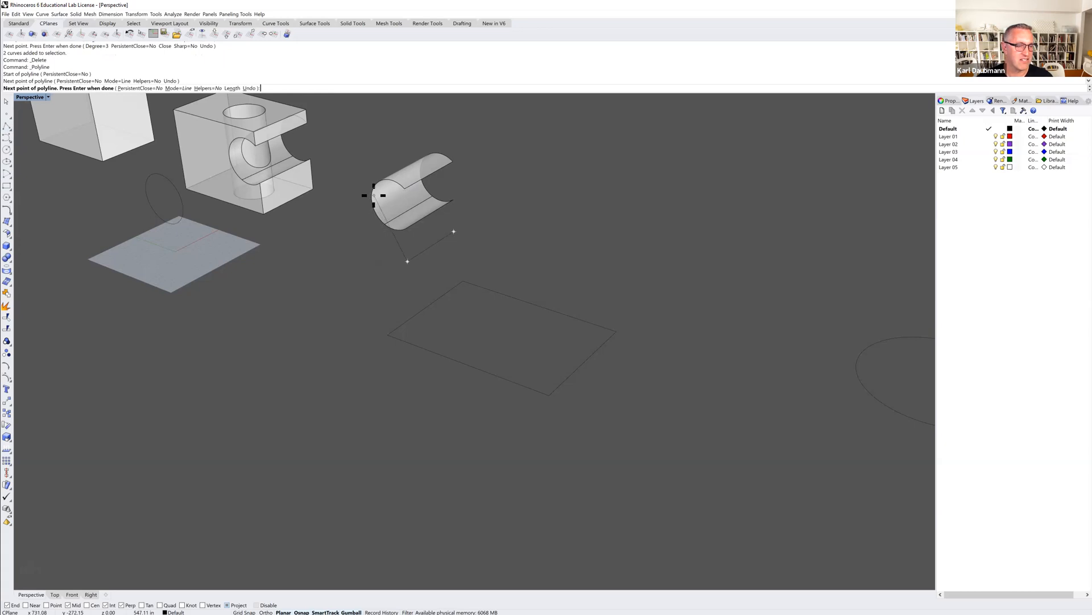
{"action": "left_click", "coordinate": [161, 604]}
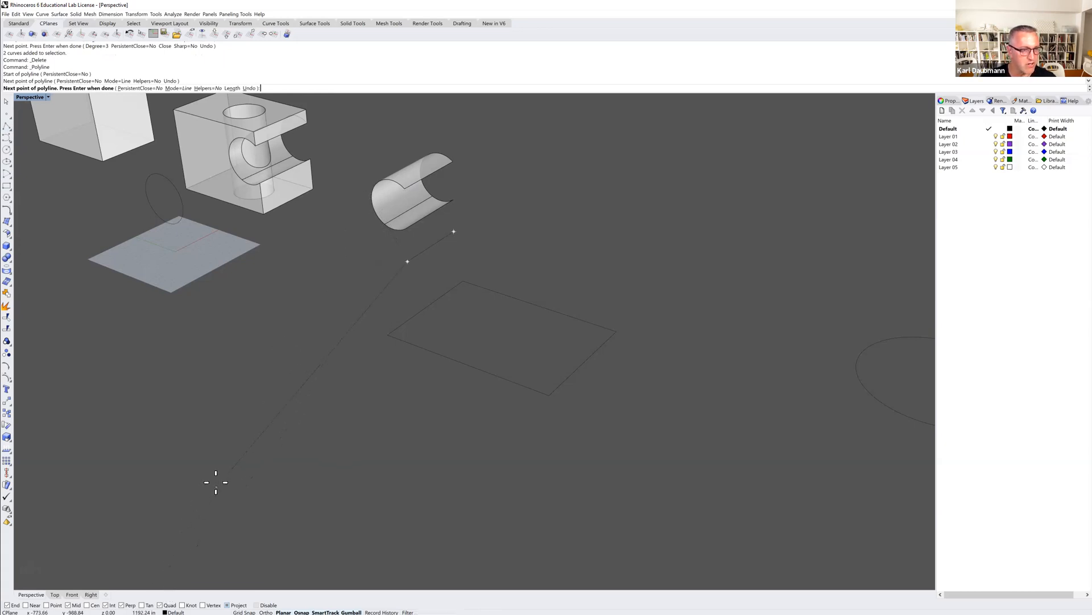
{"action": "left_click", "coordinate": [370, 197]}
{"action": "right_click_drag", "start_coordinate": [370, 197], "coordinate": [514, 207]}
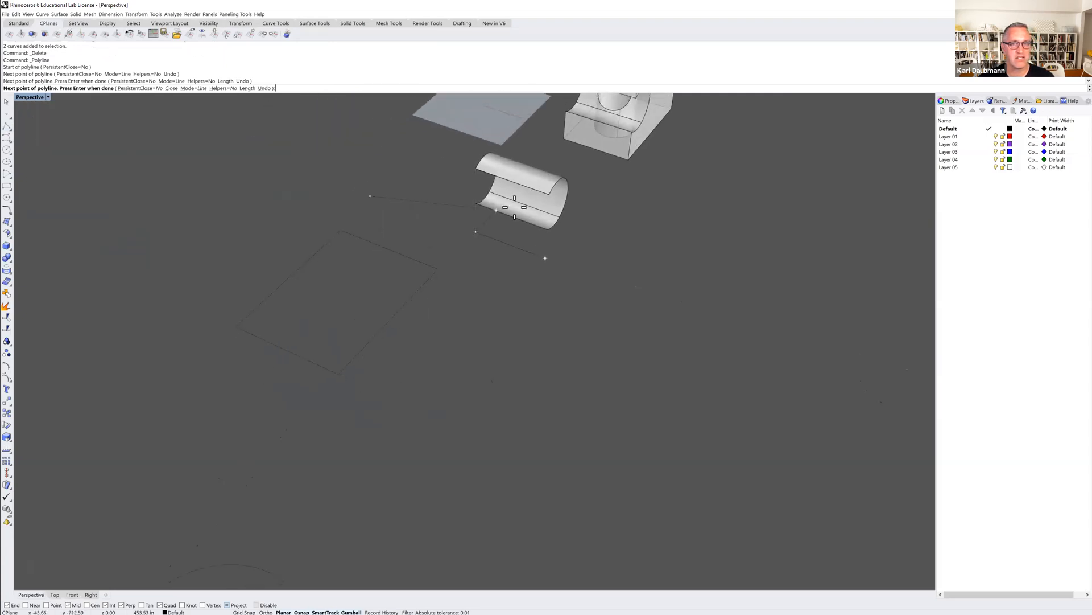
{"action": "left_click", "coordinate": [568, 188]}
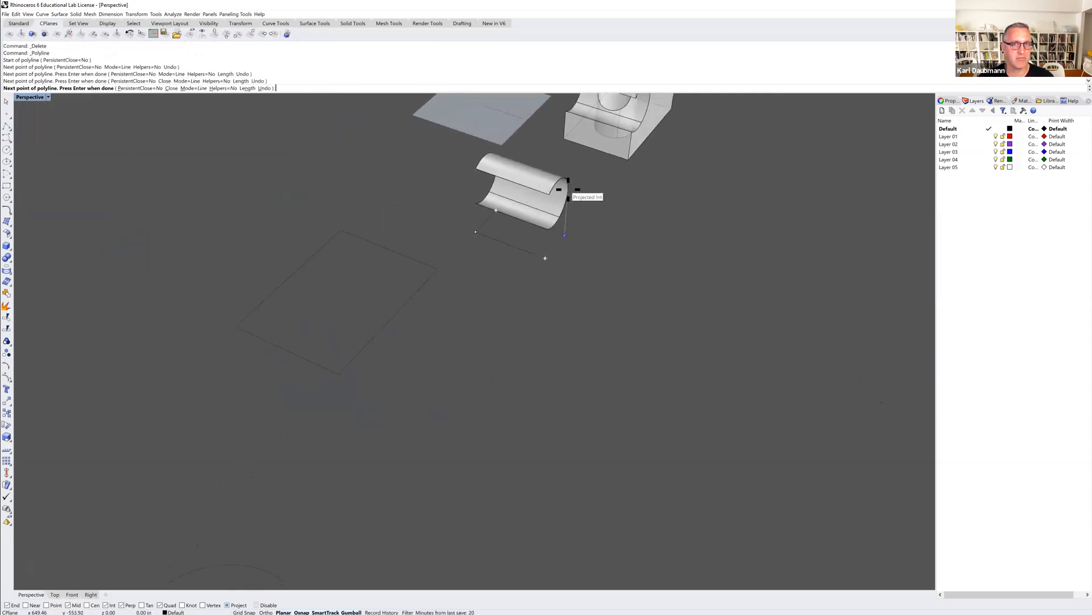
{"action": "left_click", "coordinate": [545, 258]}
Examine the flat polyline outline beneath the partial cylinder surface from low and high viewing angles.
{"action": "right_click", "coordinate": [487, 266]}
{"action": "right_click_drag", "start_coordinate": [485, 265], "coordinate": [538, 252]}
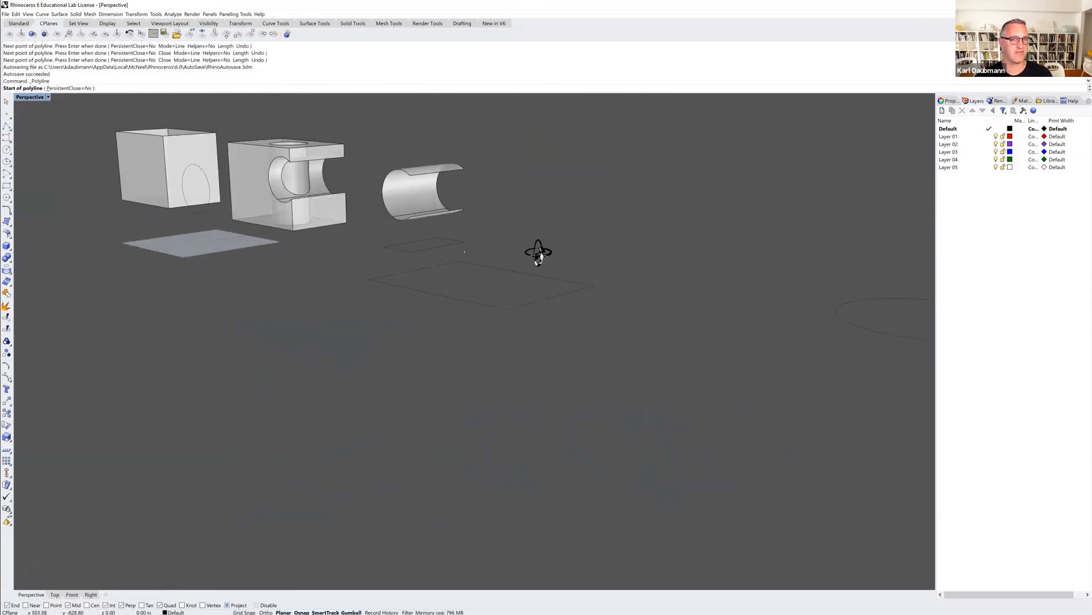
{"action": "scroll", "coordinate": [538, 252], "scroll_direction": "up", "scroll_amount": 5}
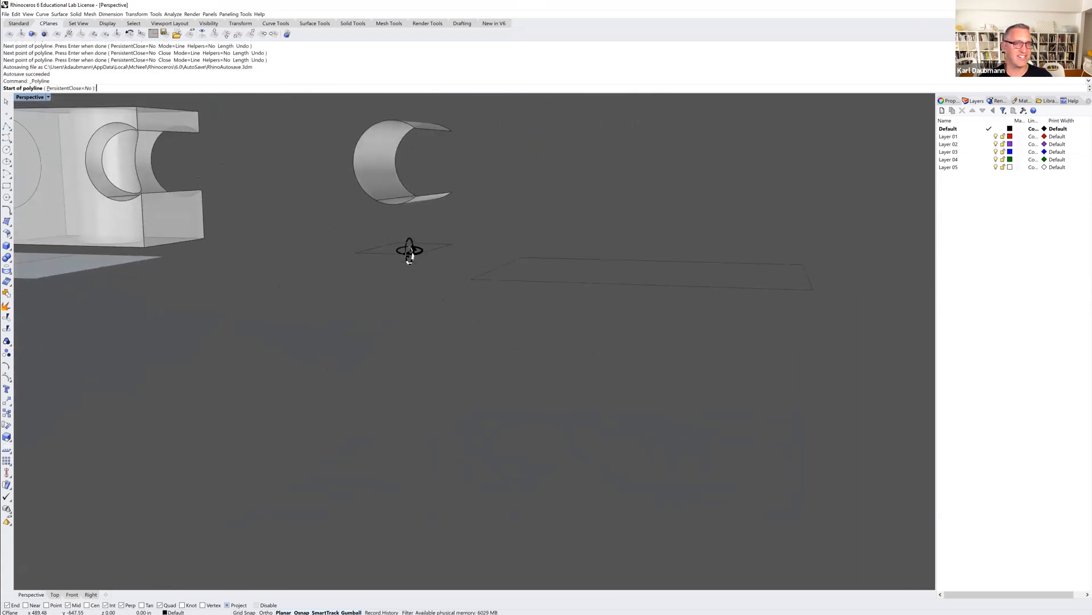
{"action": "right_click_drag", "start_coordinate": [385, 142], "coordinate": [410, 199]}
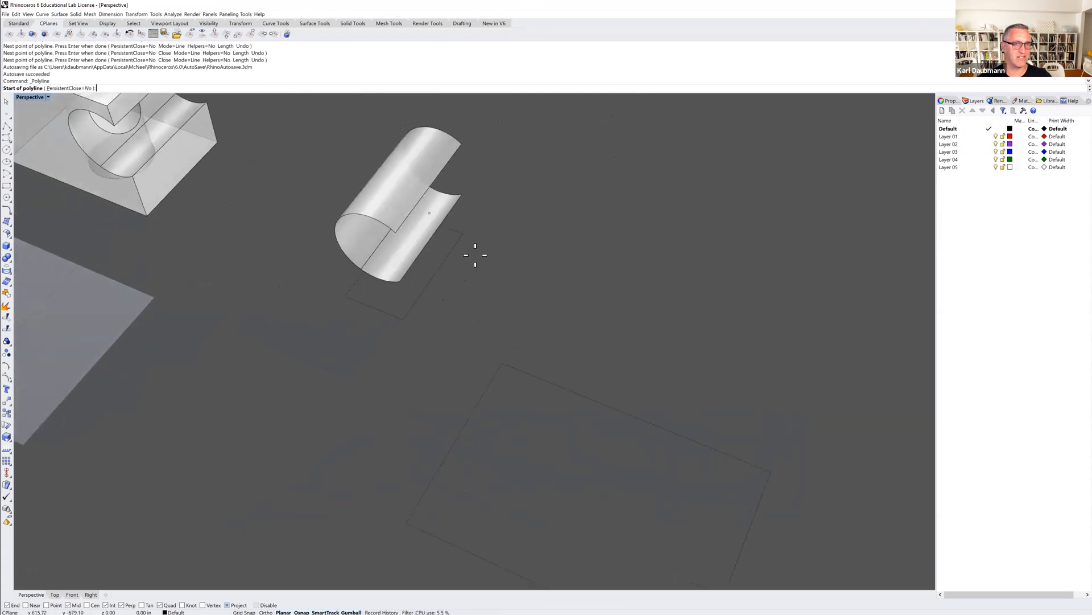
{"action": "key", "text": "Escape"}
{"action": "right_click_drag", "start_coordinate": [434, 309], "coordinate": [422, 283]}
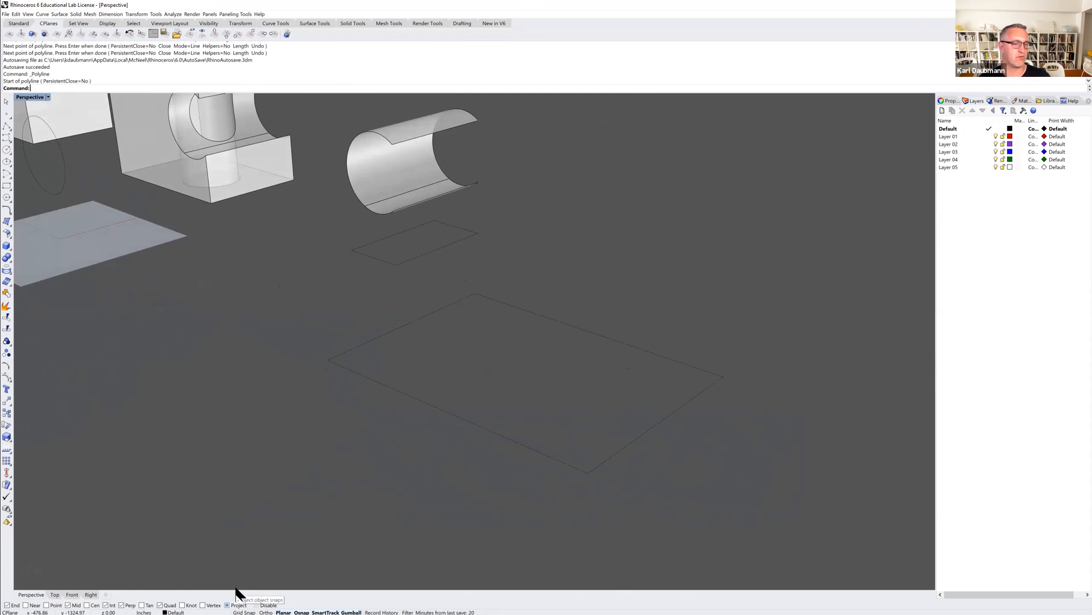
{"action": "scroll", "coordinate": [268, 503], "scroll_direction": "down", "scroll_amount": 4}
{"action": "right_click_drag", "start_coordinate": [333, 395], "coordinate": [382, 310], "text": "shift"}
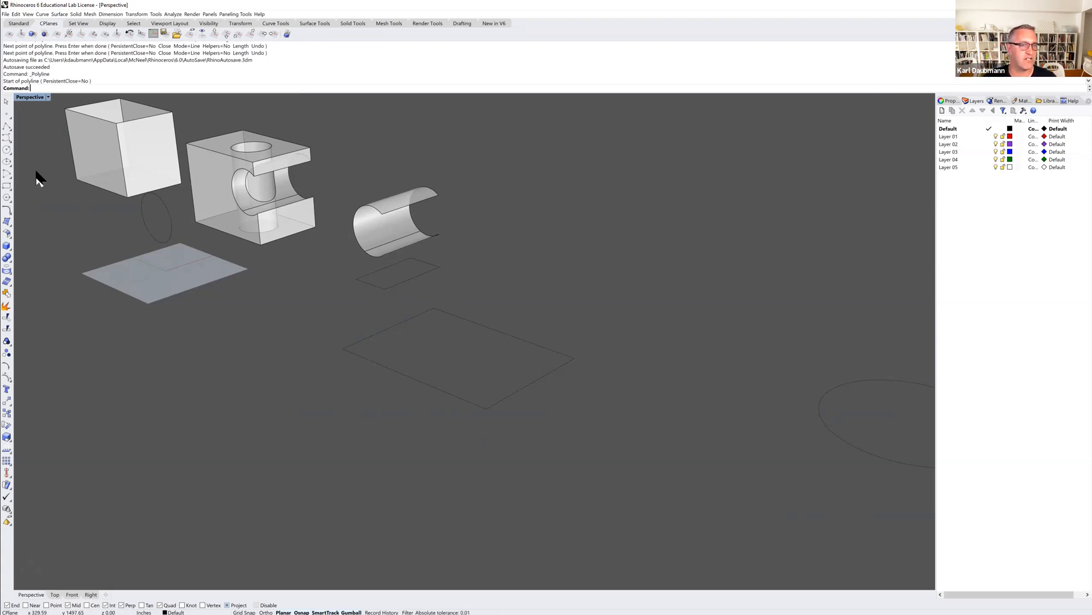
Draw a closed, rounded degree-3 control point curve in the empty area beyond the partial cylinder surface.
{"action": "left_click", "coordinate": [7, 139]}
{"action": "left_click", "coordinate": [623, 254]}
{"action": "left_click", "coordinate": [617, 175]}
{"action": "left_click", "coordinate": [671, 143]}
{"action": "left_click", "coordinate": [759, 149]}
{"action": "left_click", "coordinate": [804, 206]}
{"action": "left_click", "coordinate": [791, 266]}
{"action": "left_click", "coordinate": [726, 329]}
{"action": "left_click", "coordinate": [649, 317]}
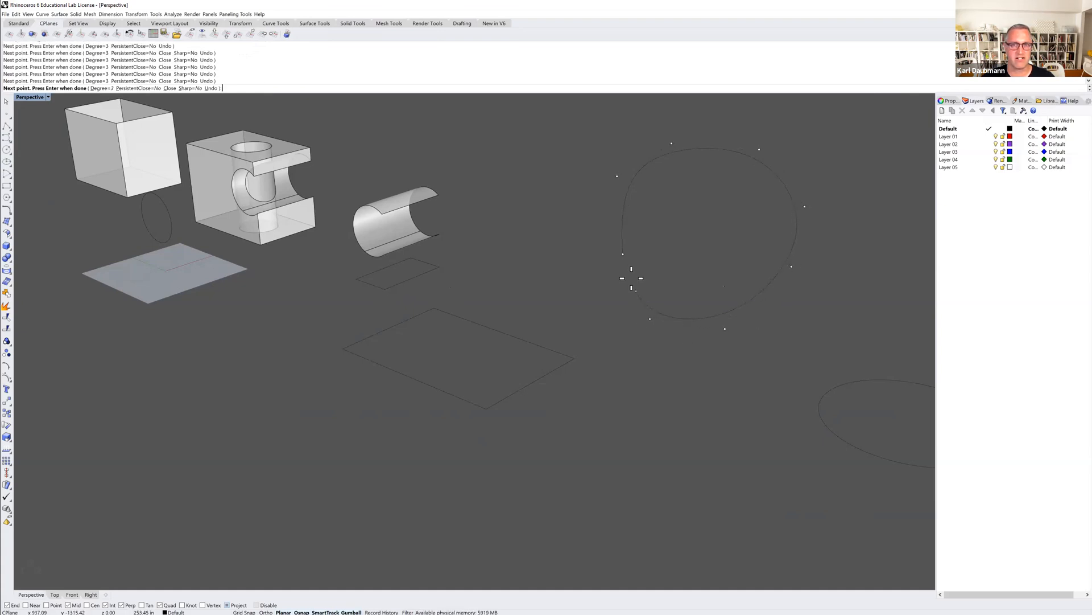
{"action": "left_click", "coordinate": [625, 253]}
Examine the new closed curve's true shape and extent relative to the other objects from different angles.
{"action": "key", "text": "Return"}
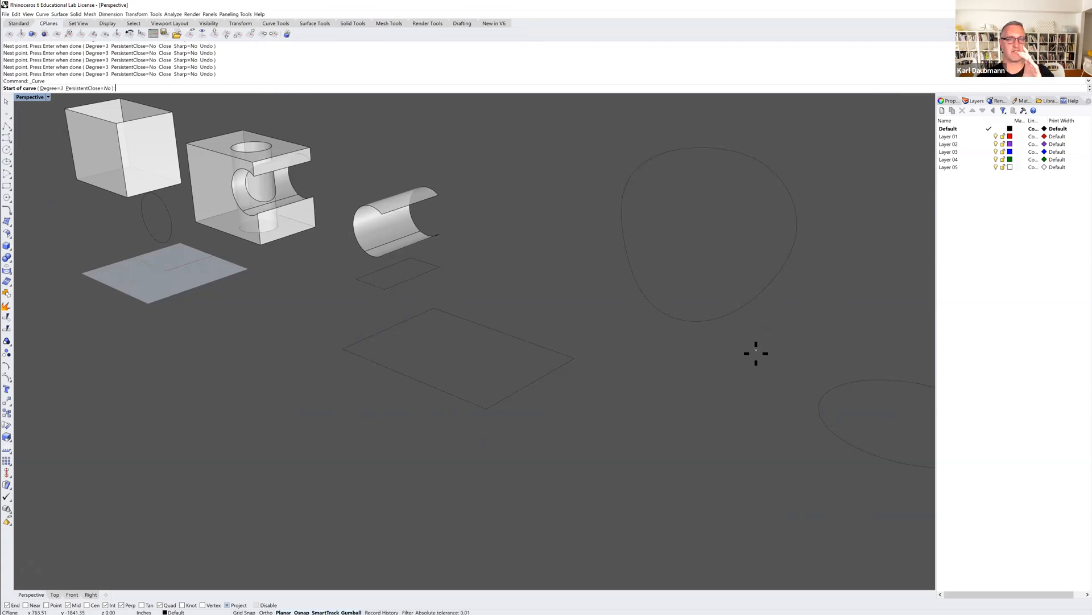
{"action": "right_click_drag", "start_coordinate": [751, 356], "coordinate": [722, 352]}
{"action": "scroll", "coordinate": [721, 353], "scroll_direction": "down", "scroll_amount": 10}
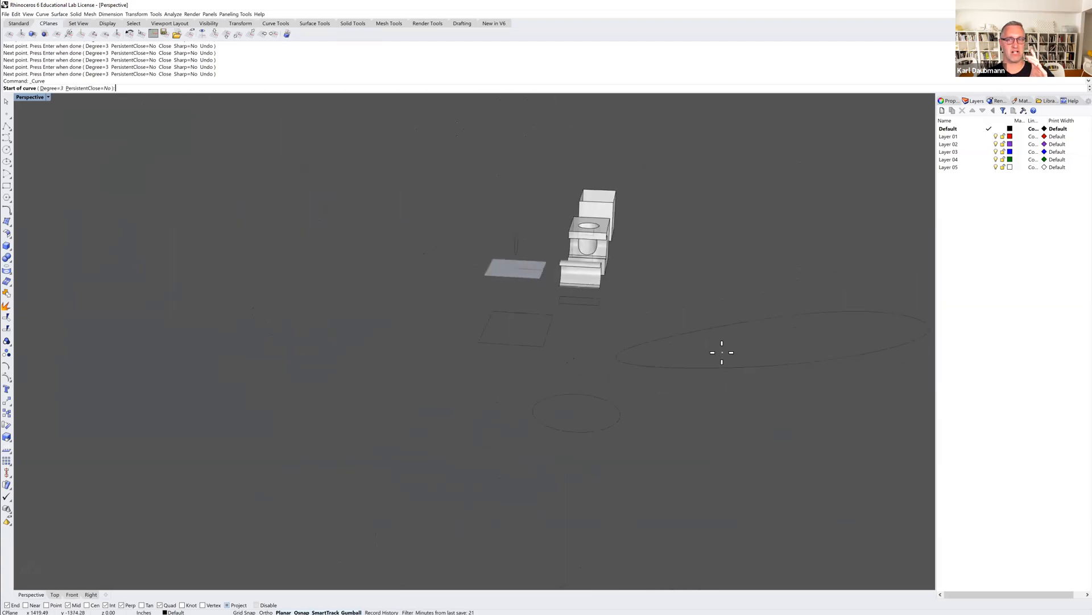
{"action": "scroll", "coordinate": [721, 356], "scroll_direction": "up", "scroll_amount": 10}
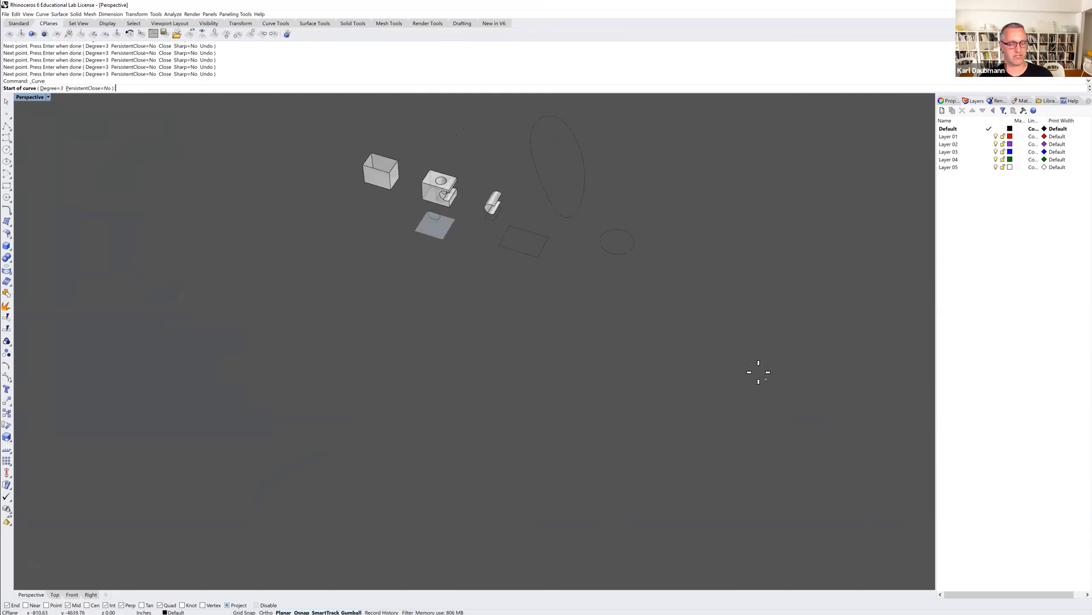
{"action": "scroll", "coordinate": [558, 253], "scroll_direction": "up", "scroll_amount": 5}
{"action": "scroll", "coordinate": [556, 241], "scroll_direction": "down", "scroll_amount": 5}
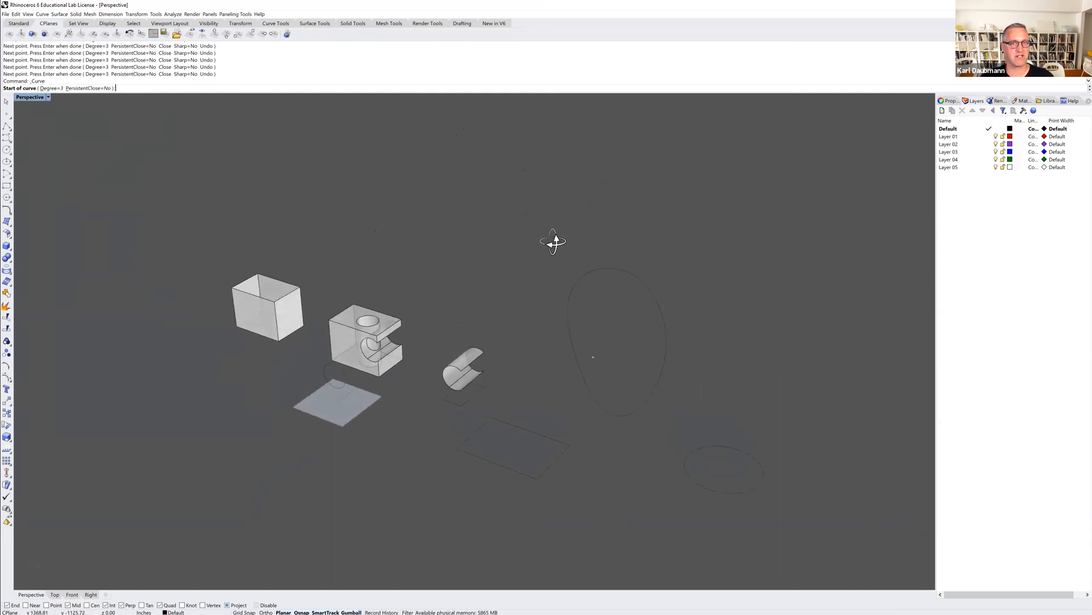
Delete the closed, rounded control point curve standing beyond the partial cylinder surface.
{"action": "scroll", "coordinate": [557, 249], "scroll_direction": "up", "scroll_amount": 6}
{"action": "right_click_drag", "start_coordinate": [568, 279], "coordinate": [577, 298]}
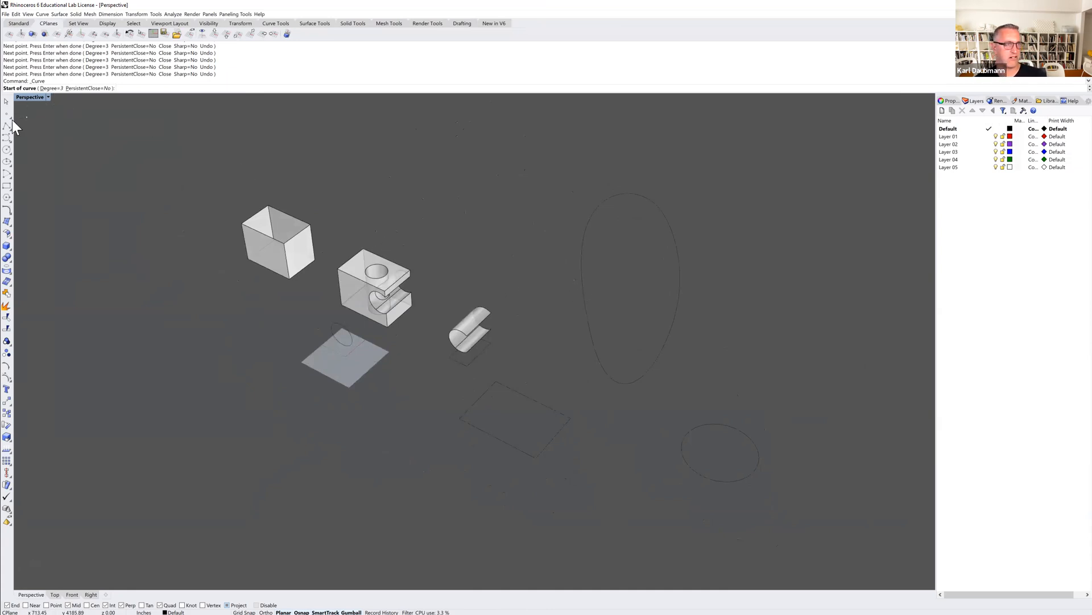
{"action": "key", "text": "Escape"}
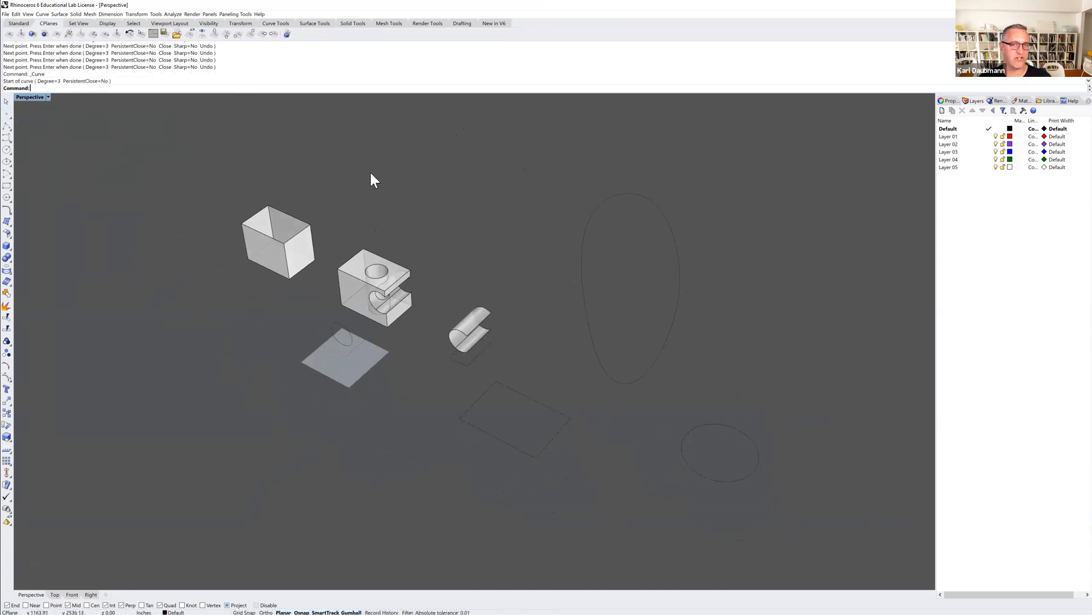
{"action": "left_click_drag", "start_coordinate": [725, 200], "coordinate": [643, 247]}
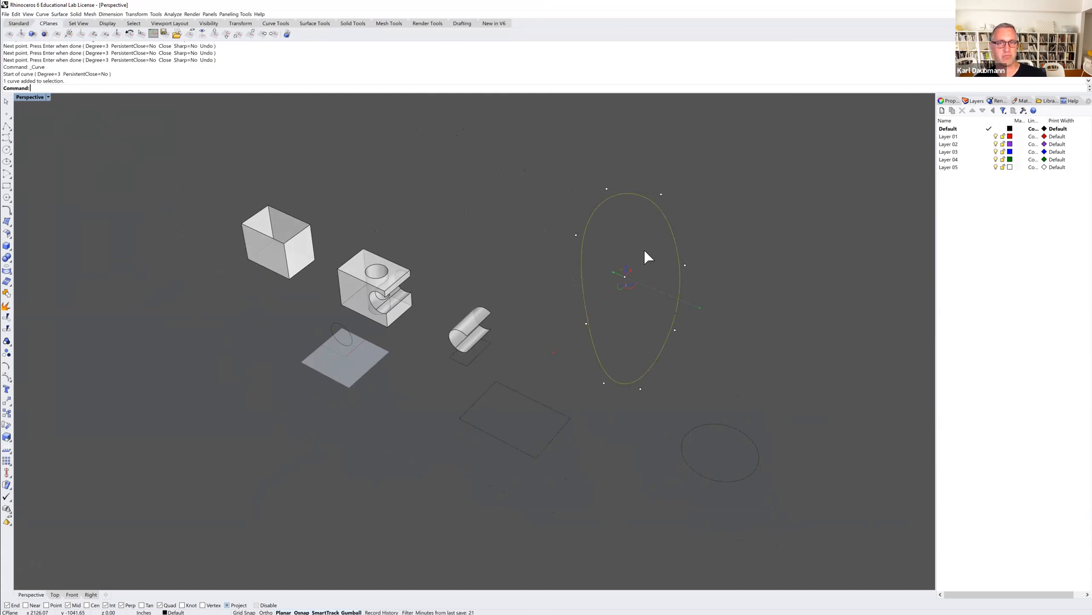
{"action": "key", "text": "Delete"}
Draw an open, non-planar degree-3 control point curve from the ground through snapped points on the partial cylinder surface and back around it.
{"action": "right_click_drag", "start_coordinate": [532, 347], "coordinate": [465, 296], "text": "shift"}
{"action": "scroll", "coordinate": [476, 328], "scroll_direction": "up", "scroll_amount": 5}
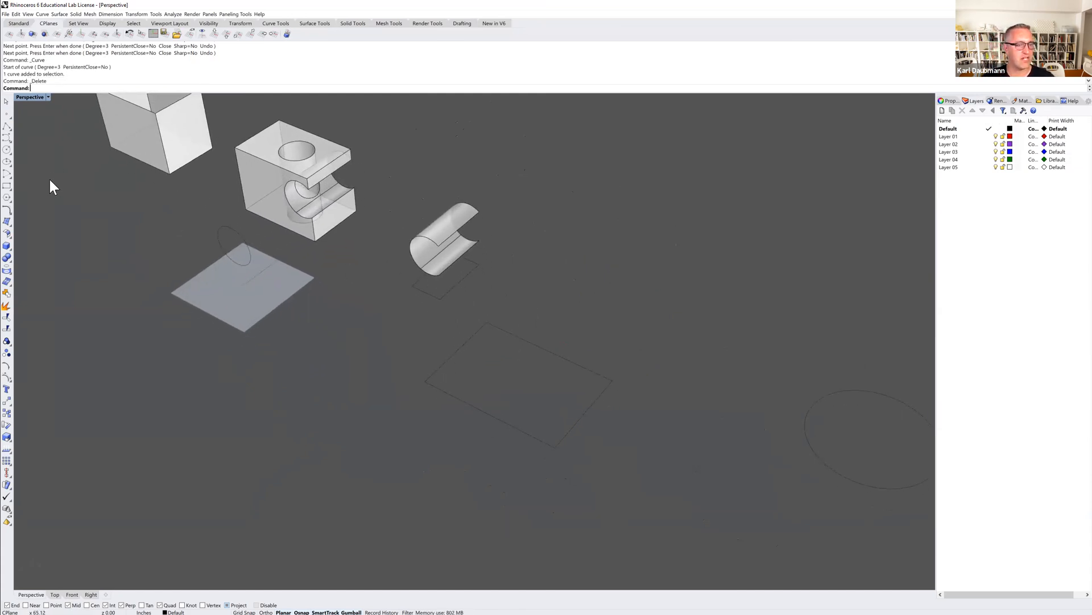
{"action": "left_click", "coordinate": [6, 138]}
{"action": "left_click", "coordinate": [461, 511]}
{"action": "left_click", "coordinate": [367, 435]}
{"action": "left_click", "coordinate": [390, 373]}
{"action": "left_click", "coordinate": [424, 338]}
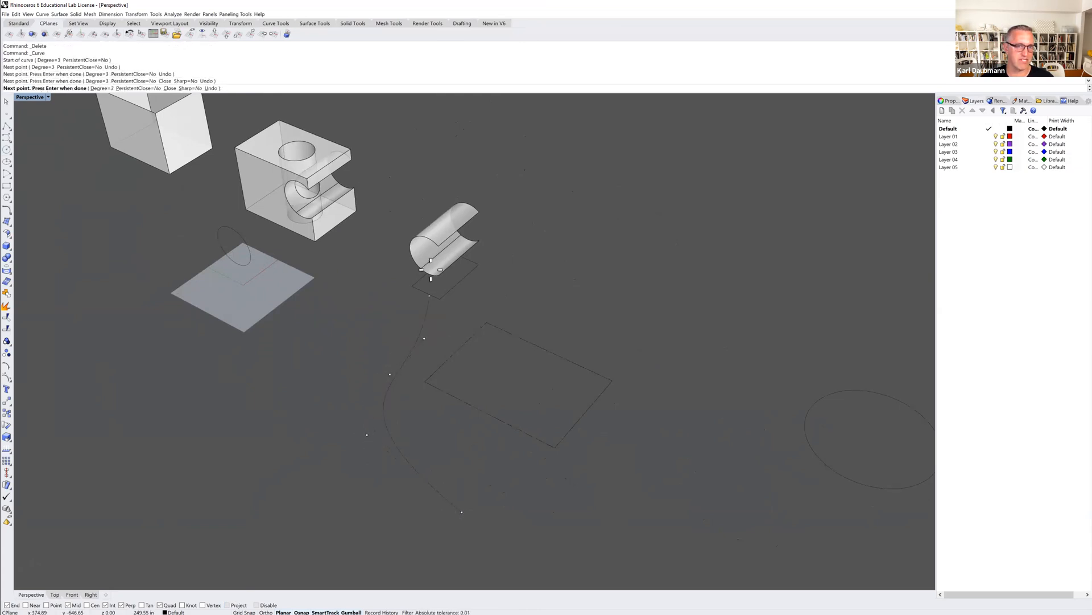
{"action": "left_click", "coordinate": [439, 245]}
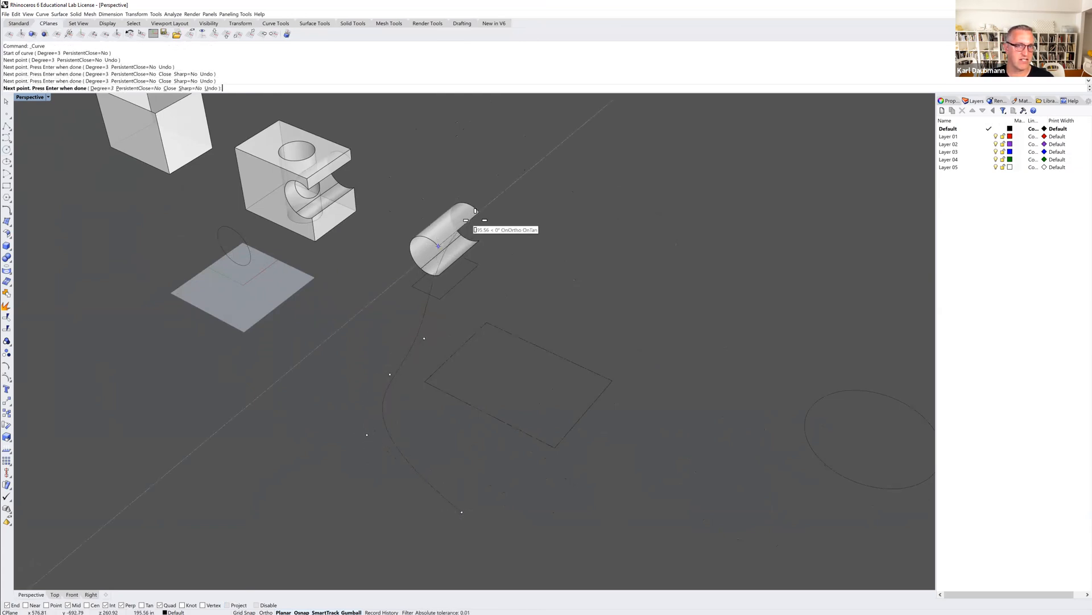
{"action": "left_click", "coordinate": [479, 212]}
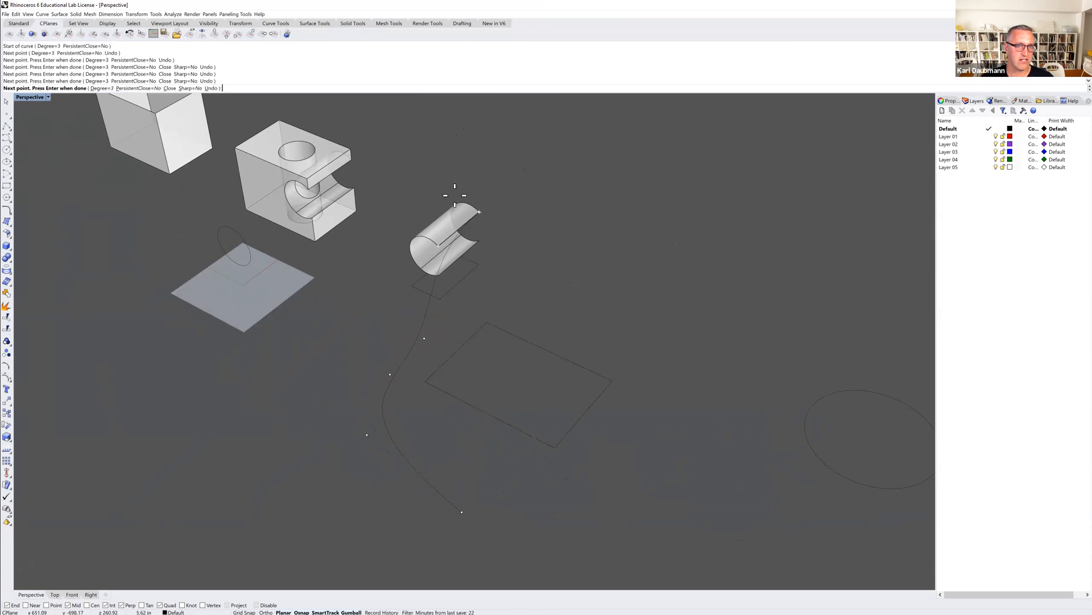
{"action": "left_click", "coordinate": [363, 147]}
{"action": "left_click", "coordinate": [397, 130]}
{"action": "left_click", "coordinate": [563, 153]}
{"action": "key", "text": "Return"}
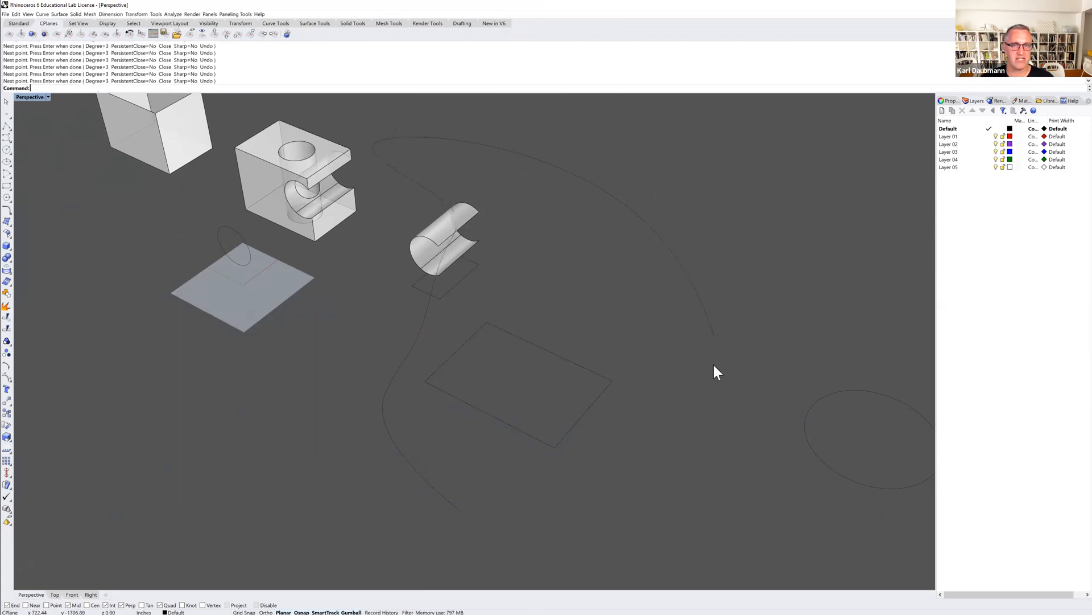
Select the new open curve and examine its three-dimensional shape and control points from different angles.
{"action": "scroll", "coordinate": [694, 380], "scroll_direction": "down", "scroll_amount": 8}
{"action": "right_click_drag", "start_coordinate": [685, 373], "coordinate": [605, 298]}
{"action": "left_click", "coordinate": [617, 331]}
{"action": "right_click_drag", "start_coordinate": [615, 339], "coordinate": [458, 306]}
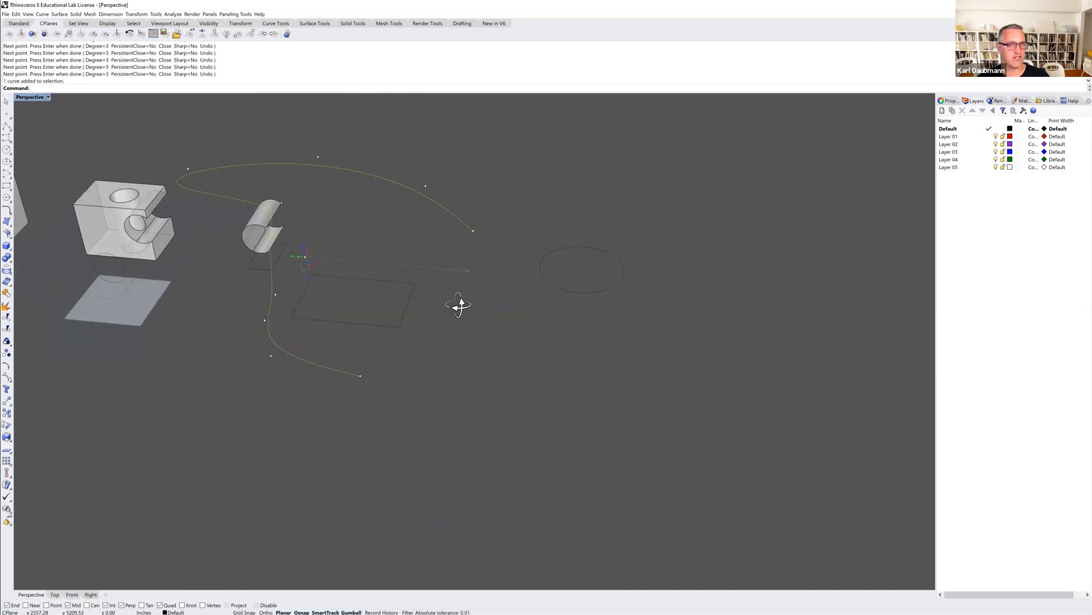
{"action": "right_click_drag", "start_coordinate": [386, 231], "coordinate": [414, 239], "text": "shift"}
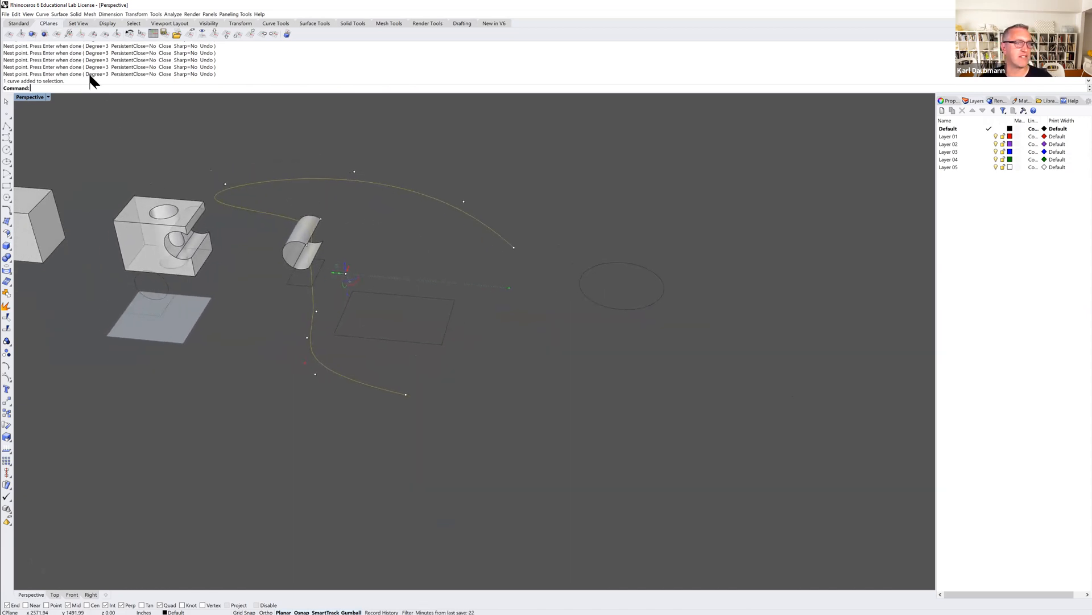
{"action": "left_click", "coordinate": [43, 14]}
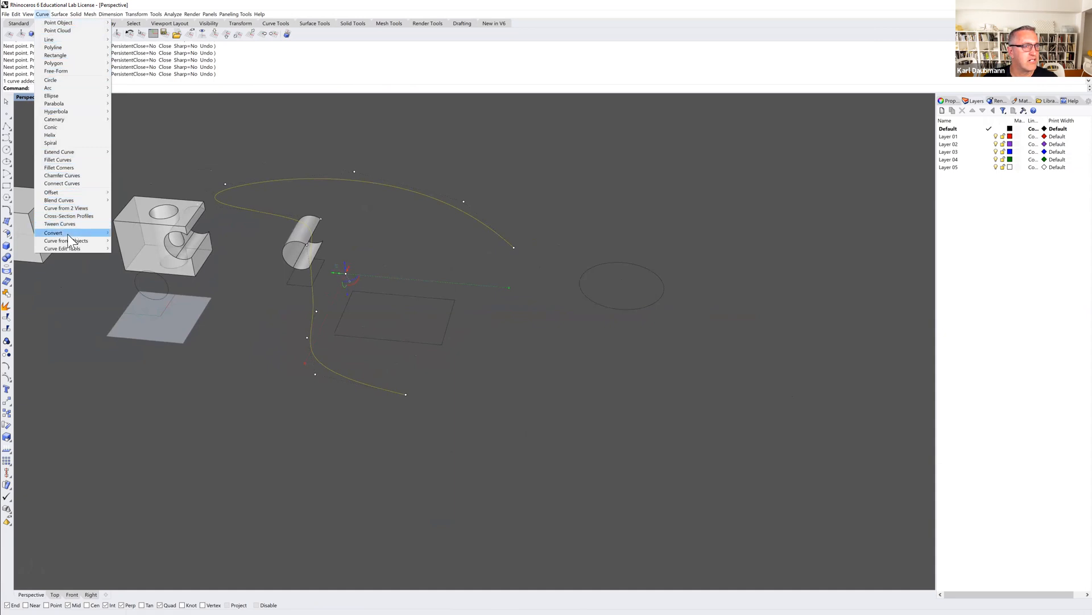
{"action": "mouse_move", "coordinate": [64, 240]}
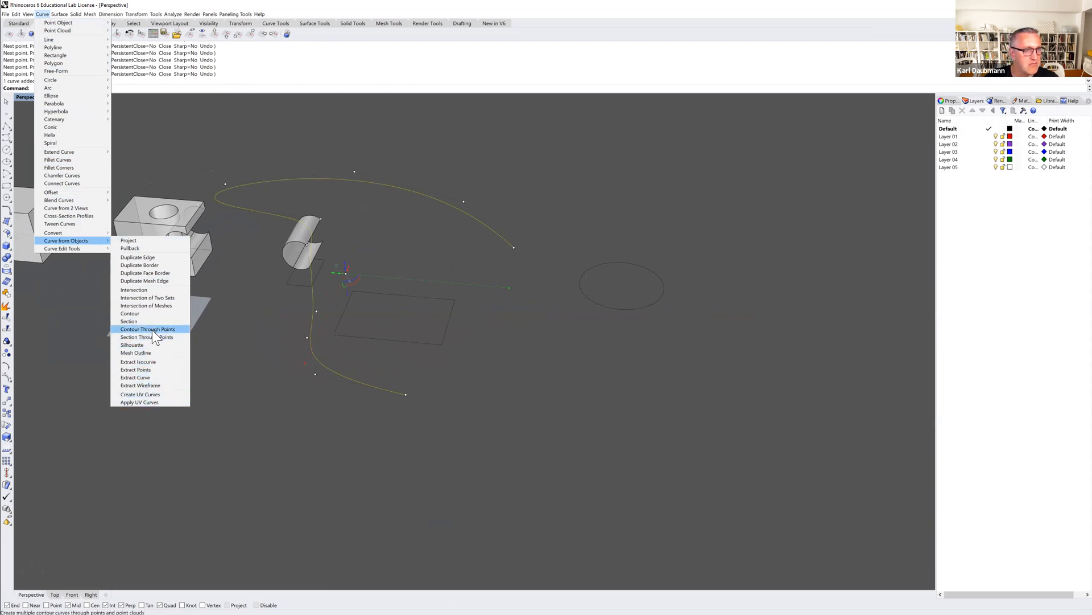
{"action": "mouse_move", "coordinate": [98, 246]}
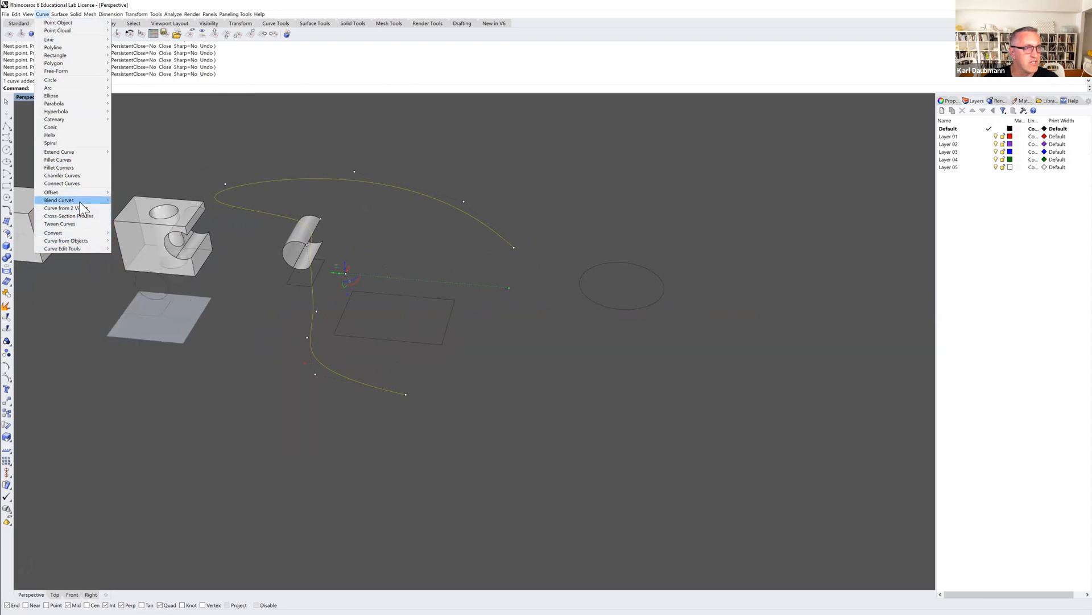
{"action": "mouse_move", "coordinate": [77, 192]}
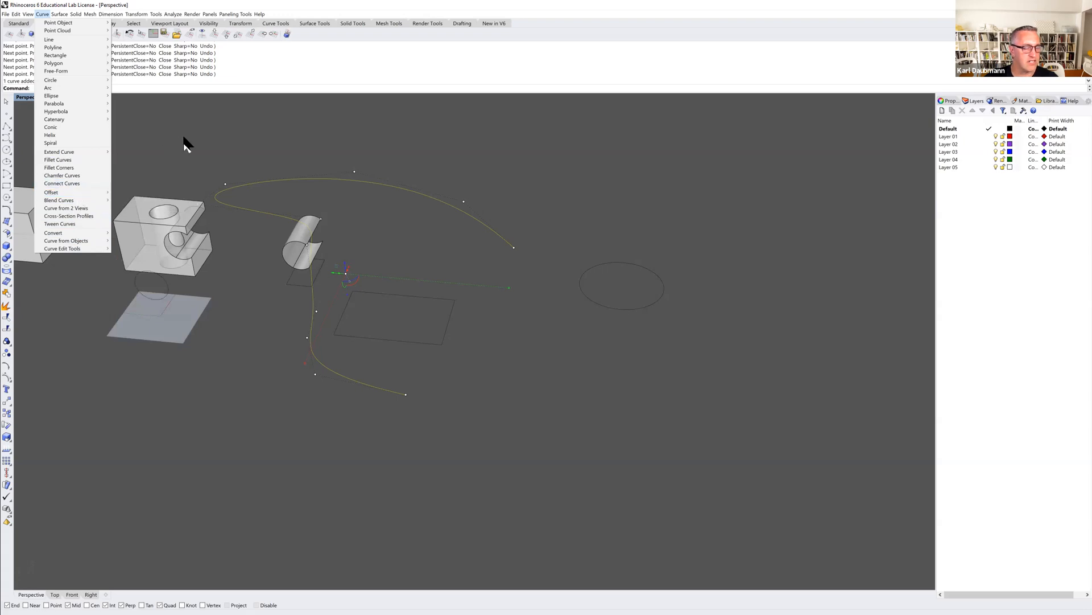
{"action": "key", "text": "p"}
{"action": "key", "text": "a"}
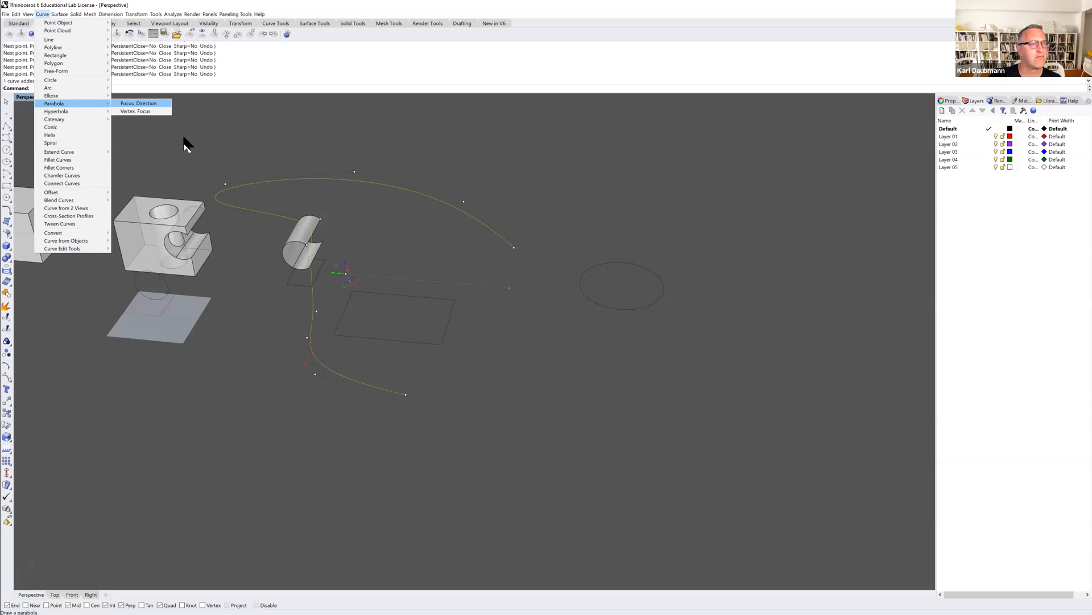
{"action": "key", "text": "Escape"}
{"action": "key", "text": "Escape"}
{"action": "key", "text": "Escape"}
{"action": "left_click", "coordinate": [296, 177]}
{"action": "key", "text": "Escape"}
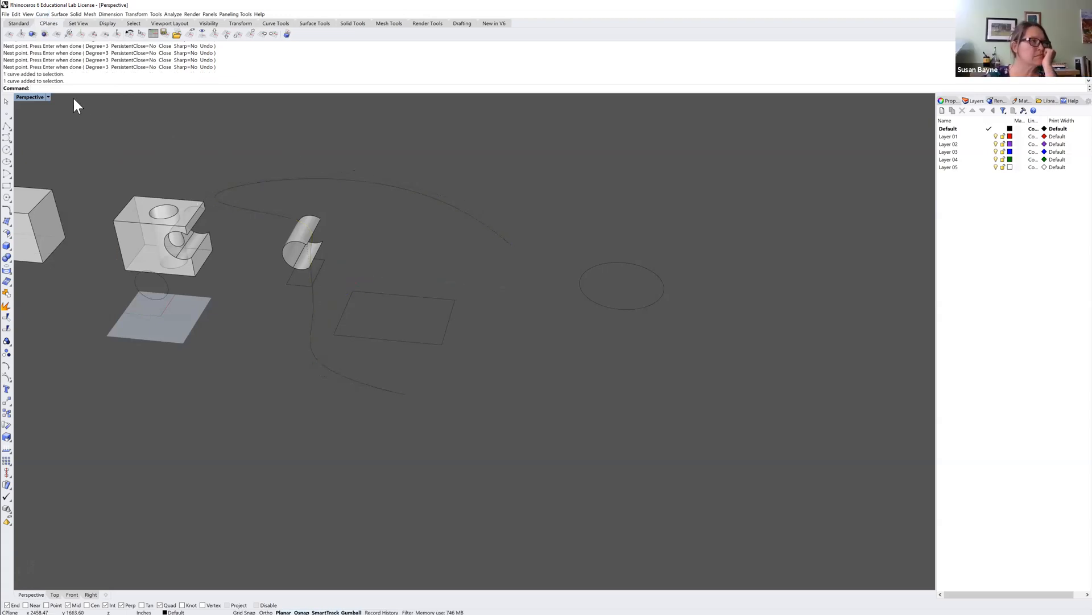
Project the open free-form curve onto the construction plane with ProjectToCPlane, keeping the original curve.
{"action": "type", "text": "Project"}
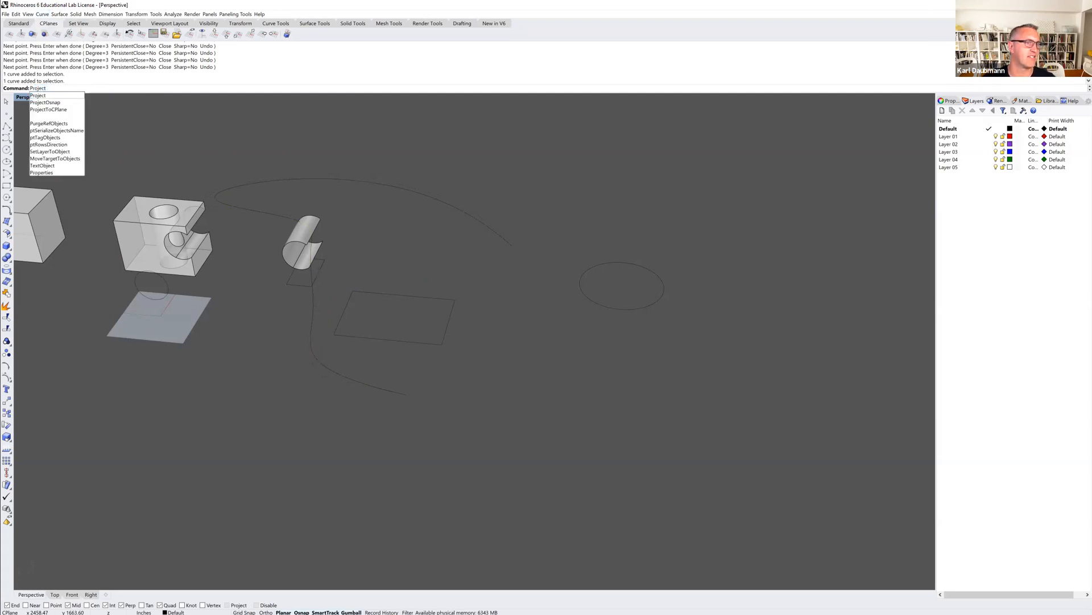
{"action": "key", "text": "Down"}
{"action": "key", "text": "Down"}
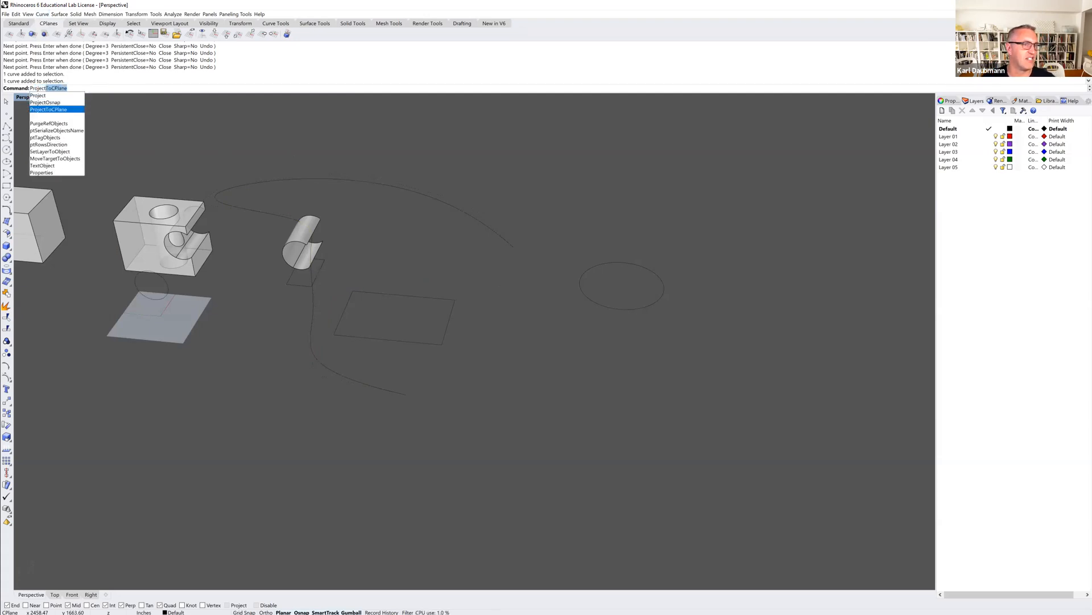
{"action": "key", "text": "Down"}
{"action": "key", "text": "Down"}
{"action": "key", "text": "Down"}
{"action": "key", "text": "Up"}
{"action": "key", "text": "Up"}
{"action": "key", "text": "Up"}
{"action": "key", "text": "Up"}
{"action": "key", "text": "Up"}
{"action": "key", "text": "Down"}
{"action": "key", "text": "Down"}
{"action": "key", "text": "Down"}
{"action": "key", "text": "Down"}
{"action": "key", "text": "Down"}
{"action": "key", "text": "Down"}
{"action": "key", "text": "Down"}
{"action": "key", "text": "Down"}
{"action": "key", "text": "Down"}
{"action": "key", "text": "Down"}
{"action": "key", "text": "Down"}
{"action": "key", "text": "Down"}
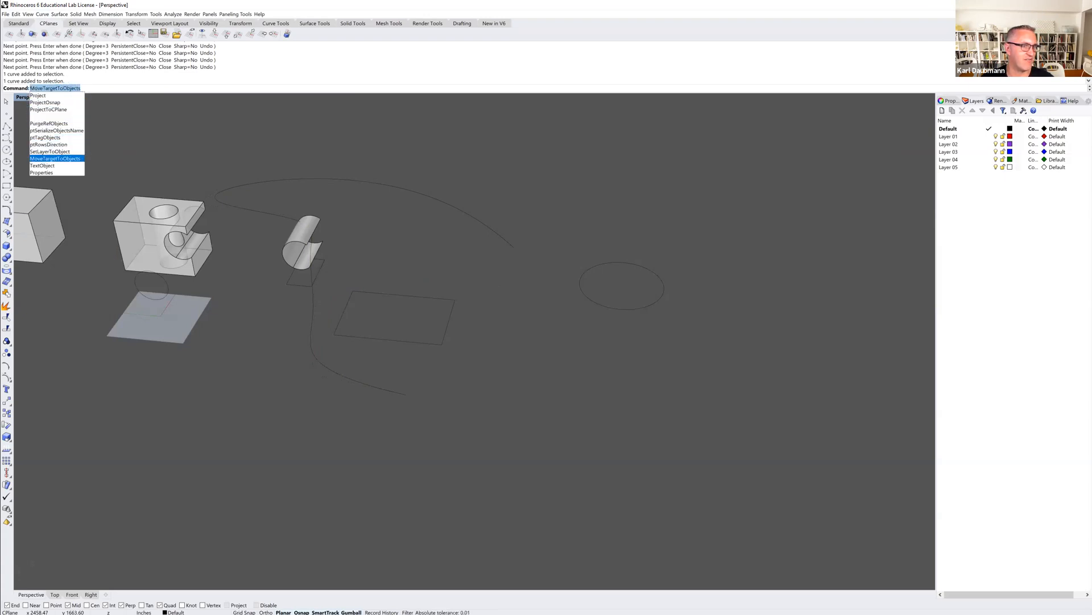
{"action": "key", "text": "Up"}
{"action": "key", "text": "Up"}
{"action": "key", "text": "Up"}
{"action": "key", "text": "Up"}
{"action": "key", "text": "Up"}
{"action": "key", "text": "Up"}
{"action": "key", "text": "Up"}
{"action": "key", "text": "Up"}
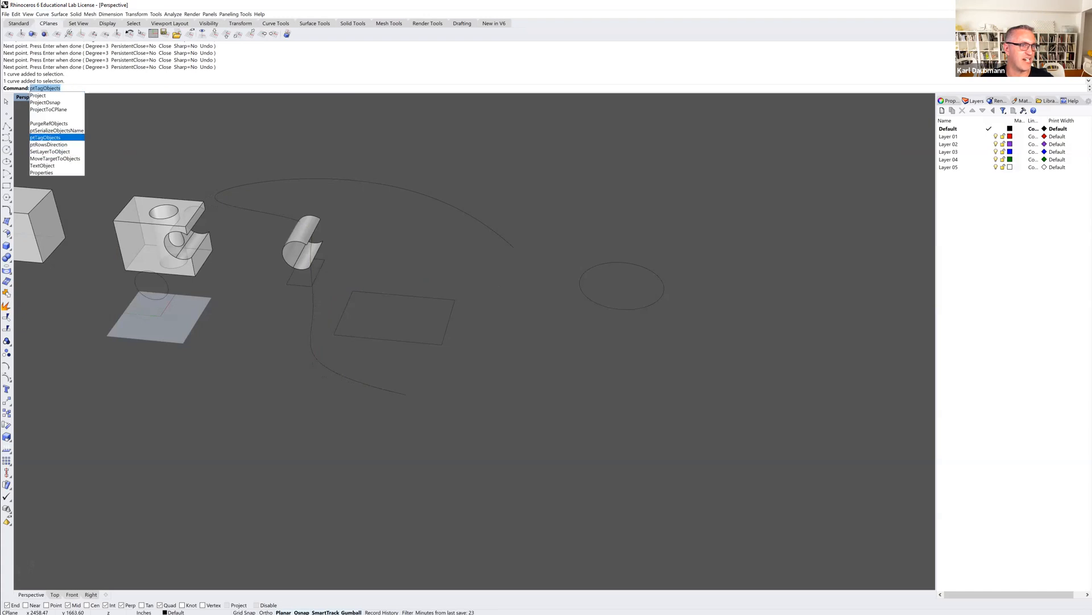
{"action": "key", "text": "Up"}
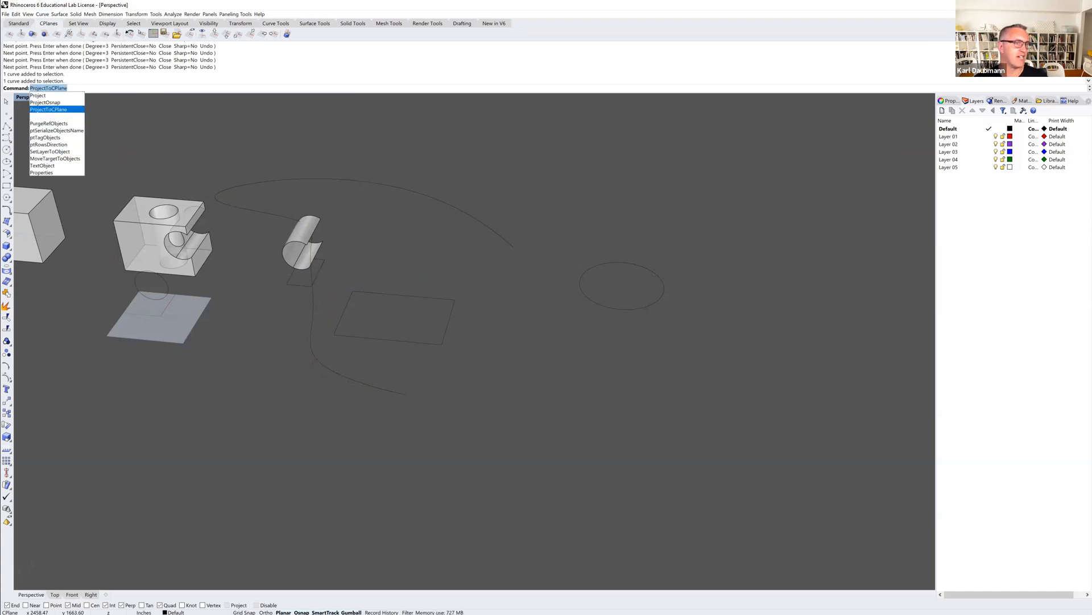
{"action": "key", "text": "Up"}
{"action": "key", "text": "Up"}
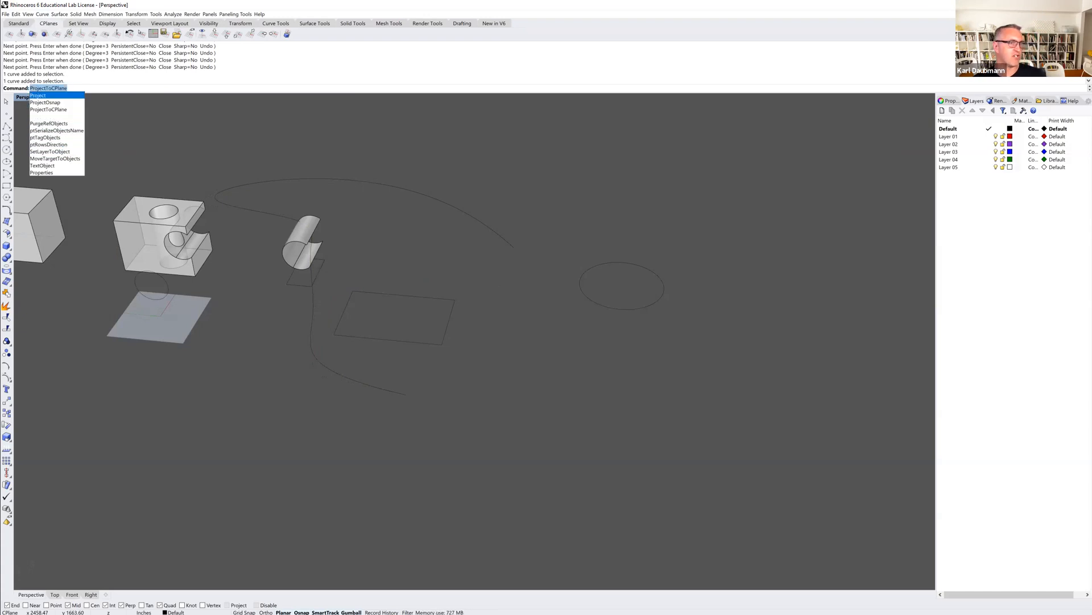
{"action": "left_click", "coordinate": [61, 108]}
{"action": "left_click", "coordinate": [292, 179]}
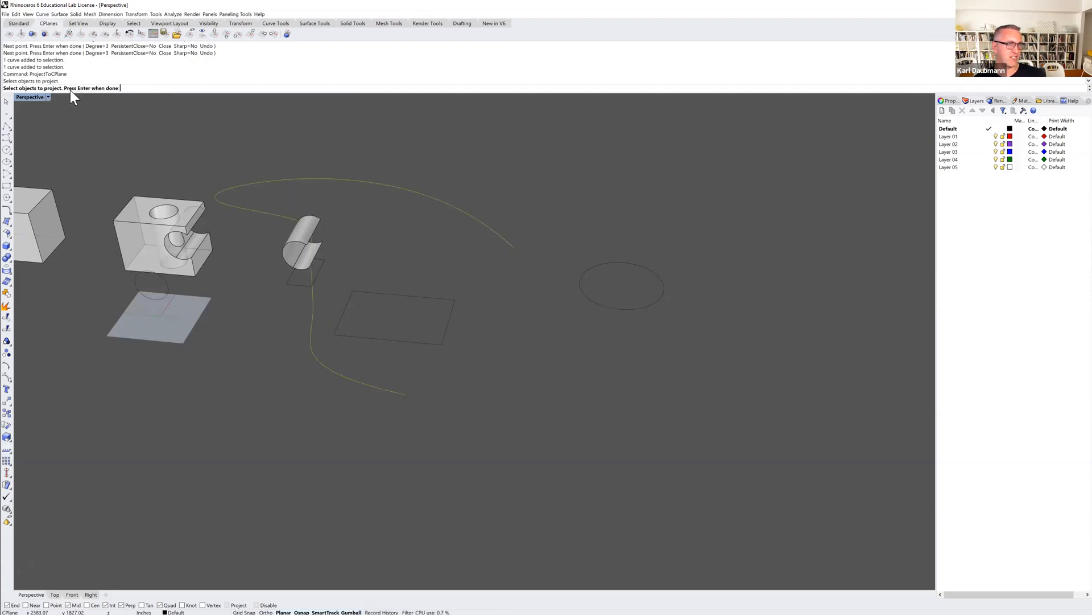
{"action": "key", "text": "Return"}
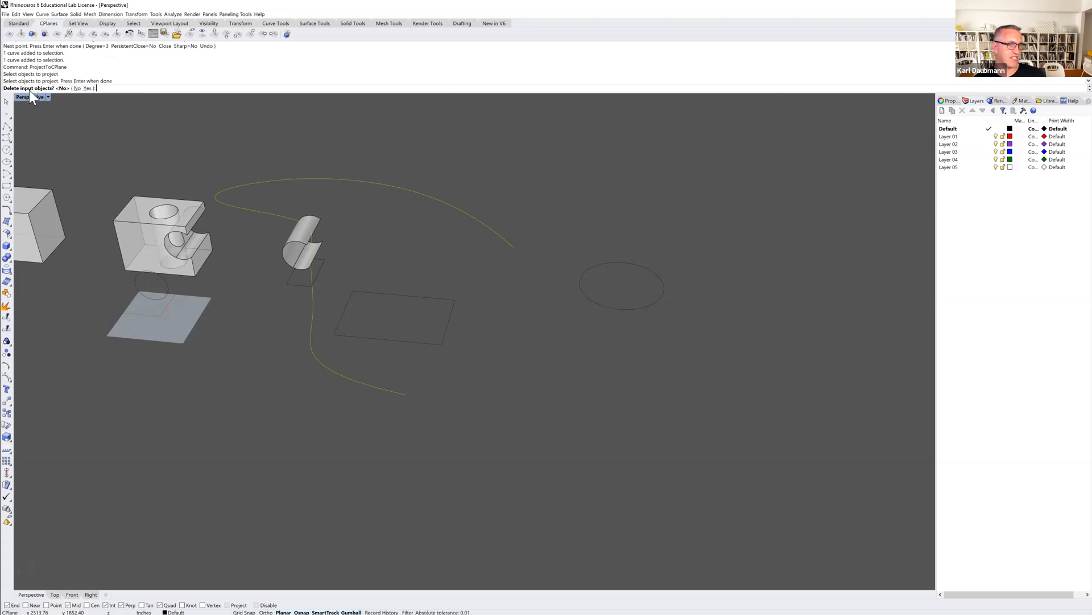
{"action": "key", "text": "Return"}
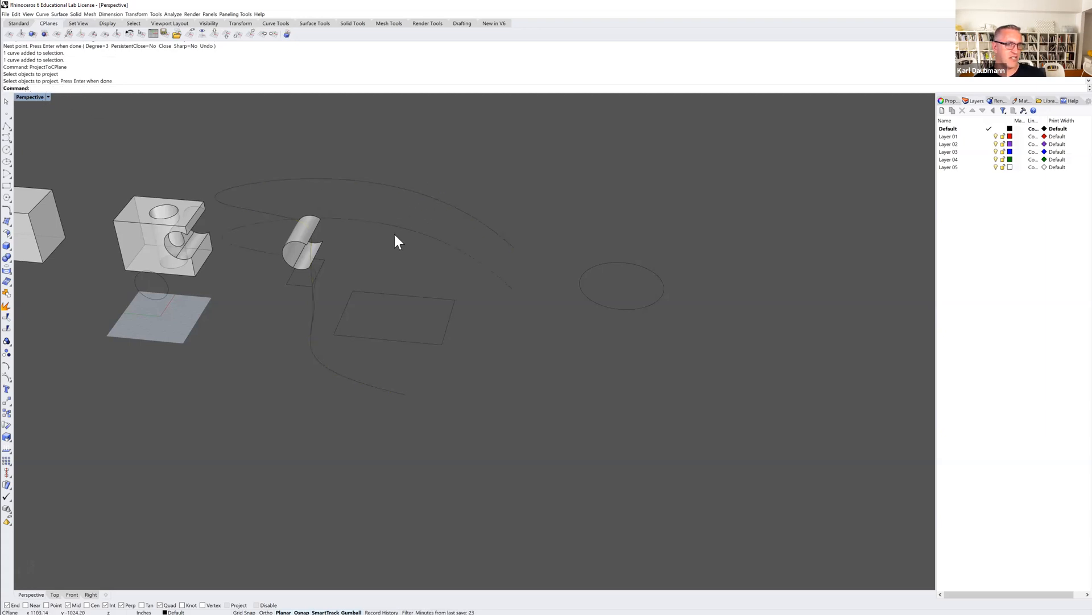
Select the projected curve and compare its flat shape with the original free-form curve from several angles.
{"action": "left_click", "coordinate": [381, 225]}
{"action": "right_click_drag", "start_coordinate": [398, 268], "coordinate": [598, 251]}
{"action": "right_click_drag", "start_coordinate": [578, 335], "coordinate": [496, 293]}
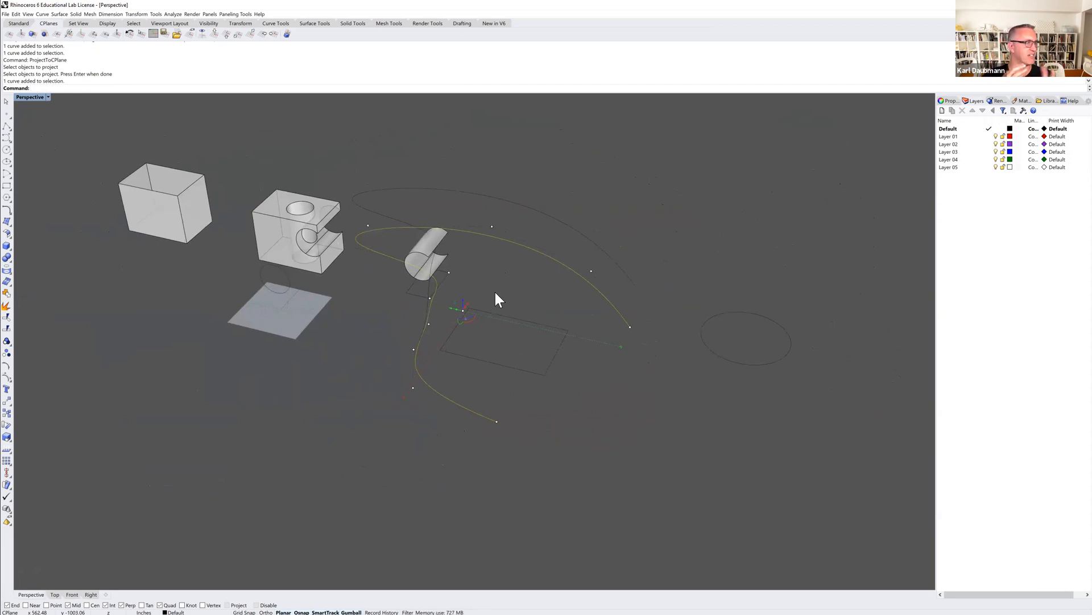
{"action": "key", "text": "Escape"}
{"action": "mouse_move", "coordinate": [507, 288]}
{"action": "right_mouse_down"}
{"action": "mouse_move", "coordinate": [495, 290]}
{"action": "mouse_move", "coordinate": [513, 304]}
{"action": "right_mouse_up"}
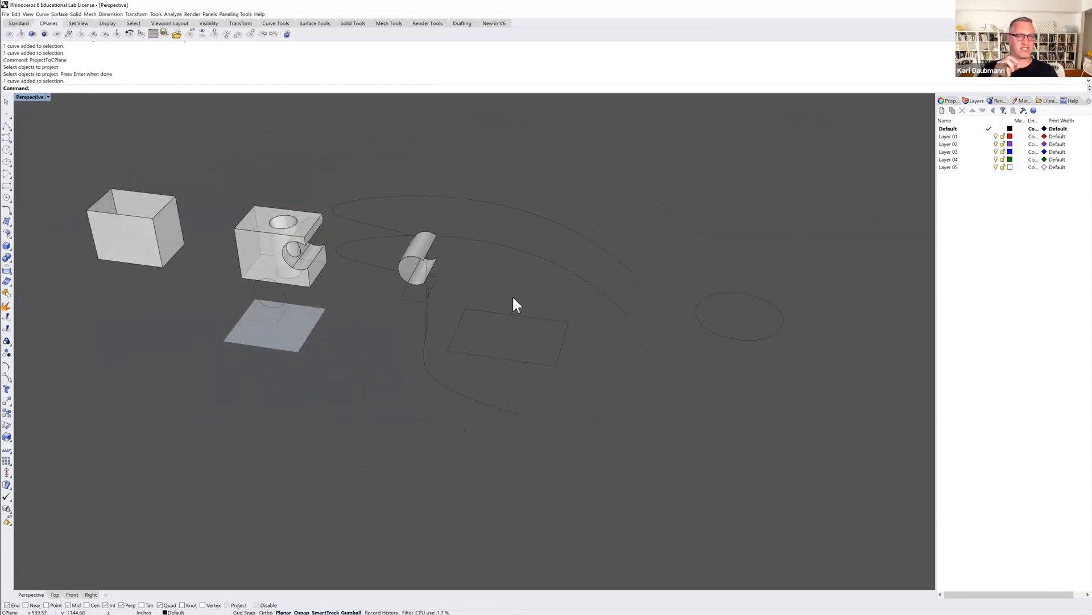
{"action": "mouse_move", "coordinate": [520, 317]}
{"action": "right_mouse_down"}
{"action": "mouse_move", "coordinate": [475, 305]}
{"action": "mouse_move", "coordinate": [510, 313]}
{"action": "right_mouse_up"}
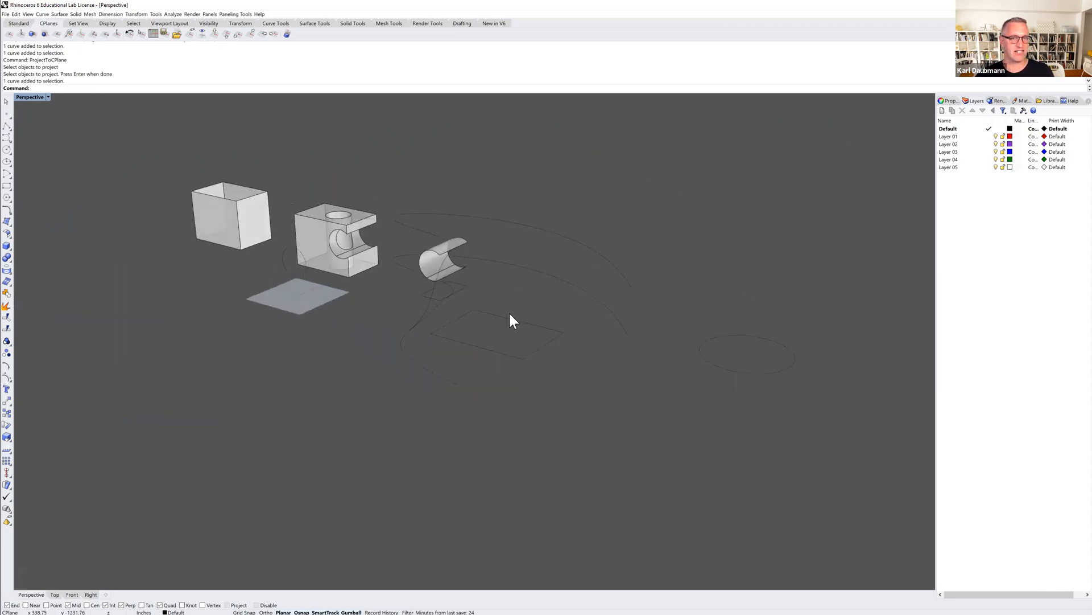
Delete the free-form curve, its flat projection and the small four-sided outline beneath the partial cylinder surface.
{"action": "left_click_drag", "start_coordinate": [538, 294], "coordinate": [510, 219]}
{"action": "key", "text": "Delete"}
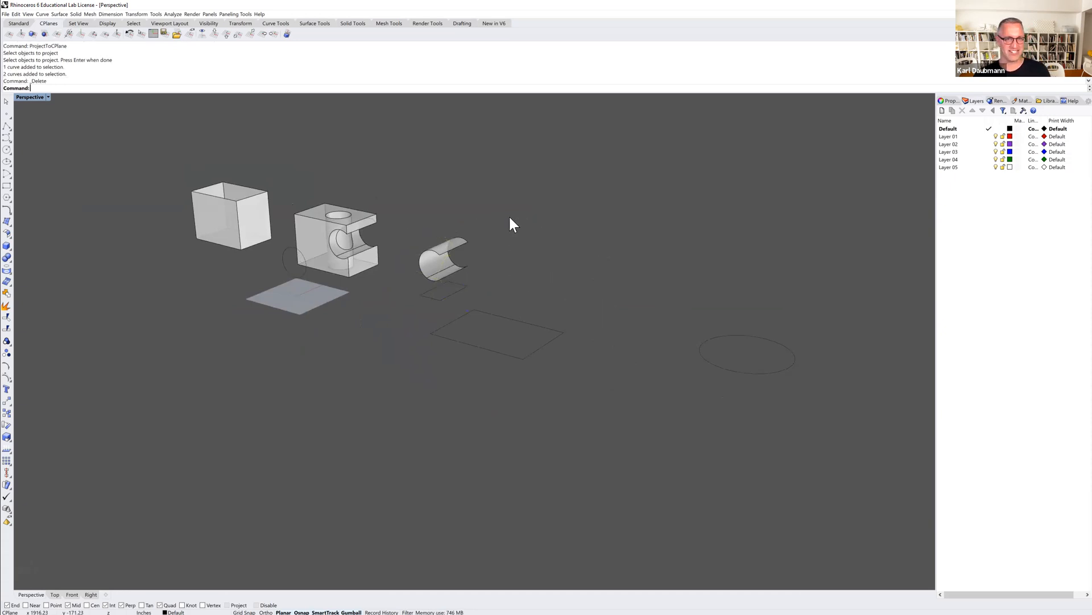
{"action": "right_click_drag", "start_coordinate": [512, 244], "coordinate": [485, 265], "text": "shift"}
{"action": "left_click", "coordinate": [418, 279]}
{"action": "key", "text": "Delete"}
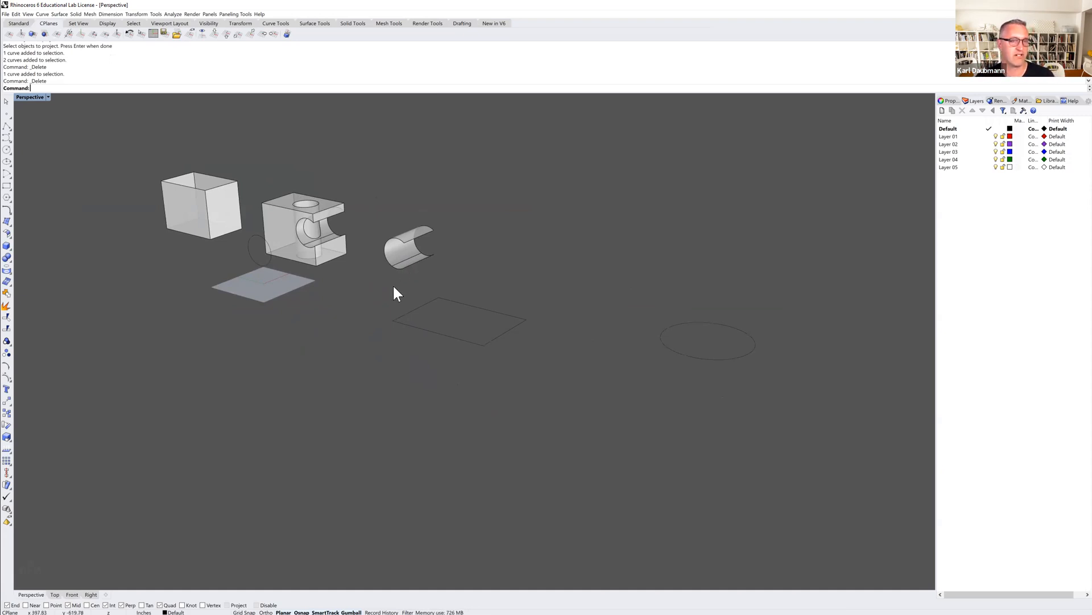
Delete the circle and the large four-sided outline lying on the ground plane beyond the partial cylinder surface.
{"action": "right_click_drag", "start_coordinate": [378, 283], "coordinate": [357, 250]}
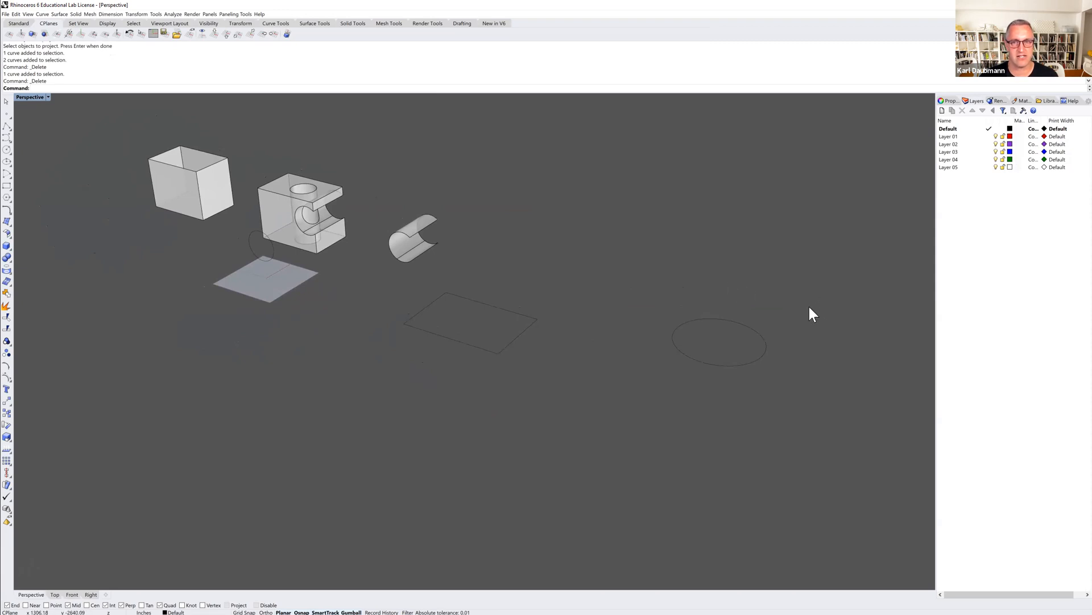
{"action": "left_click_drag", "start_coordinate": [670, 363], "coordinate": [671, 362]}
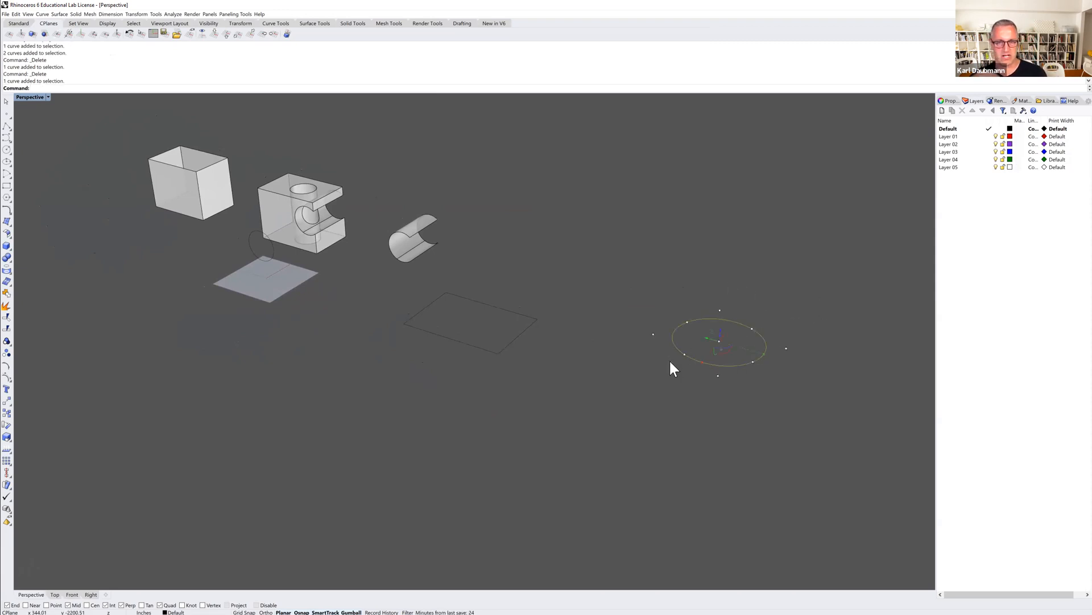
{"action": "key", "text": "Delete"}
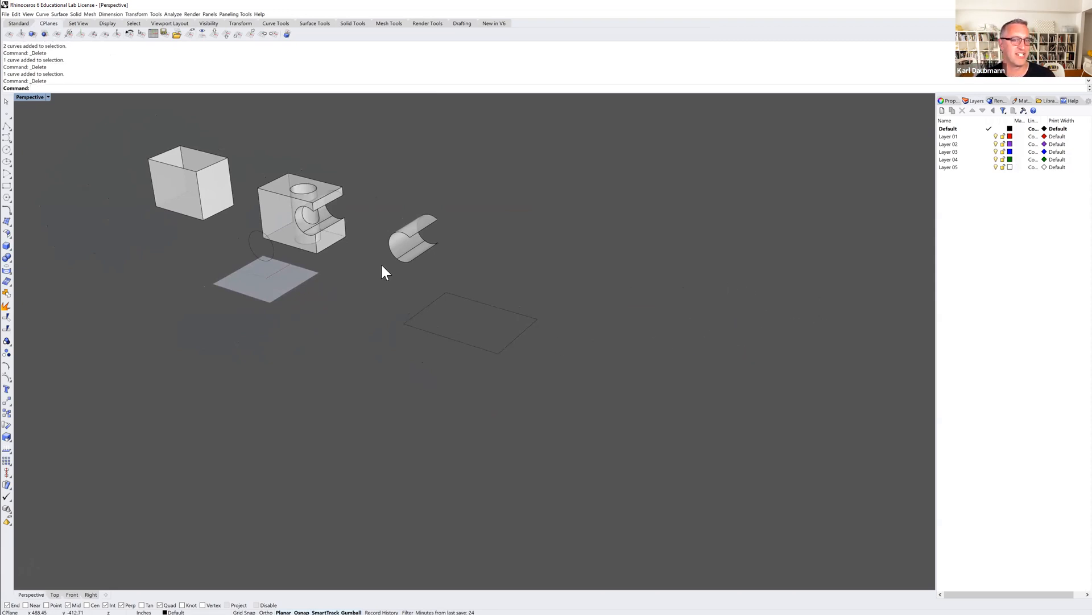
{"action": "left_click", "coordinate": [435, 300]}
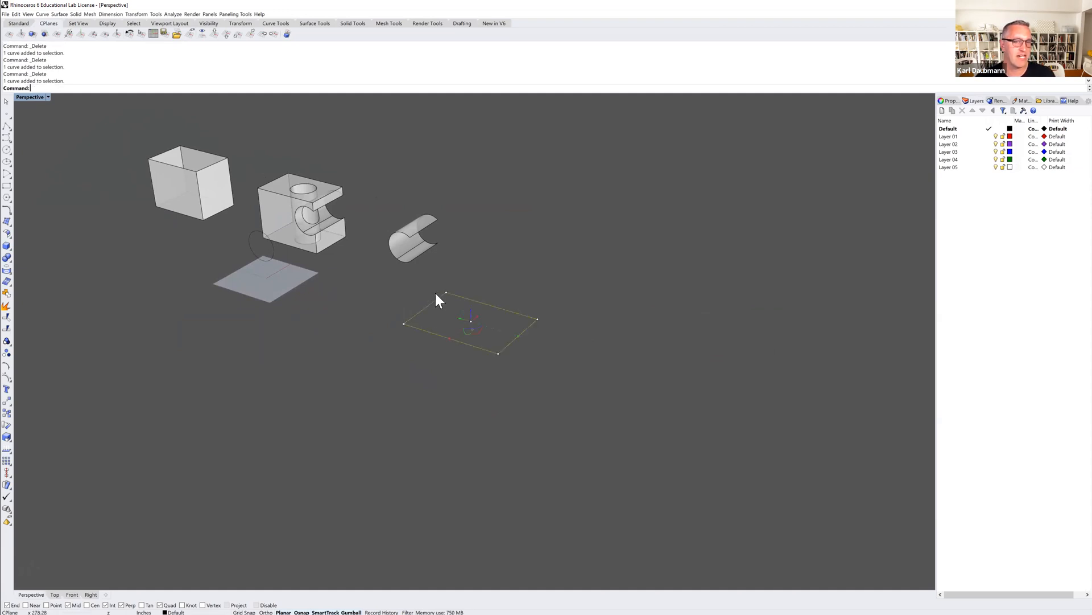
{"action": "left_click", "coordinate": [410, 283]}
{"action": "left_click", "coordinate": [478, 300]}
{"action": "key", "text": "Delete"}
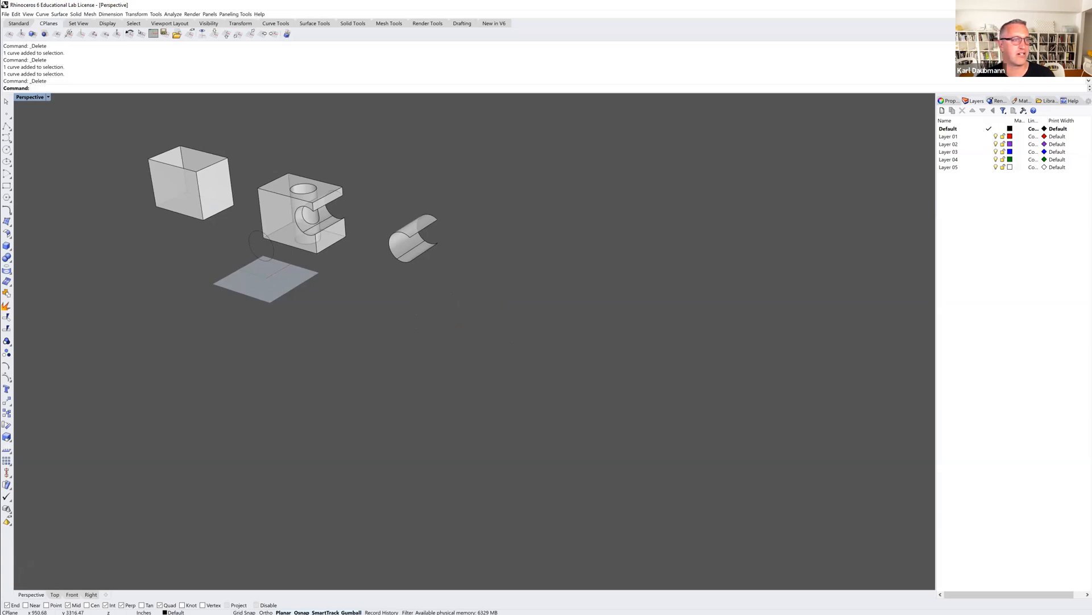
Draw a corner-to-corner rectangle on the ground plane in the empty area beyond the partial cylinder surface.
{"action": "left_click", "coordinate": [10, 185]}
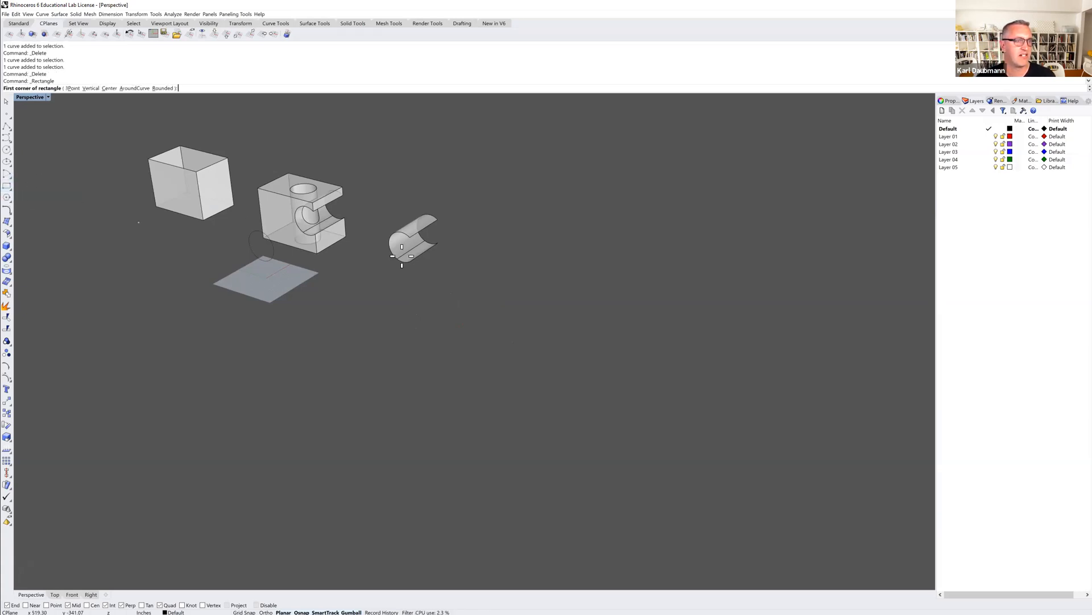
{"action": "left_click", "coordinate": [494, 299]}
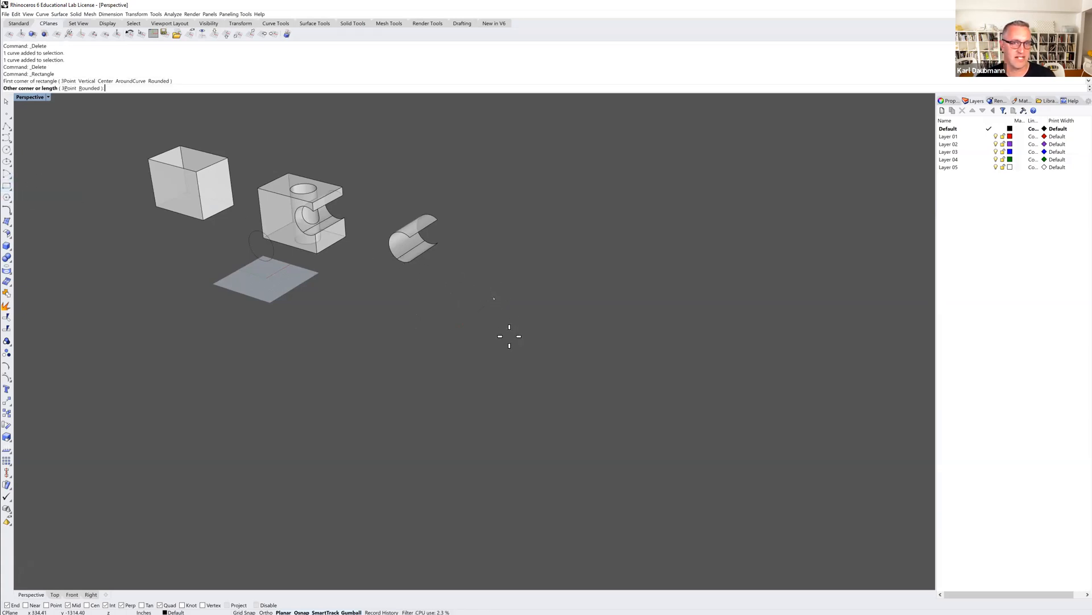
{"action": "left_click", "coordinate": [557, 362]}
{"action": "right_click_drag", "start_coordinate": [492, 310], "coordinate": [518, 322]}
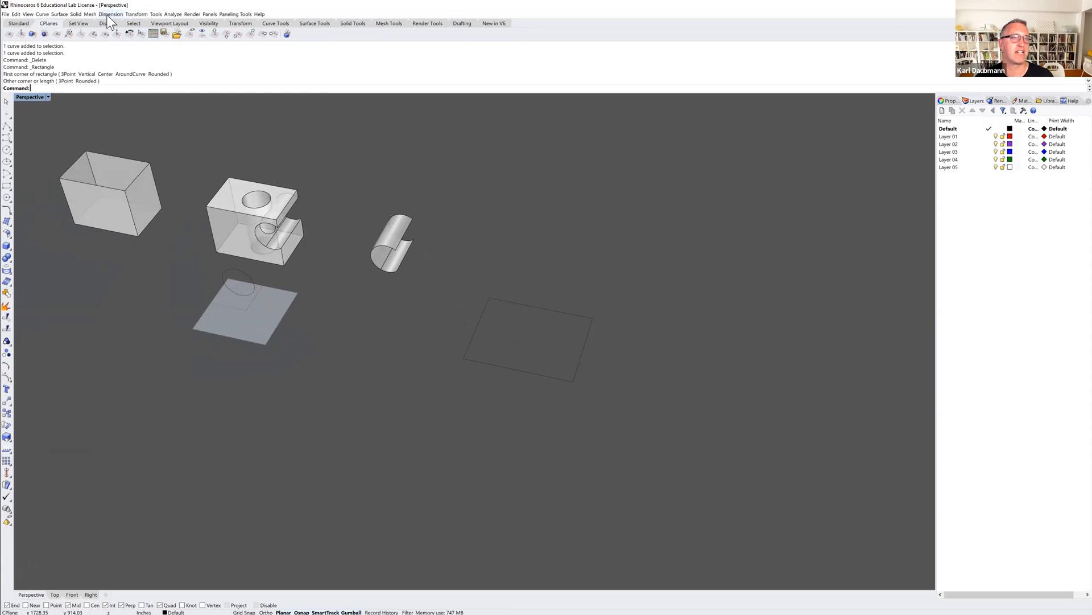
Extrude the new rectangle straight up about 562 inches as an uncapped surface, with Solid set to No.
{"action": "left_click", "coordinate": [59, 14]}
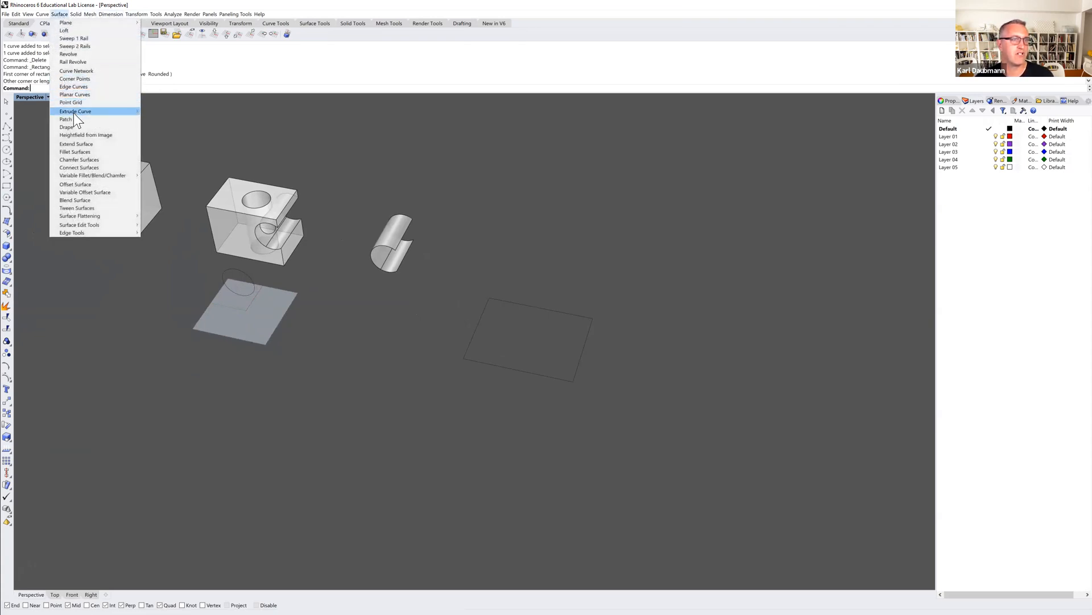
{"action": "mouse_move", "coordinate": [70, 113]}
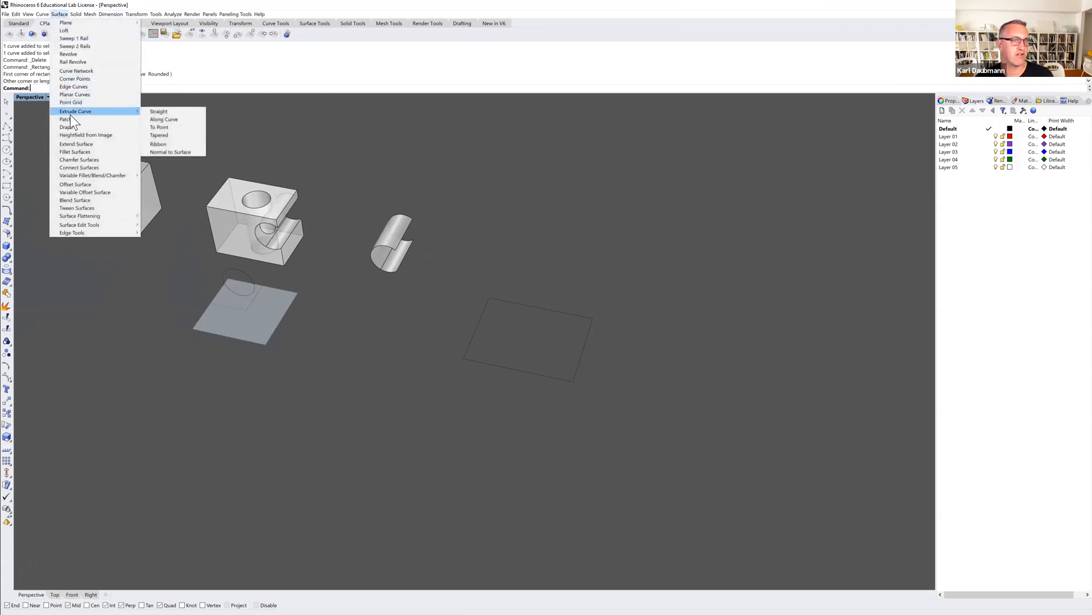
{"action": "left_click", "coordinate": [161, 114]}
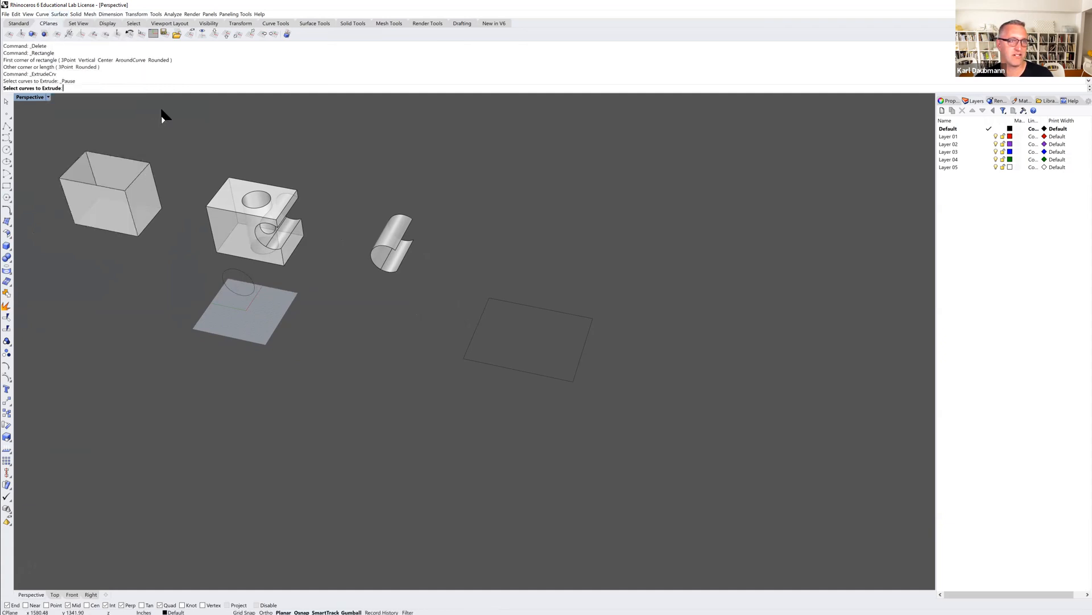
{"action": "left_click", "coordinate": [502, 299]}
{"action": "key", "text": "Return"}
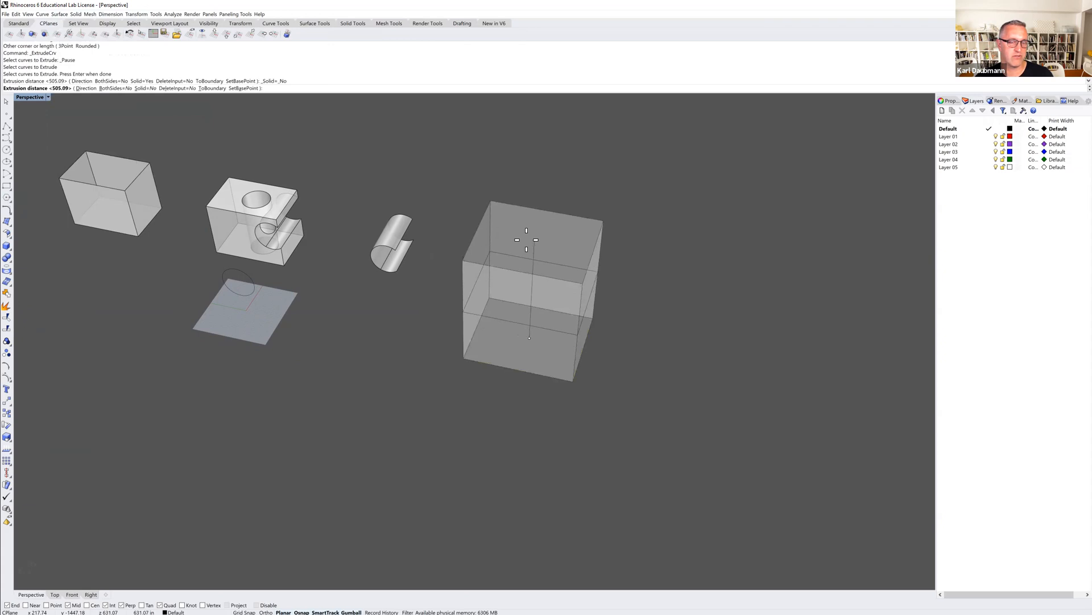
{"action": "left_click", "coordinate": [526, 251]}
{"action": "mouse_move", "coordinate": [621, 272]}
{"action": "right_mouse_down"}
{"action": "mouse_move", "coordinate": [621, 290]}
{"action": "mouse_move", "coordinate": [612, 264]}
{"action": "mouse_move", "coordinate": [592, 254]}
{"action": "mouse_move", "coordinate": [627, 273]}
{"action": "mouse_move", "coordinate": [627, 295]}
{"action": "mouse_move", "coordinate": [618, 257]}
{"action": "mouse_move", "coordinate": [618, 283]}
{"action": "right_mouse_up"}
{"action": "right_click_drag", "start_coordinate": [619, 273], "coordinate": [621, 265]}
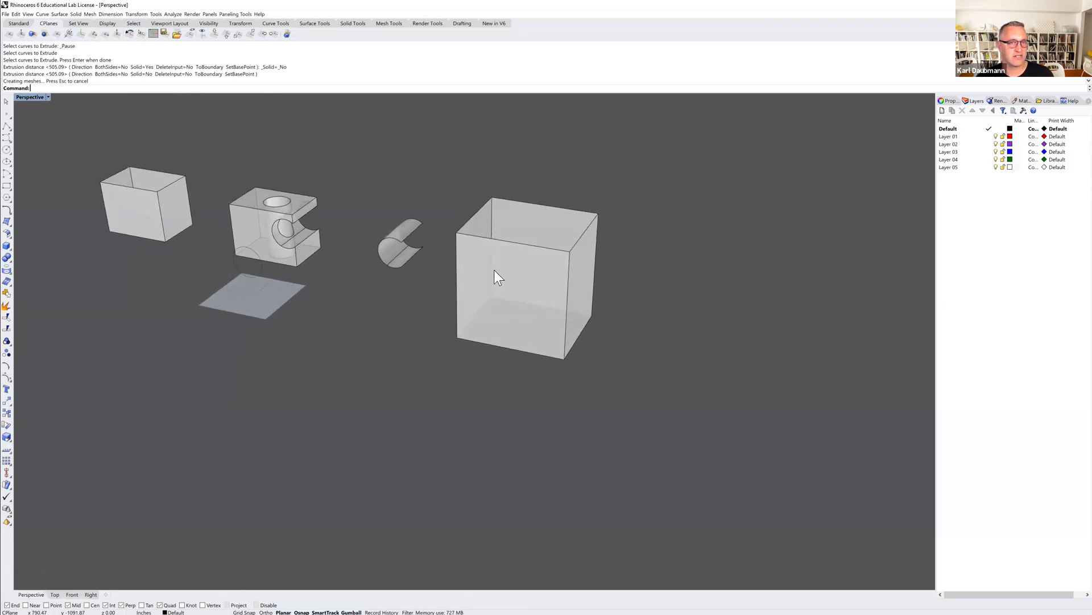
In the Right view, draw a circle overlapping the open box's outer vertical edge and move it further onto the box.
{"action": "double_click", "coordinate": [29, 97]}
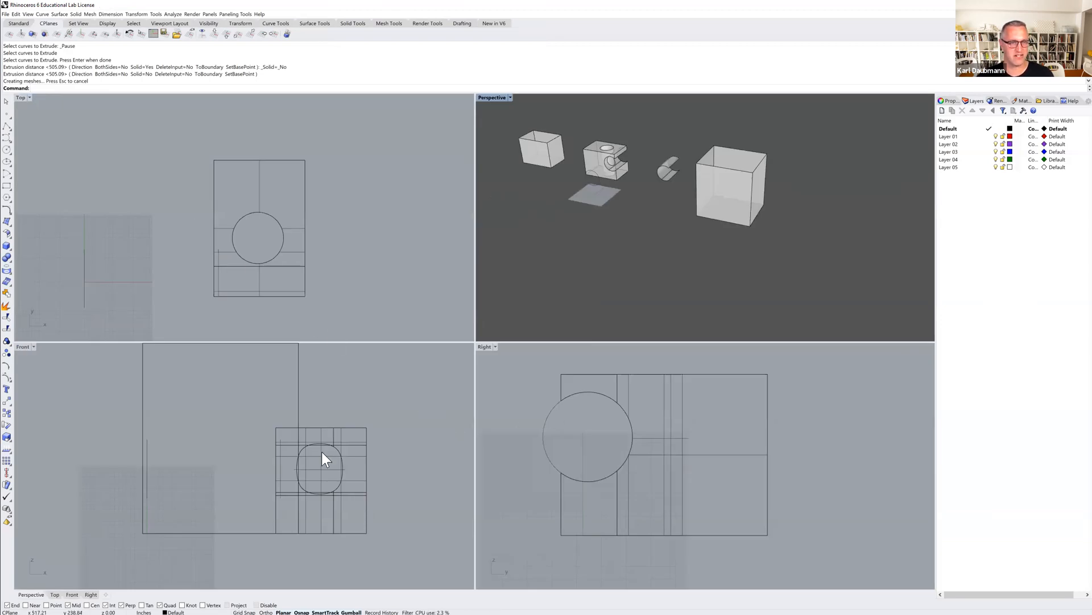
{"action": "scroll", "coordinate": [322, 457], "scroll_direction": "down", "scroll_amount": 6}
{"action": "scroll", "coordinate": [824, 447], "scroll_direction": "down", "scroll_amount": 8}
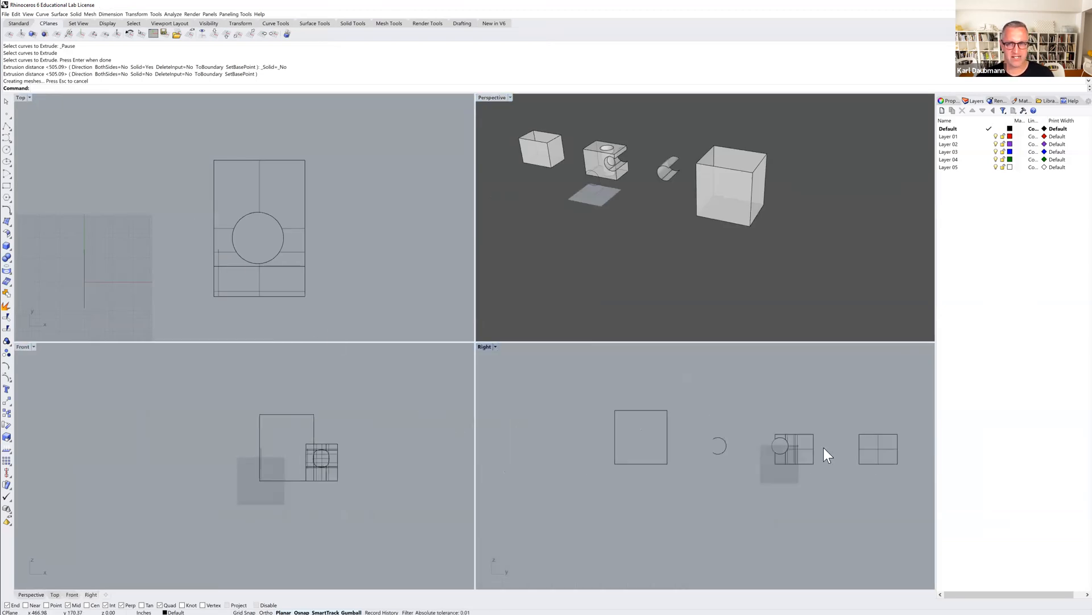
{"action": "left_click", "coordinate": [747, 178]}
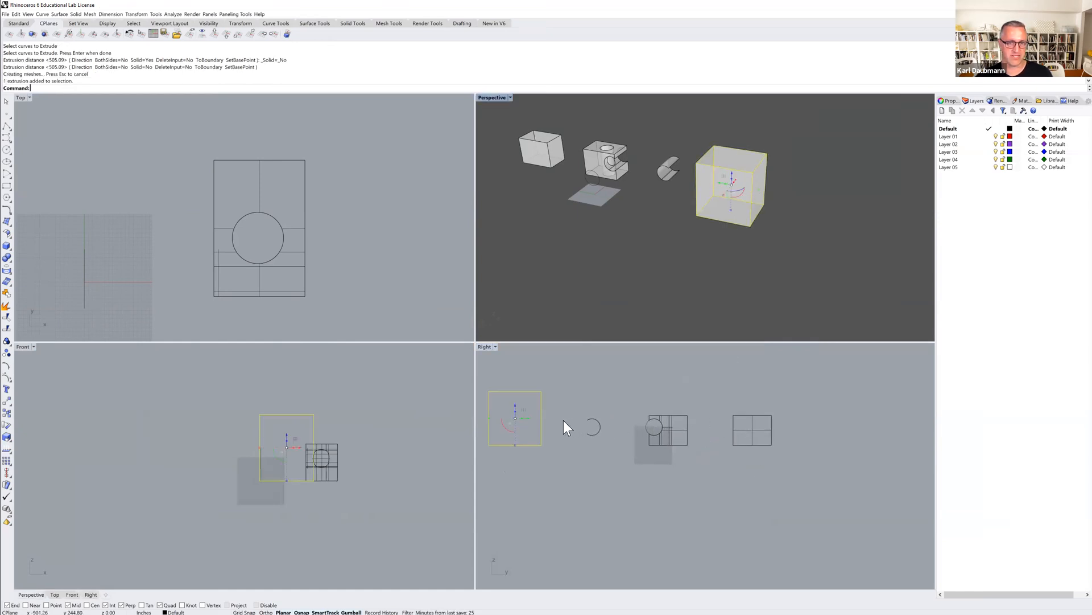
{"action": "right_click_drag", "start_coordinate": [512, 419], "coordinate": [579, 424]}
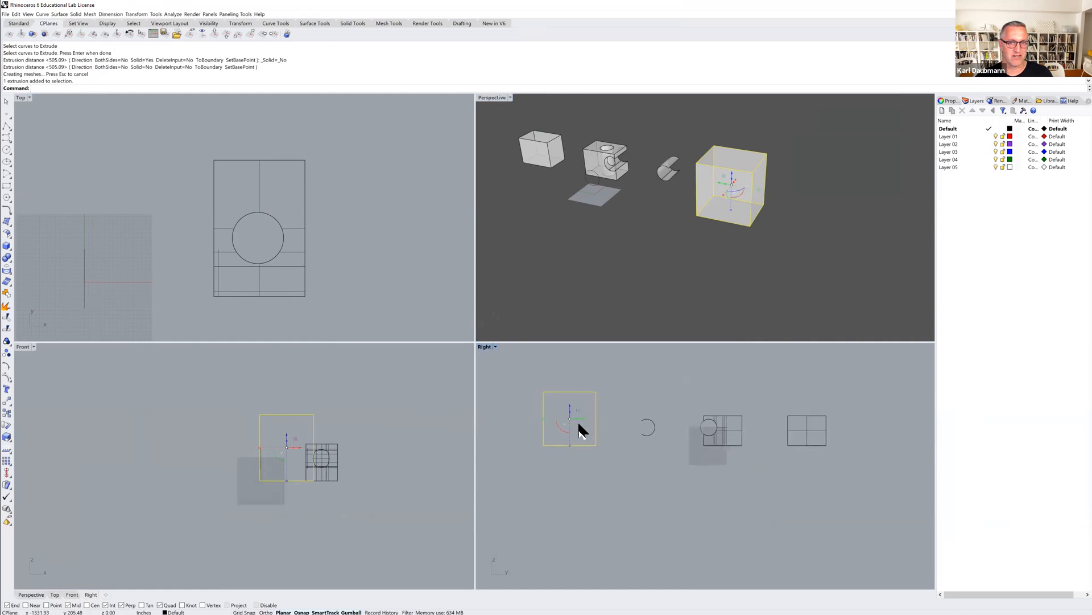
{"action": "left_click", "coordinate": [629, 395]}
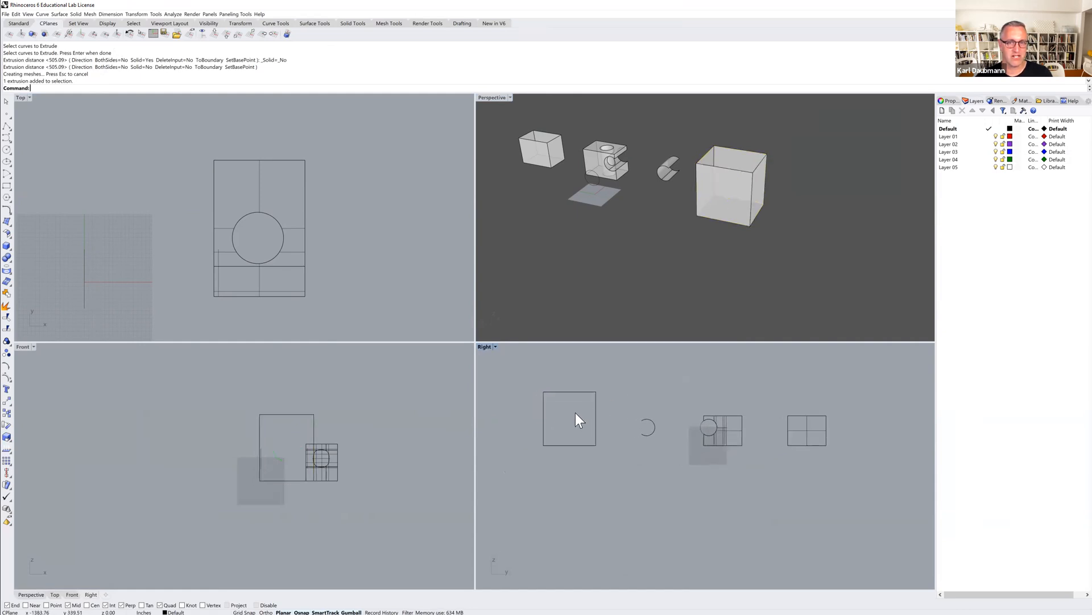
{"action": "scroll", "coordinate": [568, 422], "scroll_direction": "up", "scroll_amount": 4}
{"action": "right_click_drag", "start_coordinate": [568, 421], "coordinate": [595, 452]}
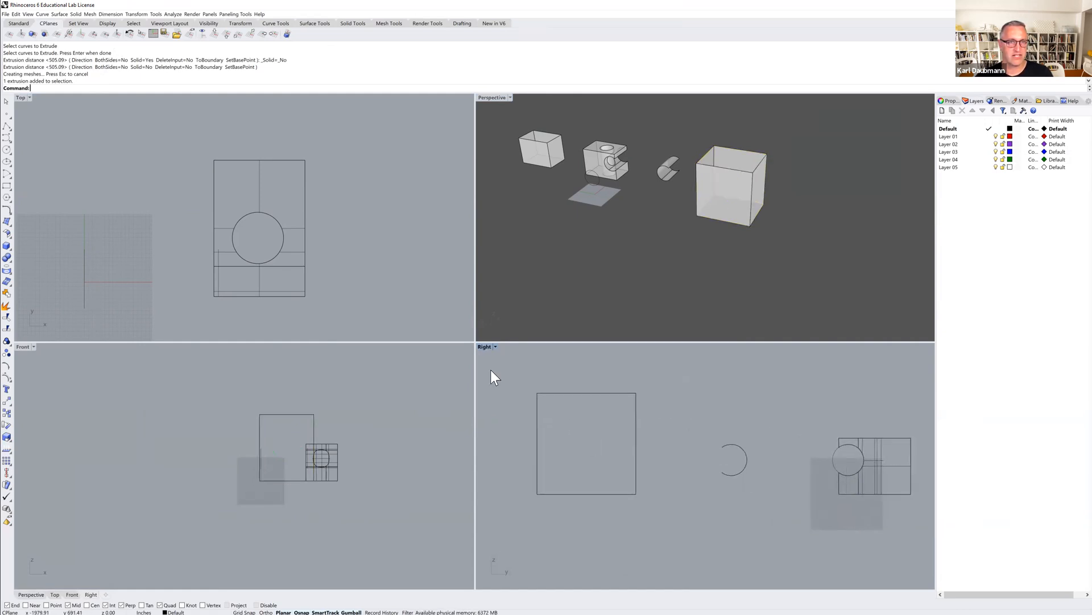
{"action": "left_click", "coordinate": [7, 149]}
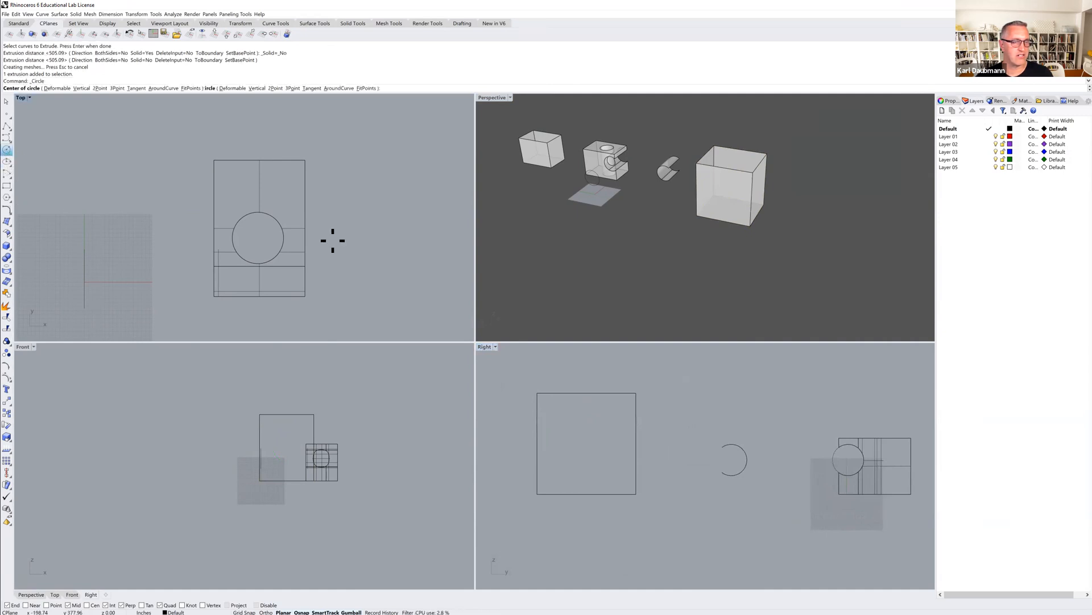
{"action": "left_click", "coordinate": [527, 425]}
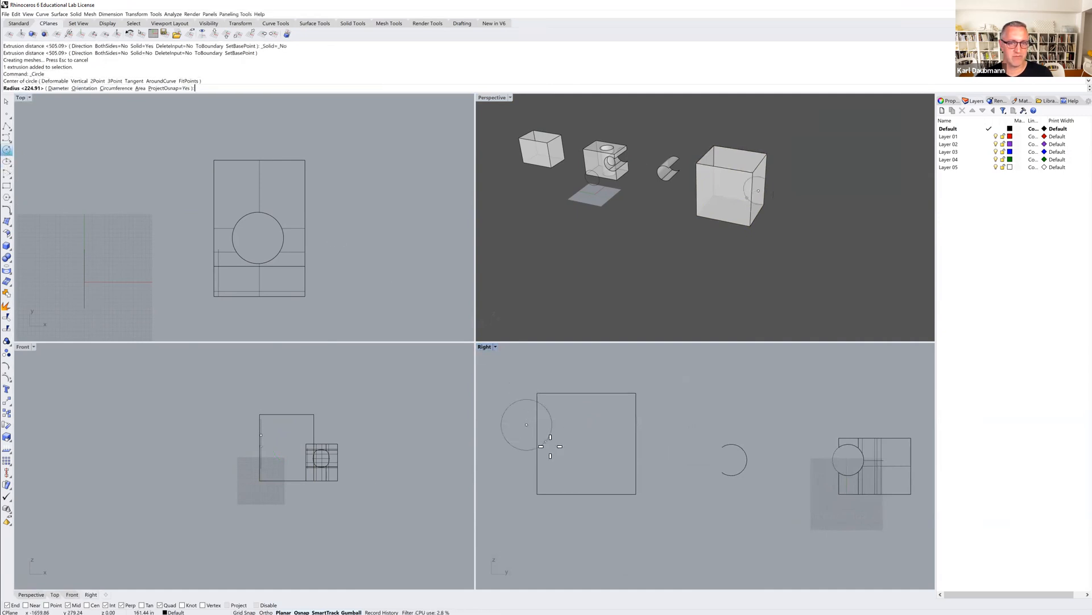
{"action": "left_click", "coordinate": [552, 445]}
{"action": "left_click_drag", "start_coordinate": [561, 419], "coordinate": [593, 438]}
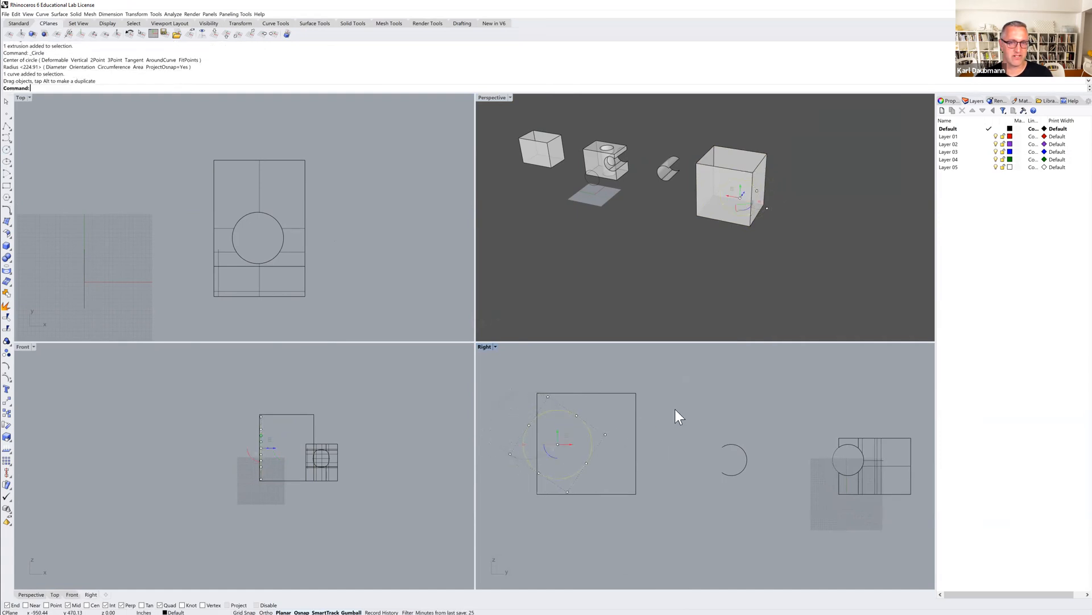
Extrude the circle straight through the box as an uncapped cylinder that extends well beyond the box's opposite side.
{"action": "right_click_drag", "start_coordinate": [666, 272], "coordinate": [718, 238]}
{"action": "scroll", "coordinate": [728, 199], "scroll_direction": "up", "scroll_amount": 5}
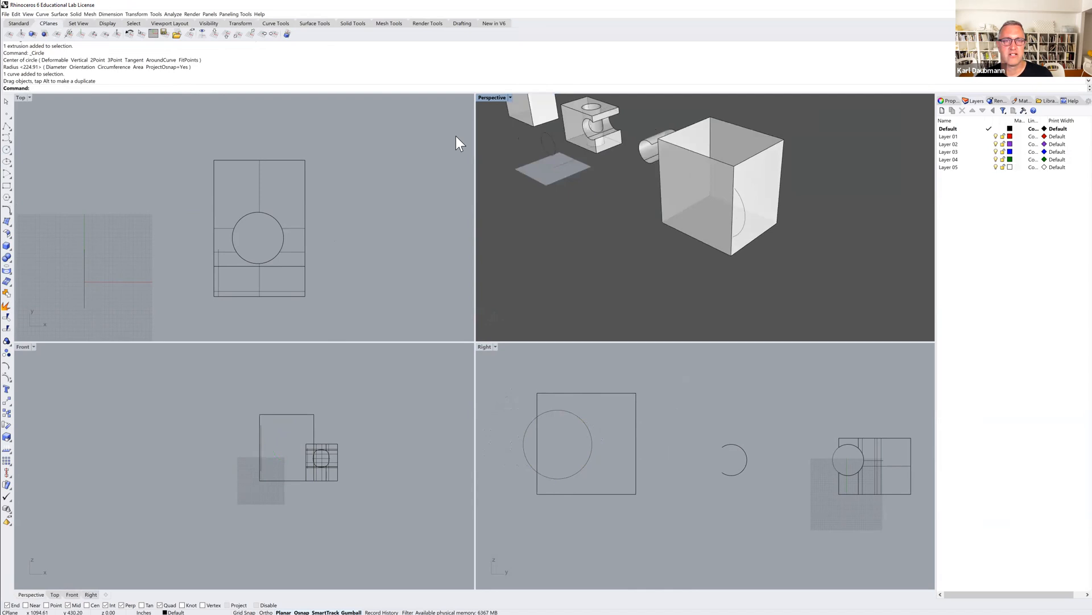
{"action": "double_click", "coordinate": [483, 98]}
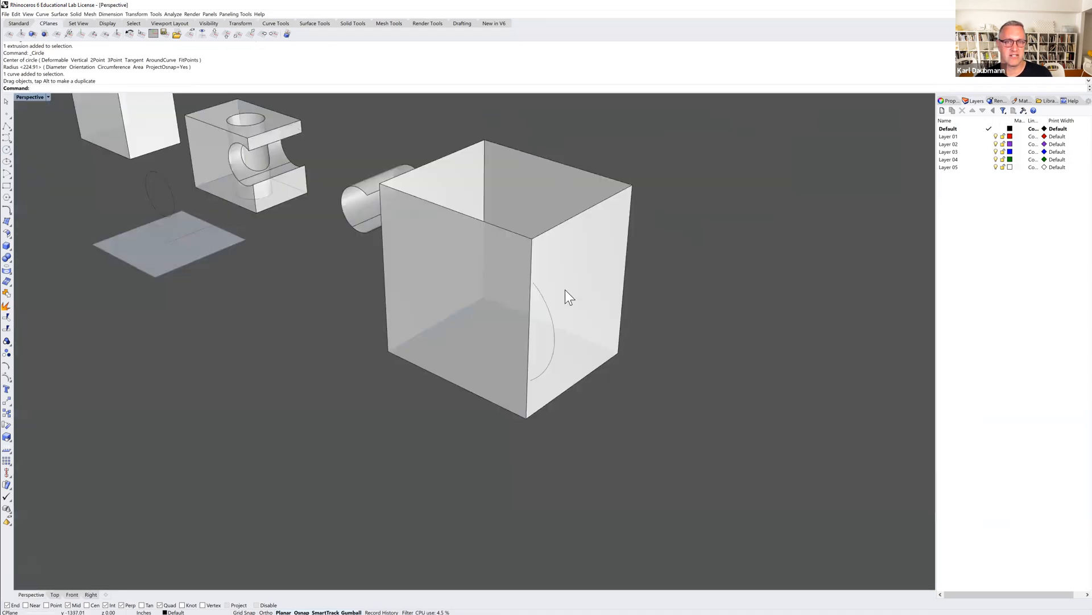
{"action": "left_click", "coordinate": [548, 312]}
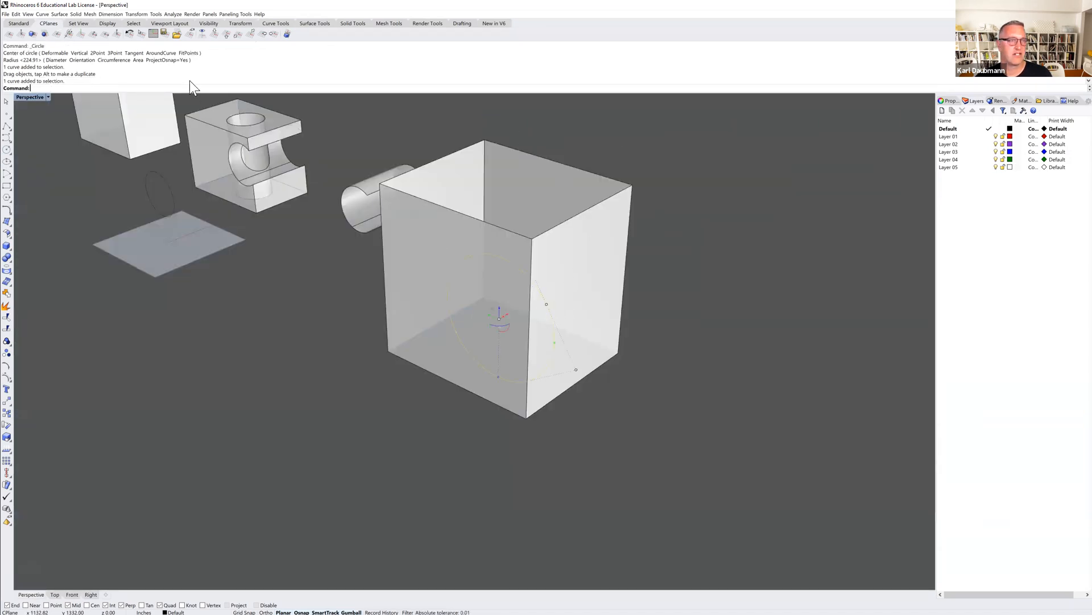
{"action": "left_click", "coordinate": [61, 16]}
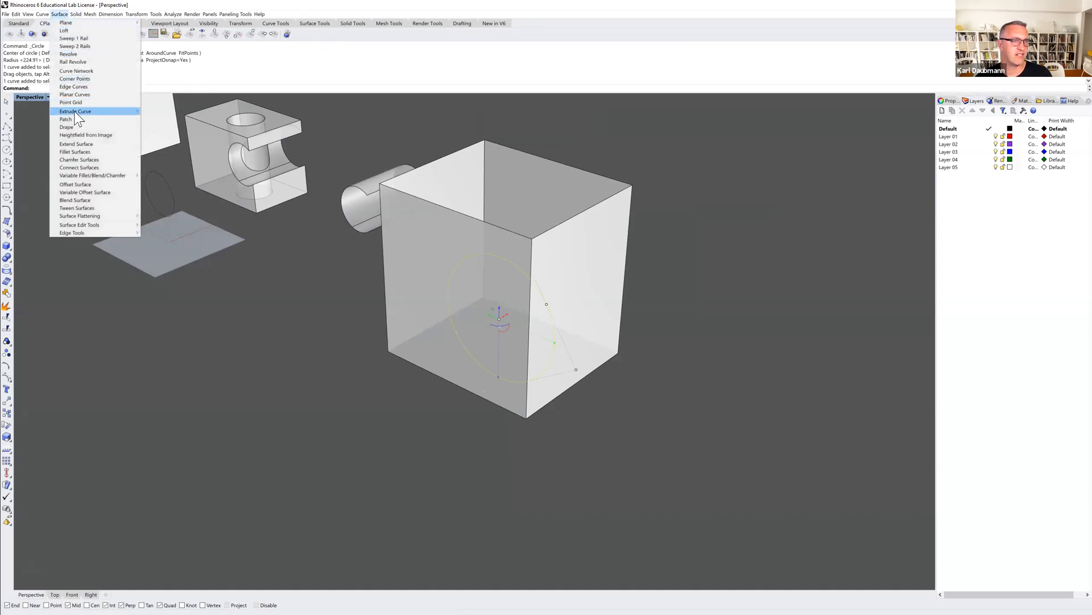
{"action": "mouse_move", "coordinate": [85, 112]}
{"action": "left_click", "coordinate": [160, 111]}
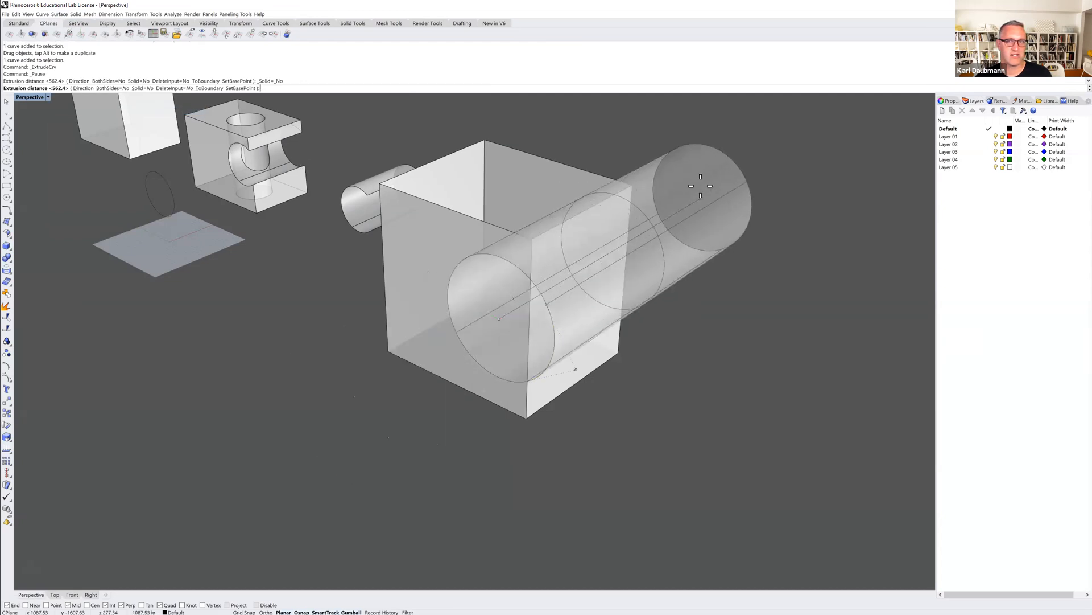
{"action": "left_click", "coordinate": [708, 182]}
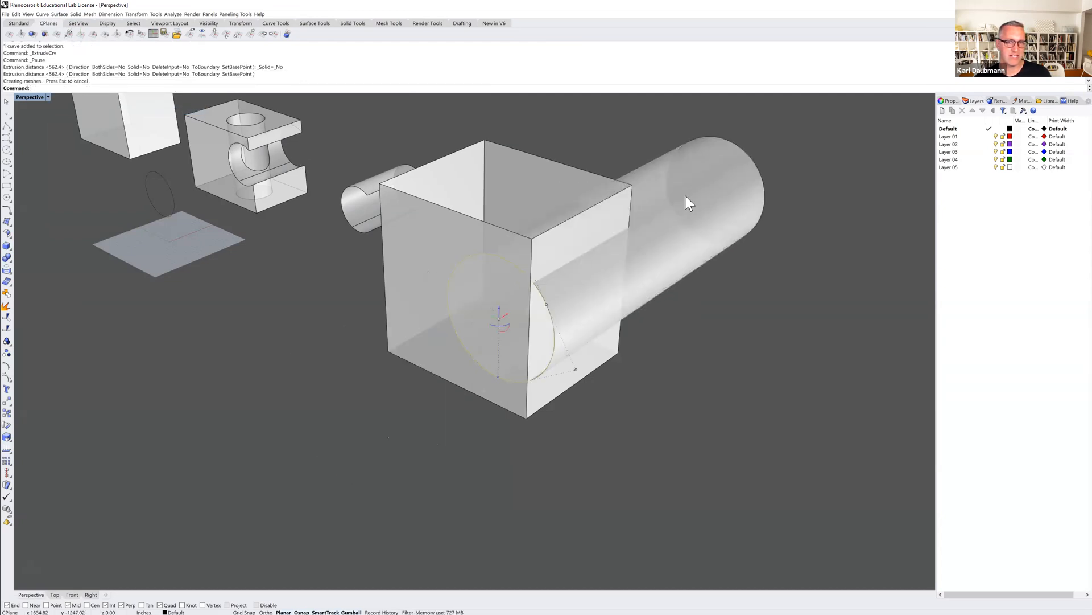
{"action": "key", "text": "Escape"}
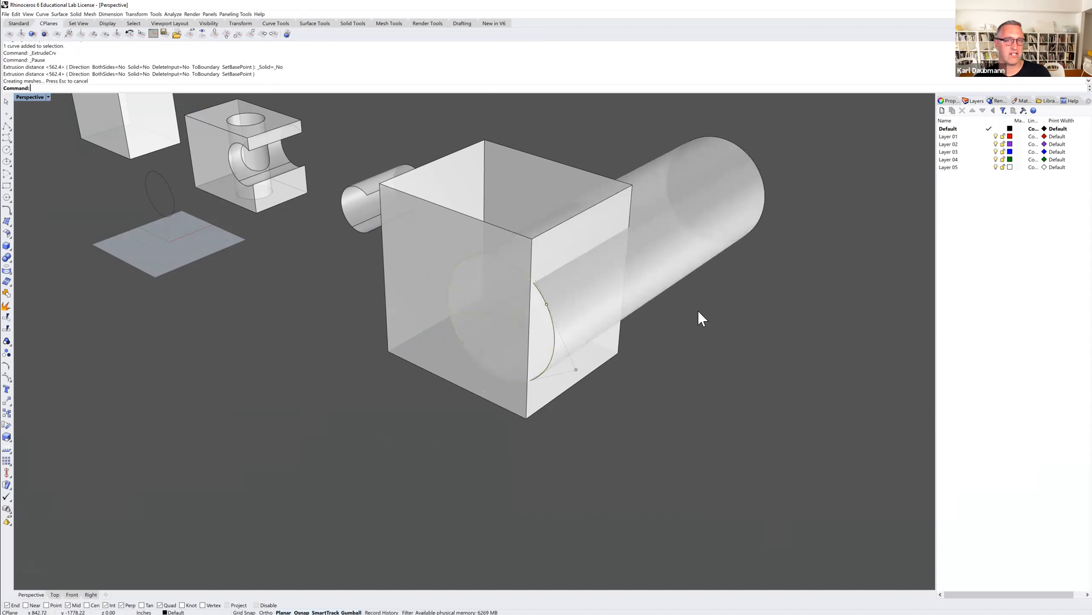
Return to the four-view layout, select the cylinder and frame it together with the box in the Top view.
{"action": "double_click", "coordinate": [29, 98]}
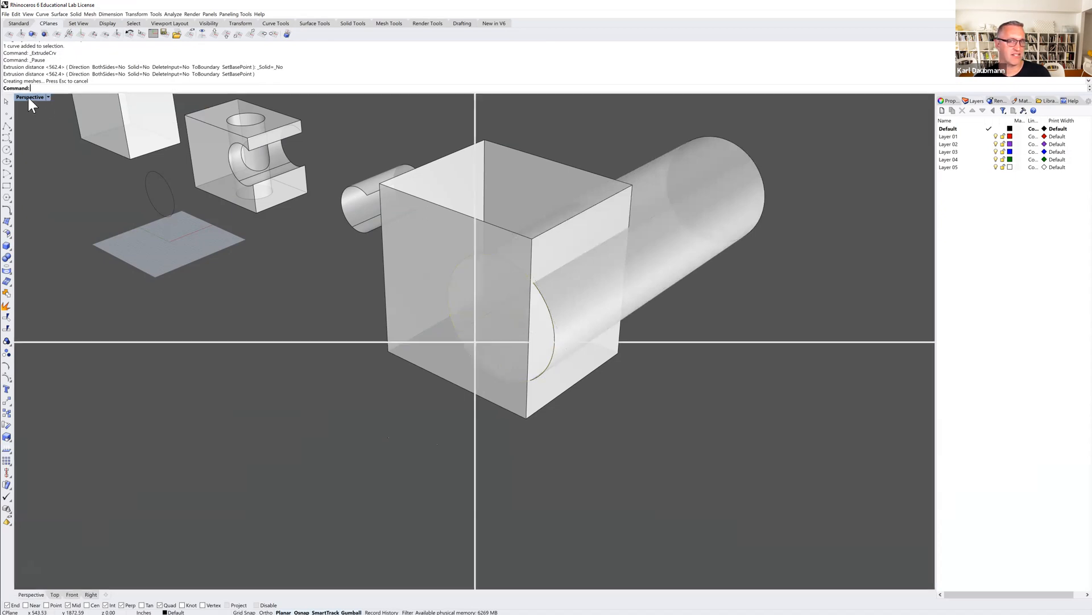
{"action": "left_click", "coordinate": [836, 149]}
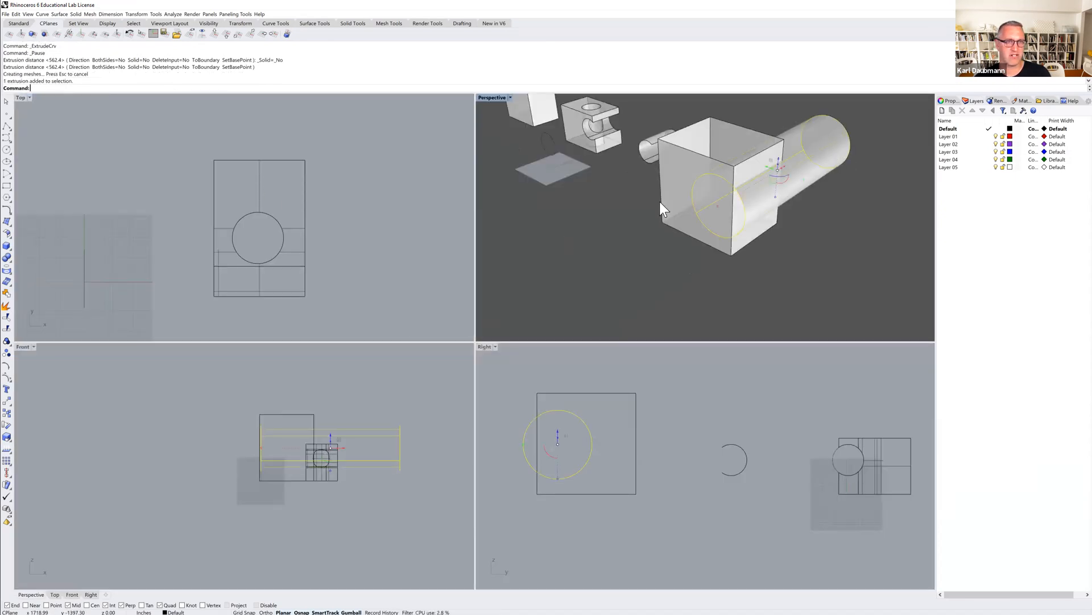
{"action": "scroll", "coordinate": [306, 272], "scroll_direction": "down", "scroll_amount": 6}
{"action": "right_click_drag", "start_coordinate": [306, 272], "coordinate": [320, 214]}
{"action": "scroll", "coordinate": [320, 216], "scroll_direction": "up", "scroll_amount": 5}
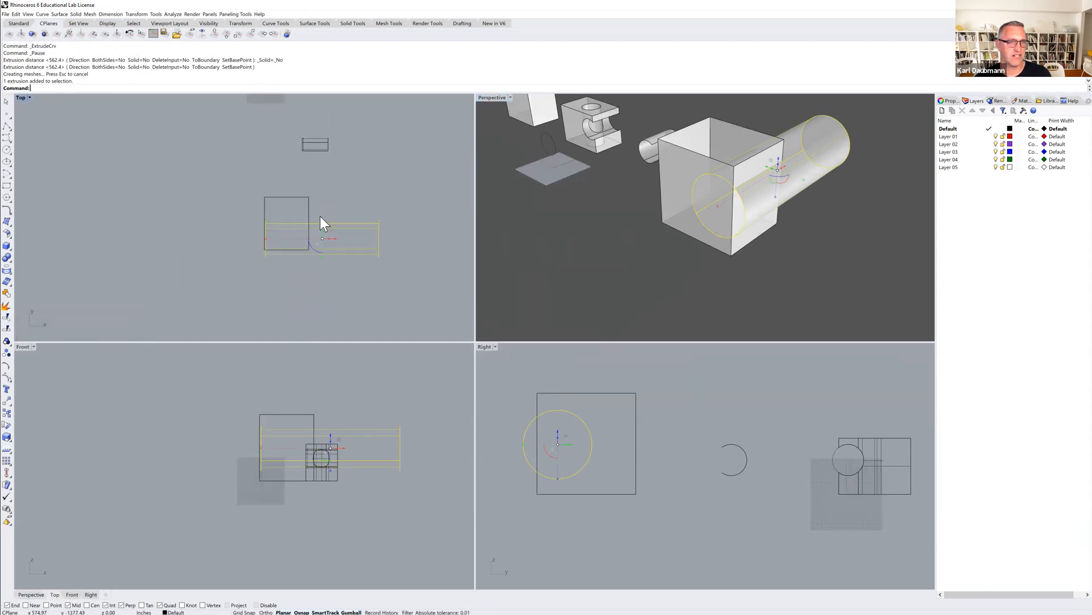
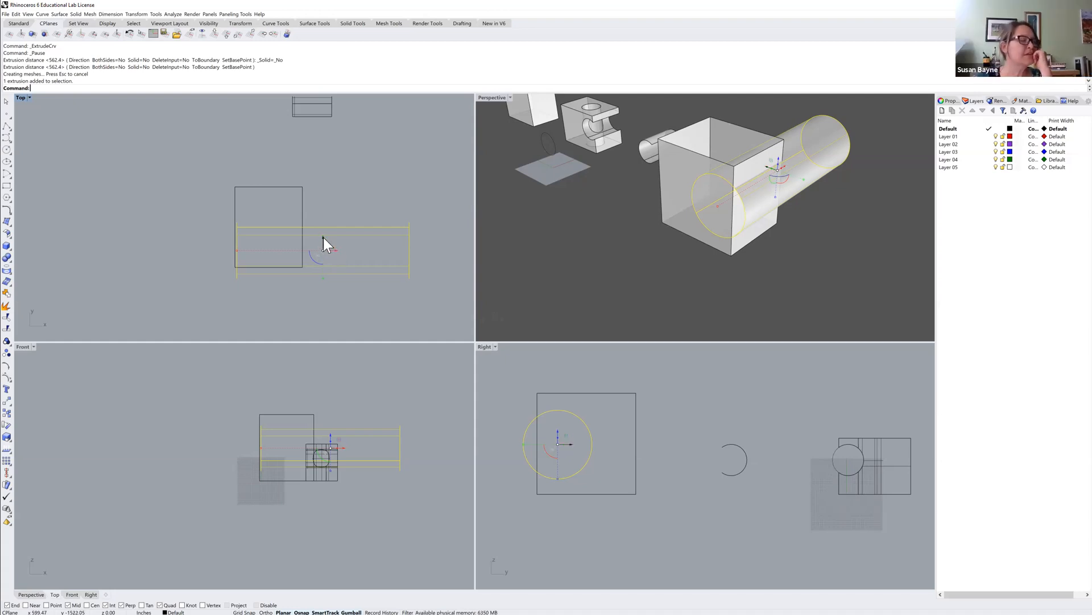
Try rotating the cylinder in the Top view so it crosses the box at an angle, and undo the rotation.
{"action": "left_click_drag", "start_coordinate": [313, 260], "coordinate": [318, 300]}
{"action": "left_click", "coordinate": [319, 303]}
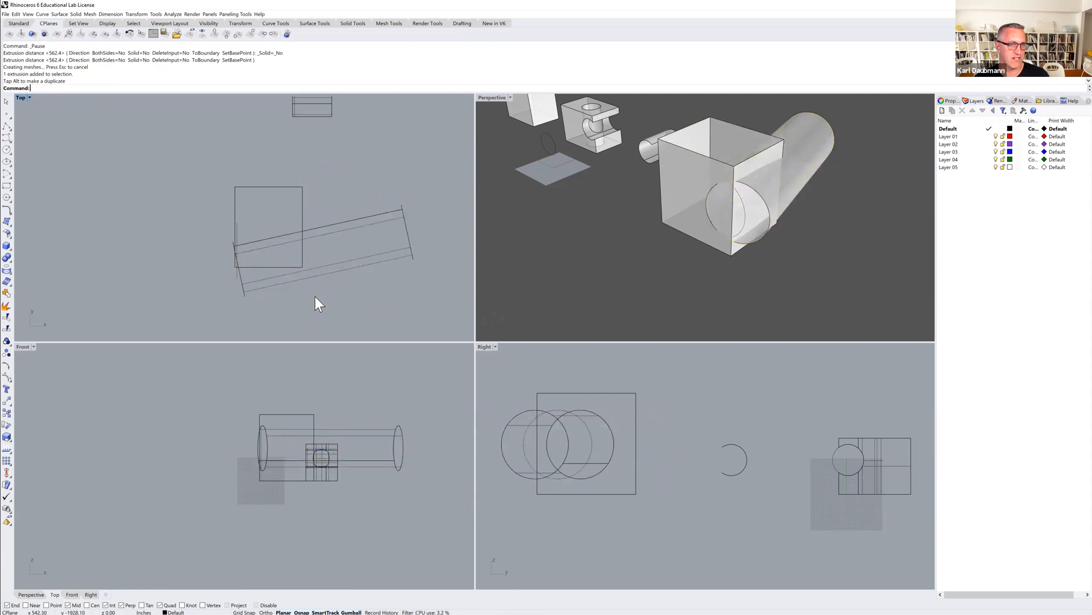
{"action": "key", "text": "ctrl+z"}
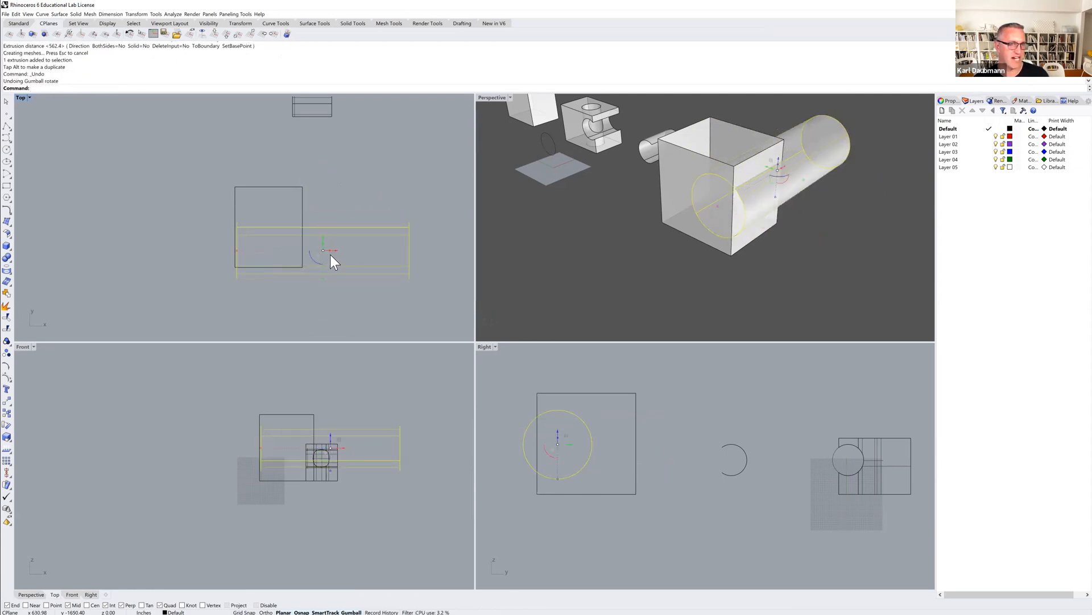
In the Top view, slide the cylinder along its axis so it protrudes from both opposite sides of the open box.
{"action": "left_click_drag", "start_coordinate": [335, 249], "coordinate": [293, 250]}
{"action": "key", "text": "ctrl+z"}
{"action": "key", "text": "ctrl+z"}
Delete the original circle curve that the cylinder was extruded from.
{"action": "left_click", "coordinate": [388, 200]}
{"action": "left_click", "coordinate": [238, 243]}
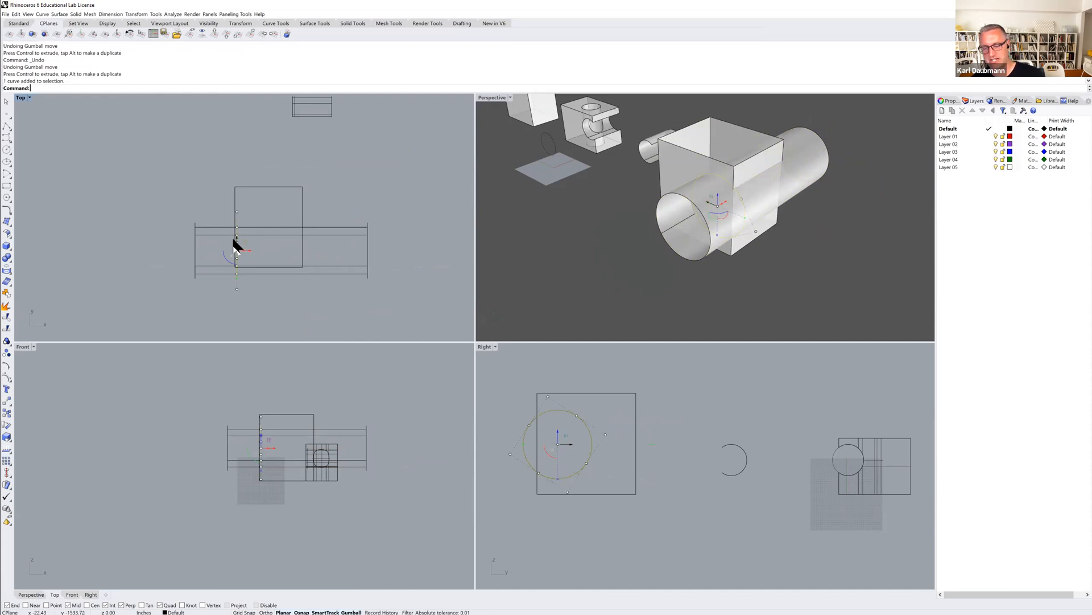
{"action": "key", "text": "Delete"}
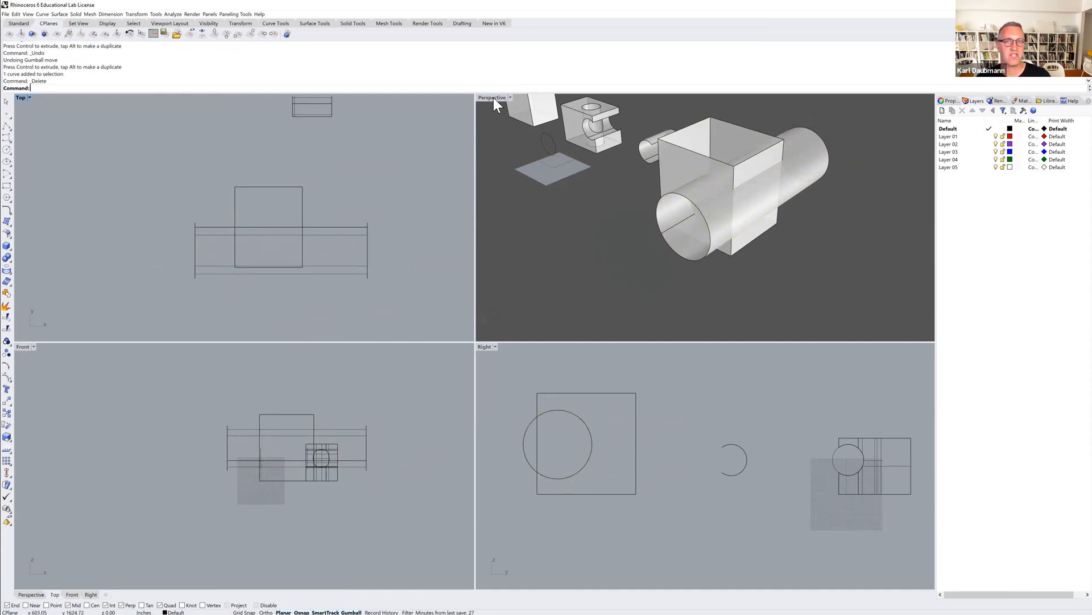
In the maximized Perspective view, create the intersection curve between the cylinder and the open box with the Intersection command.
{"action": "double_click", "coordinate": [493, 98]}
{"action": "mouse_move", "coordinate": [500, 288]}
{"action": "right_mouse_down"}
{"action": "mouse_move", "coordinate": [523, 280]}
{"action": "mouse_move", "coordinate": [504, 306]}
{"action": "mouse_move", "coordinate": [483, 300]}
{"action": "right_mouse_up"}
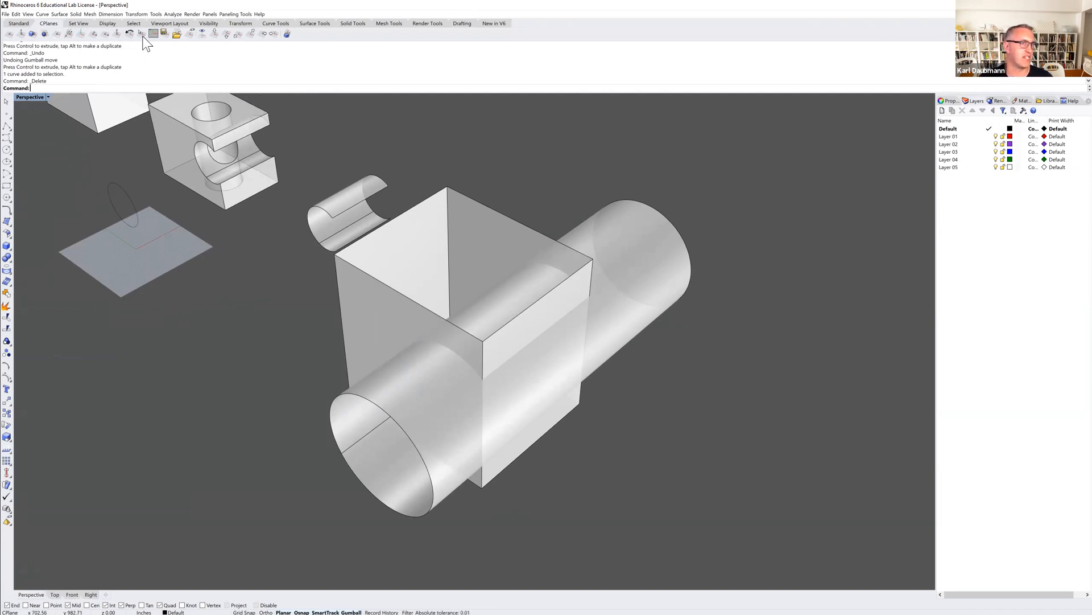
{"action": "left_click", "coordinate": [40, 15]}
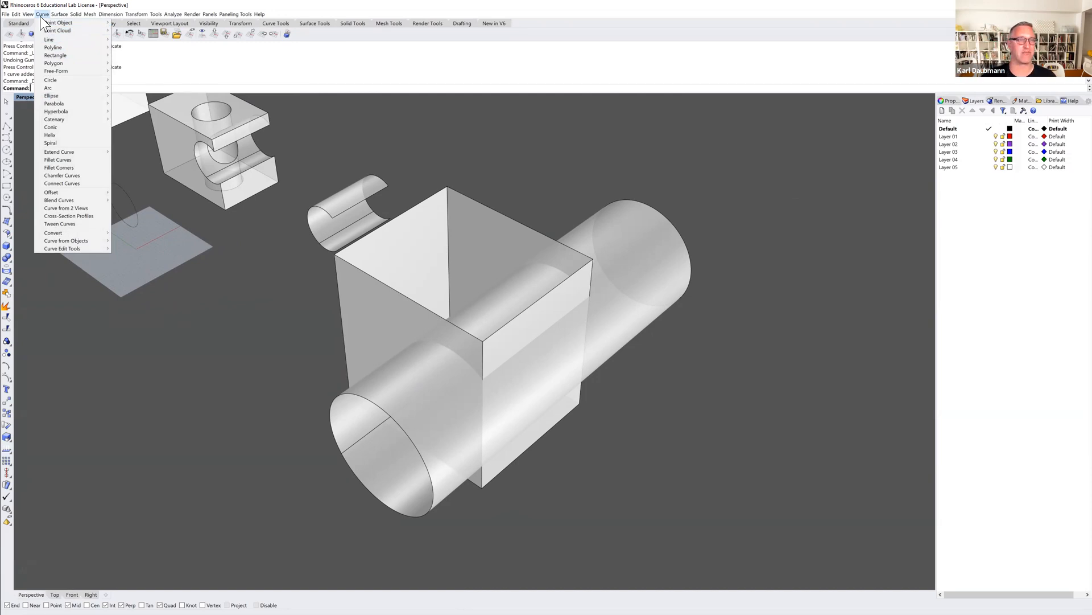
{"action": "mouse_move", "coordinate": [71, 15]}
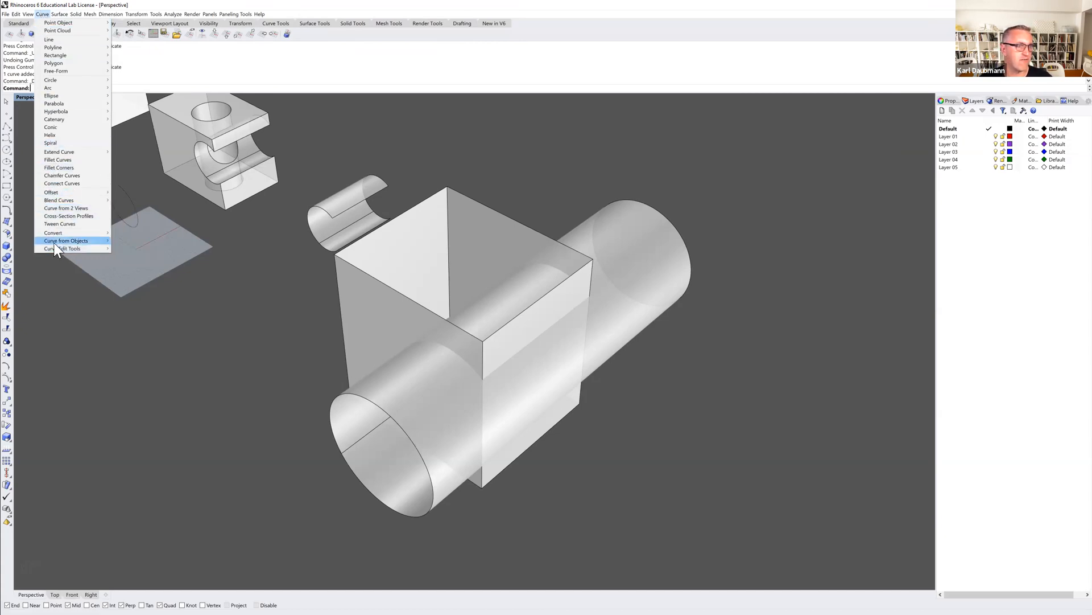
{"action": "mouse_move", "coordinate": [53, 241]}
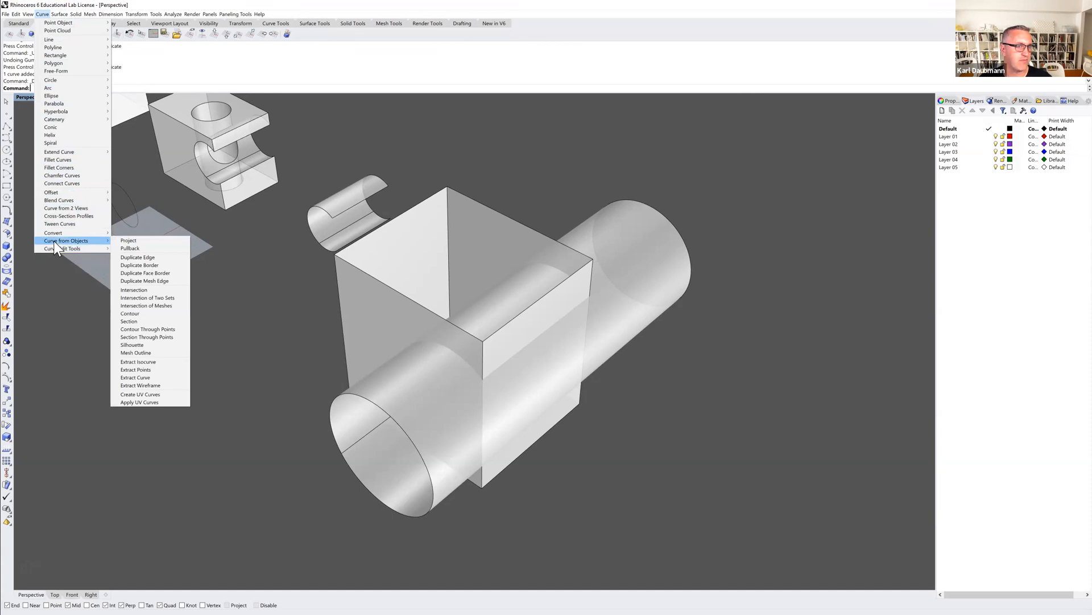
{"action": "left_click", "coordinate": [134, 289]}
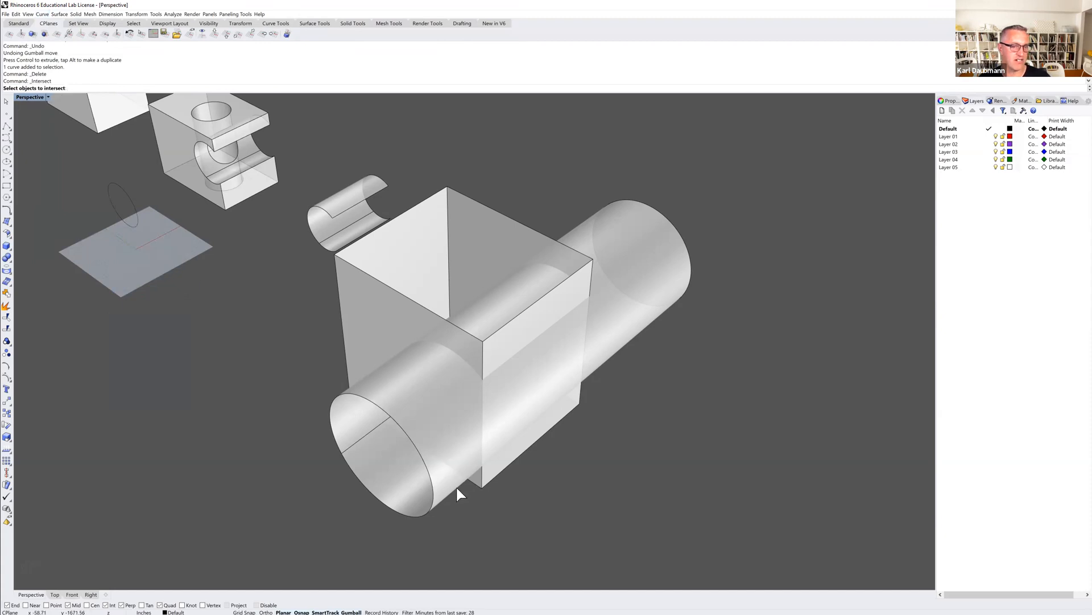
{"action": "left_click", "coordinate": [434, 504]}
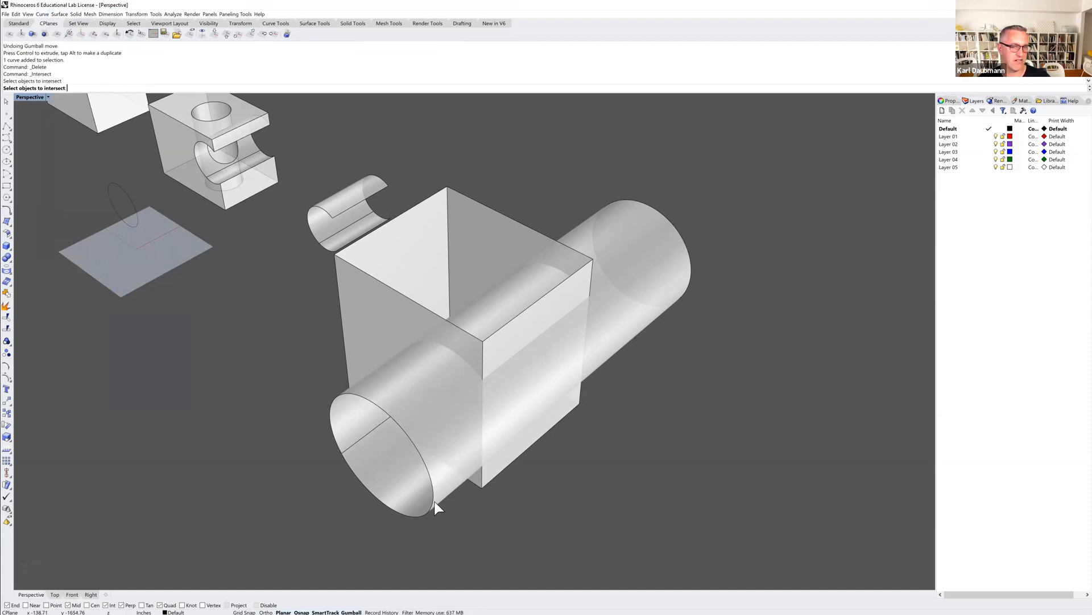
{"action": "left_click", "coordinate": [411, 300]}
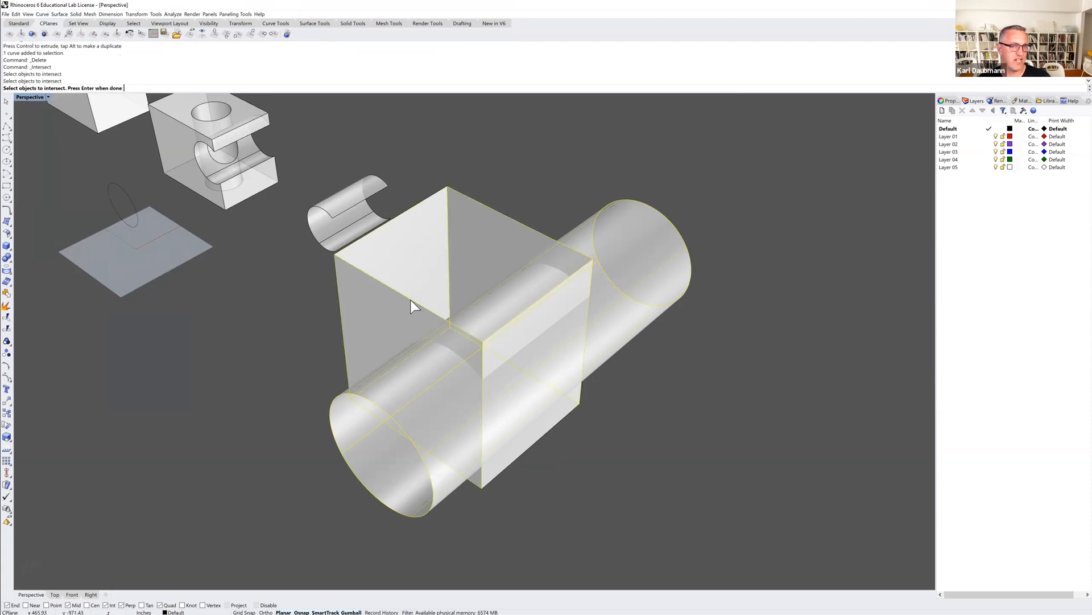
{"action": "key", "text": "Return"}
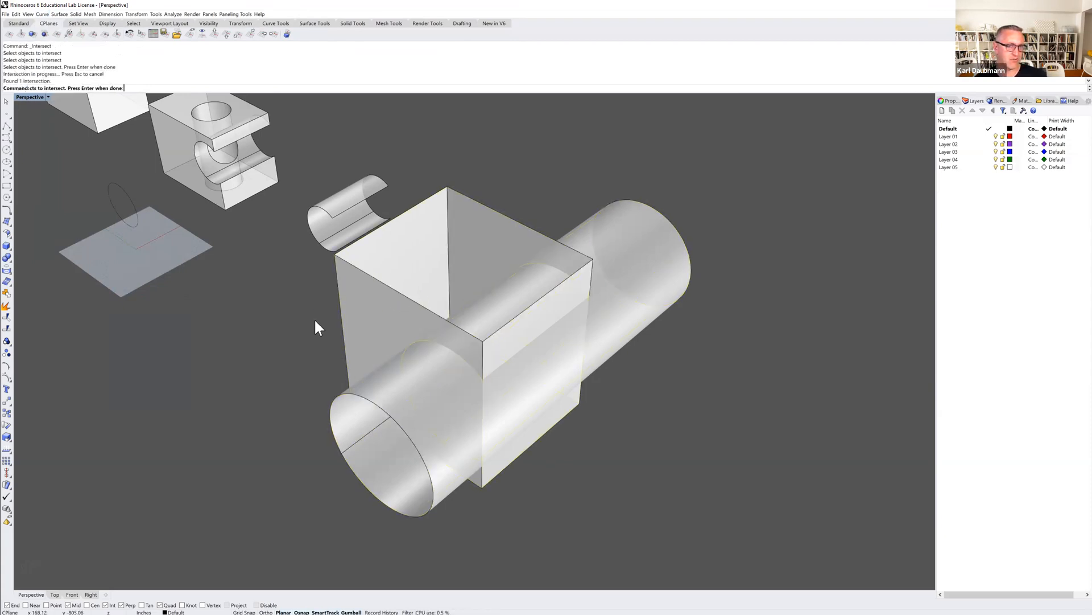
Move the intersection curve out of the box and cylinder to the empty area beside them.
{"action": "right_click_drag", "start_coordinate": [659, 453], "coordinate": [592, 435]}
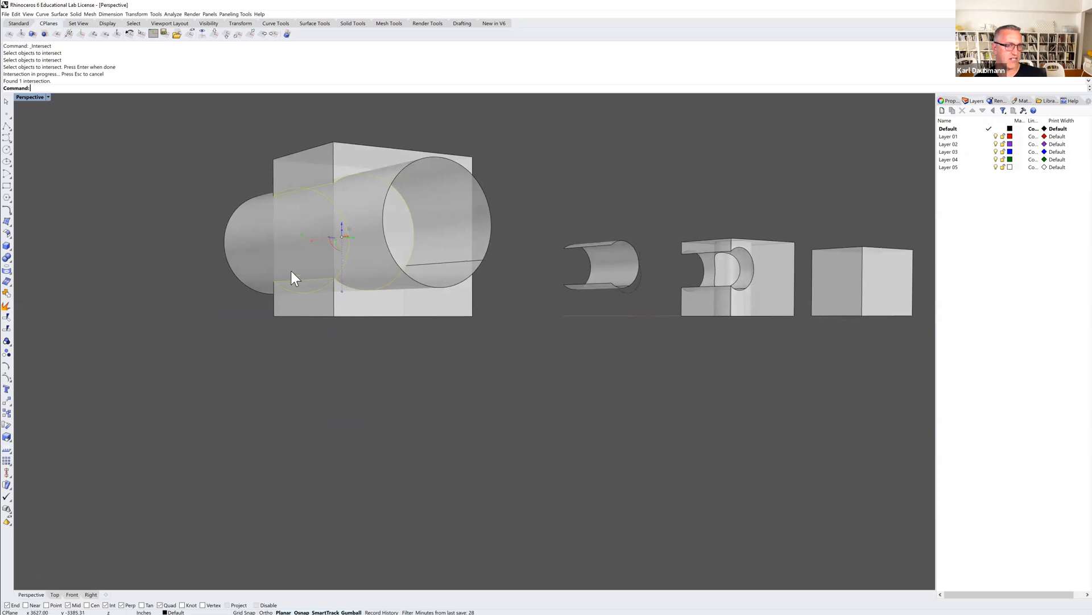
{"action": "right_click_drag", "start_coordinate": [285, 196], "coordinate": [315, 257]}
{"action": "scroll", "coordinate": [315, 256], "scroll_direction": "down", "scroll_amount": 2}
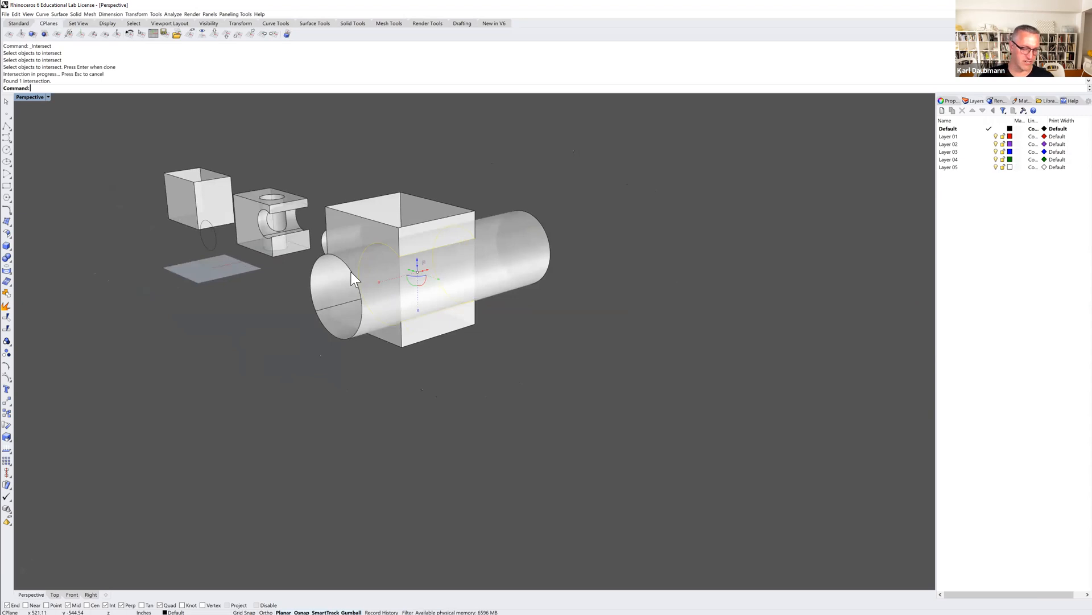
{"action": "type", "text": "m"}
{"action": "key", "text": "Return"}
{"action": "left_click", "coordinate": [388, 392]}
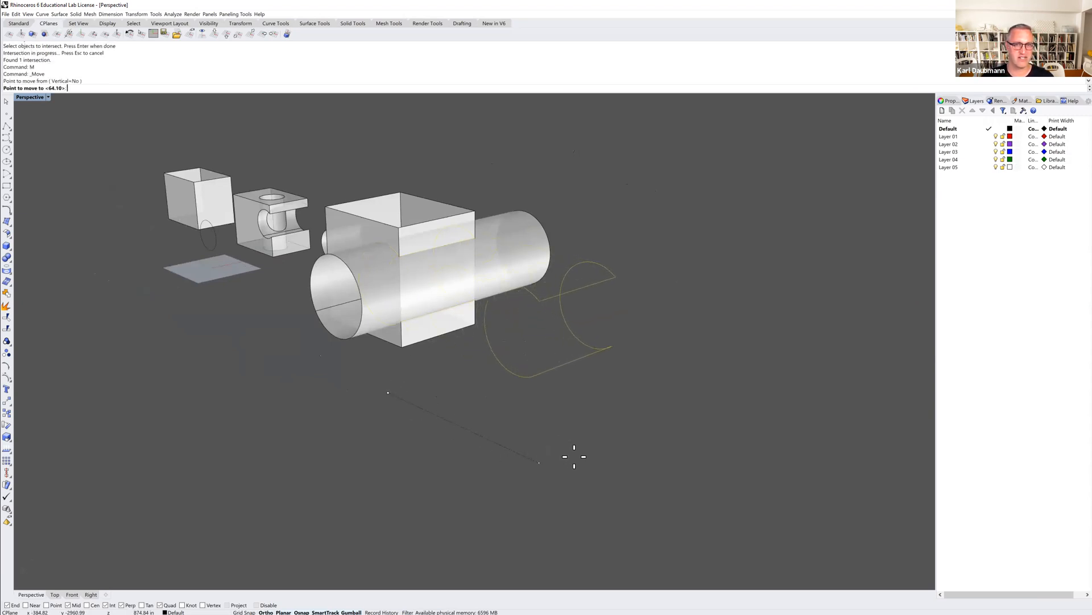
{"action": "left_click", "coordinate": [593, 467]}
Select the moved intersection curve, zoom to it and examine its shape from several angles.
{"action": "right_click_drag", "start_coordinate": [600, 458], "coordinate": [565, 433]}
{"action": "left_click", "coordinate": [664, 318]}
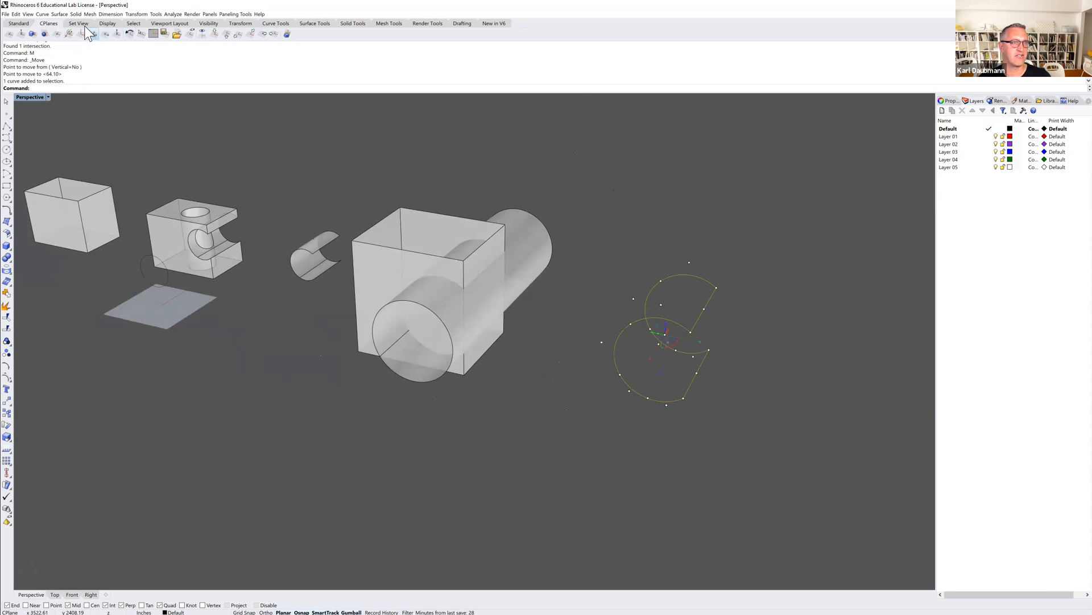
{"action": "left_click", "coordinate": [23, 24]}
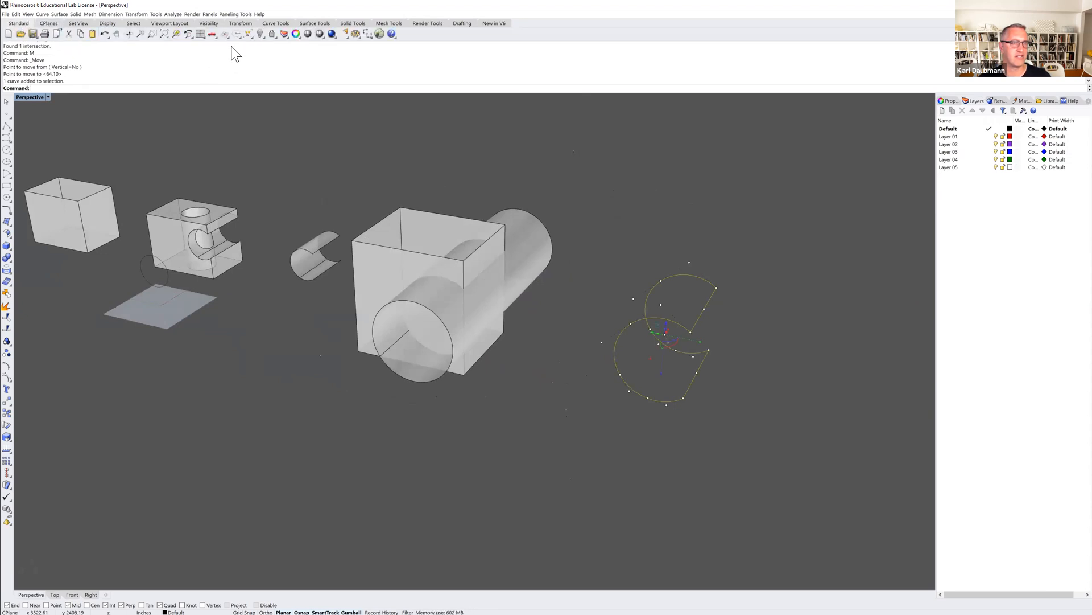
{"action": "left_click", "coordinate": [176, 34]}
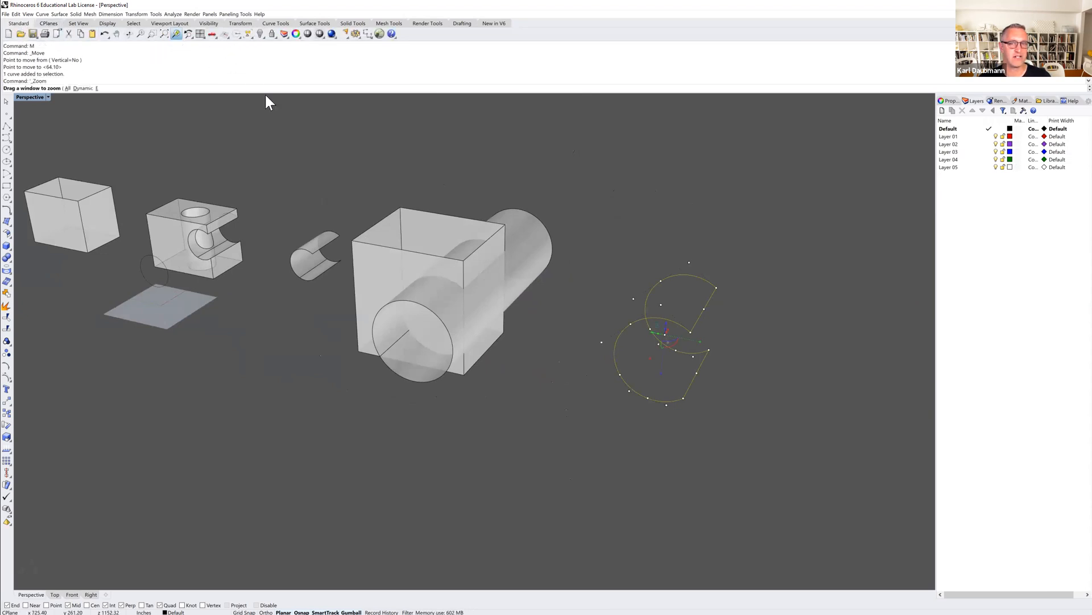
{"action": "key", "text": "Escape"}
{"action": "mouse_move", "coordinate": [700, 292]}
{"action": "right_mouse_down"}
{"action": "mouse_move", "coordinate": [693, 317]}
{"action": "mouse_move", "coordinate": [639, 319]}
{"action": "mouse_move", "coordinate": [637, 307]}
{"action": "mouse_move", "coordinate": [708, 317]}
{"action": "mouse_move", "coordinate": [695, 312]}
{"action": "right_mouse_up"}
{"action": "scroll", "coordinate": [695, 312], "scroll_direction": "down", "scroll_amount": 3}
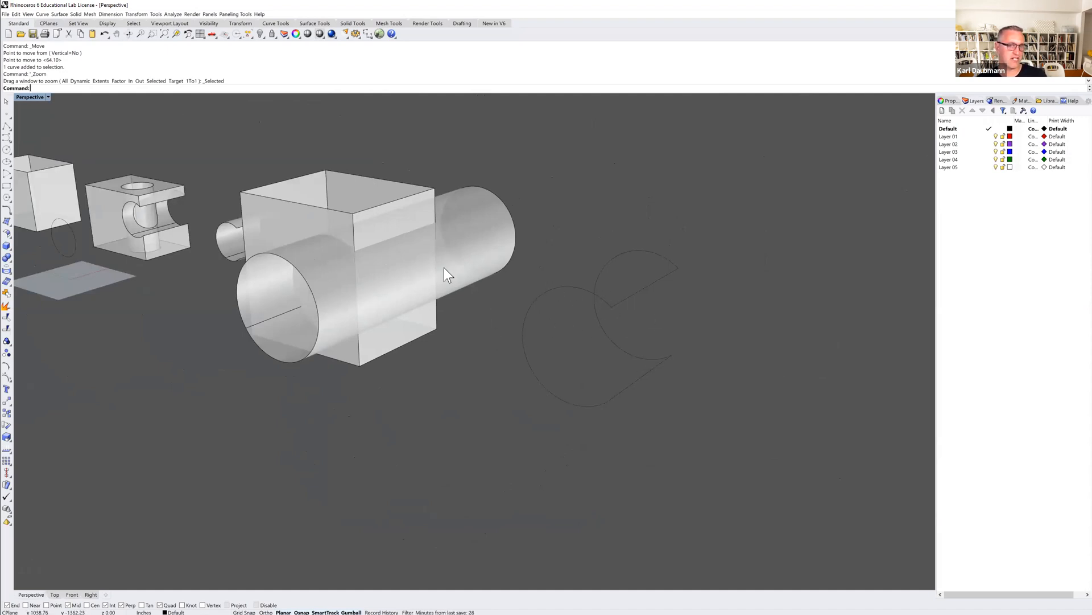
{"action": "left_click", "coordinate": [42, 13]}
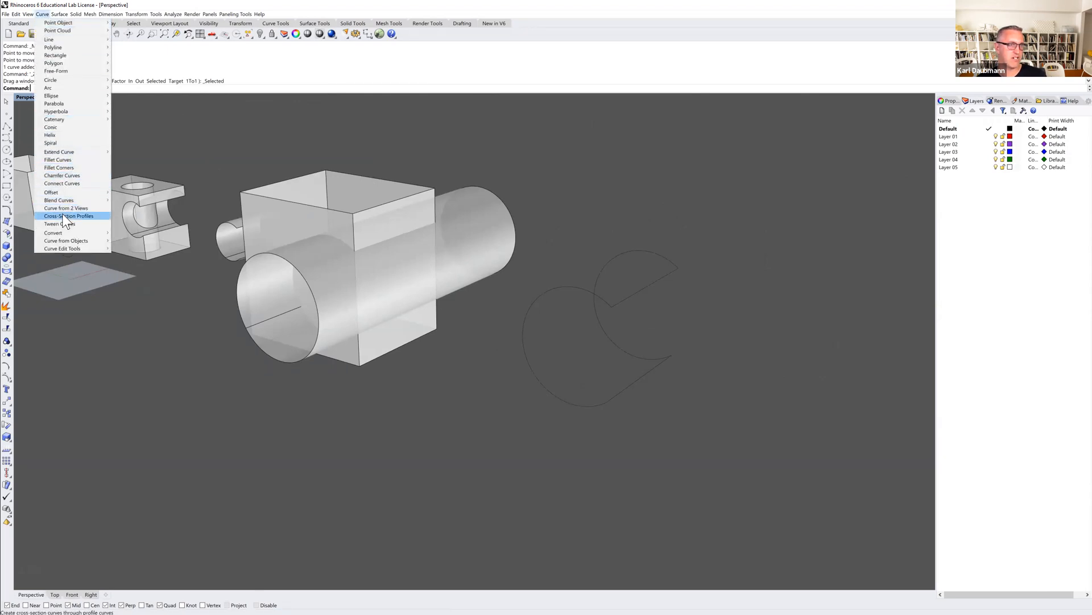
{"action": "mouse_move", "coordinate": [77, 241]}
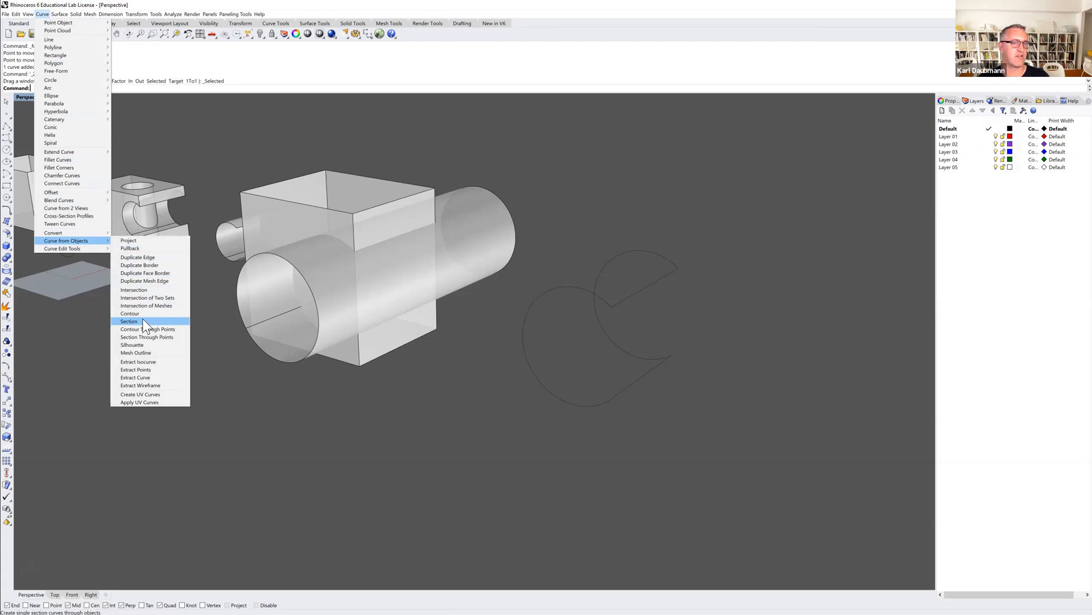
{"action": "left_click", "coordinate": [223, 180]}
{"action": "right_click_drag", "start_coordinate": [296, 280], "coordinate": [332, 250]}
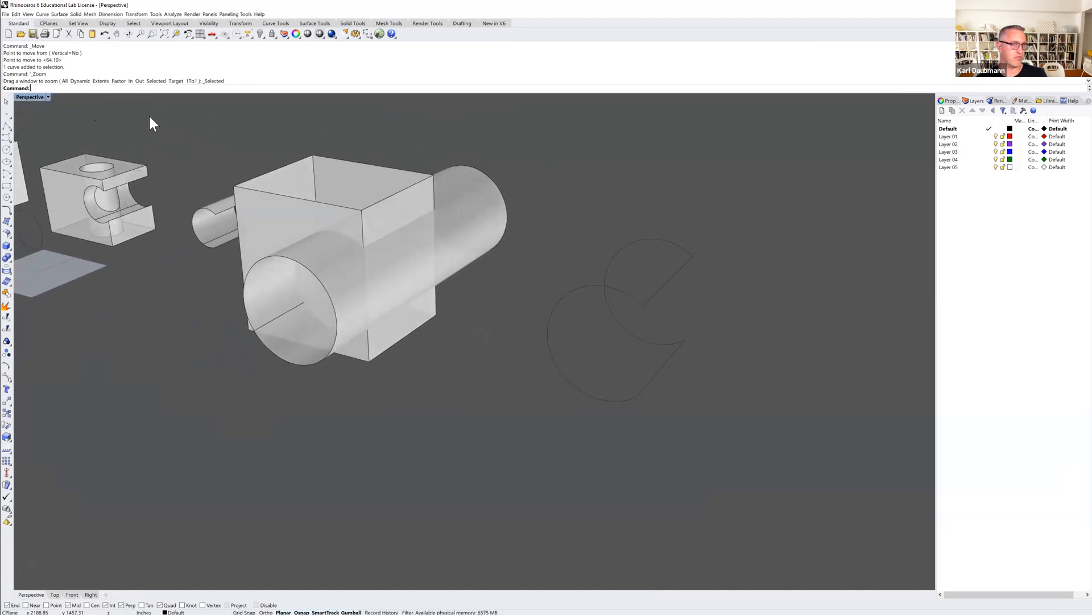
{"action": "left_click", "coordinate": [59, 14]}
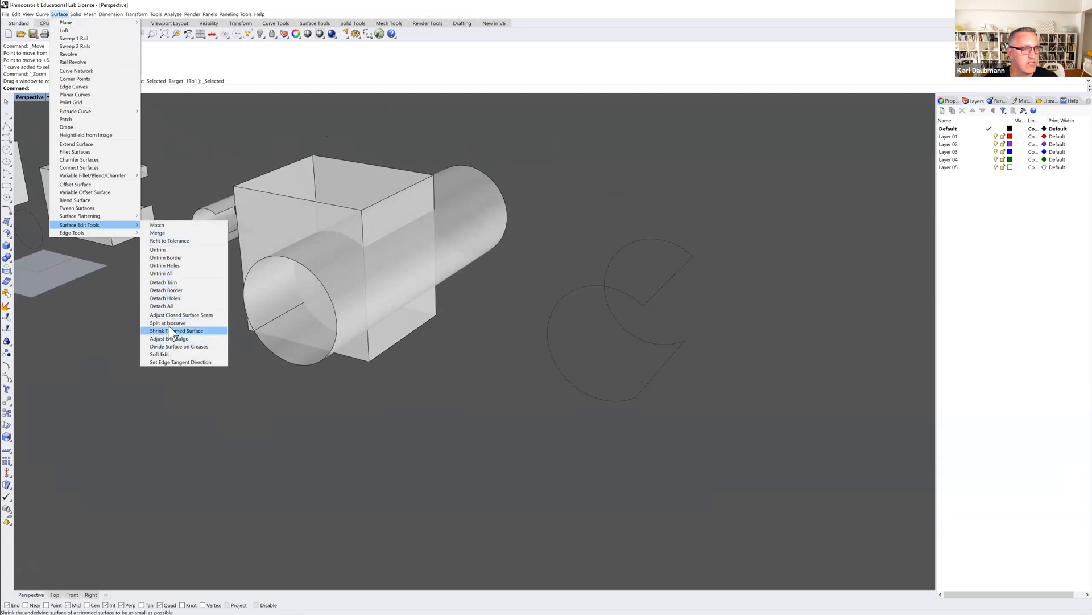
{"action": "mouse_move", "coordinate": [108, 217]}
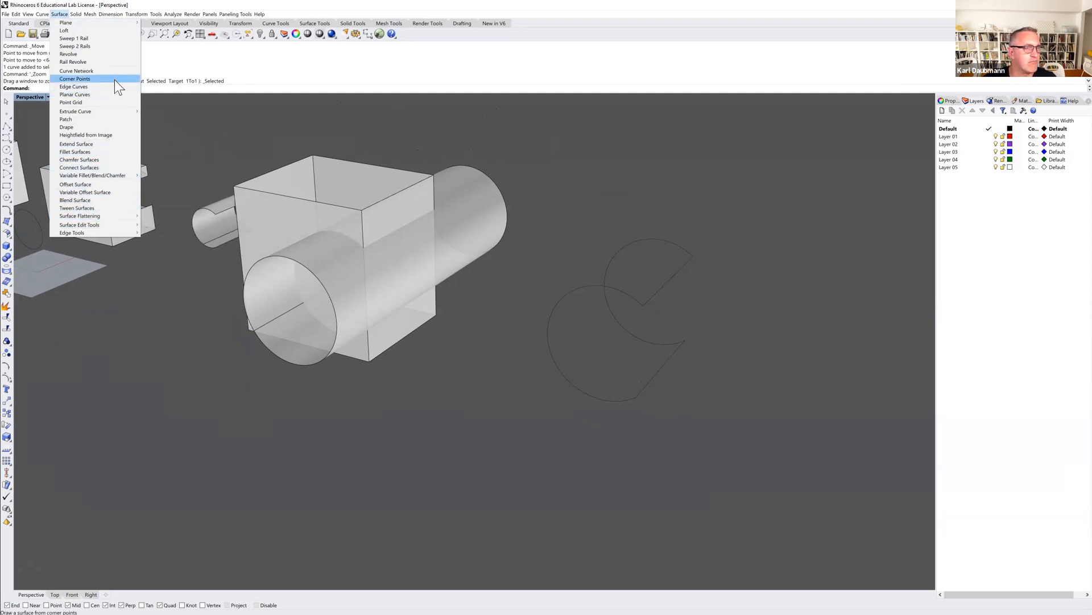
{"action": "left_click", "coordinate": [182, 119]}
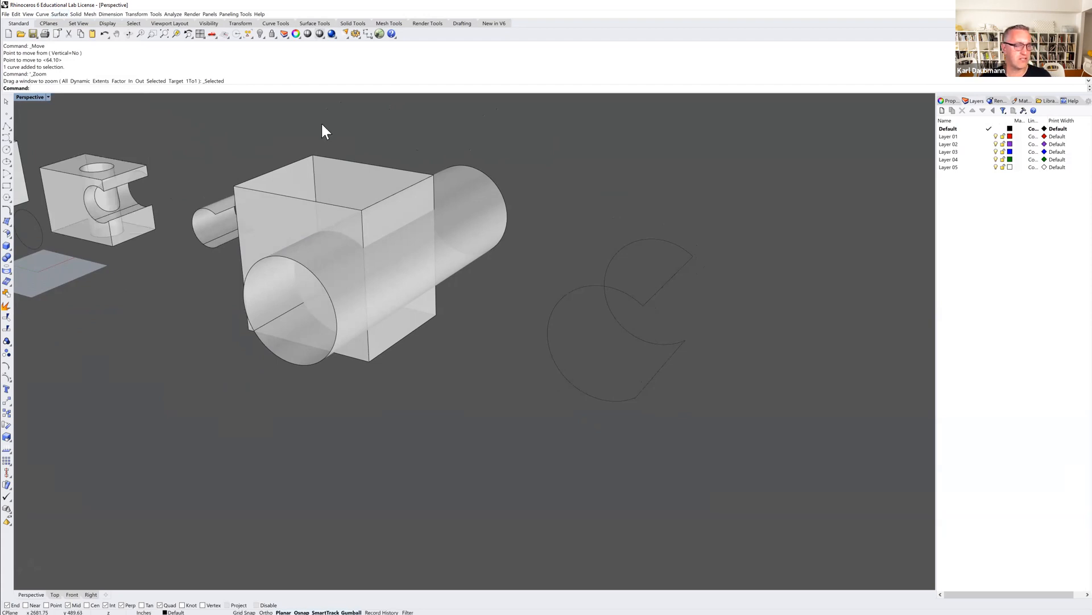
Trim away the box walls outside the cylinder, using the cylinder as the cutting object, and undo the trim.
{"action": "type", "text": "trim"}
{"action": "key", "text": "Return"}
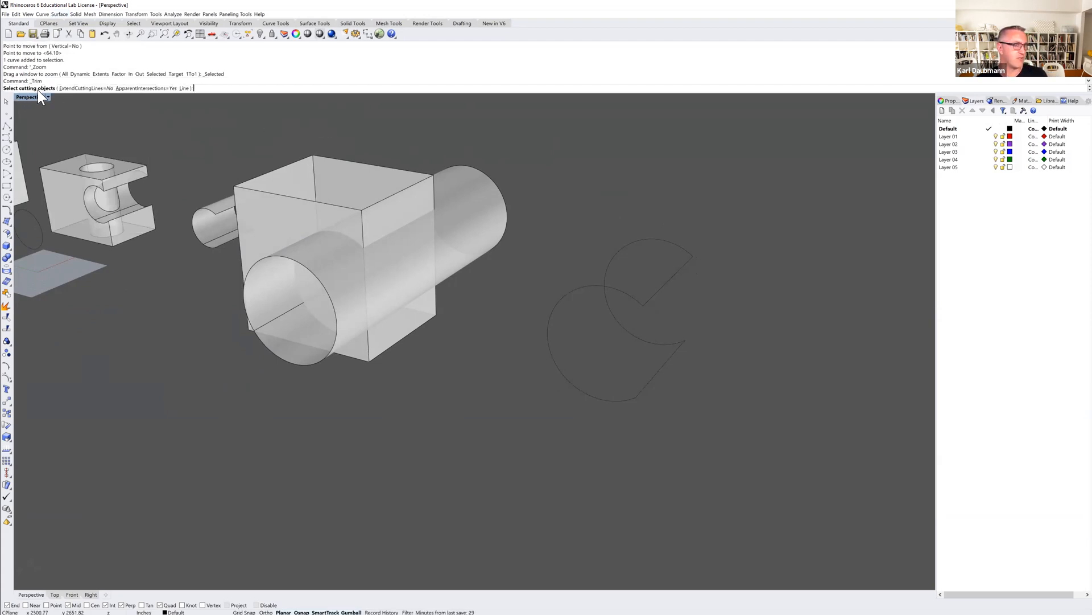
{"action": "left_click", "coordinate": [468, 197]}
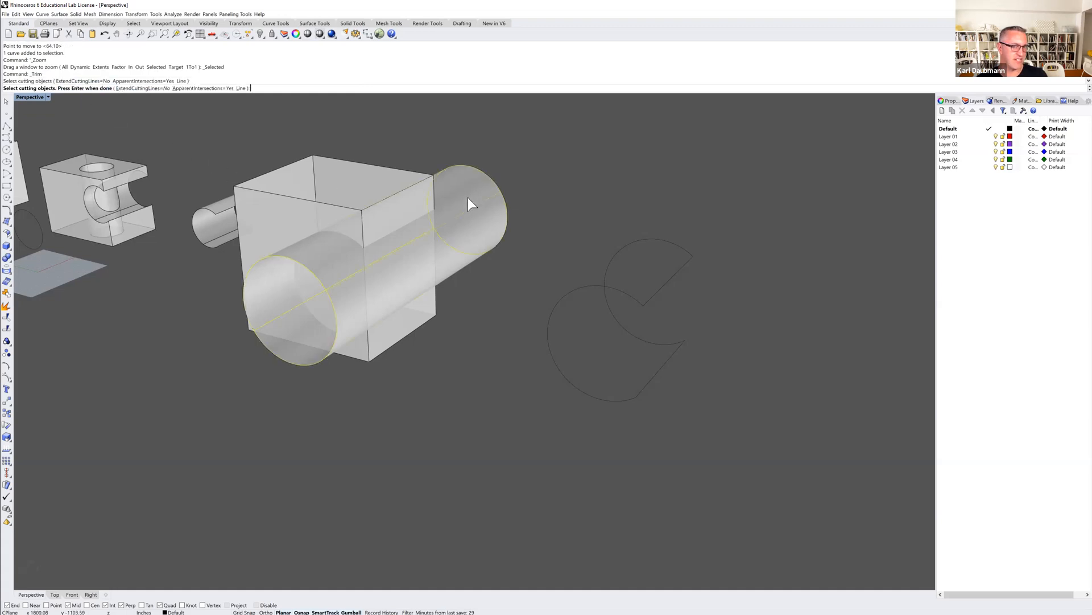
{"action": "key", "text": "Return"}
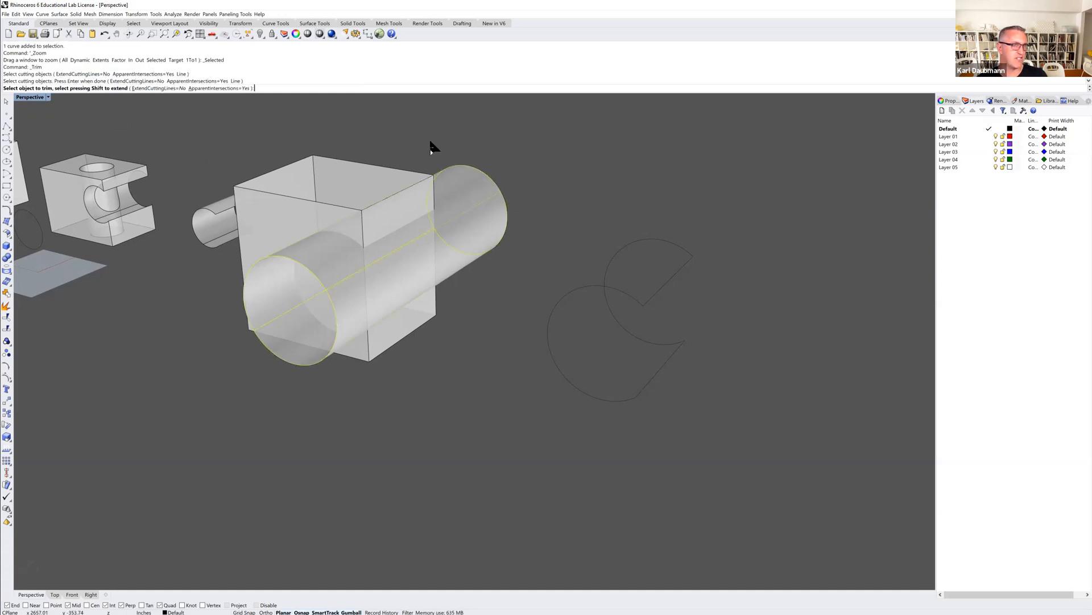
{"action": "left_click", "coordinate": [342, 174]}
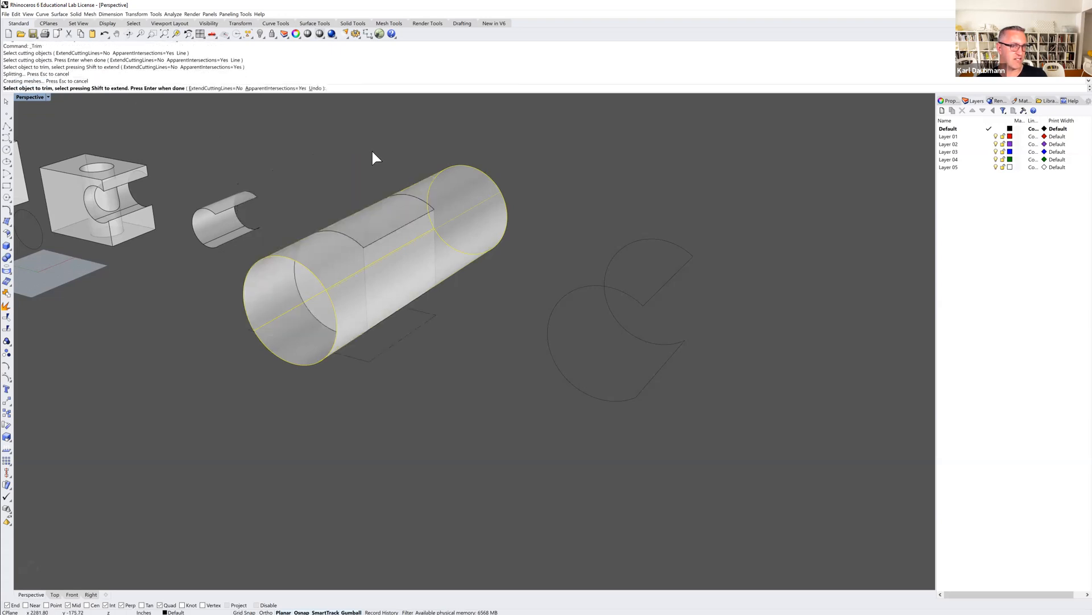
{"action": "left_click", "coordinate": [439, 290]}
{"action": "key", "text": "Return"}
{"action": "mouse_move", "coordinate": [353, 377]}
{"action": "right_mouse_down"}
{"action": "mouse_move", "coordinate": [377, 364]}
{"action": "mouse_move", "coordinate": [354, 370]}
{"action": "mouse_move", "coordinate": [373, 366]}
{"action": "mouse_move", "coordinate": [365, 372]}
{"action": "right_mouse_up"}
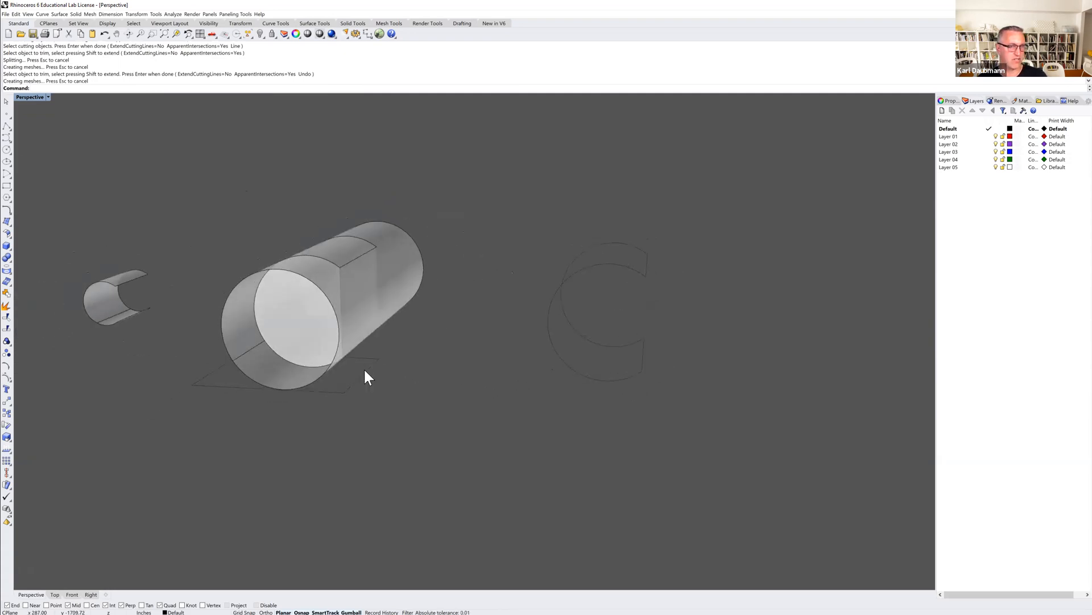
{"action": "key", "text": "ctrl+z"}
{"action": "left_click", "coordinate": [425, 332]}
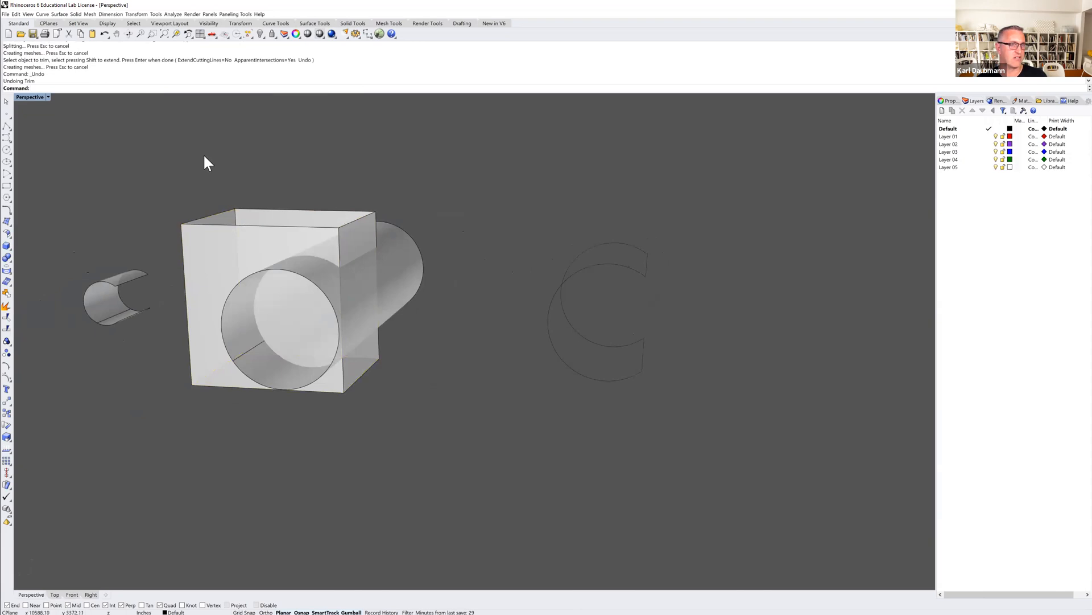
Trim away the parts of the cylinder outside the box, using the open box as the cutting object.
{"action": "key", "text": "Return"}
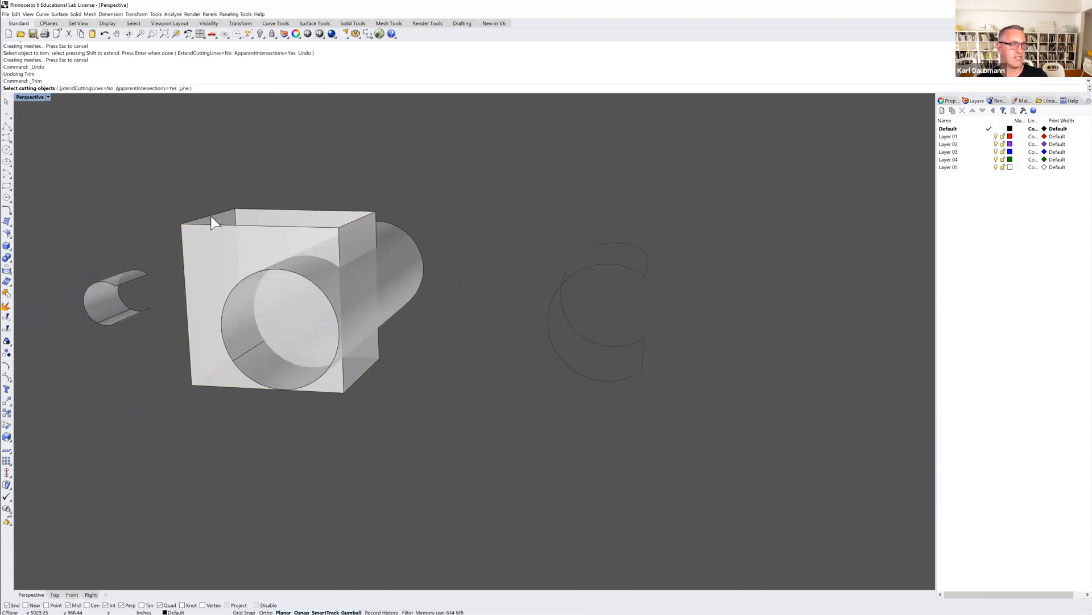
{"action": "left_click", "coordinate": [208, 250]}
{"action": "key", "text": "Return"}
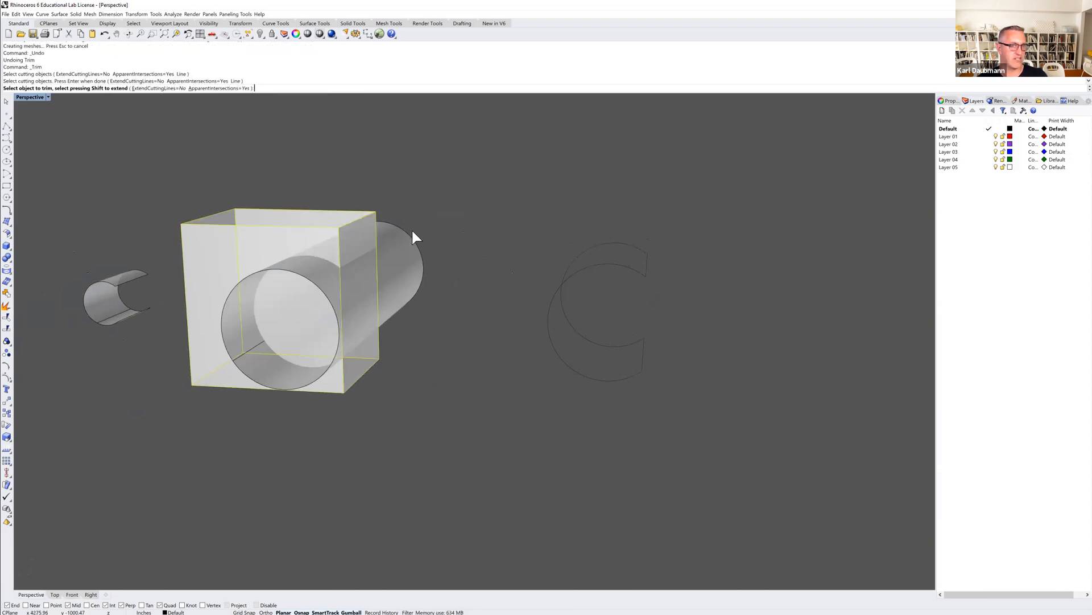
{"action": "right_click_drag", "start_coordinate": [435, 260], "coordinate": [398, 242]}
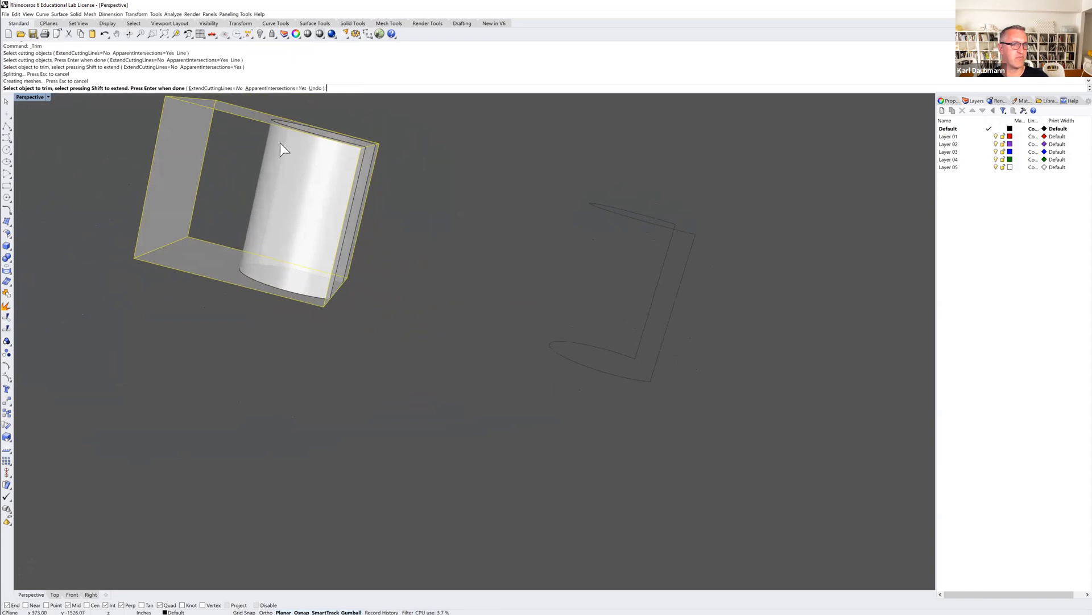
{"action": "right_click_drag", "start_coordinate": [466, 256], "coordinate": [416, 240]}
{"action": "key", "text": "Return"}
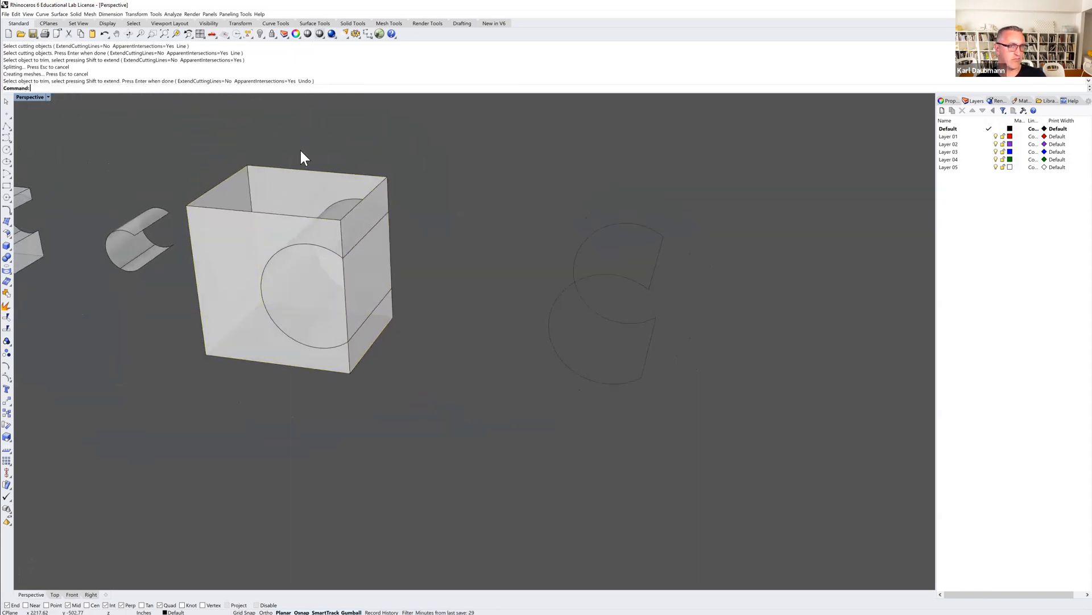
Trim away the parts of the box walls inside the cylinder, using the cylinder as the cutting object.
{"action": "key", "text": "Return"}
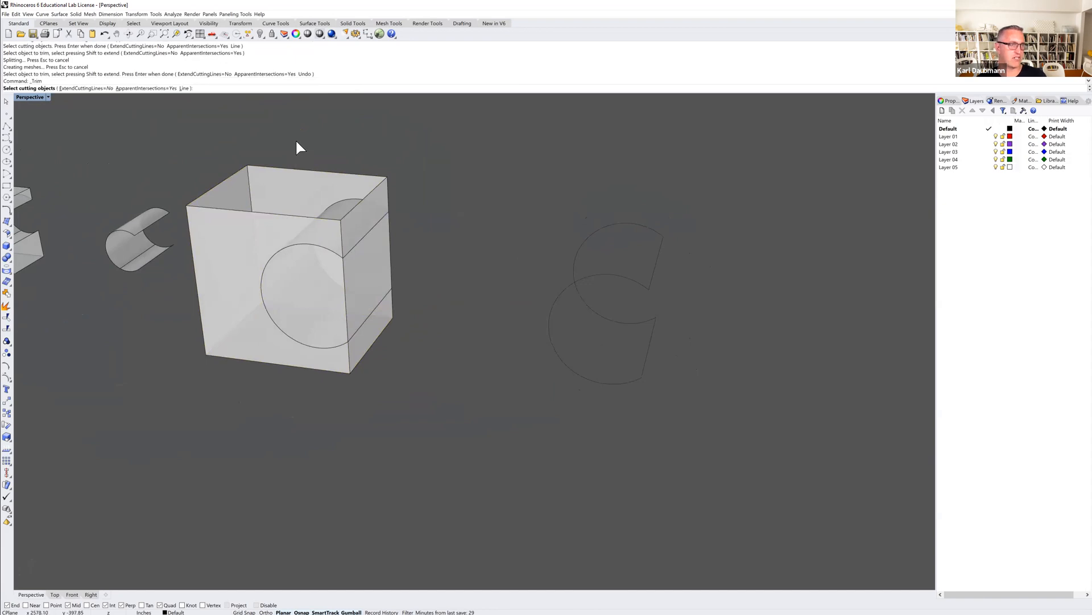
{"action": "left_click", "coordinate": [296, 250]}
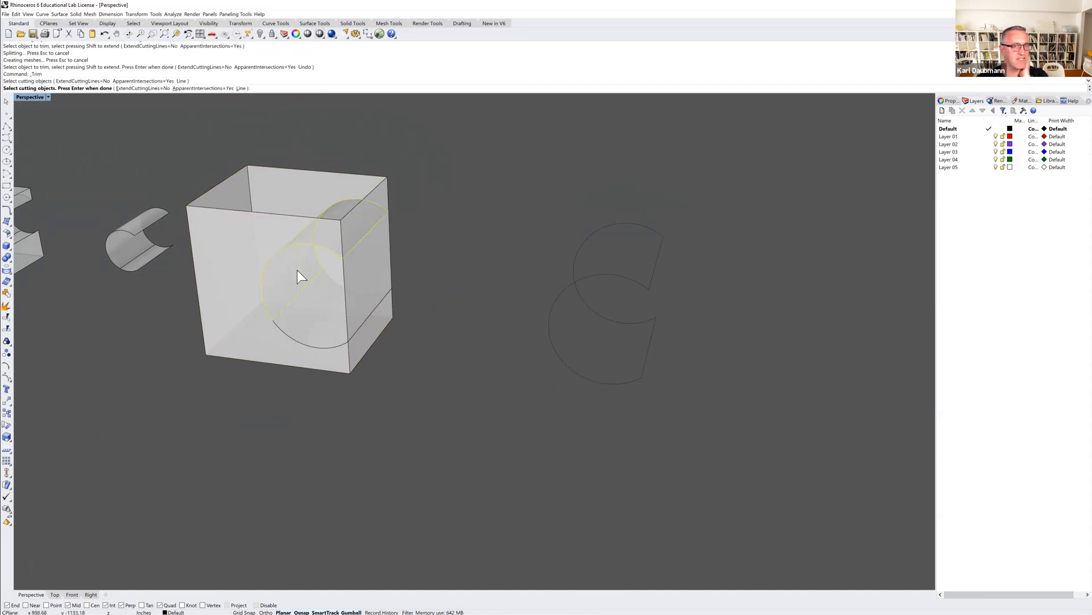
{"action": "left_click", "coordinate": [290, 338]}
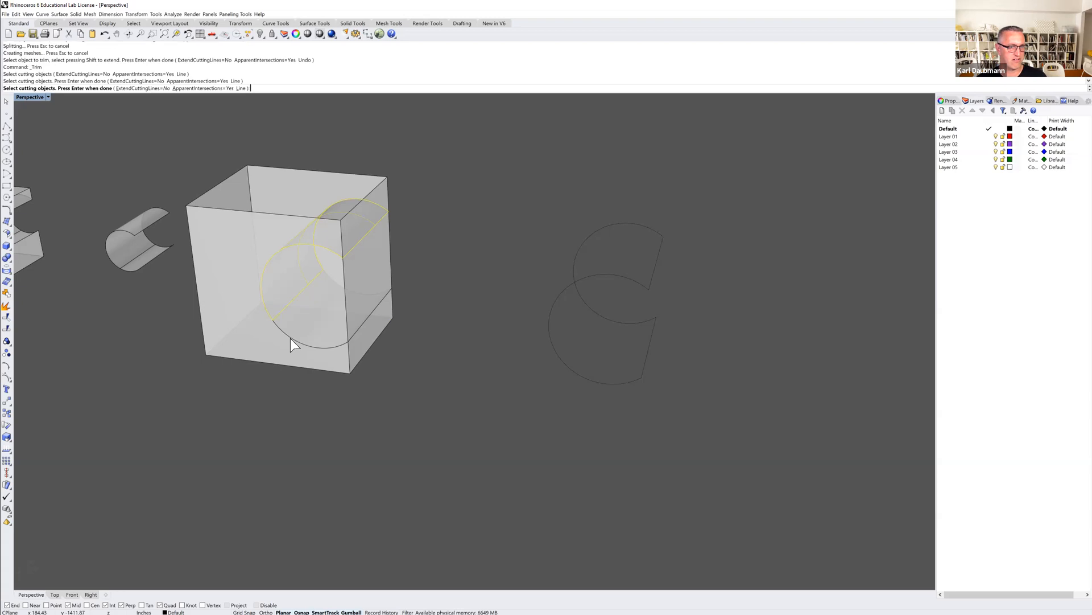
{"action": "key", "text": "Return"}
{"action": "right_click_drag", "start_coordinate": [459, 250], "coordinate": [306, 296]}
{"action": "left_click", "coordinate": [307, 296]}
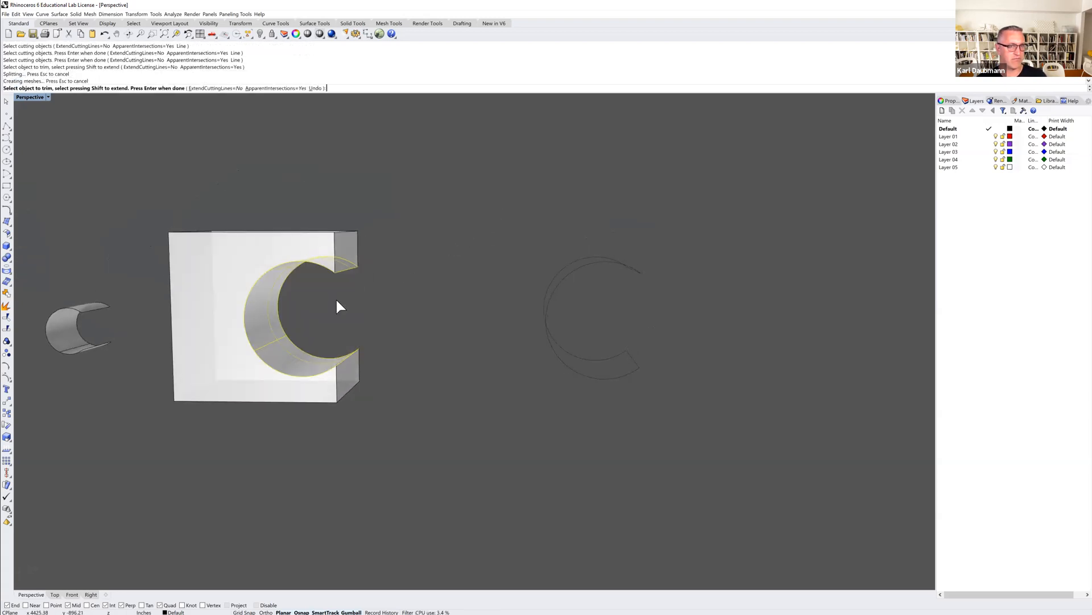
{"action": "mouse_move", "coordinate": [408, 301]}
{"action": "right_mouse_down"}
{"action": "mouse_move", "coordinate": [383, 302]}
{"action": "mouse_move", "coordinate": [404, 318]}
{"action": "mouse_move", "coordinate": [392, 308]}
{"action": "right_mouse_up"}
{"action": "right_click", "coordinate": [421, 298]}
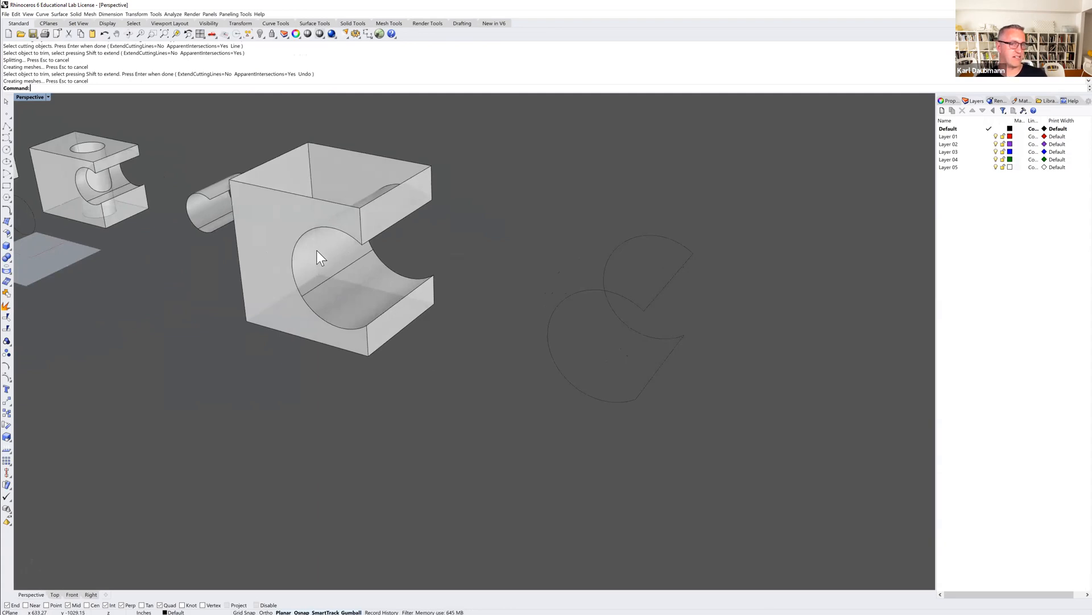
Select the trimmed cylinder and box surfaces to check them as separate objects, and clear the selection.
{"action": "mouse_move", "coordinate": [321, 258]}
{"action": "right_mouse_down"}
{"action": "mouse_move", "coordinate": [317, 248]}
{"action": "mouse_move", "coordinate": [316, 261]}
{"action": "right_mouse_up"}
{"action": "left_click", "coordinate": [331, 264], "text": "ctrl+shift"}
{"action": "left_click", "coordinate": [288, 235], "text": "ctrl+shift"}
{"action": "key", "text": "Escape"}
{"action": "right_click_drag", "start_coordinate": [289, 185], "coordinate": [346, 293]}
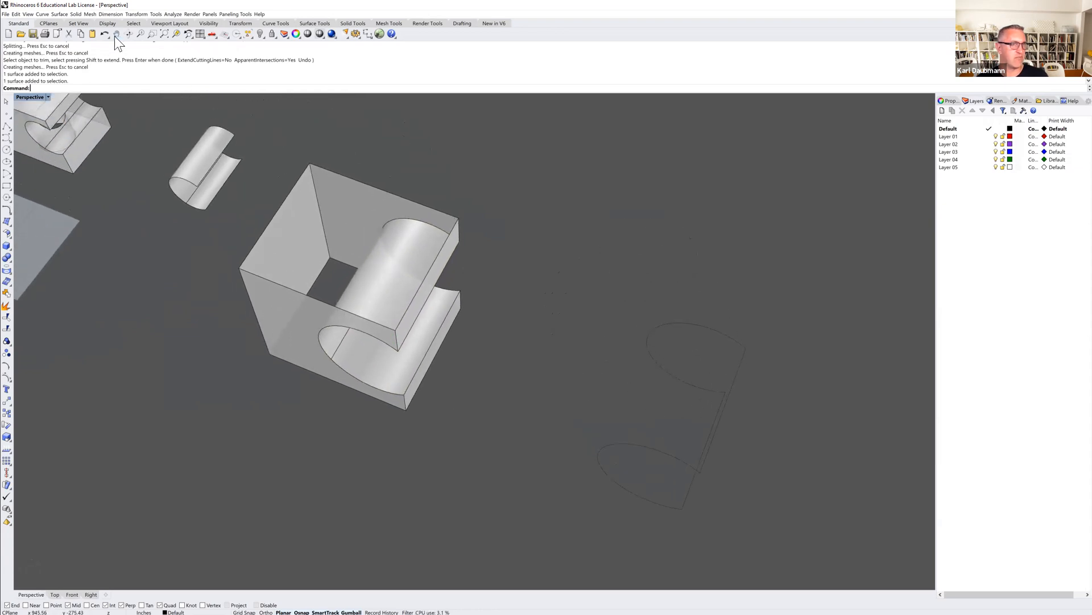
Close the box's open top with a corner-to-corner plane snapped to diagonally opposite corners of its upper edges.
{"action": "left_click", "coordinate": [60, 14]}
{"action": "mouse_move", "coordinate": [63, 23]}
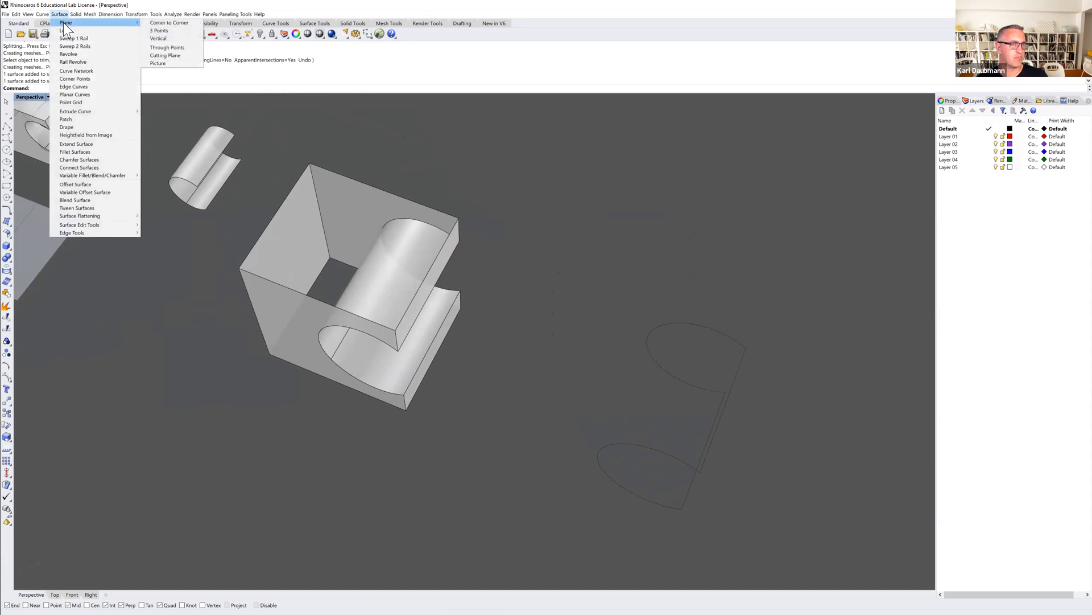
{"action": "left_click", "coordinate": [161, 23]}
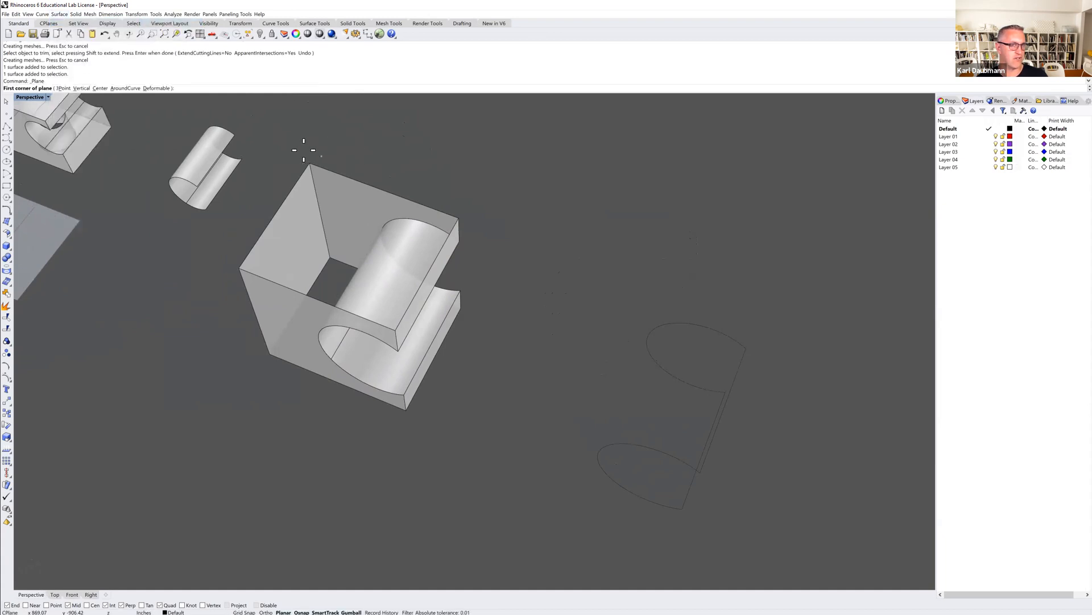
{"action": "left_click", "coordinate": [310, 163]}
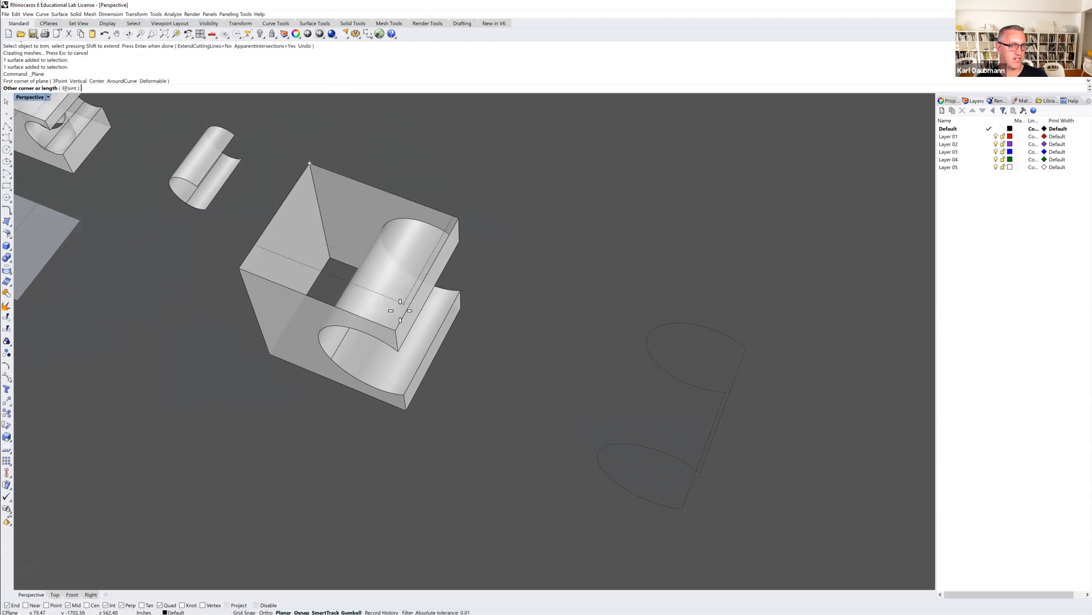
{"action": "left_click", "coordinate": [405, 330]}
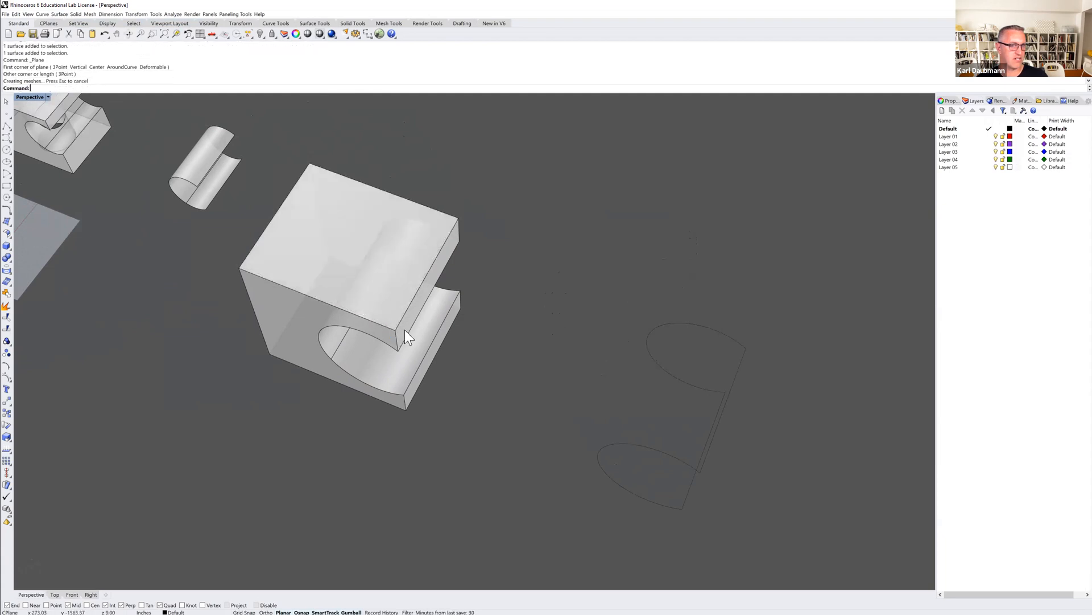
Close the box's open underside with a second corner-to-corner plane between opposite bottom corners.
{"action": "right_click_drag", "start_coordinate": [431, 381], "coordinate": [434, 324]}
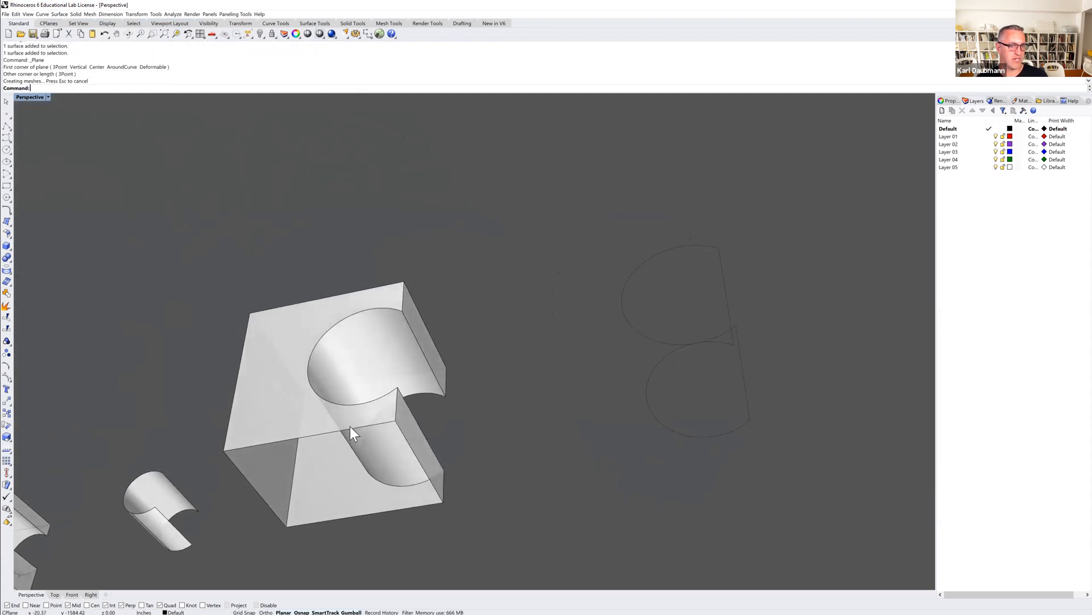
{"action": "key", "text": "Return"}
{"action": "left_click", "coordinate": [286, 527]}
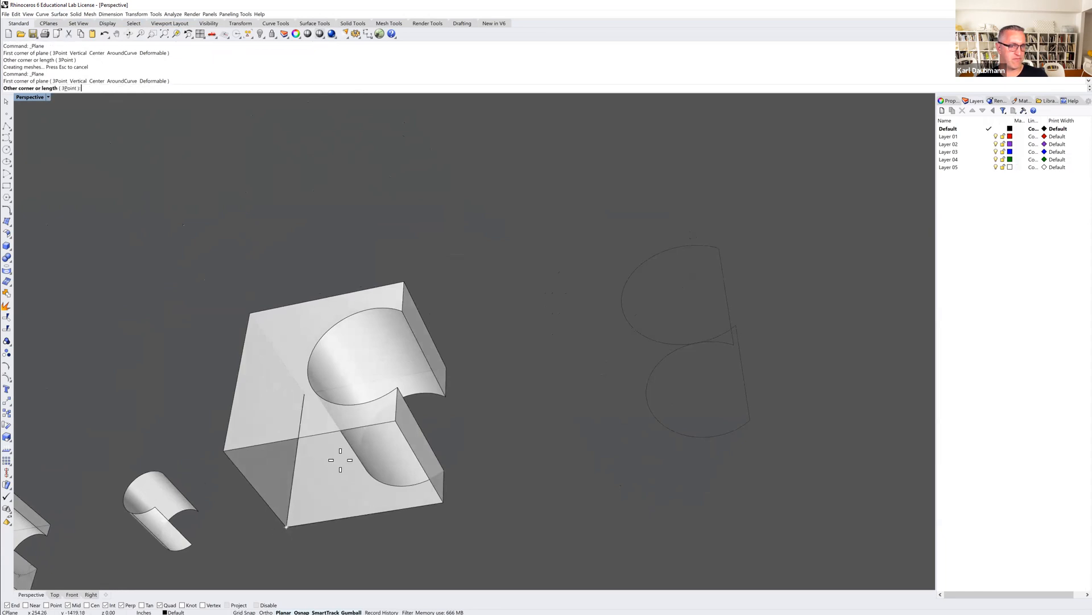
{"action": "left_click", "coordinate": [396, 421]}
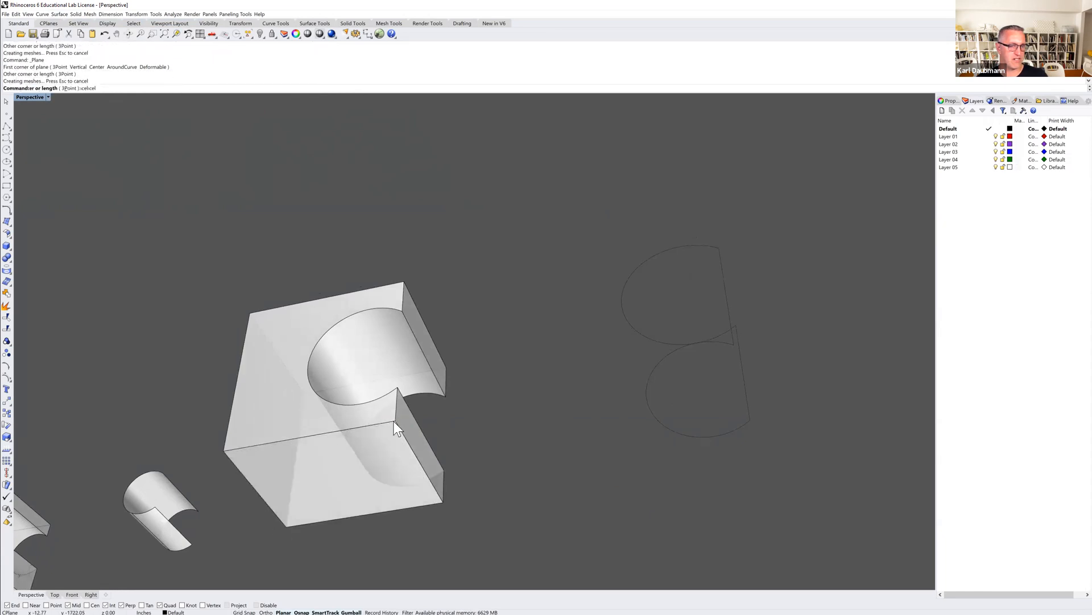
Join the trimmed box walls, cylinder surface and the top and bottom planes together, and clear the selection.
{"action": "right_click_drag", "start_coordinate": [412, 417], "coordinate": [454, 365]}
{"action": "left_click_drag", "start_coordinate": [311, 261], "coordinate": [283, 241]}
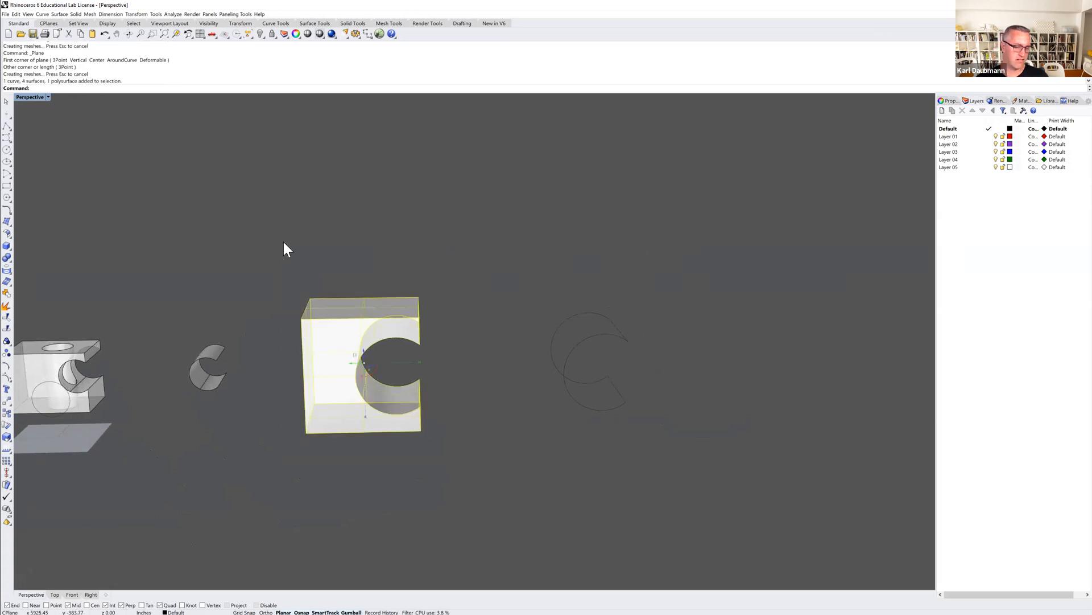
{"action": "key", "text": "ctrl+j"}
{"action": "key", "text": "Escape"}
{"action": "right_click_drag", "start_coordinate": [398, 390], "coordinate": [388, 410]}
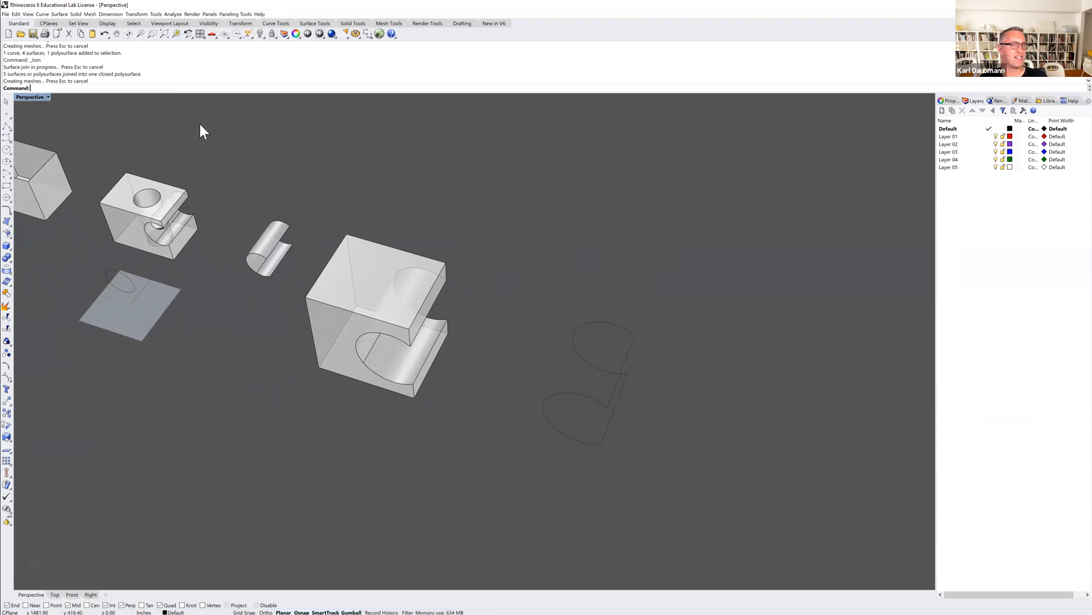
Select the joined polysurface to check it as one object, deselect it and examine it from several angles.
{"action": "left_click", "coordinate": [358, 276]}
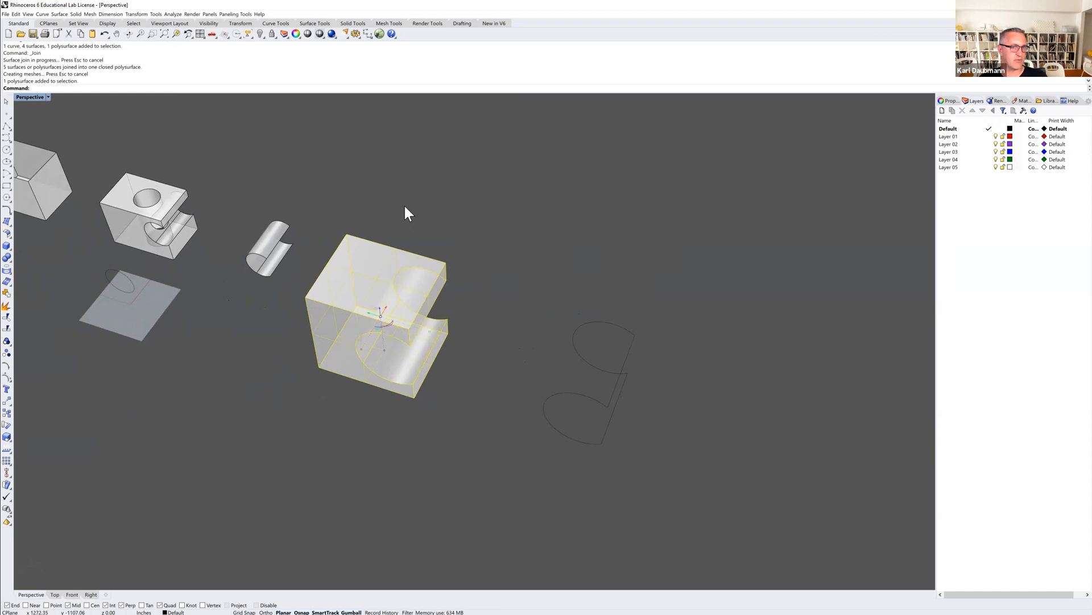
{"action": "right_click_drag", "start_coordinate": [366, 326], "coordinate": [388, 307]}
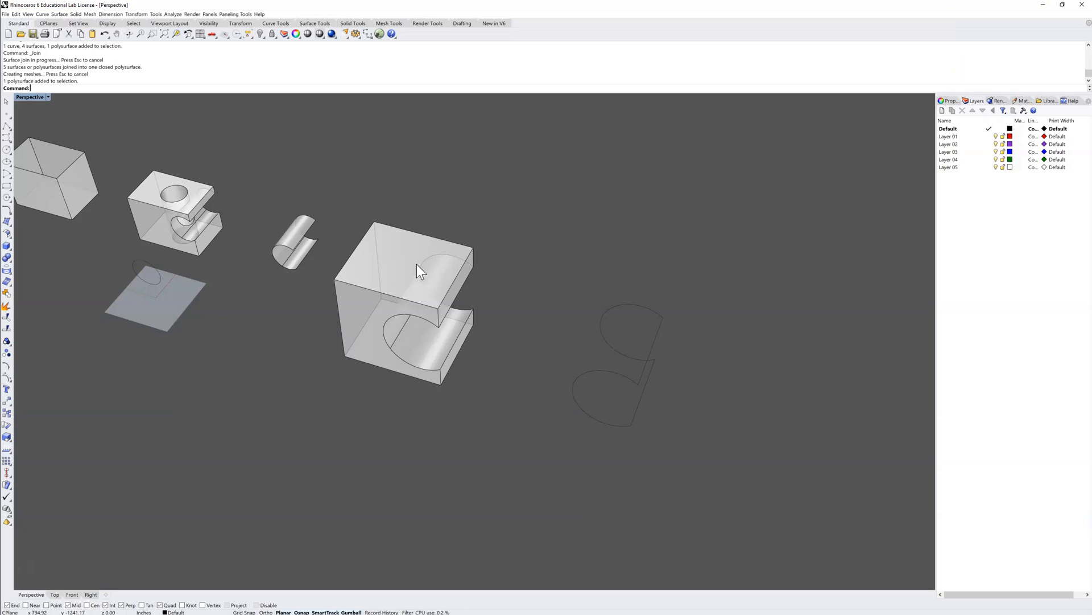
{"action": "right_click_drag", "start_coordinate": [416, 274], "coordinate": [531, 267], "text": "shift"}
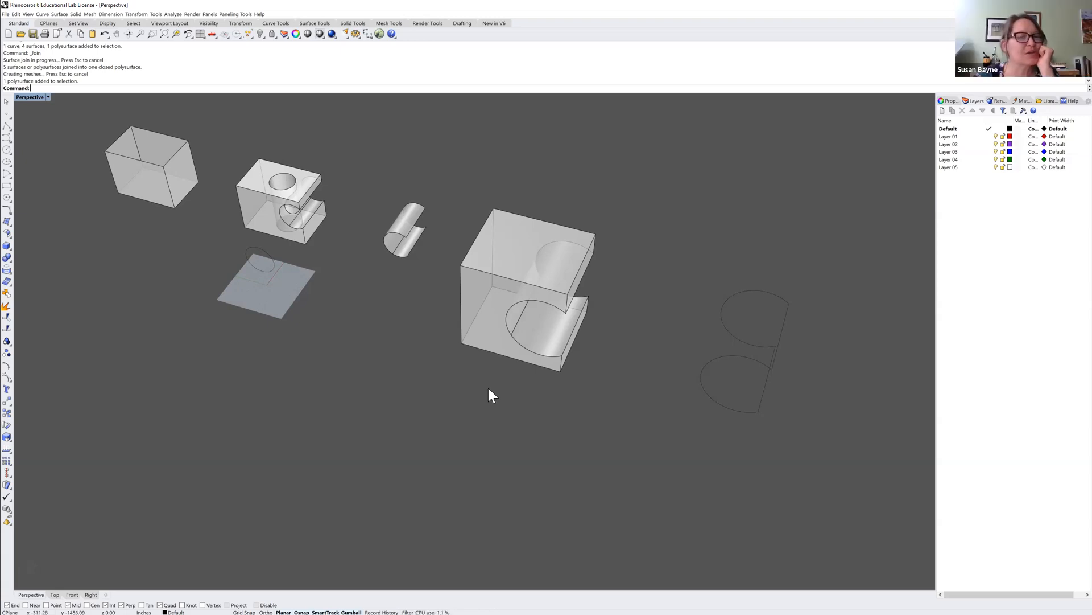
{"action": "right_click_drag", "start_coordinate": [488, 393], "coordinate": [504, 394]}
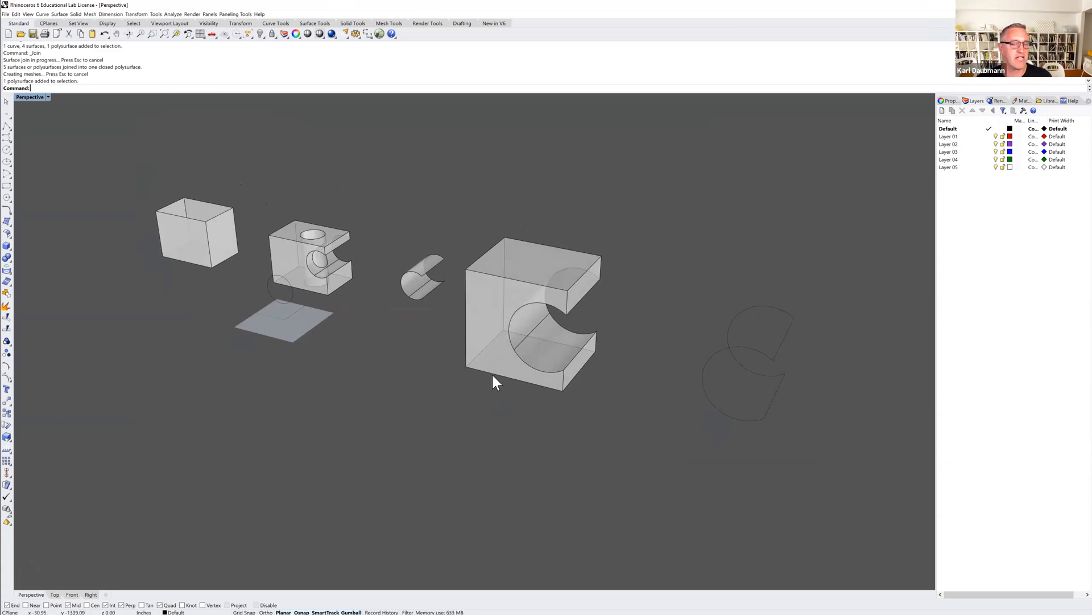
{"action": "right_click_drag", "start_coordinate": [491, 373], "coordinate": [441, 341], "text": "shift"}
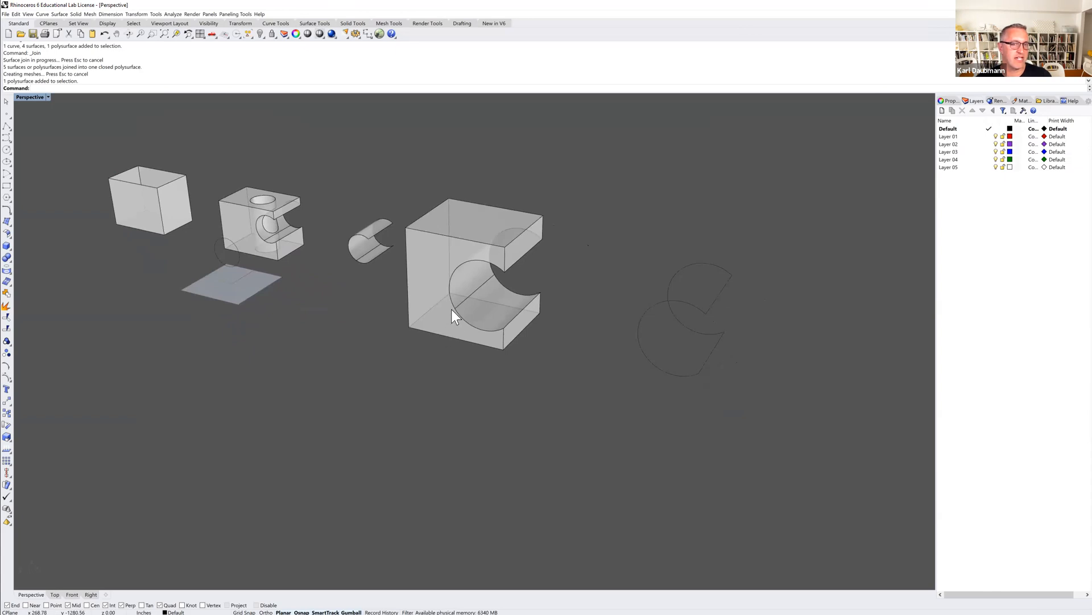
{"action": "mouse_move", "coordinate": [460, 294]}
{"action": "right_mouse_down"}
{"action": "mouse_move", "coordinate": [459, 284]}
{"action": "mouse_move", "coordinate": [476, 297]}
{"action": "mouse_move", "coordinate": [469, 285]}
{"action": "right_mouse_up"}
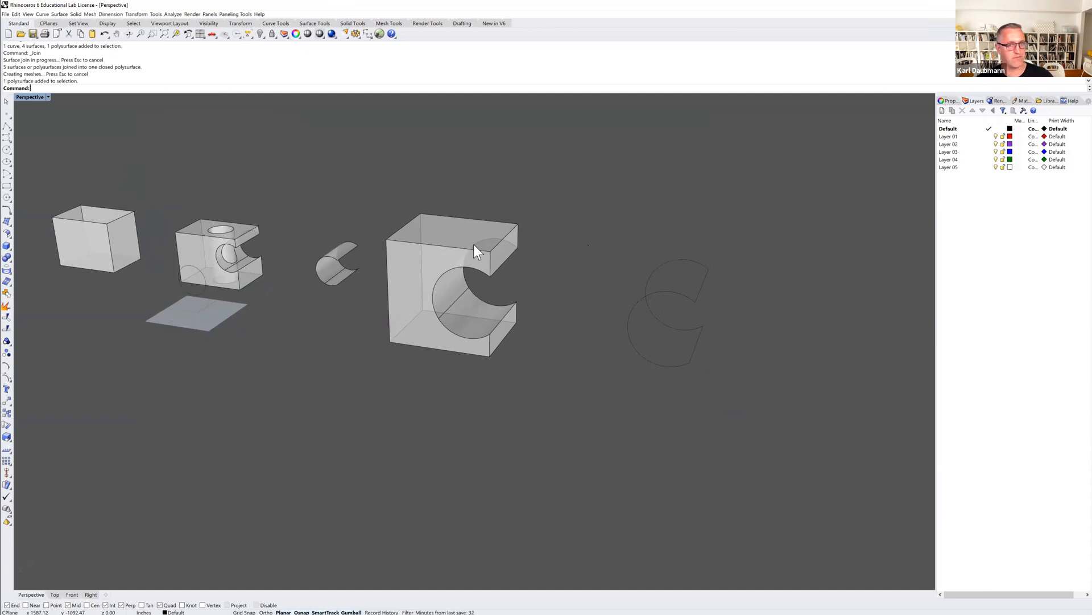
{"action": "mouse_move", "coordinate": [500, 297]}
{"action": "right_mouse_down"}
{"action": "mouse_move", "coordinate": [449, 288]}
{"action": "mouse_move", "coordinate": [518, 304]}
{"action": "mouse_move", "coordinate": [507, 285]}
{"action": "right_mouse_up"}
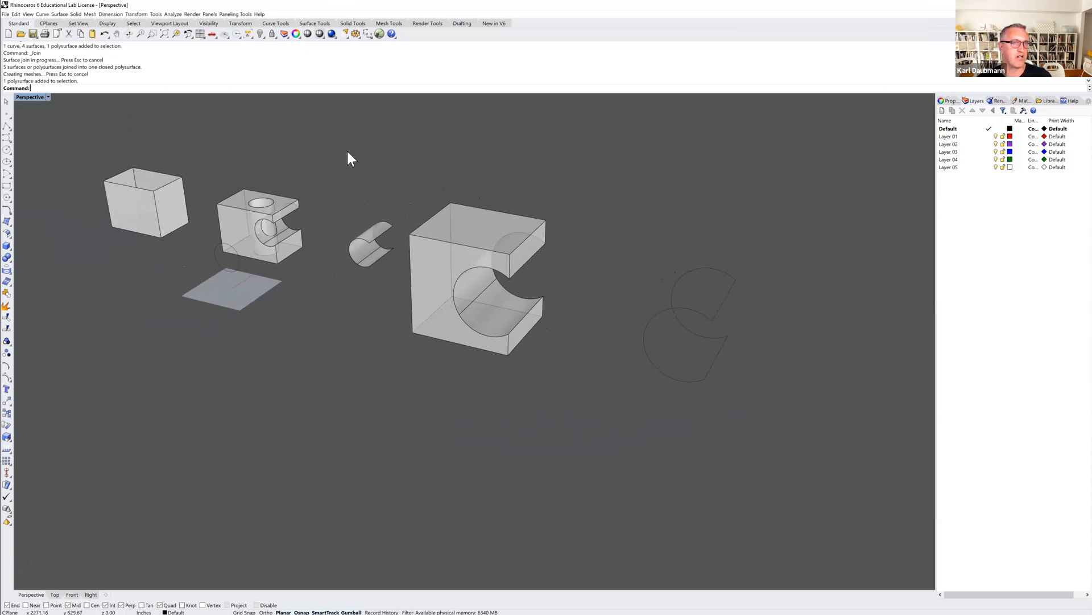
Make a 2D drawing of the joined polysurface from the Perspective view, with View projection, hidden lines on and Make2D as layer name.
{"action": "left_click", "coordinate": [111, 14]}
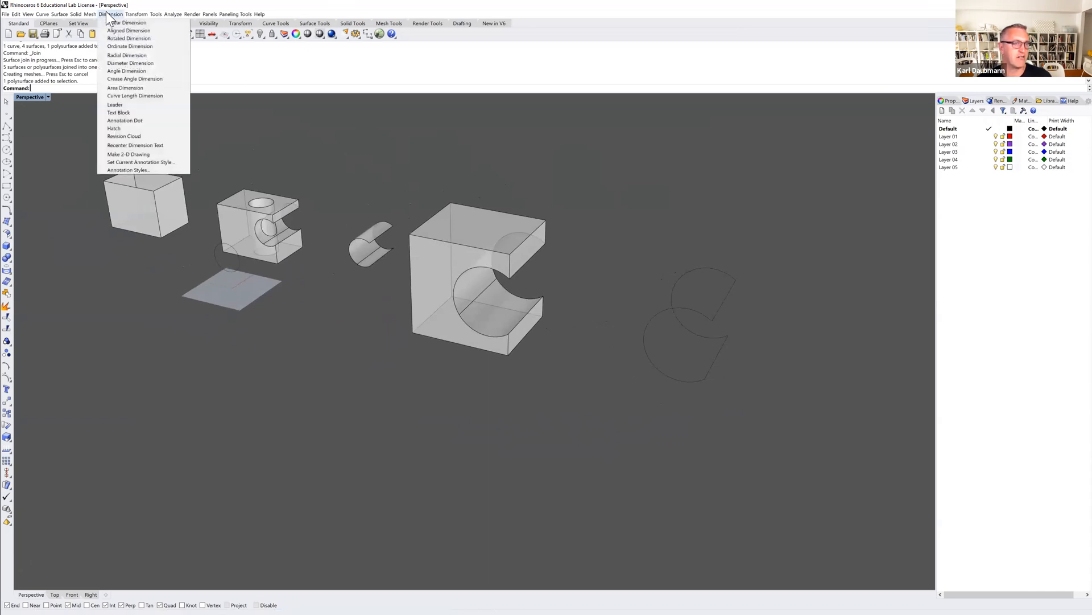
{"action": "left_click", "coordinate": [129, 154]}
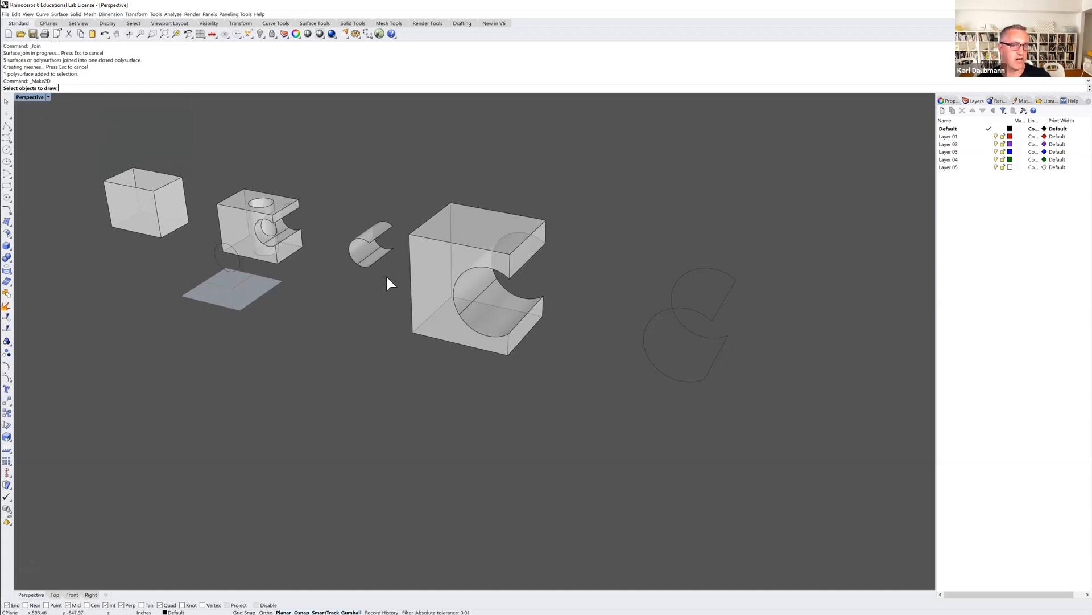
{"action": "left_click", "coordinate": [438, 311]}
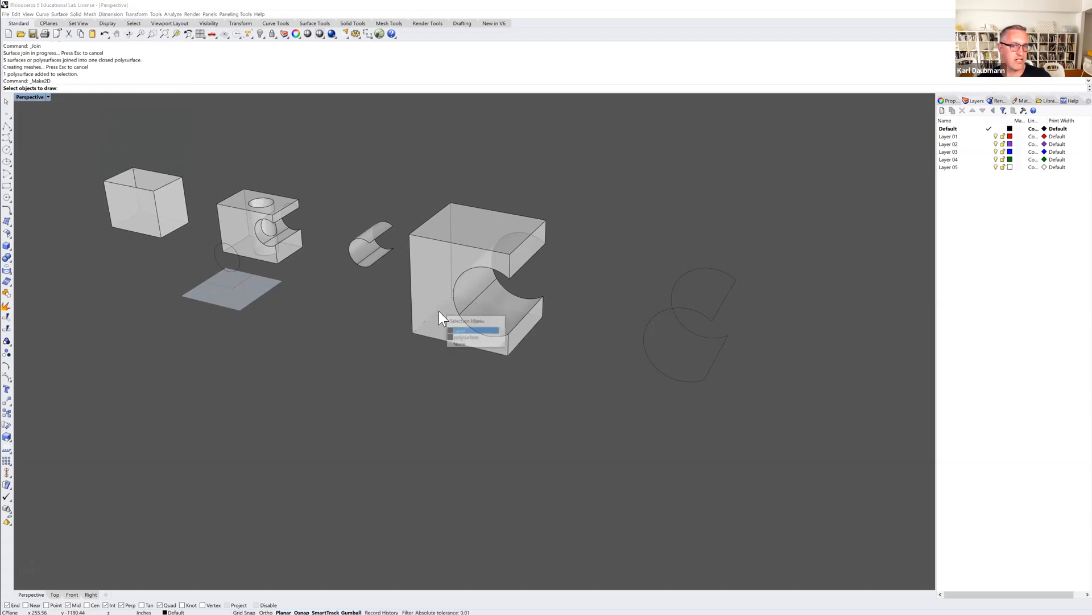
{"action": "left_click", "coordinate": [464, 337]}
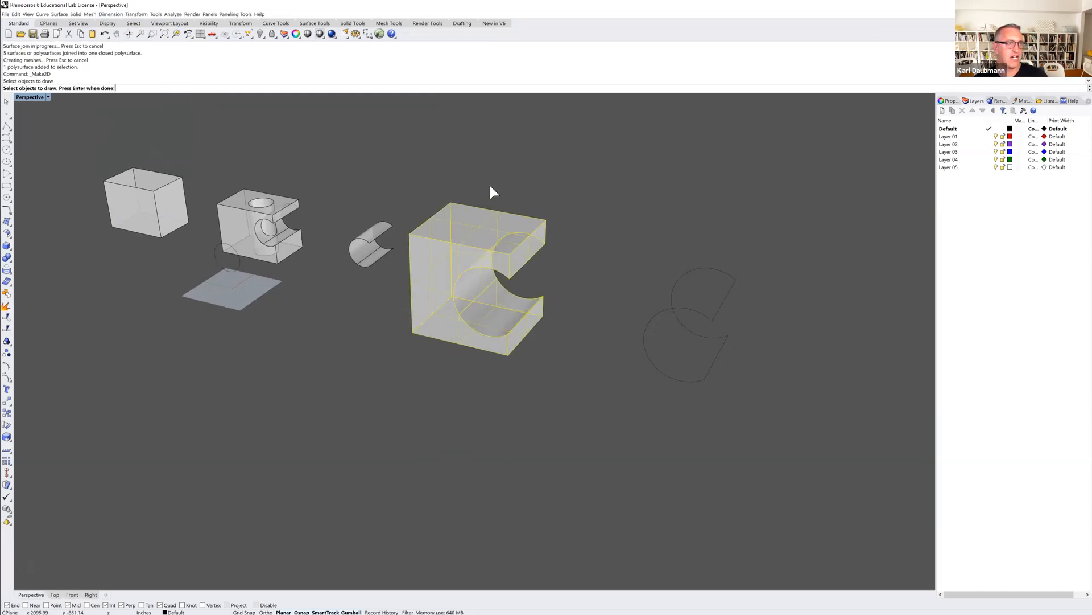
{"action": "key", "text": "Return"}
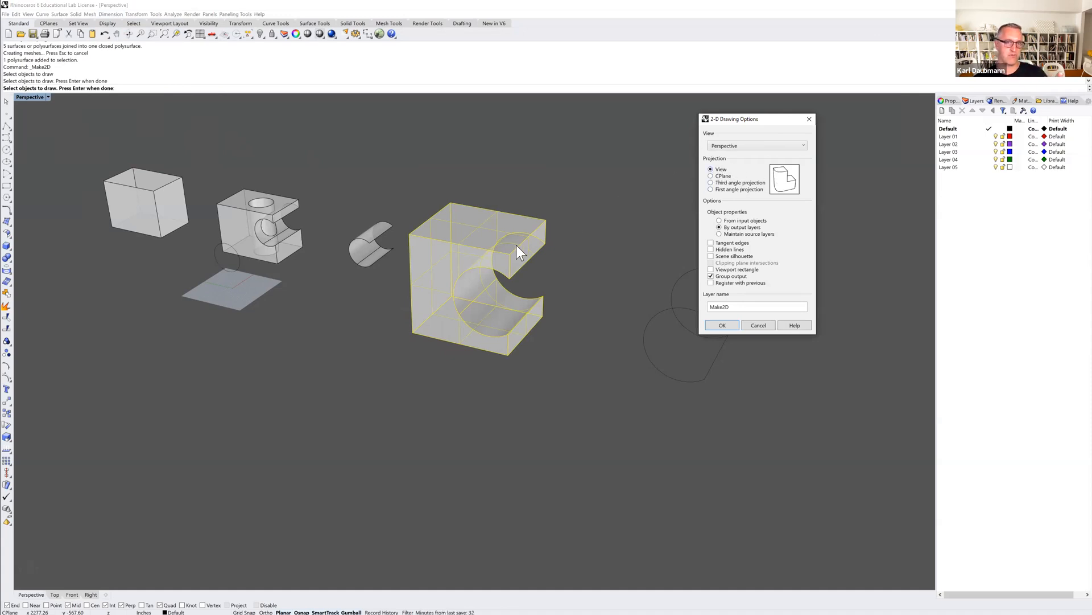
{"action": "left_click", "coordinate": [728, 176]}
{"action": "left_click", "coordinate": [716, 169]}
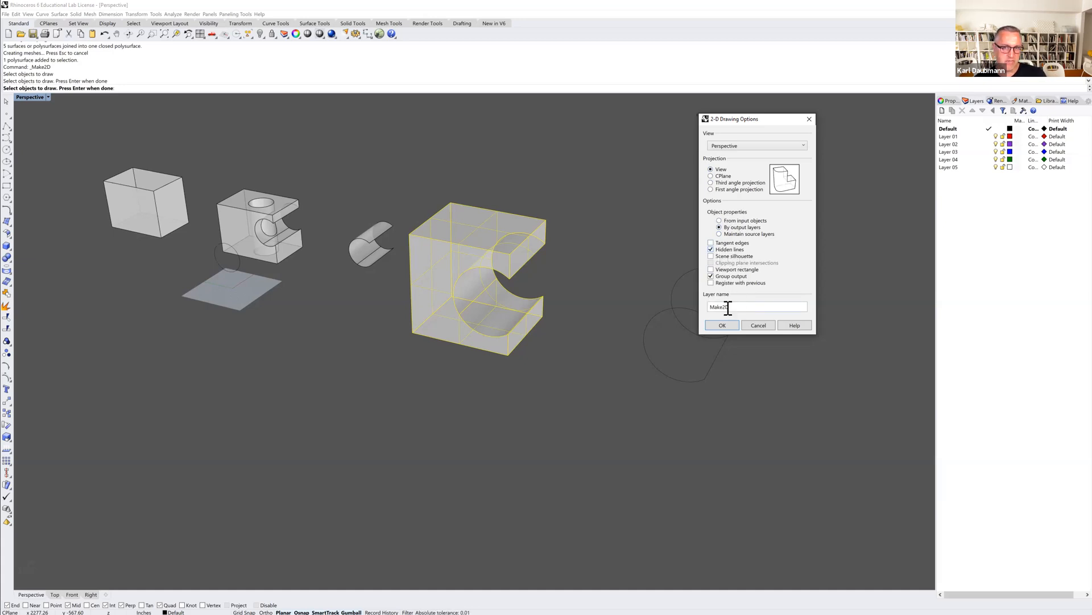
{"action": "left_click", "coordinate": [722, 325]}
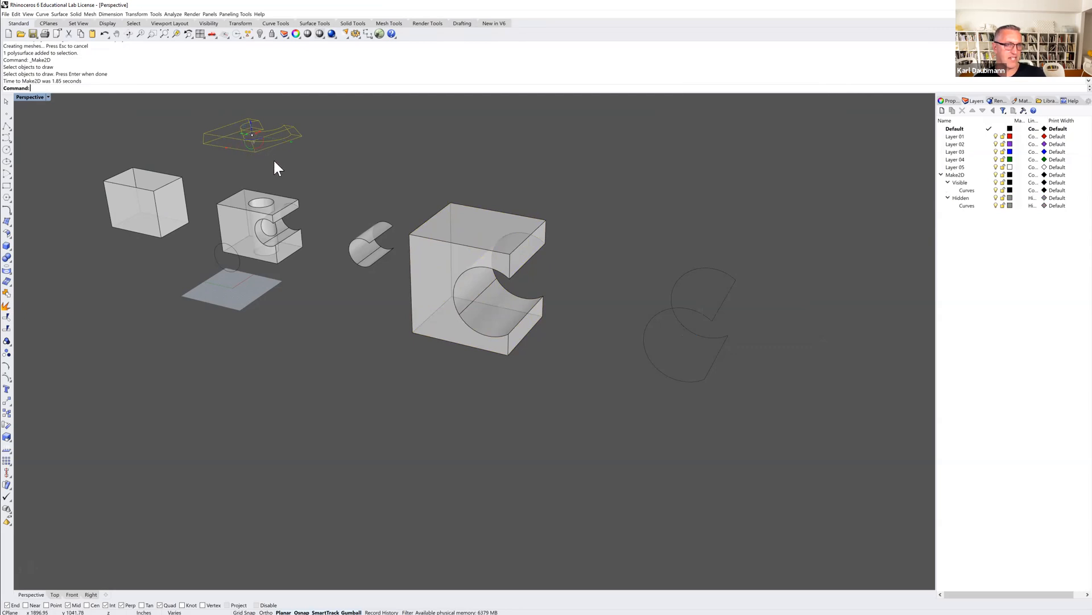
Switch to the four-viewport layout, deselect the new 2D drawing and frame it in the Top view.
{"action": "right_click_drag", "start_coordinate": [357, 279], "coordinate": [426, 422], "text": "shift"}
{"action": "right_click_drag", "start_coordinate": [380, 285], "coordinate": [401, 327]}
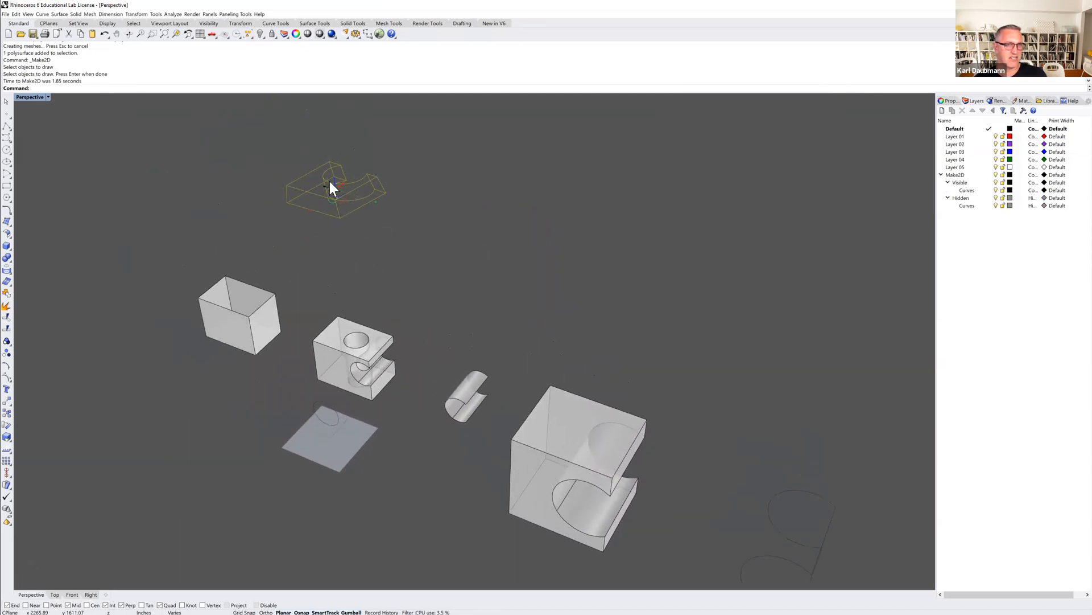
{"action": "double_click", "coordinate": [27, 97]}
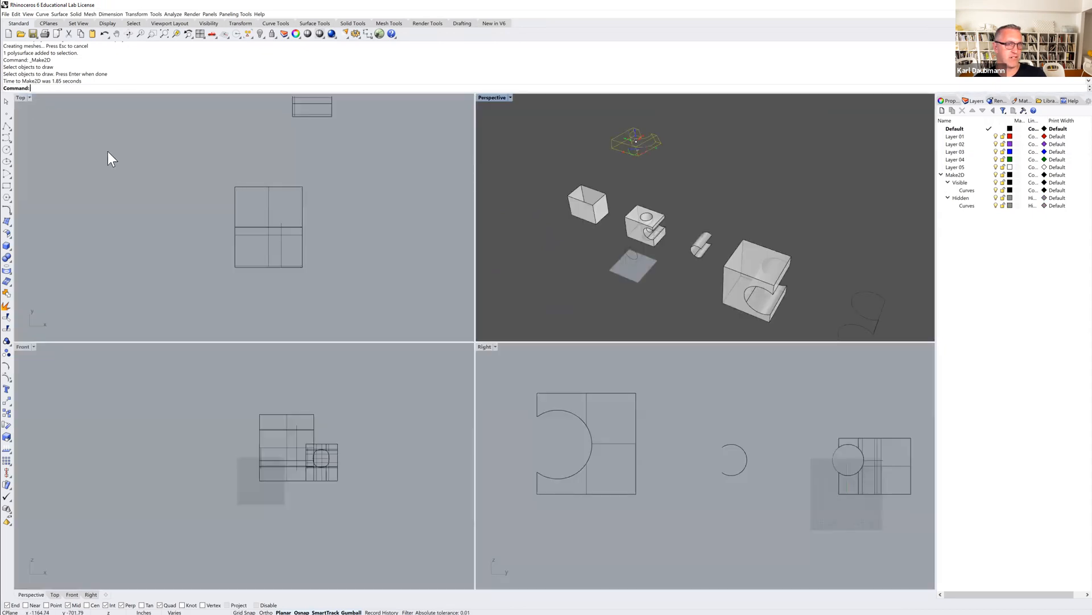
{"action": "scroll", "coordinate": [199, 215], "scroll_direction": "down", "scroll_amount": 5}
{"action": "left_click", "coordinate": [290, 150]}
{"action": "scroll", "coordinate": [291, 170], "scroll_direction": "up", "scroll_amount": 10}
{"action": "right_click_drag", "start_coordinate": [295, 183], "coordinate": [272, 201]}
{"action": "scroll", "coordinate": [265, 200], "scroll_direction": "down", "scroll_amount": 3}
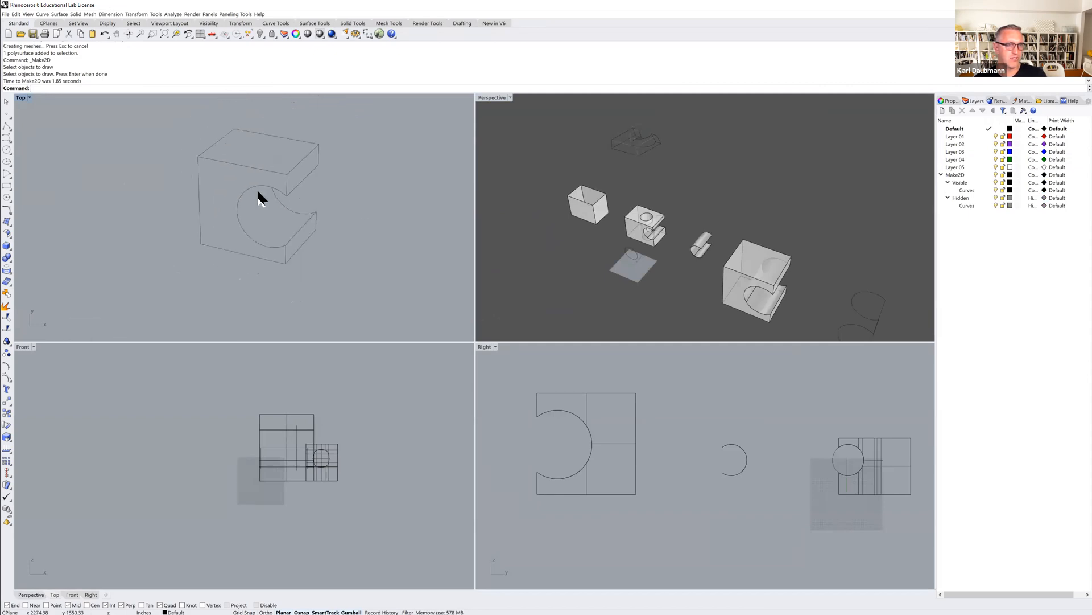
Maximize the Top view, select the curves of the 2D drawing and clear the selection.
{"action": "double_click", "coordinate": [18, 98]}
{"action": "key", "text": "ctrl+a"}
{"action": "key", "text": "Escape"}
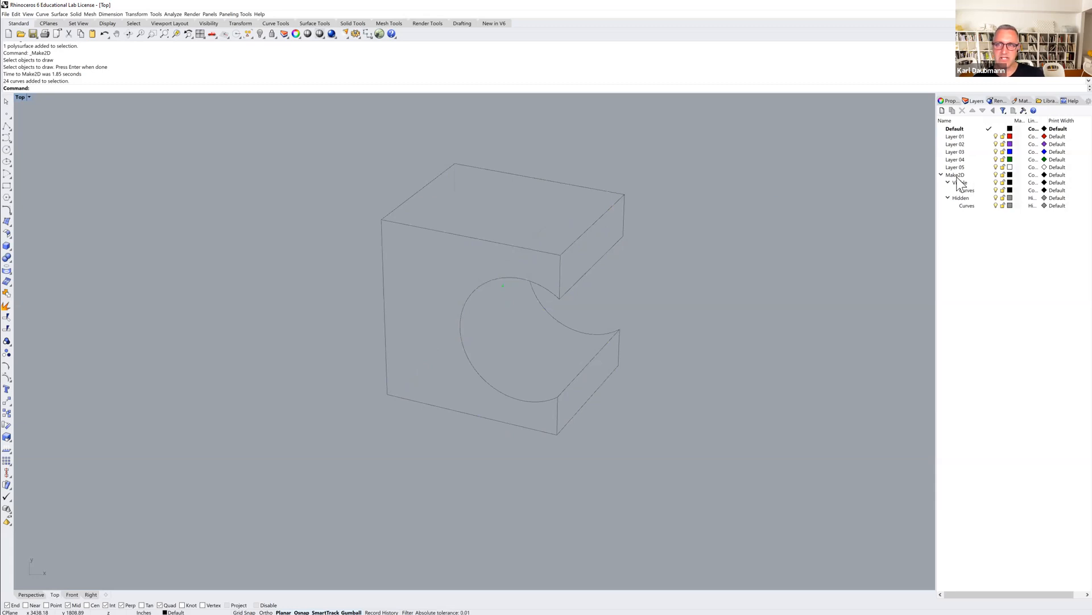
Turn the Visible sublayer of Make2D off and on again to check which lines it holds.
{"action": "left_click", "coordinate": [956, 175]}
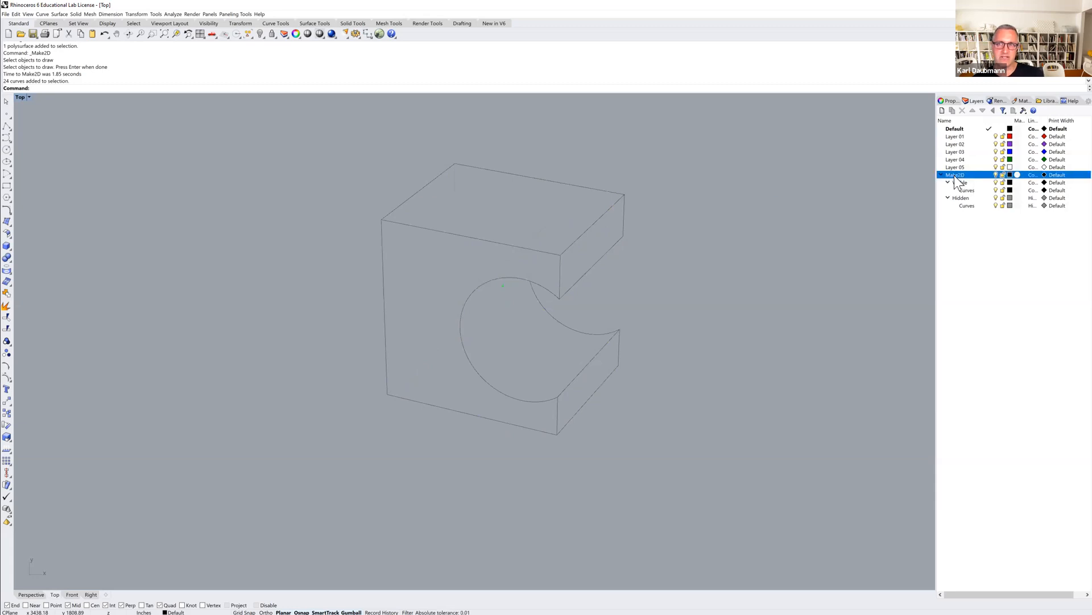
{"action": "left_click", "coordinate": [996, 183]}
{"action": "left_click", "coordinate": [996, 182]}
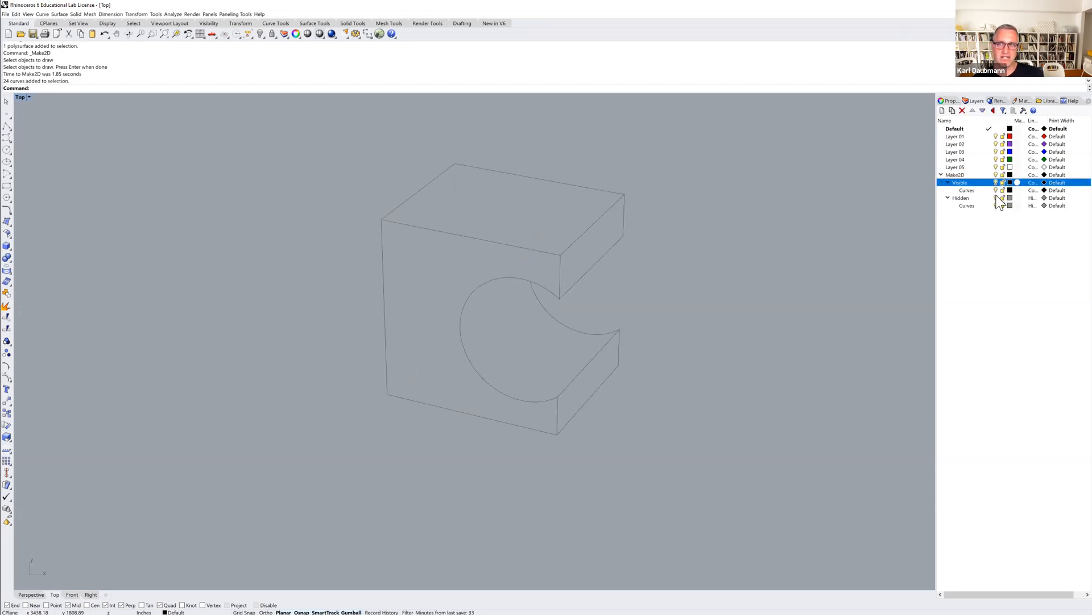
Turn the Hidden sublayer of Make2D off and on, and set its color to magenta (RGB 255, 0, 231).
{"action": "left_click", "coordinate": [996, 198]}
{"action": "left_click", "coordinate": [997, 198]}
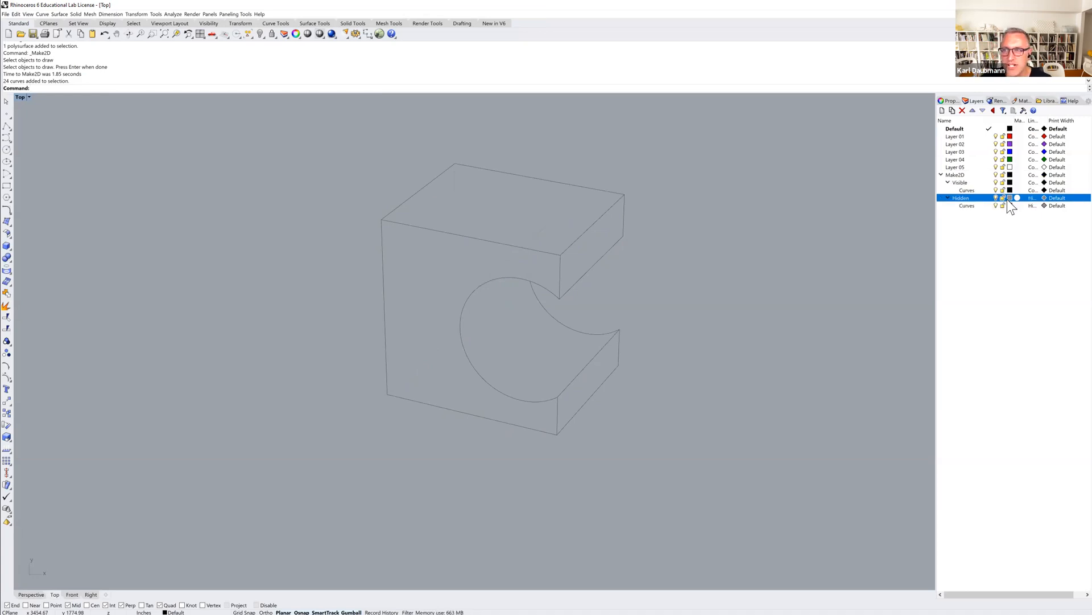
{"action": "left_click", "coordinate": [1009, 198]}
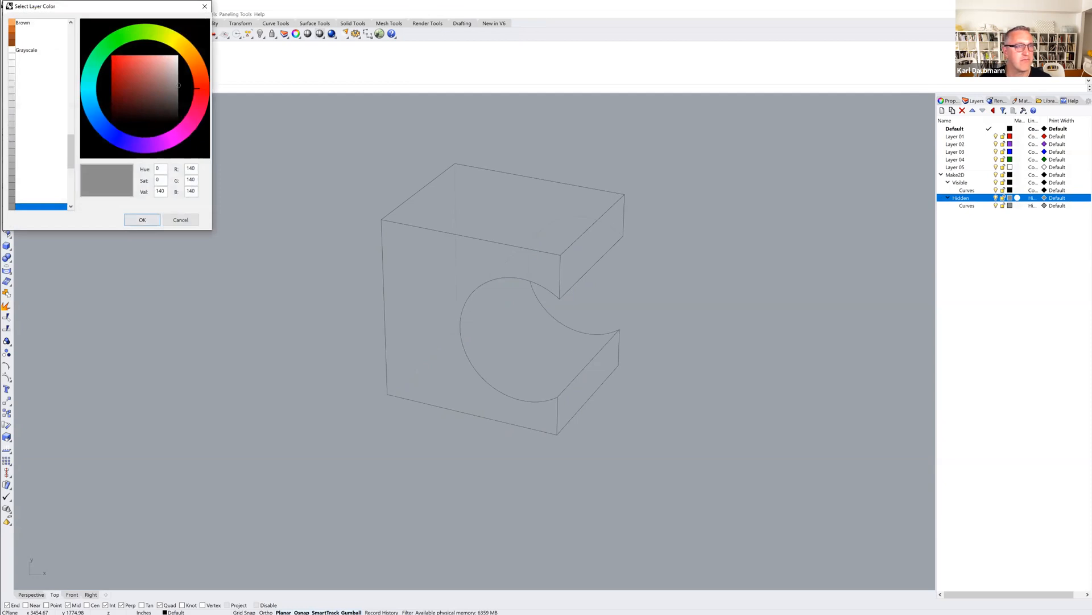
{"action": "left_click", "coordinate": [176, 132]}
{"action": "left_click", "coordinate": [129, 83]}
{"action": "left_click_drag", "start_coordinate": [129, 83], "coordinate": [105, 58]}
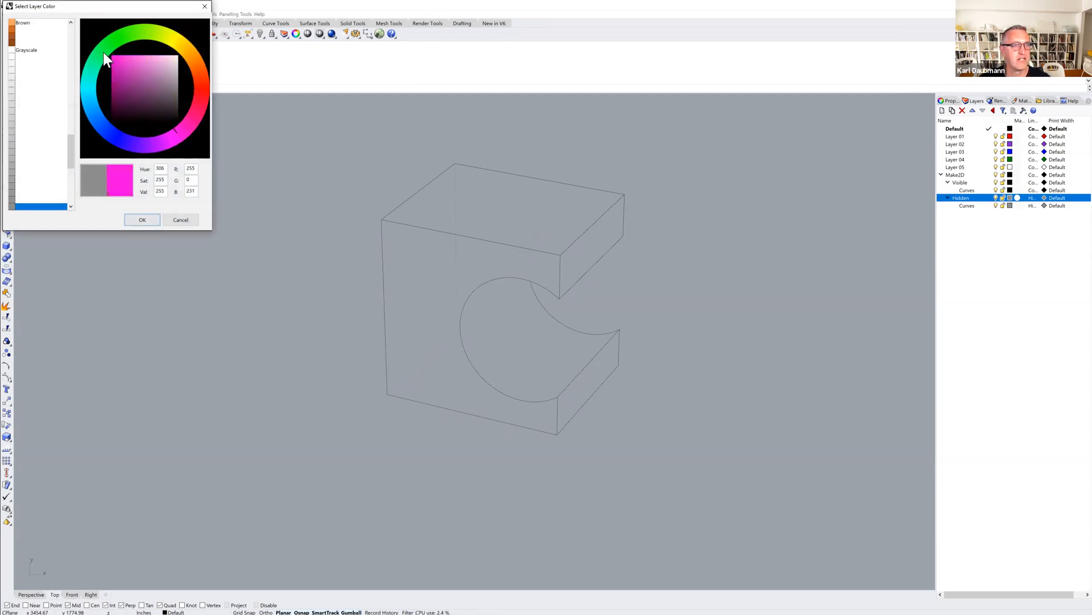
{"action": "left_click", "coordinate": [138, 221]}
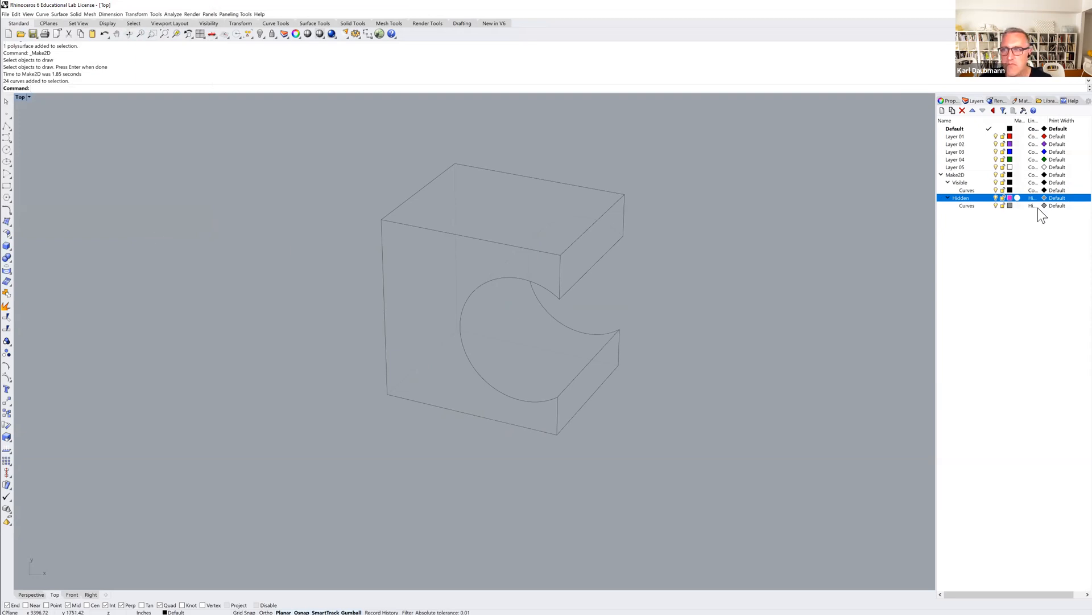
Set the color of the Curves layer under Hidden to magenta (RGB 255, 0, 233).
{"action": "left_click", "coordinate": [1010, 206]}
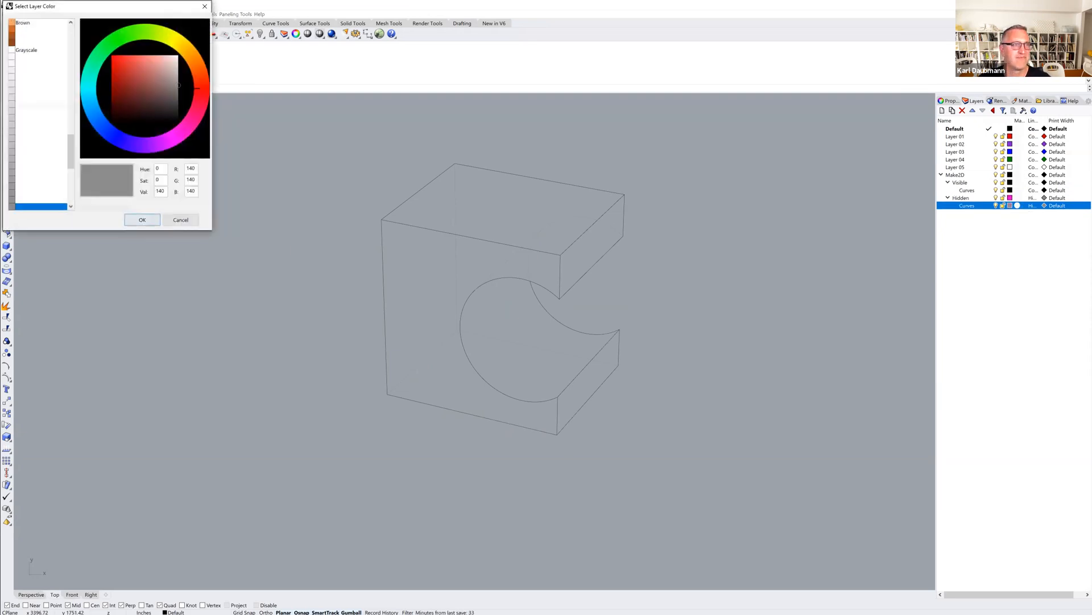
{"action": "left_click", "coordinate": [176, 133]}
{"action": "left_click", "coordinate": [113, 56]}
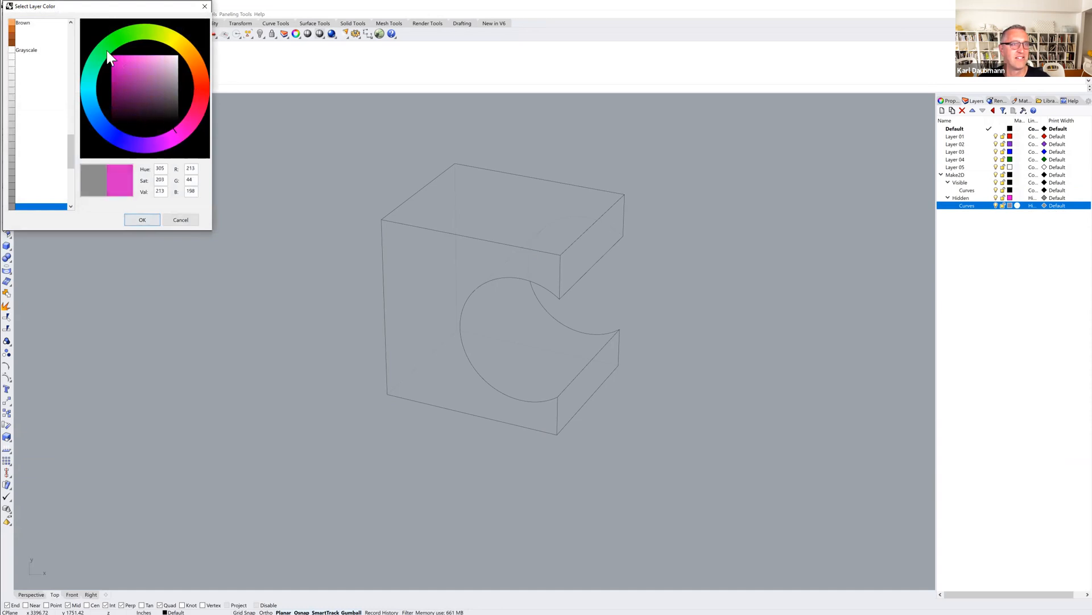
{"action": "left_click", "coordinate": [142, 220]}
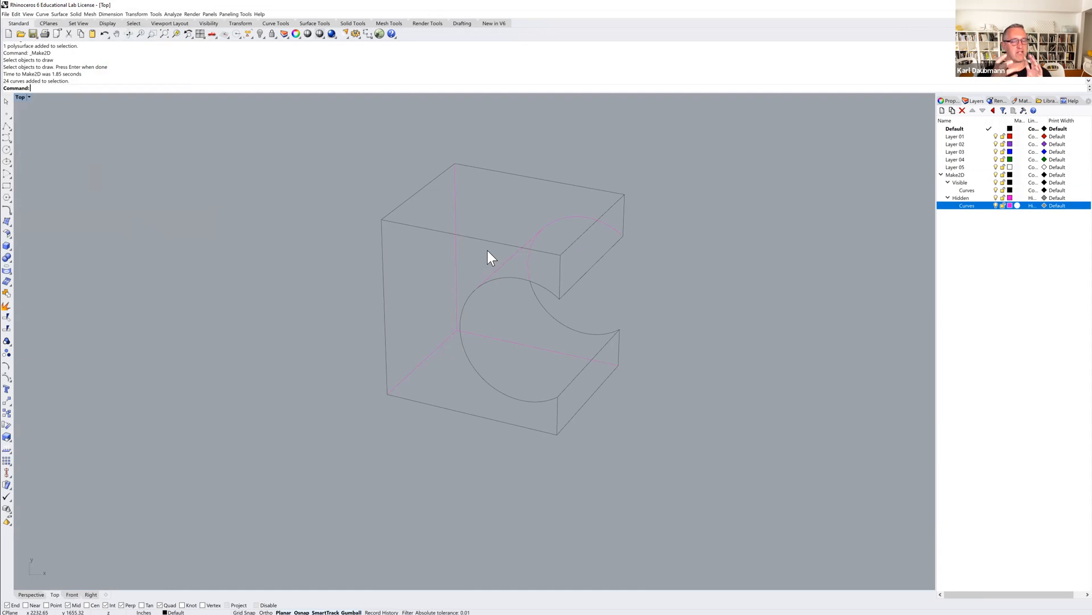
Return to the four-viewport layout and examine the flat 2D drawing in Perspective beside the 3D models, selecting it to frame it.
{"action": "double_click", "coordinate": [20, 96]}
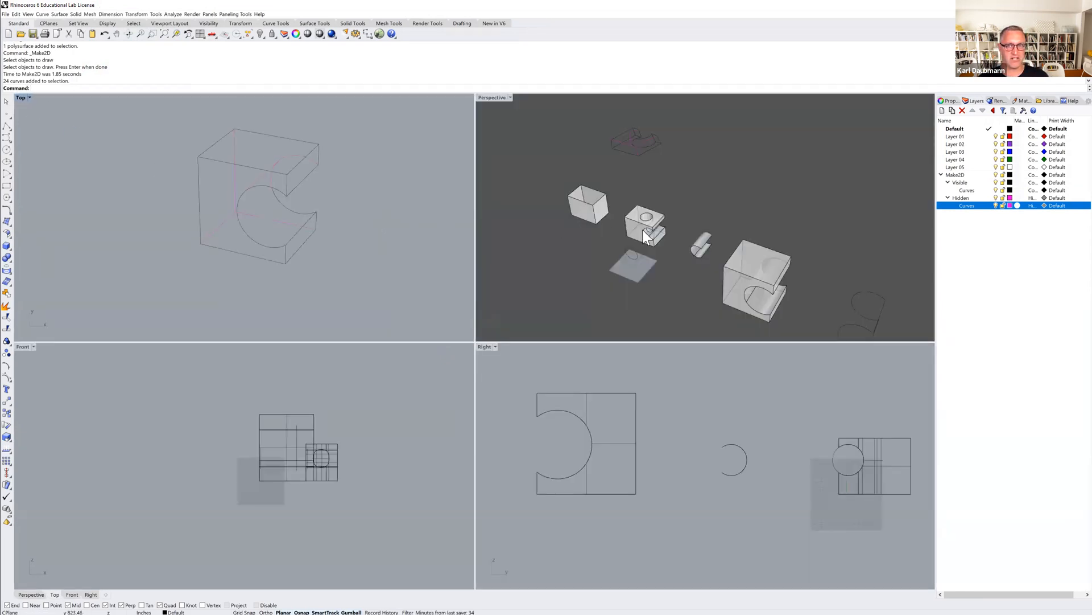
{"action": "right_click_drag", "start_coordinate": [722, 268], "coordinate": [713, 233]}
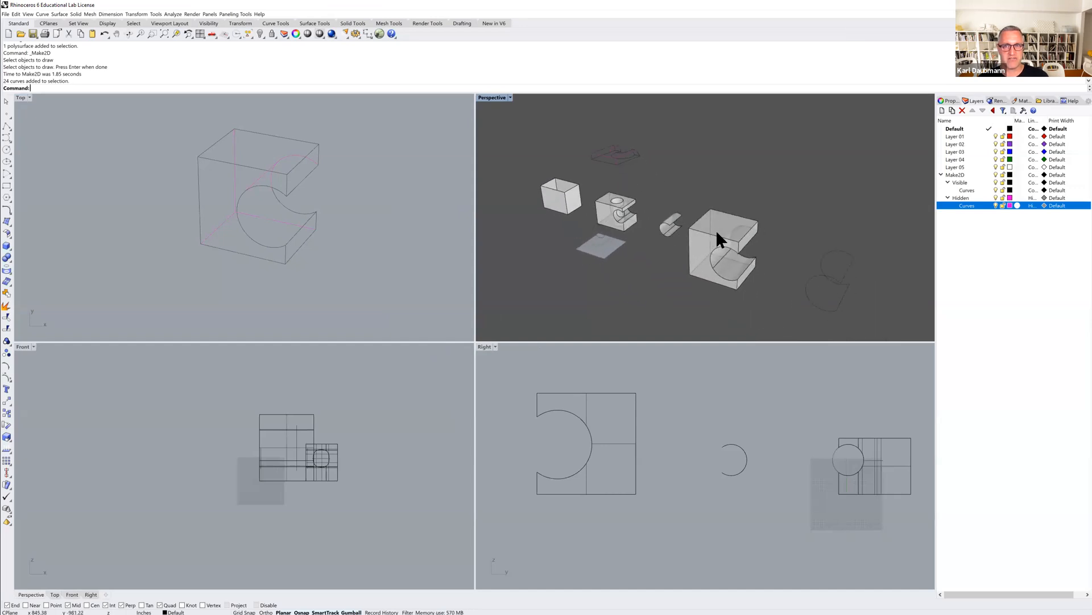
{"action": "scroll", "coordinate": [717, 230], "scroll_direction": "up", "scroll_amount": 5}
{"action": "right_click_drag", "start_coordinate": [748, 281], "coordinate": [688, 266]}
{"action": "scroll", "coordinate": [740, 261], "scroll_direction": "down", "scroll_amount": 3}
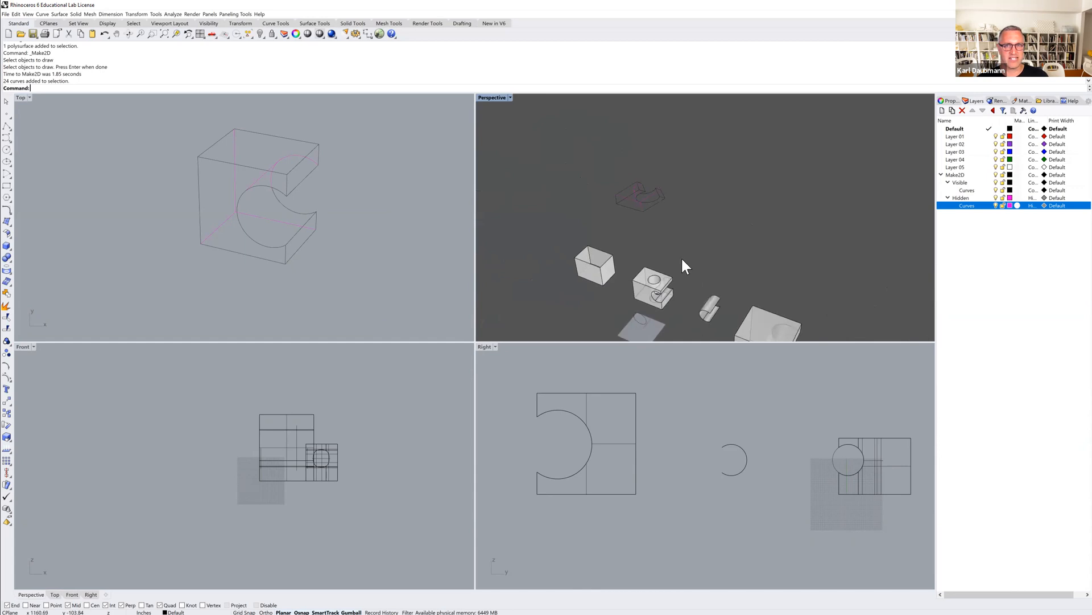
{"action": "left_click_drag", "start_coordinate": [597, 166], "coordinate": [682, 229]}
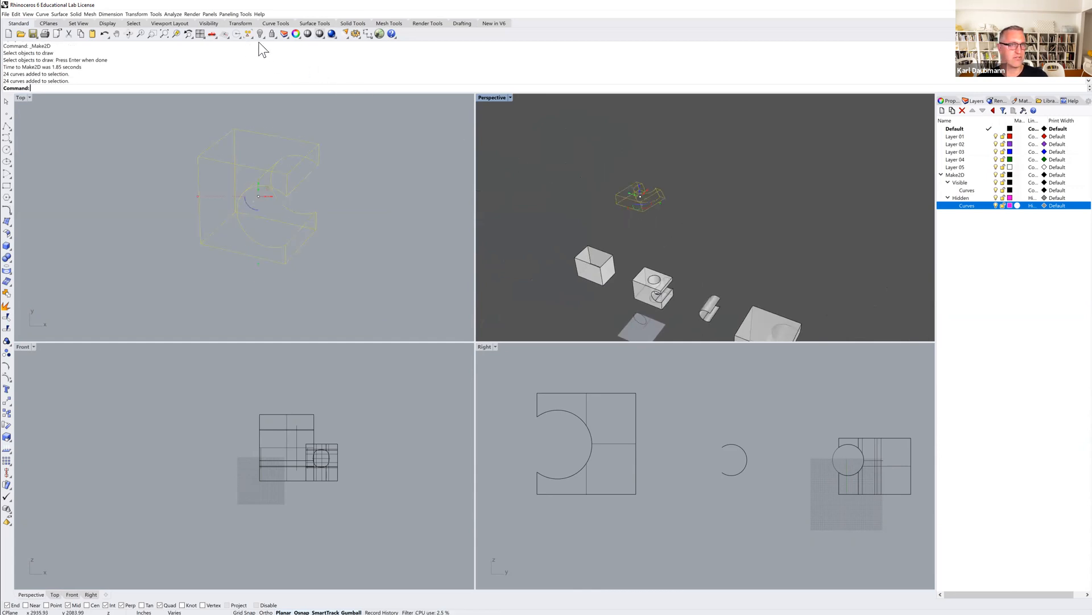
{"action": "left_click", "coordinate": [176, 31]}
{"action": "right_click_drag", "start_coordinate": [715, 239], "coordinate": [681, 244]}
{"action": "left_click", "coordinate": [377, 199]}
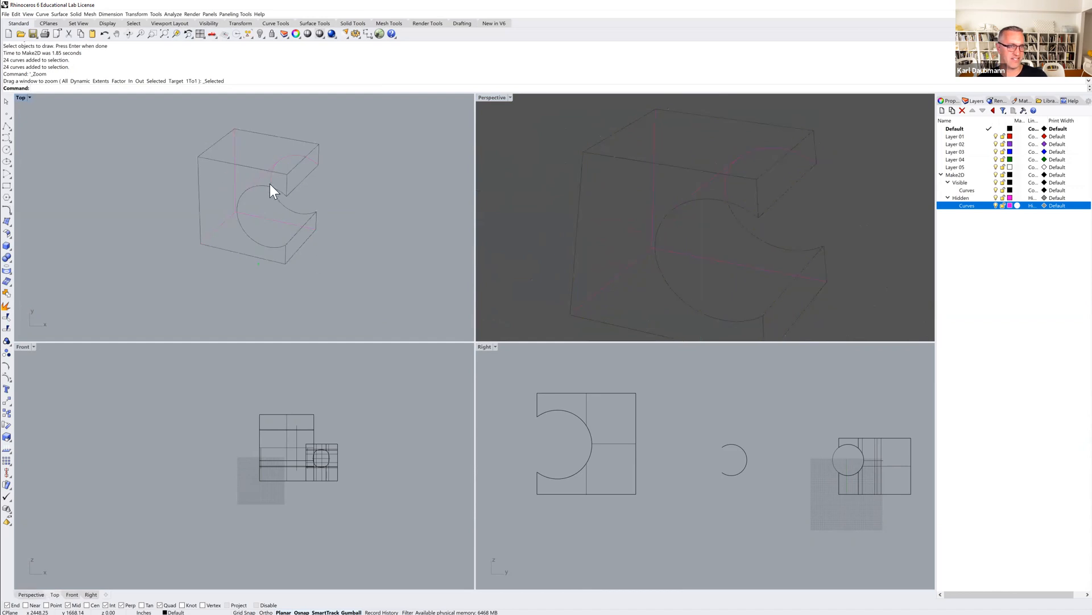
Maximize the Top view on the 2D drawing, select its curves and clear the selection.
{"action": "double_click", "coordinate": [19, 97]}
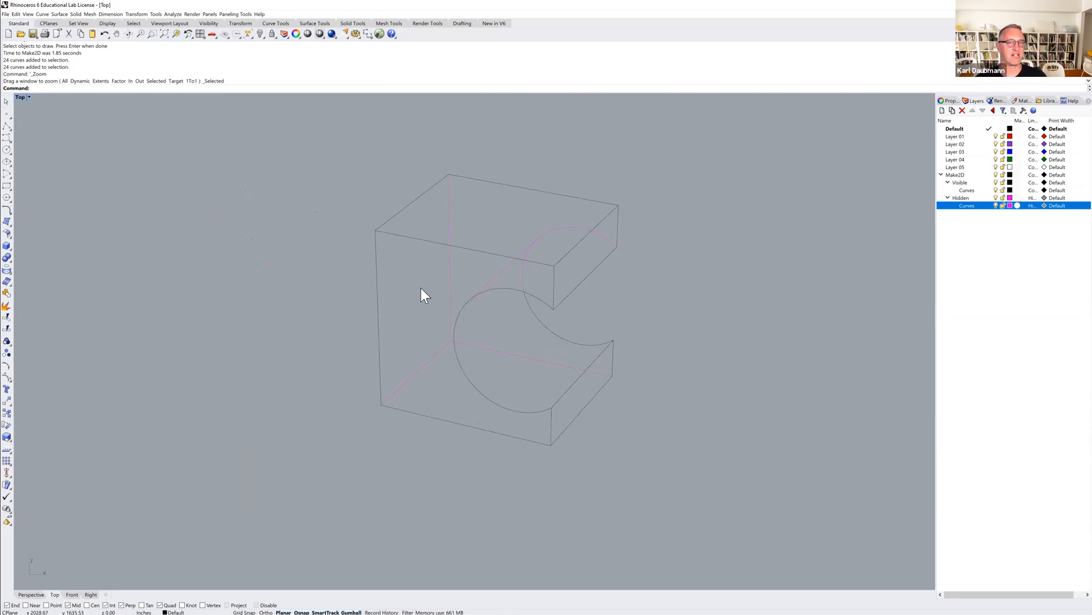
{"action": "scroll", "coordinate": [432, 309], "scroll_direction": "up", "scroll_amount": 3}
{"action": "scroll", "coordinate": [456, 321], "scroll_direction": "down", "scroll_amount": 2}
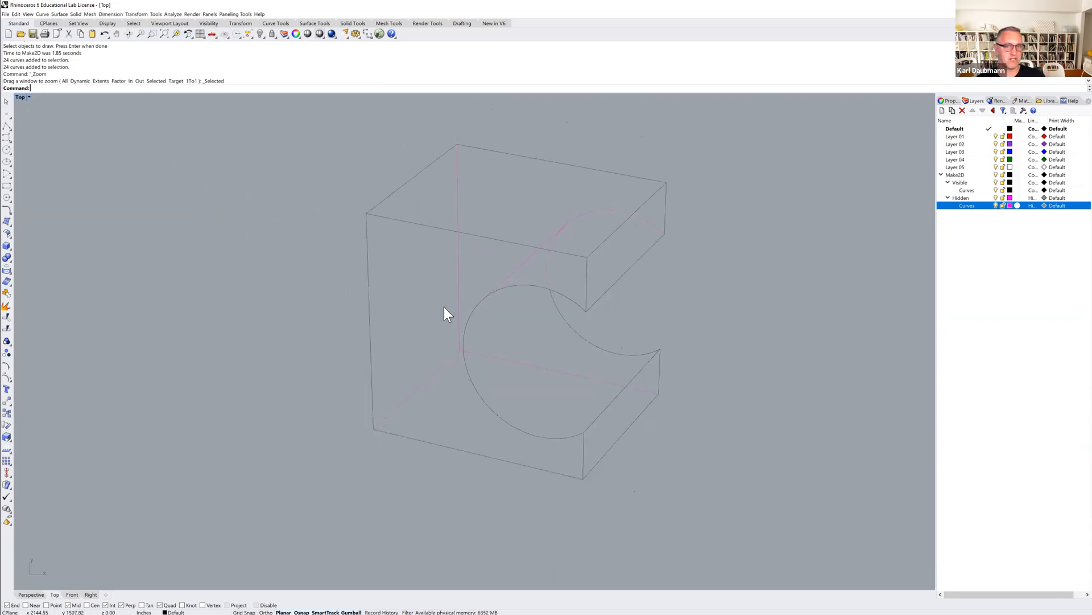
{"action": "left_click", "coordinate": [456, 286]}
{"action": "left_click", "coordinate": [482, 273]}
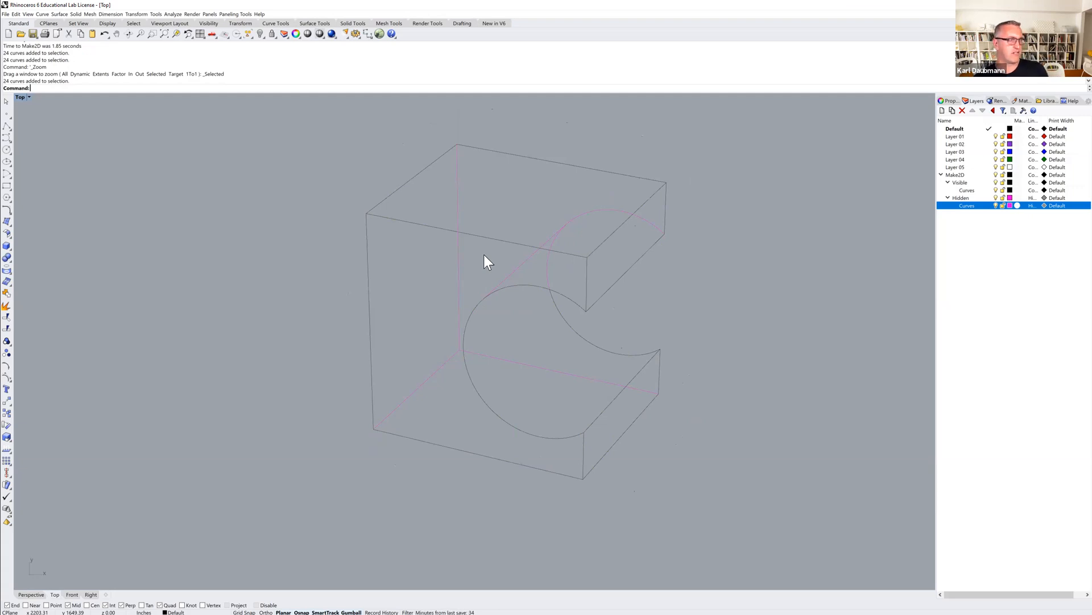
{"action": "scroll", "coordinate": [522, 312], "scroll_direction": "down", "scroll_amount": 3}
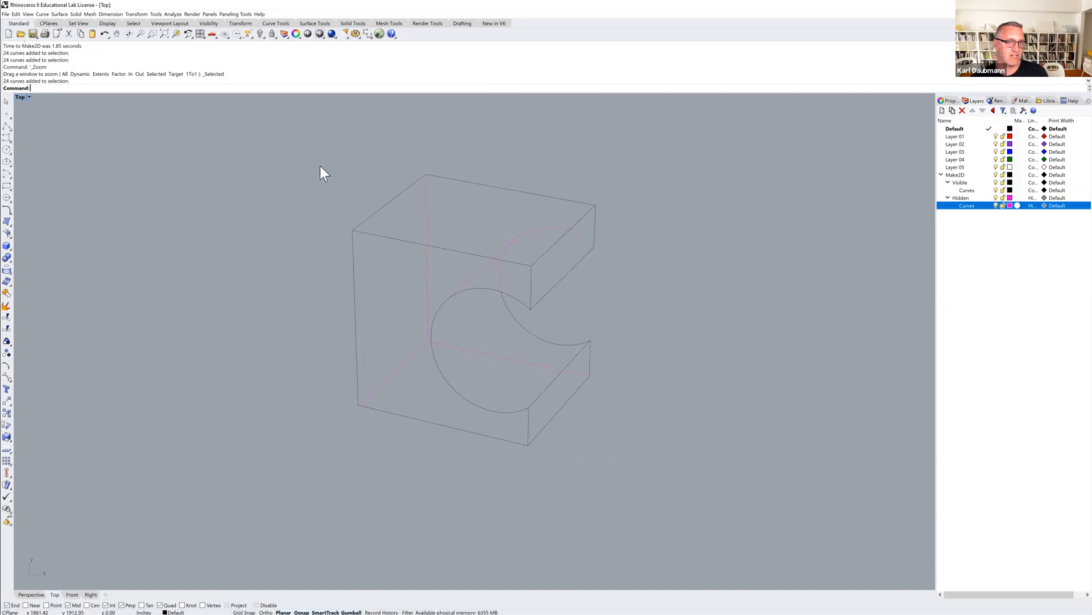
Export all curves of the 2D drawing to Downloads as Adobe Illustrator file workshop001, using Snapshot of current view and RGB color.
{"action": "left_click_drag", "start_coordinate": [308, 154], "coordinate": [653, 471]}
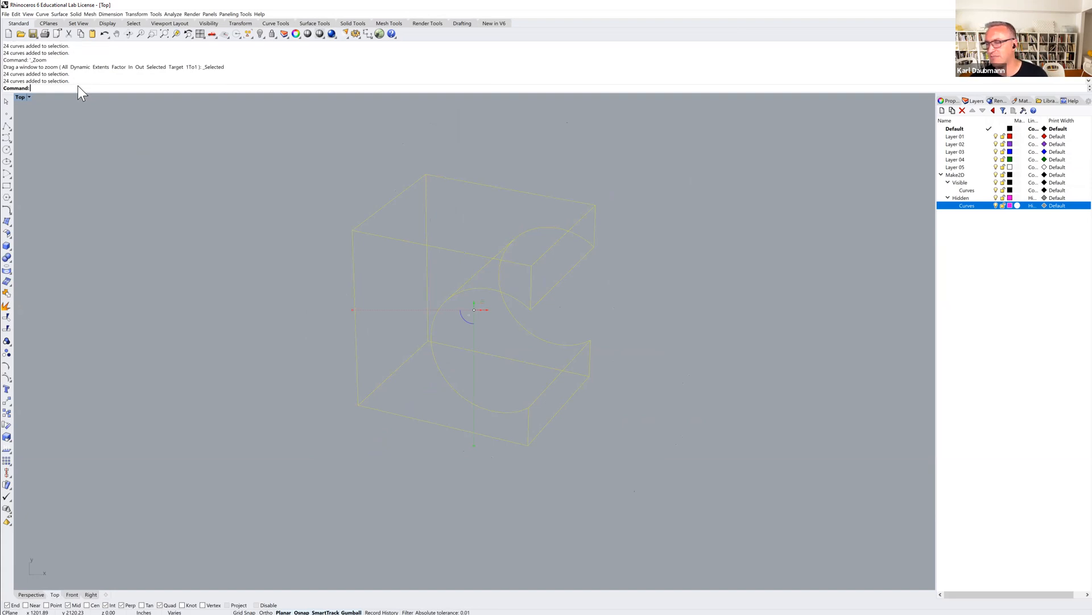
{"action": "left_click", "coordinate": [6, 14]}
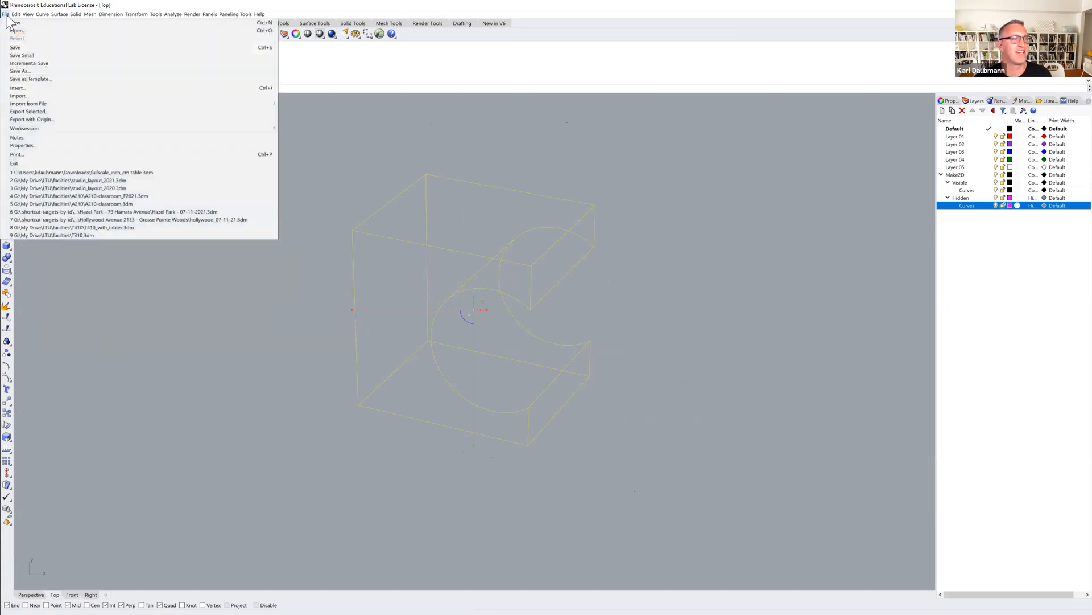
{"action": "left_click", "coordinate": [29, 110]}
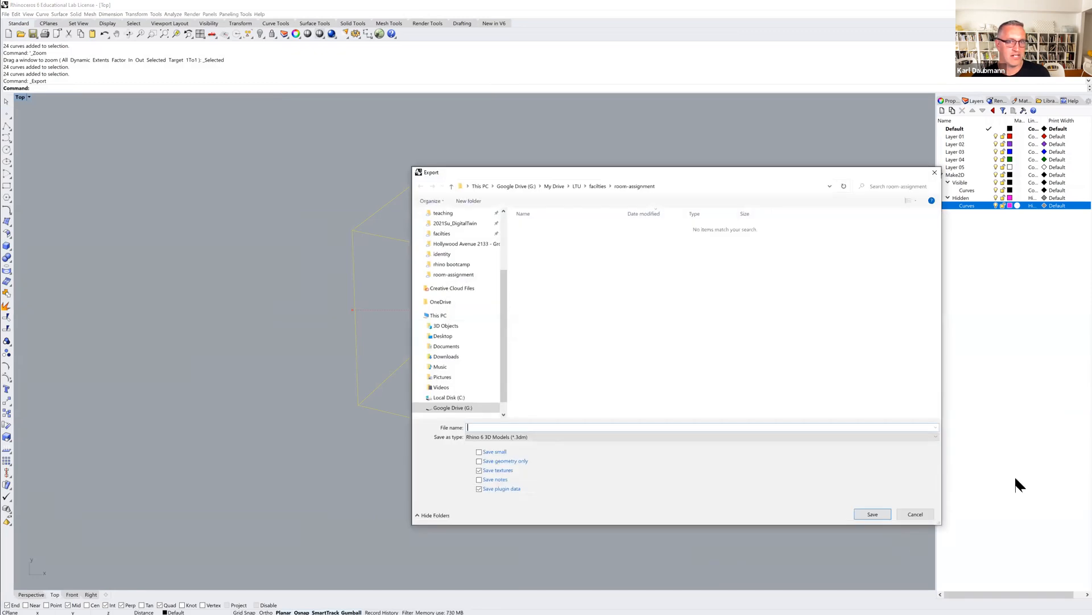
{"action": "scroll", "coordinate": [468, 234], "scroll_direction": "up", "scroll_amount": 3}
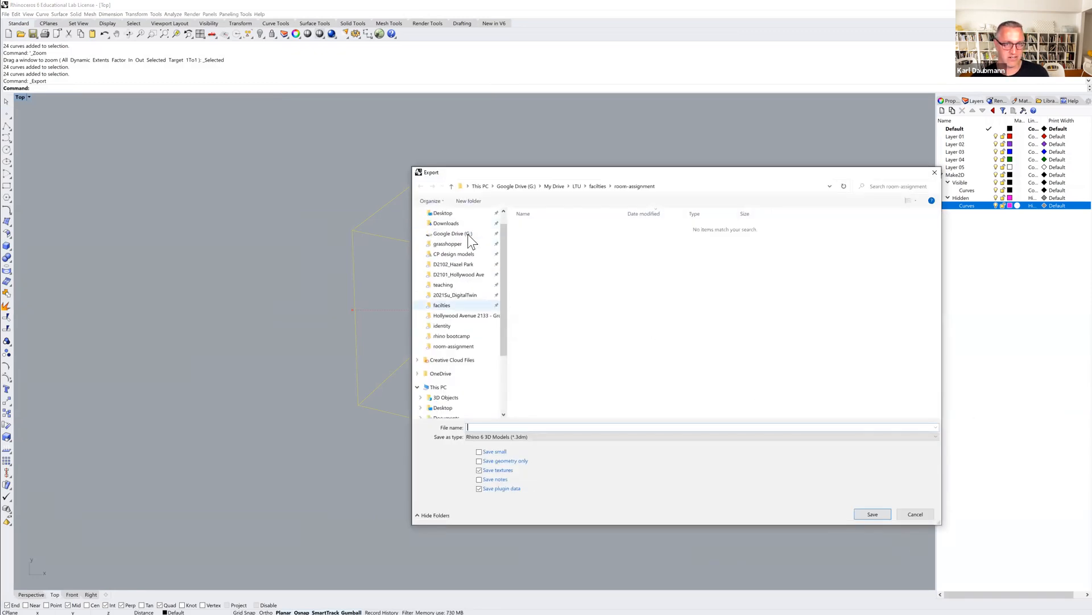
{"action": "left_click", "coordinate": [451, 241]}
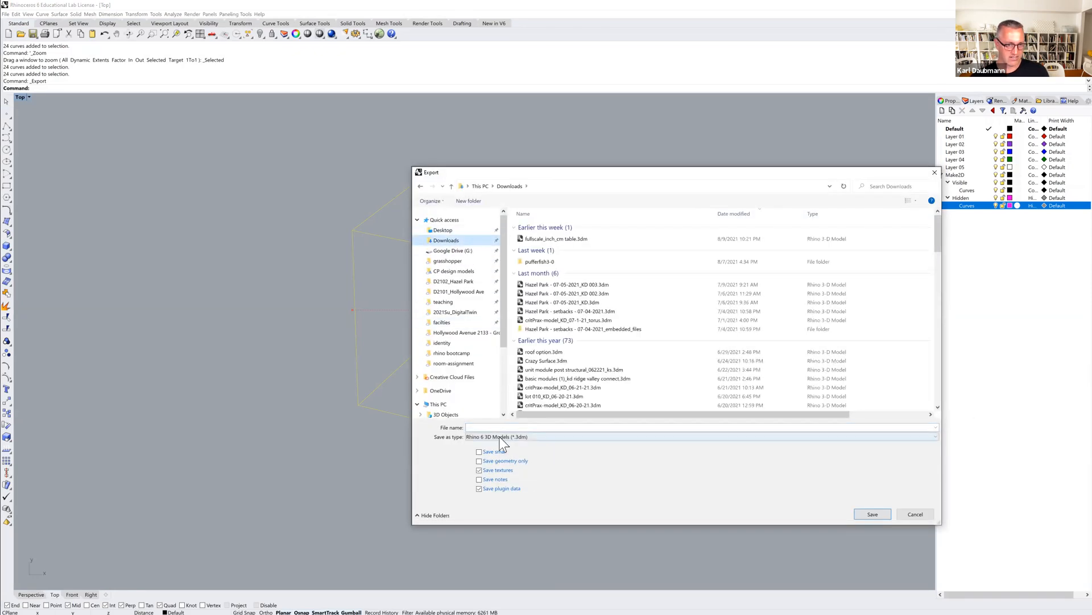
{"action": "left_click", "coordinate": [500, 437]}
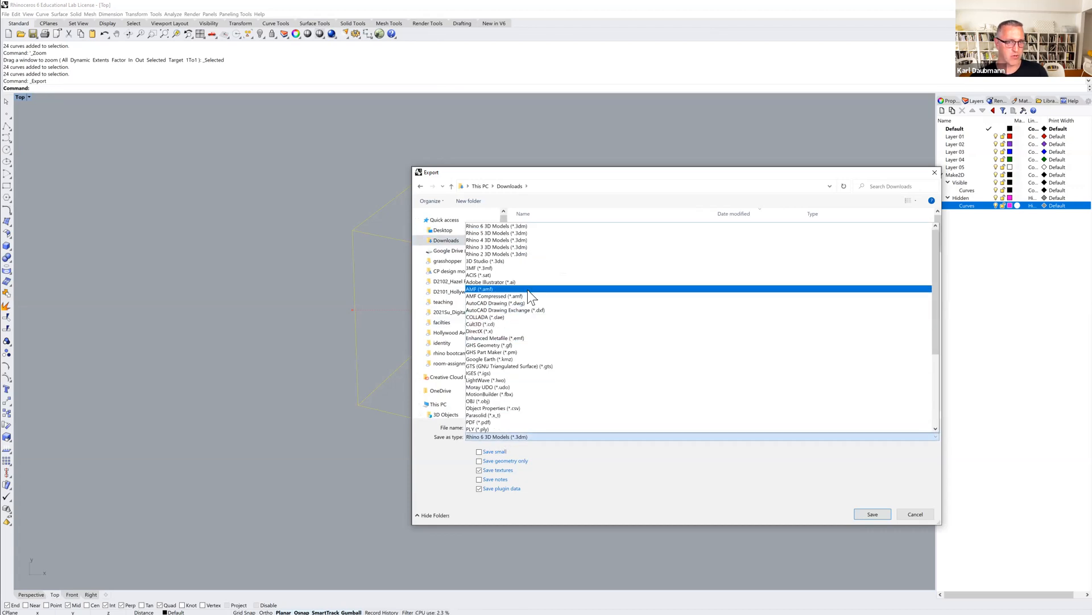
{"action": "left_click", "coordinate": [483, 283]}
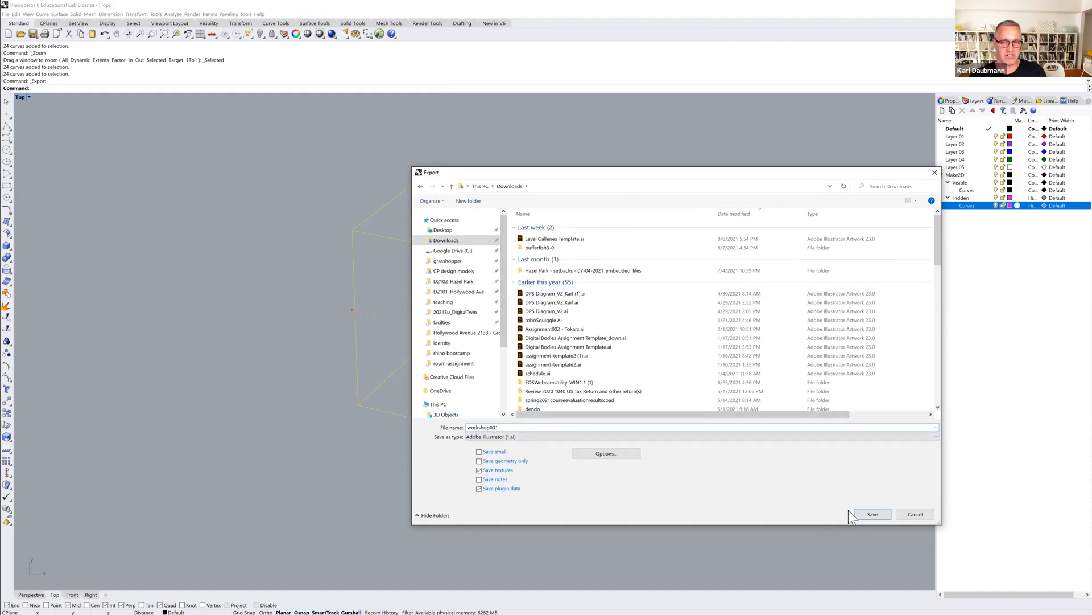
{"action": "left_click", "coordinate": [871, 515]}
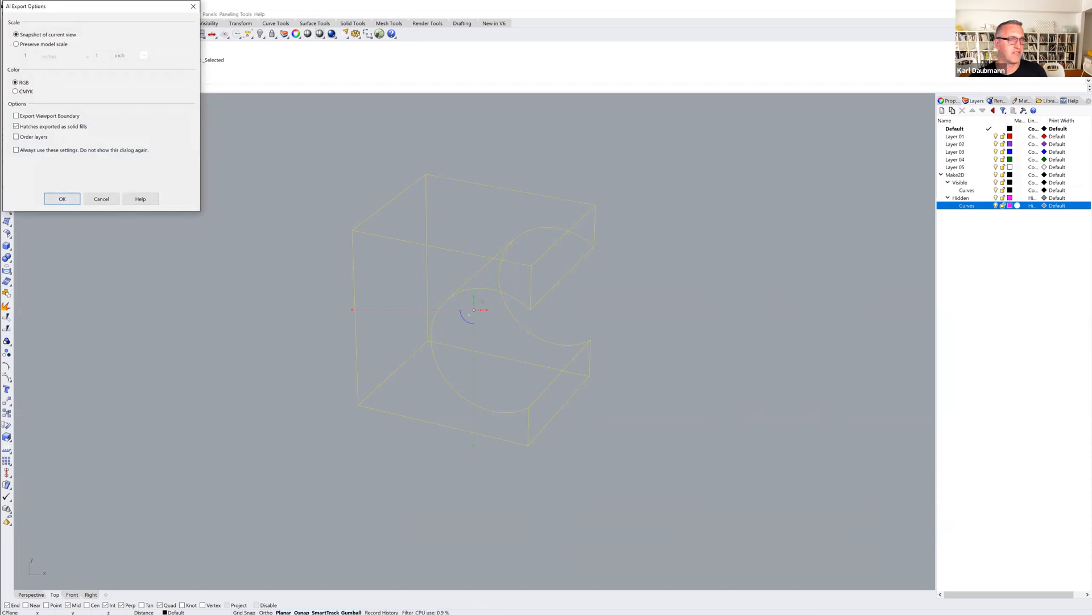
{"action": "left_click", "coordinate": [62, 198]}
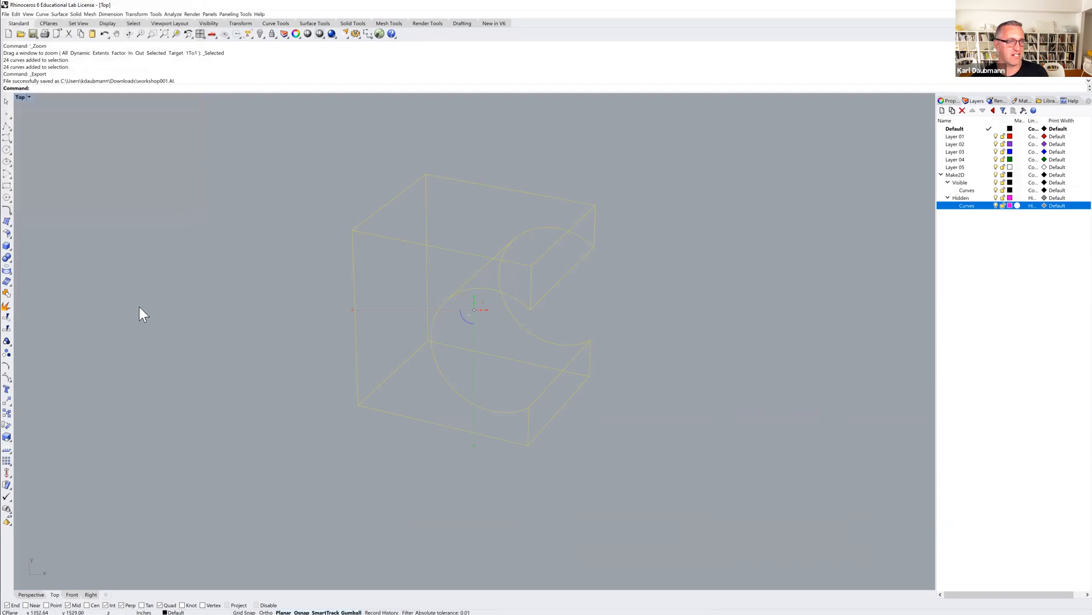
Switch to Illustrator in a maximized window, open workshop001.AI from Downloads and postpone the program update.
{"action": "key", "text": "alt+Tab"}
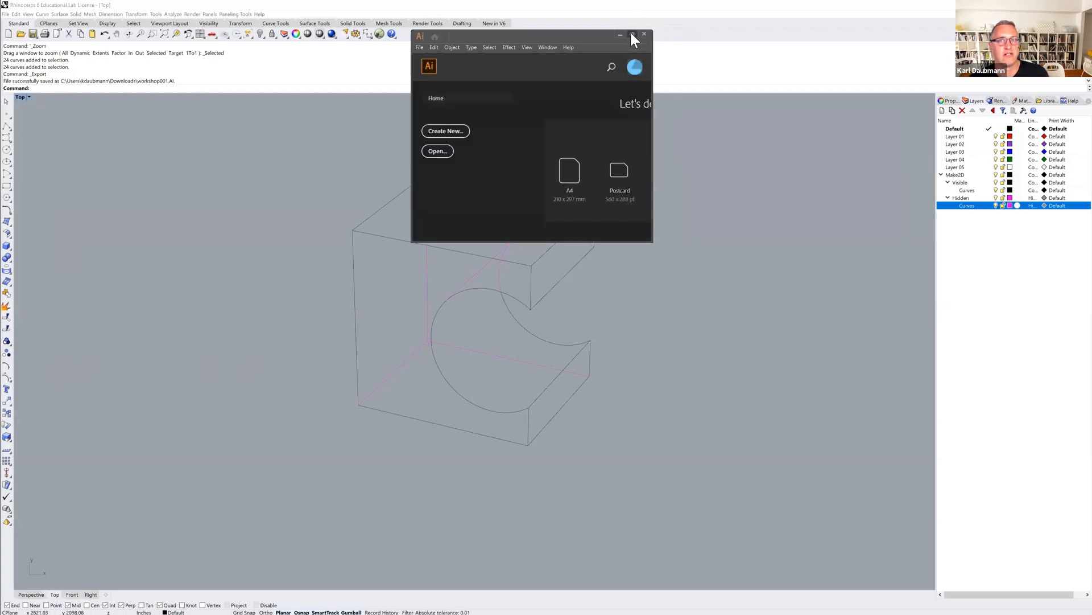
{"action": "left_click", "coordinate": [632, 35]}
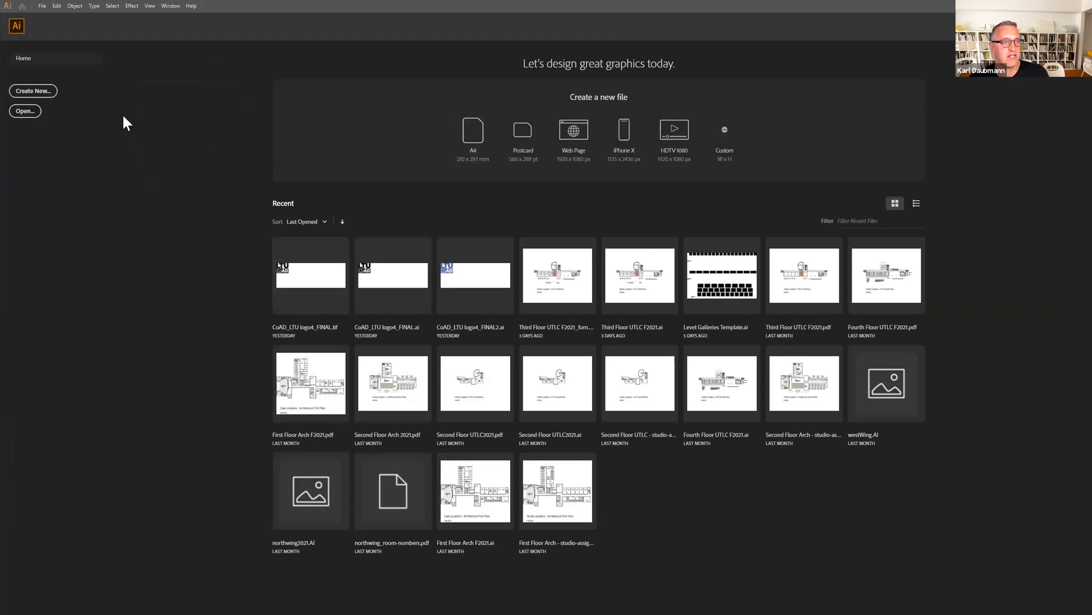
{"action": "left_click", "coordinate": [25, 111]}
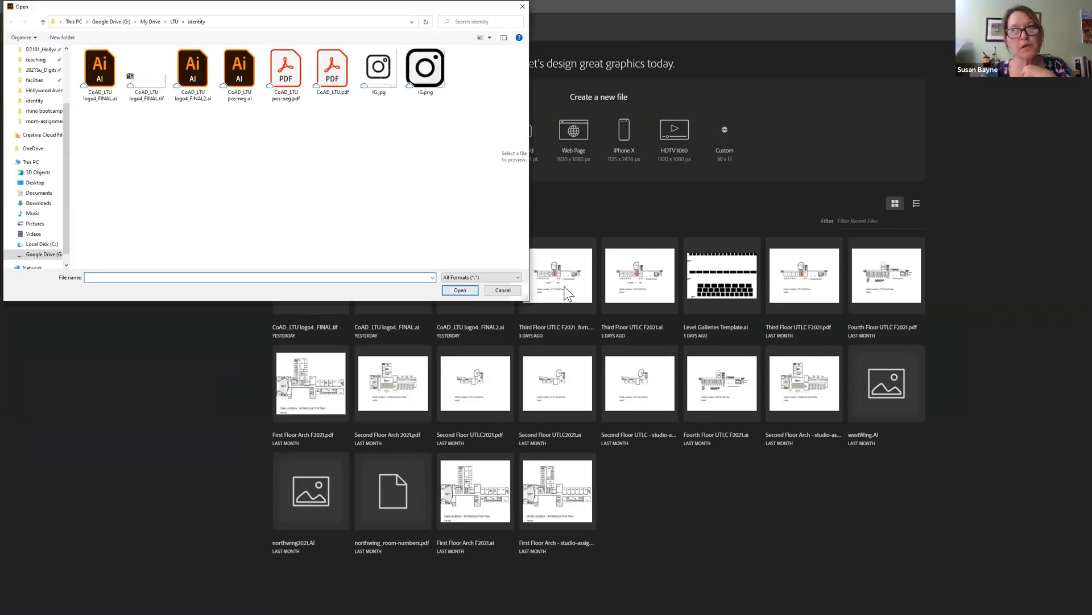
{"action": "scroll", "coordinate": [49, 122], "scroll_direction": "up", "scroll_amount": 3}
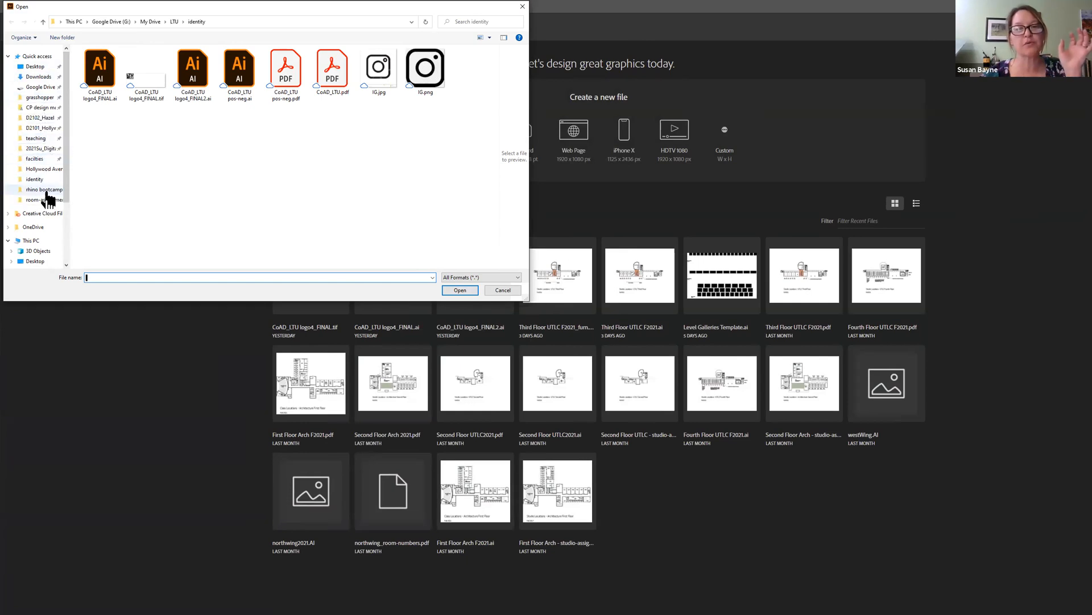
{"action": "left_click", "coordinate": [36, 77]}
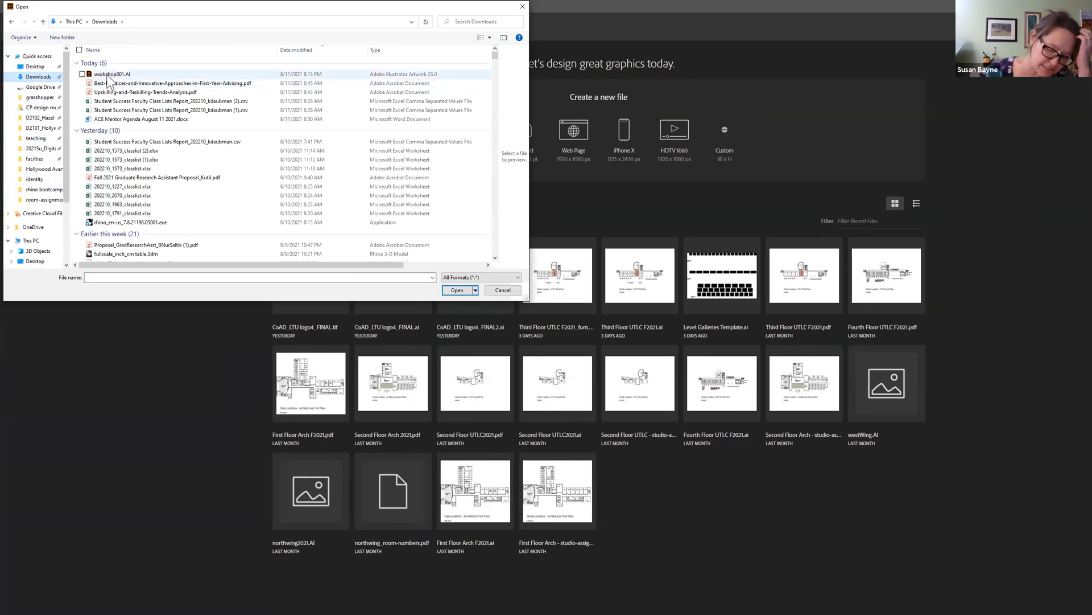
{"action": "left_click", "coordinate": [108, 74]}
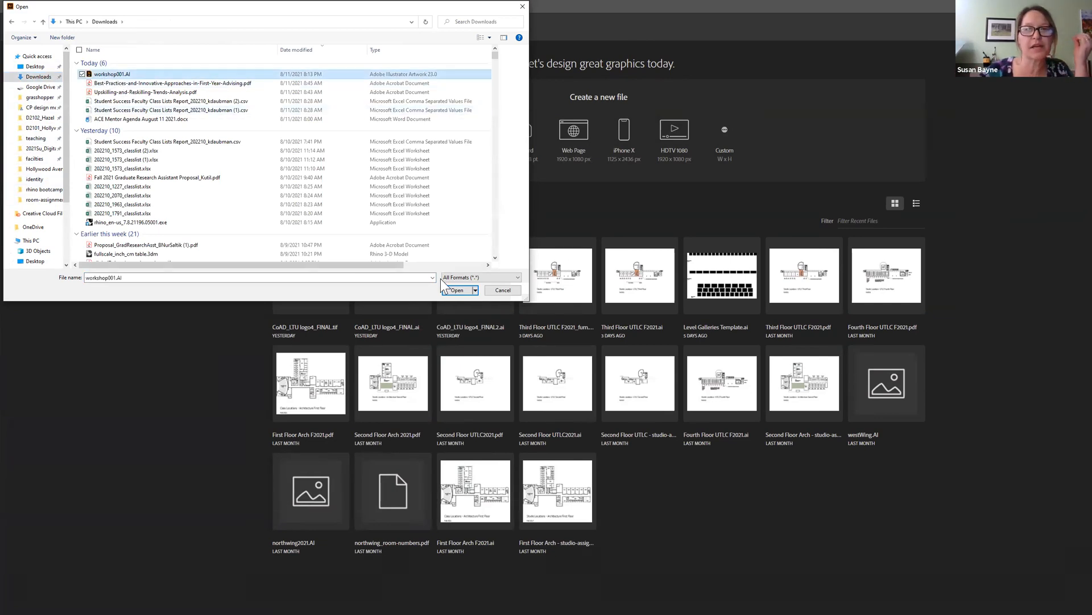
{"action": "left_click", "coordinate": [458, 291]}
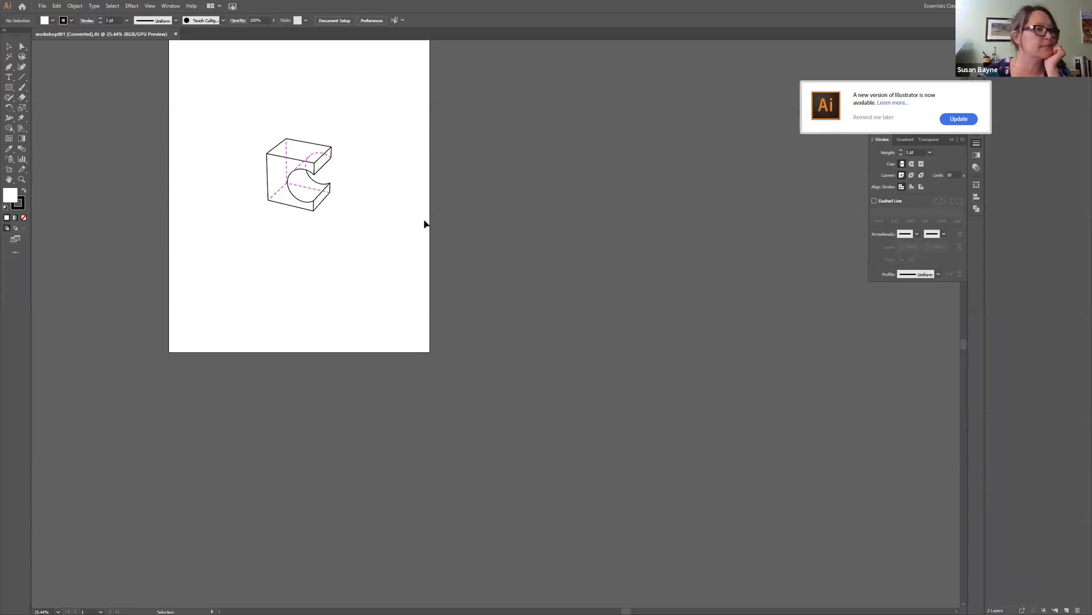
{"action": "left_click", "coordinate": [877, 117]}
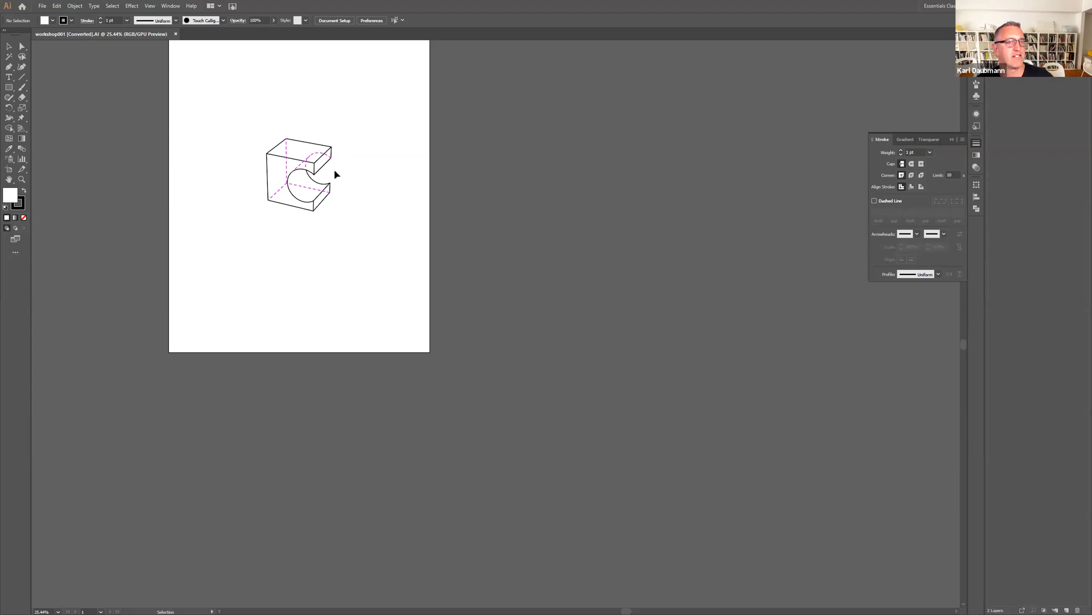
Examine the imported line drawing up close and turn its layers off and on to check which lines each holds.
{"action": "scroll", "coordinate": [288, 146], "scroll_direction": "up", "scroll_amount": 4, "text": "alt"}
{"action": "scroll", "coordinate": [288, 146], "scroll_direction": "down", "scroll_amount": 1, "text": "alt"}
{"action": "left_click_drag", "start_coordinate": [376, 158], "coordinate": [481, 200]}
{"action": "scroll", "coordinate": [374, 185], "scroll_direction": "up", "scroll_amount": 2, "text": "alt"}
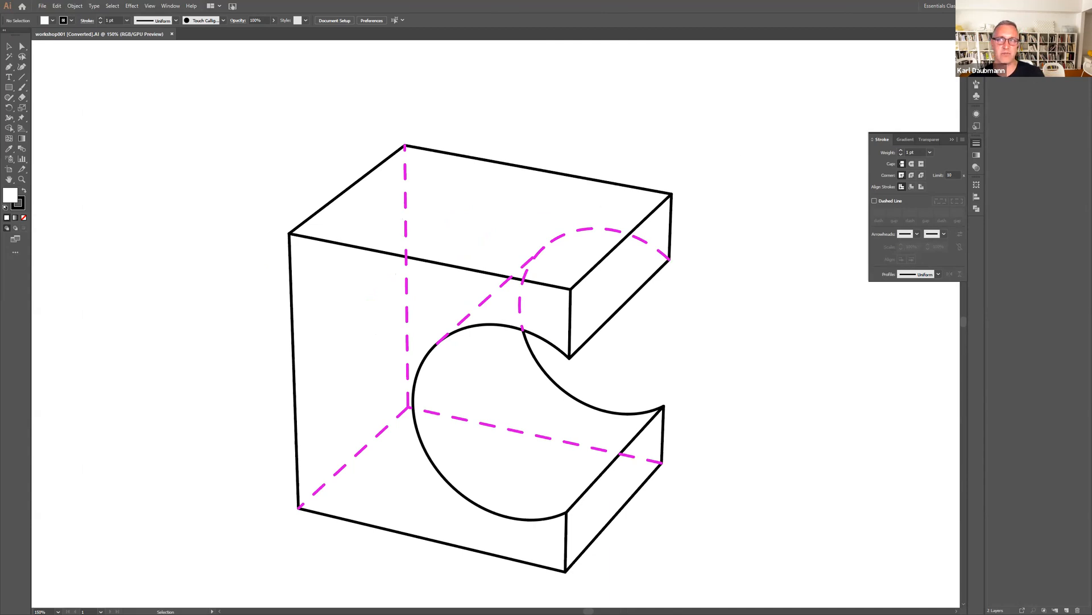
{"action": "left_click", "coordinate": [992, 46]}
{"action": "left_click", "coordinate": [992, 45]}
{"action": "left_click", "coordinate": [992, 46]}
{"action": "left_click", "coordinate": [991, 56]}
{"action": "left_click", "coordinate": [992, 55]}
{"action": "left_click", "coordinate": [991, 45]}
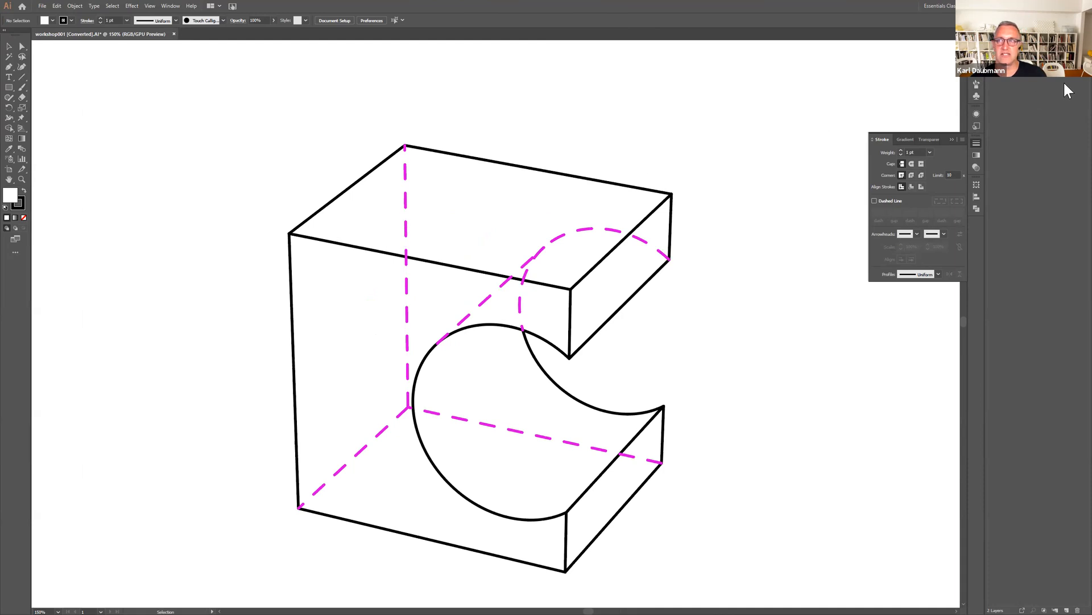
Select all the magenta hidden lines and give them a black (000000) stroke with a weight of 0.5 pt.
{"action": "left_click", "coordinate": [1079, 46]}
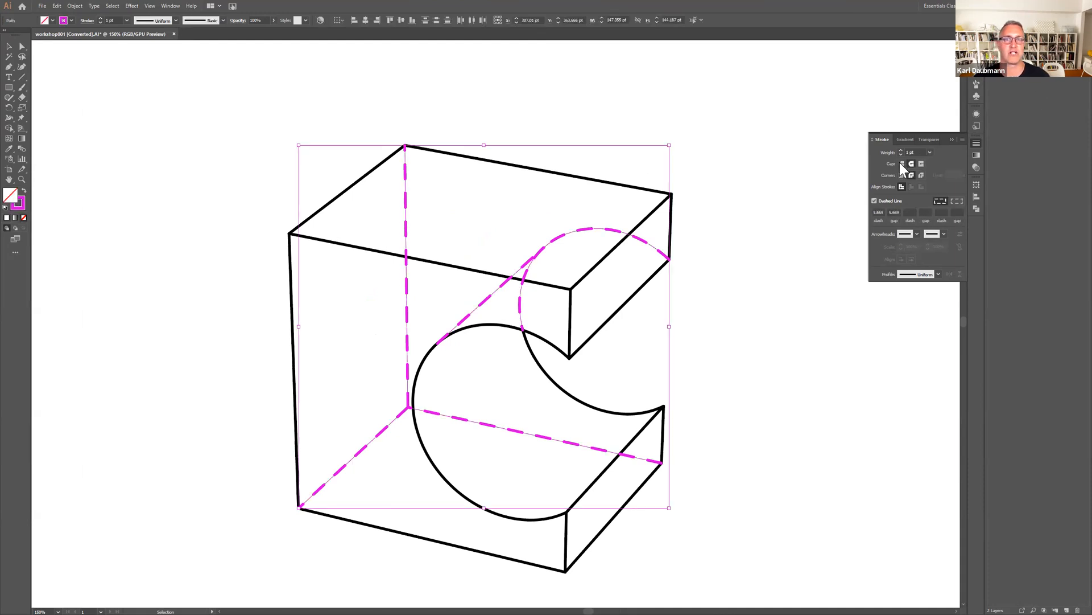
{"action": "double_click", "coordinate": [18, 203]}
{"action": "left_click_drag", "start_coordinate": [516, 268], "coordinate": [418, 367]}
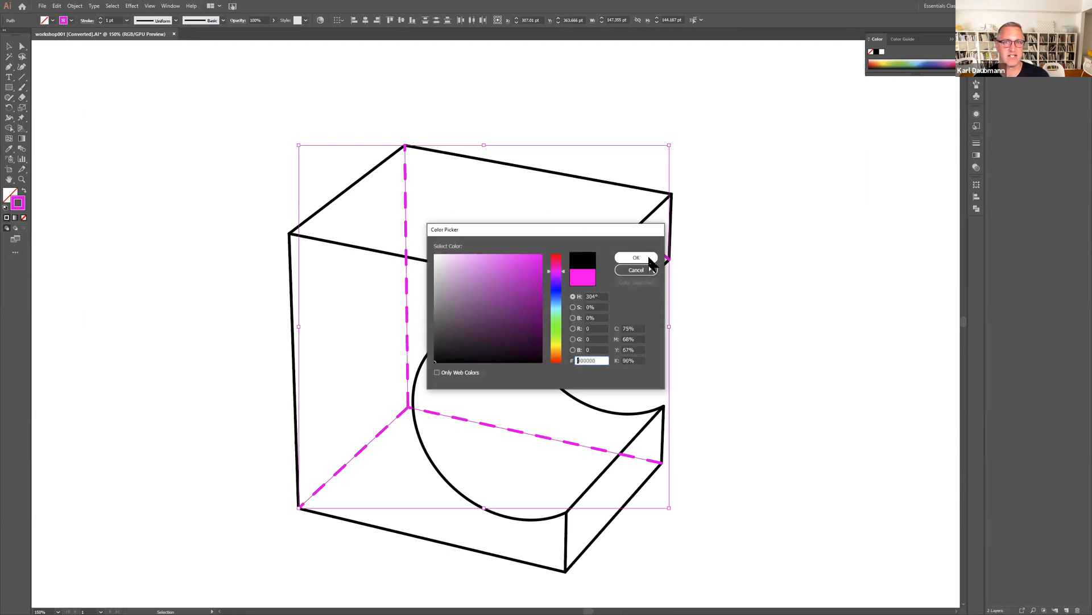
{"action": "left_click", "coordinate": [636, 258]}
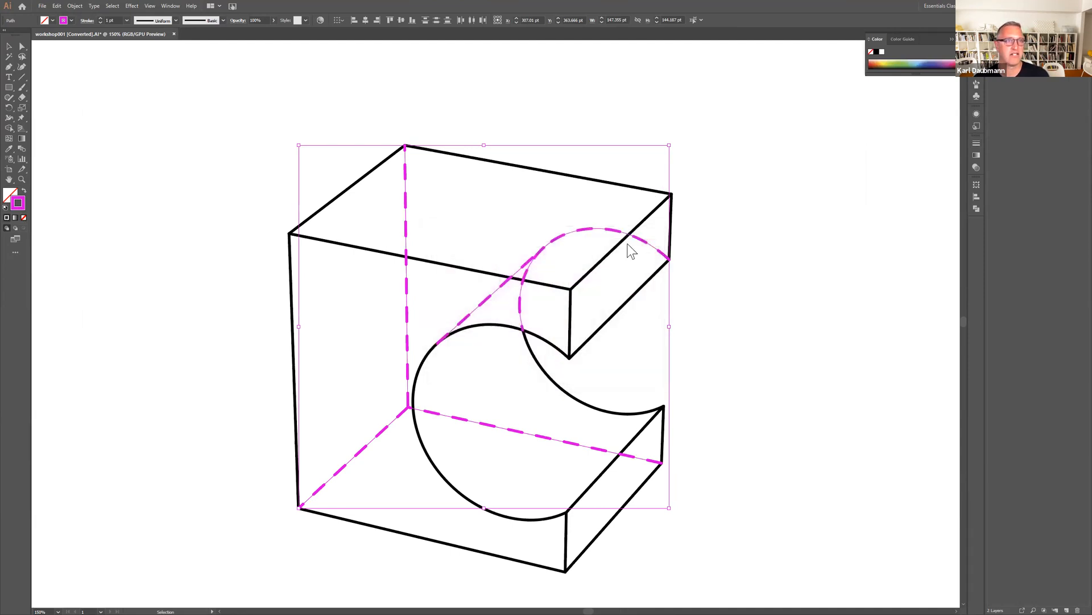
{"action": "left_click", "coordinate": [127, 20]}
{"action": "left_click", "coordinate": [138, 38]}
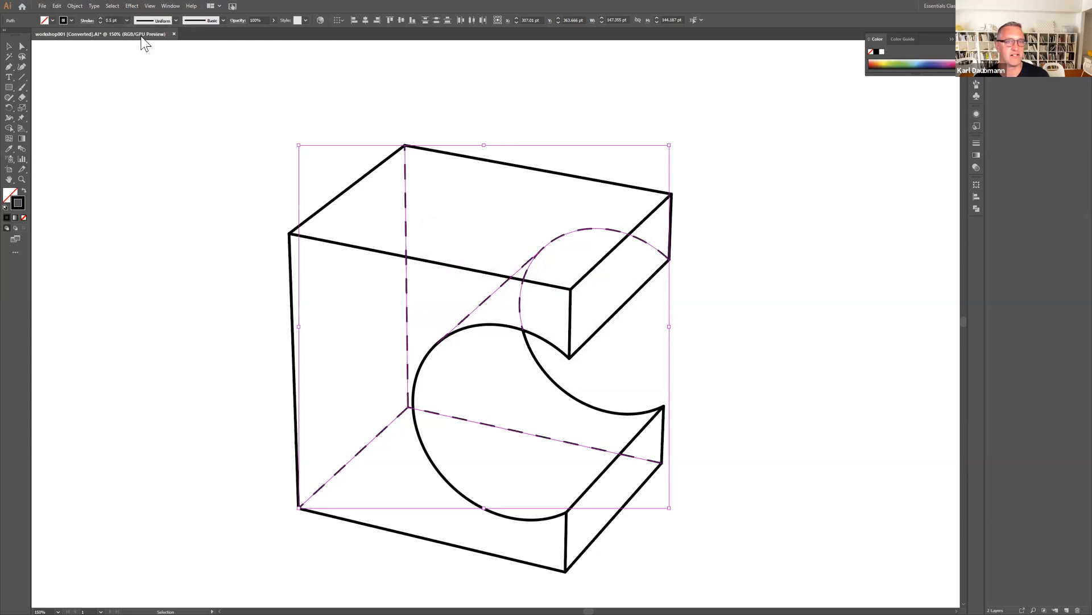
Set the hidden lines' dash and gap to 2 pt each and clear the selection.
{"action": "left_click", "coordinate": [974, 142]}
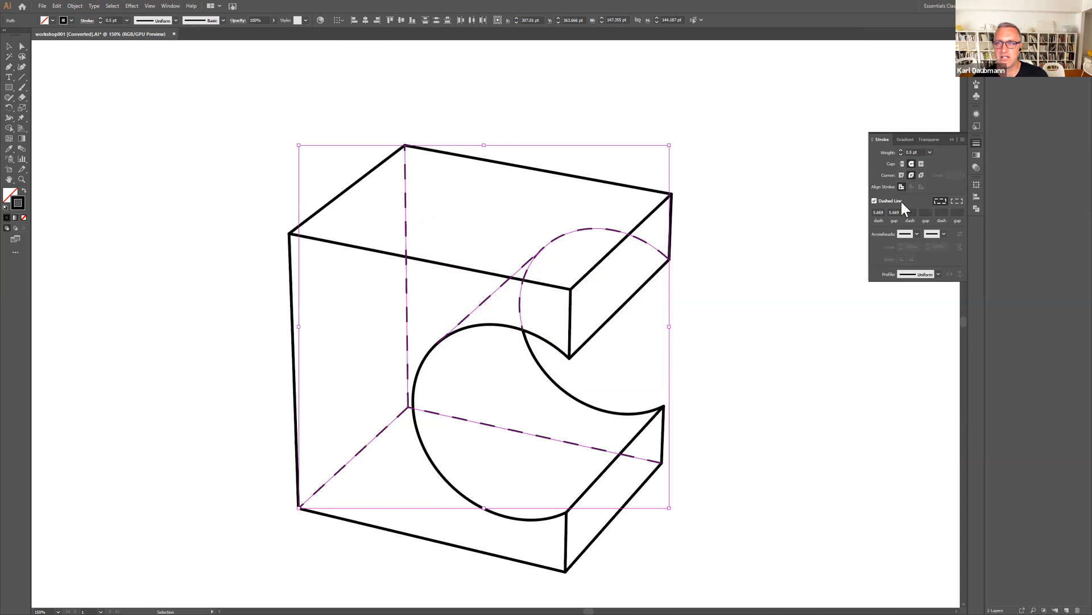
{"action": "double_click", "coordinate": [878, 211]}
{"action": "type", "text": "2pt"}
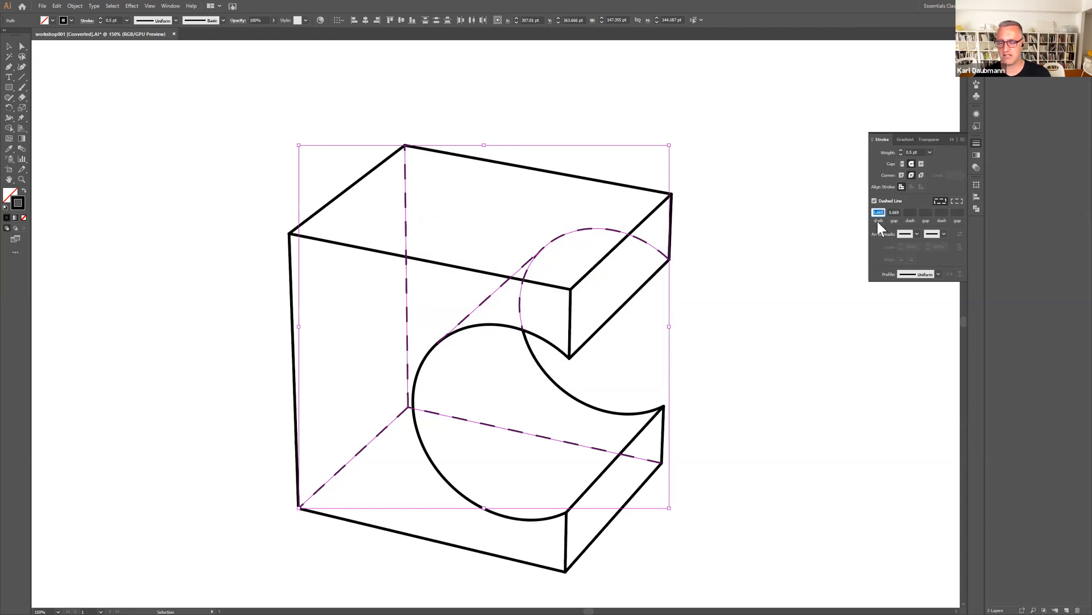
{"action": "double_click", "coordinate": [894, 212]}
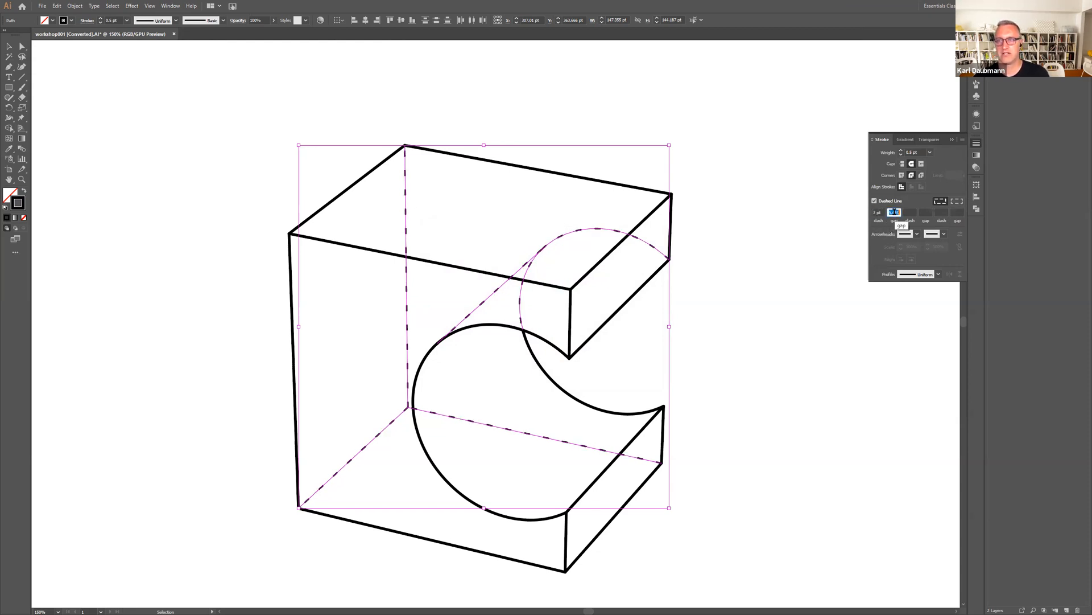
{"action": "type", "text": "2"}
{"action": "key", "text": "Return"}
{"action": "left_click", "coordinate": [788, 249]}
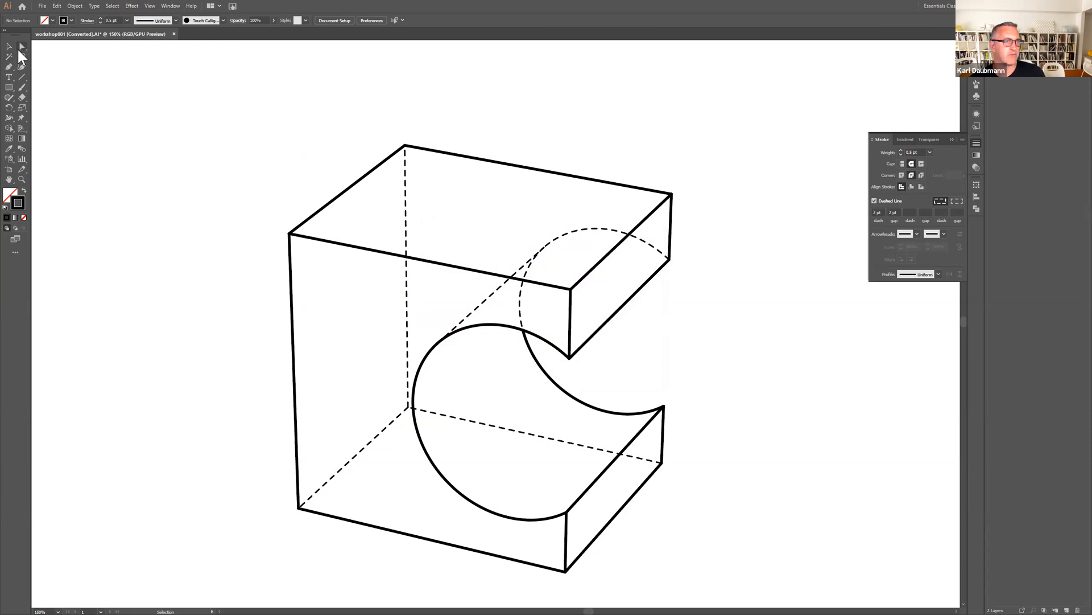
Select the inner front edges and the lower part of the front arc, set their stroke weight to 0.5 pt, and deselect them.
{"action": "left_click", "coordinate": [371, 251]}
{"action": "left_click", "coordinate": [595, 266], "text": "shift"}
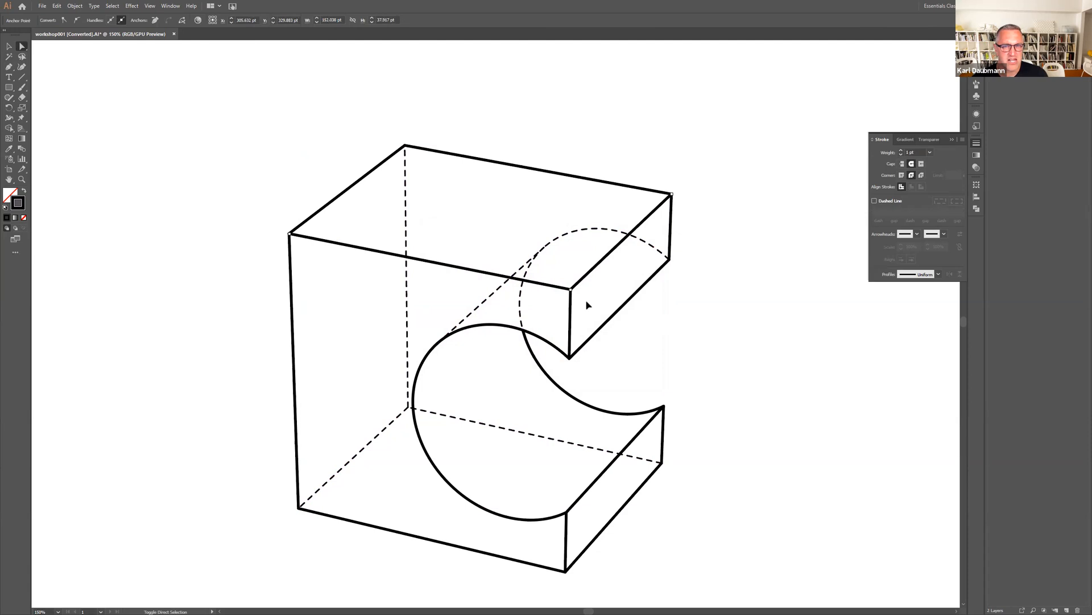
{"action": "left_click_drag", "start_coordinate": [587, 303], "coordinate": [557, 313]}
{"action": "left_click", "coordinate": [446, 488]}
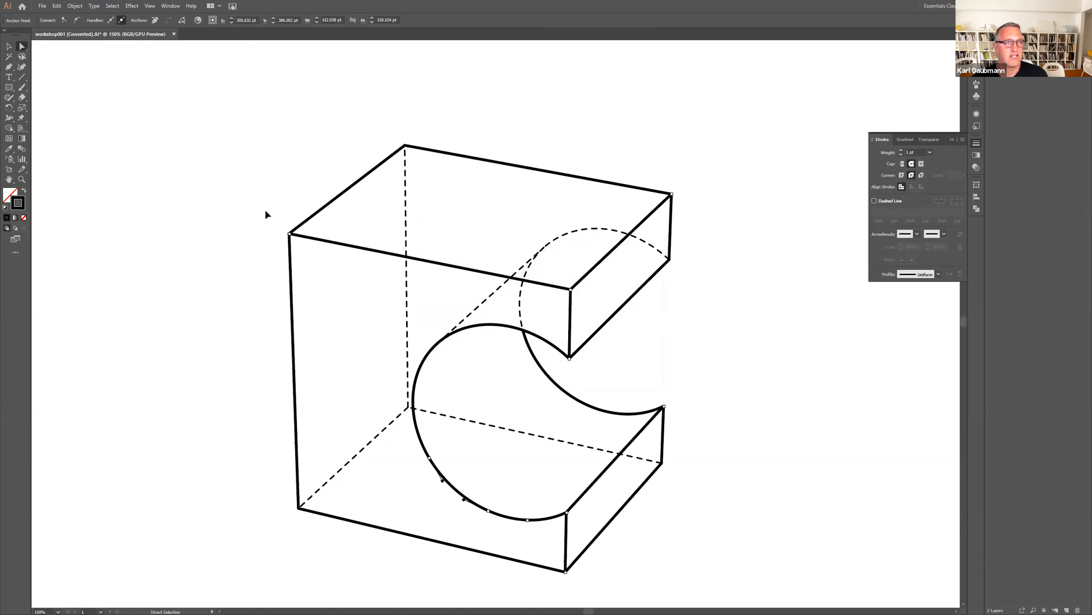
{"action": "left_click", "coordinate": [931, 152]}
{"action": "left_click", "coordinate": [940, 161]}
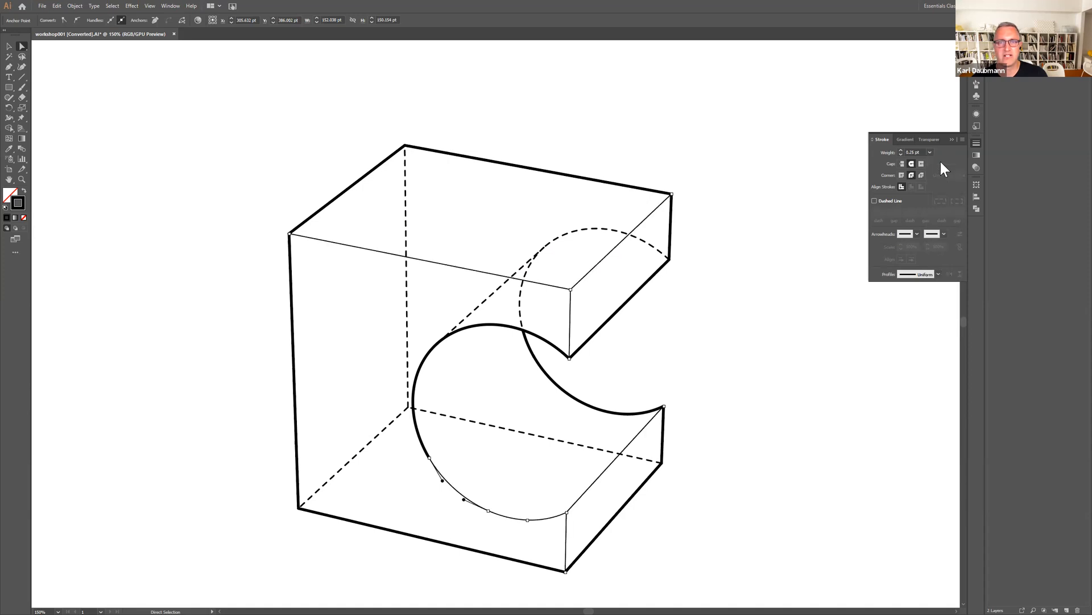
{"action": "left_click", "coordinate": [930, 152]}
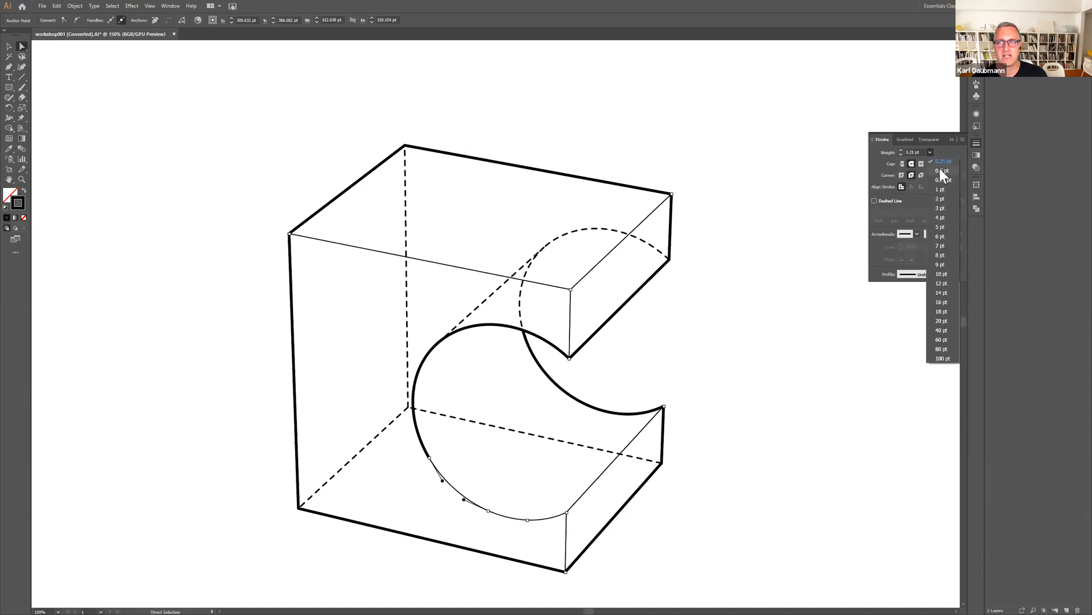
{"action": "left_click", "coordinate": [941, 170]}
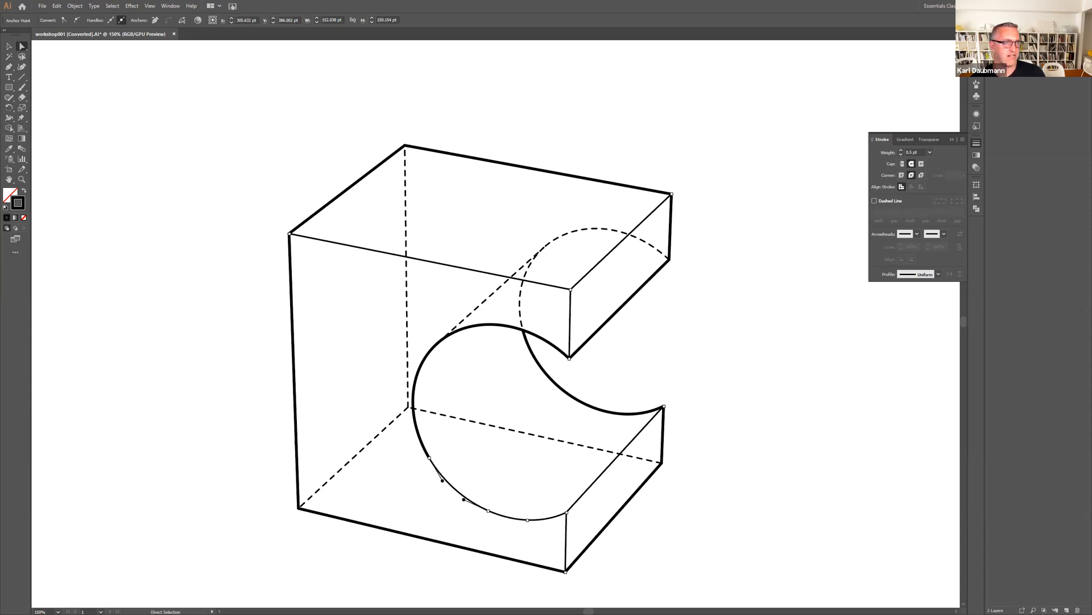
{"action": "left_click", "coordinate": [8, 46]}
{"action": "left_click", "coordinate": [55, 59]}
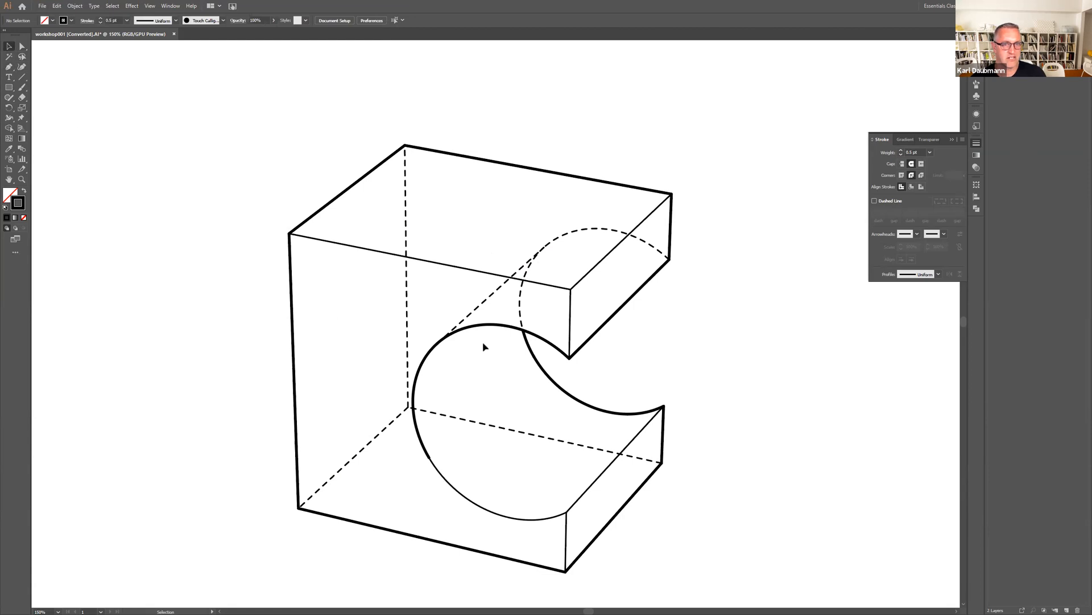
Try to cut the front circle's upper arc with the Scissors tool where it meets the rear arc.
{"action": "left_click", "coordinate": [470, 331]}
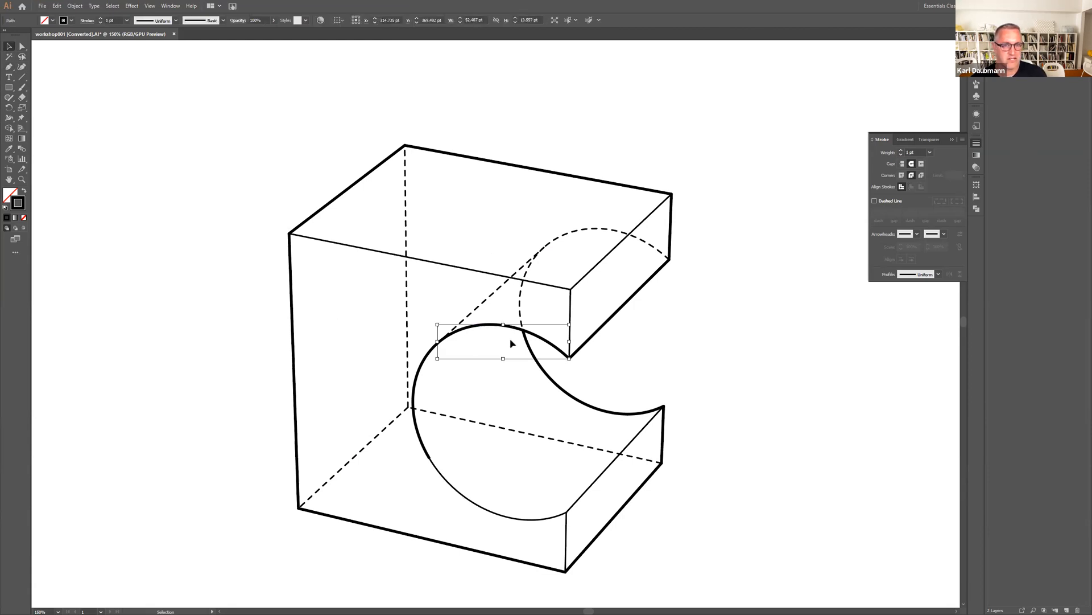
{"action": "left_click", "coordinate": [21, 168]}
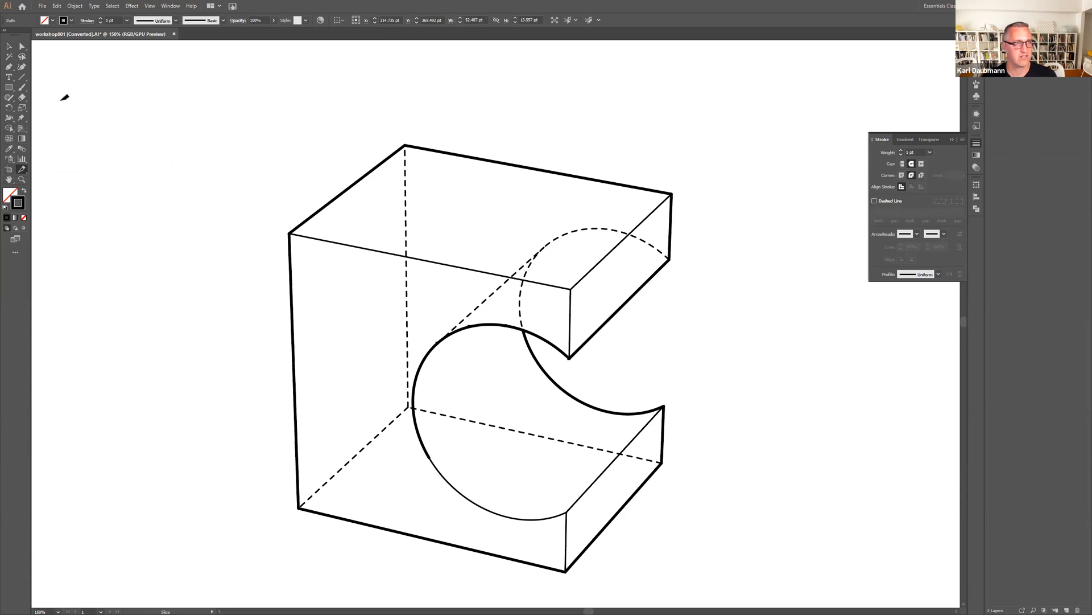
{"action": "left_click", "coordinate": [9, 46]}
{"action": "left_click", "coordinate": [122, 109]}
{"action": "key", "text": "c"}
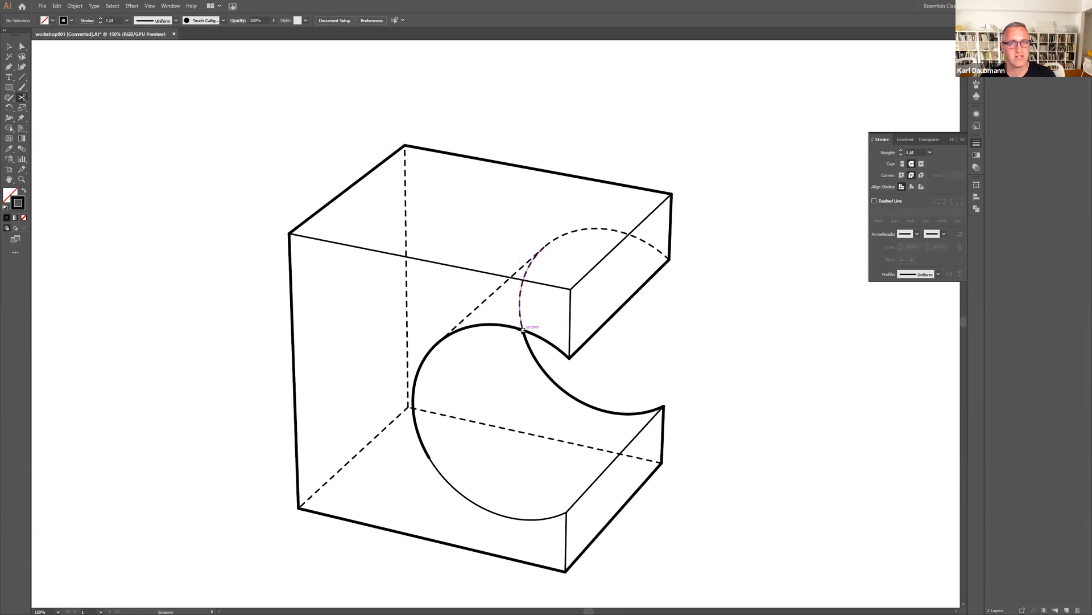
{"action": "left_click", "coordinate": [523, 328]}
{"action": "left_click", "coordinate": [628, 322]}
Select the front circle's upper arc directly and split it with Scissors at its crossing with the rear arc.
{"action": "left_click", "coordinate": [22, 46]}
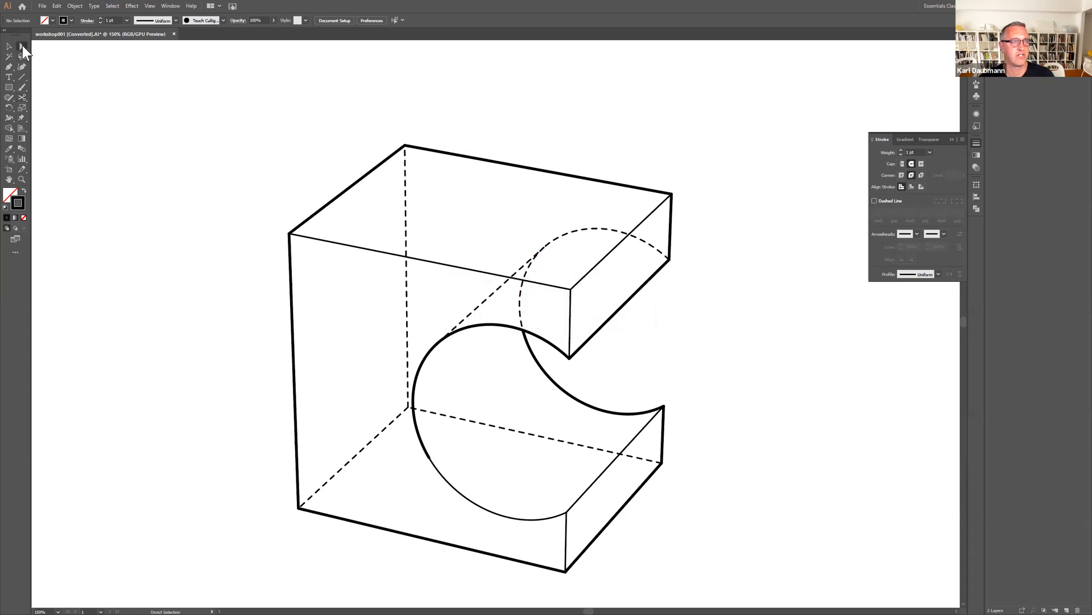
{"action": "left_click", "coordinate": [501, 324]}
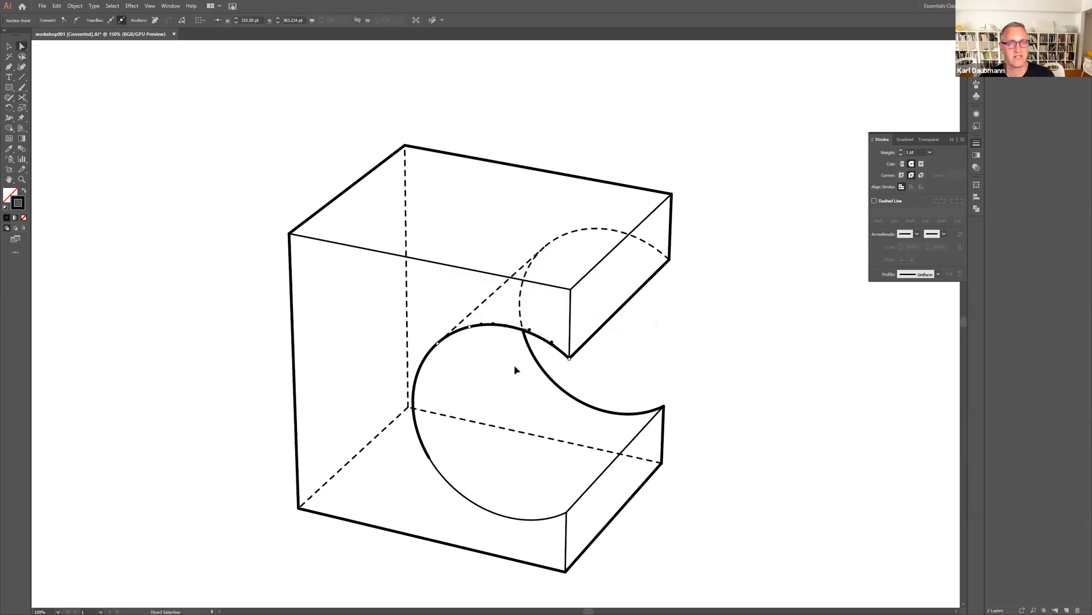
{"action": "key", "text": "c"}
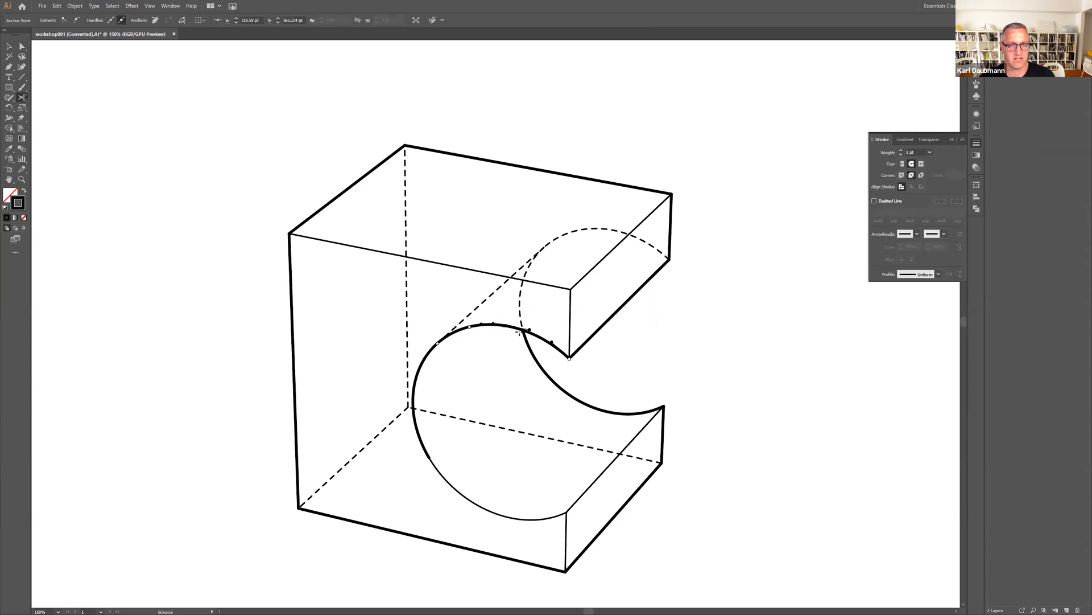
{"action": "left_click", "coordinate": [523, 330]}
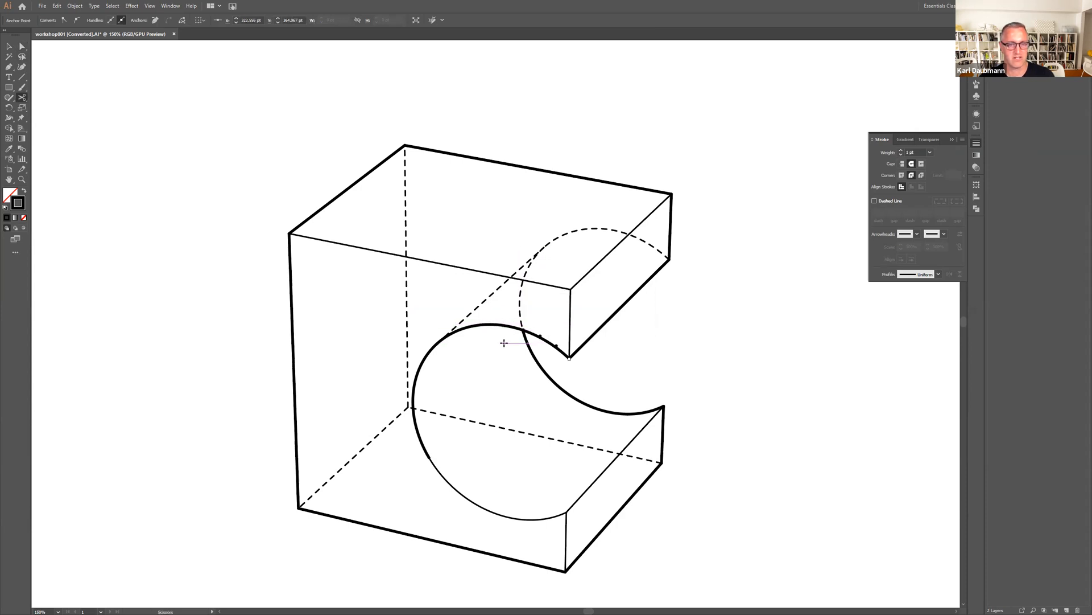
Match the upper and side segments of the front circle to the thin lower arc's stroke using the Eyedropper, and deselect them.
{"action": "key", "text": "v"}
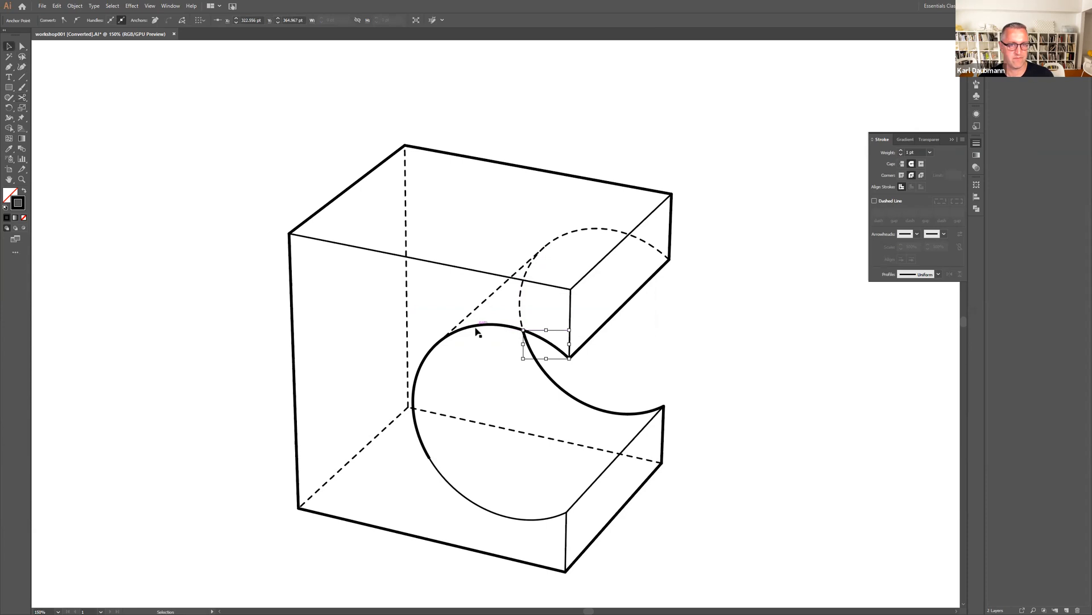
{"action": "left_click", "coordinate": [478, 327]}
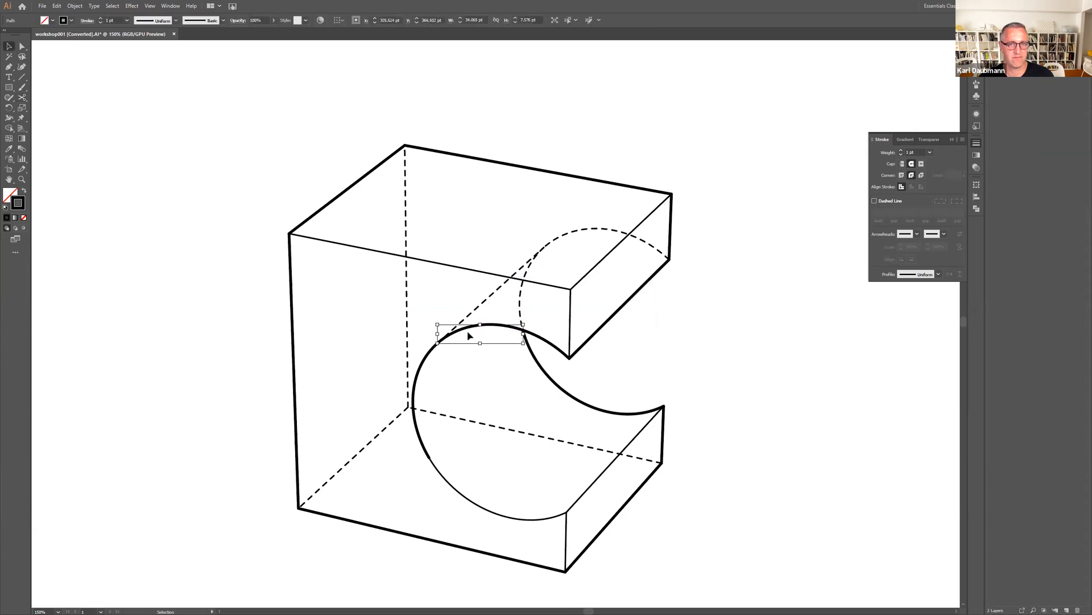
{"action": "left_click", "coordinate": [422, 369], "text": "shift"}
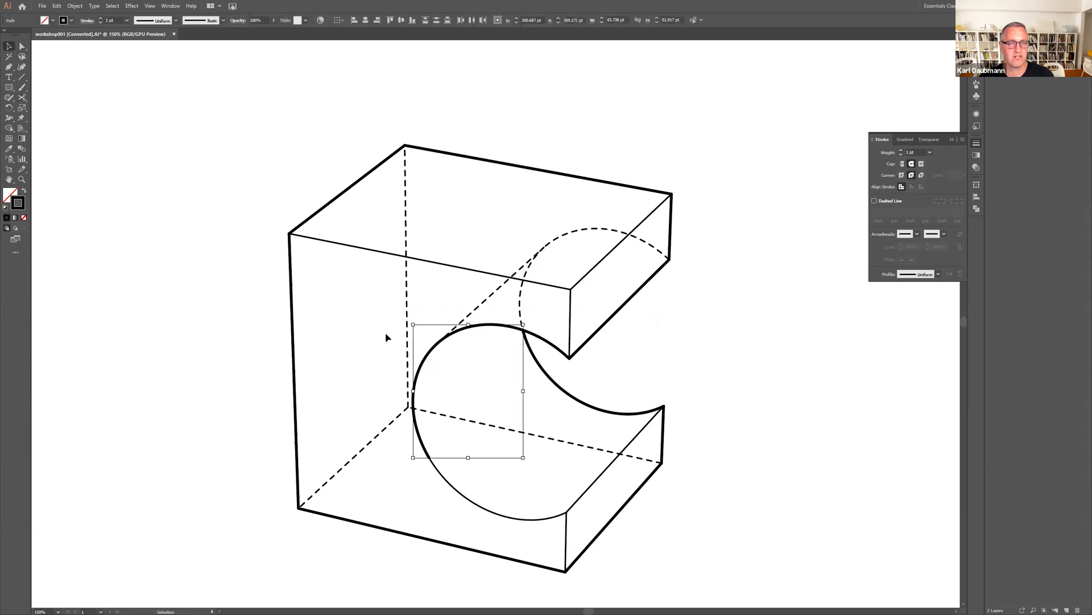
{"action": "key", "text": "i"}
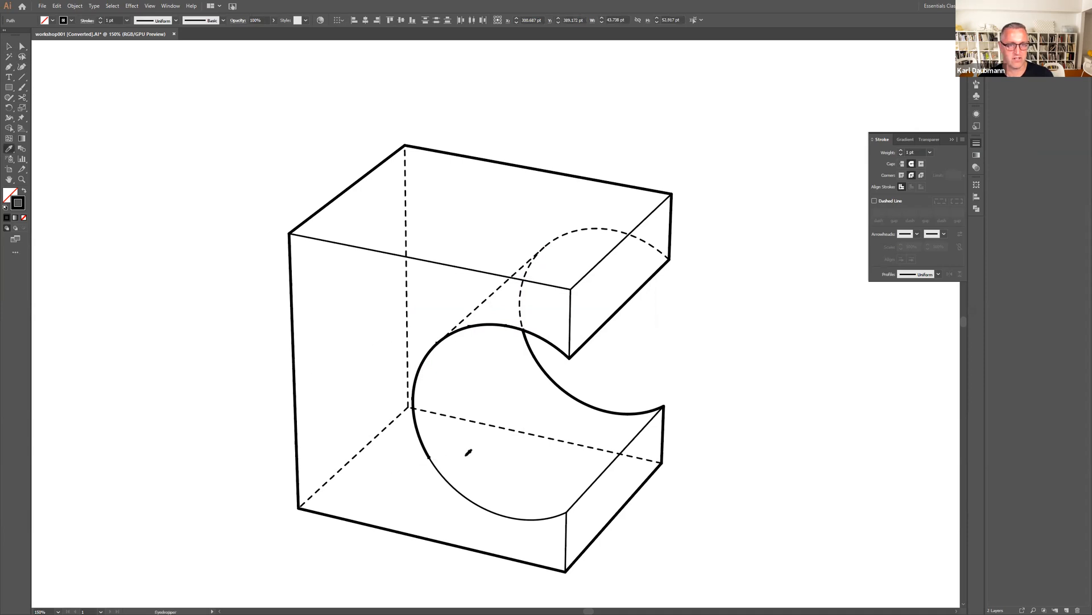
{"action": "left_click", "coordinate": [476, 501]}
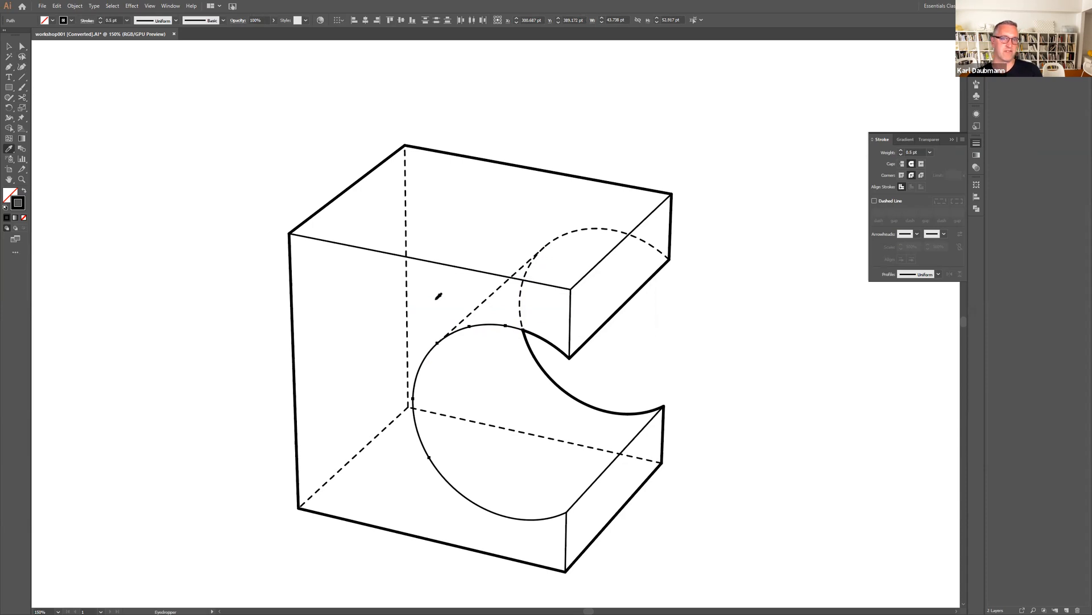
{"action": "left_click", "coordinate": [9, 46]}
{"action": "left_click", "coordinate": [255, 217]}
{"action": "scroll", "coordinate": [449, 281], "scroll_direction": "down", "scroll_amount": 2, "text": "alt"}
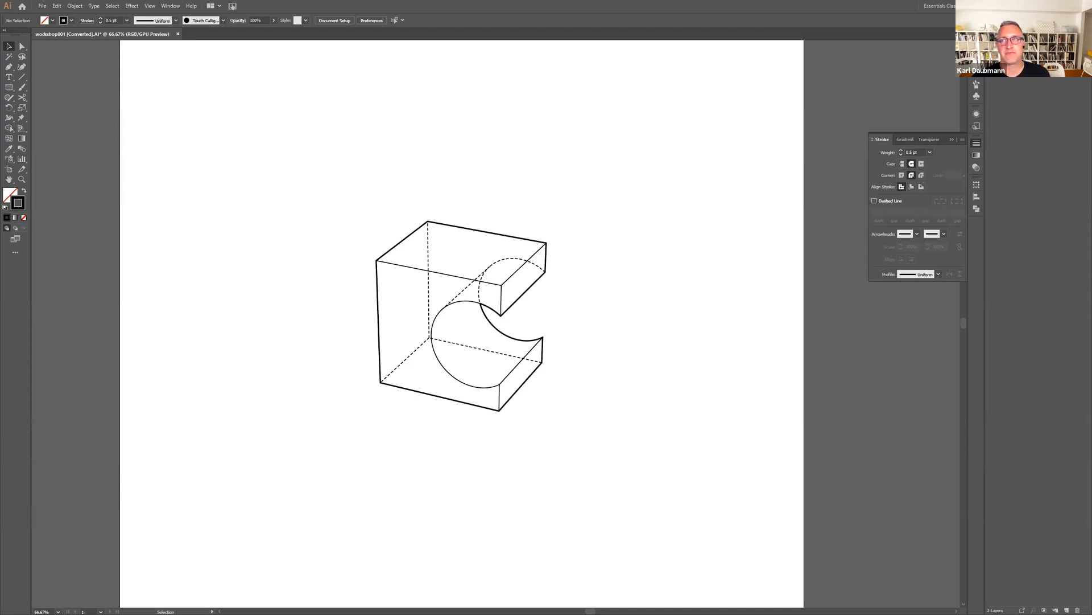
Switch back to Rhino and delete all the 2D drawing curves in the Top view.
{"action": "key", "text": "ctrl+w"}
{"action": "left_click", "coordinate": [590, 322]}
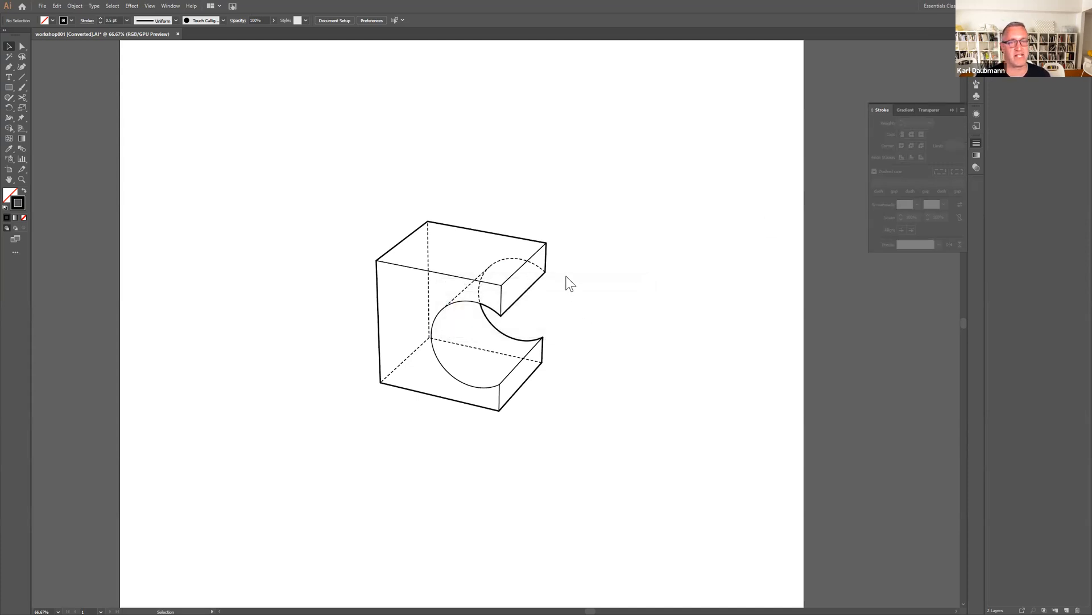
{"action": "key", "text": "alt+Tab"}
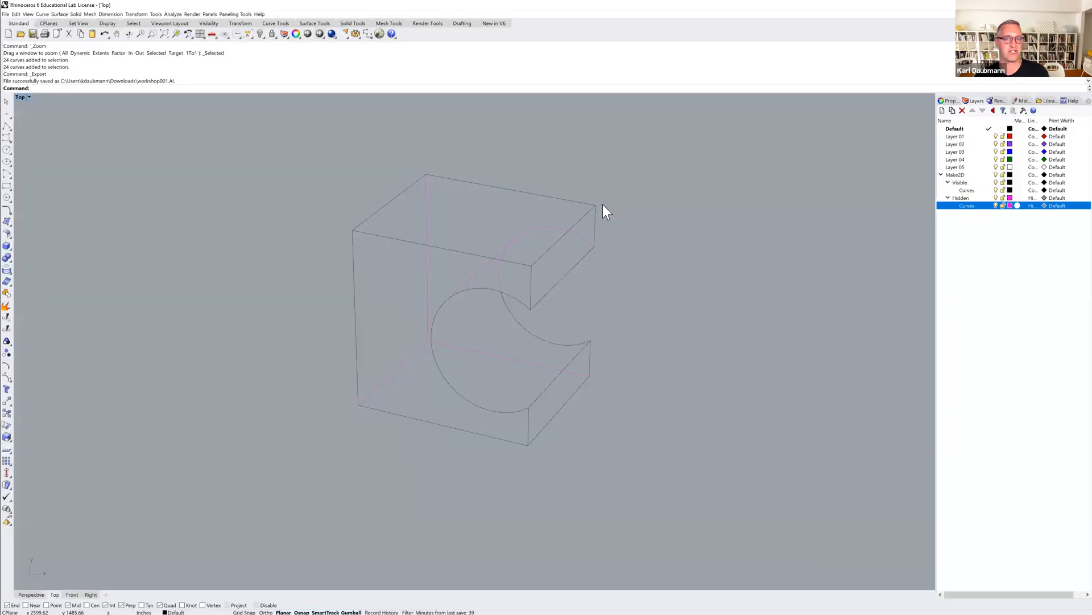
{"action": "left_click_drag", "start_coordinate": [381, 340], "coordinate": [317, 467]}
{"action": "key", "text": "Delete"}
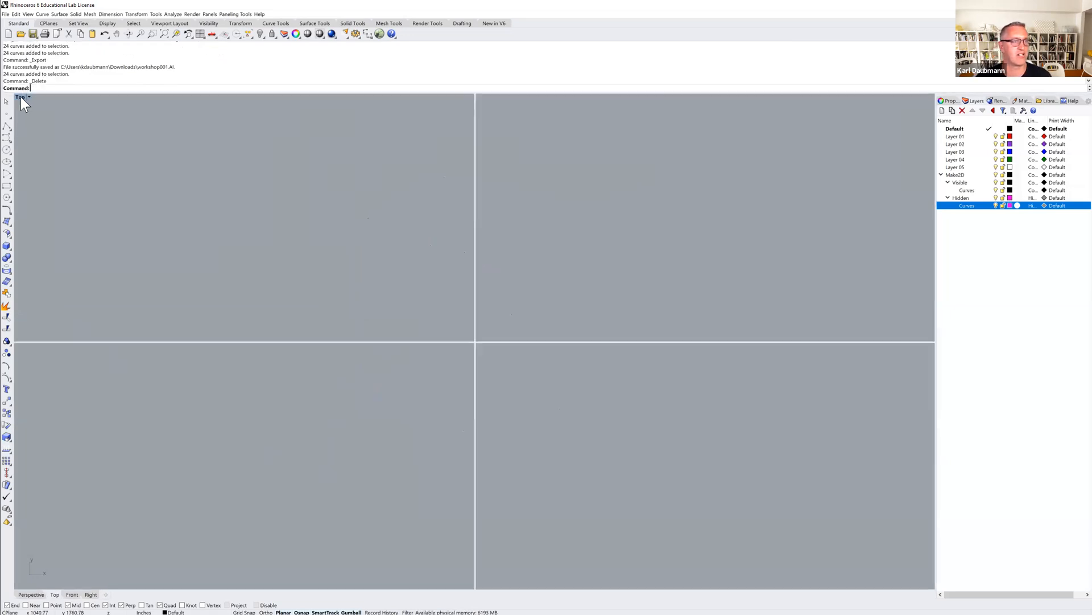
Return to the four-view layout, maximize the Perspective view, and select the large box with the cylindrical notch.
{"action": "double_click", "coordinate": [20, 98]}
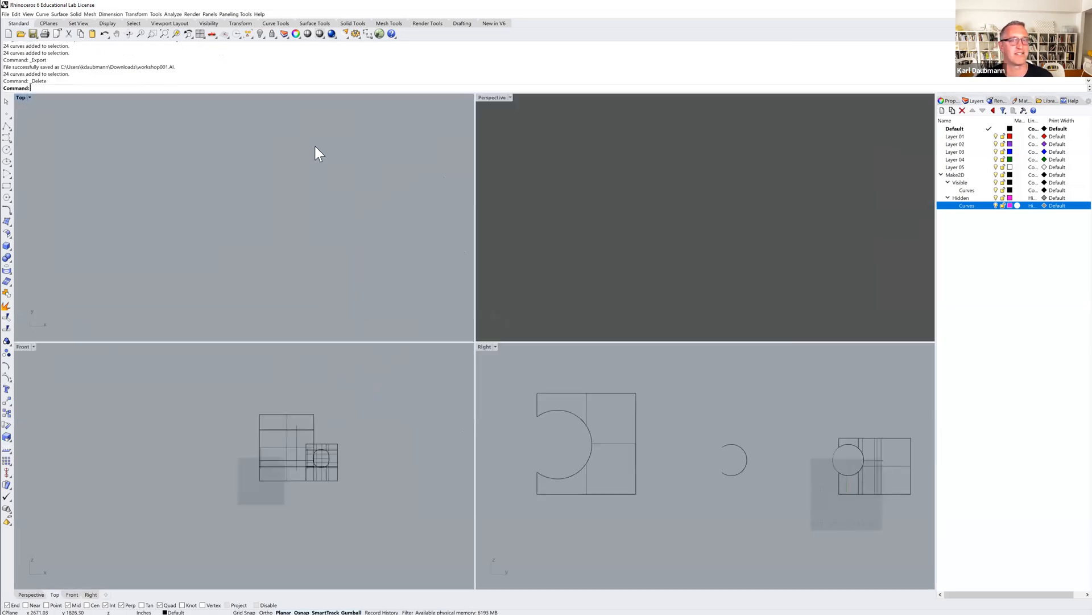
{"action": "double_click", "coordinate": [491, 97]}
{"action": "scroll", "coordinate": [526, 247], "scroll_direction": "down", "scroll_amount": 12}
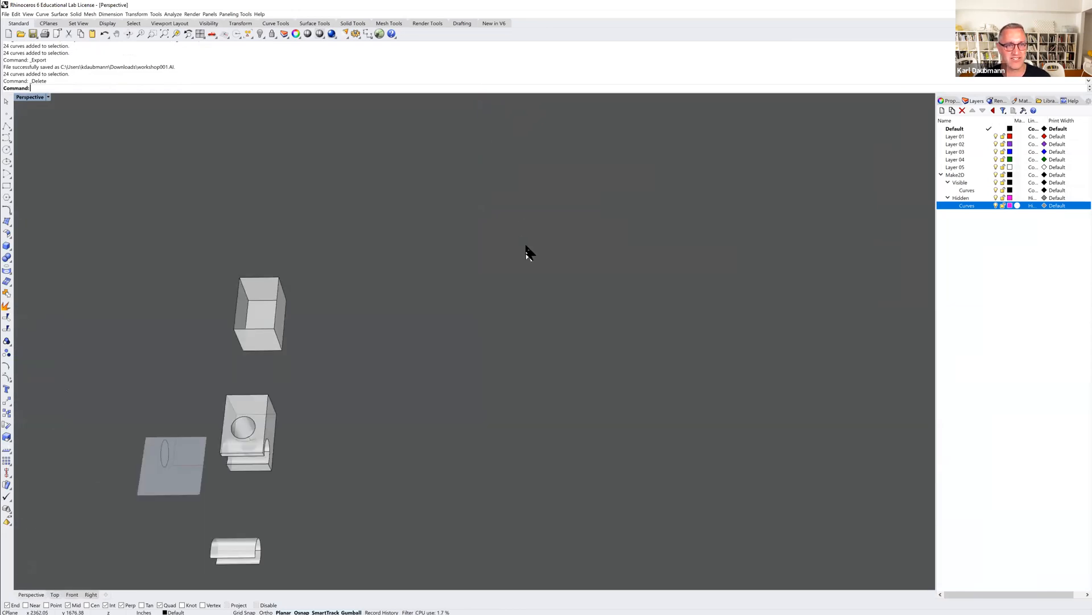
{"action": "right_click_drag", "start_coordinate": [466, 349], "coordinate": [440, 316]}
{"action": "scroll", "coordinate": [485, 354], "scroll_direction": "up", "scroll_amount": 9}
{"action": "right_click_drag", "start_coordinate": [484, 365], "coordinate": [443, 235], "text": "shift"}
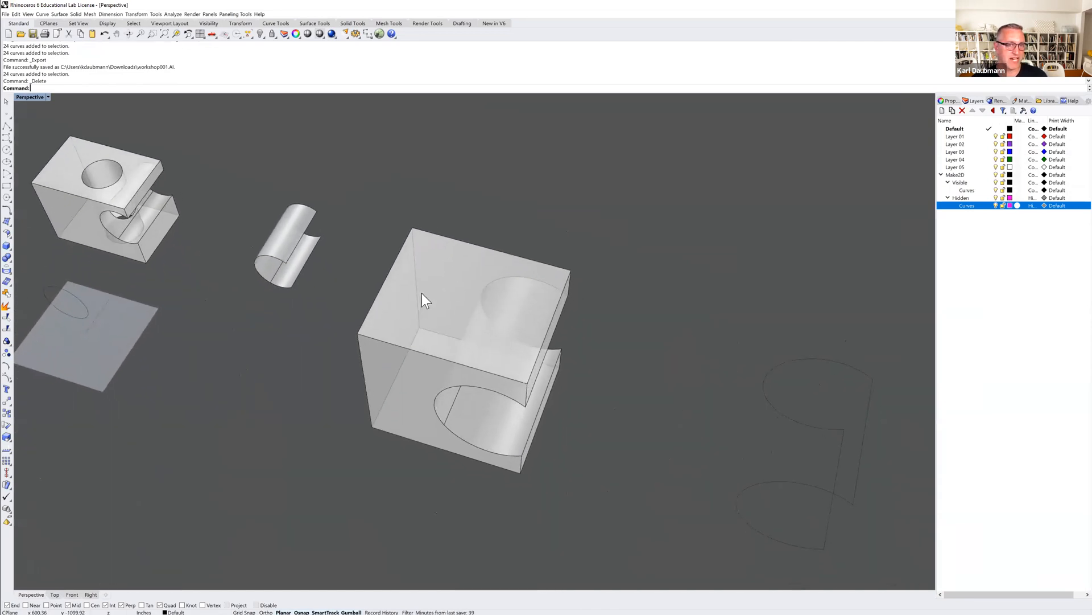
{"action": "right_click_drag", "start_coordinate": [435, 285], "coordinate": [432, 254], "text": "shift"}
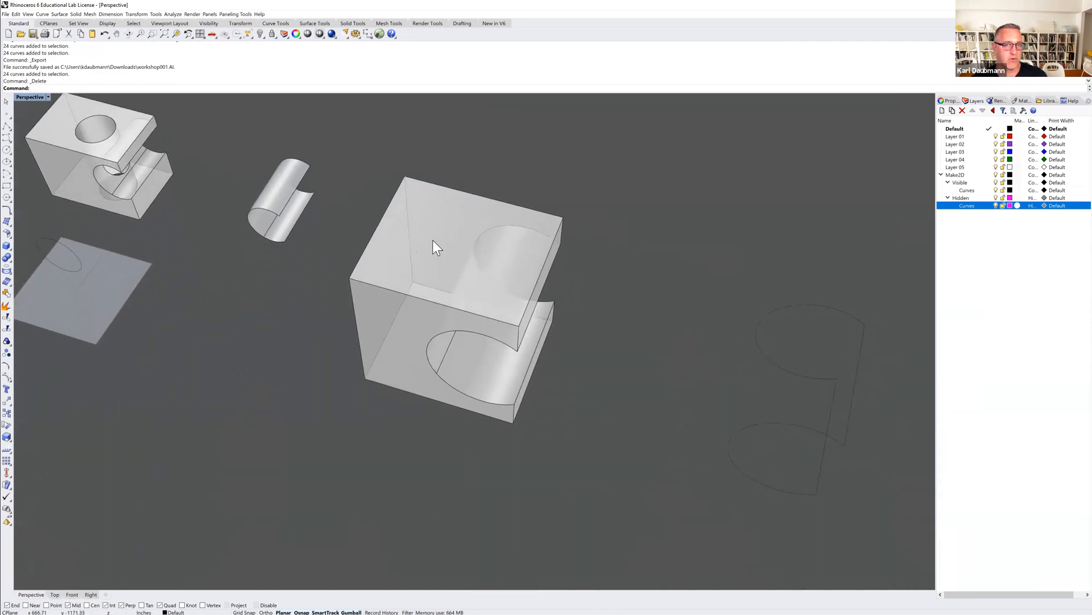
{"action": "left_click", "coordinate": [433, 247]}
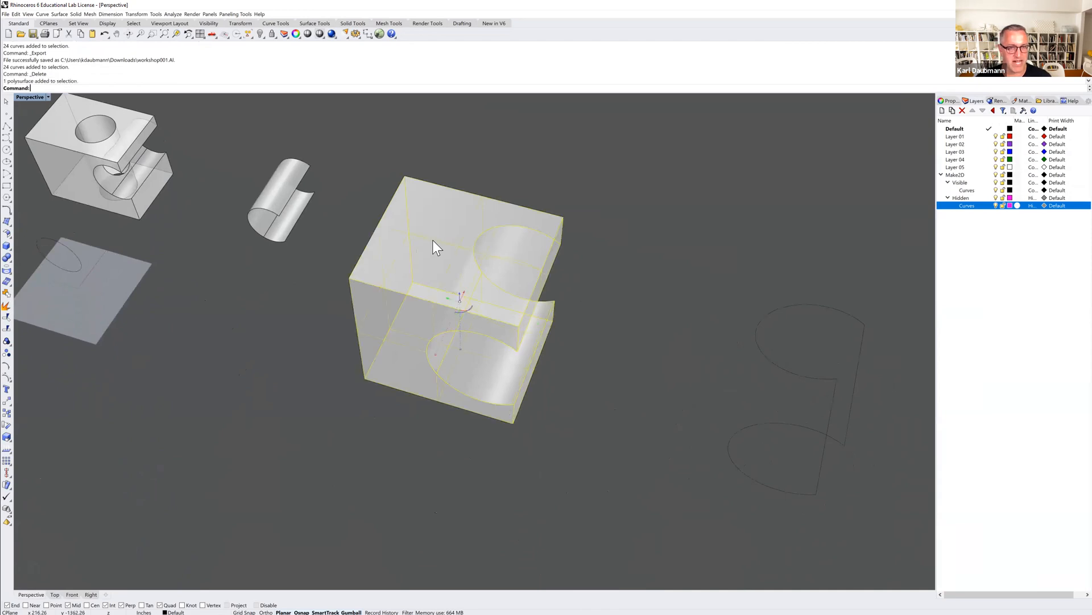
Explode the selected notched box into separate faces and delete its flat top face.
{"action": "type", "text": "x"}
{"action": "key", "text": "Return"}
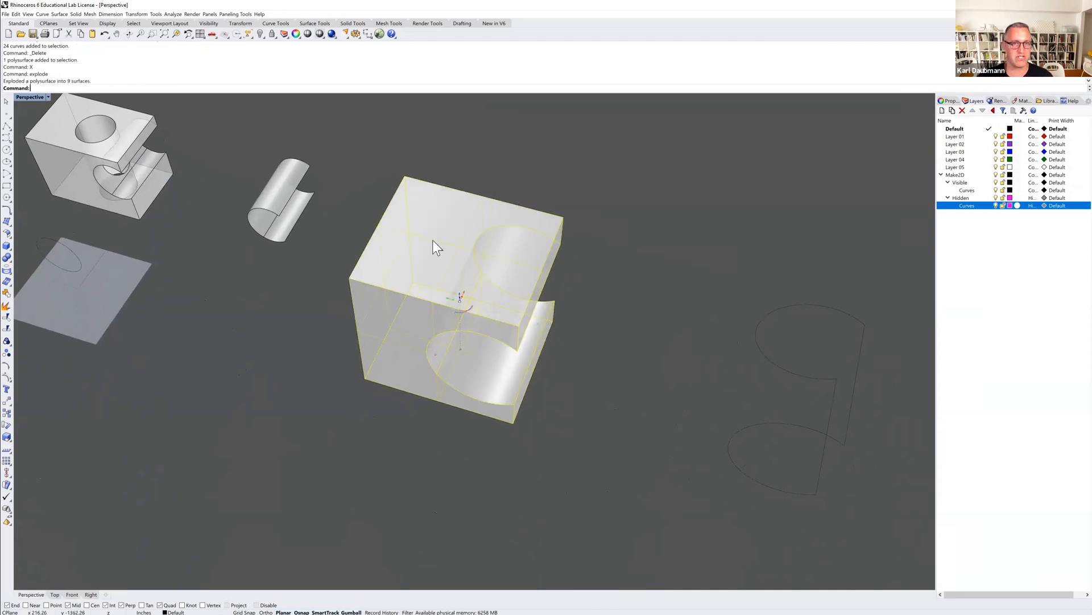
{"action": "left_click", "coordinate": [437, 238]}
{"action": "key", "text": "Delete"}
Join the remaining faces of the large notched box into one open polysurface.
{"action": "left_click_drag", "start_coordinate": [607, 169], "coordinate": [359, 421]}
{"action": "key", "text": "ctrl+j"}
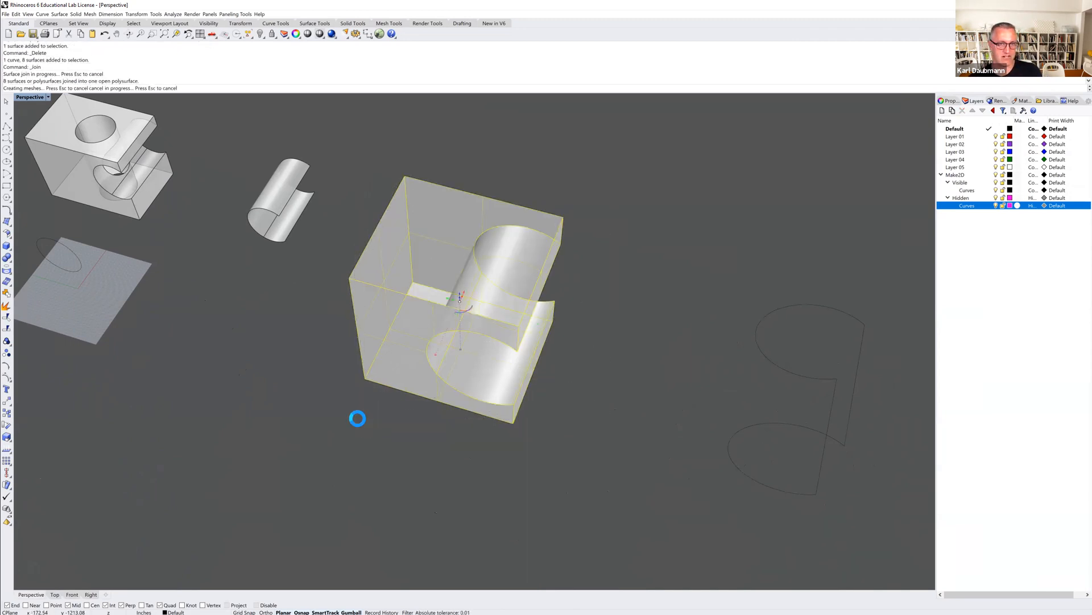
{"action": "right_click_drag", "start_coordinate": [357, 428], "coordinate": [380, 325]}
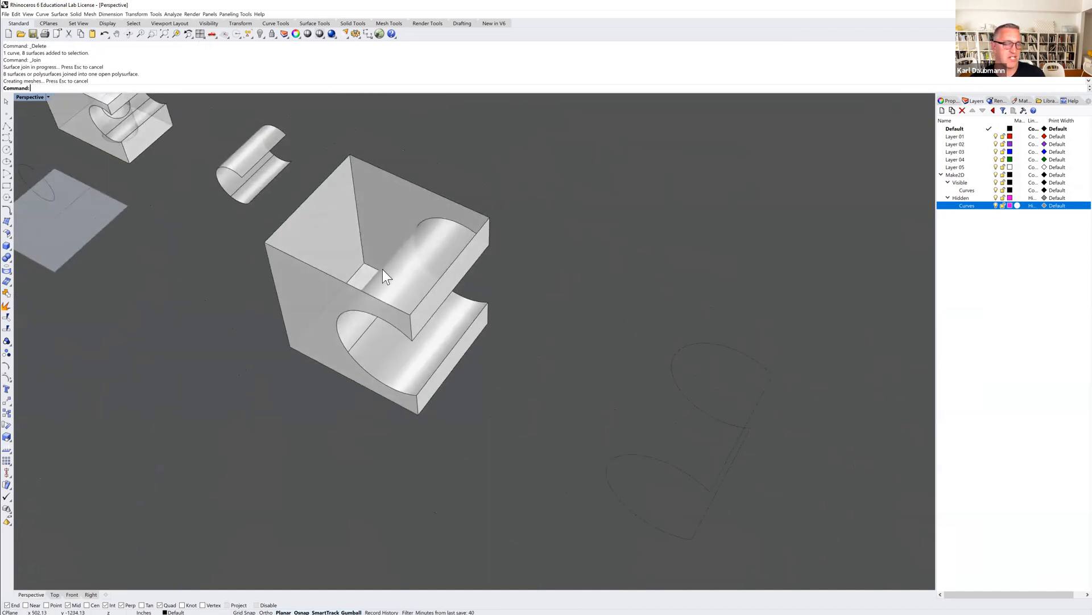
{"action": "mouse_move", "coordinate": [370, 447]}
{"action": "right_mouse_down"}
{"action": "mouse_move", "coordinate": [368, 419]}
{"action": "mouse_move", "coordinate": [376, 455]}
{"action": "mouse_move", "coordinate": [376, 420]}
{"action": "mouse_move", "coordinate": [388, 459]}
{"action": "mouse_move", "coordinate": [372, 446]}
{"action": "mouse_move", "coordinate": [368, 430]}
{"action": "mouse_move", "coordinate": [392, 439]}
{"action": "mouse_move", "coordinate": [373, 449]}
{"action": "mouse_move", "coordinate": [378, 432]}
{"action": "mouse_move", "coordinate": [377, 446]}
{"action": "right_mouse_up"}
Examine the open notched box and the cylindrical piece beside it, zooming to each and returning to the box.
{"action": "left_click", "coordinate": [412, 340]}
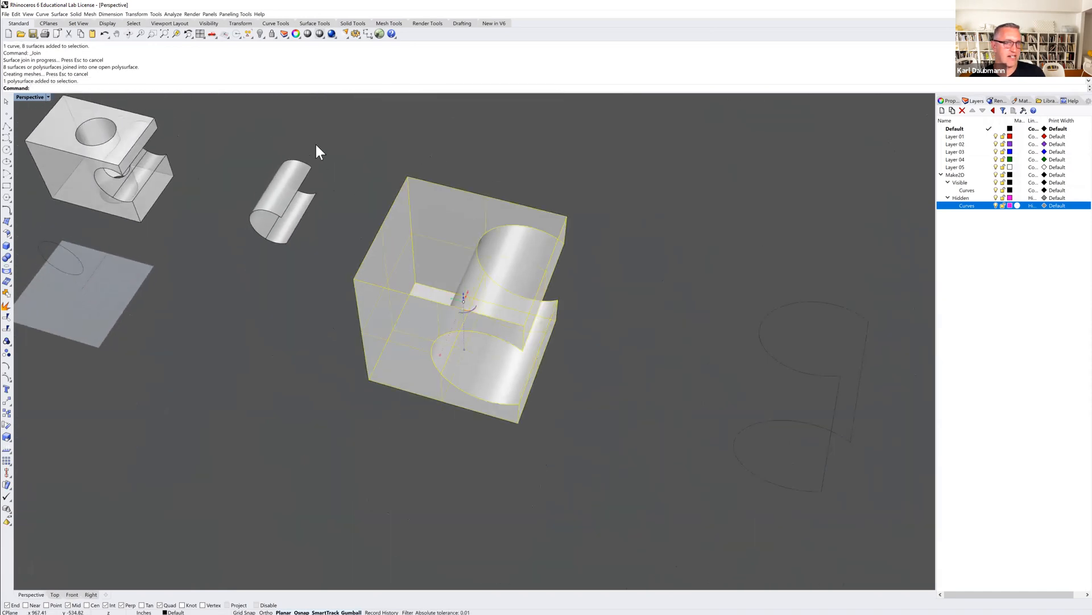
{"action": "left_click", "coordinate": [174, 33]}
{"action": "right_click_drag", "start_coordinate": [742, 384], "coordinate": [249, 324]}
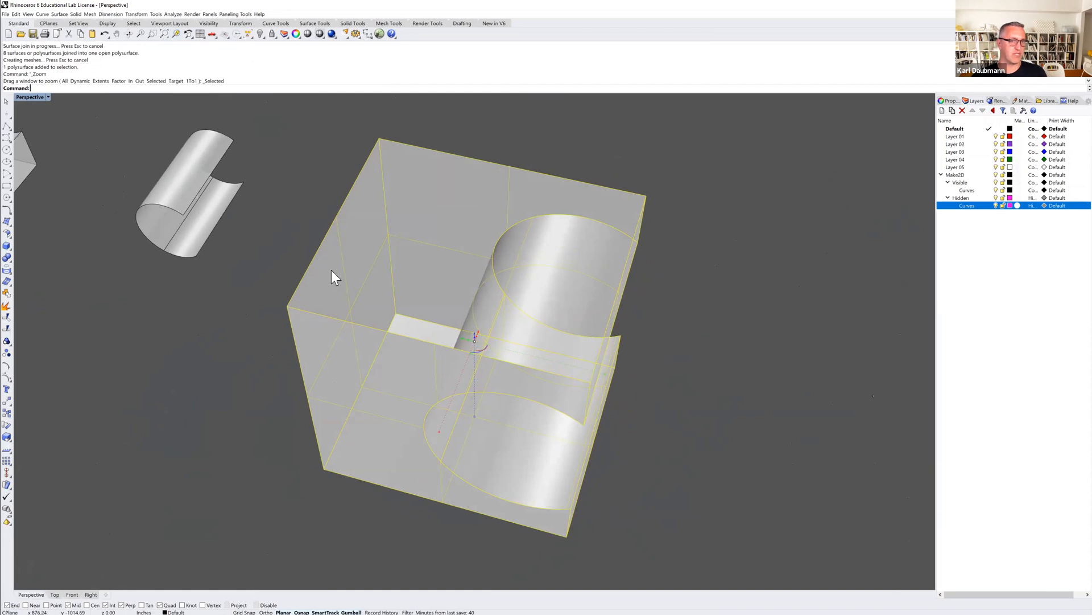
{"action": "left_click", "coordinate": [312, 190]}
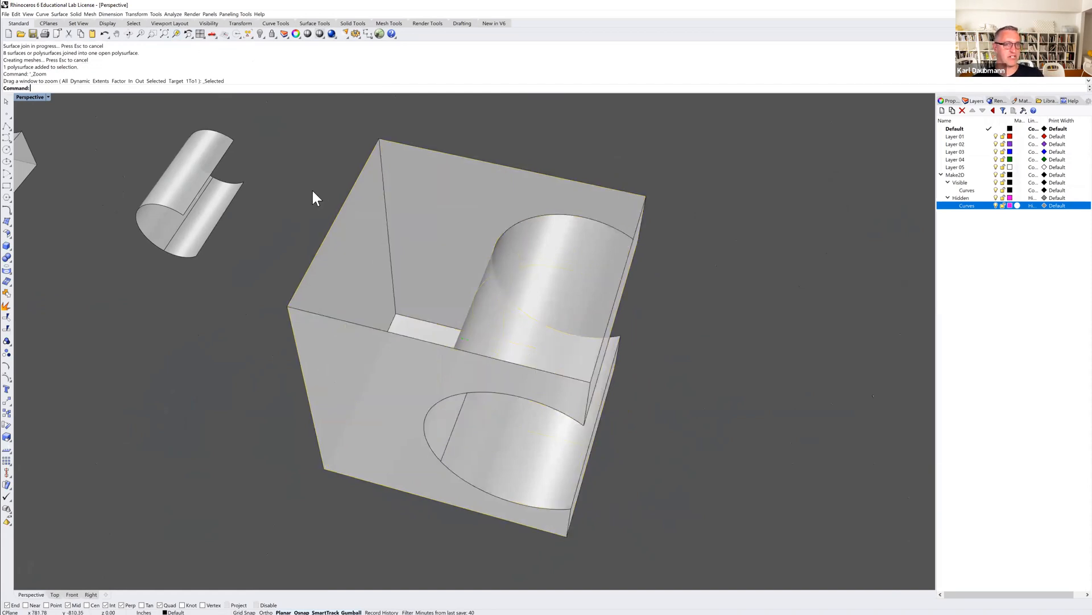
{"action": "left_click", "coordinate": [209, 205]}
{"action": "left_click", "coordinate": [176, 35]}
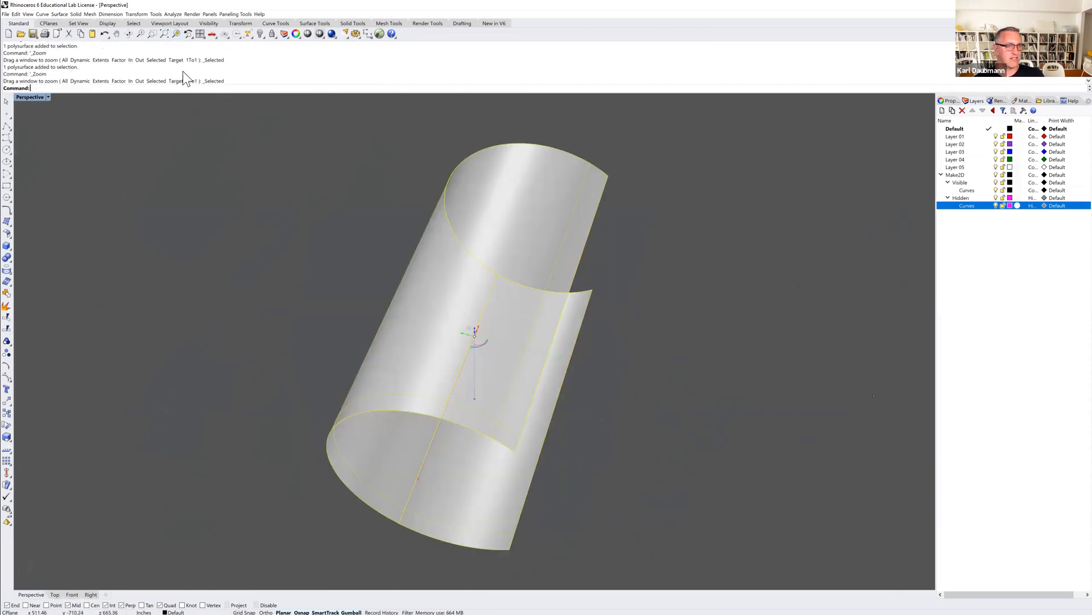
{"action": "mouse_move", "coordinate": [327, 237]}
{"action": "right_mouse_down"}
{"action": "mouse_move", "coordinate": [302, 256]}
{"action": "mouse_move", "coordinate": [251, 232]}
{"action": "mouse_move", "coordinate": [290, 217]}
{"action": "mouse_move", "coordinate": [373, 255]}
{"action": "mouse_move", "coordinate": [344, 240]}
{"action": "mouse_move", "coordinate": [331, 247]}
{"action": "right_mouse_up"}
{"action": "scroll", "coordinate": [331, 247], "scroll_direction": "down", "scroll_amount": 14}
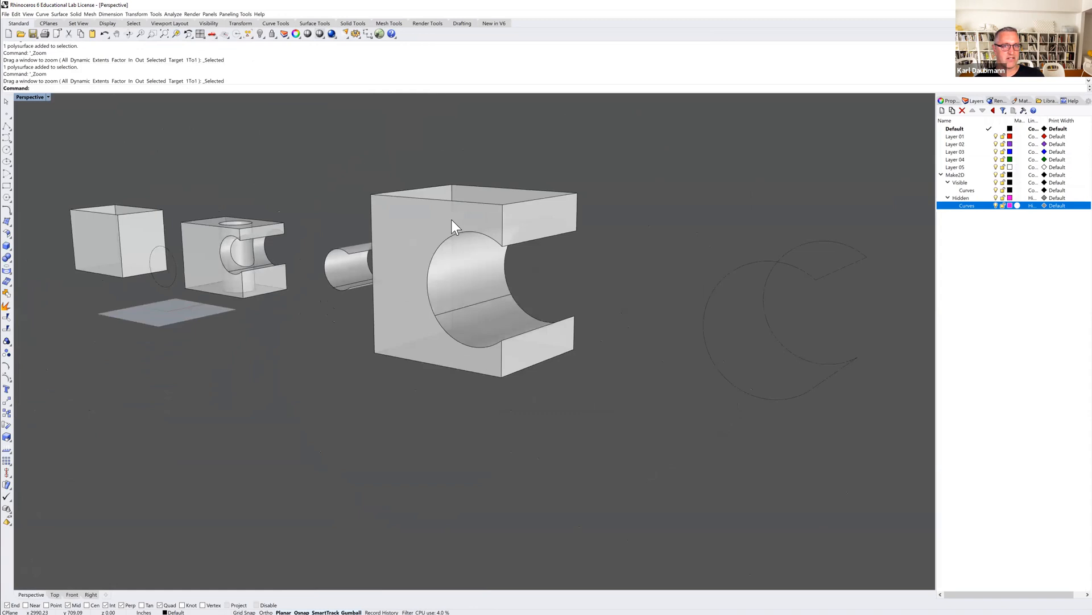
{"action": "left_click", "coordinate": [453, 223]}
{"action": "left_click", "coordinate": [176, 34]}
{"action": "left_click", "coordinate": [238, 140]}
{"action": "mouse_move", "coordinate": [243, 153]}
{"action": "right_mouse_down"}
{"action": "mouse_move", "coordinate": [256, 170]}
{"action": "mouse_move", "coordinate": [253, 157]}
{"action": "mouse_move", "coordinate": [261, 164]}
{"action": "right_mouse_up"}
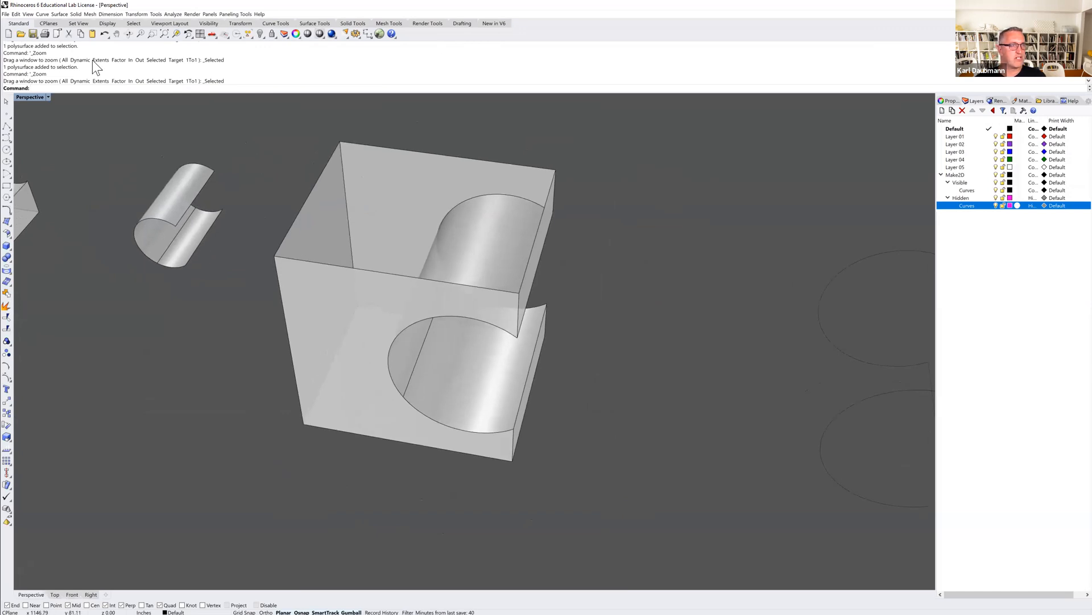
Create a corner-to-corner plane over the box's open top, from its rear corner to slightly beyond the opposite front corner.
{"action": "left_click", "coordinate": [59, 15]}
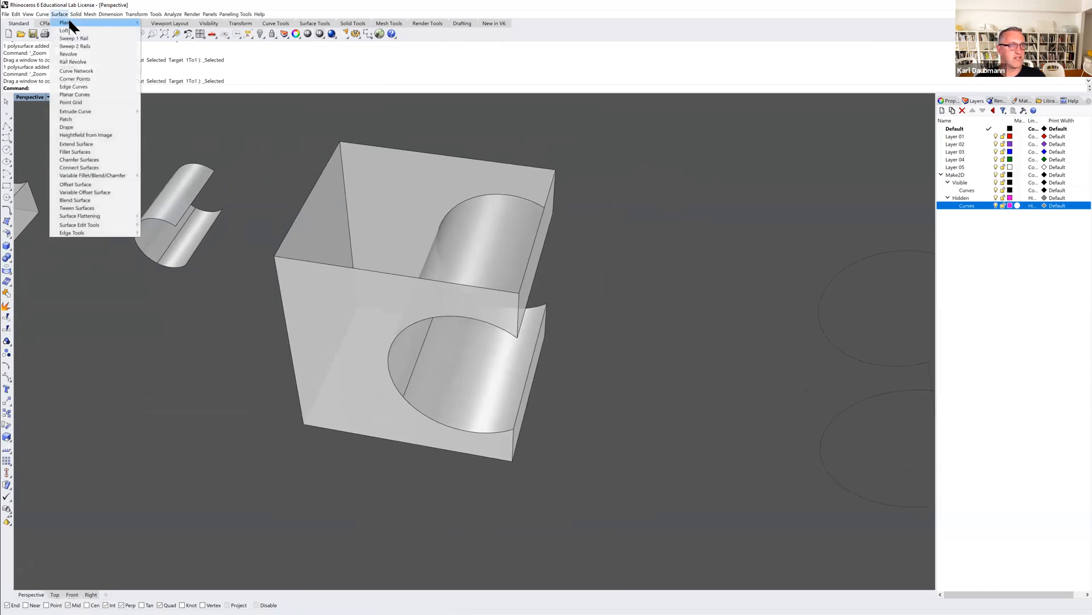
{"action": "mouse_move", "coordinate": [70, 22]}
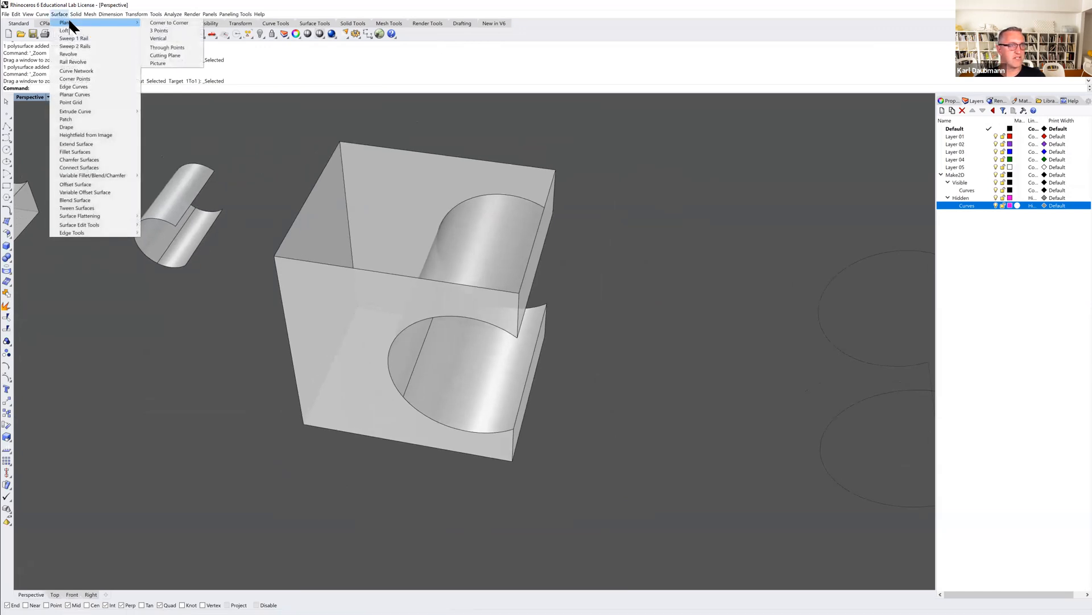
{"action": "left_click", "coordinate": [159, 22]}
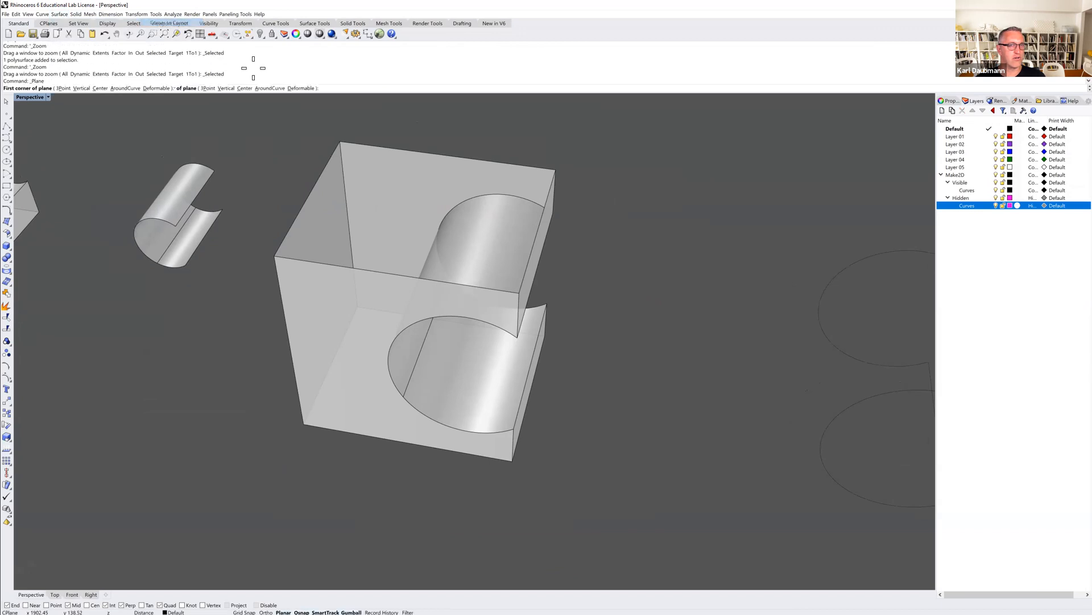
{"action": "left_click", "coordinate": [340, 140]}
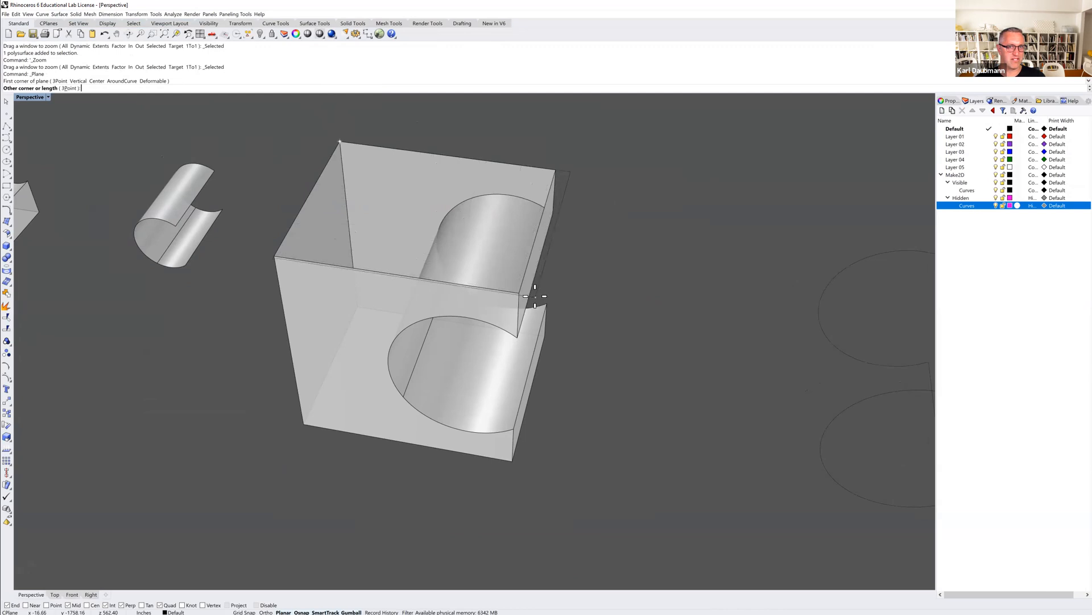
{"action": "scroll", "coordinate": [529, 295], "scroll_direction": "up", "scroll_amount": 5}
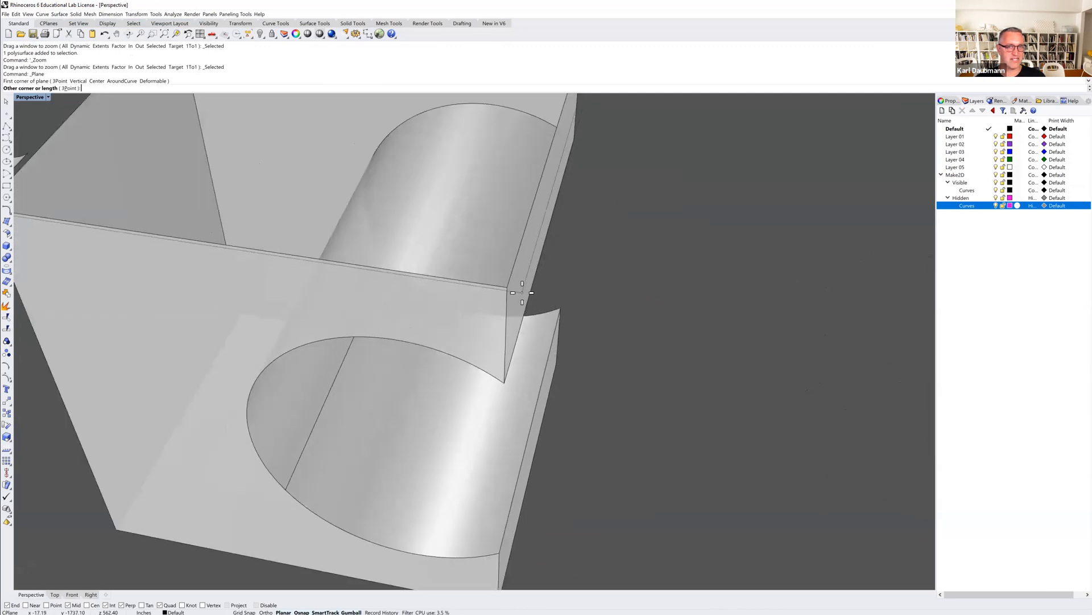
{"action": "left_click", "coordinate": [515, 291]}
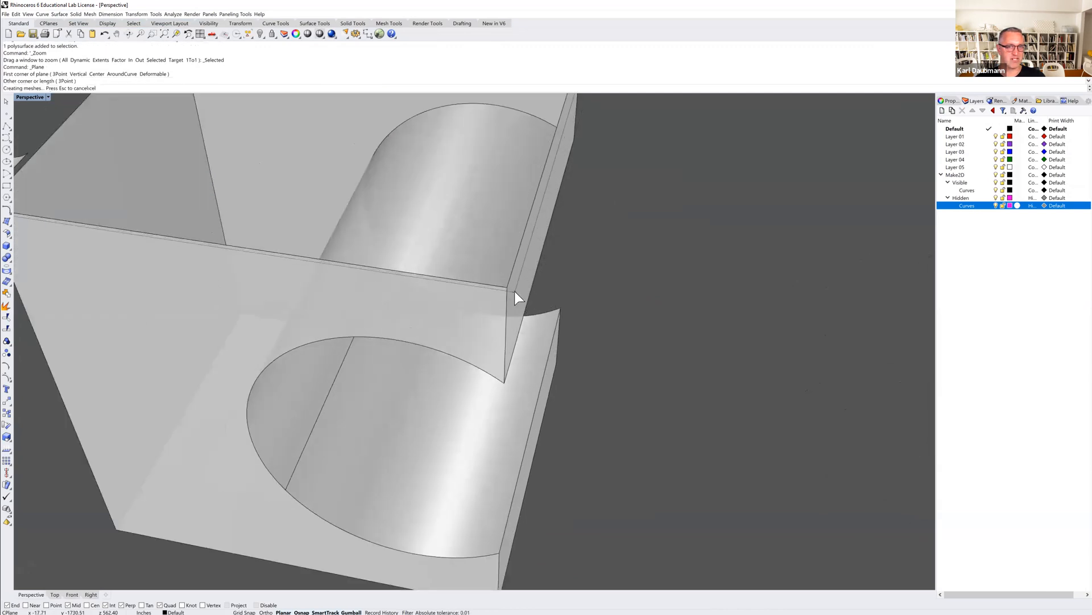
{"action": "scroll", "coordinate": [577, 278], "scroll_direction": "down", "scroll_amount": 6}
{"action": "right_click_drag", "start_coordinate": [577, 278], "coordinate": [592, 295]}
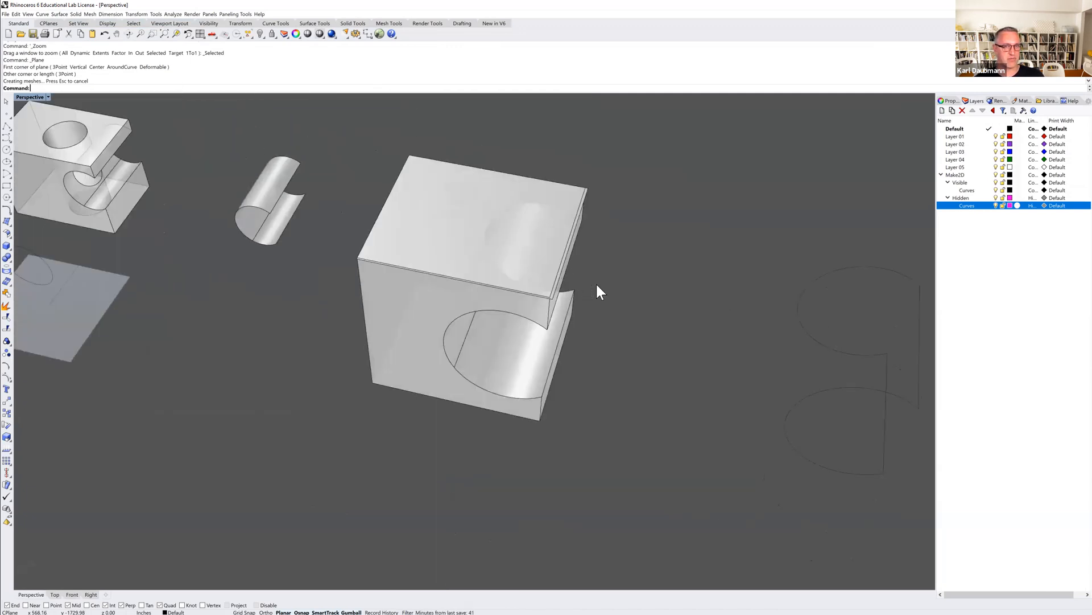
Join the new top plane to the notched box and deselect the result.
{"action": "right_click_drag", "start_coordinate": [583, 231], "coordinate": [582, 224]}
{"action": "left_click", "coordinate": [583, 224]}
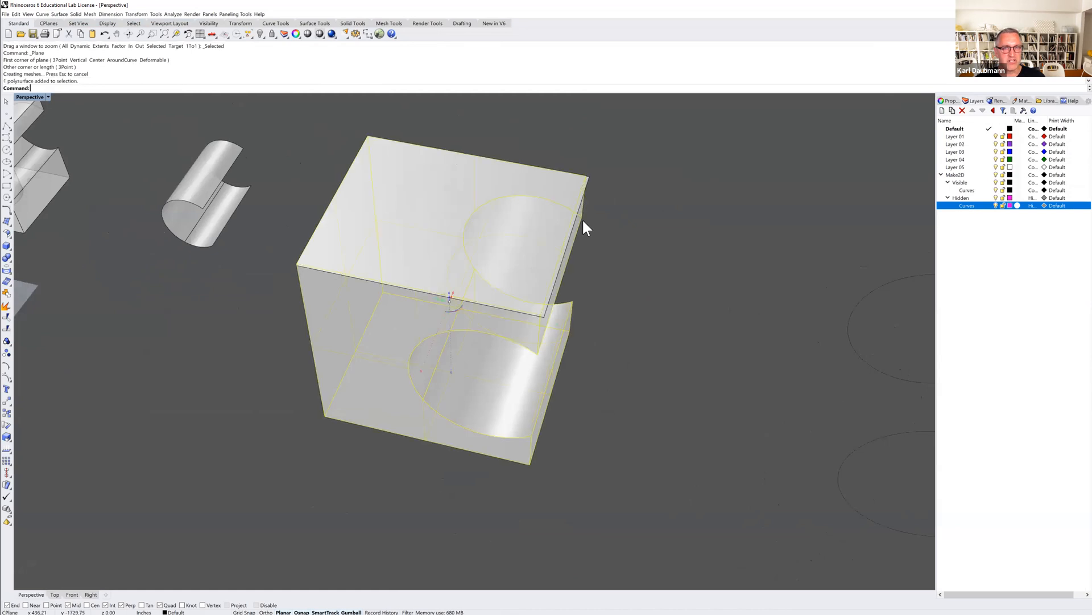
{"action": "left_click", "coordinate": [589, 179], "text": "shift"}
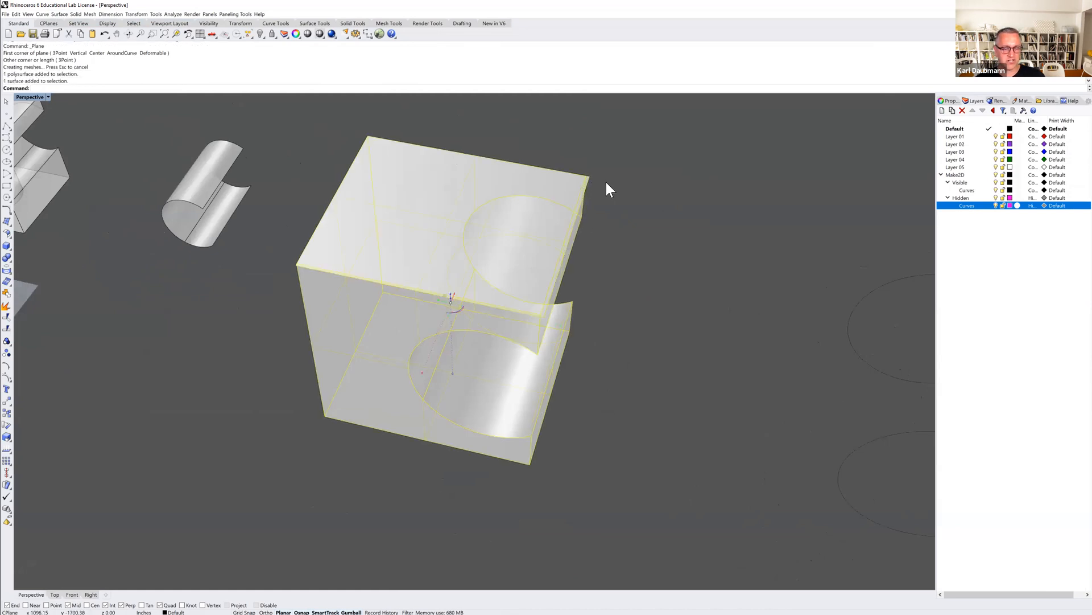
{"action": "key", "text": "ctrl+j"}
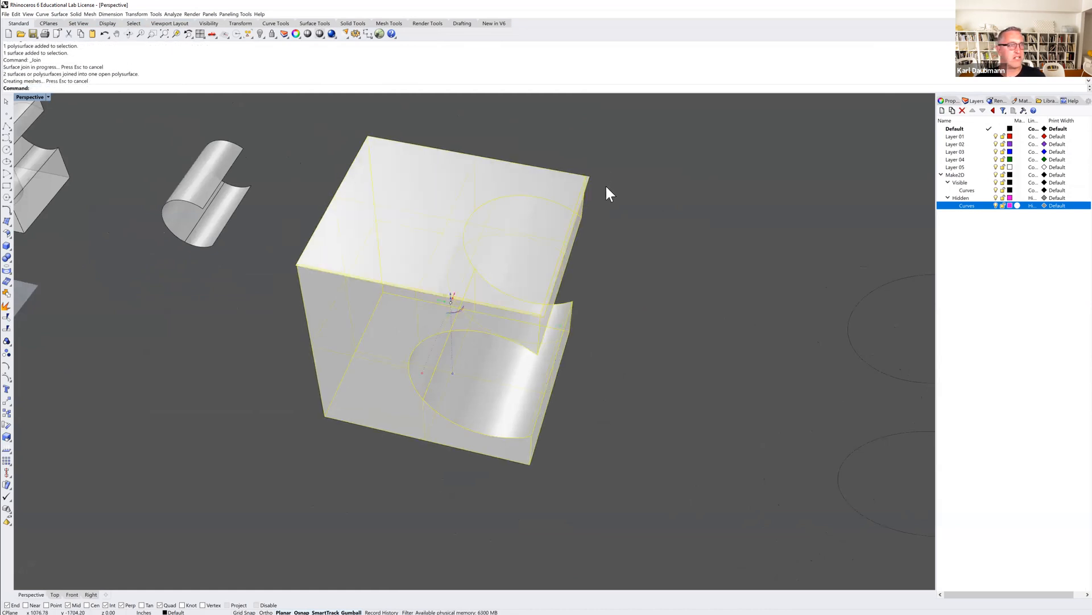
{"action": "left_click", "coordinate": [606, 183]}
Try to trim the top plane's overhang using the joined notched box as the cutting object.
{"action": "right_click_drag", "start_coordinate": [522, 275], "coordinate": [316, 251]}
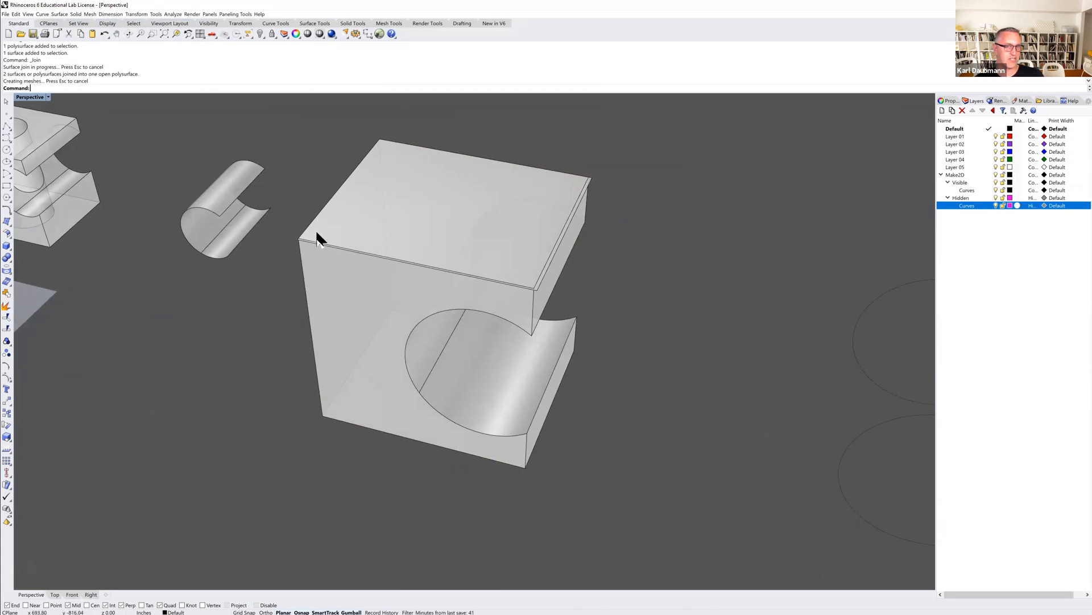
{"action": "right_click_drag", "start_coordinate": [515, 197], "coordinate": [510, 264]}
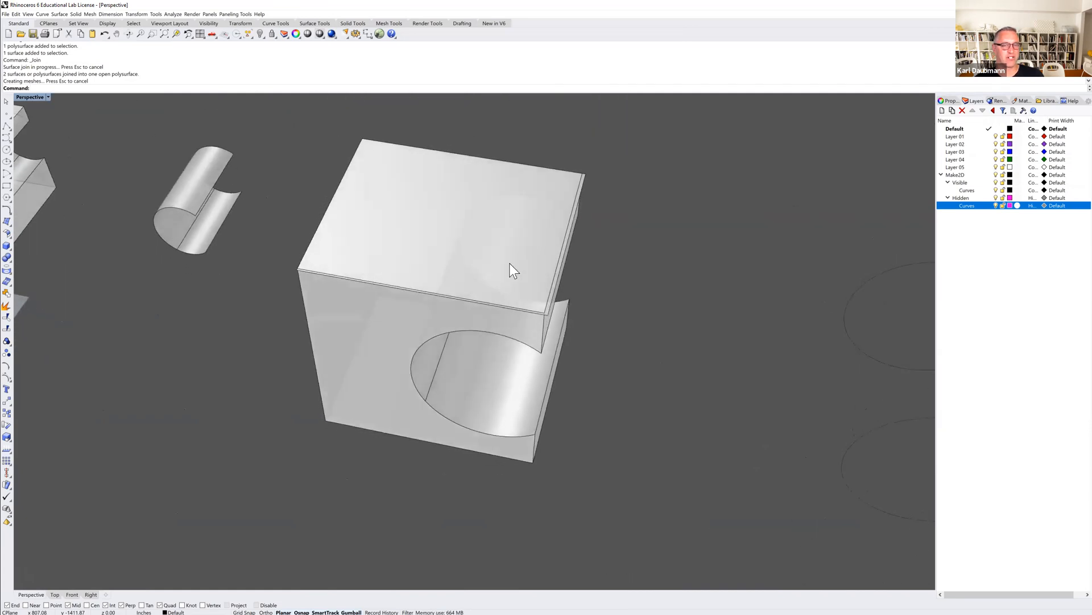
{"action": "scroll", "coordinate": [492, 291], "scroll_direction": "up", "scroll_amount": 2}
{"action": "right_click_drag", "start_coordinate": [478, 299], "coordinate": [423, 305], "text": "shift"}
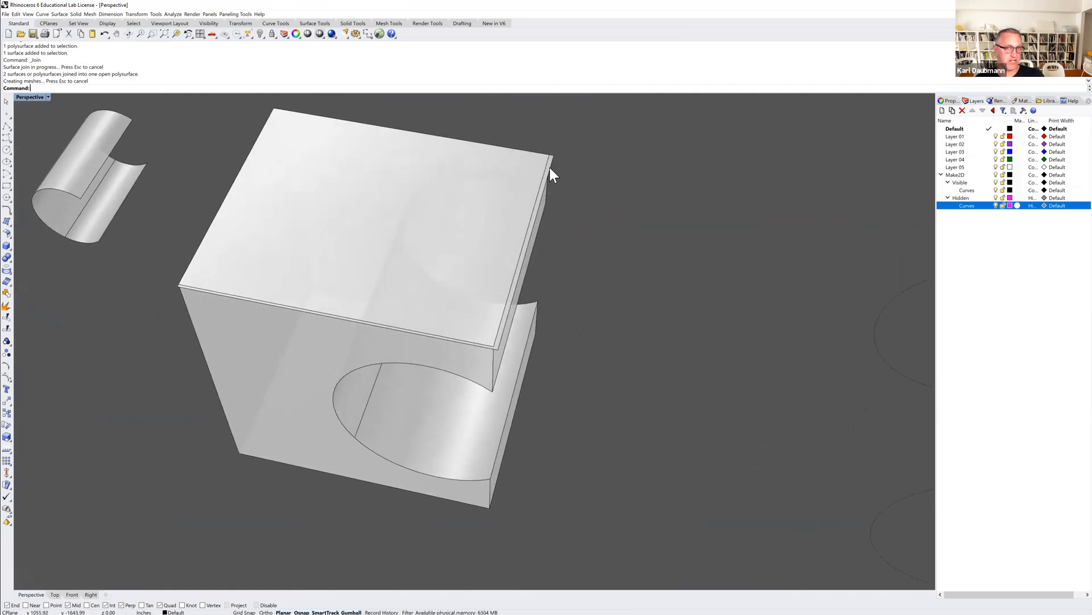
{"action": "key", "text": "ctrl+t"}
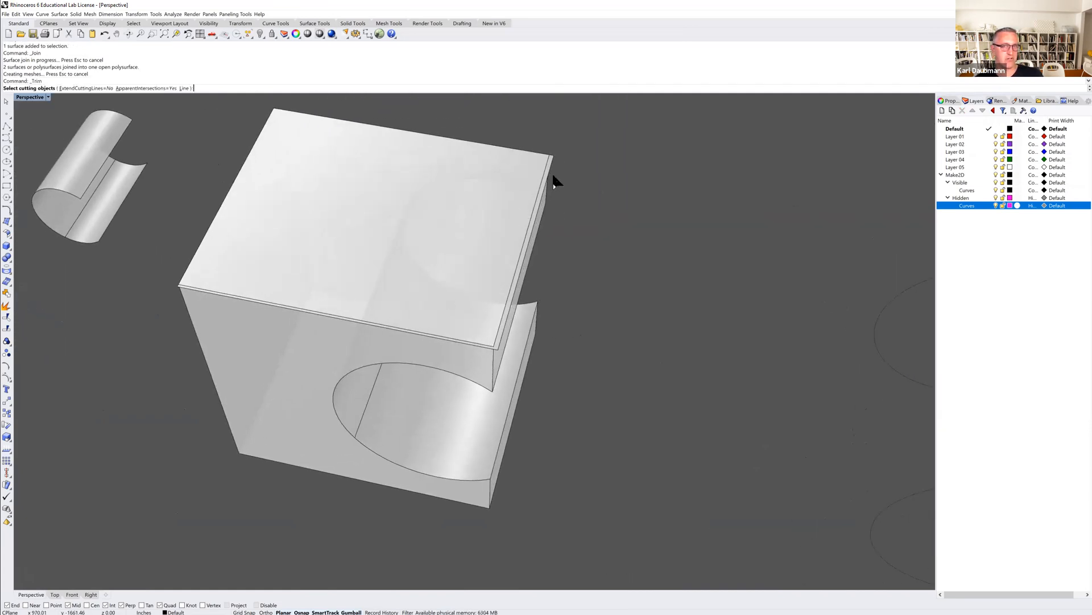
{"action": "right_click_drag", "start_coordinate": [557, 189], "coordinate": [565, 173]}
{"action": "left_click", "coordinate": [543, 195]}
{"action": "scroll", "coordinate": [557, 170], "scroll_direction": "up", "scroll_amount": 3}
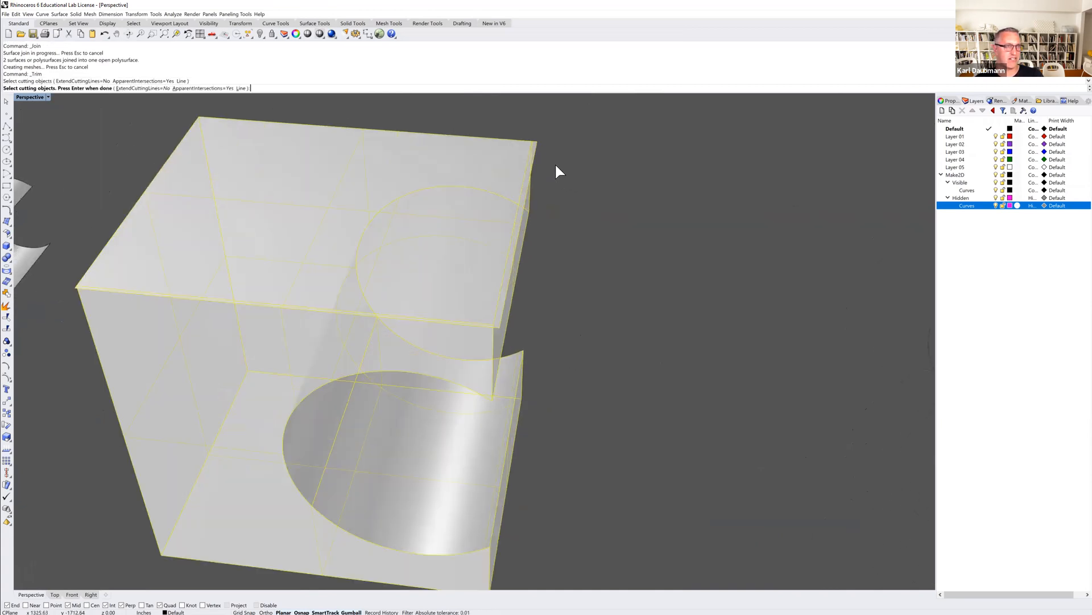
{"action": "key", "text": "Return"}
{"action": "left_click", "coordinate": [538, 147]}
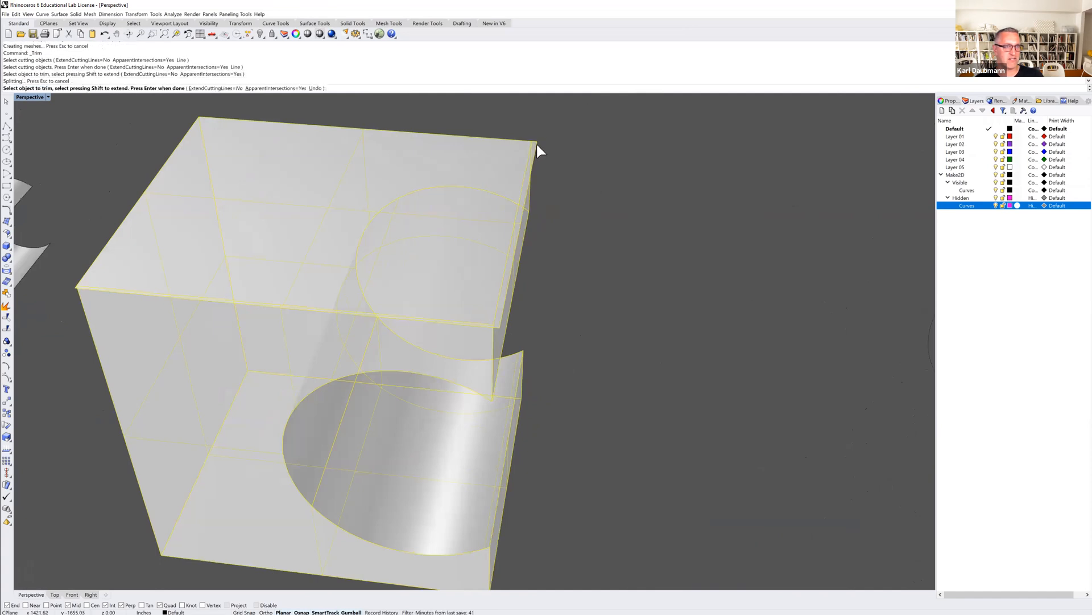
{"action": "key", "text": "Return"}
Explode the notched box with its new top into separate surfaces.
{"action": "left_click", "coordinate": [536, 142]}
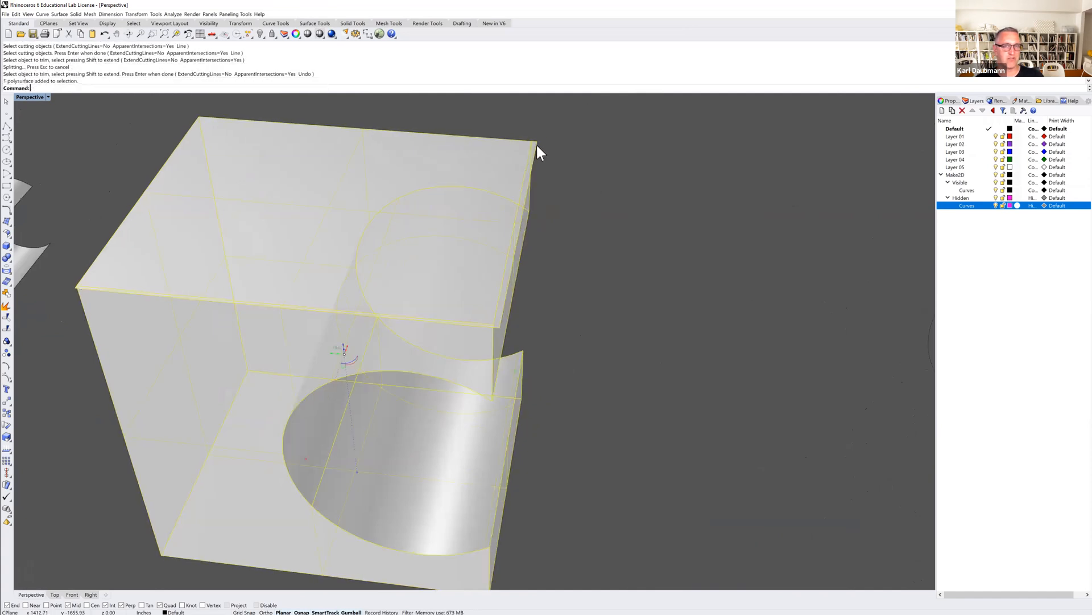
{"action": "type", "text": "X"}
{"action": "key", "text": "Return"}
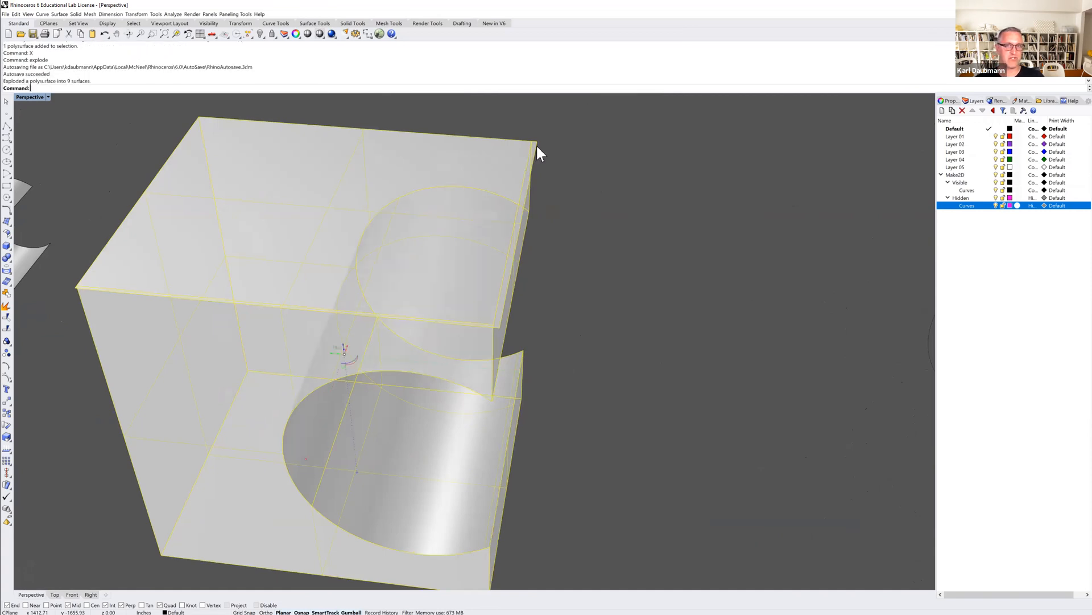
Trim away the top plane's overhang, using the box's front face and the adjoining upper side face as cutting objects.
{"action": "key", "text": "ctrl+t"}
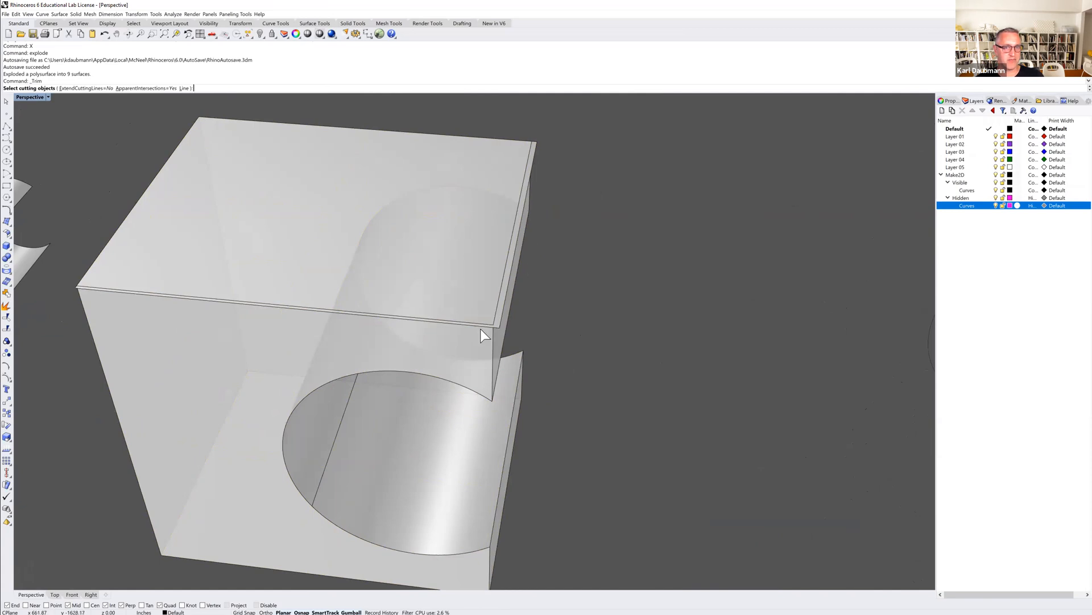
{"action": "left_click", "coordinate": [261, 334]}
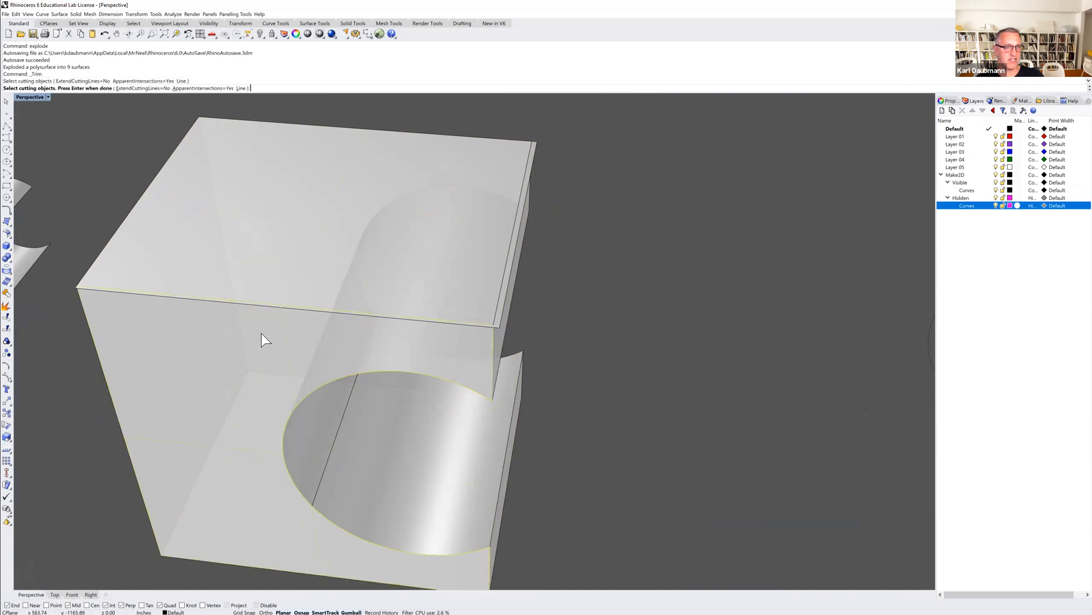
{"action": "left_click", "coordinate": [499, 340]}
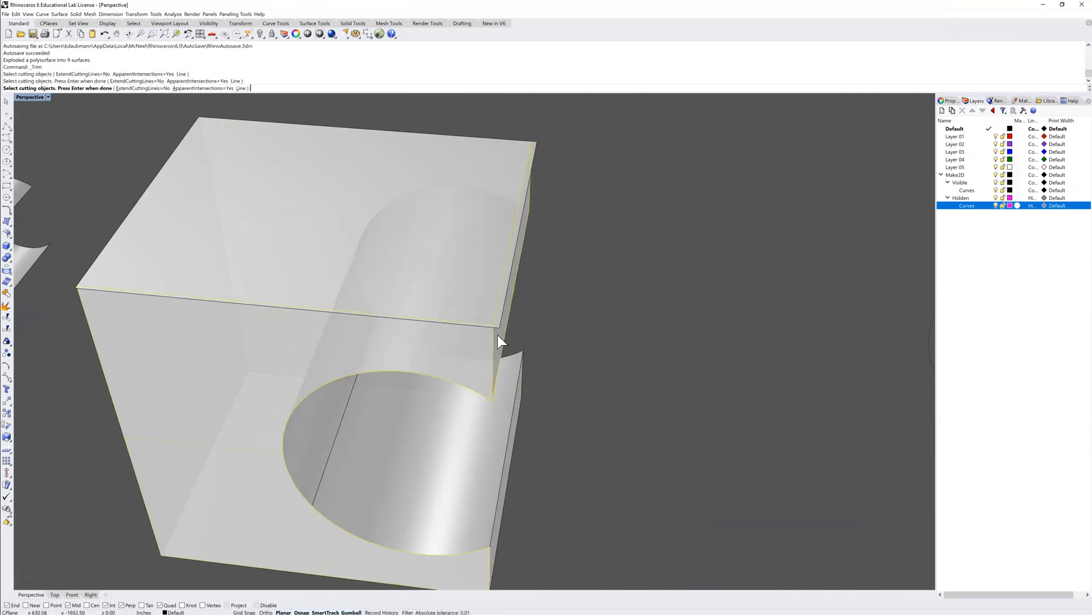
{"action": "left_click", "coordinate": [545, 236]}
{"action": "left_click", "coordinate": [536, 156]}
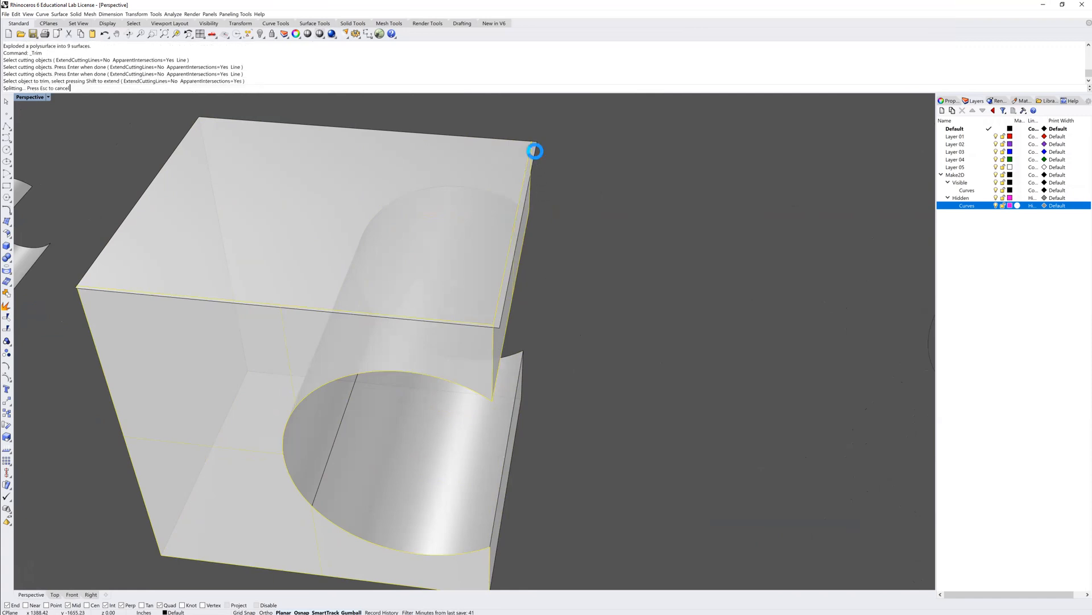
{"action": "key", "text": "Return"}
{"action": "right_click_drag", "start_coordinate": [592, 335], "coordinate": [572, 323]}
{"action": "scroll", "coordinate": [572, 324], "scroll_direction": "down", "scroll_amount": 5}
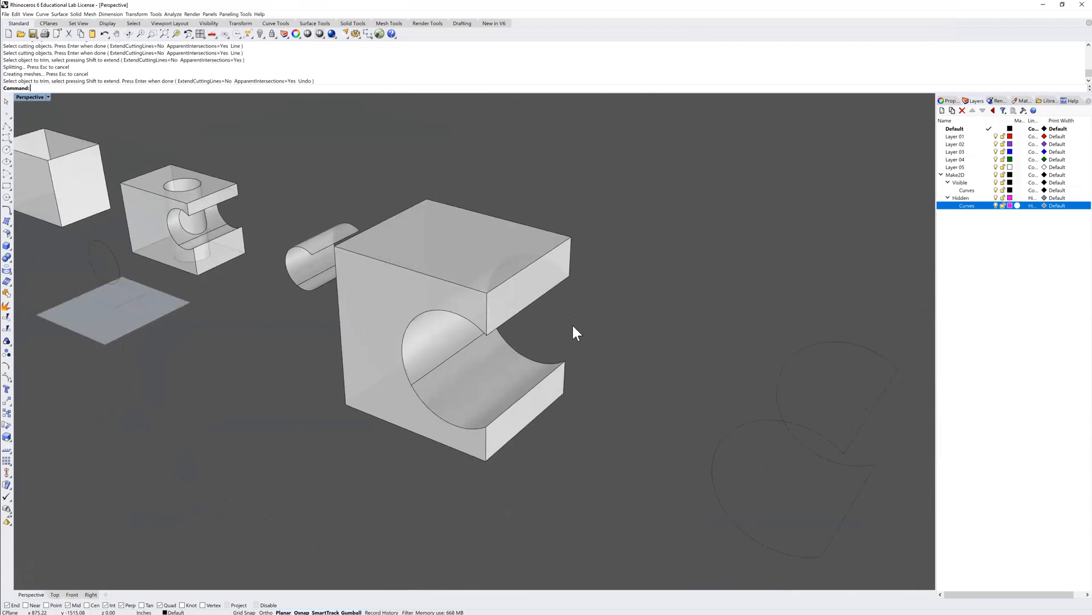
Delete the front face containing the circular notch from the exploded box.
{"action": "right_click_drag", "start_coordinate": [508, 380], "coordinate": [520, 380]}
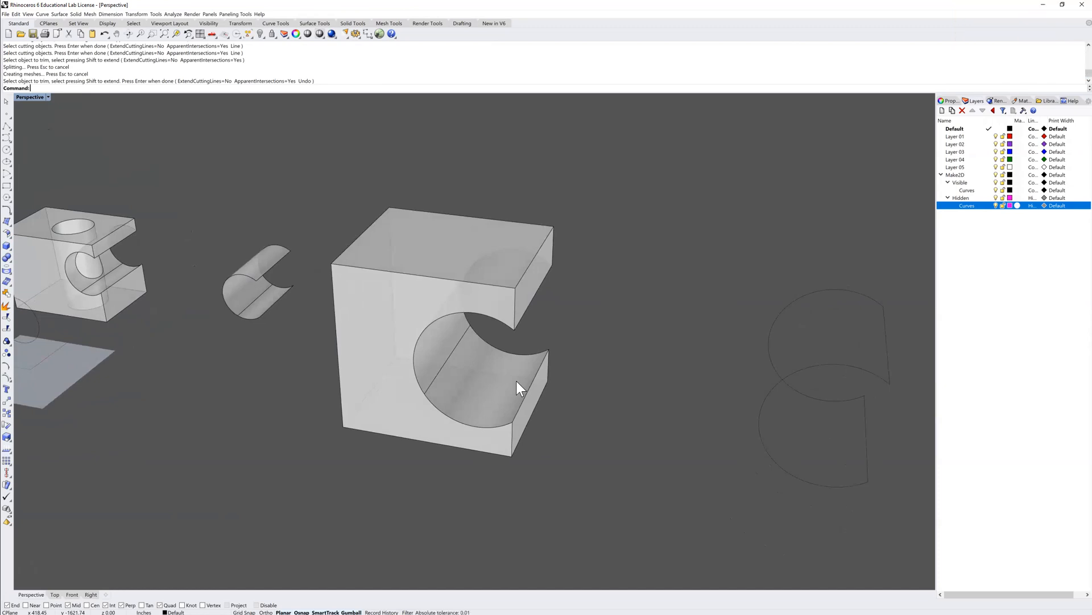
{"action": "right_click_drag", "start_coordinate": [455, 271], "coordinate": [469, 292]}
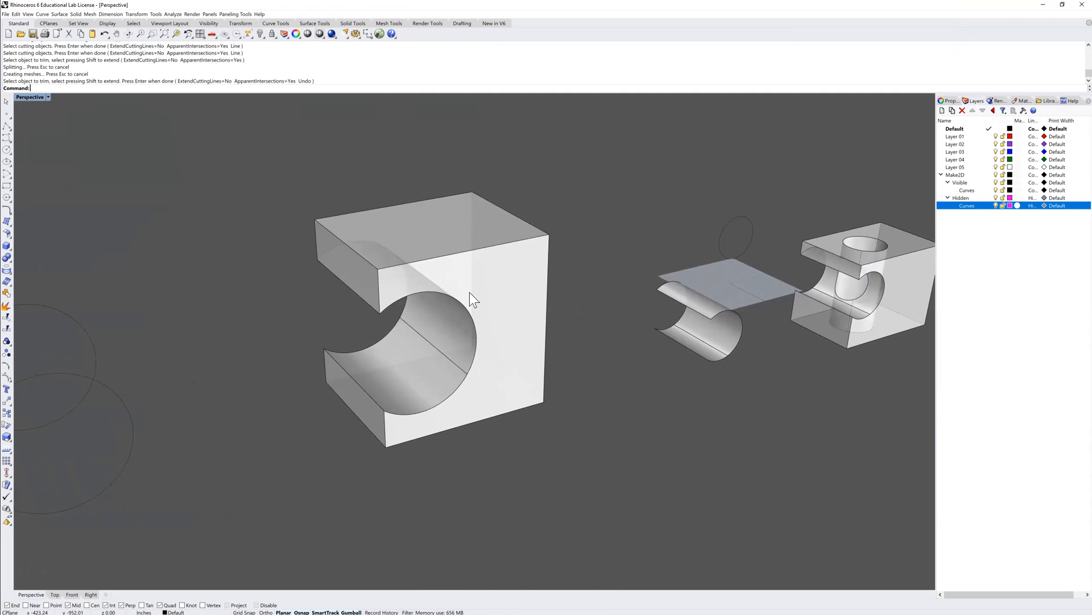
{"action": "left_click", "coordinate": [504, 309], "text": "ctrl+shift"}
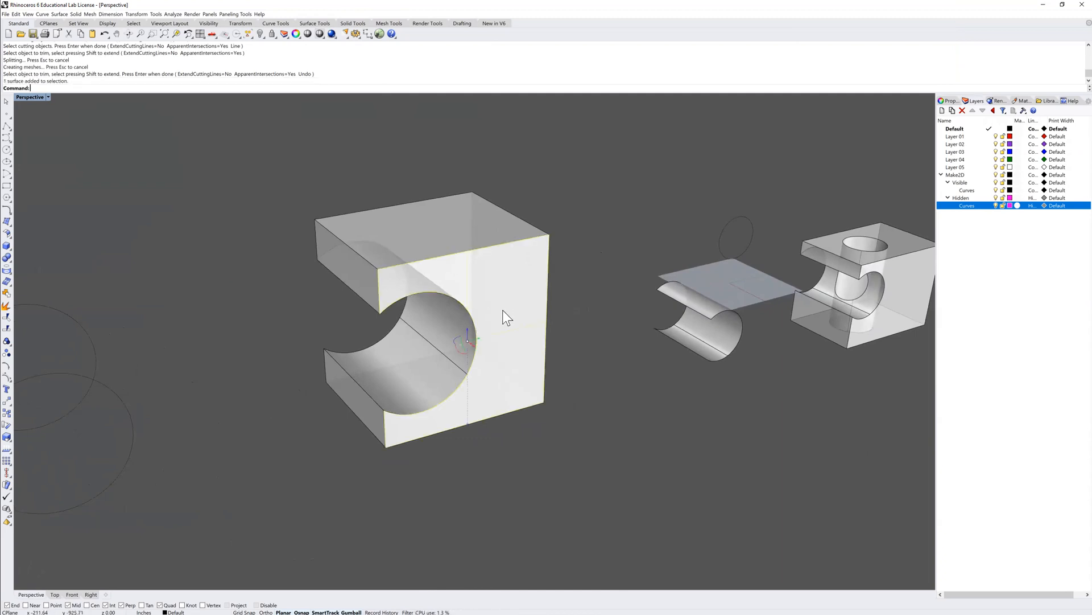
{"action": "key", "text": "Delete"}
Join the remaining surfaces of the notched box into one open polysurface and deselect it.
{"action": "mouse_move", "coordinate": [493, 363]}
{"action": "right_mouse_down"}
{"action": "mouse_move", "coordinate": [456, 341]}
{"action": "mouse_move", "coordinate": [480, 339]}
{"action": "mouse_move", "coordinate": [502, 369]}
{"action": "right_mouse_up"}
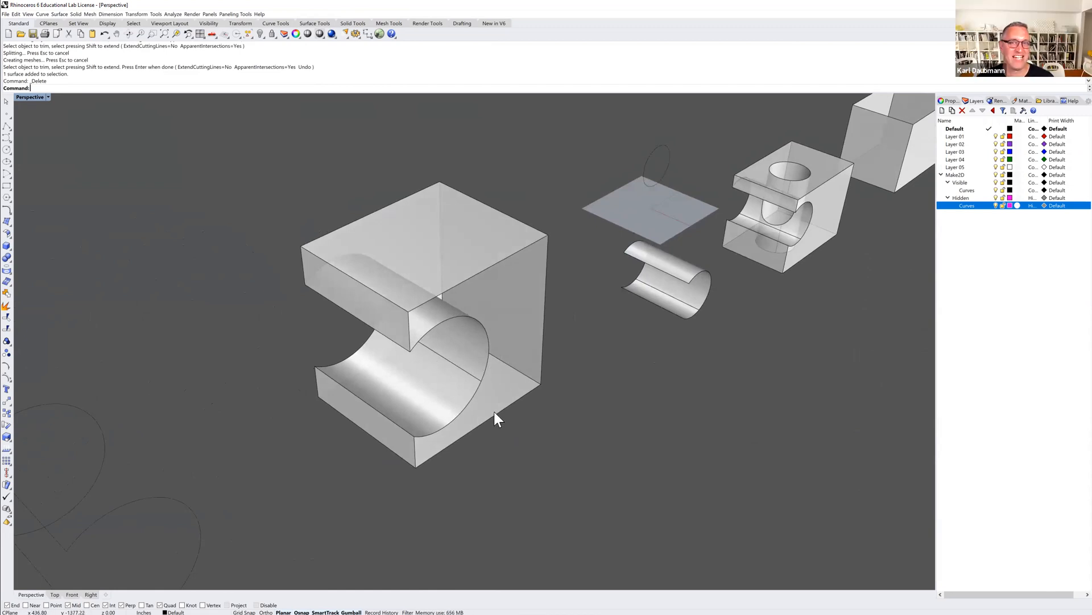
{"action": "scroll", "coordinate": [494, 412], "scroll_direction": "down", "scroll_amount": 1}
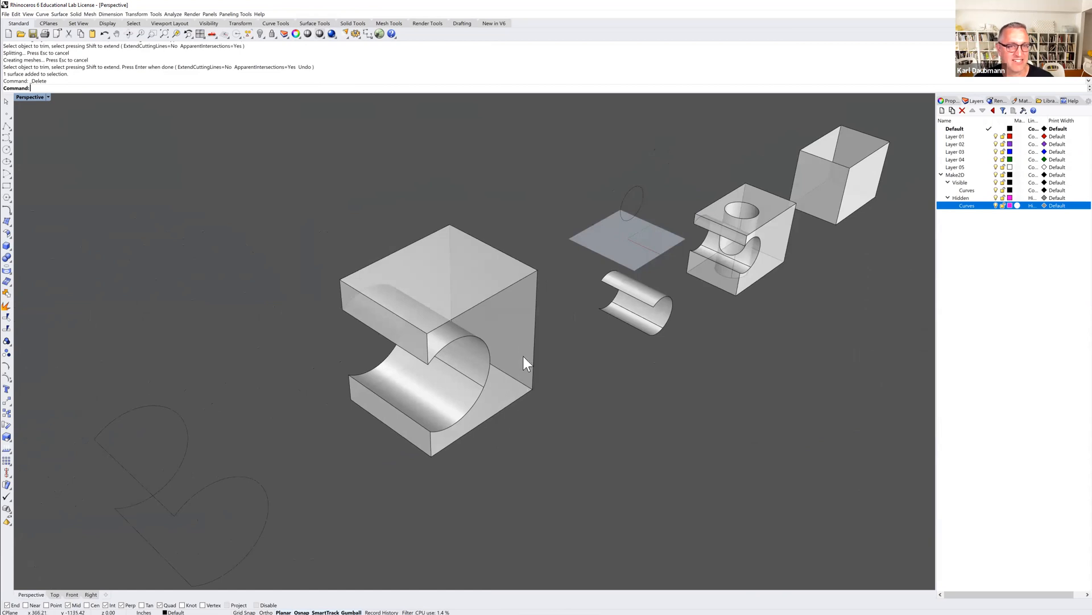
{"action": "left_click_drag", "start_coordinate": [560, 183], "coordinate": [341, 475]}
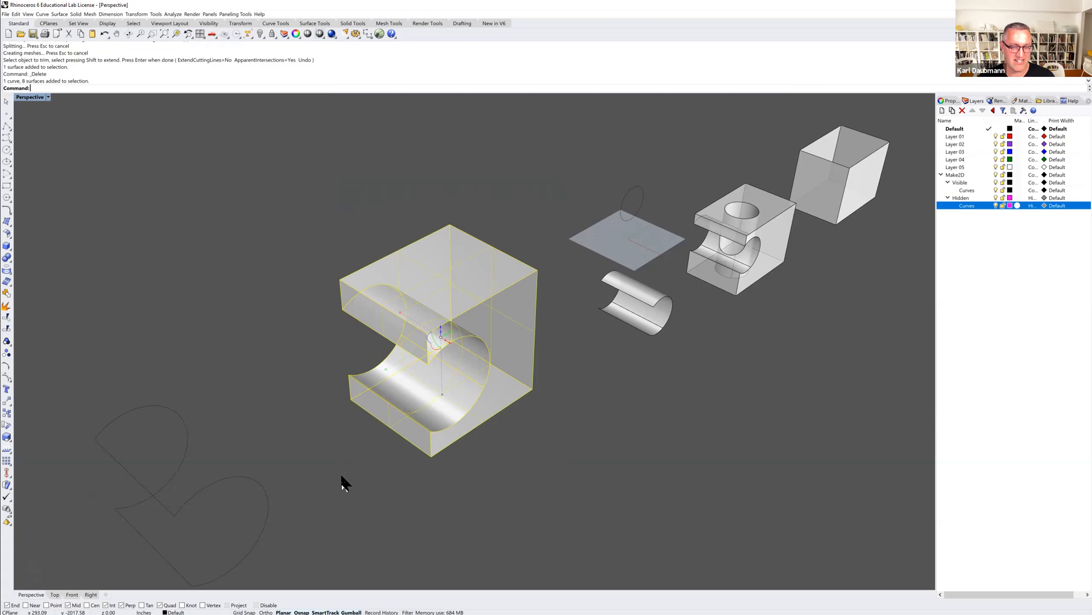
{"action": "key", "text": "ctrl+j"}
{"action": "key", "text": "Escape"}
Cap the joined notched box to close its missing front face.
{"action": "mouse_move", "coordinate": [394, 467]}
{"action": "right_mouse_down"}
{"action": "mouse_move", "coordinate": [378, 471]}
{"action": "mouse_move", "coordinate": [378, 461]}
{"action": "mouse_move", "coordinate": [397, 474]}
{"action": "right_mouse_up"}
{"action": "type", "text": "Cap"}
{"action": "key", "text": "Return"}
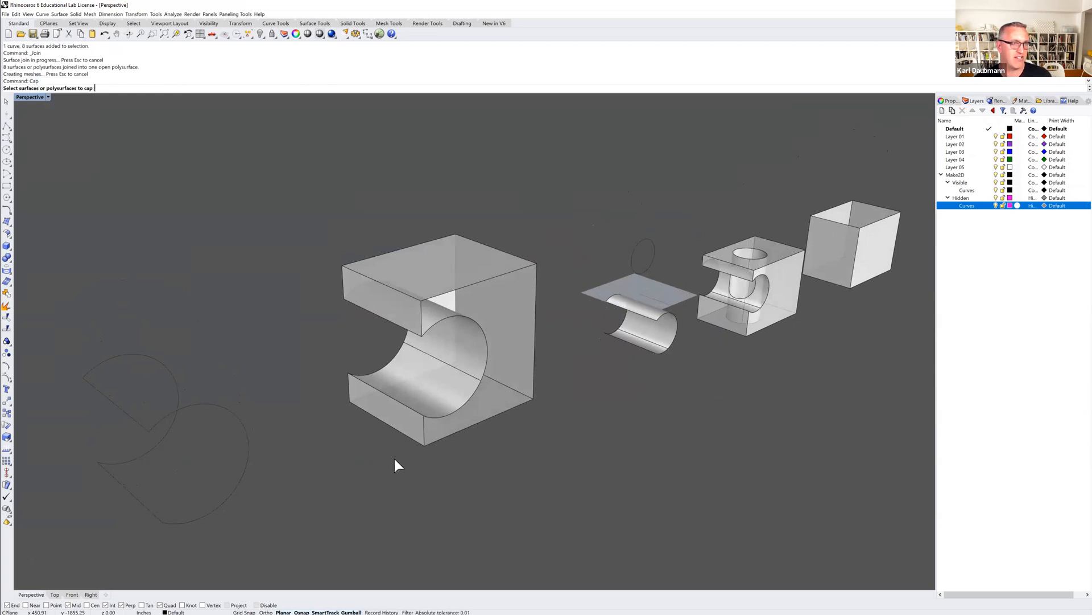
{"action": "left_click", "coordinate": [412, 427]}
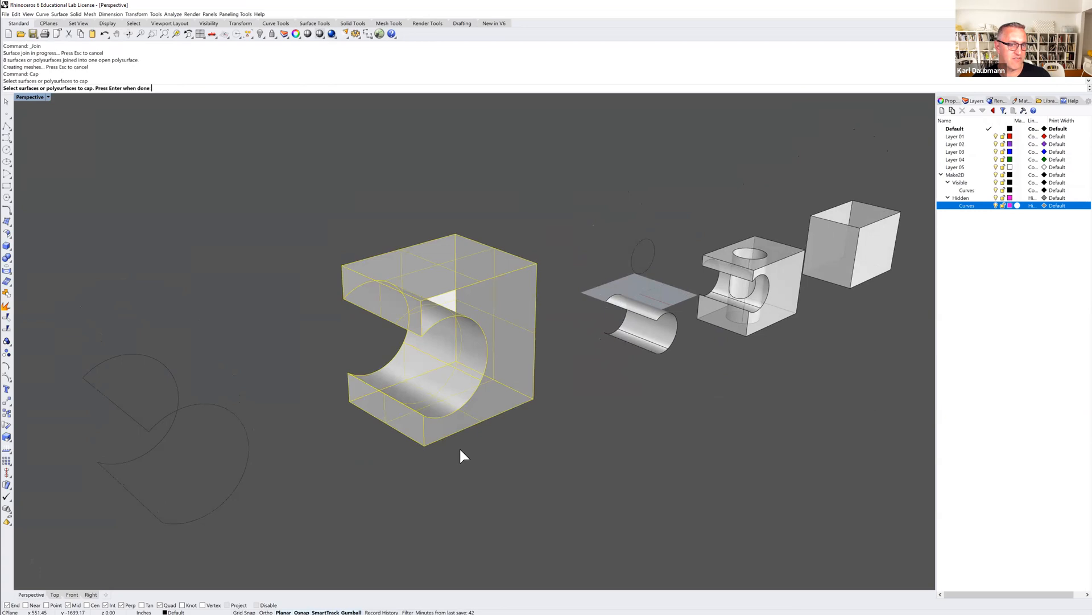
{"action": "key", "text": "Return"}
{"action": "mouse_move", "coordinate": [452, 420]}
{"action": "right_mouse_down"}
{"action": "mouse_move", "coordinate": [435, 411]}
{"action": "mouse_move", "coordinate": [433, 426]}
{"action": "right_mouse_up"}
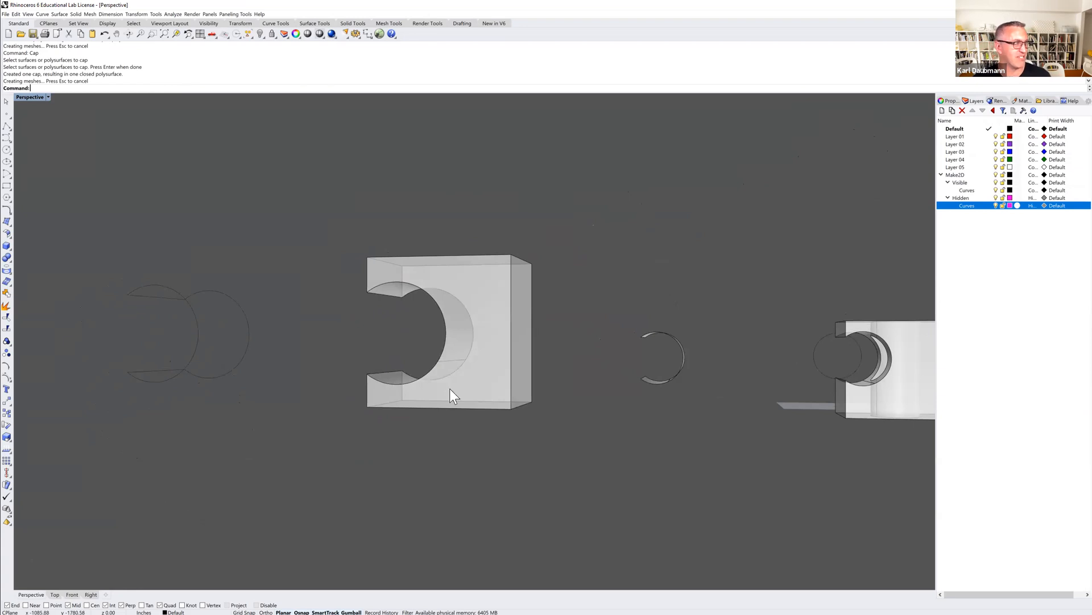
{"action": "mouse_move", "coordinate": [446, 368]}
{"action": "right_mouse_down"}
{"action": "mouse_move", "coordinate": [422, 361]}
{"action": "mouse_move", "coordinate": [454, 370]}
{"action": "right_mouse_up"}
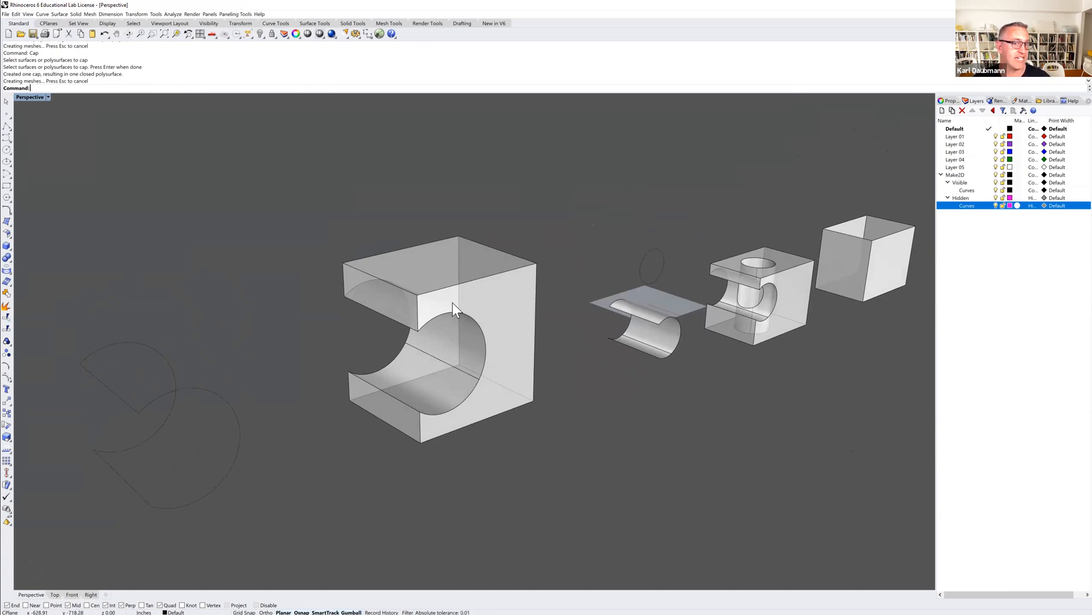
Explode the capped box into separate surfaces and delete its notched front face again.
{"action": "left_click", "coordinate": [510, 334]}
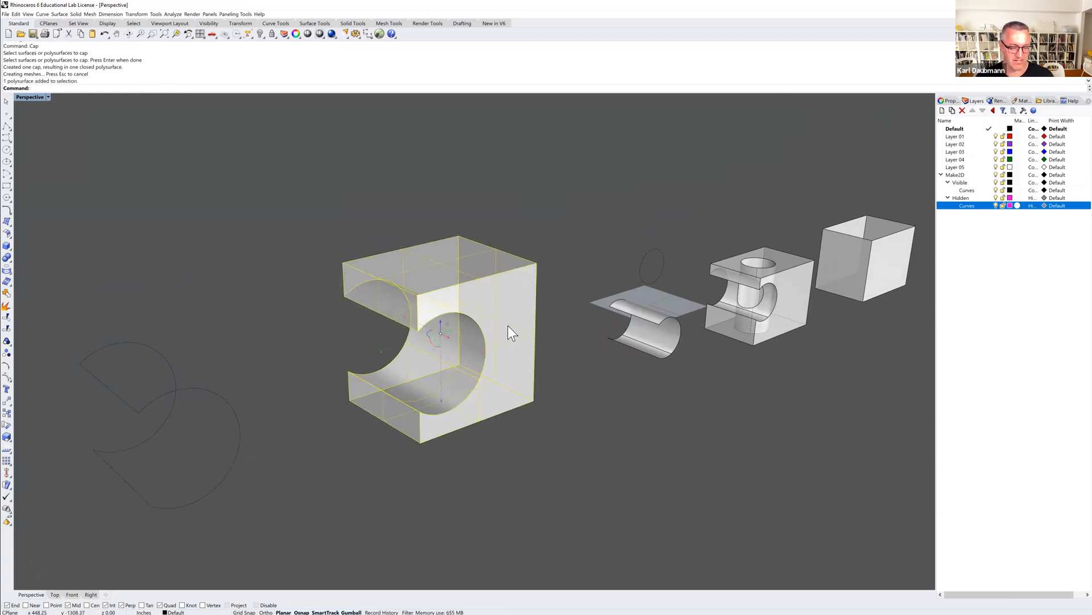
{"action": "type", "text": "x"}
{"action": "key", "text": "Return"}
{"action": "left_click", "coordinate": [572, 322]}
{"action": "left_click", "coordinate": [516, 309]}
{"action": "key", "text": "Delete"}
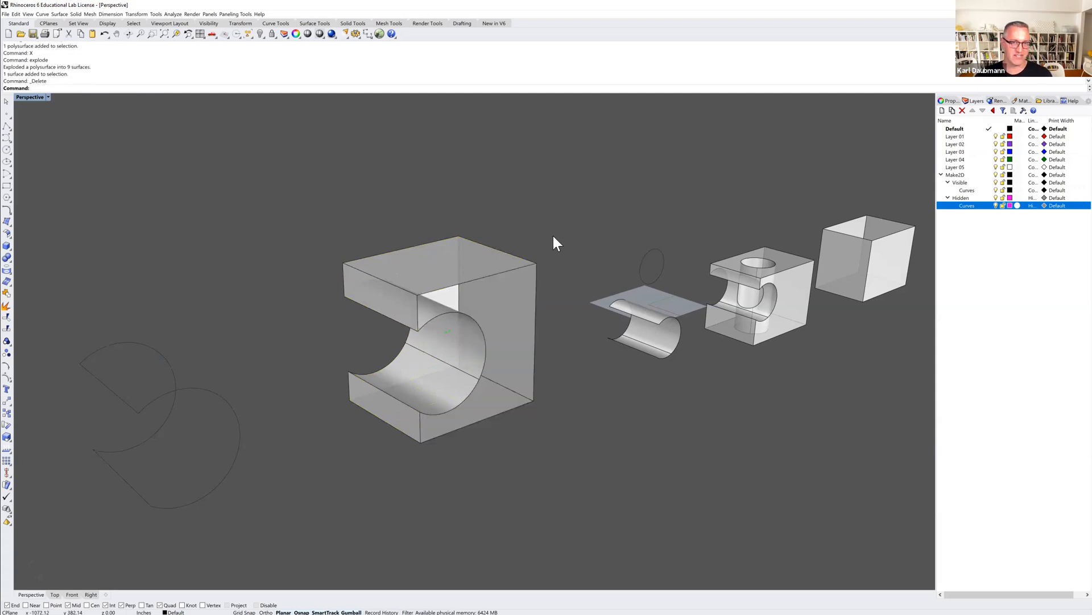
Rejoin the remaining surfaces of the open-fronted notched box.
{"action": "left_click_drag", "start_coordinate": [343, 394], "coordinate": [317, 455]}
{"action": "key", "text": "ctrl+j"}
{"action": "right_click_drag", "start_coordinate": [353, 424], "coordinate": [369, 373]}
{"action": "scroll", "coordinate": [386, 365], "scroll_direction": "up", "scroll_amount": 4}
{"action": "scroll", "coordinate": [385, 364], "scroll_direction": "down", "scroll_amount": 1}
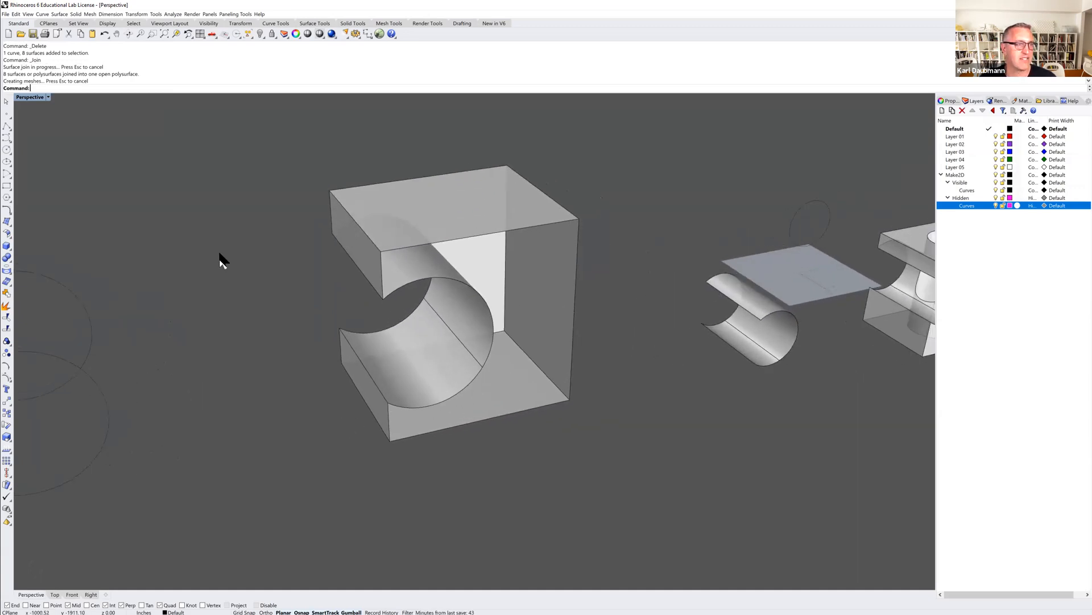
Draw a corner-to-corner plane from the open side's lower corner to the box's diagonally opposite upper corner, trying the open side's upper corner first.
{"action": "left_click", "coordinate": [60, 15]}
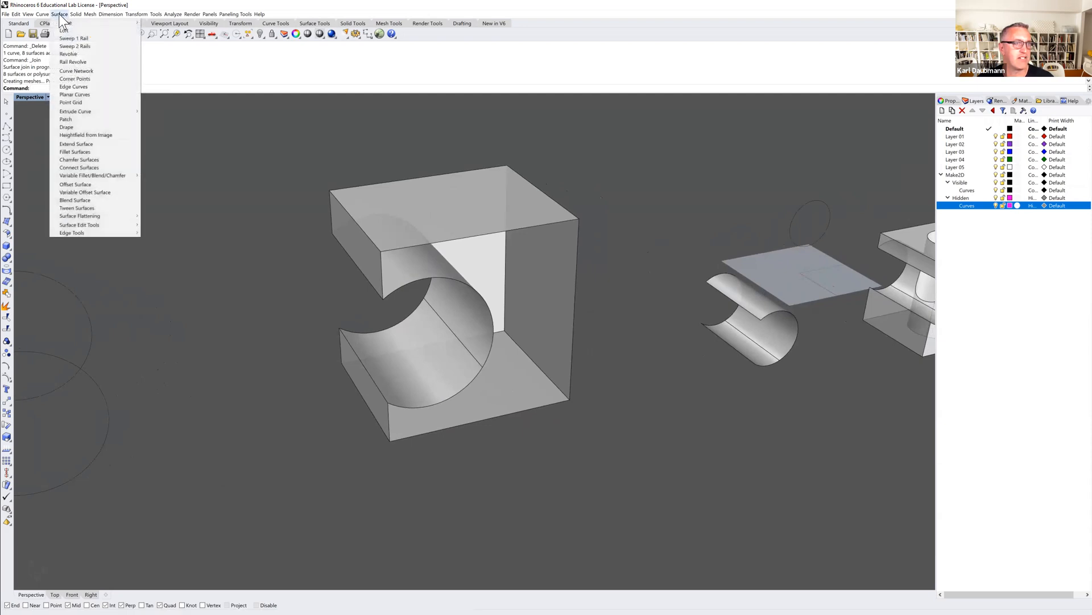
{"action": "mouse_move", "coordinate": [116, 23]}
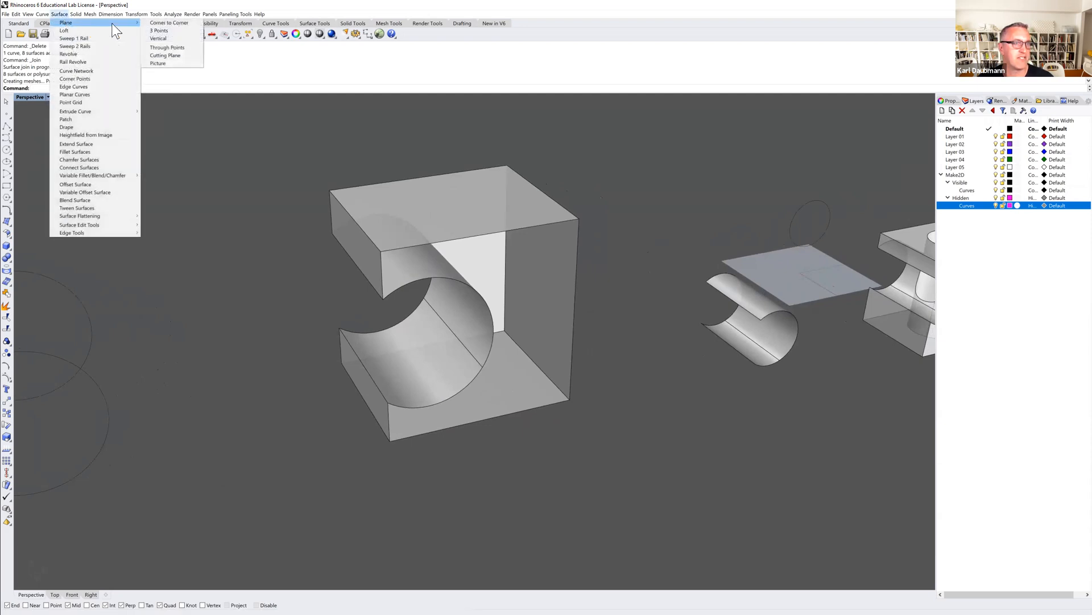
{"action": "left_click", "coordinate": [162, 23]}
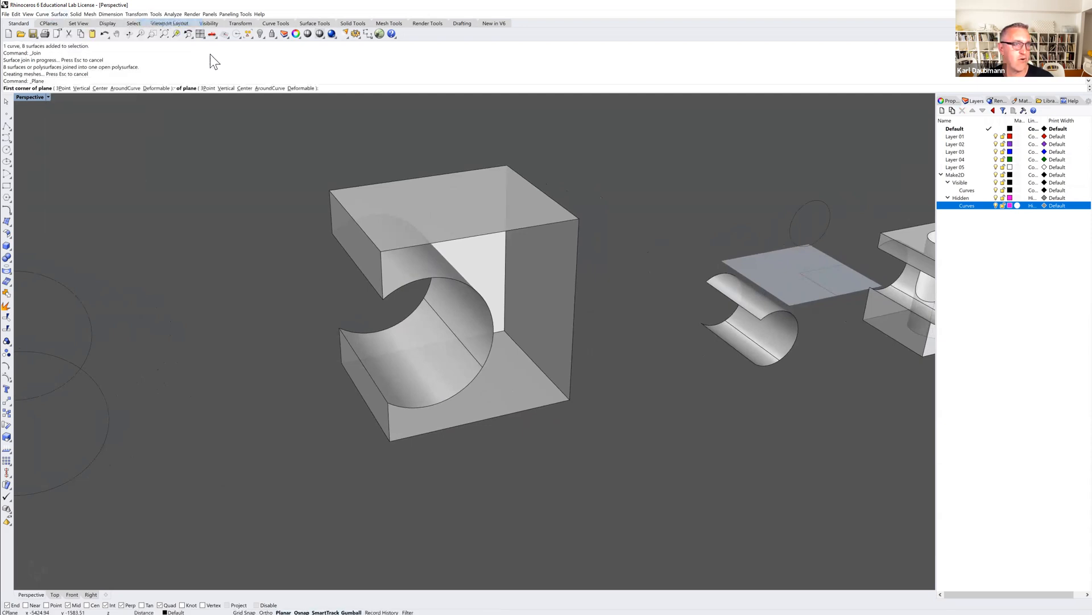
{"action": "left_click", "coordinate": [570, 400]}
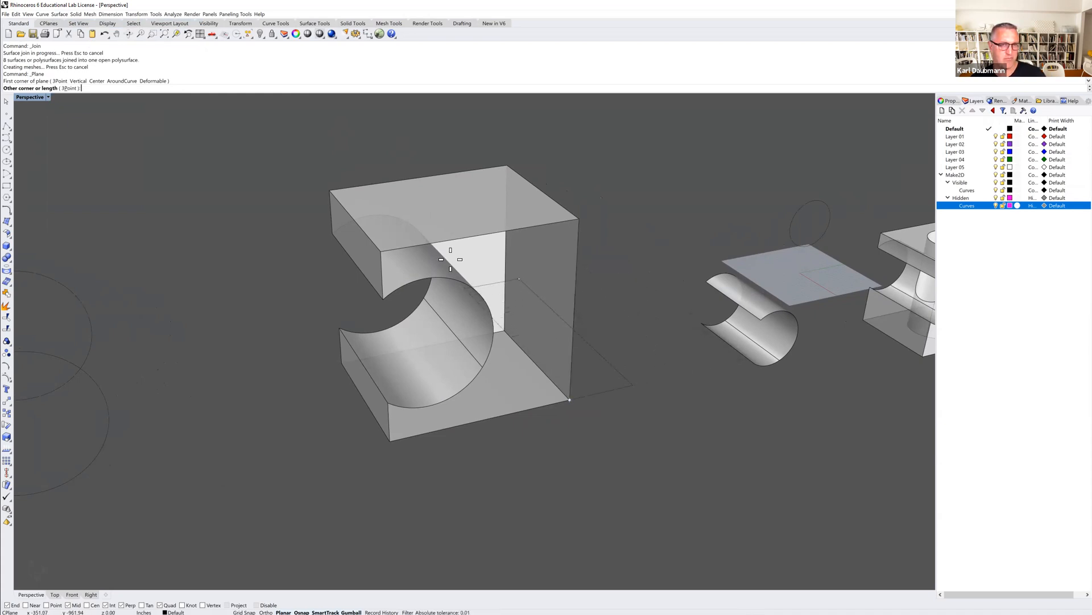
{"action": "left_click", "coordinate": [379, 250]}
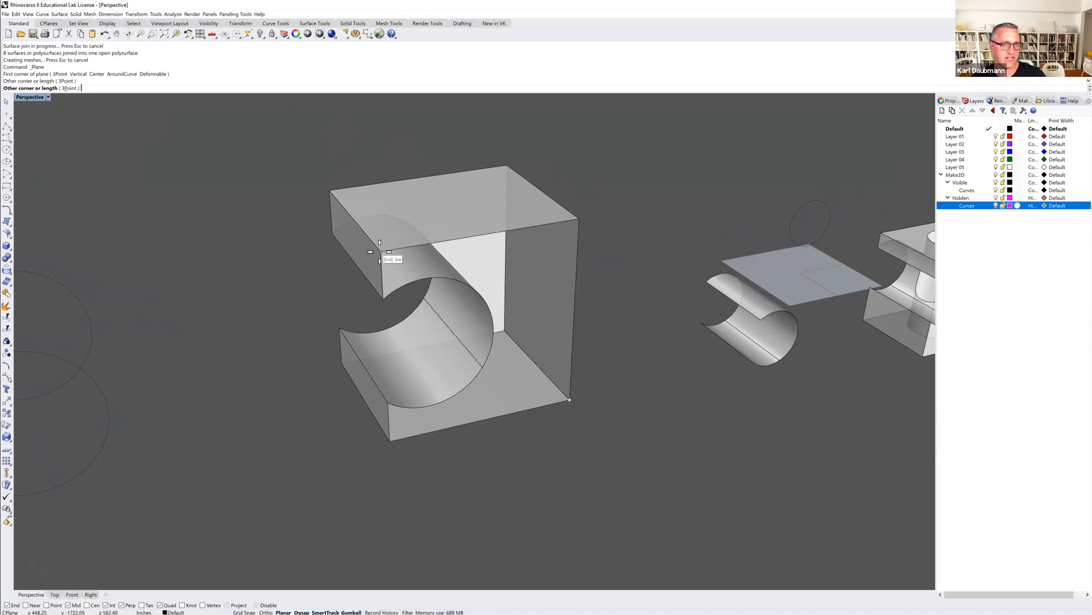
{"action": "left_click", "coordinate": [380, 250]}
{"action": "right_click_drag", "start_coordinate": [397, 286], "coordinate": [413, 354]}
{"action": "mouse_move", "coordinate": [273, 296]}
{"action": "right_mouse_down"}
{"action": "mouse_move", "coordinate": [277, 259]}
{"action": "mouse_move", "coordinate": [281, 295]}
{"action": "right_mouse_up"}
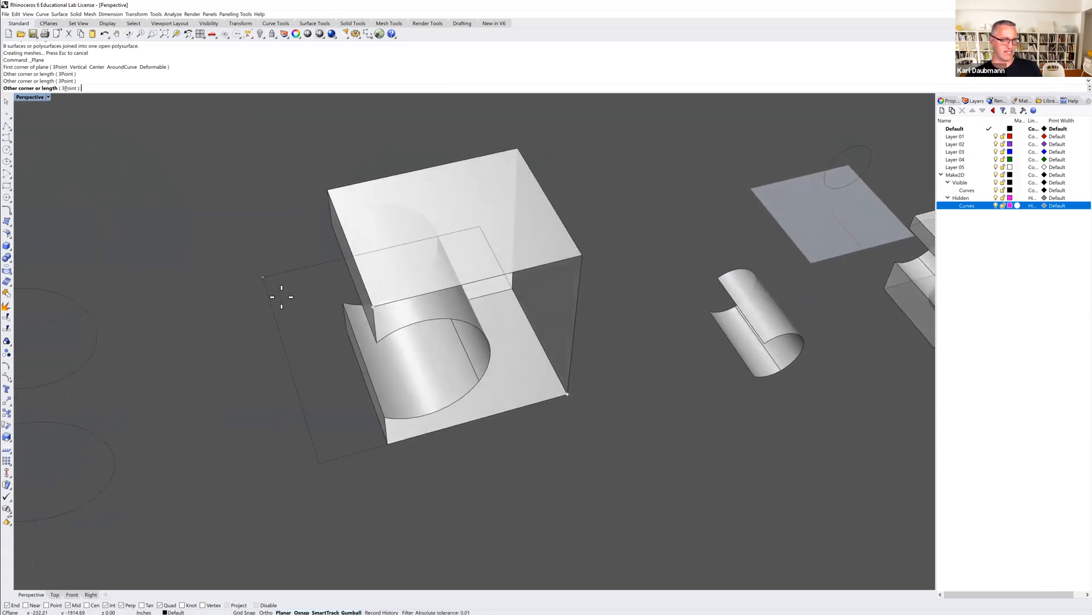
{"action": "left_click", "coordinate": [374, 306]}
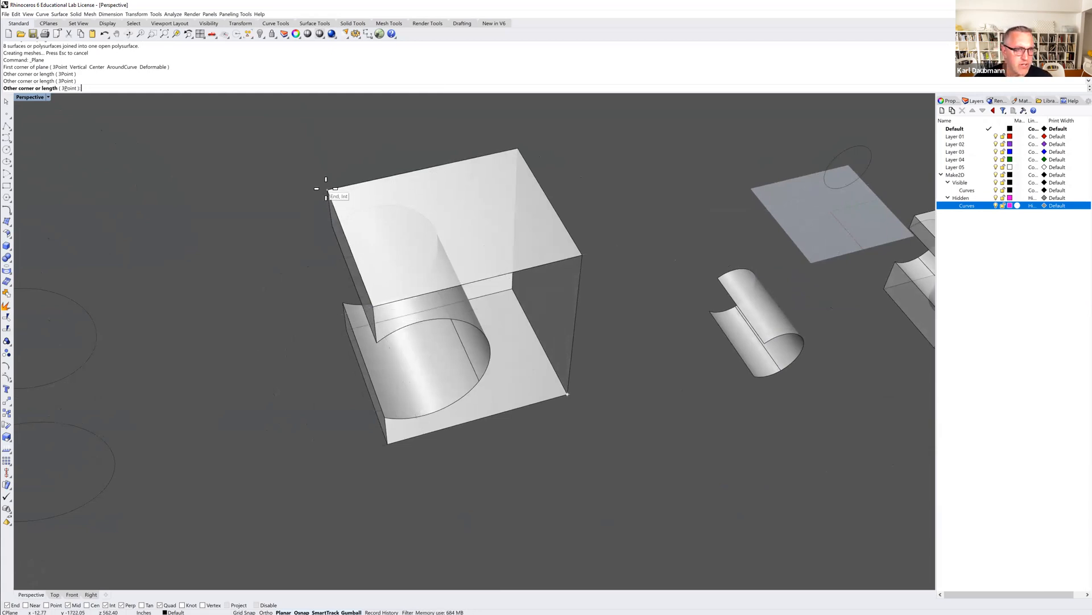
{"action": "right_click_drag", "start_coordinate": [307, 228], "coordinate": [325, 218]}
Delete the stray curve at the lower corner of the box's open side.
{"action": "left_click", "coordinate": [561, 378]}
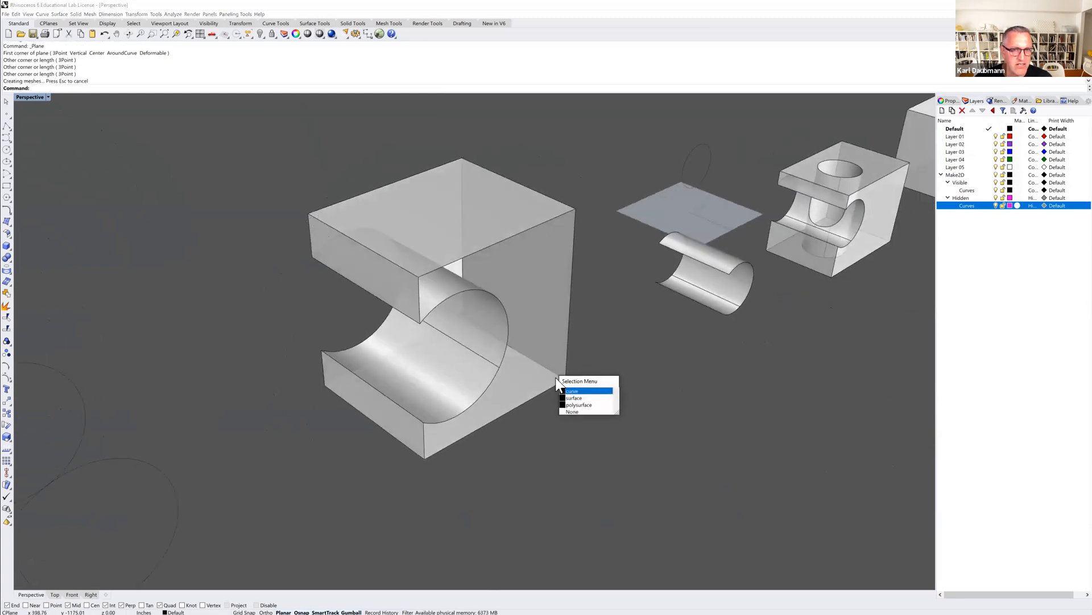
{"action": "left_click", "coordinate": [571, 391]}
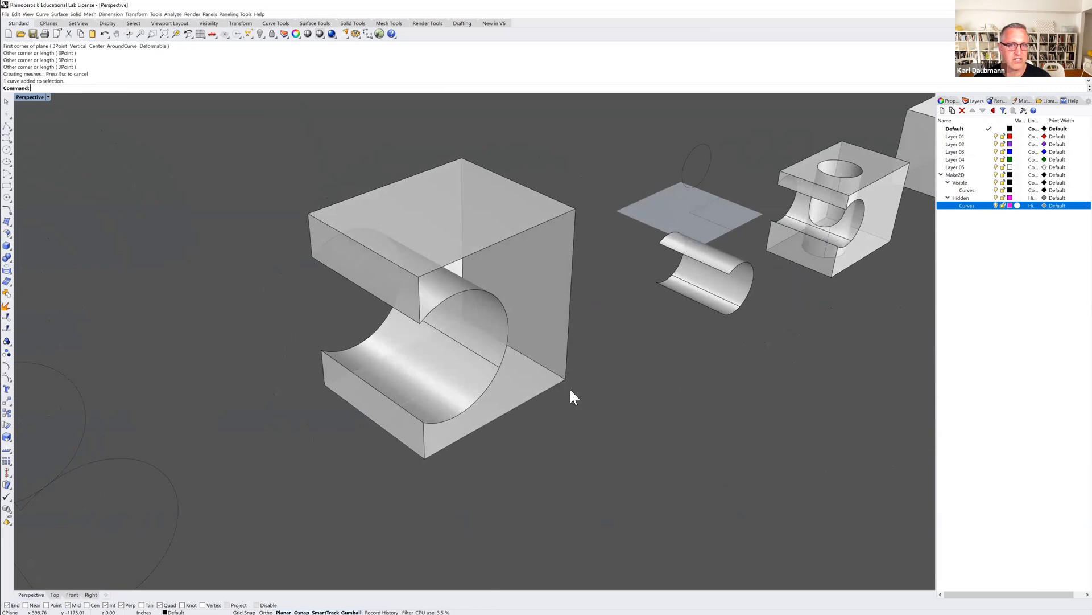
{"action": "key", "text": "Delete"}
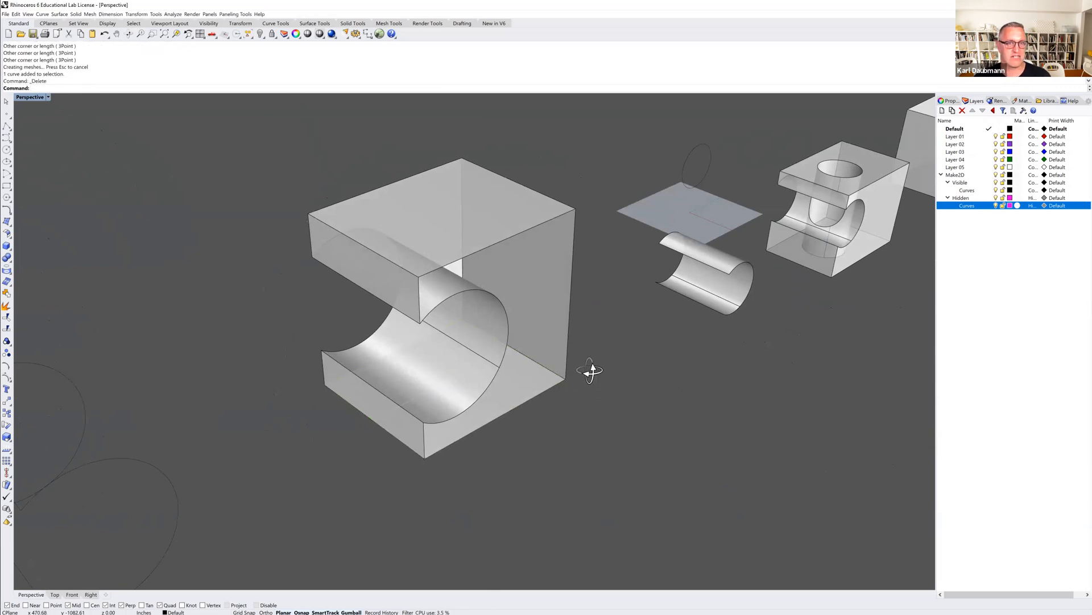
Draw a corner-to-corner rectangle from the open side's lower corner to the box's diagonally opposite upper corner.
{"action": "right_click_drag", "start_coordinate": [590, 368], "coordinate": [271, 308]}
{"action": "left_click", "coordinate": [7, 186]}
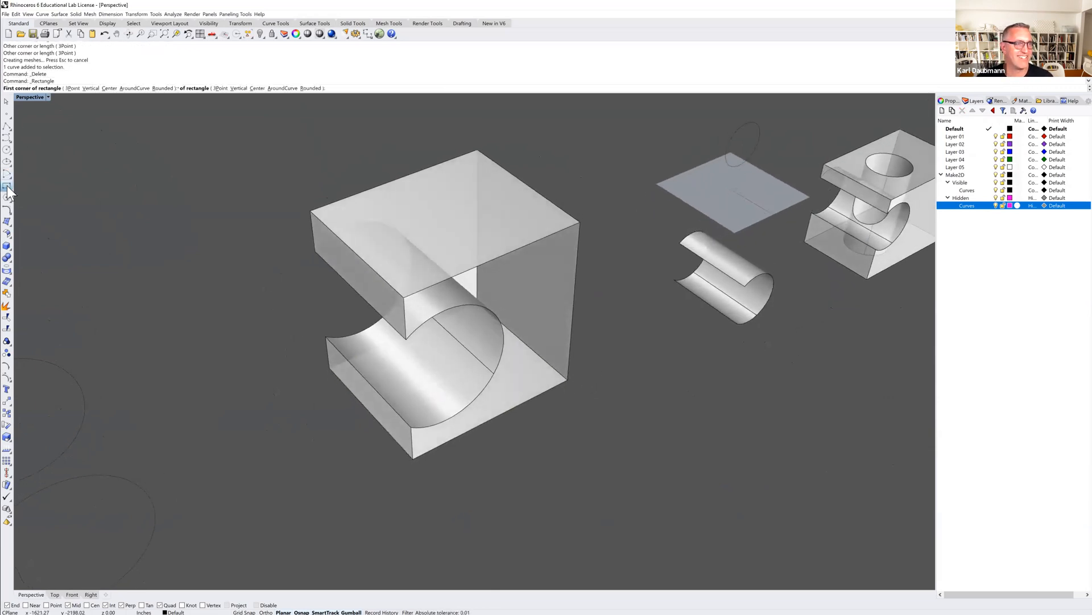
{"action": "left_click", "coordinate": [569, 382]}
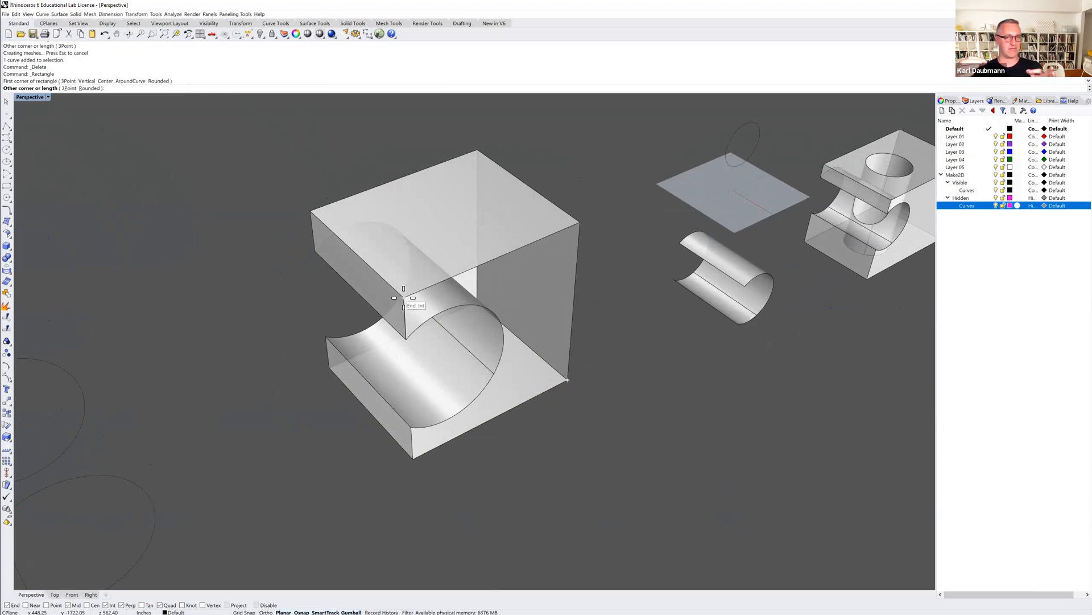
{"action": "left_click", "coordinate": [309, 210]}
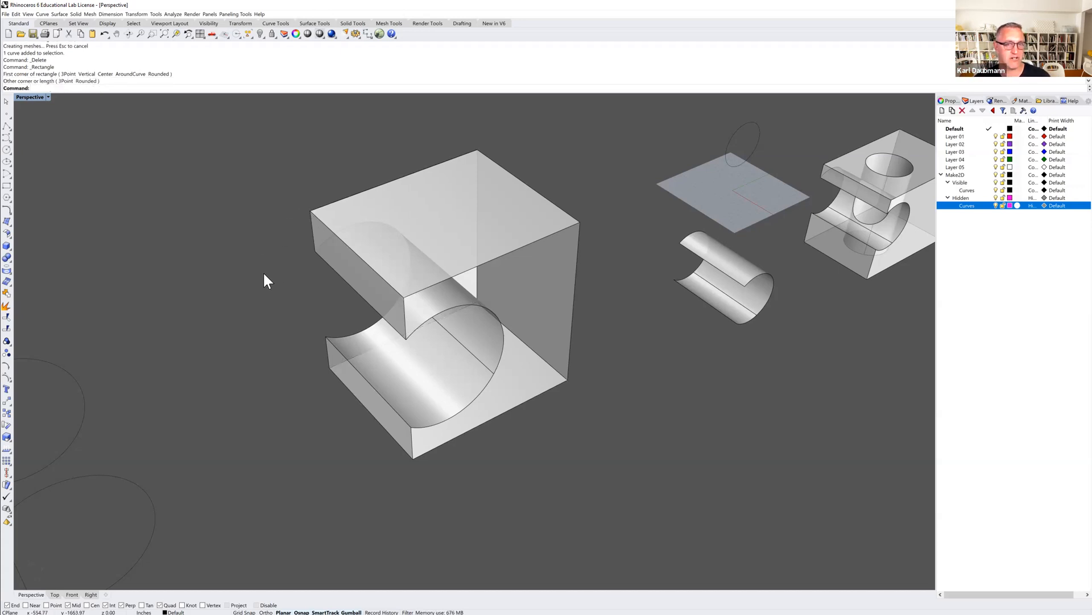
{"action": "scroll", "coordinate": [298, 323], "scroll_direction": "down", "scroll_amount": 5}
{"action": "mouse_move", "coordinate": [298, 335]}
{"action": "right_mouse_down"}
{"action": "mouse_move", "coordinate": [286, 323]}
{"action": "mouse_move", "coordinate": [344, 329]}
{"action": "mouse_move", "coordinate": [297, 338]}
{"action": "right_mouse_up"}
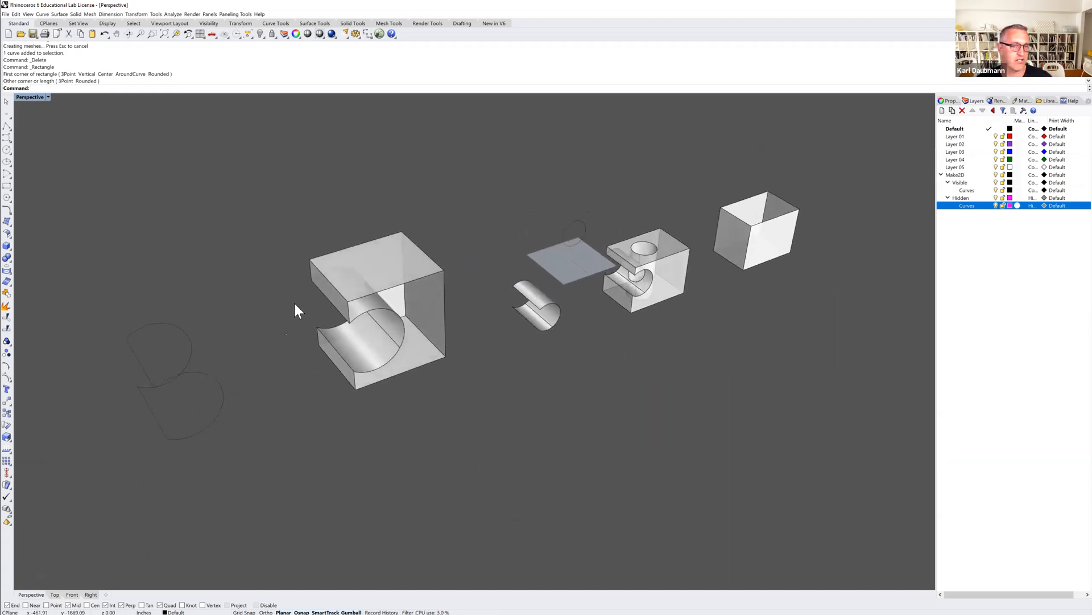
{"action": "scroll", "coordinate": [289, 305], "scroll_direction": "up", "scroll_amount": 3}
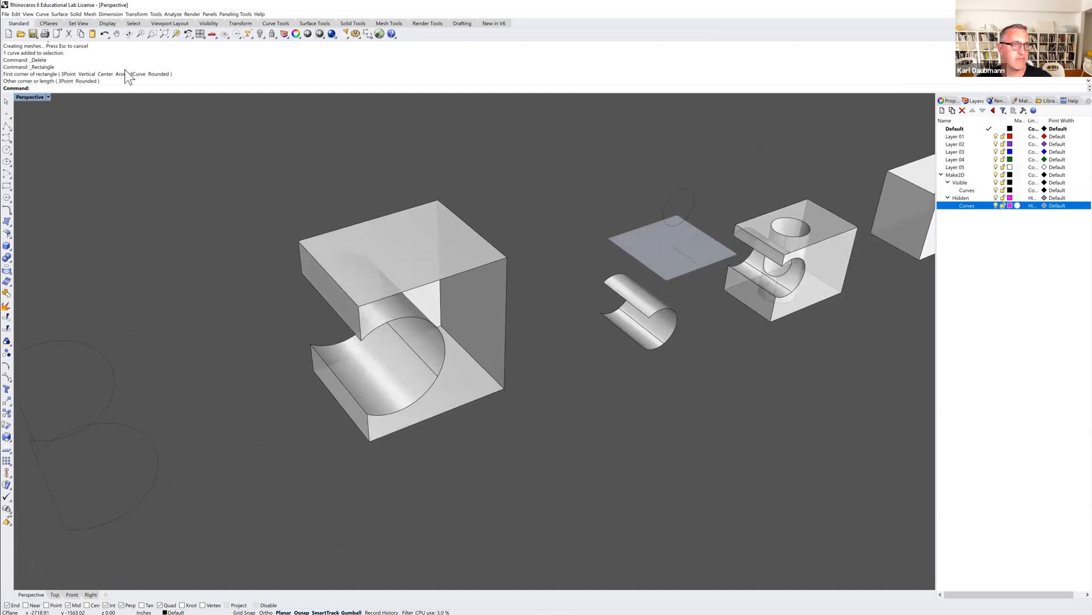
Move the construction plane origin to several spots around the notched box, ending on the ground in front of the separate cut cylinder surface.
{"action": "left_click", "coordinate": [49, 24]}
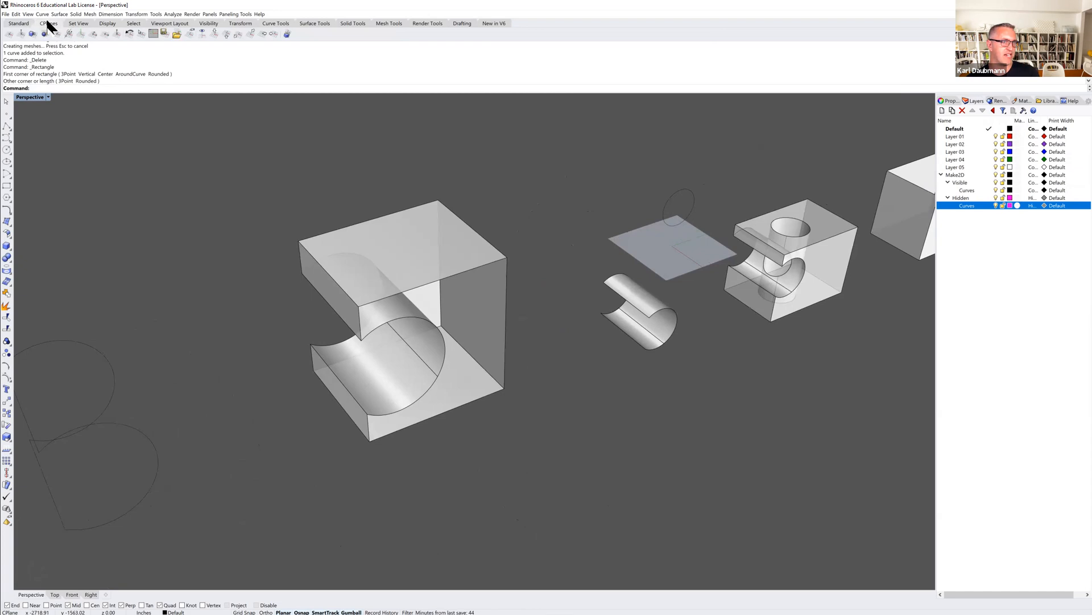
{"action": "left_click", "coordinate": [10, 34]}
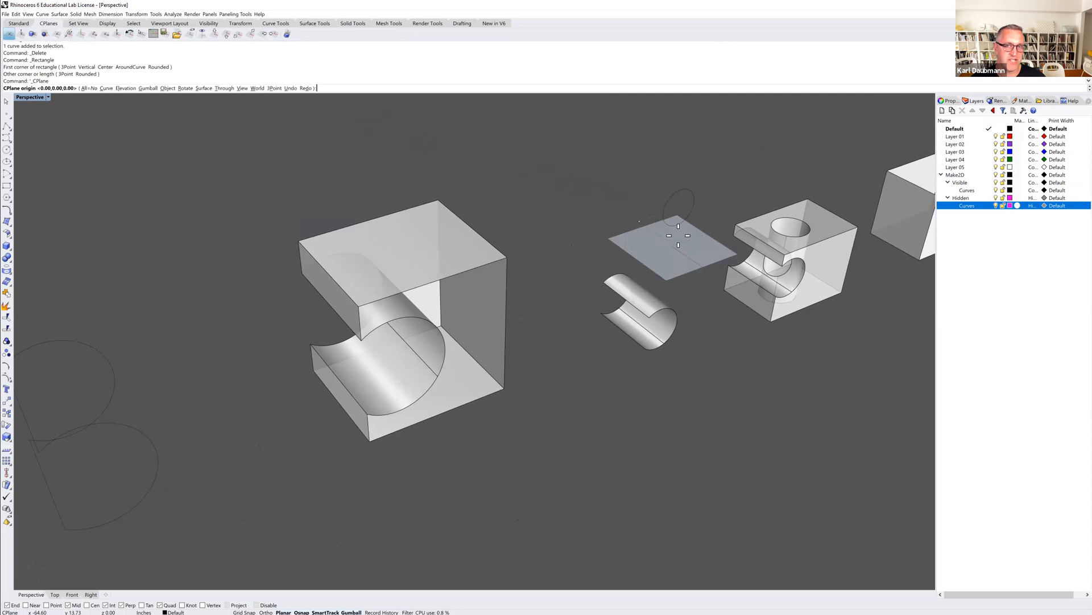
{"action": "left_click", "coordinate": [575, 425]}
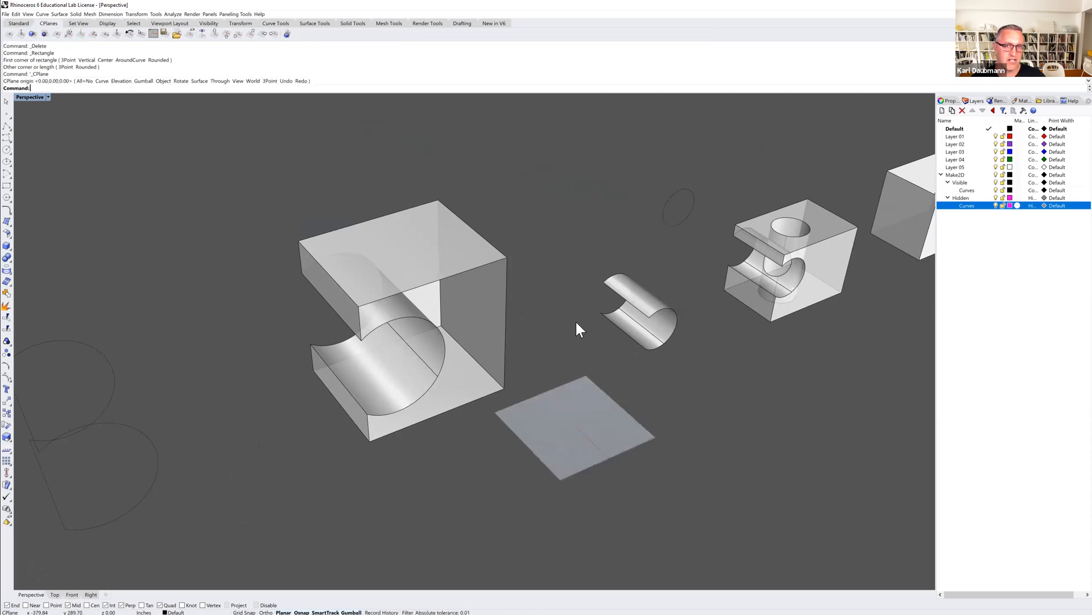
{"action": "right_click", "coordinate": [552, 239]}
{"action": "left_click", "coordinate": [552, 239]}
{"action": "right_click", "coordinate": [253, 195]}
{"action": "left_click", "coordinate": [255, 199]}
{"action": "right_click", "coordinate": [199, 299]}
{"action": "left_click", "coordinate": [191, 353]}
{"action": "right_click", "coordinate": [337, 478]}
{"action": "left_click", "coordinate": [451, 516]}
{"action": "right_click", "coordinate": [608, 429]}
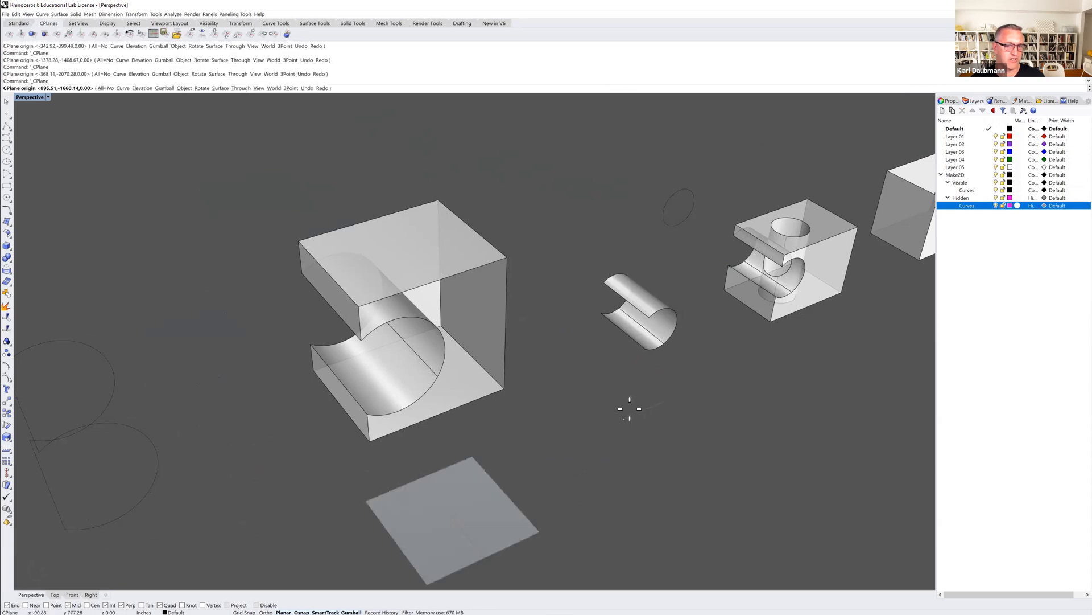
{"action": "left_click", "coordinate": [629, 409]}
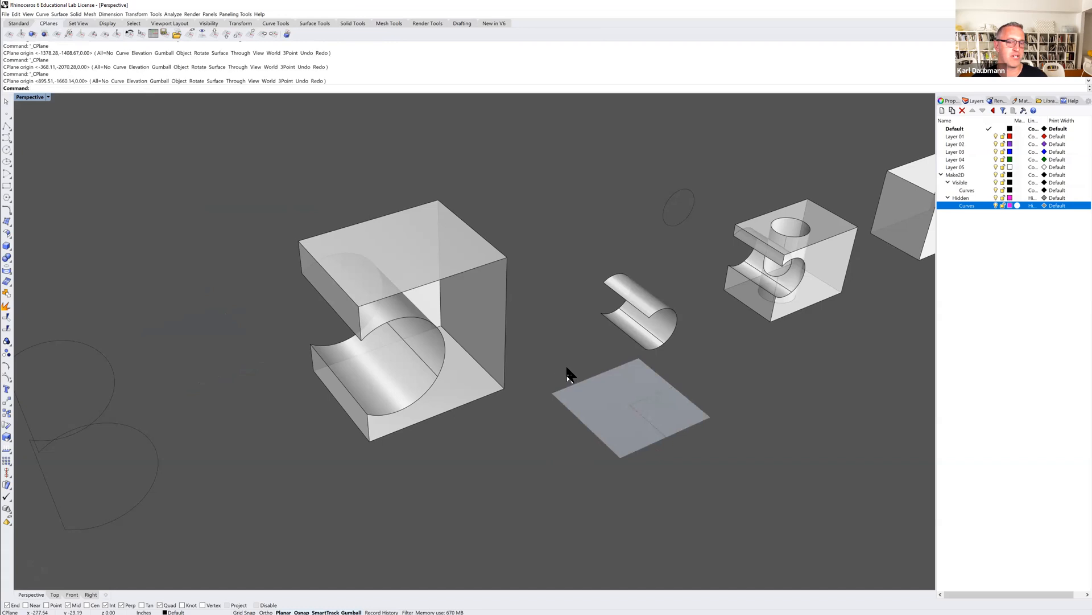
Raise the construction plane's elevation above the ground.
{"action": "left_click", "coordinate": [22, 34]}
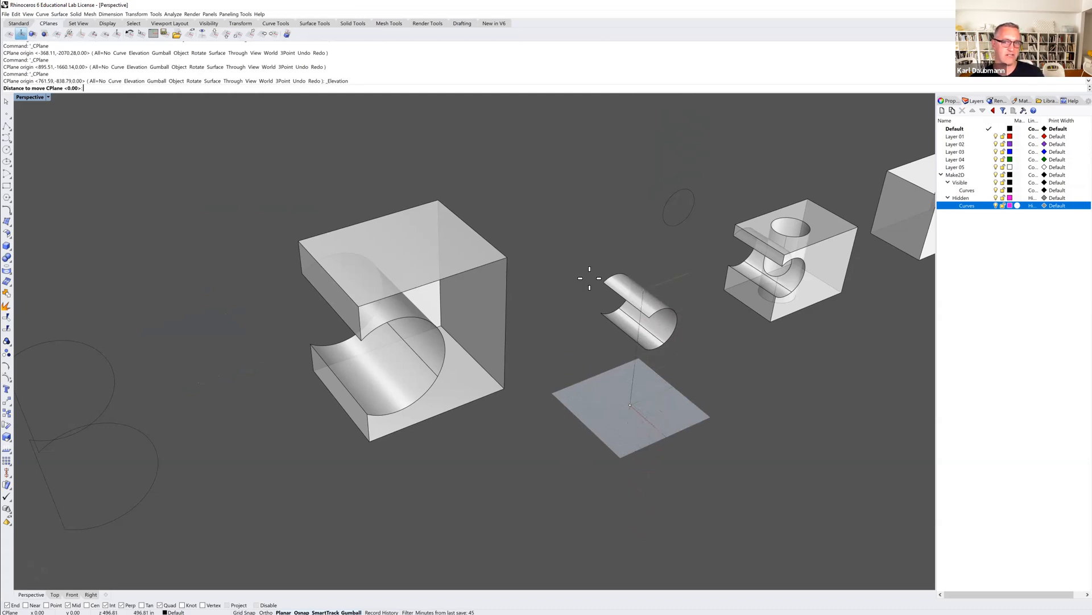
{"action": "key", "text": "Return"}
{"action": "right_click_drag", "start_coordinate": [593, 263], "coordinate": [284, 194]}
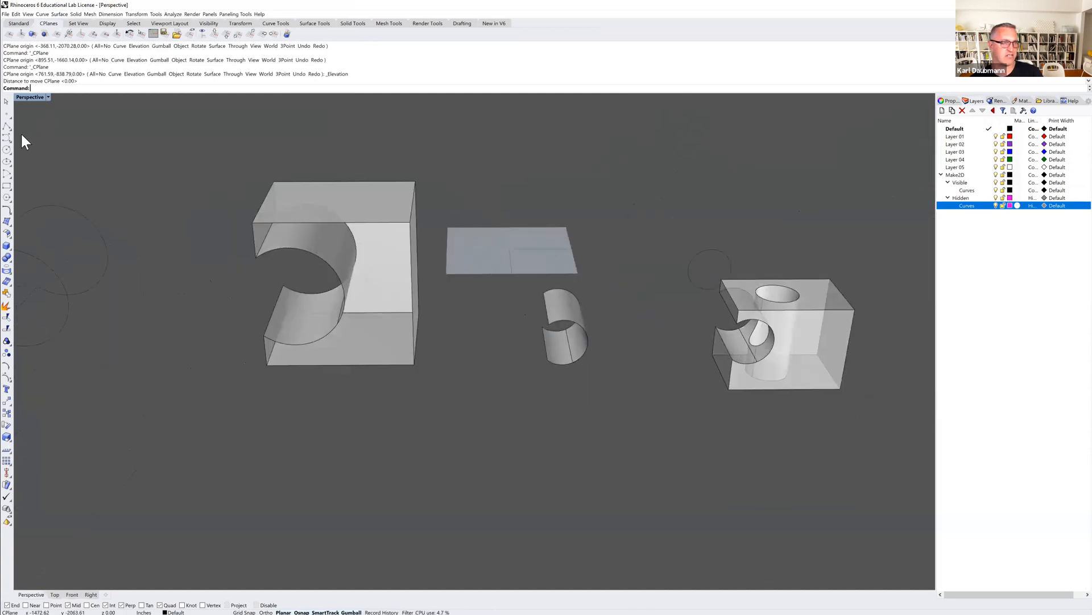
Draw a test circle on the raised construction plane behind the cut cylinder surface and delete it.
{"action": "left_click", "coordinate": [7, 151]}
{"action": "left_click", "coordinate": [518, 192]}
{"action": "left_click", "coordinate": [536, 214]}
{"action": "right_click_drag", "start_coordinate": [530, 254], "coordinate": [527, 251]}
{"action": "left_click", "coordinate": [569, 216]}
{"action": "key", "text": "Delete"}
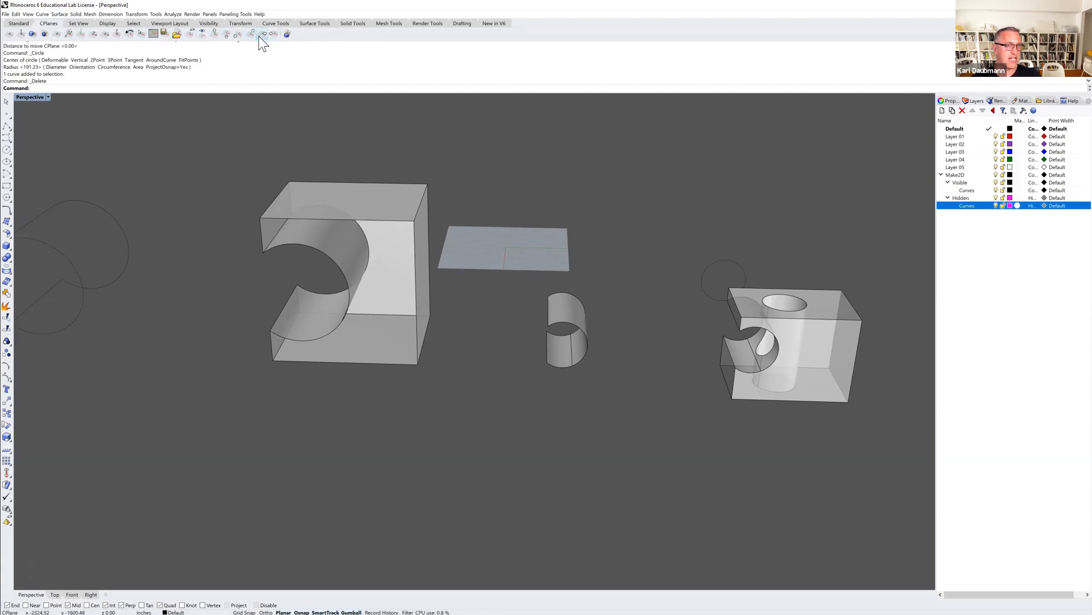
Reset the construction plane to World Top and cycle it through World Bottom and World Front, ending on World Right.
{"action": "left_click", "coordinate": [215, 31]}
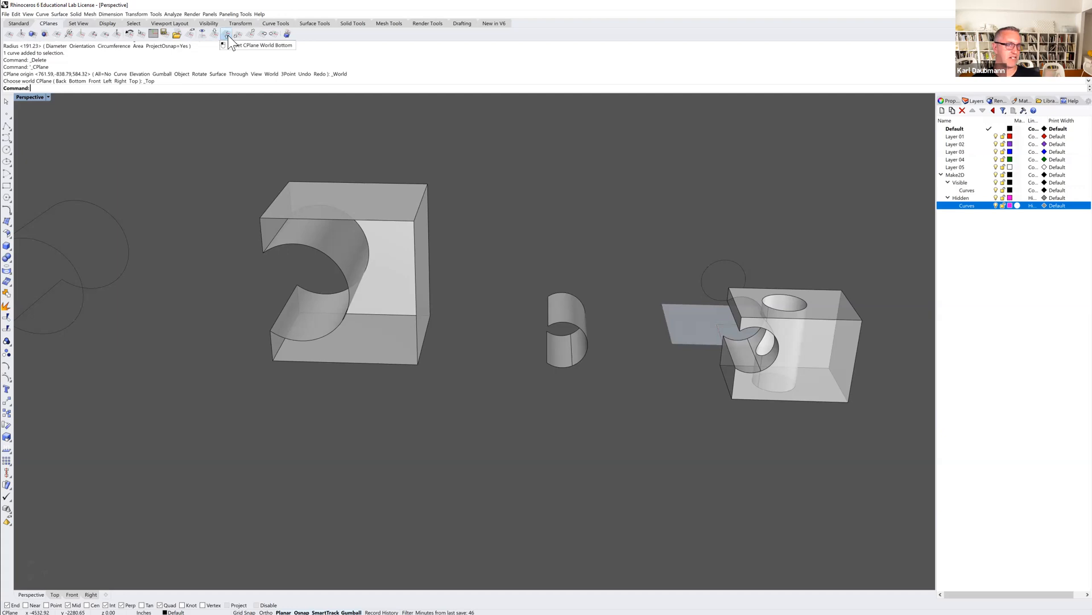
{"action": "right_click_drag", "start_coordinate": [256, 149], "coordinate": [271, 165]}
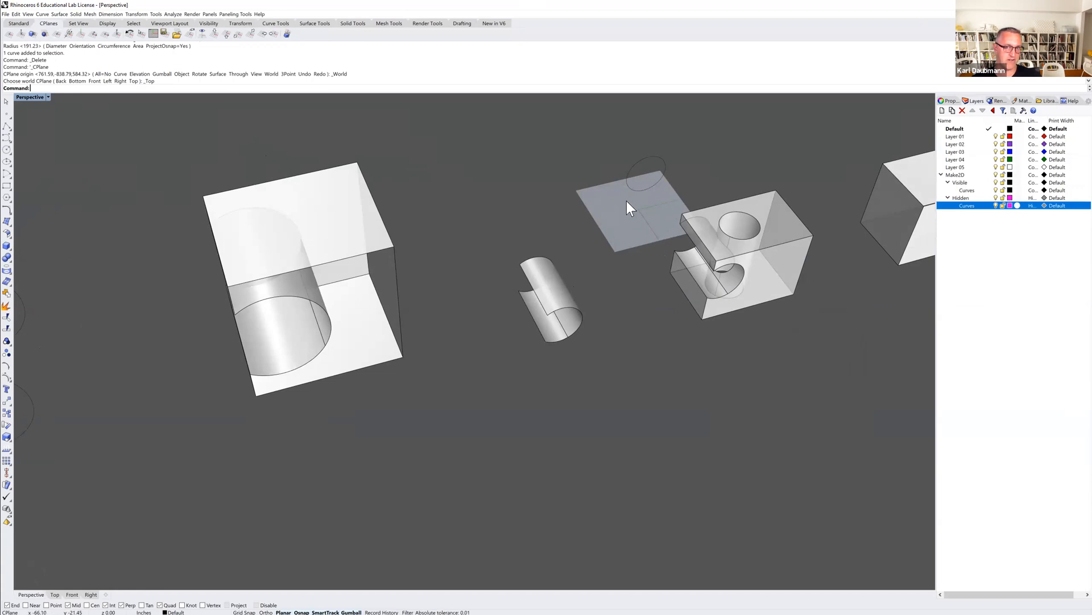
{"action": "left_click", "coordinate": [227, 35]}
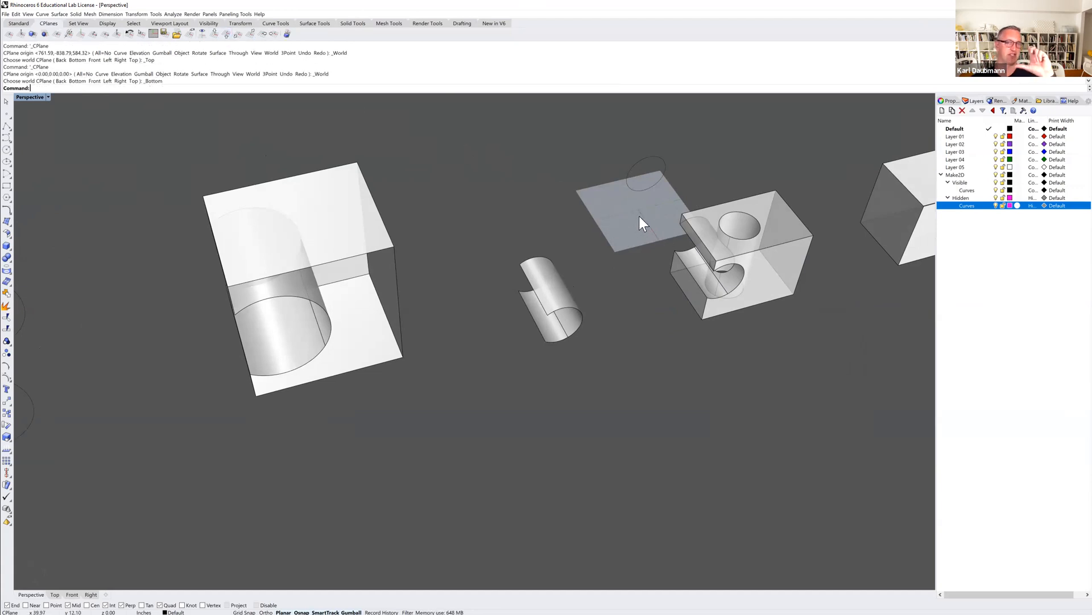
{"action": "left_click", "coordinate": [227, 34]}
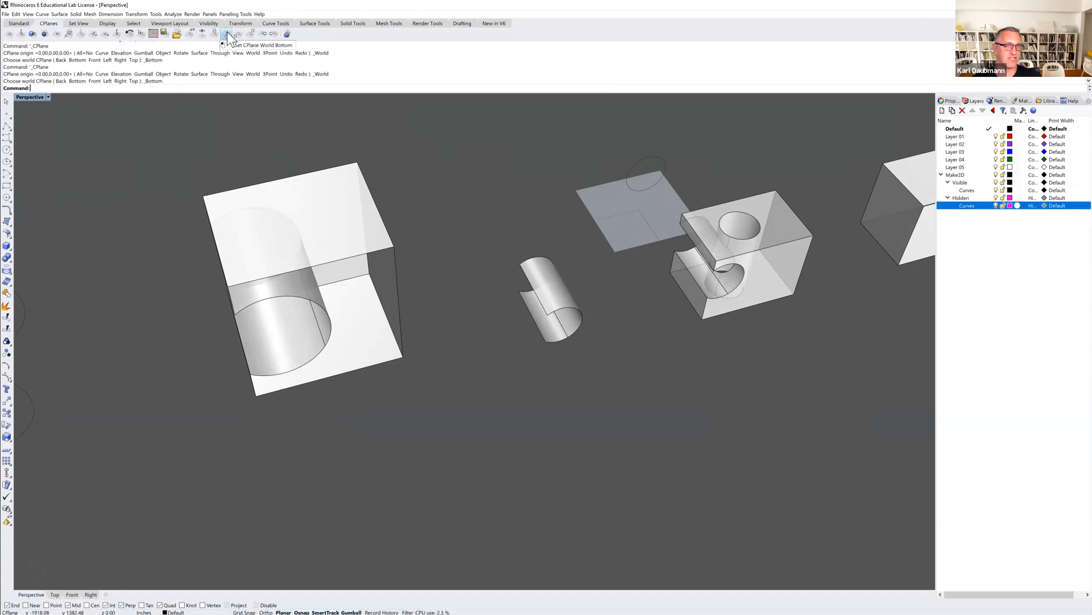
{"action": "left_click", "coordinate": [237, 35]}
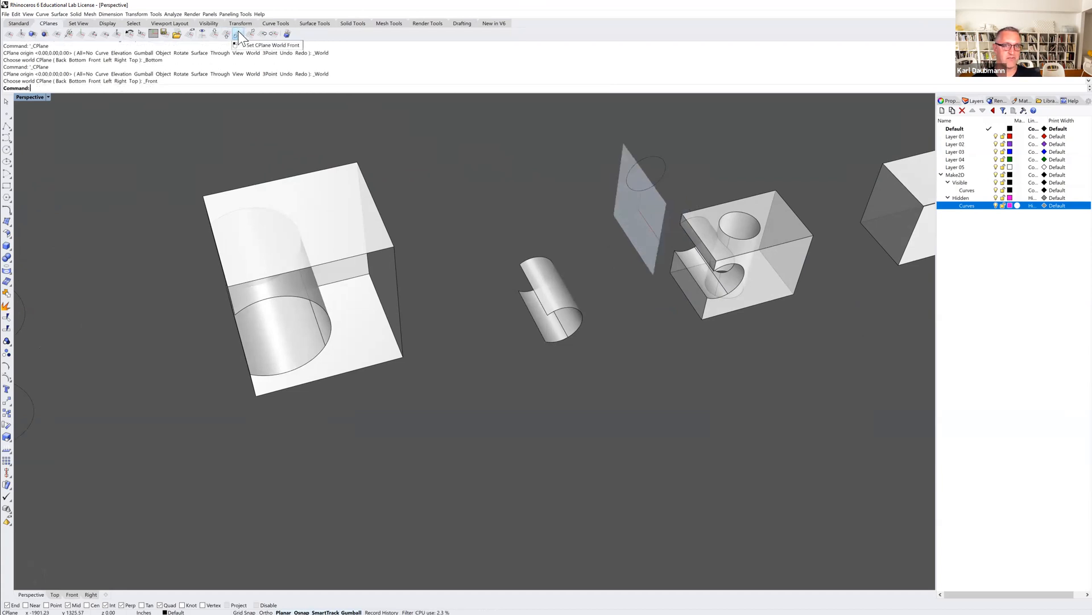
{"action": "left_click", "coordinate": [262, 34]}
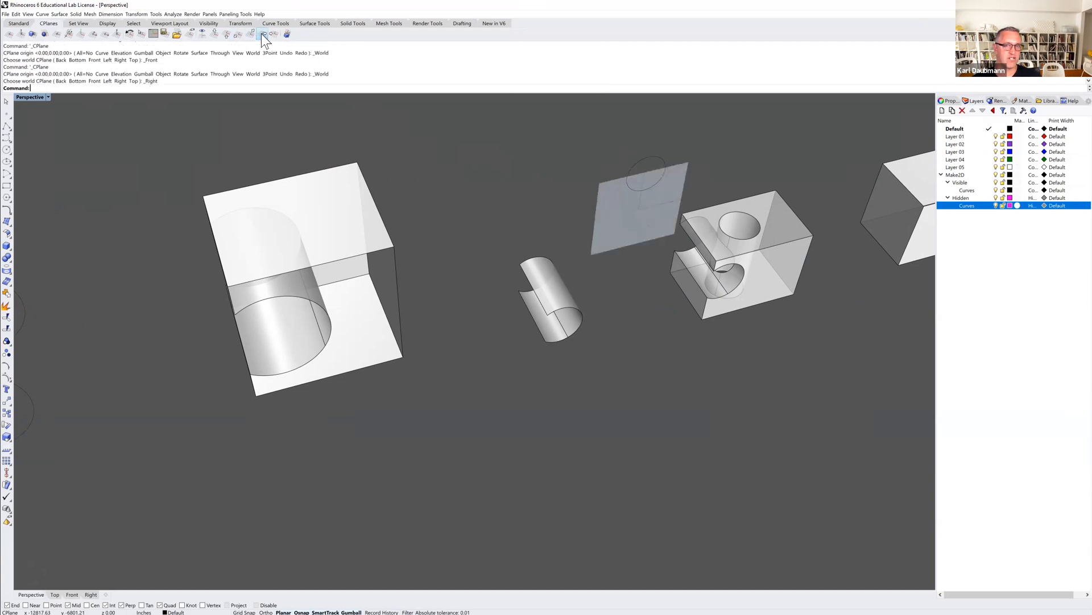
Move the construction plane origin to the large notched box's upper corner on the open side, away from the notch.
{"action": "right_click_drag", "start_coordinate": [643, 215], "coordinate": [491, 214]}
{"action": "right_click_drag", "start_coordinate": [402, 210], "coordinate": [377, 210]}
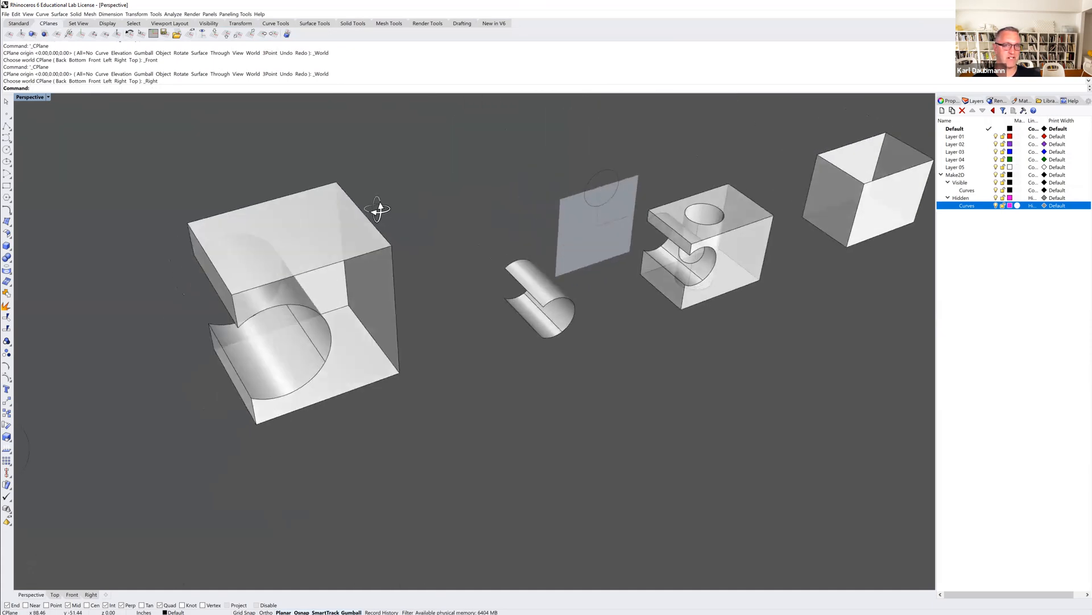
{"action": "left_click", "coordinate": [21, 34]}
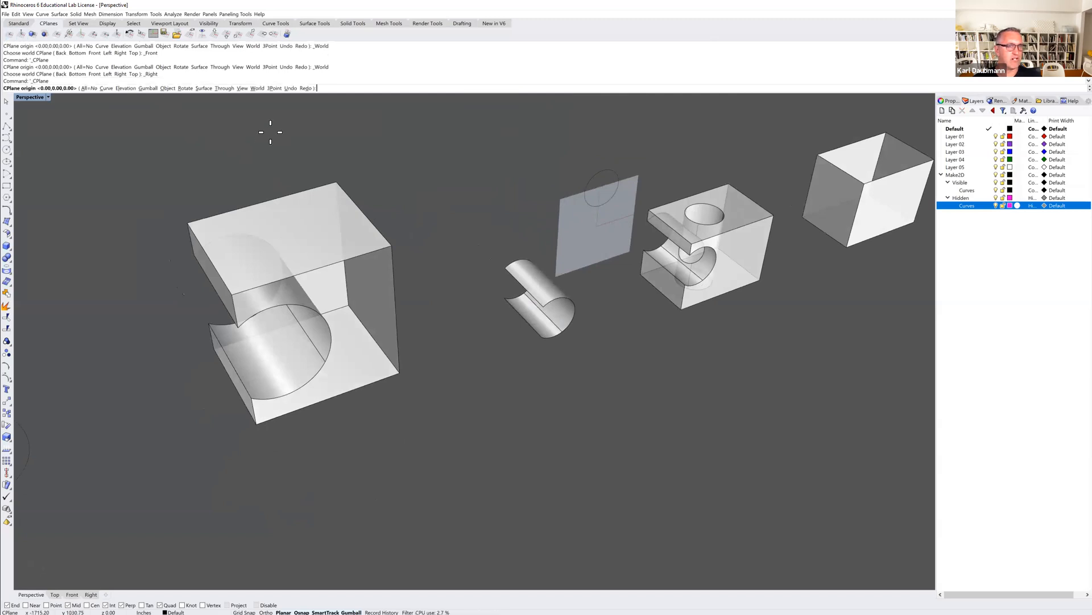
{"action": "left_click", "coordinate": [392, 246]}
Move the vertical construction plane's origin to a free spot beside the notched box, above the cut cylinder surface.
{"action": "right_click_drag", "start_coordinate": [411, 296], "coordinate": [351, 254]}
{"action": "mouse_move", "coordinate": [398, 284]}
{"action": "right_mouse_down"}
{"action": "mouse_move", "coordinate": [391, 305]}
{"action": "mouse_move", "coordinate": [385, 281]}
{"action": "right_mouse_up"}
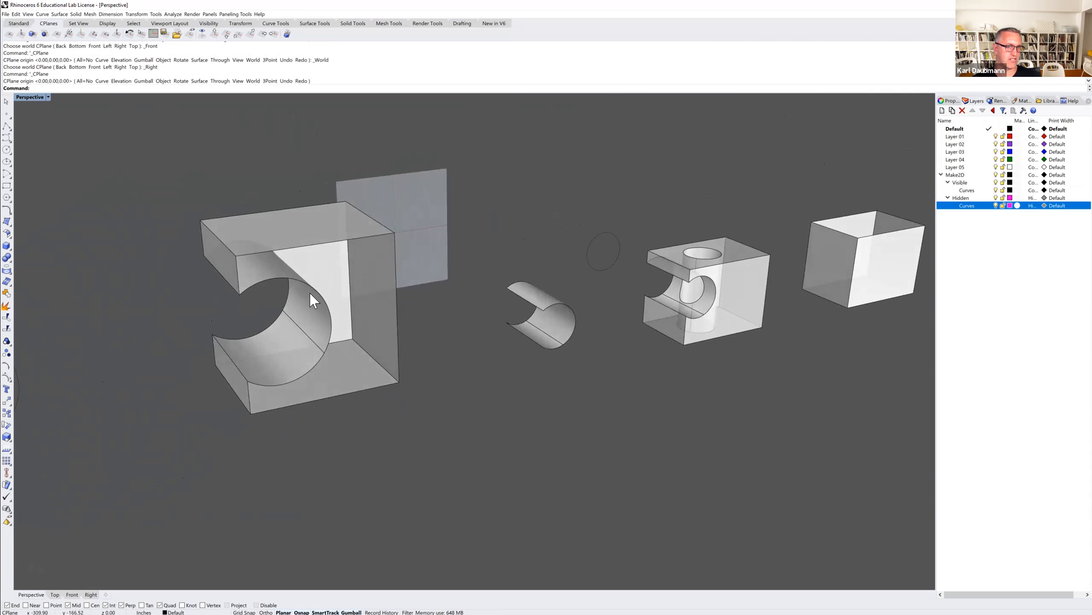
{"action": "left_click", "coordinate": [10, 34]}
{"action": "left_click", "coordinate": [540, 179]}
{"action": "right_click_drag", "start_coordinate": [490, 223], "coordinate": [506, 181]}
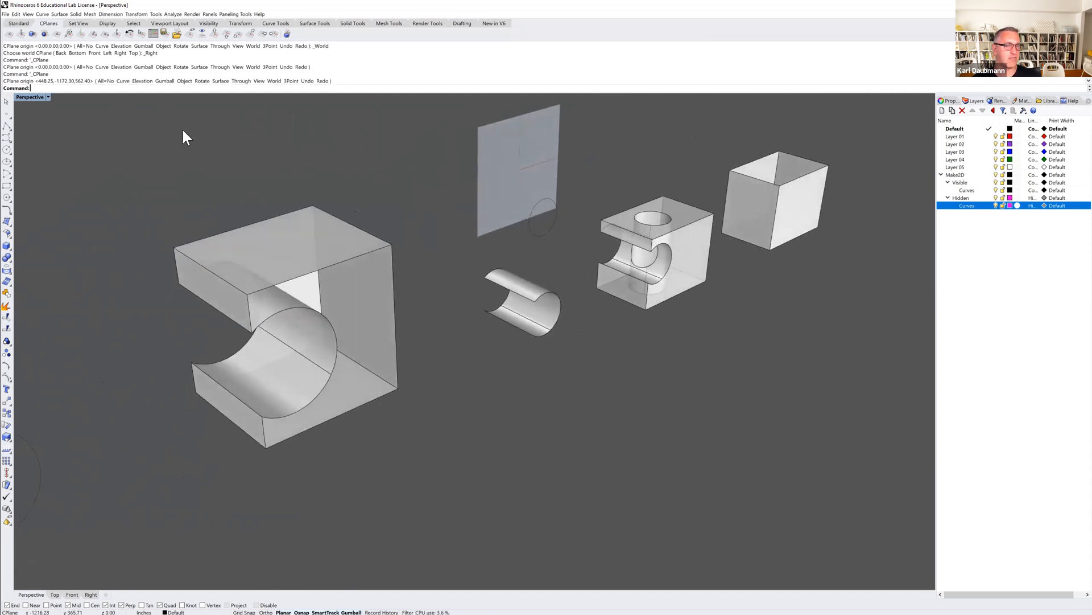
Set the construction plane's elevation by snapping to the notched box's upper corner on the open side.
{"action": "right_click_drag", "start_coordinate": [486, 193], "coordinate": [468, 168]}
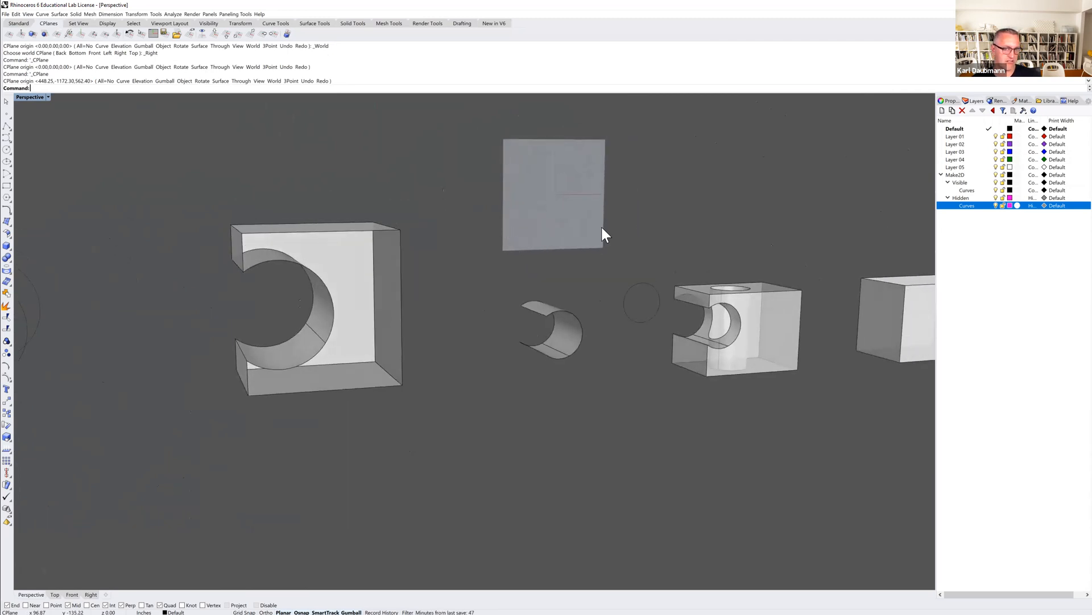
{"action": "right_click_drag", "start_coordinate": [354, 242], "coordinate": [400, 241]}
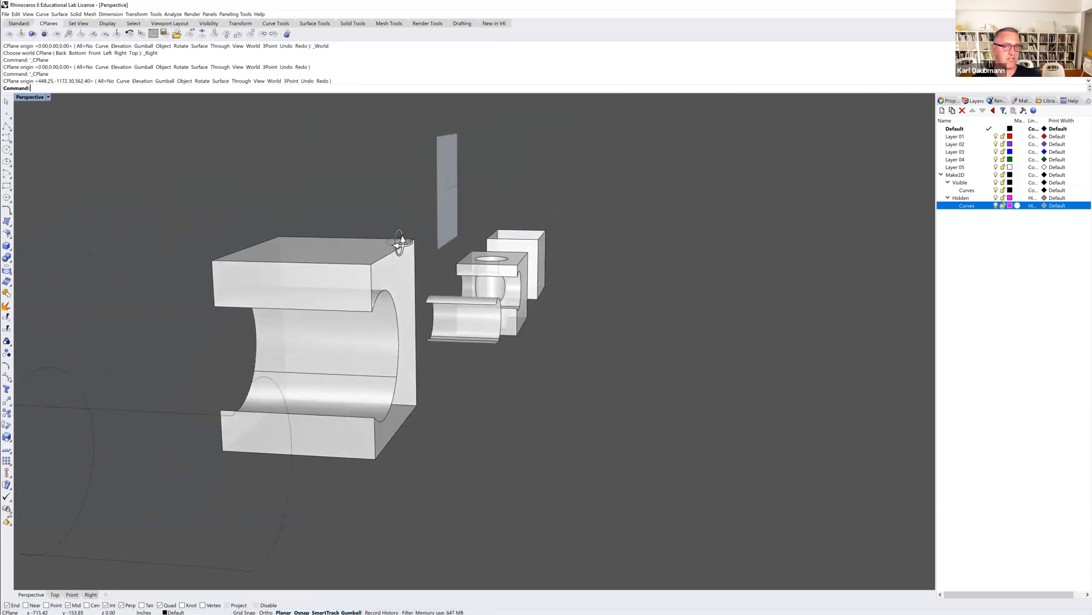
{"action": "left_click", "coordinate": [21, 34]}
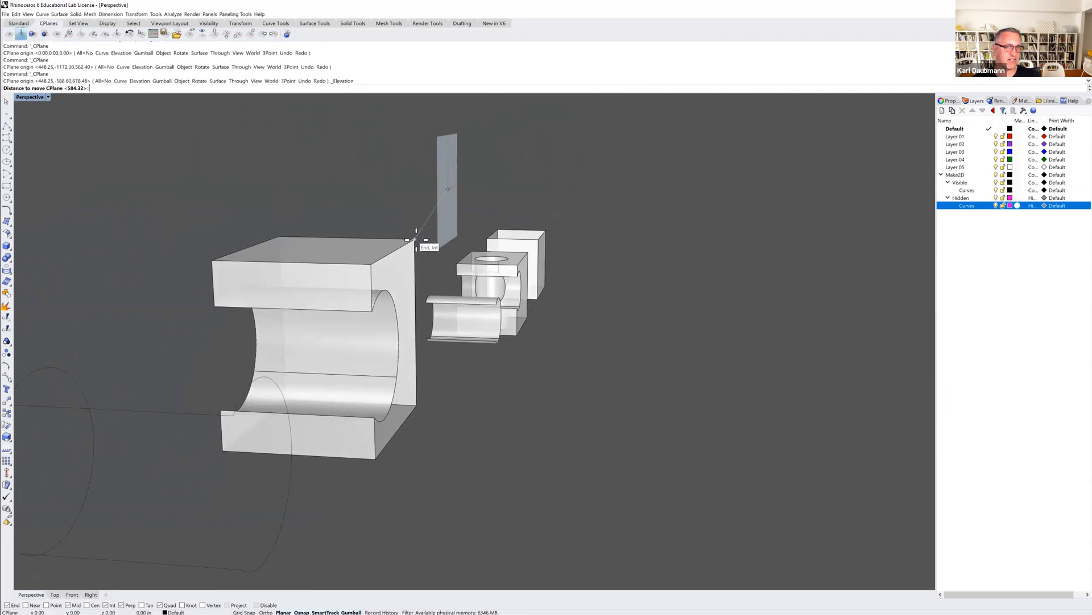
{"action": "left_click", "coordinate": [414, 238]}
Create a corner-to-corner plane surface across the notched box's open side, from its upper corner to the diagonally opposite lower corner.
{"action": "mouse_move", "coordinate": [374, 296]}
{"action": "right_mouse_down"}
{"action": "mouse_move", "coordinate": [334, 285]}
{"action": "mouse_move", "coordinate": [360, 286]}
{"action": "right_mouse_up"}
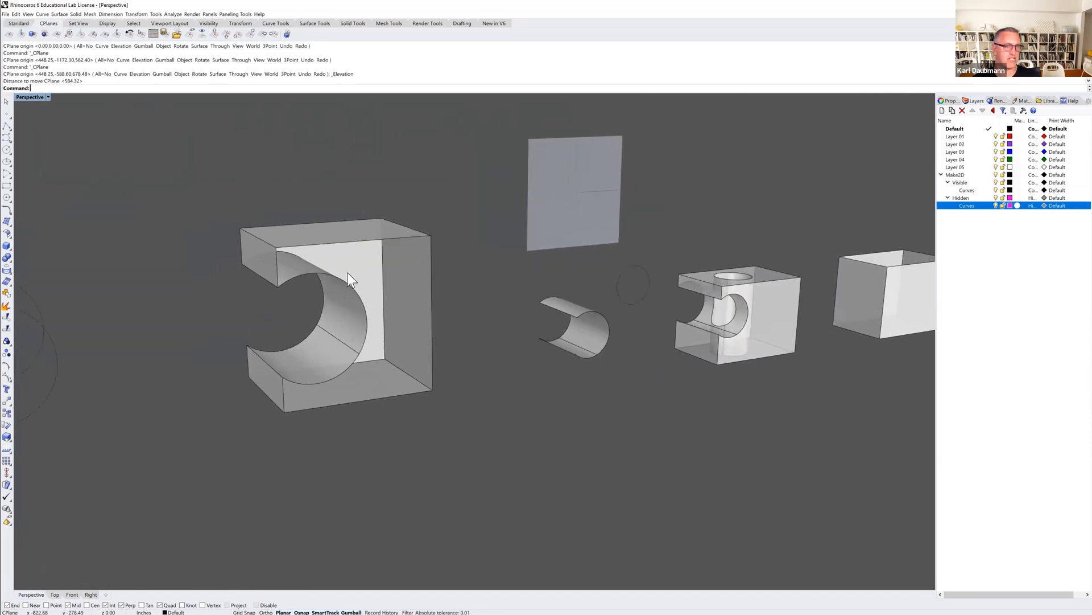
{"action": "scroll", "coordinate": [326, 264], "scroll_direction": "up", "scroll_amount": 2}
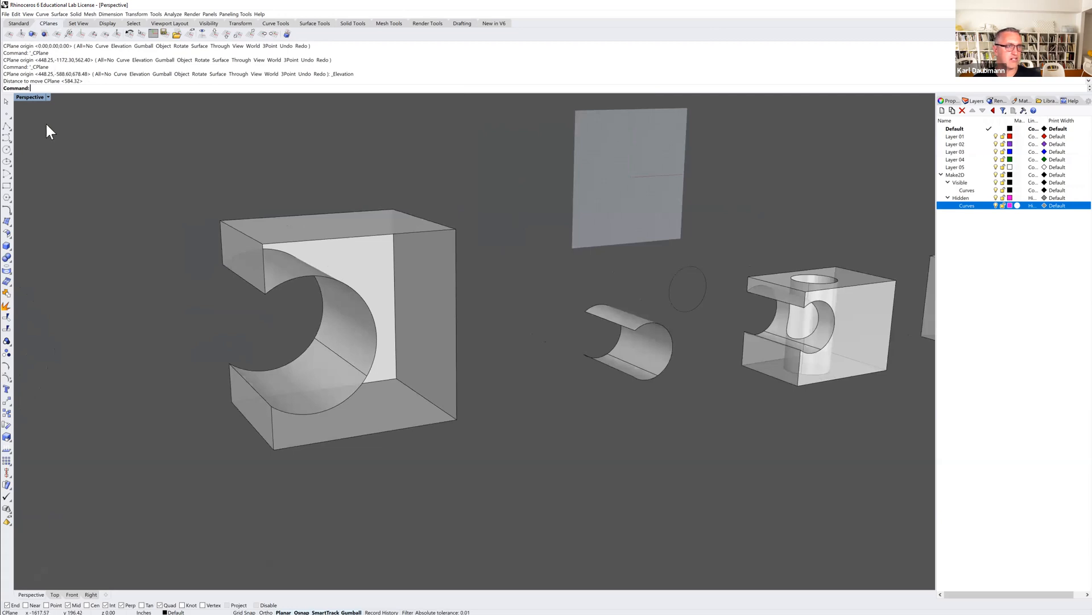
{"action": "left_click", "coordinate": [62, 14]}
{"action": "mouse_move", "coordinate": [65, 22]}
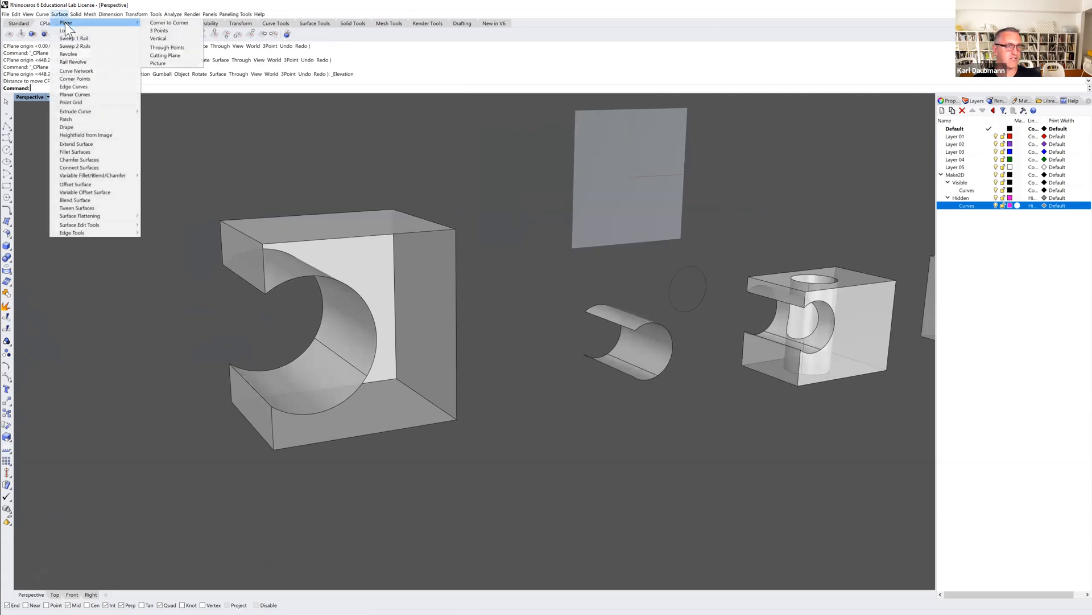
{"action": "left_click", "coordinate": [169, 23]}
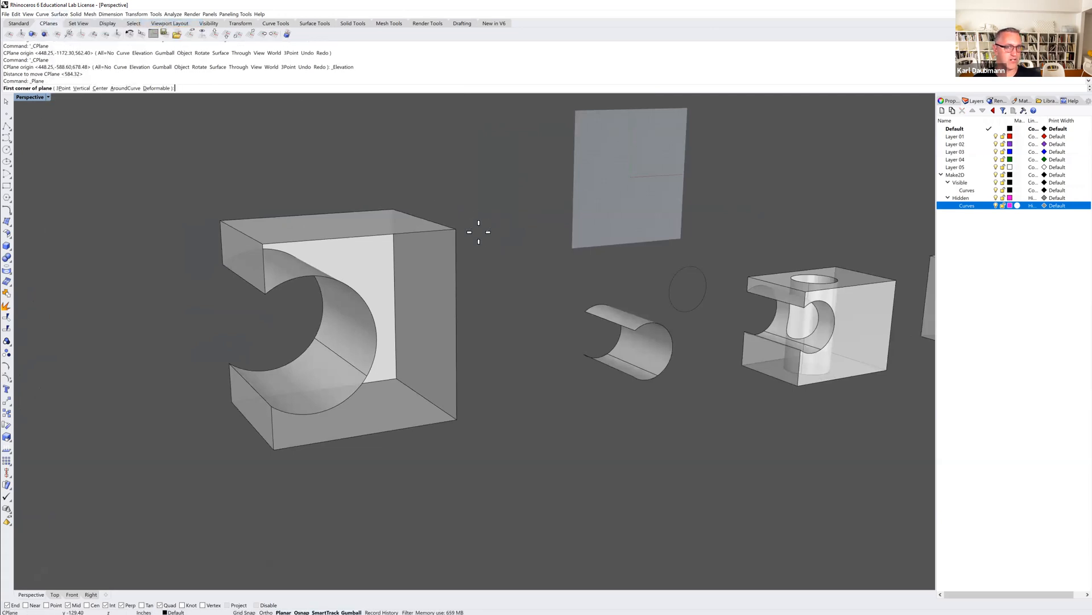
{"action": "left_click", "coordinate": [455, 229]}
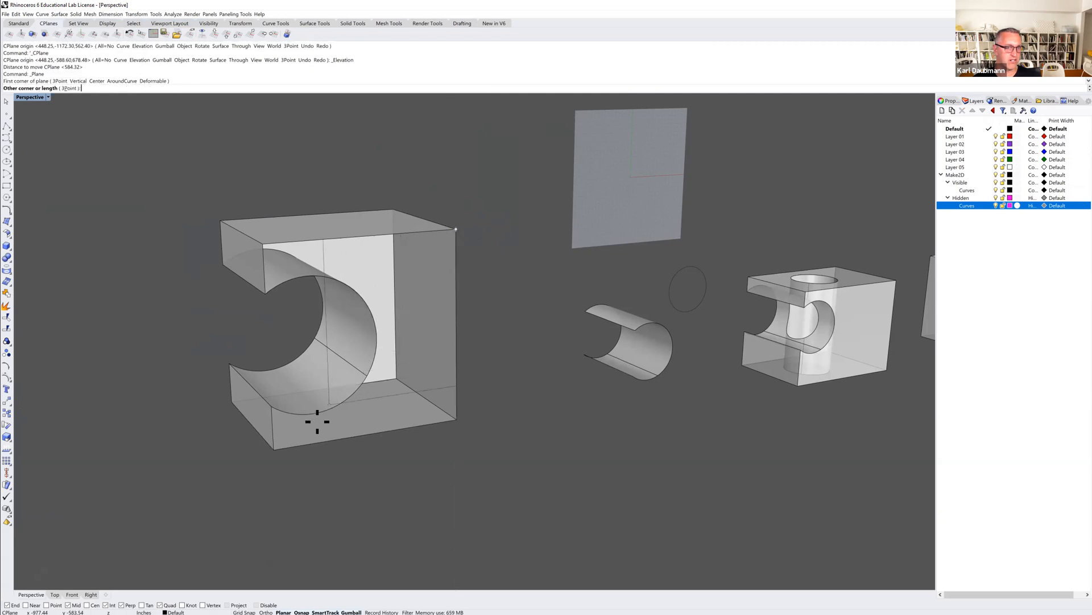
{"action": "left_click", "coordinate": [273, 449]}
{"action": "mouse_move", "coordinate": [283, 480]}
{"action": "right_mouse_down"}
{"action": "mouse_move", "coordinate": [244, 471]}
{"action": "mouse_move", "coordinate": [283, 463]}
{"action": "mouse_move", "coordinate": [285, 483]}
{"action": "right_mouse_up"}
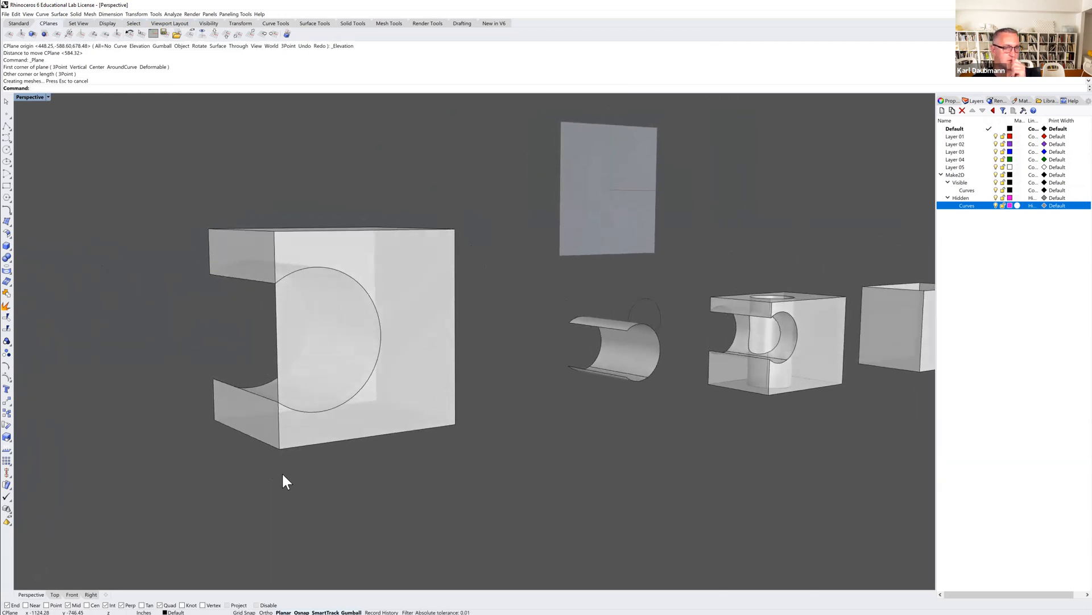
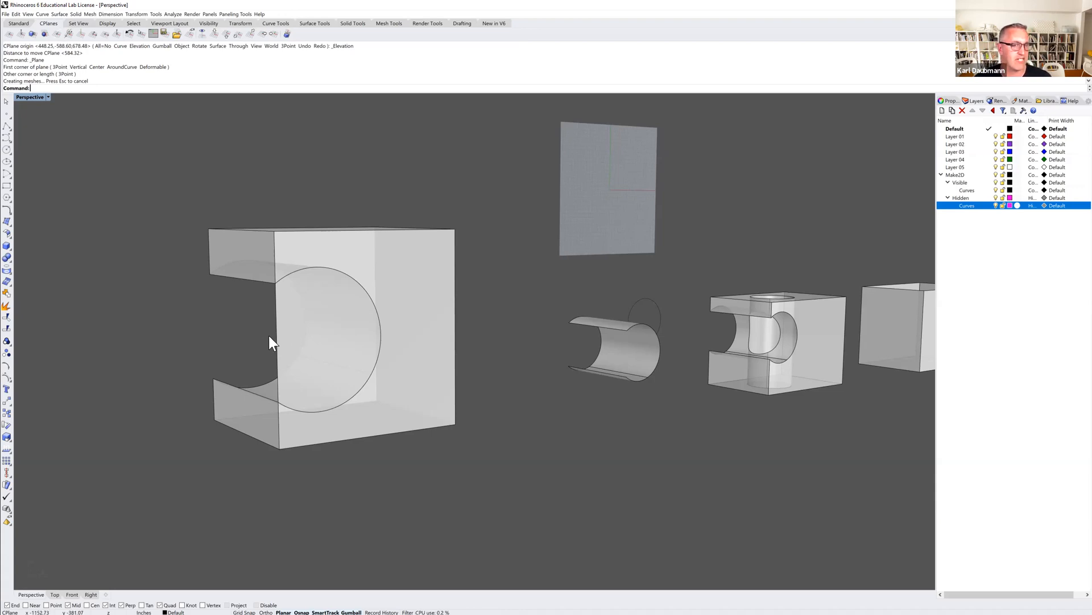
Trim away the new plane surface inside the cylindrical notch, using the large notched box as the cutting object.
{"action": "mouse_move", "coordinate": [261, 343]}
{"action": "right_mouse_down"}
{"action": "mouse_move", "coordinate": [280, 334]}
{"action": "mouse_move", "coordinate": [261, 349]}
{"action": "right_mouse_up"}
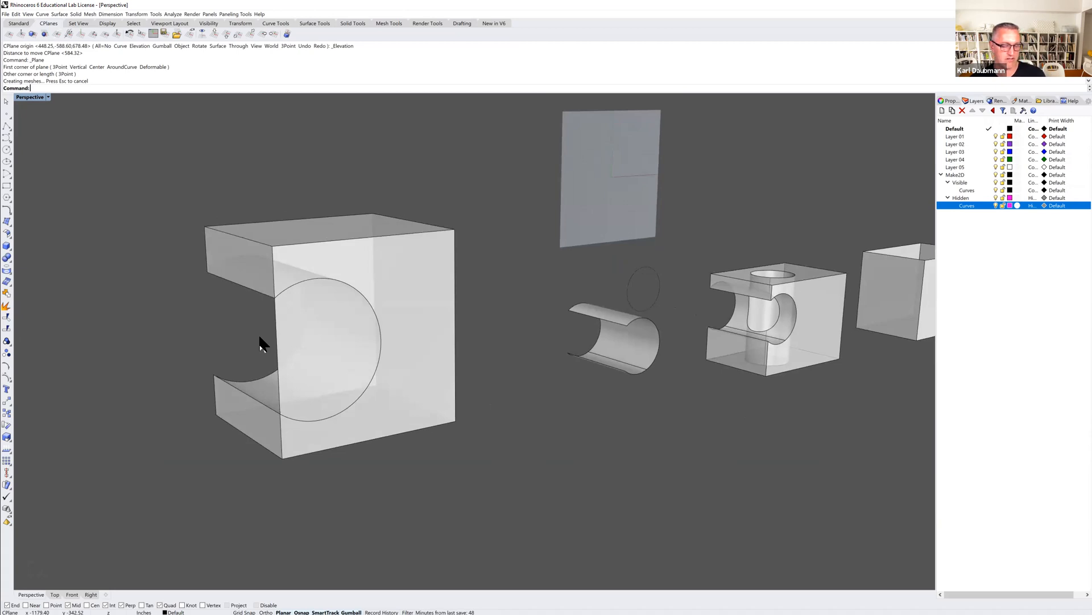
{"action": "key", "text": "ctrl+t"}
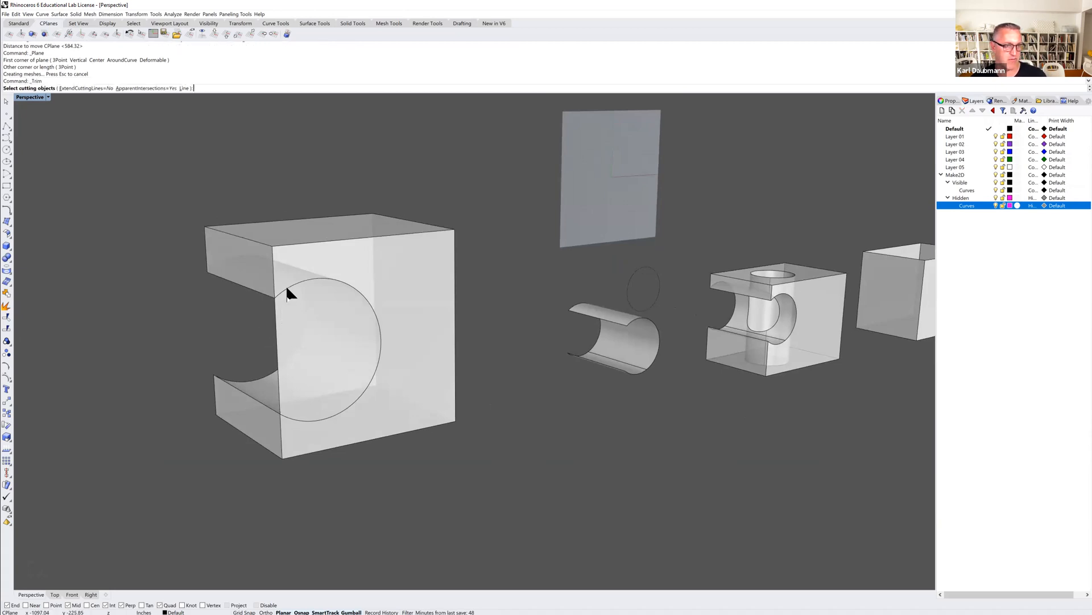
{"action": "left_click", "coordinate": [287, 290]}
{"action": "key", "text": "Return"}
{"action": "left_click", "coordinate": [289, 323]}
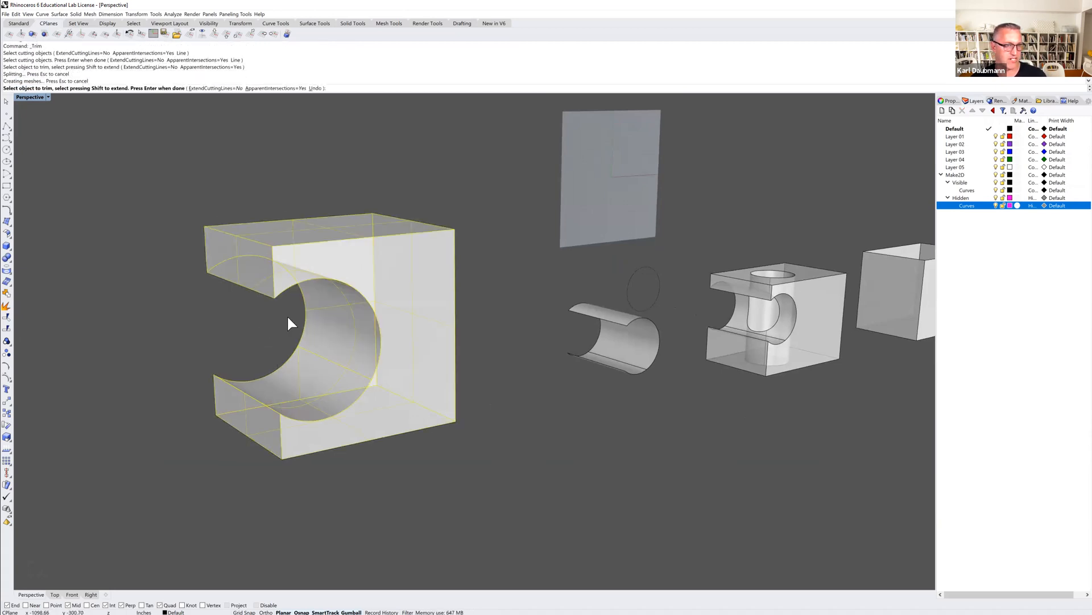
{"action": "key", "text": "Return"}
{"action": "mouse_move", "coordinate": [315, 369]}
{"action": "right_mouse_down"}
{"action": "mouse_move", "coordinate": [292, 366]}
{"action": "mouse_move", "coordinate": [307, 356]}
{"action": "mouse_move", "coordinate": [326, 377]}
{"action": "mouse_move", "coordinate": [320, 370]}
{"action": "right_mouse_up"}
{"action": "scroll", "coordinate": [320, 370], "scroll_direction": "down", "scroll_amount": 3}
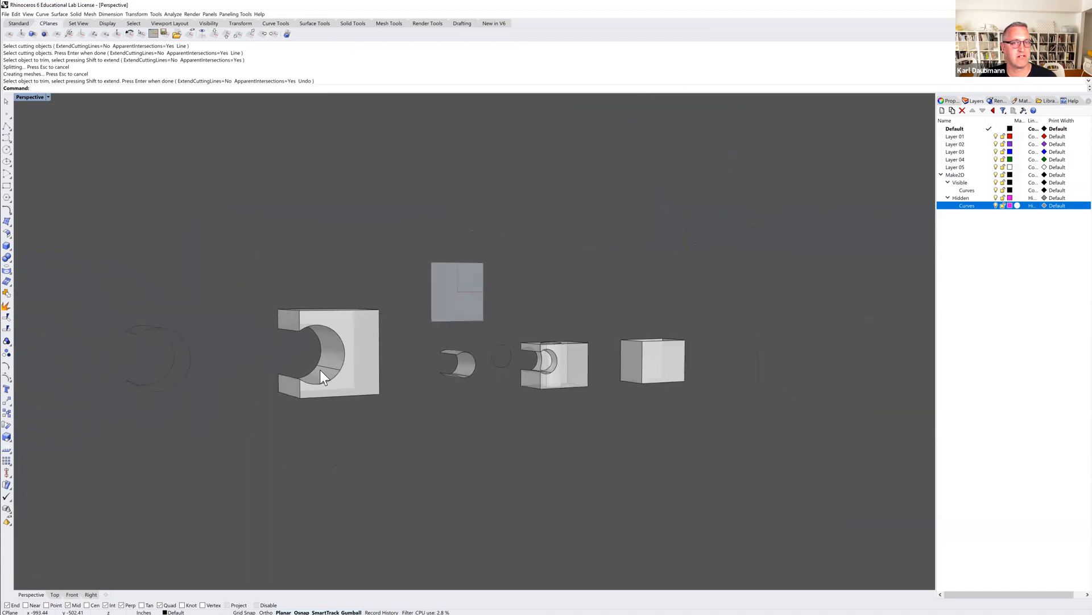
{"action": "scroll", "coordinate": [320, 370], "scroll_direction": "down", "scroll_amount": 3}
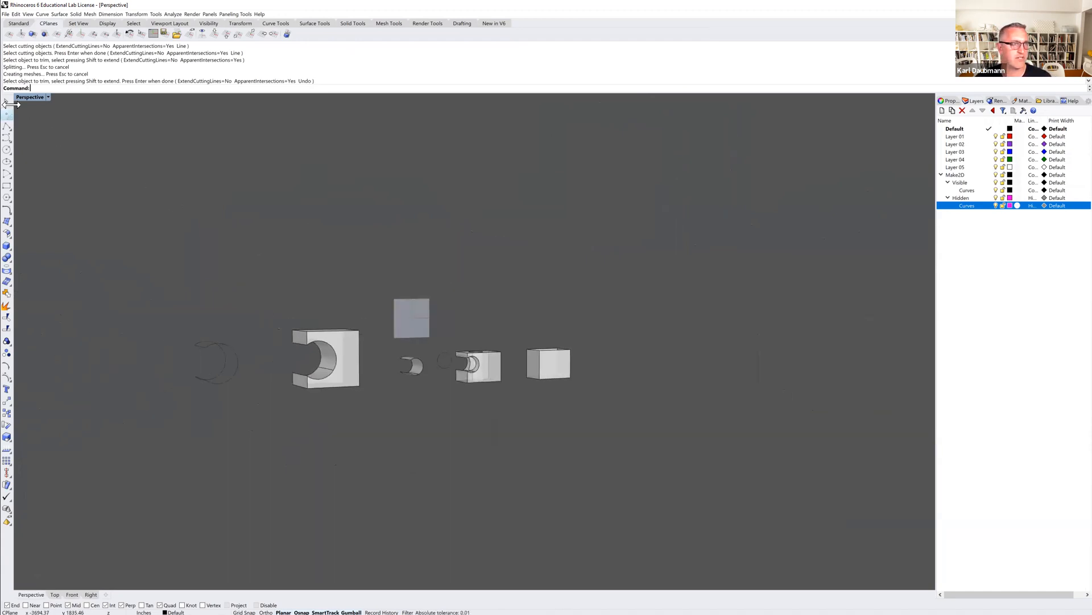
Start a new model from the Large Objects - Inches template, discarding the changes to the untitled file.
{"action": "left_click", "coordinate": [19, 23]}
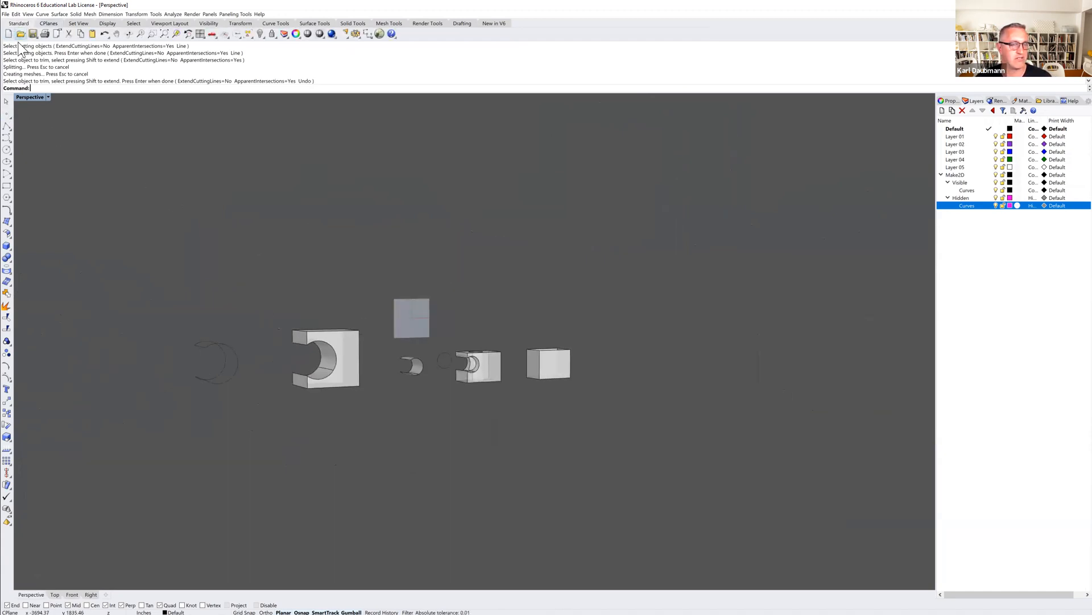
{"action": "left_click", "coordinate": [7, 33]}
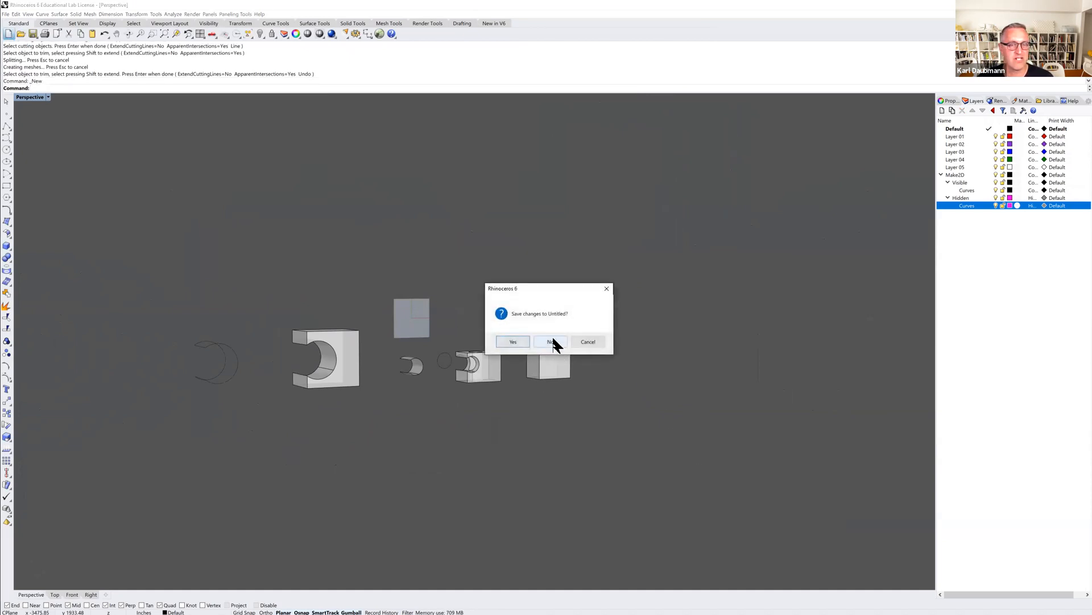
{"action": "left_click", "coordinate": [552, 341]}
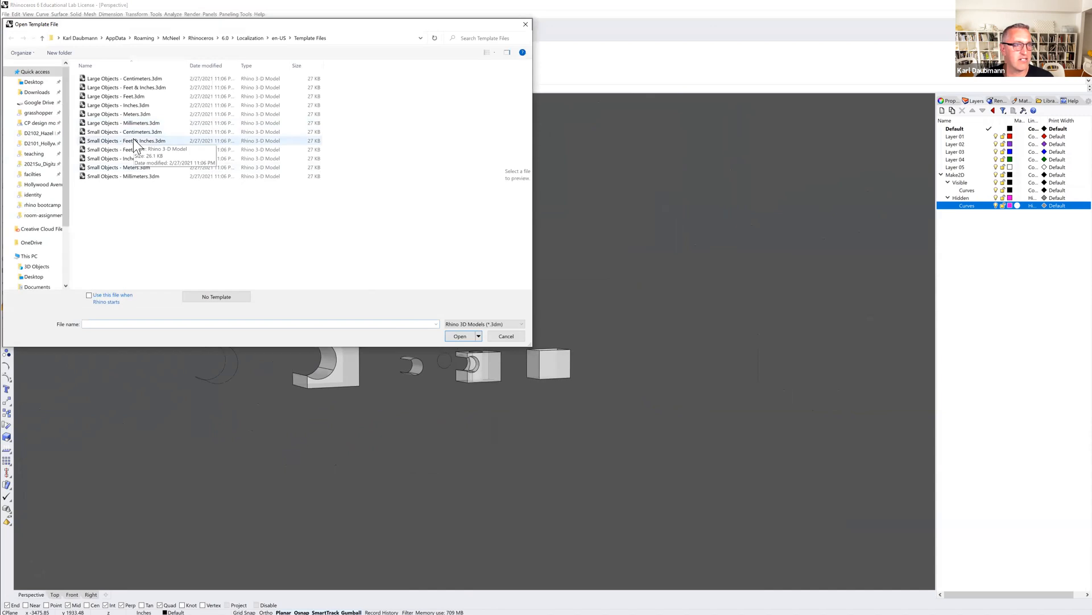
{"action": "double_click", "coordinate": [124, 104]}
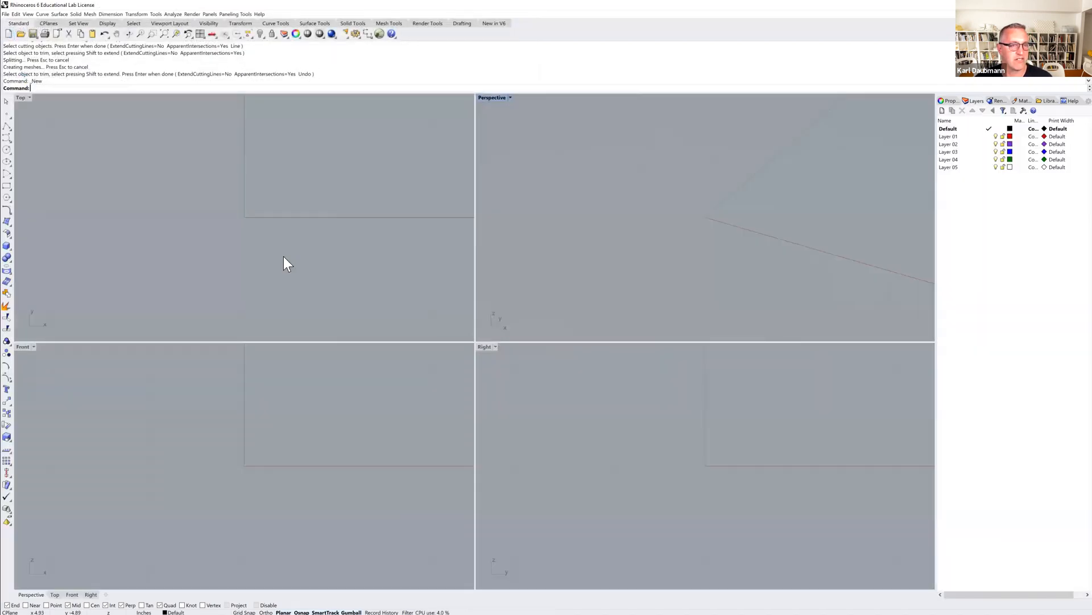
Maximize the Perspective viewport so the whole construction plane grid fits in view.
{"action": "scroll", "coordinate": [258, 235], "scroll_direction": "down", "scroll_amount": 10}
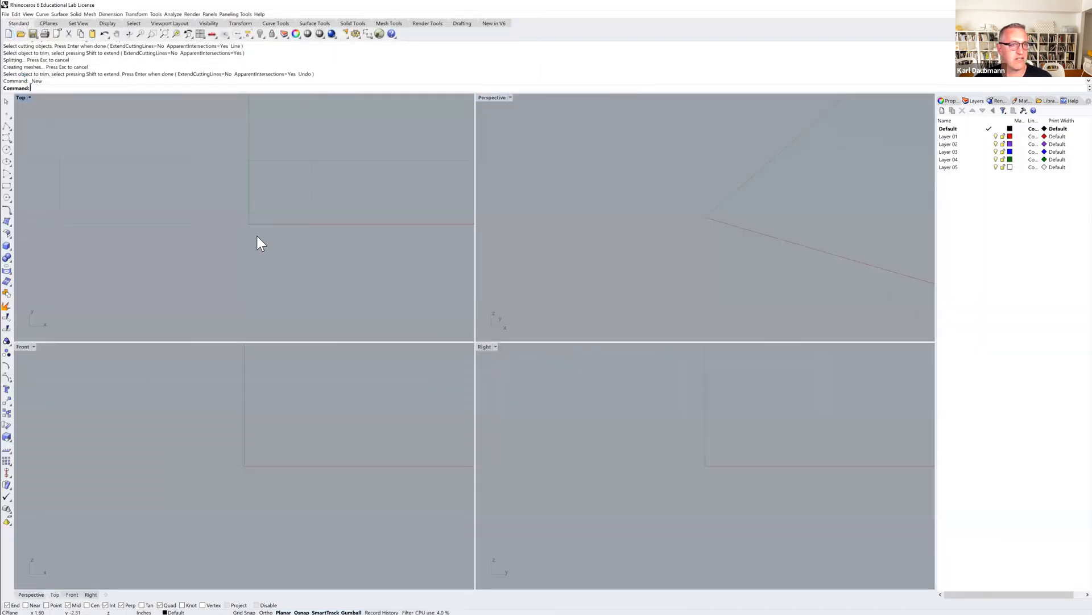
{"action": "double_click", "coordinate": [498, 98]}
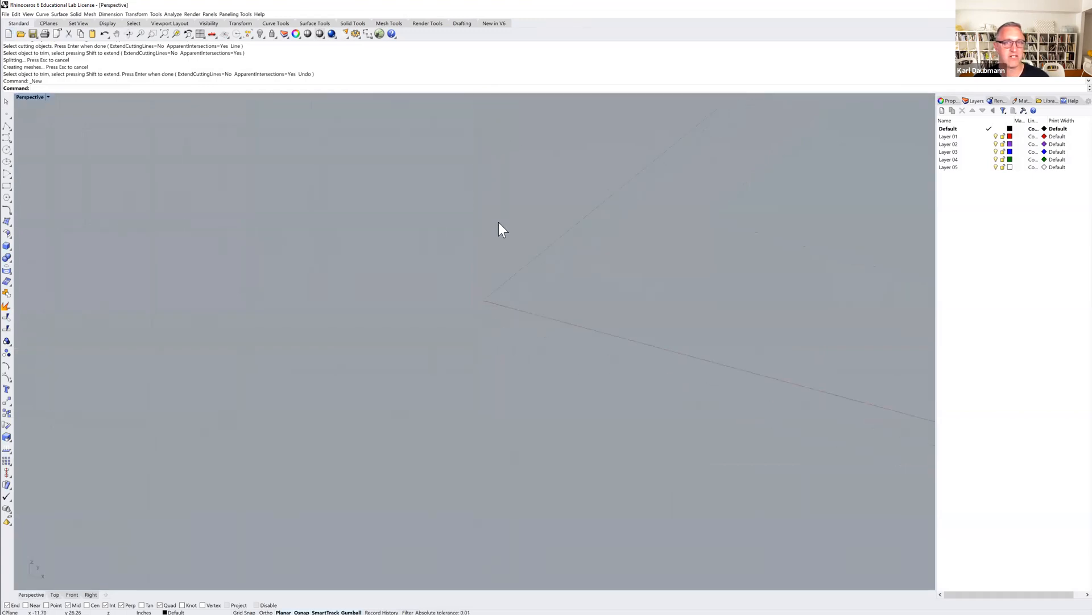
{"action": "scroll", "coordinate": [498, 222], "scroll_direction": "down", "scroll_amount": 5}
{"action": "scroll", "coordinate": [368, 271], "scroll_direction": "down", "scroll_amount": 5}
{"action": "right_click_drag", "start_coordinate": [374, 273], "coordinate": [370, 299], "text": "shift"}
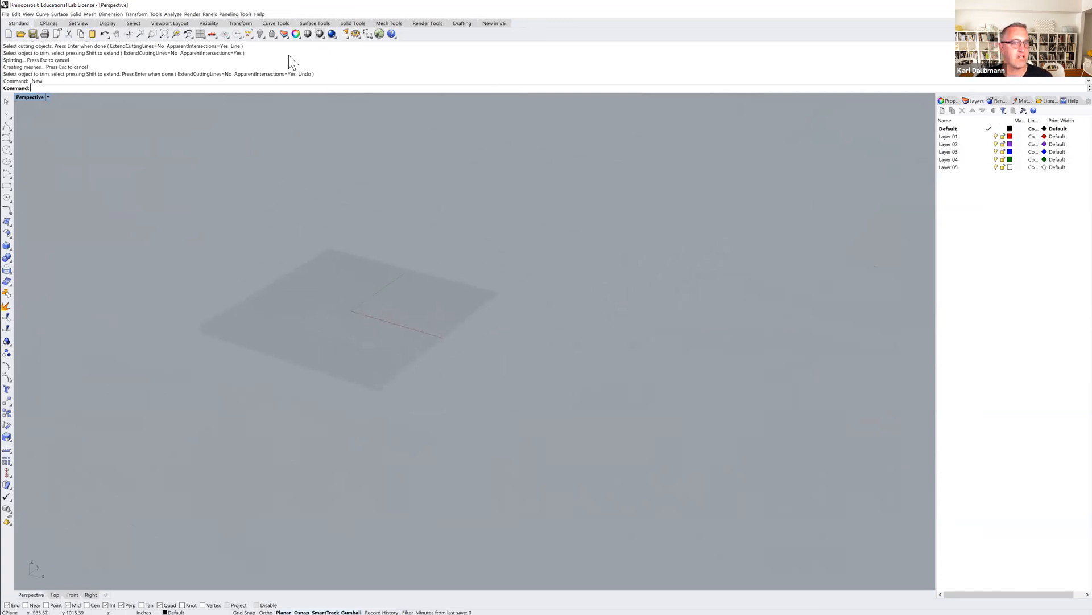
Set the Perspective viewport's construction plane to World Right, then switch it to World Front.
{"action": "left_click", "coordinate": [48, 23]}
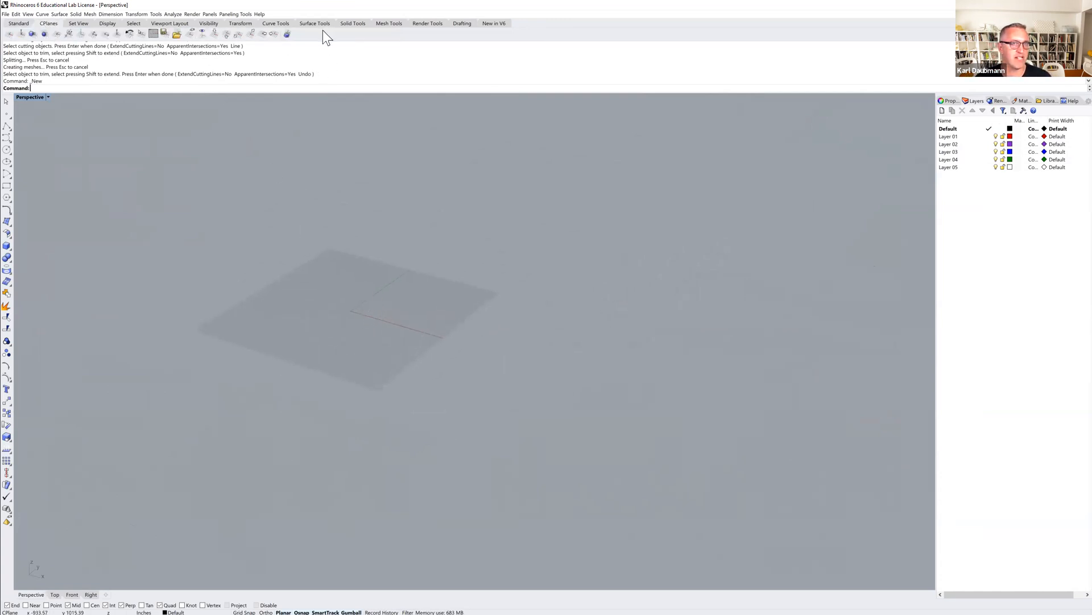
{"action": "left_click", "coordinate": [261, 33]}
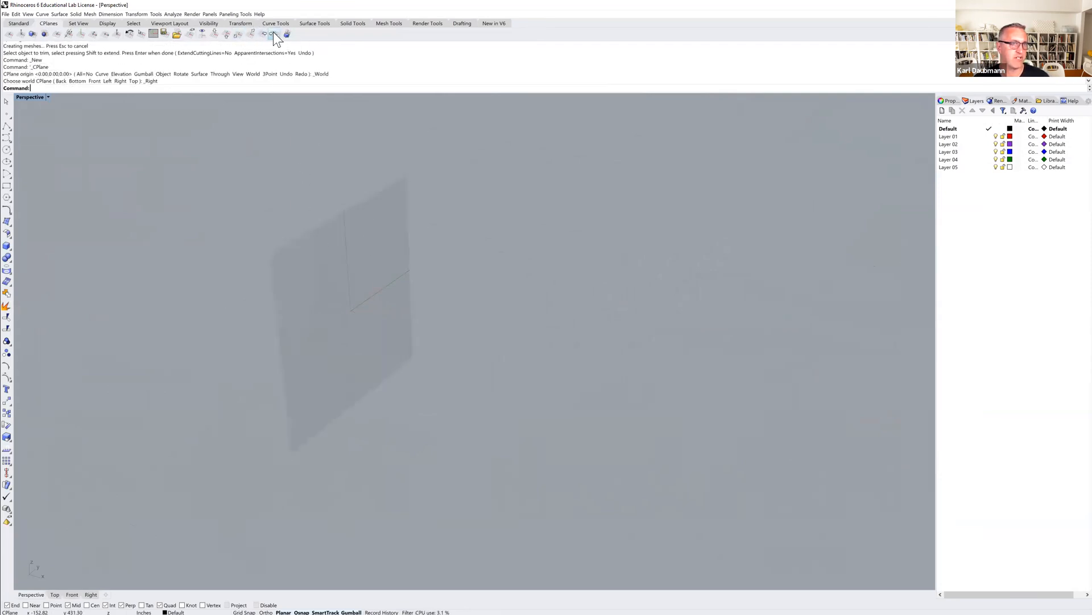
{"action": "left_click", "coordinate": [239, 34]}
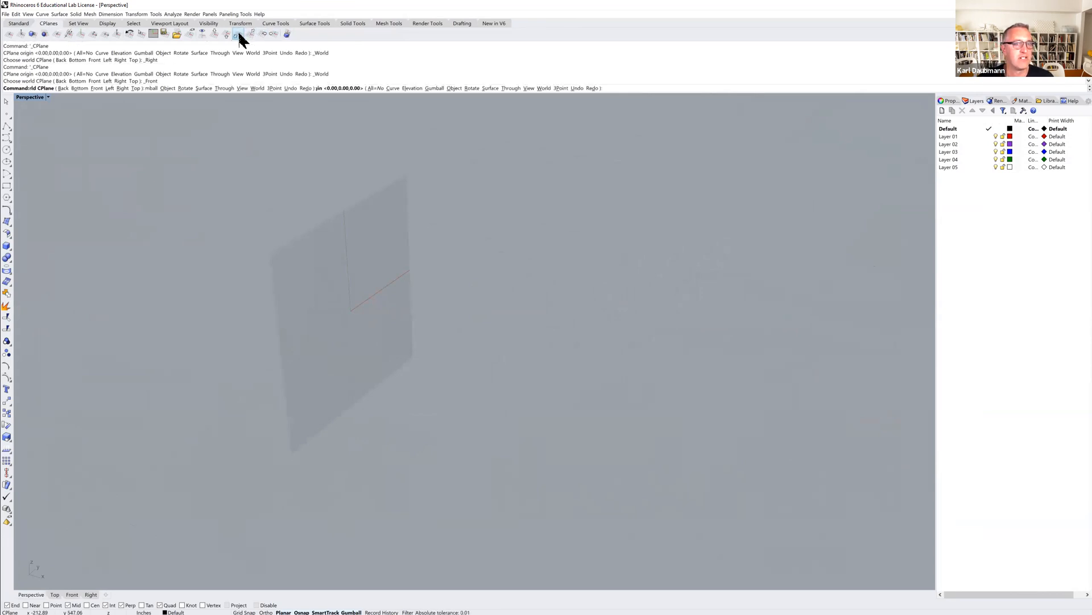
{"action": "right_click_drag", "start_coordinate": [406, 278], "coordinate": [381, 285]}
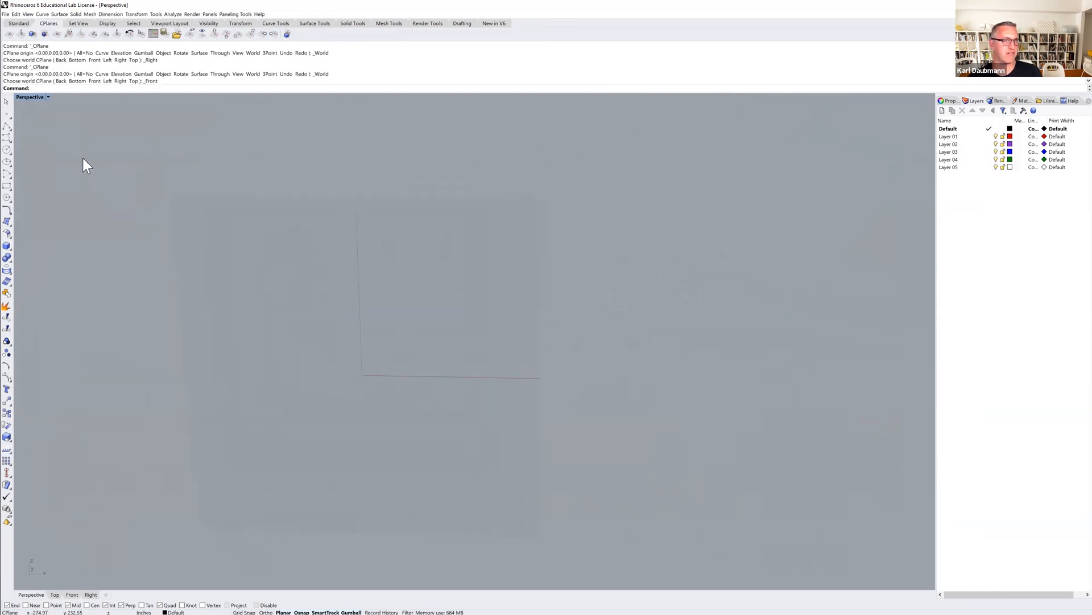
Draw a polyline from the origin 8' up, 12' across, and about 130 inches straight down past the baseline.
{"action": "left_click", "coordinate": [6, 125]}
{"action": "type", "text": "0"}
{"action": "key", "text": "Return"}
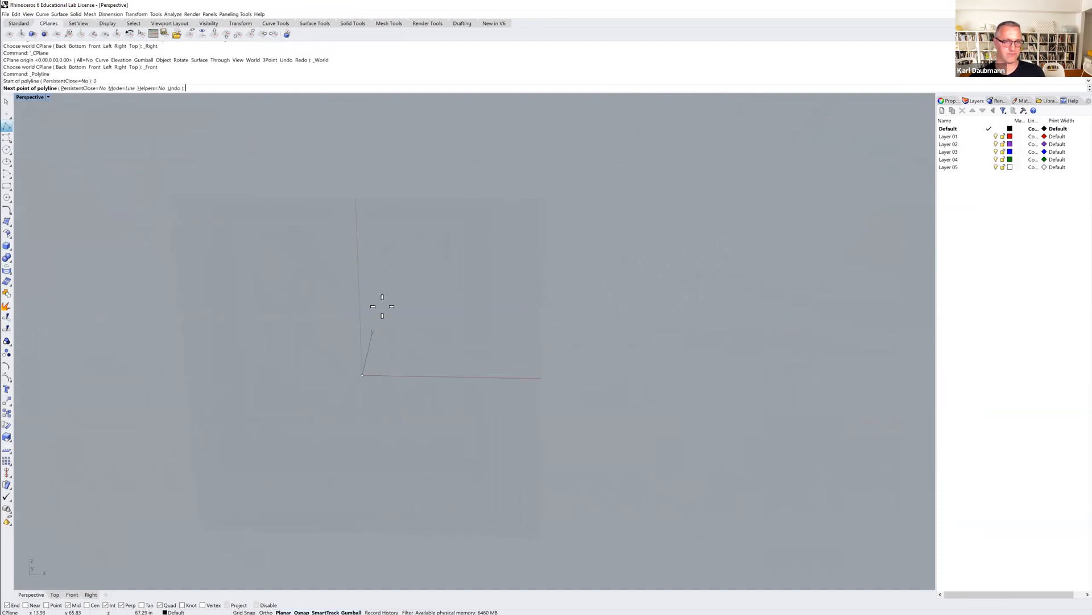
{"action": "type", "text": "8'"}
{"action": "key", "text": "Return"}
{"action": "left_click", "coordinate": [347, 236]}
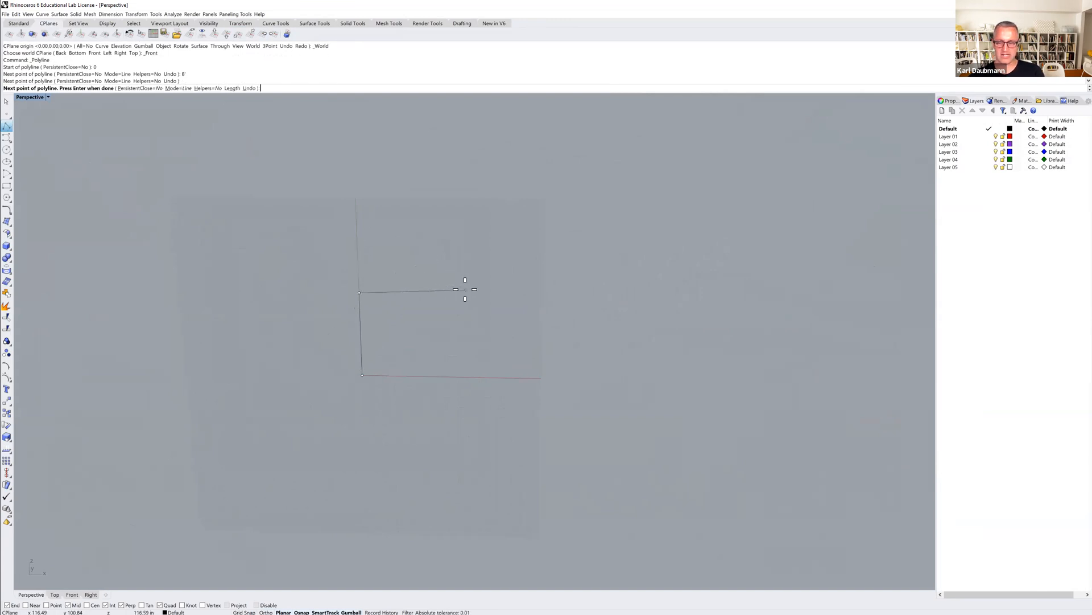
{"action": "type", "text": "12'"}
{"action": "key", "text": "Return"}
{"action": "left_click", "coordinate": [465, 289]}
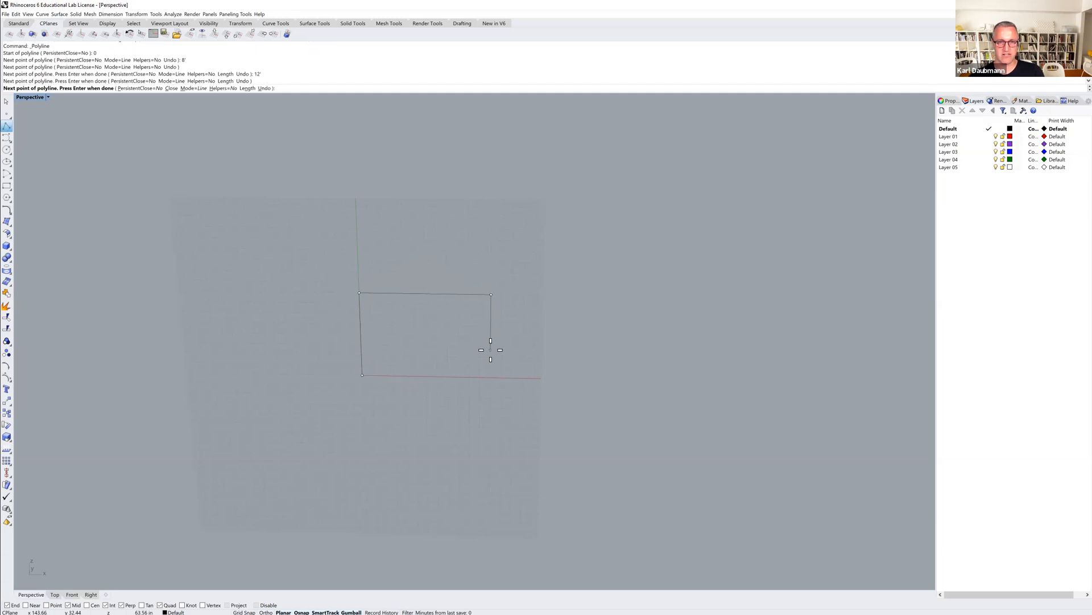
{"action": "left_click", "coordinate": [491, 405]}
{"action": "key", "text": "Return"}
Draw a horizontal baseline from the origin along the X axis, extending past the far vertical segment.
{"action": "key", "text": "Return"}
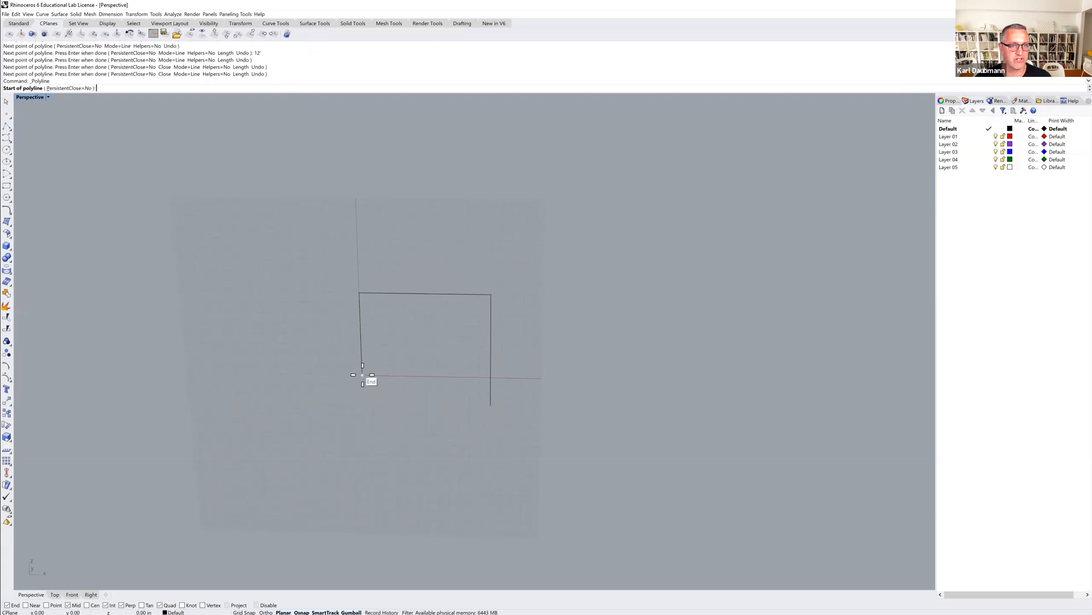
{"action": "left_click", "coordinate": [362, 375]}
{"action": "left_click", "coordinate": [512, 374]}
Fillet the baseline and the far vertical segment with radius 0 to close the rectangle at a sharp corner.
{"action": "key", "text": "Return"}
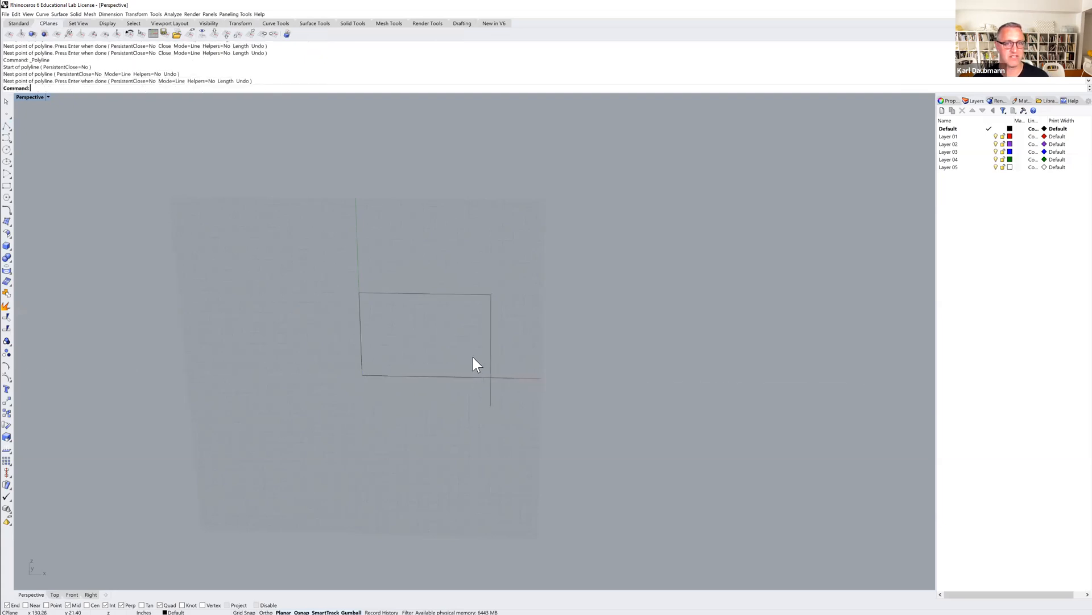
{"action": "type", "text": "F"}
{"action": "key", "text": "Return"}
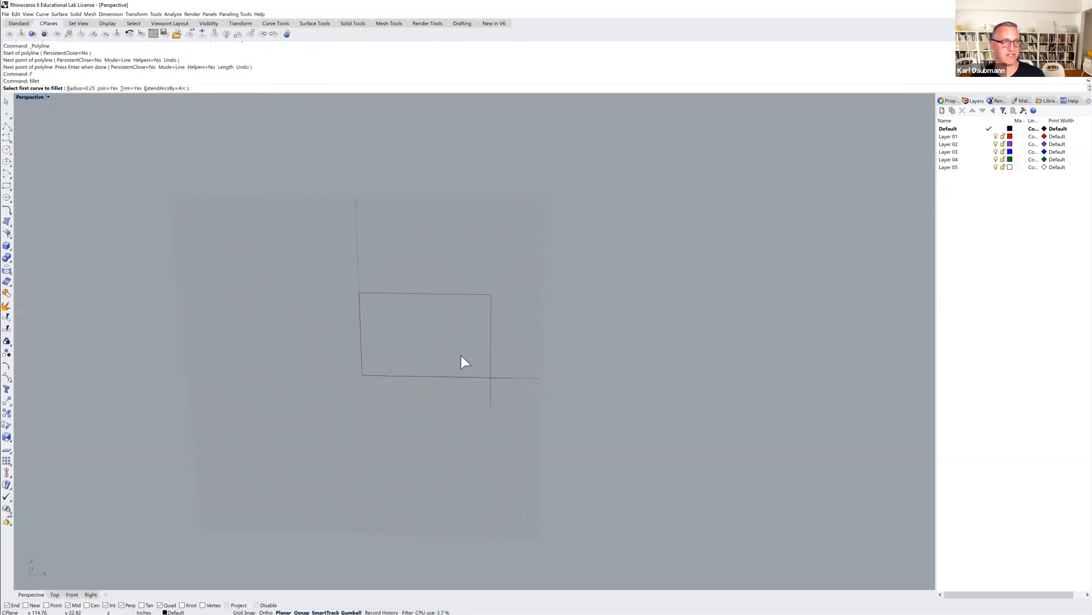
{"action": "left_click", "coordinate": [73, 88]}
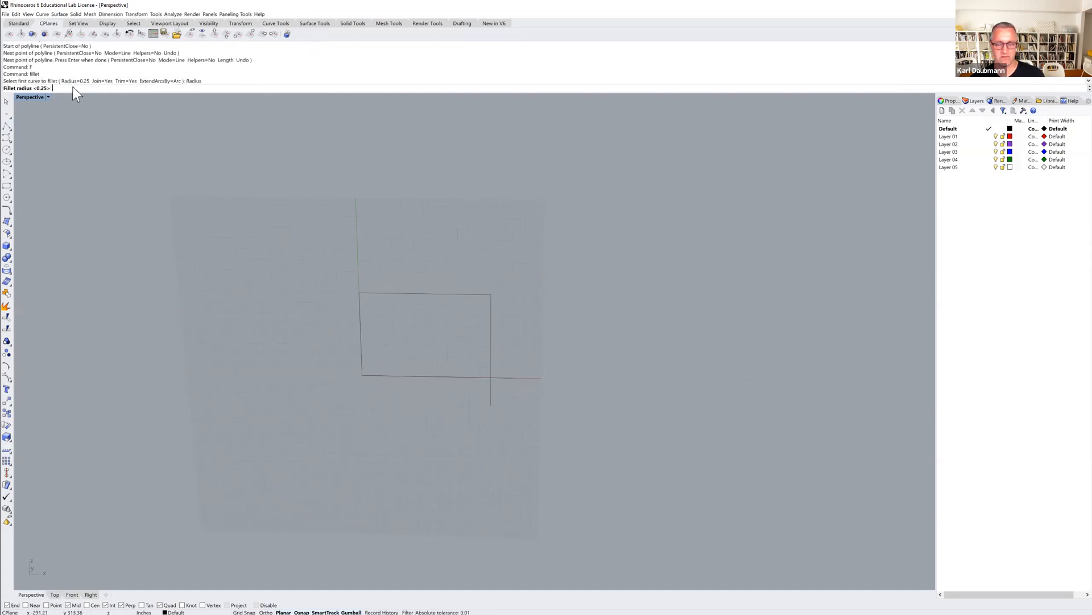
{"action": "type", "text": "0"}
{"action": "key", "text": "Return"}
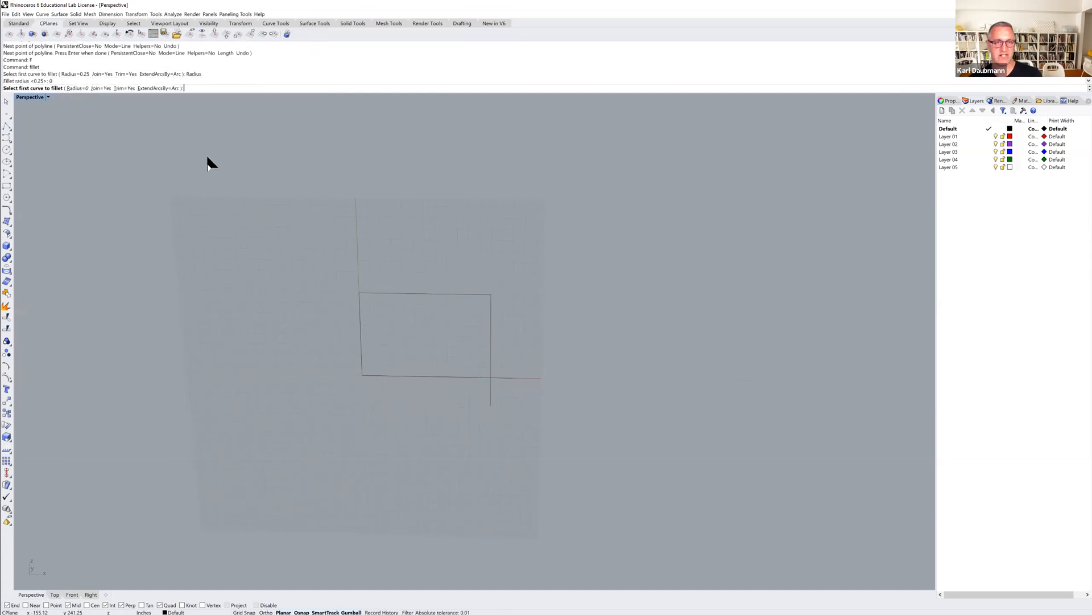
{"action": "left_click", "coordinate": [459, 375]}
{"action": "left_click", "coordinate": [492, 363]}
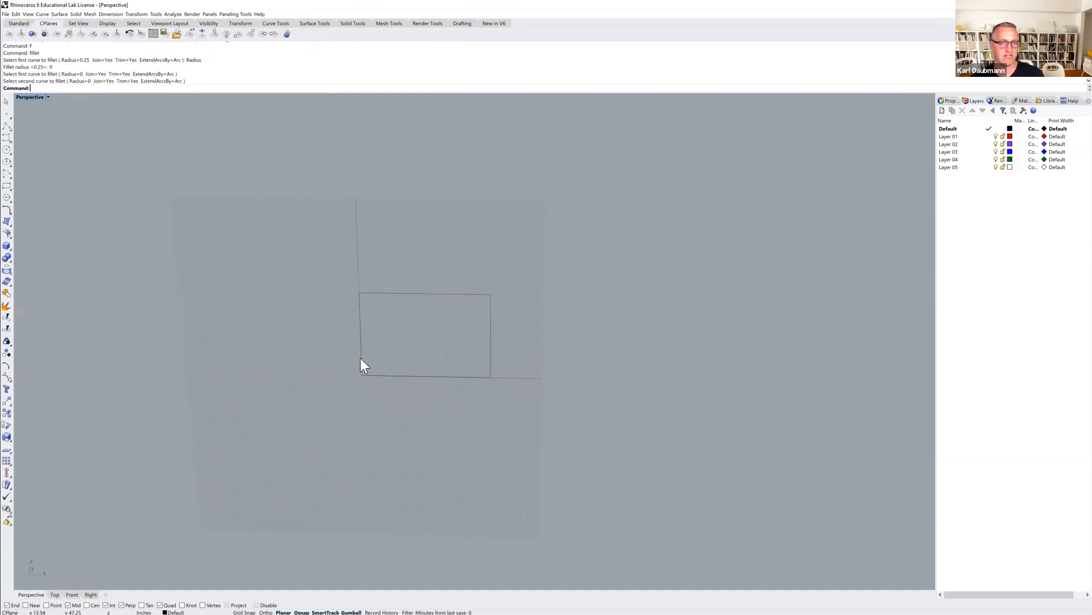
Try to join the rectangle's curves.
{"action": "left_click_drag", "start_coordinate": [507, 273], "coordinate": [244, 456]}
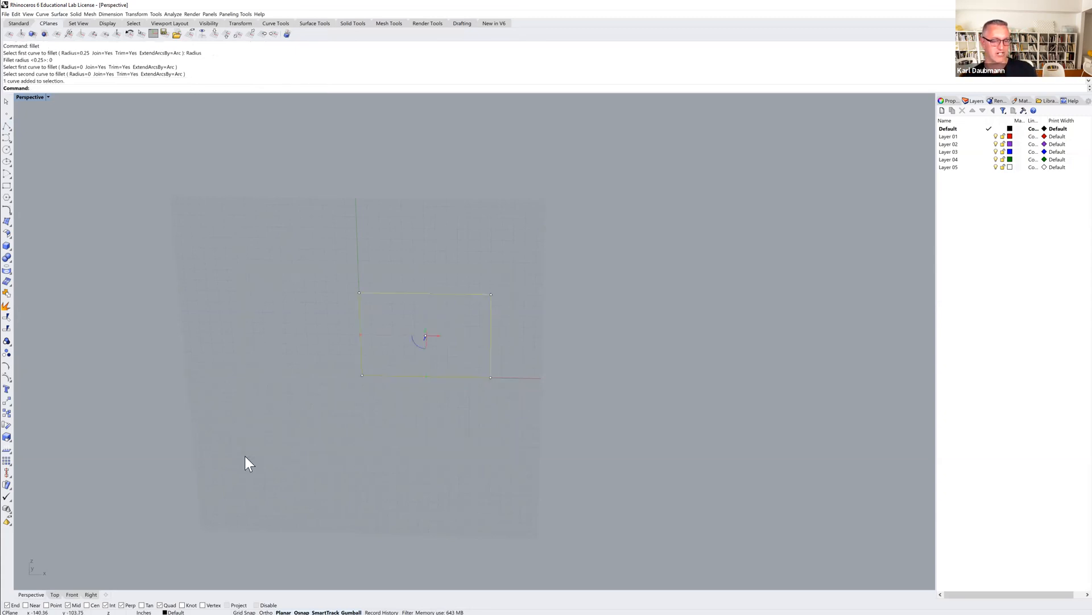
{"action": "key", "text": "ctrl+j"}
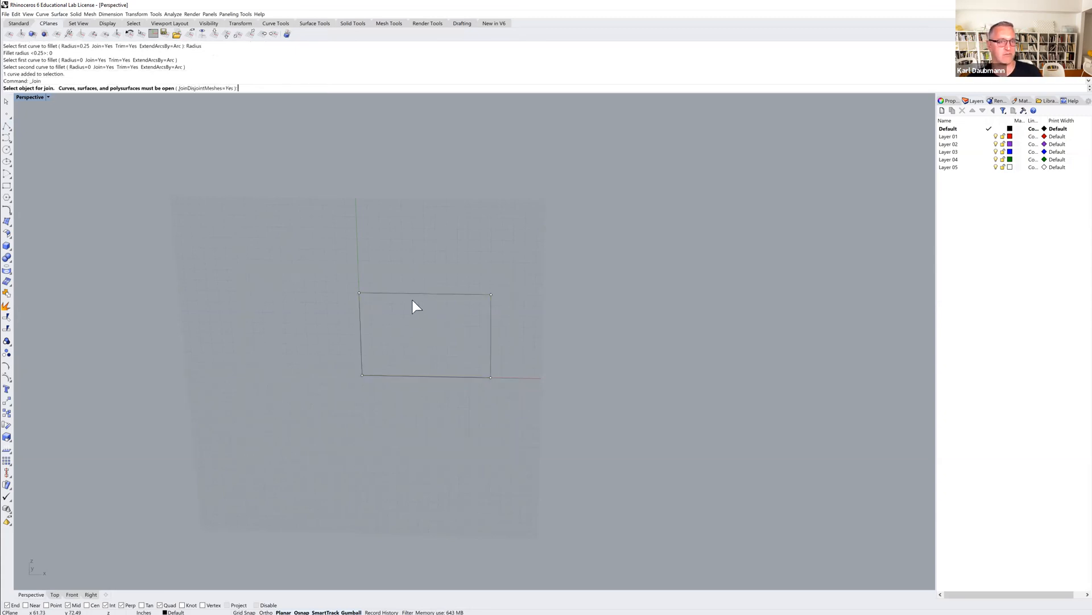
{"action": "key", "text": "Return"}
Draw a polyline from the rectangle's top edge midpoint 6' straight up, then down to the top corner above the origin.
{"action": "right_click_drag", "start_coordinate": [394, 291], "coordinate": [424, 317]}
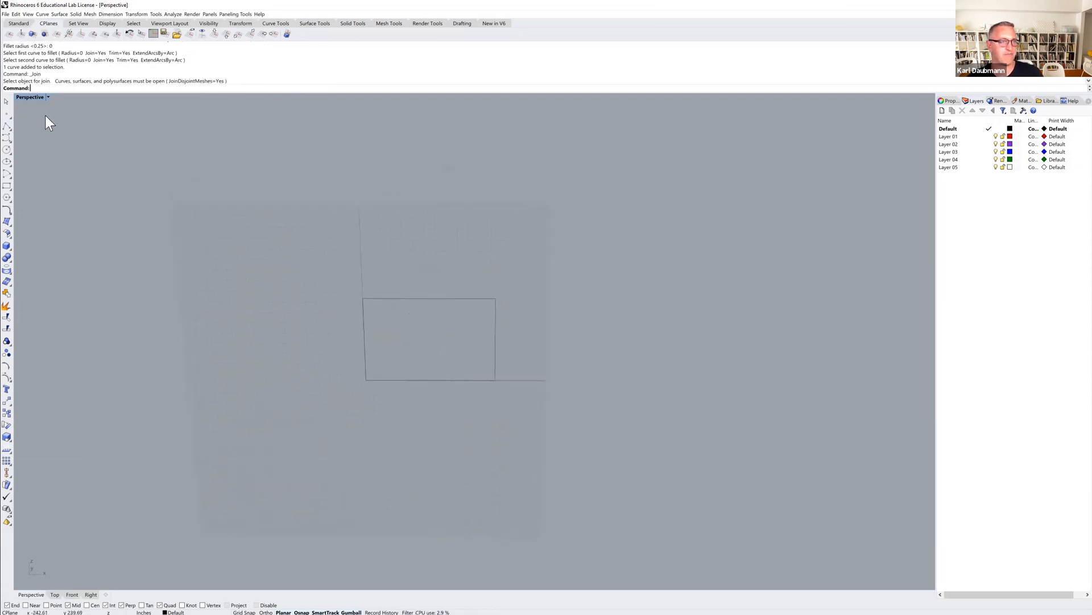
{"action": "left_click", "coordinate": [7, 125]}
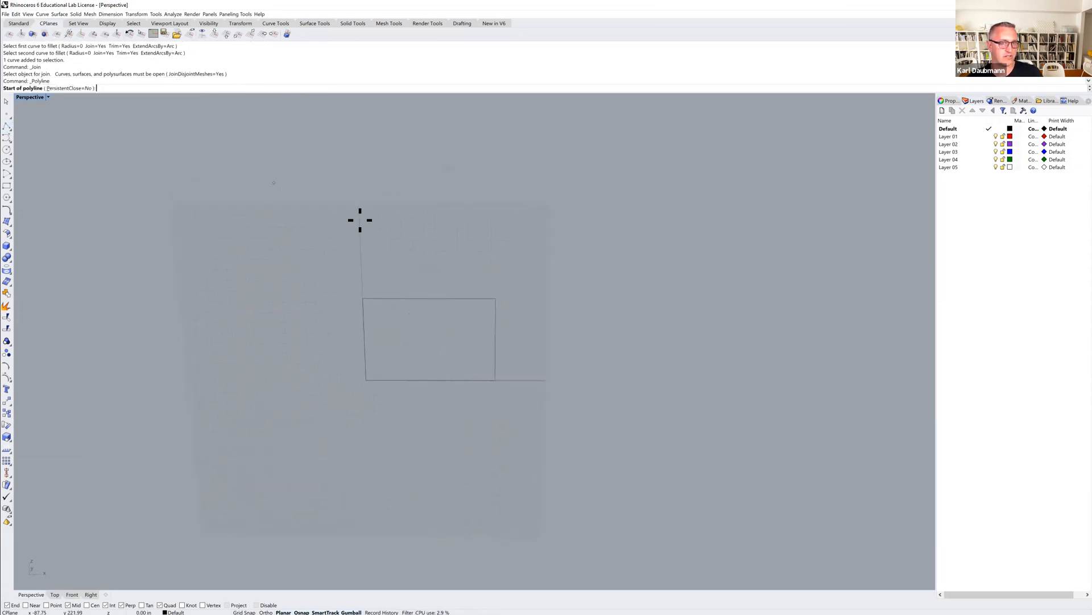
{"action": "left_click", "coordinate": [430, 299]}
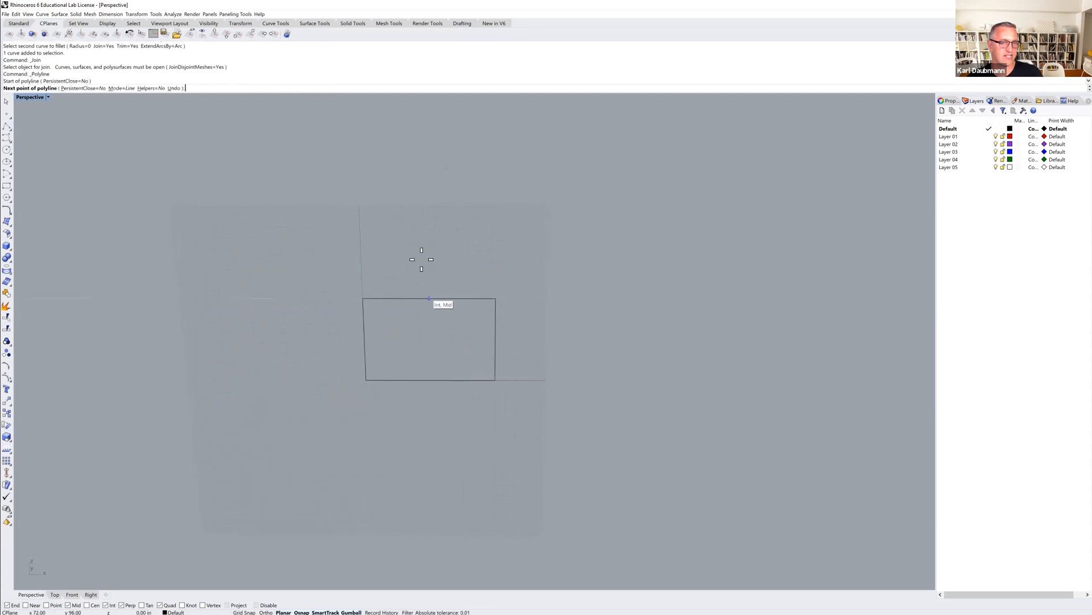
{"action": "key", "text": "F8"}
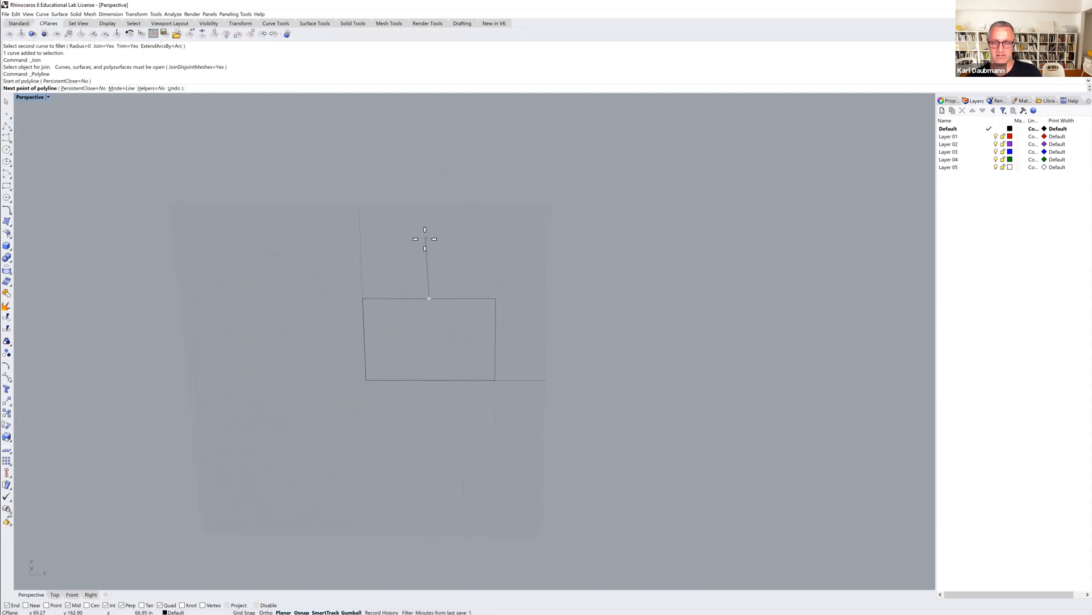
{"action": "type", "text": "6'"}
{"action": "key", "text": "Return"}
{"action": "key", "text": "F8"}
{"action": "left_click", "coordinate": [425, 239]}
{"action": "left_click", "coordinate": [364, 298]}
{"action": "key", "text": "Return"}
Draw the second roof slope from the ridge point to the rectangle's other top corner.
{"action": "key", "text": "Return"}
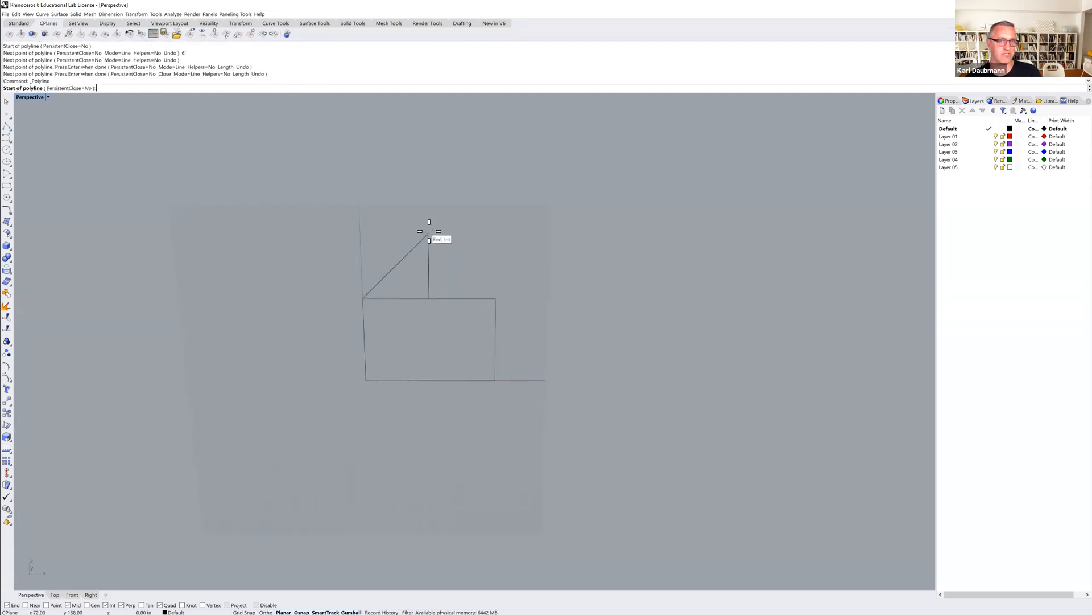
{"action": "left_click", "coordinate": [429, 233]}
{"action": "left_click", "coordinate": [495, 298]}
{"action": "key", "text": "Return"}
Explode the first roof polyline and delete its vertical construction segment under the ridge.
{"action": "left_click", "coordinate": [422, 289]}
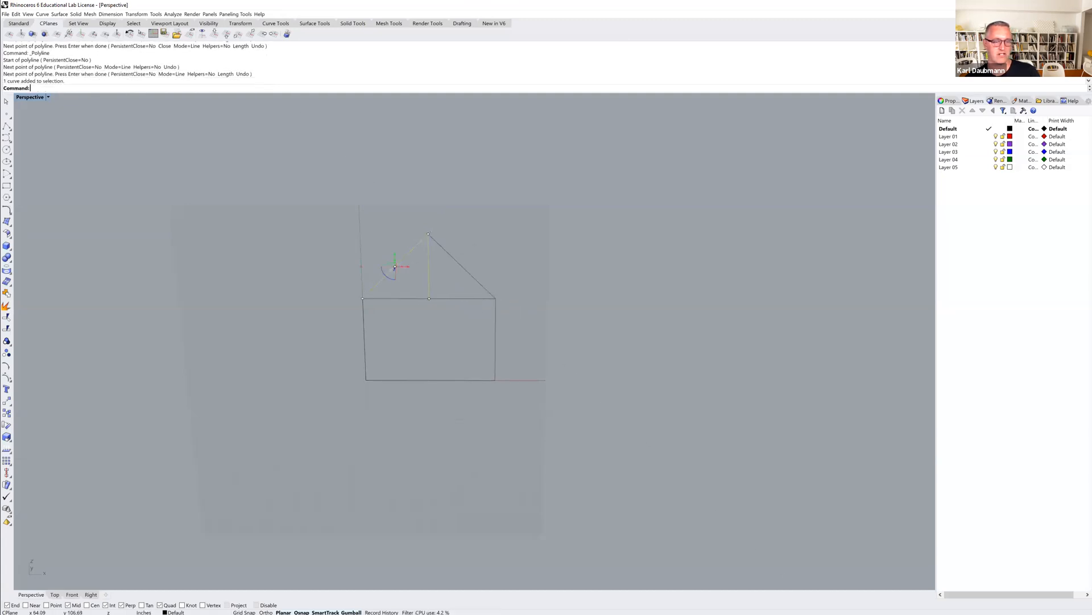
{"action": "type", "text": "X"}
{"action": "key", "text": "Return"}
{"action": "left_click", "coordinate": [426, 281]}
{"action": "key", "text": "Delete"}
Explode the rectangle to delete its top edge, and join the remaining five segments into one closed house profile.
{"action": "left_click", "coordinate": [418, 305]}
{"action": "type", "text": "X"}
{"action": "key", "text": "Return"}
{"action": "left_click", "coordinate": [415, 310]}
{"action": "key", "text": "Delete"}
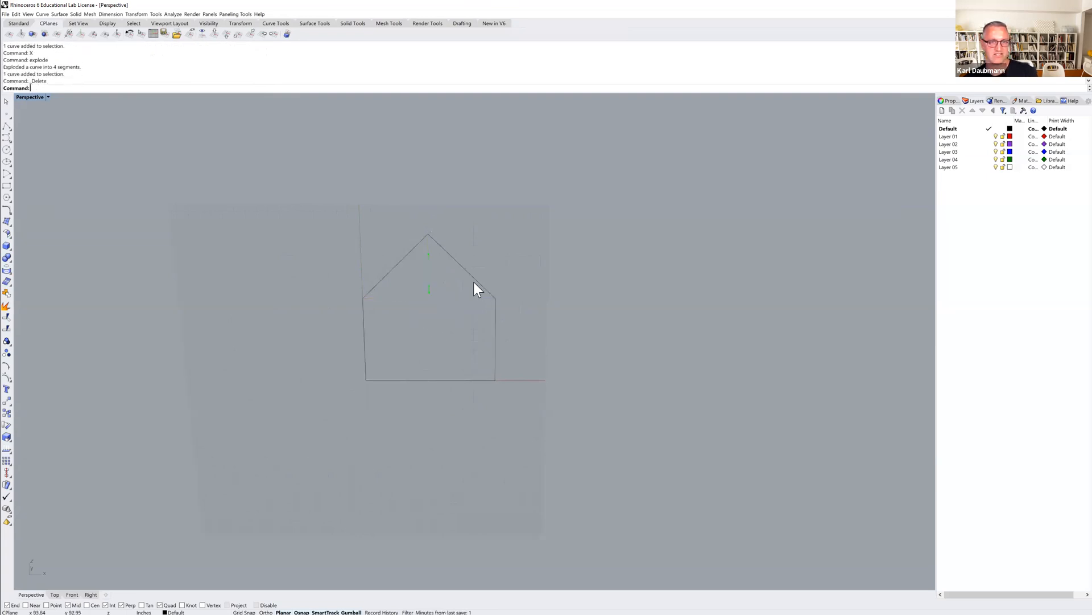
{"action": "left_click_drag", "start_coordinate": [541, 206], "coordinate": [282, 398]}
{"action": "key", "text": "ctrl+j"}
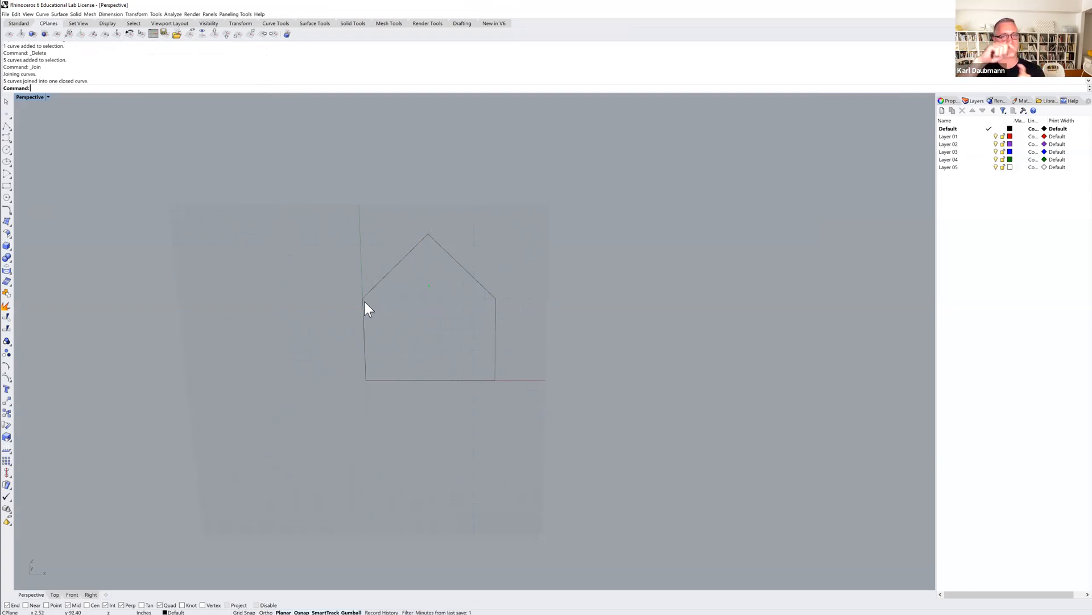
Extrude the closed house profile 12' into a solid with Extrude Planar Curve Straight.
{"action": "right_click_drag", "start_coordinate": [500, 244], "coordinate": [354, 316]}
{"action": "left_click", "coordinate": [354, 316]}
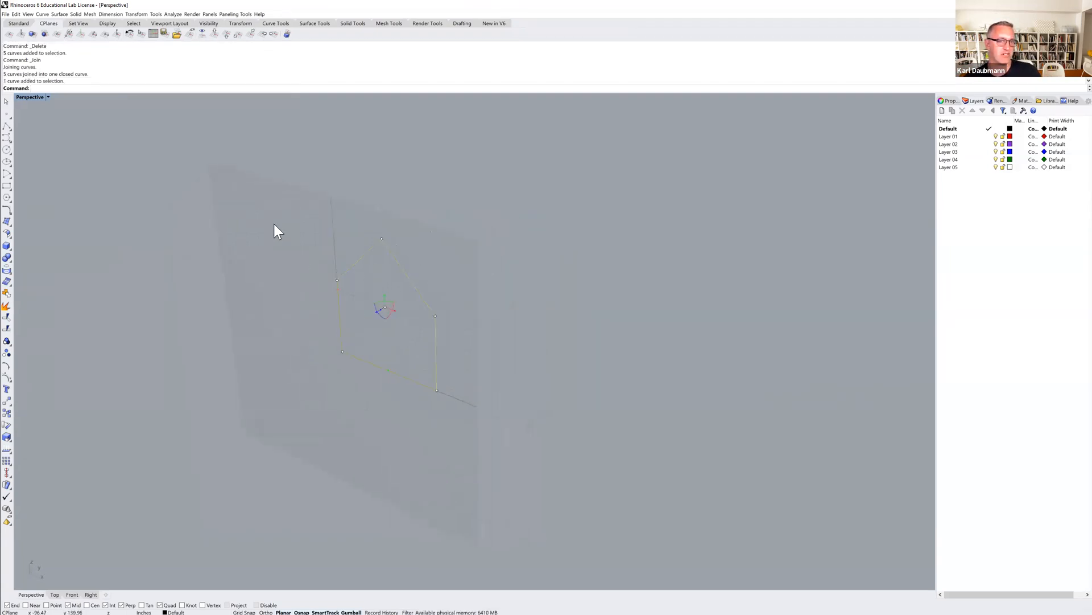
{"action": "left_click", "coordinate": [74, 13]}
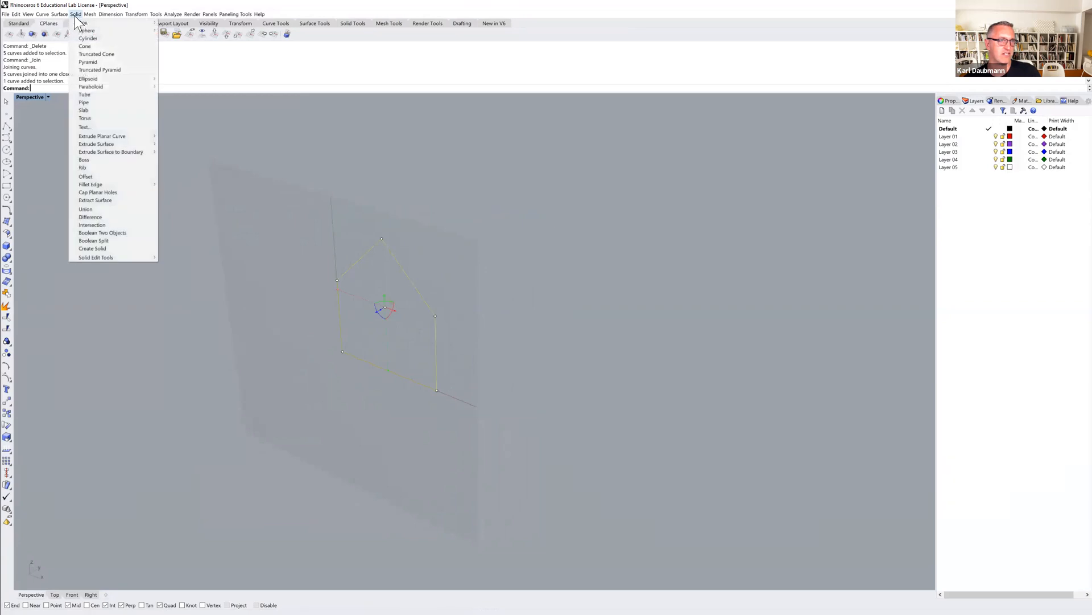
{"action": "mouse_move", "coordinate": [111, 136]}
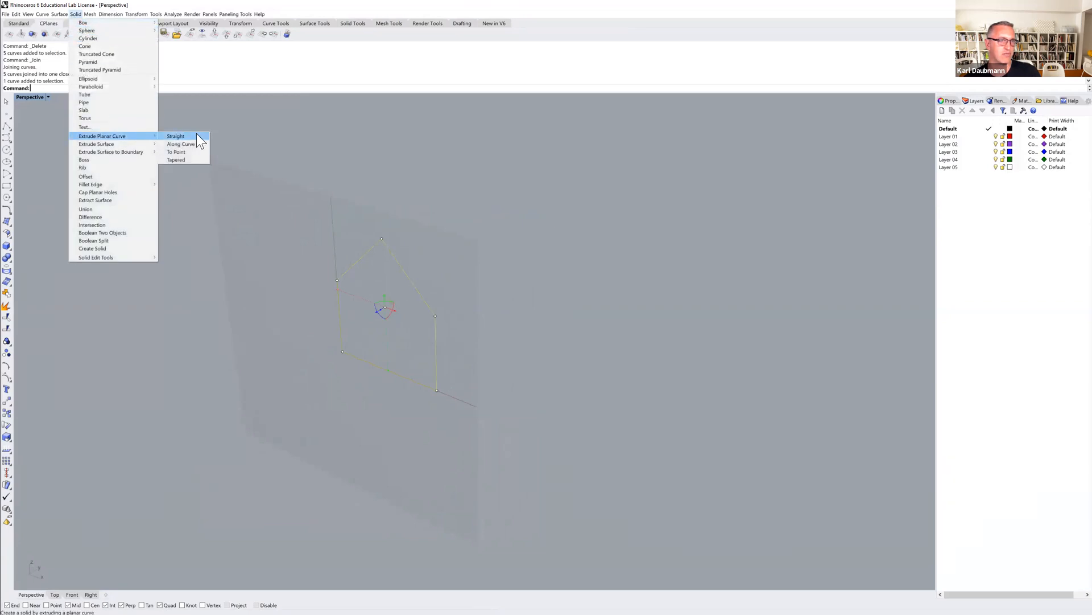
{"action": "left_click", "coordinate": [196, 133]}
{"action": "type", "text": "12'"}
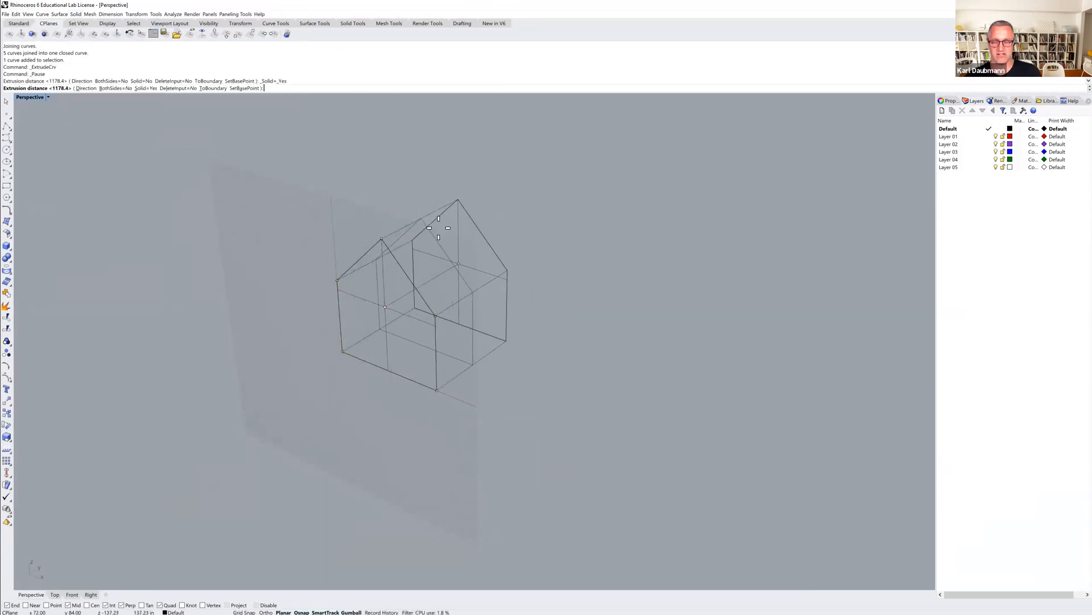
{"action": "key", "text": "Return"}
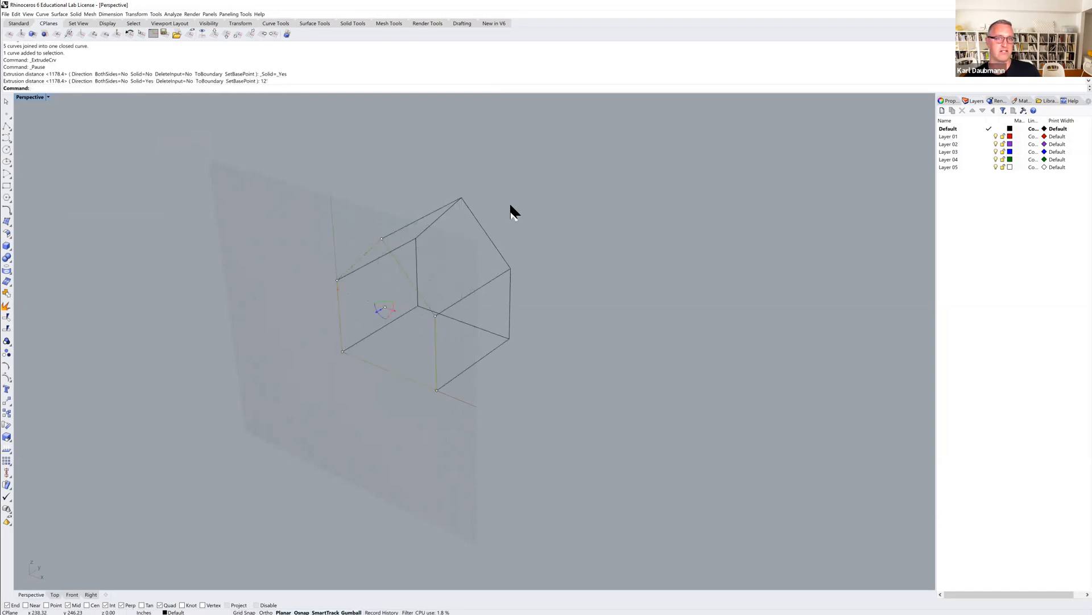
{"action": "right_click_drag", "start_coordinate": [507, 222], "coordinate": [490, 282]}
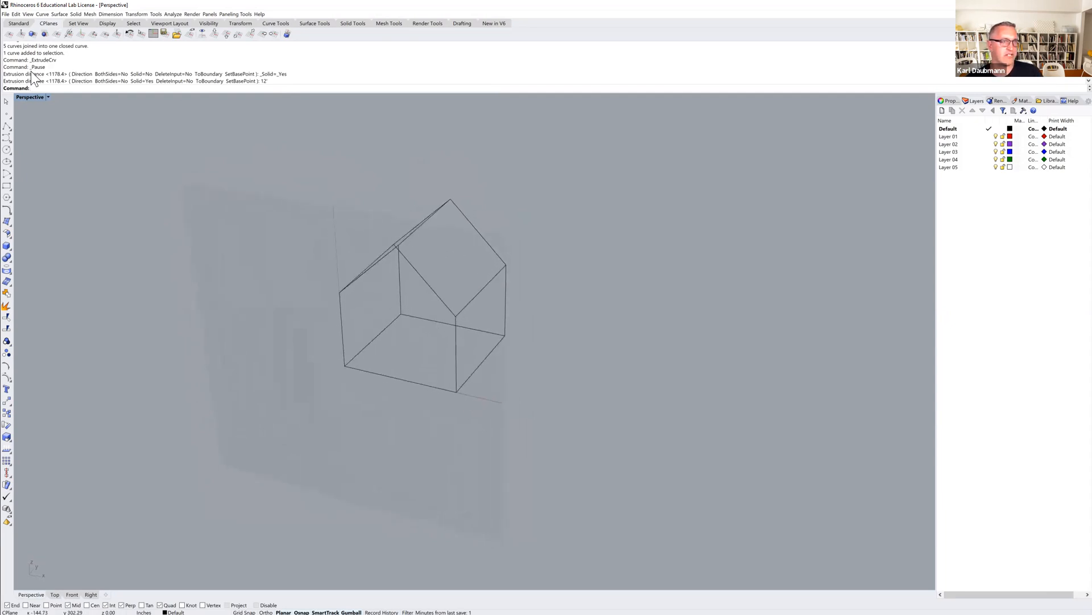
Set the Perspective viewport's display mode to Ghosted.
{"action": "left_click", "coordinate": [25, 95]}
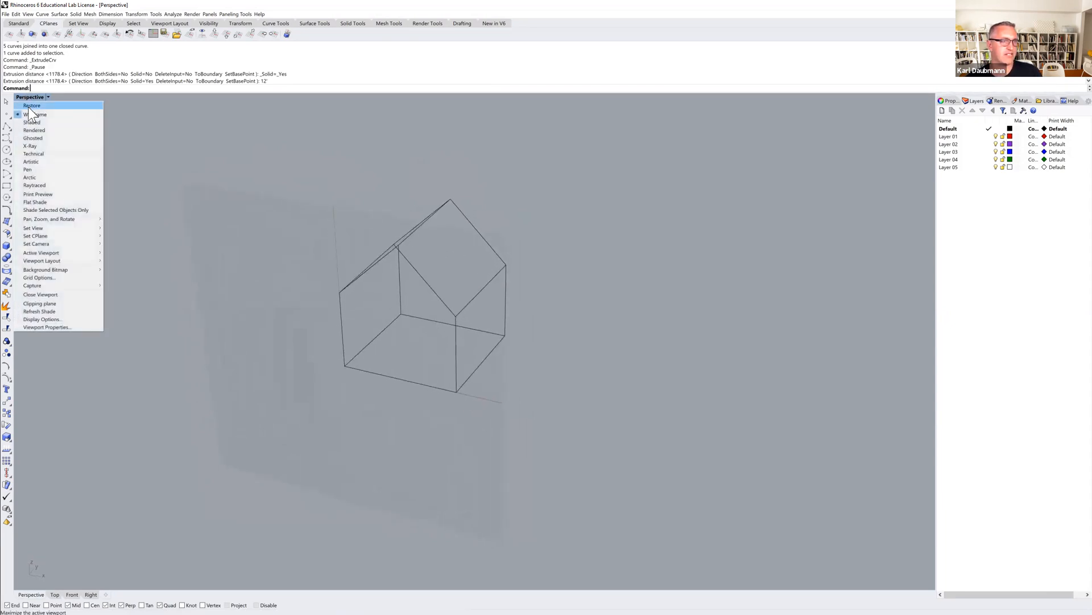
{"action": "left_click", "coordinate": [33, 138]}
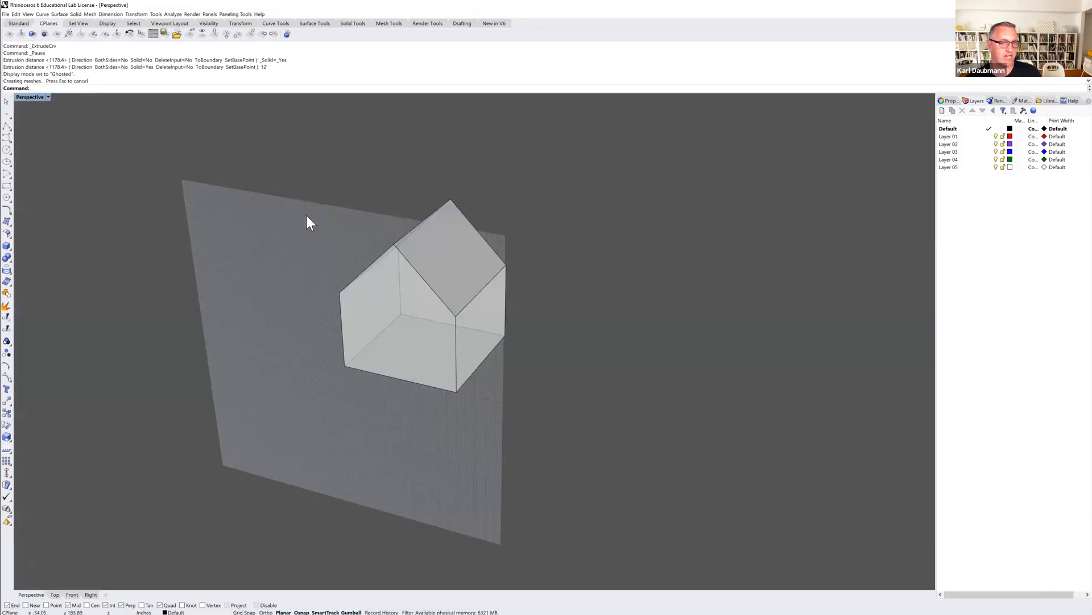
{"action": "mouse_move", "coordinate": [310, 239]}
{"action": "right_mouse_down"}
{"action": "mouse_move", "coordinate": [319, 227]}
{"action": "mouse_move", "coordinate": [305, 237]}
{"action": "right_mouse_up"}
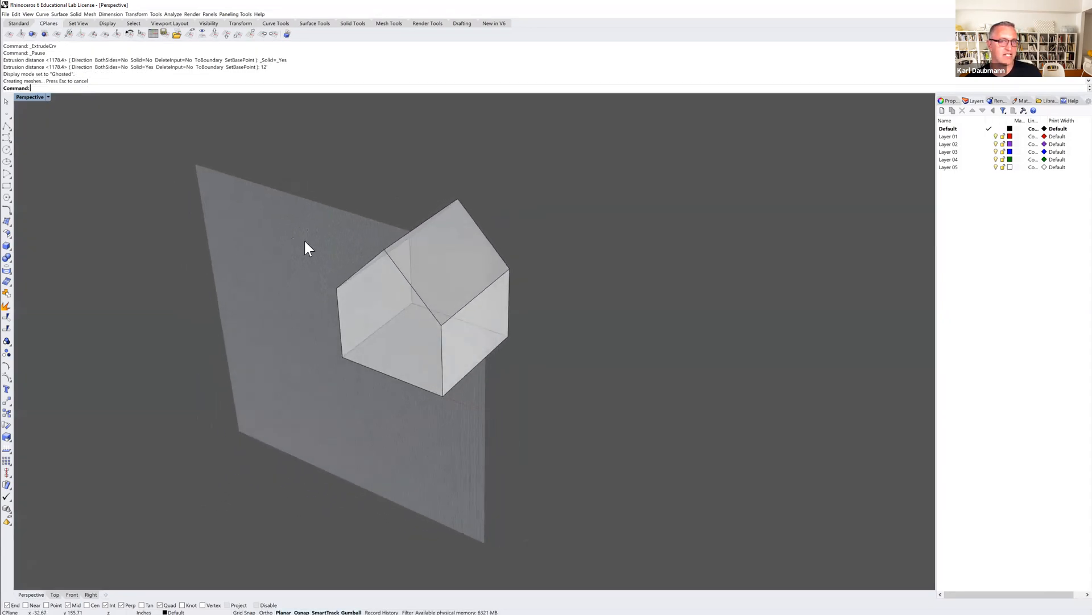
Align the construction plane to the house's sloped roof surface, placing its origin on that slope with the default X axis direction.
{"action": "right_click_drag", "start_coordinate": [424, 255], "coordinate": [407, 236]}
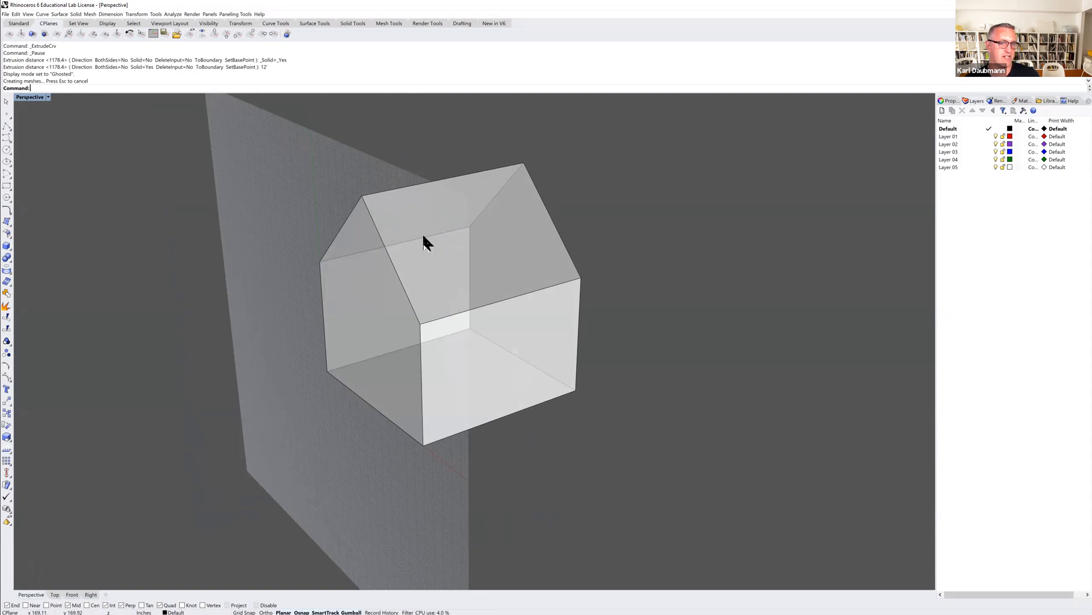
{"action": "left_click", "coordinate": [43, 33]}
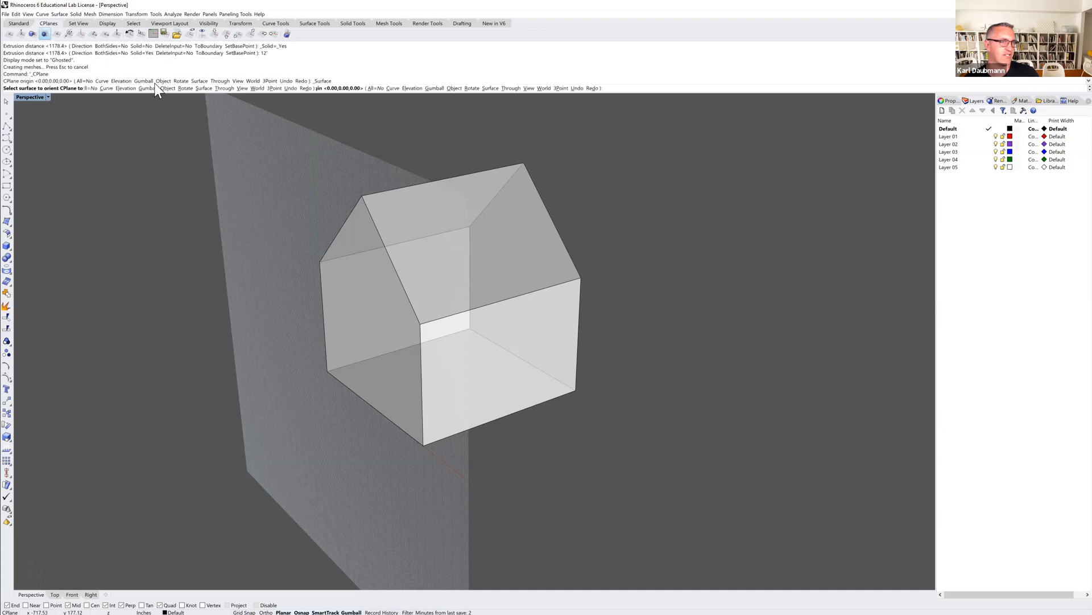
{"action": "left_click", "coordinate": [517, 231]}
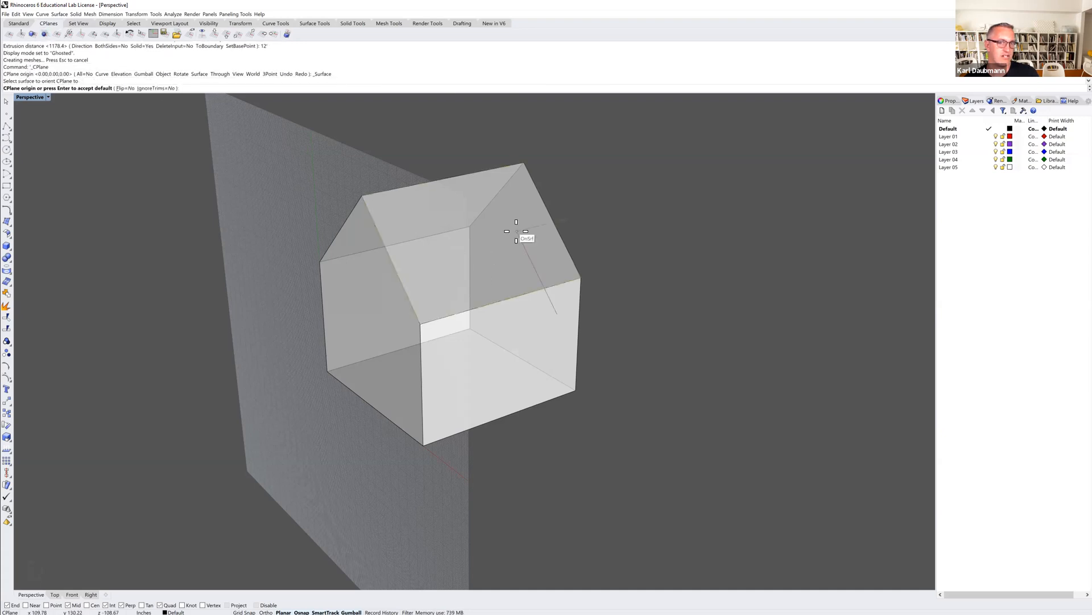
{"action": "left_click", "coordinate": [517, 231]}
{"action": "key", "text": "Return"}
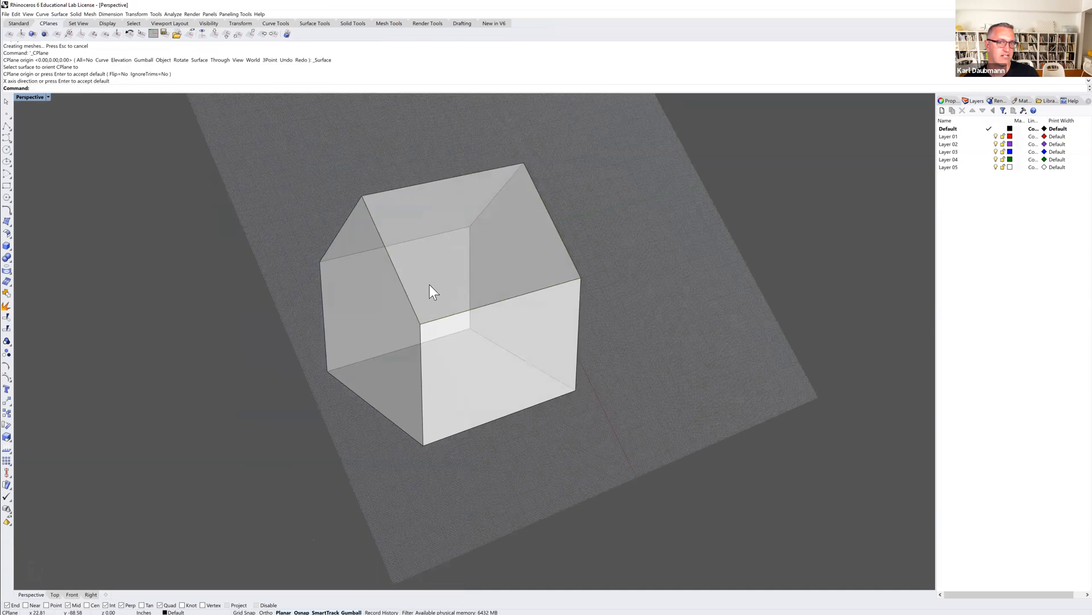
Draw a 4' by 4' three-point rectangle lying flat on the roof slope, with its first edge parallel to the ridge.
{"action": "right_click_drag", "start_coordinate": [439, 276], "coordinate": [409, 301]}
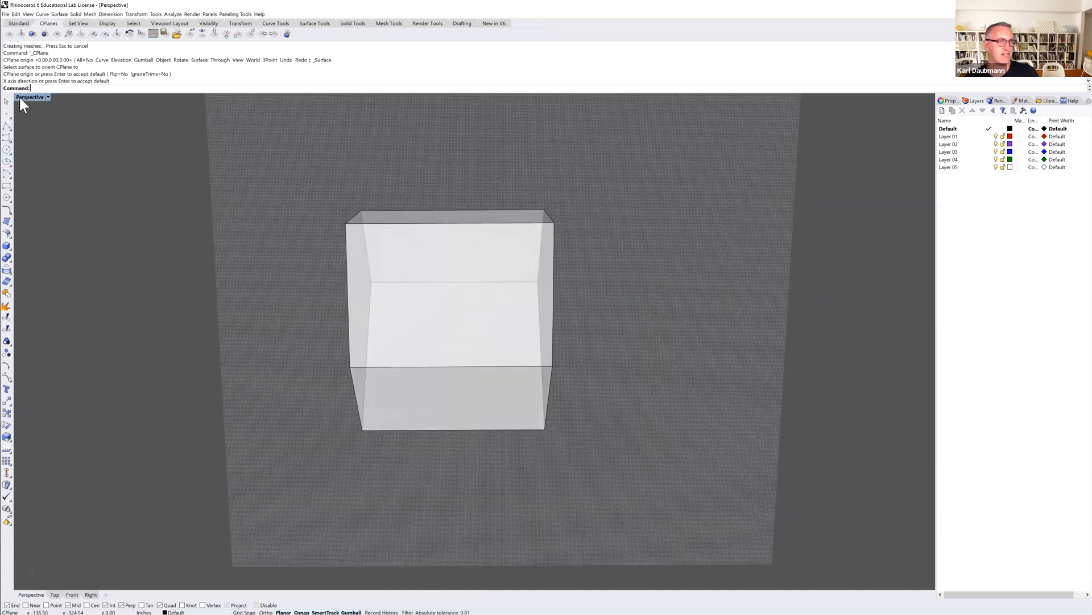
{"action": "left_click", "coordinate": [7, 187]}
{"action": "left_click", "coordinate": [43, 189]}
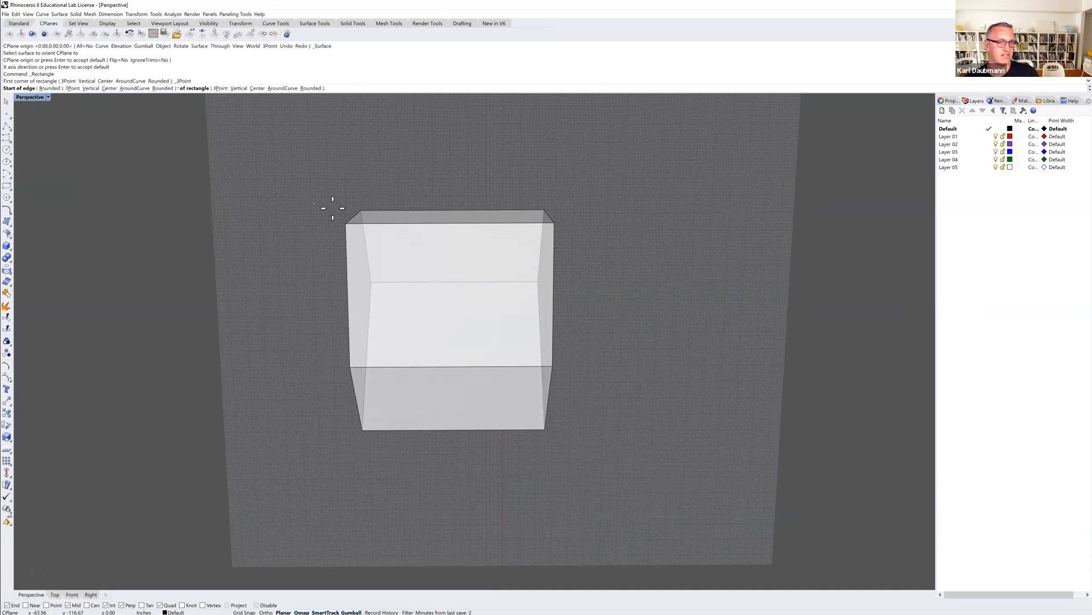
{"action": "left_click", "coordinate": [399, 256]}
{"action": "type", "text": "4'"}
{"action": "key", "text": "Return"}
{"action": "left_click", "coordinate": [428, 256]}
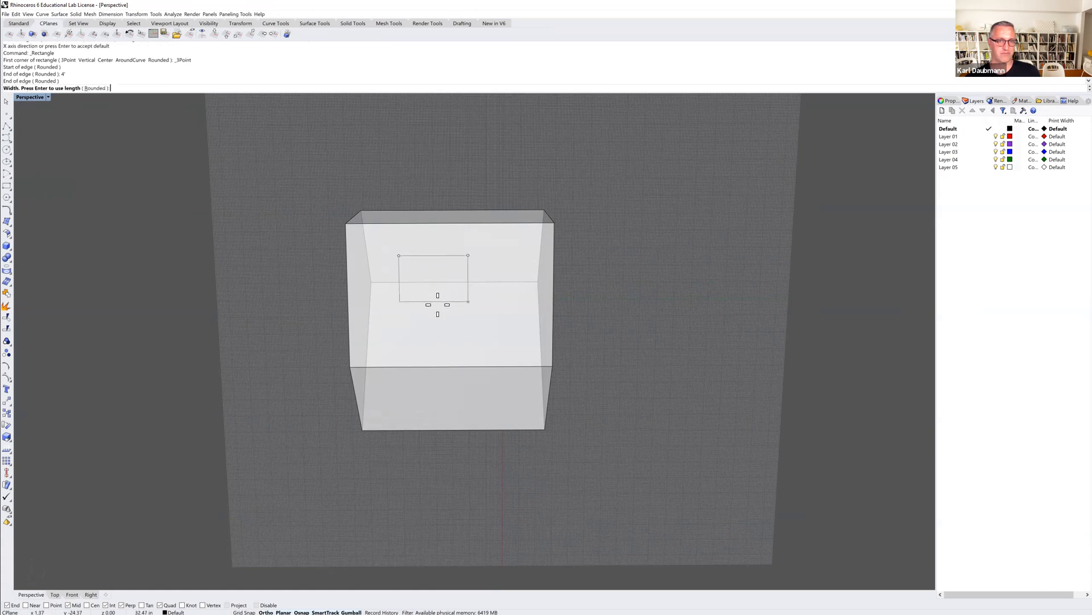
{"action": "key", "text": "Return"}
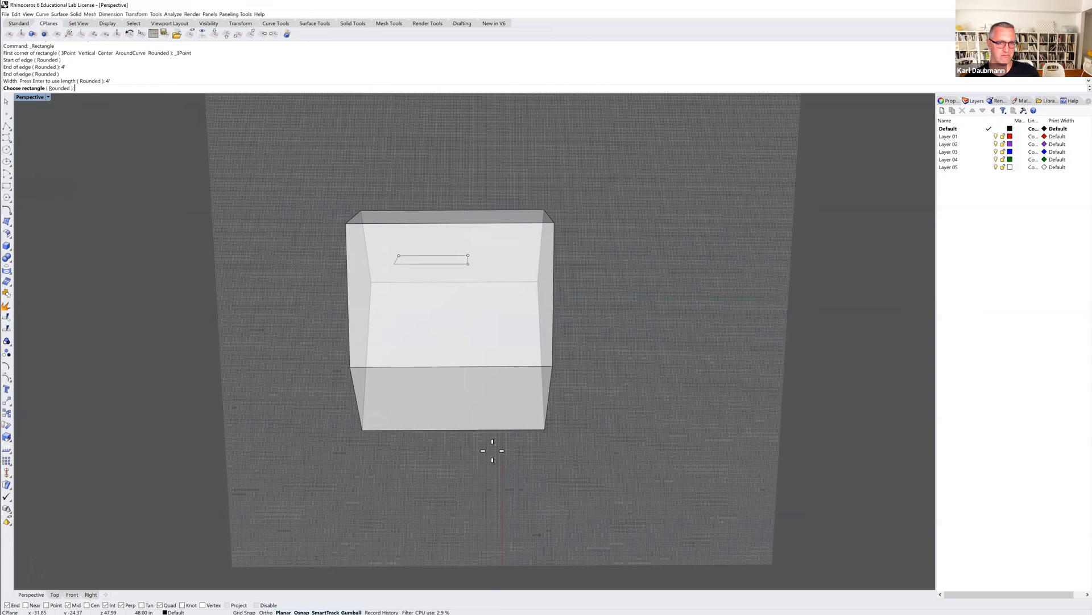
{"action": "right_click_drag", "start_coordinate": [481, 464], "coordinate": [422, 434], "text": "shift"}
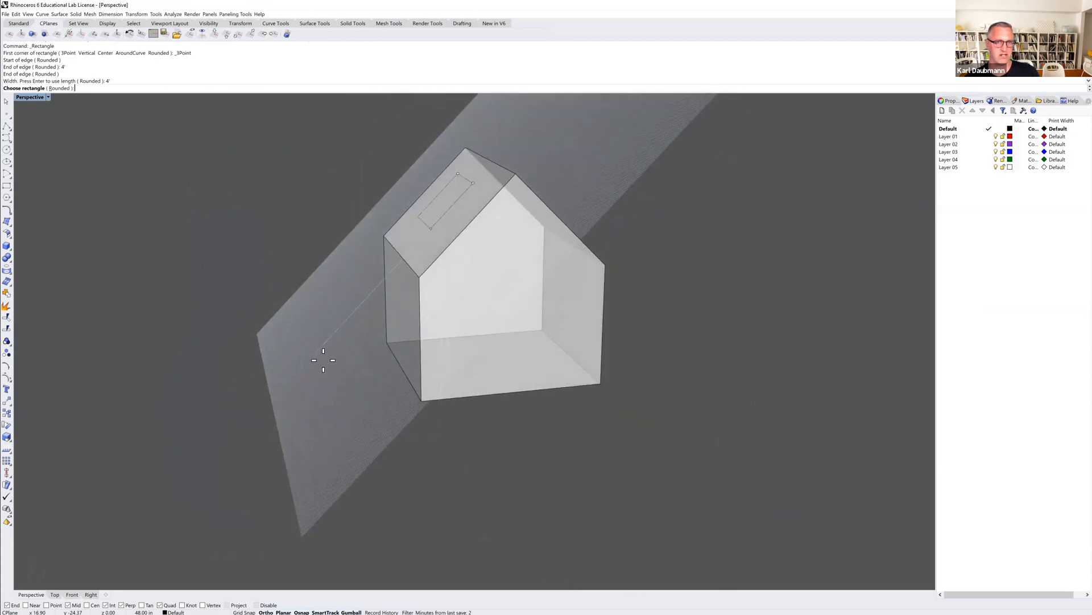
{"action": "left_click", "coordinate": [345, 281]}
Draw a guide polyline from the roof's upper corner, 2' along the ridge and 3' down the slope.
{"action": "right_click_drag", "start_coordinate": [343, 274], "coordinate": [319, 203]}
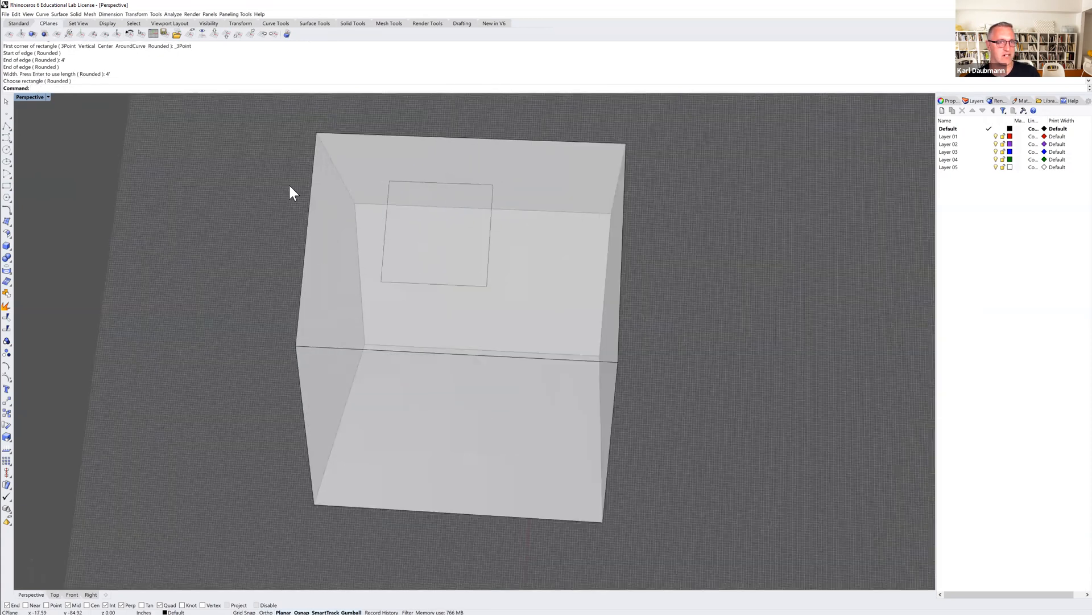
{"action": "left_click", "coordinate": [7, 126]}
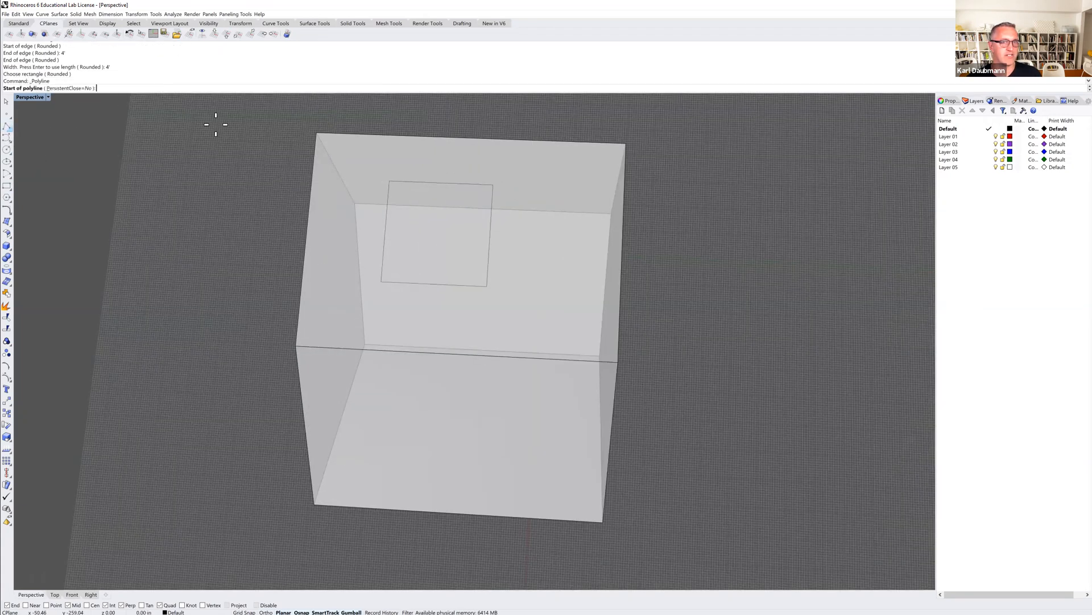
{"action": "left_click", "coordinate": [316, 132]}
{"action": "type", "text": "2"}
{"action": "key", "text": "Return"}
{"action": "left_click", "coordinate": [366, 121]}
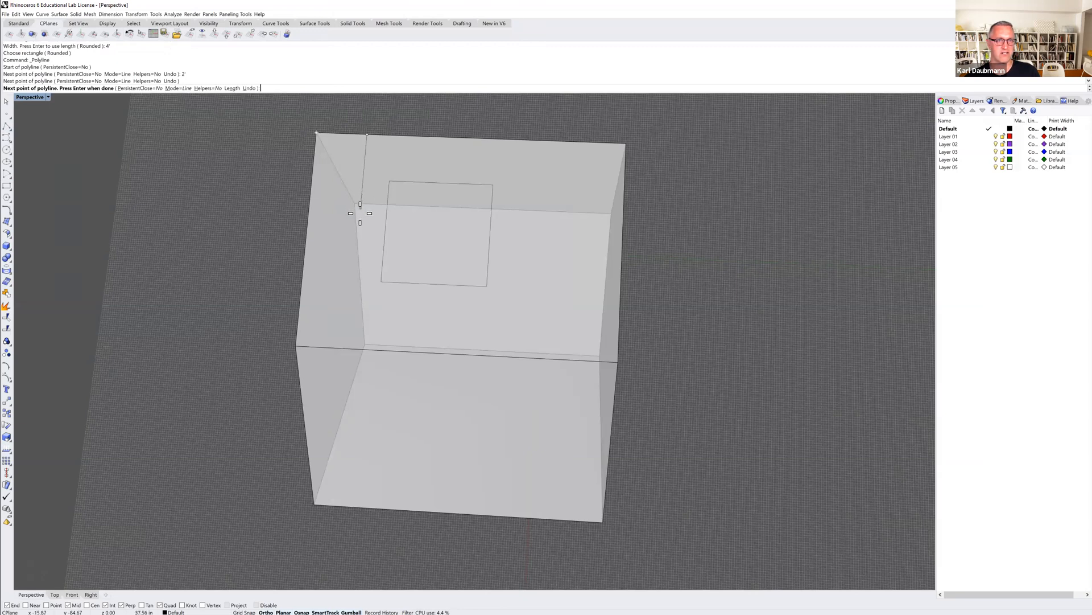
{"action": "type", "text": "3"}
{"action": "key", "text": "Return"}
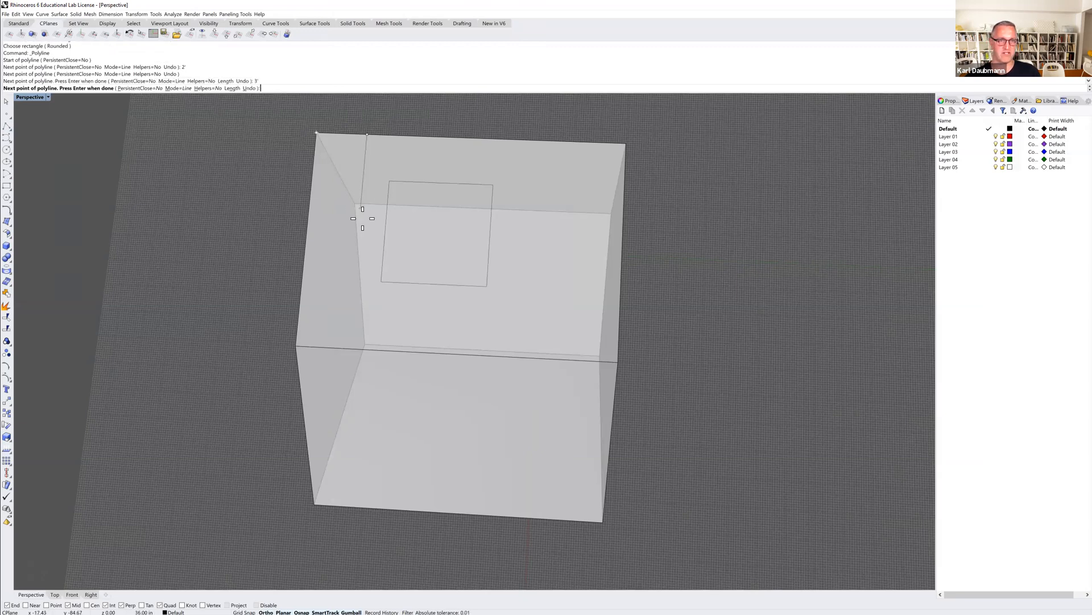
{"action": "left_click", "coordinate": [362, 217]}
{"action": "key", "text": "Return"}
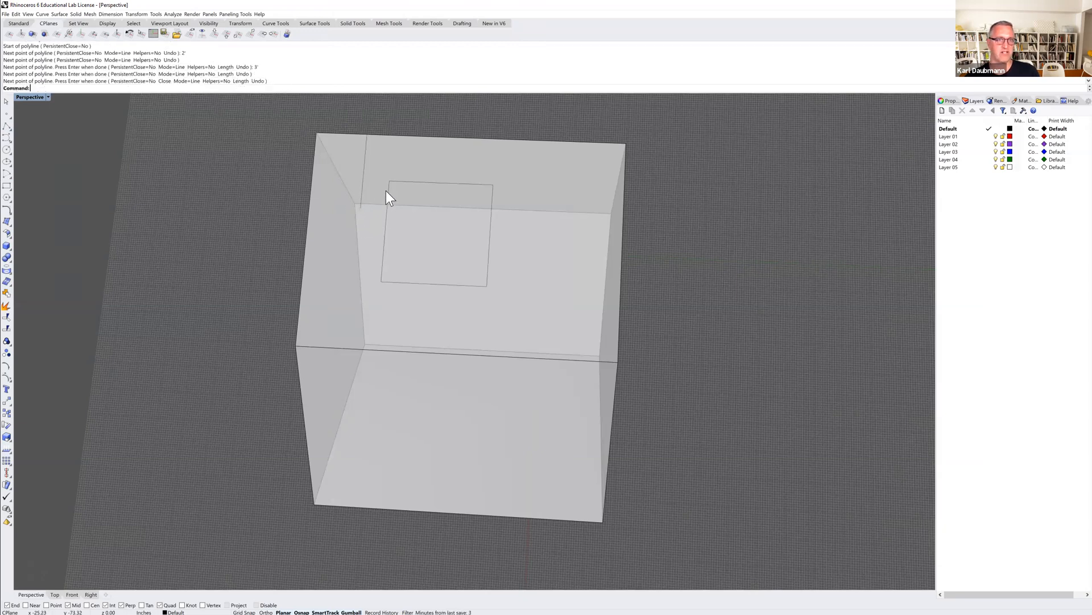
Move the roof square by its upper corner onto the guide polyline's lower end, and delete the guide polyline.
{"action": "type", "text": "M"}
{"action": "key", "text": "Return"}
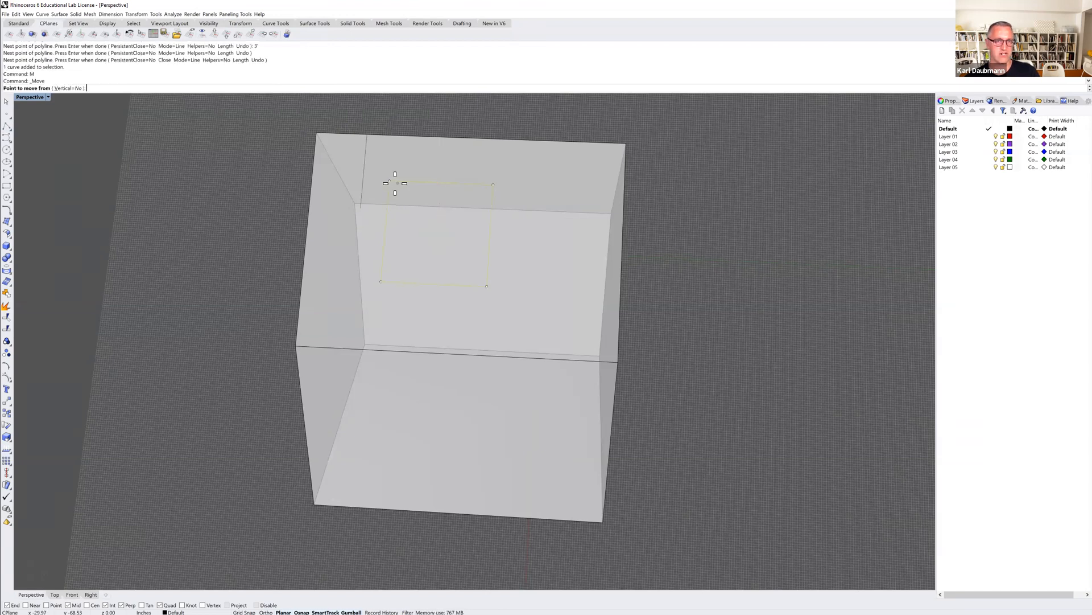
{"action": "left_click", "coordinate": [390, 181]}
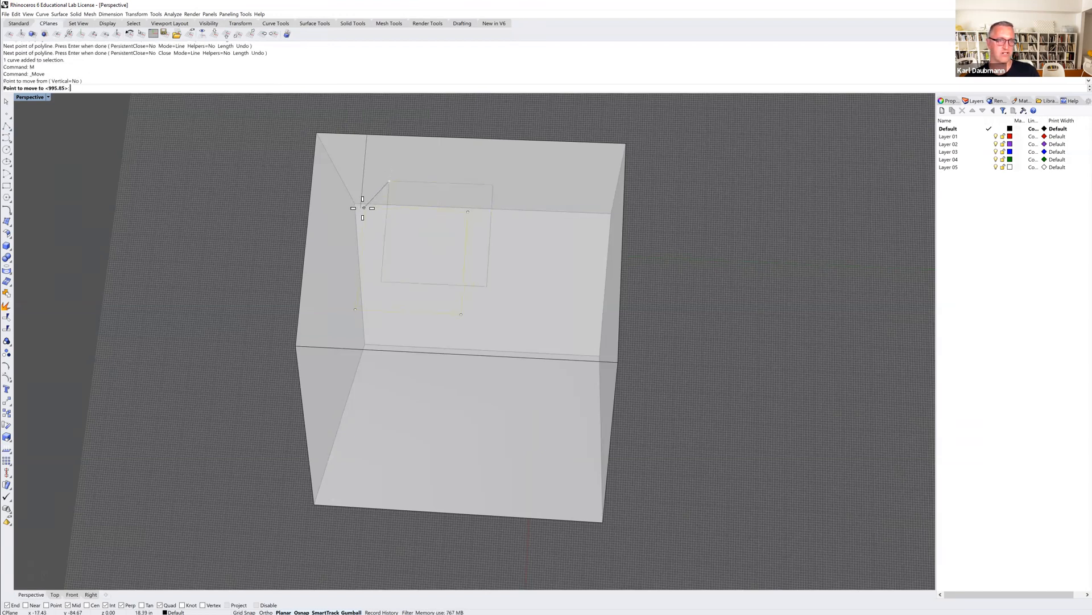
{"action": "left_click", "coordinate": [361, 208]}
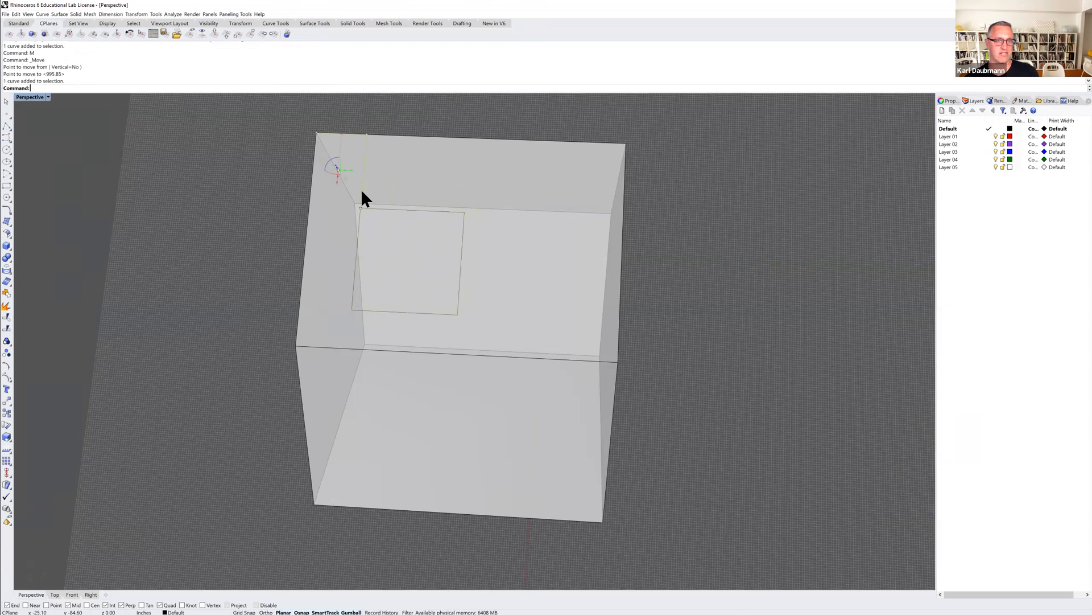
{"action": "key", "text": "Delete"}
Select the house solid and raise its isocurve density to 8 in its object properties.
{"action": "mouse_move", "coordinate": [483, 233]}
{"action": "right_mouse_down"}
{"action": "mouse_move", "coordinate": [466, 222]}
{"action": "mouse_move", "coordinate": [492, 236]}
{"action": "mouse_move", "coordinate": [442, 231]}
{"action": "mouse_move", "coordinate": [434, 247]}
{"action": "mouse_move", "coordinate": [481, 227]}
{"action": "right_mouse_up"}
{"action": "left_click", "coordinate": [439, 232]}
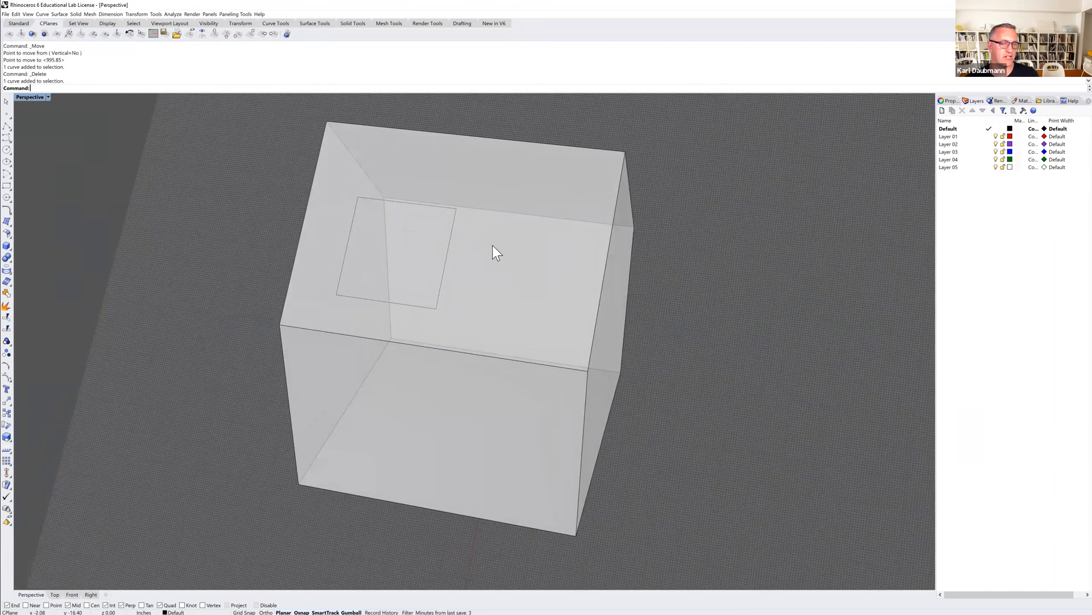
{"action": "left_click", "coordinate": [486, 268]}
{"action": "mouse_move", "coordinate": [487, 267]}
{"action": "right_mouse_down"}
{"action": "mouse_move", "coordinate": [476, 268]}
{"action": "mouse_move", "coordinate": [505, 271]}
{"action": "right_mouse_up"}
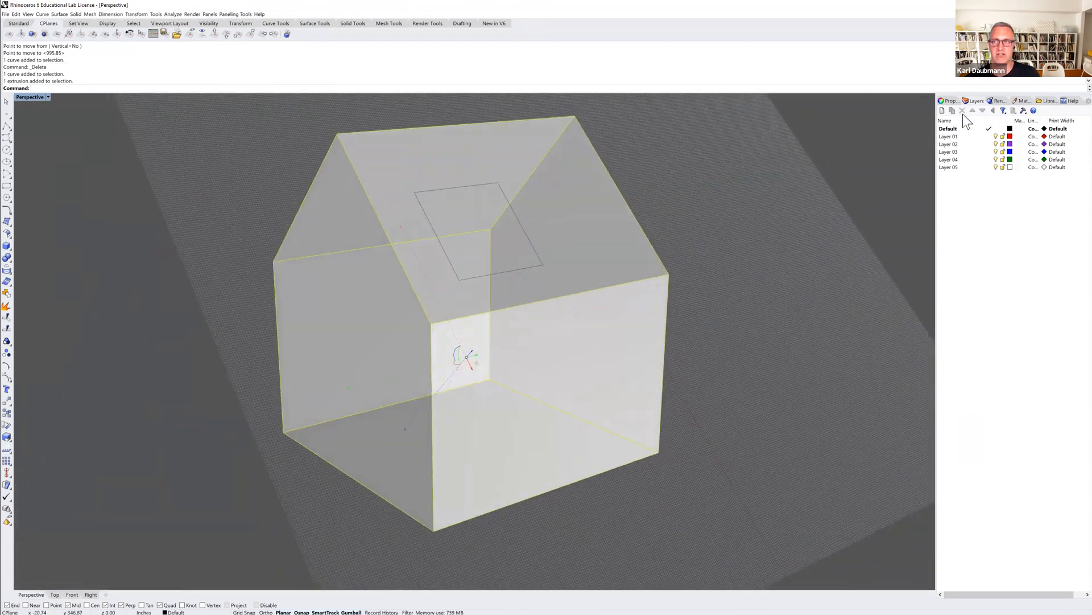
{"action": "left_click", "coordinate": [951, 101]}
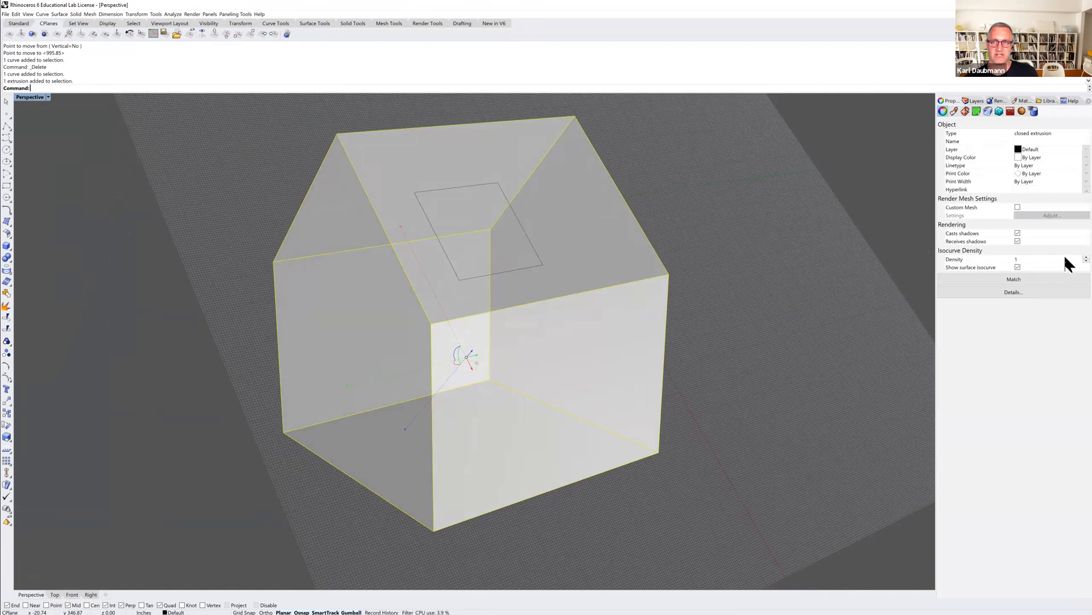
{"action": "type", "text": "4"}
{"action": "key", "text": "Return"}
{"action": "scroll", "coordinate": [1066, 258], "scroll_direction": "up", "scroll_amount": 1}
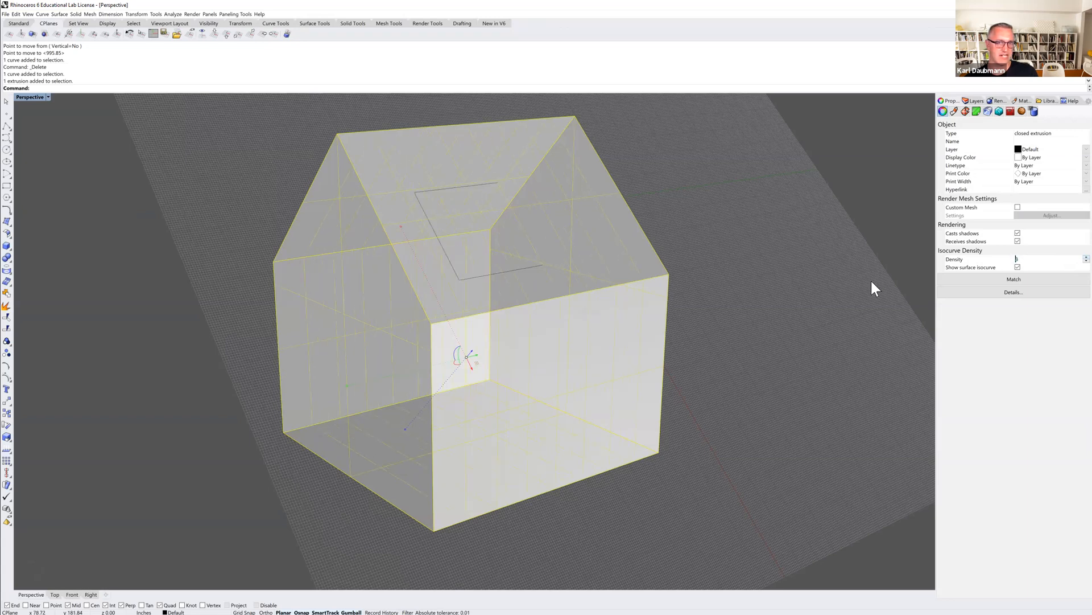
Compare the house solid's surface isocurve display while it is selected and deselected.
{"action": "right_click_drag", "start_coordinate": [826, 310], "coordinate": [793, 324]}
{"action": "left_click", "coordinate": [1018, 267]}
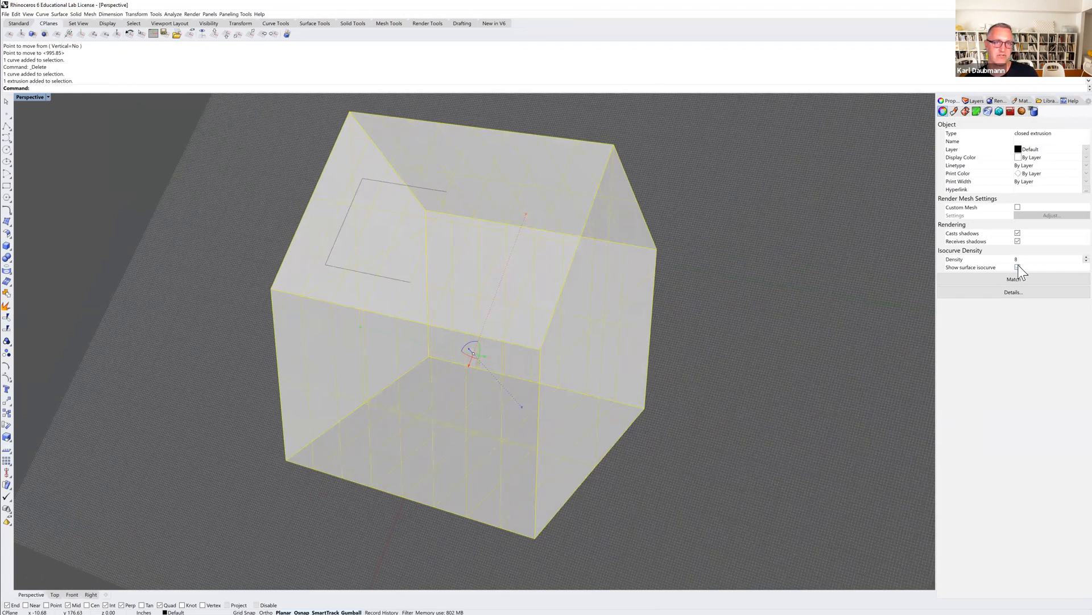
{"action": "key", "text": "Escape"}
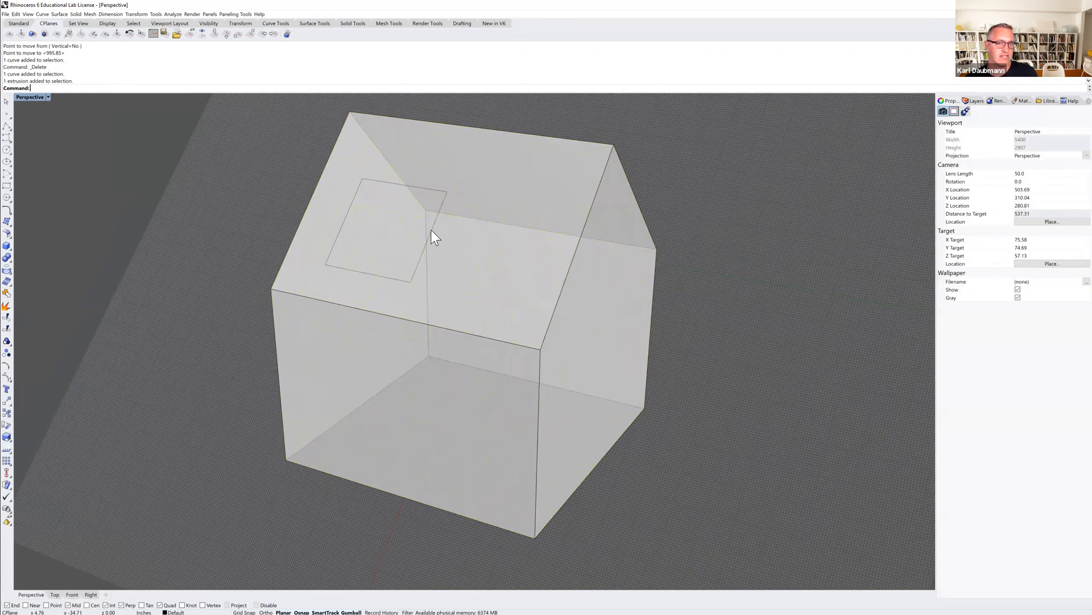
{"action": "left_click", "coordinate": [453, 233]}
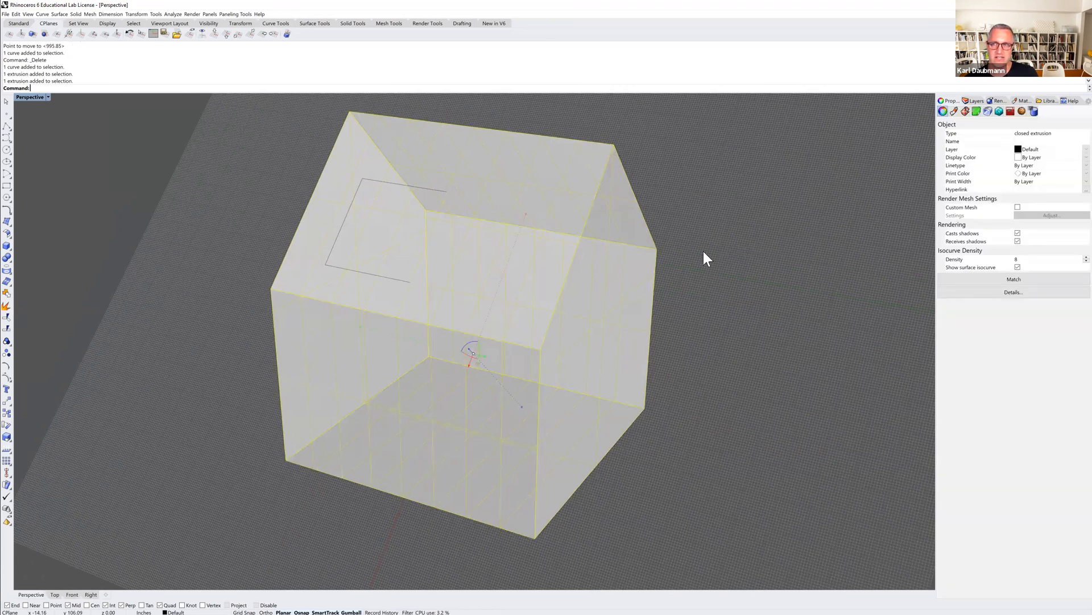
{"action": "left_click", "coordinate": [668, 158]}
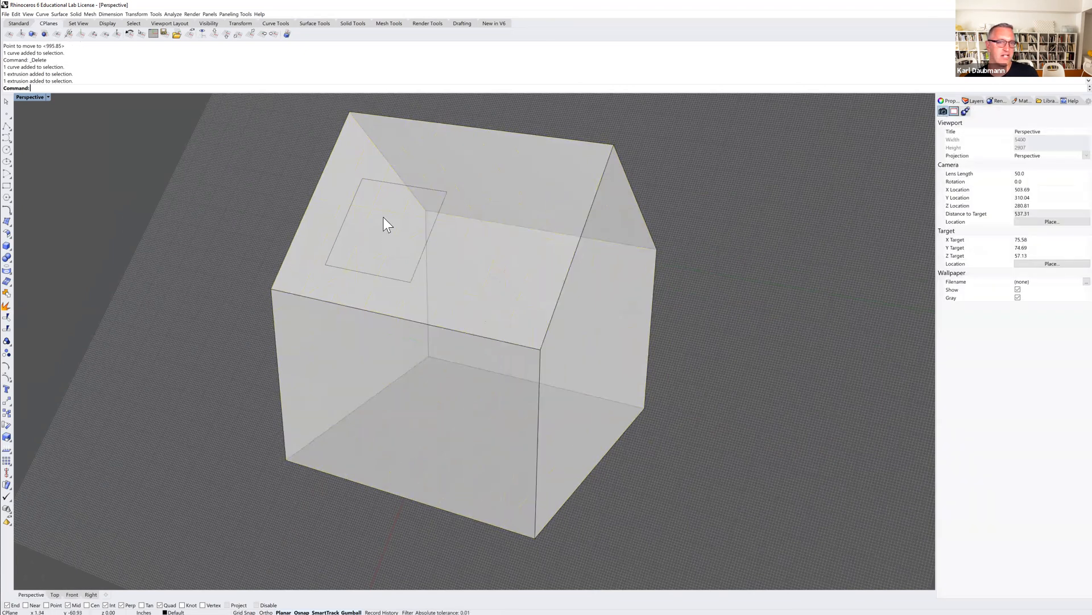
Trim the area inside the skylight square out of the roof slope, using the square as the cutting curve.
{"action": "left_click", "coordinate": [345, 218]}
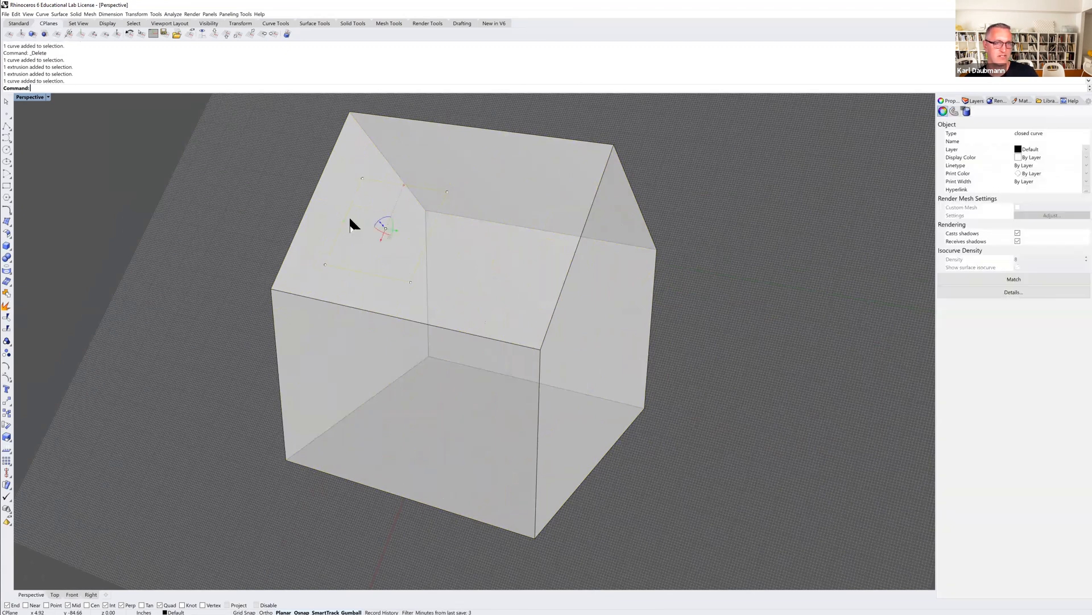
{"action": "key", "text": "ctrl+t"}
{"action": "left_click", "coordinate": [372, 231]}
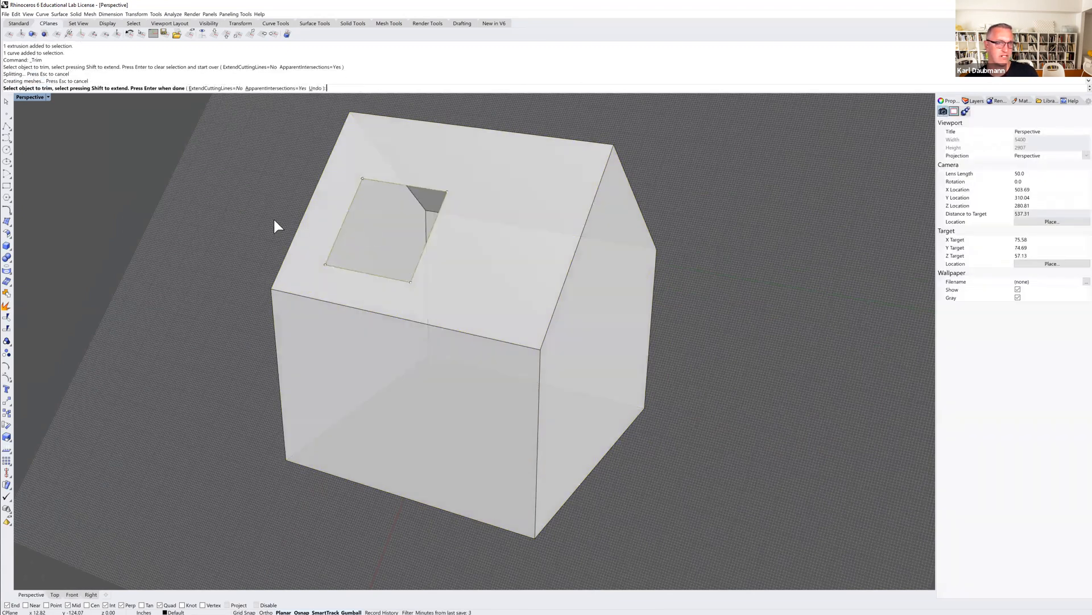
{"action": "right_click", "coordinate": [258, 219]}
{"action": "right_click_drag", "start_coordinate": [251, 240], "coordinate": [417, 243]}
{"action": "scroll", "coordinate": [396, 228], "scroll_direction": "down", "scroll_amount": 5}
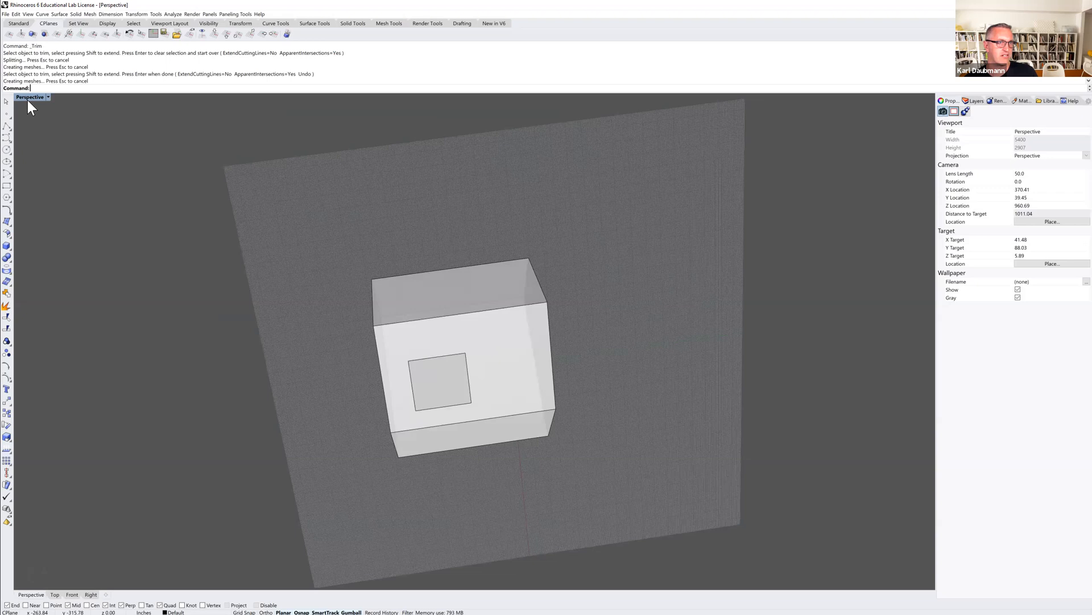
Reset the construction plane to World Top.
{"action": "left_click", "coordinate": [226, 33]}
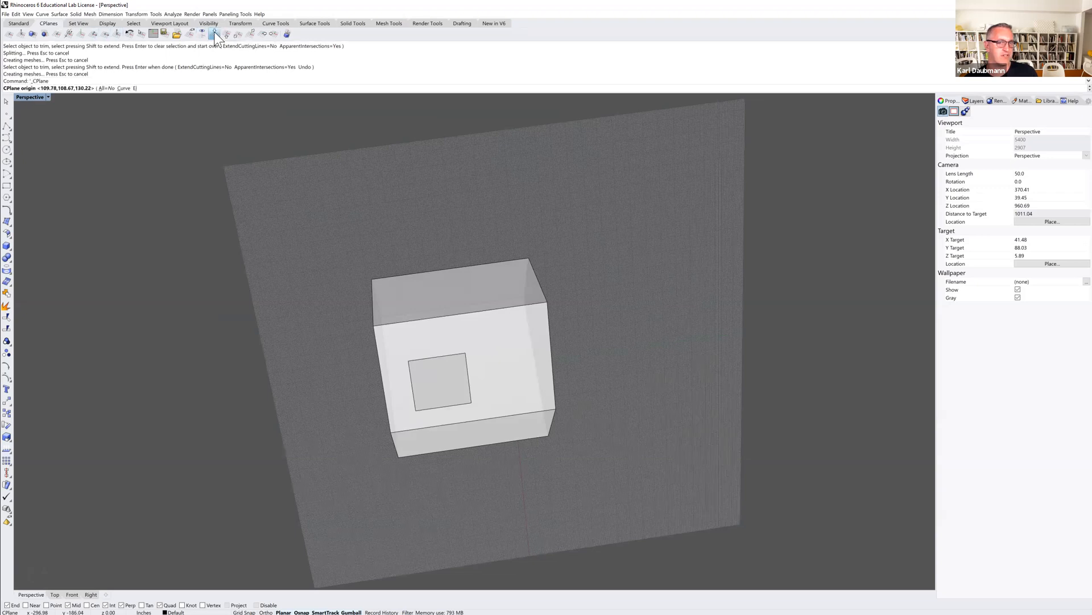
{"action": "right_click_drag", "start_coordinate": [672, 307], "coordinate": [666, 314]}
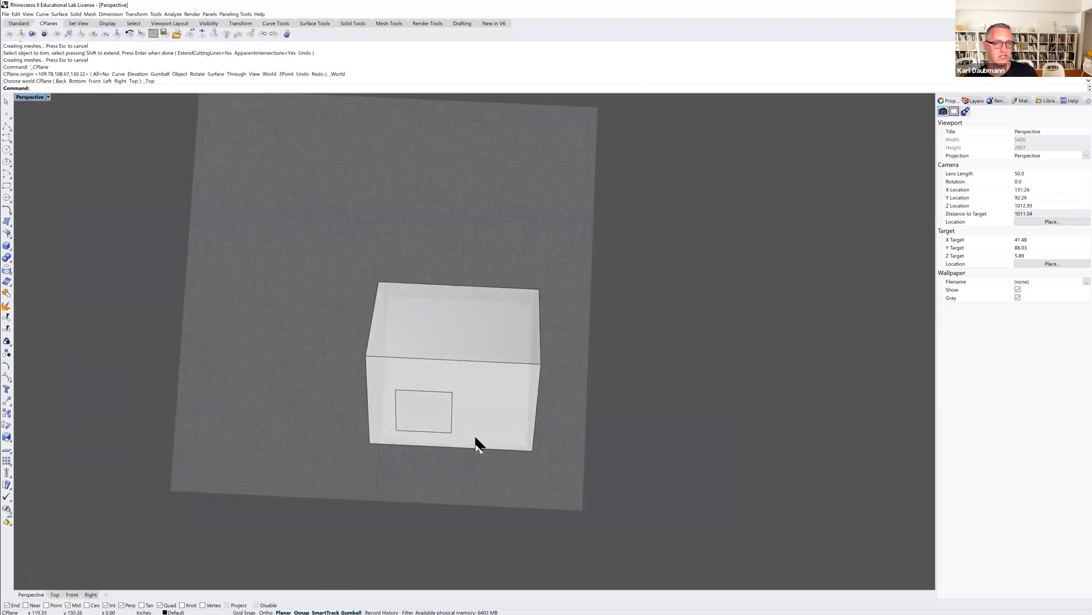
{"action": "scroll", "coordinate": [433, 309], "scroll_direction": "up", "scroll_amount": 3}
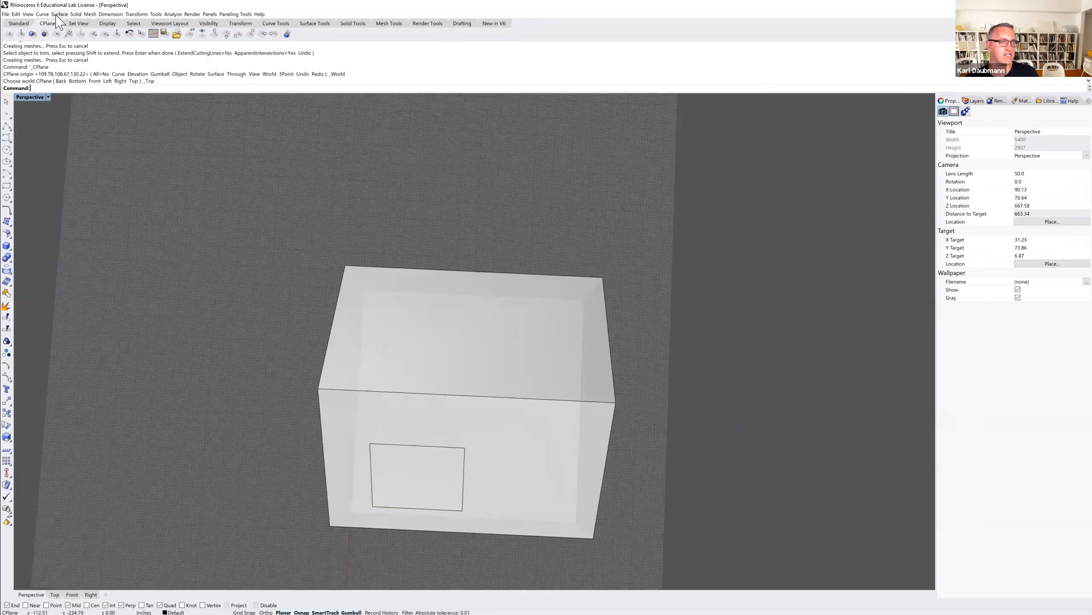
Draw a flat 4' by 4' square with the 3-point Rectangle at ground level beneath the uncut roof slope.
{"action": "left_click", "coordinate": [6, 187]}
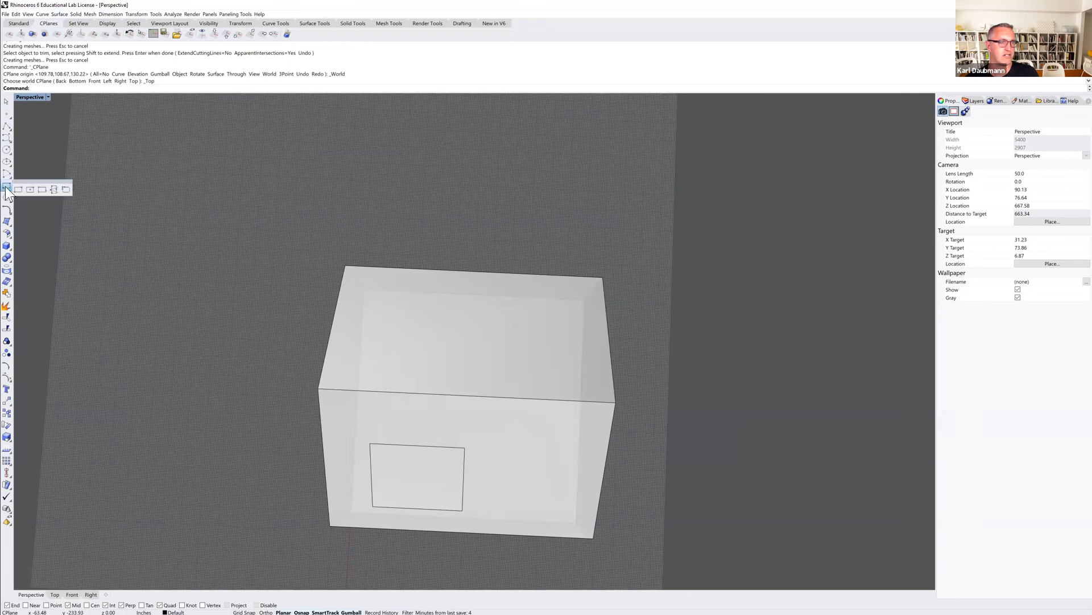
{"action": "left_click", "coordinate": [37, 190]}
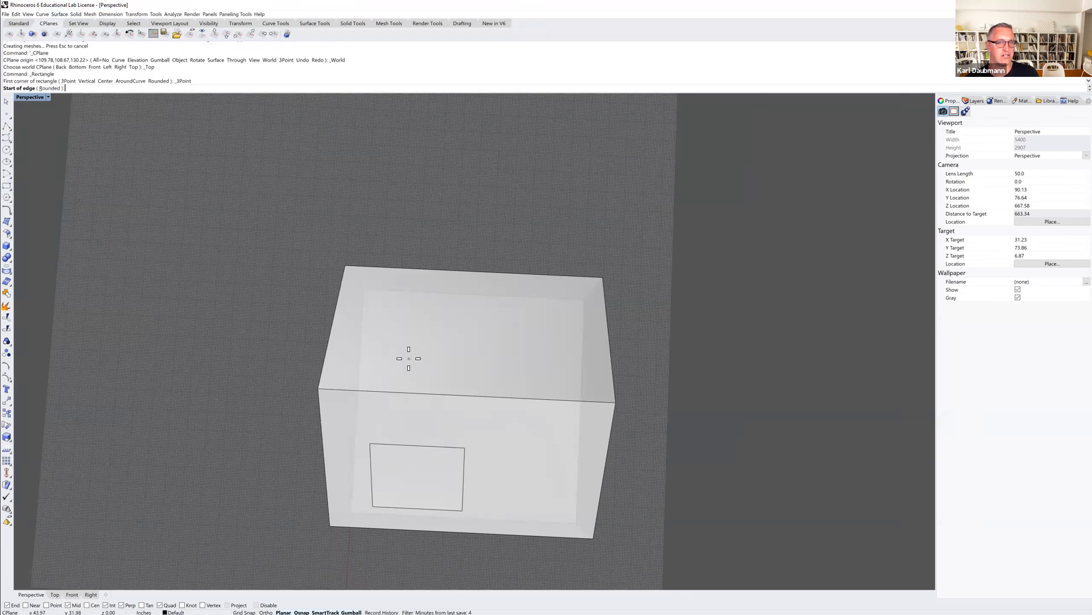
{"action": "left_click", "coordinate": [409, 359]}
{"action": "type", "text": "4'"}
{"action": "key", "text": "Return"}
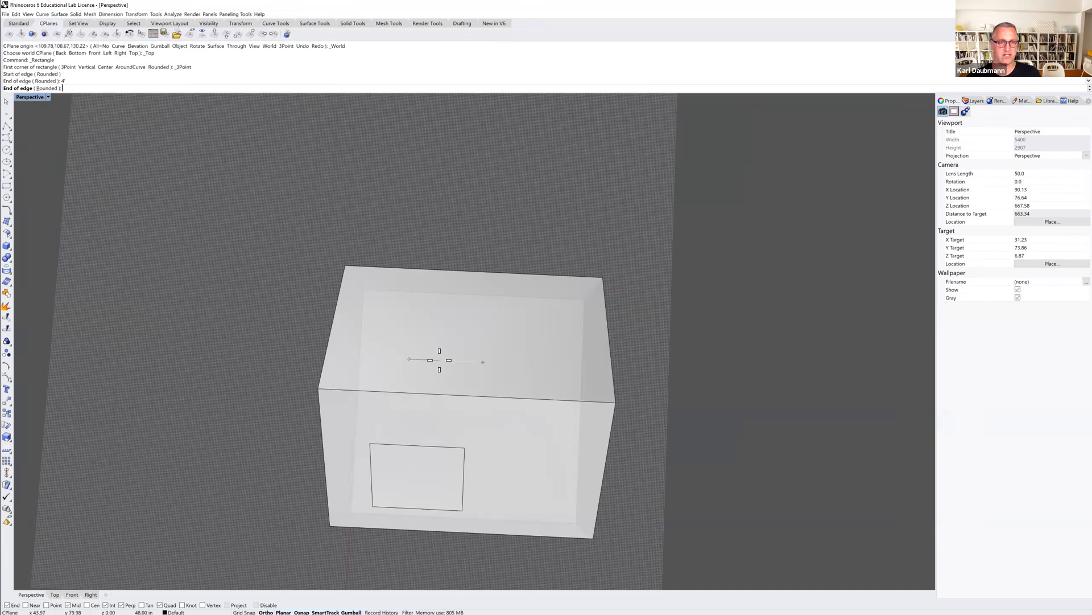
{"action": "left_click", "coordinate": [439, 359]}
{"action": "type", "text": "4'"}
{"action": "key", "text": "Return"}
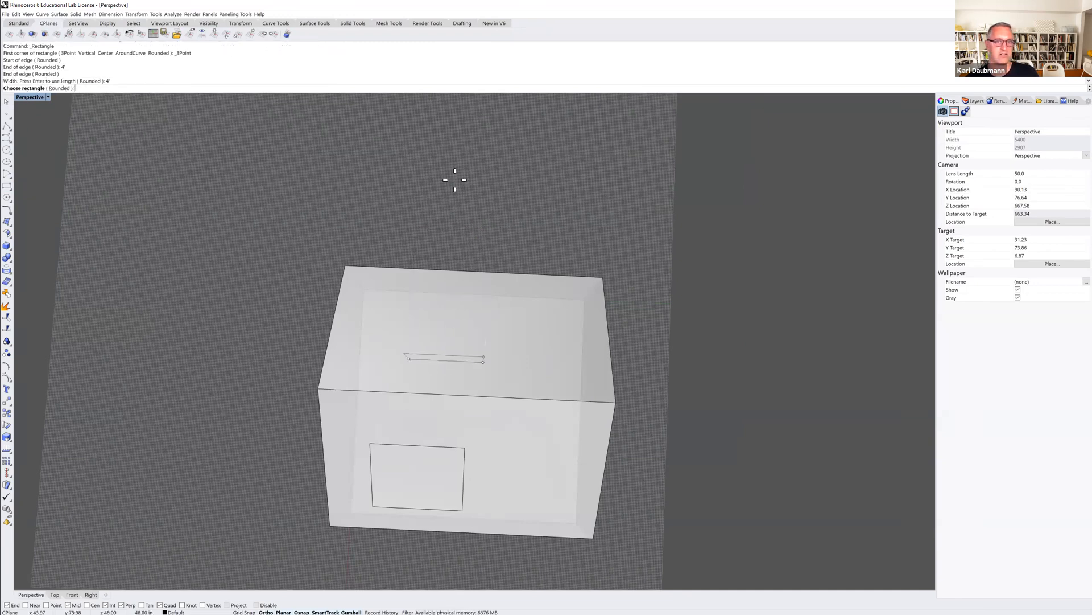
{"action": "right_click_drag", "start_coordinate": [498, 241], "coordinate": [672, 299]}
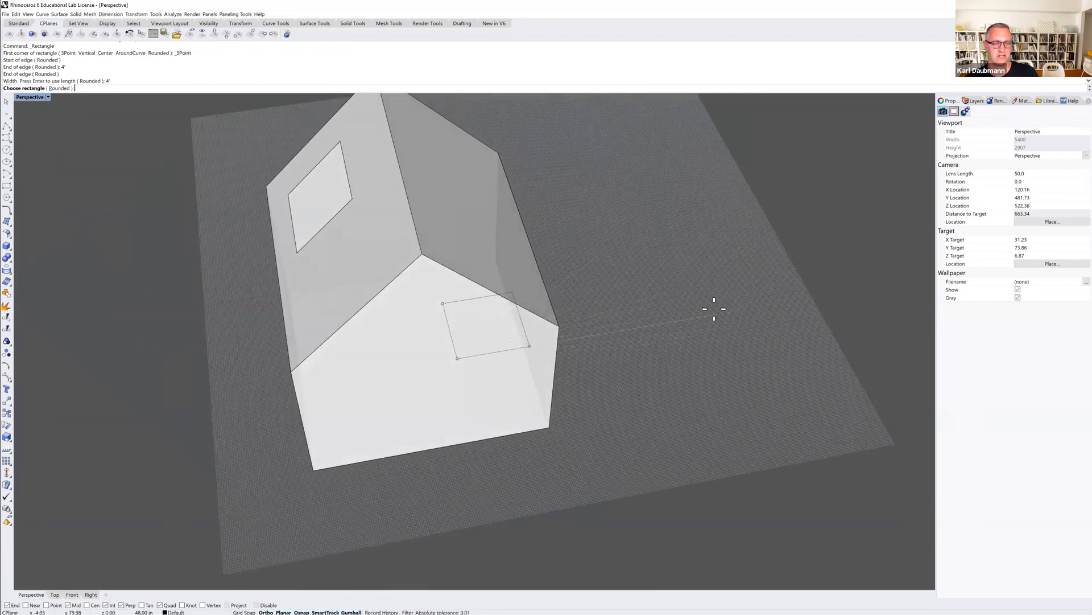
{"action": "key", "text": "Escape"}
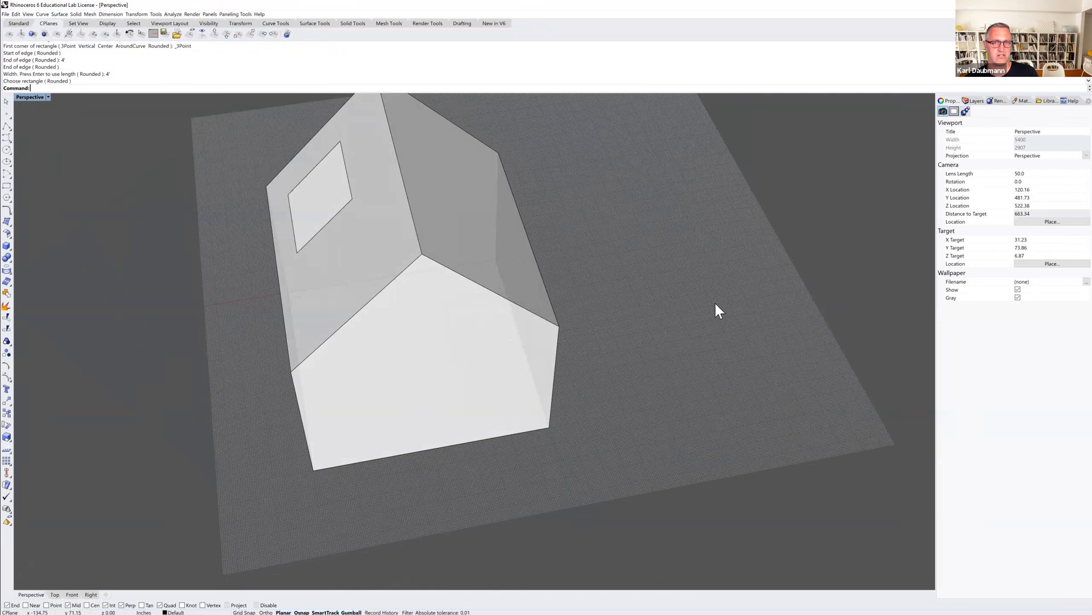
Move the ground square a short distance inward so it lies within the house footprint.
{"action": "left_click", "coordinate": [486, 354]}
{"action": "right_click_drag", "start_coordinate": [490, 349], "coordinate": [359, 291]}
{"action": "right_click_drag", "start_coordinate": [188, 125], "coordinate": [251, 182]}
{"action": "type", "text": "m"}
{"action": "key", "text": "Return"}
{"action": "left_click", "coordinate": [538, 383]}
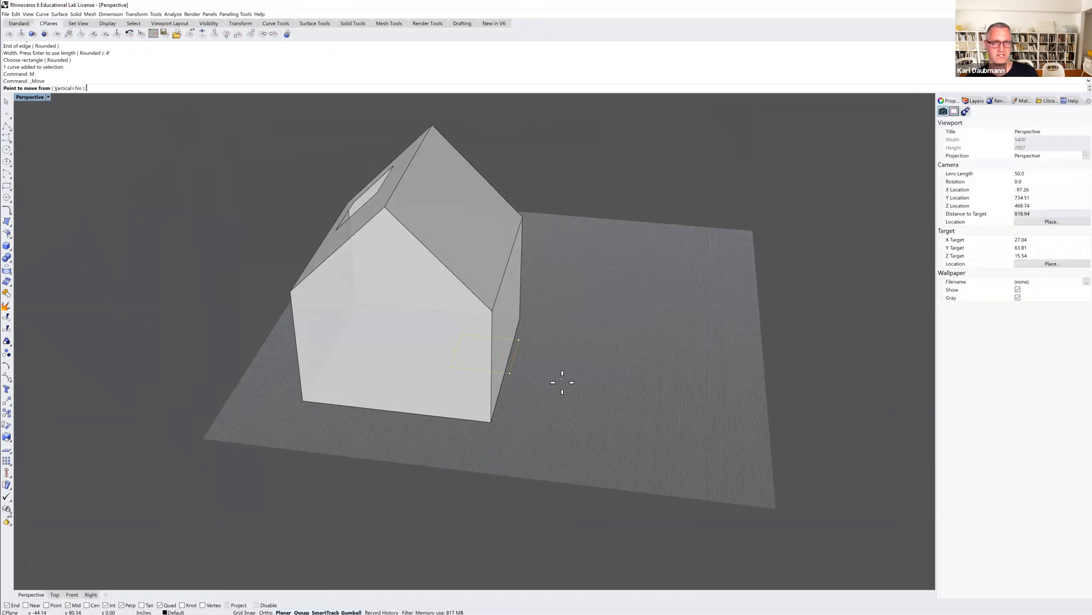
{"action": "key", "text": "Escape"}
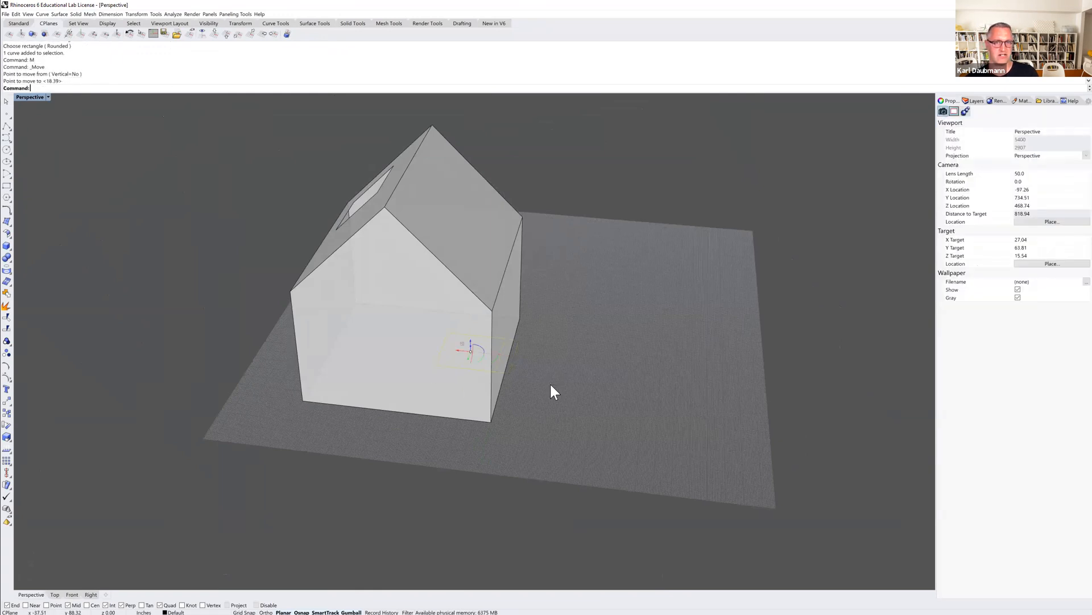
Create a planar surface from the ground square, and extrude the square straight up through the roof as an open, non-solid extrusion.
{"action": "left_click", "coordinate": [61, 13]}
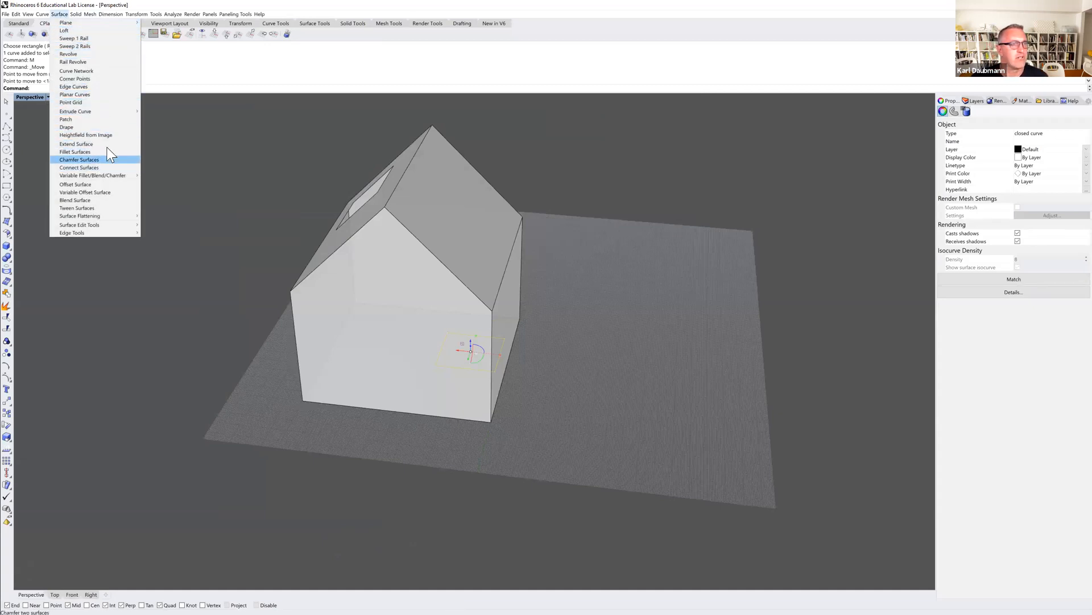
{"action": "left_click", "coordinate": [75, 94]}
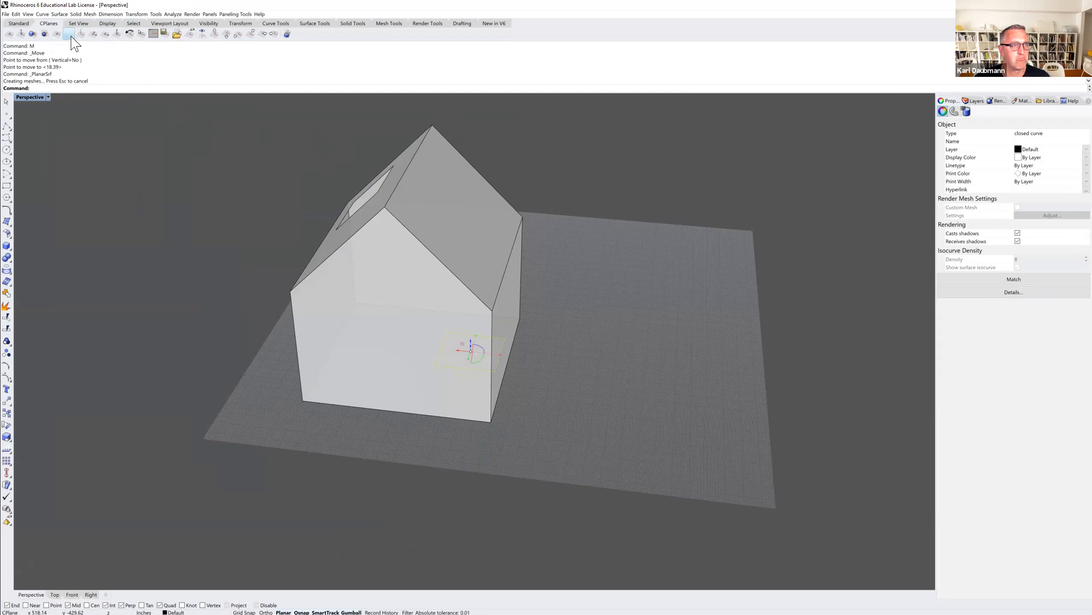
{"action": "left_click", "coordinate": [60, 14]}
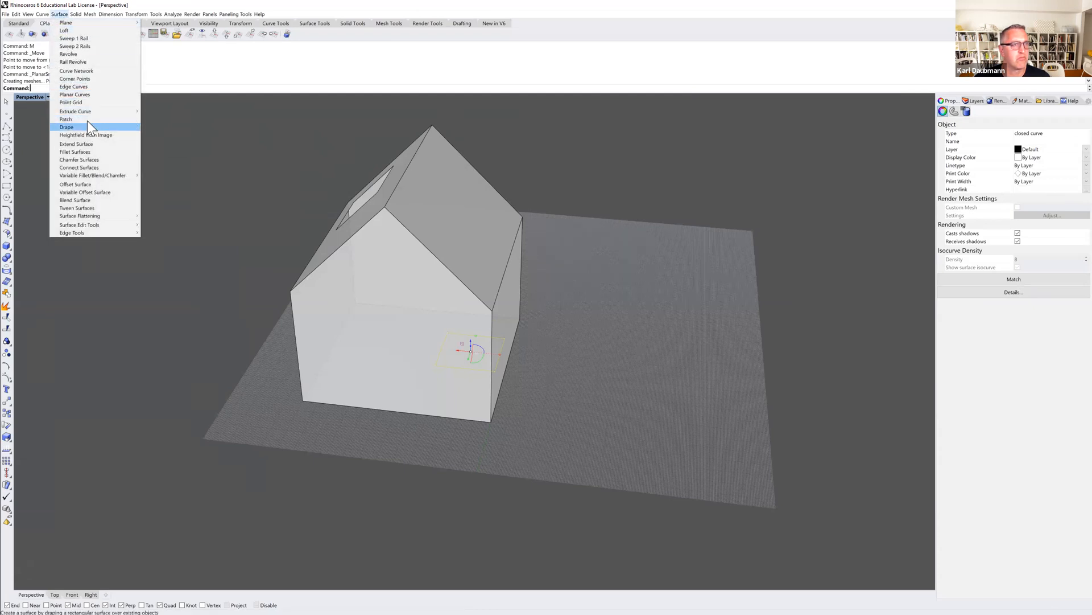
{"action": "mouse_move", "coordinate": [87, 111]}
{"action": "left_click", "coordinate": [150, 110]}
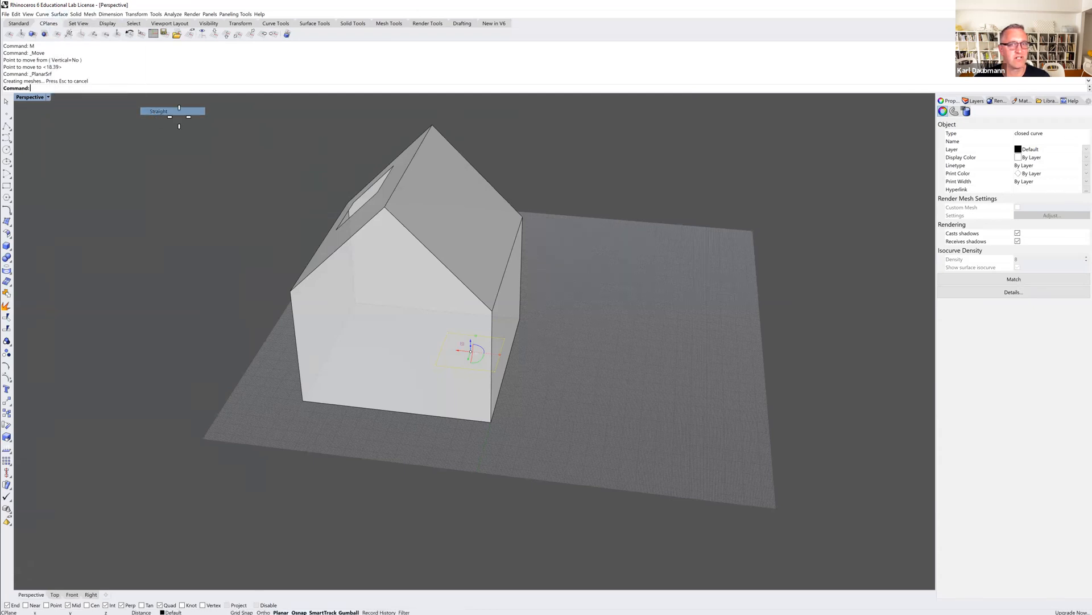
{"action": "left_click", "coordinate": [504, 144]}
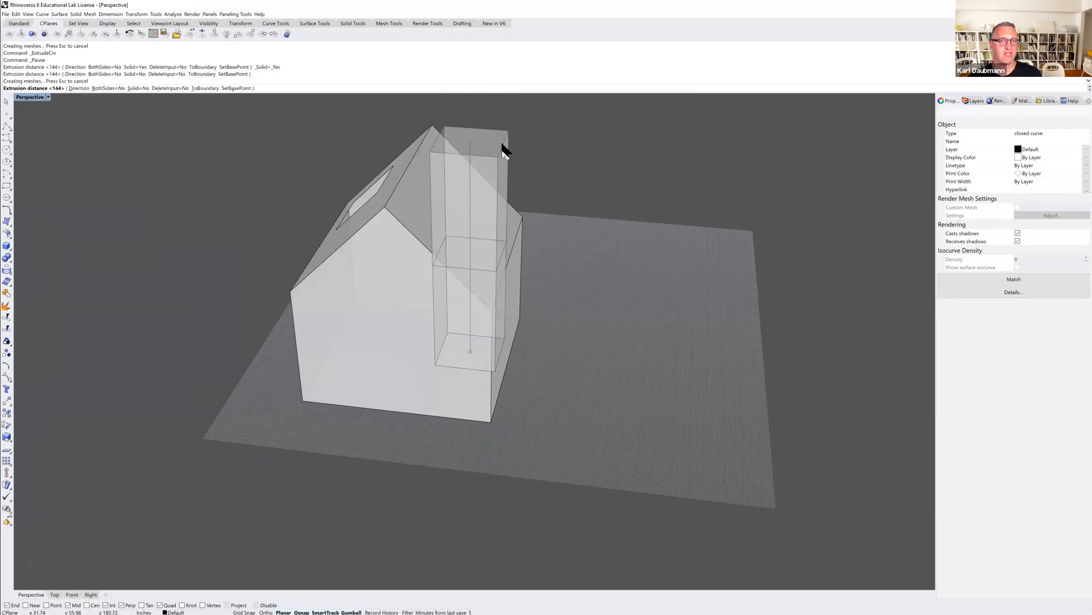
{"action": "right_click_drag", "start_coordinate": [494, 190], "coordinate": [271, 151]}
{"action": "key", "text": "Escape"}
Create intersection curves between the house solid and the vertical extrusion, and delete the extrusion.
{"action": "left_click", "coordinate": [44, 15]}
{"action": "mouse_move", "coordinate": [80, 241]}
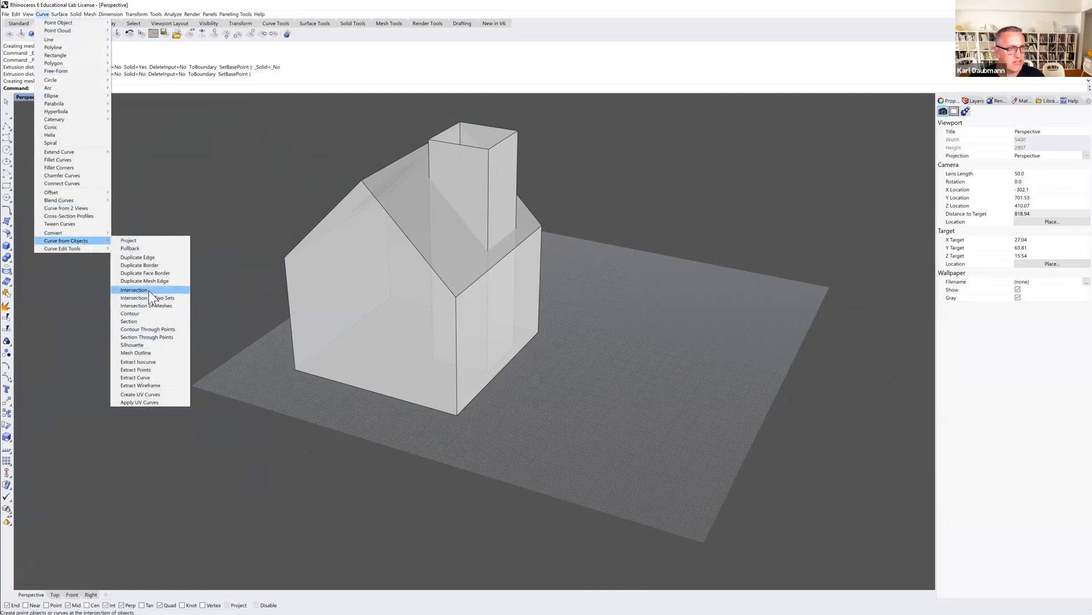
{"action": "left_click", "coordinate": [134, 289]}
{"action": "left_click", "coordinate": [420, 214]}
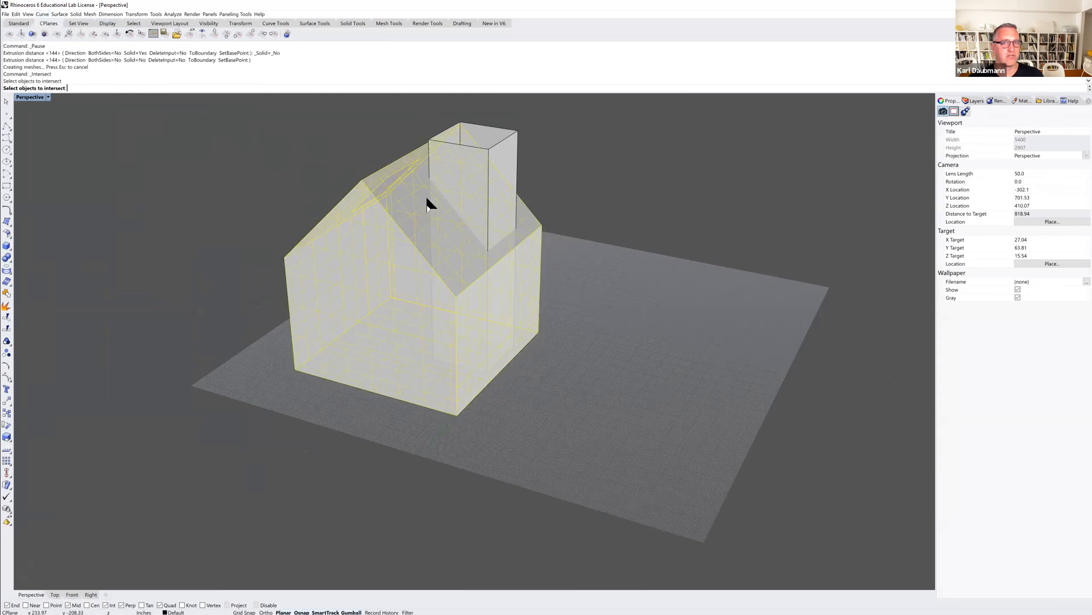
{"action": "left_click", "coordinate": [508, 150]}
{"action": "key", "text": "Return"}
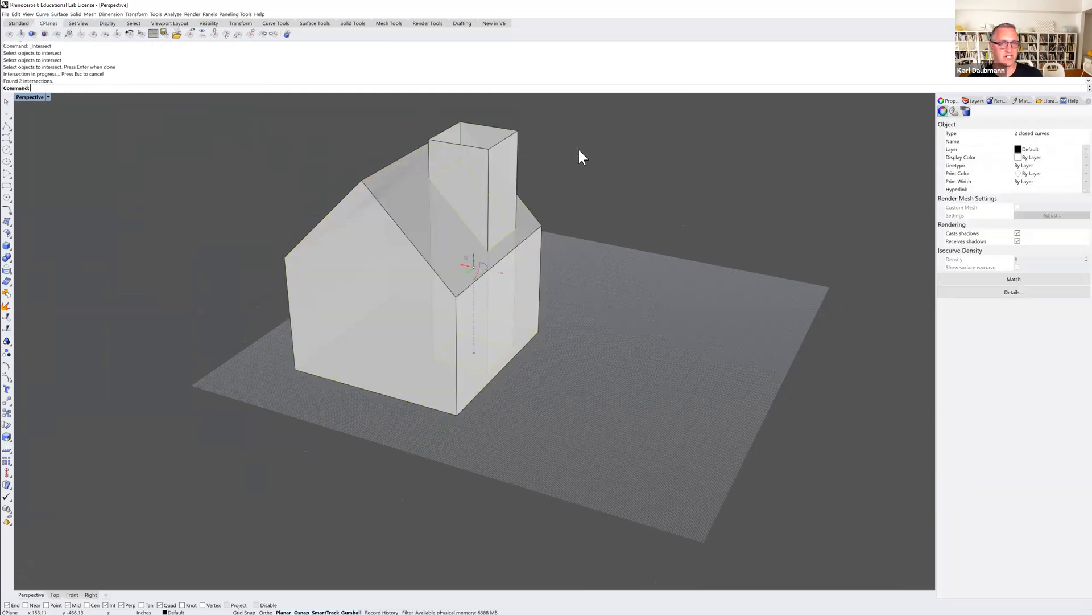
{"action": "left_click", "coordinate": [579, 151]}
{"action": "left_click", "coordinate": [510, 142]}
{"action": "key", "text": "Delete"}
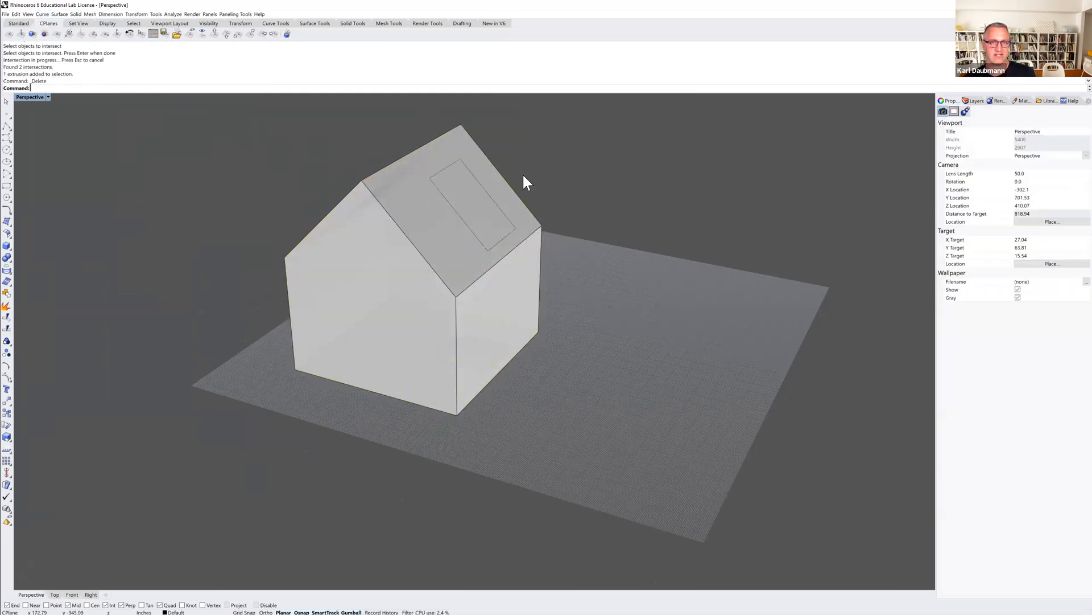
Trim the second skylight opening out of the roof slope, using the intersection curve on that slope as the cutter.
{"action": "right_click_drag", "start_coordinate": [516, 173], "coordinate": [497, 186]}
{"action": "left_click", "coordinate": [492, 196]}
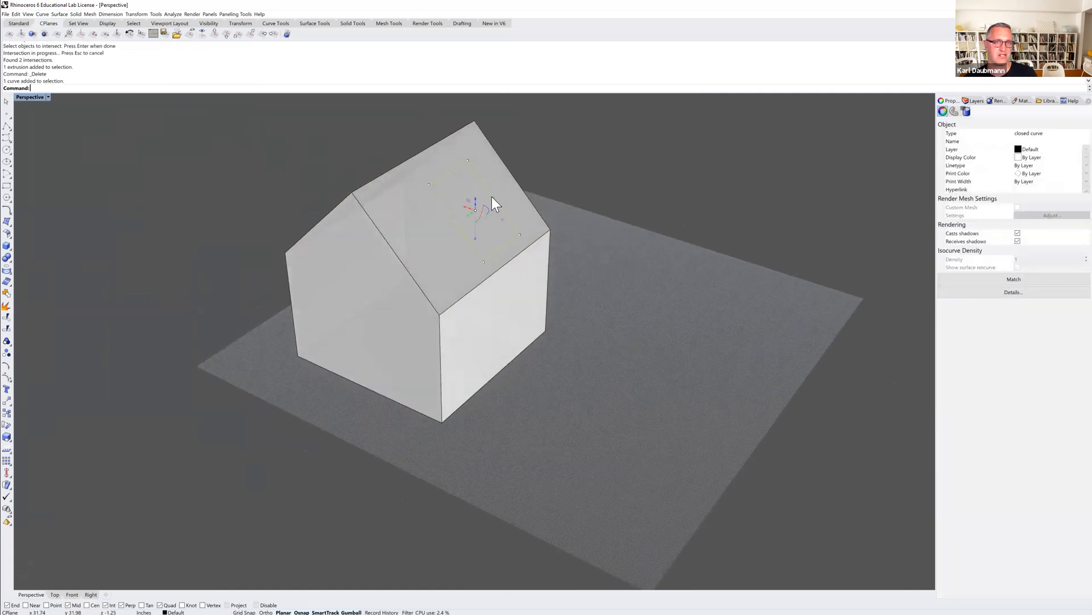
{"action": "type", "text": "trim"}
{"action": "key", "text": "Return"}
{"action": "left_click", "coordinate": [483, 225]}
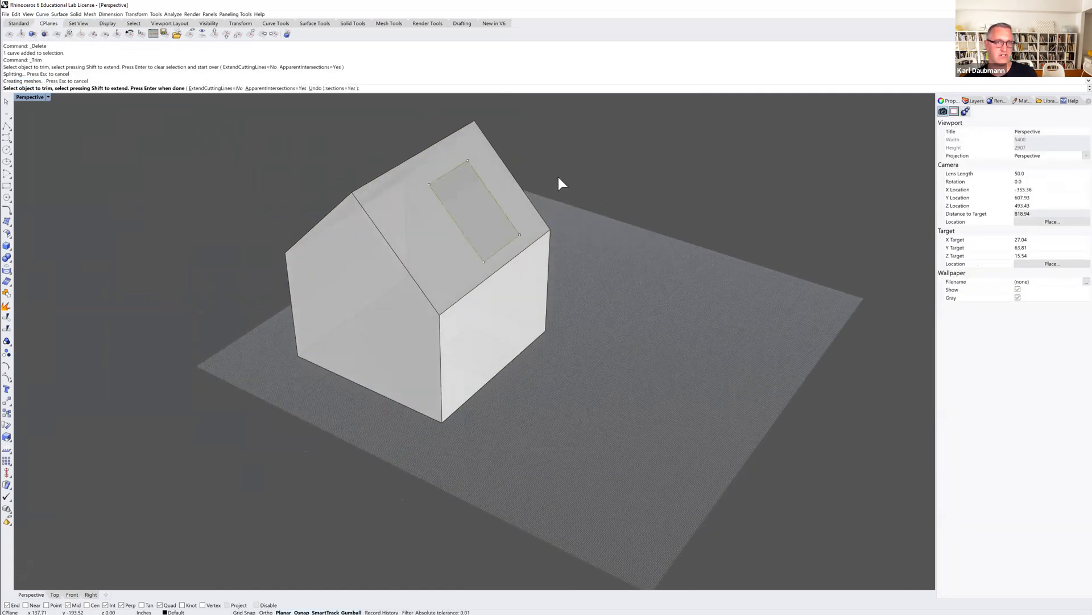
{"action": "key", "text": "Return"}
{"action": "right_click_drag", "start_coordinate": [565, 173], "coordinate": [583, 213]}
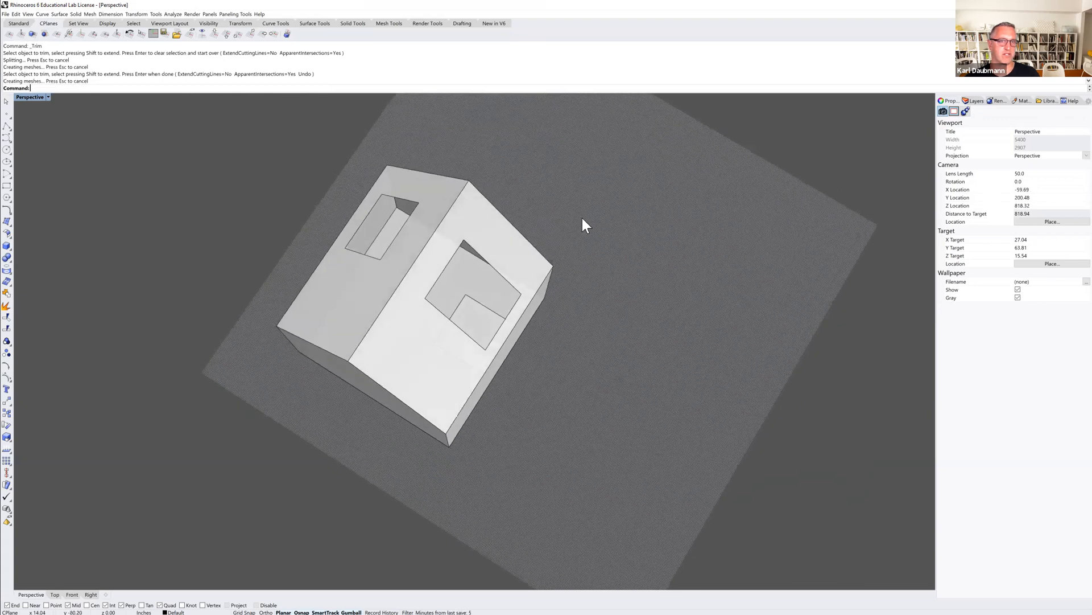
Delete the two leftover square curves and the planar surface at the bottom of the house.
{"action": "right_click_drag", "start_coordinate": [467, 321], "coordinate": [405, 310]}
{"action": "right_click_drag", "start_coordinate": [401, 353], "coordinate": [314, 271]}
{"action": "right_click_drag", "start_coordinate": [472, 342], "coordinate": [488, 225]}
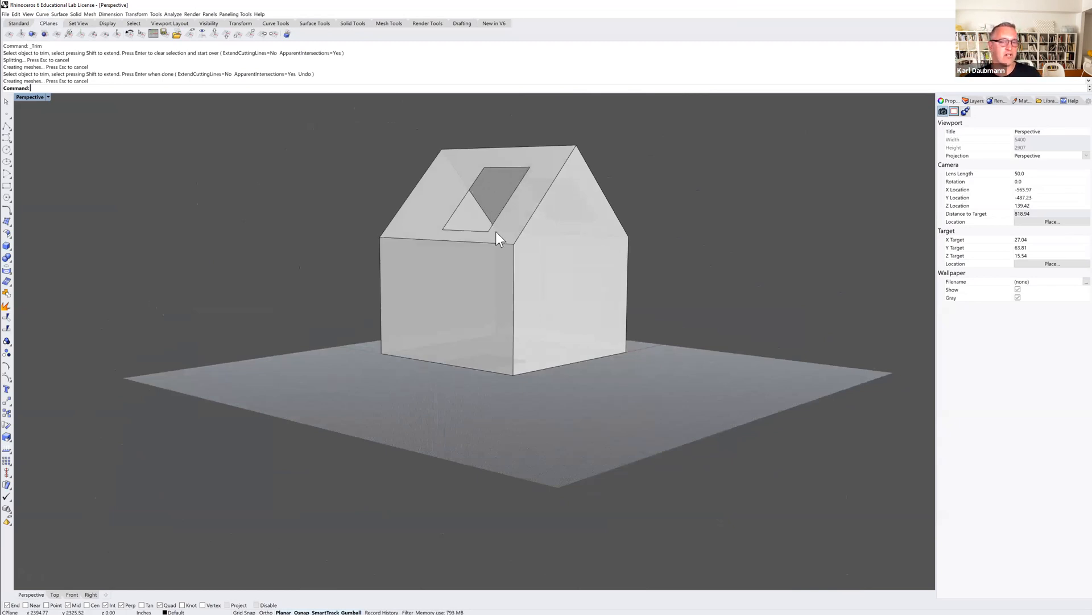
{"action": "right_click_drag", "start_coordinate": [482, 256], "coordinate": [496, 333]}
{"action": "left_click", "coordinate": [490, 323]}
{"action": "left_click", "coordinate": [502, 343]}
{"action": "key", "text": "Delete"}
{"action": "left_click", "coordinate": [478, 305]}
{"action": "left_click", "coordinate": [488, 321]}
{"action": "key", "text": "Delete"}
{"action": "left_click", "coordinate": [478, 305]}
{"action": "key", "text": "Delete"}
Set the construction plane to the gable wall's surface with the default origin and X-axis direction.
{"action": "right_click_drag", "start_coordinate": [590, 305], "coordinate": [417, 349]}
{"action": "scroll", "coordinate": [503, 272], "scroll_direction": "up", "scroll_amount": 2}
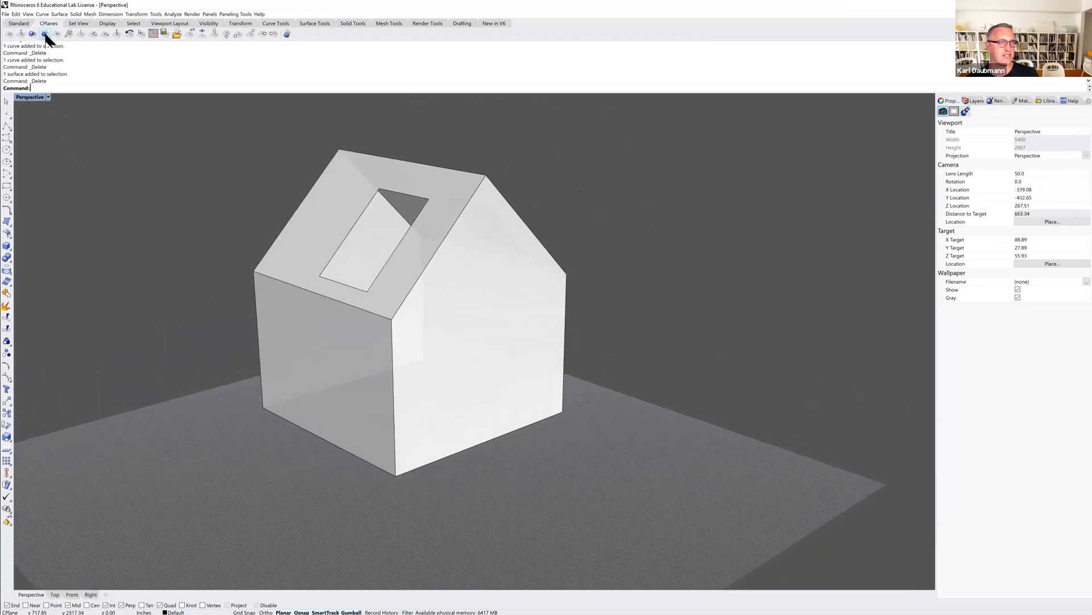
{"action": "left_click", "coordinate": [46, 35]}
{"action": "left_click", "coordinate": [485, 326]}
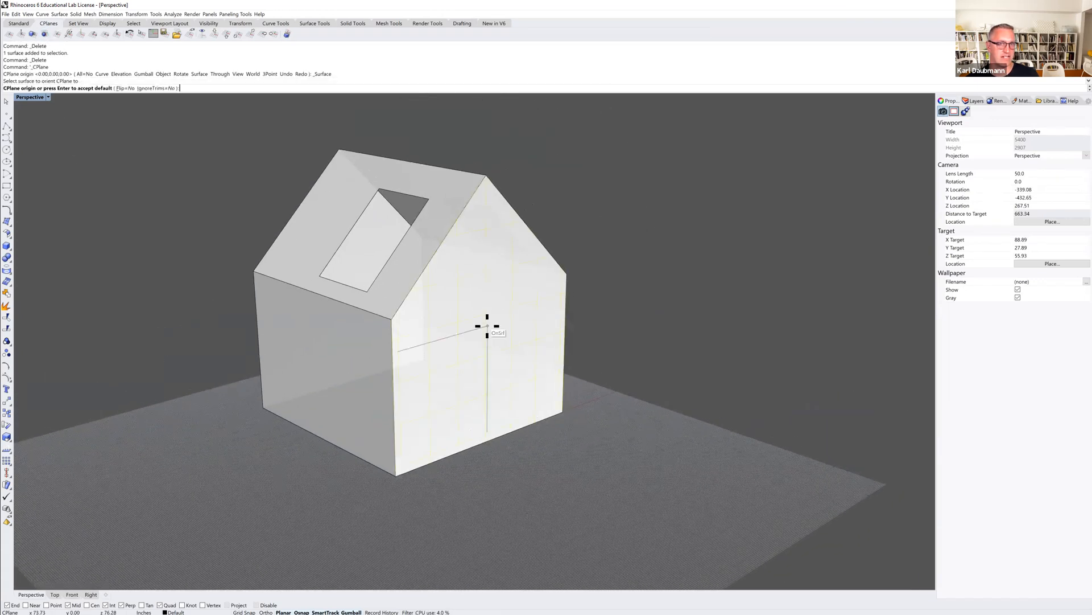
{"action": "key", "text": "Return"}
{"action": "key", "text": "Return"}
{"action": "right_click_drag", "start_coordinate": [504, 342], "coordinate": [472, 344]}
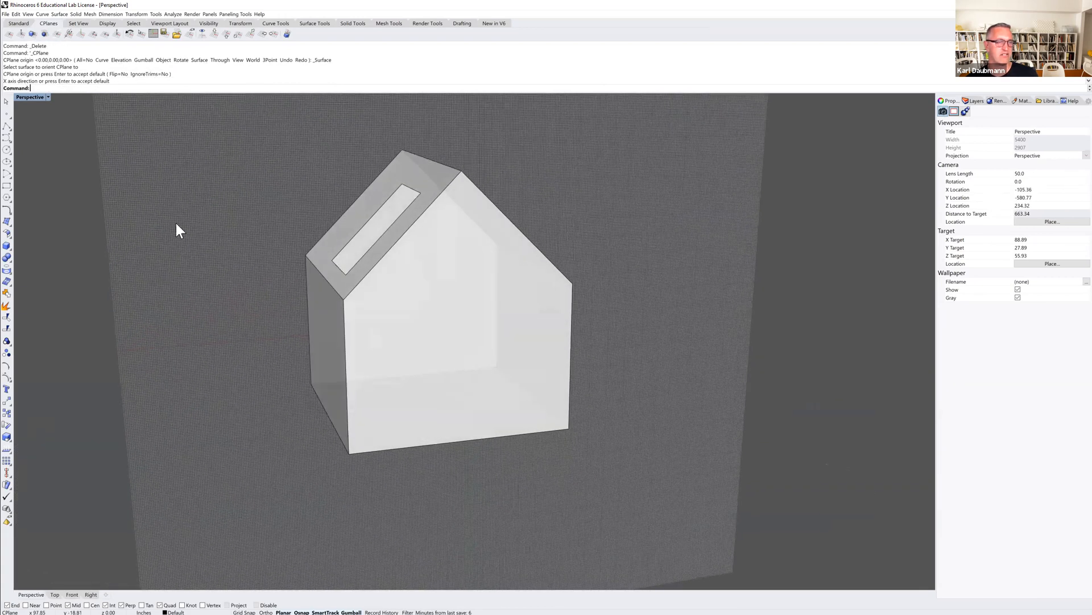
{"action": "left_click", "coordinate": [5, 127]}
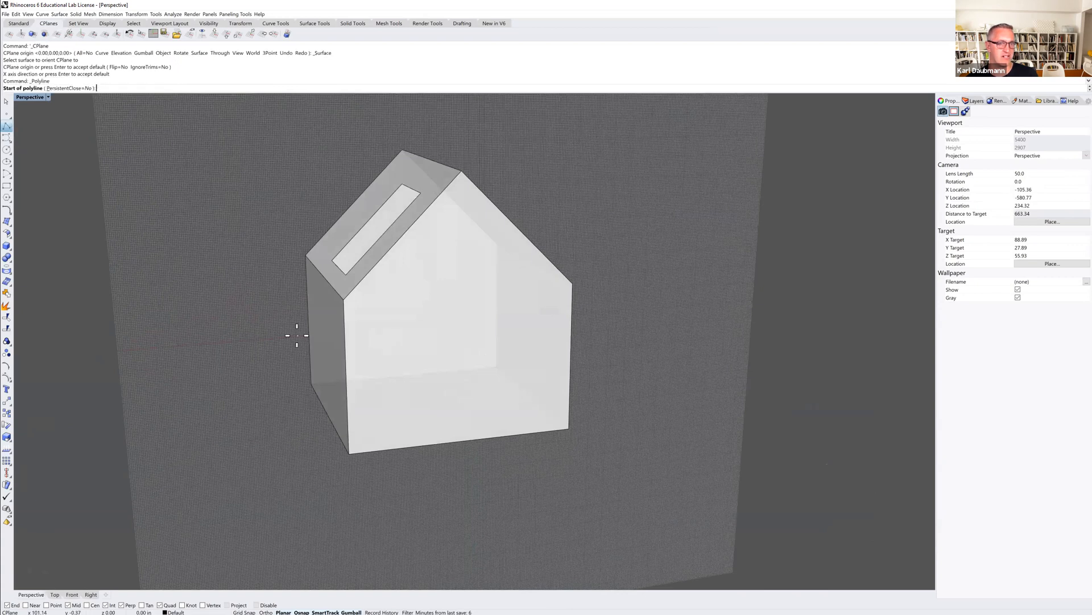
{"action": "left_click", "coordinate": [349, 453]}
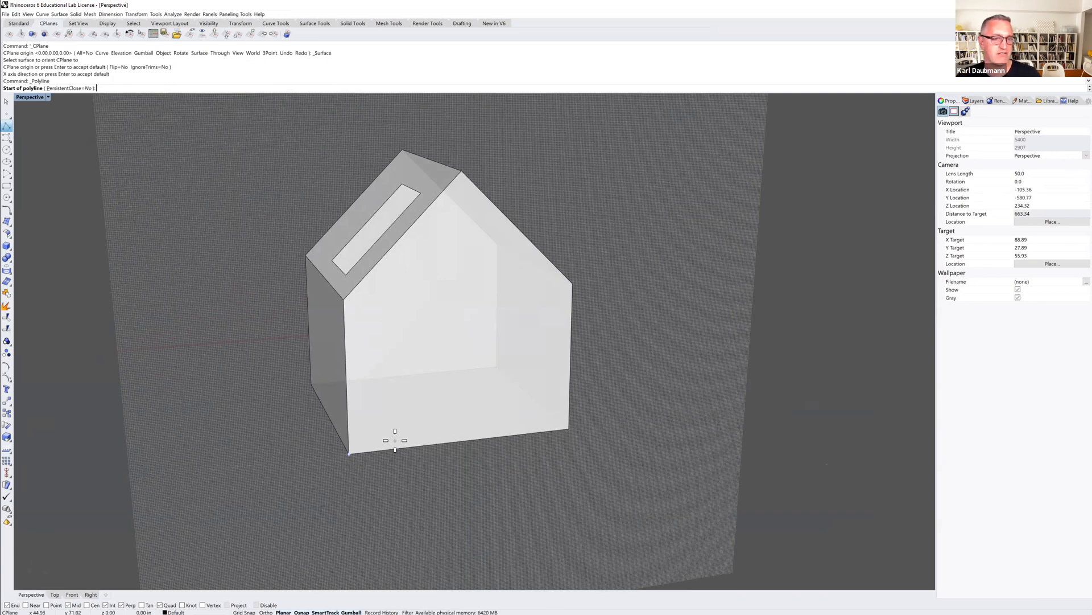
{"action": "key", "text": "Escape"}
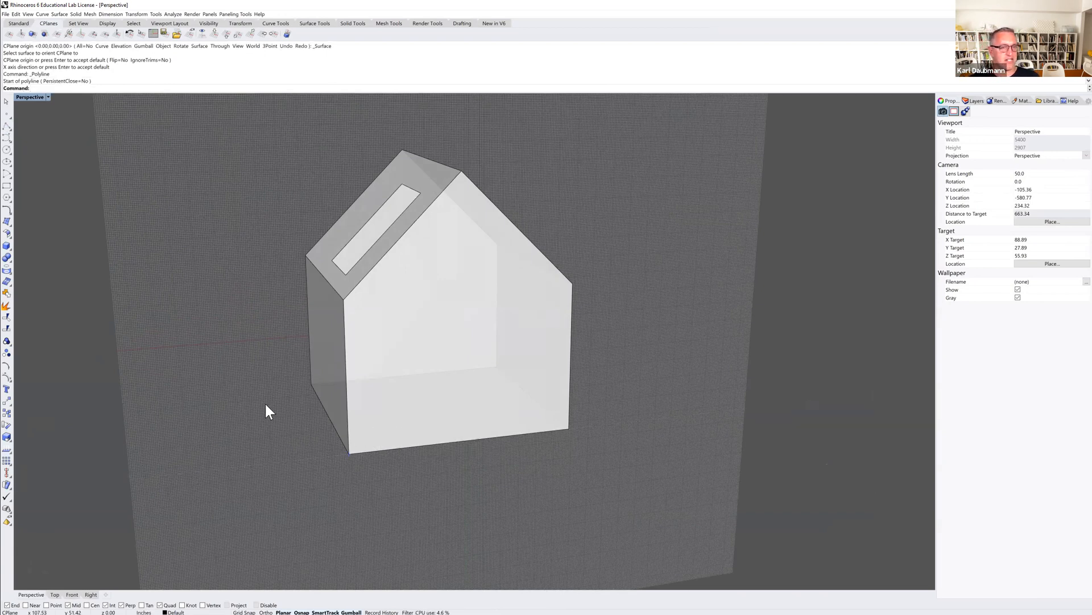
Draw a rectangular door outline rising from the gable wall's base edge as a closed polyline with straight orthogonal sides.
{"action": "left_click", "coordinate": [8, 127]}
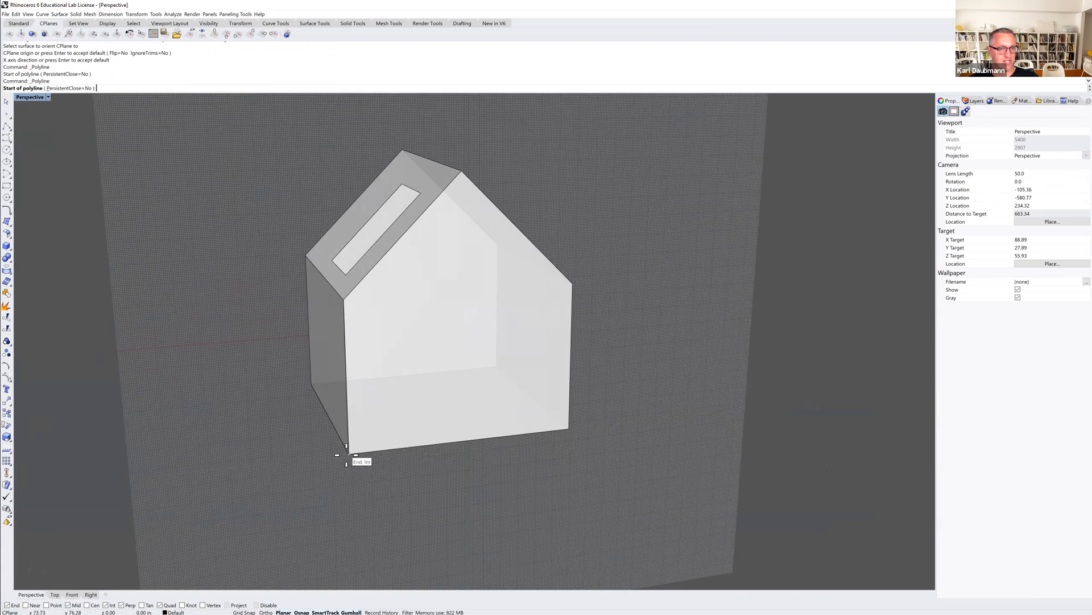
{"action": "left_click", "coordinate": [406, 447]}
{"action": "key", "text": "F8"}
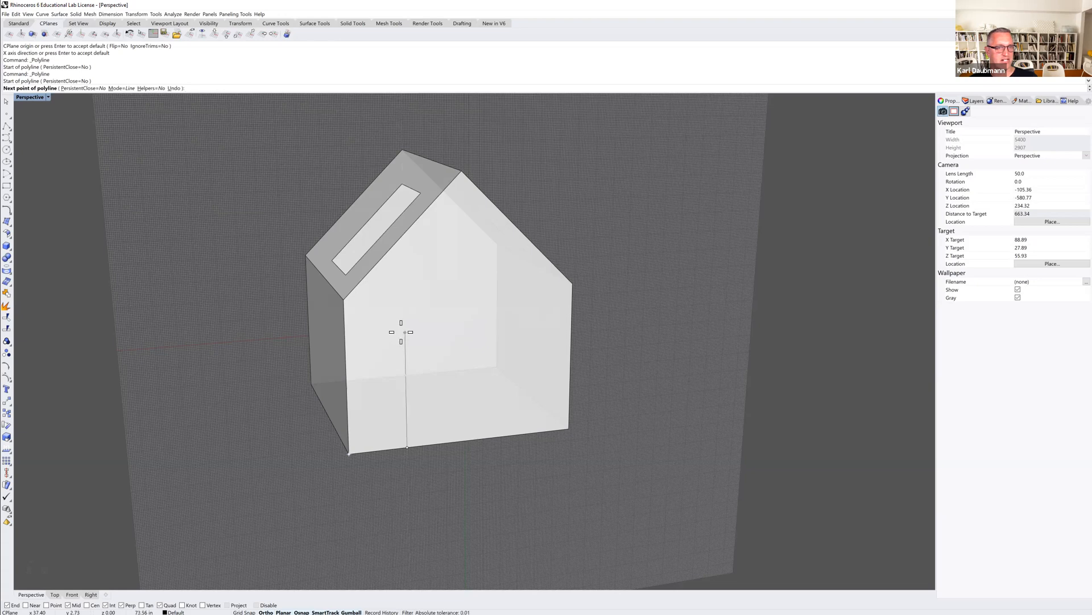
{"action": "left_click", "coordinate": [402, 332]}
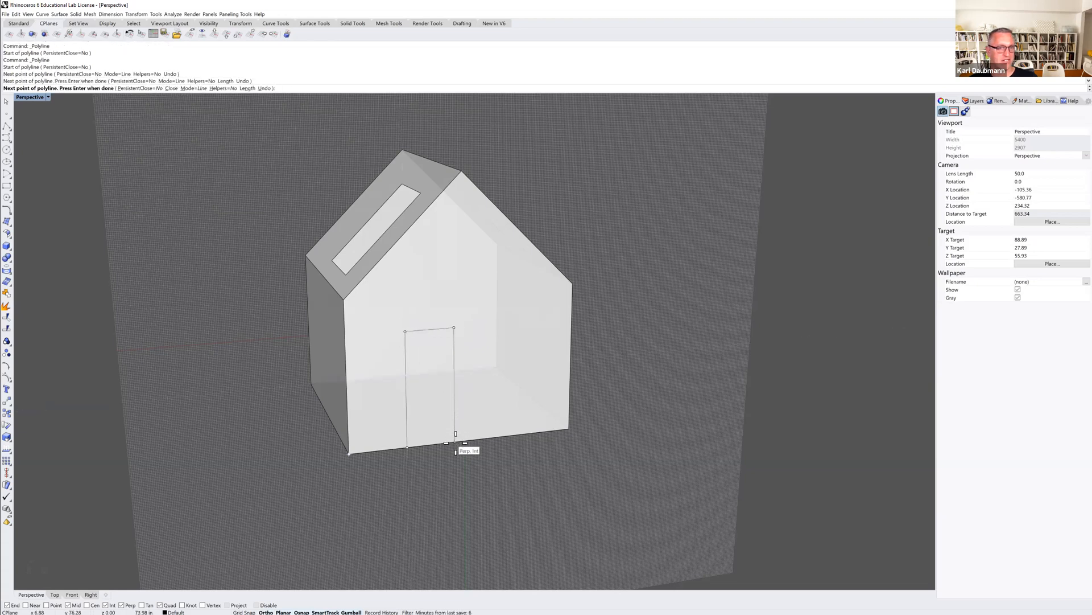
{"action": "left_click", "coordinate": [456, 442]}
{"action": "left_click", "coordinate": [407, 450]}
{"action": "key", "text": "Return"}
Explode the door outline into segments and delete its bottom segment.
{"action": "scroll", "coordinate": [413, 444], "scroll_direction": "up", "scroll_amount": 3}
{"action": "left_click", "coordinate": [411, 441]}
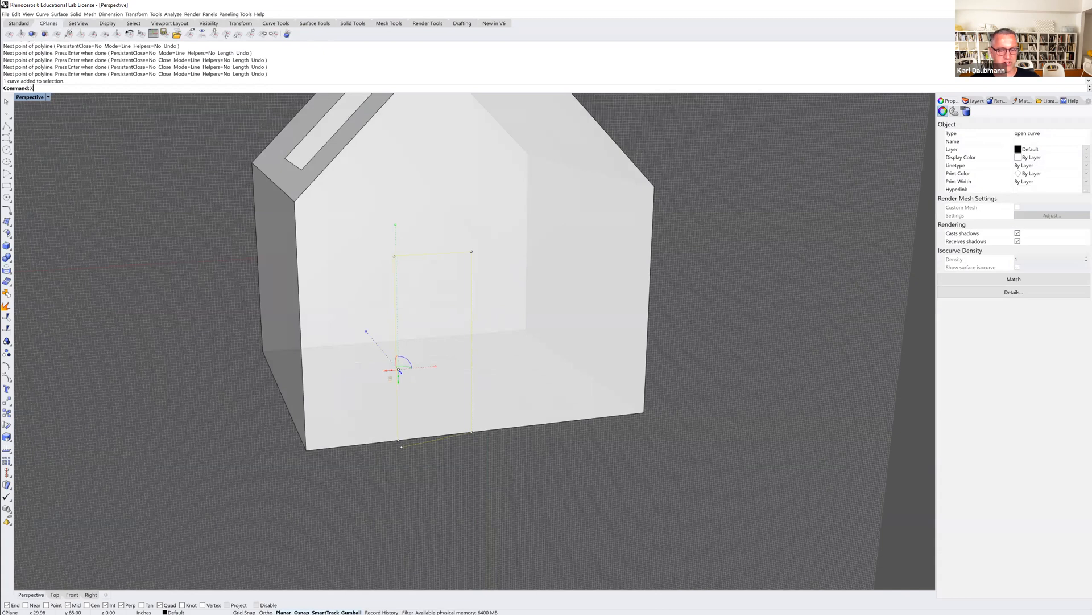
{"action": "key", "text": "Return"}
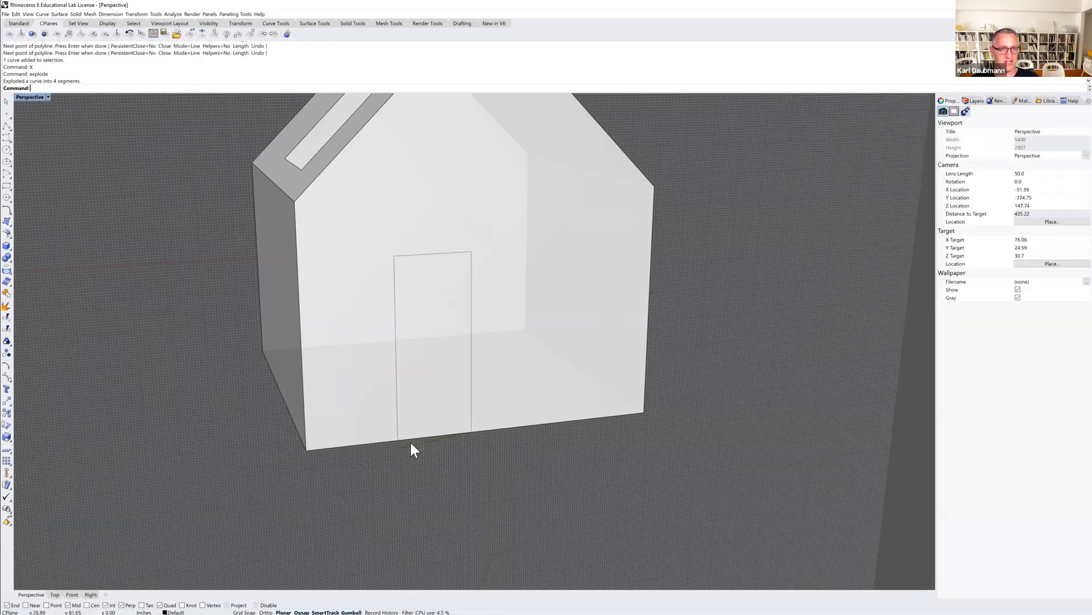
{"action": "left_click", "coordinate": [411, 441]}
{"action": "key", "text": "Delete"}
Reset the construction plane to World Top.
{"action": "mouse_move", "coordinate": [420, 460]}
{"action": "right_mouse_down"}
{"action": "mouse_move", "coordinate": [451, 451]}
{"action": "mouse_move", "coordinate": [410, 464]}
{"action": "mouse_move", "coordinate": [374, 456]}
{"action": "mouse_move", "coordinate": [441, 459]}
{"action": "right_mouse_up"}
{"action": "scroll", "coordinate": [440, 459], "scroll_direction": "down", "scroll_amount": 6}
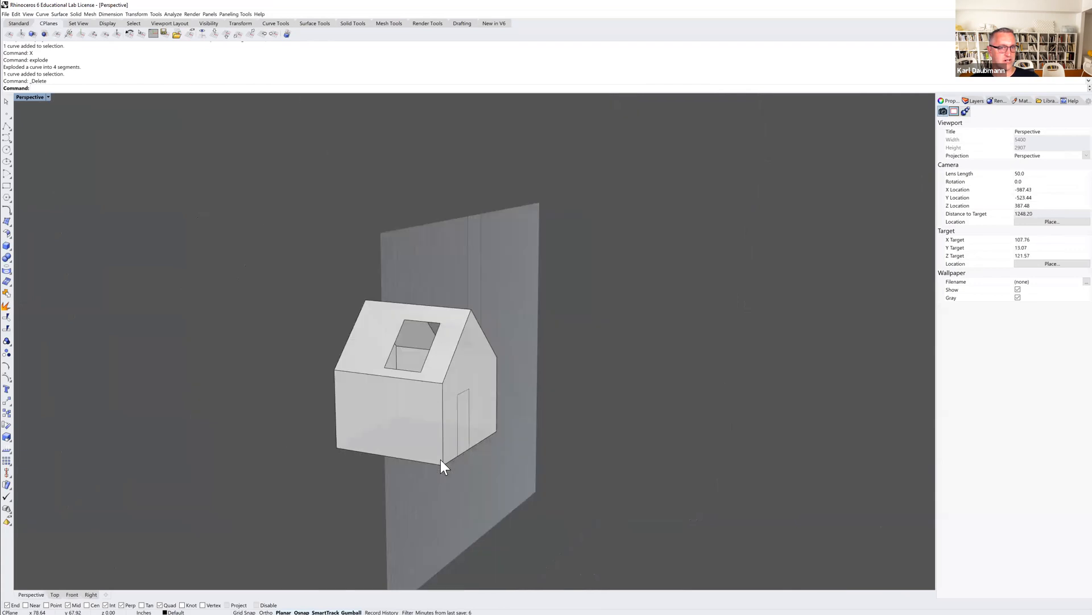
{"action": "mouse_move", "coordinate": [446, 412]}
{"action": "right_mouse_down"}
{"action": "mouse_move", "coordinate": [454, 385]}
{"action": "mouse_move", "coordinate": [440, 401]}
{"action": "right_mouse_up"}
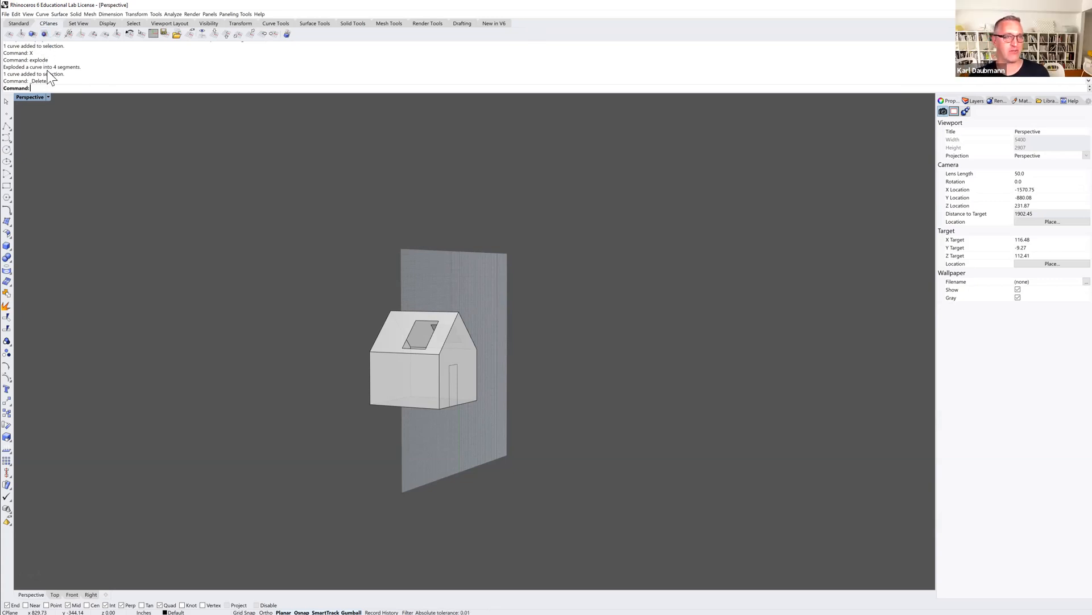
{"action": "left_click", "coordinate": [214, 33]}
{"action": "right_click_drag", "start_coordinate": [382, 276], "coordinate": [401, 313]}
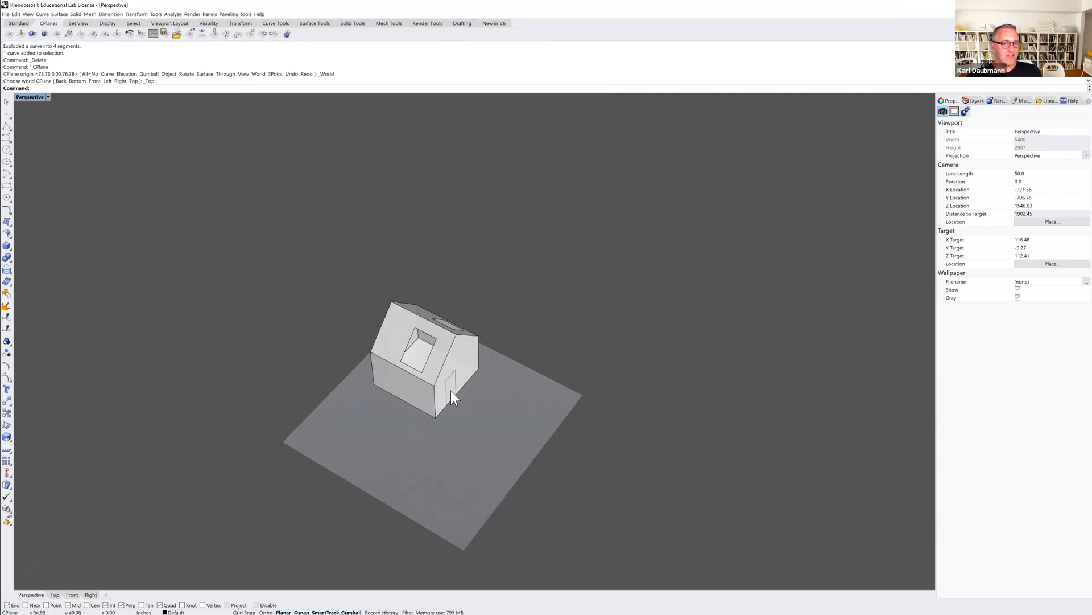
{"action": "scroll", "coordinate": [450, 397], "scroll_direction": "up", "scroll_amount": 8}
{"action": "right_click_drag", "start_coordinate": [450, 395], "coordinate": [451, 380]}
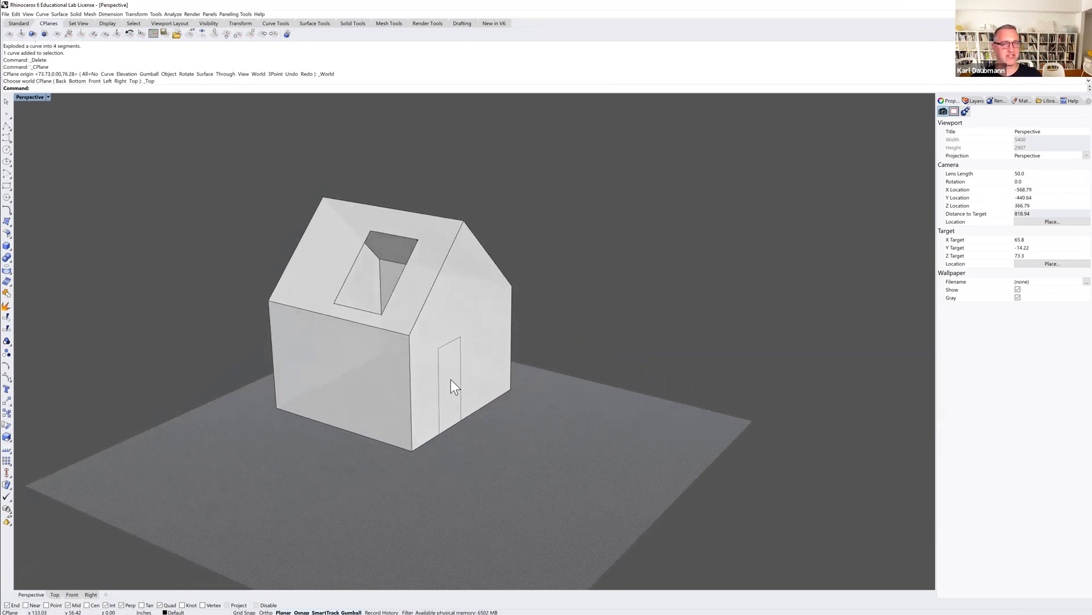
{"action": "mouse_move", "coordinate": [459, 387]}
{"action": "right_mouse_down"}
{"action": "mouse_move", "coordinate": [424, 383]}
{"action": "mouse_move", "coordinate": [457, 387]}
{"action": "right_mouse_up"}
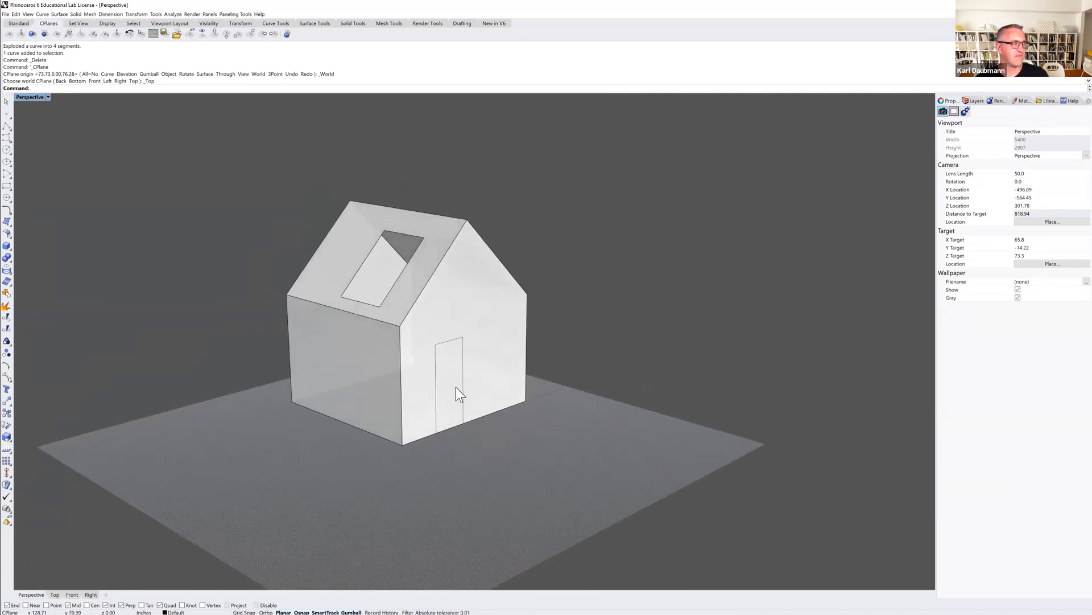
{"action": "right_click_drag", "start_coordinate": [443, 370], "coordinate": [448, 374]}
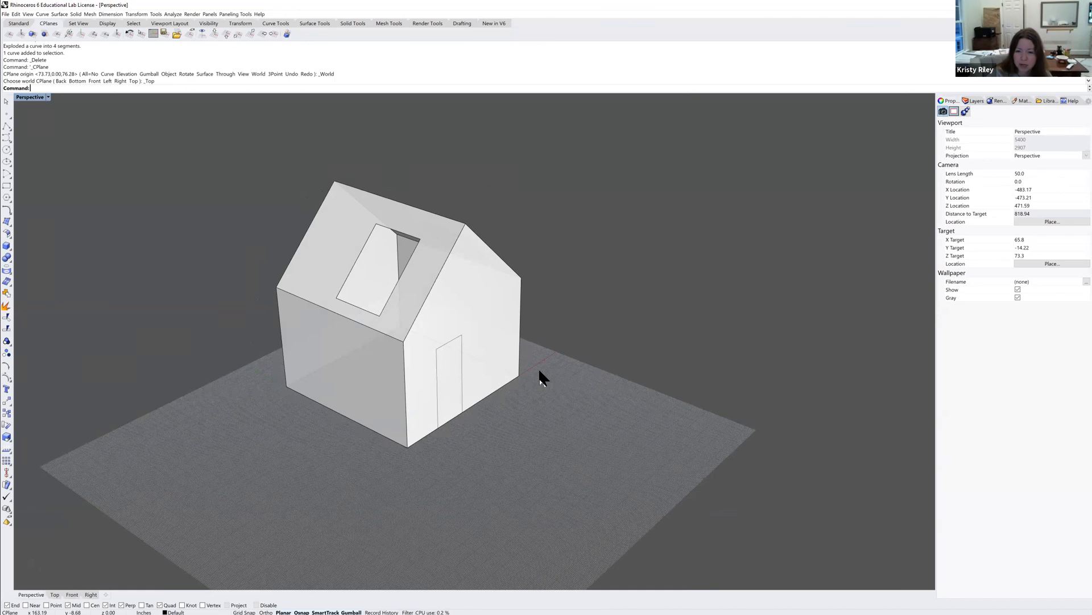
Draw a closed triangular polyline on the ground plane in front of the gable wall.
{"action": "left_click", "coordinate": [7, 128]}
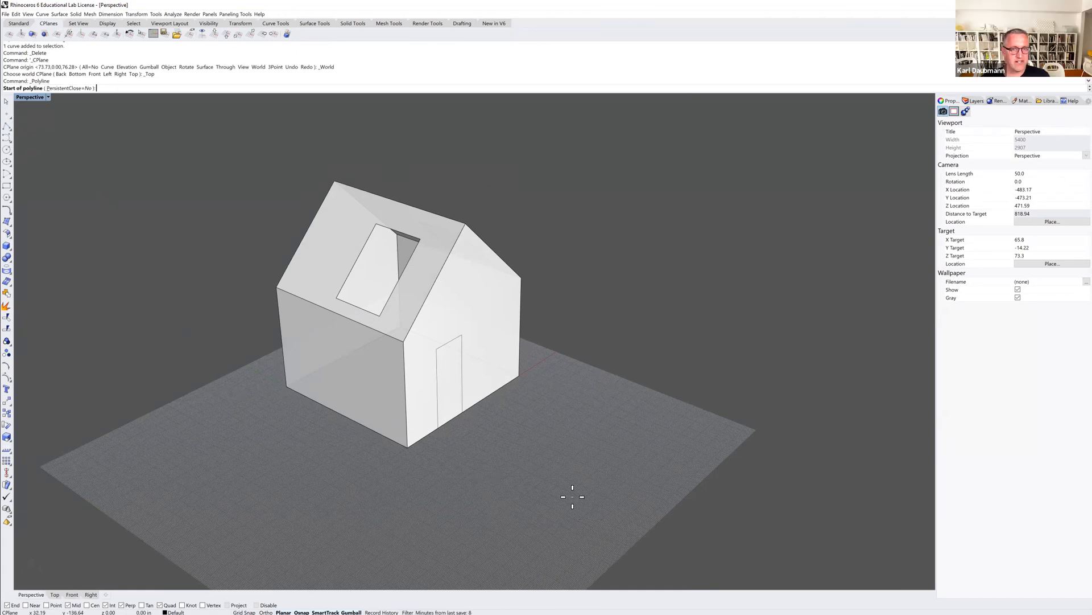
{"action": "left_click", "coordinate": [536, 476]}
{"action": "left_click", "coordinate": [618, 470]}
{"action": "left_click", "coordinate": [596, 405]}
{"action": "left_click", "coordinate": [536, 477]}
{"action": "key", "text": "Return"}
{"action": "key", "text": "Escape"}
Extrude the triangle straight up about 78.7 inches as a solid, and undo the extrusion.
{"action": "left_click", "coordinate": [553, 455]}
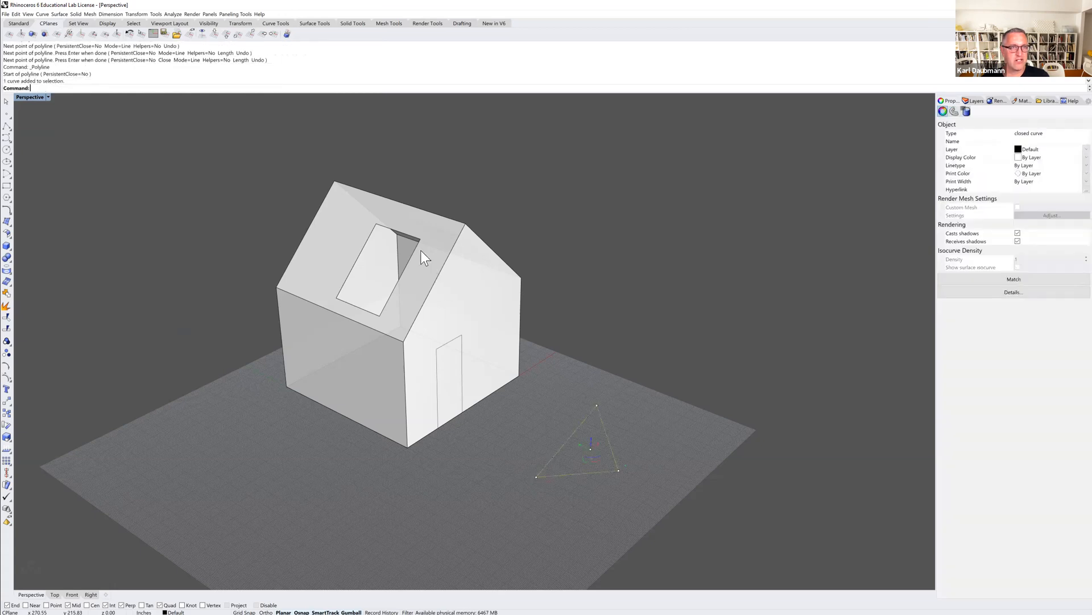
{"action": "left_click", "coordinate": [76, 15]}
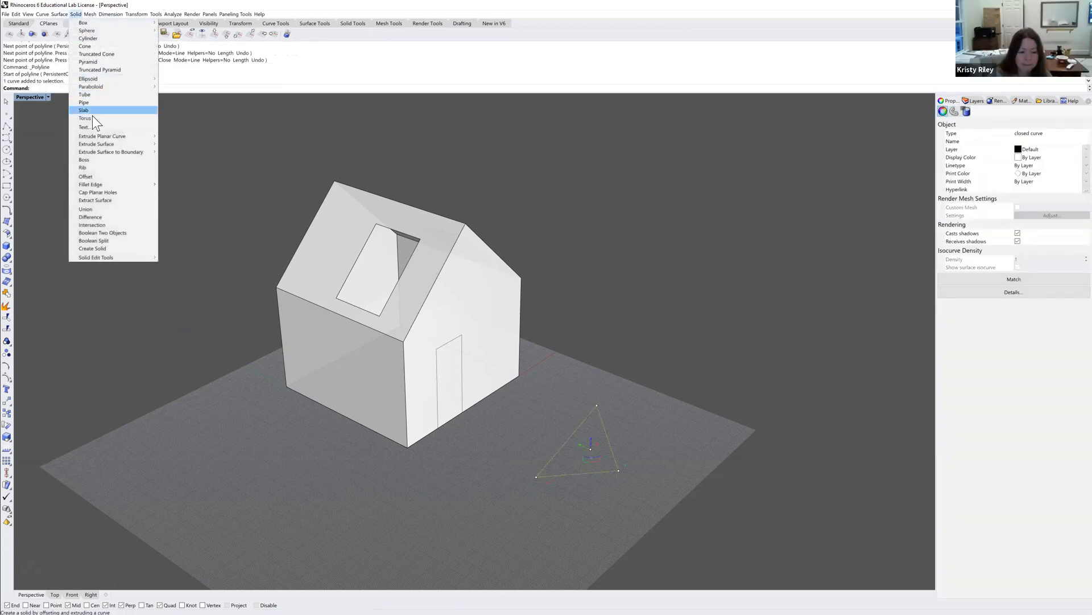
{"action": "mouse_move", "coordinate": [98, 138]}
{"action": "left_click", "coordinate": [173, 136]}
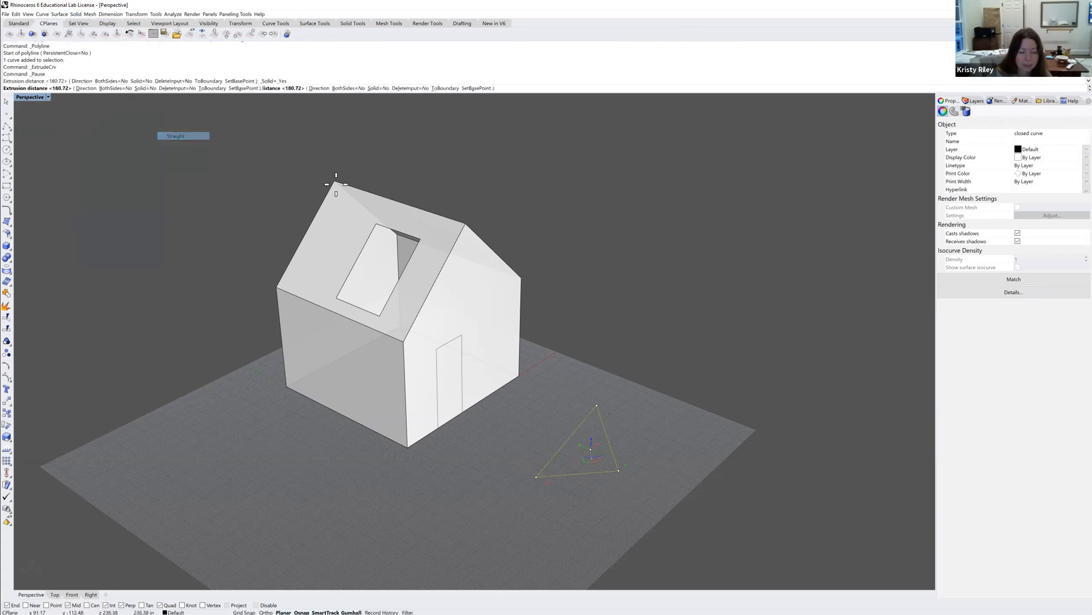
{"action": "left_click", "coordinate": [608, 364]}
{"action": "left_click", "coordinate": [637, 343]}
{"action": "right_click_drag", "start_coordinate": [637, 363], "coordinate": [586, 409]}
{"action": "left_click", "coordinate": [564, 410]}
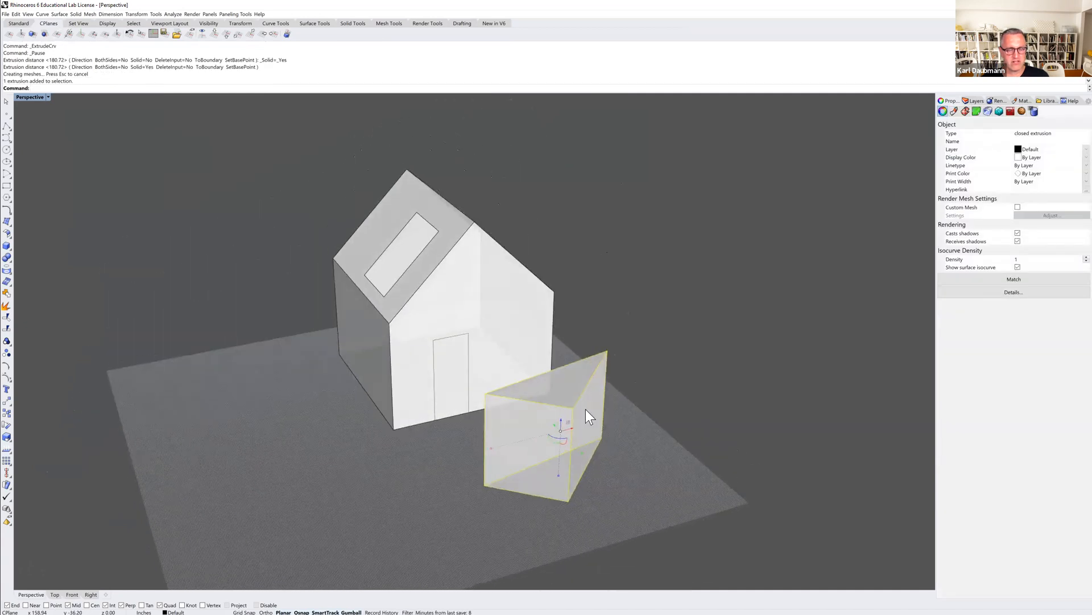
{"action": "key", "text": "ctrl+z"}
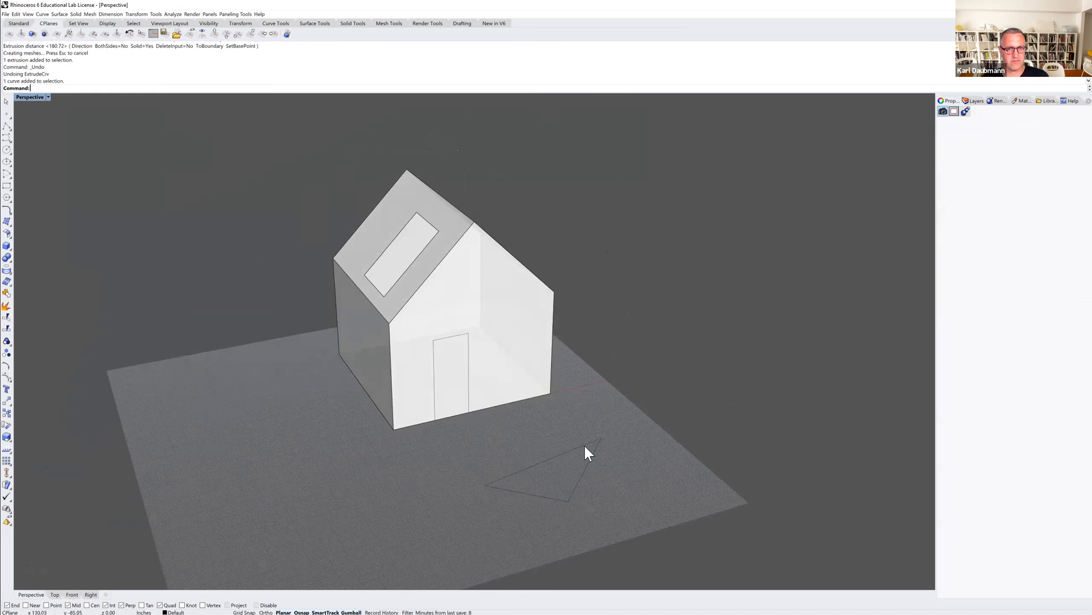
Extrude the triangle straight up as an open surface without end caps.
{"action": "left_click", "coordinate": [585, 449]}
{"action": "left_click", "coordinate": [60, 14]}
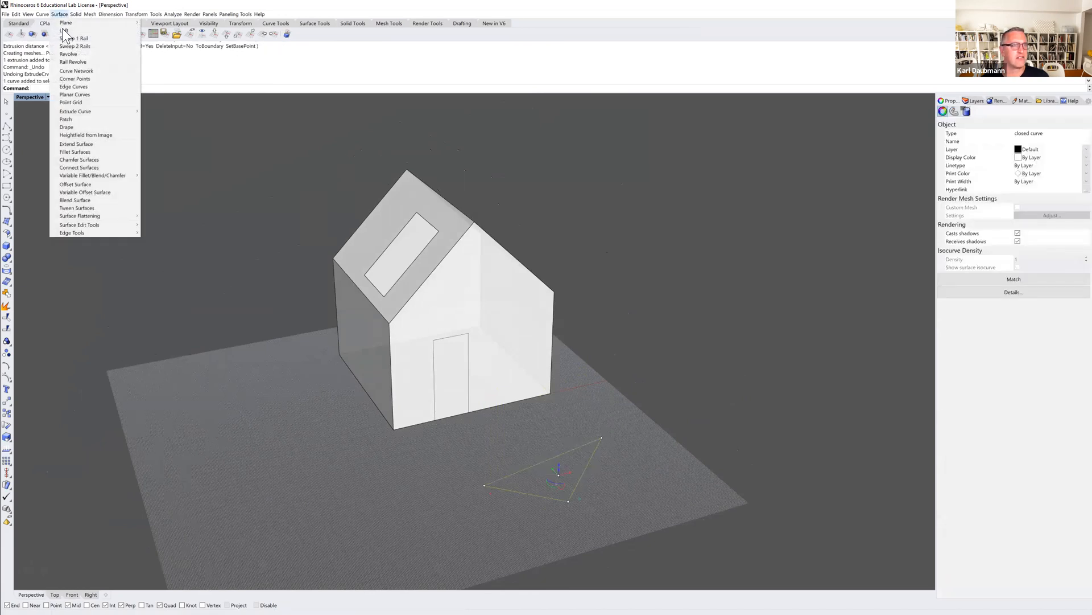
{"action": "mouse_move", "coordinate": [93, 114]}
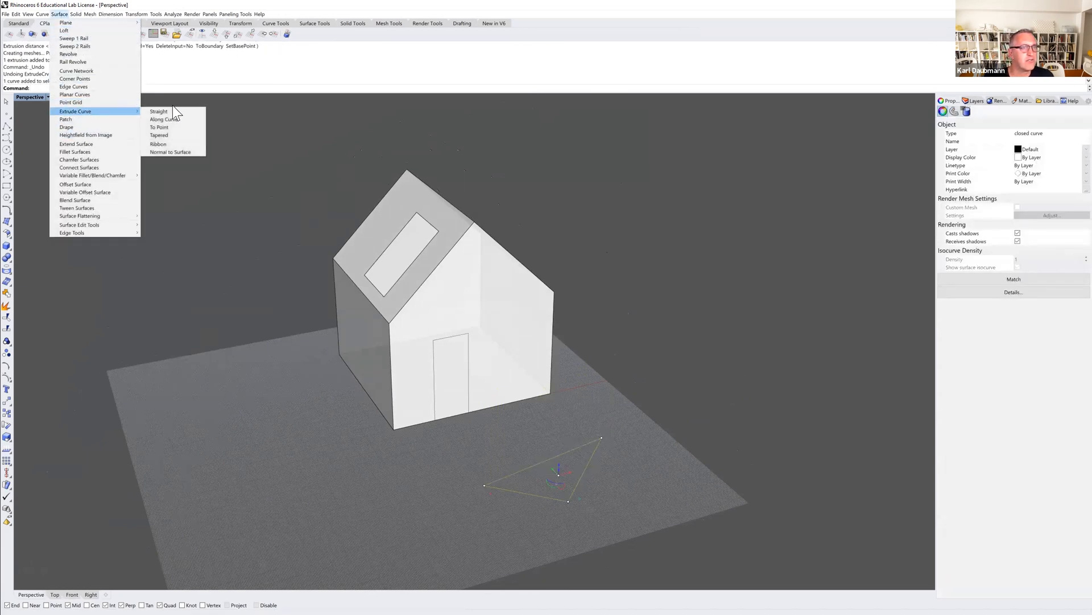
{"action": "left_click", "coordinate": [165, 112]}
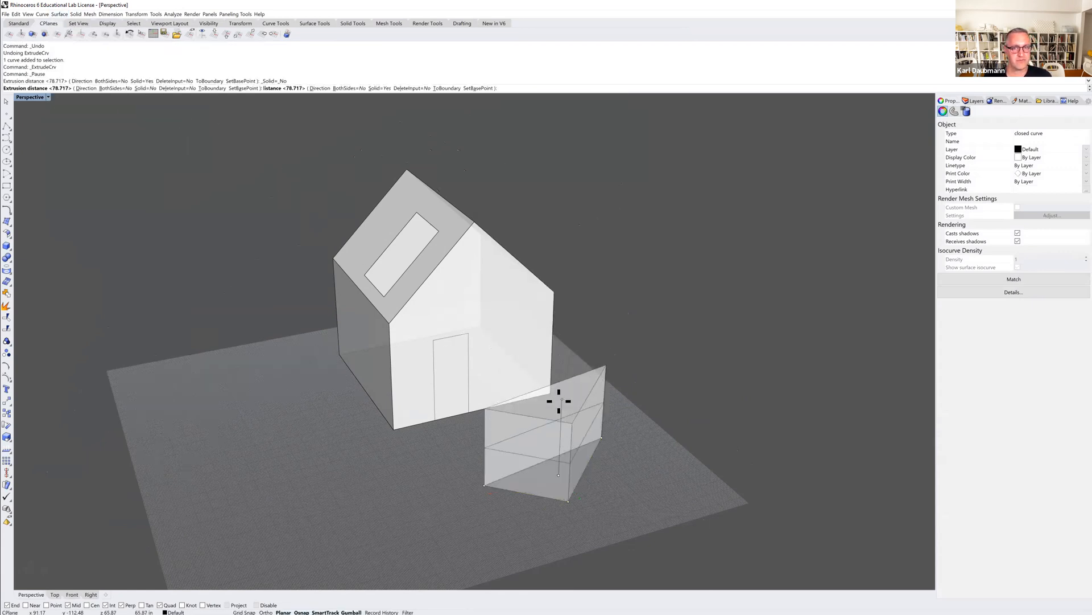
{"action": "left_click", "coordinate": [568, 403]}
{"action": "left_click", "coordinate": [589, 348]}
{"action": "right_click_drag", "start_coordinate": [598, 360], "coordinate": [558, 348]}
Cap the open triangular extrusion to turn it into a closed solid.
{"action": "left_click", "coordinate": [514, 377]}
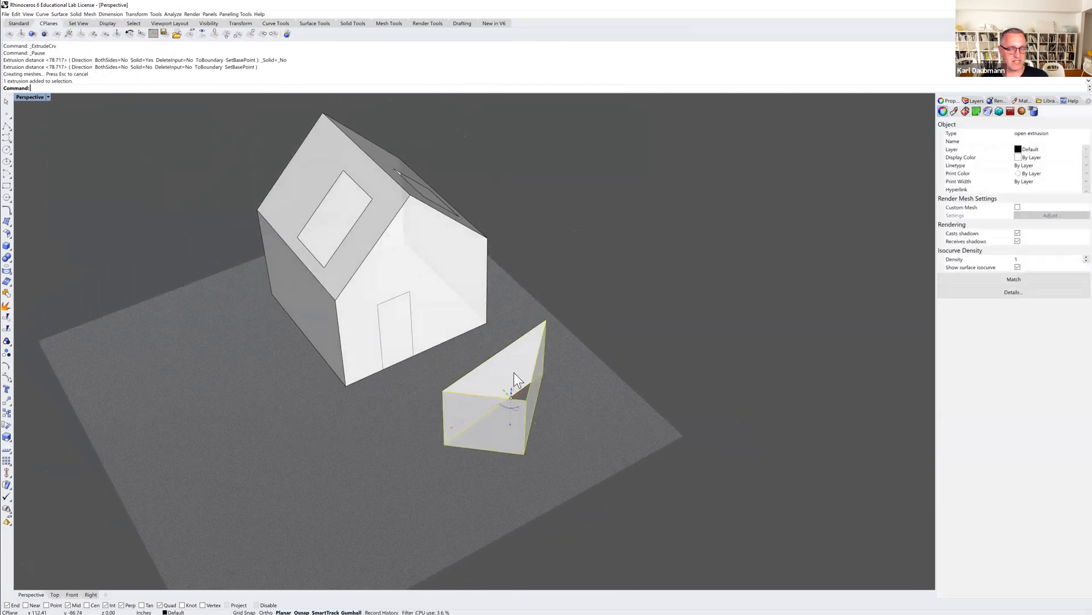
{"action": "type", "text": "Cap"}
{"action": "key", "text": "Return"}
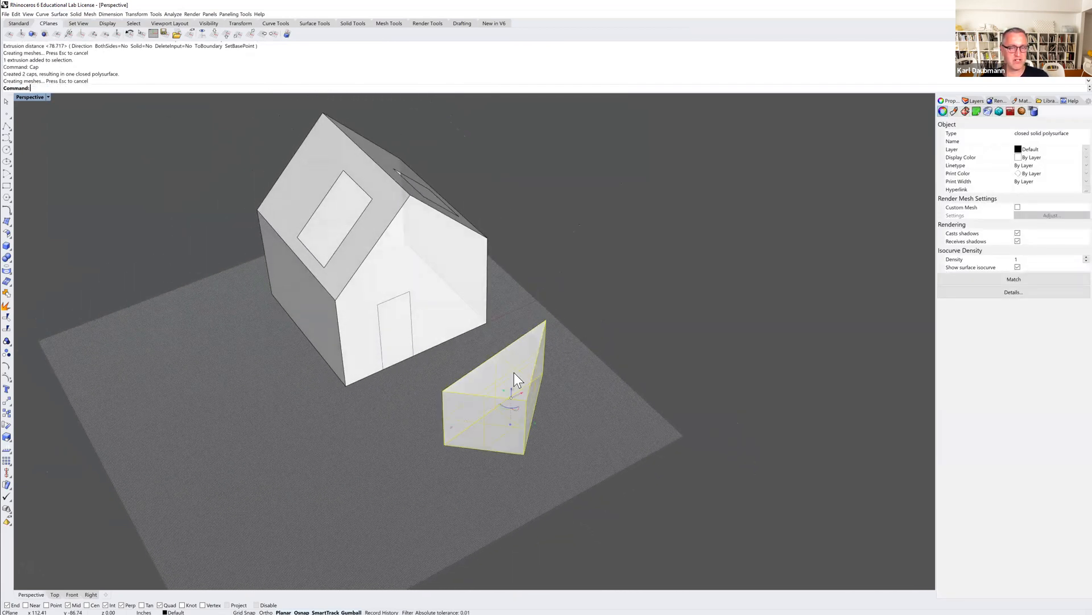
{"action": "left_click", "coordinate": [580, 394]}
{"action": "right_click_drag", "start_coordinate": [580, 394], "coordinate": [553, 403]}
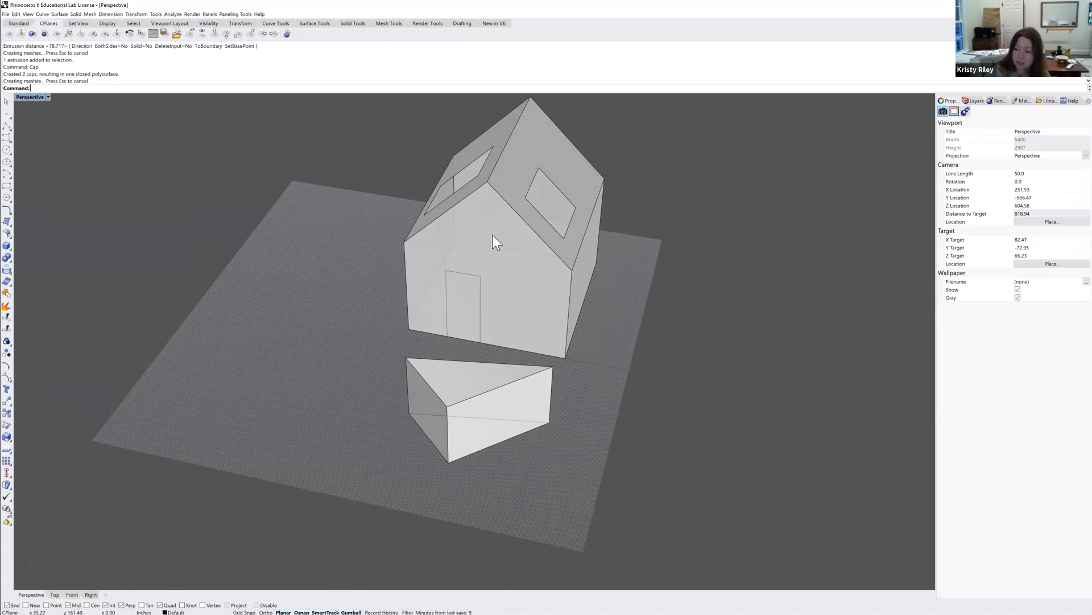
{"action": "left_click", "coordinate": [458, 386]}
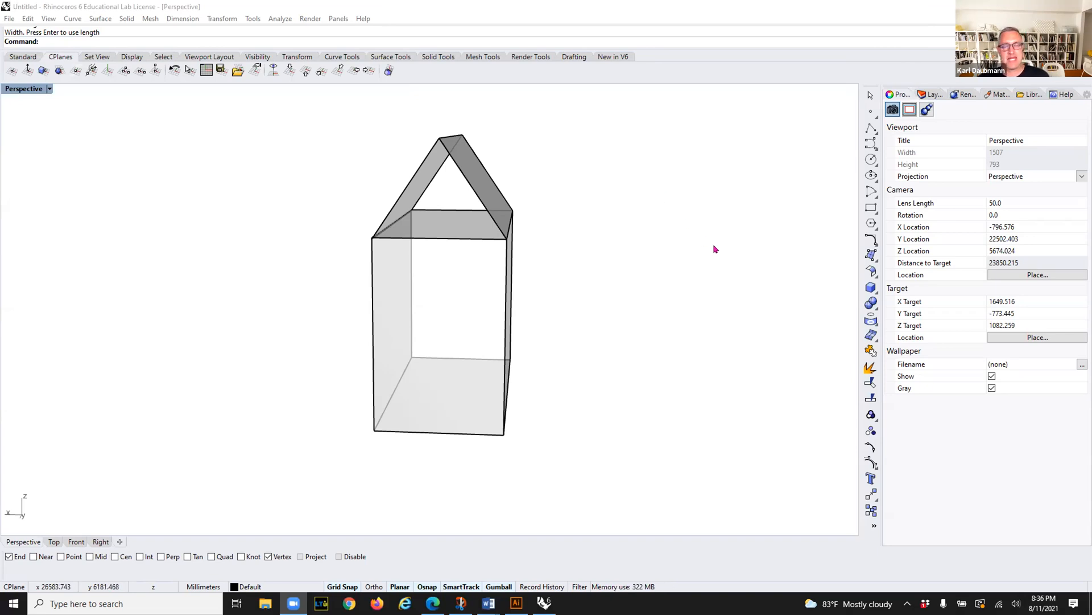
Explode the box beneath the gable roof into separate surfaces and delete its top face.
{"action": "right_click_drag", "start_coordinate": [695, 336], "coordinate": [694, 327]}
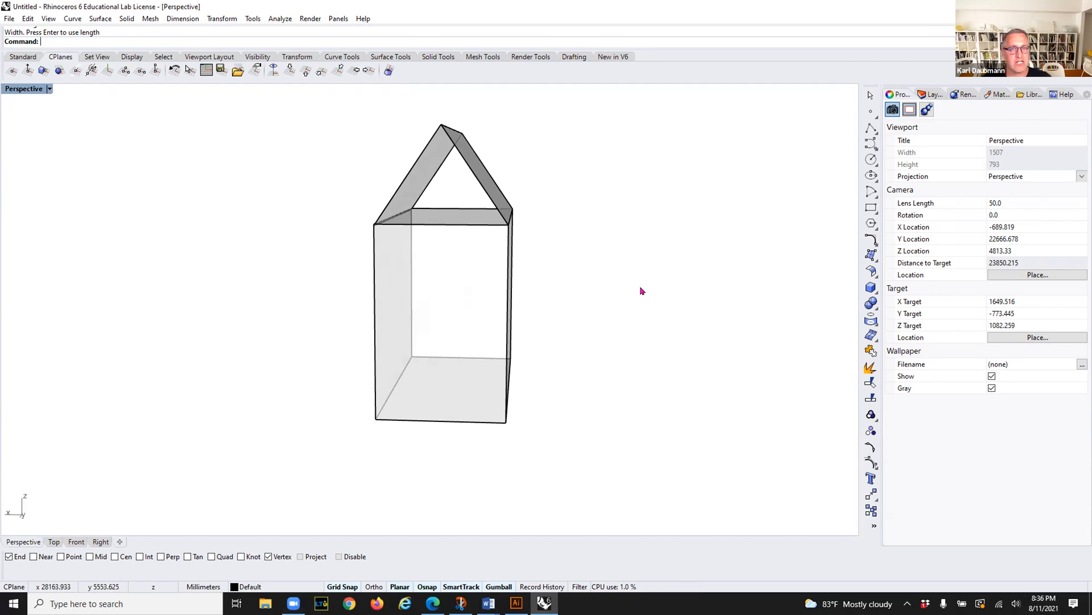
{"action": "left_click", "coordinate": [508, 334]}
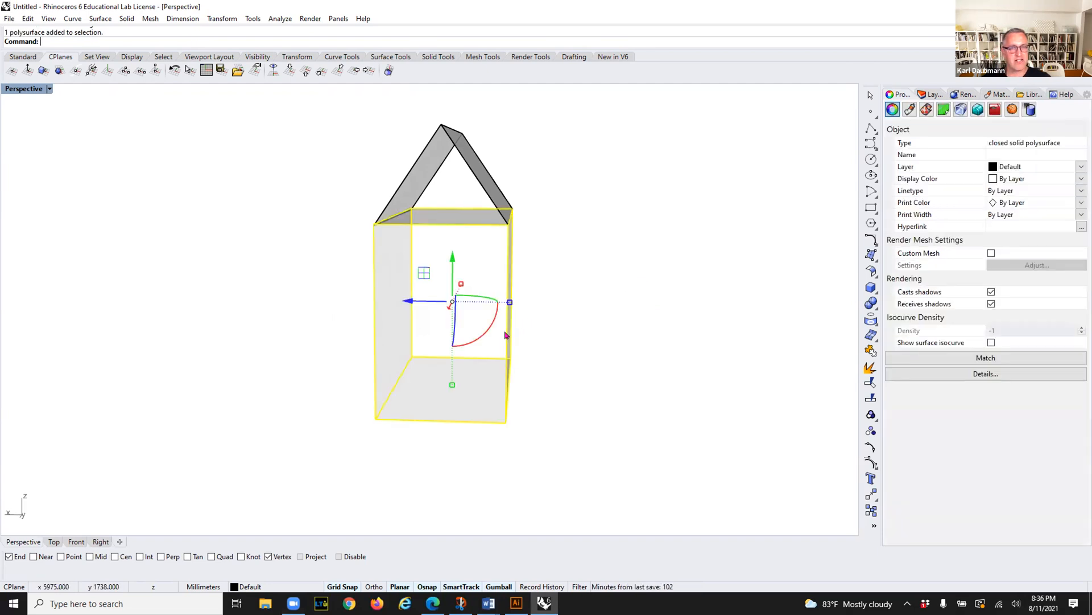
{"action": "type", "text": "Explode"}
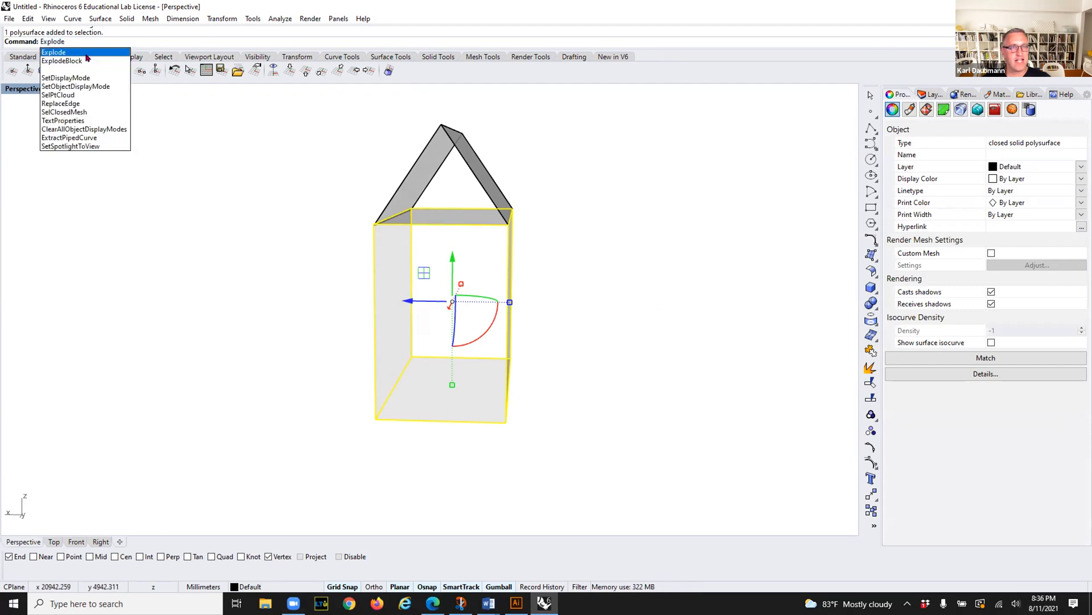
{"action": "key", "text": "Return"}
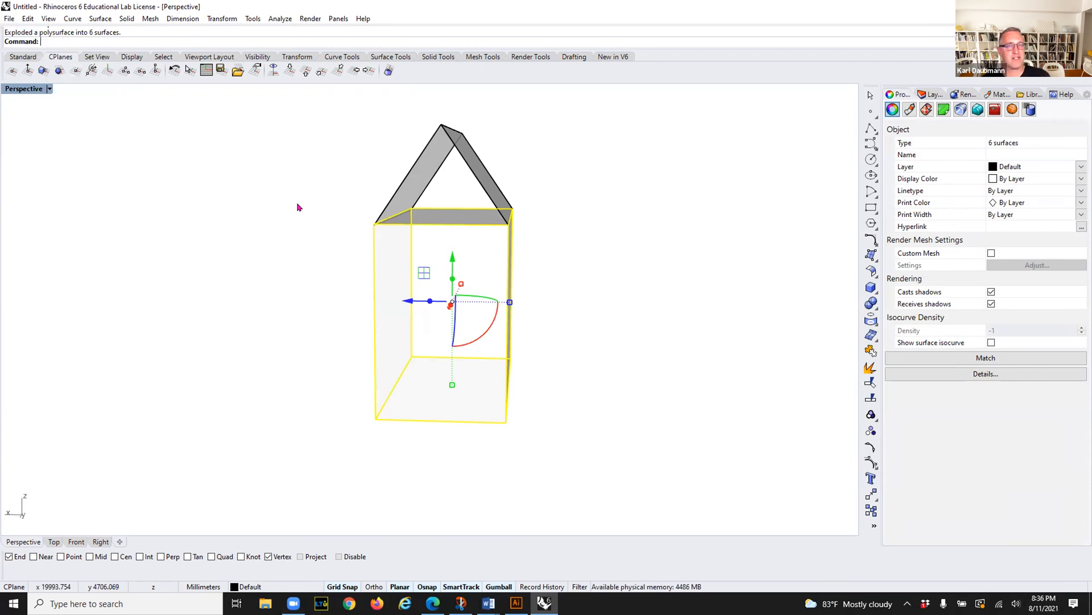
{"action": "left_click", "coordinate": [450, 217]}
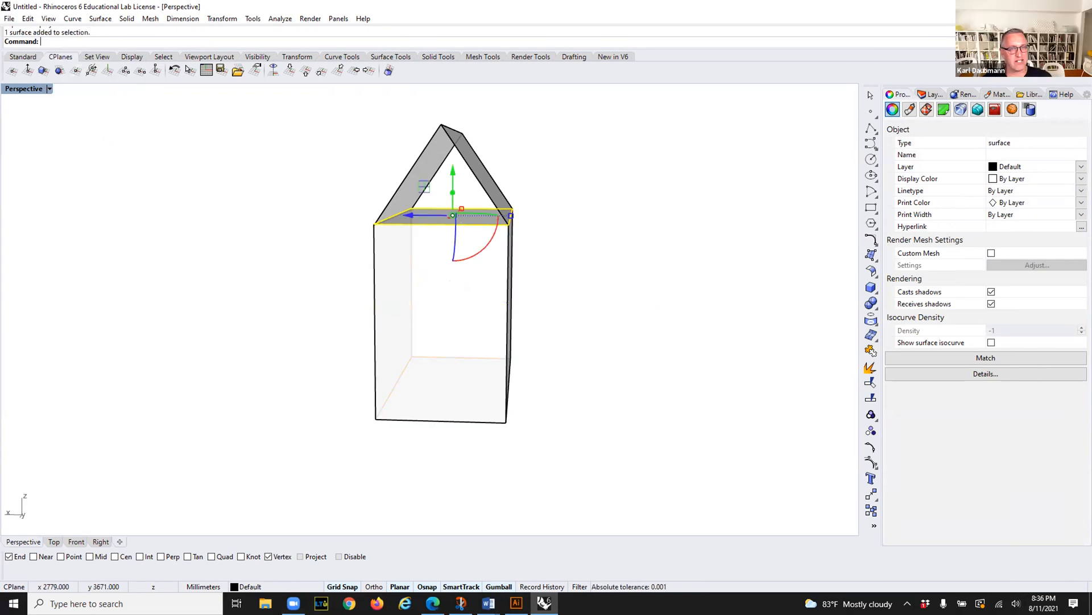
{"action": "key", "text": "Delete"}
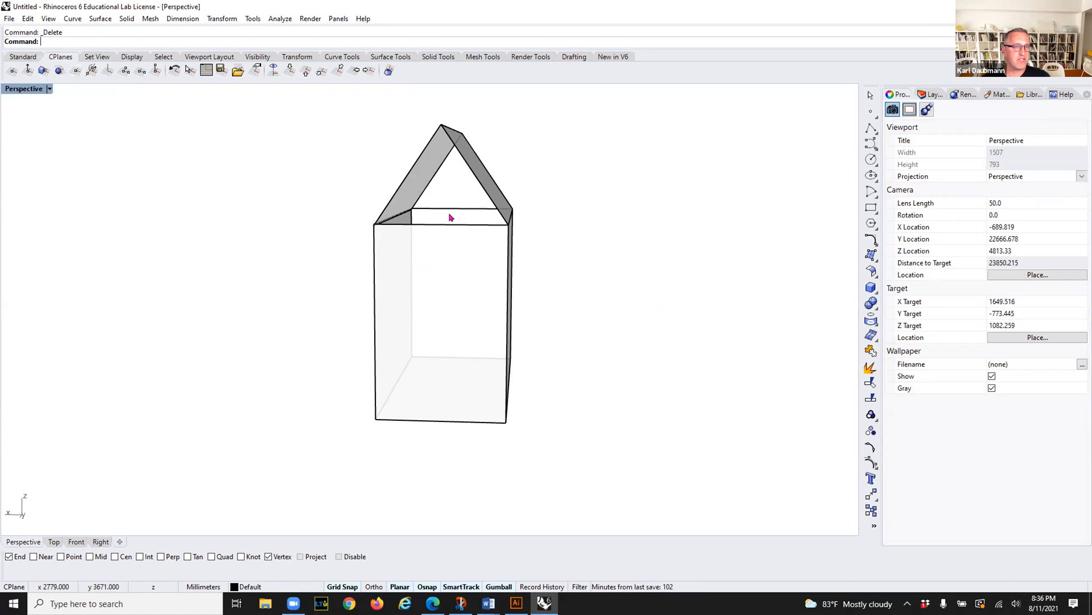
Start the Join command for the open wall and roof surfaces of the house.
{"action": "right_click_drag", "start_coordinate": [600, 325], "coordinate": [542, 327]}
{"action": "type", "text": "j"}
{"action": "key", "text": "Return"}
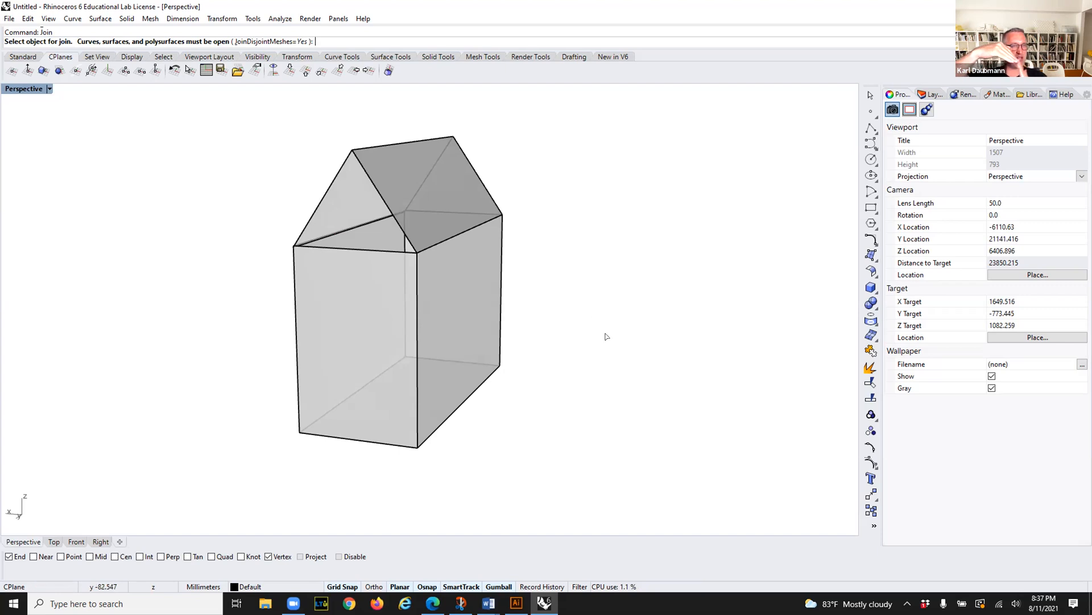
{"action": "mouse_move", "coordinate": [586, 418]}
{"action": "right_mouse_down"}
{"action": "mouse_move", "coordinate": [609, 425]}
{"action": "mouse_move", "coordinate": [573, 421]}
{"action": "right_mouse_up"}
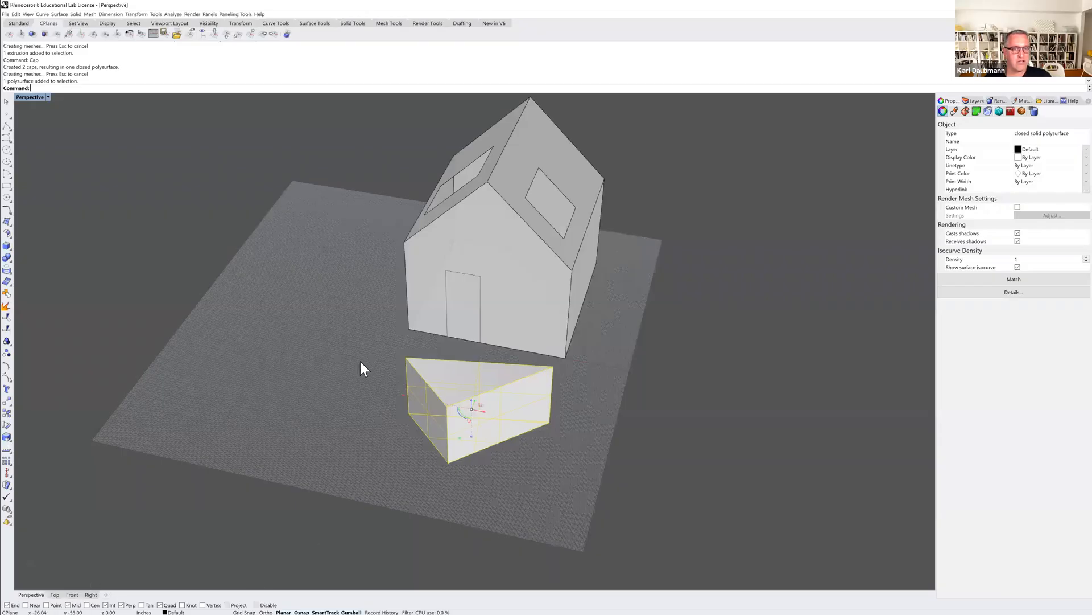
Delete the house, the door outline curves and the triangular solid with its base curve.
{"action": "key", "text": "Escape"}
{"action": "scroll", "coordinate": [371, 351], "scroll_direction": "down", "scroll_amount": 3}
{"action": "right_click_drag", "start_coordinate": [474, 404], "coordinate": [505, 413], "text": "shift"}
{"action": "left_click_drag", "start_coordinate": [543, 416], "coordinate": [360, 181]}
{"action": "key", "text": "Delete"}
{"action": "key", "text": "Delete"}
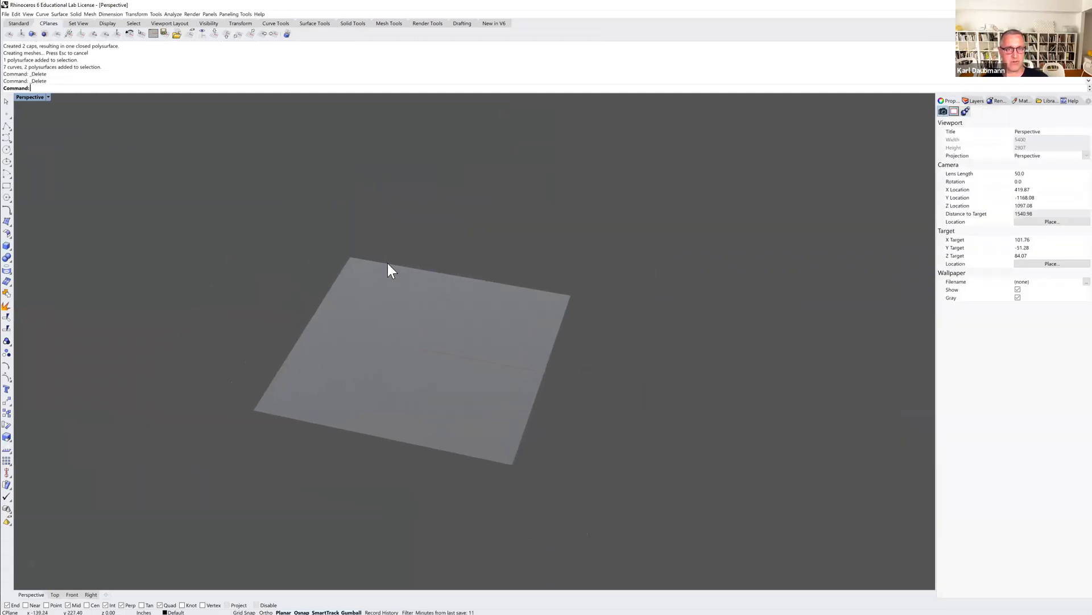
Set the construction plane to world Front and draw a nearly square rectangle on it for the house's front wall.
{"action": "left_click", "coordinate": [238, 35]}
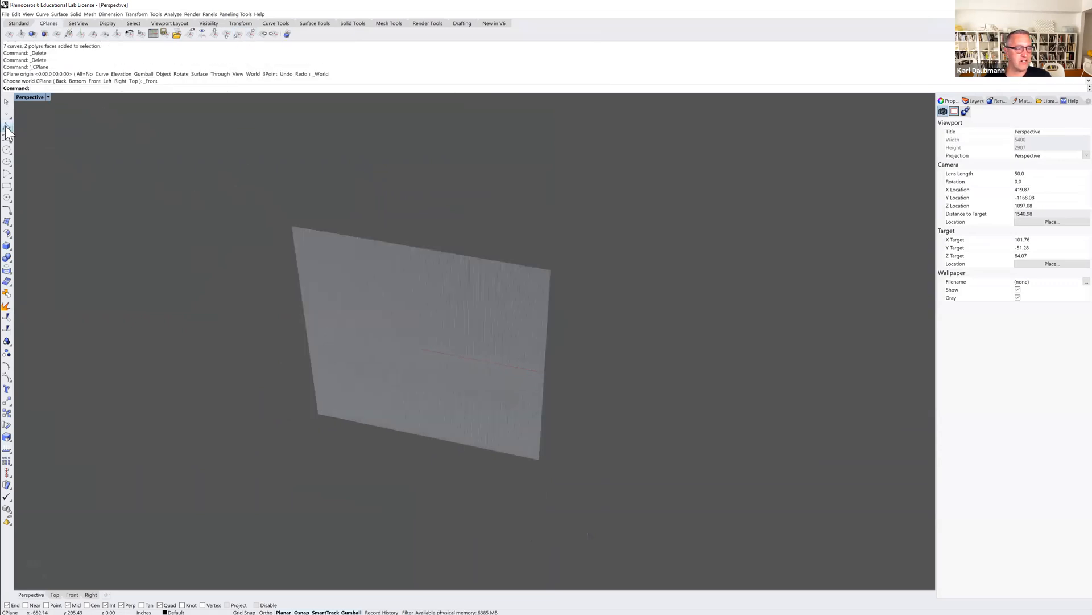
{"action": "left_click", "coordinate": [7, 186]}
{"action": "left_click", "coordinate": [341, 377]}
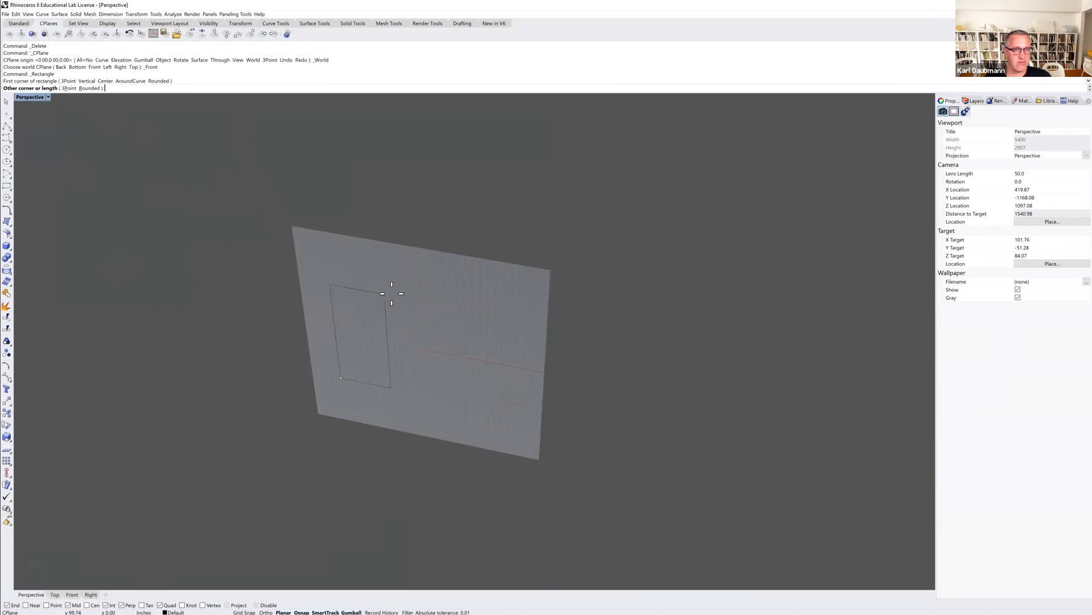
{"action": "left_click", "coordinate": [434, 307]}
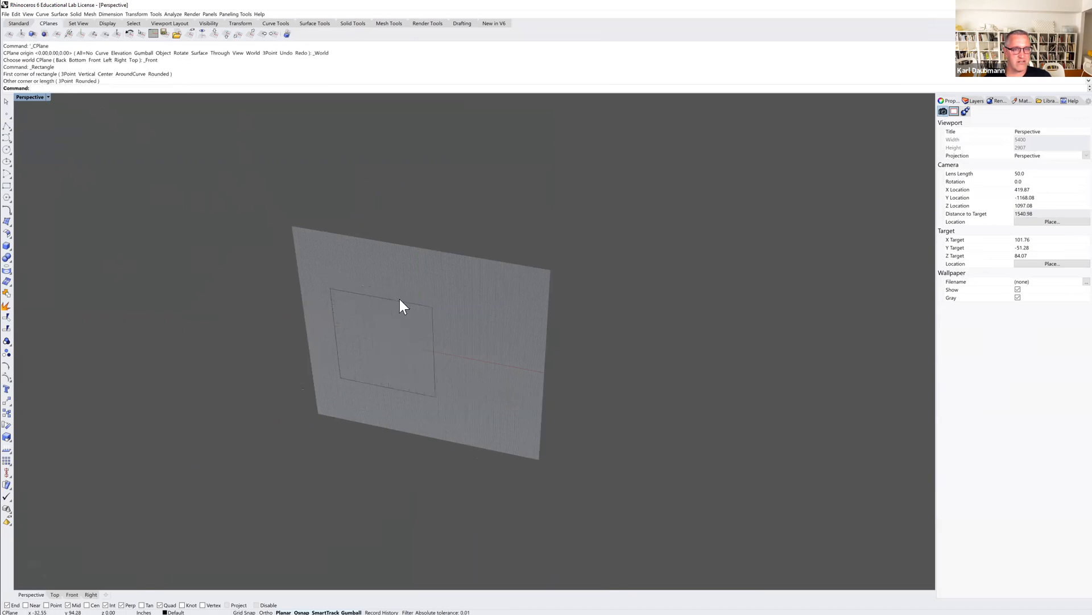
Extrude the rectangle straight as a solid about 282 inches deep, backward from the front plane.
{"action": "left_click", "coordinate": [400, 300]}
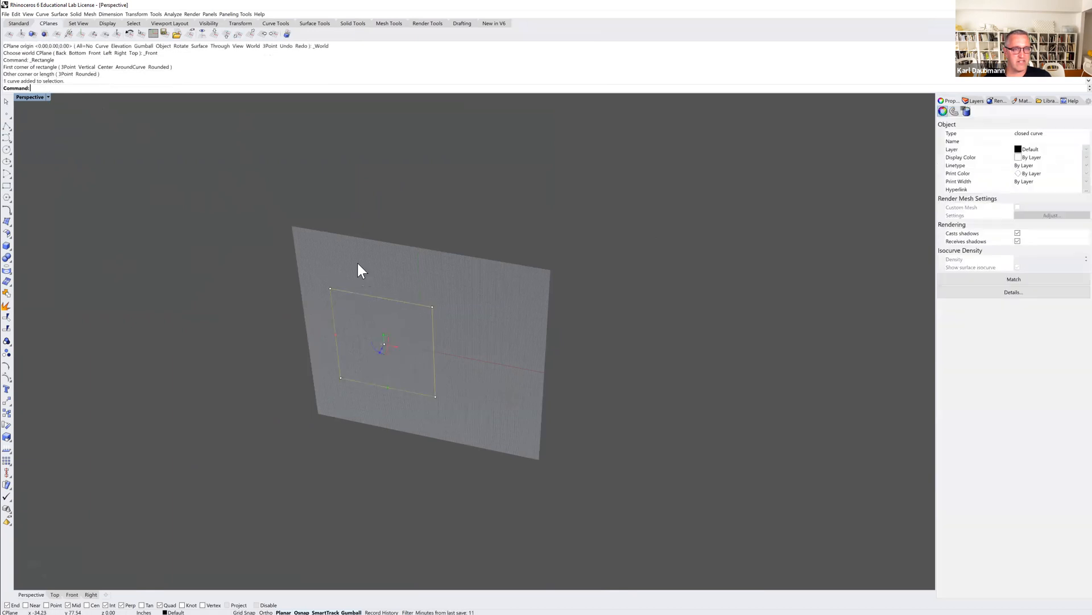
{"action": "left_click", "coordinate": [76, 14]}
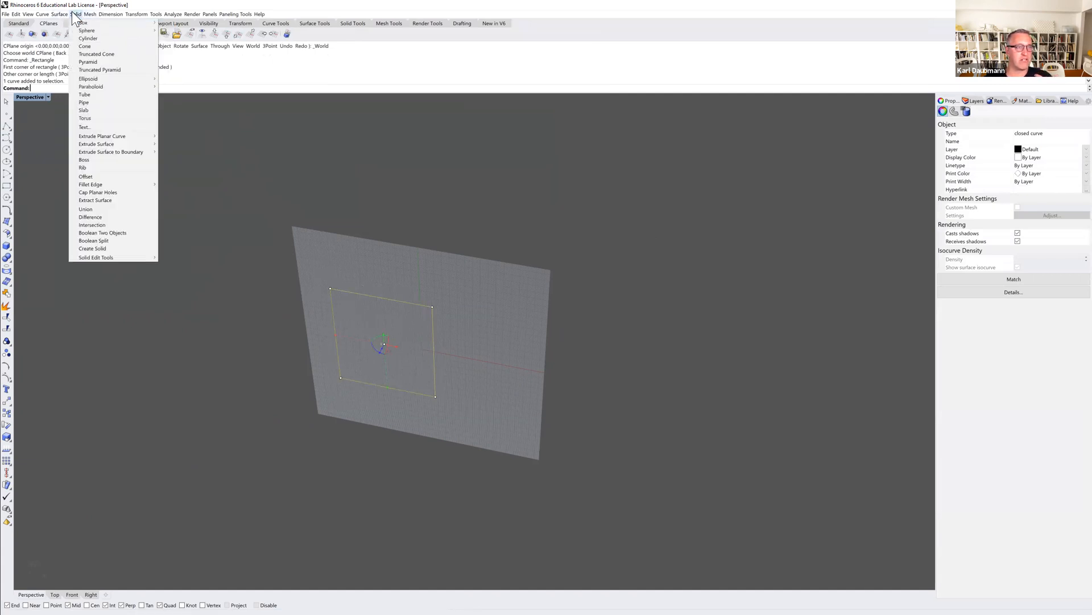
{"action": "mouse_move", "coordinate": [99, 136]}
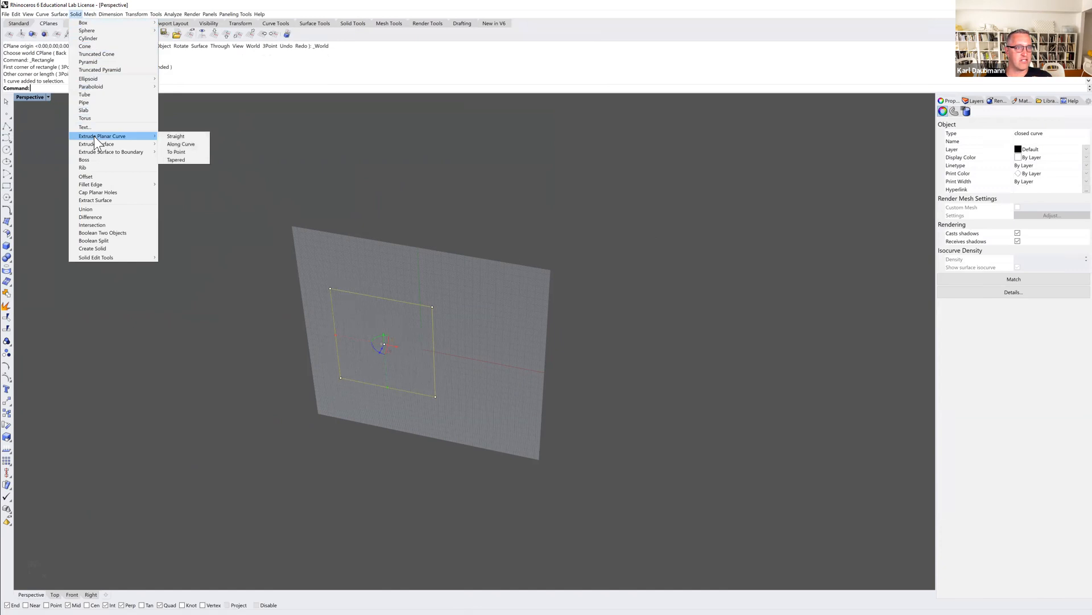
{"action": "left_click", "coordinate": [177, 137]}
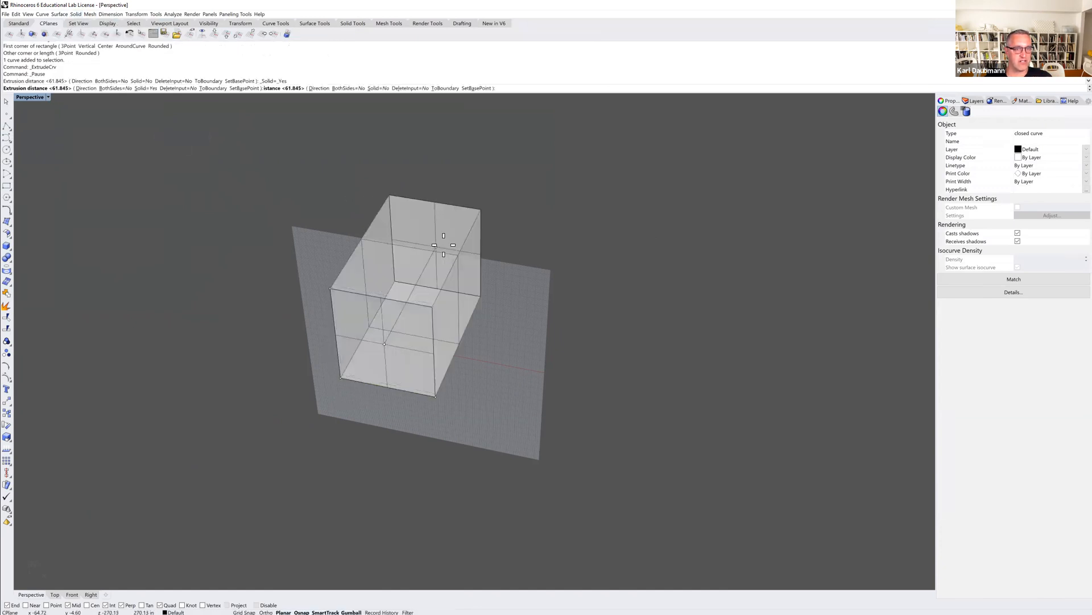
{"action": "left_click", "coordinate": [442, 252]}
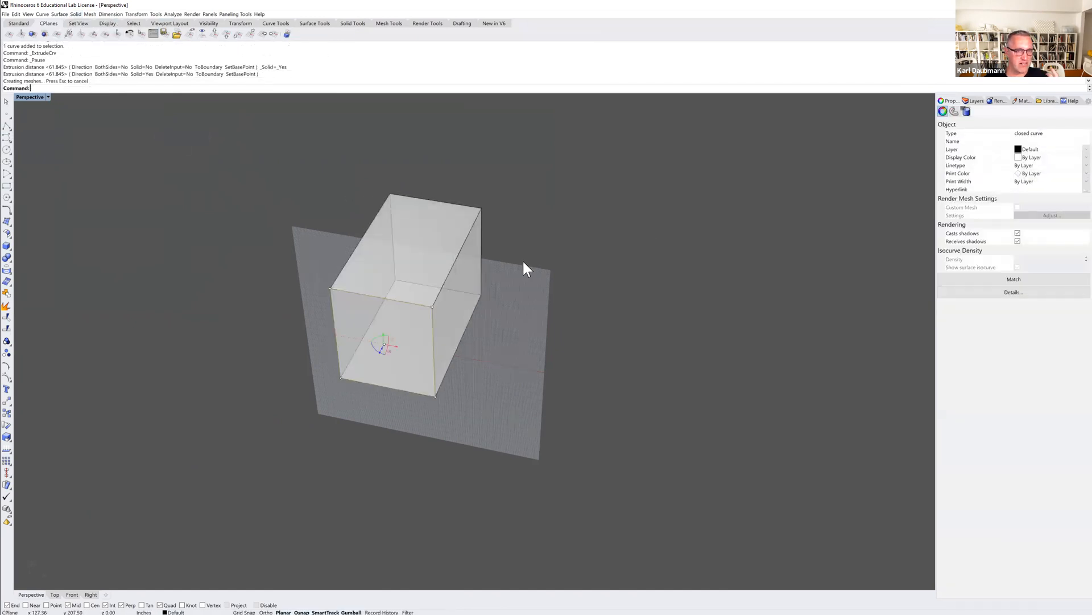
Draw a vertical guide line with Polyline upward from the midpoint of the box's front top edge.
{"action": "mouse_move", "coordinate": [521, 297]}
{"action": "right_mouse_down"}
{"action": "mouse_move", "coordinate": [493, 276]}
{"action": "mouse_move", "coordinate": [512, 288]}
{"action": "right_mouse_up"}
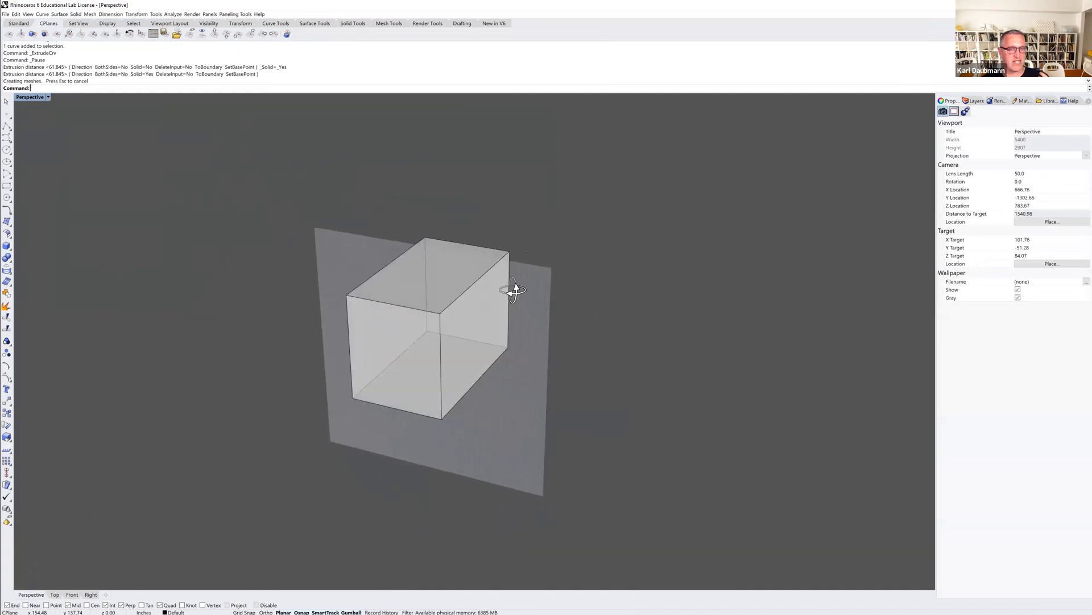
{"action": "scroll", "coordinate": [425, 282], "scroll_direction": "up", "scroll_amount": 2}
{"action": "scroll", "coordinate": [425, 283], "scroll_direction": "up", "scroll_amount": 2}
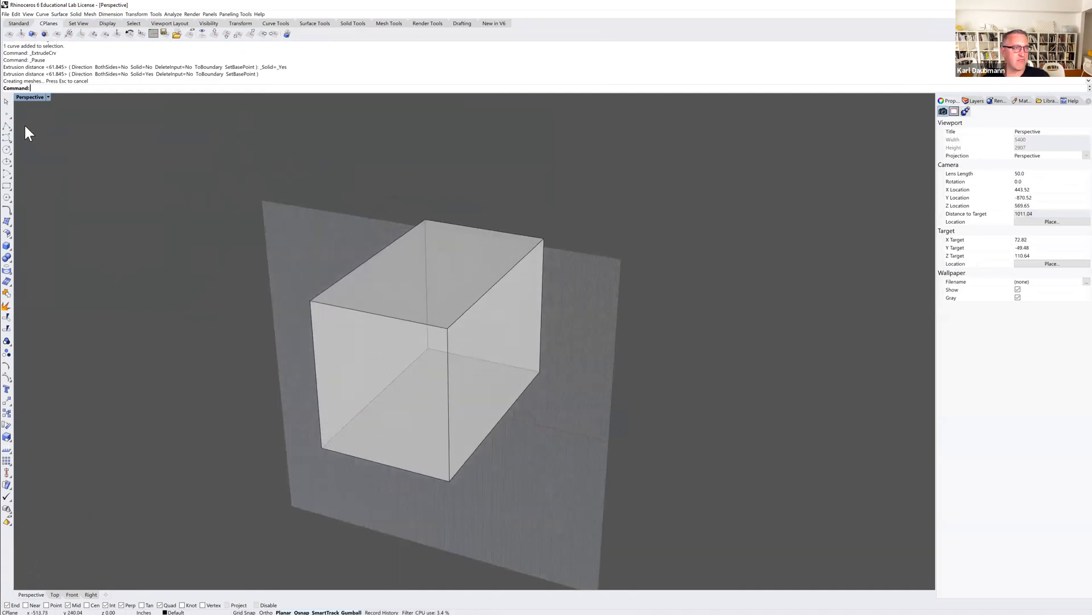
{"action": "left_click", "coordinate": [7, 127]}
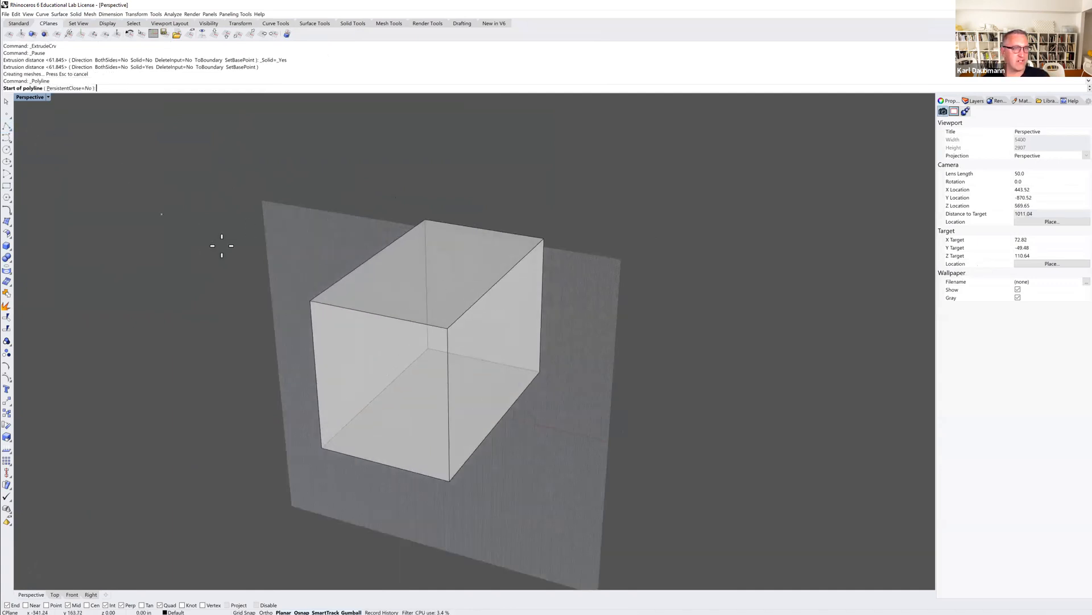
{"action": "left_click", "coordinate": [374, 301]}
{"action": "key", "text": "shift"}
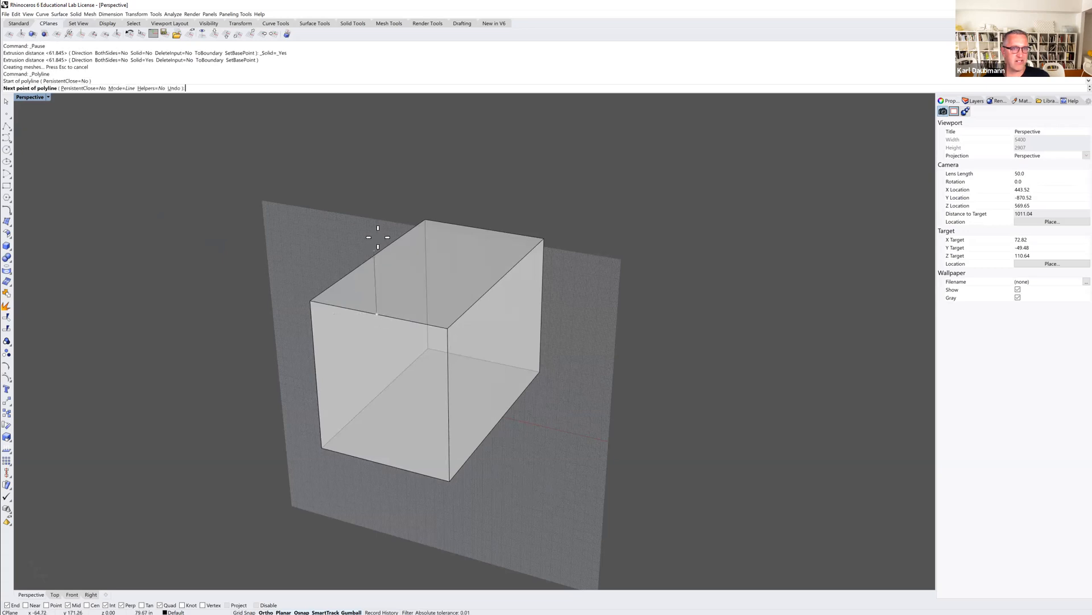
{"action": "left_click", "coordinate": [381, 228]}
{"action": "key", "text": "Return"}
{"action": "key", "text": "Return"}
Draw a gable polyline from one front top corner over the guide line's end to the other corner, and delete the guide line.
{"action": "left_click", "coordinate": [310, 299]}
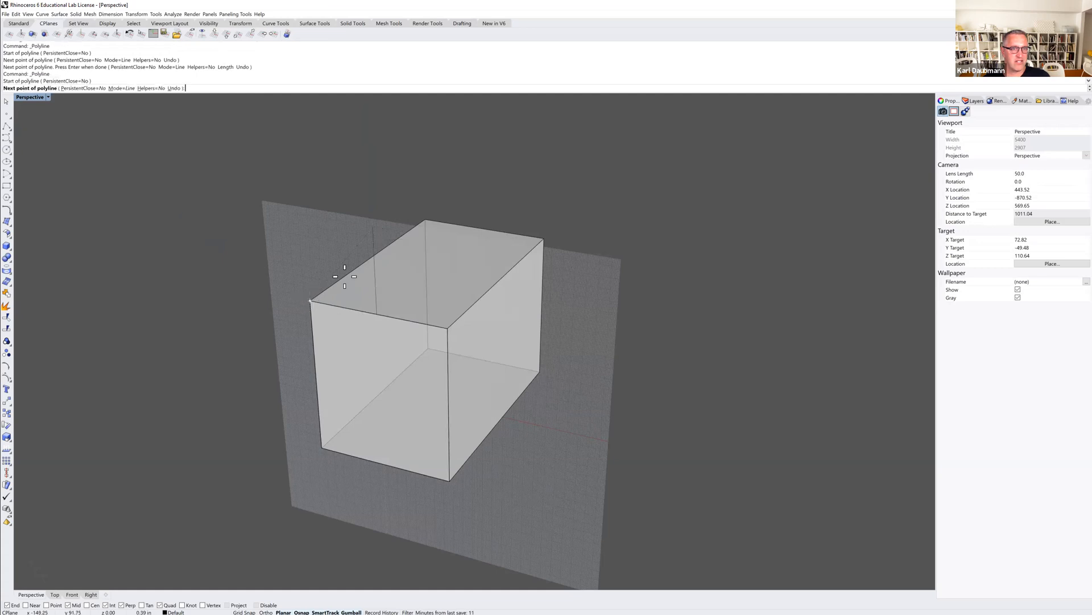
{"action": "left_click", "coordinate": [373, 227]}
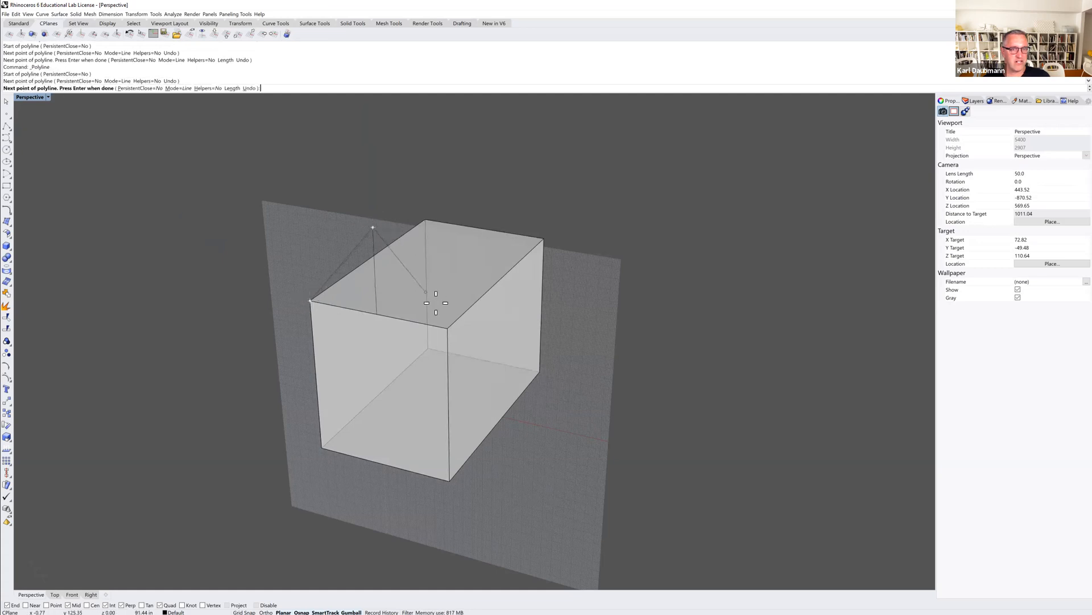
{"action": "left_click", "coordinate": [448, 328]}
{"action": "key", "text": "Return"}
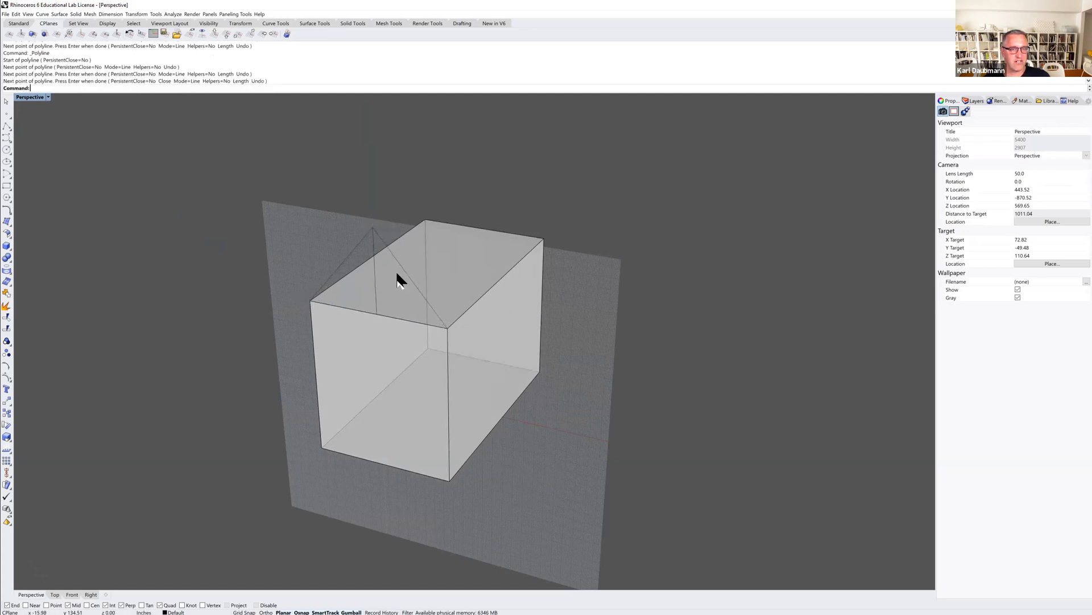
{"action": "left_click", "coordinate": [377, 286]}
{"action": "key", "text": "Delete"}
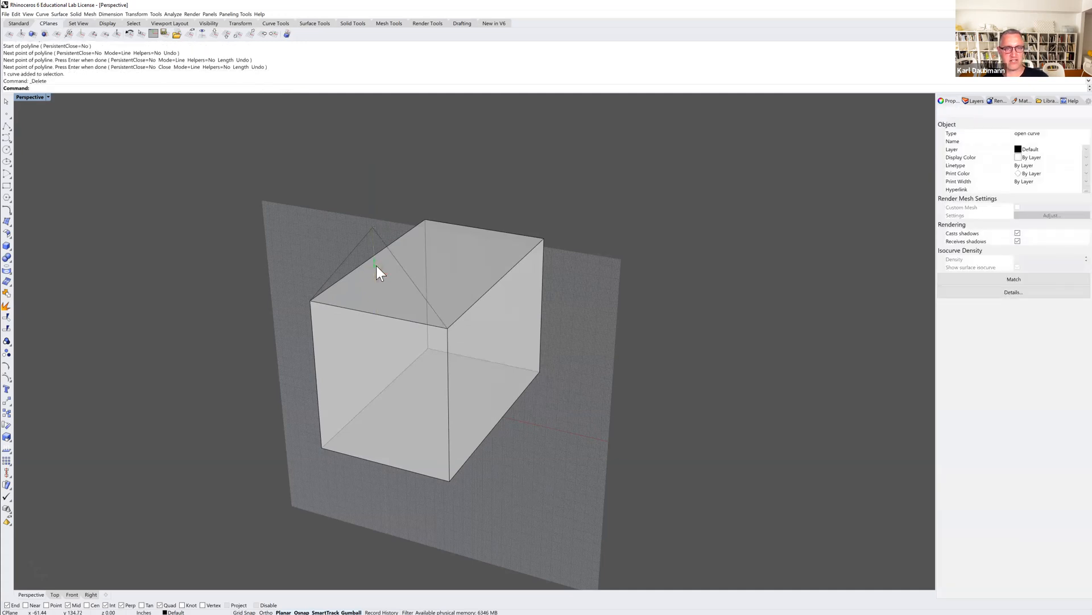
Extrude the gable polyline as an open surface to the box's back top corner to form the roof.
{"action": "left_click", "coordinate": [362, 241]}
{"action": "key", "text": "ctrl+z"}
{"action": "left_click", "coordinate": [60, 14]}
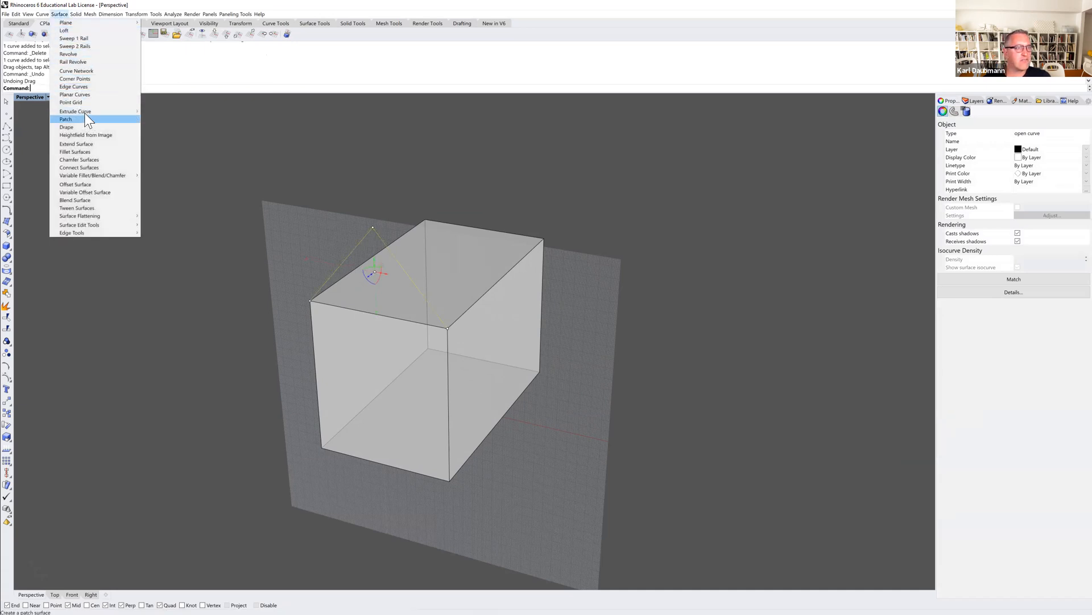
{"action": "mouse_move", "coordinate": [85, 112]}
{"action": "left_click", "coordinate": [152, 112]}
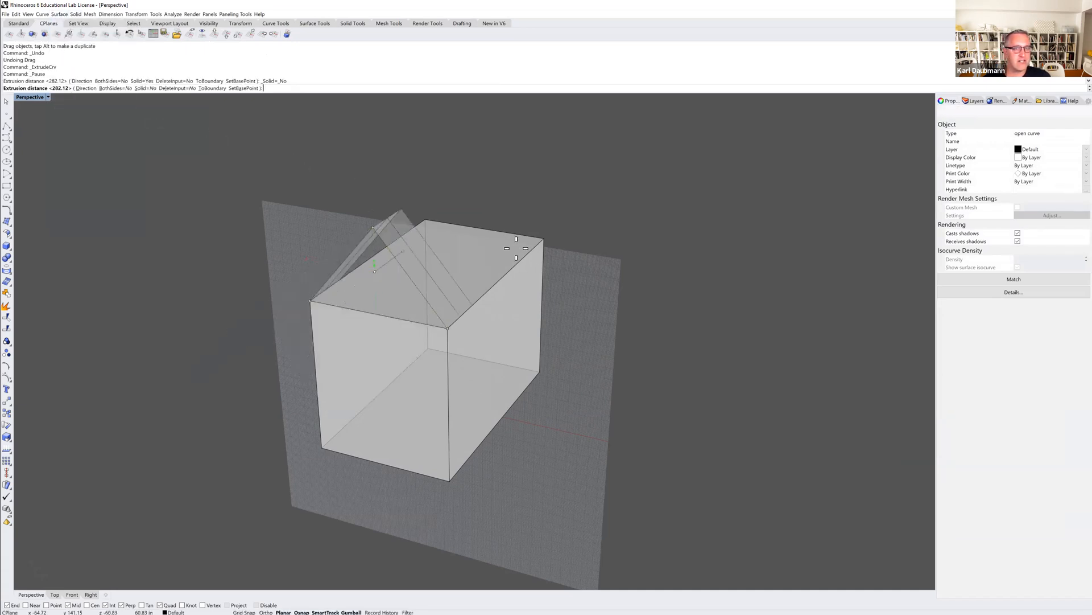
{"action": "left_click", "coordinate": [544, 239]}
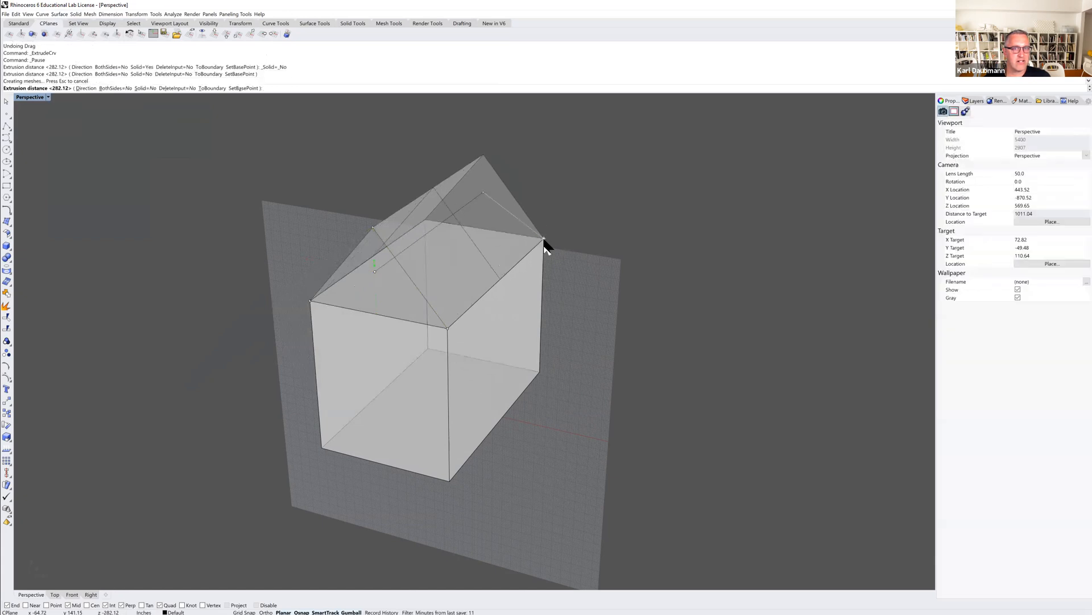
Explode the box under the roof into separate surfaces and delete its top face.
{"action": "left_click", "coordinate": [549, 285]}
{"action": "right_click_drag", "start_coordinate": [550, 285], "coordinate": [390, 299]}
{"action": "left_click", "coordinate": [349, 310]}
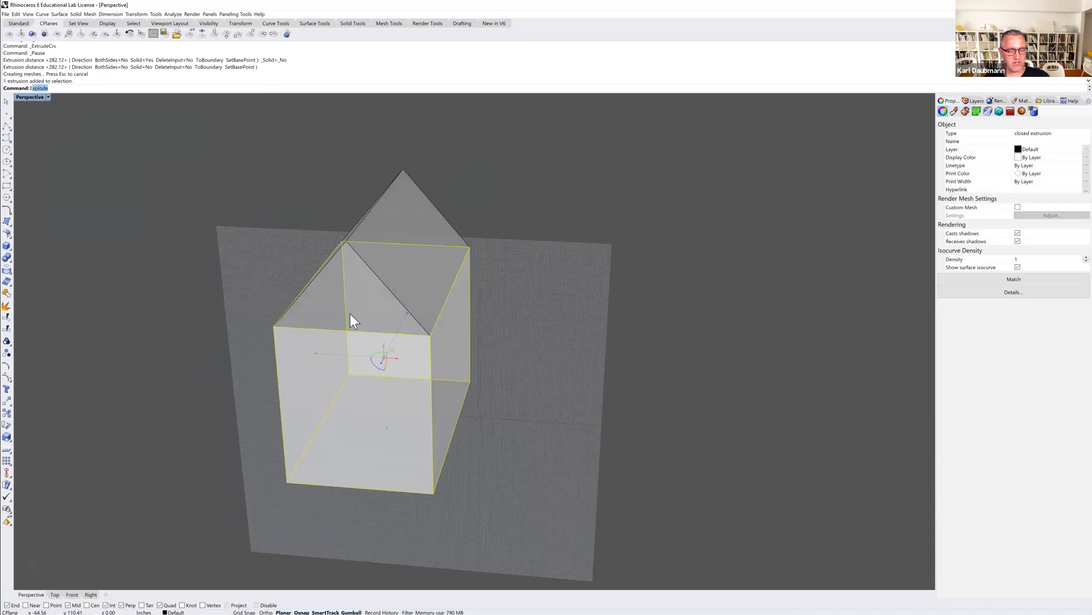
{"action": "key", "text": "Return"}
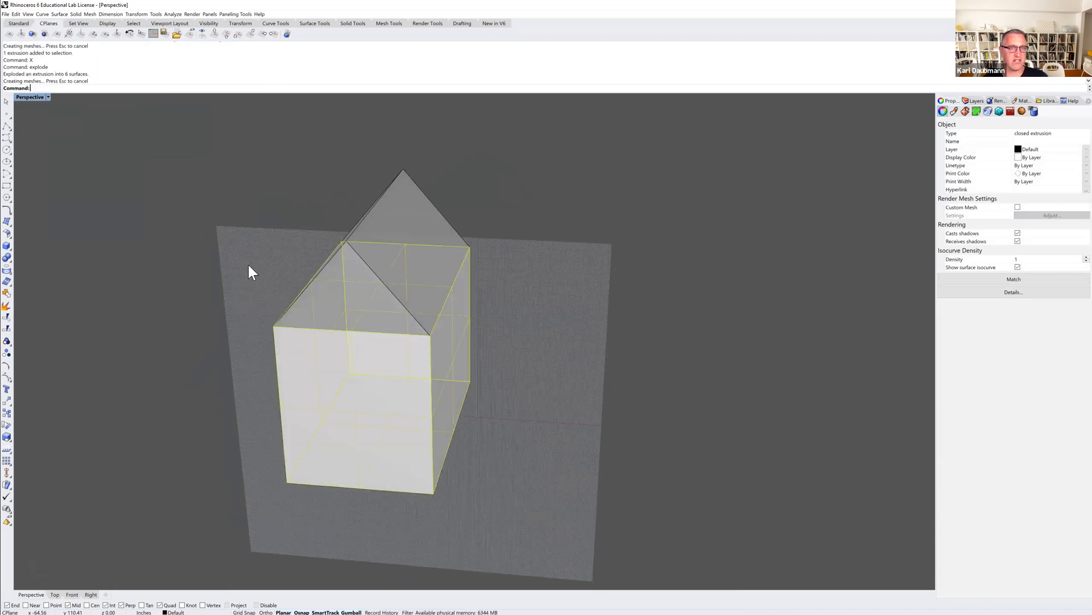
{"action": "left_click", "coordinate": [355, 291]}
{"action": "key", "text": "Delete"}
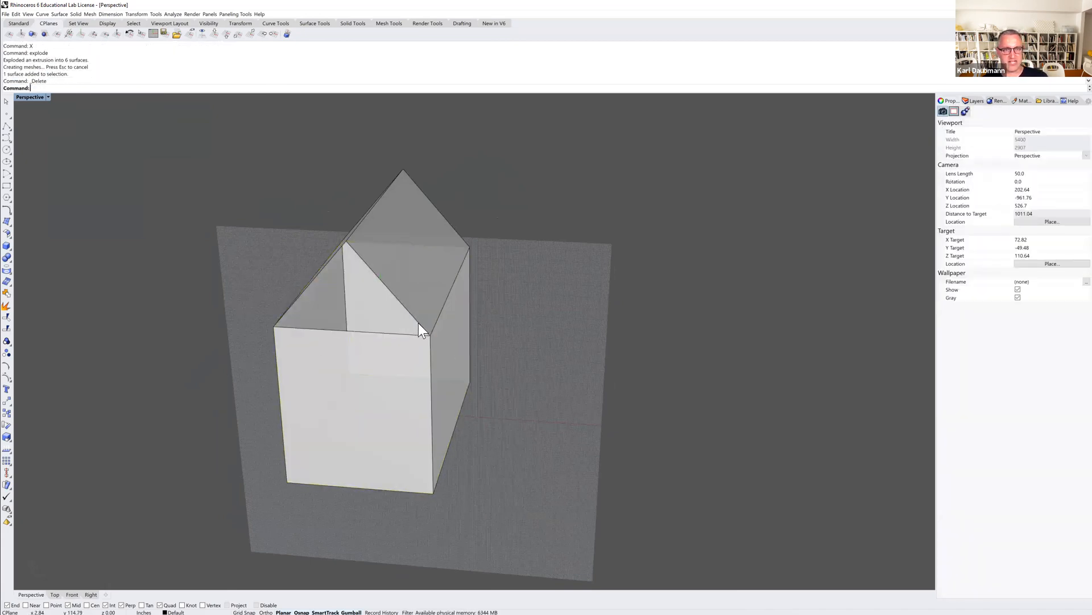
Join the remaining box faces and the roof surfaces into one polysurface.
{"action": "scroll", "coordinate": [433, 330], "scroll_direction": "down", "scroll_amount": 4}
{"action": "right_click_drag", "start_coordinate": [437, 373], "coordinate": [439, 329]}
{"action": "left_click_drag", "start_coordinate": [290, 225], "coordinate": [266, 217]}
{"action": "key", "text": "ctrl+j"}
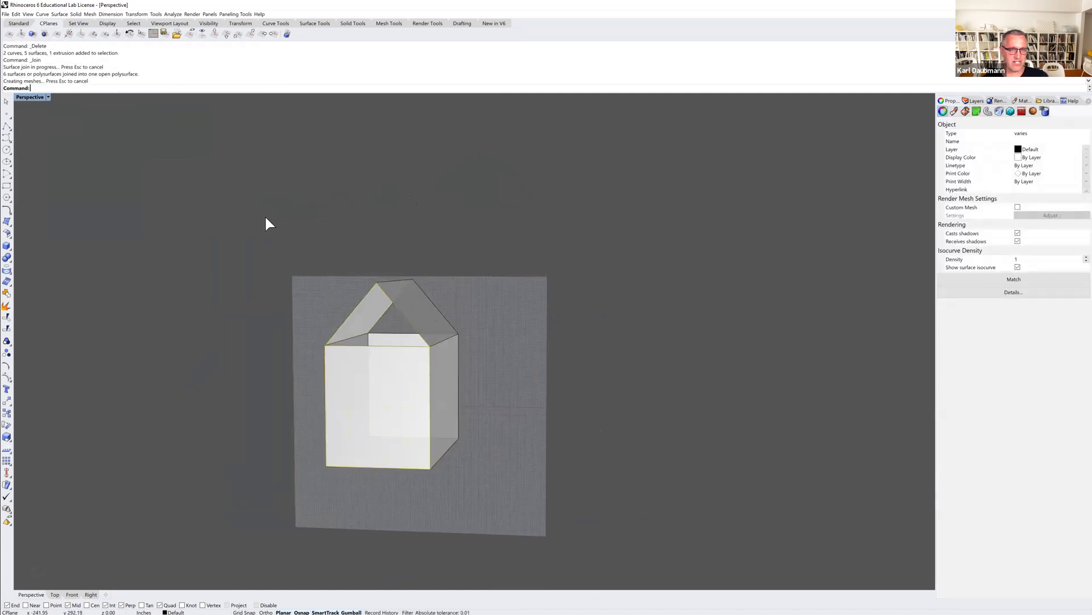
Cap the open gable ends of the joined house to make it a closed solid.
{"action": "key", "text": "Escape"}
{"action": "key", "text": "ctrl+a"}
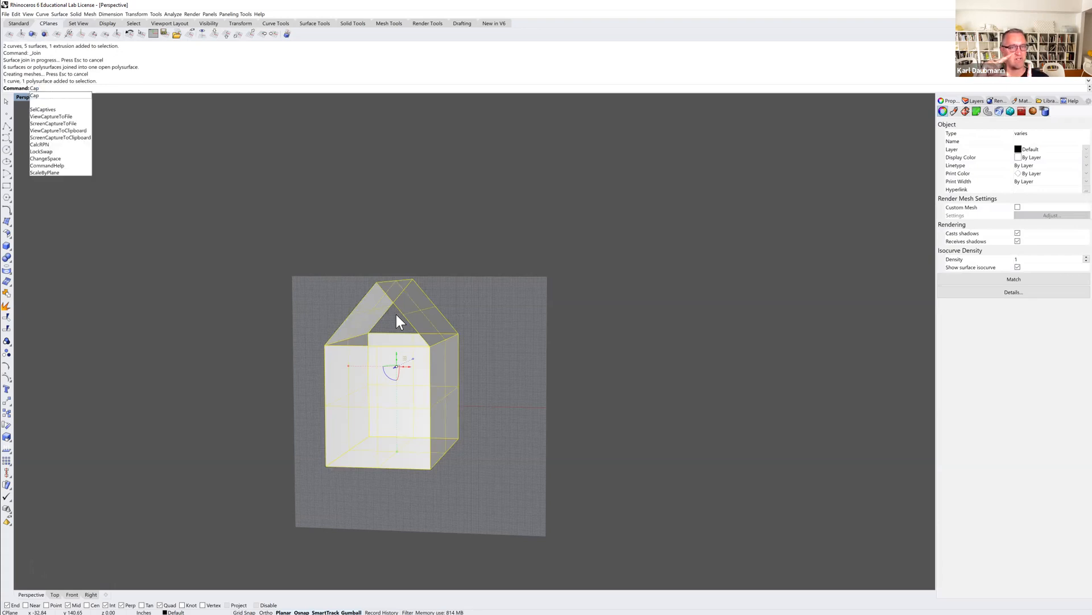
{"action": "key", "text": "Return"}
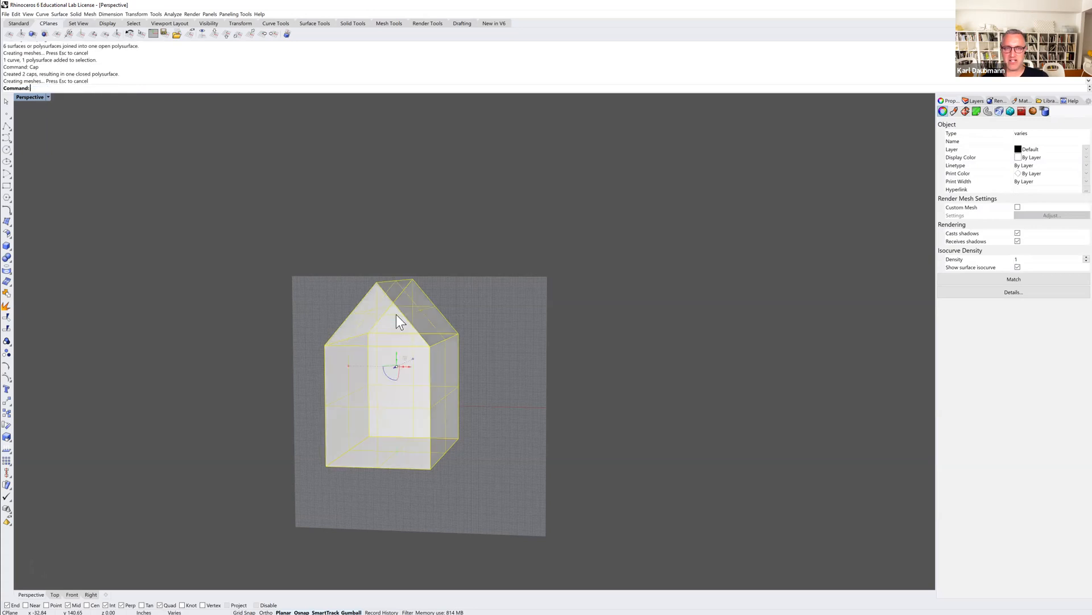
{"action": "key", "text": "Escape"}
Set the construction plane back to world Top beneath the house.
{"action": "mouse_move", "coordinate": [466, 315]}
{"action": "right_mouse_down"}
{"action": "mouse_move", "coordinate": [449, 322]}
{"action": "mouse_move", "coordinate": [458, 334]}
{"action": "mouse_move", "coordinate": [536, 317]}
{"action": "mouse_move", "coordinate": [517, 299]}
{"action": "mouse_move", "coordinate": [476, 324]}
{"action": "right_mouse_up"}
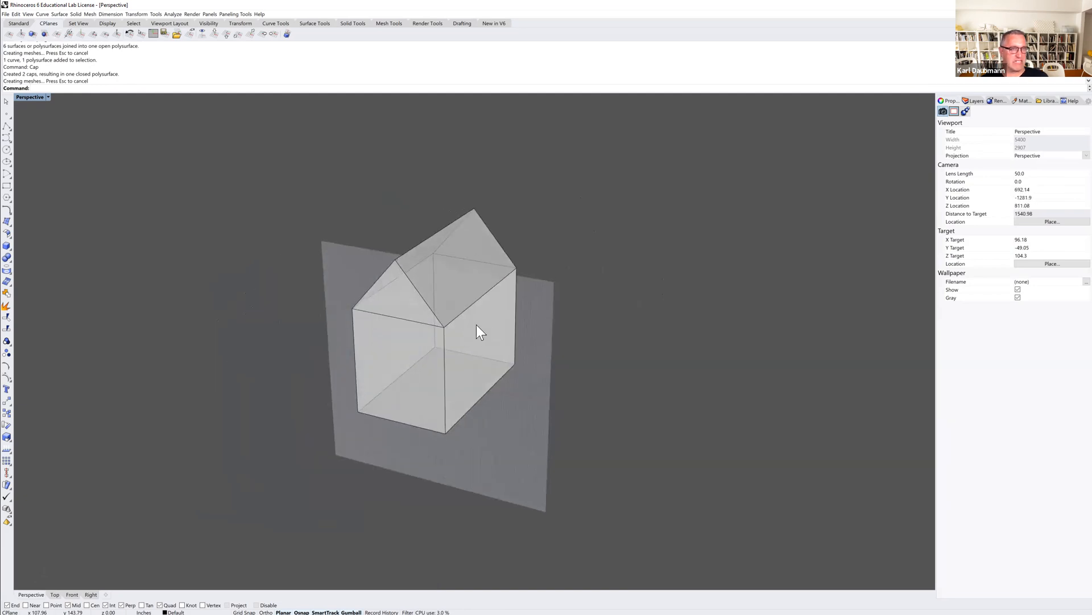
{"action": "left_click", "coordinate": [215, 35]}
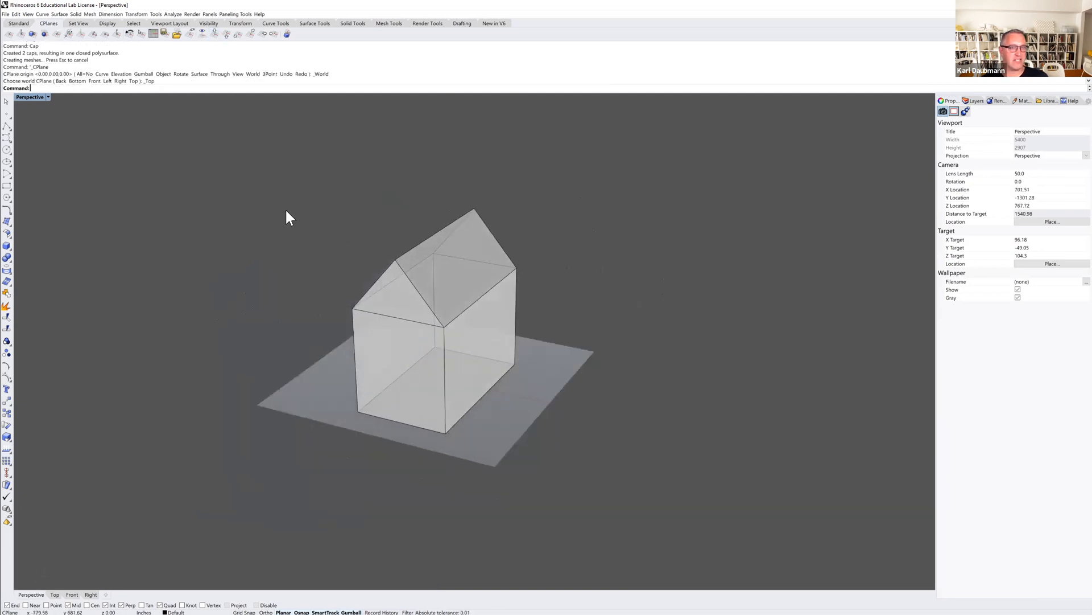
{"action": "scroll", "coordinate": [400, 304], "scroll_direction": "up", "scroll_amount": 6}
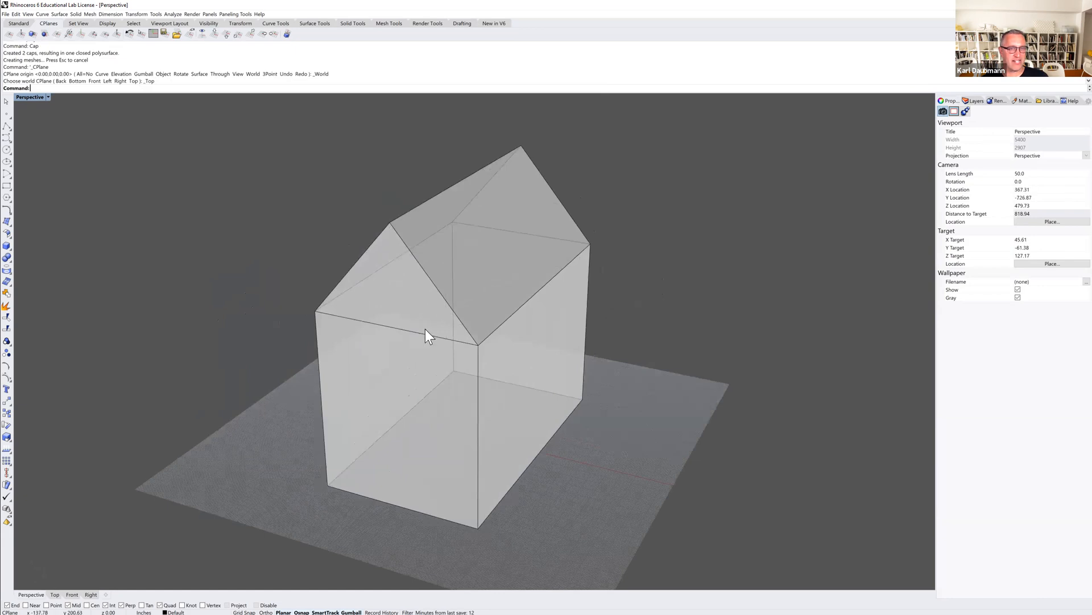
{"action": "right_click_drag", "start_coordinate": [363, 313], "coordinate": [394, 306]}
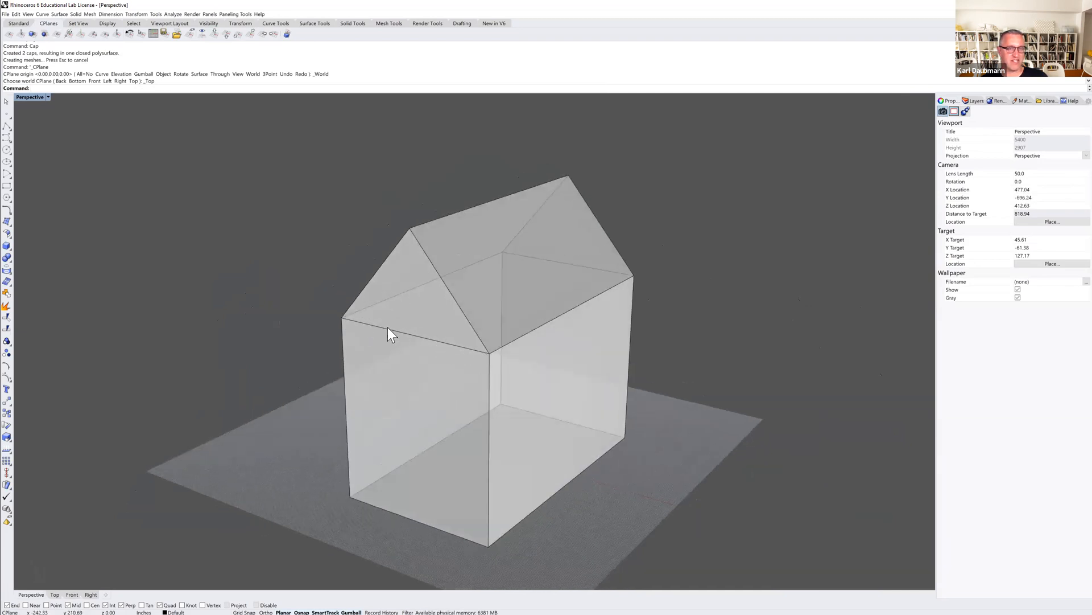
{"action": "right_click_drag", "start_coordinate": [375, 327], "coordinate": [332, 295], "text": "shift"}
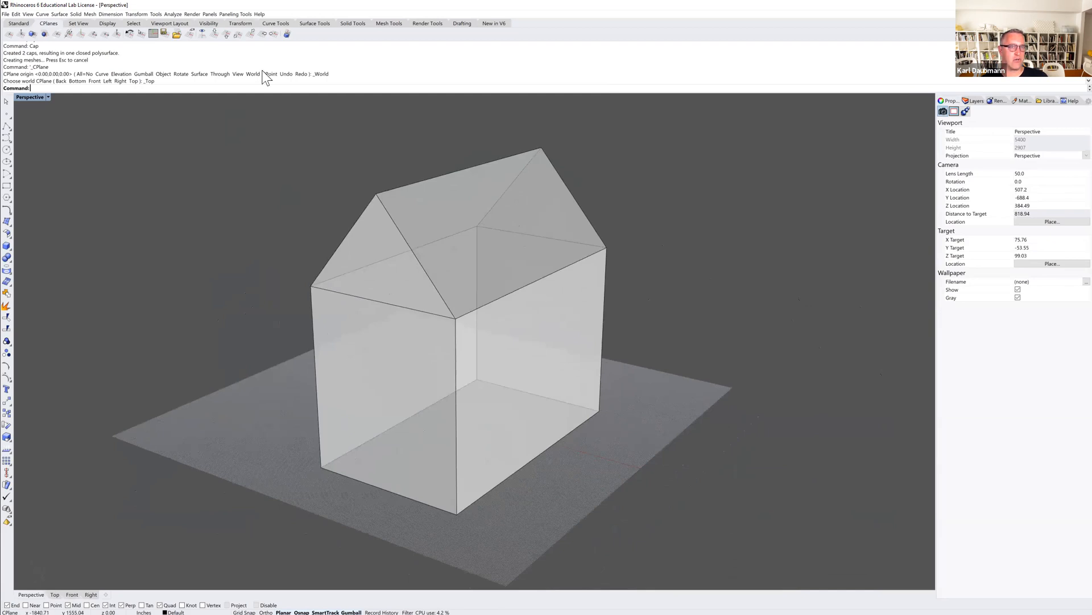
Preview the house in Raytraced display mode and switch the Perspective viewport to Rendered.
{"action": "left_click", "coordinate": [33, 97]}
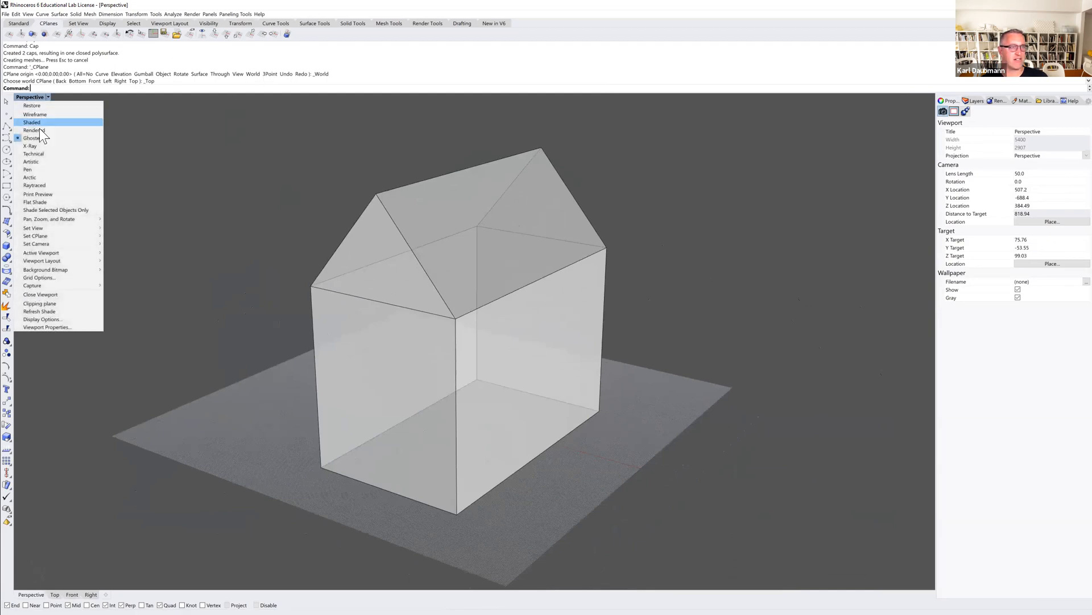
{"action": "left_click", "coordinate": [37, 185]}
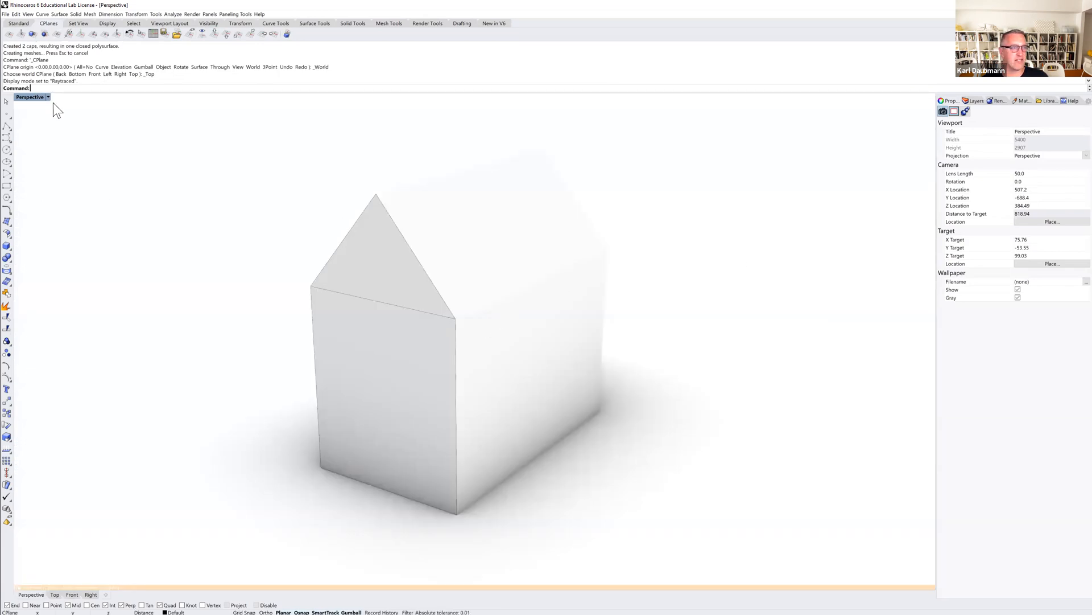
{"action": "left_click", "coordinate": [35, 96]}
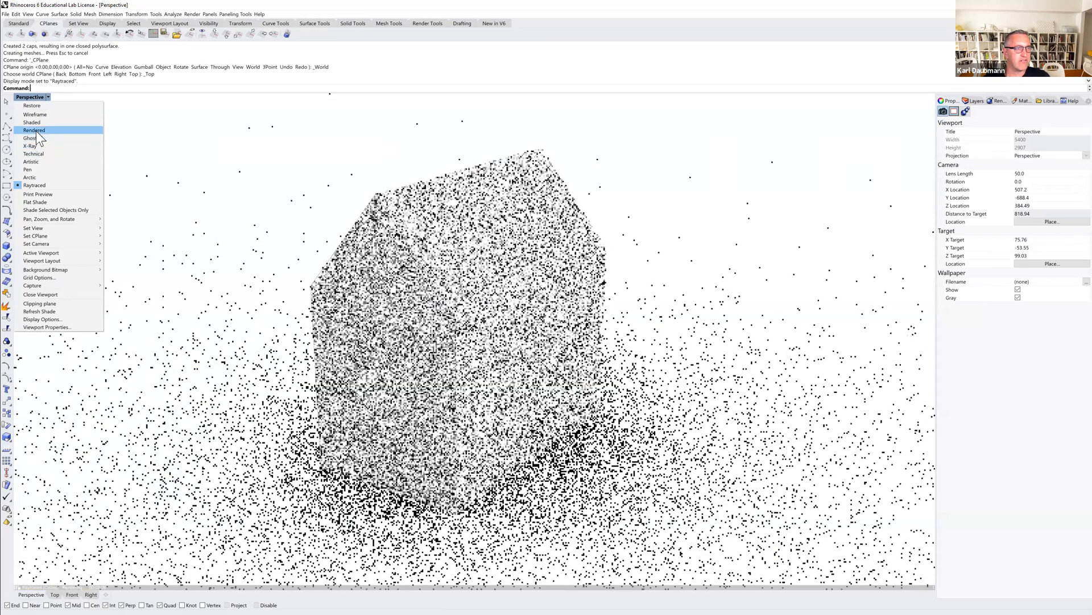
{"action": "left_click", "coordinate": [37, 131]}
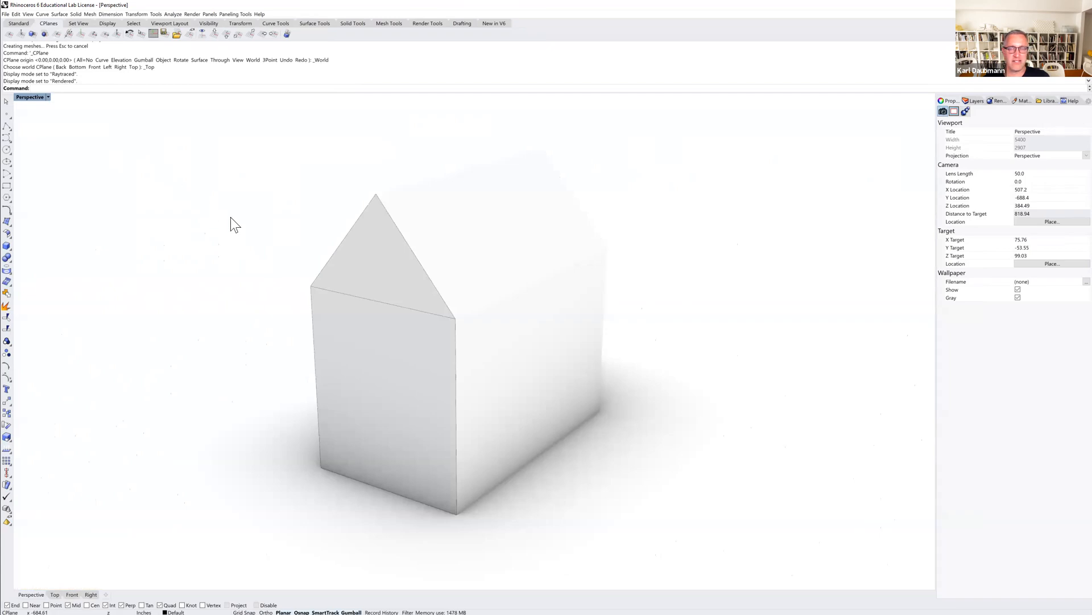
Delete the leftover closed construction curves outlining the front end wall of the house.
{"action": "left_click", "coordinate": [332, 291]}
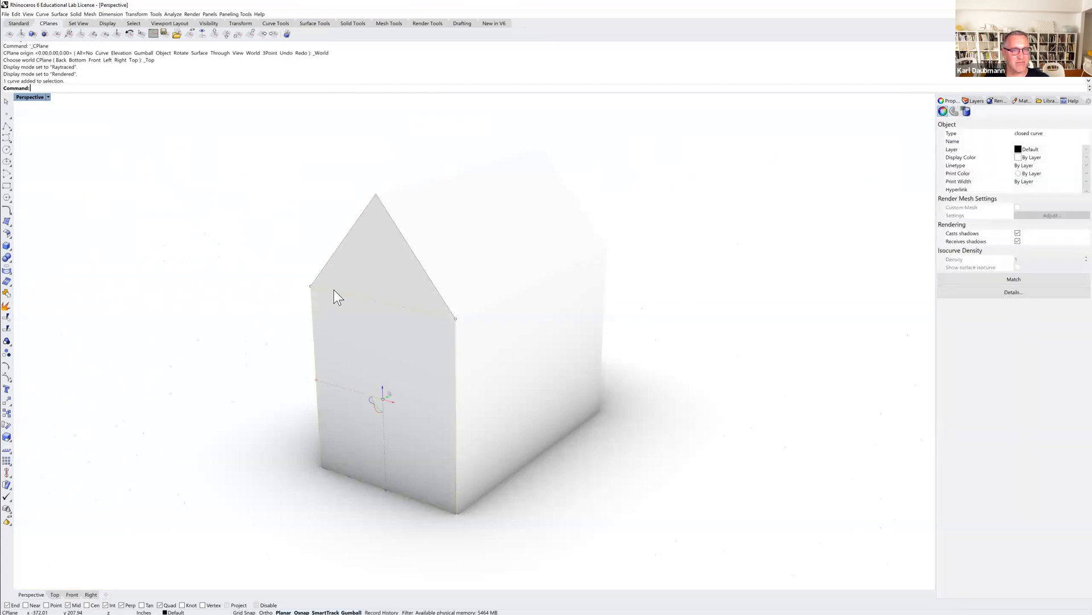
{"action": "left_click", "coordinate": [333, 291]}
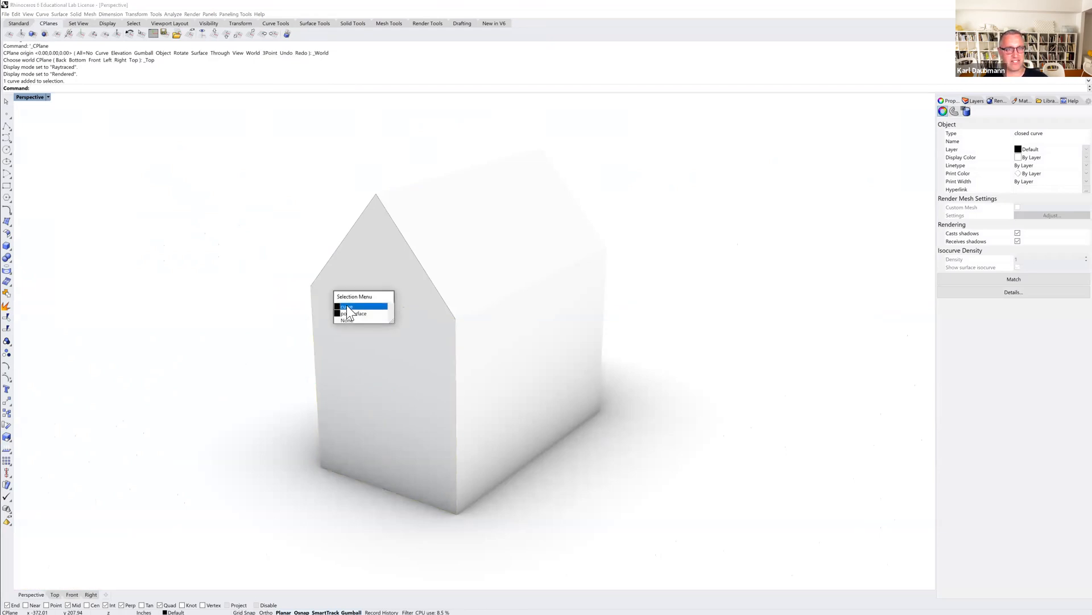
{"action": "left_click", "coordinate": [346, 305]}
{"action": "key", "text": "Delete"}
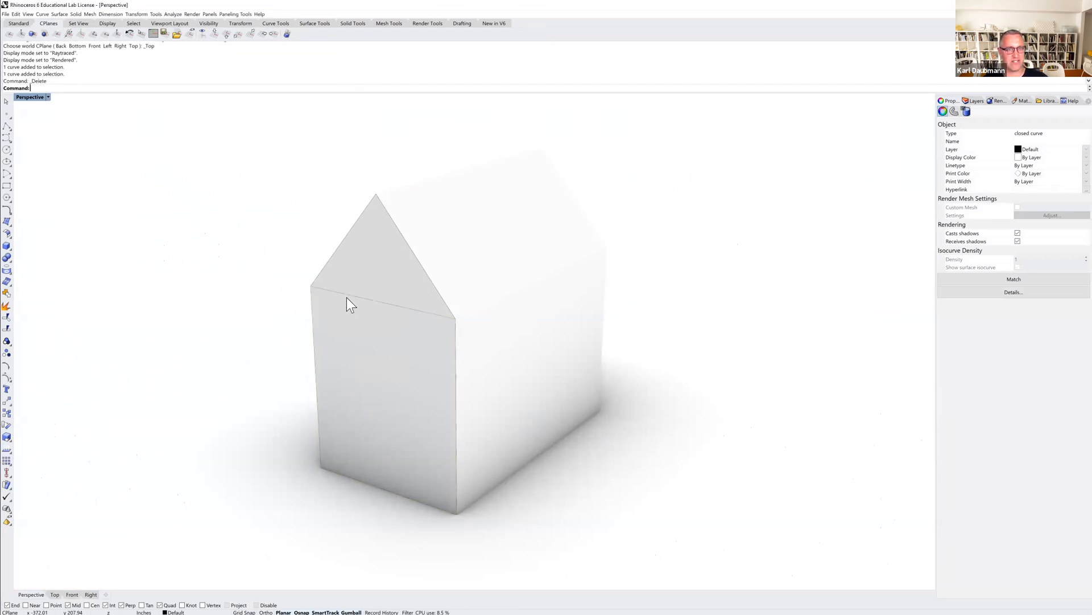
{"action": "left_click", "coordinate": [346, 298]}
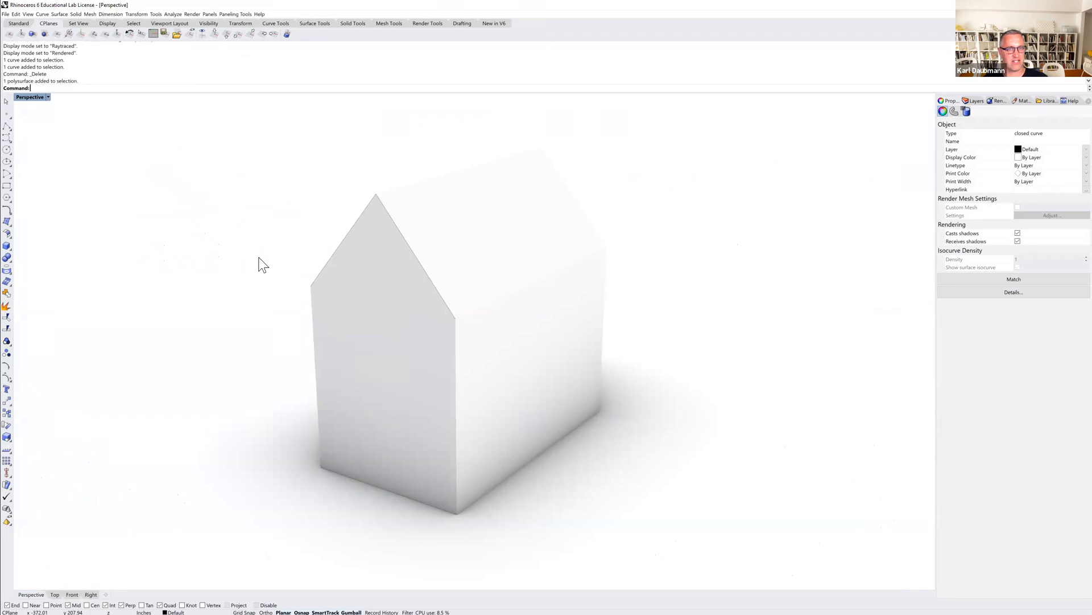
{"action": "left_click", "coordinate": [333, 259]}
{"action": "left_click", "coordinate": [355, 278]}
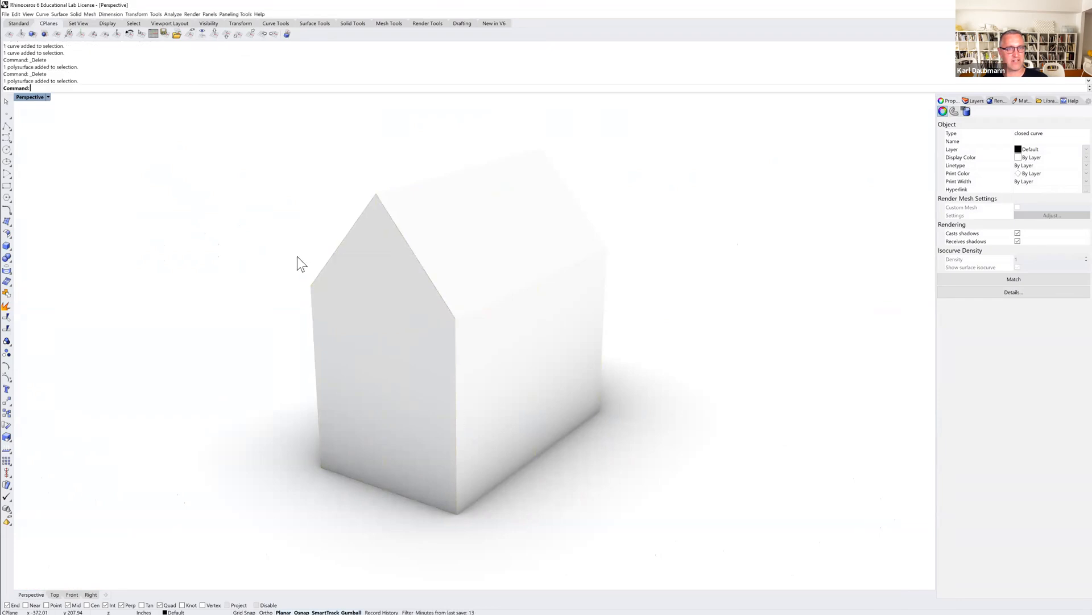
{"action": "left_click", "coordinate": [313, 258]}
{"action": "left_click", "coordinate": [275, 259]}
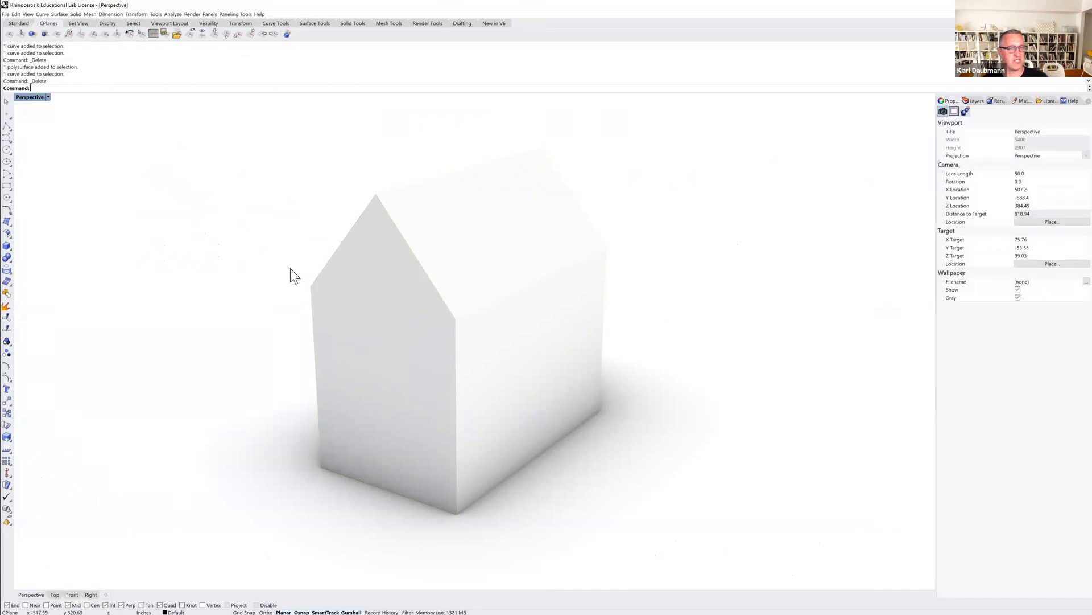
{"action": "mouse_move", "coordinate": [426, 310]}
{"action": "right_mouse_down"}
{"action": "mouse_move", "coordinate": [415, 319]}
{"action": "mouse_move", "coordinate": [436, 325]}
{"action": "right_mouse_up"}
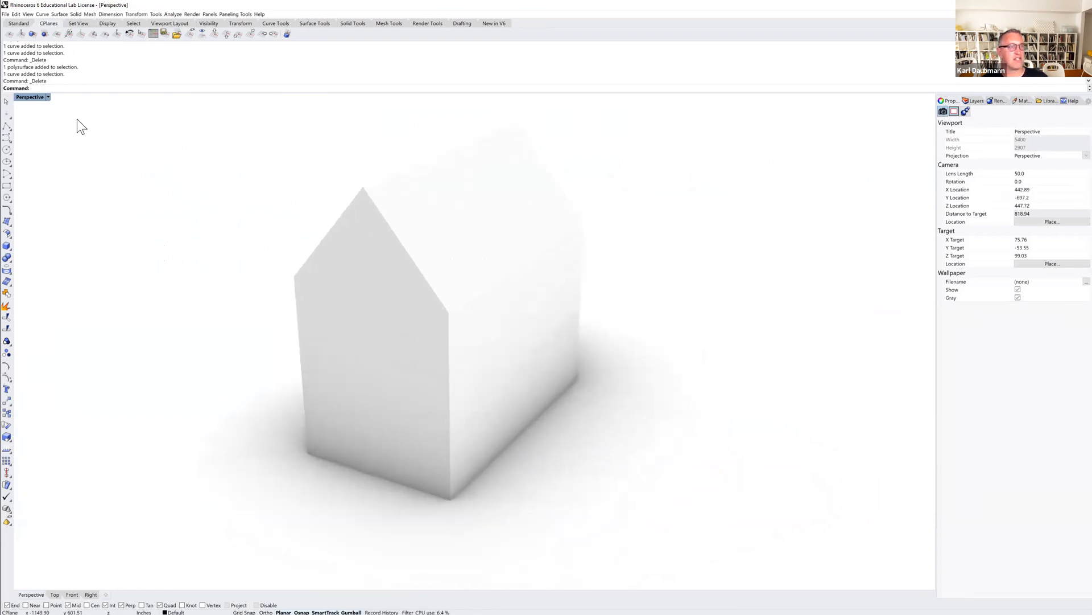
Switch the Perspective viewport to Ghosted display mode to see through the house.
{"action": "left_click", "coordinate": [36, 97]}
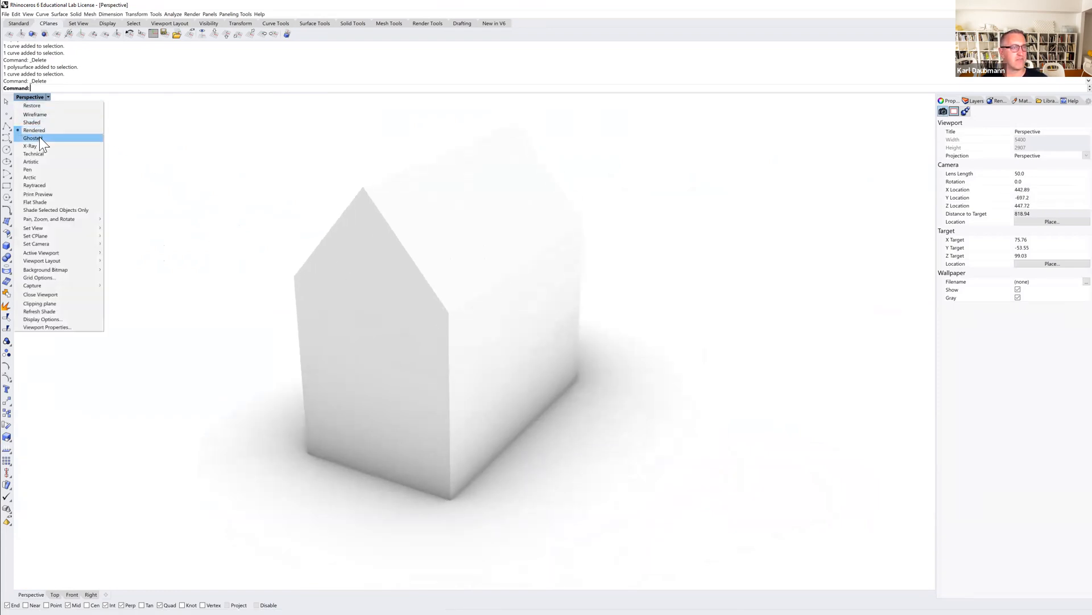
{"action": "left_click", "coordinate": [39, 137]}
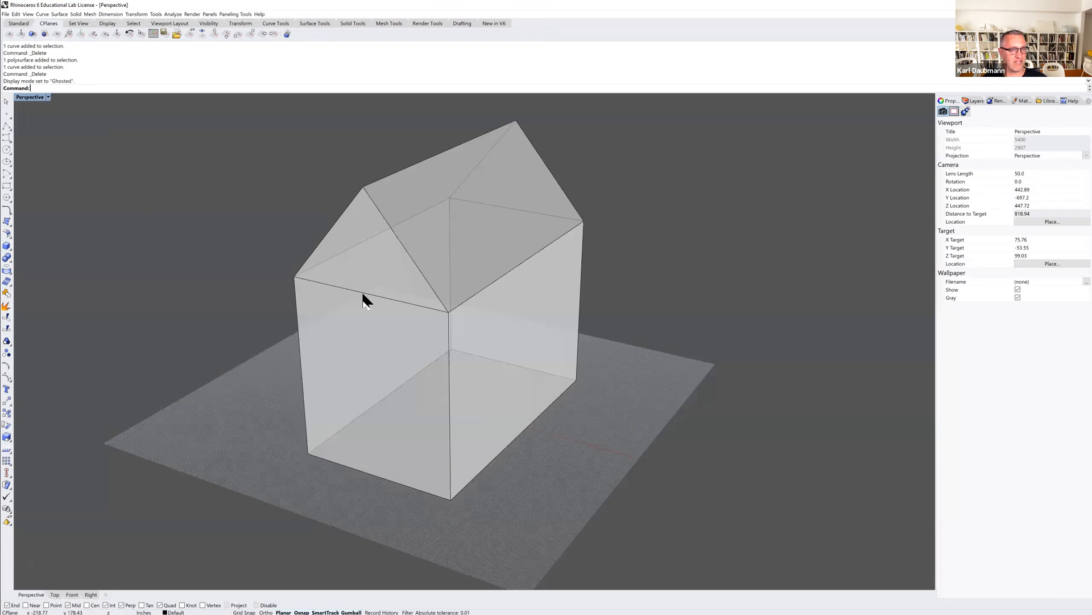
{"action": "right_click_drag", "start_coordinate": [443, 309], "coordinate": [402, 342]}
{"action": "scroll", "coordinate": [399, 348], "scroll_direction": "down", "scroll_amount": 4}
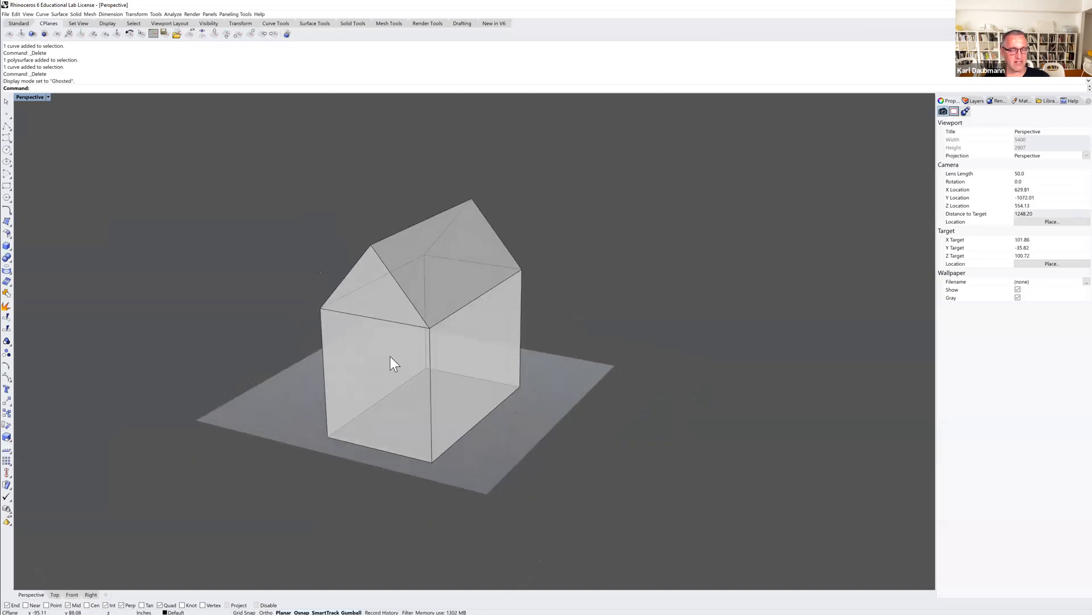
Explode the closed house polysurface into separate surfaces.
{"action": "left_click", "coordinate": [391, 356]}
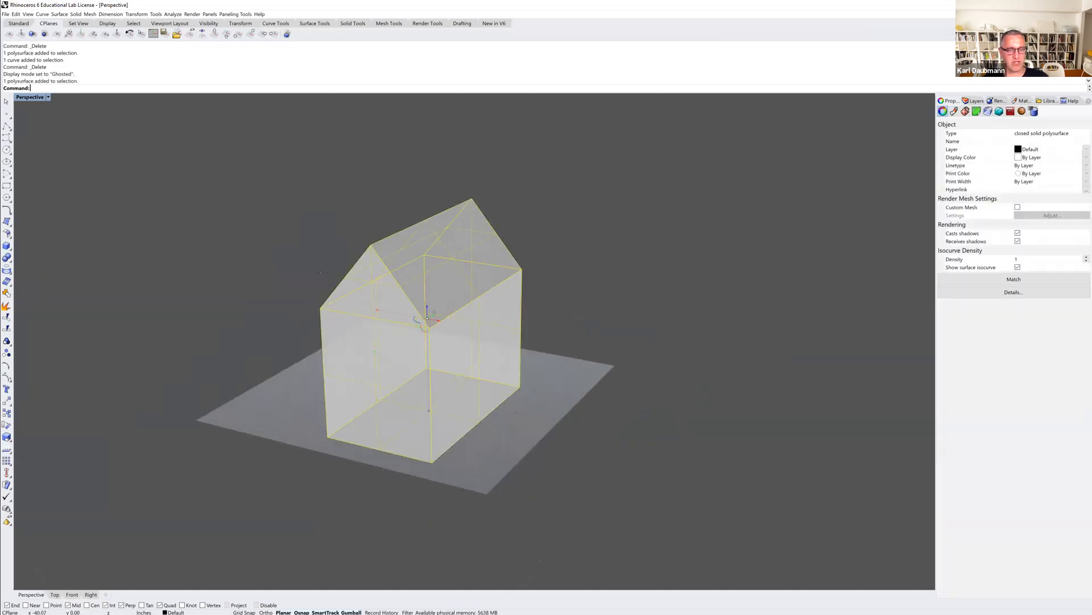
{"action": "type", "text": "X"}
{"action": "key", "text": "Return"}
Join the front wall with its gable triangle and merge them into one face with MergeAllFaces.
{"action": "left_click", "coordinate": [334, 344]}
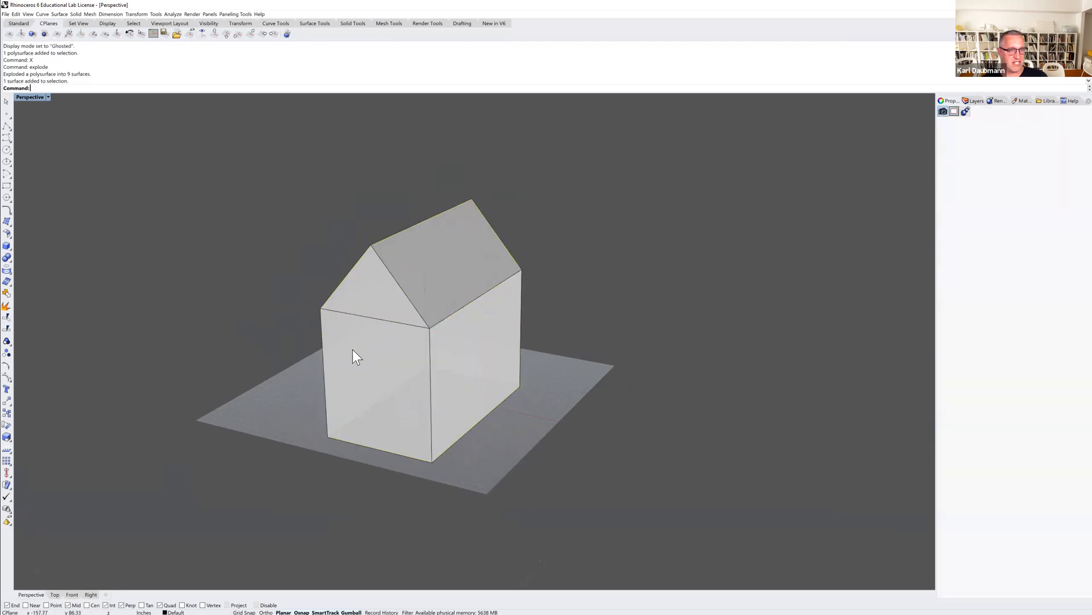
{"action": "left_click", "coordinate": [381, 307], "text": "shift"}
{"action": "key", "text": "ctrl+j"}
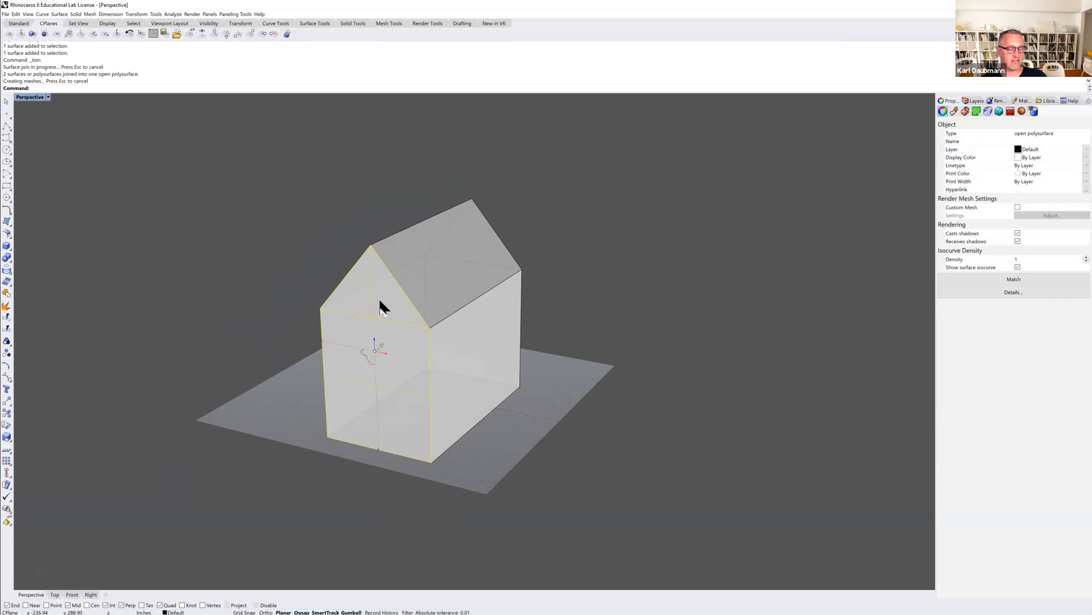
{"action": "type", "text": "Merge2MeshFaces"}
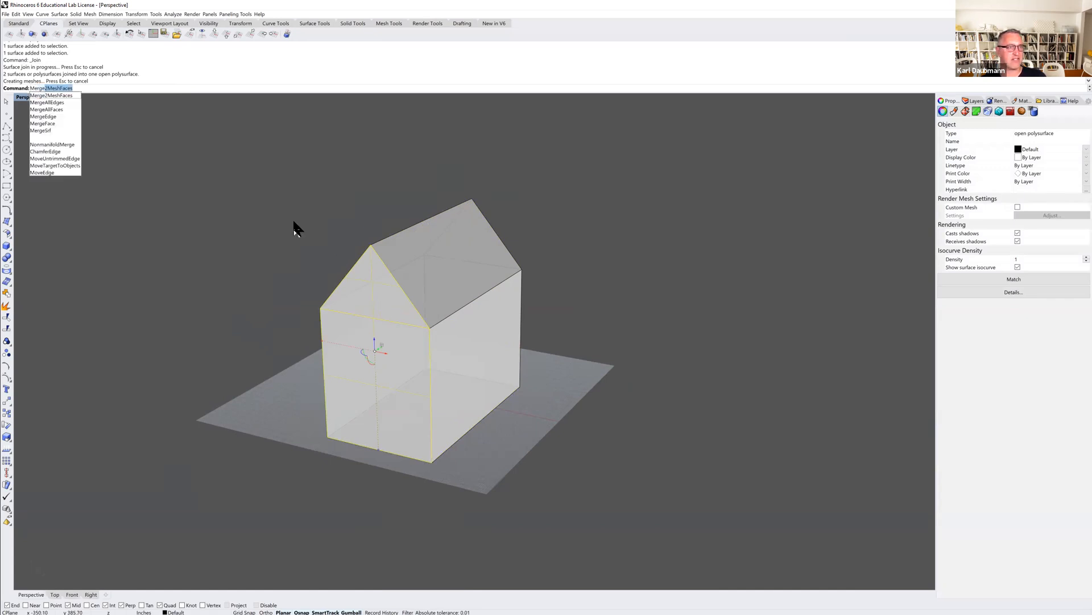
{"action": "left_click", "coordinate": [62, 109]}
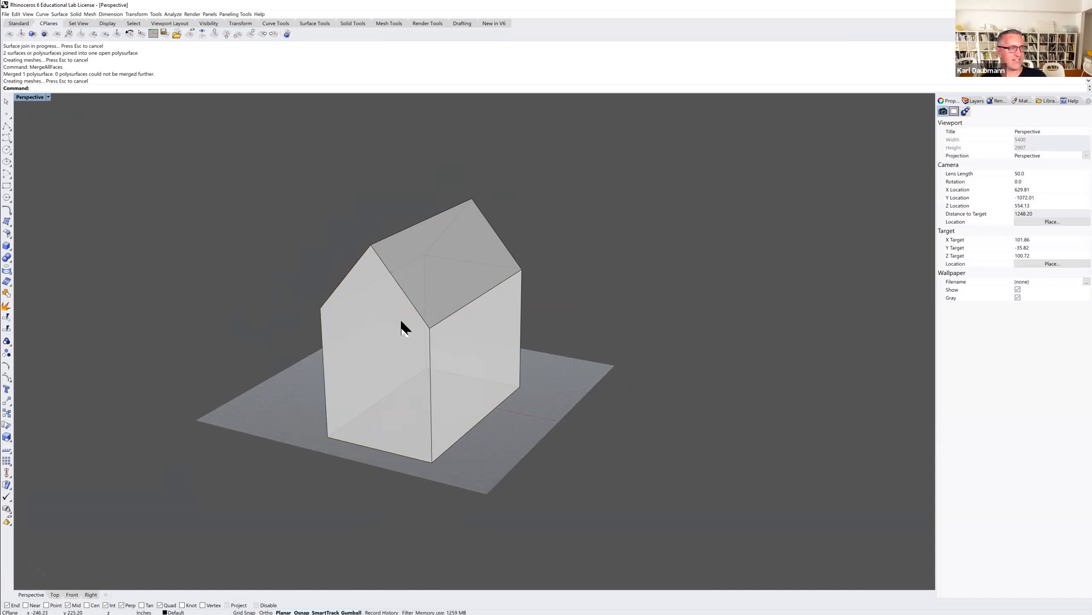
Join the rear wall with its gable triangle and merge the two coplanar faces with MergeAllFaces.
{"action": "right_click_drag", "start_coordinate": [495, 337], "coordinate": [526, 337]}
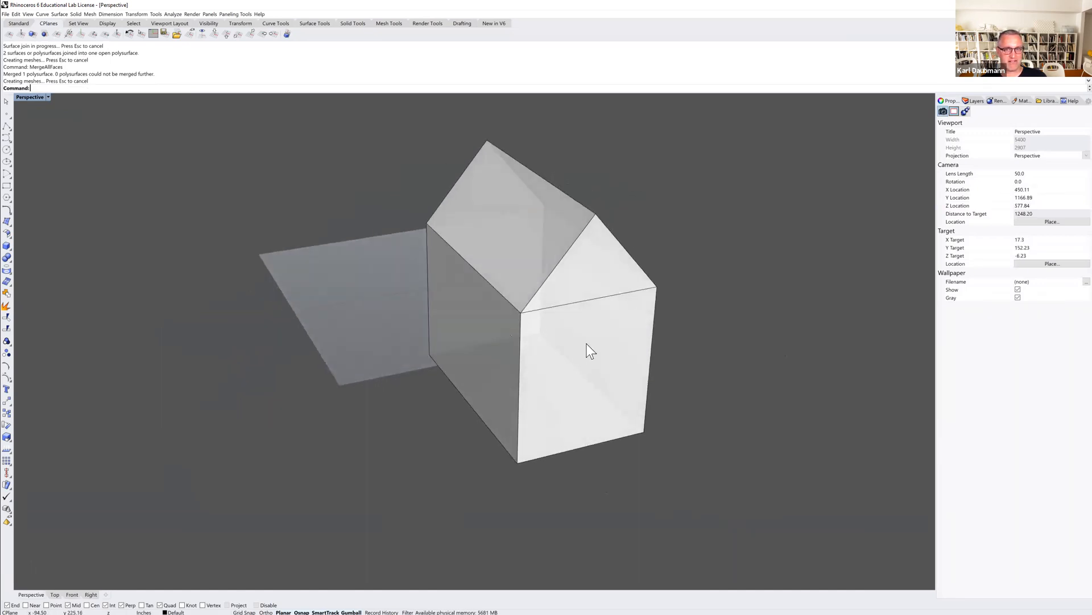
{"action": "left_click", "coordinate": [591, 313], "text": "ctrl+shift"}
{"action": "left_click", "coordinate": [592, 291], "text": "ctrl+shift"}
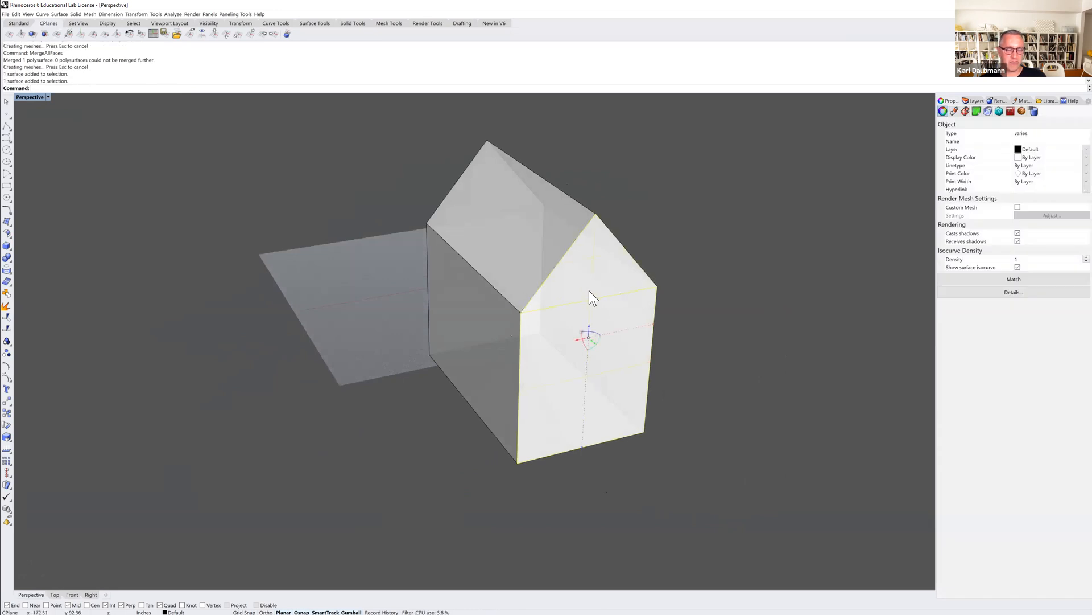
{"action": "key", "text": "ctrl+j"}
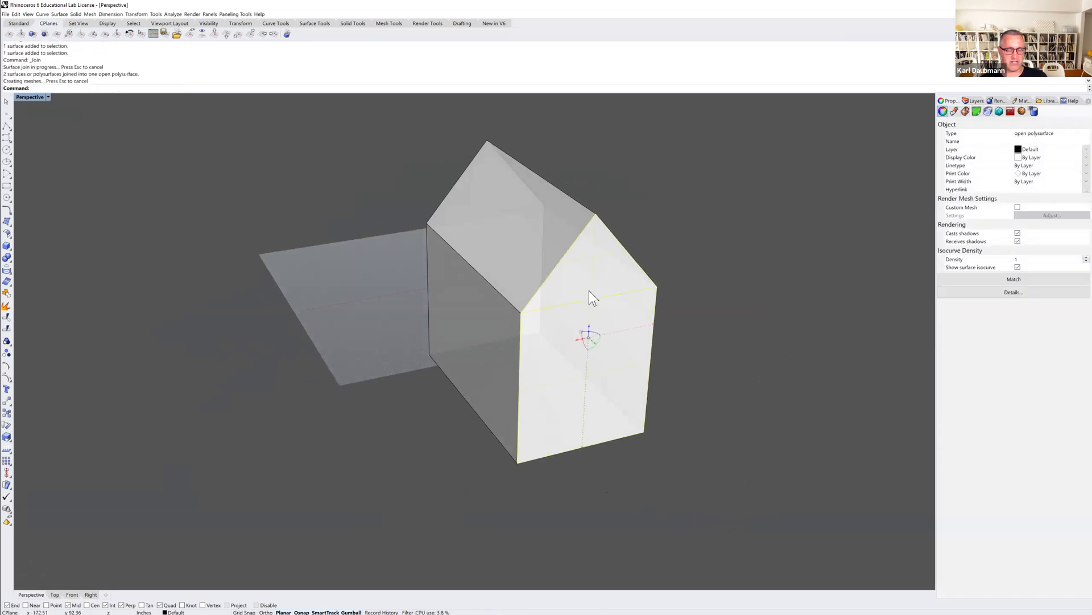
{"action": "type", "text": "MergeAllFaces"}
{"action": "key", "text": "Return"}
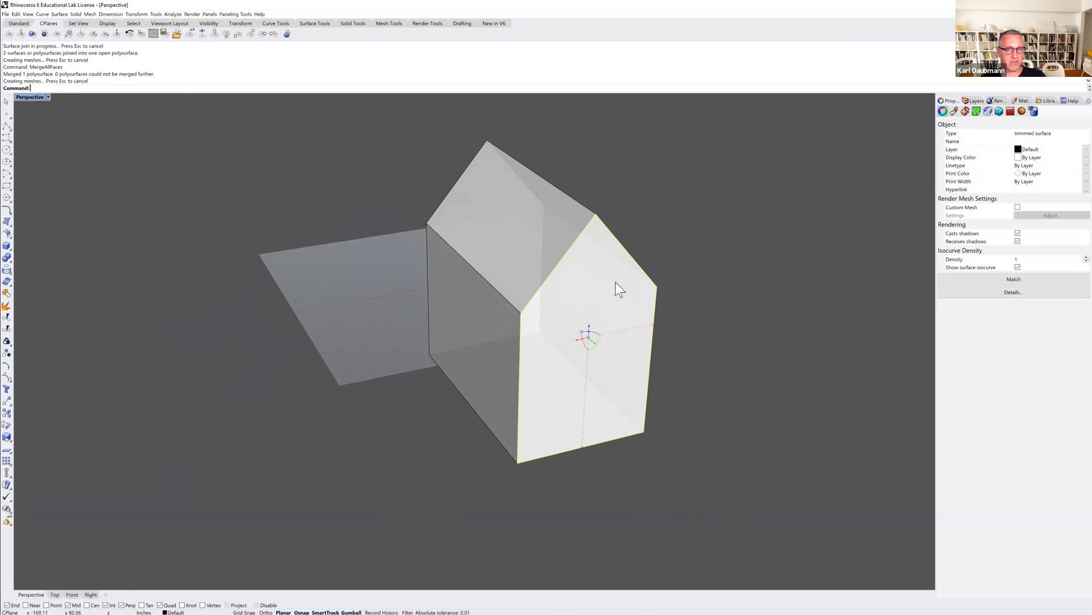
{"action": "left_click", "coordinate": [683, 255]}
Set the Perspective construction plane to world Top.
{"action": "right_click_drag", "start_coordinate": [627, 290], "coordinate": [567, 272]}
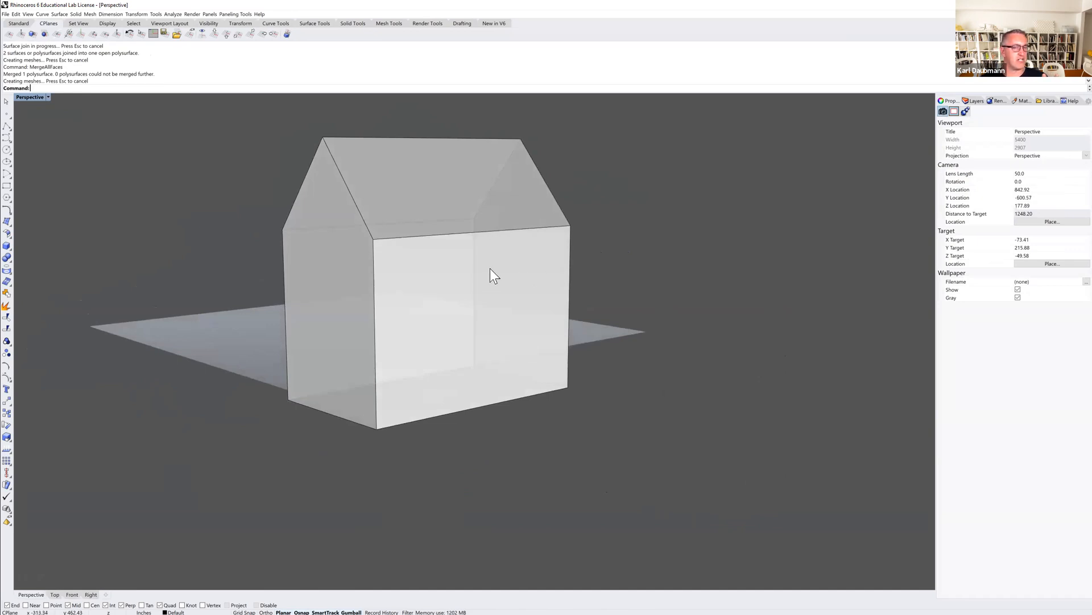
{"action": "right_click_drag", "start_coordinate": [377, 286], "coordinate": [316, 243]}
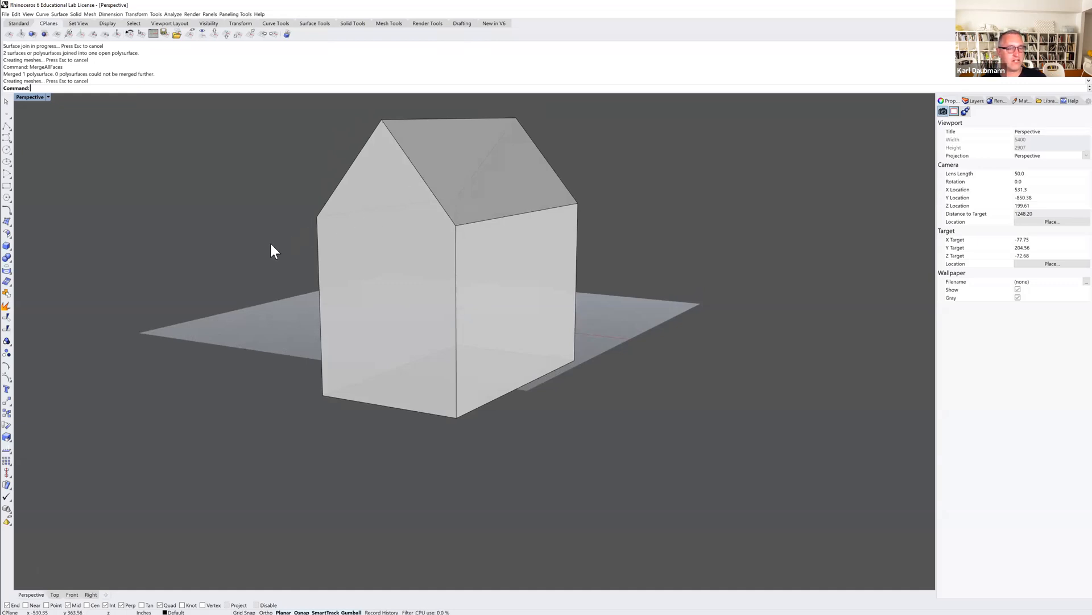
{"action": "scroll", "coordinate": [271, 245], "scroll_direction": "down", "scroll_amount": 4}
{"action": "right_click_drag", "start_coordinate": [267, 251], "coordinate": [292, 242]}
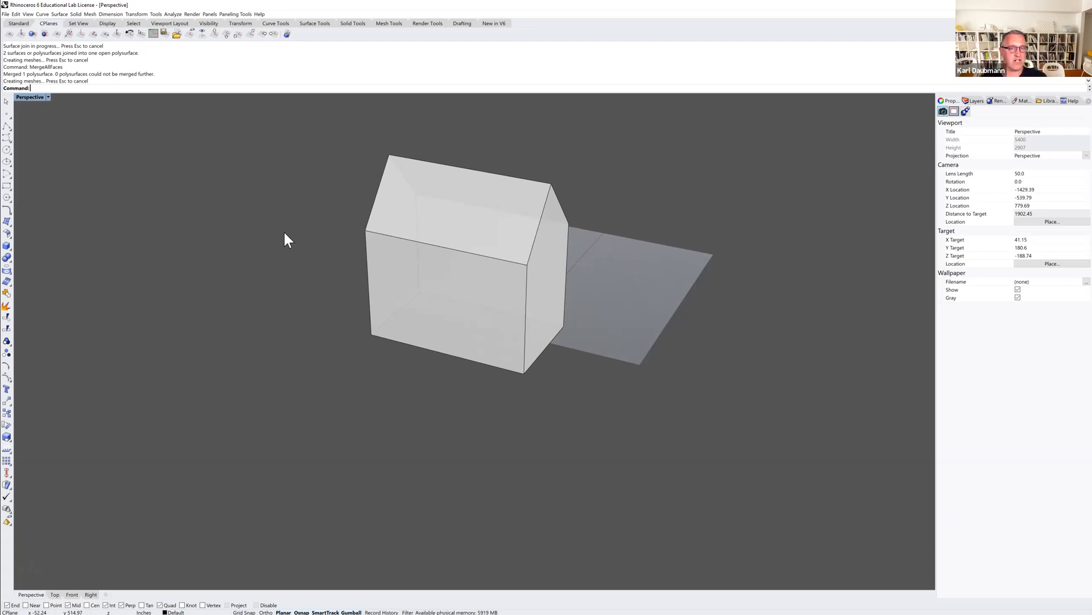
{"action": "scroll", "coordinate": [285, 253], "scroll_direction": "down", "scroll_amount": 2}
{"action": "right_click_drag", "start_coordinate": [285, 254], "coordinate": [273, 261]}
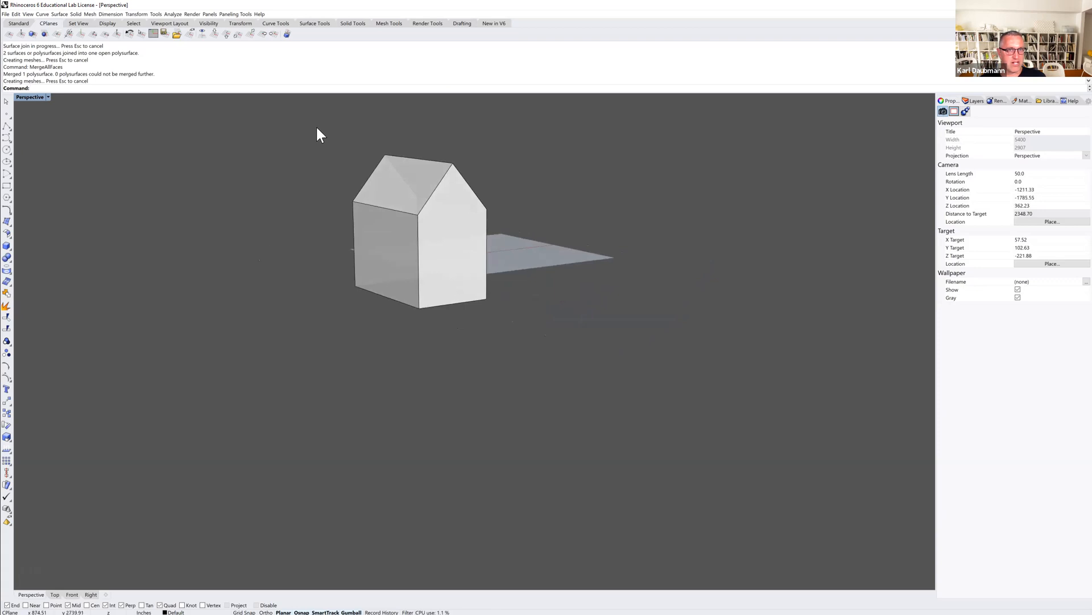
{"action": "left_click", "coordinate": [215, 34]}
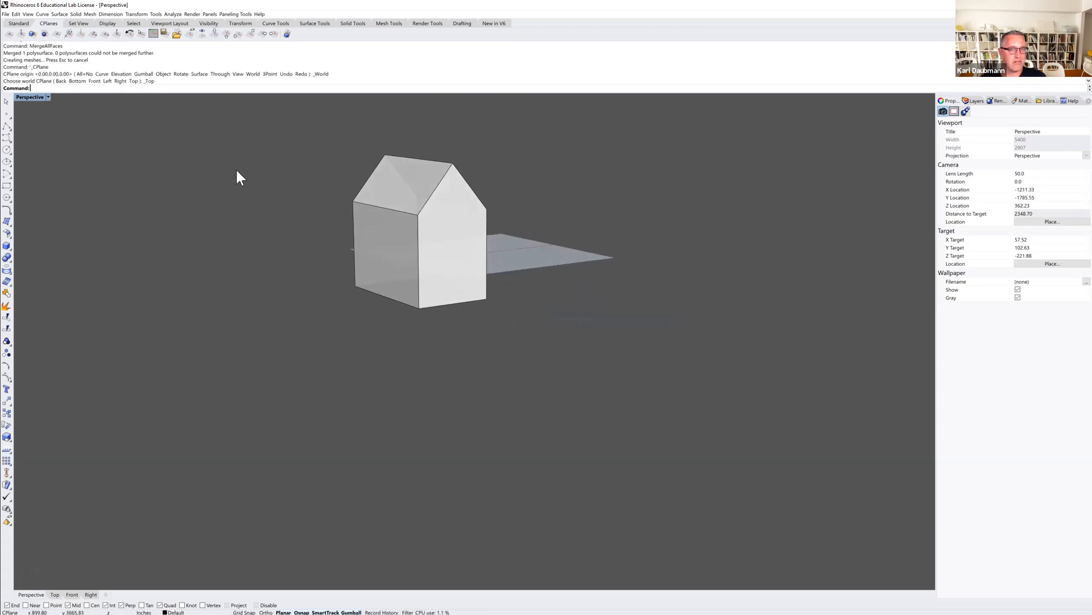
{"action": "right_click_drag", "start_coordinate": [239, 223], "coordinate": [227, 124]}
{"action": "right_click_drag", "start_coordinate": [250, 166], "coordinate": [274, 191], "text": "shift"}
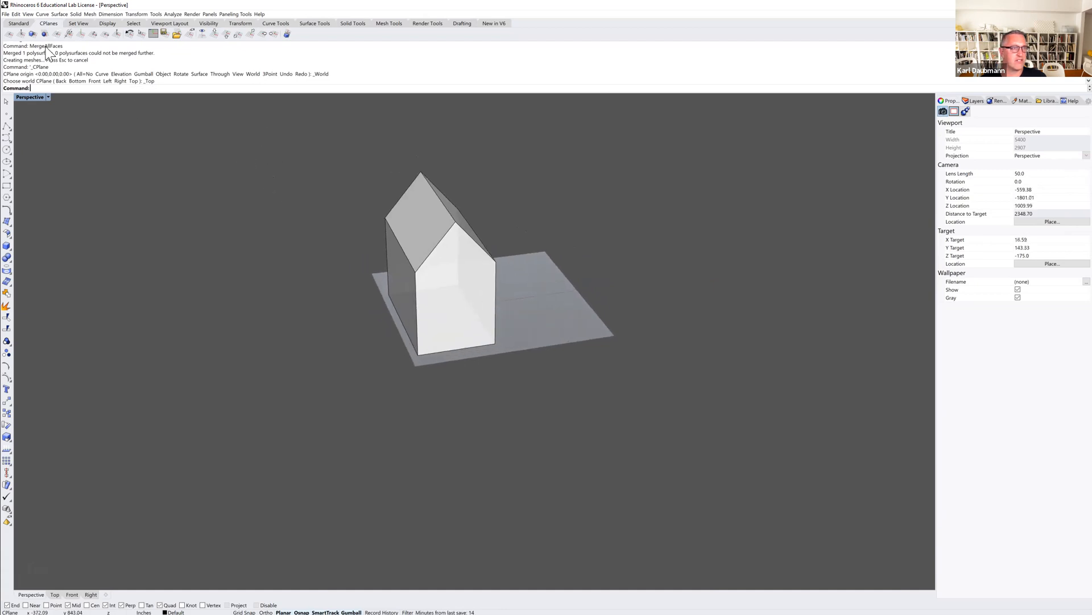
Join all the separate house surfaces back into one closed polysurface.
{"action": "left_click", "coordinate": [454, 308], "text": "ctrl+shift"}
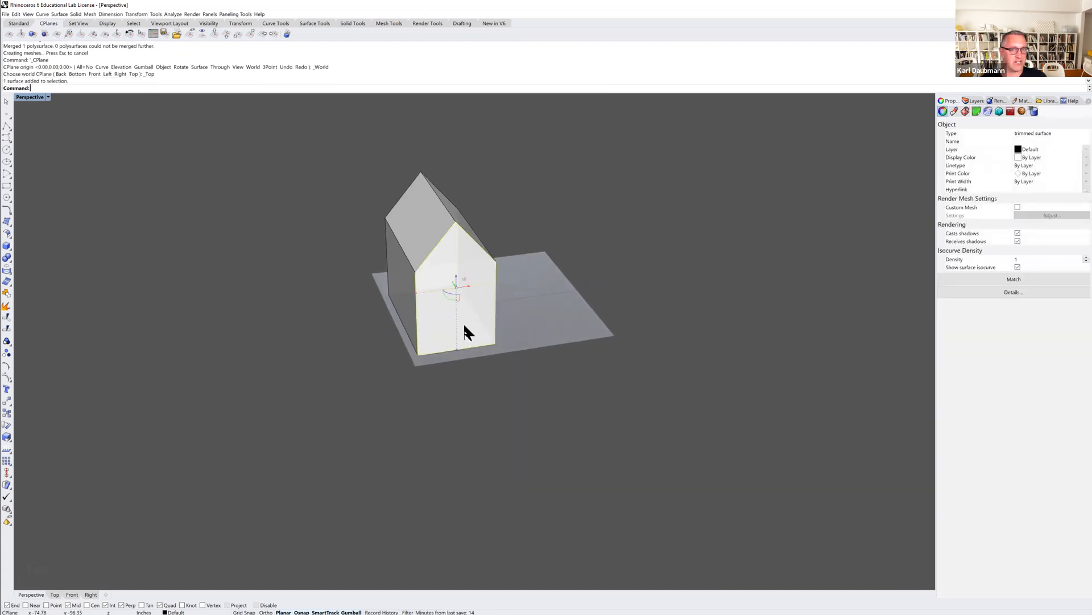
{"action": "left_click_drag", "start_coordinate": [569, 171], "coordinate": [346, 373]}
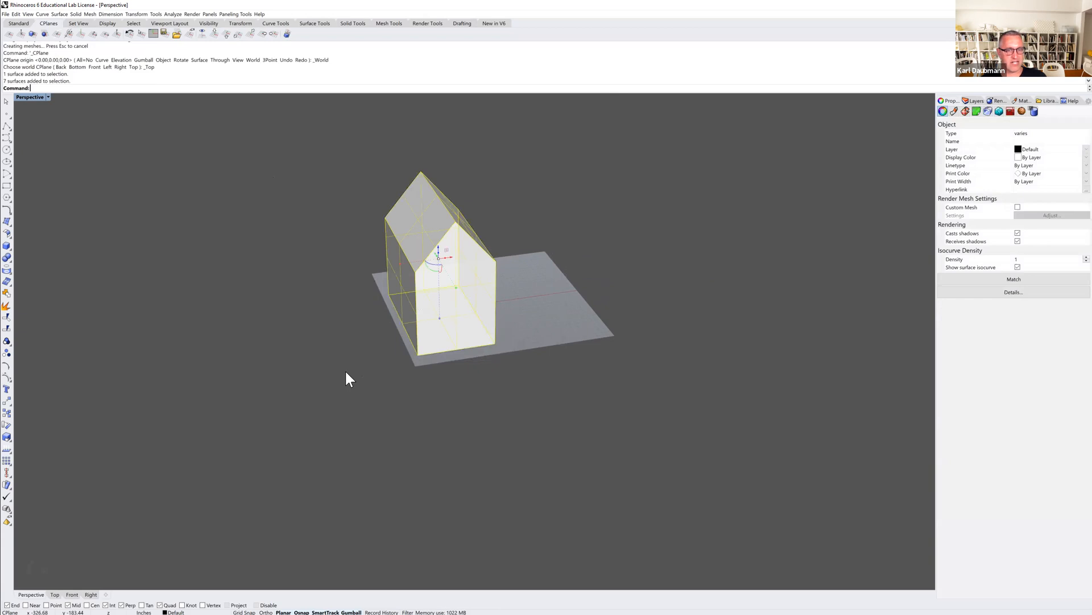
{"action": "key", "text": "ctrl+j"}
{"action": "right_click_drag", "start_coordinate": [333, 381], "coordinate": [354, 388]}
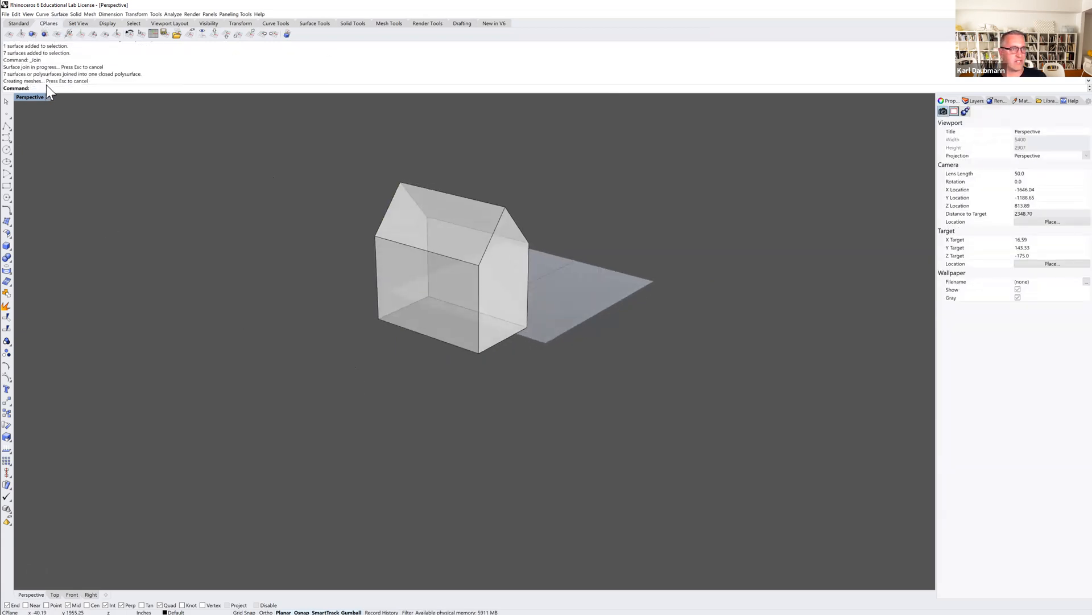
Return to the four-viewport layout and frame the whole house in the Top and Front views.
{"action": "double_click", "coordinate": [37, 98]}
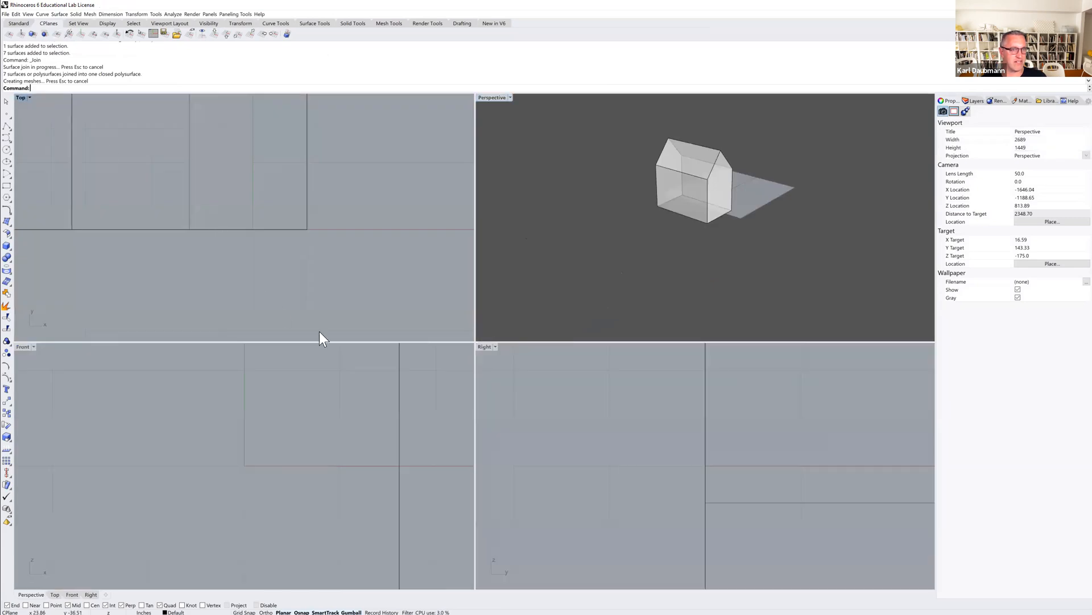
{"action": "scroll", "coordinate": [360, 453], "scroll_direction": "down", "scroll_amount": 6}
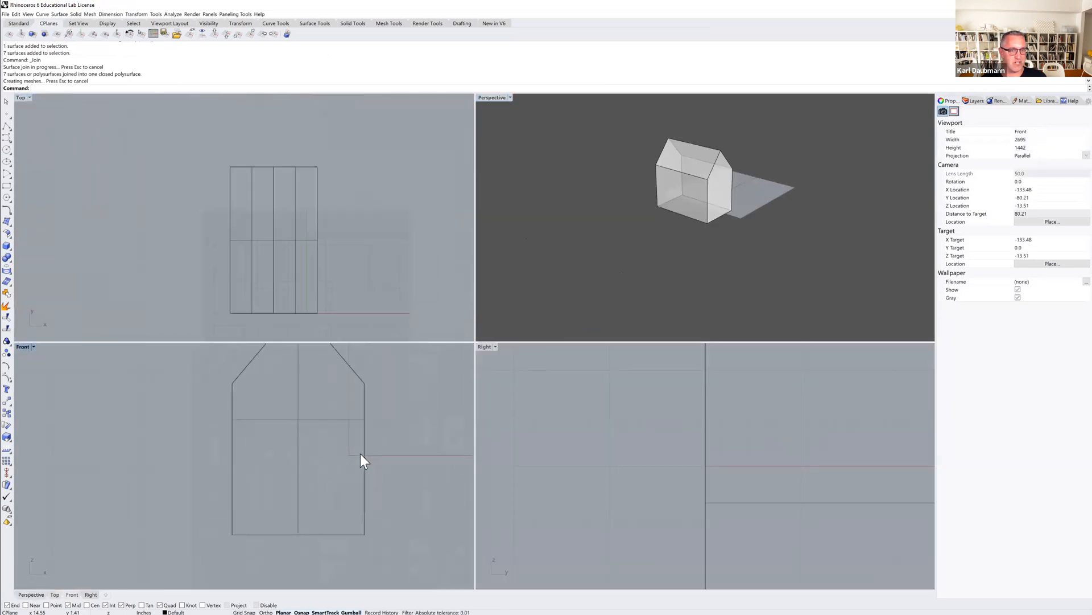
{"action": "right_click_drag", "start_coordinate": [403, 449], "coordinate": [371, 460]}
{"action": "left_click", "coordinate": [664, 248]}
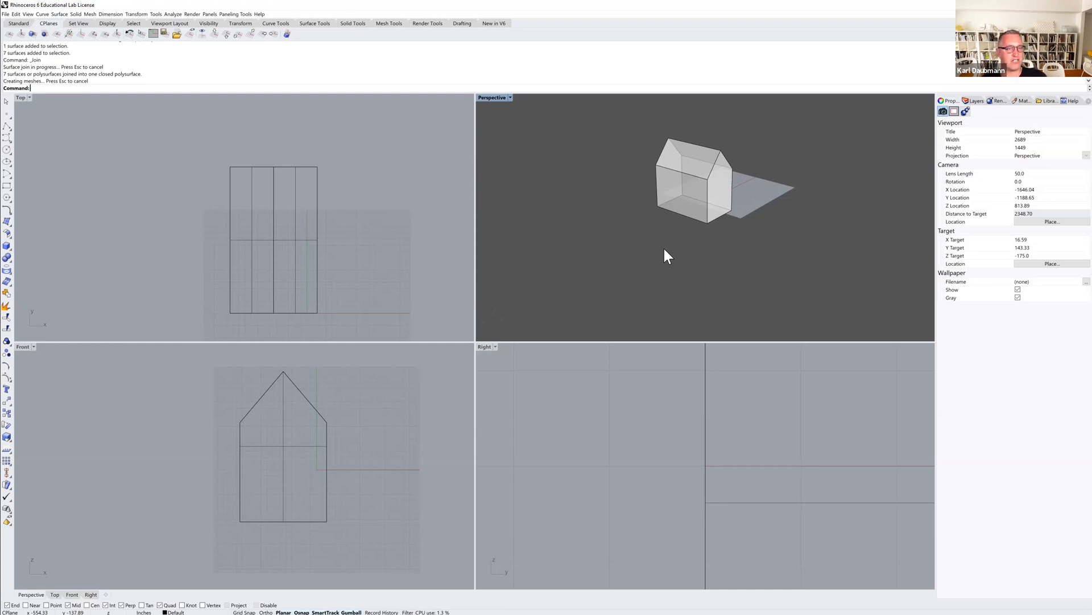
Try contouring the house upward from its base corner in the Front view at a spacing of 1.00, then delete the curves.
{"action": "left_click", "coordinate": [327, 439]}
{"action": "type", "text": "Contour"}
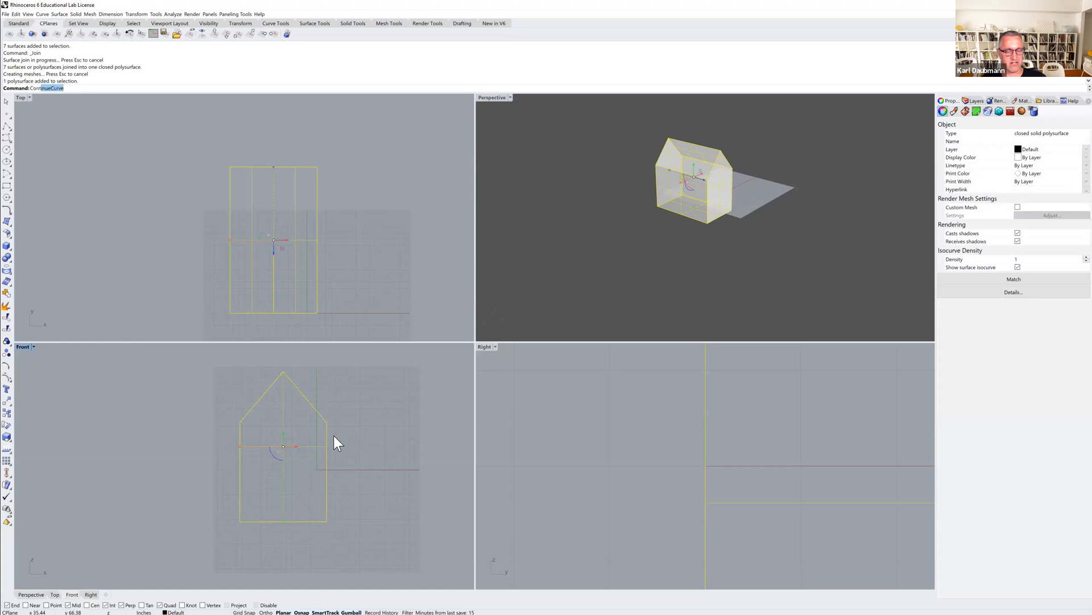
{"action": "key", "text": "Return"}
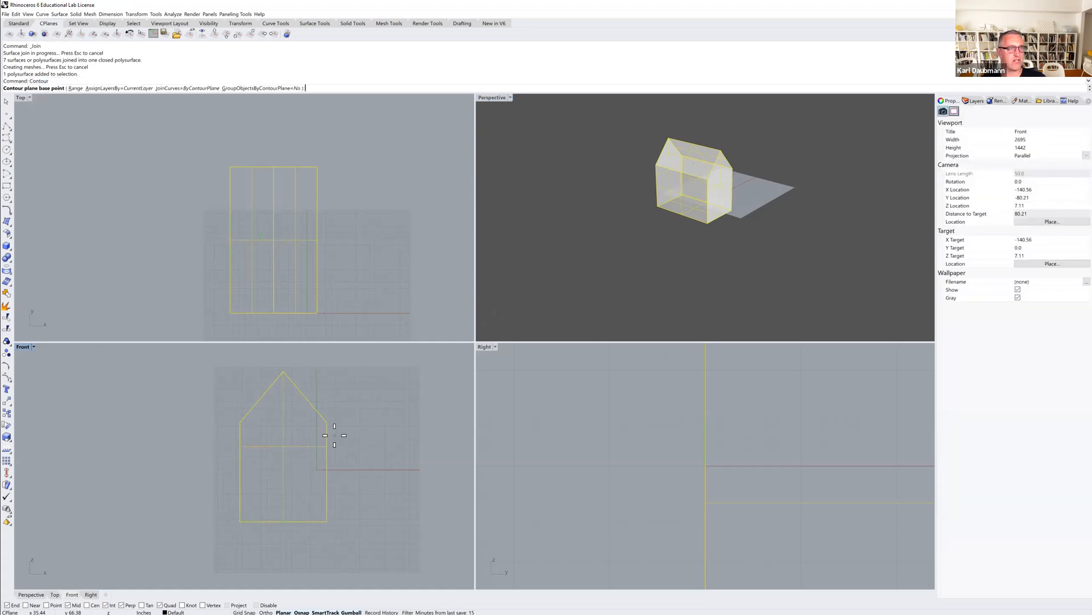
{"action": "left_click", "coordinate": [328, 521]}
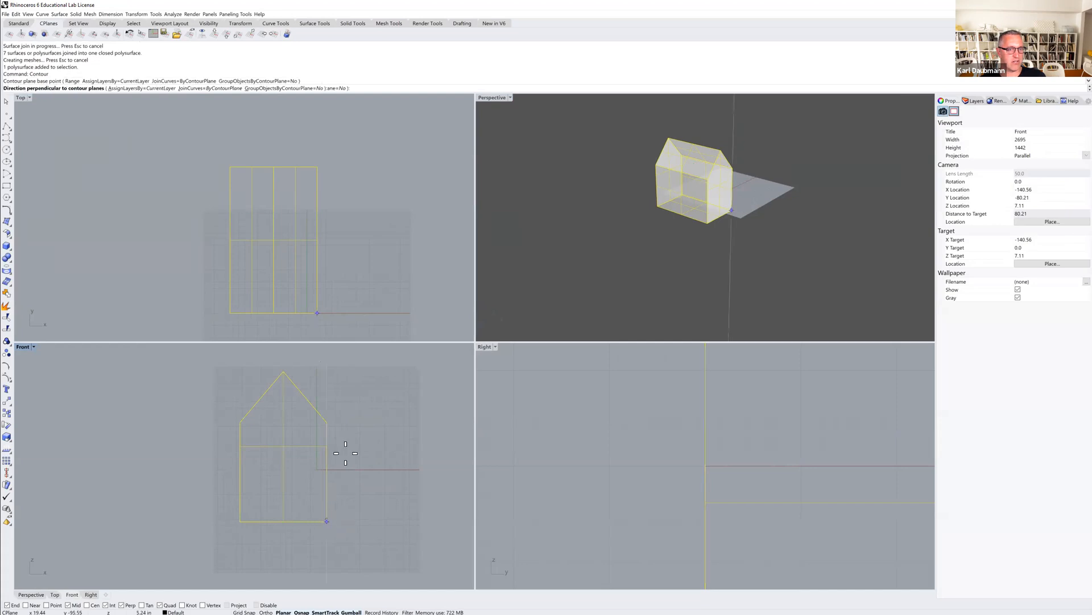
{"action": "left_click", "coordinate": [348, 397]}
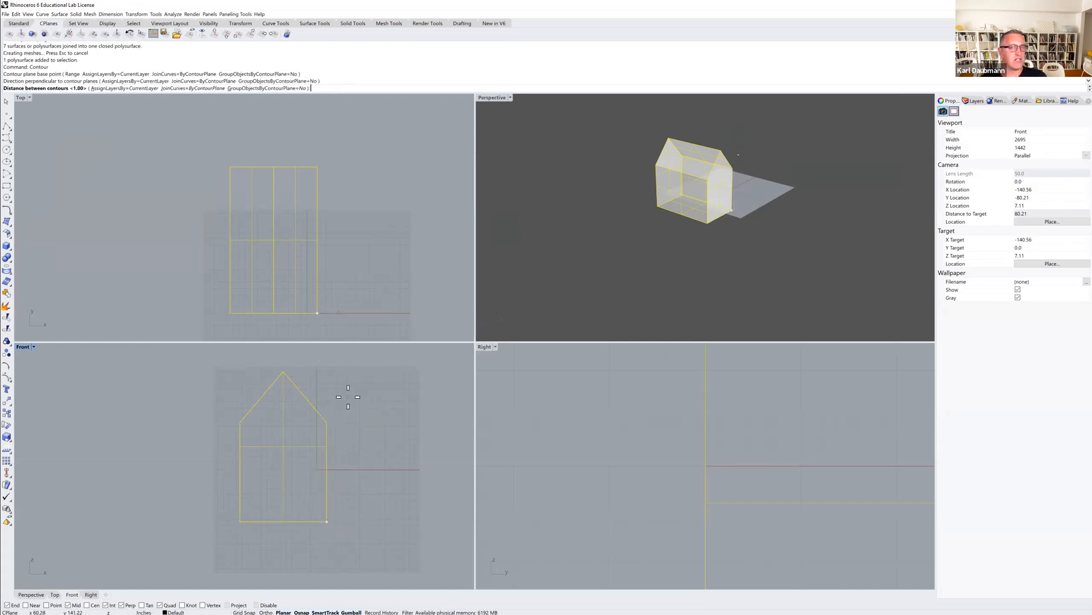
{"action": "key", "text": "Return"}
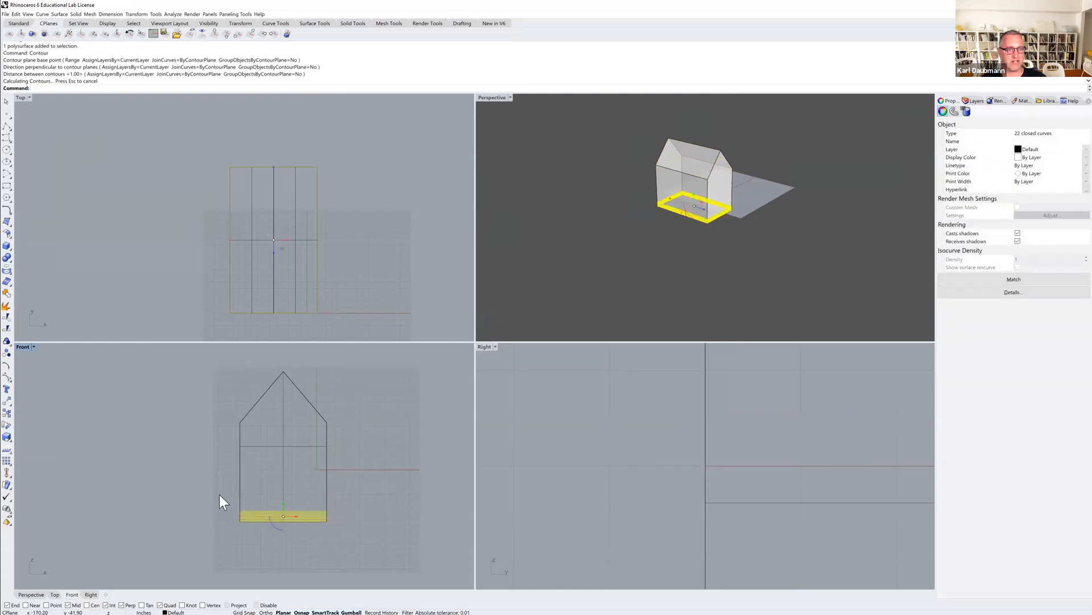
{"action": "left_click_drag", "start_coordinate": [214, 497], "coordinate": [361, 555]}
{"action": "key", "text": "Delete"}
Contour the house upward from its base corner in the Front view with 10 inches between contours.
{"action": "left_click", "coordinate": [327, 495]}
{"action": "key", "text": "Return"}
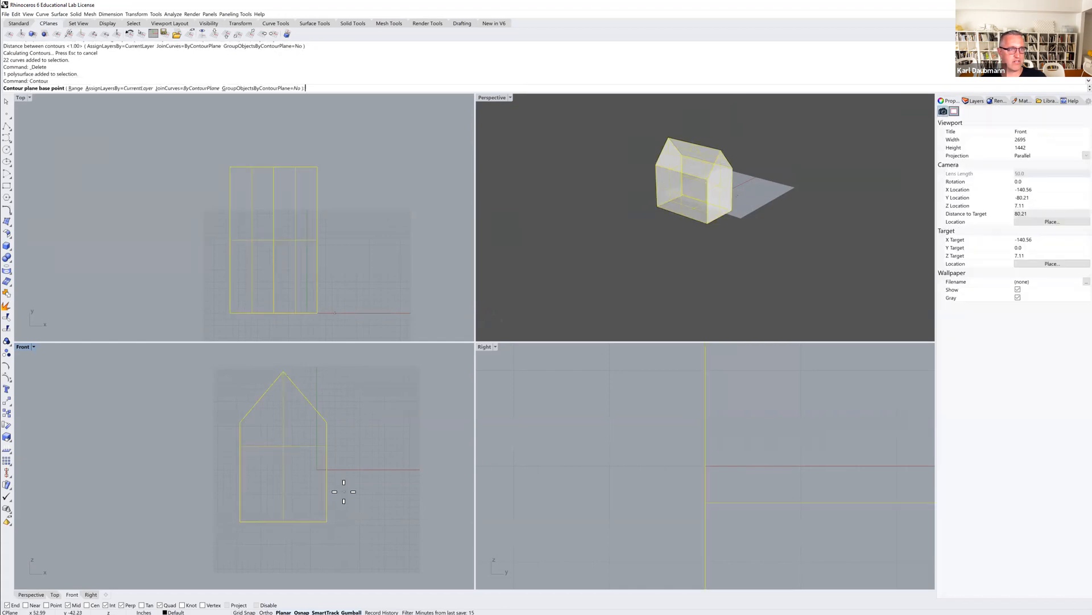
{"action": "left_click", "coordinate": [331, 521]}
{"action": "left_click", "coordinate": [345, 383]}
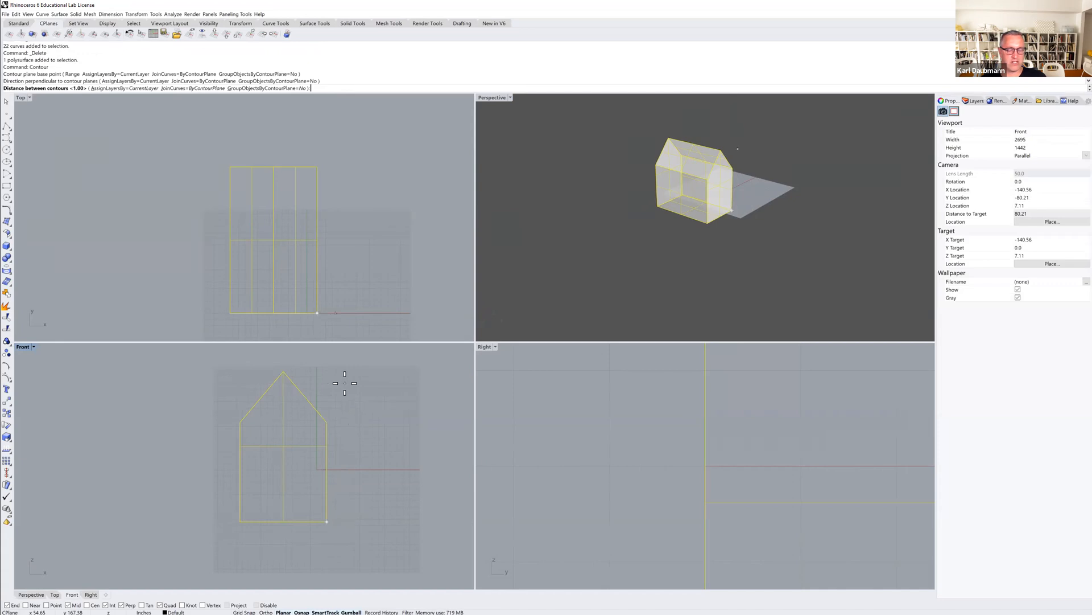
{"action": "type", "text": "10"}
{"action": "key", "text": "Return"}
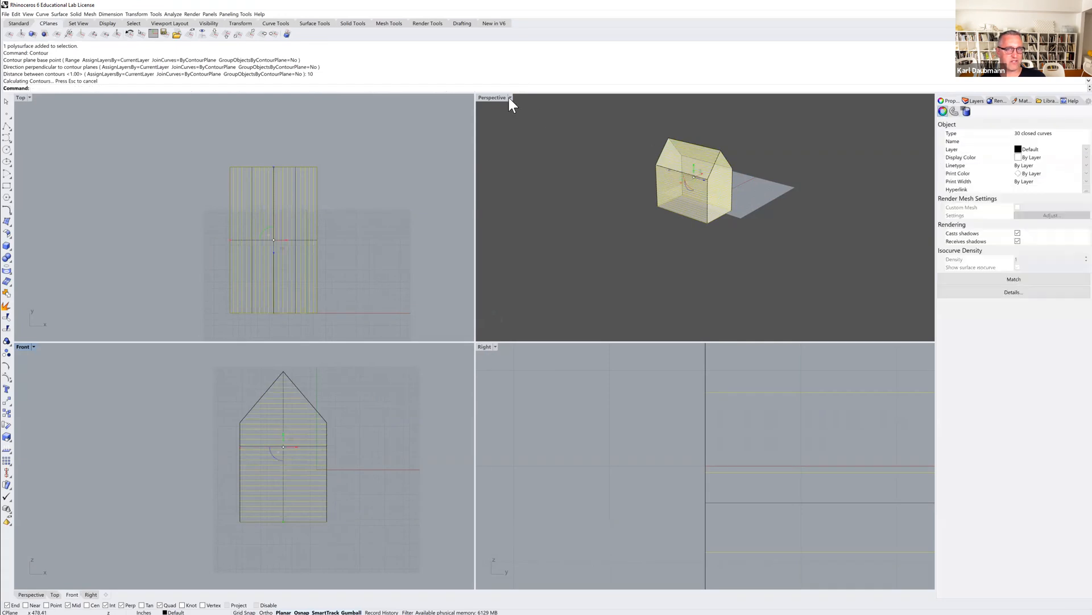
Maximize the Perspective view and move the contour curves about 537 inches away from the house into empty space.
{"action": "left_click", "coordinate": [492, 98]}
{"action": "double_click", "coordinate": [493, 97]}
{"action": "right_click_drag", "start_coordinate": [507, 254], "coordinate": [449, 267]}
{"action": "type", "text": "M"}
{"action": "key", "text": "Return"}
{"action": "left_click", "coordinate": [488, 381]}
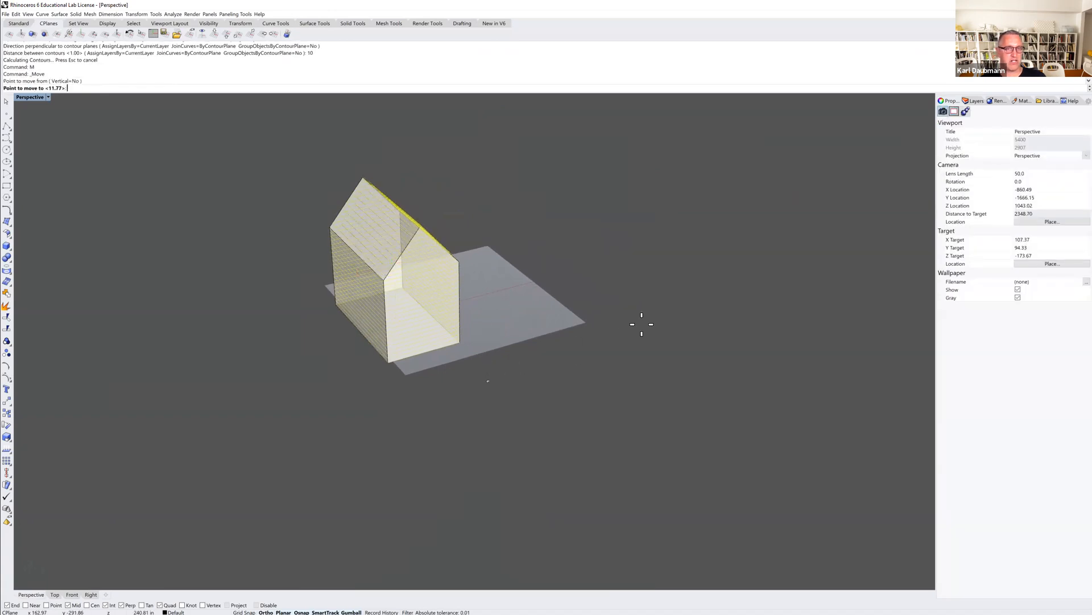
{"action": "left_click", "coordinate": [708, 306]}
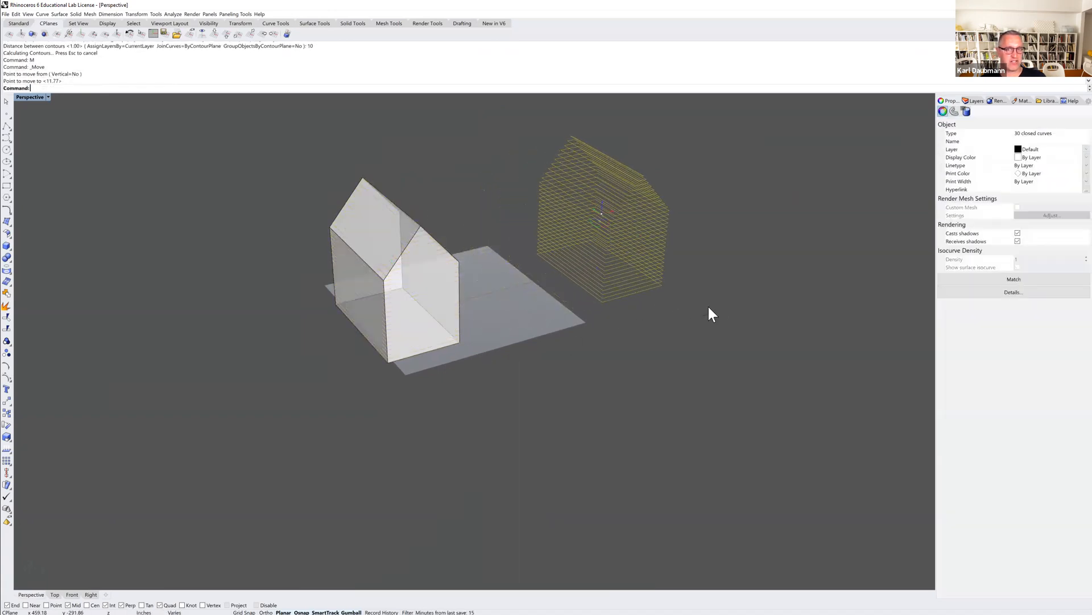
{"action": "key", "text": "Escape"}
{"action": "mouse_move", "coordinate": [662, 330]}
{"action": "right_mouse_down"}
{"action": "mouse_move", "coordinate": [622, 315]}
{"action": "mouse_move", "coordinate": [626, 327]}
{"action": "mouse_move", "coordinate": [656, 322]}
{"action": "mouse_move", "coordinate": [651, 328]}
{"action": "right_mouse_up"}
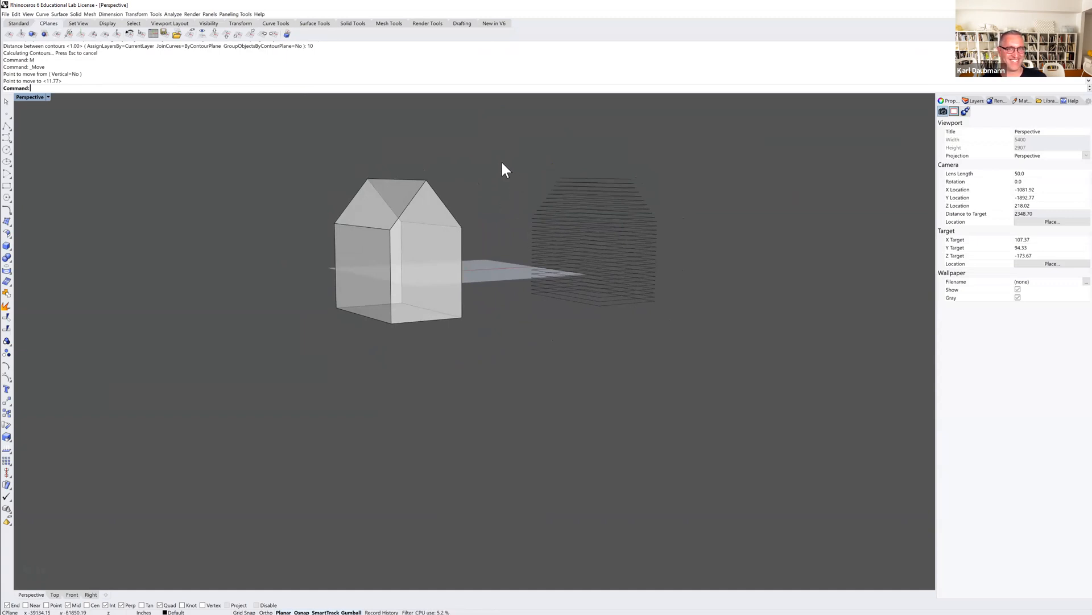
Delete all the contour curves and the house polysurface.
{"action": "left_click_drag", "start_coordinate": [499, 157], "coordinate": [711, 341]}
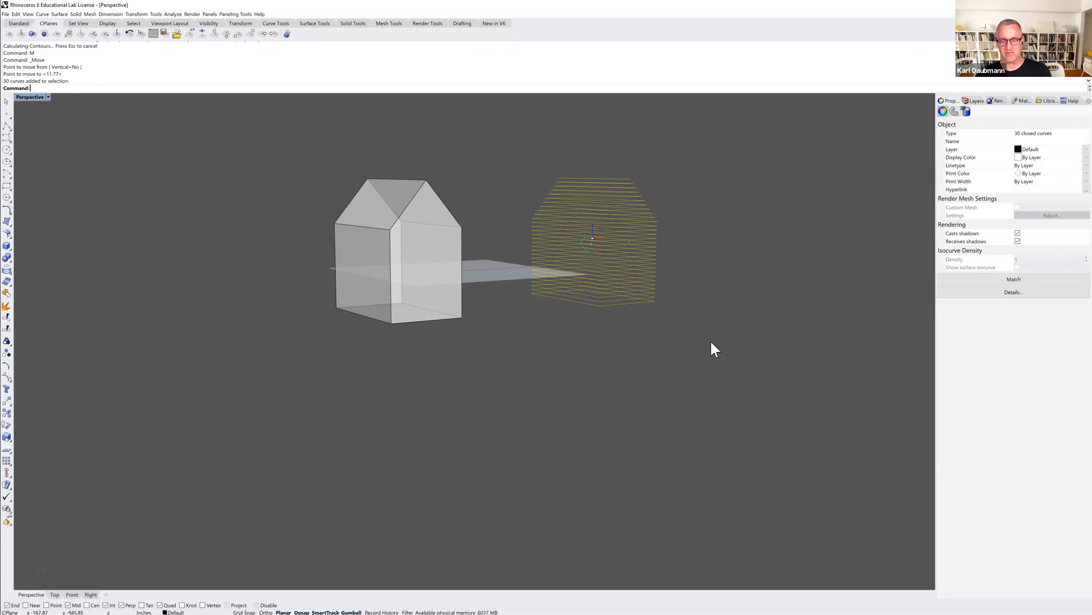
{"action": "key", "text": "Delete"}
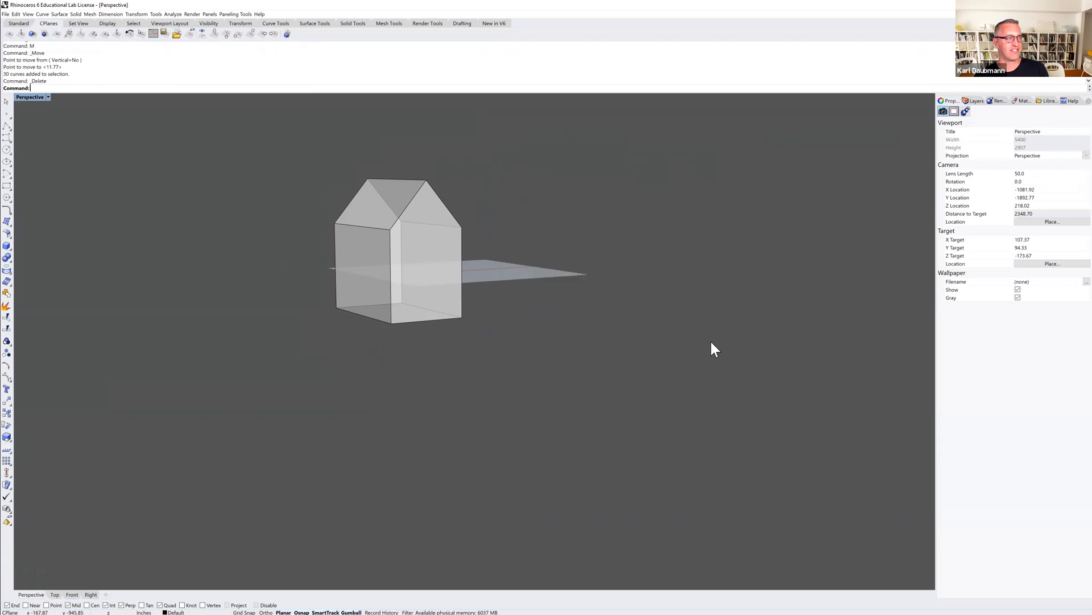
{"action": "right_click_drag", "start_coordinate": [429, 323], "coordinate": [397, 328], "text": "shift"}
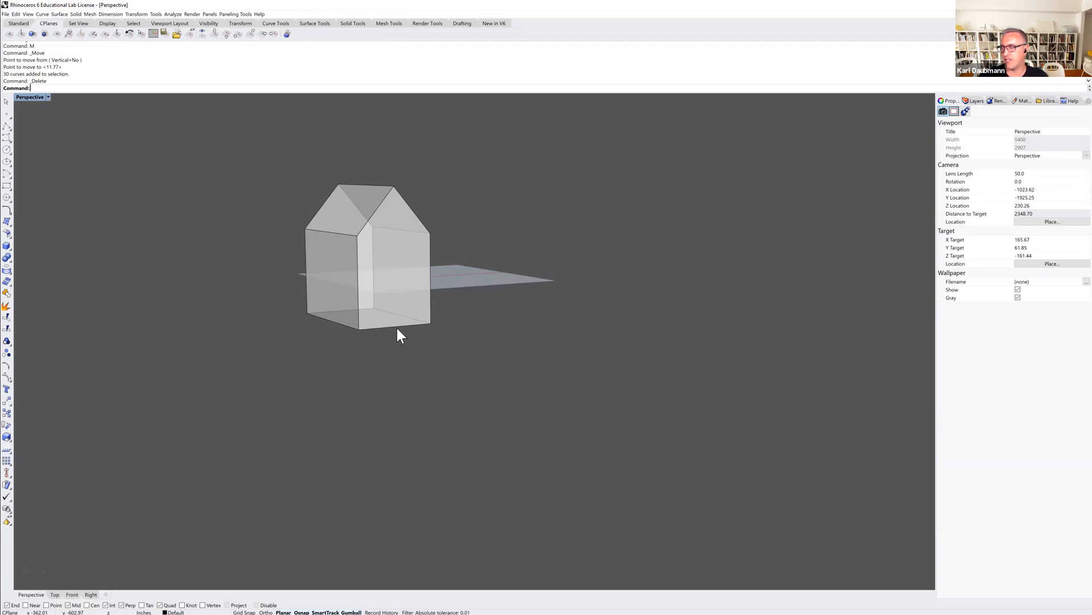
{"action": "right_click_drag", "start_coordinate": [324, 239], "coordinate": [442, 252]}
{"action": "left_click_drag", "start_coordinate": [525, 238], "coordinate": [281, 374]}
{"action": "key", "text": "Delete"}
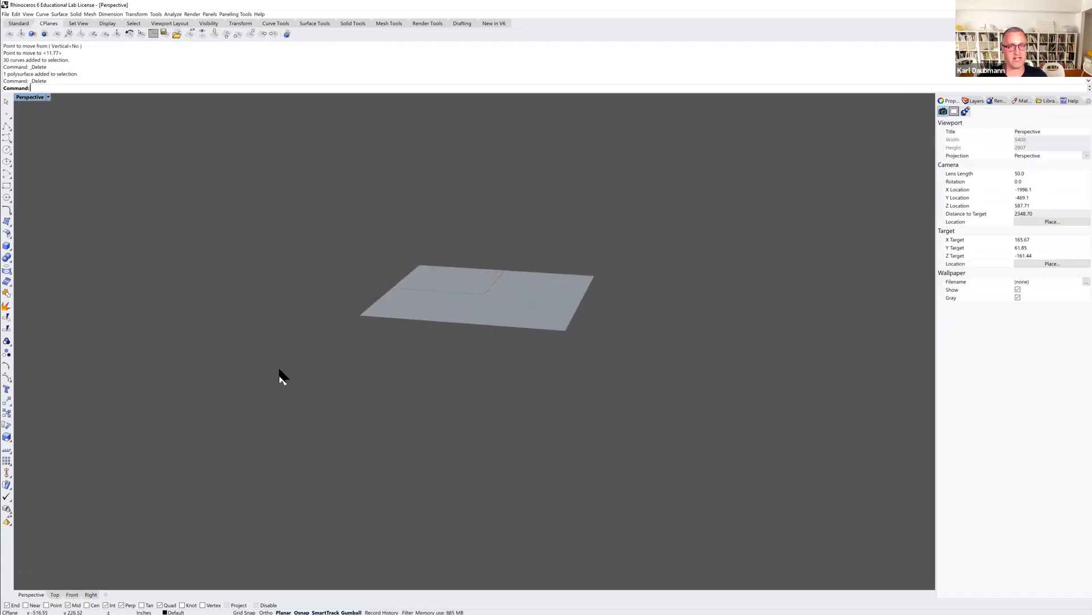
Set the Perspective construction plane to world Top.
{"action": "left_click", "coordinate": [214, 35]}
{"action": "scroll", "coordinate": [356, 254], "scroll_direction": "down", "scroll_amount": 3}
{"action": "right_click_drag", "start_coordinate": [356, 254], "coordinate": [366, 279]}
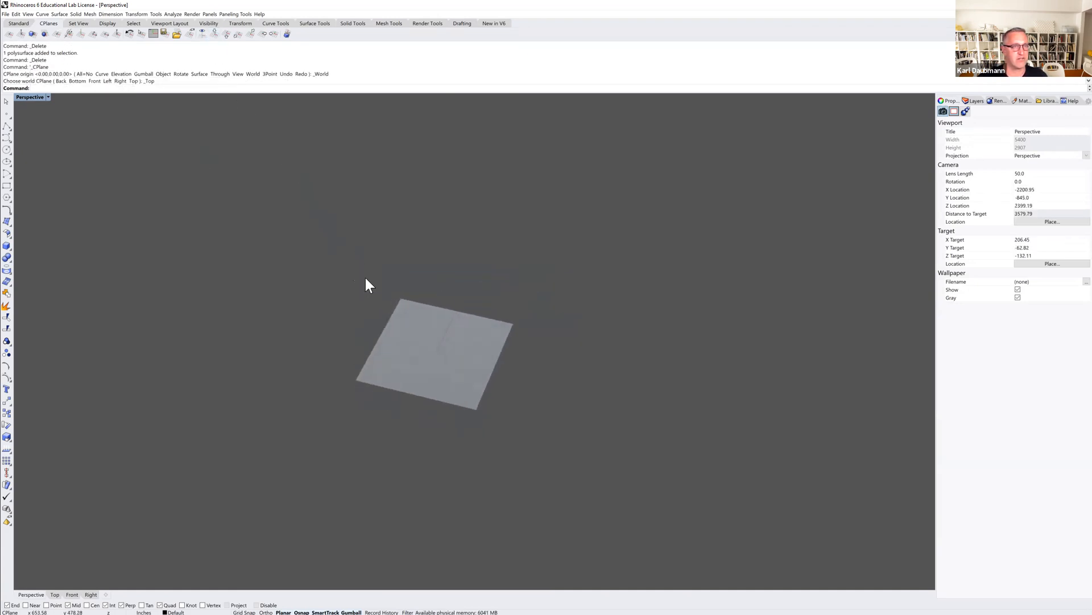
{"action": "left_click", "coordinate": [60, 14]}
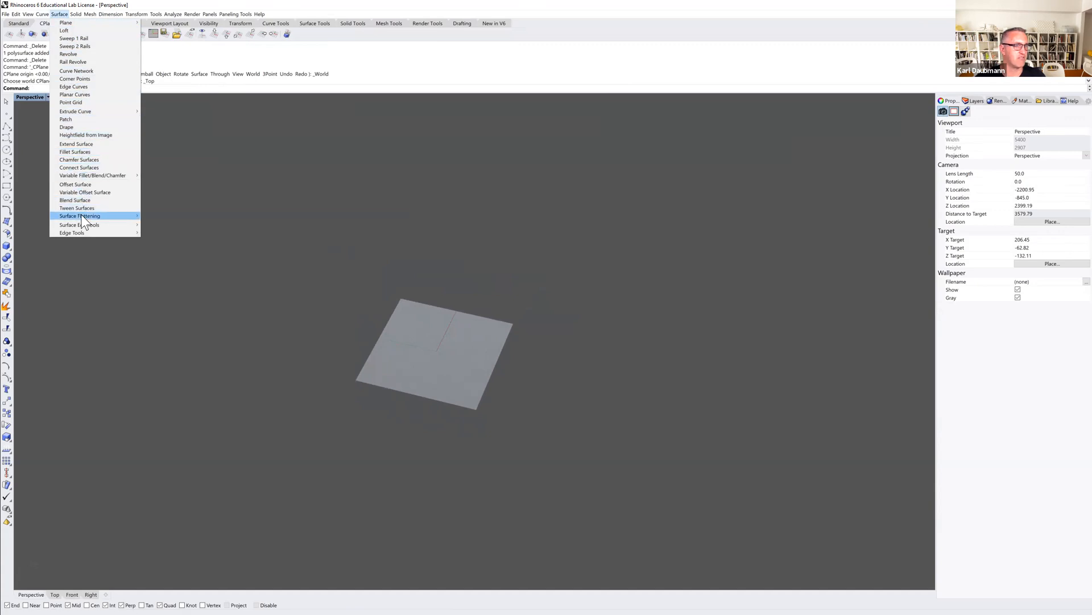
{"action": "left_click", "coordinate": [256, 194]}
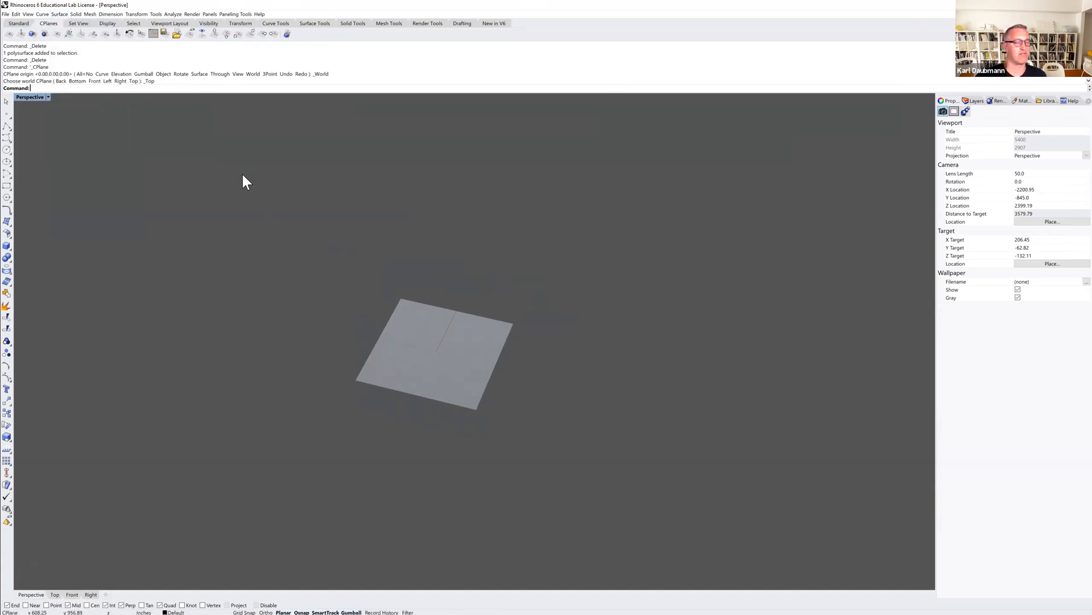
{"action": "left_click", "coordinate": [8, 137]}
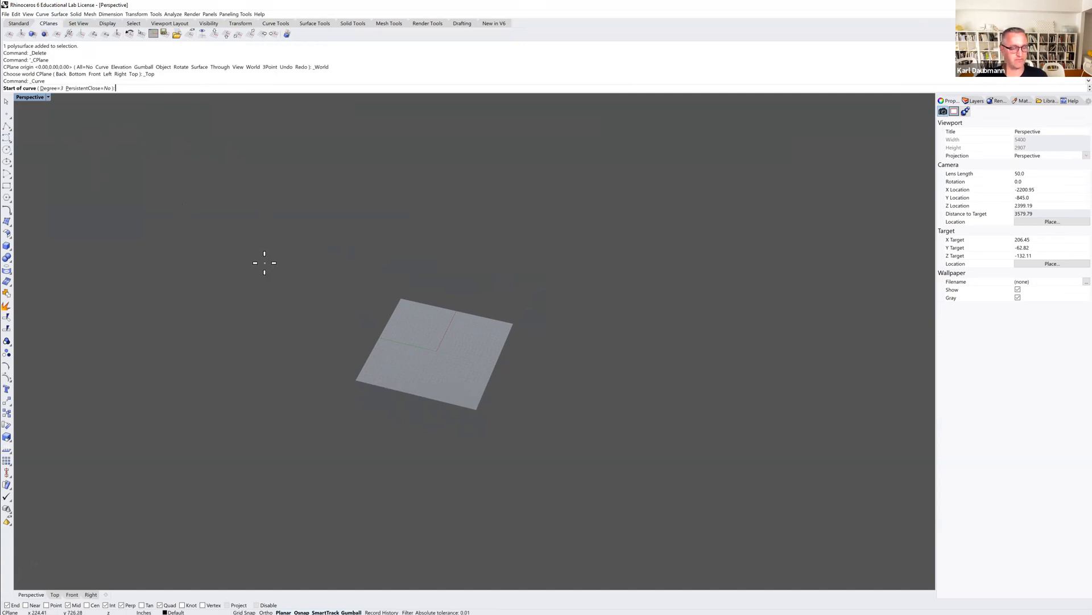
{"action": "key", "text": "Escape"}
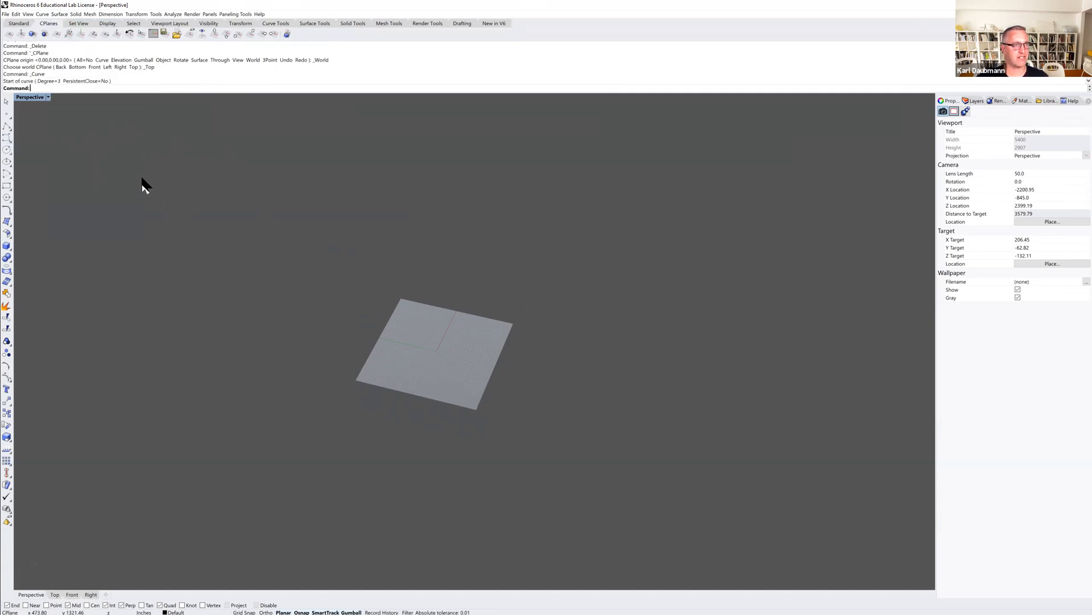
Return to the four-viewport layout and draw a six-point wavy control point curve in the Front view, rising first and then dipping.
{"action": "double_click", "coordinate": [30, 97]}
{"action": "scroll", "coordinate": [342, 389], "scroll_direction": "down", "scroll_amount": 3}
{"action": "right_click_drag", "start_coordinate": [342, 389], "coordinate": [248, 402]}
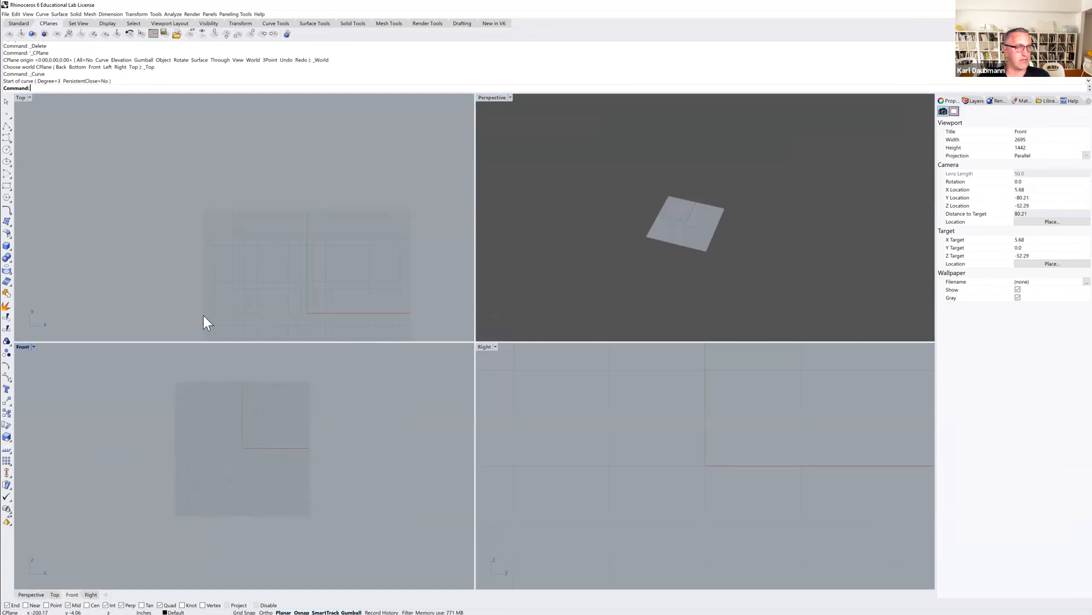
{"action": "left_click", "coordinate": [5, 139]}
{"action": "left_click", "coordinate": [129, 441]}
{"action": "left_click", "coordinate": [169, 401]}
{"action": "left_click", "coordinate": [205, 418]}
{"action": "left_click", "coordinate": [227, 477]}
{"action": "left_click", "coordinate": [265, 485]}
{"action": "left_click", "coordinate": [342, 429]}
{"action": "key", "text": "Return"}
{"action": "key", "text": "Return"}
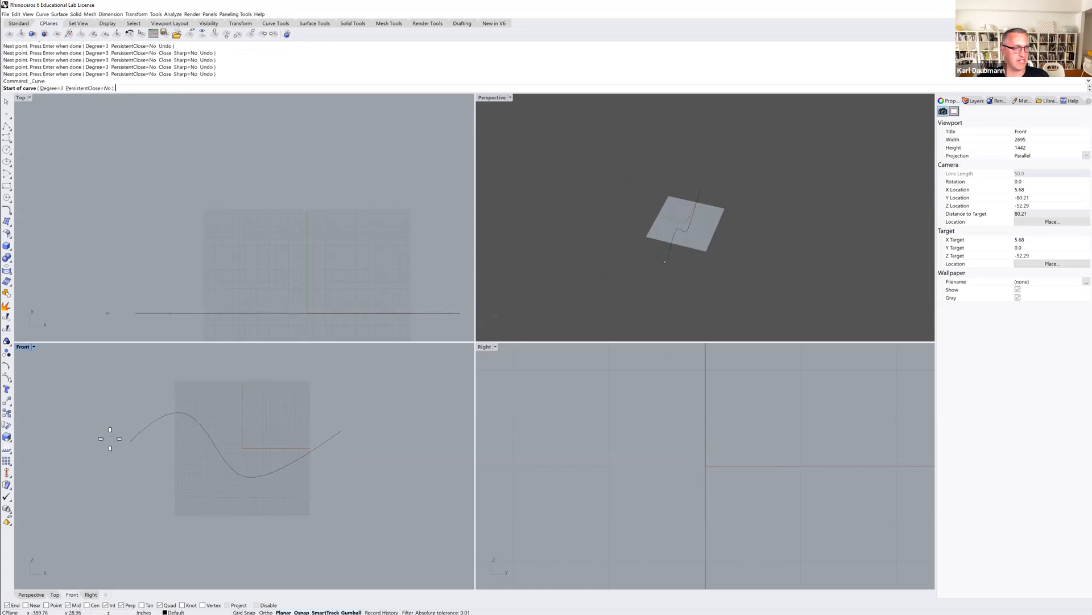
Draw a second six-point control point curve in the Front view, dipping first and then rising so it crosses the first curve.
{"action": "left_click", "coordinate": [132, 412]}
{"action": "left_click", "coordinate": [162, 463]}
{"action": "left_click", "coordinate": [194, 473]}
{"action": "left_click", "coordinate": [250, 436]}
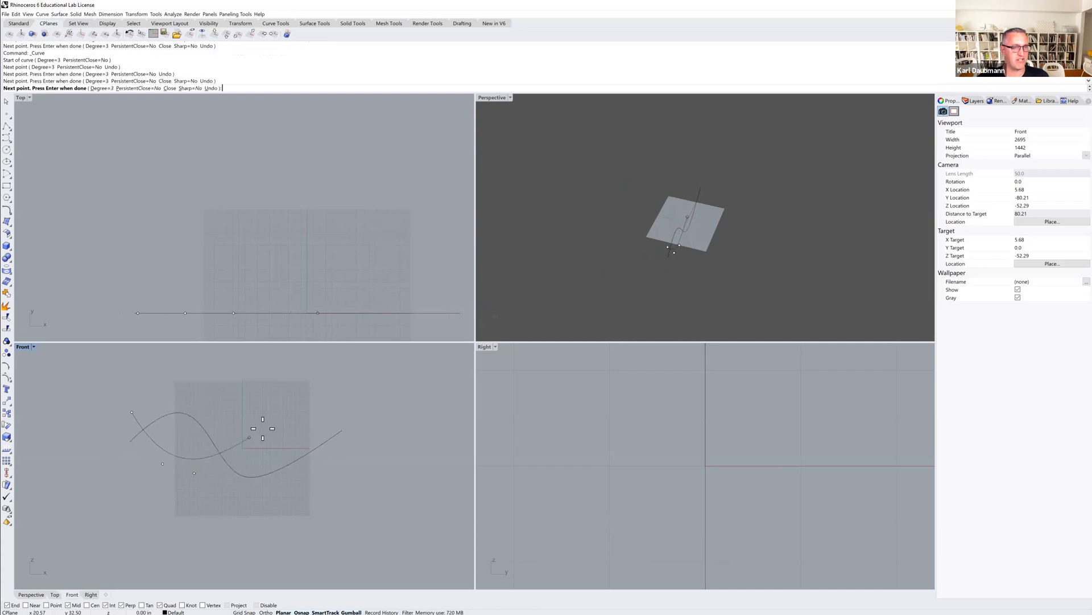
{"action": "left_click", "coordinate": [301, 420]}
{"action": "left_click", "coordinate": [353, 475]}
{"action": "key", "text": "Return"}
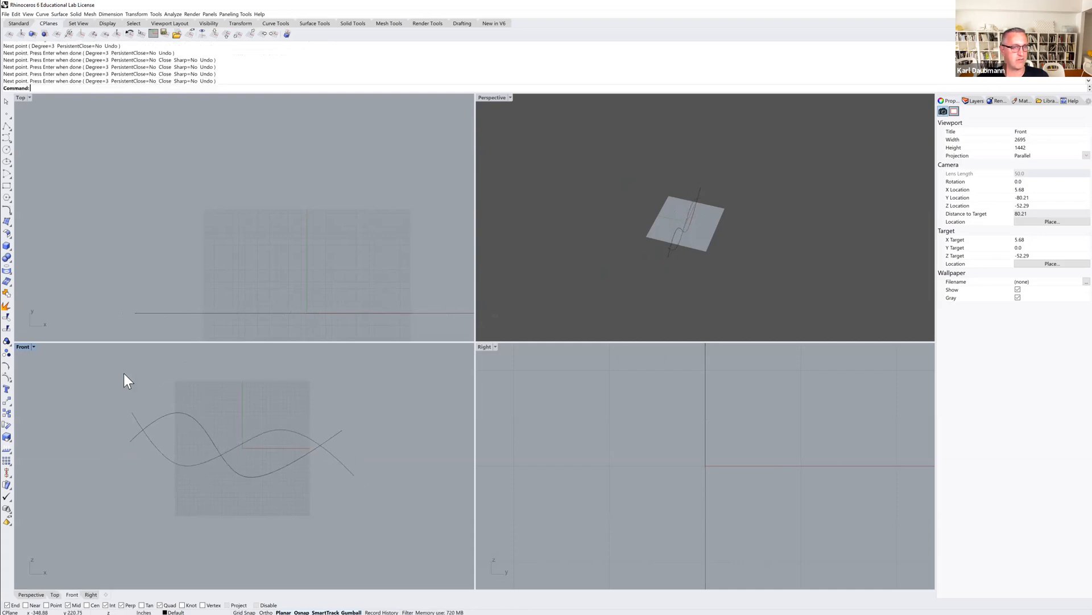
Draw a third, flatter seven-point control point curve arching above the other two in the Front view.
{"action": "key", "text": "Return"}
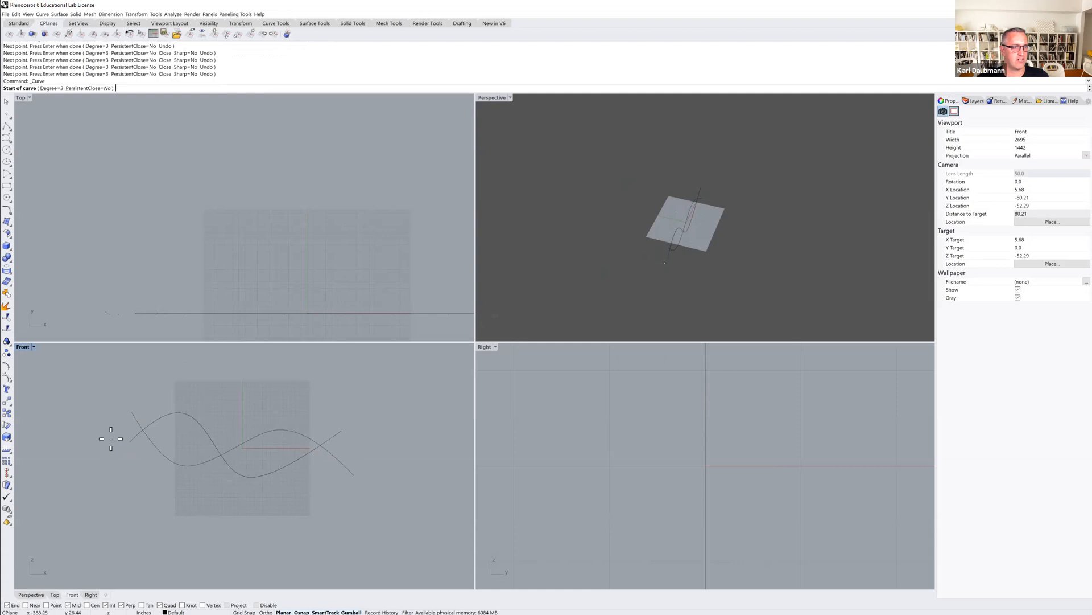
{"action": "left_click", "coordinate": [110, 438]}
{"action": "left_click", "coordinate": [159, 402]}
{"action": "left_click", "coordinate": [198, 396]}
{"action": "left_click", "coordinate": [236, 409]}
{"action": "left_click", "coordinate": [280, 408]}
{"action": "left_click", "coordinate": [303, 405]}
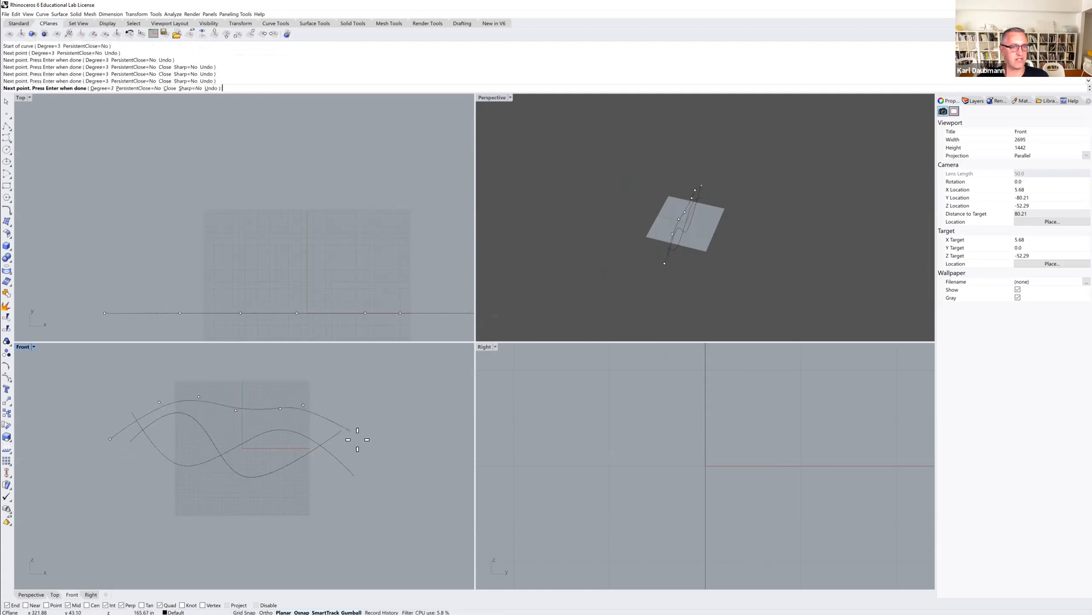
{"action": "left_click", "coordinate": [359, 460]}
{"action": "key", "text": "Return"}
Move the curve that dips first about 494 inches in the positive Y direction in the Top view.
{"action": "scroll", "coordinate": [318, 292], "scroll_direction": "down", "scroll_amount": 10}
{"action": "right_click_drag", "start_coordinate": [317, 293], "coordinate": [248, 283]}
{"action": "left_click", "coordinate": [274, 282]}
{"action": "left_click", "coordinate": [275, 429]}
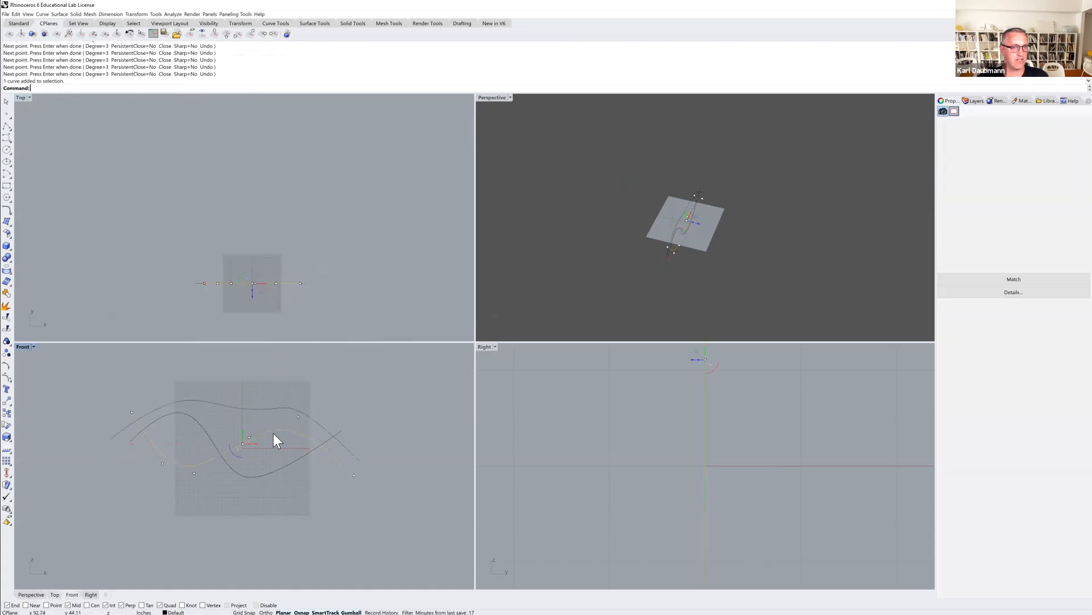
{"action": "type", "text": "M"}
{"action": "key", "text": "Return"}
{"action": "left_click", "coordinate": [335, 268]}
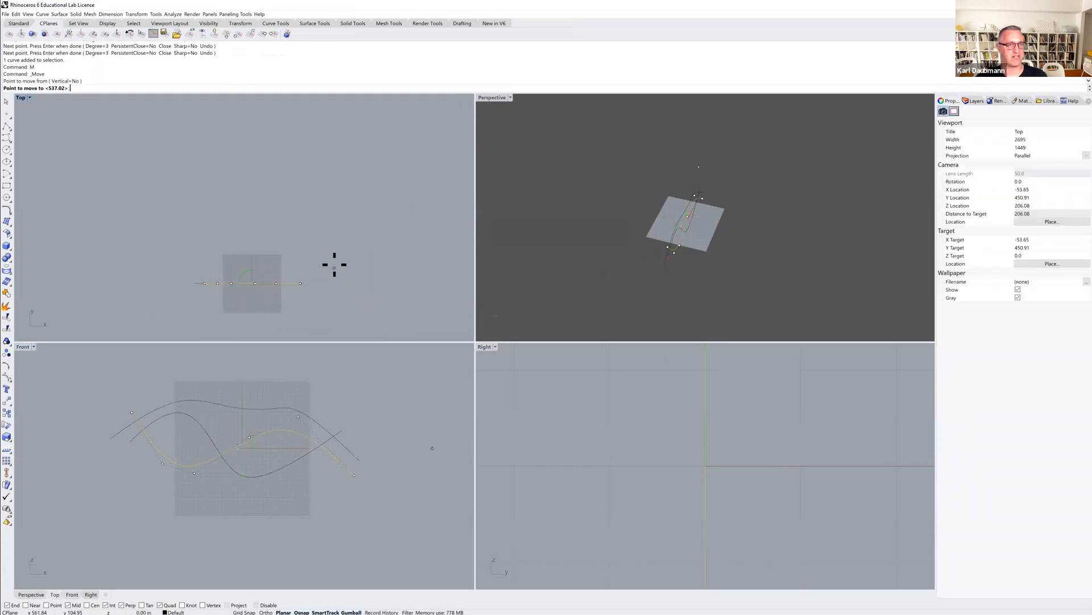
{"action": "left_click", "coordinate": [334, 193]}
{"action": "type", "text": "M"}
{"action": "key", "text": "Return"}
{"action": "key", "text": "Escape"}
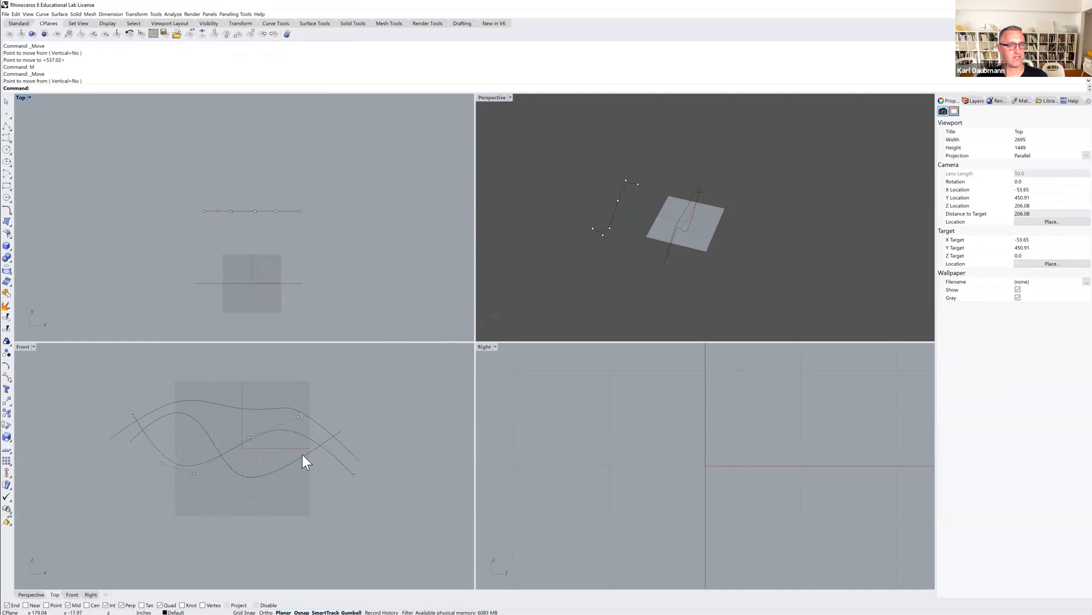
Move the curve that rises first and then dips deeply to about midway between the other two in the Top view.
{"action": "left_click", "coordinate": [303, 454]}
{"action": "type", "text": "M"}
{"action": "key", "text": "Return"}
{"action": "left_click", "coordinate": [345, 287]}
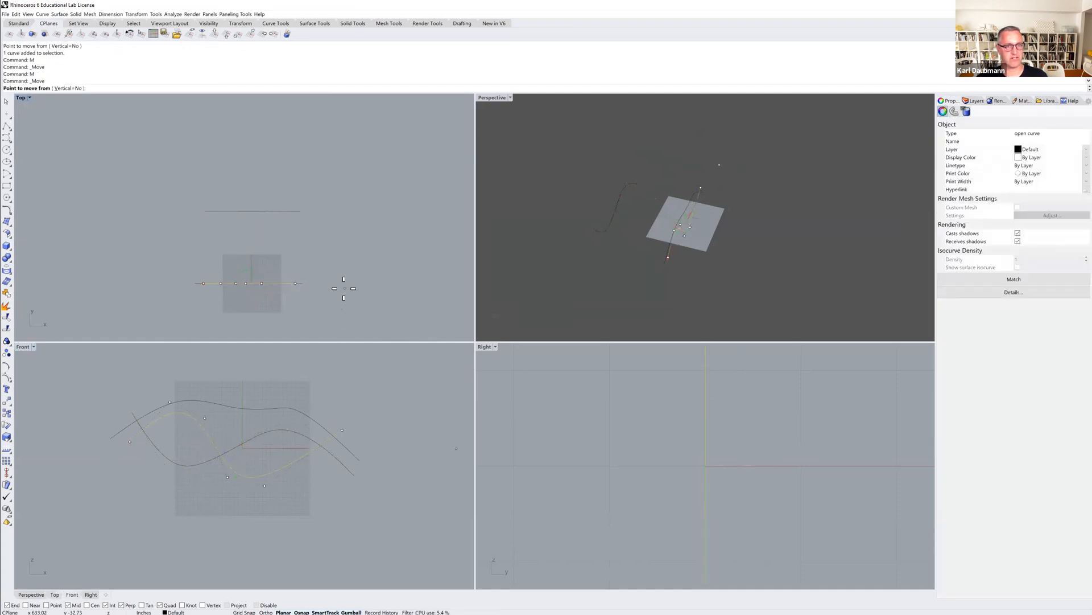
{"action": "left_click", "coordinate": [344, 250]}
{"action": "key", "text": "Escape"}
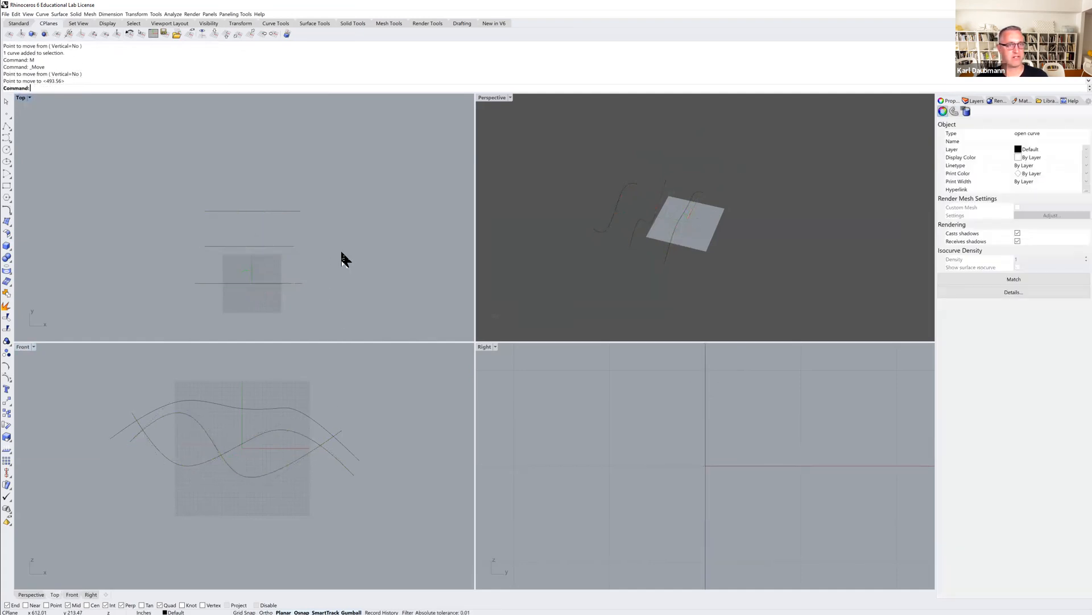
Loft the three wavy curves in the Perspective view with Normal style, rebuilding the cross sections with 10 control points.
{"action": "right_click_drag", "start_coordinate": [633, 223], "coordinate": [536, 143]}
{"action": "double_click", "coordinate": [492, 98]}
{"action": "right_click_drag", "start_coordinate": [493, 192], "coordinate": [512, 212]}
{"action": "left_click_drag", "start_coordinate": [570, 223], "coordinate": [327, 406]}
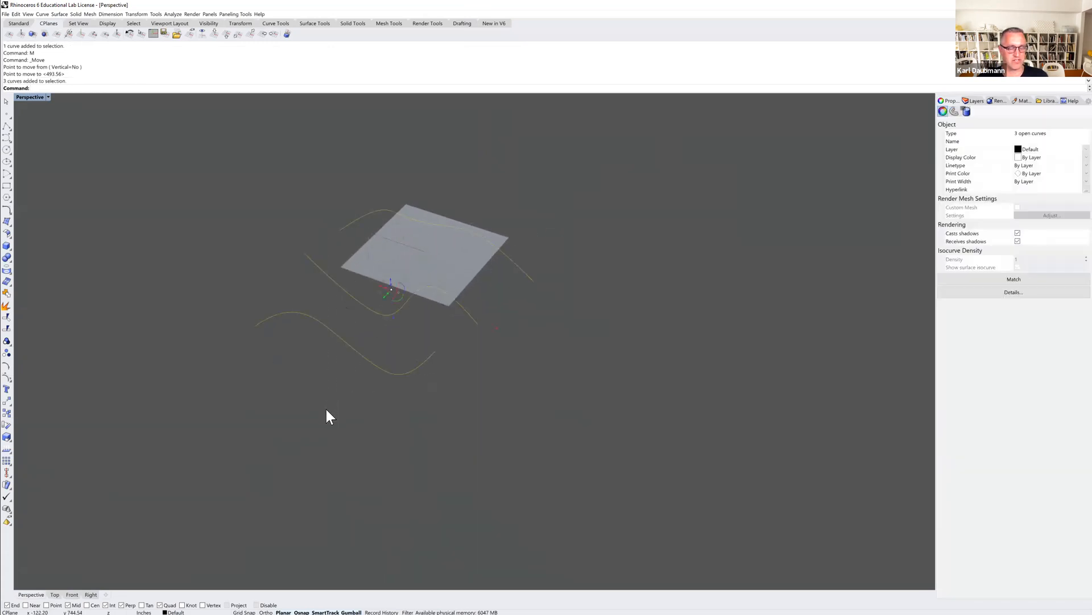
{"action": "type", "text": "Loft"}
{"action": "key", "text": "Return"}
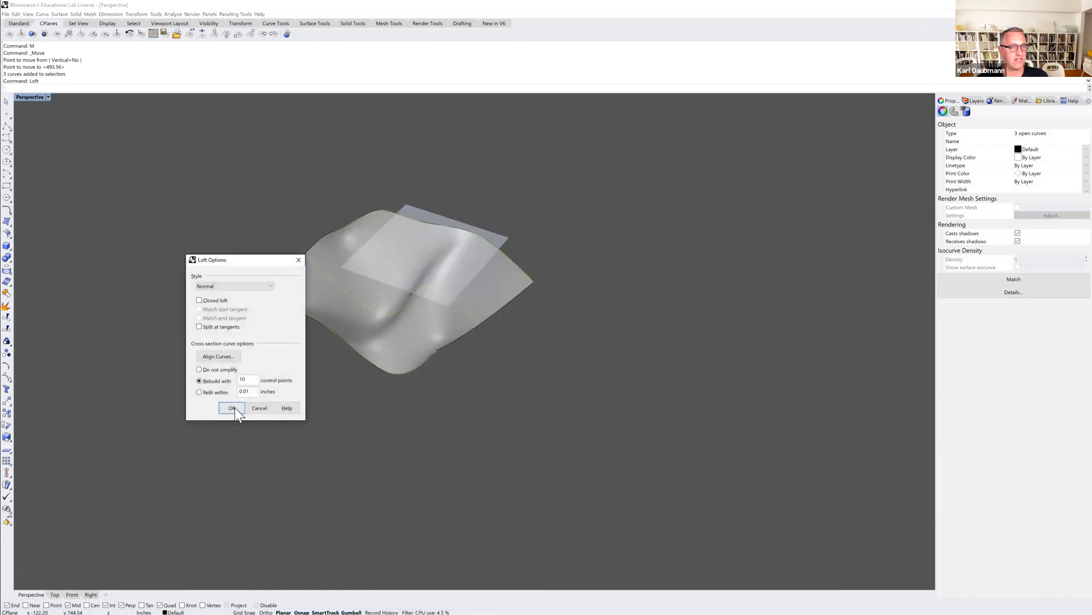
{"action": "left_click", "coordinate": [232, 408]}
{"action": "mouse_move", "coordinate": [345, 395]}
{"action": "right_mouse_down"}
{"action": "mouse_move", "coordinate": [356, 407]}
{"action": "mouse_move", "coordinate": [337, 398]}
{"action": "mouse_move", "coordinate": [341, 385]}
{"action": "mouse_move", "coordinate": [381, 395]}
{"action": "mouse_move", "coordinate": [387, 422]}
{"action": "mouse_move", "coordinate": [383, 390]}
{"action": "mouse_move", "coordinate": [382, 420]}
{"action": "mouse_move", "coordinate": [402, 405]}
{"action": "mouse_move", "coordinate": [382, 393]}
{"action": "mouse_move", "coordinate": [378, 410]}
{"action": "mouse_move", "coordinate": [395, 409]}
{"action": "mouse_move", "coordinate": [415, 434]}
{"action": "right_mouse_up"}
{"action": "key", "text": "Escape"}
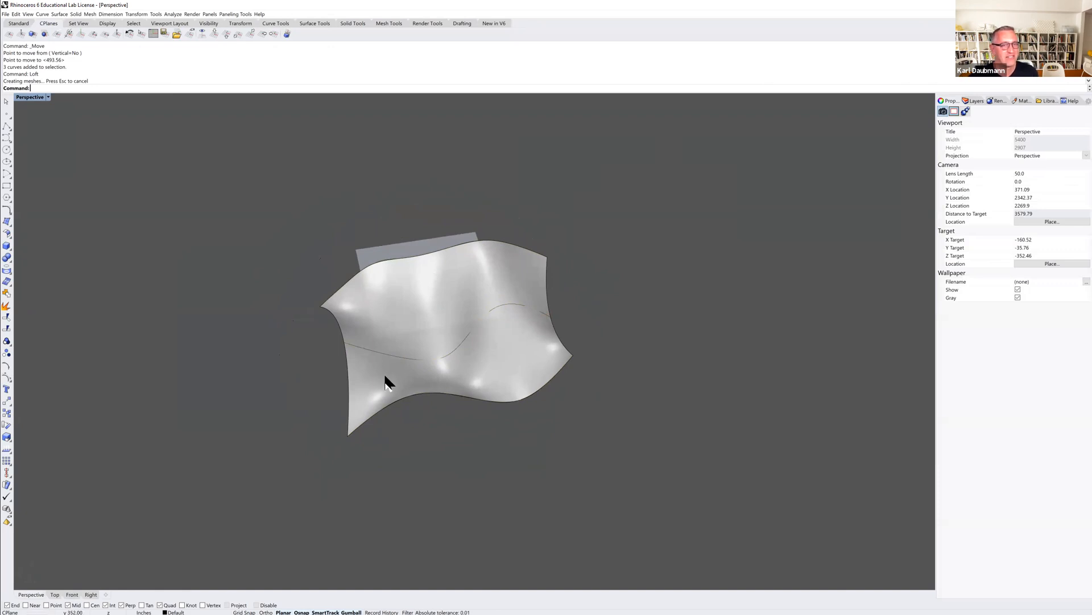
{"action": "right_click_drag", "start_coordinate": [371, 387], "coordinate": [339, 359]}
{"action": "scroll", "coordinate": [309, 293], "scroll_direction": "up", "scroll_amount": 2}
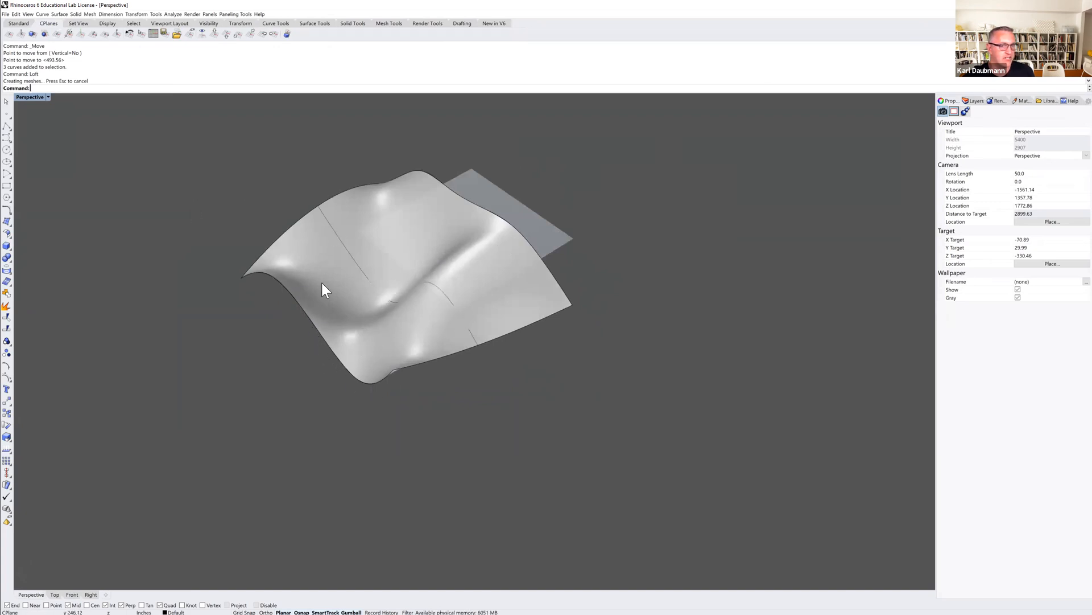
Set the lofted surface's isocurve density to 10 and inspect the resulting isocurve grid.
{"action": "left_click", "coordinate": [431, 250]}
{"action": "right_click_drag", "start_coordinate": [467, 301], "coordinate": [419, 320]}
{"action": "scroll", "coordinate": [441, 336], "scroll_direction": "up", "scroll_amount": 2}
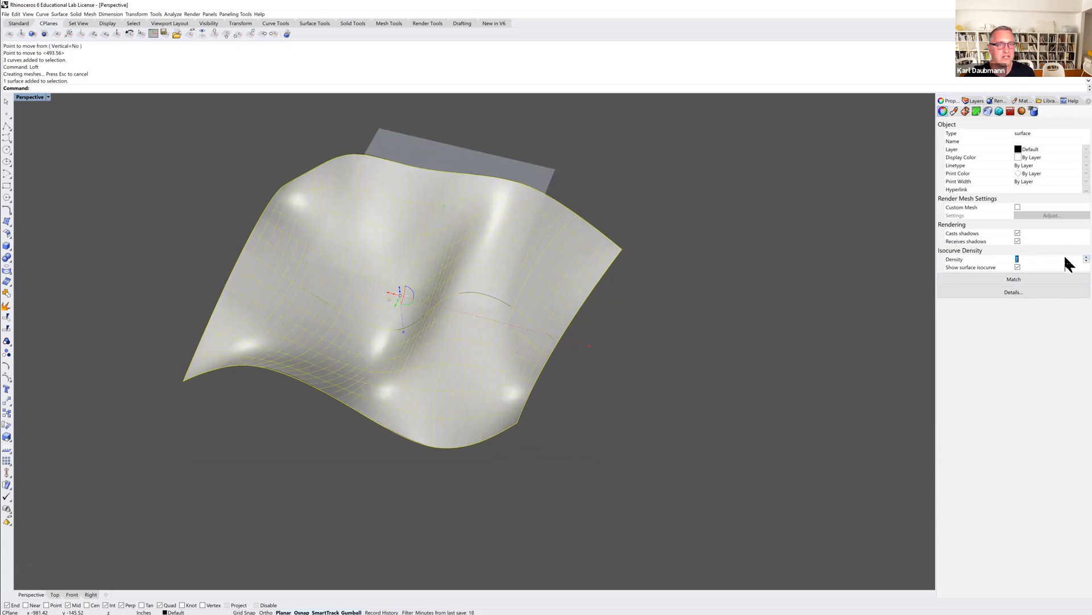
{"action": "left_click", "coordinate": [800, 323]}
{"action": "right_click_drag", "start_coordinate": [674, 358], "coordinate": [597, 326]}
{"action": "left_click", "coordinate": [541, 288]}
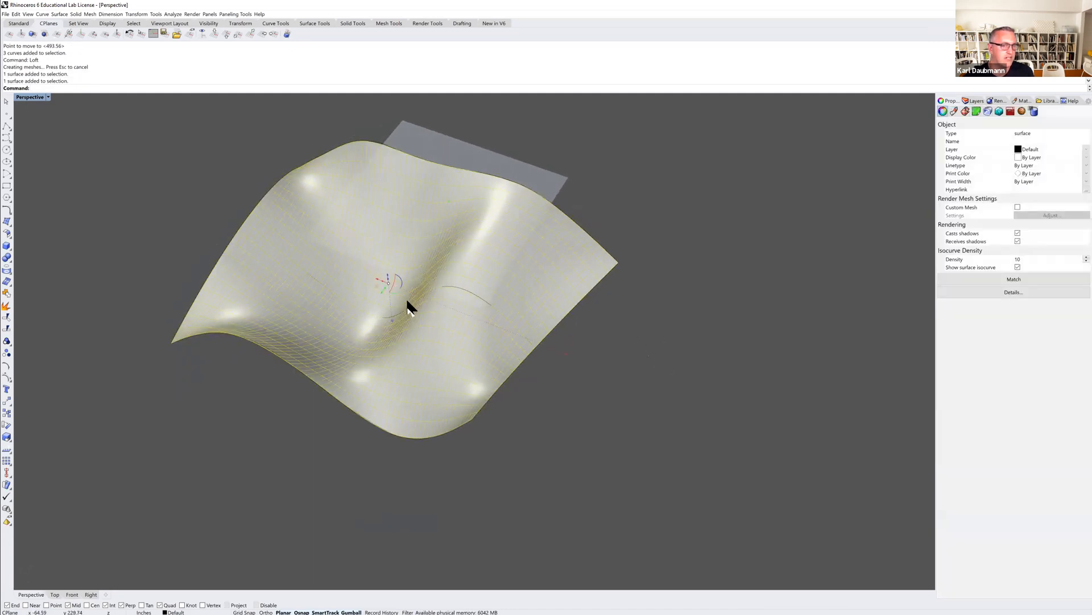
{"action": "right_click_drag", "start_coordinate": [400, 347], "coordinate": [427, 287]}
{"action": "key", "text": "Escape"}
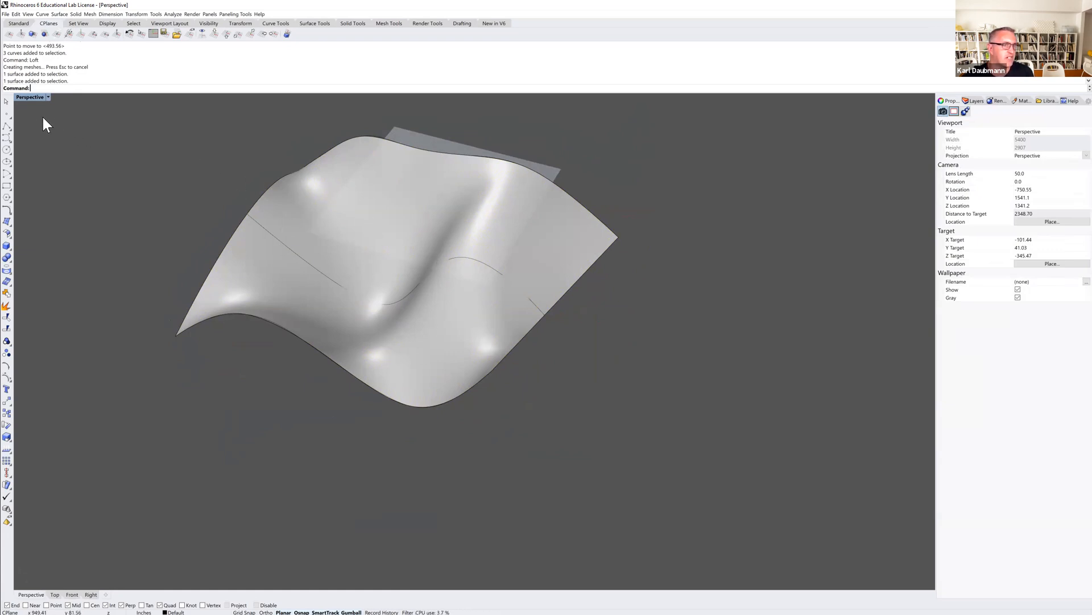
Contour the lofted surface in the Front view from a base point below it, straight upward, with 10 inches between contours.
{"action": "double_click", "coordinate": [33, 97]}
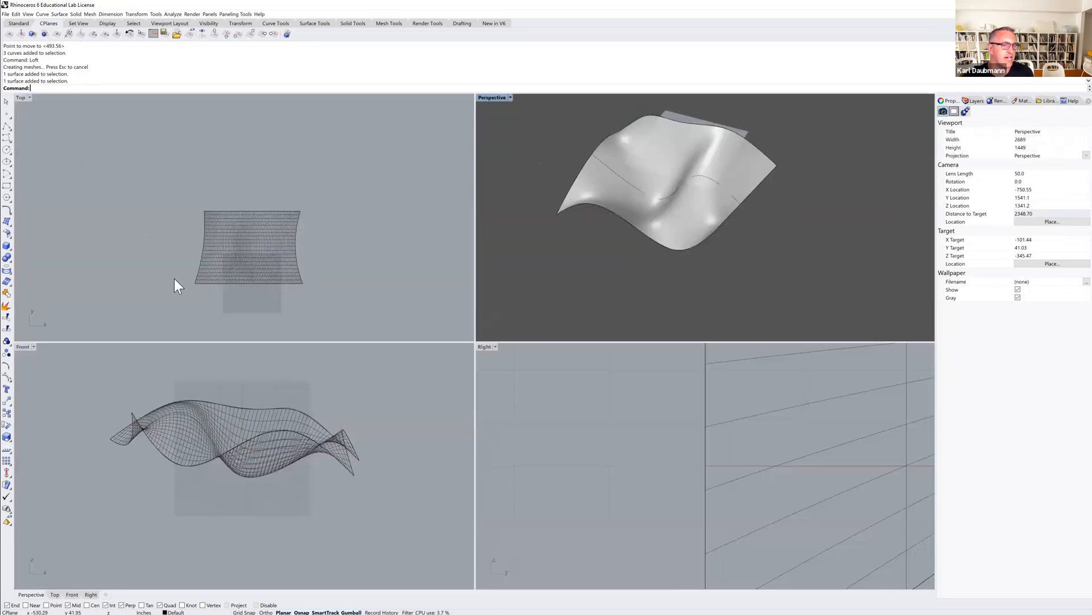
{"action": "right_click_drag", "start_coordinate": [278, 432], "coordinate": [274, 439]}
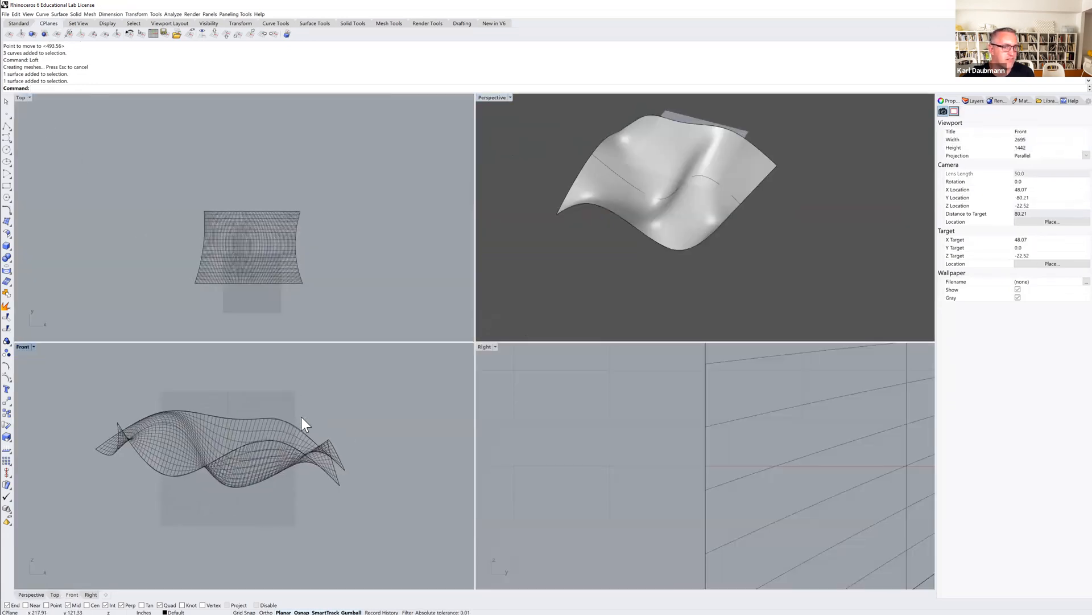
{"action": "left_click", "coordinate": [272, 452]}
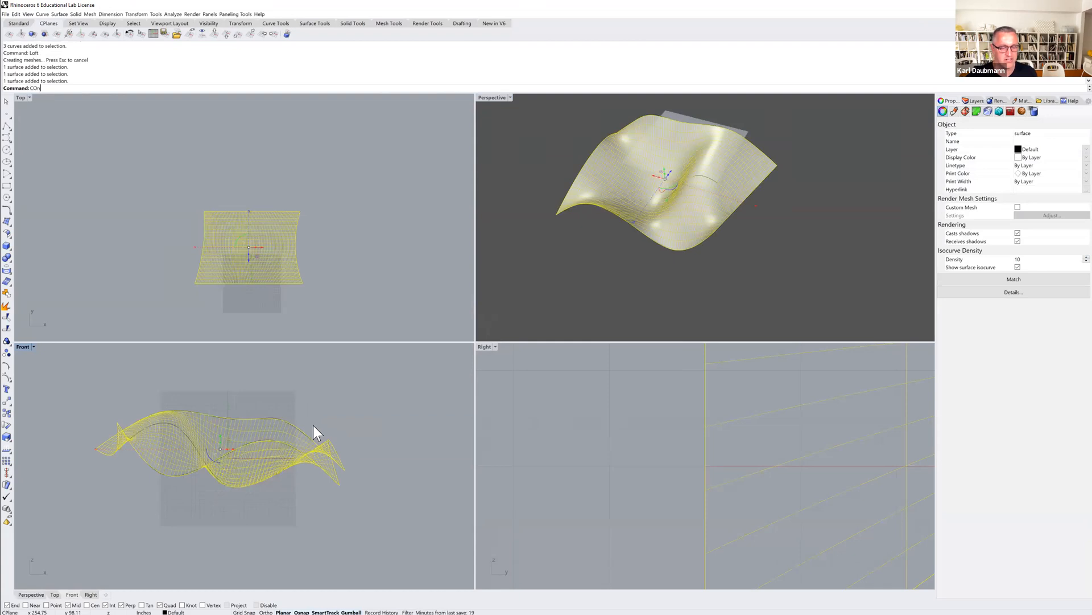
{"action": "key", "text": "Return"}
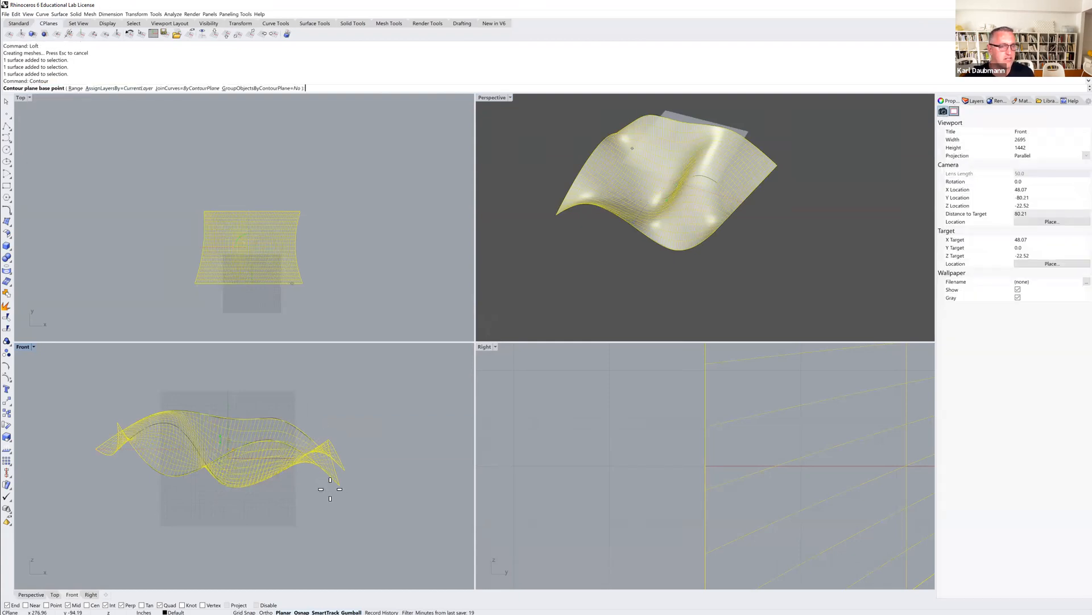
{"action": "left_click", "coordinate": [262, 493]}
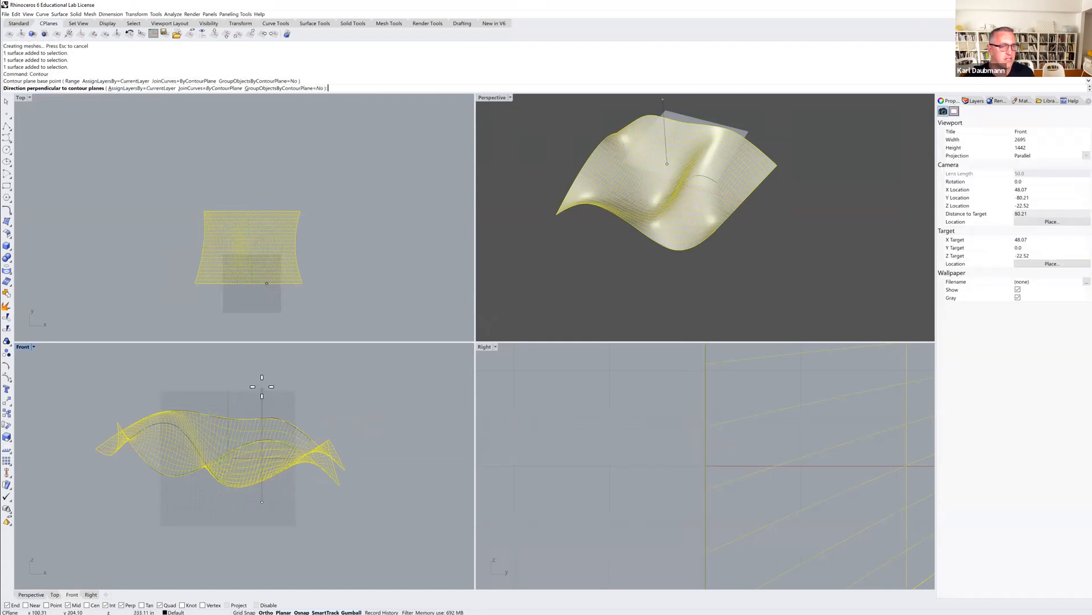
{"action": "left_click", "coordinate": [262, 386]}
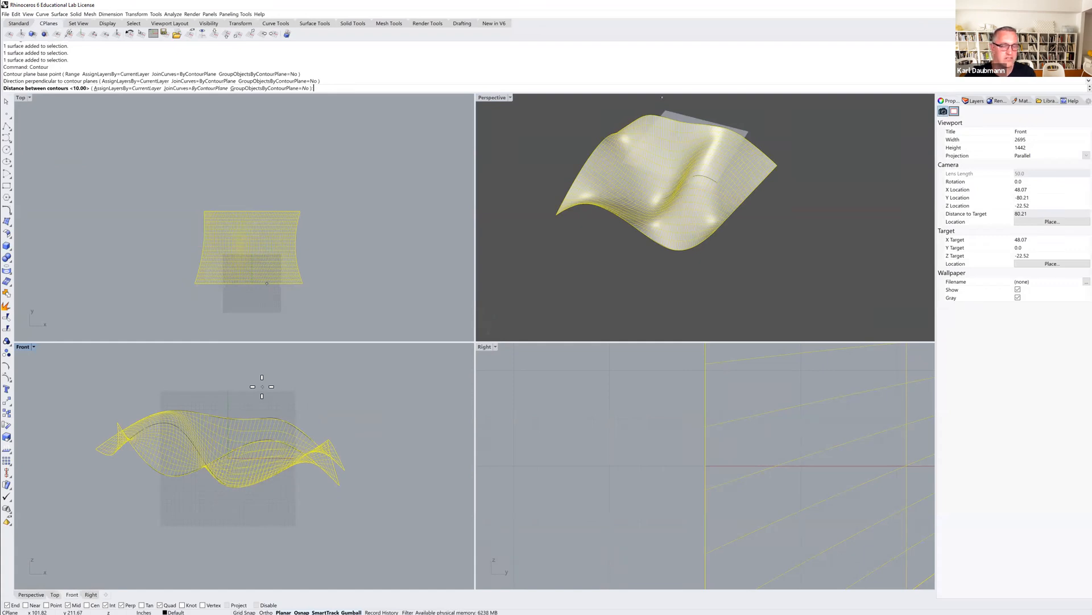
{"action": "key", "text": "Return"}
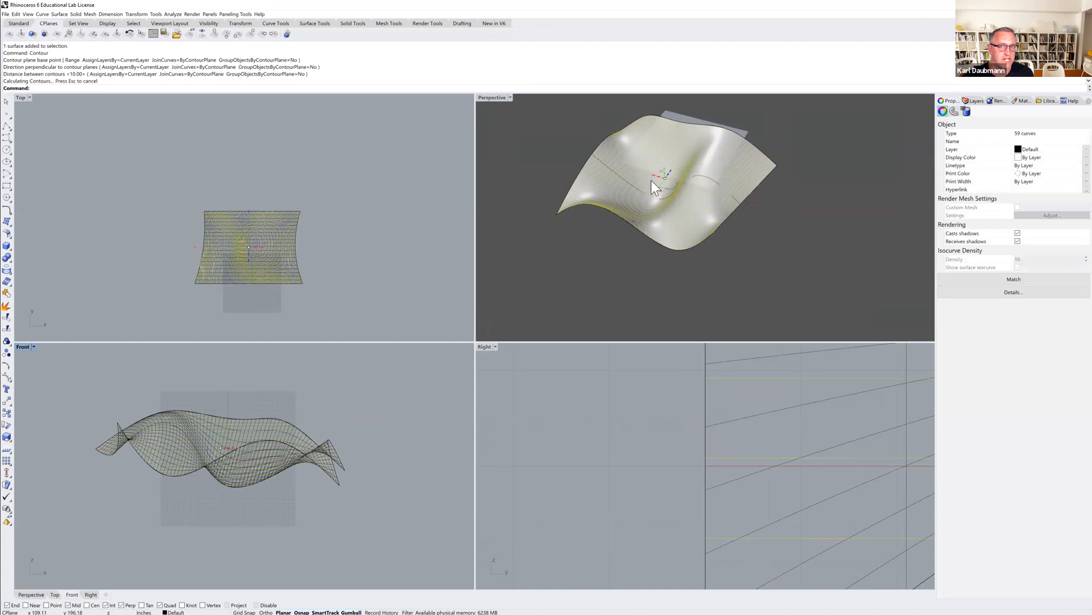
Move the new contour curves in the negative X direction in the Perspective view, clear of the lofted surface.
{"action": "double_click", "coordinate": [498, 97]}
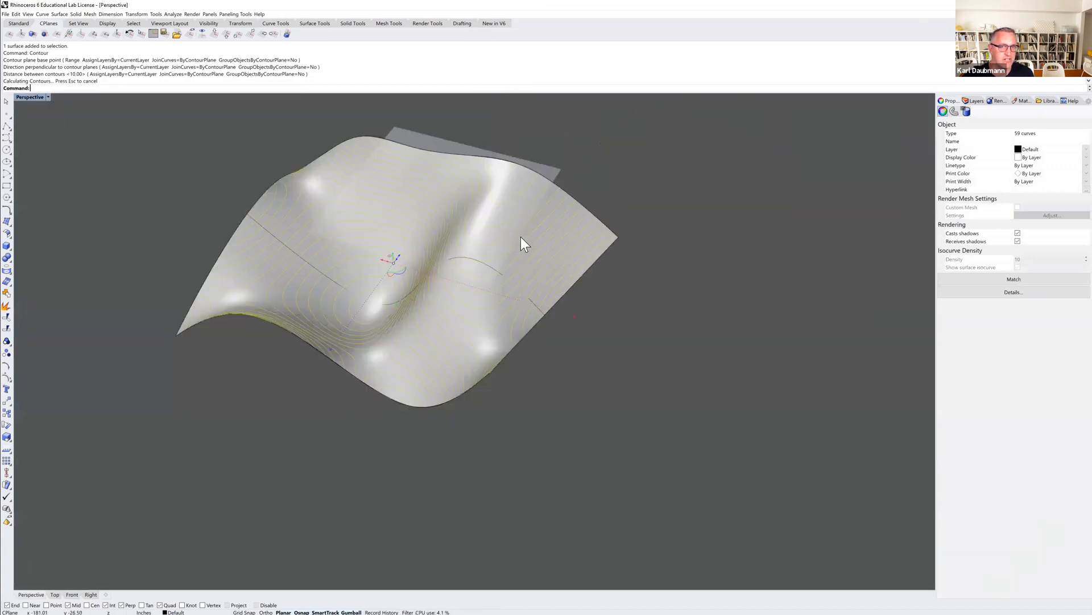
{"action": "right_click_drag", "start_coordinate": [499, 266], "coordinate": [403, 244], "text": "shift"}
{"action": "scroll", "coordinate": [403, 245], "scroll_direction": "down", "scroll_amount": 2}
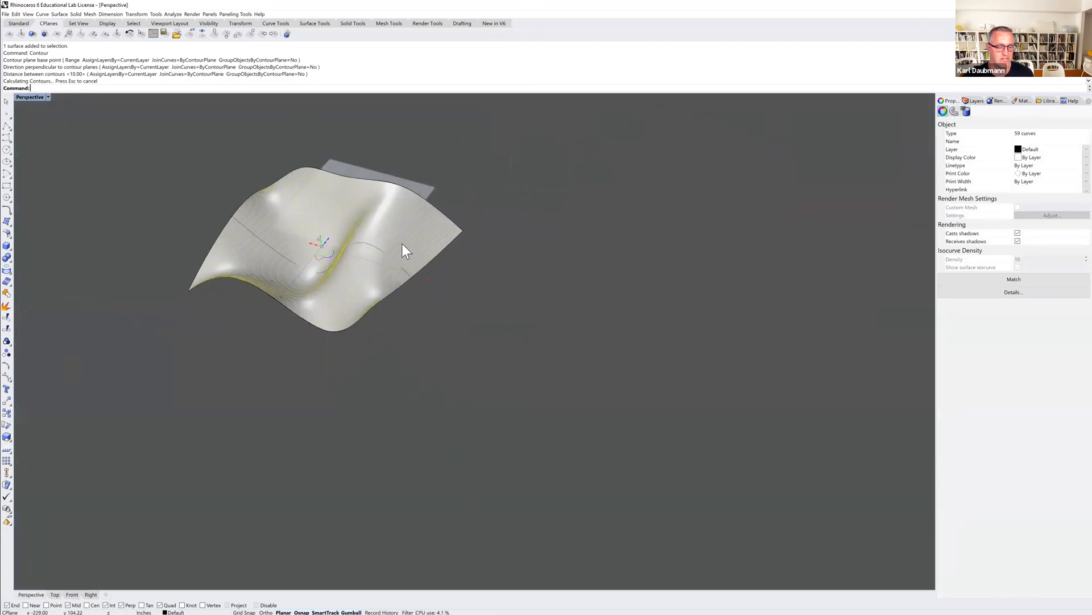
{"action": "type", "text": "M"}
{"action": "key", "text": "Return"}
{"action": "left_click", "coordinate": [473, 172]}
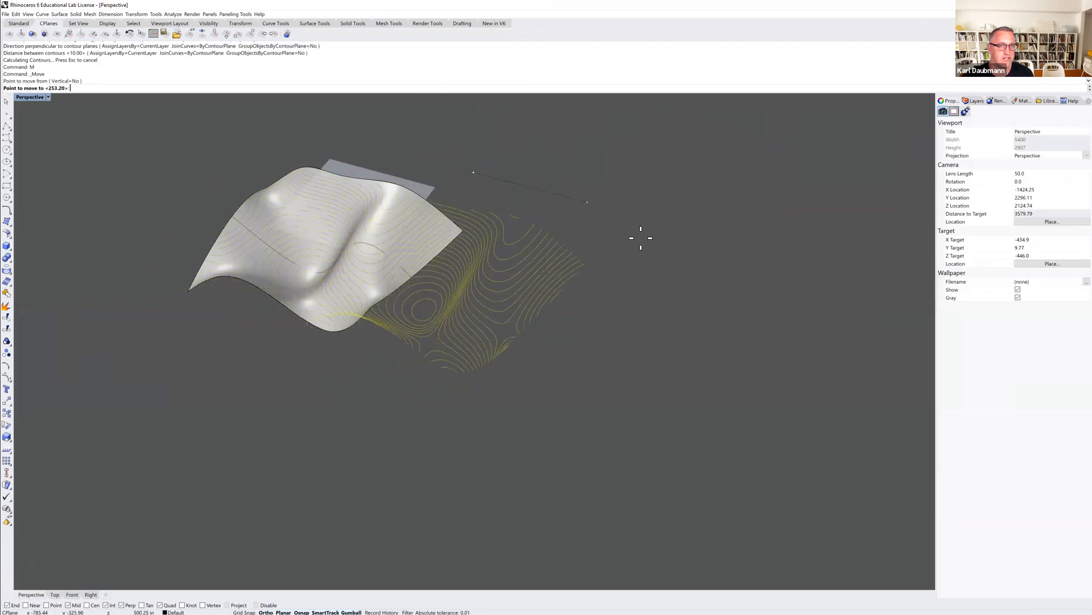
{"action": "left_click", "coordinate": [716, 267]}
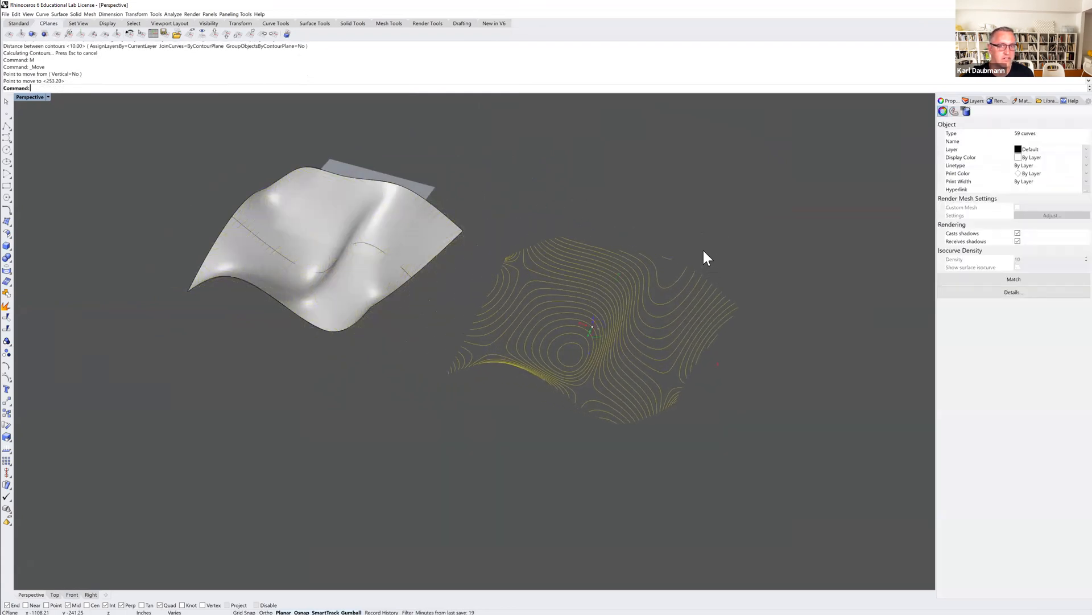
{"action": "left_click", "coordinate": [704, 251]}
Flatten all the moved contour curves onto the construction plane with ProjectToCPlane, deleting the input objects.
{"action": "scroll", "coordinate": [591, 336], "scroll_direction": "up", "scroll_amount": 4}
{"action": "right_click_drag", "start_coordinate": [685, 350], "coordinate": [583, 323]}
{"action": "scroll", "coordinate": [616, 325], "scroll_direction": "down", "scroll_amount": 2}
{"action": "scroll", "coordinate": [616, 326], "scroll_direction": "down", "scroll_amount": 1}
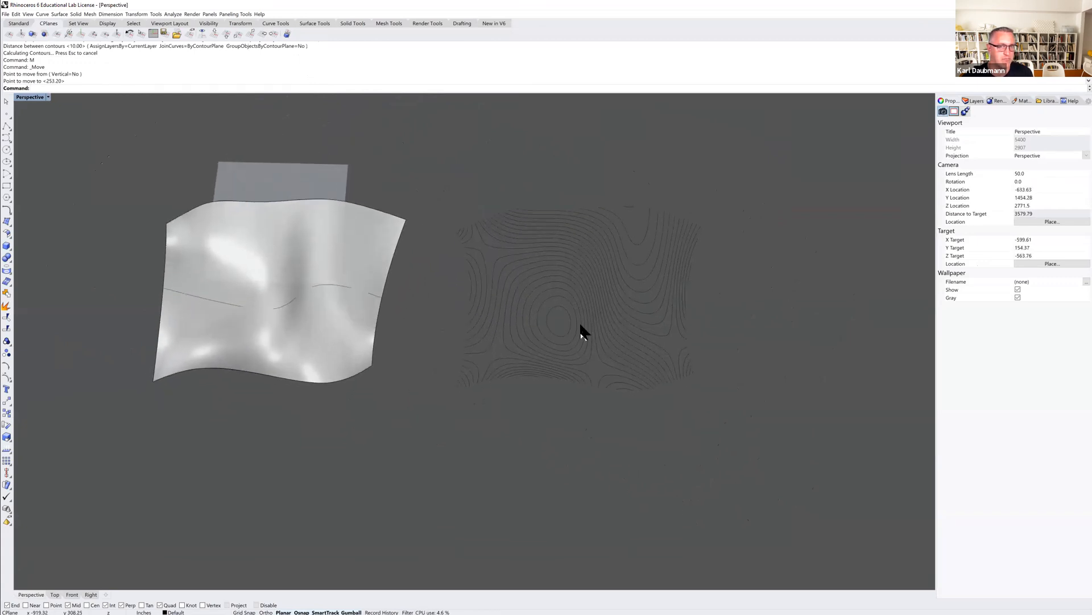
{"action": "scroll", "coordinate": [578, 322], "scroll_direction": "down", "scroll_amount": 2}
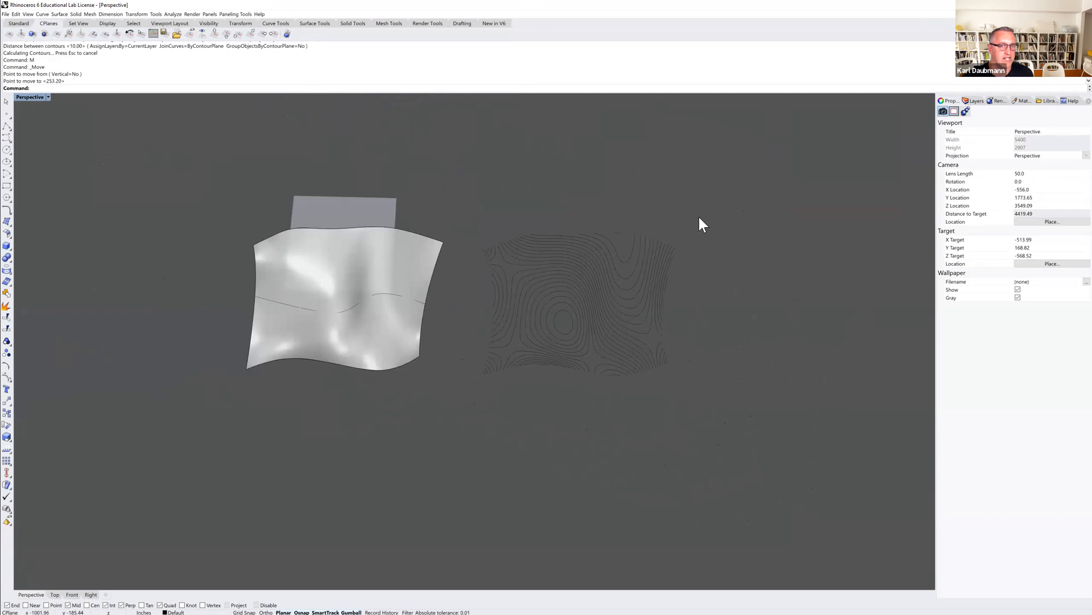
{"action": "left_click_drag", "start_coordinate": [727, 200], "coordinate": [470, 422]}
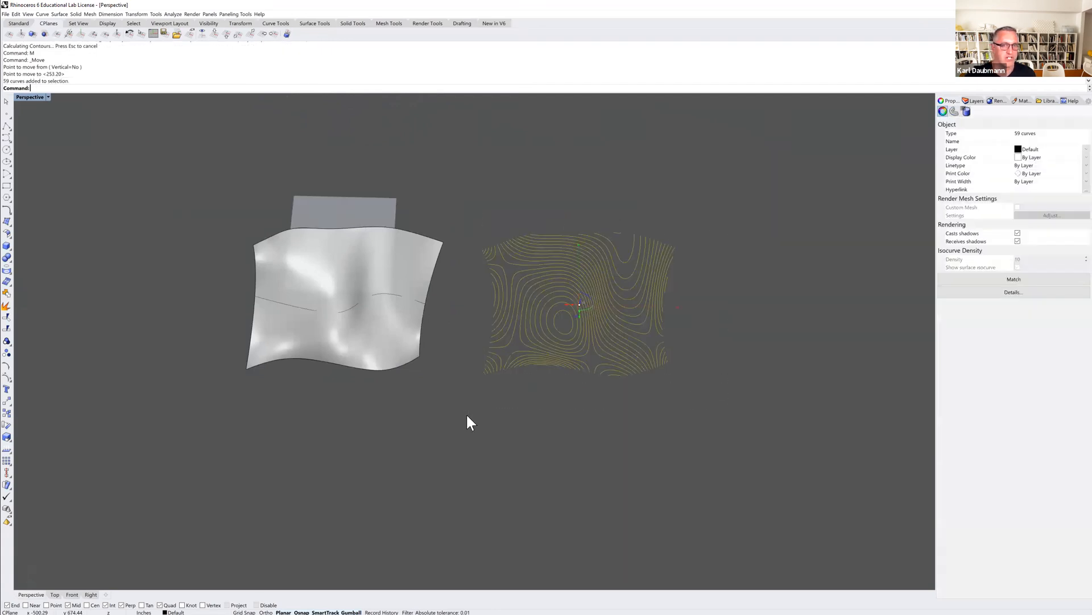
{"action": "type", "text": "ProjectToCPlane"}
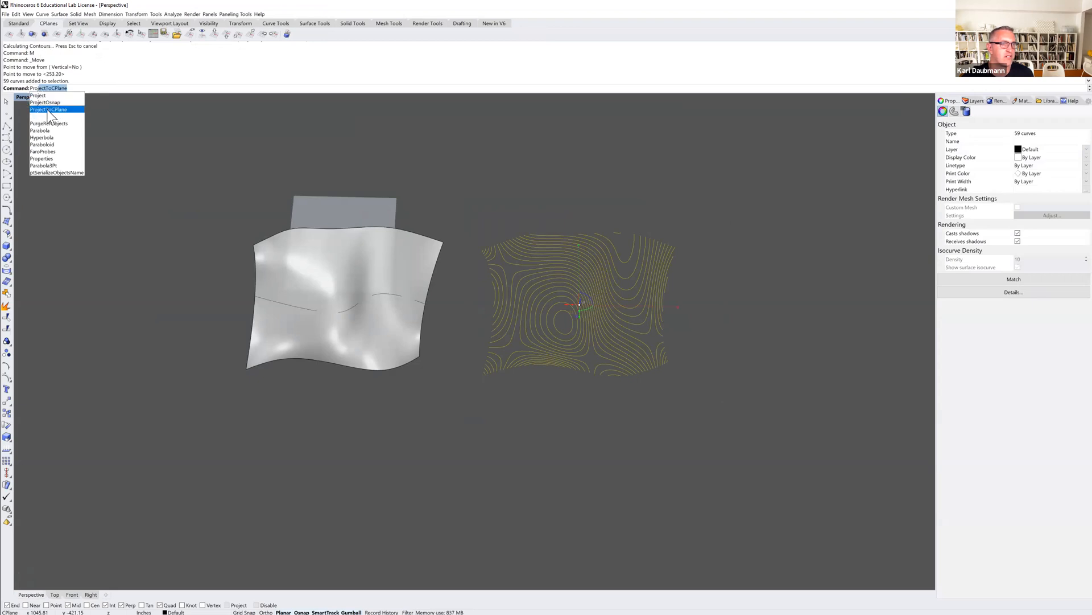
{"action": "key", "text": "Return"}
{"action": "type", "text": "y"}
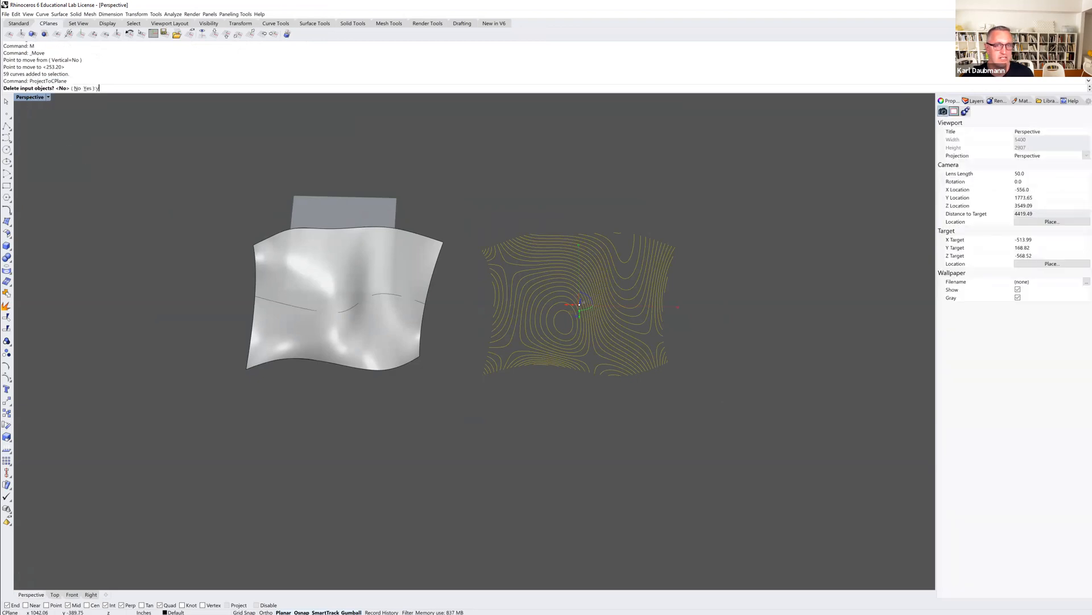
{"action": "key", "text": "Return"}
{"action": "left_click", "coordinate": [580, 247]}
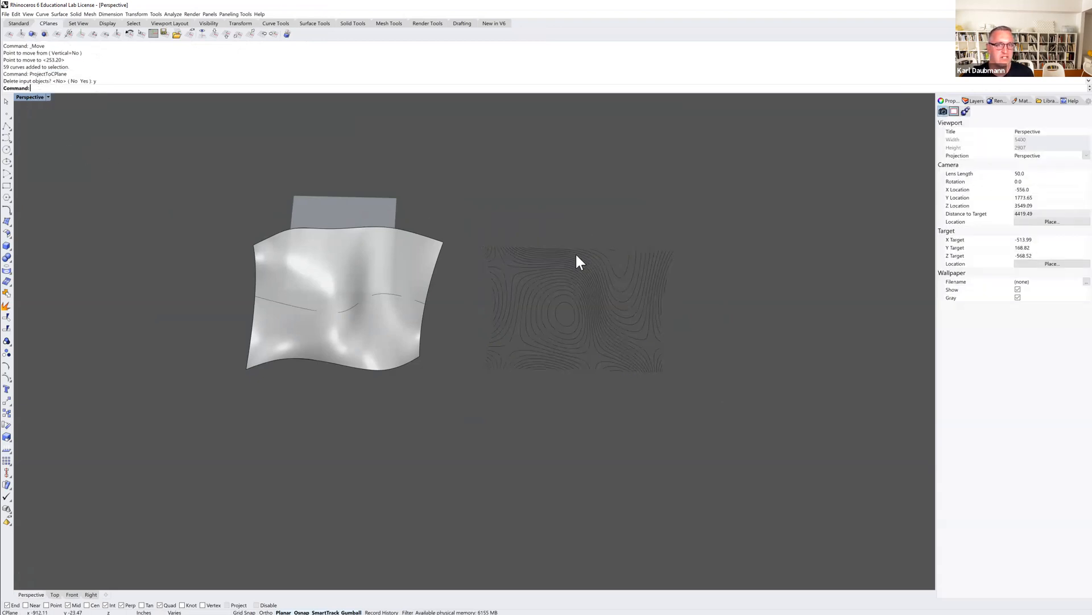
Examine the flattened contour drawing beside the lofted surface in the Top and Perspective views.
{"action": "double_click", "coordinate": [30, 97]}
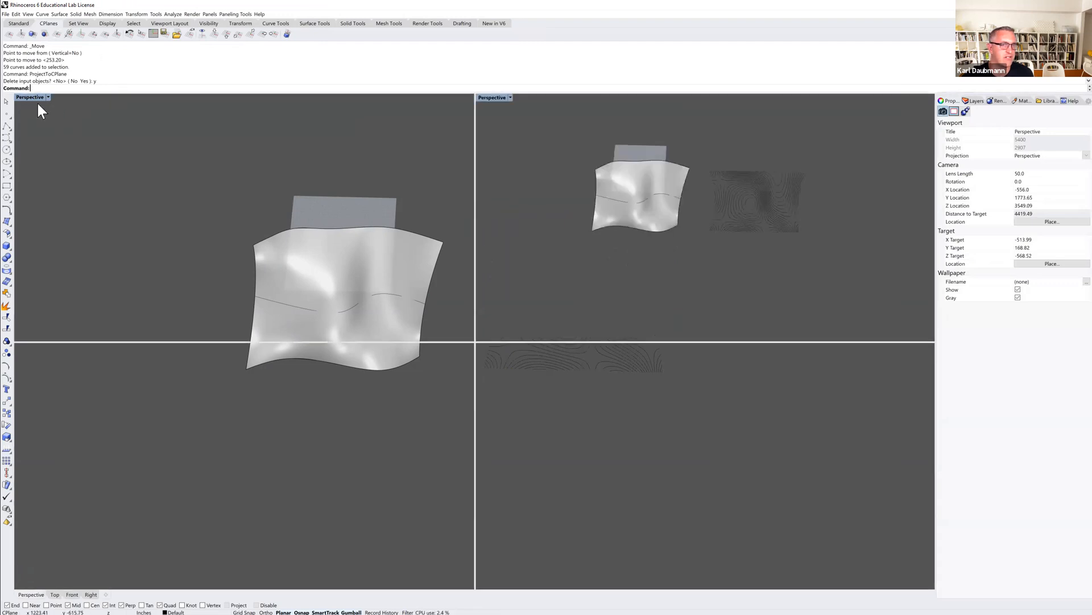
{"action": "scroll", "coordinate": [99, 237], "scroll_direction": "up", "scroll_amount": 3}
{"action": "right_click_drag", "start_coordinate": [123, 237], "coordinate": [145, 218]}
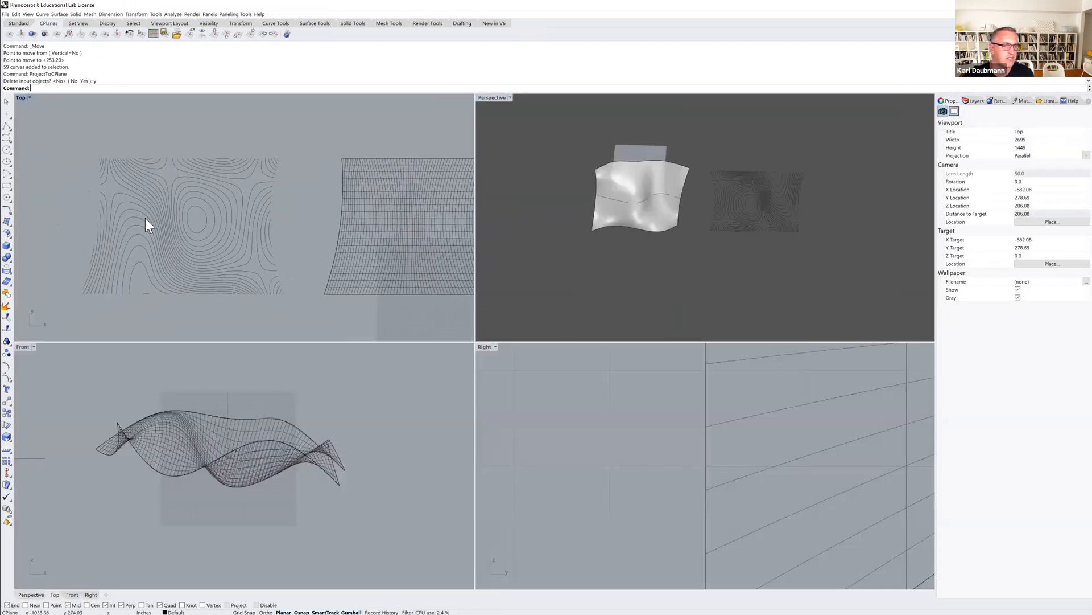
{"action": "scroll", "coordinate": [146, 217], "scroll_direction": "up", "scroll_amount": 6}
{"action": "scroll", "coordinate": [216, 220], "scroll_direction": "down", "scroll_amount": 2}
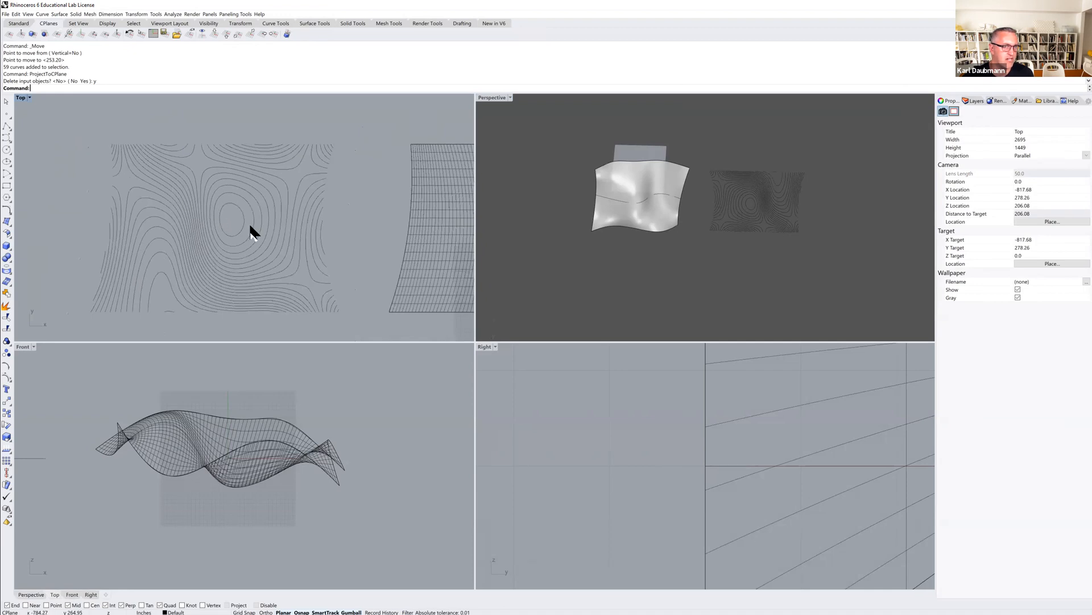
{"action": "scroll", "coordinate": [253, 223], "scroll_direction": "down", "scroll_amount": 6}
{"action": "right_click_drag", "start_coordinate": [410, 231], "coordinate": [391, 228]}
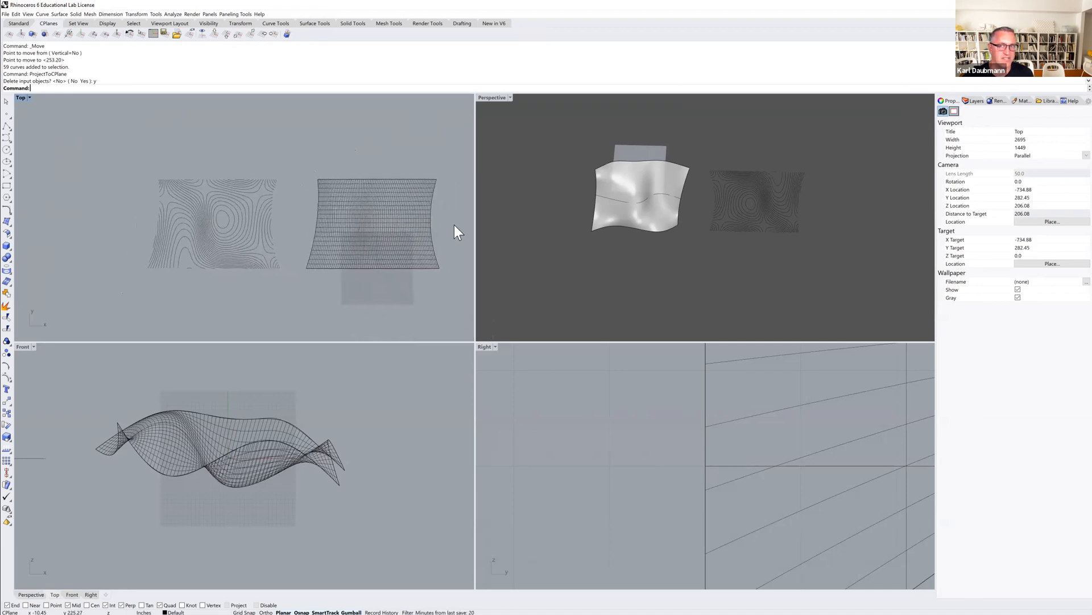
{"action": "left_click", "coordinate": [490, 98]}
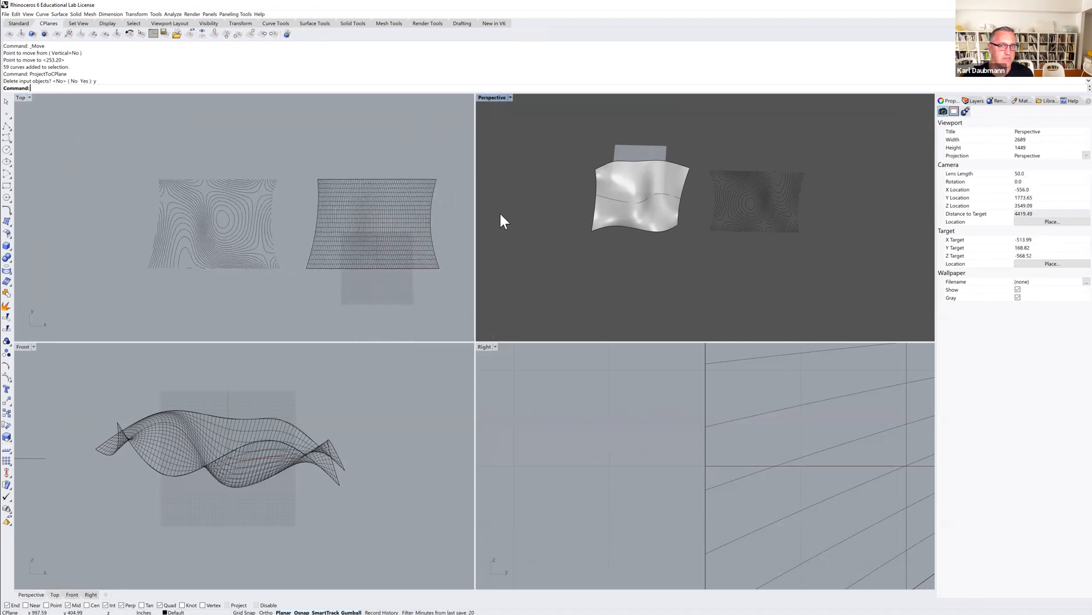
{"action": "double_click", "coordinate": [487, 97]}
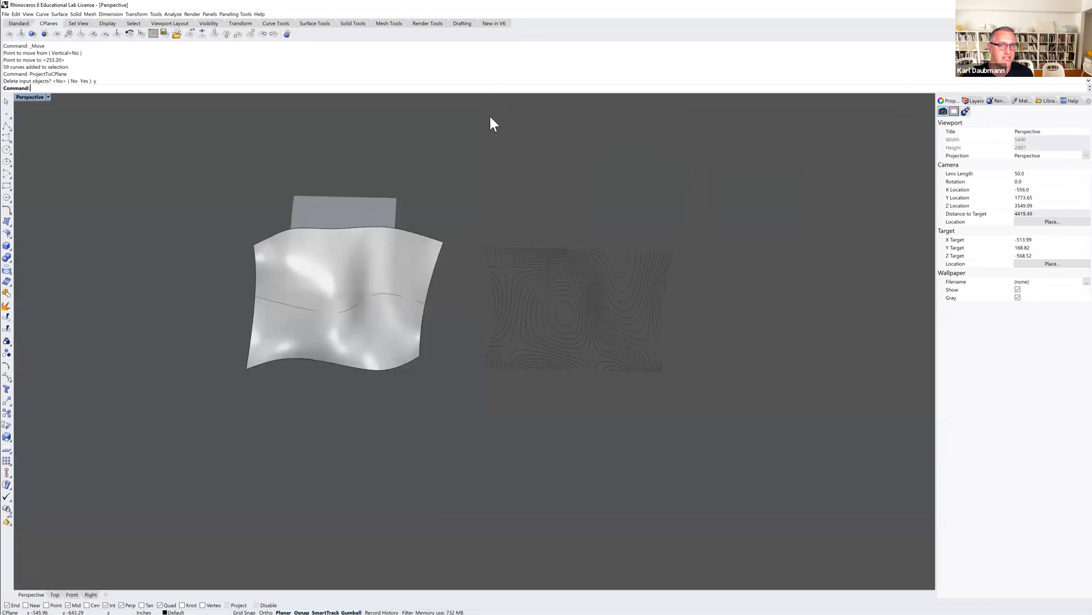
{"action": "mouse_move", "coordinate": [496, 293]}
{"action": "right_mouse_down"}
{"action": "mouse_move", "coordinate": [476, 261]}
{"action": "mouse_move", "coordinate": [451, 262]}
{"action": "mouse_move", "coordinate": [490, 291]}
{"action": "right_mouse_up"}
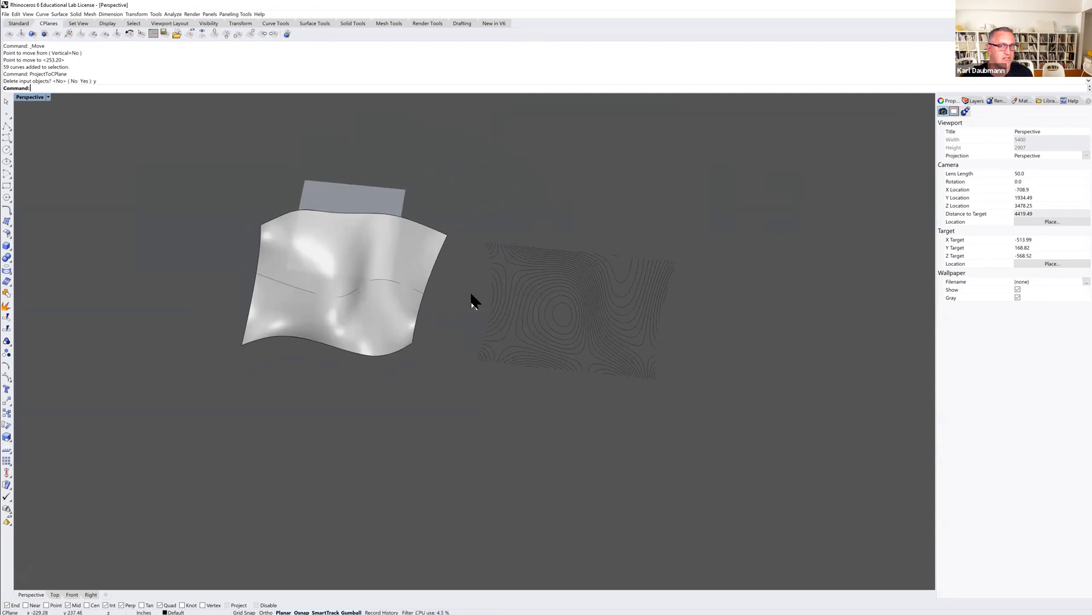
{"action": "right_click_drag", "start_coordinate": [513, 314], "coordinate": [485, 287], "text": "shift"}
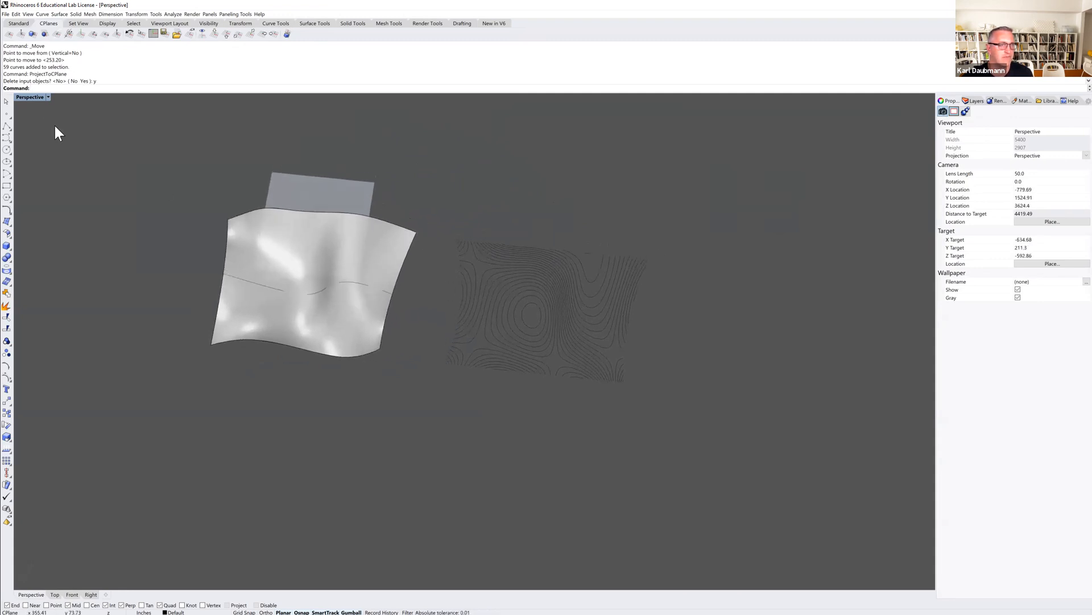
{"action": "double_click", "coordinate": [29, 97]}
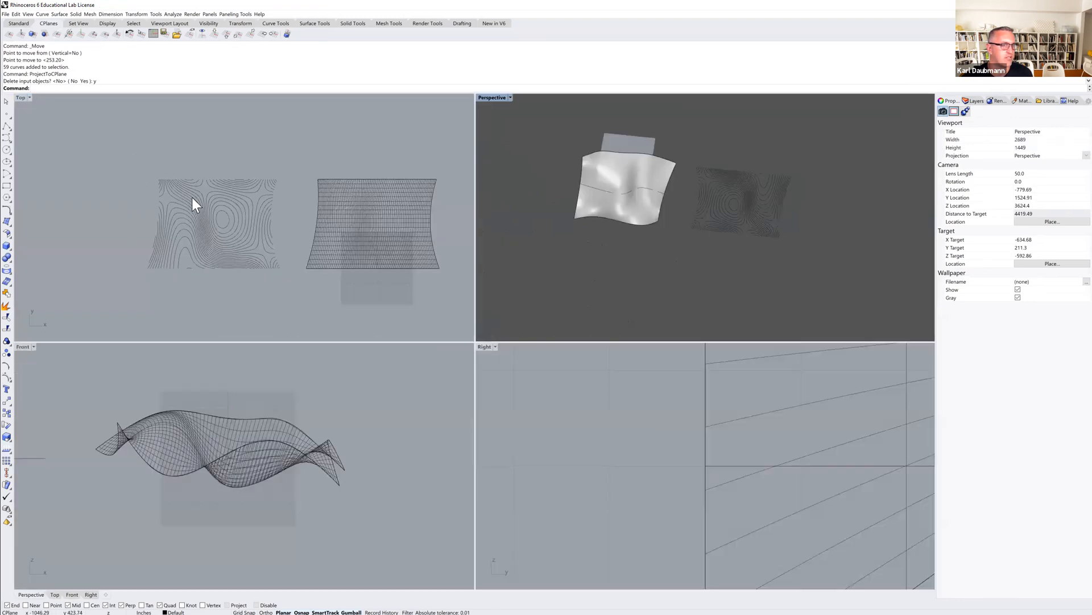
{"action": "scroll", "coordinate": [186, 204], "scroll_direction": "up", "scroll_amount": 3}
{"action": "left_click_drag", "start_coordinate": [42, 124], "coordinate": [360, 324]}
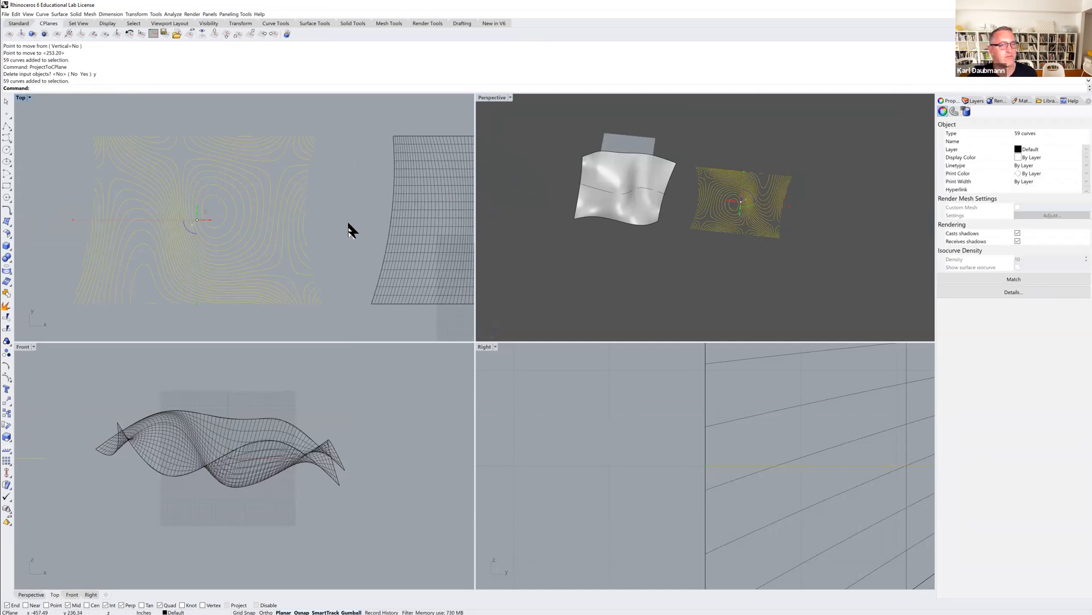
{"action": "key", "text": "Escape"}
{"action": "scroll", "coordinate": [325, 224], "scroll_direction": "down", "scroll_amount": 3}
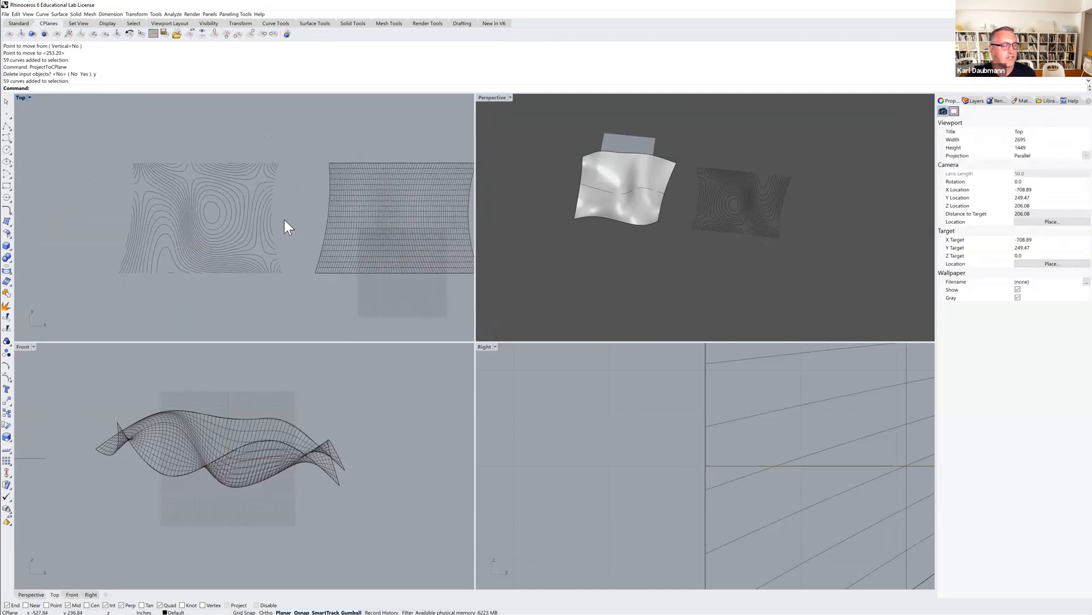
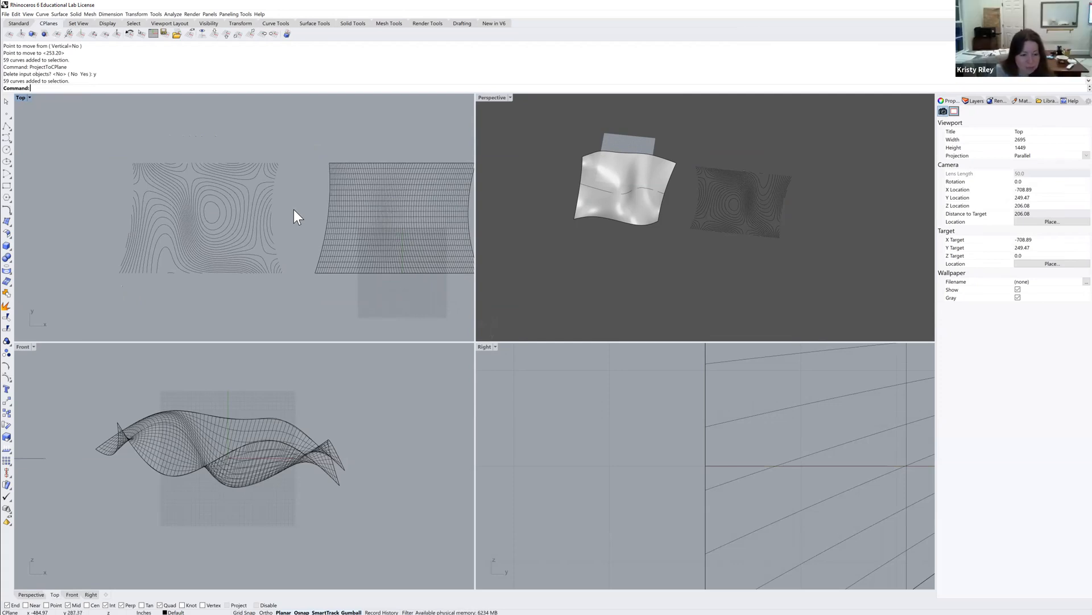
Delete the existing curves and wavy surface shown in the Front view.
{"action": "scroll", "coordinate": [284, 391], "scroll_direction": "down", "scroll_amount": 5}
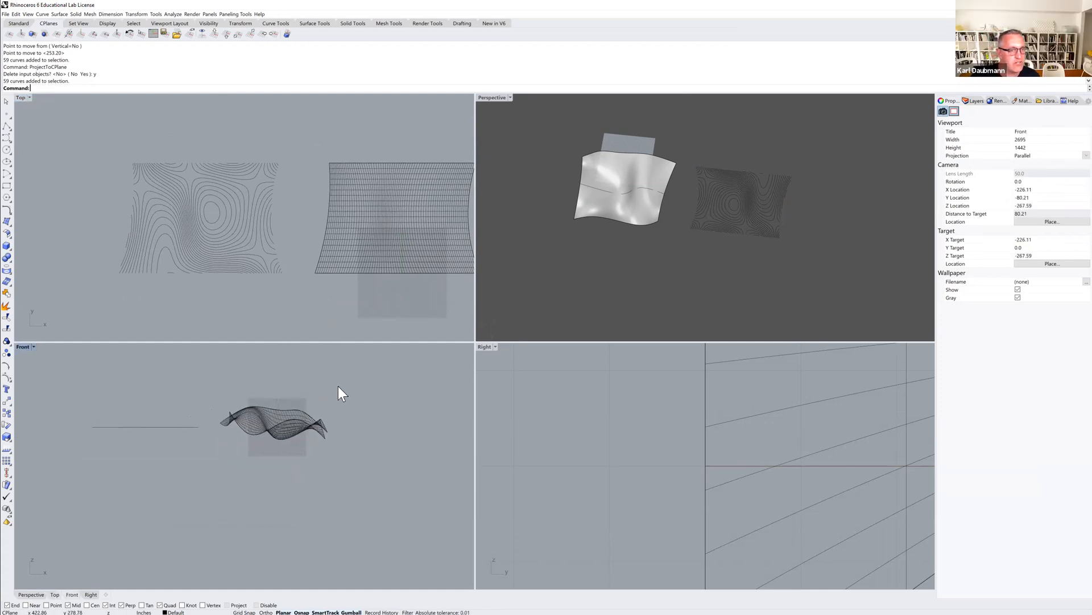
{"action": "left_click_drag", "start_coordinate": [60, 381], "coordinate": [366, 486]}
{"action": "key", "text": "Delete"}
Draw a wavy control point curve with nine points across the Front view.
{"action": "scroll", "coordinate": [286, 433], "scroll_direction": "up", "scroll_amount": 3}
{"action": "right_click_drag", "start_coordinate": [286, 434], "coordinate": [266, 446]}
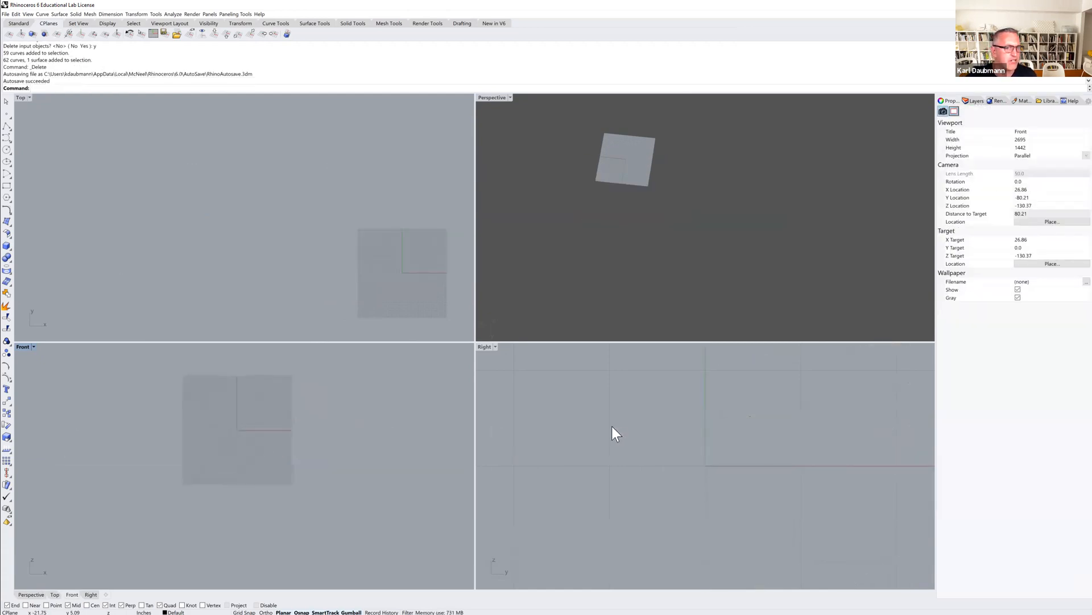
{"action": "left_click", "coordinate": [7, 139]}
{"action": "left_click", "coordinate": [116, 431]}
{"action": "left_click", "coordinate": [158, 386]}
{"action": "left_click", "coordinate": [196, 408]}
{"action": "left_click", "coordinate": [221, 478]}
{"action": "left_click", "coordinate": [256, 477]}
{"action": "left_click", "coordinate": [291, 433]}
{"action": "left_click", "coordinate": [330, 405]}
{"action": "left_click", "coordinate": [351, 416]}
{"action": "left_click", "coordinate": [370, 446]}
{"action": "key", "text": "Return"}
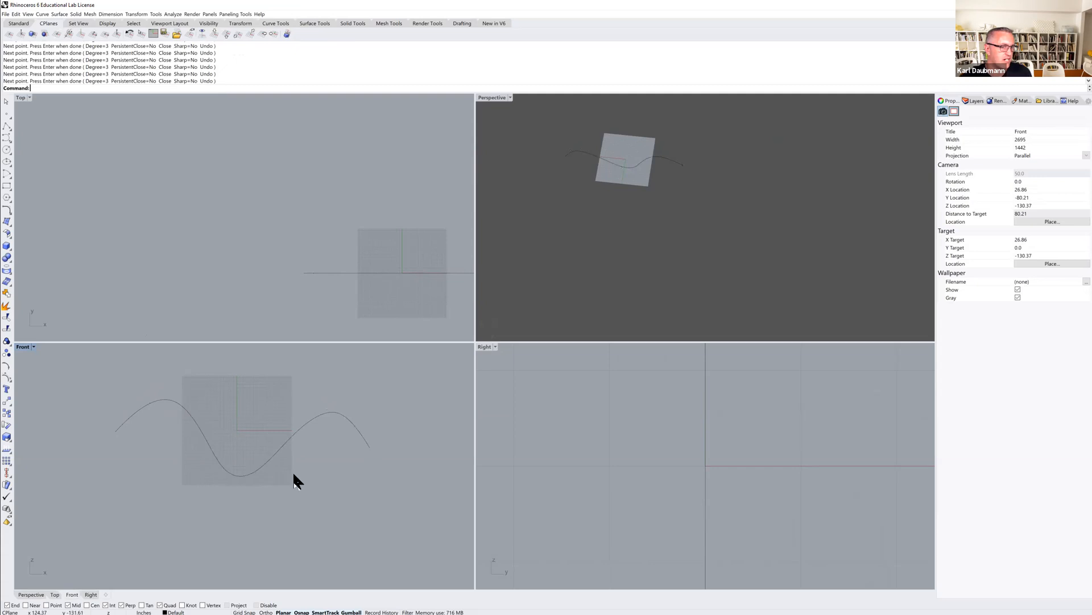
Draw a second wavy control point curve crossing the first in the Front view.
{"action": "key", "text": "Return"}
{"action": "left_click", "coordinate": [117, 382]}
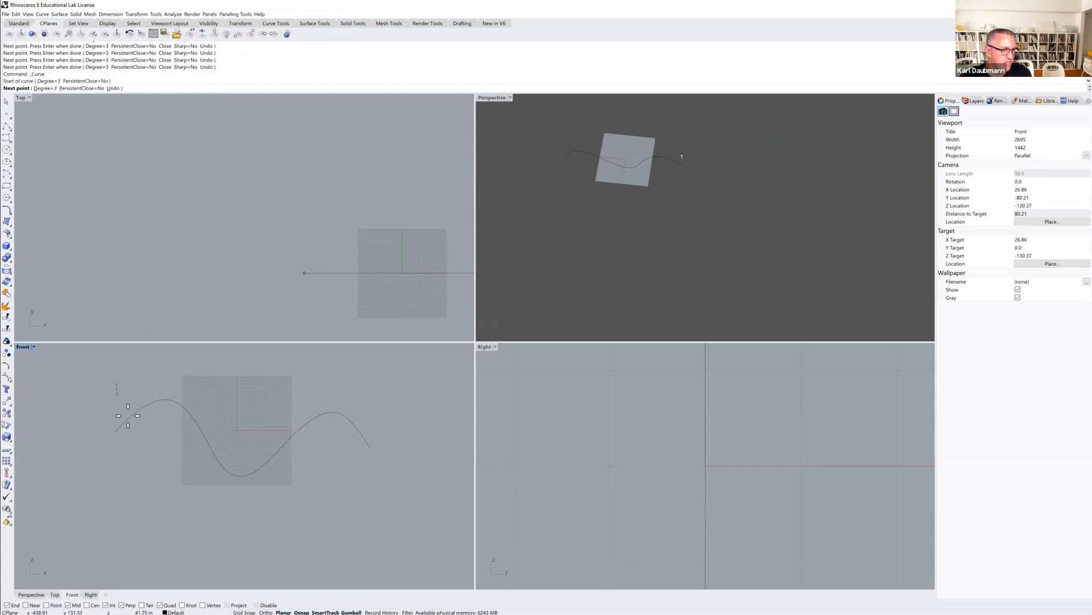
{"action": "left_click", "coordinate": [148, 471]}
{"action": "left_click", "coordinate": [181, 461]}
{"action": "left_click", "coordinate": [246, 423]}
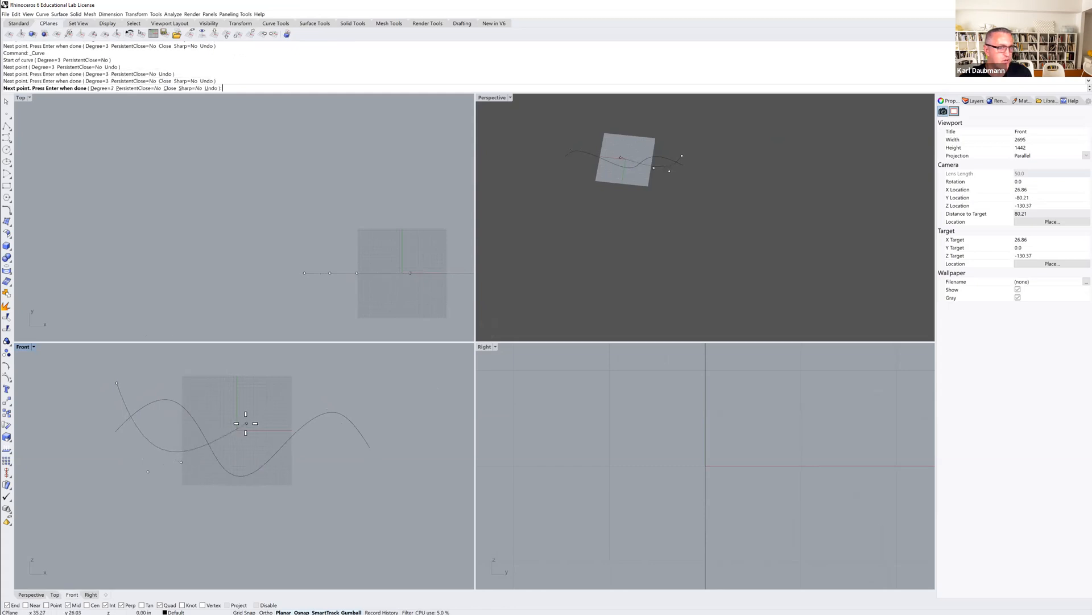
{"action": "left_click", "coordinate": [283, 395]}
{"action": "left_click", "coordinate": [326, 450]}
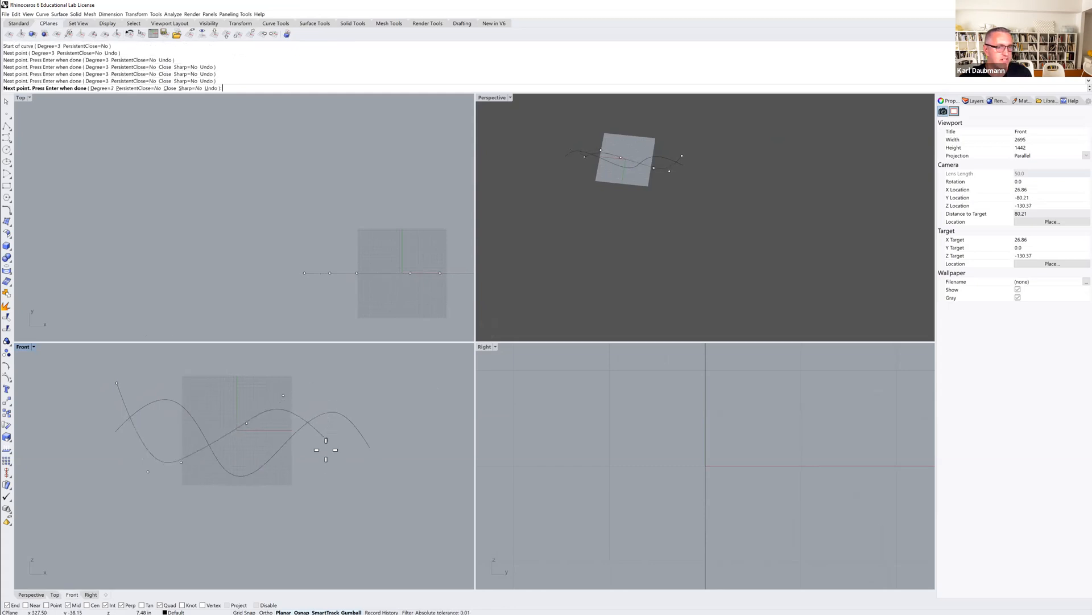
{"action": "left_click", "coordinate": [340, 485]}
{"action": "left_click", "coordinate": [421, 437]}
{"action": "key", "text": "Return"}
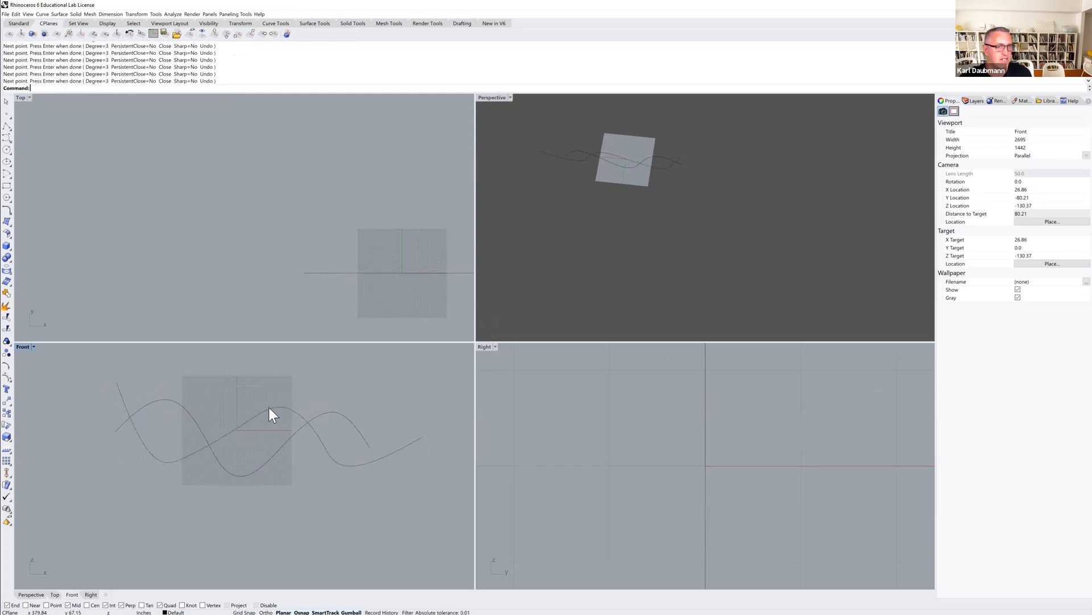
Draw a third, gently arched control point curve in the Front view.
{"action": "right_click", "coordinate": [79, 419]}
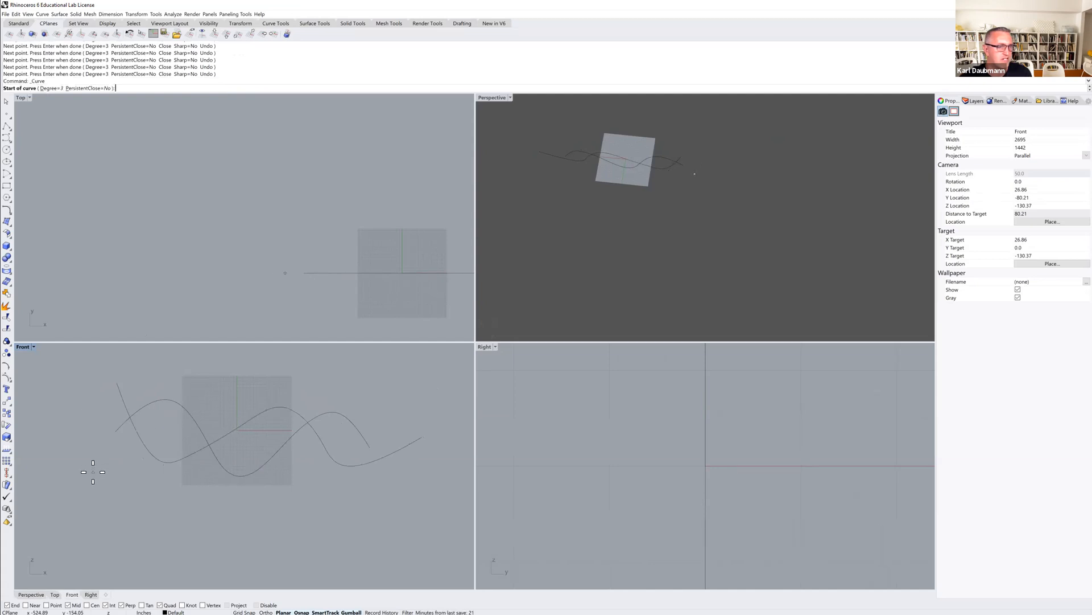
{"action": "left_click", "coordinate": [92, 472]}
{"action": "left_click", "coordinate": [190, 390]}
{"action": "left_click", "coordinate": [273, 385]}
{"action": "left_click", "coordinate": [319, 393]}
{"action": "left_click", "coordinate": [433, 482]}
{"action": "right_click", "coordinate": [433, 483]}
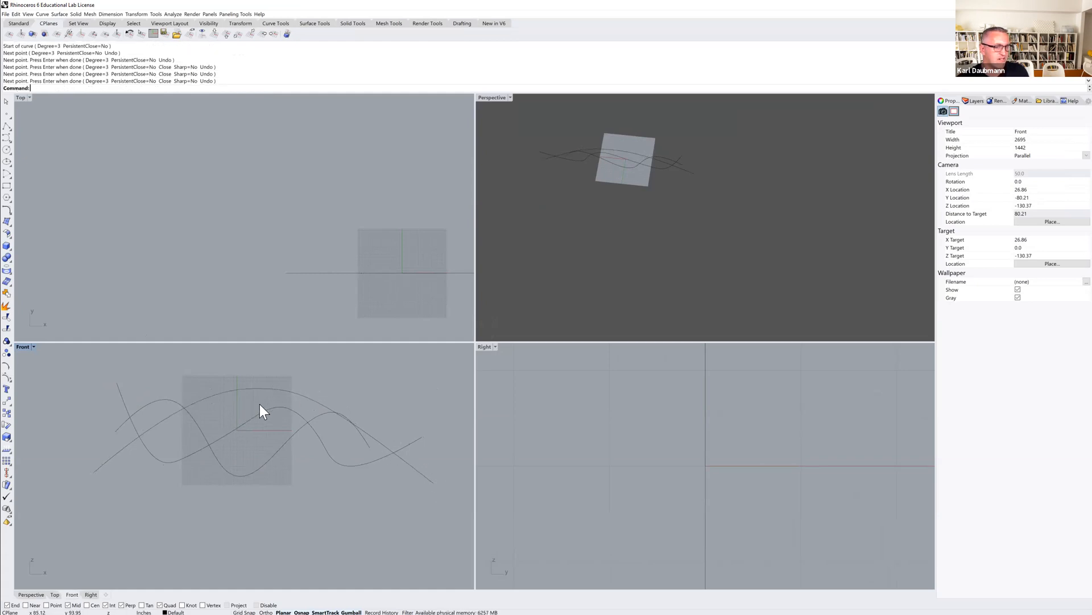
Move the arched curve backward in the Top view, away from the other curves.
{"action": "right_click_drag", "start_coordinate": [333, 393], "coordinate": [294, 389]}
{"action": "scroll", "coordinate": [259, 384], "scroll_direction": "down", "scroll_amount": 2}
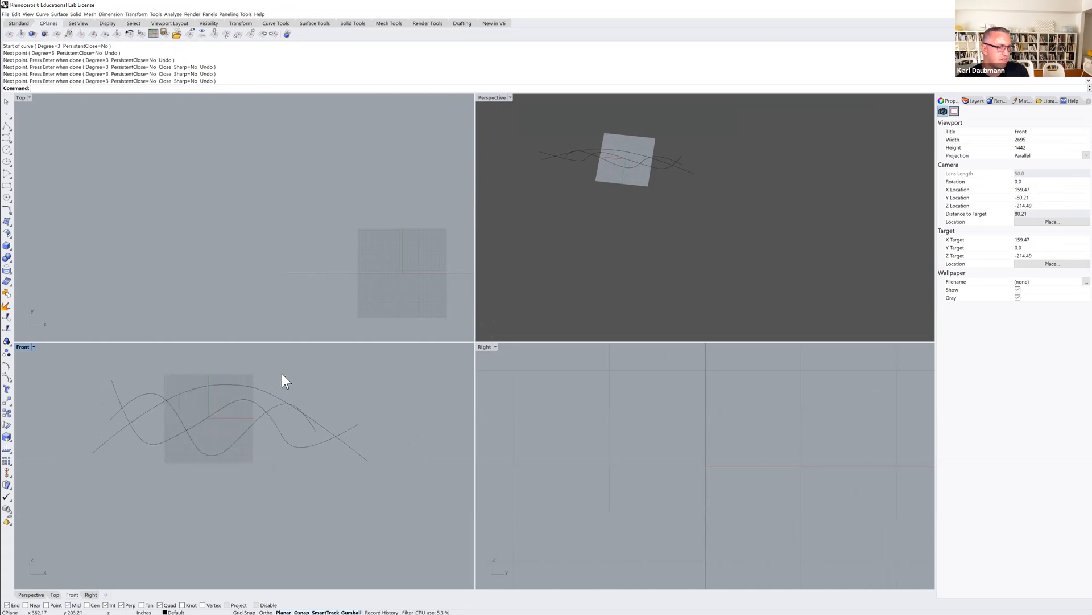
{"action": "right_click_drag", "start_coordinate": [367, 281], "coordinate": [178, 290]}
{"action": "left_click", "coordinate": [202, 387]}
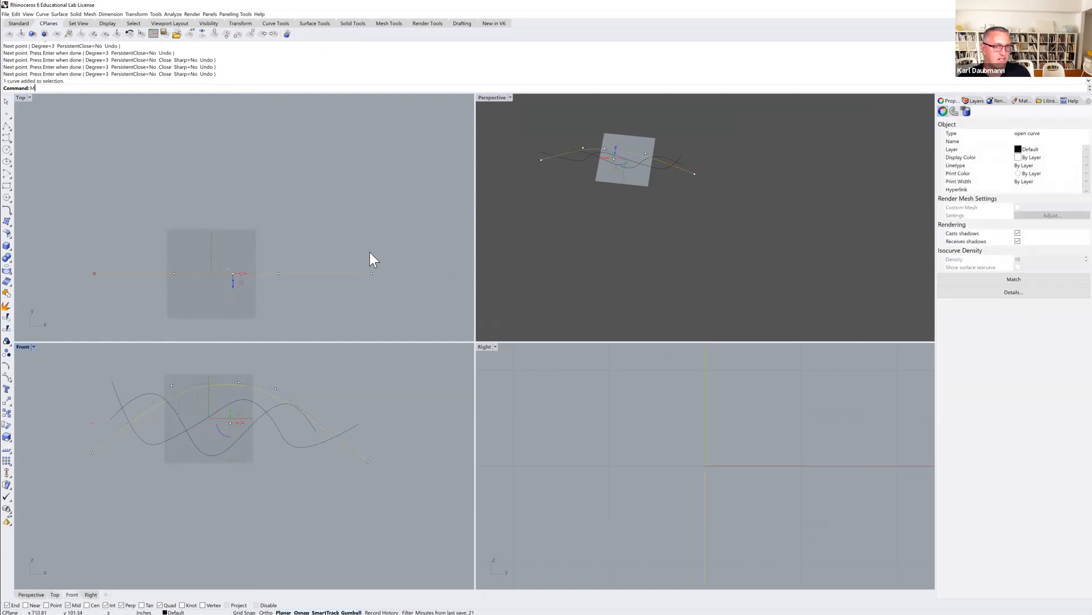
{"action": "type", "text": "M"}
{"action": "key", "text": "Return"}
{"action": "left_click", "coordinate": [385, 251]}
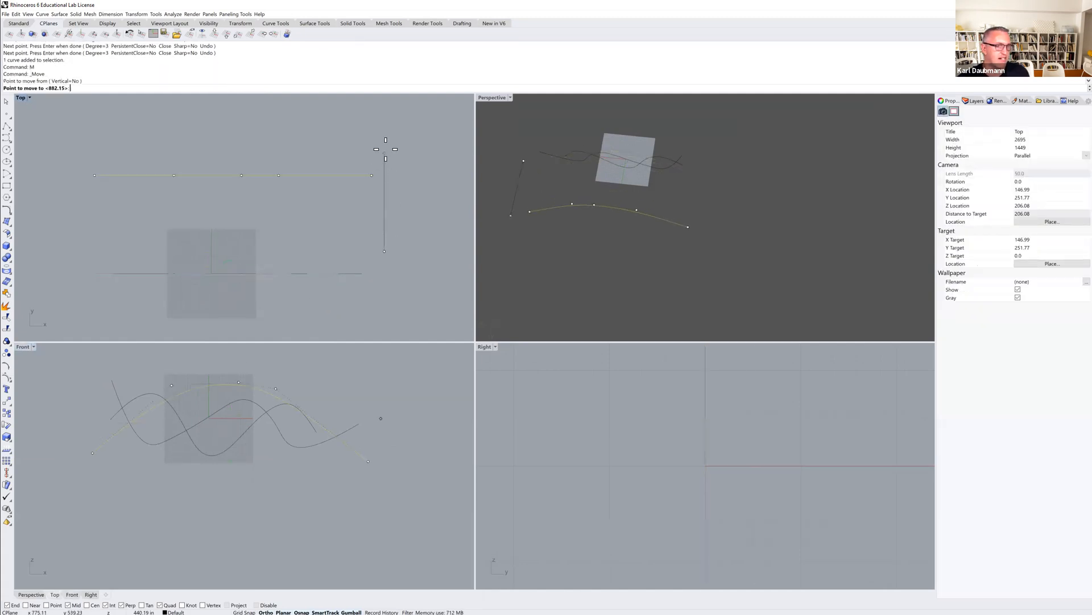
{"action": "left_click", "coordinate": [386, 120]}
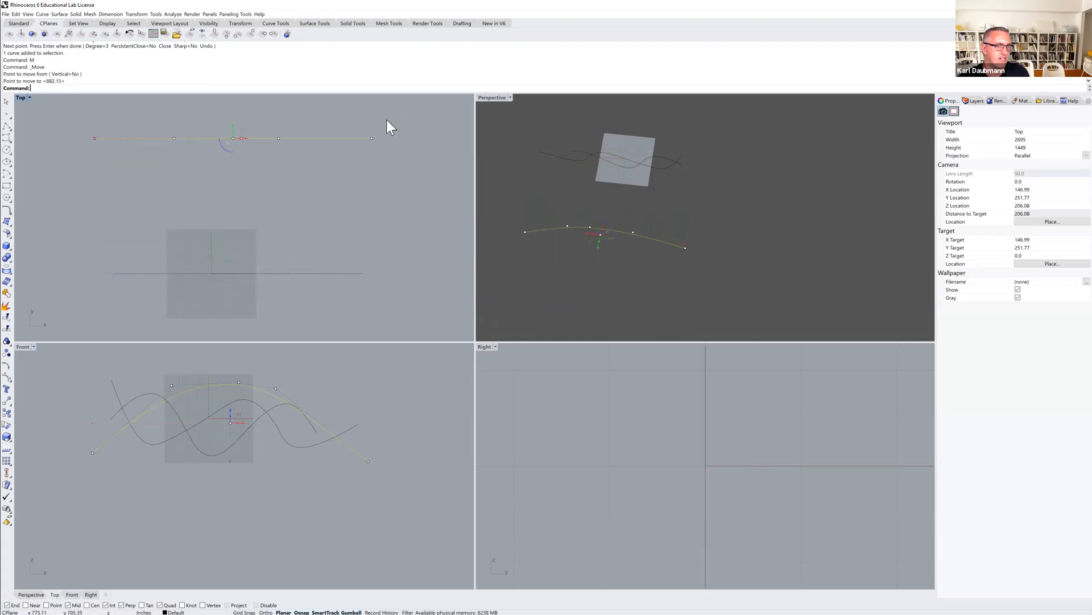
Move another curve backward in the Top view so the three curves are spaced apart.
{"action": "key", "text": "Escape"}
{"action": "left_click", "coordinate": [241, 433]}
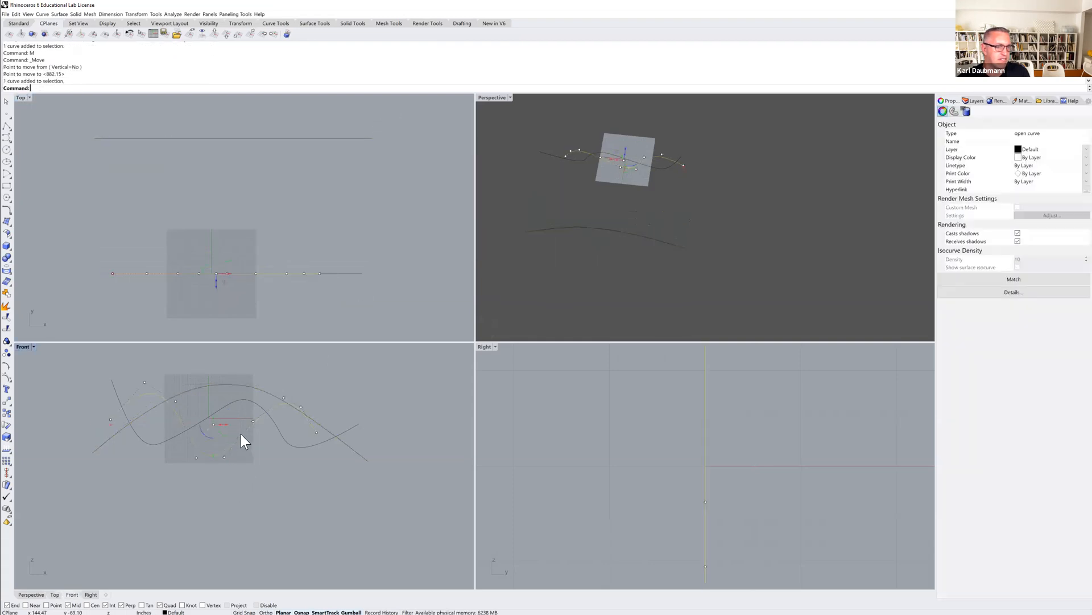
{"action": "type", "text": "M"}
{"action": "key", "text": "Return"}
{"action": "left_click", "coordinate": [369, 240]}
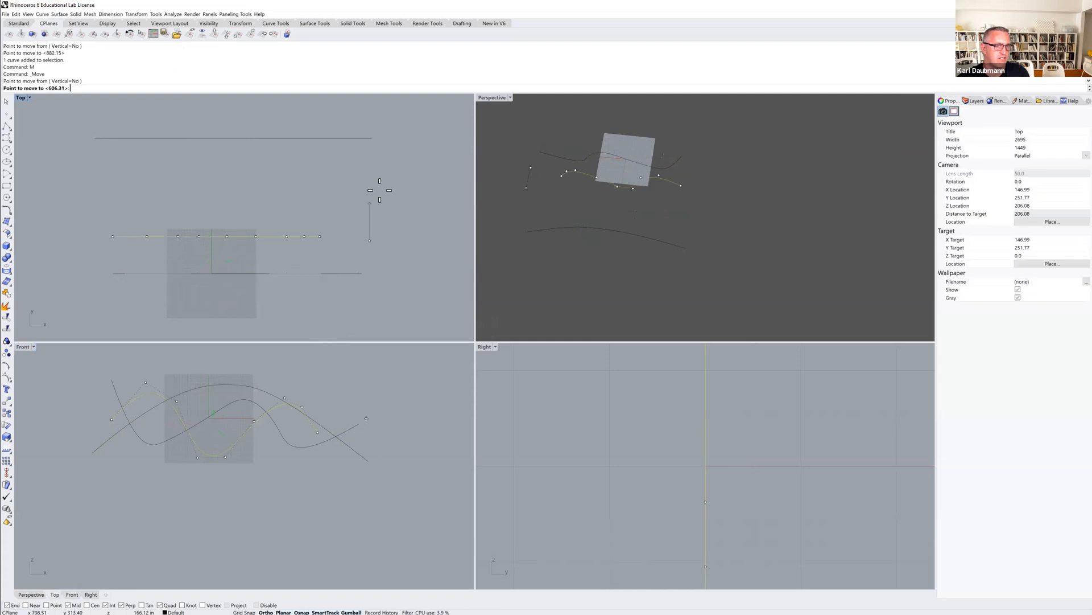
{"action": "left_click", "coordinate": [384, 169]}
{"action": "key", "text": "Escape"}
Loft the three curves into one surface with Normal style and the Do not simplify option.
{"action": "left_click_drag", "start_coordinate": [697, 268], "coordinate": [599, 156]}
{"action": "right_click_drag", "start_coordinate": [665, 207], "coordinate": [709, 217]}
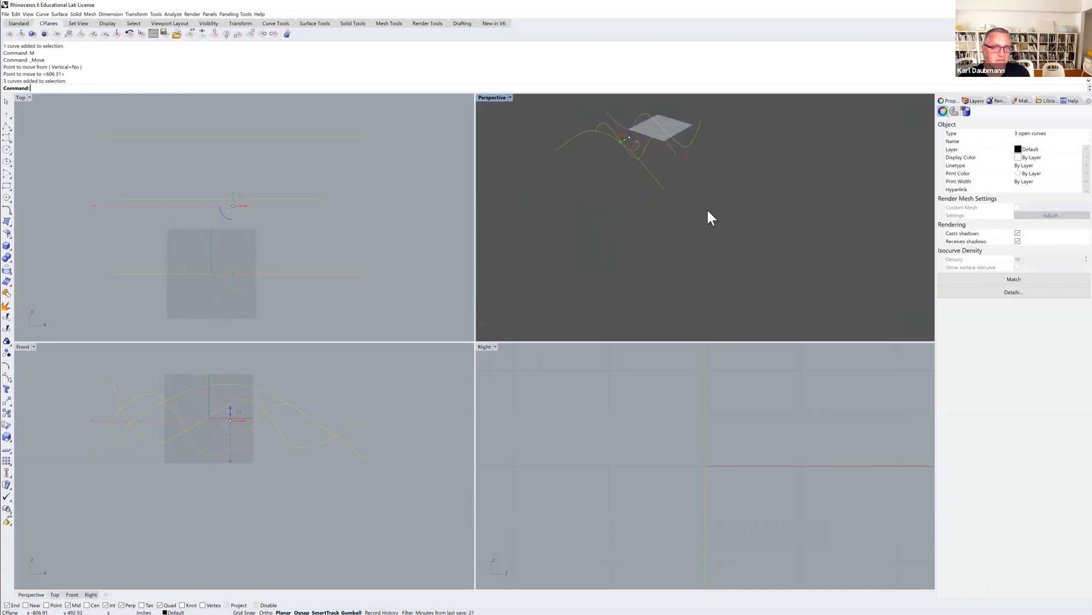
{"action": "left_click", "coordinate": [20, 24]}
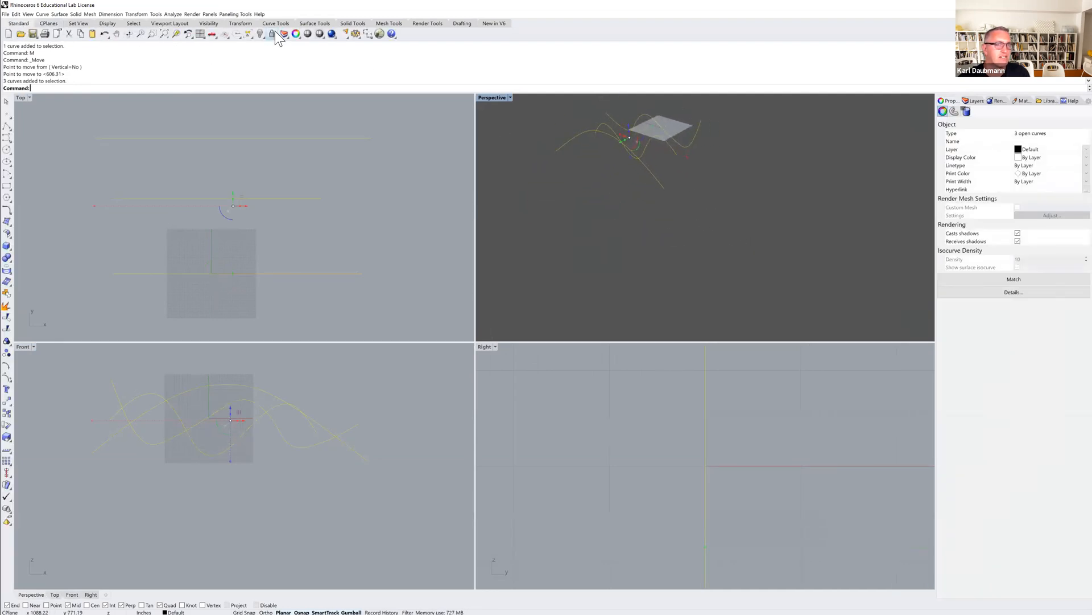
{"action": "left_click", "coordinate": [176, 34]}
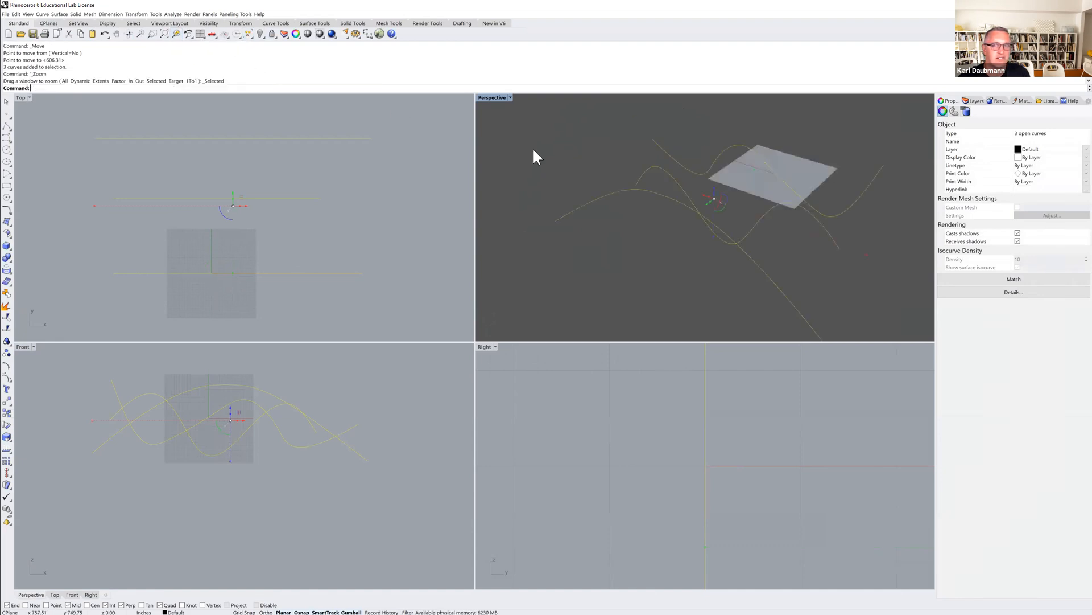
{"action": "double_click", "coordinate": [487, 98]}
{"action": "right_click_drag", "start_coordinate": [582, 257], "coordinate": [543, 275]}
{"action": "key", "text": "Escape"}
{"action": "scroll", "coordinate": [543, 276], "scroll_direction": "down", "scroll_amount": 2}
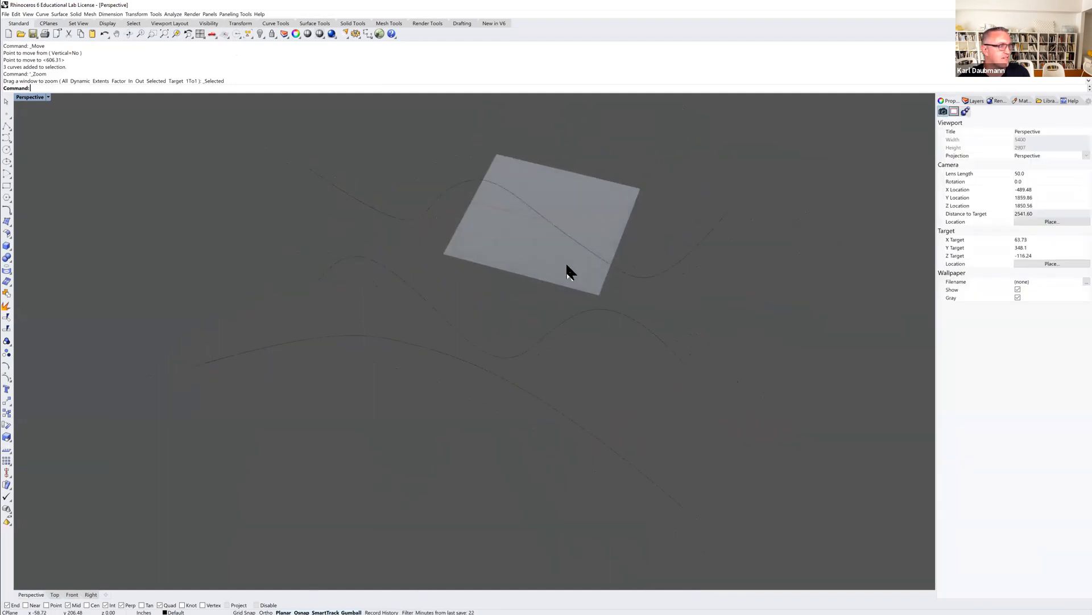
{"action": "left_click_drag", "start_coordinate": [788, 204], "coordinate": [468, 447]}
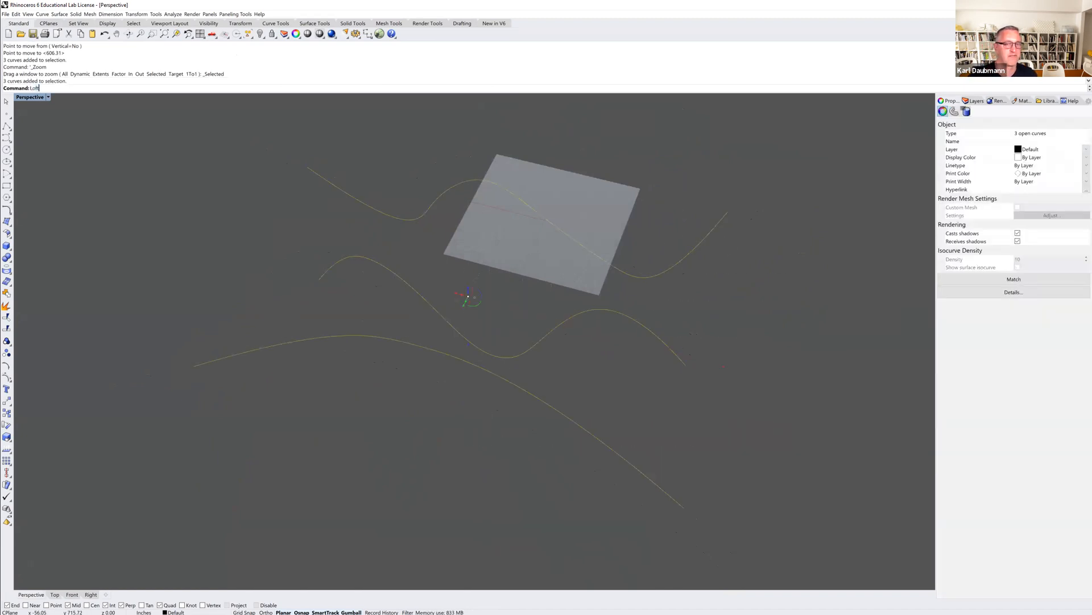
{"action": "key", "text": "Return"}
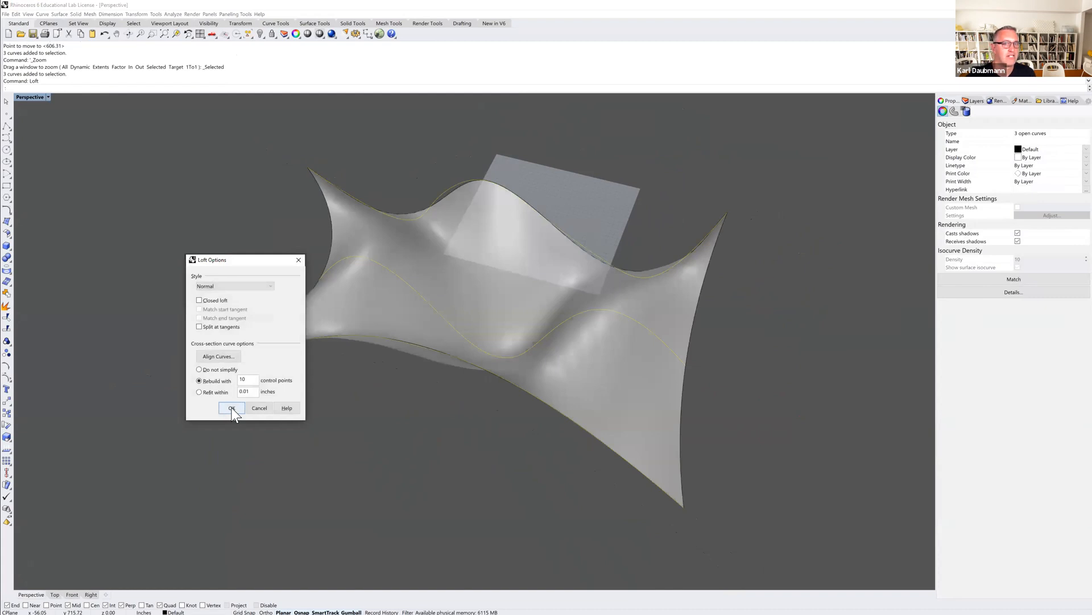
{"action": "left_click_drag", "start_coordinate": [249, 262], "coordinate": [152, 200]}
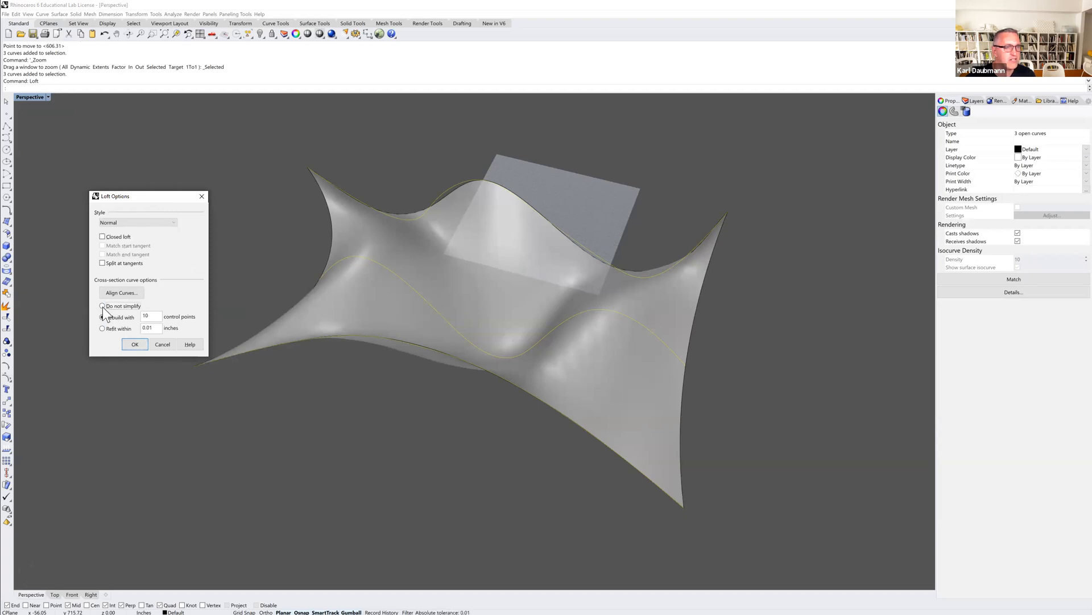
{"action": "left_click", "coordinate": [103, 306]}
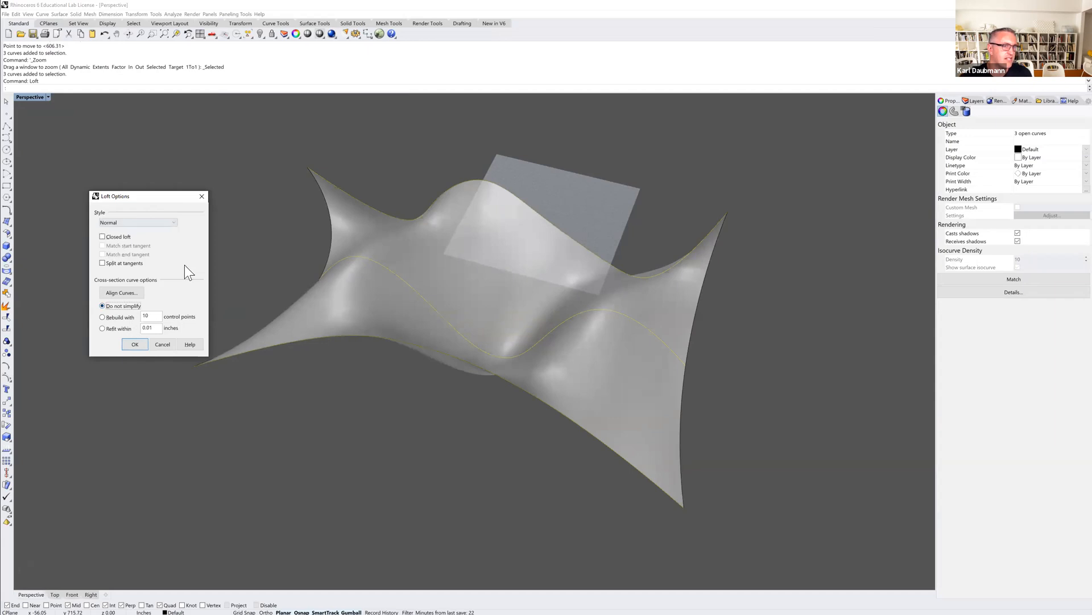
{"action": "left_click", "coordinate": [116, 318]}
{"action": "left_click", "coordinate": [113, 328]}
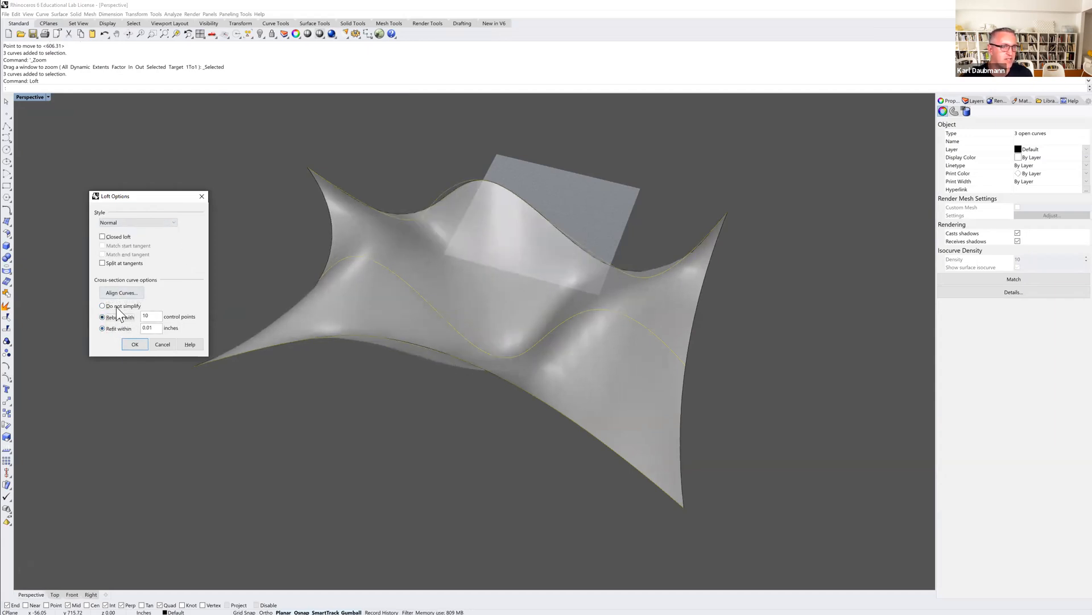
{"action": "left_click", "coordinate": [117, 305]}
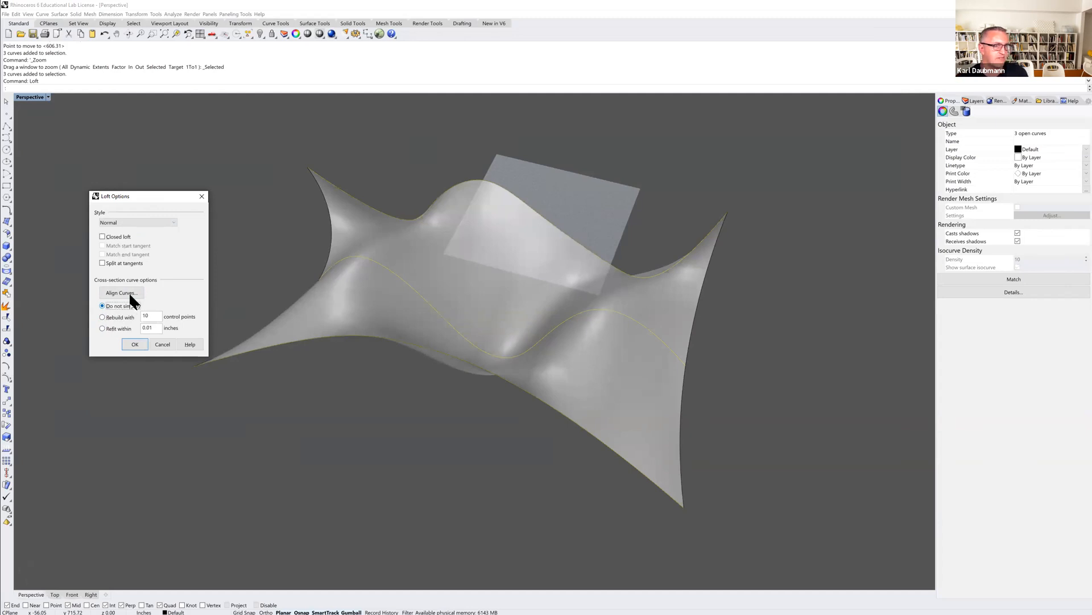
{"action": "left_click", "coordinate": [134, 344]}
Orbit around the lofted surface to inspect its shape, then return to four viewports.
{"action": "left_click", "coordinate": [336, 394]}
{"action": "mouse_move", "coordinate": [374, 422]}
{"action": "right_mouse_down"}
{"action": "mouse_move", "coordinate": [341, 422]}
{"action": "mouse_move", "coordinate": [333, 407]}
{"action": "mouse_move", "coordinate": [358, 429]}
{"action": "mouse_move", "coordinate": [382, 426]}
{"action": "right_mouse_up"}
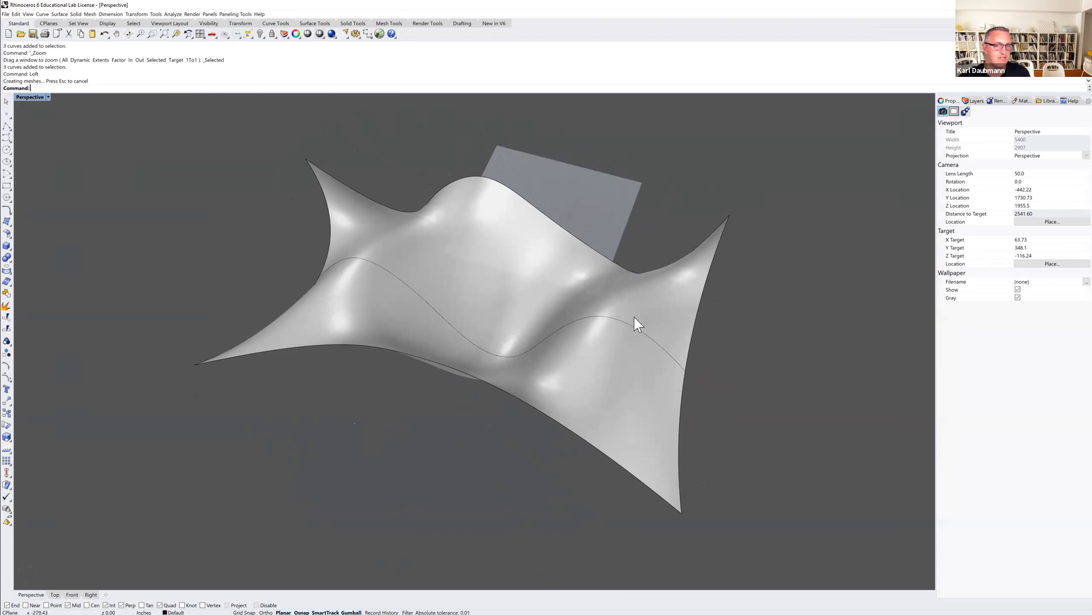
{"action": "right_click_drag", "start_coordinate": [520, 263], "coordinate": [531, 283]}
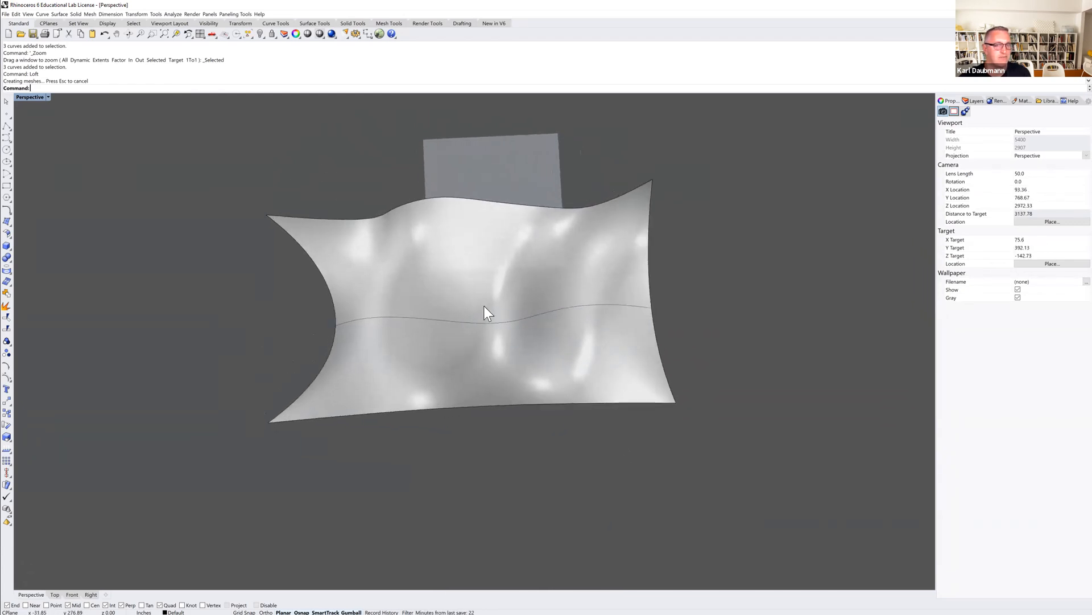
{"action": "right_click_drag", "start_coordinate": [487, 340], "coordinate": [462, 318]}
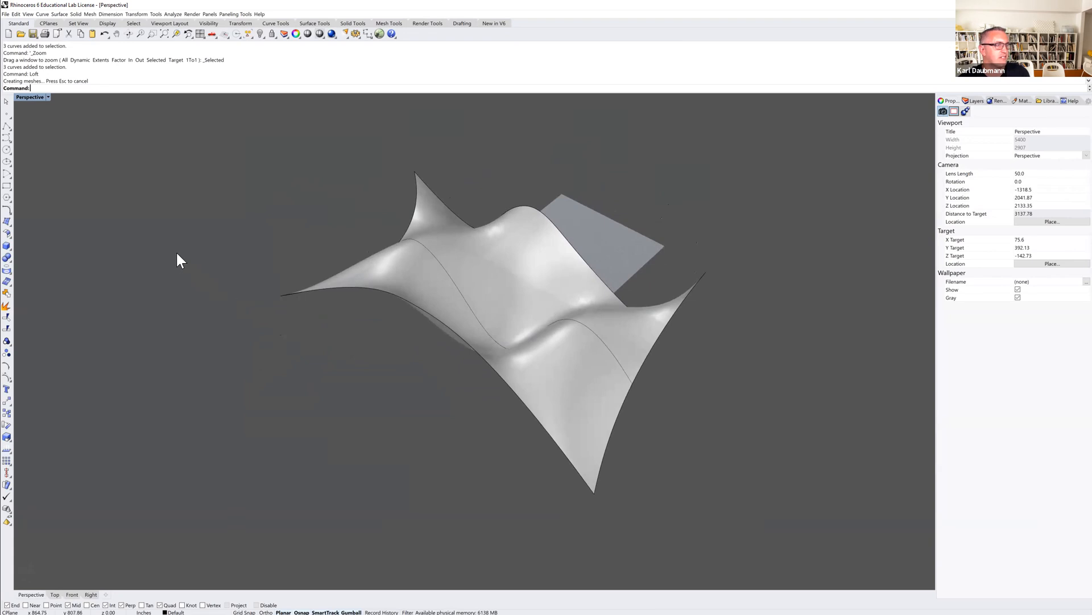
{"action": "double_click", "coordinate": [34, 98]}
{"action": "scroll", "coordinate": [191, 398], "scroll_direction": "down", "scroll_amount": 2}
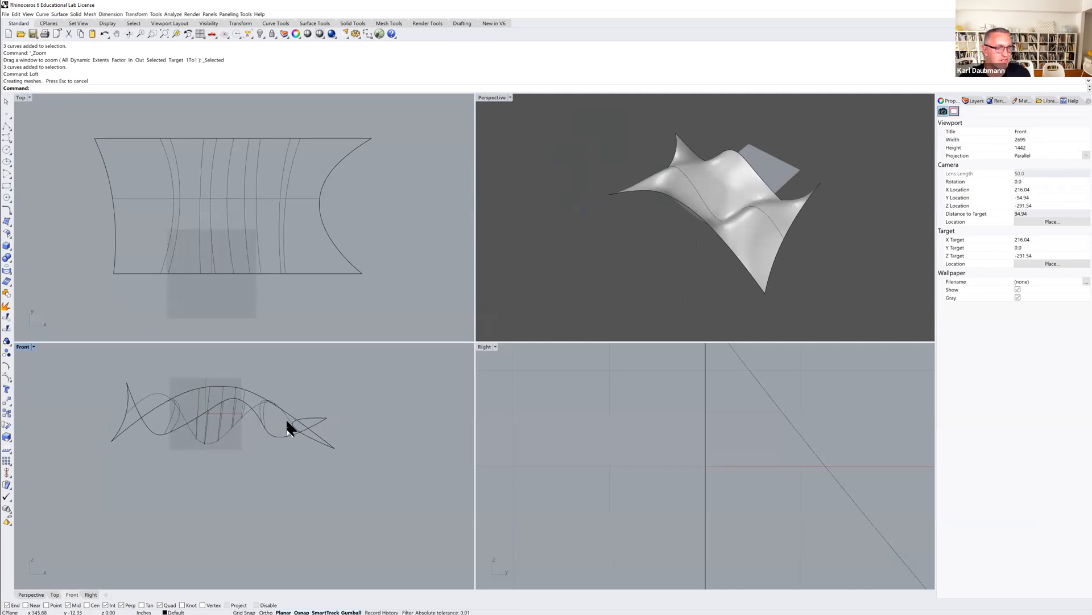
Select the lofted surface and run Contour with planes perpendicular to the vertical direction in the Front view, spaced 10.00 apart.
{"action": "left_click", "coordinate": [728, 198]}
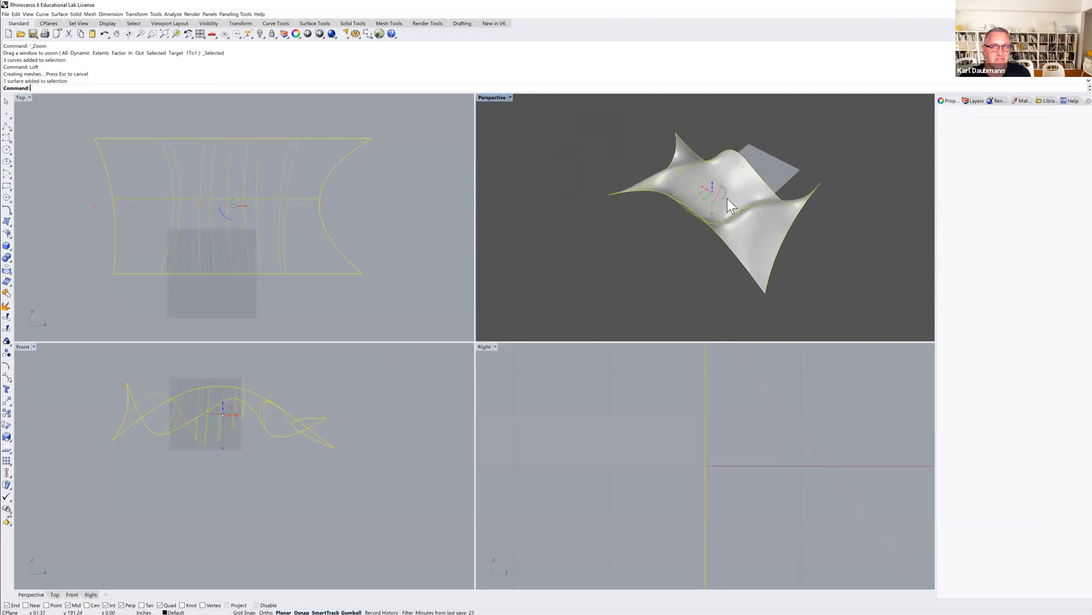
{"action": "right_click_drag", "start_coordinate": [167, 365], "coordinate": [169, 381]}
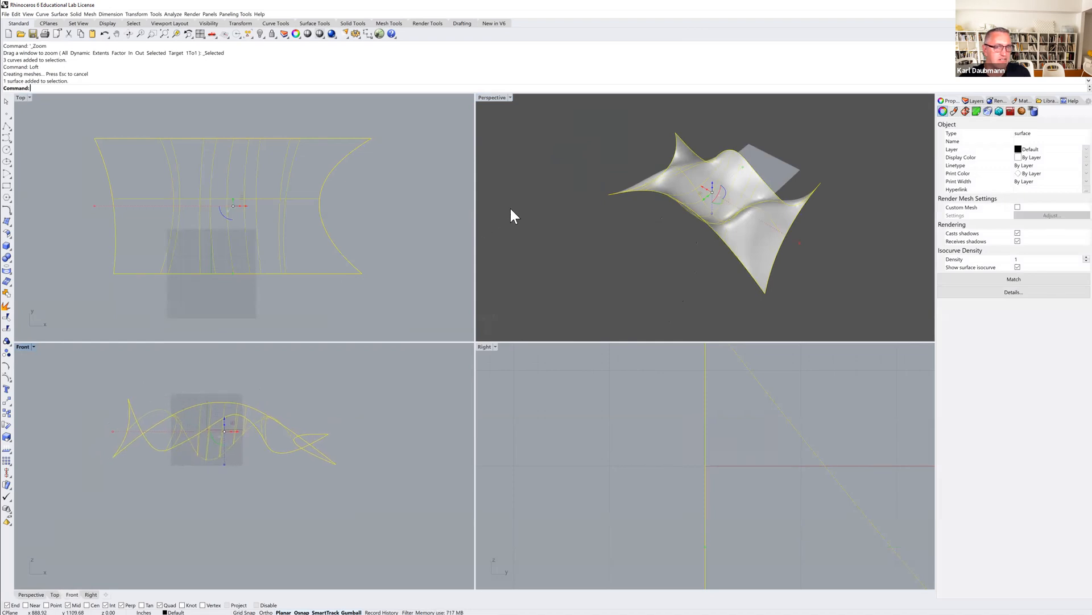
{"action": "right_click_drag", "start_coordinate": [385, 215], "coordinate": [389, 225]}
{"action": "right_click_drag", "start_coordinate": [345, 196], "coordinate": [339, 198]}
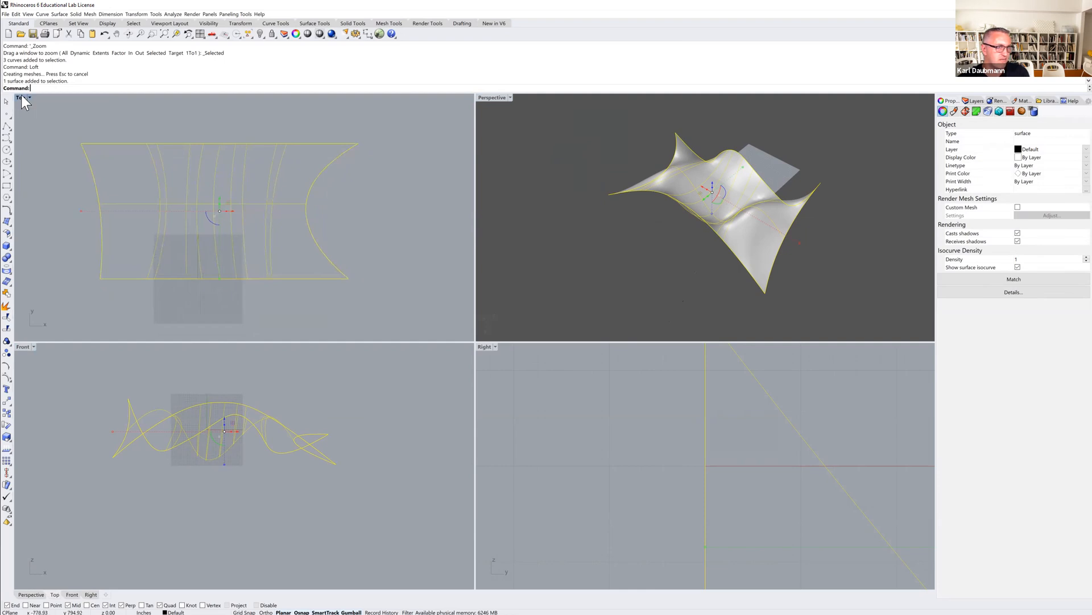
{"action": "right_click_drag", "start_coordinate": [62, 375], "coordinate": [76, 370]}
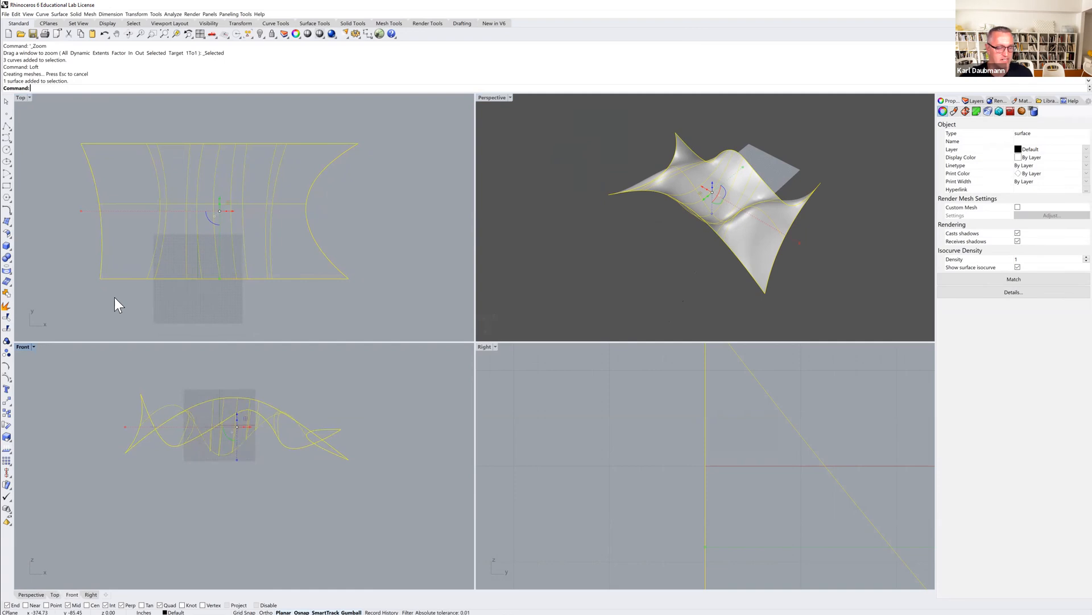
{"action": "type", "text": "contour"}
{"action": "key", "text": "Return"}
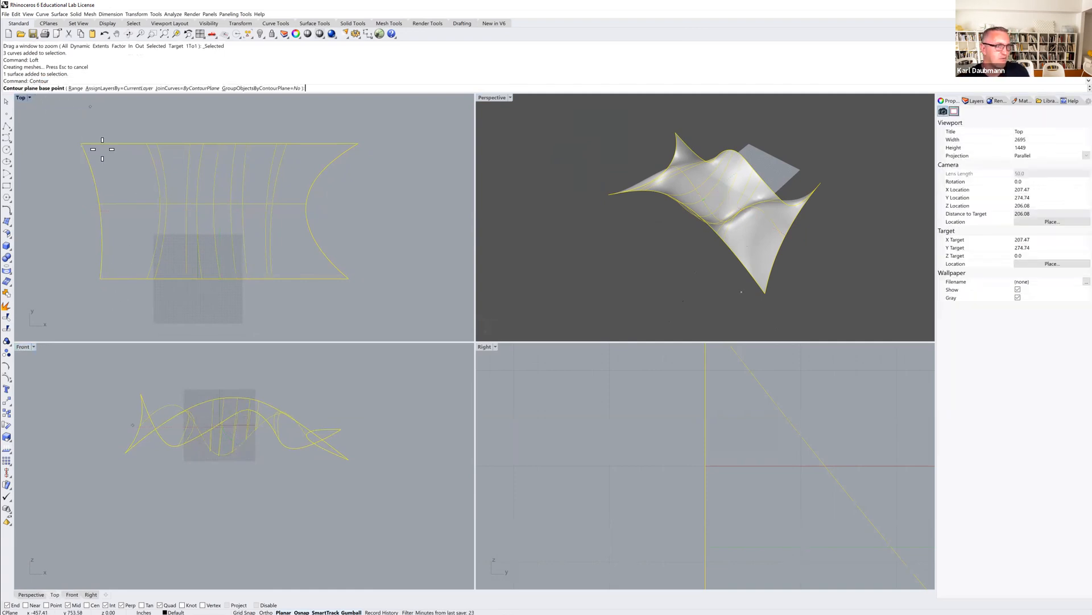
{"action": "left_click", "coordinate": [215, 488]}
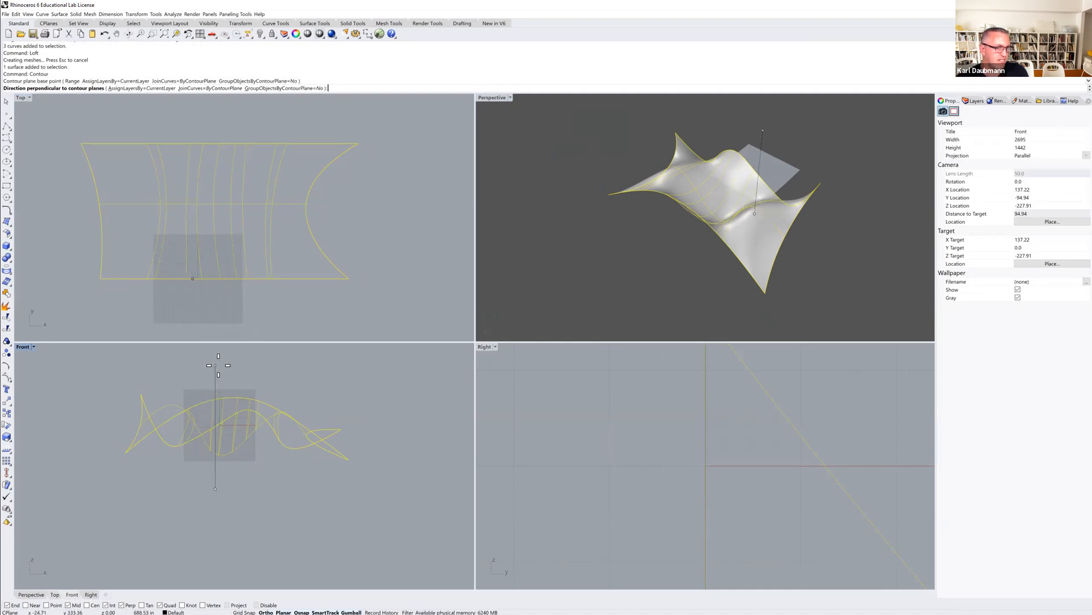
{"action": "left_click", "coordinate": [213, 360]}
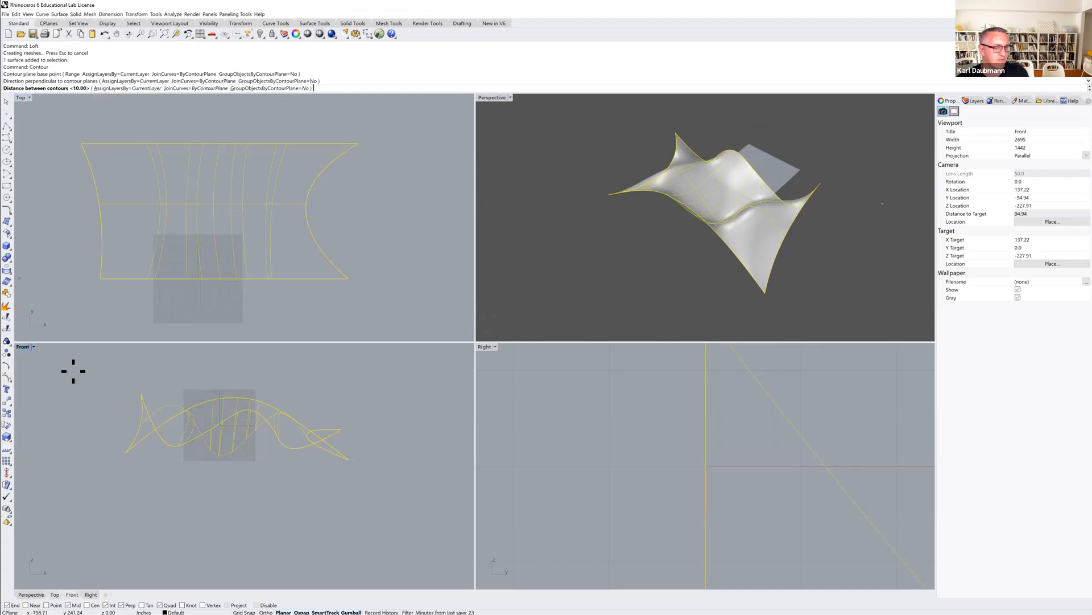
{"action": "key", "text": "Return"}
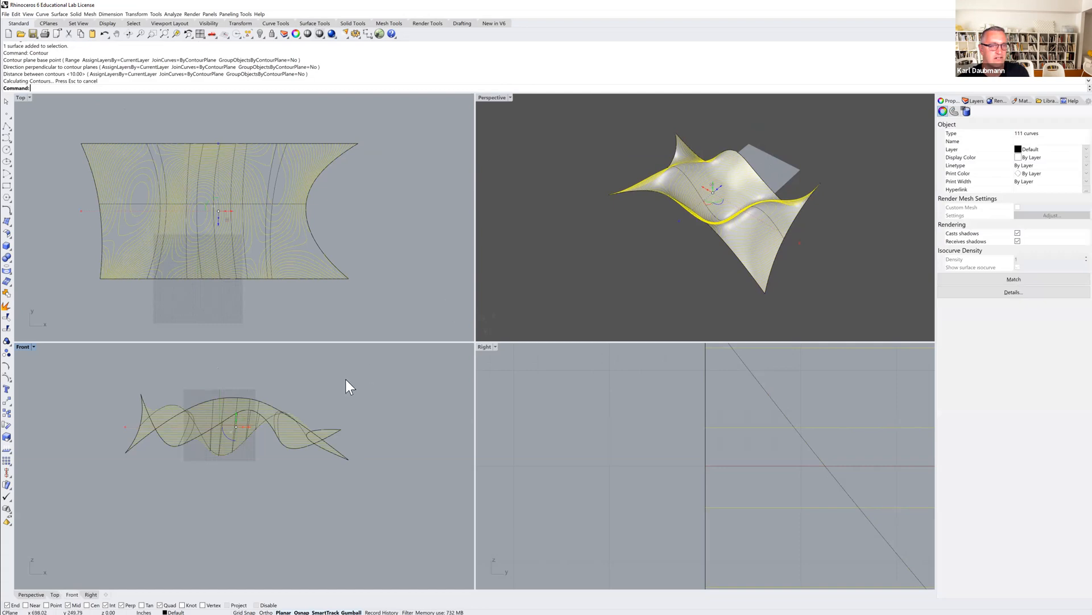
Copy the contour curves horizontally to the side of the surface in the Front view.
{"action": "scroll", "coordinate": [333, 400], "scroll_direction": "down", "scroll_amount": 4}
{"action": "right_click_drag", "start_coordinate": [333, 399], "coordinate": [227, 395]}
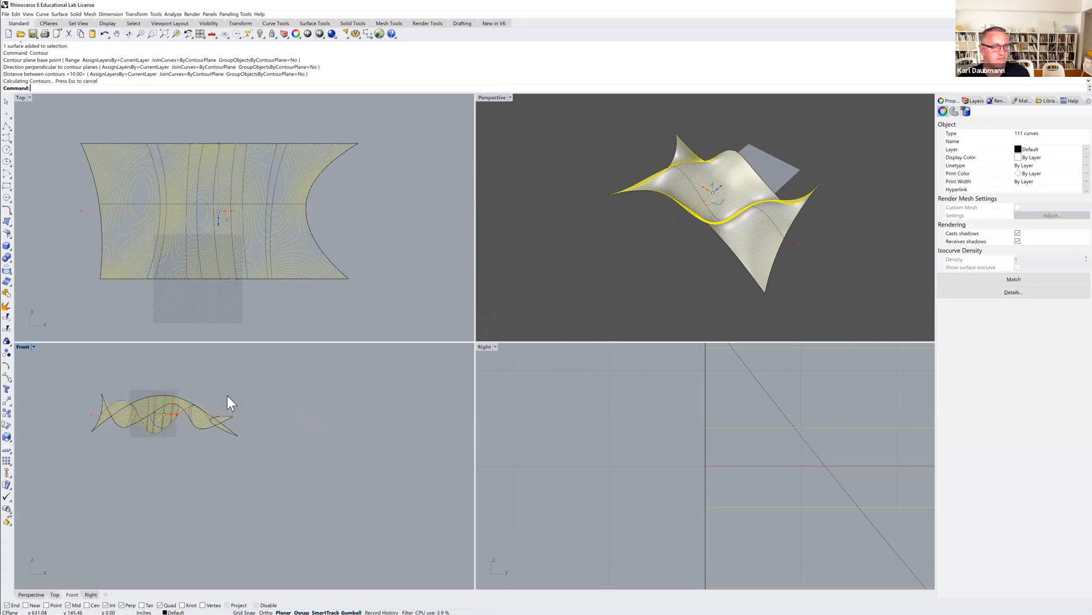
{"action": "type", "text": "opy"}
{"action": "key", "text": "Return"}
{"action": "left_click", "coordinate": [221, 386]}
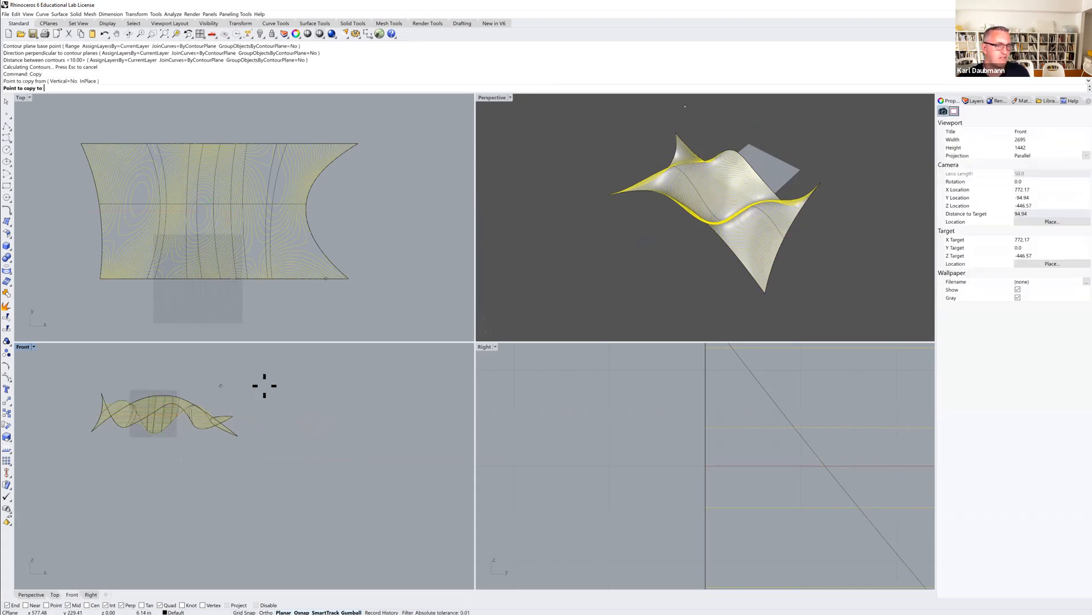
{"action": "left_click", "coordinate": [419, 382]}
{"action": "key", "text": "Escape"}
{"action": "key", "text": "Escape"}
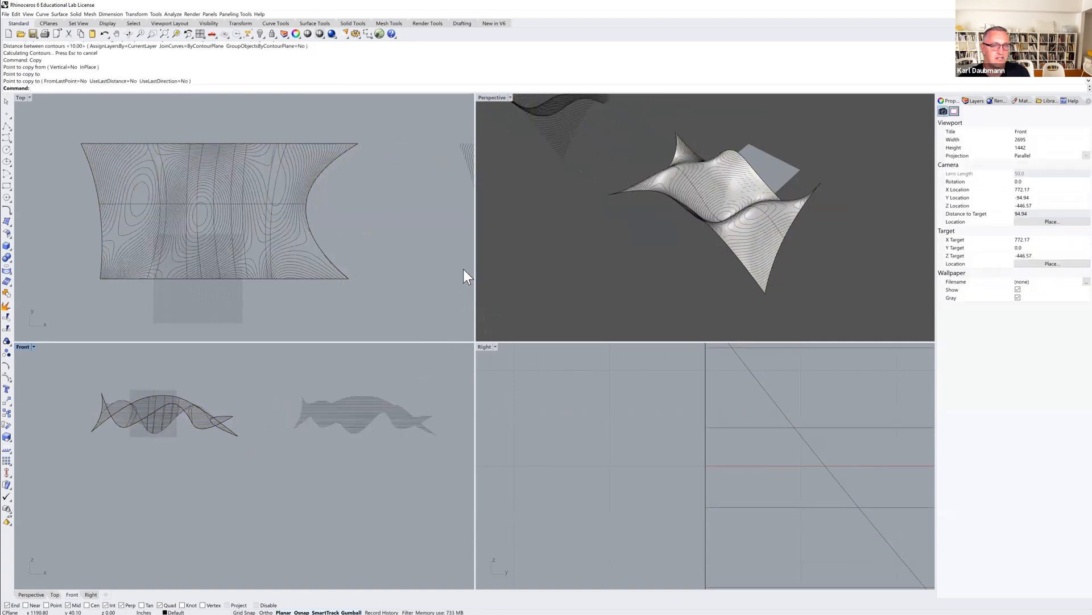
Project the copied contour curves flat onto the construction plane, deleting the input objects.
{"action": "scroll", "coordinate": [398, 281], "scroll_direction": "down", "scroll_amount": 6}
{"action": "right_click_drag", "start_coordinate": [397, 281], "coordinate": [208, 255]}
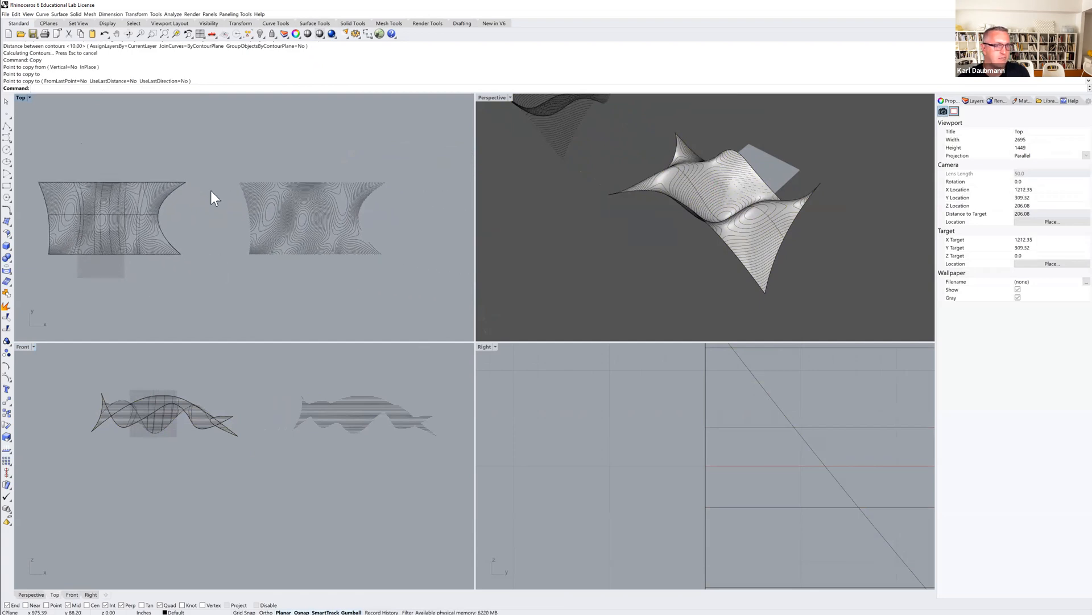
{"action": "left_click_drag", "start_coordinate": [223, 162], "coordinate": [415, 275]}
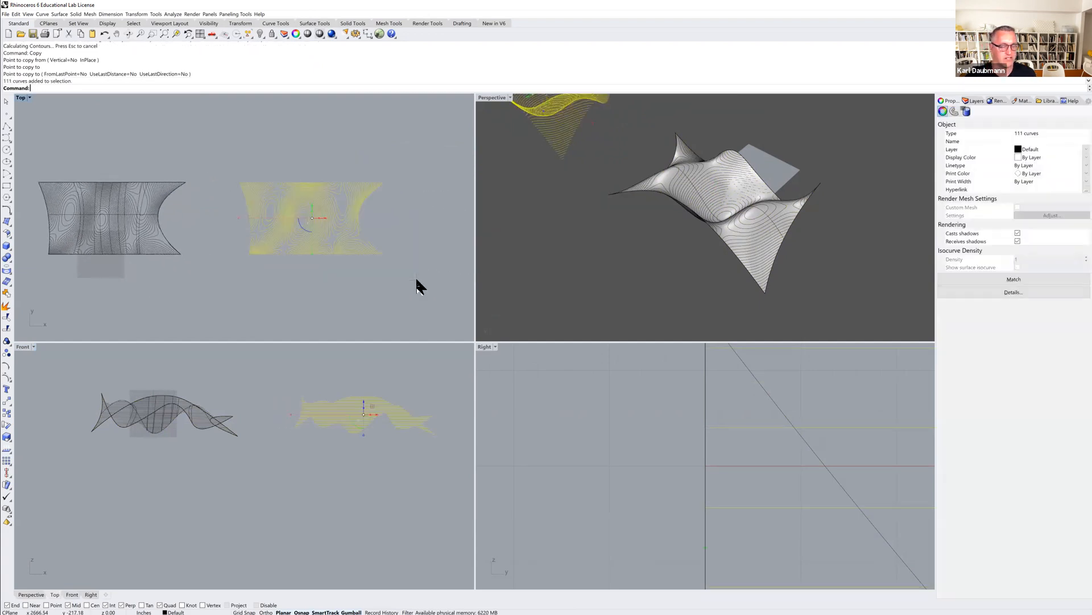
{"action": "type", "text": "ProjectToCPlane"}
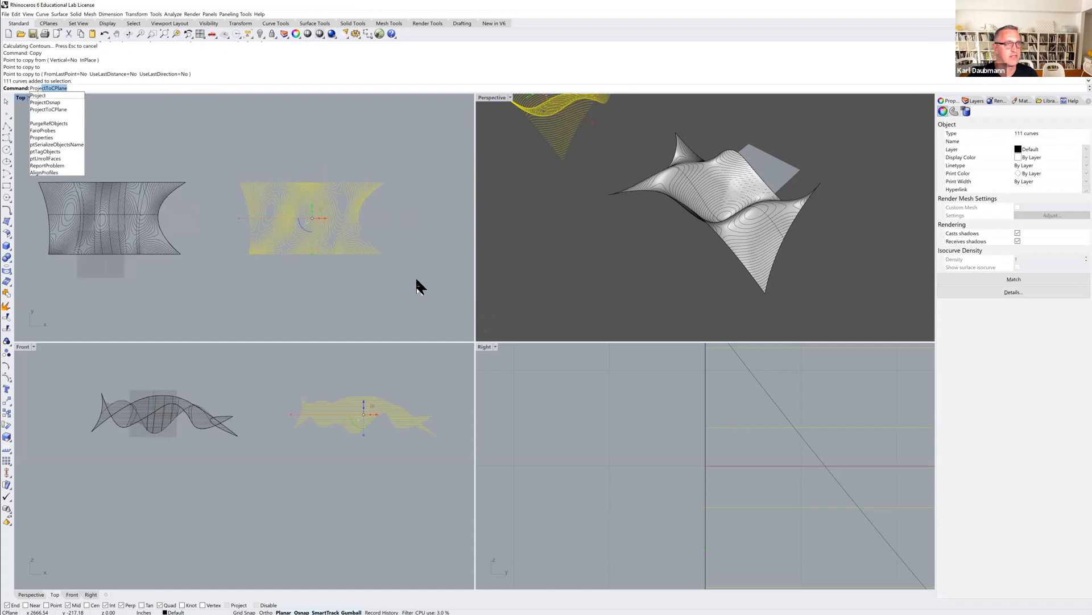
{"action": "left_click", "coordinate": [48, 110]}
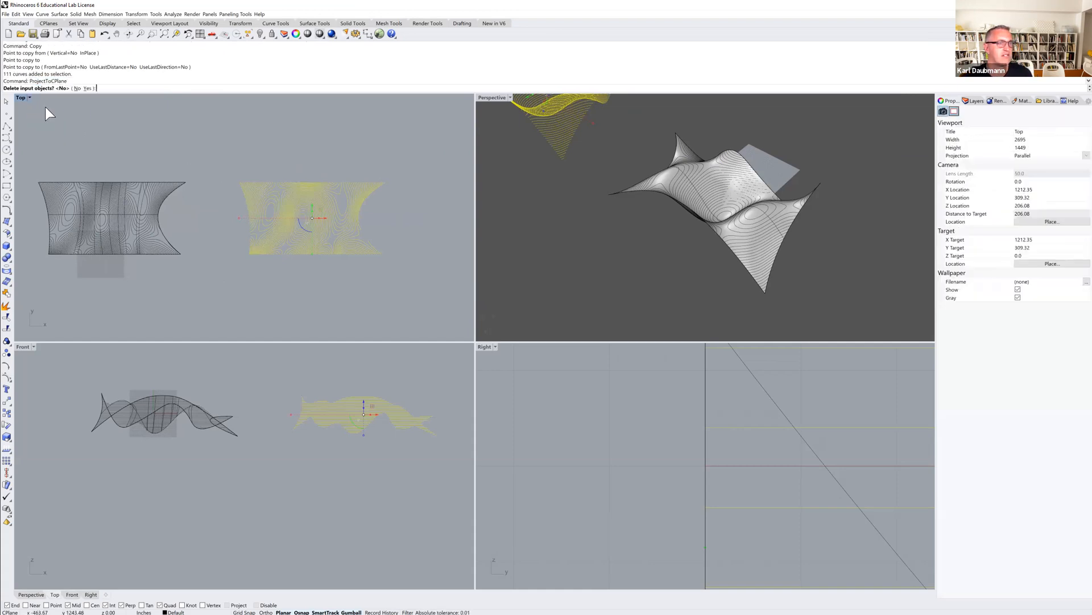
{"action": "left_click", "coordinate": [87, 89]}
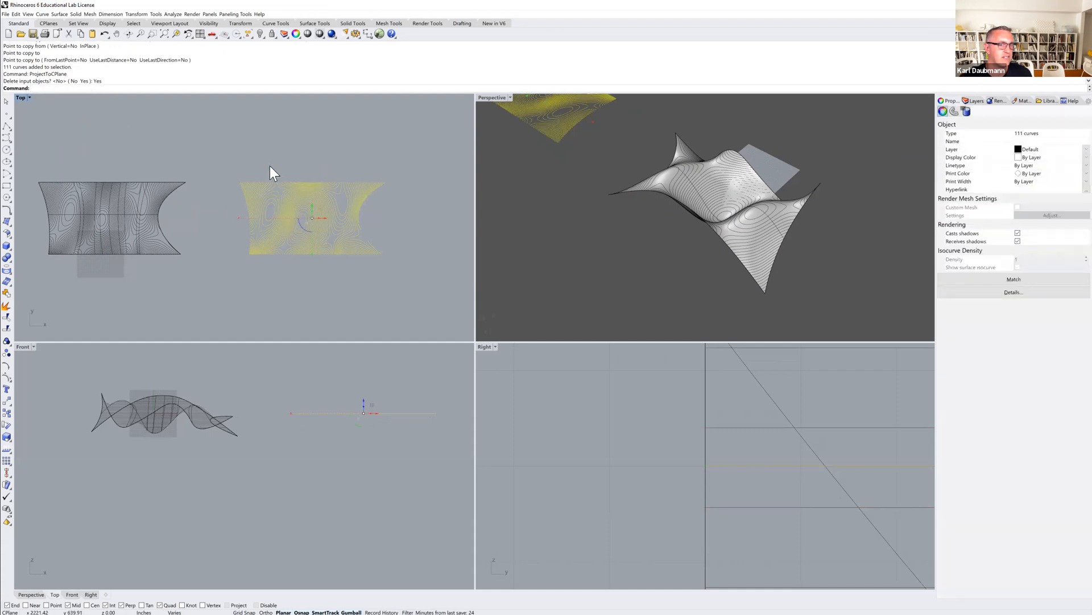
Examine the flattened contours and the contoured surface in the Perspective and Front views.
{"action": "mouse_move", "coordinate": [611, 188]}
{"action": "right_mouse_down"}
{"action": "mouse_move", "coordinate": [656, 237]}
{"action": "mouse_move", "coordinate": [653, 211]}
{"action": "mouse_move", "coordinate": [671, 241]}
{"action": "mouse_move", "coordinate": [661, 216]}
{"action": "mouse_move", "coordinate": [595, 192]}
{"action": "mouse_move", "coordinate": [598, 206]}
{"action": "mouse_move", "coordinate": [554, 205]}
{"action": "mouse_move", "coordinate": [625, 199]}
{"action": "right_mouse_up"}
{"action": "key", "text": "Escape"}
{"action": "scroll", "coordinate": [574, 205], "scroll_direction": "up", "scroll_amount": 3}
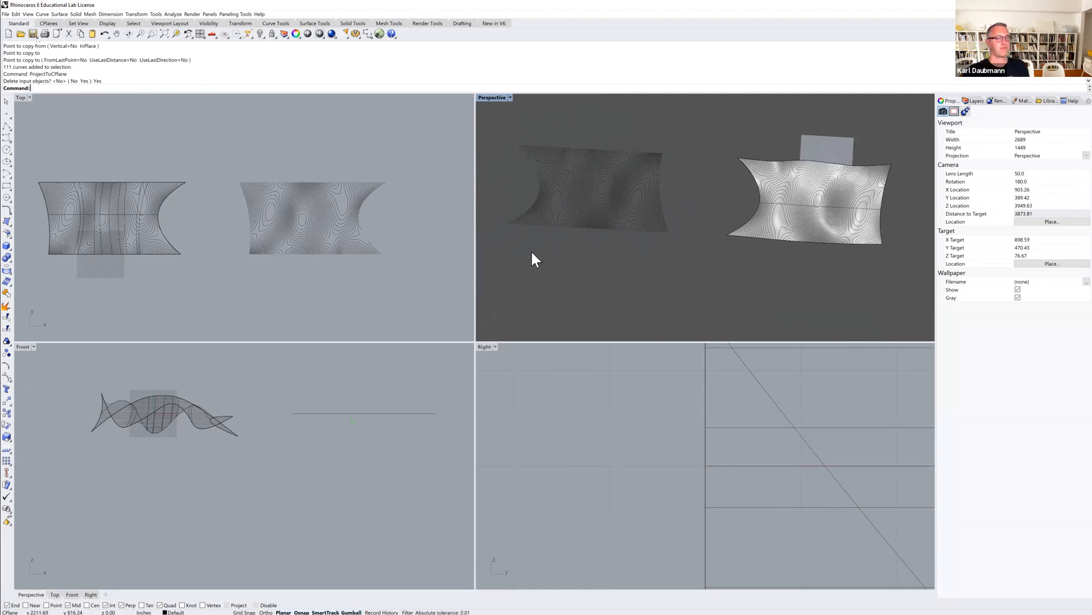
{"action": "left_click", "coordinate": [251, 388]}
{"action": "scroll", "coordinate": [262, 384], "scroll_direction": "down", "scroll_amount": 4}
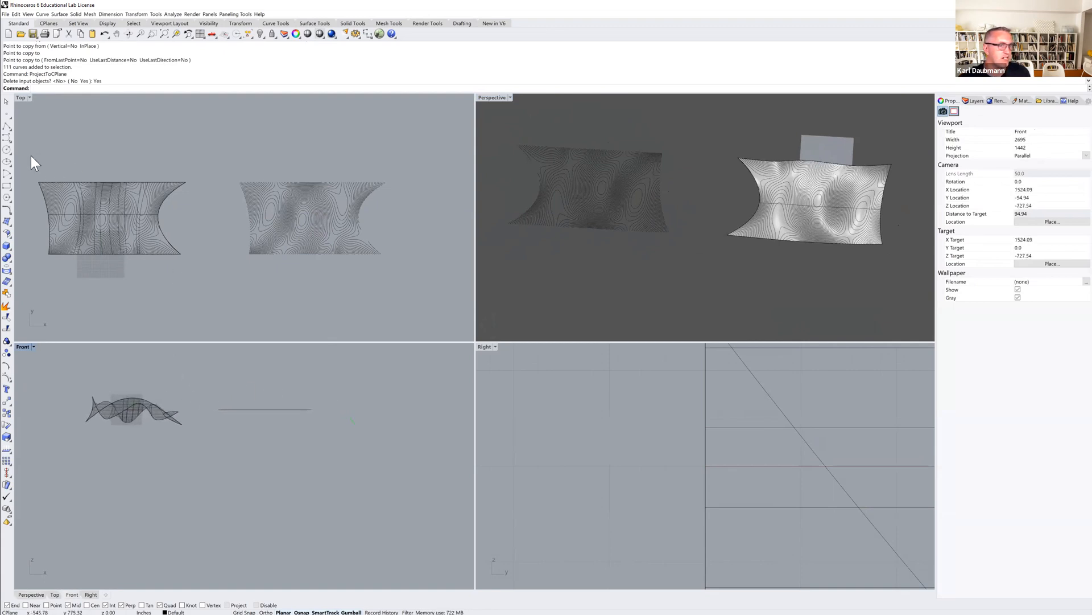
{"action": "left_click", "coordinate": [4, 138]}
{"action": "right_click_drag", "start_coordinate": [304, 398], "coordinate": [237, 412]}
{"action": "scroll", "coordinate": [245, 413], "scroll_direction": "down", "scroll_amount": 4}
{"action": "left_click", "coordinate": [29, 346]}
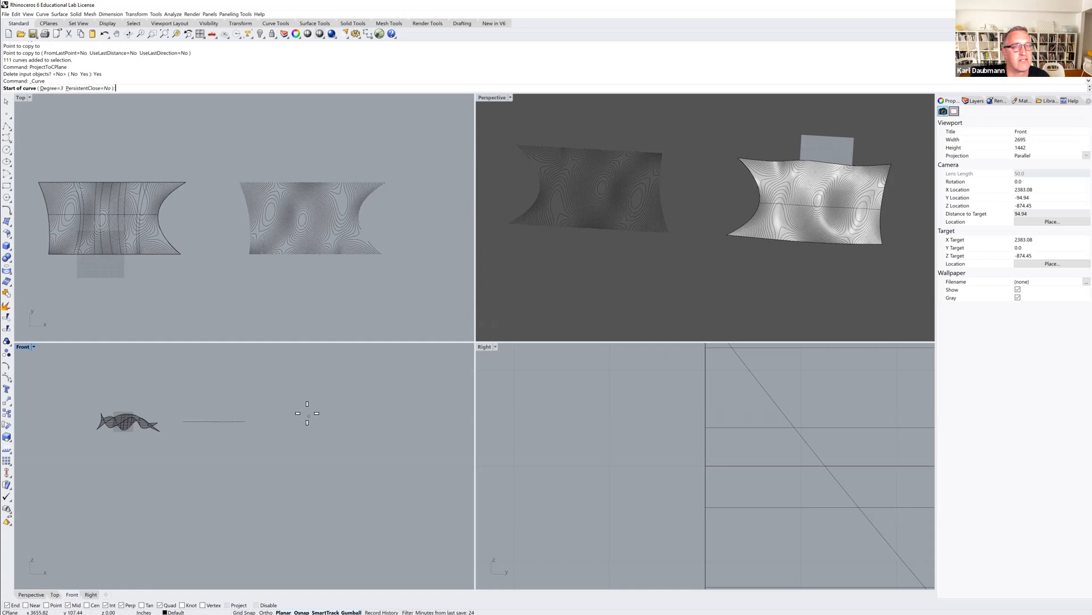
{"action": "key", "text": "Escape"}
{"action": "left_click", "coordinate": [302, 265]}
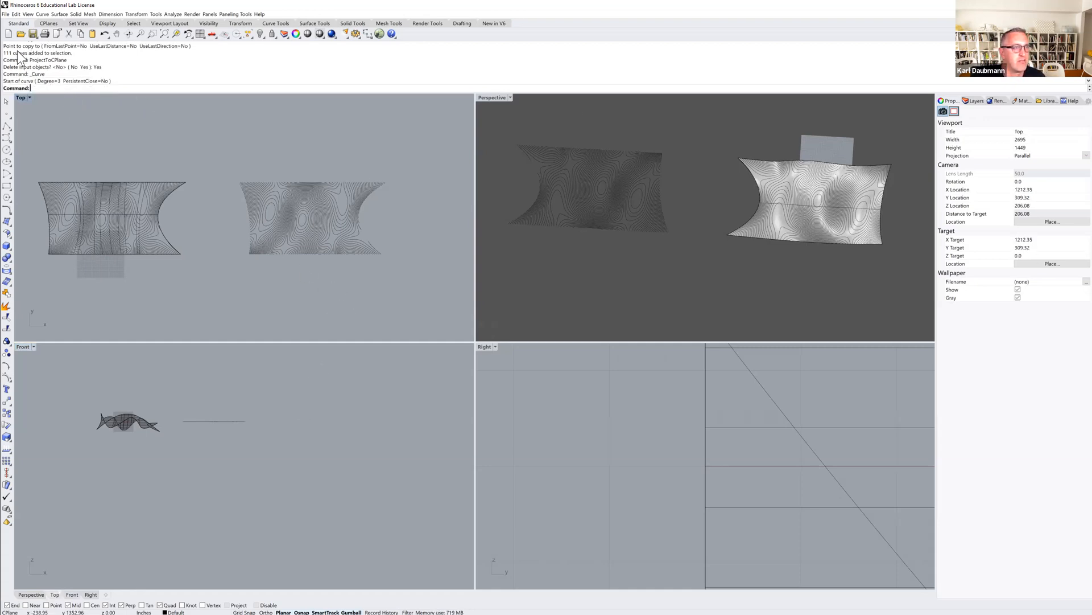
Start a new file without saving, using the Large Objects - Inches template.
{"action": "left_click", "coordinate": [8, 33]}
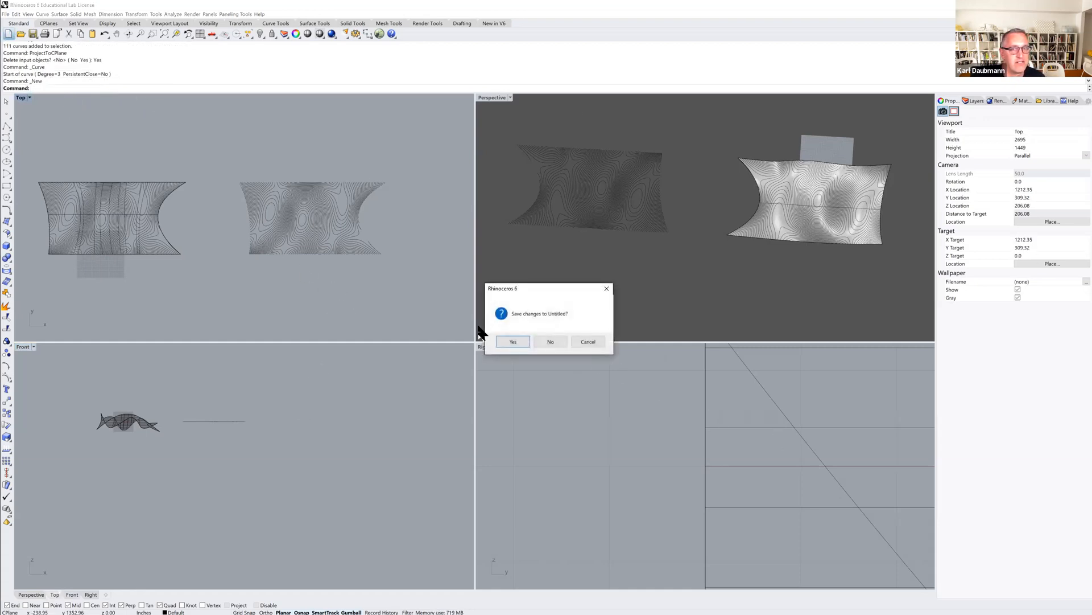
{"action": "left_click", "coordinate": [552, 342]}
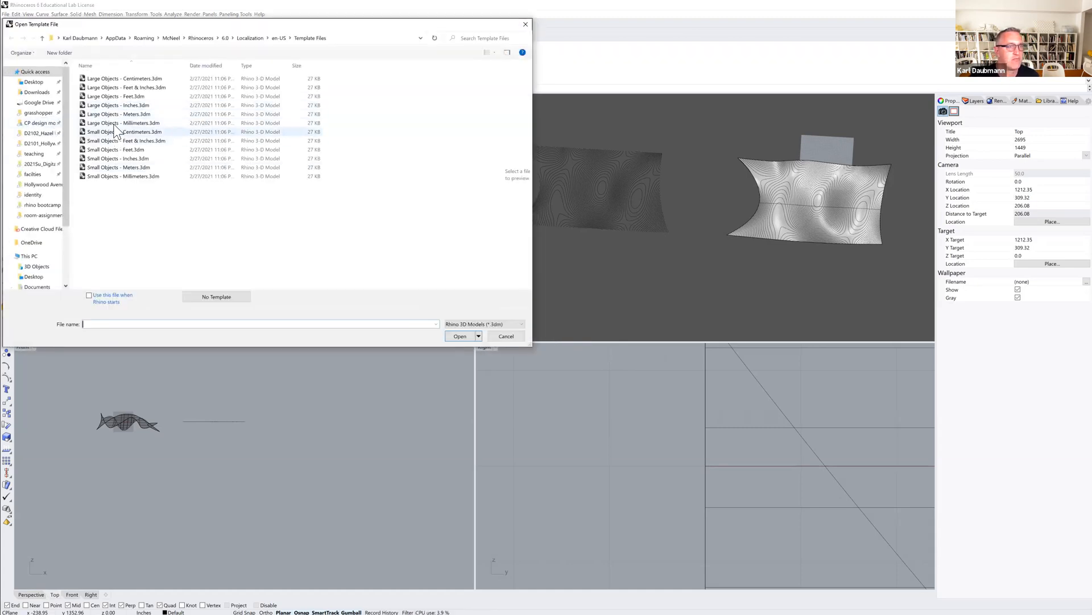
{"action": "double_click", "coordinate": [111, 105]}
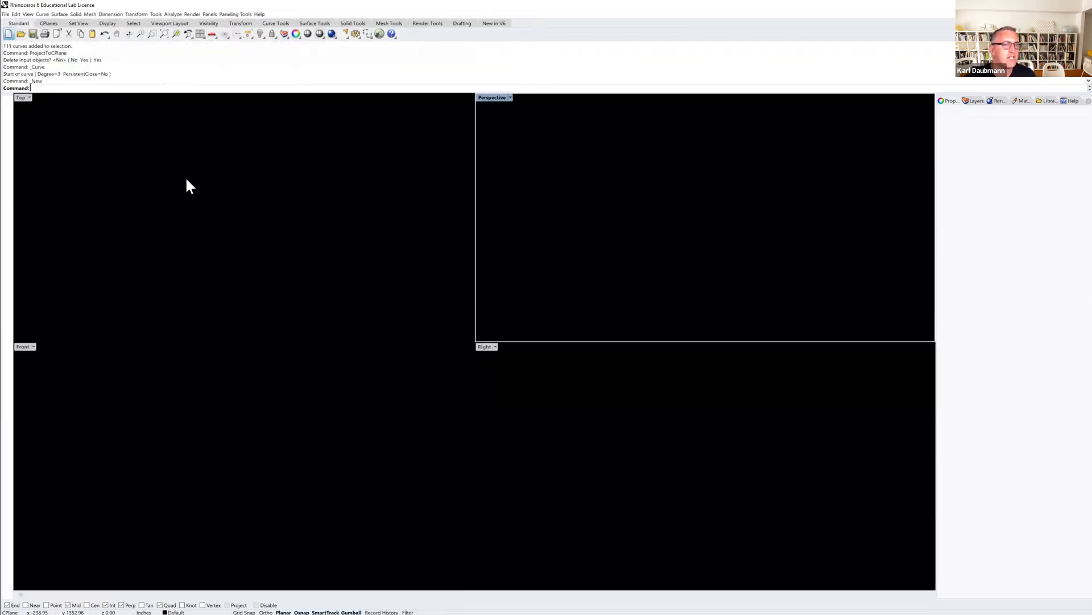
Draw a closed control point curve shaped like an oval in the Top view.
{"action": "scroll", "coordinate": [227, 214], "scroll_direction": "down", "scroll_amount": 5}
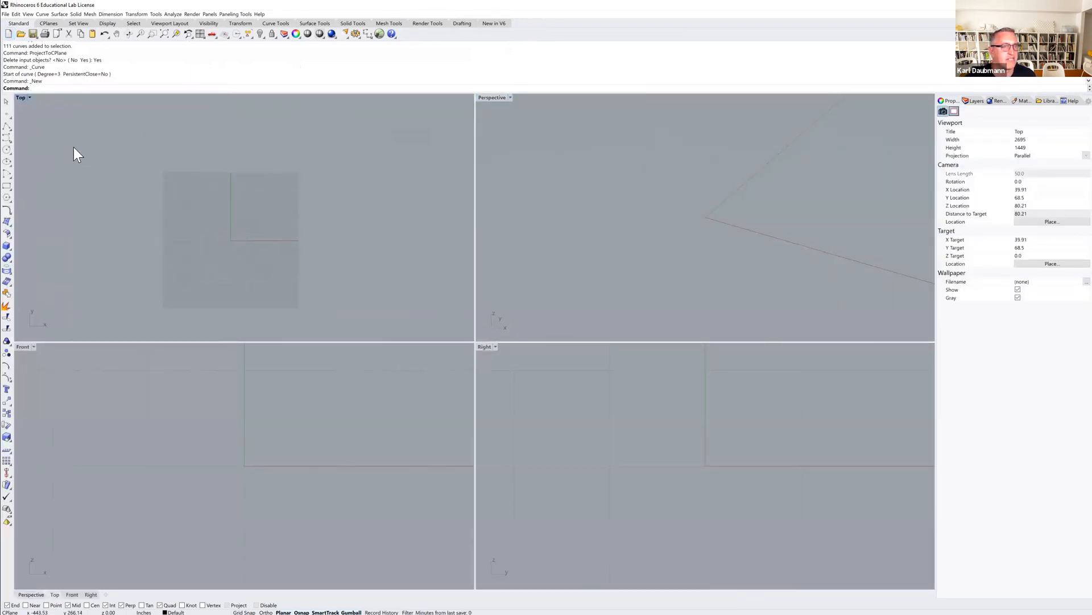
{"action": "left_click", "coordinate": [6, 138]}
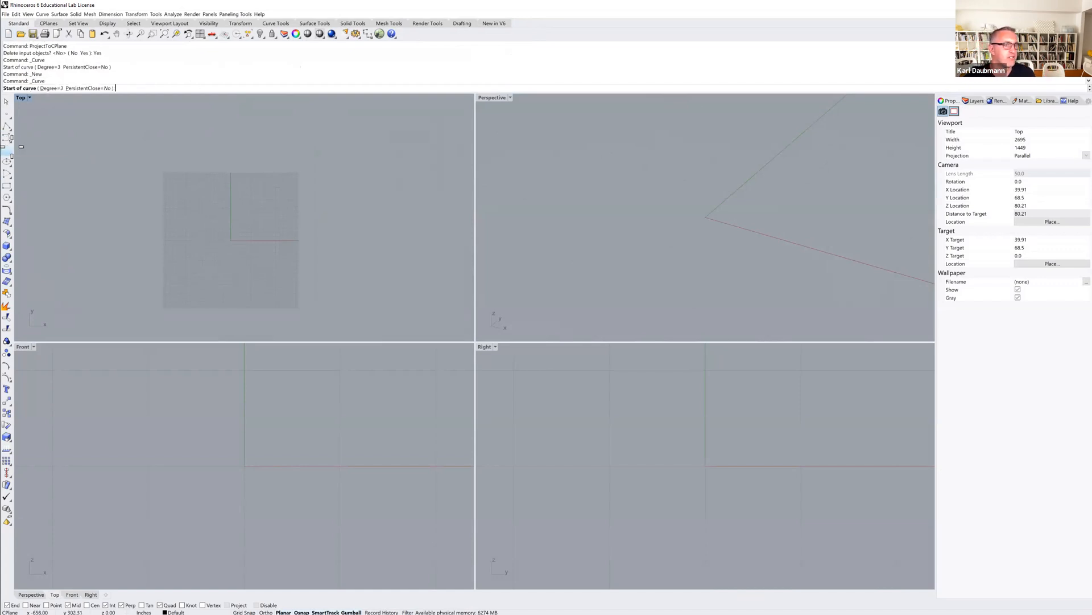
{"action": "left_click", "coordinate": [212, 244]}
{"action": "left_click", "coordinate": [198, 203]}
{"action": "left_click", "coordinate": [247, 170]}
{"action": "left_click", "coordinate": [336, 207]}
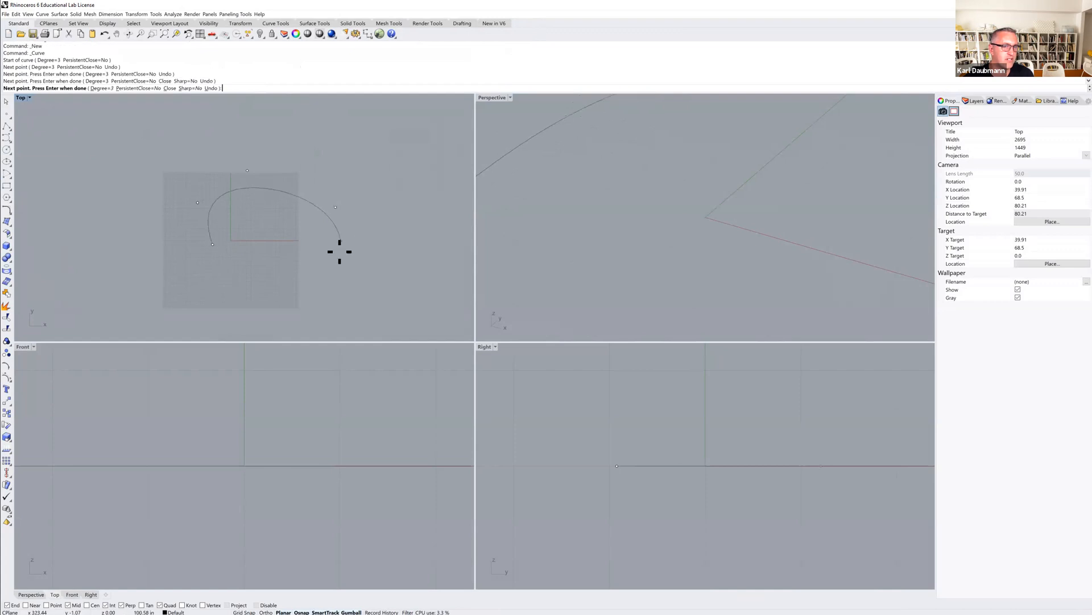
{"action": "left_click", "coordinate": [336, 265]}
{"action": "left_click", "coordinate": [251, 290]}
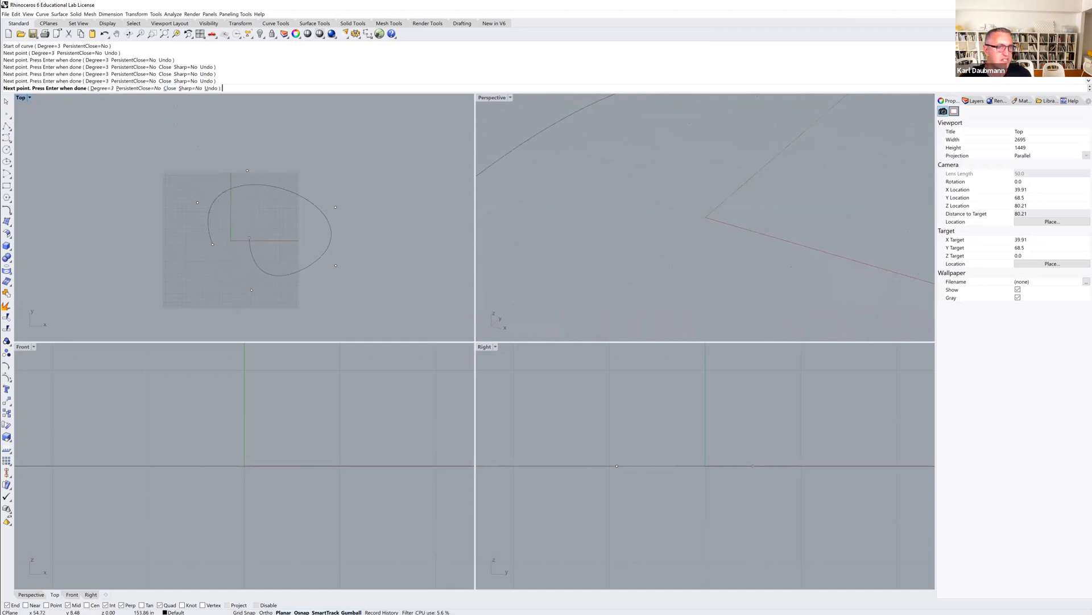
{"action": "key", "text": "Return"}
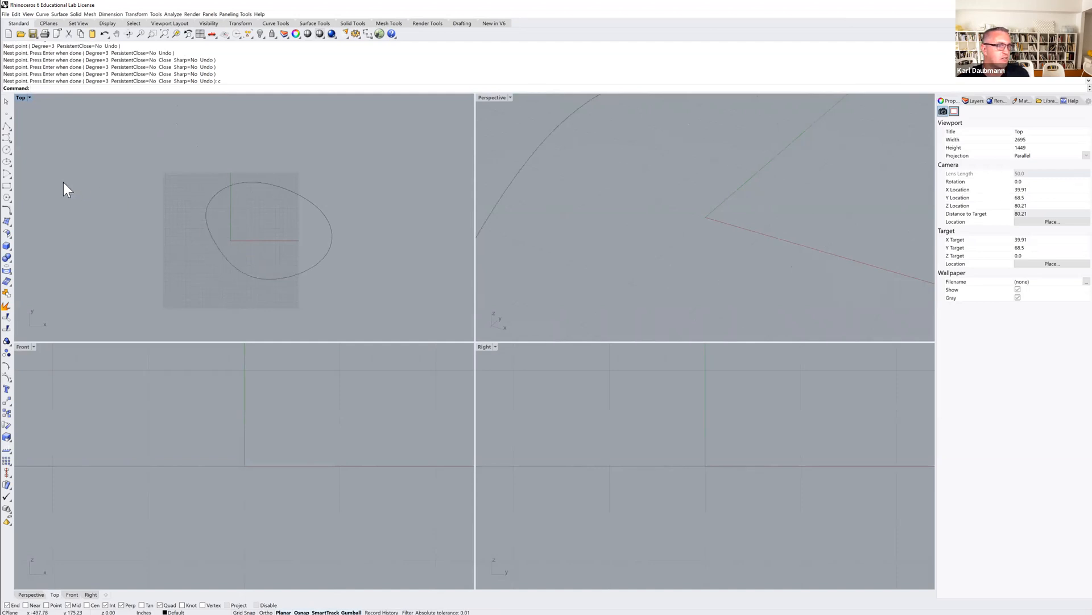
Draw a second closed control point curve overlapping the first, extending upward in the Top view.
{"action": "left_click", "coordinate": [7, 143]}
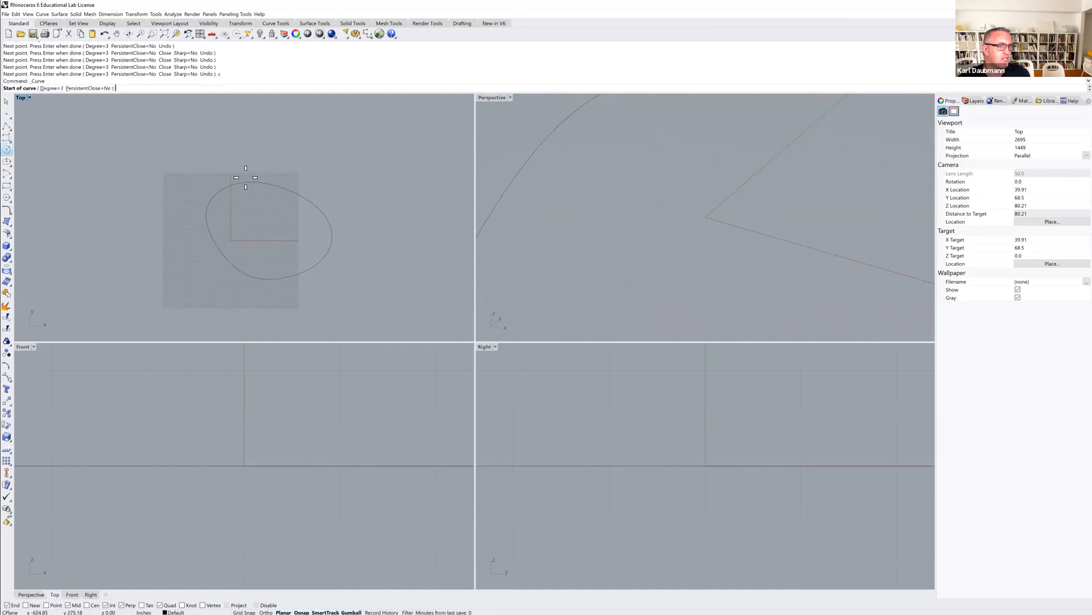
{"action": "left_click", "coordinate": [231, 219]}
{"action": "left_click", "coordinate": [248, 145]}
{"action": "left_click", "coordinate": [329, 128]}
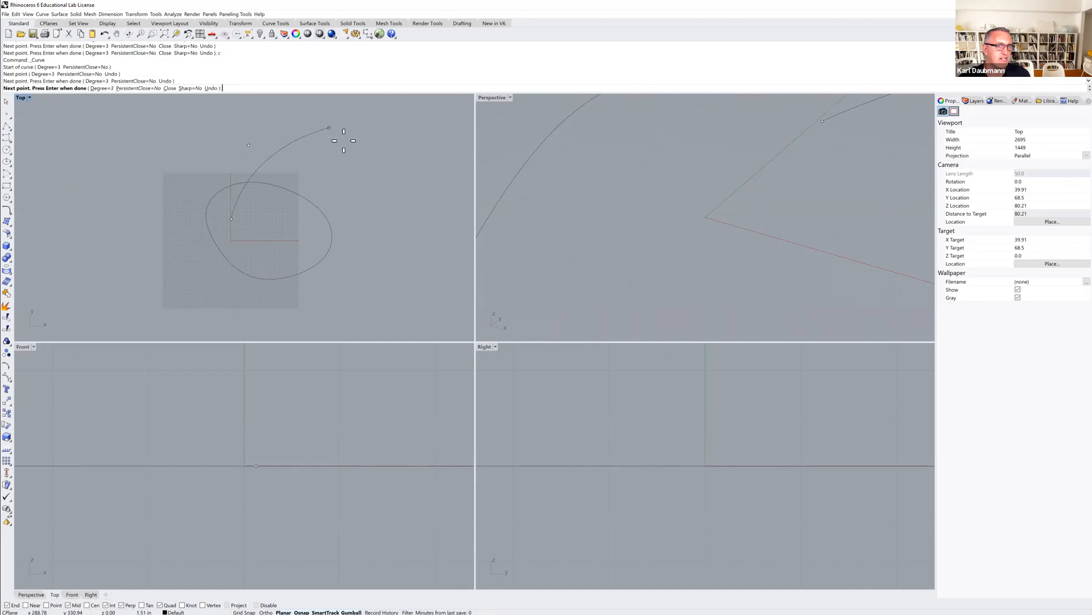
{"action": "left_click", "coordinate": [363, 175]}
{"action": "left_click", "coordinate": [310, 305]}
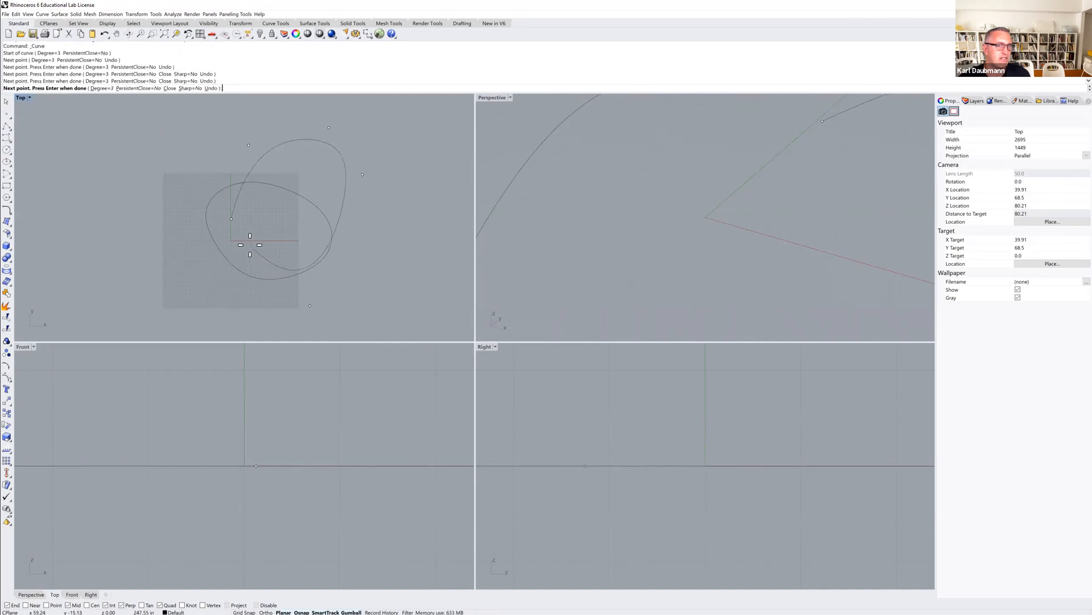
{"action": "left_click", "coordinate": [250, 245]}
{"action": "type", "text": "c"}
{"action": "key", "text": "Return"}
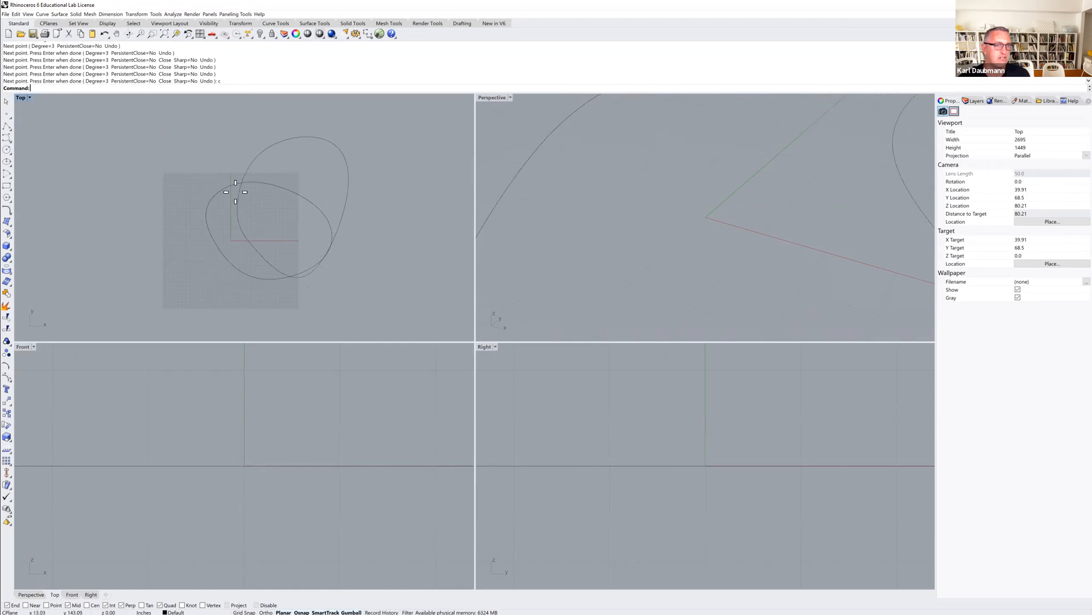
Draw a third closed control point curve crossing the others toward the left in the Top view.
{"action": "key", "text": "Return"}
{"action": "left_click", "coordinate": [287, 227]}
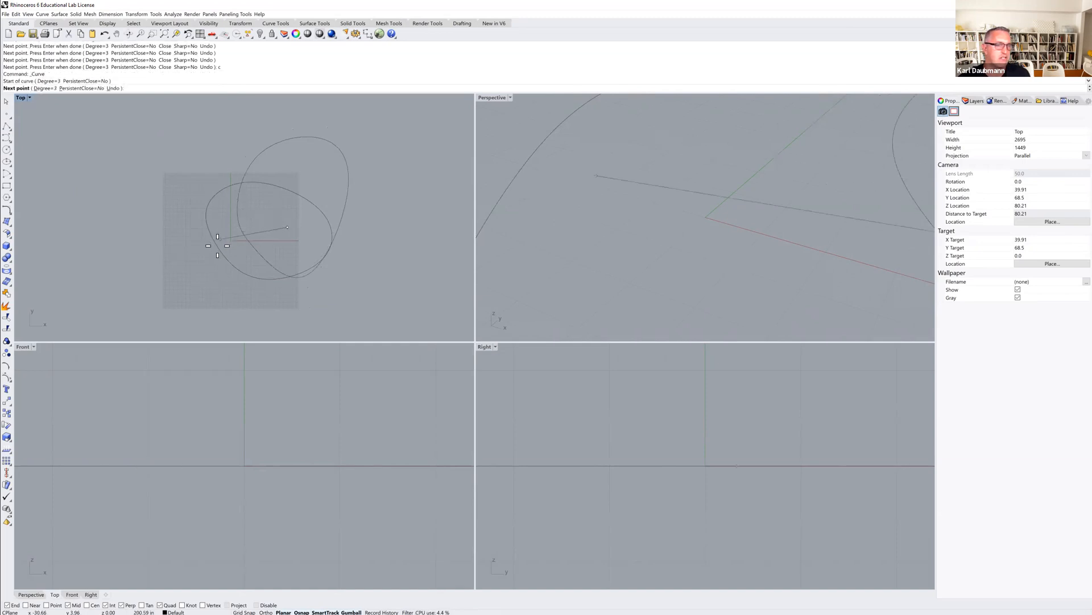
{"action": "left_click", "coordinate": [192, 268]}
{"action": "left_click", "coordinate": [164, 247]}
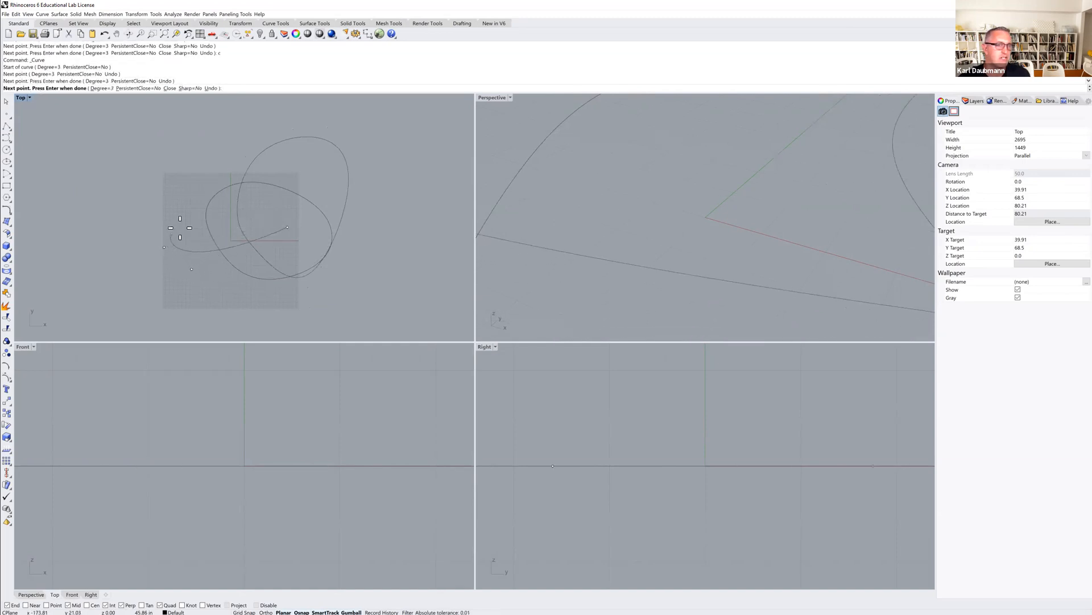
{"action": "left_click", "coordinate": [217, 214]}
{"action": "left_click", "coordinate": [324, 183]}
{"action": "type", "text": "c"}
{"action": "key", "text": "Return"}
{"action": "scroll", "coordinate": [244, 227], "scroll_direction": "down", "scroll_amount": 4}
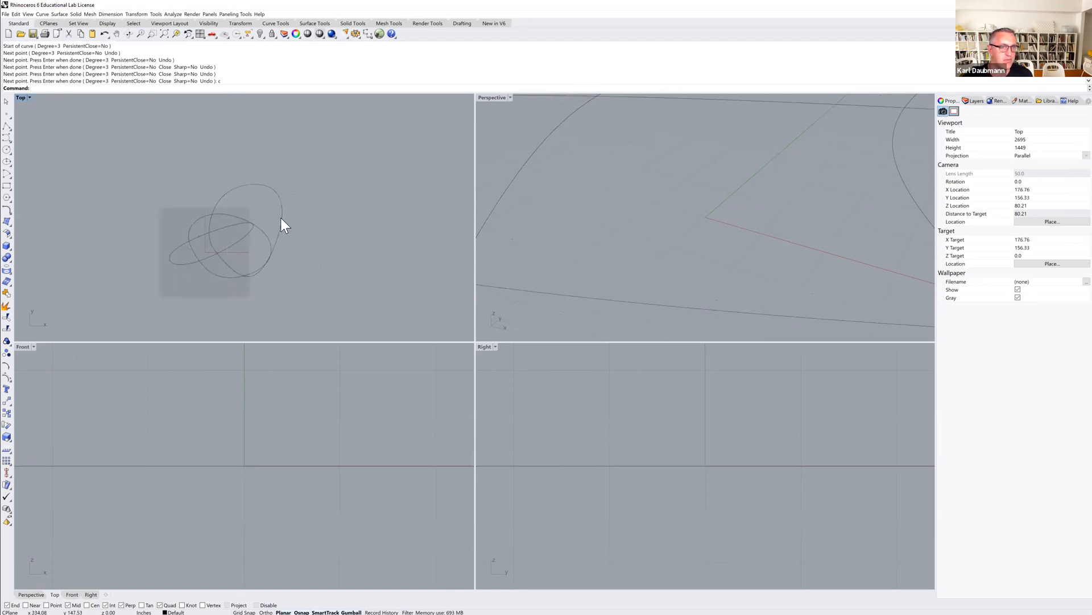
Move one of the closed curves straight upward in the Front view, well above the others.
{"action": "scroll", "coordinate": [264, 325], "scroll_direction": "down", "scroll_amount": 4}
{"action": "right_click_drag", "start_coordinate": [273, 296], "coordinate": [285, 262]}
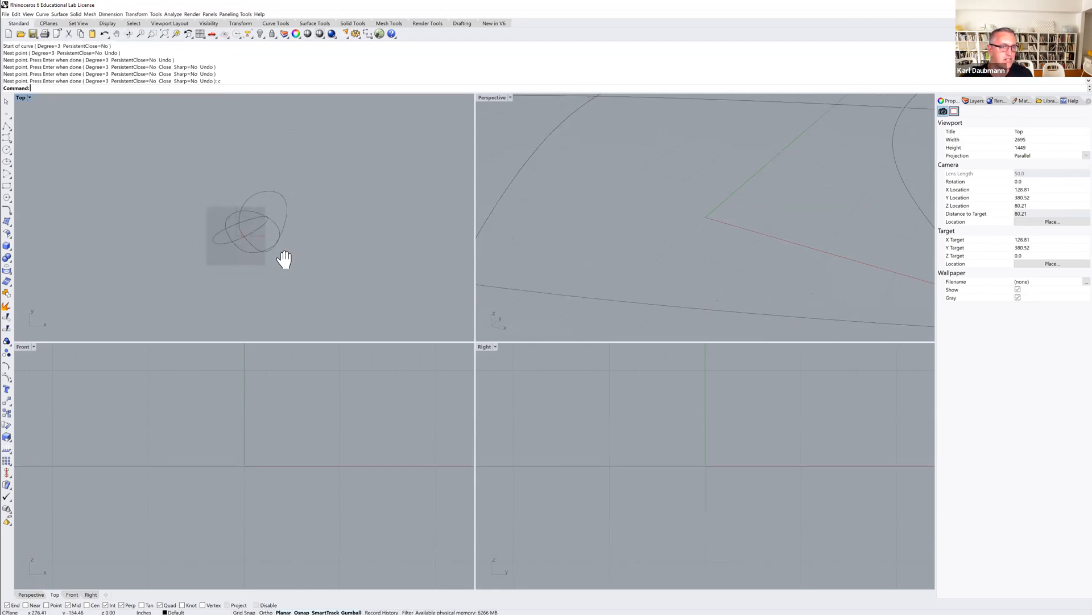
{"action": "scroll", "coordinate": [271, 251], "scroll_direction": "up", "scroll_amount": 2}
{"action": "scroll", "coordinate": [274, 434], "scroll_direction": "down", "scroll_amount": 5}
{"action": "right_click_drag", "start_coordinate": [274, 434], "coordinate": [208, 507]}
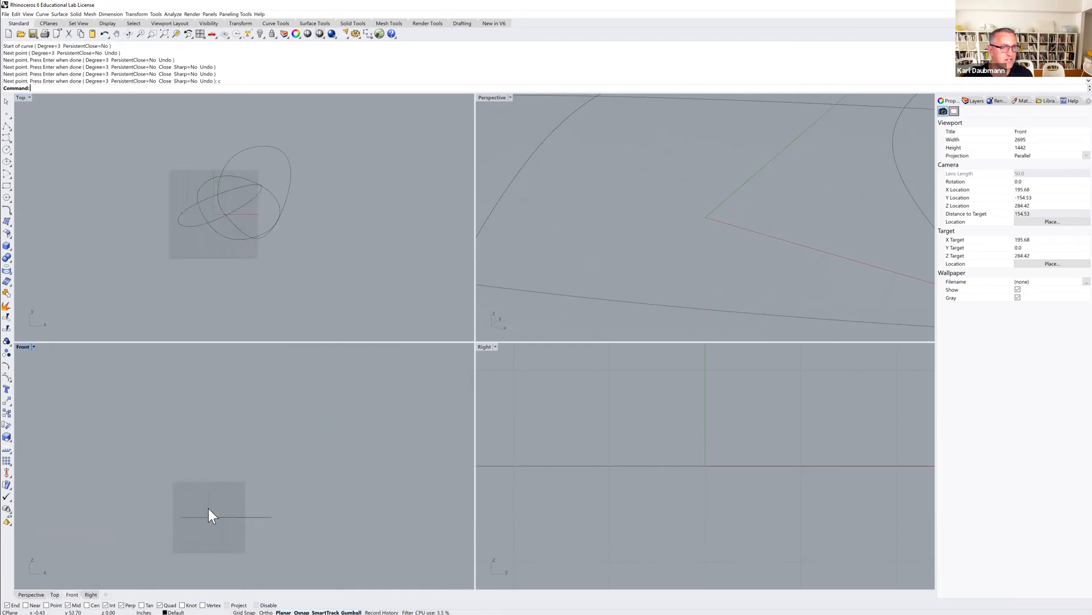
{"action": "left_click", "coordinate": [214, 178]}
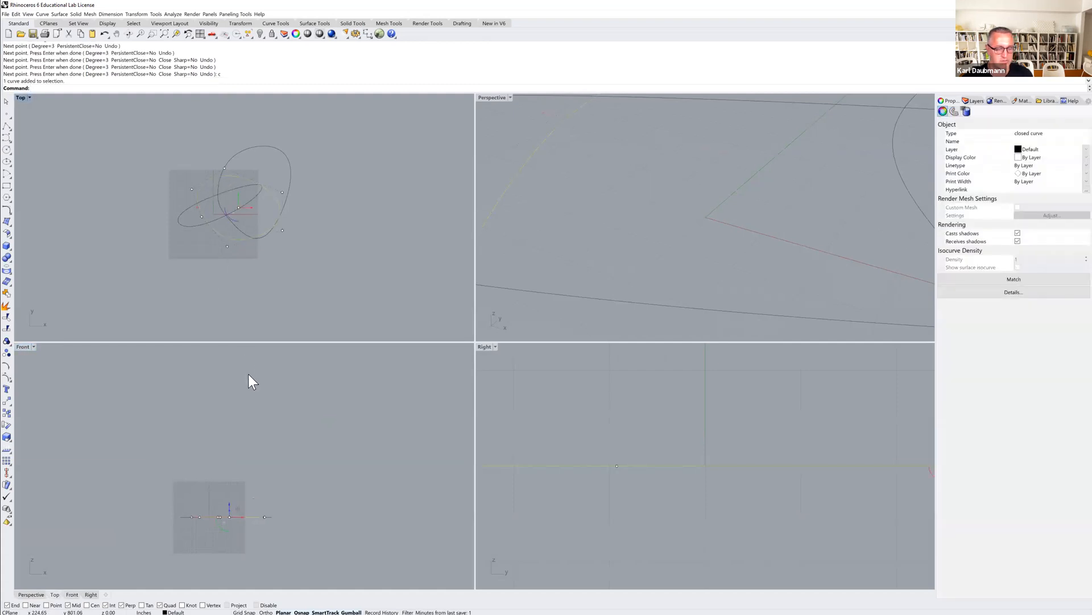
{"action": "type", "text": "M"}
{"action": "key", "text": "Return"}
{"action": "left_click", "coordinate": [270, 490]}
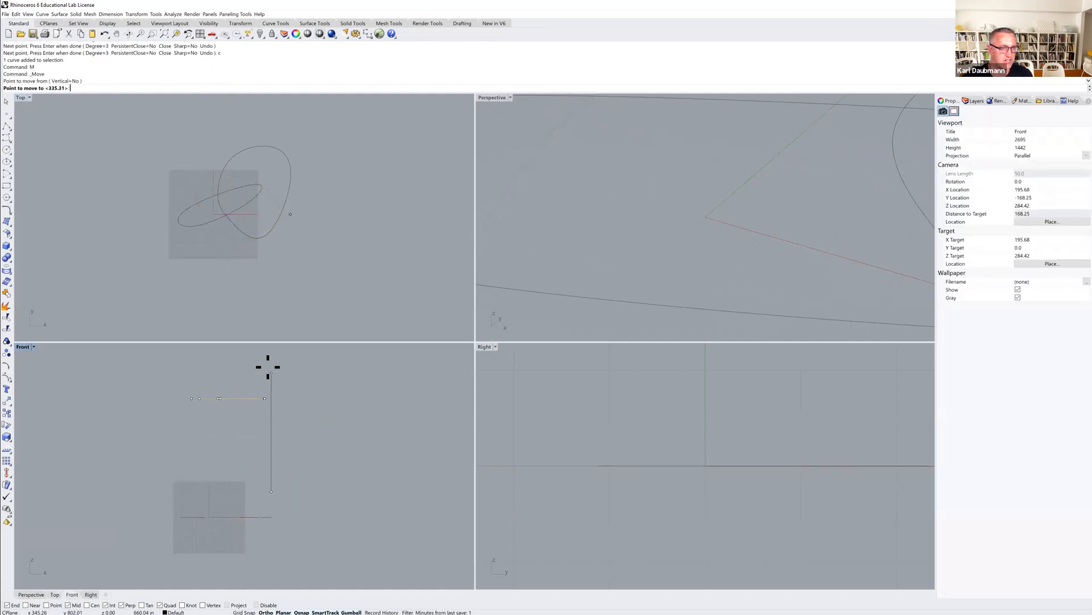
{"action": "scroll", "coordinate": [270, 406], "scroll_direction": "down", "scroll_amount": 4}
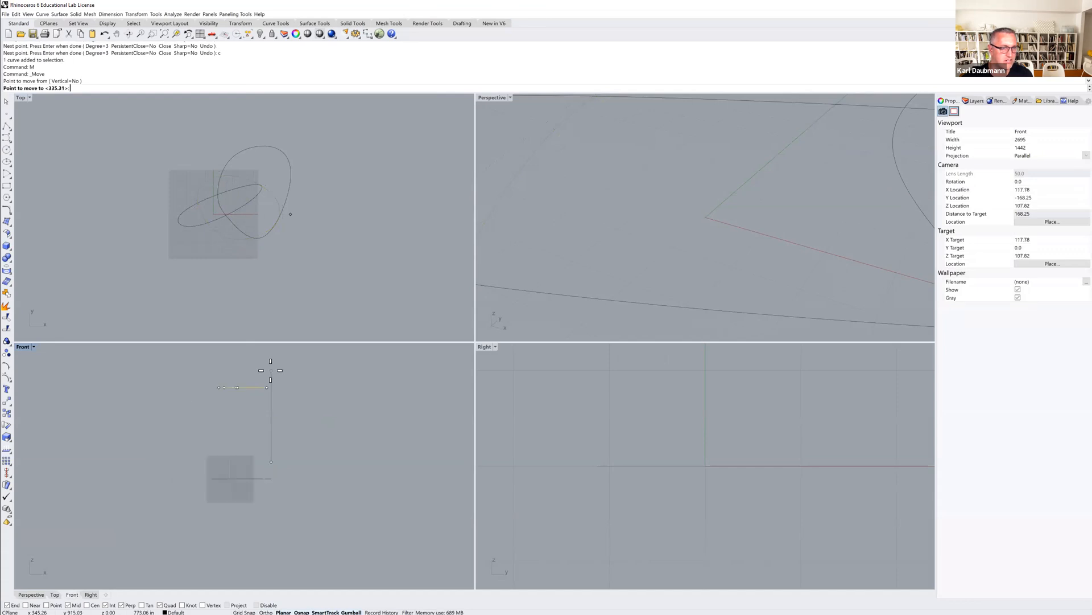
{"action": "left_click", "coordinate": [271, 360]}
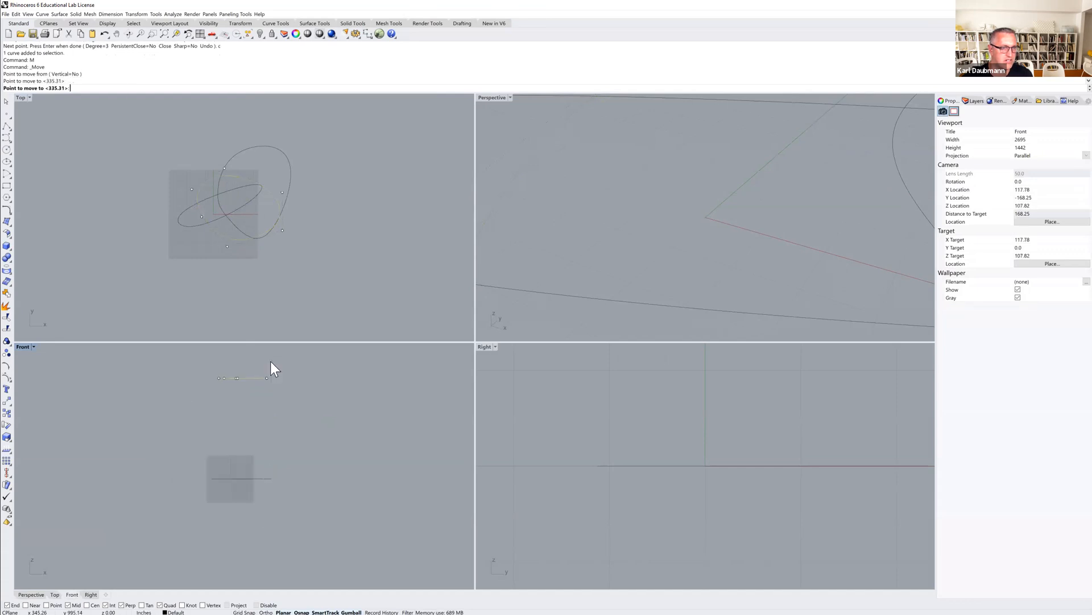
Move a second closed curve upward in the Front view to a height between the base and the top curve.
{"action": "left_click", "coordinate": [201, 228]}
{"action": "type", "text": "m"}
{"action": "key", "text": "Return"}
{"action": "left_click", "coordinate": [296, 457]}
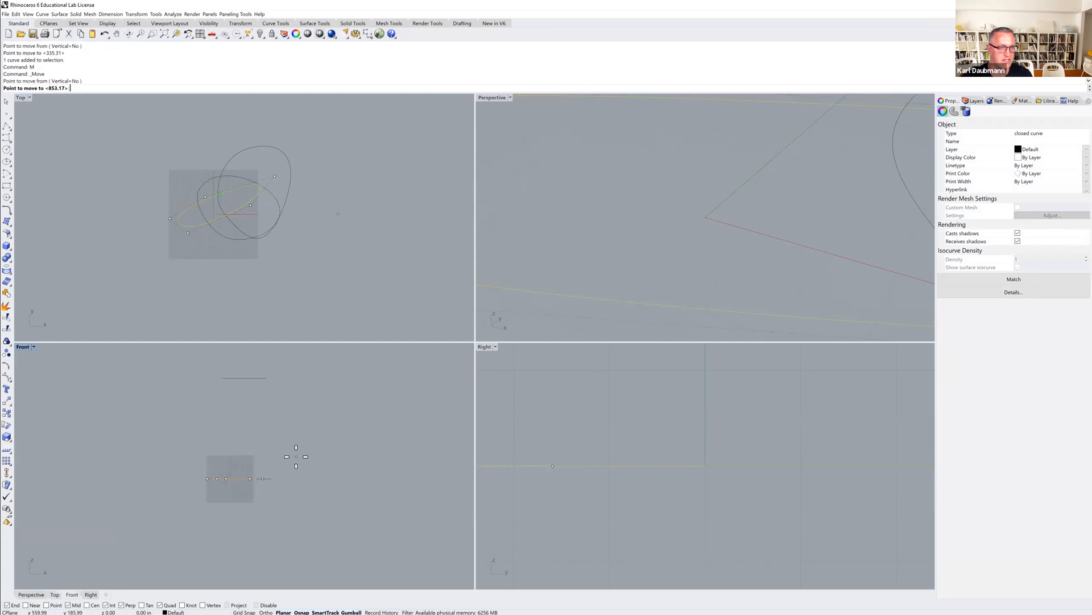
{"action": "left_click", "coordinate": [295, 389]}
Select the three stacked curves and loft them with Normal style, aligning the seam points first.
{"action": "right_click_drag", "start_coordinate": [295, 407], "coordinate": [278, 432]}
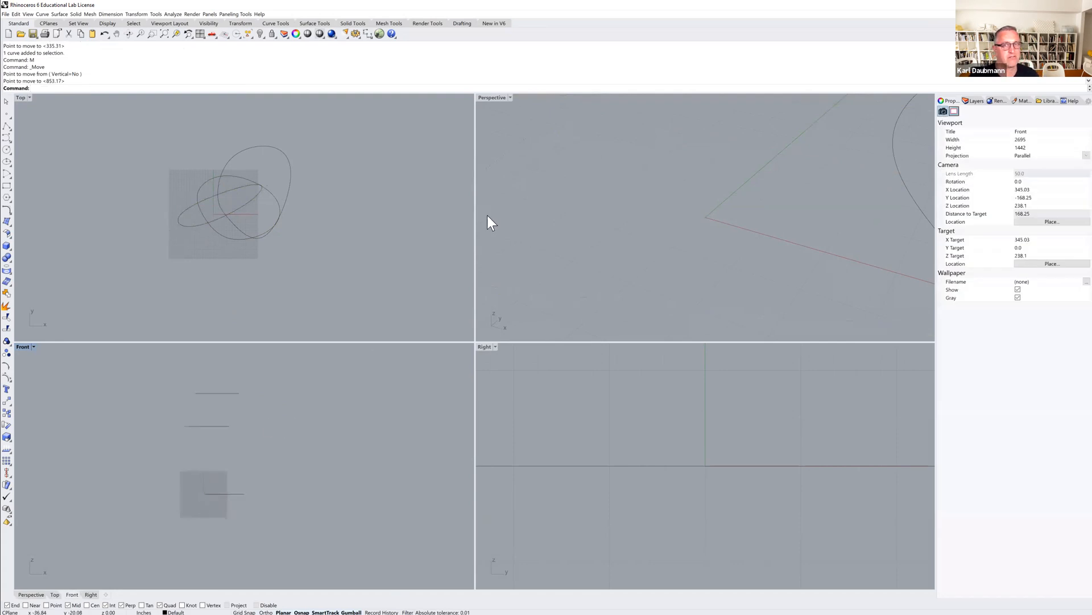
{"action": "scroll", "coordinate": [499, 210], "scroll_direction": "down", "scroll_amount": 8}
{"action": "scroll", "coordinate": [634, 205], "scroll_direction": "down", "scroll_amount": 8}
{"action": "mouse_move", "coordinate": [636, 211]}
{"action": "right_mouse_down"}
{"action": "mouse_move", "coordinate": [649, 271]}
{"action": "mouse_move", "coordinate": [646, 219]}
{"action": "mouse_move", "coordinate": [660, 209]}
{"action": "mouse_move", "coordinate": [631, 227]}
{"action": "mouse_move", "coordinate": [643, 230]}
{"action": "right_mouse_up"}
{"action": "left_click_drag", "start_coordinate": [619, 169], "coordinate": [618, 161]}
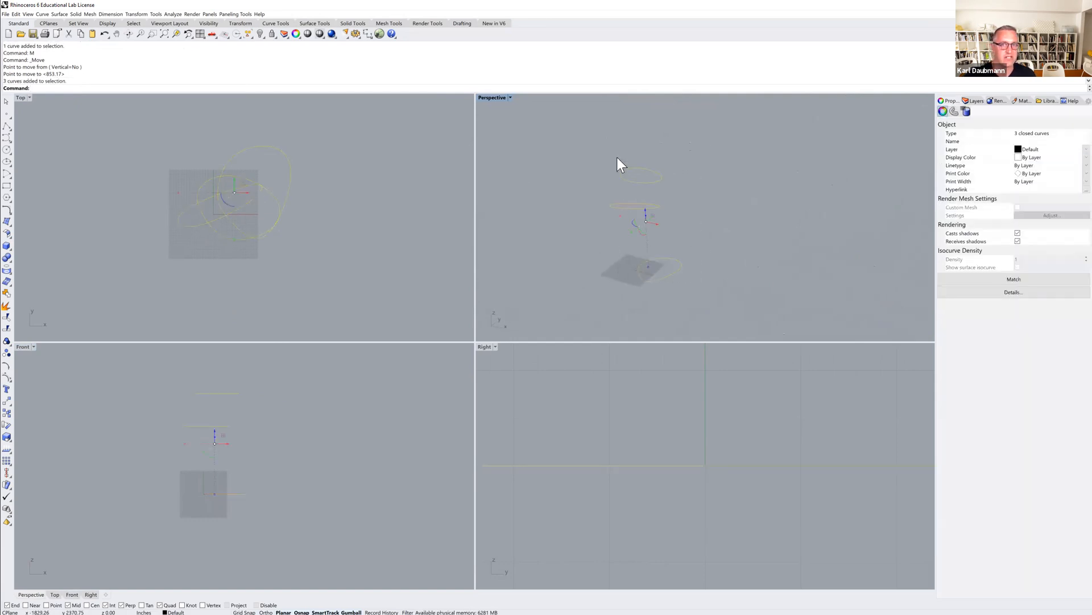
{"action": "type", "text": "Loft"}
{"action": "key", "text": "Return"}
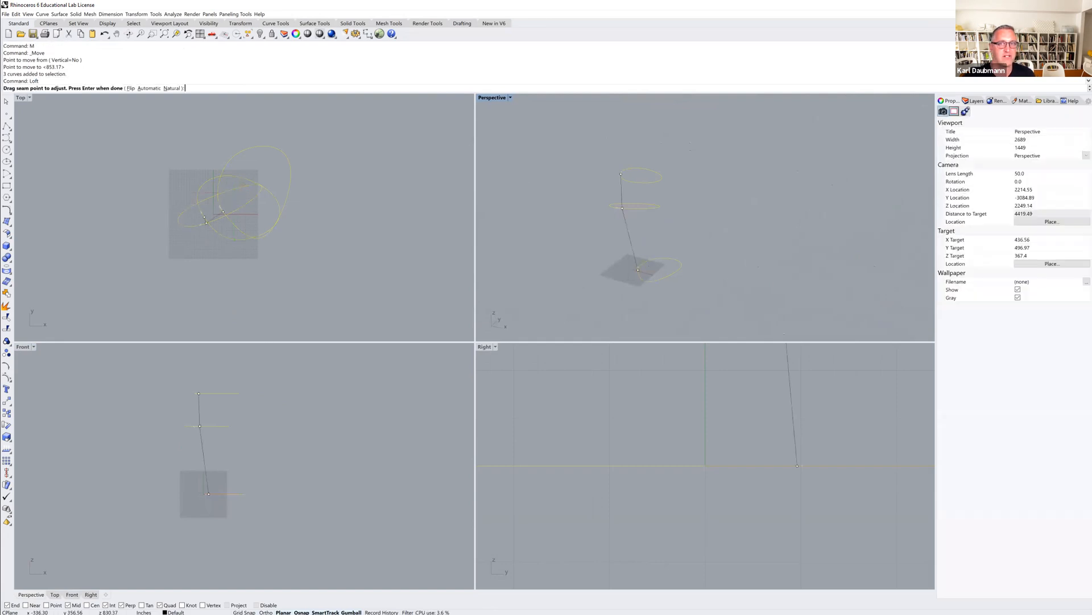
{"action": "mouse_move", "coordinate": [611, 233]}
{"action": "right_mouse_down"}
{"action": "mouse_move", "coordinate": [642, 241]}
{"action": "mouse_move", "coordinate": [628, 235]}
{"action": "right_mouse_up"}
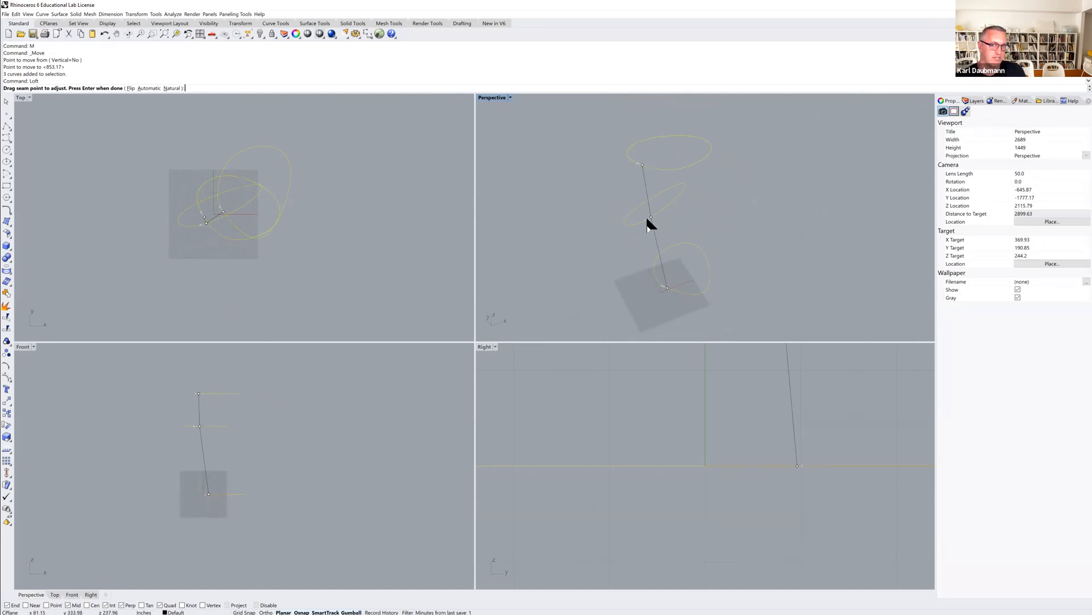
{"action": "right_click_drag", "start_coordinate": [663, 285], "coordinate": [622, 239]}
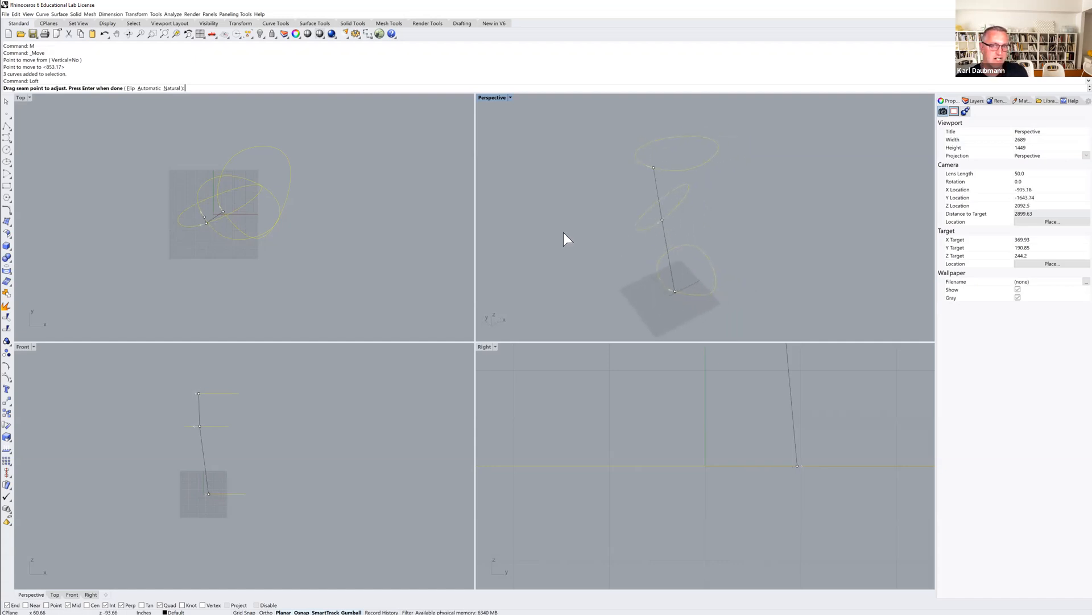
{"action": "key", "text": "Return"}
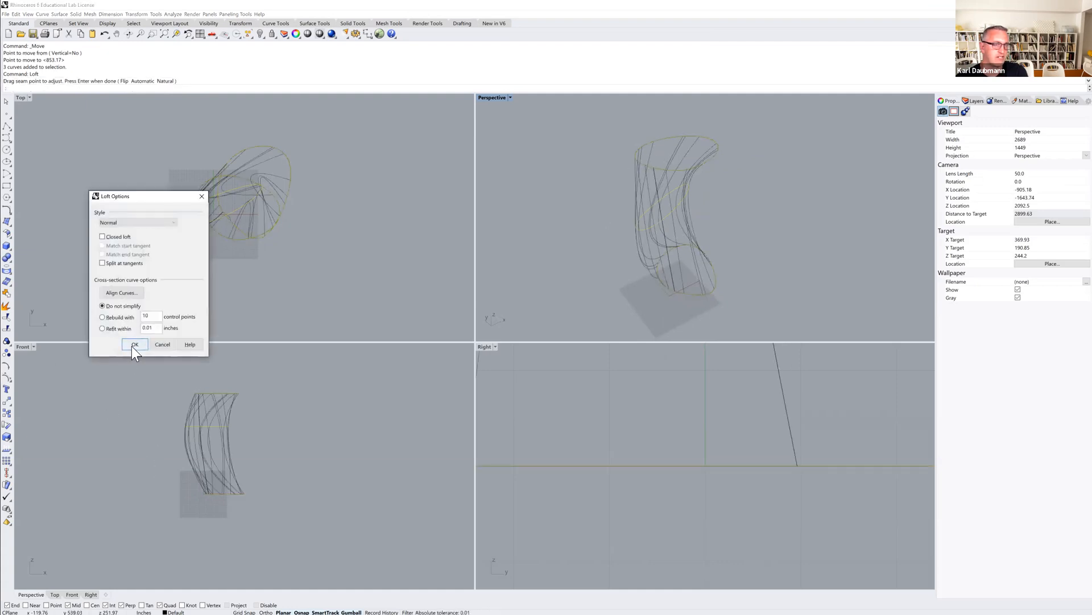
{"action": "left_click", "coordinate": [132, 344]}
Switch the Perspective viewport to Ghosted display mode.
{"action": "scroll", "coordinate": [601, 236], "scroll_direction": "down", "scroll_amount": 3}
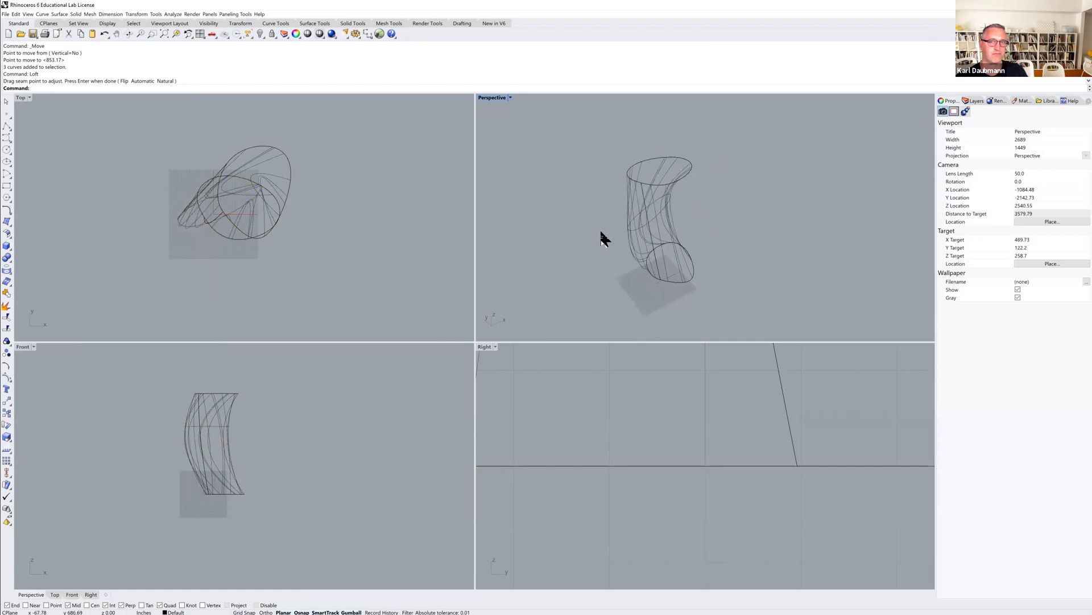
{"action": "left_click", "coordinate": [493, 104]}
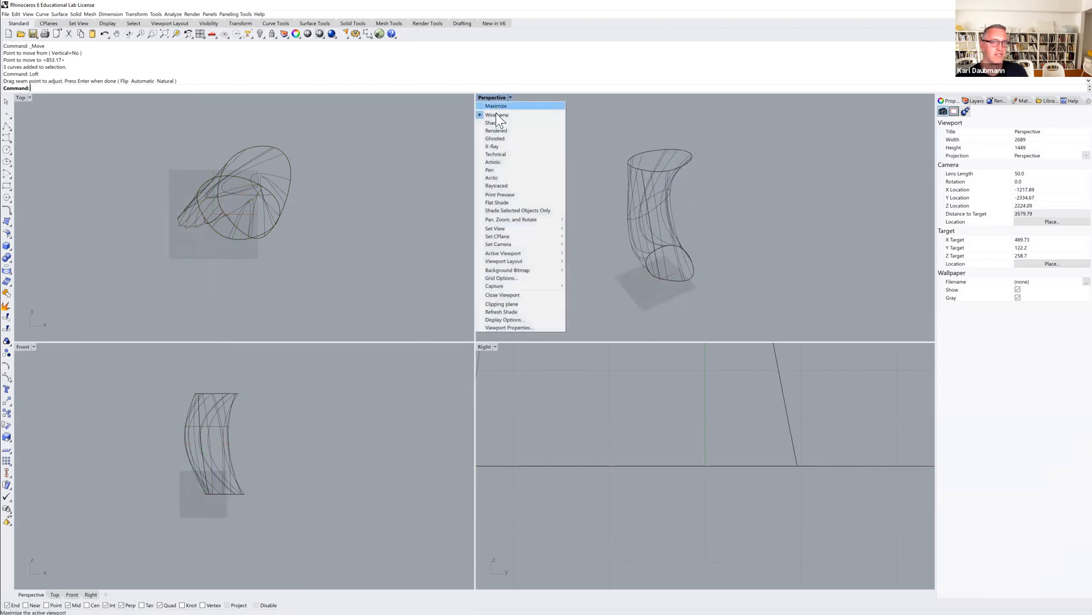
{"action": "left_click", "coordinate": [497, 139]}
{"action": "right_click_drag", "start_coordinate": [558, 188], "coordinate": [563, 225]}
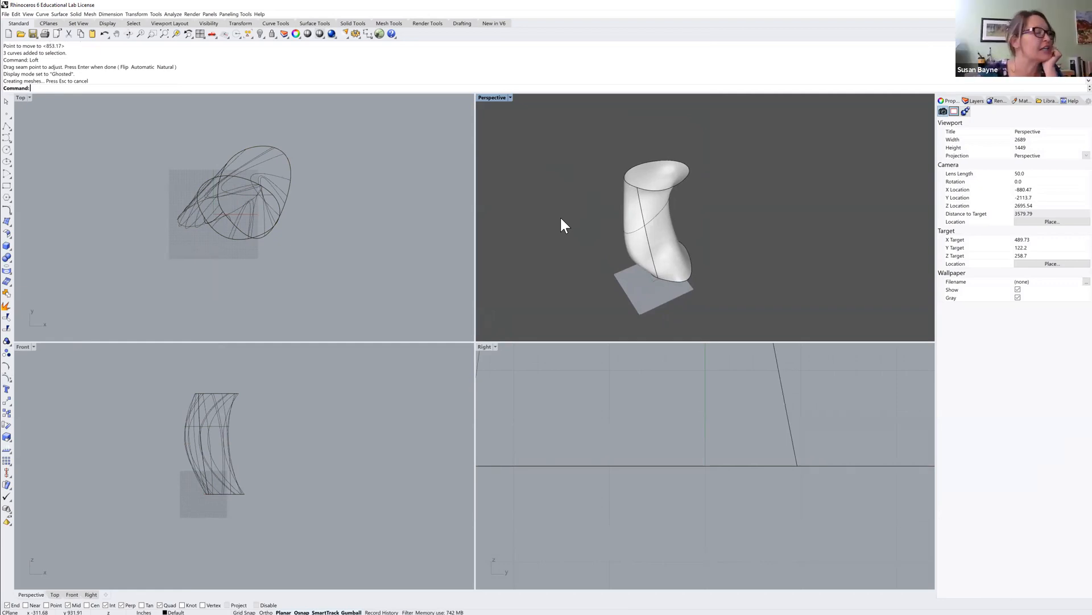
Select all the curves and the lofted surface and delete them.
{"action": "right_click_drag", "start_coordinate": [352, 421], "coordinate": [331, 420]}
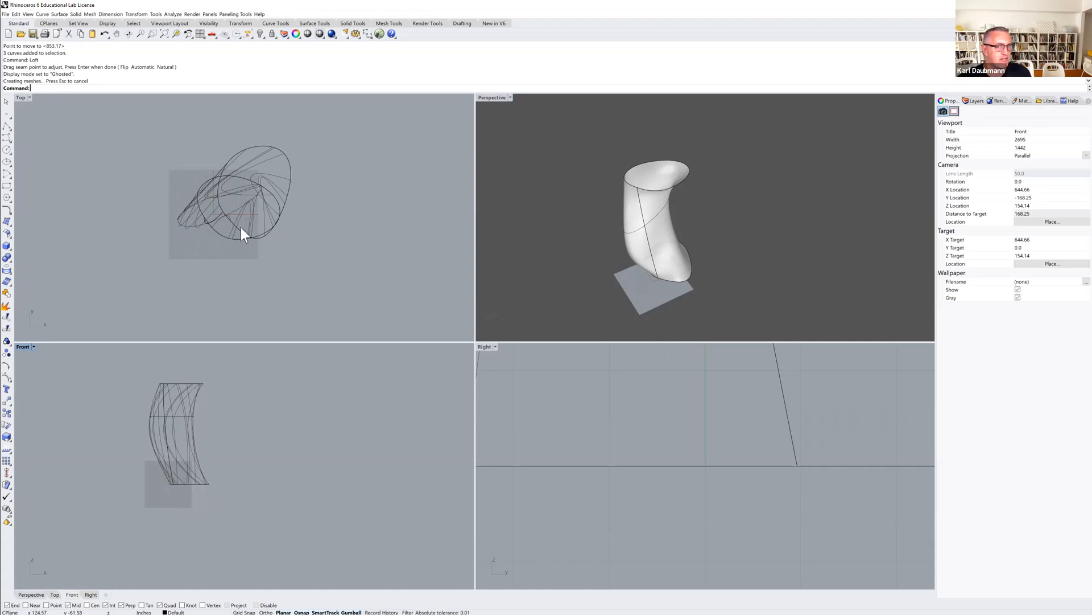
{"action": "left_click_drag", "start_coordinate": [159, 142], "coordinate": [328, 262]}
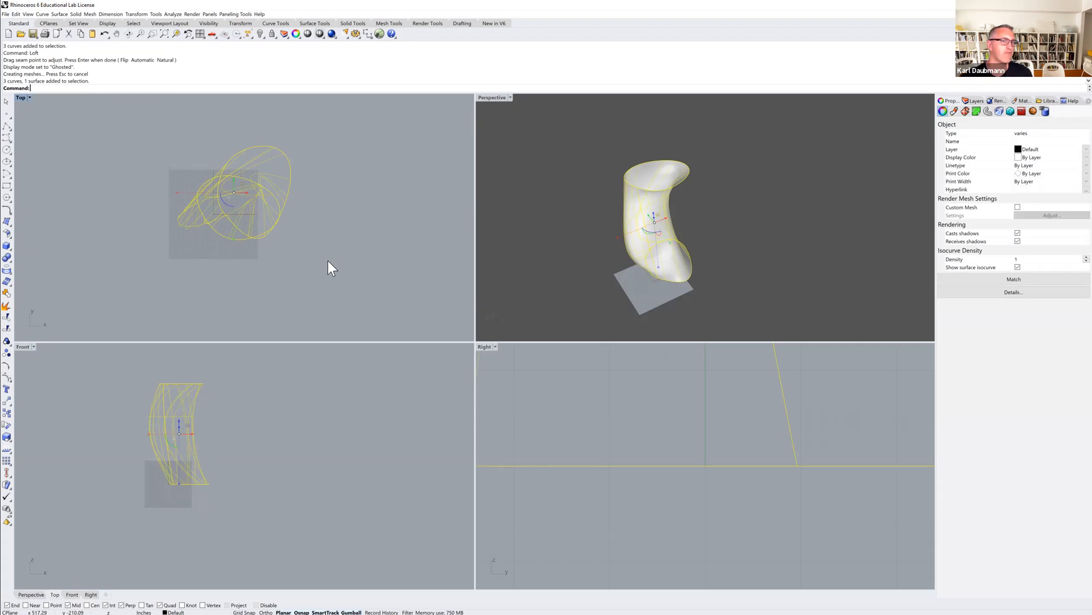
{"action": "key", "text": "Delete"}
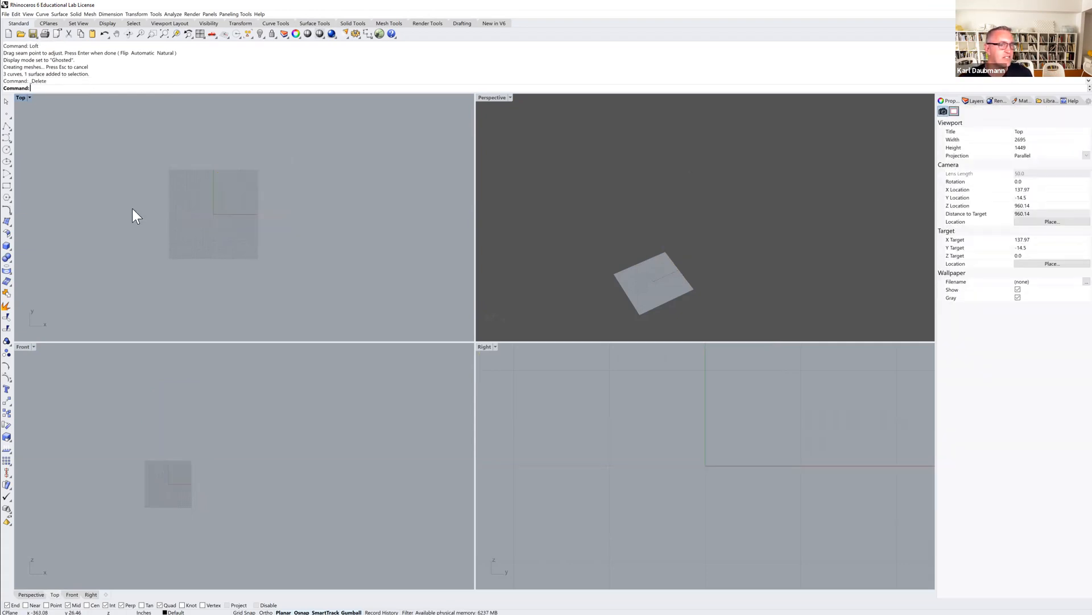
Draw a closed control point curve as a diagonal oval in the Top view.
{"action": "left_click", "coordinate": [9, 137]}
{"action": "left_click", "coordinate": [201, 214]}
{"action": "left_click", "coordinate": [230, 171]}
{"action": "left_click", "coordinate": [294, 158]}
{"action": "left_click", "coordinate": [308, 189]}
{"action": "left_click", "coordinate": [258, 250]}
{"action": "left_click", "coordinate": [210, 256]}
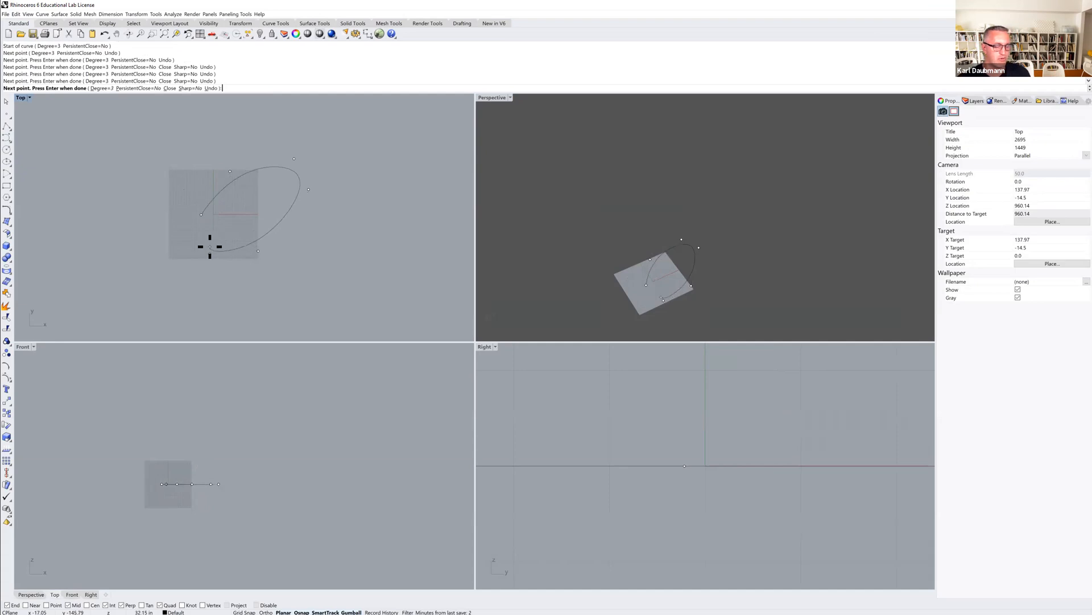
{"action": "type", "text": "c"}
{"action": "key", "text": "Return"}
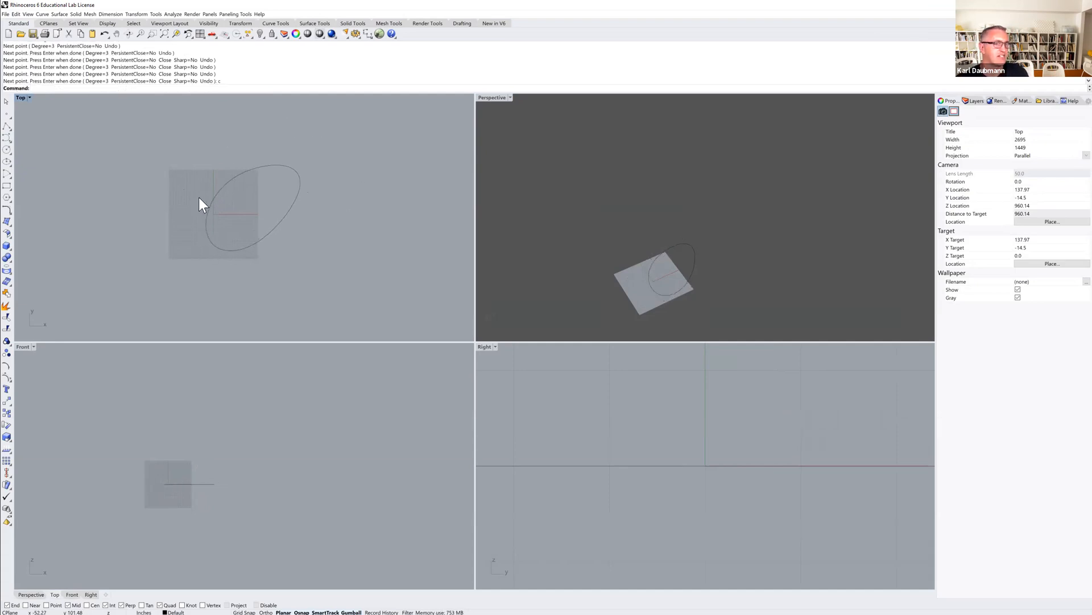
Draw a second closed control point curve overlapping the first toward the upper left in the Top view.
{"action": "right_click", "coordinate": [244, 225]}
{"action": "left_click", "coordinate": [241, 233]}
{"action": "left_click", "coordinate": [159, 232]}
{"action": "left_click", "coordinate": [140, 184]}
{"action": "left_click", "coordinate": [172, 139]}
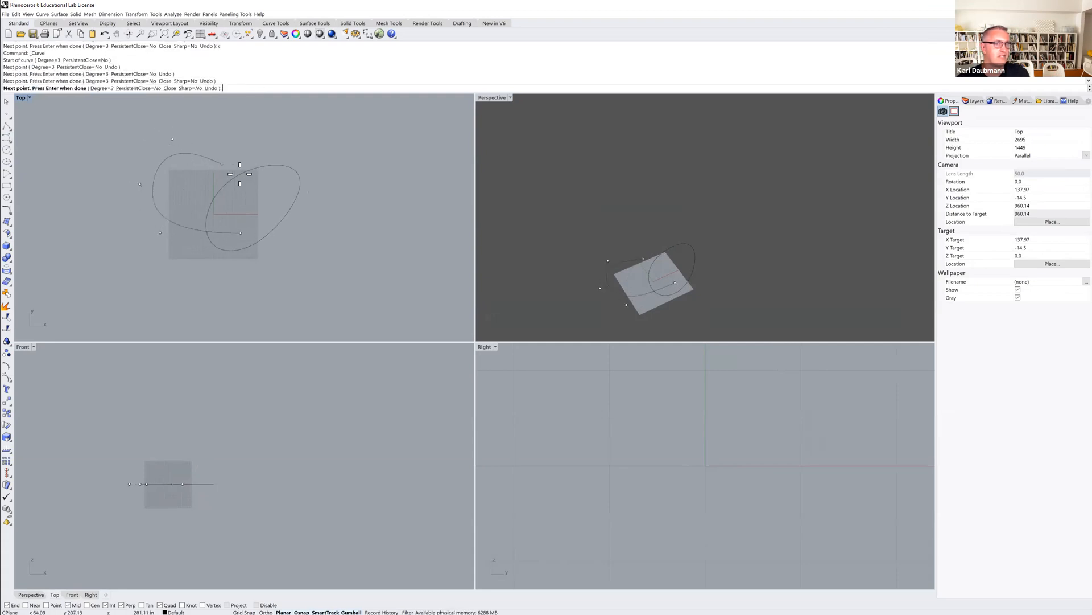
{"action": "left_click", "coordinate": [208, 177]}
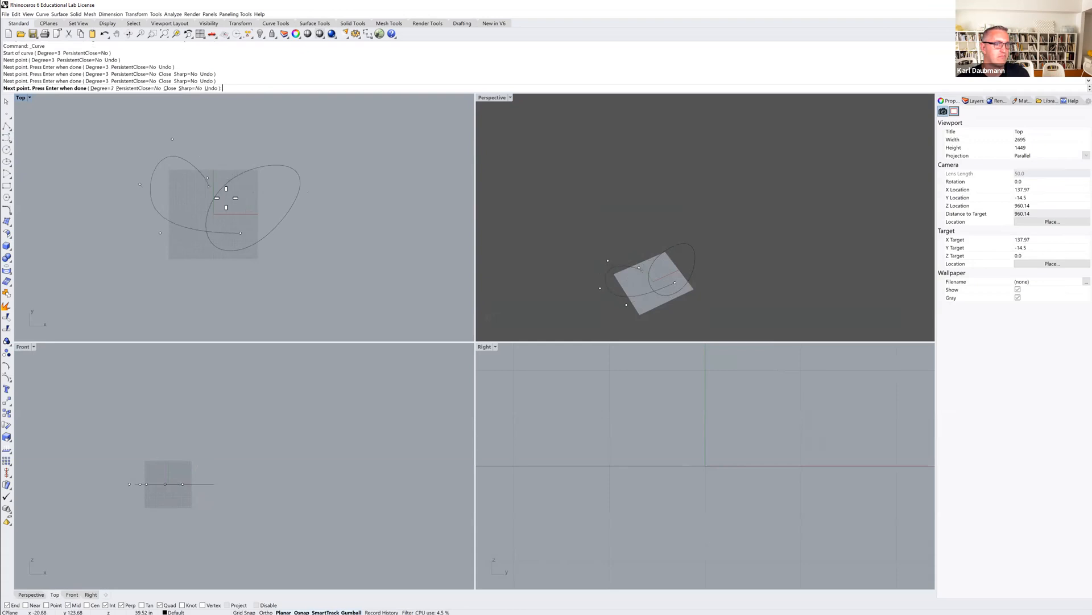
{"action": "left_click", "coordinate": [259, 196]}
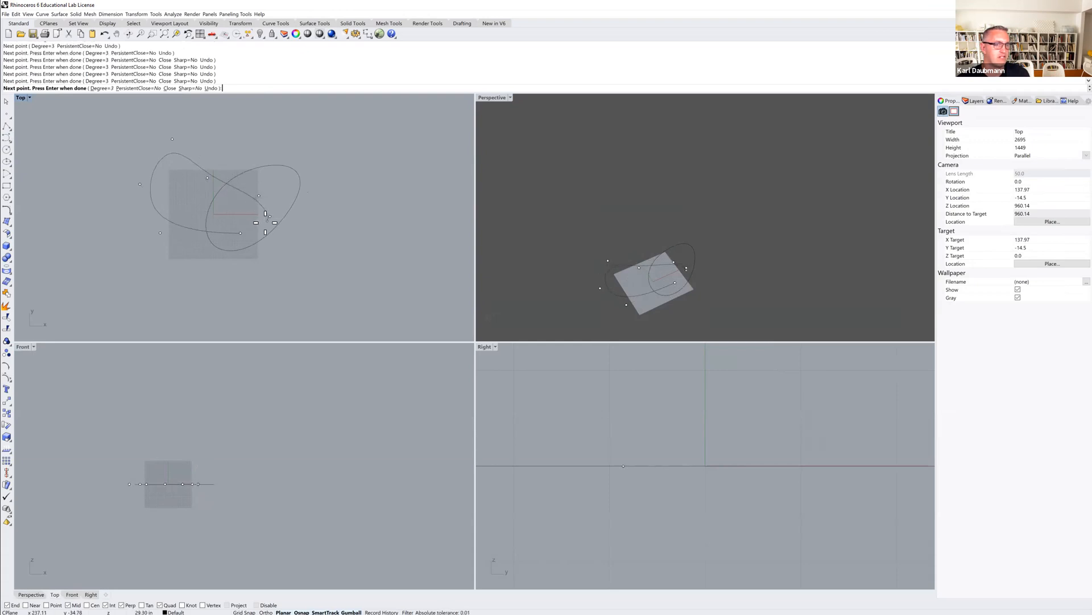
{"action": "type", "text": "c"}
{"action": "key", "text": "Return"}
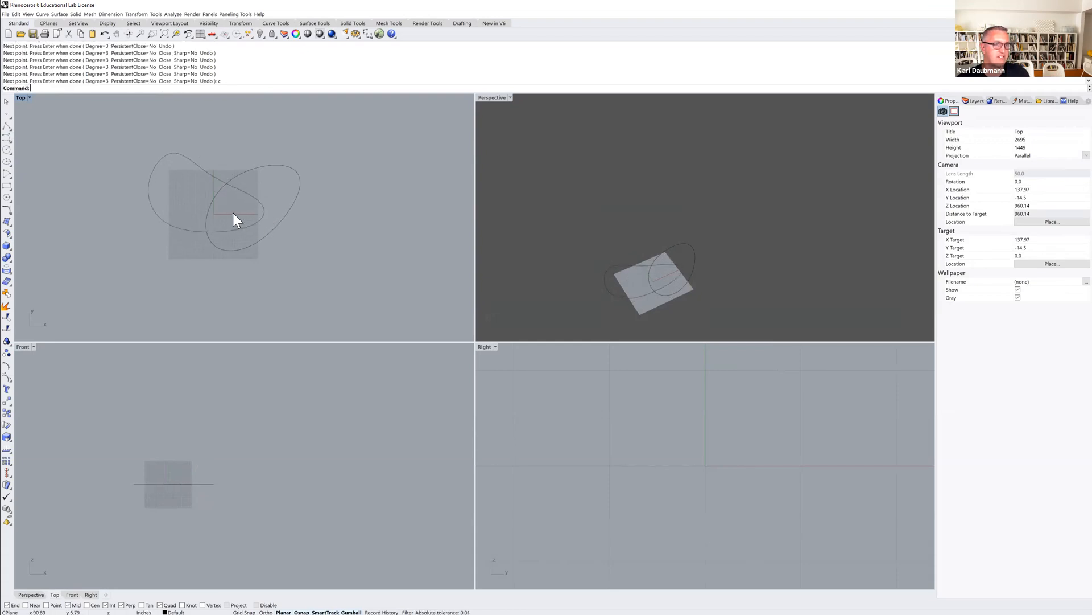
Draw a third closed control point curve overlapping the others toward the bottom in the Top view.
{"action": "key", "text": "Return"}
{"action": "left_click", "coordinate": [230, 202]}
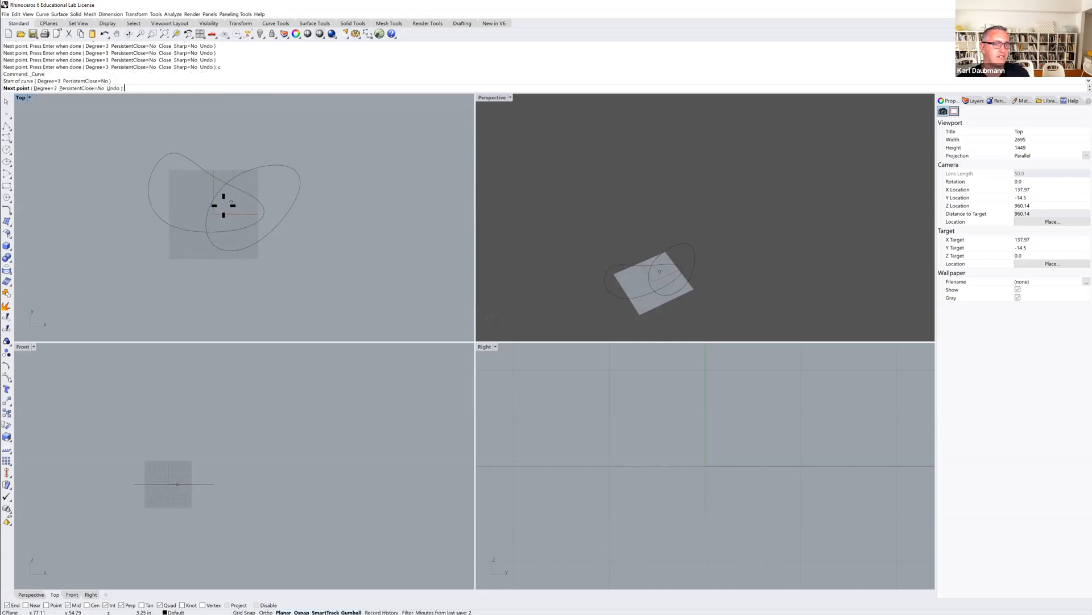
{"action": "left_click", "coordinate": [161, 255]}
{"action": "left_click", "coordinate": [222, 299]}
{"action": "left_click", "coordinate": [284, 256]}
{"action": "type", "text": "c"}
{"action": "key", "text": "Return"}
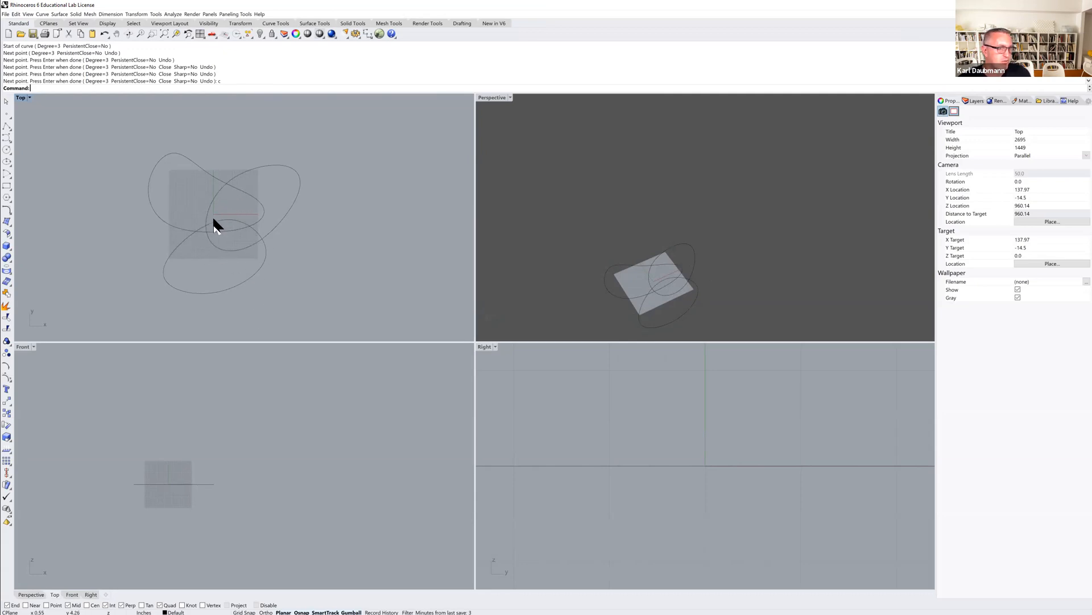
Select the upper-left curve and move it straight upward in the Front view.
{"action": "left_click", "coordinate": [276, 223]}
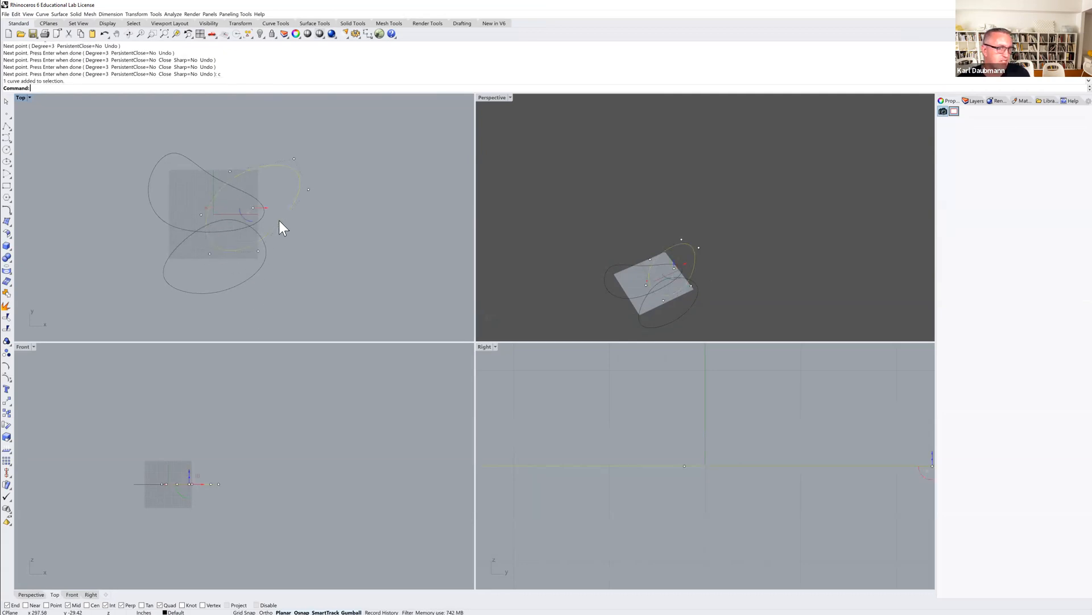
{"action": "left_click", "coordinate": [345, 220]}
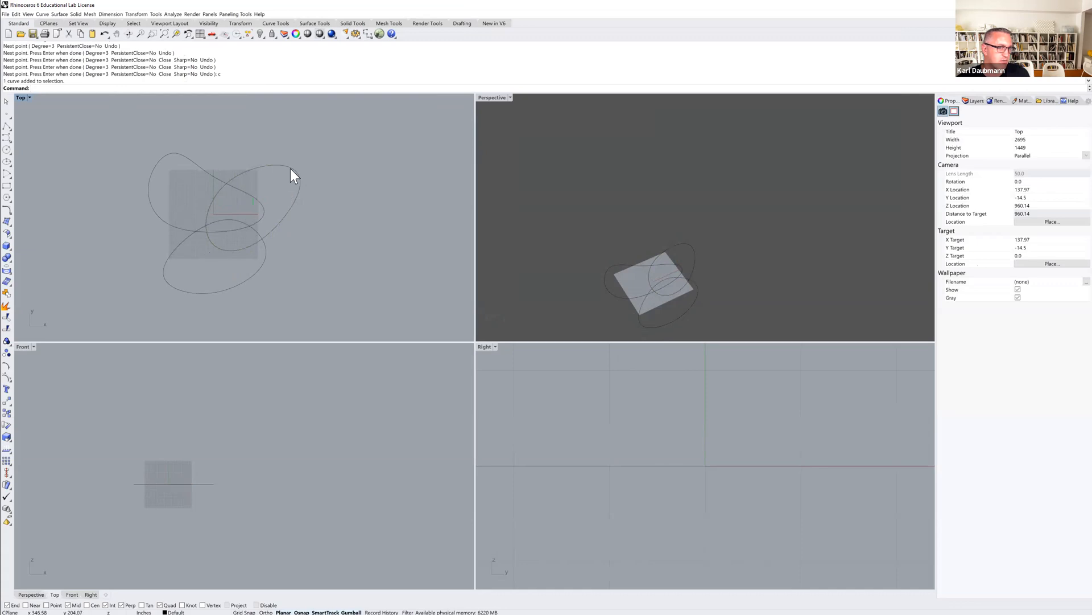
{"action": "left_click", "coordinate": [291, 169]}
{"action": "left_click", "coordinate": [265, 252]}
{"action": "left_click", "coordinate": [197, 163]}
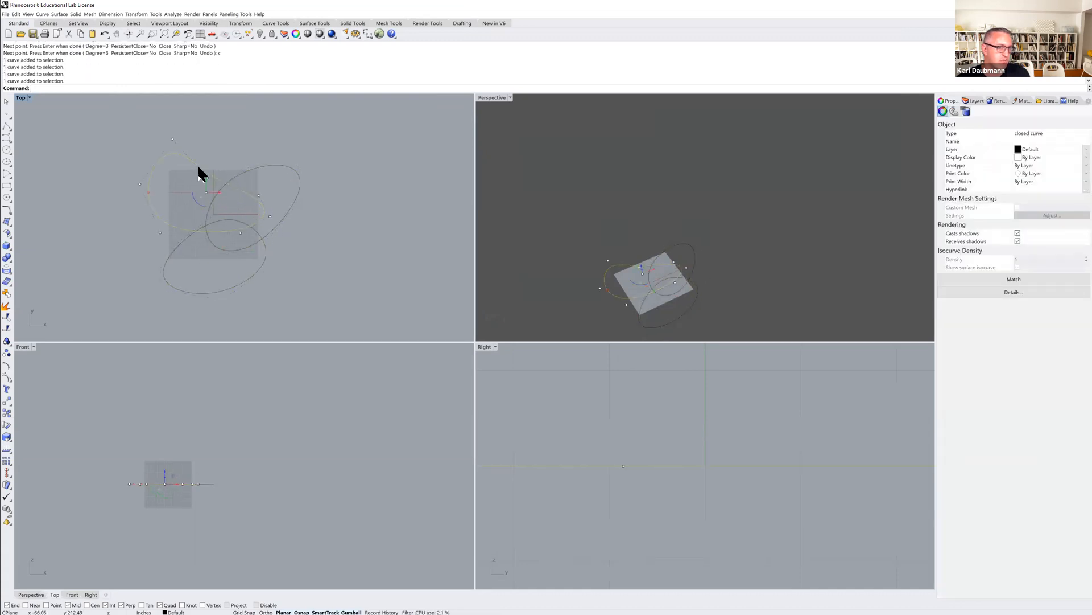
{"action": "type", "text": "M"}
{"action": "key", "text": "Return"}
{"action": "left_click", "coordinate": [209, 468]}
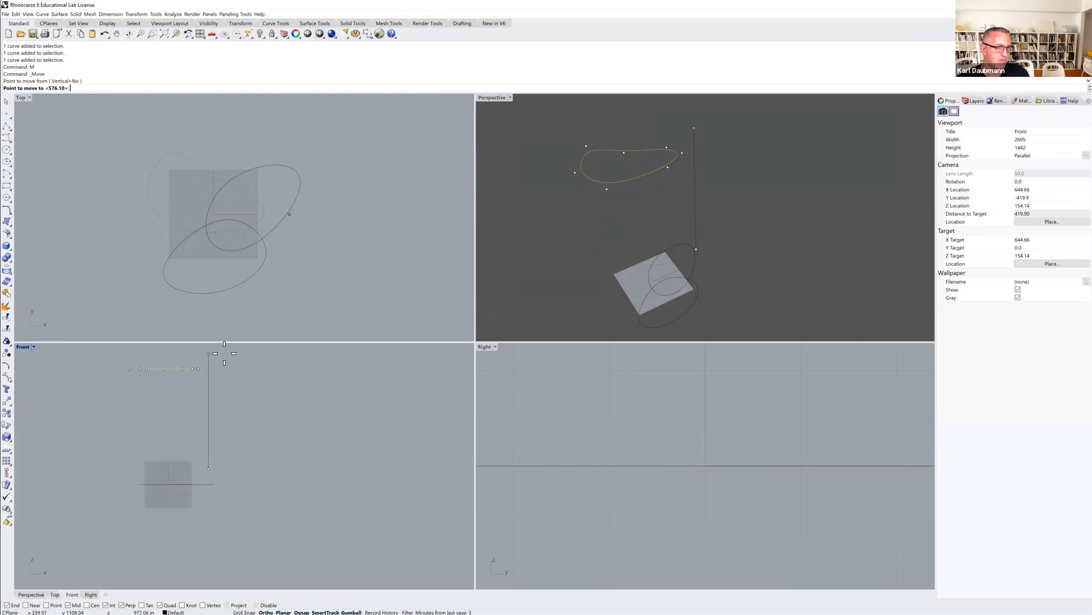
{"action": "left_click", "coordinate": [224, 353]}
{"action": "key", "text": "Escape"}
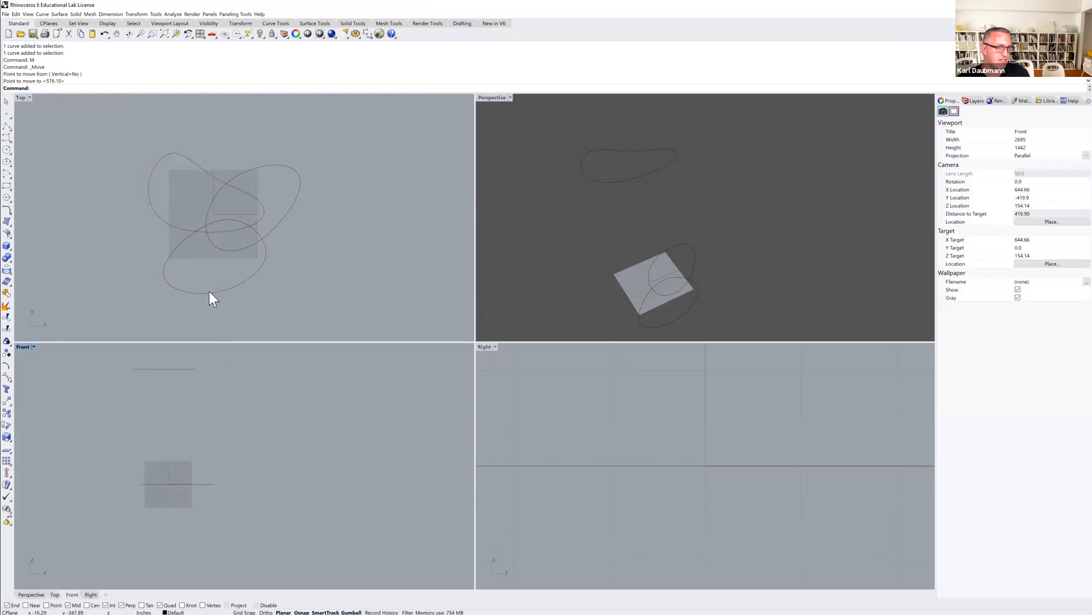
Move the bottom curve upward in the Front view to a height between the base and the top curve.
{"action": "left_click", "coordinate": [209, 292]}
{"action": "type", "text": "M"}
{"action": "key", "text": "Return"}
{"action": "left_click", "coordinate": [239, 451]}
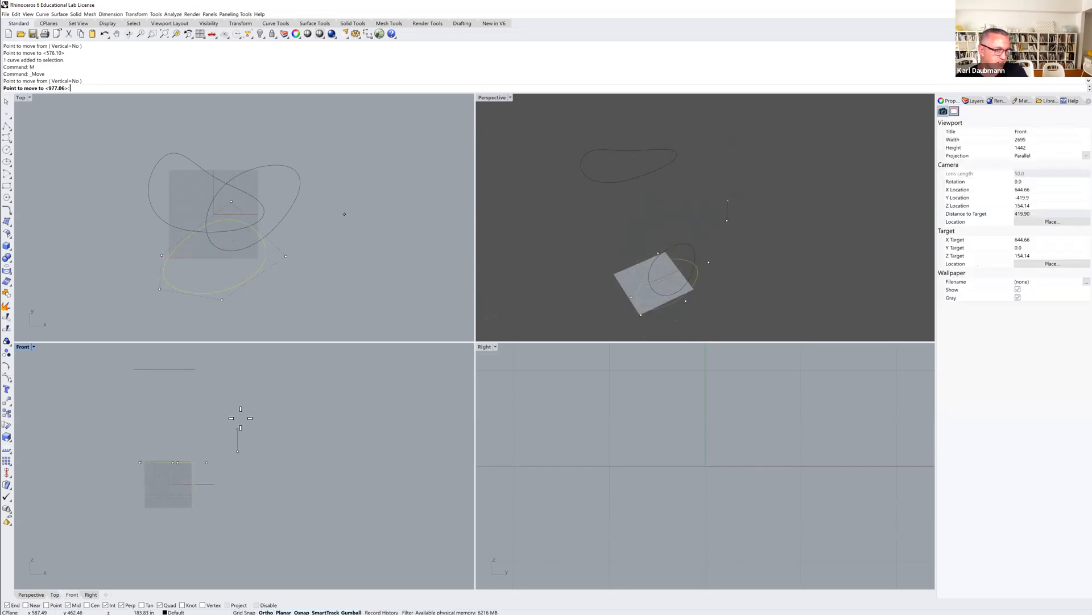
{"action": "left_click", "coordinate": [244, 373]}
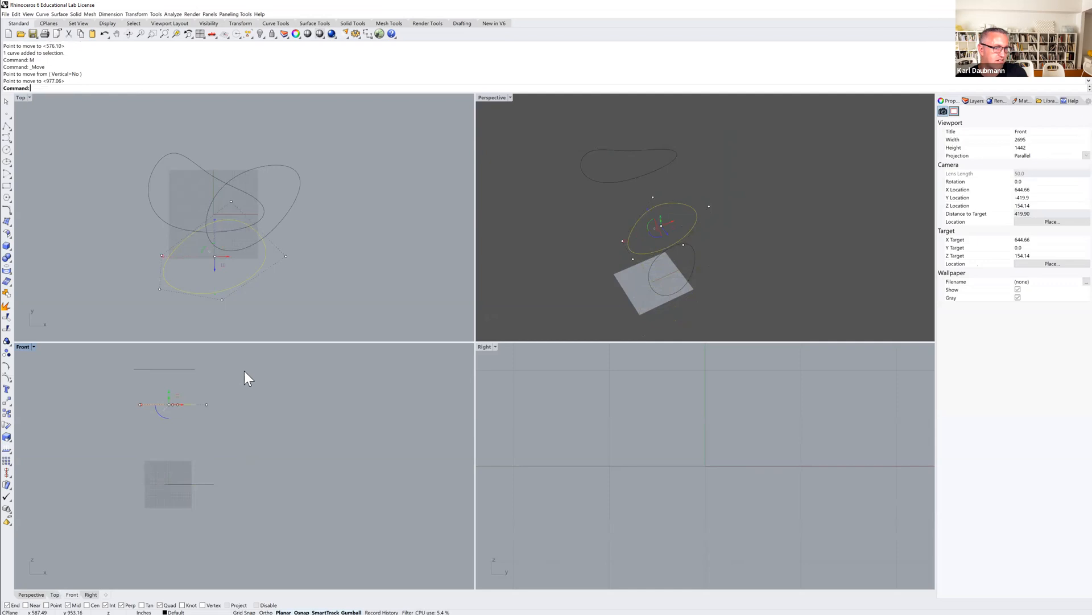
{"action": "key", "text": "Escape"}
{"action": "right_click_drag", "start_coordinate": [651, 219], "coordinate": [544, 156]}
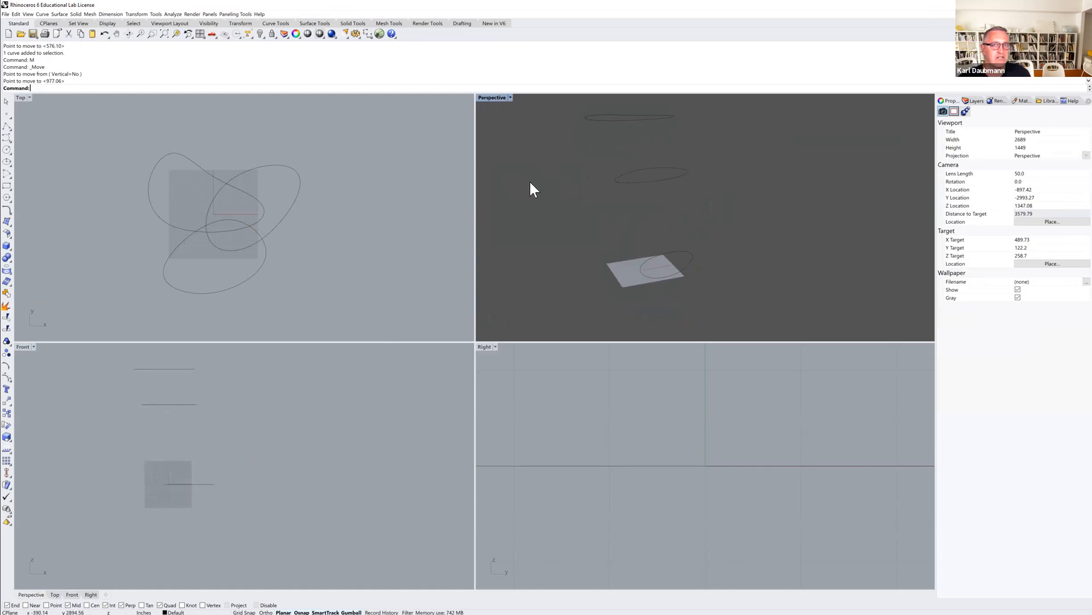
Loft the three stacked curves into a surface with adjusted seam points in the maximized Perspective view, then delete the surface.
{"action": "right_click_drag", "start_coordinate": [532, 181], "coordinate": [530, 194], "text": "shift"}
{"action": "double_click", "coordinate": [494, 98]}
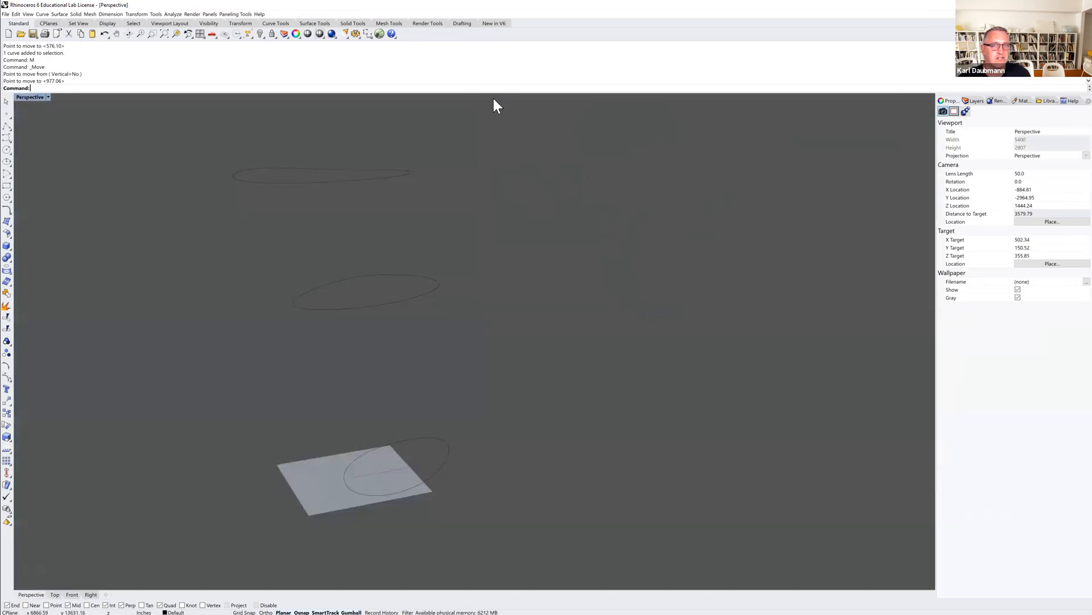
{"action": "mouse_move", "coordinate": [399, 281]}
{"action": "right_mouse_down"}
{"action": "mouse_move", "coordinate": [387, 296]}
{"action": "mouse_move", "coordinate": [396, 280]}
{"action": "mouse_move", "coordinate": [400, 294]}
{"action": "right_mouse_up"}
{"action": "scroll", "coordinate": [402, 301], "scroll_direction": "down", "scroll_amount": 4}
{"action": "left_click_drag", "start_coordinate": [428, 382], "coordinate": [365, 199]}
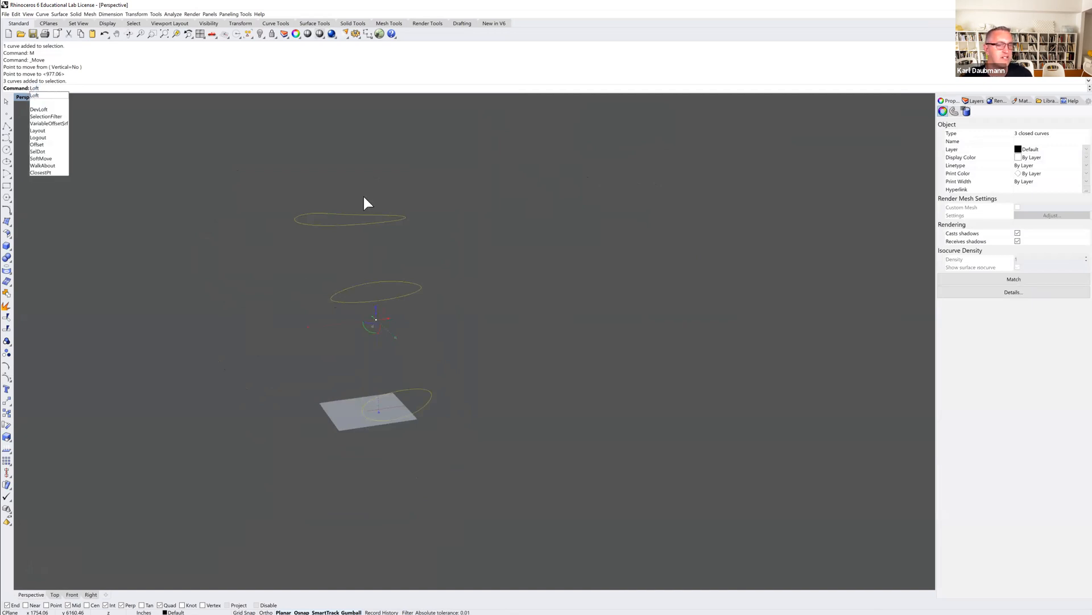
{"action": "key", "text": "Return"}
{"action": "right_click_drag", "start_coordinate": [302, 321], "coordinate": [324, 326]}
{"action": "left_click", "coordinate": [431, 310]}
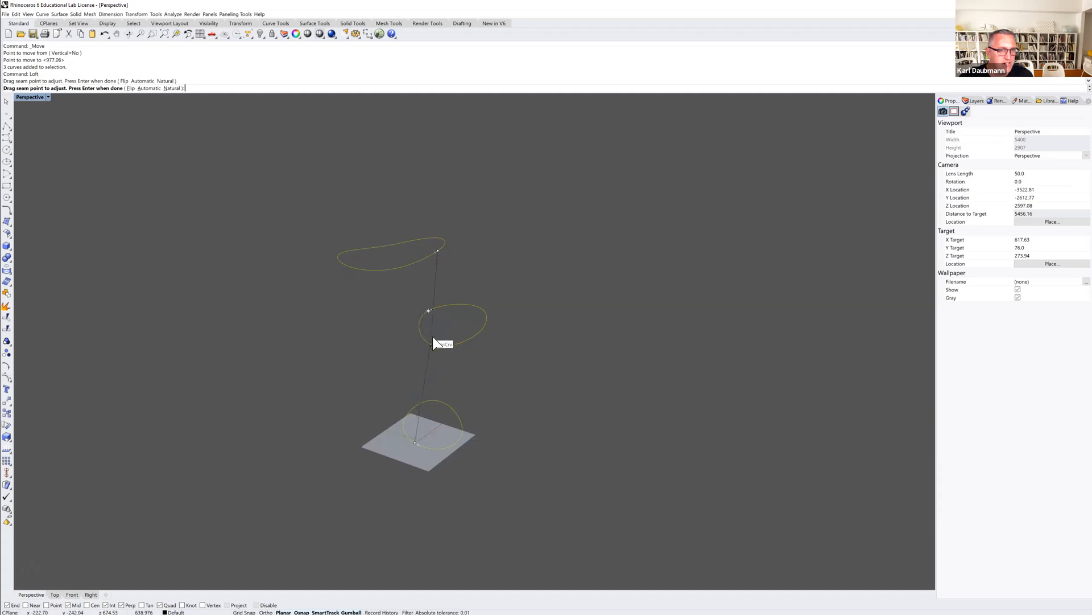
{"action": "left_click", "coordinate": [434, 339]}
{"action": "right_click_drag", "start_coordinate": [419, 302], "coordinate": [435, 276]}
{"action": "right_click", "coordinate": [472, 272]}
{"action": "left_click", "coordinate": [133, 344]}
{"action": "mouse_move", "coordinate": [235, 377]}
{"action": "right_mouse_down"}
{"action": "mouse_move", "coordinate": [275, 356]}
{"action": "mouse_move", "coordinate": [222, 370]}
{"action": "mouse_move", "coordinate": [210, 360]}
{"action": "mouse_move", "coordinate": [250, 370]}
{"action": "right_mouse_up"}
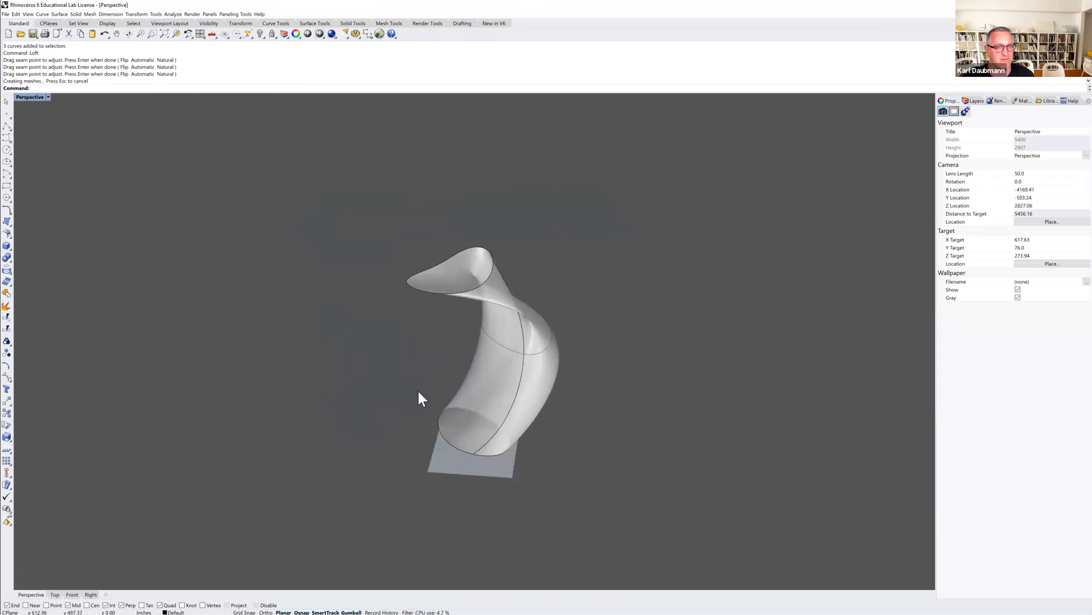
{"action": "left_click", "coordinate": [485, 378]}
{"action": "key", "text": "Delete"}
{"action": "left_click_drag", "start_coordinate": [593, 434], "coordinate": [370, 221]}
{"action": "type", "text": "loft"}
{"action": "key", "text": "Return"}
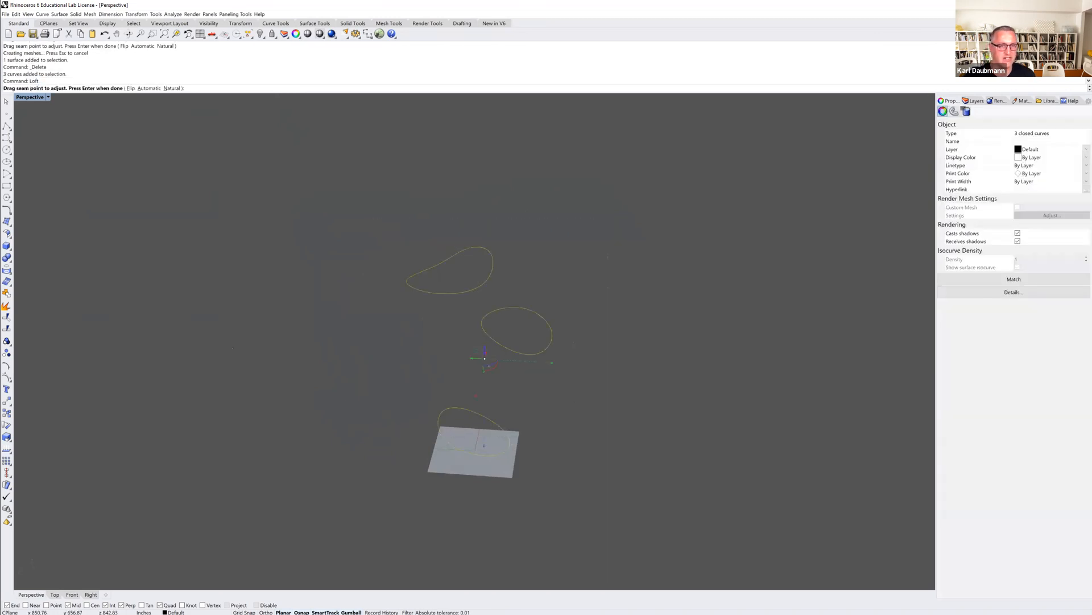
{"action": "right_click_drag", "start_coordinate": [497, 263], "coordinate": [508, 276]}
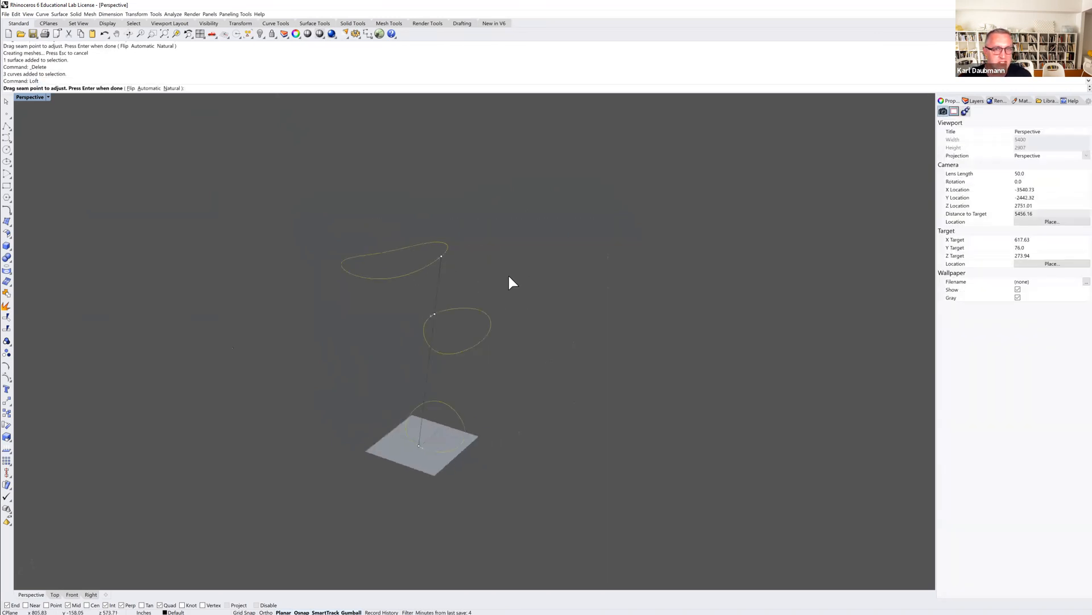
{"action": "scroll", "coordinate": [459, 279], "scroll_direction": "up", "scroll_amount": 2}
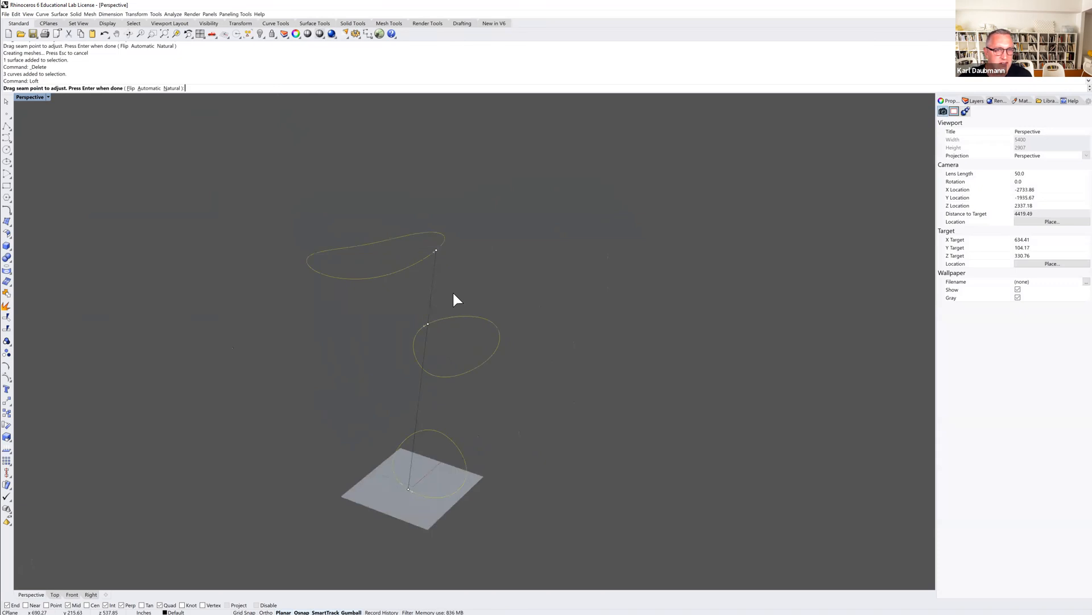
{"action": "left_click", "coordinate": [432, 251]}
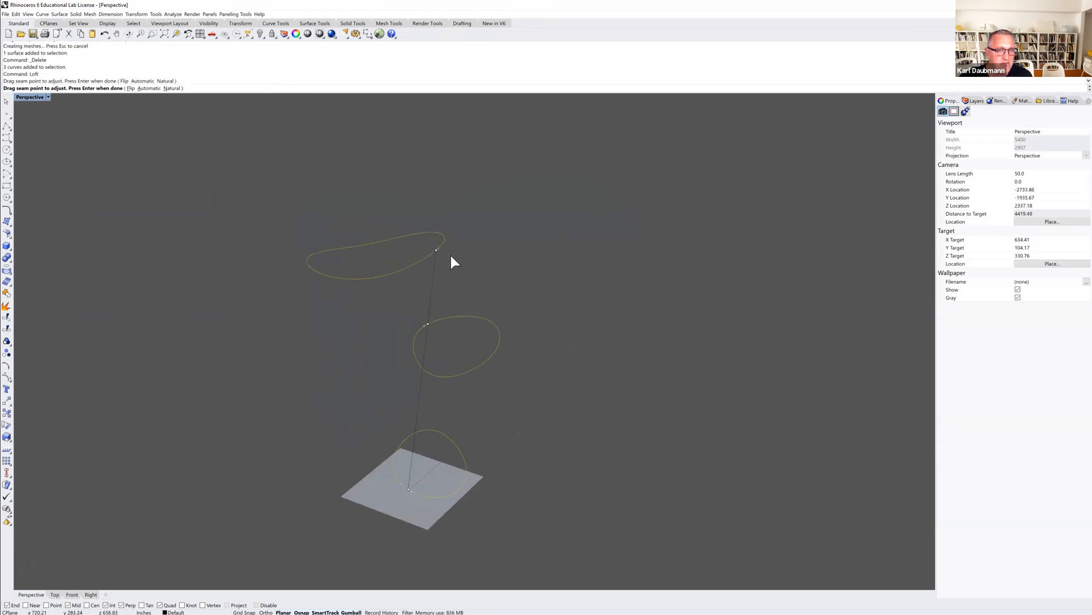
{"action": "key", "text": "Return"}
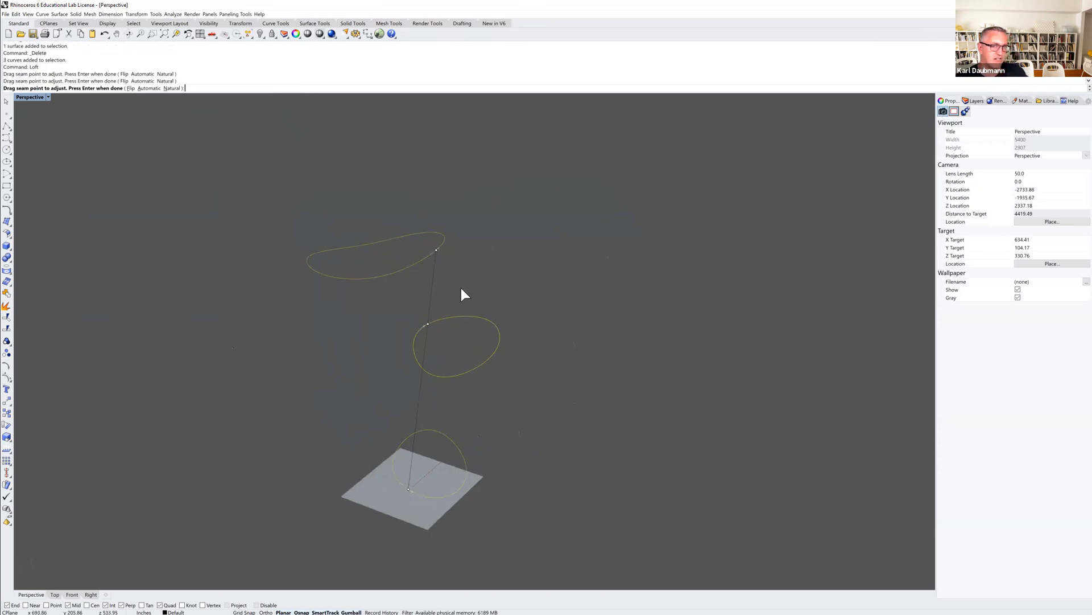
{"action": "key", "text": "Return"}
{"action": "mouse_move", "coordinate": [360, 432]}
{"action": "right_mouse_down"}
{"action": "mouse_move", "coordinate": [376, 418]}
{"action": "mouse_move", "coordinate": [362, 439]}
{"action": "right_mouse_up"}
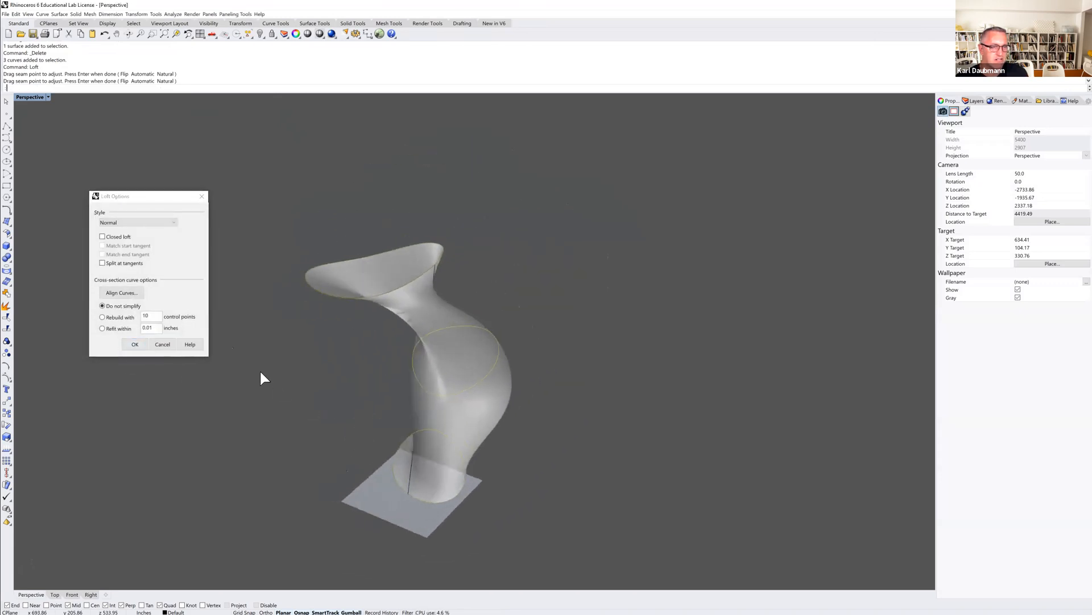
{"action": "left_click", "coordinate": [162, 345]}
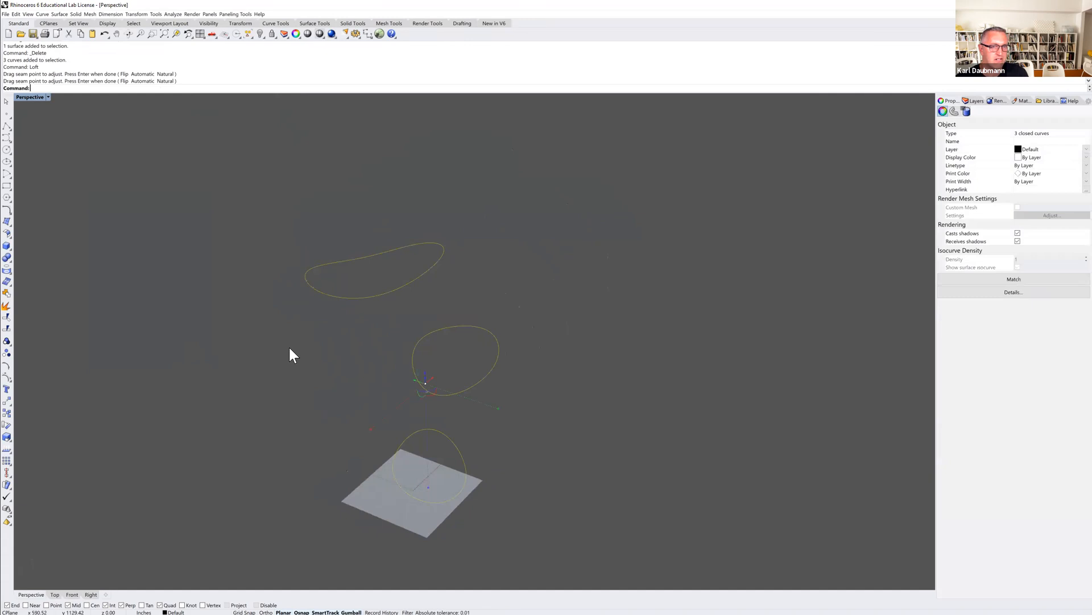
Loft the three curves again, dragging all seam points to line up on the same side before accepting the Normal style.
{"action": "key", "text": "Return"}
{"action": "left_click", "coordinate": [433, 272]}
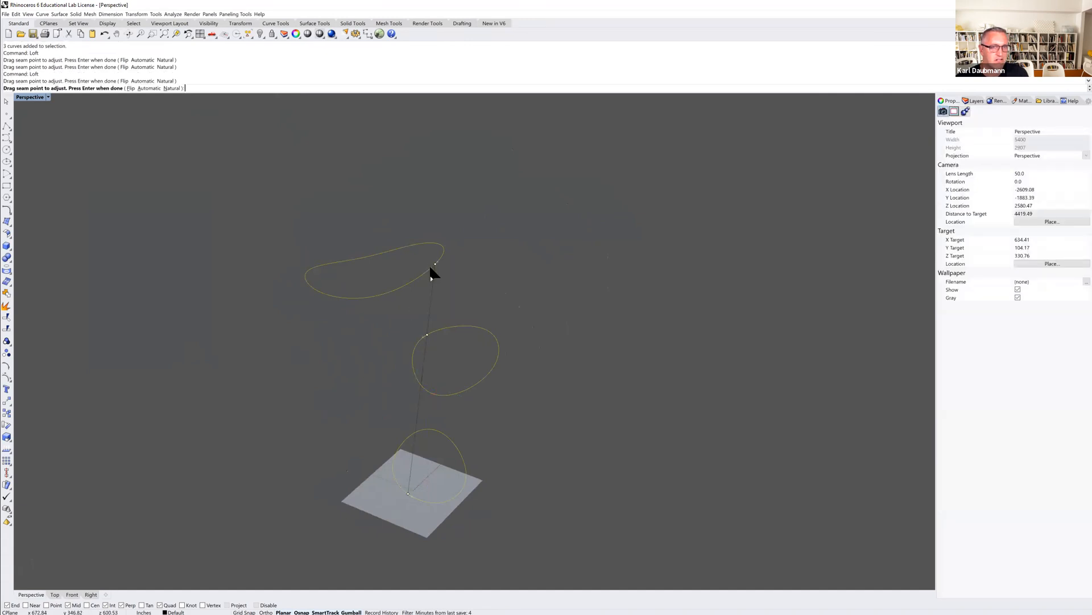
{"action": "left_click", "coordinate": [435, 265]}
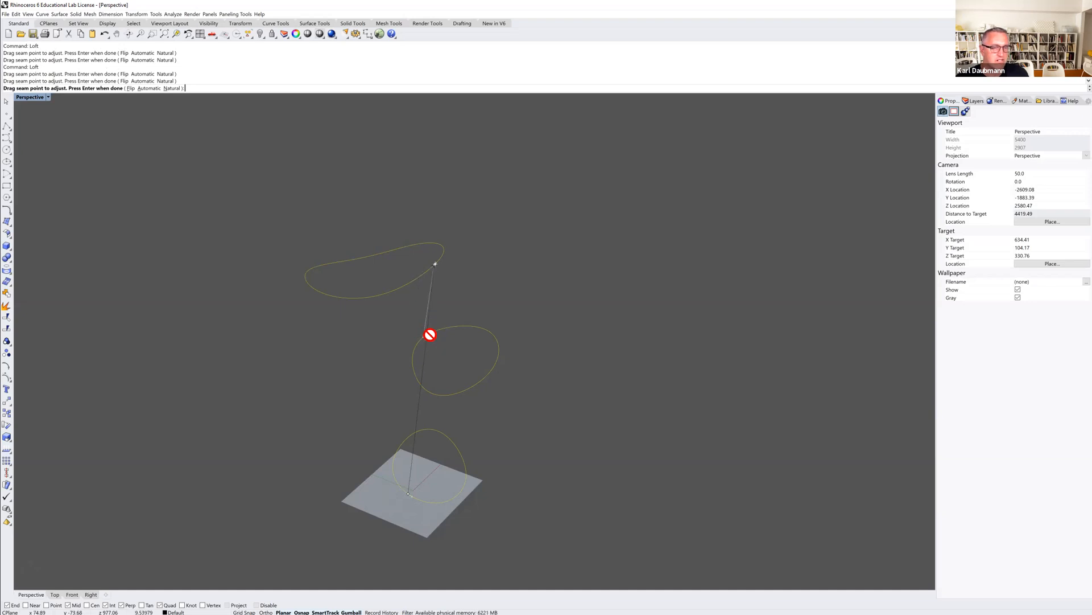
{"action": "scroll", "coordinate": [442, 302], "scroll_direction": "up", "scroll_amount": 4}
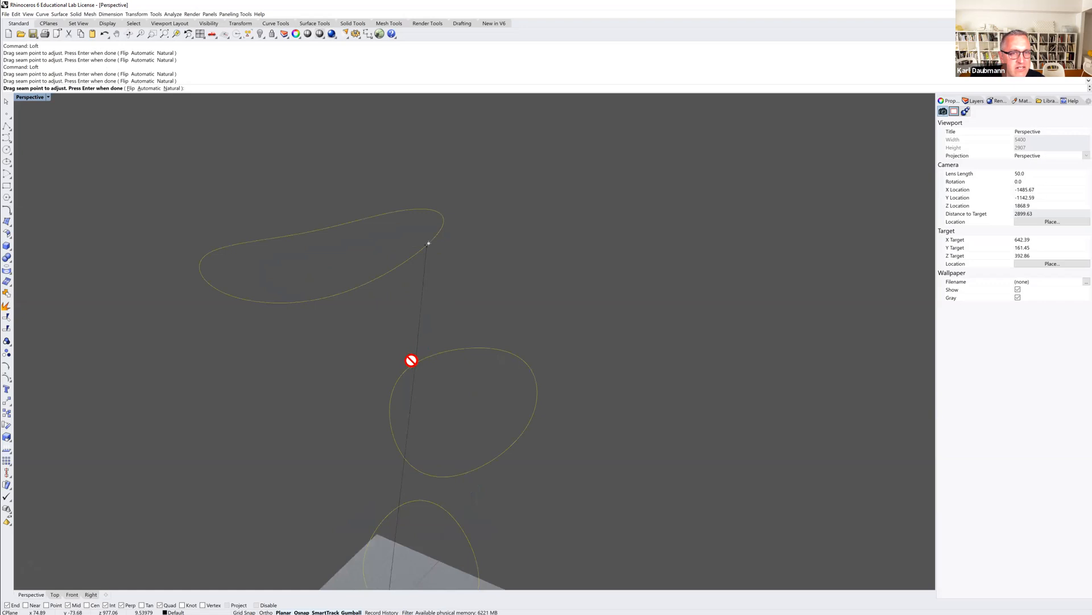
{"action": "left_click_drag", "start_coordinate": [429, 246], "coordinate": [418, 252]}
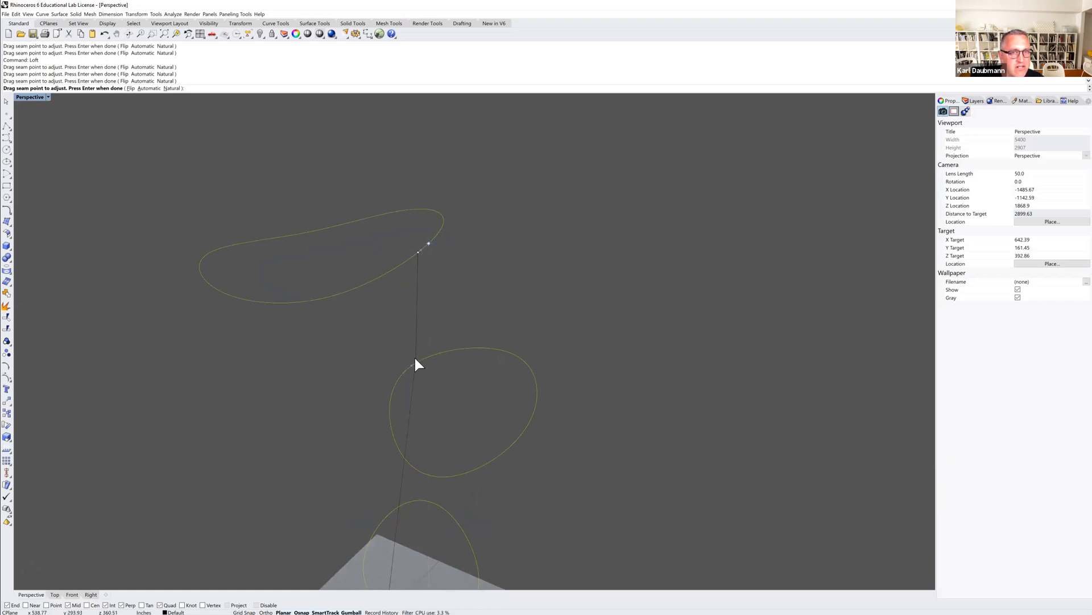
{"action": "left_click_drag", "start_coordinate": [415, 364], "coordinate": [514, 449]}
{"action": "right_click_drag", "start_coordinate": [508, 452], "coordinate": [504, 354], "text": "shift"}
{"action": "mouse_move", "coordinate": [377, 513]}
{"action": "left_mouse_down"}
{"action": "mouse_move", "coordinate": [404, 529]}
{"action": "mouse_move", "coordinate": [461, 512]}
{"action": "left_mouse_up"}
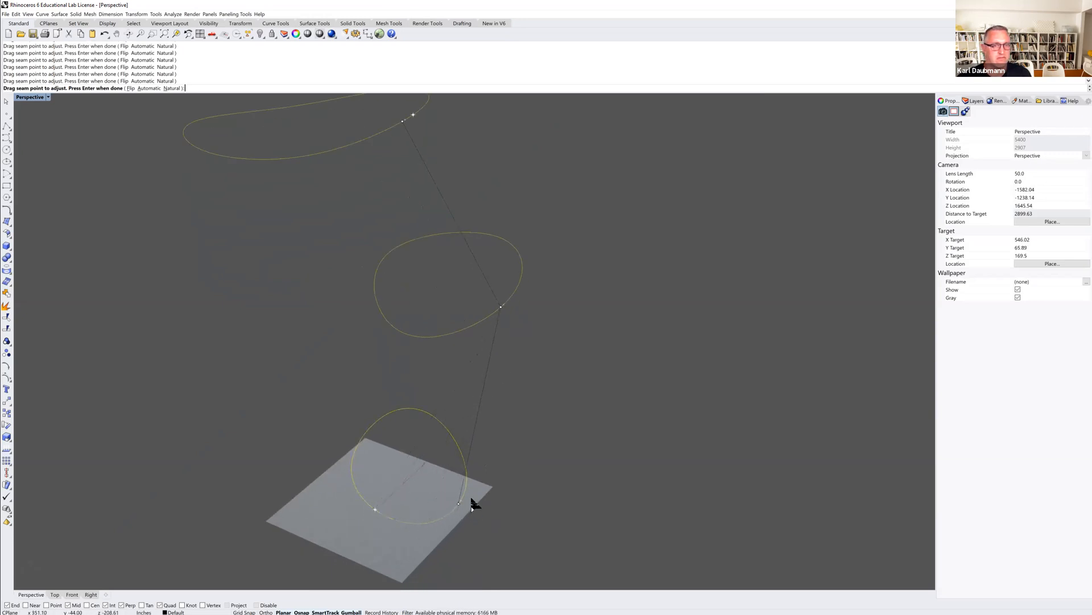
{"action": "scroll", "coordinate": [499, 457], "scroll_direction": "down", "scroll_amount": 4}
{"action": "right_click_drag", "start_coordinate": [499, 456], "coordinate": [483, 445]}
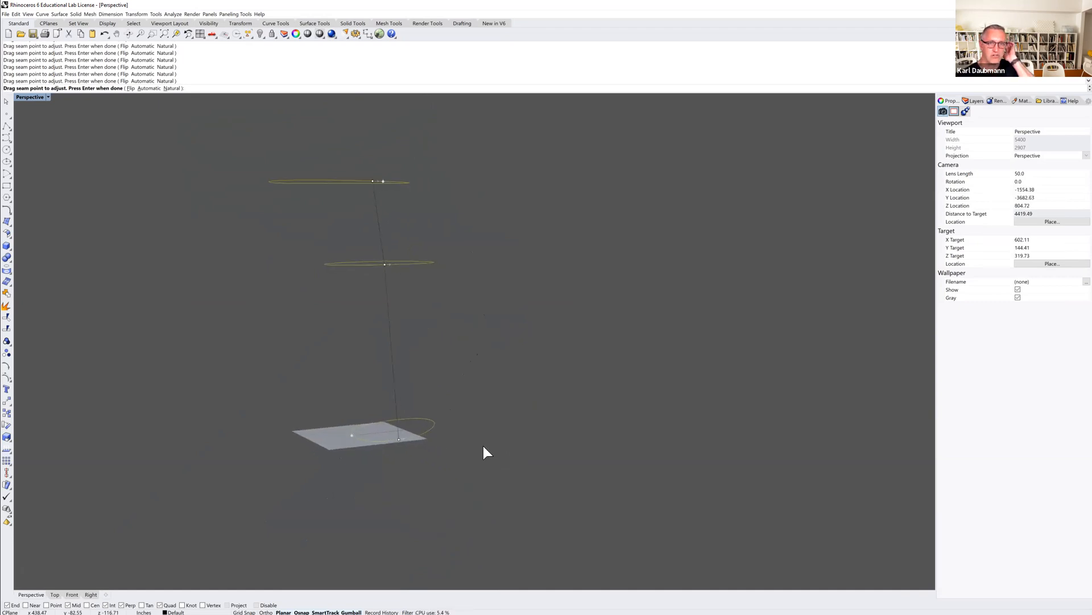
{"action": "left_click_drag", "start_coordinate": [393, 436], "coordinate": [398, 438]}
{"action": "mouse_move", "coordinate": [374, 229]}
{"action": "right_mouse_down"}
{"action": "mouse_move", "coordinate": [378, 215]}
{"action": "mouse_move", "coordinate": [388, 225]}
{"action": "right_mouse_up"}
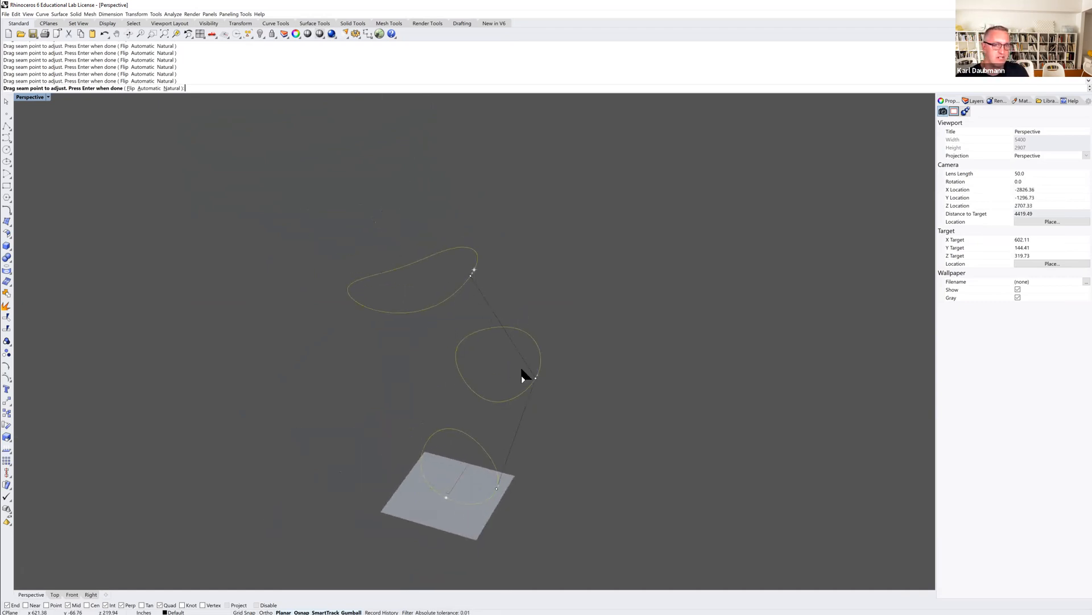
{"action": "key", "text": "Return"}
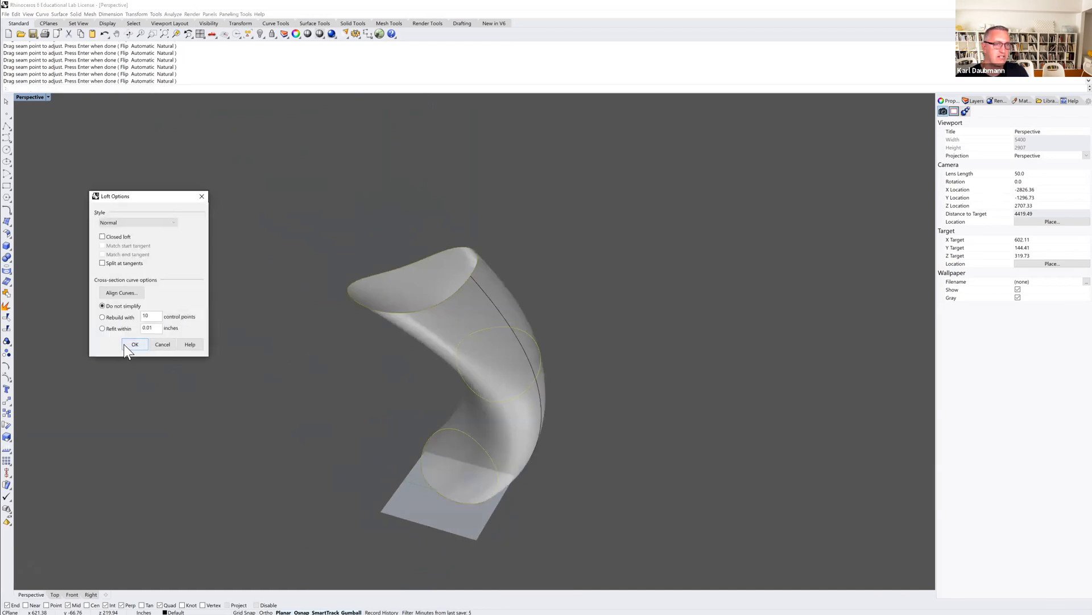
{"action": "left_click", "coordinate": [129, 346]}
{"action": "mouse_move", "coordinate": [268, 390]}
{"action": "right_mouse_down"}
{"action": "mouse_move", "coordinate": [268, 380]}
{"action": "mouse_move", "coordinate": [292, 375]}
{"action": "mouse_move", "coordinate": [273, 397]}
{"action": "right_mouse_up"}
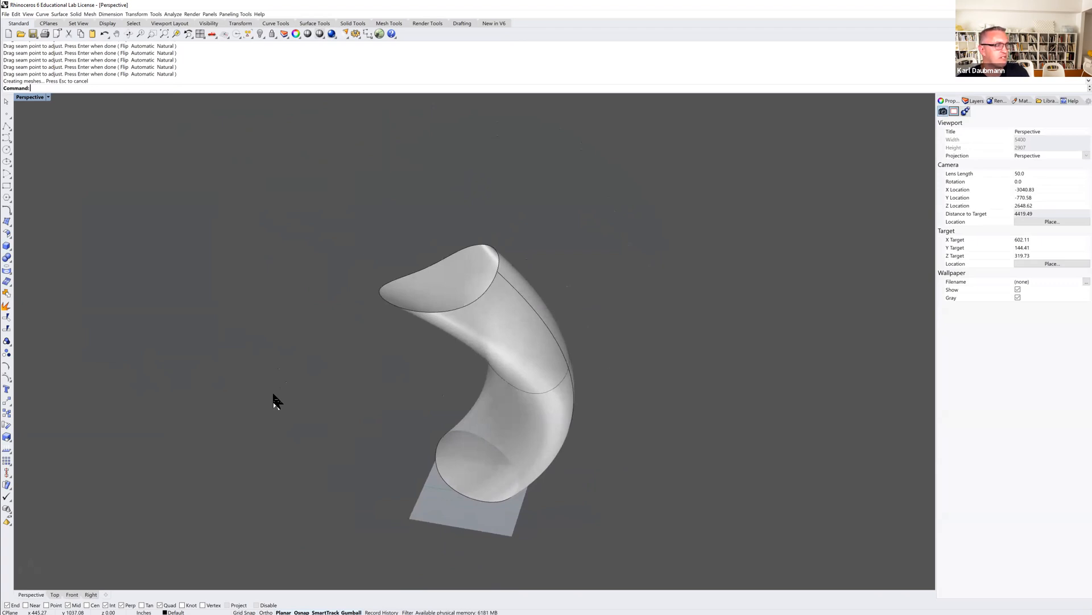
Select the three profile curves and copy them to a new position beside the lofted surface.
{"action": "mouse_move", "coordinate": [356, 364]}
{"action": "right_mouse_down"}
{"action": "mouse_move", "coordinate": [356, 381]}
{"action": "mouse_move", "coordinate": [364, 356]}
{"action": "mouse_move", "coordinate": [383, 371]}
{"action": "mouse_move", "coordinate": [341, 373]}
{"action": "mouse_move", "coordinate": [324, 361]}
{"action": "mouse_move", "coordinate": [355, 373]}
{"action": "right_mouse_up"}
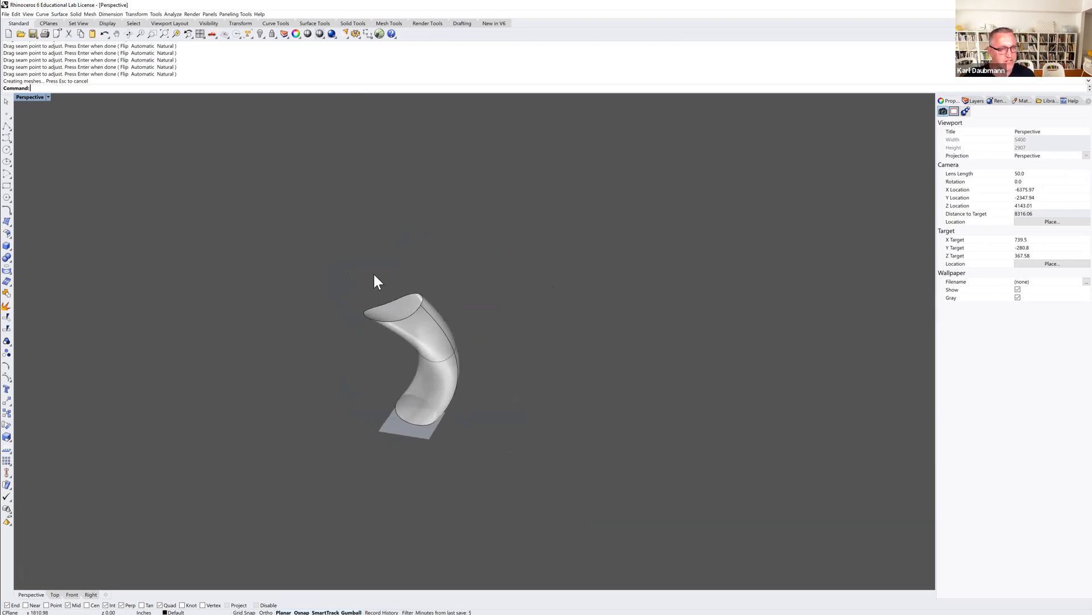
{"action": "right_click_drag", "start_coordinate": [435, 386], "coordinate": [380, 388]}
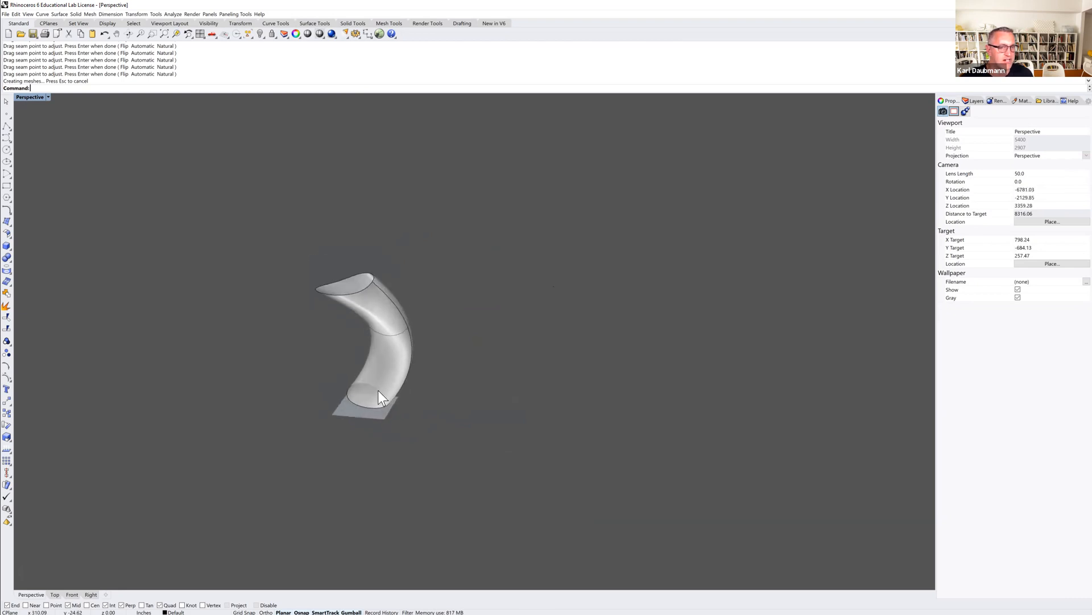
{"action": "left_click", "coordinate": [384, 393]}
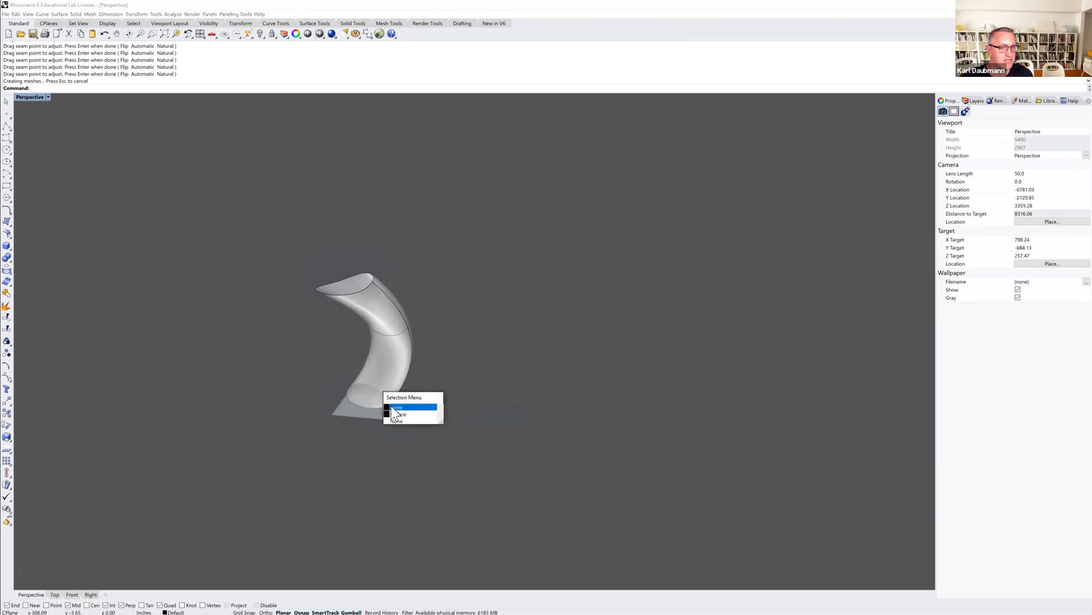
{"action": "left_click", "coordinate": [392, 406]}
{"action": "left_click", "coordinate": [384, 336], "text": "shift"}
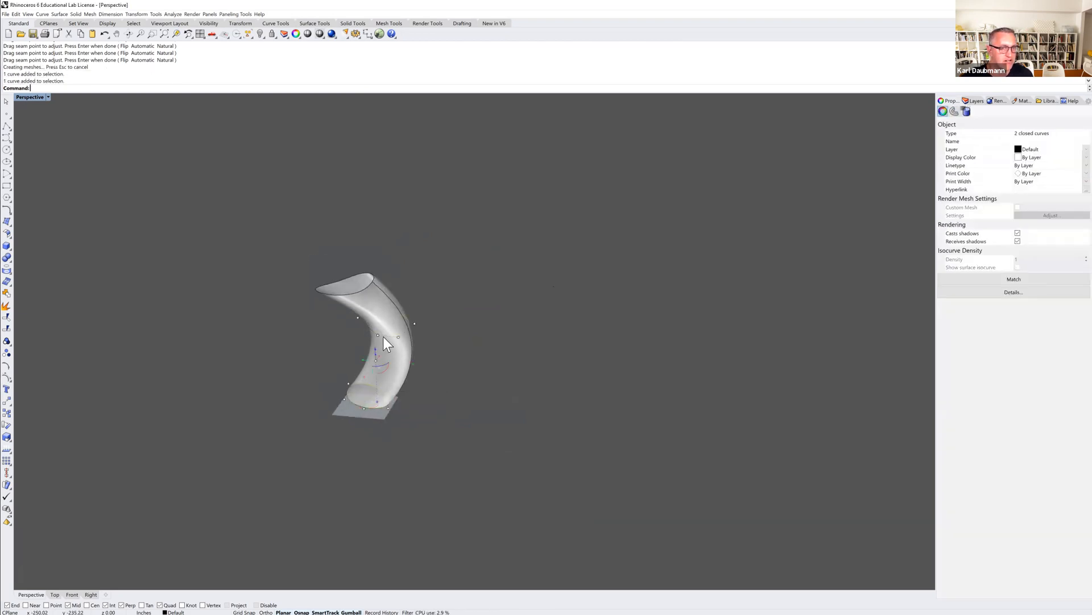
{"action": "left_click", "coordinate": [356, 293], "text": "shift"}
{"action": "type", "text": "c"}
{"action": "key", "text": "Return"}
{"action": "left_click", "coordinate": [451, 386]}
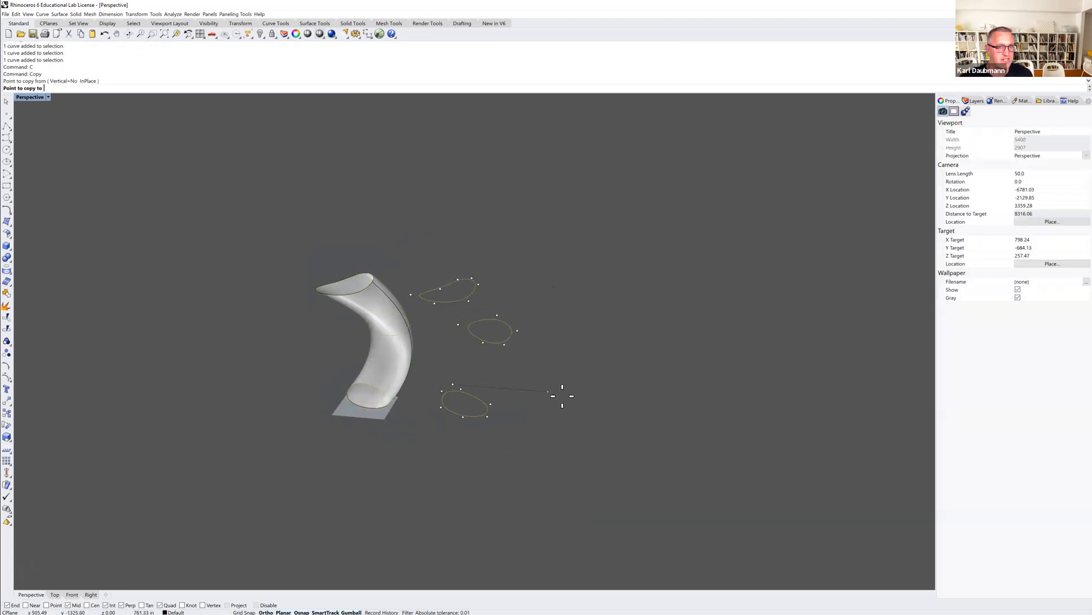
{"action": "left_click", "coordinate": [589, 392]}
{"action": "key", "text": "Escape"}
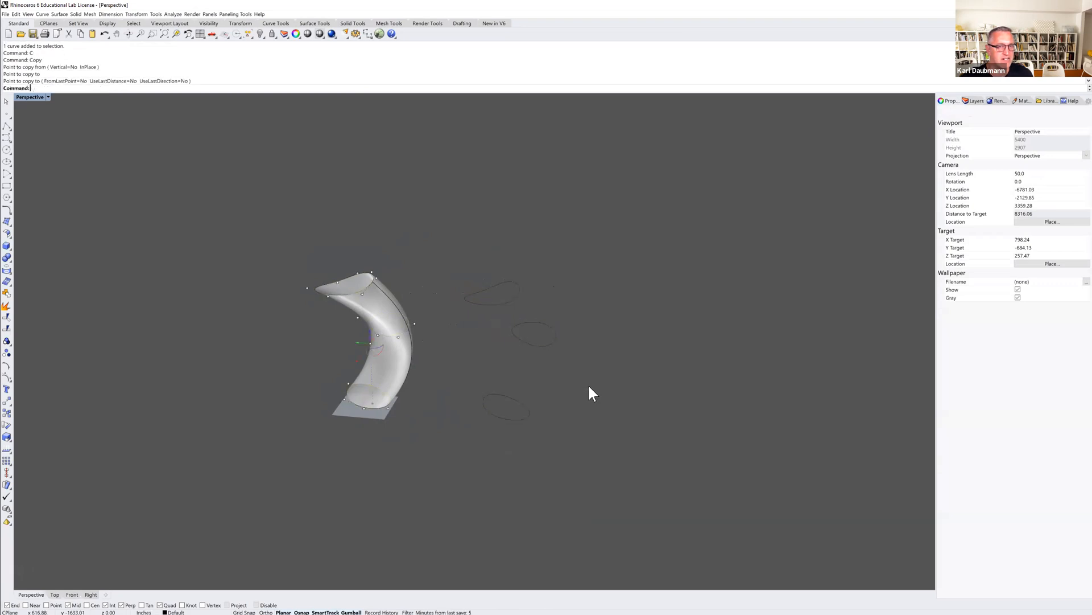
Lower the copied middle curve with the gumball.
{"action": "right_click_drag", "start_coordinate": [556, 381], "coordinate": [545, 365]}
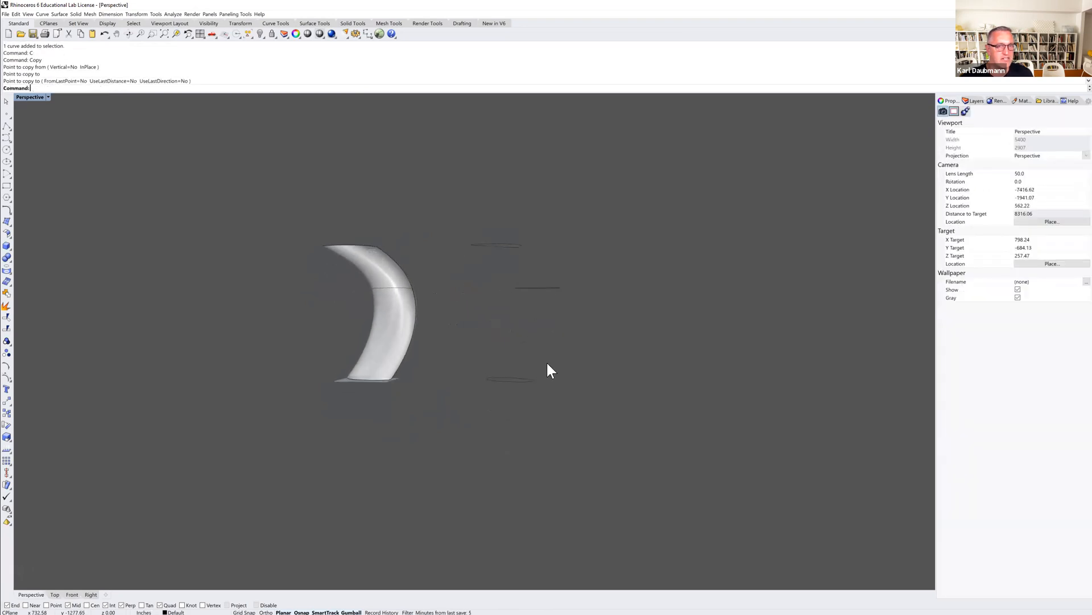
{"action": "left_click", "coordinate": [534, 288]}
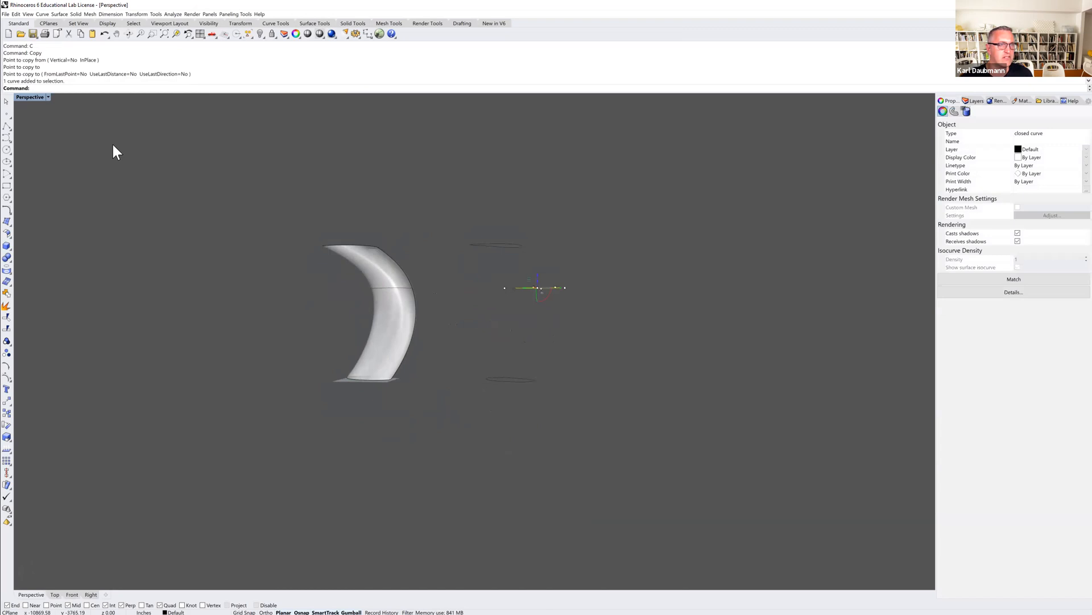
{"action": "right_click_drag", "start_coordinate": [488, 329], "coordinate": [495, 327]}
{"action": "left_click_drag", "start_coordinate": [508, 289], "coordinate": [450, 339]}
{"action": "left_click", "coordinate": [496, 301]}
{"action": "right_click_drag", "start_coordinate": [501, 303], "coordinate": [512, 305]}
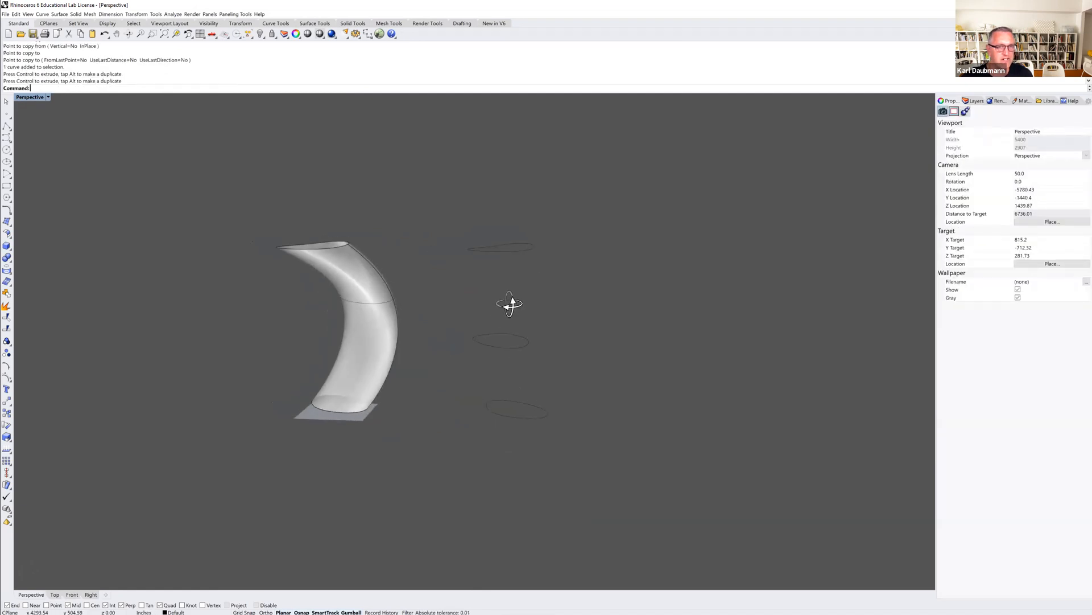
Loft the three copied curves into a second surface, aligning their seam points before accepting the options.
{"action": "left_click_drag", "start_coordinate": [582, 466], "coordinate": [470, 223]}
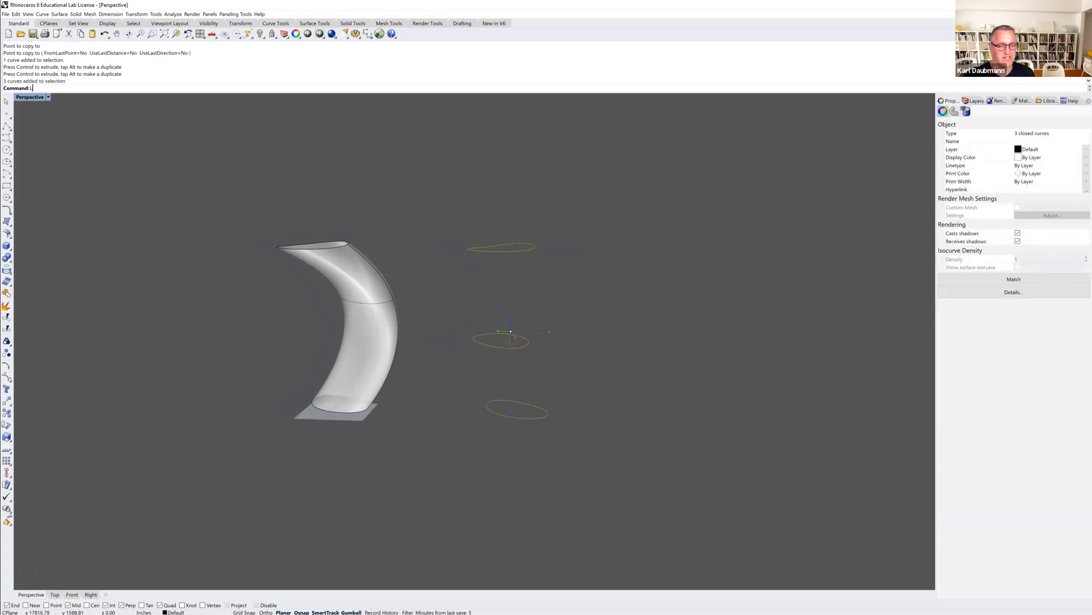
{"action": "type", "text": "Loft"}
{"action": "key", "text": "Return"}
{"action": "right_click_drag", "start_coordinate": [555, 295], "coordinate": [524, 409]}
{"action": "scroll", "coordinate": [518, 444], "scroll_direction": "up", "scroll_amount": 3}
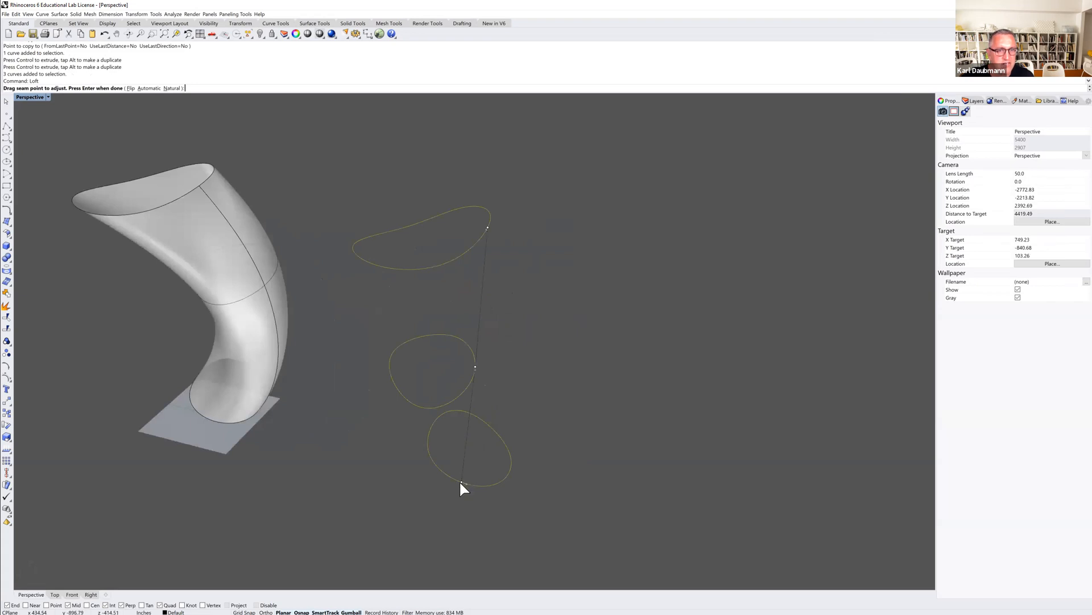
{"action": "left_click_drag", "start_coordinate": [461, 483], "coordinate": [508, 477]}
{"action": "right_click_drag", "start_coordinate": [507, 467], "coordinate": [498, 430]}
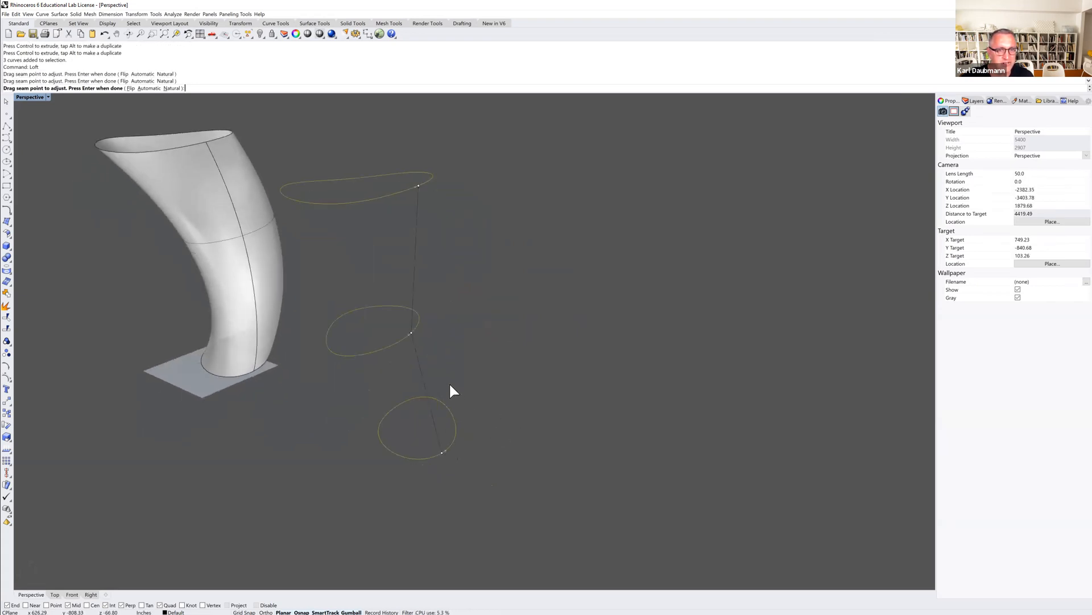
{"action": "scroll", "coordinate": [451, 386], "scroll_direction": "up", "scroll_amount": 2}
{"action": "left_click", "coordinate": [398, 317]}
{"action": "right_click_drag", "start_coordinate": [429, 317], "coordinate": [404, 196]}
{"action": "mouse_move", "coordinate": [404, 181]}
{"action": "left_mouse_down"}
{"action": "mouse_move", "coordinate": [456, 197]}
{"action": "mouse_move", "coordinate": [398, 186]}
{"action": "left_mouse_up"}
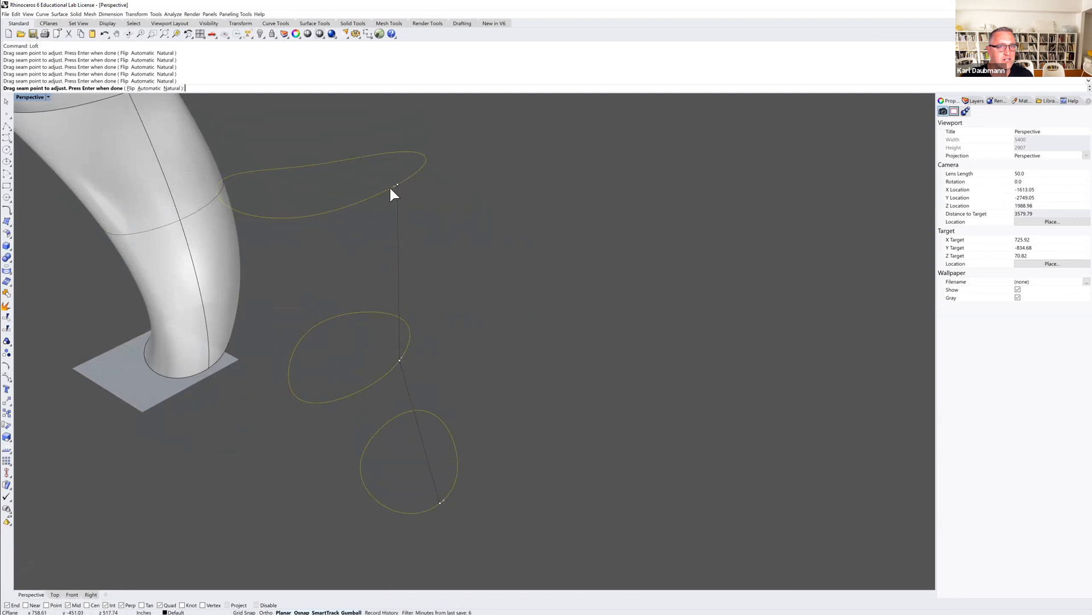
{"action": "left_click", "coordinate": [393, 186]}
{"action": "scroll", "coordinate": [455, 208], "scroll_direction": "down", "scroll_amount": 4}
{"action": "key", "text": "Return"}
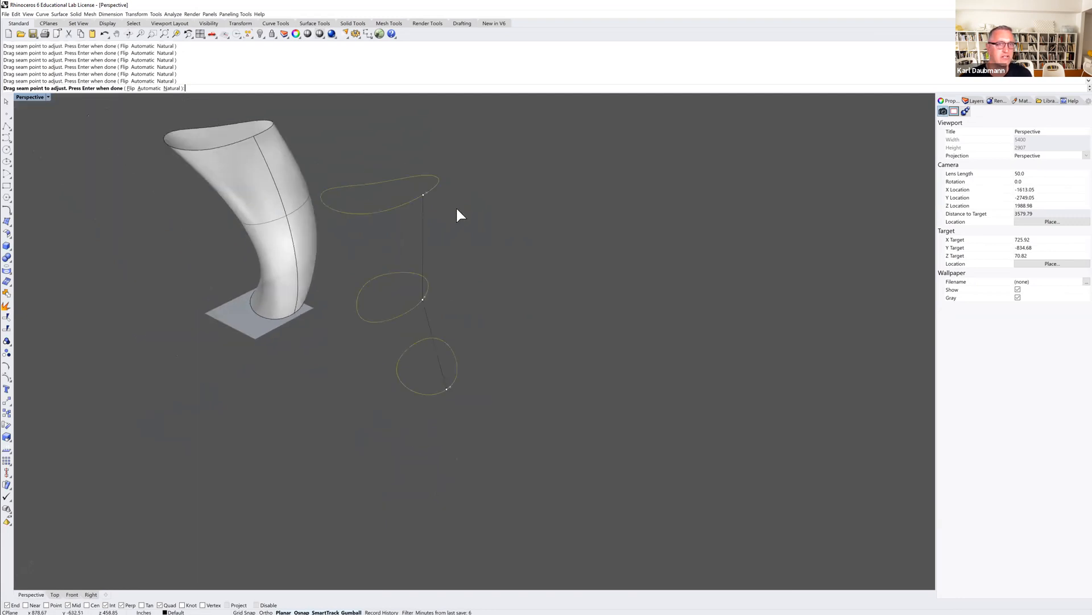
{"action": "left_click", "coordinate": [137, 344]}
{"action": "right_click_drag", "start_coordinate": [243, 390], "coordinate": [262, 384]}
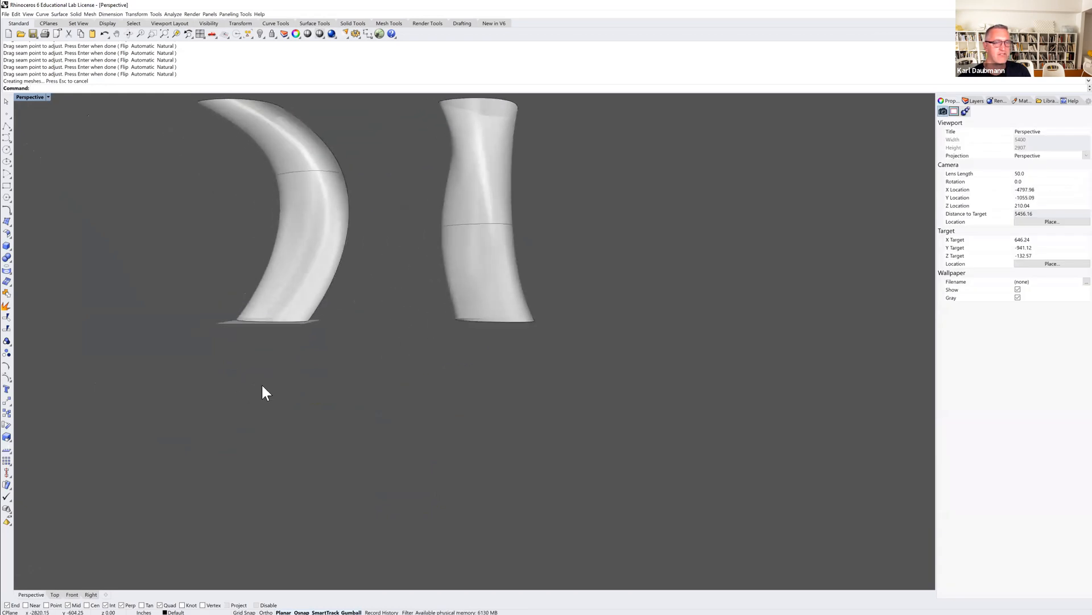
Select the three profile curves of the second loft and copy them to a new spot beside it.
{"action": "scroll", "coordinate": [289, 327], "scroll_direction": "down", "scroll_amount": 4}
{"action": "right_click_drag", "start_coordinate": [333, 283], "coordinate": [359, 280]}
{"action": "left_click", "coordinate": [354, 279]}
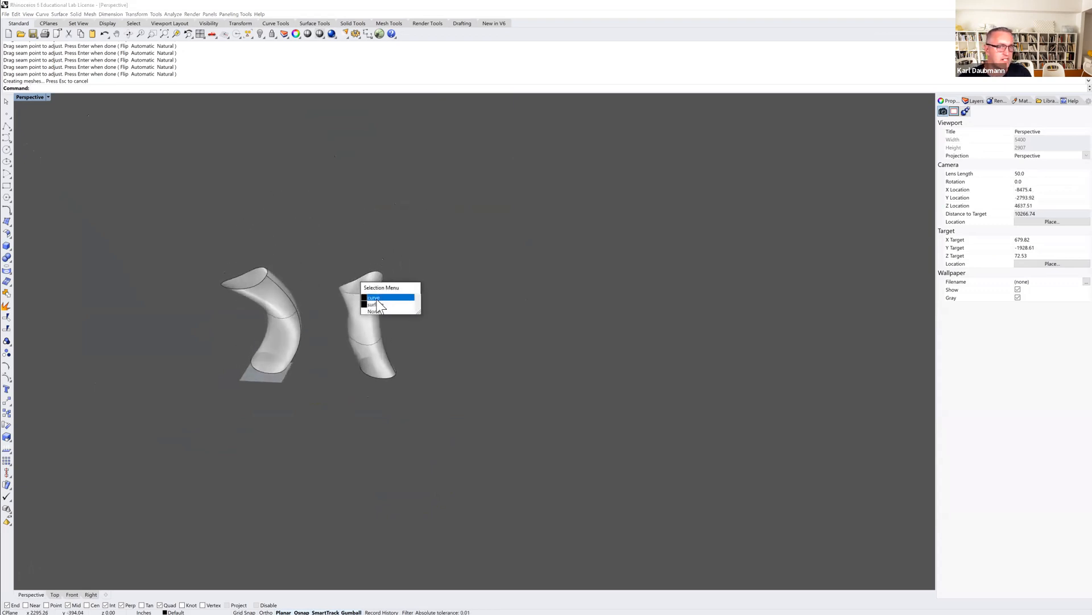
{"action": "left_click", "coordinate": [379, 319]}
{"action": "left_click", "coordinate": [376, 339], "text": "shift"}
{"action": "left_click", "coordinate": [393, 380], "text": "shift"}
{"action": "left_click", "coordinate": [416, 393]}
{"action": "type", "text": "c"}
{"action": "key", "text": "Return"}
{"action": "left_click", "coordinate": [411, 400]}
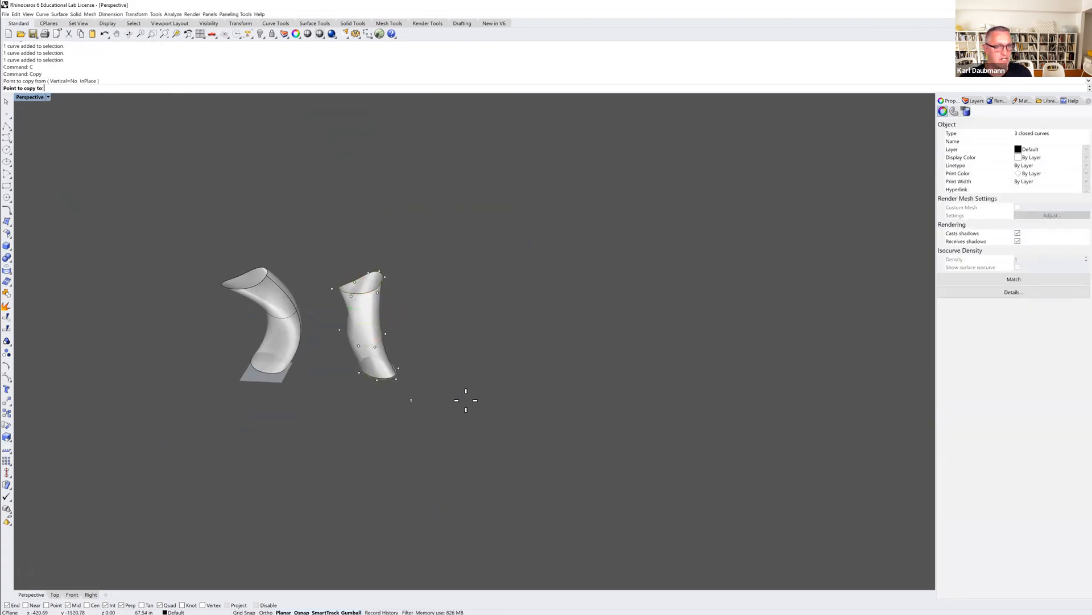
{"action": "left_click", "coordinate": [516, 399]}
{"action": "key", "text": "Return"}
Move and tilt the copied curves with the gumball to create a new profile arrangement.
{"action": "left_click", "coordinate": [524, 364]}
{"action": "right_click_drag", "start_coordinate": [468, 355], "coordinate": [471, 345]}
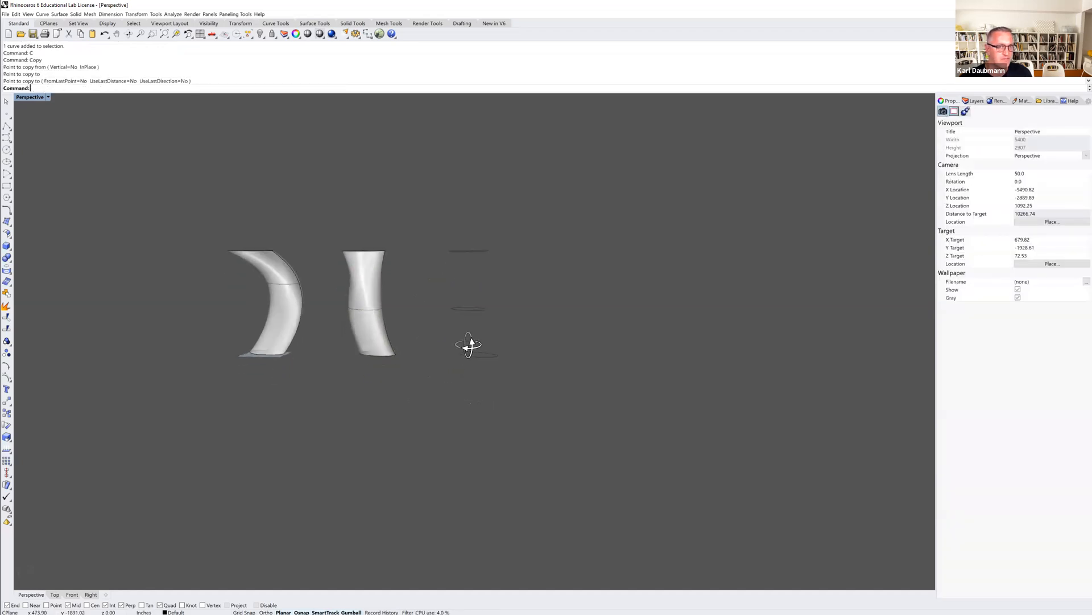
{"action": "right_click_drag", "start_coordinate": [500, 282], "coordinate": [504, 307]}
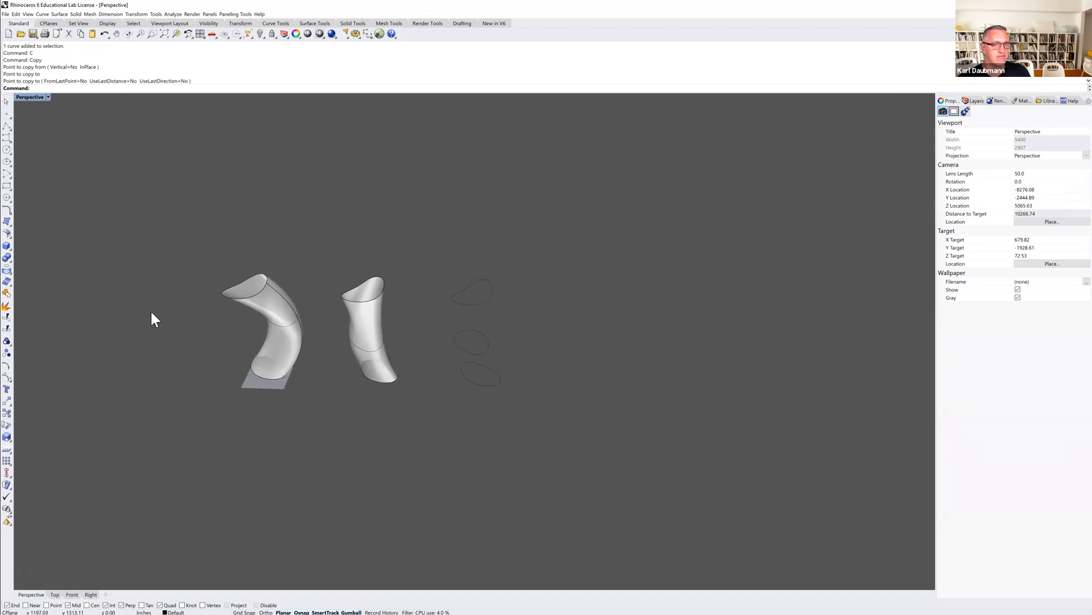
{"action": "scroll", "coordinate": [450, 339], "scroll_direction": "up", "scroll_amount": 2}
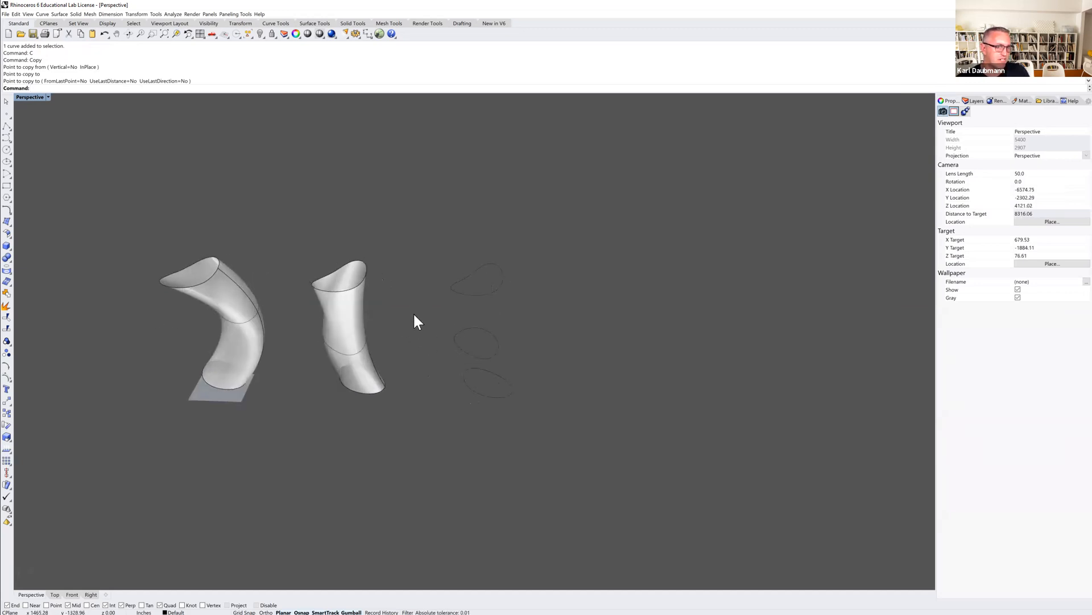
{"action": "left_click", "coordinate": [494, 363]}
{"action": "right_click_drag", "start_coordinate": [494, 362], "coordinate": [493, 348]}
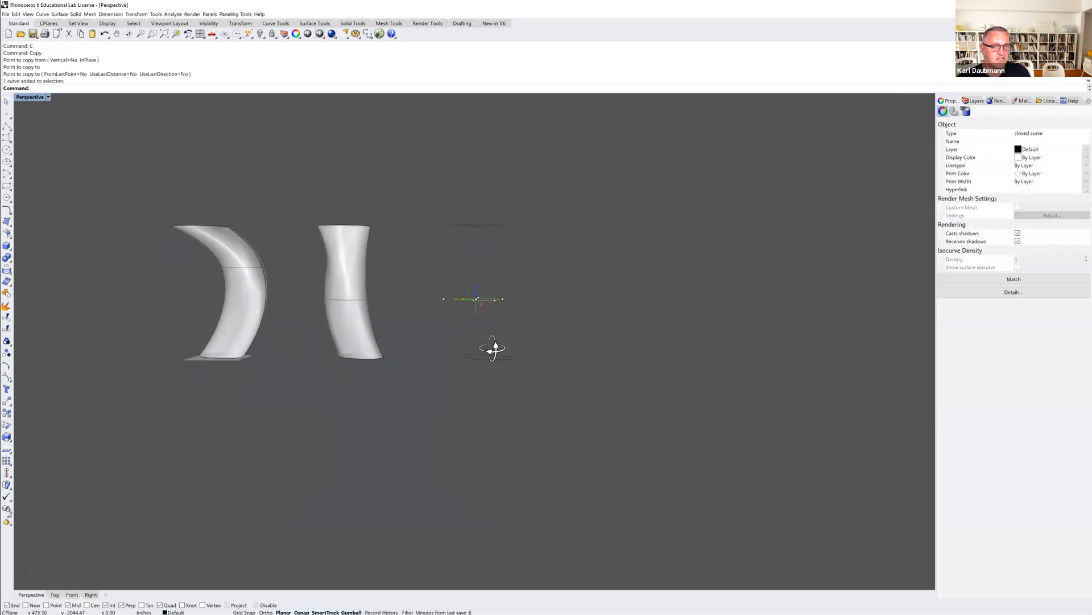
{"action": "scroll", "coordinate": [481, 349], "scroll_direction": "up", "scroll_amount": 2}
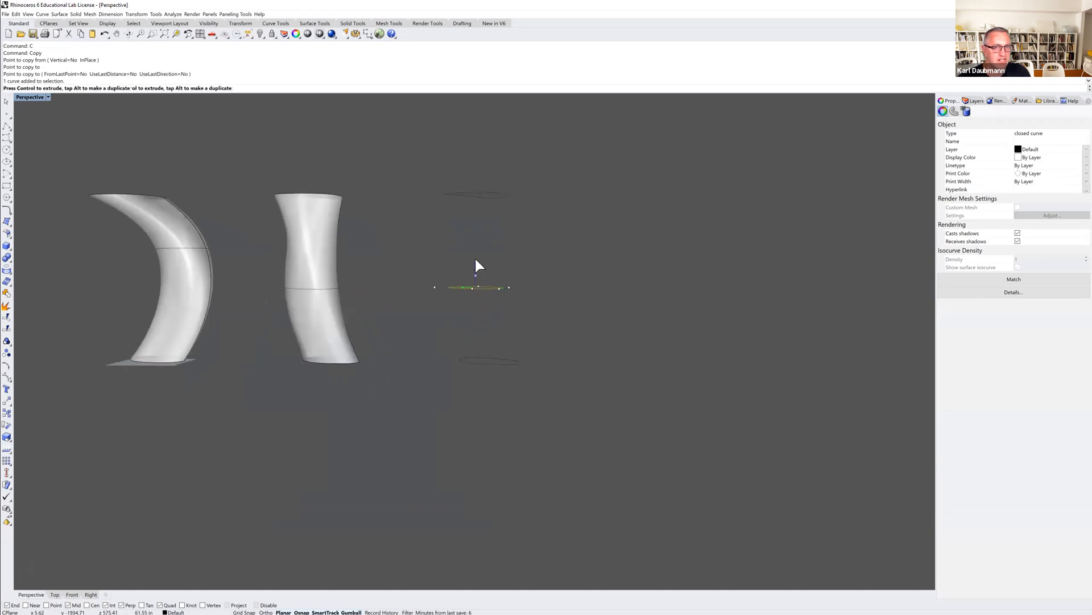
{"action": "right_click_drag", "start_coordinate": [474, 228], "coordinate": [477, 261]}
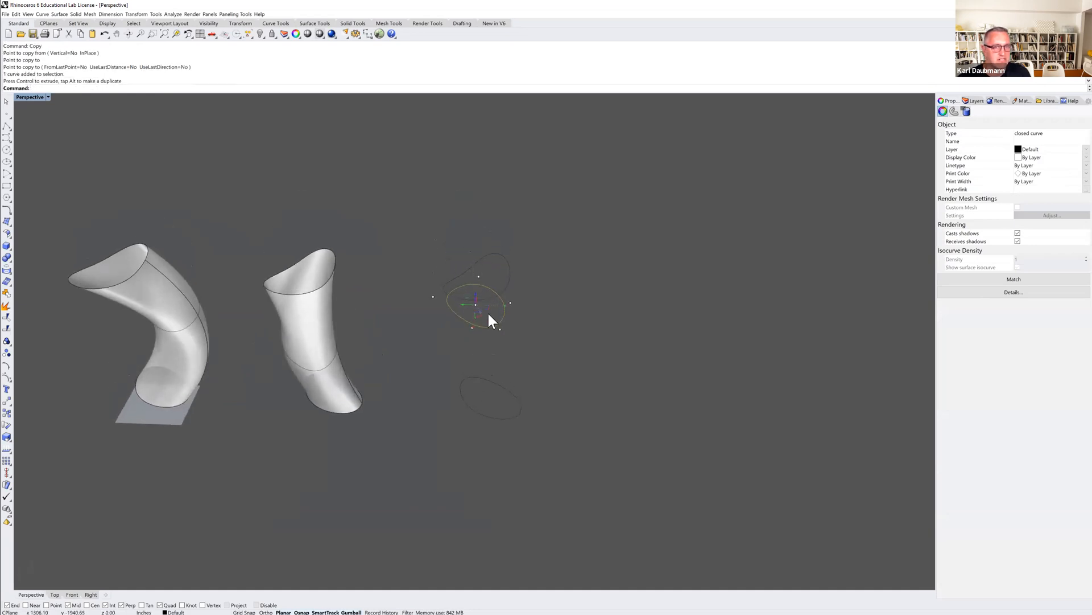
{"action": "scroll", "coordinate": [492, 324], "scroll_direction": "up", "scroll_amount": 4}
{"action": "left_click_drag", "start_coordinate": [472, 296], "coordinate": [493, 247]}
{"action": "key", "text": "Escape"}
Loft the three adjusted curves into a third surface, dragging the seam points into alignment before accepting.
{"action": "right_click_drag", "start_coordinate": [592, 294], "coordinate": [556, 421]}
{"action": "left_click_drag", "start_coordinate": [575, 468], "coordinate": [456, 156]}
{"action": "type", "text": "loft"}
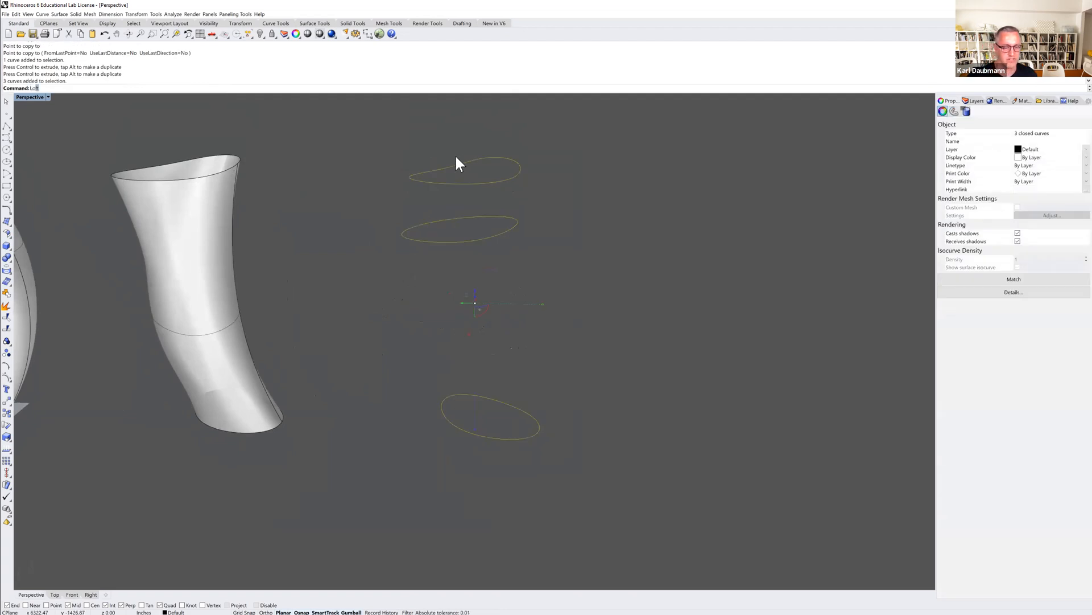
{"action": "key", "text": "Return"}
{"action": "right_click_drag", "start_coordinate": [553, 350], "coordinate": [491, 440]}
{"action": "key", "text": "Return"}
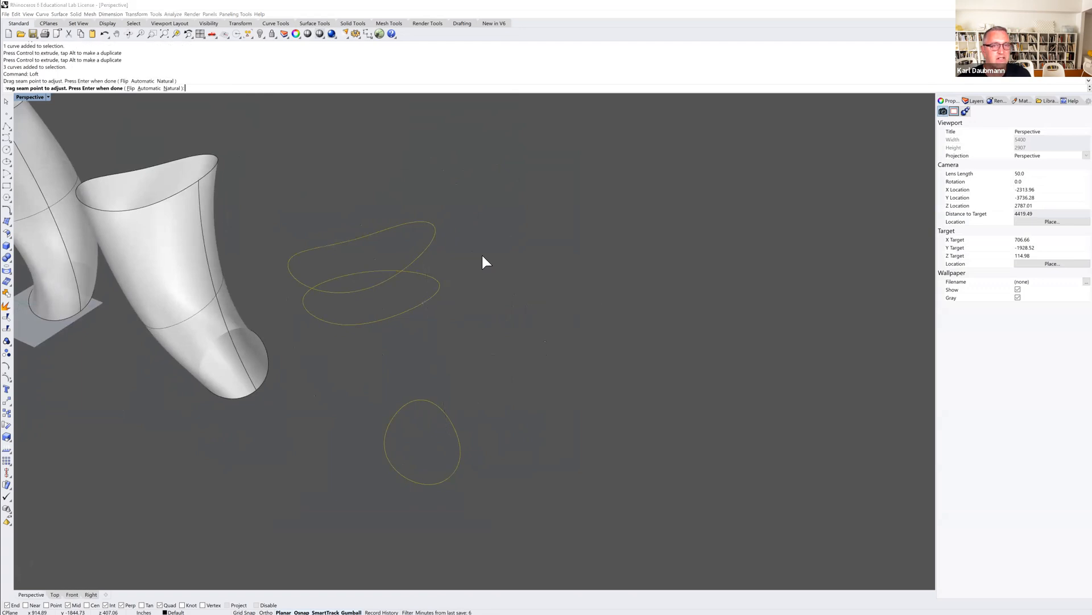
{"action": "left_click", "coordinate": [138, 343]}
{"action": "left_click", "coordinate": [297, 401]}
{"action": "scroll", "coordinate": [302, 398], "scroll_direction": "down", "scroll_amount": 6}
{"action": "right_click_drag", "start_coordinate": [319, 422], "coordinate": [410, 330], "text": "shift"}
{"action": "left_click", "coordinate": [495, 319]}
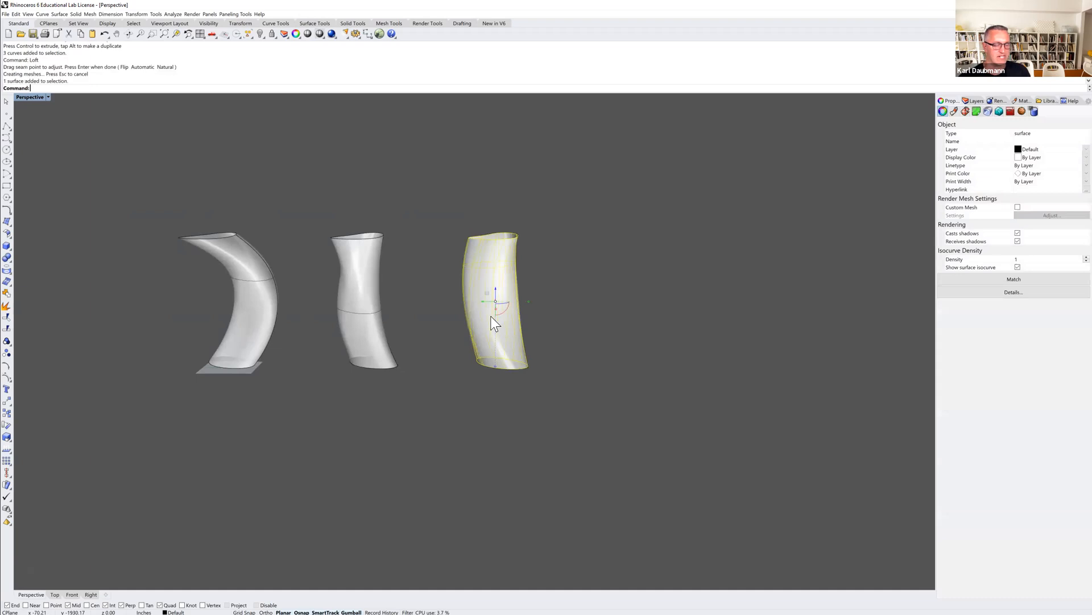
Cap the third lofted surface into a closed solid.
{"action": "key", "text": "Return"}
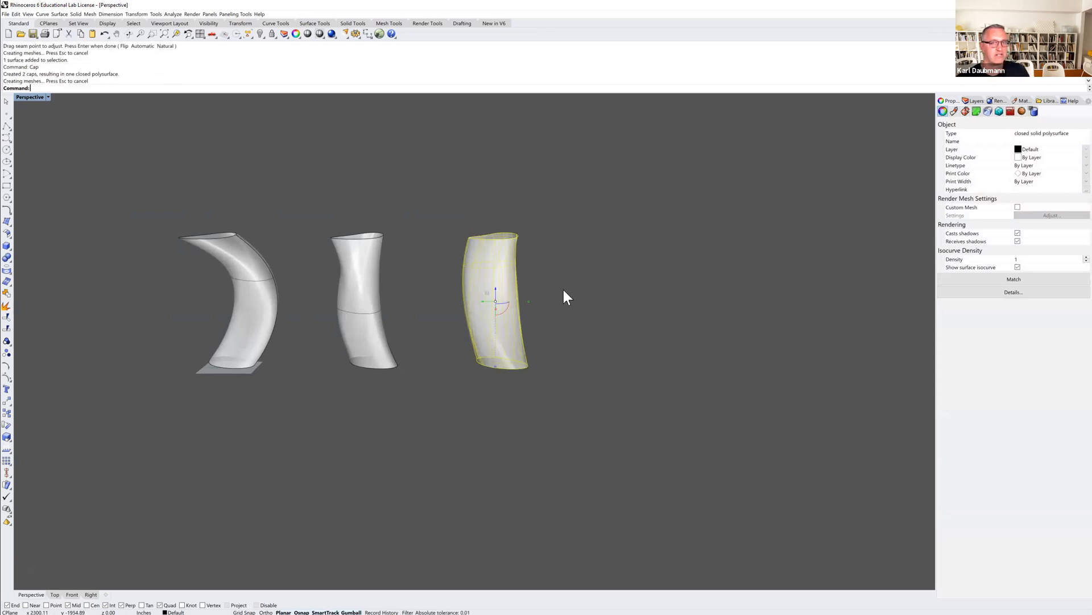
{"action": "left_click", "coordinate": [580, 270]}
{"action": "mouse_move", "coordinate": [580, 269]}
{"action": "right_mouse_down"}
{"action": "mouse_move", "coordinate": [563, 290]}
{"action": "mouse_move", "coordinate": [562, 274]}
{"action": "right_mouse_up"}
{"action": "left_click", "coordinate": [478, 332]}
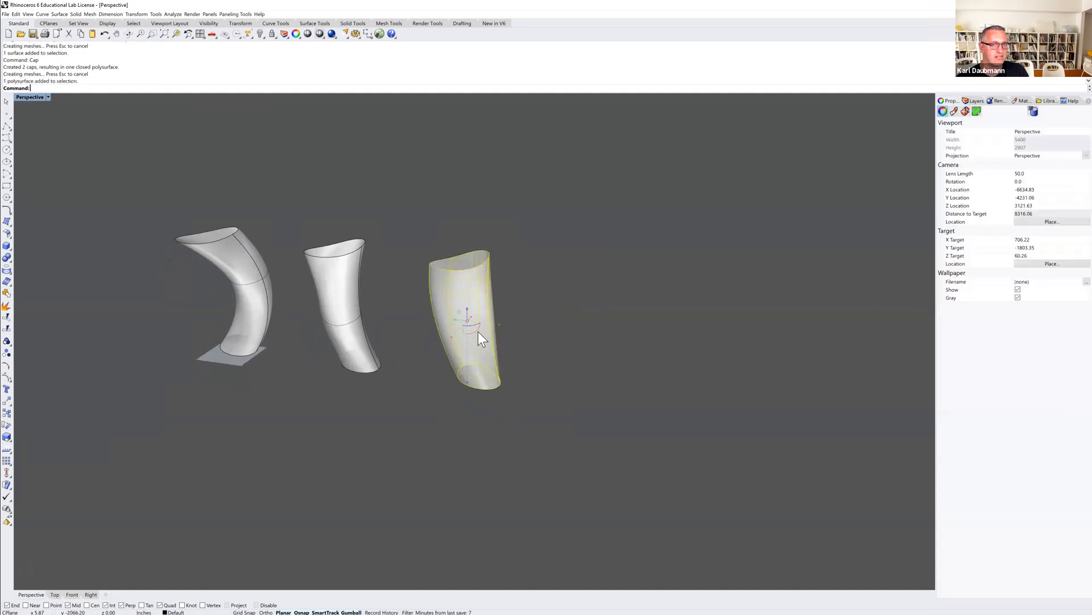
{"action": "left_click", "coordinate": [541, 289]}
{"action": "right_click_drag", "start_coordinate": [485, 351], "coordinate": [492, 343]}
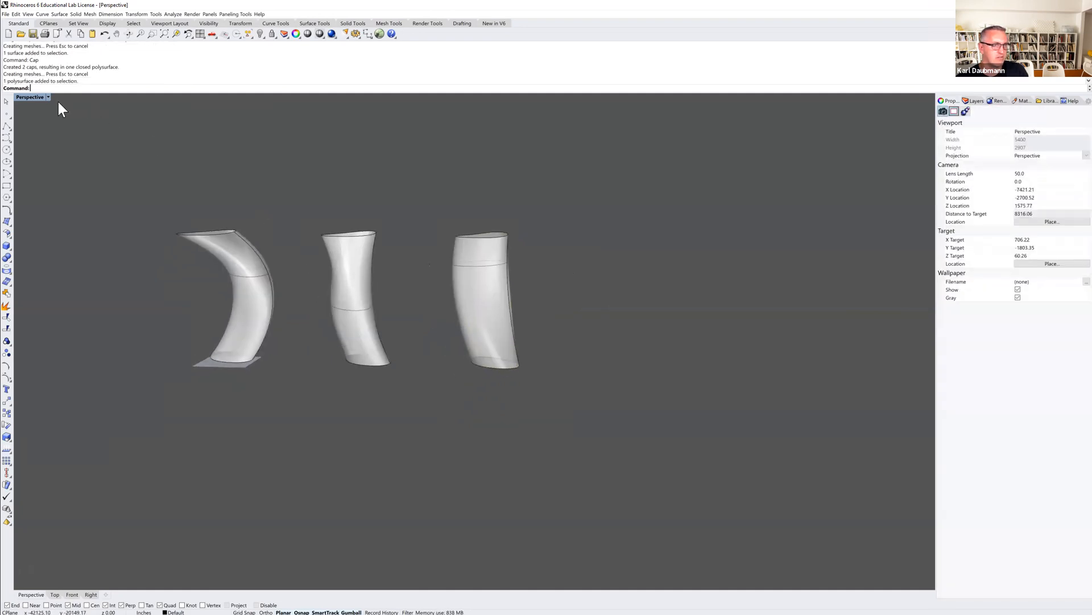
Contour the third solid in the Right view from its base upward at 10-unit spacing.
{"action": "double_click", "coordinate": [33, 97]}
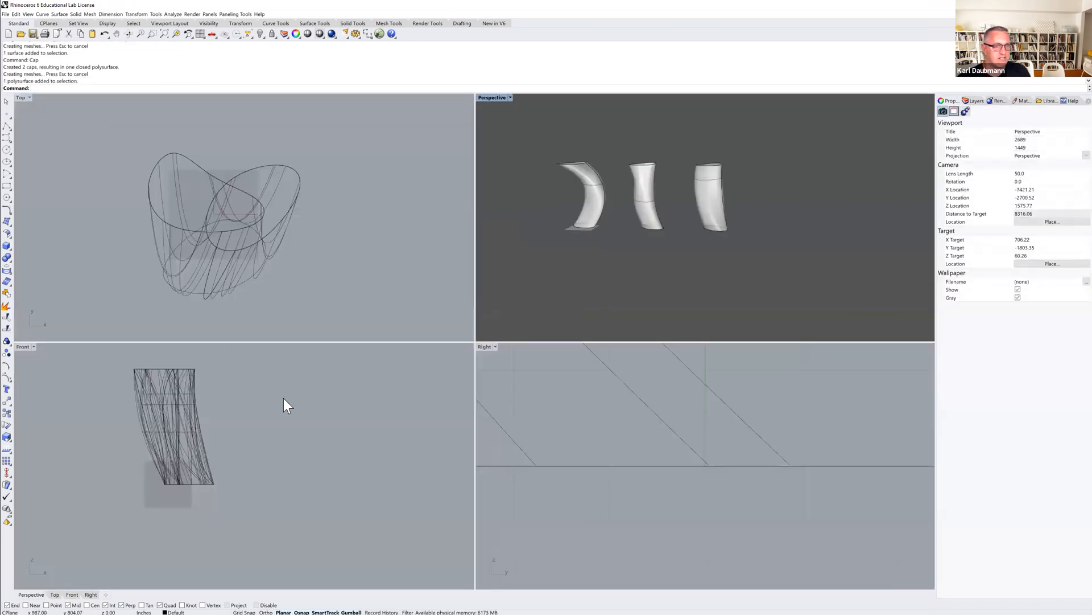
{"action": "scroll", "coordinate": [282, 432], "scroll_direction": "down", "scroll_amount": 5}
{"action": "scroll", "coordinate": [592, 432], "scroll_direction": "down", "scroll_amount": 5}
{"action": "scroll", "coordinate": [592, 432], "scroll_direction": "down", "scroll_amount": 5}
{"action": "scroll", "coordinate": [561, 421], "scroll_direction": "up", "scroll_amount": 4}
{"action": "scroll", "coordinate": [660, 433], "scroll_direction": "up", "scroll_amount": 4}
{"action": "left_click", "coordinate": [655, 451]}
{"action": "type", "text": "Contour"}
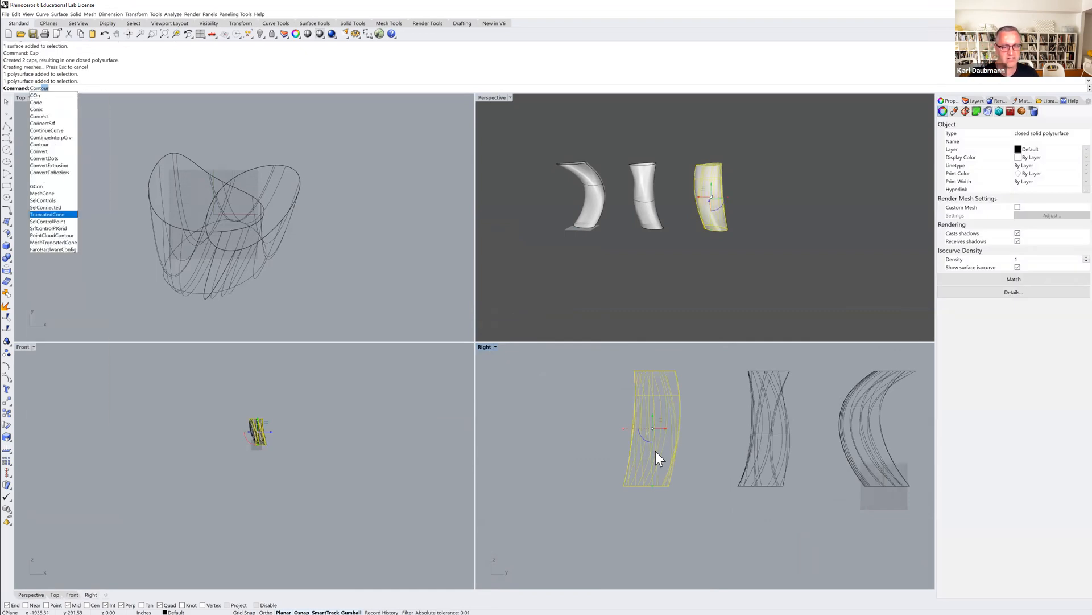
{"action": "key", "text": "Return"}
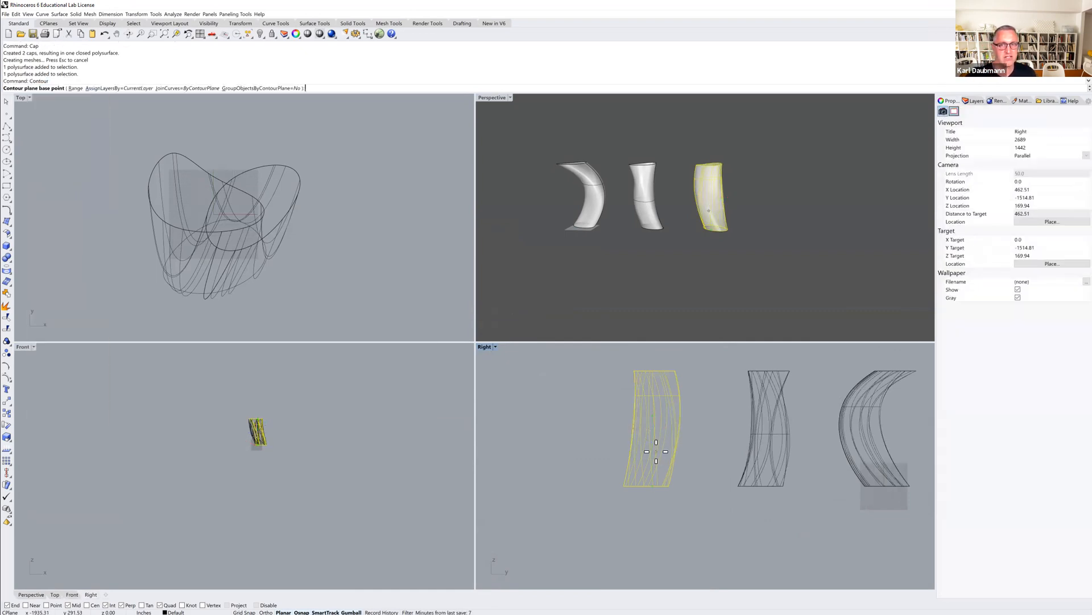
{"action": "left_click", "coordinate": [624, 489]}
{"action": "left_click", "coordinate": [613, 357]}
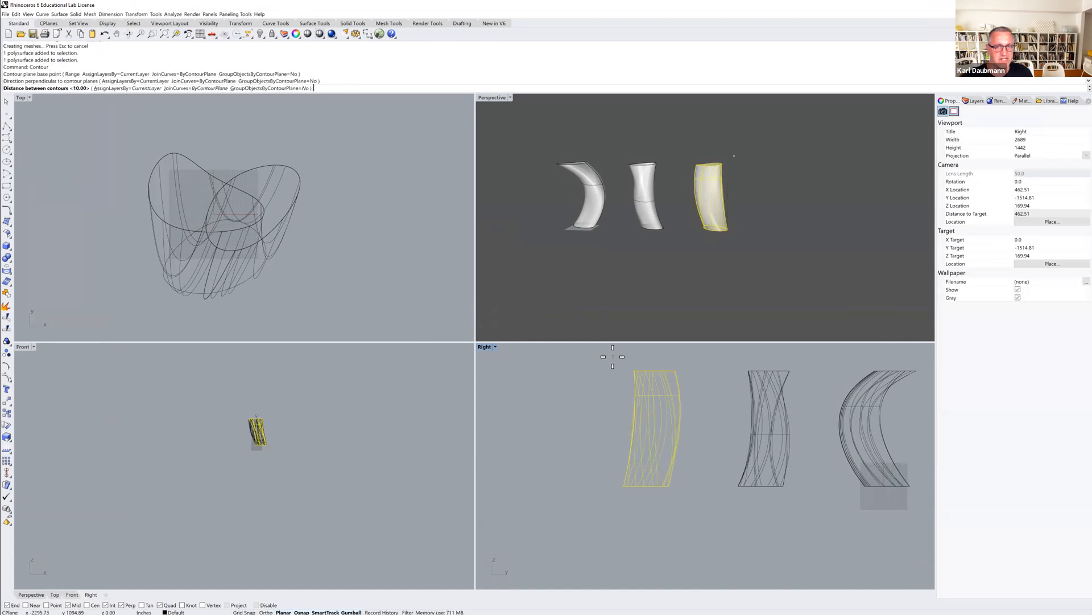
{"action": "key", "text": "Return"}
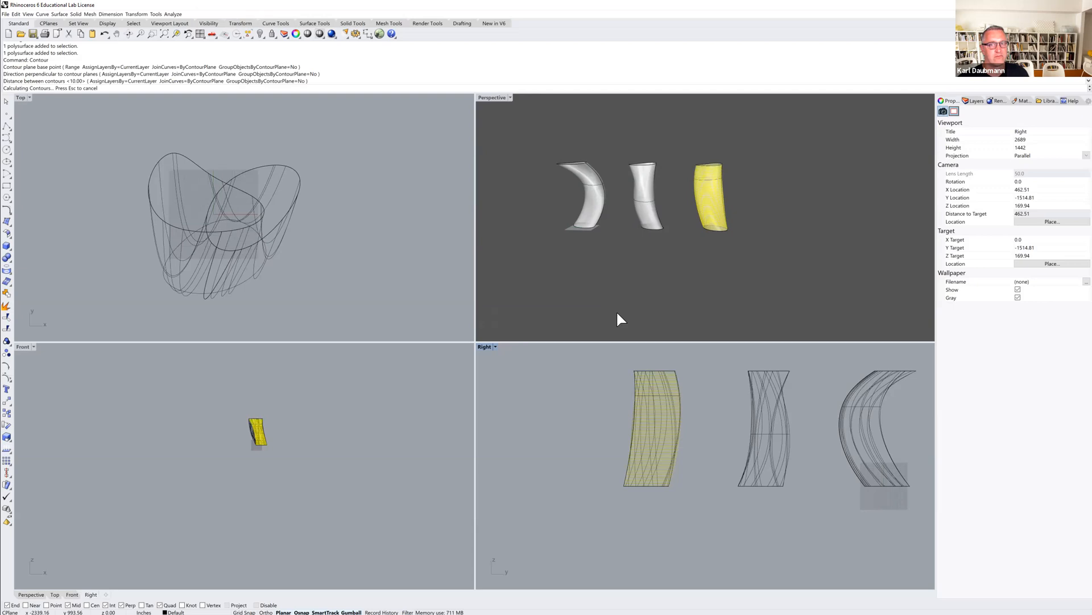
Inspect the contoured solid and the other surfaces in the maximized perspective view.
{"action": "double_click", "coordinate": [487, 98]}
{"action": "right_click_drag", "start_coordinate": [471, 216], "coordinate": [475, 291]}
{"action": "scroll", "coordinate": [480, 302], "scroll_direction": "up", "scroll_amount": 3}
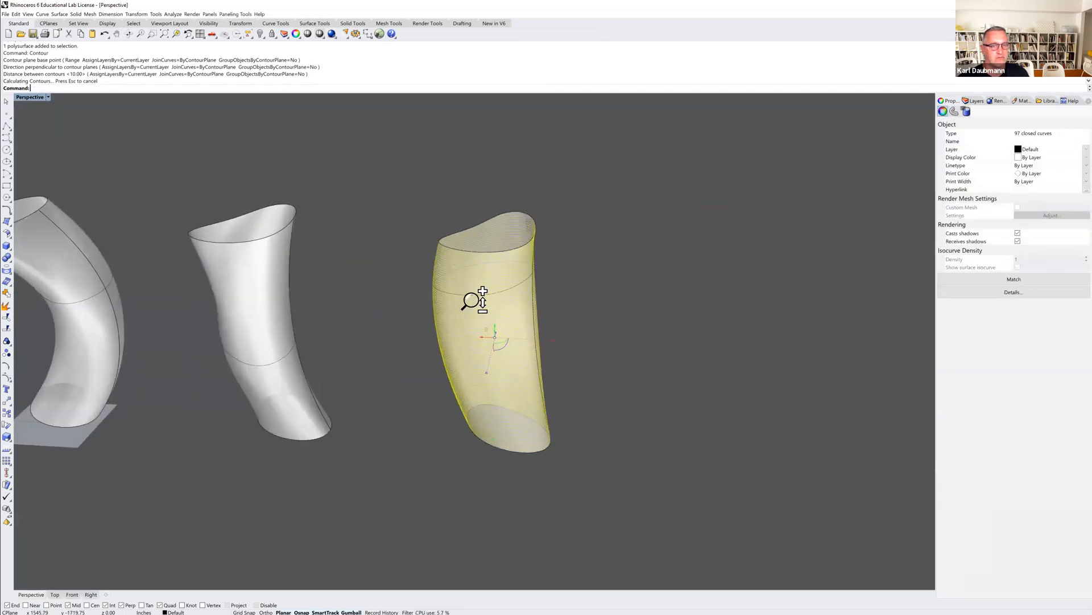
{"action": "scroll", "coordinate": [636, 275], "scroll_direction": "up", "scroll_amount": 4}
{"action": "left_click", "coordinate": [706, 261]}
{"action": "mouse_move", "coordinate": [719, 323]}
{"action": "right_mouse_down"}
{"action": "mouse_move", "coordinate": [600, 305]}
{"action": "mouse_move", "coordinate": [719, 322]}
{"action": "mouse_move", "coordinate": [713, 340]}
{"action": "right_mouse_up"}
{"action": "scroll", "coordinate": [718, 327], "scroll_direction": "down", "scroll_amount": 4}
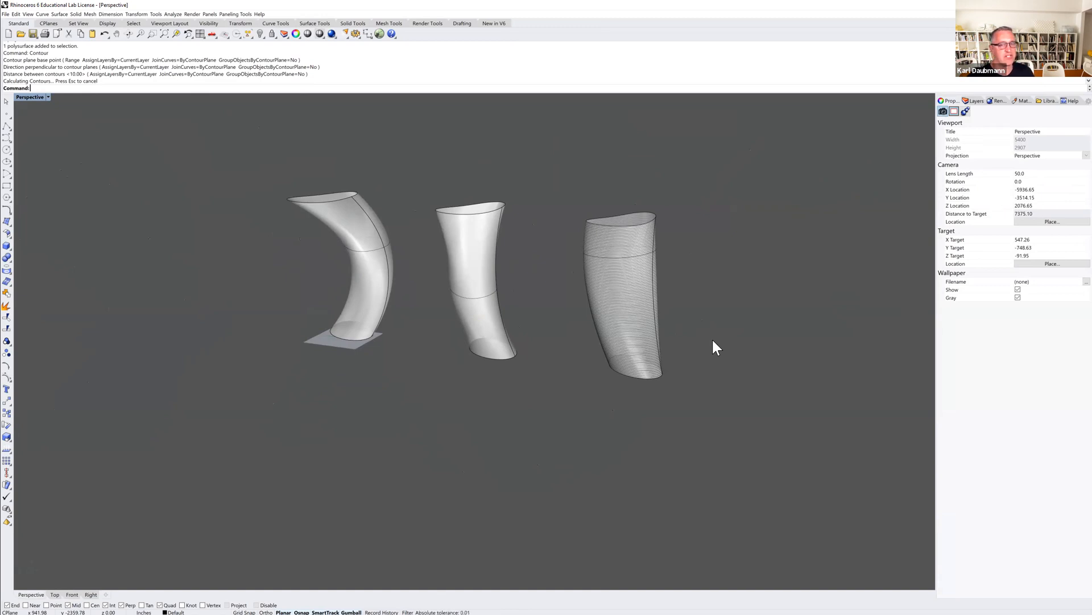
{"action": "right_click_drag", "start_coordinate": [456, 312], "coordinate": [410, 309]}
{"action": "scroll", "coordinate": [365, 311], "scroll_direction": "up", "scroll_amount": 2}
Cap the first and second lofted surfaces into closed solids.
{"action": "left_click", "coordinate": [377, 306]}
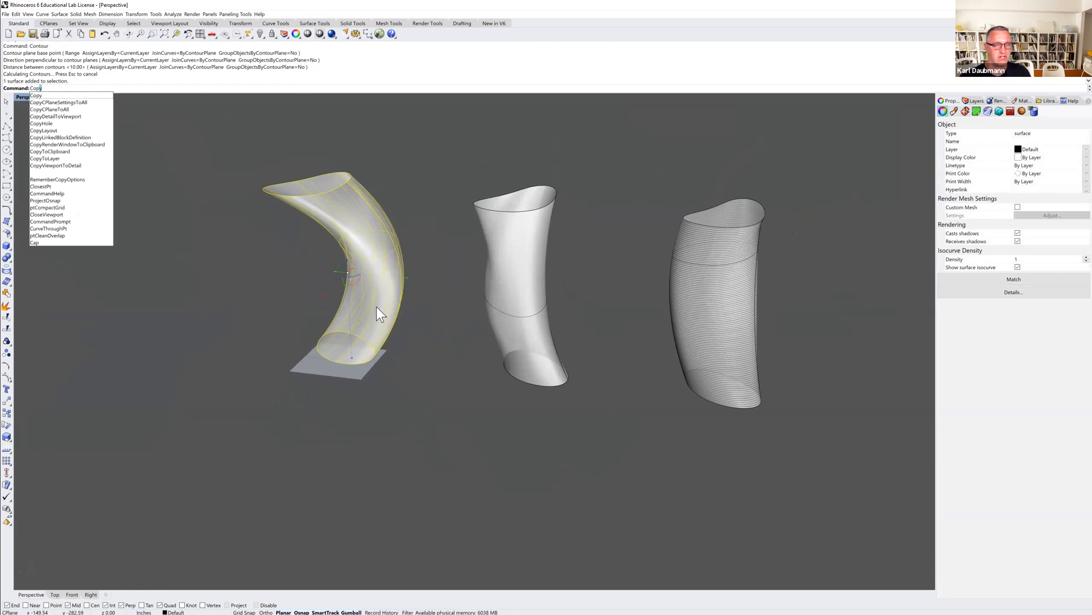
{"action": "key", "text": "BackSpace"}
{"action": "key", "text": "BackSpace"}
{"action": "key", "text": "BackSpace"}
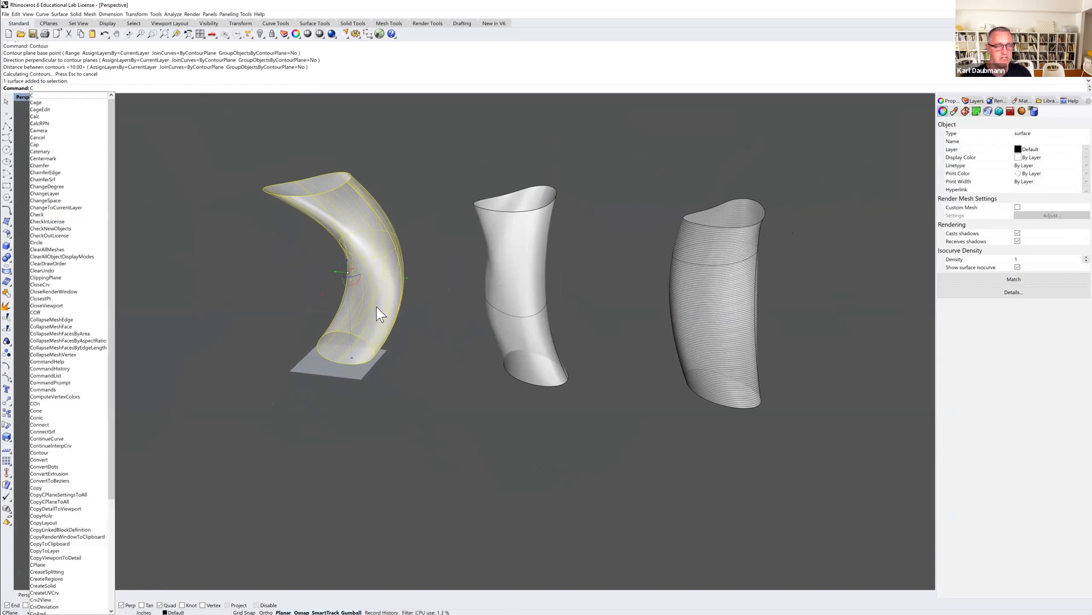
{"action": "type", "text": "ap"}
{"action": "key", "text": "Return"}
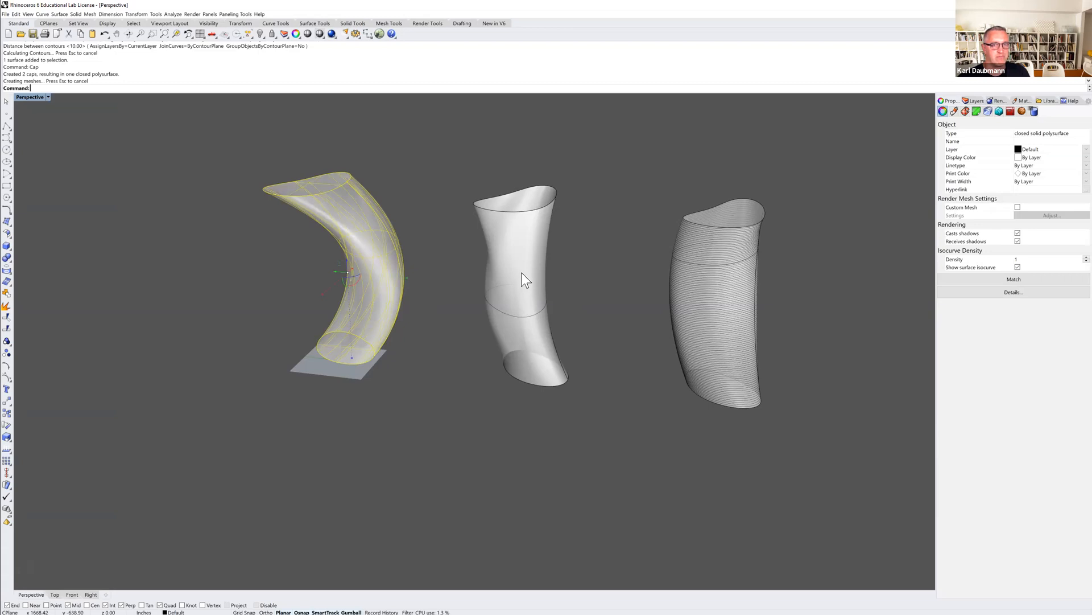
{"action": "left_click", "coordinate": [523, 278]}
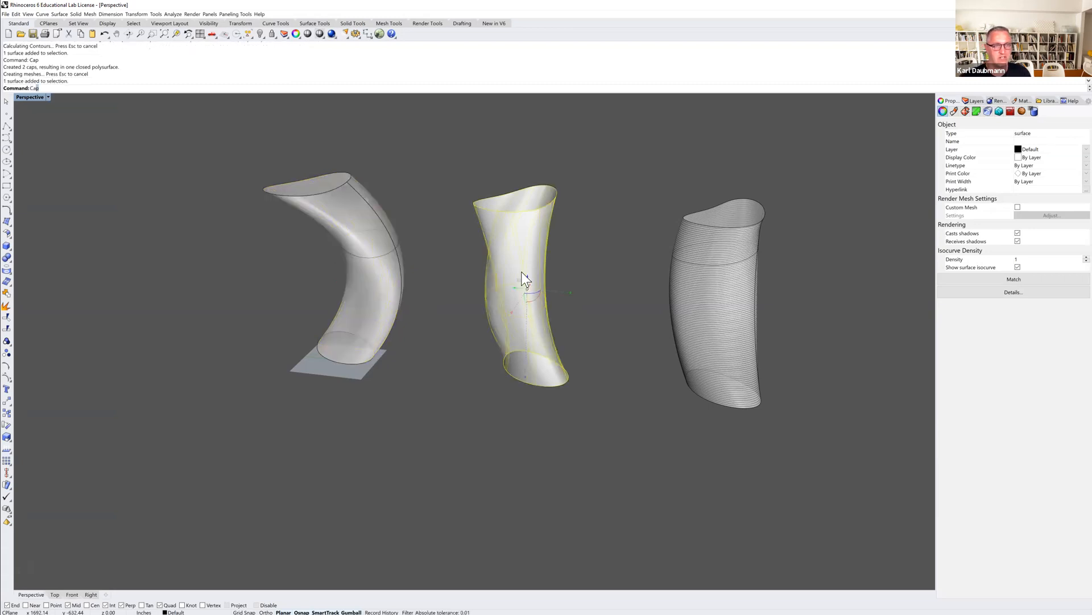
{"action": "key", "text": "Return"}
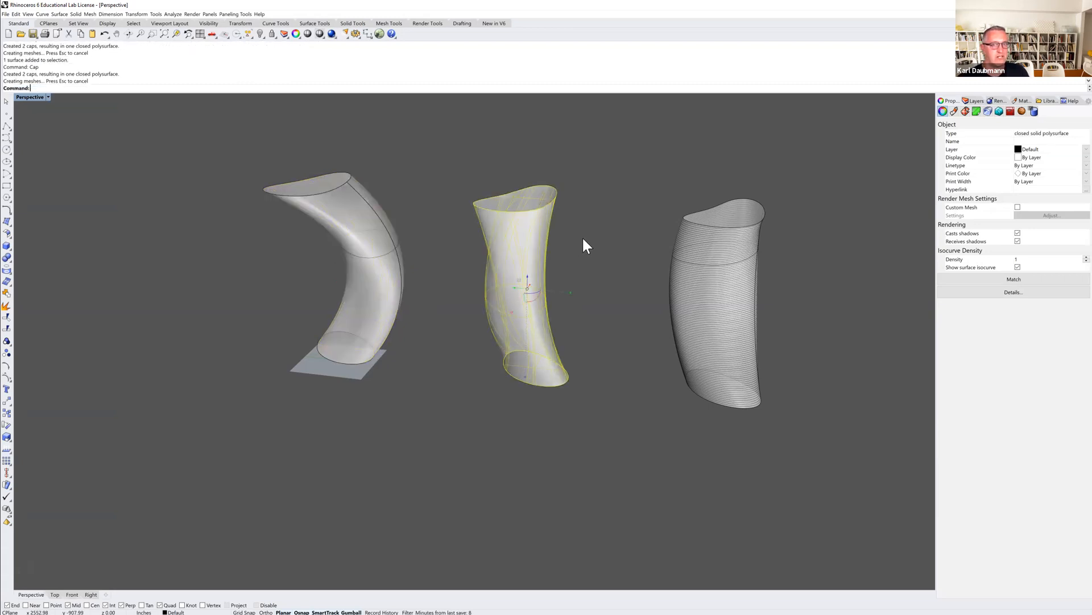
Select the first two capped solids and copy them to a new position behind the originals.
{"action": "left_click", "coordinate": [582, 236]}
{"action": "right_click_drag", "start_coordinate": [561, 236], "coordinate": [564, 253]}
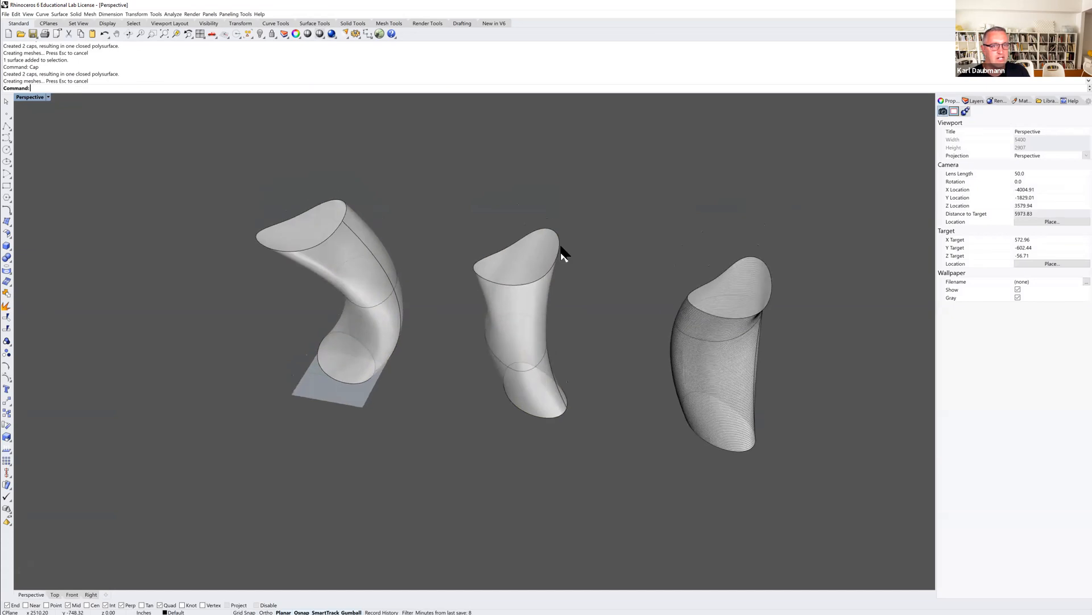
{"action": "left_click", "coordinate": [355, 238]}
{"action": "left_click", "coordinate": [517, 270], "text": "shift"}
{"action": "right_click_drag", "start_coordinate": [488, 298], "coordinate": [462, 306], "text": "shift"}
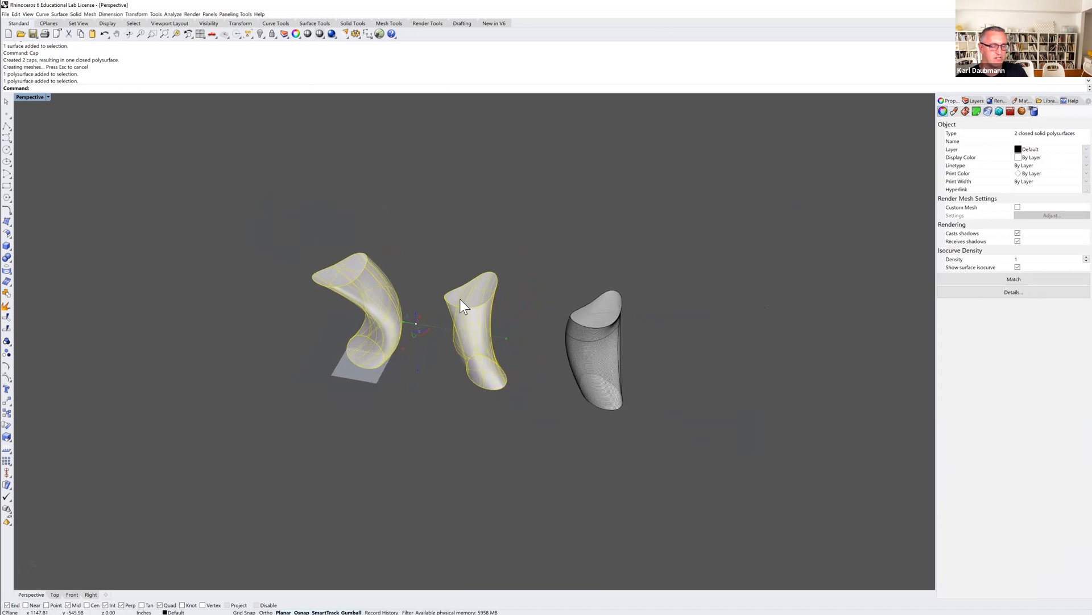
{"action": "type", "text": "c"}
{"action": "key", "text": "Return"}
{"action": "left_click", "coordinate": [525, 299]}
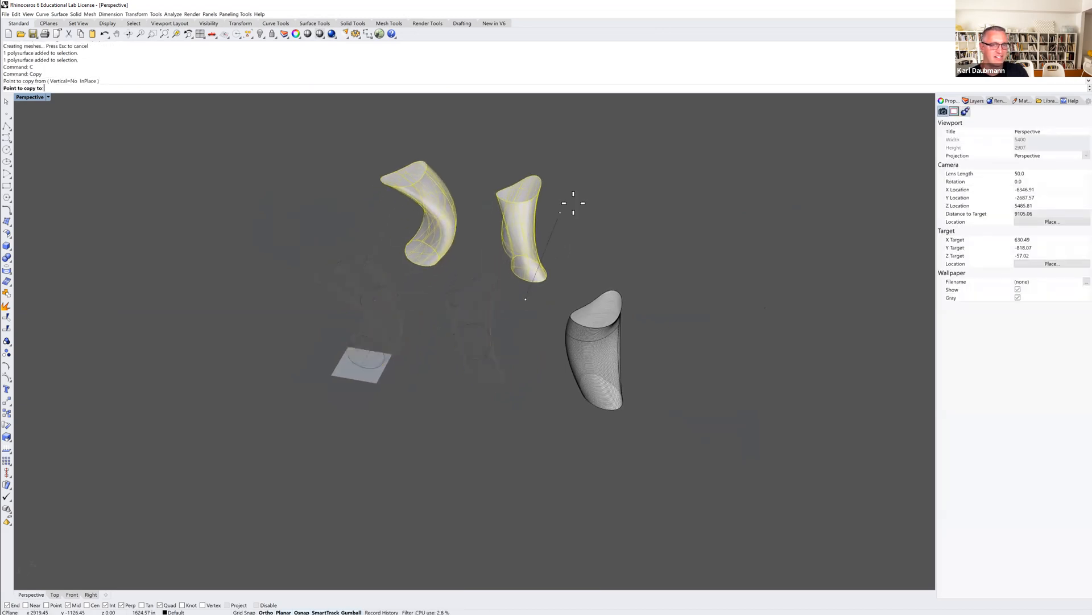
{"action": "left_click", "coordinate": [572, 196]}
{"action": "key", "text": "Return"}
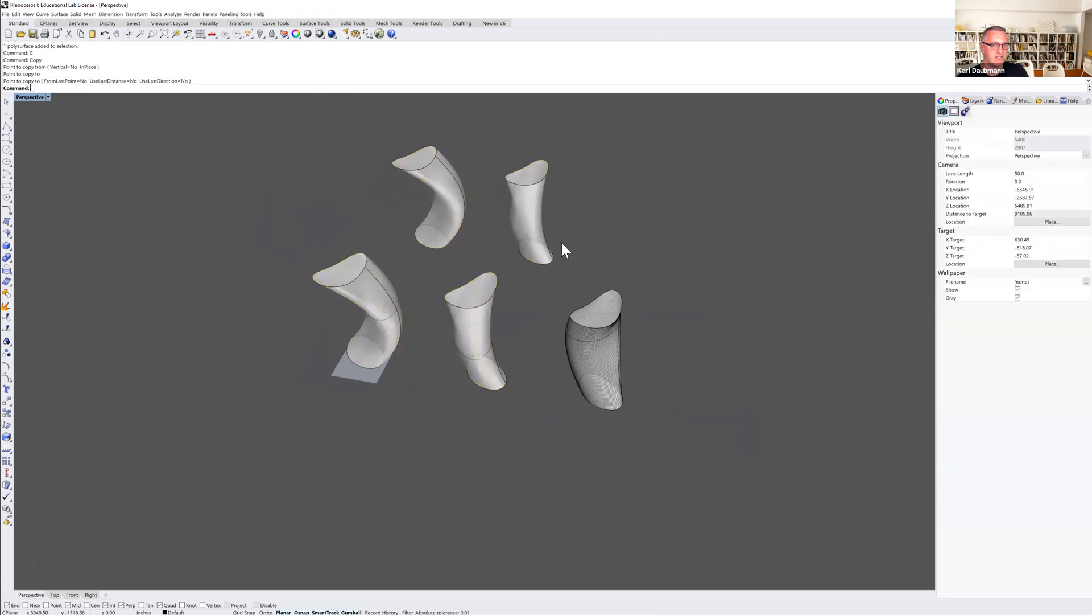
Orbit and zoom around the copied solids to review them.
{"action": "left_click", "coordinate": [584, 232]}
{"action": "right_click_drag", "start_coordinate": [530, 293], "coordinate": [450, 333]}
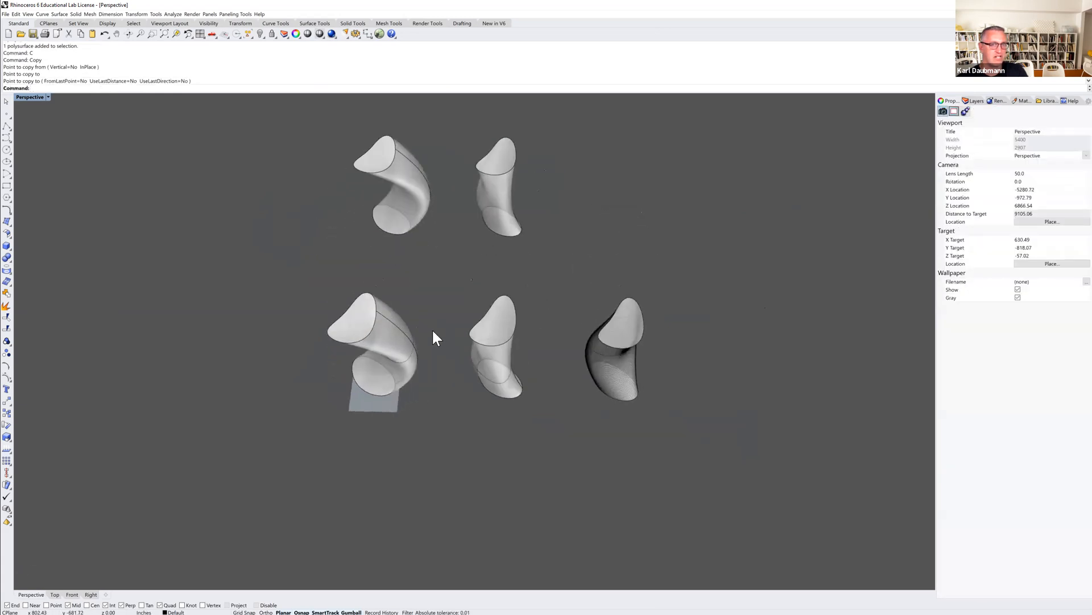
{"action": "scroll", "coordinate": [515, 357], "scroll_direction": "up", "scroll_amount": 4}
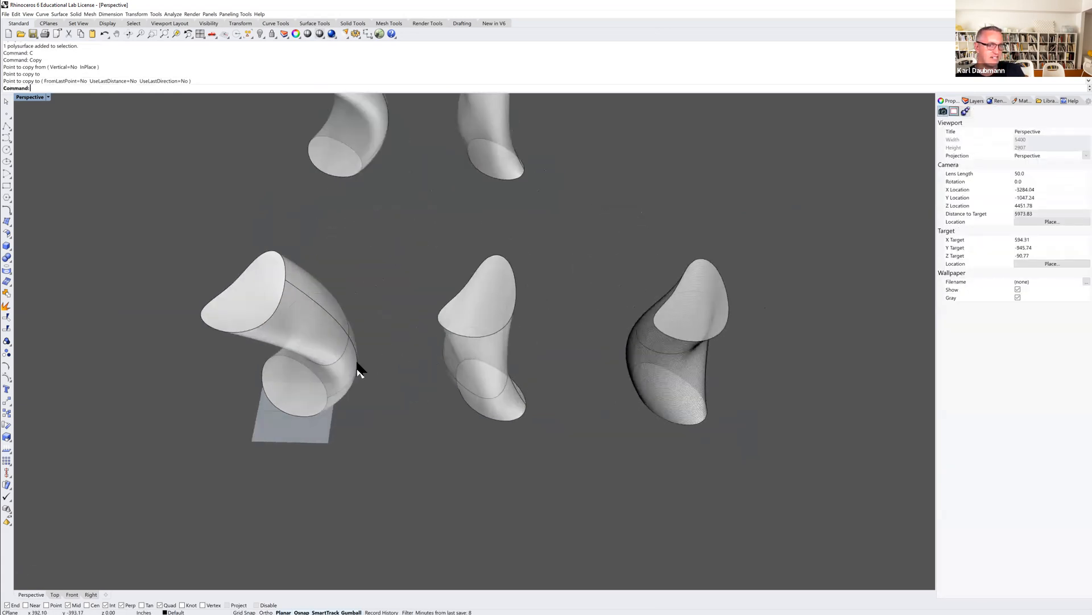
{"action": "scroll", "coordinate": [368, 339], "scroll_direction": "down", "scroll_amount": 3}
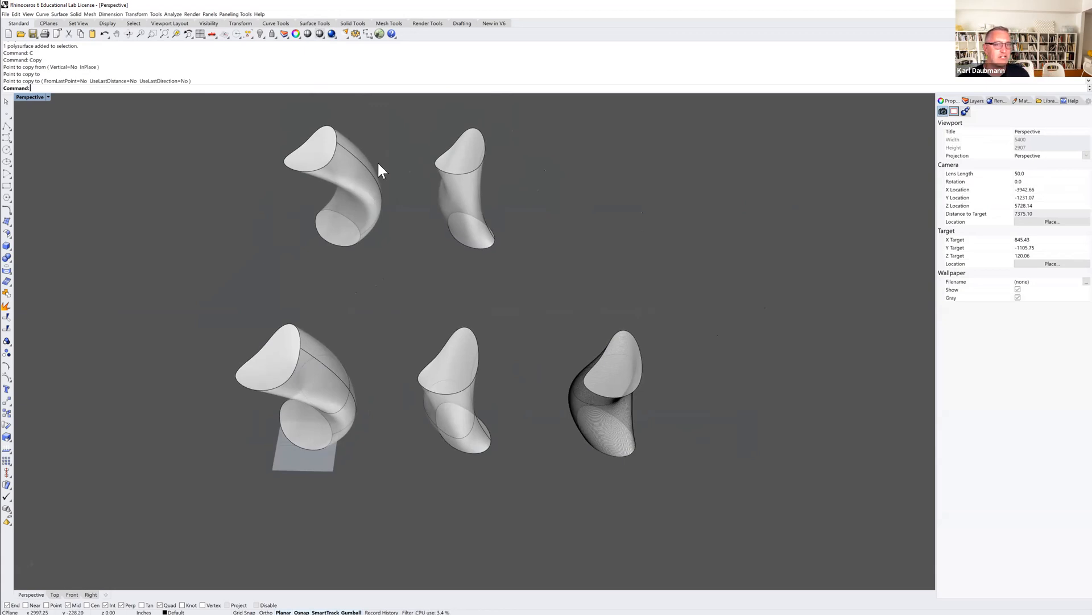
{"action": "scroll", "coordinate": [378, 217], "scroll_direction": "up", "scroll_amount": 6}
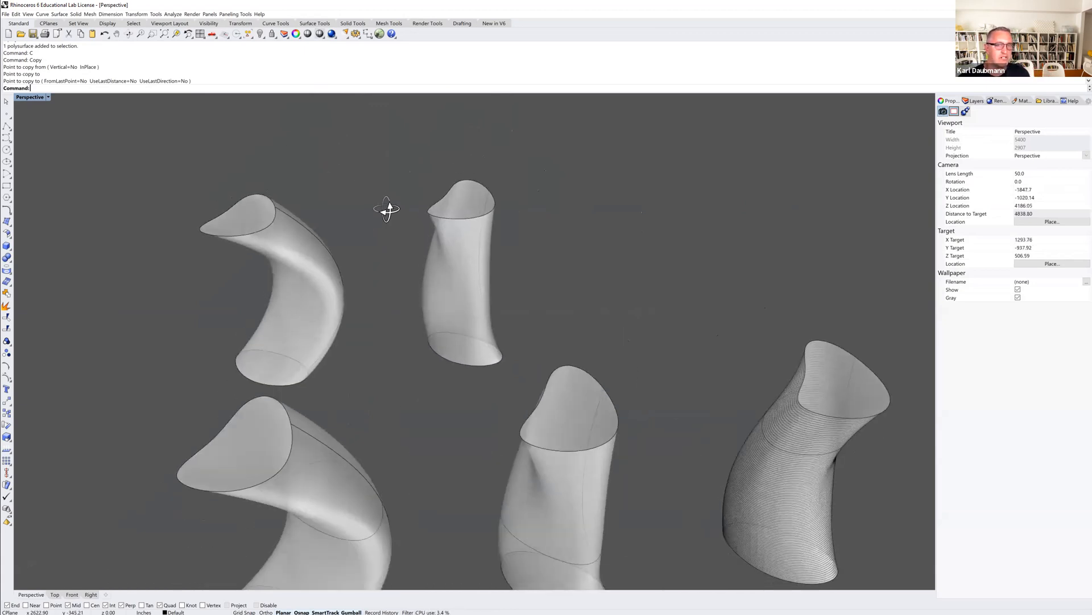
{"action": "right_click_drag", "start_coordinate": [387, 209], "coordinate": [385, 227]}
{"action": "scroll", "coordinate": [381, 262], "scroll_direction": "down", "scroll_amount": 3}
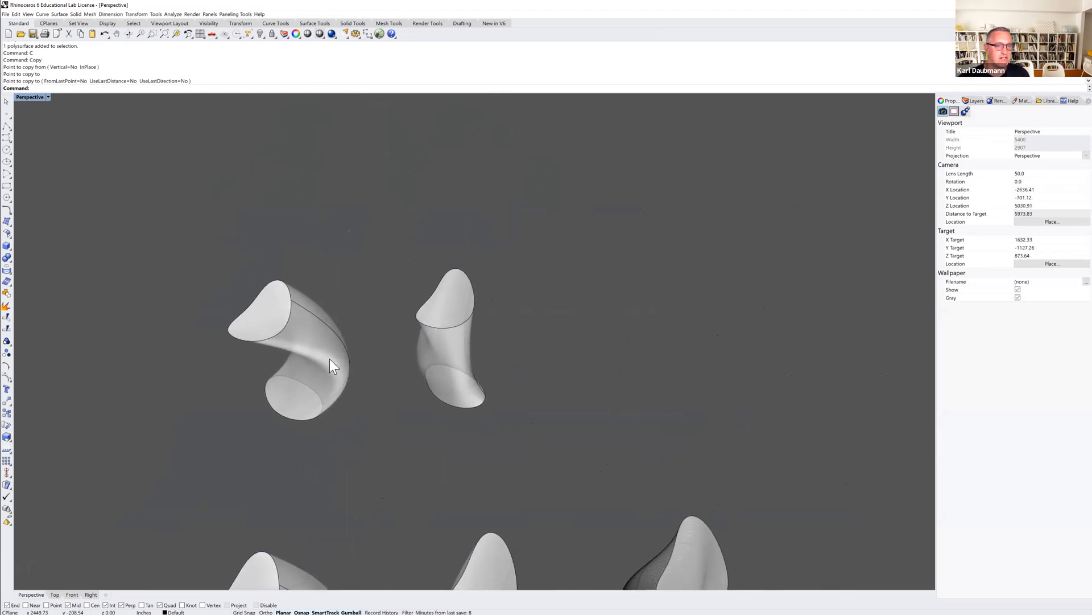
Copy the two selected solids again to another position further back.
{"action": "left_click_drag", "start_coordinate": [439, 355], "coordinate": [381, 369]}
{"action": "left_click", "coordinate": [338, 354], "text": "shift"}
{"action": "right_click_drag", "start_coordinate": [353, 348], "coordinate": [343, 367], "text": "shift"}
{"action": "type", "text": "c"}
{"action": "key", "text": "Return"}
{"action": "left_click", "coordinate": [508, 372]}
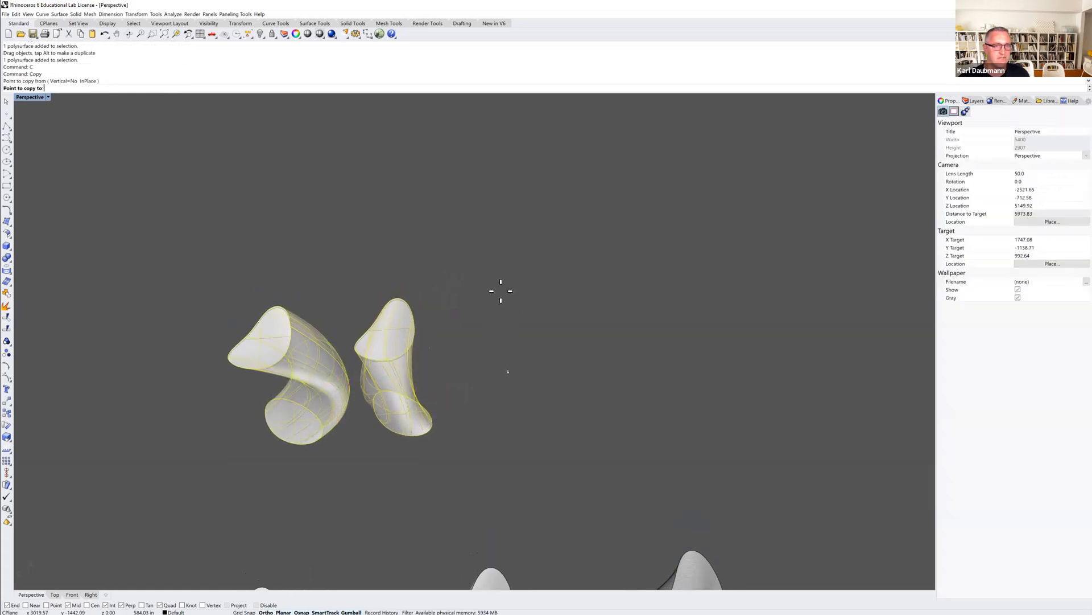
{"action": "left_click", "coordinate": [493, 230]}
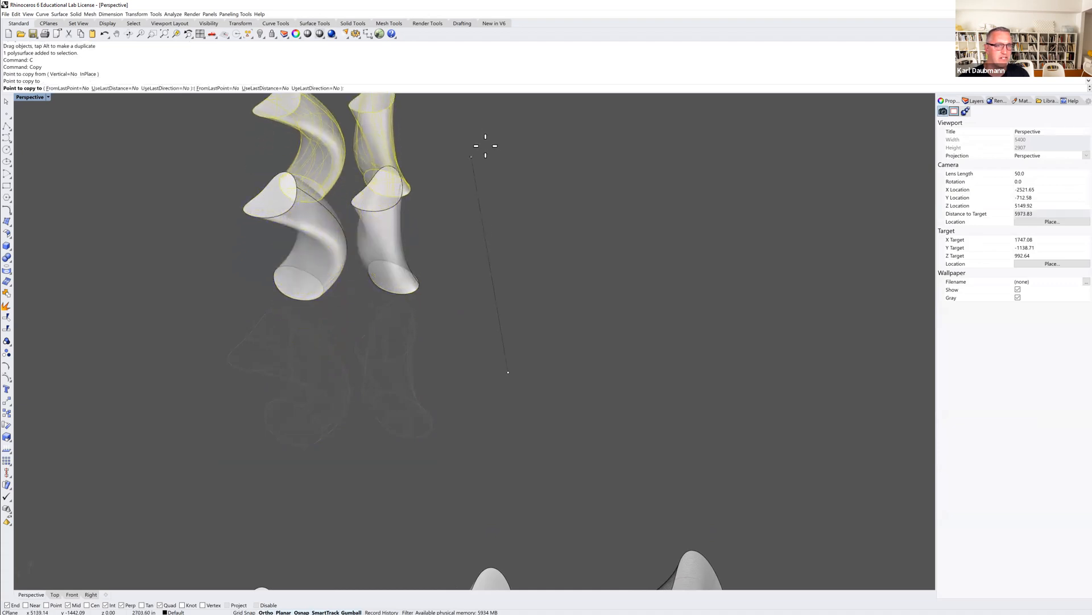
{"action": "key", "text": "Return"}
{"action": "key", "text": "Escape"}
Move one of the copied solids with the gumball so it overlaps its neighbour.
{"action": "scroll", "coordinate": [307, 412], "scroll_direction": "up", "scroll_amount": 4}
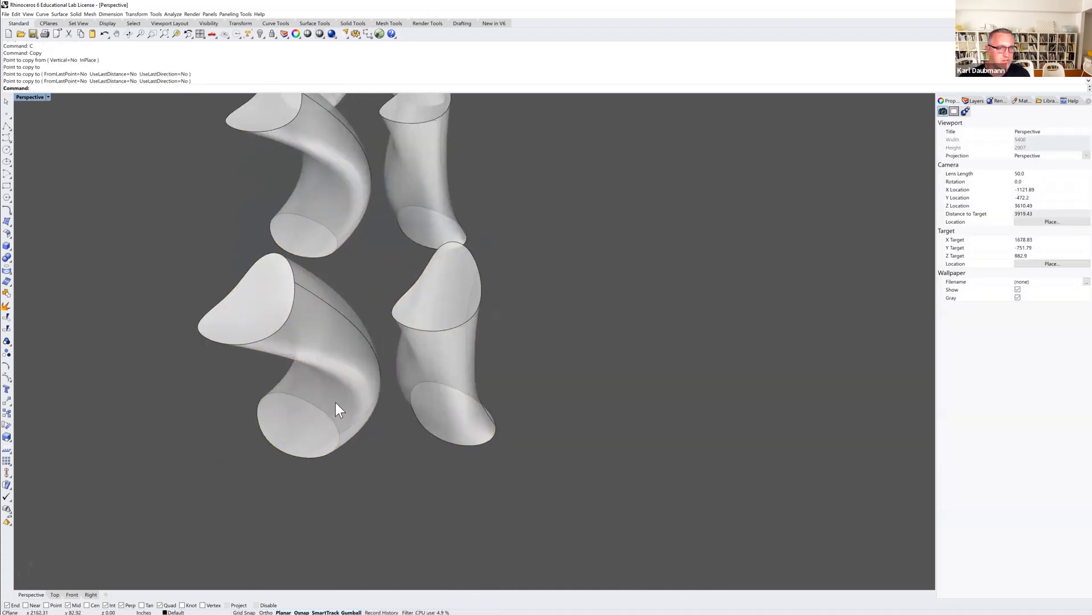
{"action": "left_click", "coordinate": [439, 374]}
{"action": "right_click_drag", "start_coordinate": [436, 390], "coordinate": [424, 385]}
{"action": "scroll", "coordinate": [458, 395], "scroll_direction": "up", "scroll_amount": 2}
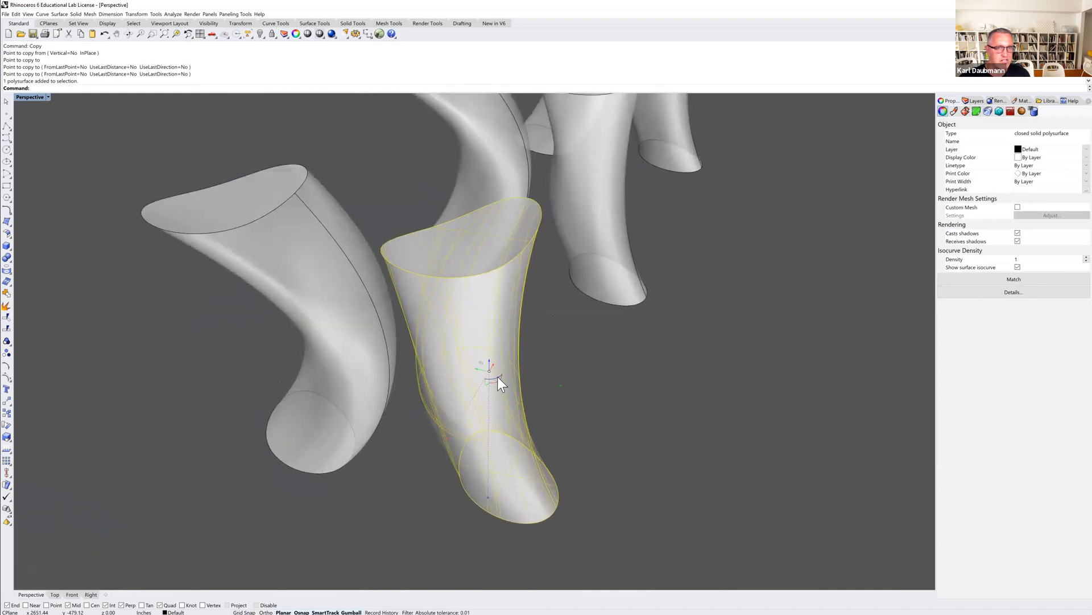
{"action": "left_click_drag", "start_coordinate": [498, 376], "coordinate": [481, 378]}
{"action": "left_click", "coordinate": [582, 395]}
{"action": "right_click_drag", "start_coordinate": [581, 394], "coordinate": [580, 366]}
{"action": "scroll", "coordinate": [593, 395], "scroll_direction": "down", "scroll_amount": 3}
{"action": "scroll", "coordinate": [547, 375], "scroll_direction": "up", "scroll_amount": 3}
{"action": "left_click", "coordinate": [521, 384]}
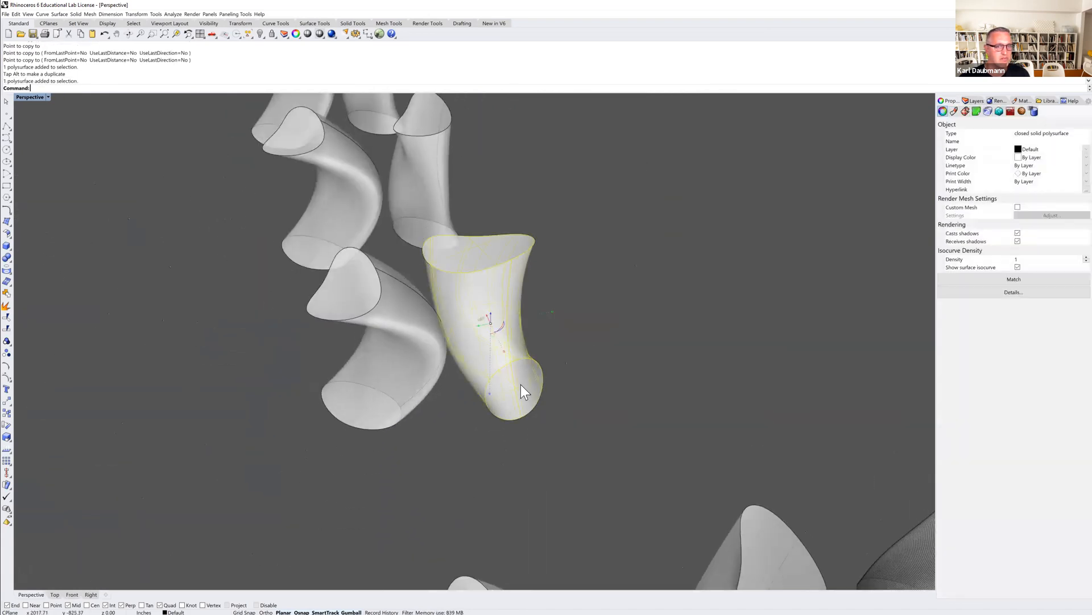
{"action": "left_click_drag", "start_coordinate": [485, 323], "coordinate": [450, 336]}
{"action": "left_click", "coordinate": [580, 319]}
{"action": "mouse_move", "coordinate": [576, 346]}
{"action": "right_mouse_down"}
{"action": "mouse_move", "coordinate": [552, 337]}
{"action": "mouse_move", "coordinate": [565, 341]}
{"action": "right_mouse_up"}
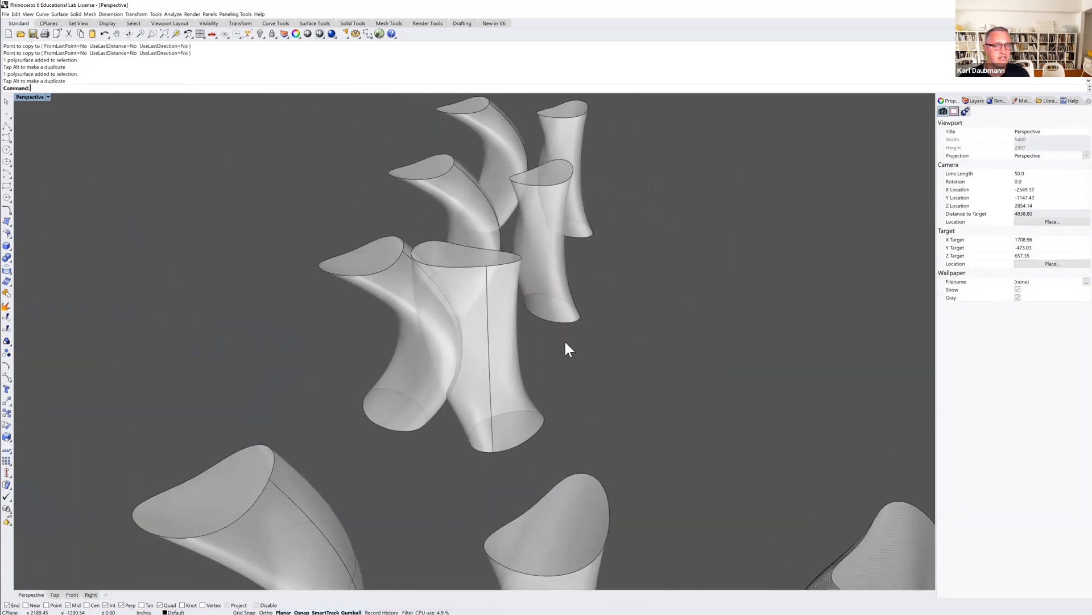
Boolean union the two overlapping solids into one.
{"action": "left_click_drag", "start_coordinate": [409, 371], "coordinate": [409, 375]}
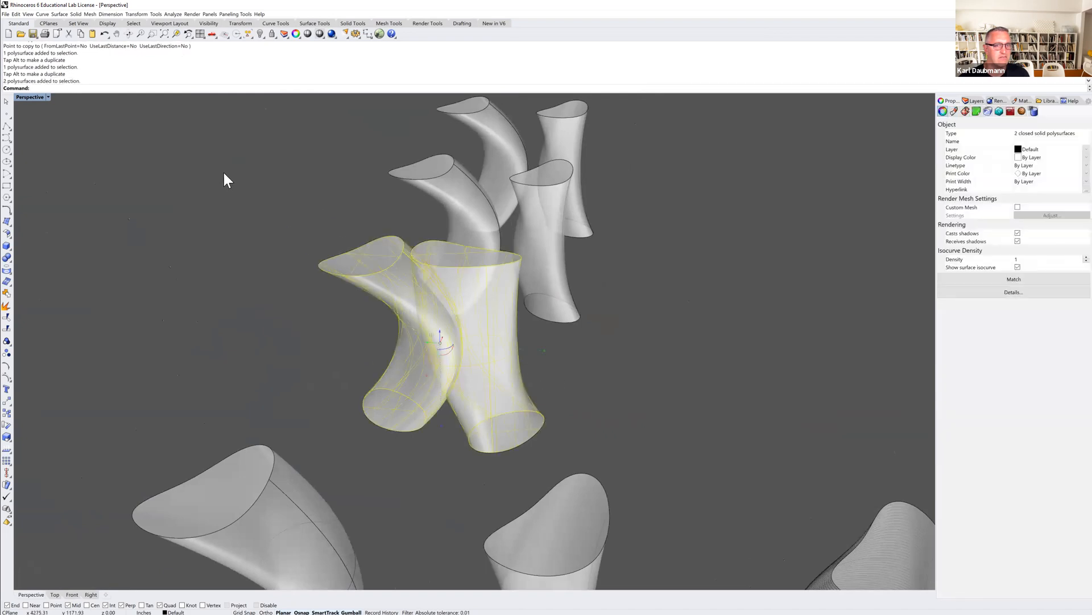
{"action": "left_click", "coordinate": [75, 15]}
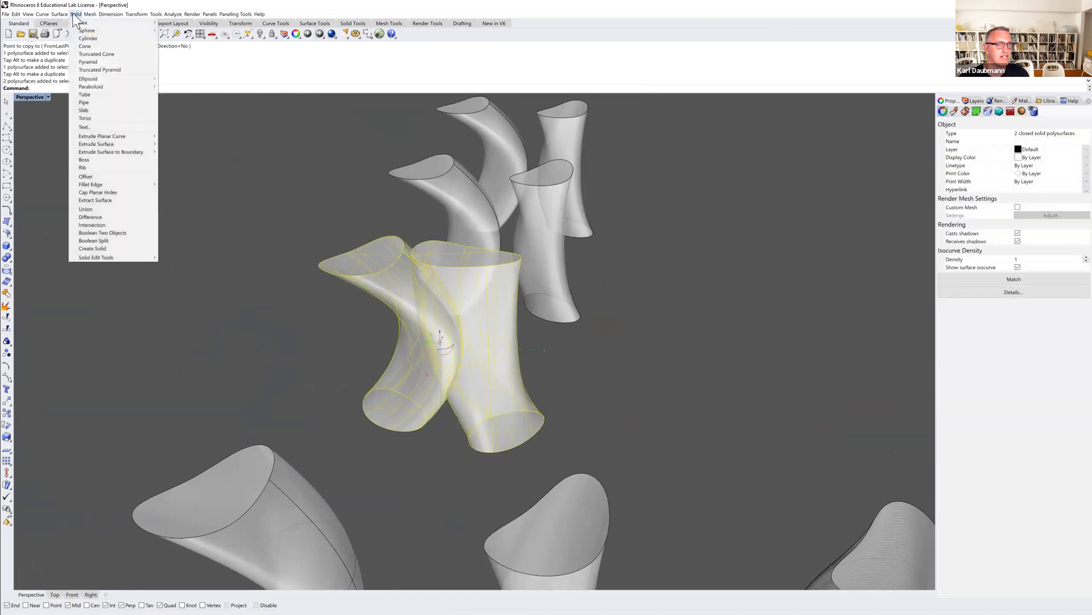
{"action": "left_click", "coordinate": [94, 209]}
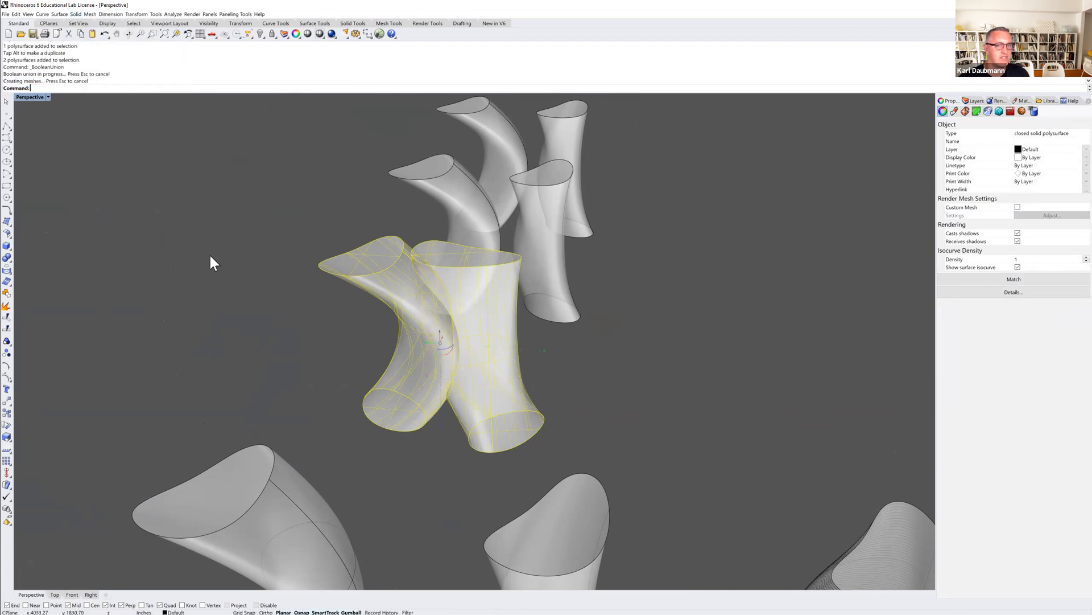
Move one solid of the other copied pair so the two overlap.
{"action": "right_click_drag", "start_coordinate": [302, 328], "coordinate": [348, 367]}
{"action": "scroll", "coordinate": [435, 254], "scroll_direction": "up", "scroll_amount": 1}
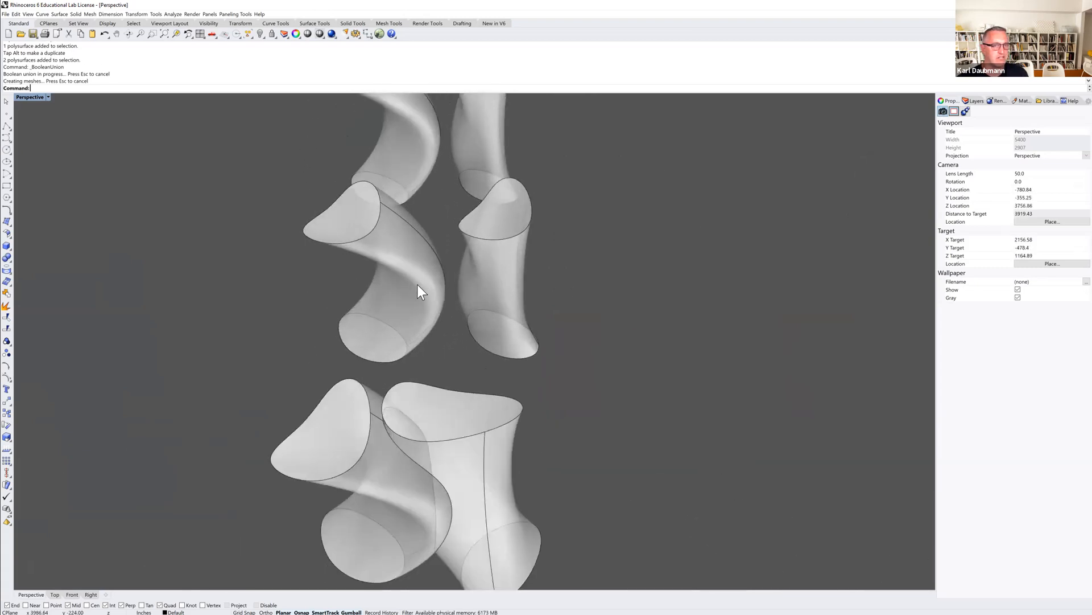
{"action": "left_click", "coordinate": [413, 296]}
{"action": "left_click_drag", "start_coordinate": [366, 281], "coordinate": [586, 267]}
{"action": "left_click", "coordinate": [662, 247]}
{"action": "right_click_drag", "start_coordinate": [677, 266], "coordinate": [575, 260]}
{"action": "left_click_drag", "start_coordinate": [601, 393], "coordinate": [481, 352]}
Boolean union the second overlapping pair of solids.
{"action": "type", "text": "Union"}
{"action": "key", "text": "Return"}
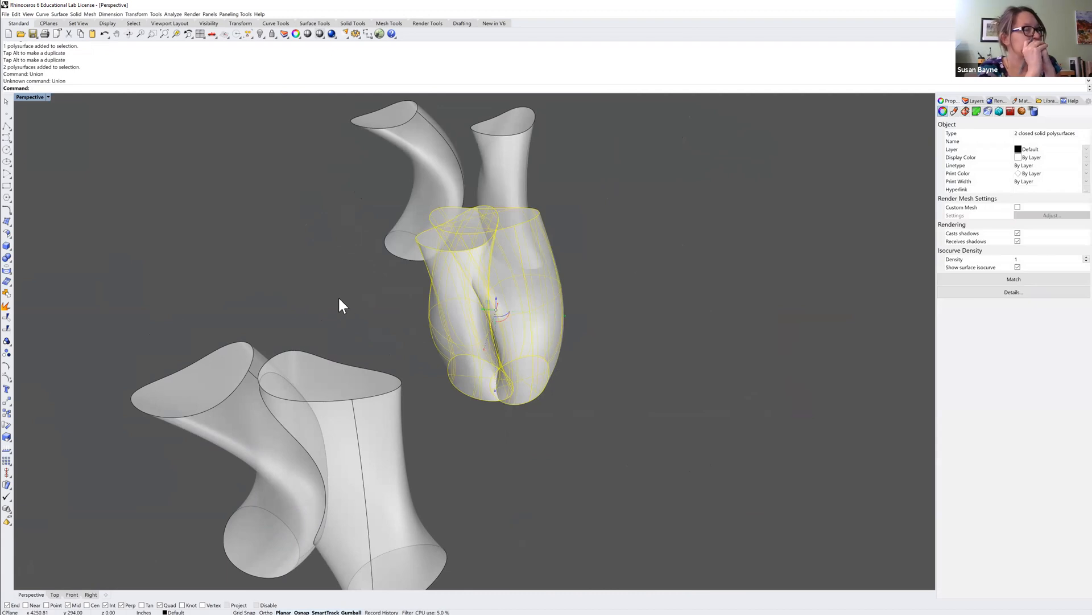
{"action": "type", "text": "Union"}
{"action": "key", "text": "Return"}
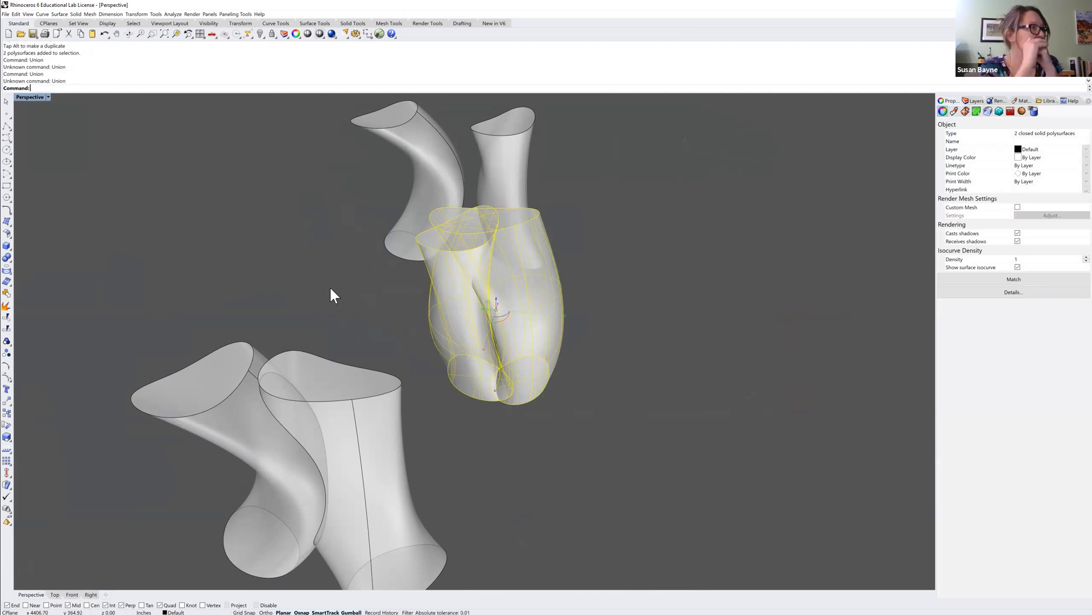
{"action": "left_click", "coordinate": [334, 289]}
{"action": "left_click_drag", "start_coordinate": [652, 383], "coordinate": [415, 330]}
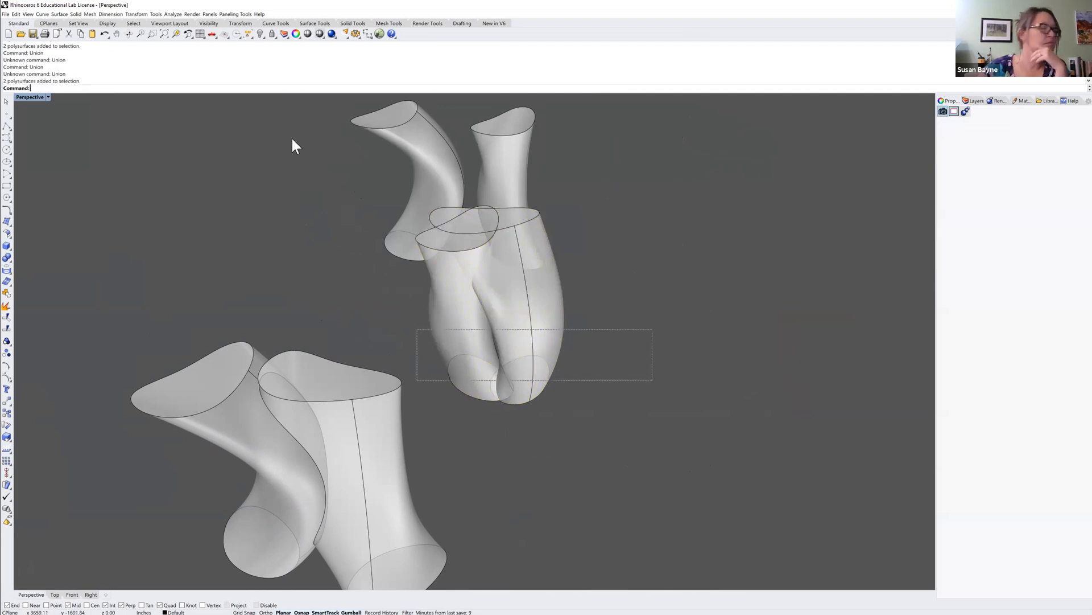
{"action": "left_click", "coordinate": [79, 15]}
{"action": "left_click", "coordinate": [94, 208]}
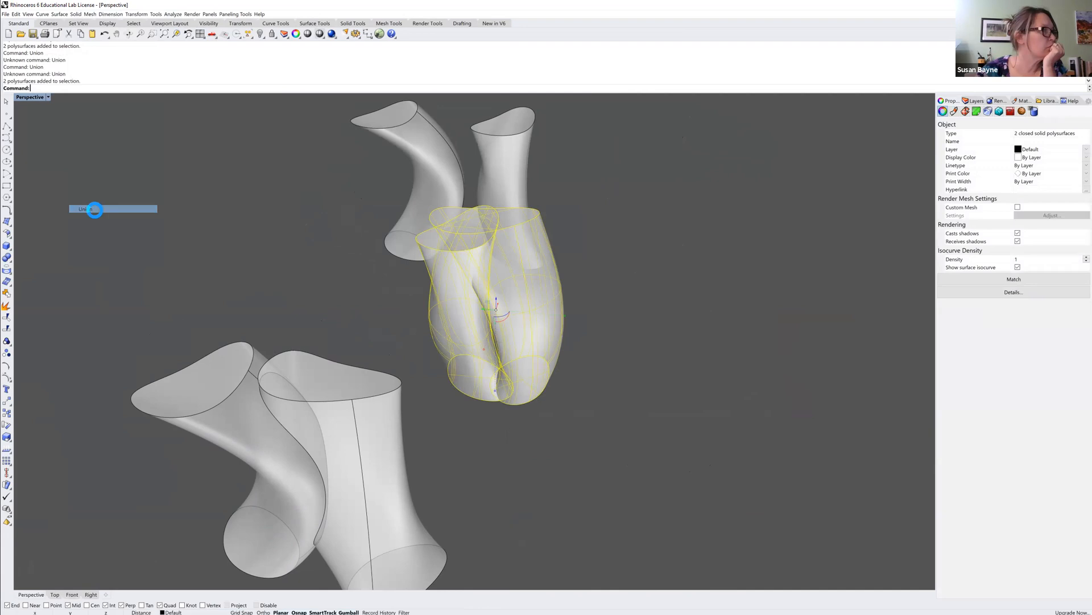
Subtract one solid of the overlapping pair from the other with Boolean Difference.
{"action": "right_click_drag", "start_coordinate": [422, 285], "coordinate": [535, 227]}
{"action": "scroll", "coordinate": [477, 320], "scroll_direction": "down", "scroll_amount": 10}
{"action": "scroll", "coordinate": [533, 219], "scroll_direction": "up", "scroll_amount": 8}
{"action": "left_click_drag", "start_coordinate": [483, 299], "coordinate": [442, 254]}
{"action": "left_click", "coordinate": [604, 294]}
{"action": "right_click_drag", "start_coordinate": [590, 334], "coordinate": [625, 316]}
{"action": "left_click", "coordinate": [79, 14]}
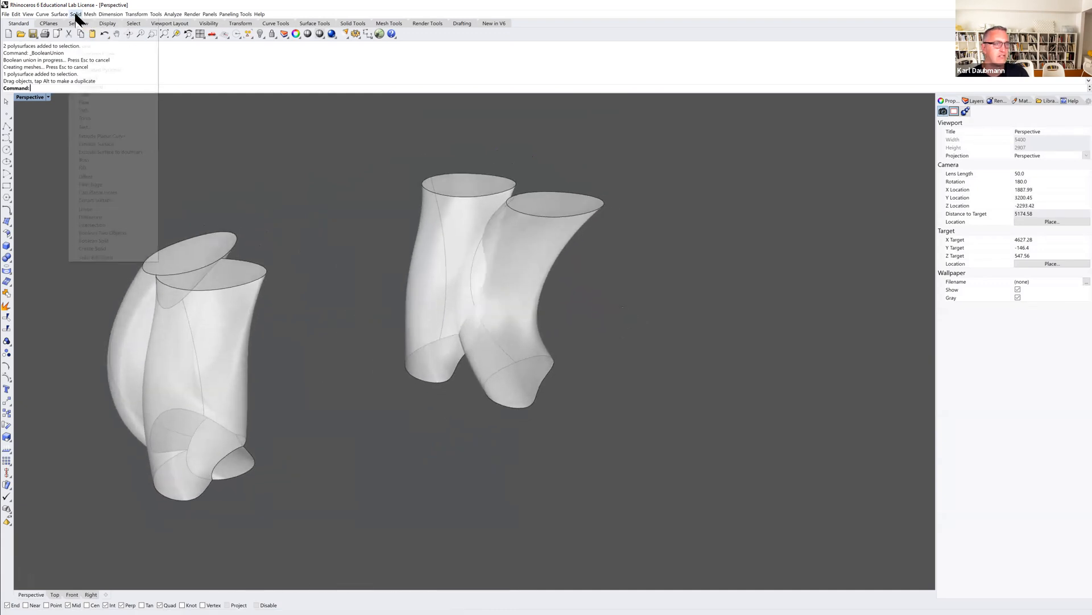
{"action": "left_click", "coordinate": [91, 216]}
{"action": "left_click", "coordinate": [453, 216]}
{"action": "key", "text": "Return"}
{"action": "left_click", "coordinate": [533, 240]}
{"action": "key", "text": "Return"}
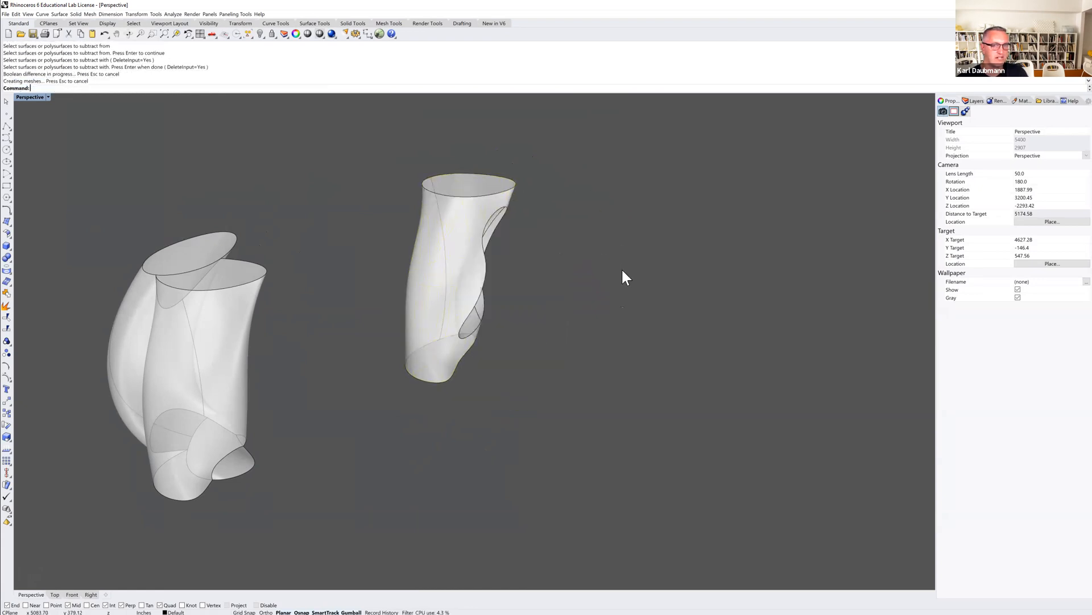
Zoom out and orbit to review all the solids together.
{"action": "right_click_drag", "start_coordinate": [568, 323], "coordinate": [535, 278]}
{"action": "left_click", "coordinate": [535, 278]}
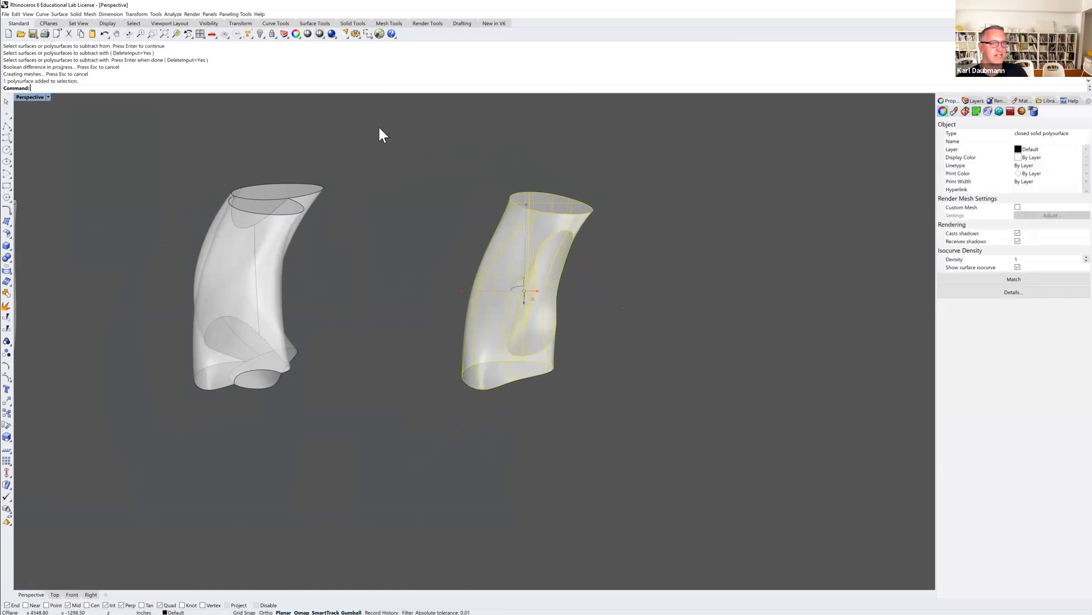
{"action": "left_click", "coordinate": [188, 34]}
{"action": "left_click", "coordinate": [317, 169]}
{"action": "scroll", "coordinate": [429, 320], "scroll_direction": "down", "scroll_amount": 3}
{"action": "right_click_drag", "start_coordinate": [467, 349], "coordinate": [428, 401]}
{"action": "right_click_drag", "start_coordinate": [495, 401], "coordinate": [462, 391]}
{"action": "scroll", "coordinate": [460, 393], "scroll_direction": "up", "scroll_amount": 2}
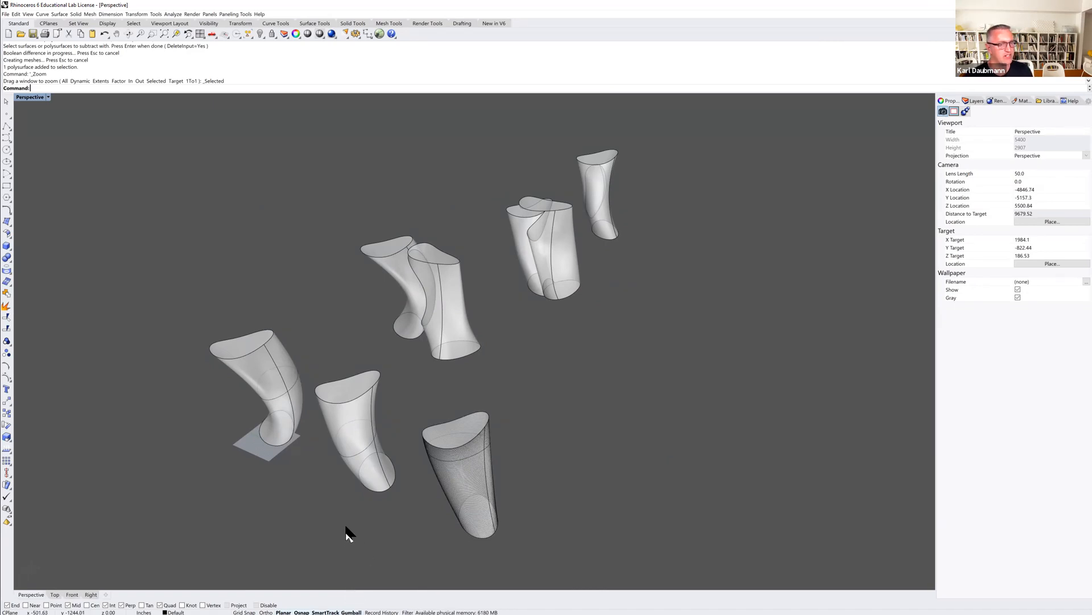
Orbit and zoom around the rows of solids to inspect the union and difference results.
{"action": "left_click", "coordinate": [449, 321]}
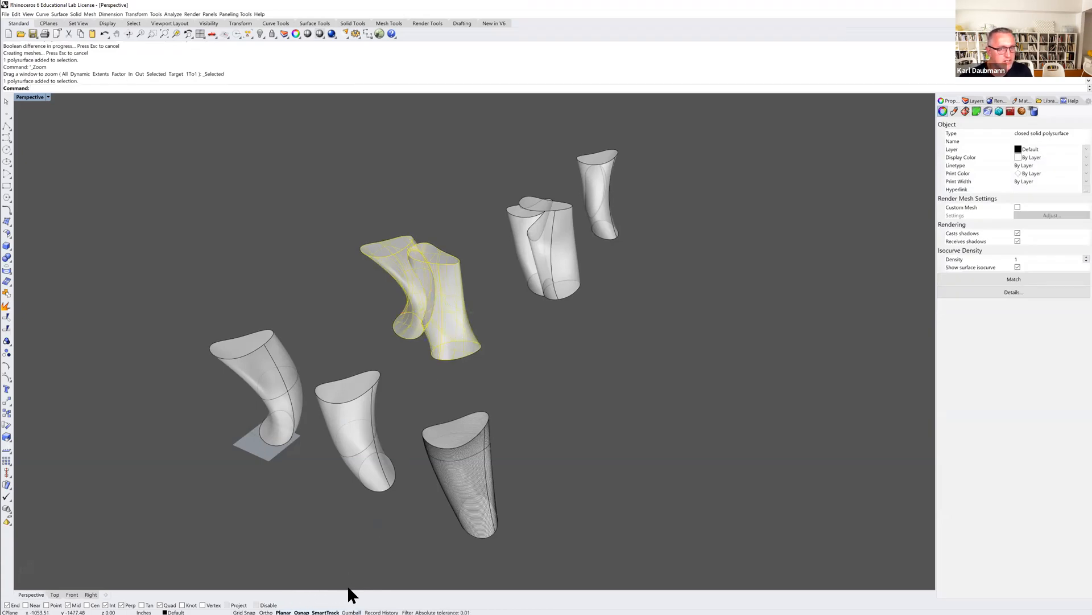
{"action": "left_click", "coordinate": [351, 612]}
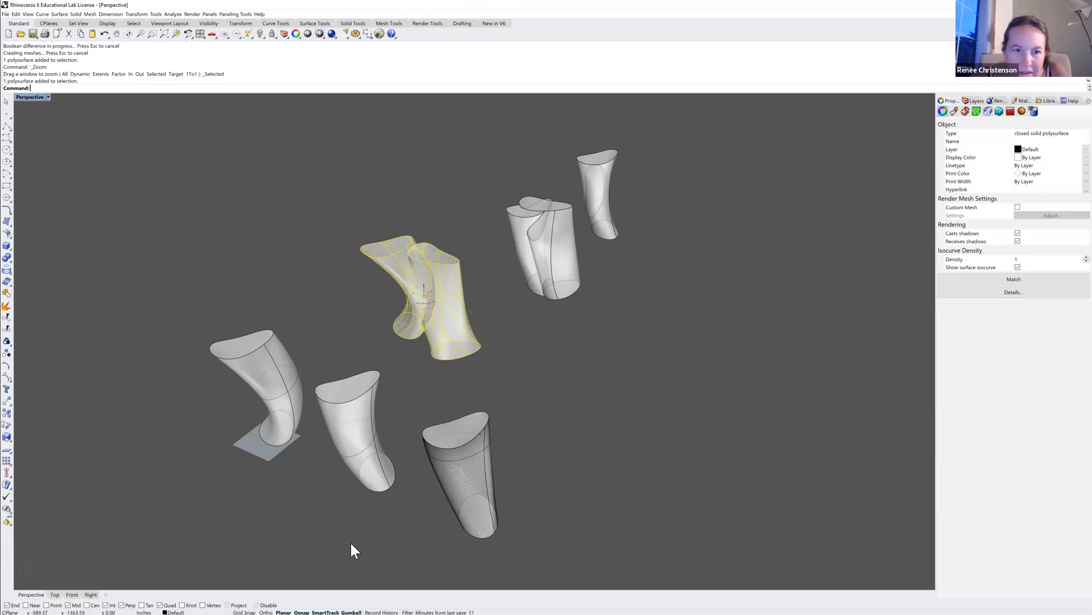
{"action": "left_click", "coordinate": [373, 313]}
{"action": "mouse_move", "coordinate": [366, 334]}
{"action": "right_mouse_down", "text": "shift"}
{"action": "mouse_move", "coordinate": [351, 337]}
{"action": "mouse_move", "coordinate": [361, 330]}
{"action": "mouse_move", "coordinate": [354, 348]}
{"action": "right_mouse_up", "text": "shift"}
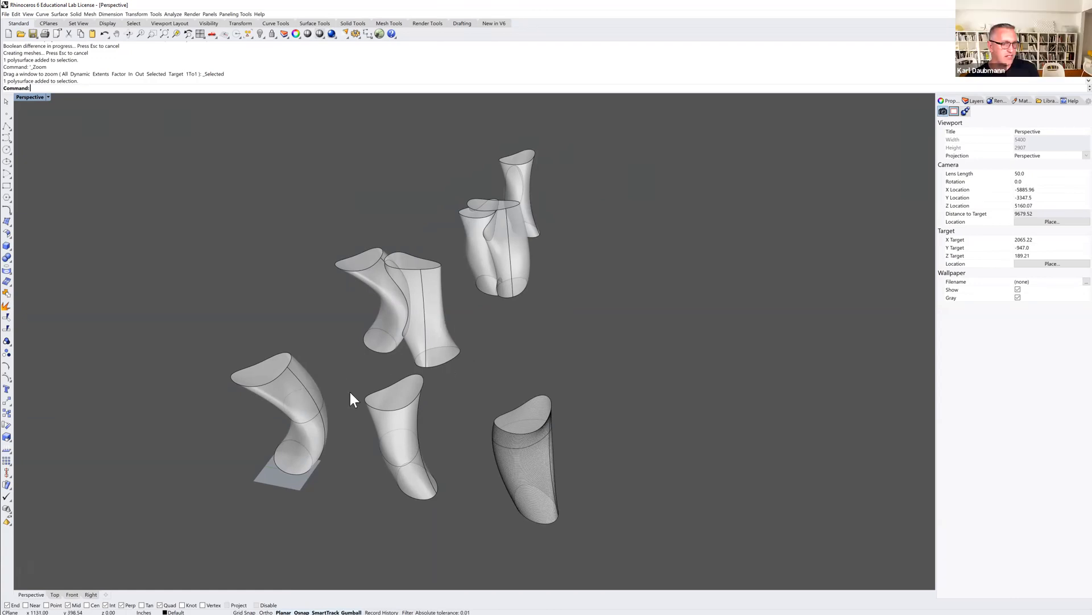
{"action": "left_click", "coordinate": [400, 400]}
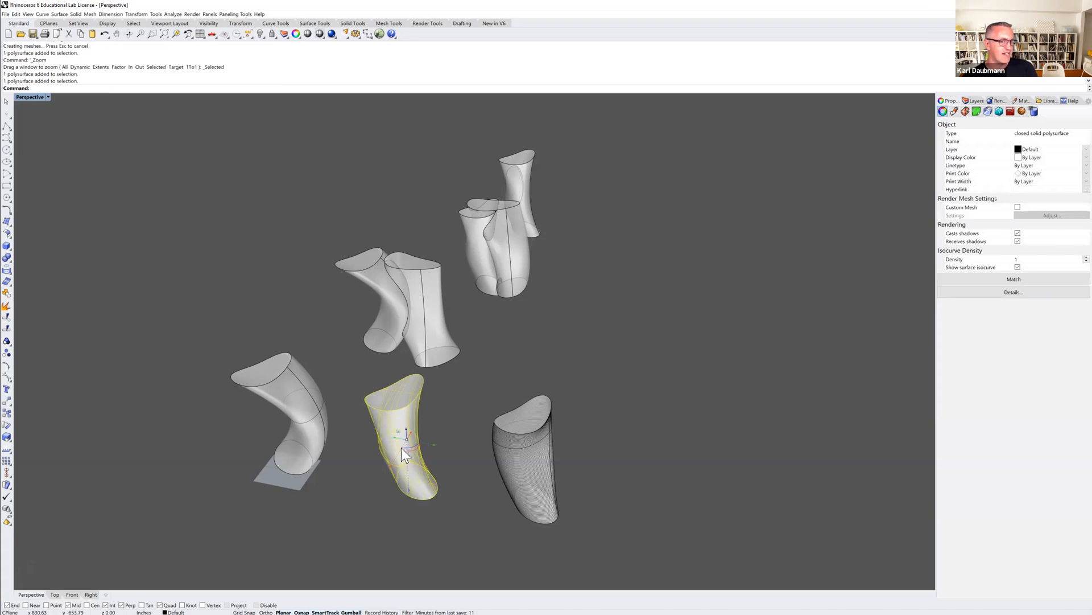
{"action": "left_click", "coordinate": [504, 359]}
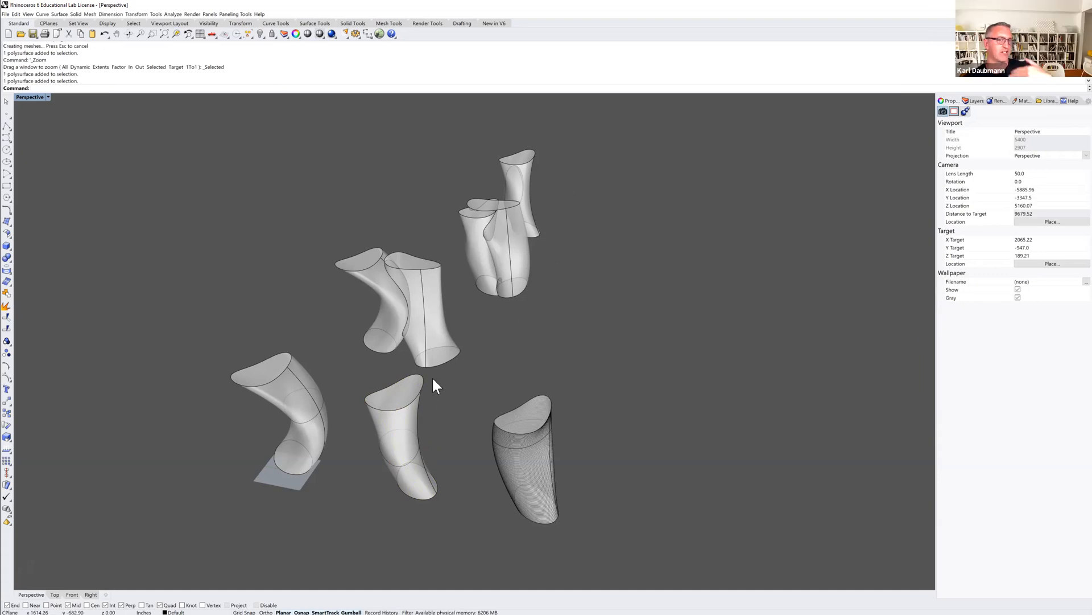
{"action": "mouse_move", "coordinate": [374, 414]}
{"action": "right_mouse_down"}
{"action": "mouse_move", "coordinate": [386, 402]}
{"action": "mouse_move", "coordinate": [378, 416]}
{"action": "right_mouse_up"}
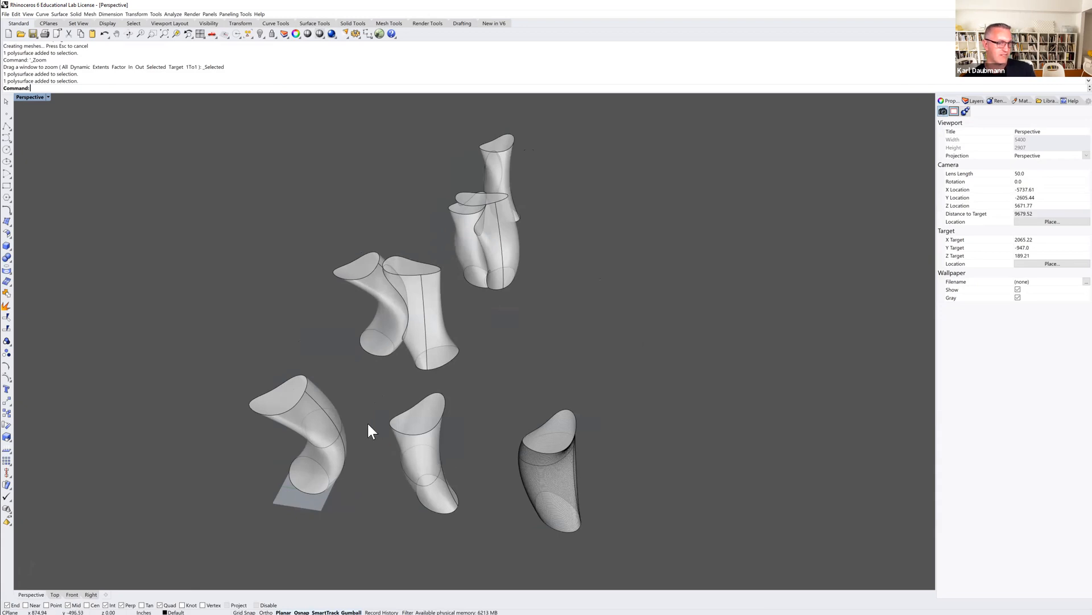
{"action": "mouse_move", "coordinate": [439, 453]}
{"action": "right_mouse_down"}
{"action": "mouse_move", "coordinate": [434, 434]}
{"action": "mouse_move", "coordinate": [437, 449]}
{"action": "right_mouse_up"}
{"action": "right_click_drag", "start_coordinate": [520, 371], "coordinate": [477, 381]}
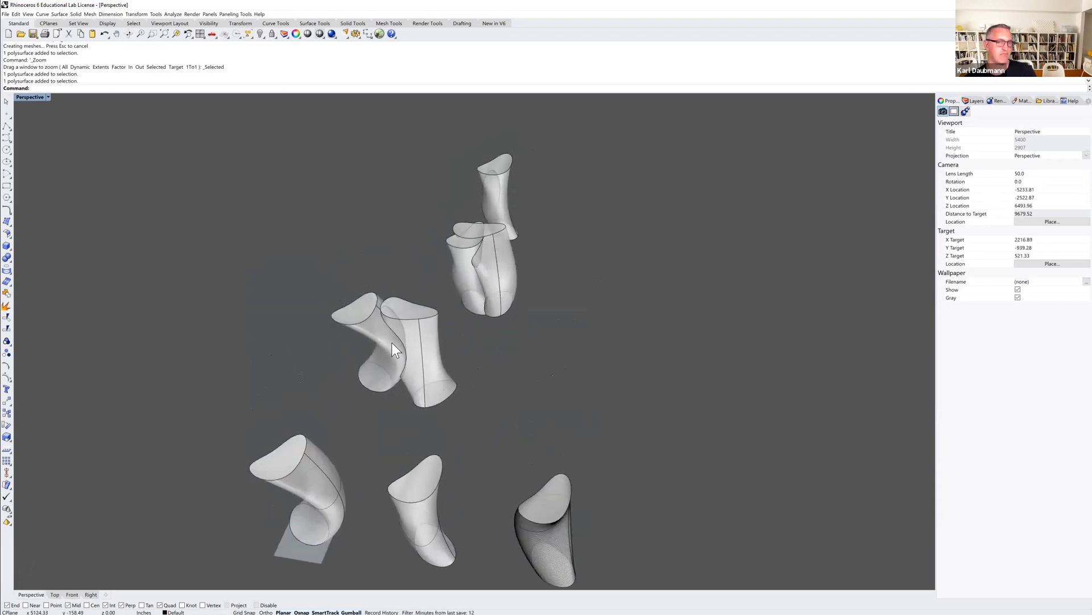
{"action": "right_click_drag", "start_coordinate": [441, 300], "coordinate": [456, 336]}
{"action": "scroll", "coordinate": [455, 428], "scroll_direction": "up", "scroll_amount": 3}
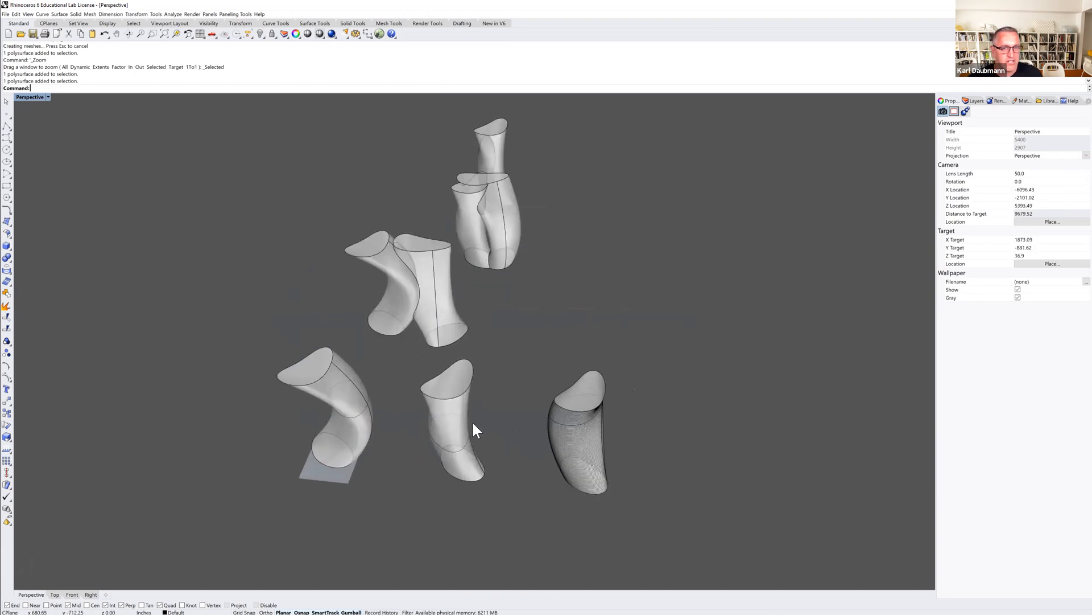
{"action": "scroll", "coordinate": [591, 400], "scroll_direction": "up", "scroll_amount": 2}
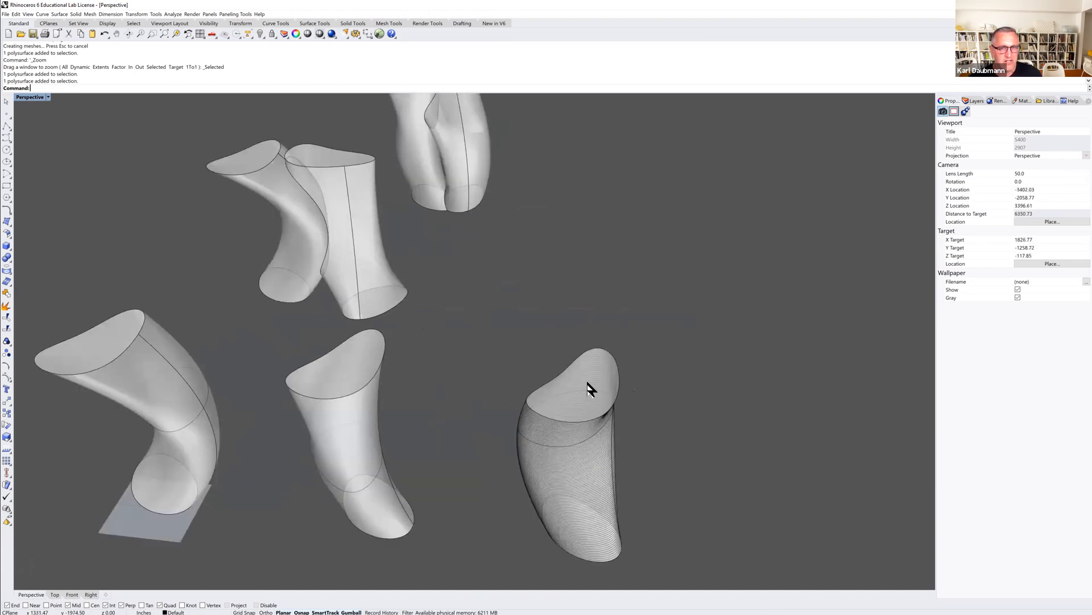
Select the first two solids in the front row and copy them to an empty spot behind.
{"action": "left_click", "coordinate": [586, 381]}
{"action": "left_click", "coordinate": [522, 358]}
{"action": "scroll", "coordinate": [348, 383], "scroll_direction": "down", "scroll_amount": 4}
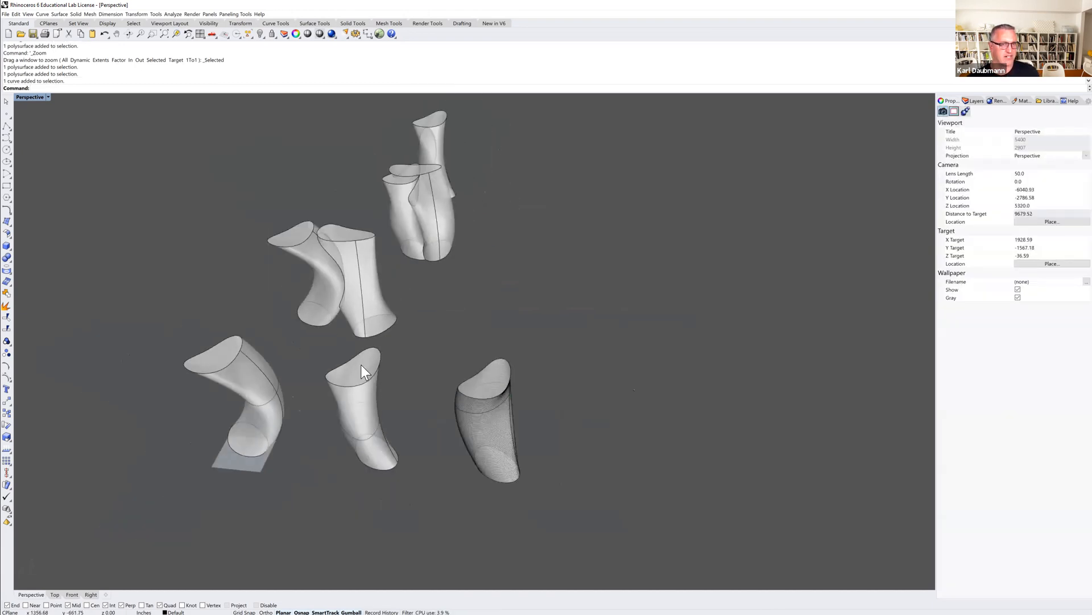
{"action": "left_click", "coordinate": [365, 366]}
{"action": "left_click", "coordinate": [226, 351], "text": "shift"}
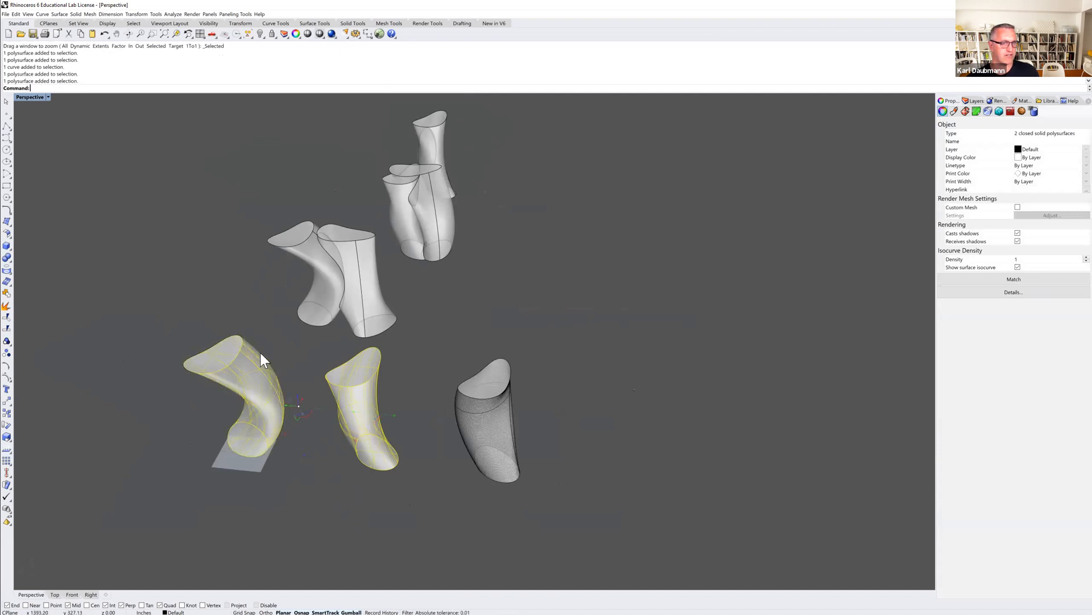
{"action": "scroll", "coordinate": [268, 361], "scroll_direction": "down", "scroll_amount": 3}
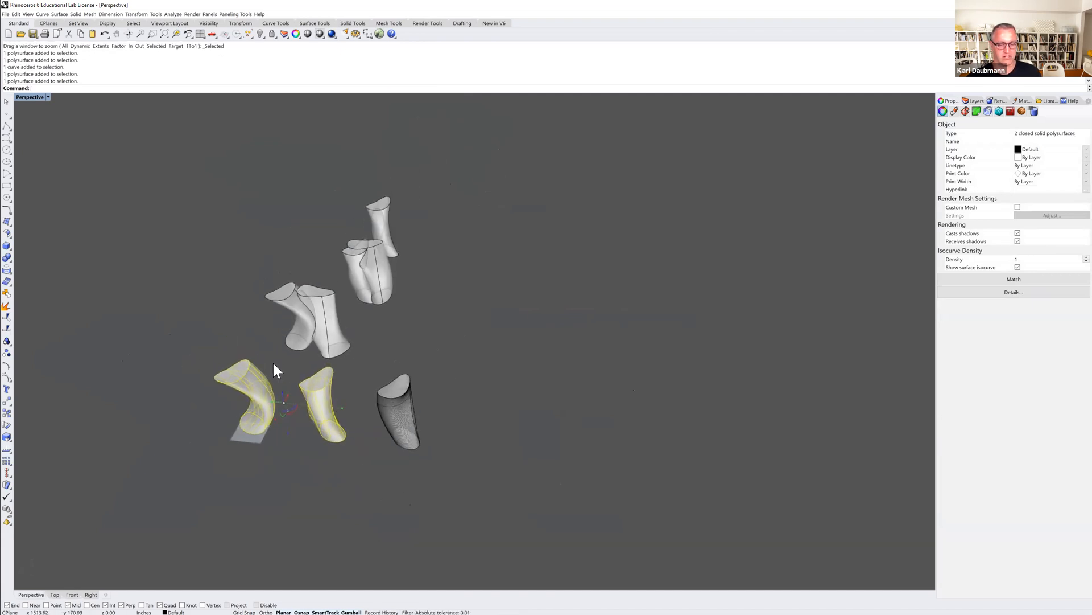
{"action": "type", "text": "c"}
{"action": "key", "text": "Return"}
{"action": "left_click", "coordinate": [360, 376]}
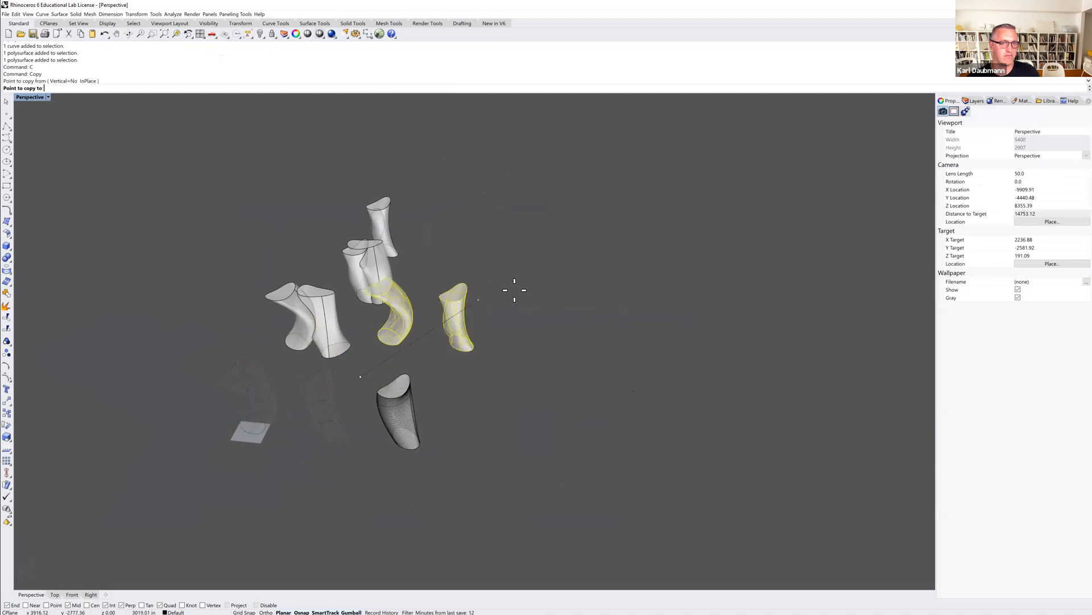
{"action": "left_click", "coordinate": [560, 284]}
{"action": "key", "text": "Return"}
{"action": "key", "text": "Escape"}
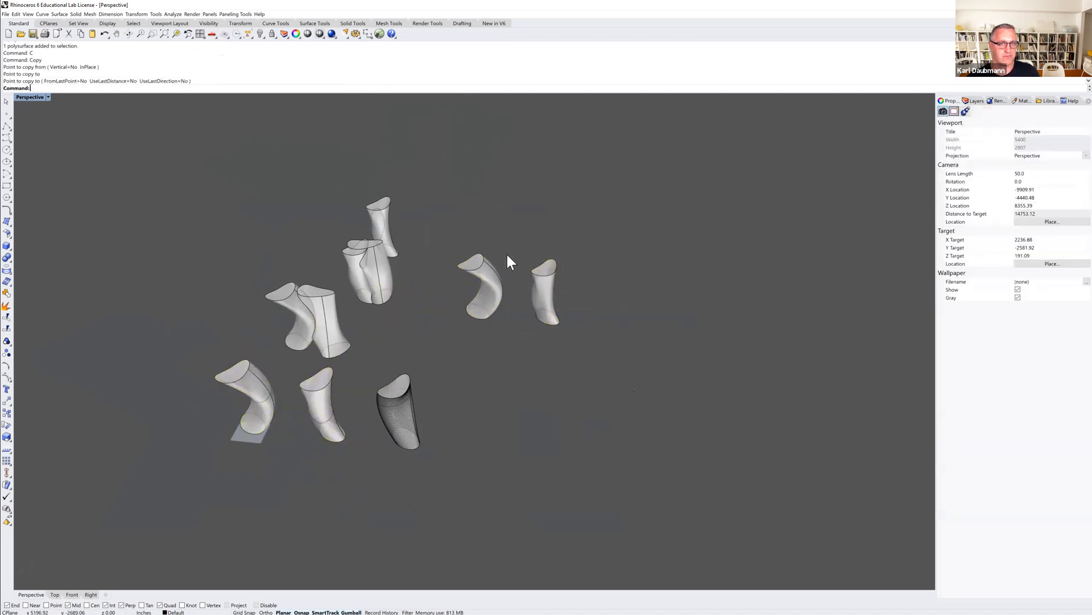
Rotate the two newly copied solids with the gumball to change their orientation.
{"action": "scroll", "coordinate": [543, 302], "scroll_direction": "up", "scroll_amount": 3}
{"action": "left_click_drag", "start_coordinate": [555, 305], "coordinate": [507, 306]}
{"action": "scroll", "coordinate": [507, 305], "scroll_direction": "up", "scroll_amount": 3}
{"action": "left_click", "coordinate": [458, 305]}
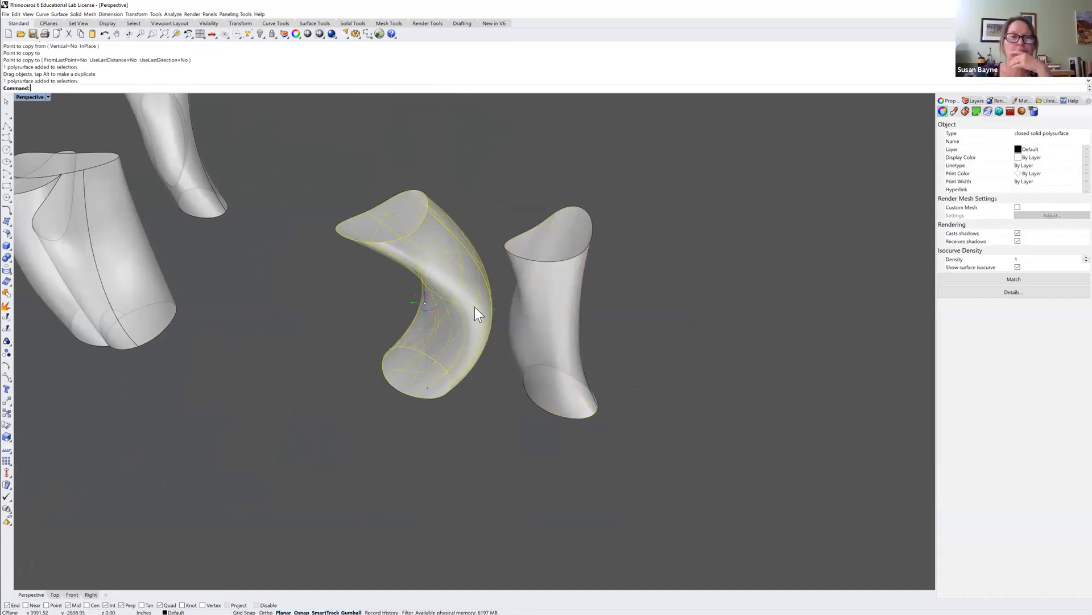
{"action": "mouse_move", "coordinate": [434, 309]}
{"action": "left_mouse_down"}
{"action": "mouse_move", "coordinate": [410, 319]}
{"action": "mouse_move", "coordinate": [414, 310]}
{"action": "left_mouse_up"}
{"action": "left_click", "coordinate": [545, 316]}
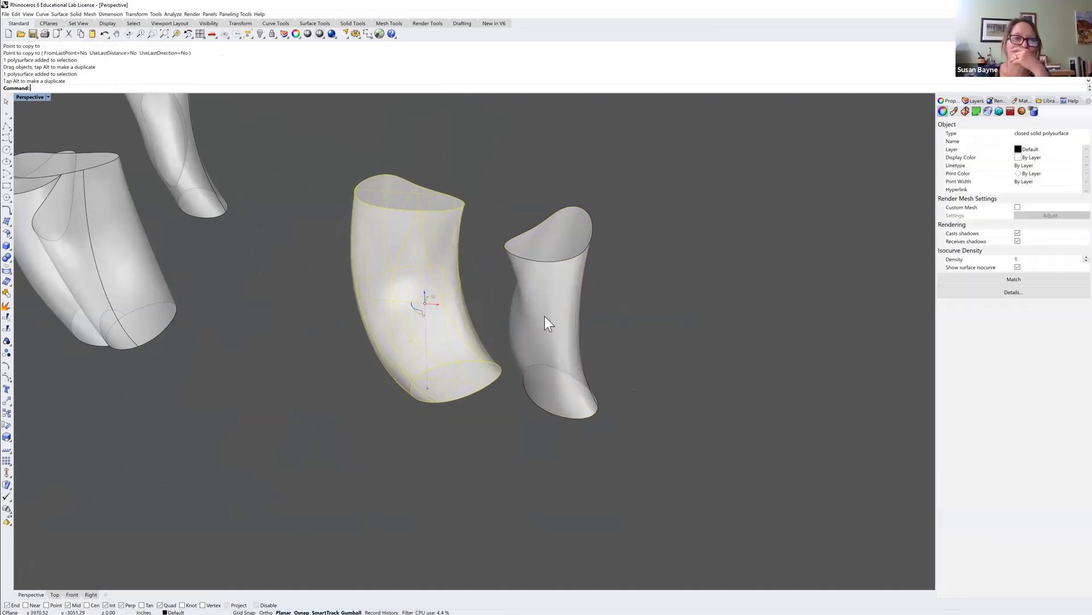
{"action": "left_click_drag", "start_coordinate": [564, 325], "coordinate": [543, 320]}
{"action": "left_click", "coordinate": [591, 305]}
{"action": "right_click_drag", "start_coordinate": [591, 306], "coordinate": [588, 322]}
{"action": "scroll", "coordinate": [440, 314], "scroll_direction": "up", "scroll_amount": 4}
{"action": "left_click", "coordinate": [505, 310]}
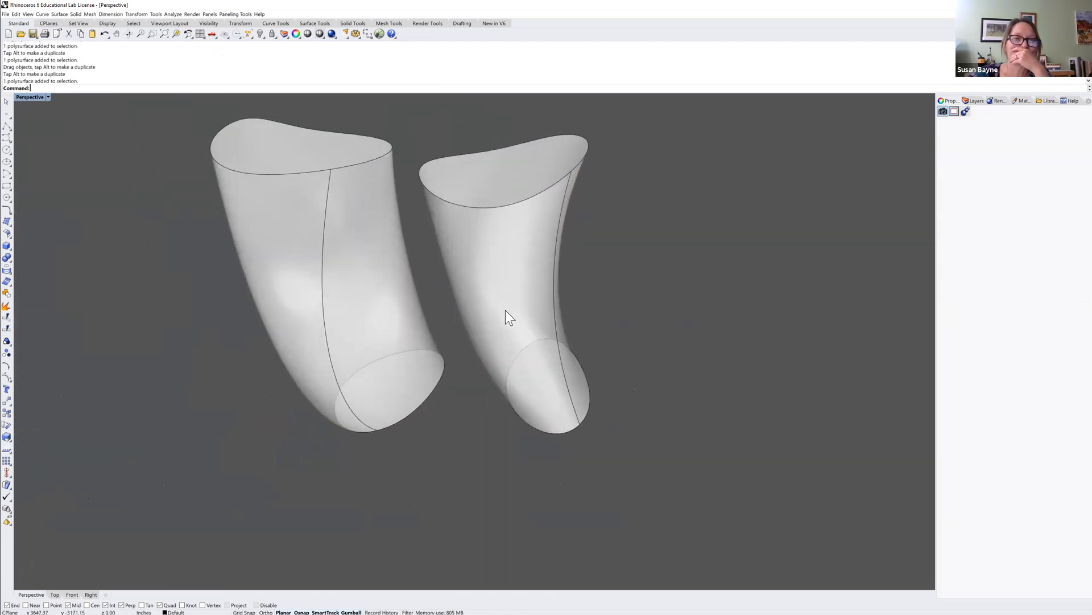
Slide one rotated copy into the other so the two solids overlap.
{"action": "left_click_drag", "start_coordinate": [506, 288], "coordinate": [449, 292]}
{"action": "left_click", "coordinate": [574, 270]}
{"action": "right_click_drag", "start_coordinate": [537, 322], "coordinate": [599, 302]}
{"action": "scroll", "coordinate": [440, 298], "scroll_direction": "down", "scroll_amount": 2}
{"action": "right_click_drag", "start_coordinate": [419, 275], "coordinate": [434, 271]}
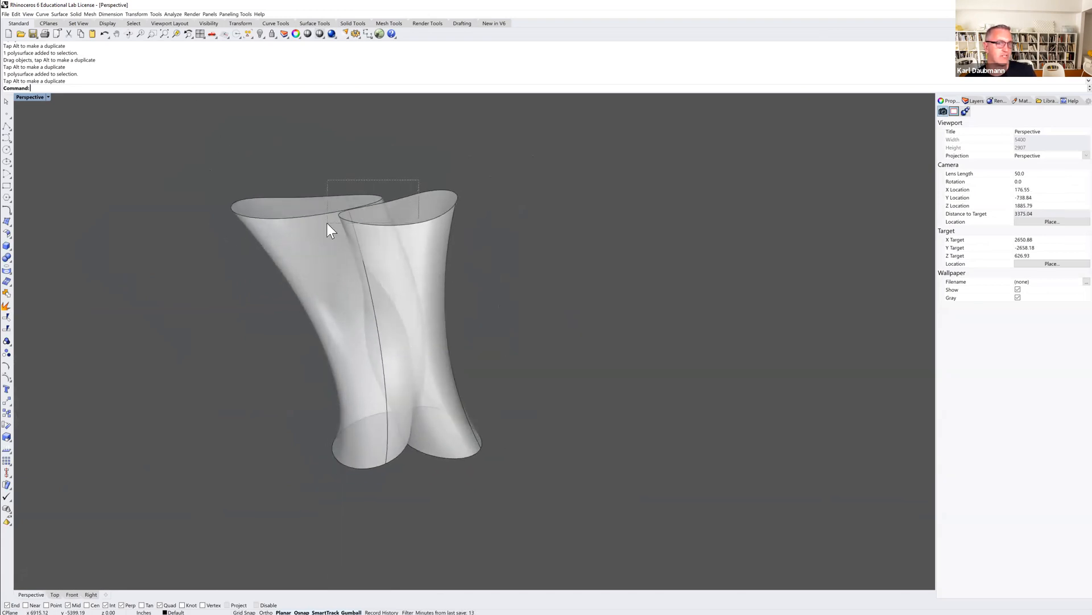
Select both overlapping solids and combine them with Boolean Intersection.
{"action": "left_click_drag", "start_coordinate": [327, 223], "coordinate": [329, 225]}
{"action": "left_click", "coordinate": [76, 14]}
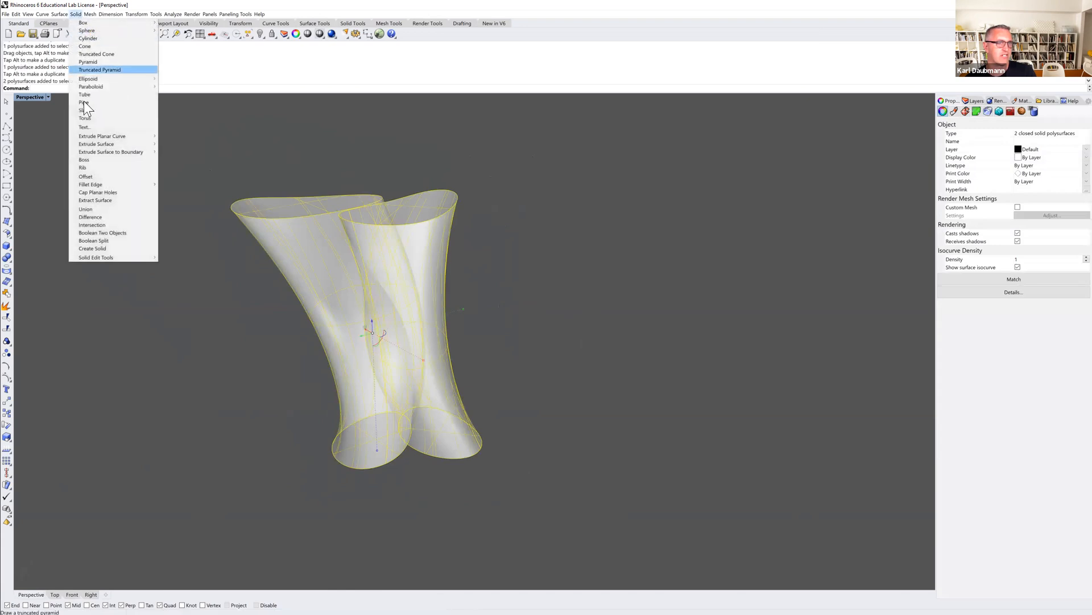
{"action": "left_click", "coordinate": [92, 226]}
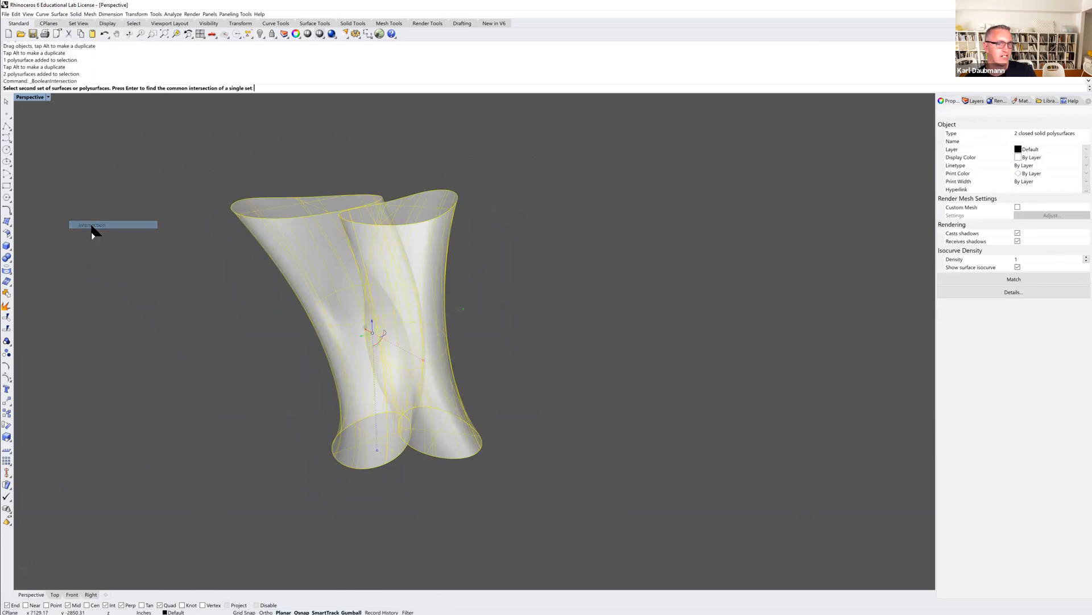
{"action": "right_click", "coordinate": [182, 277]}
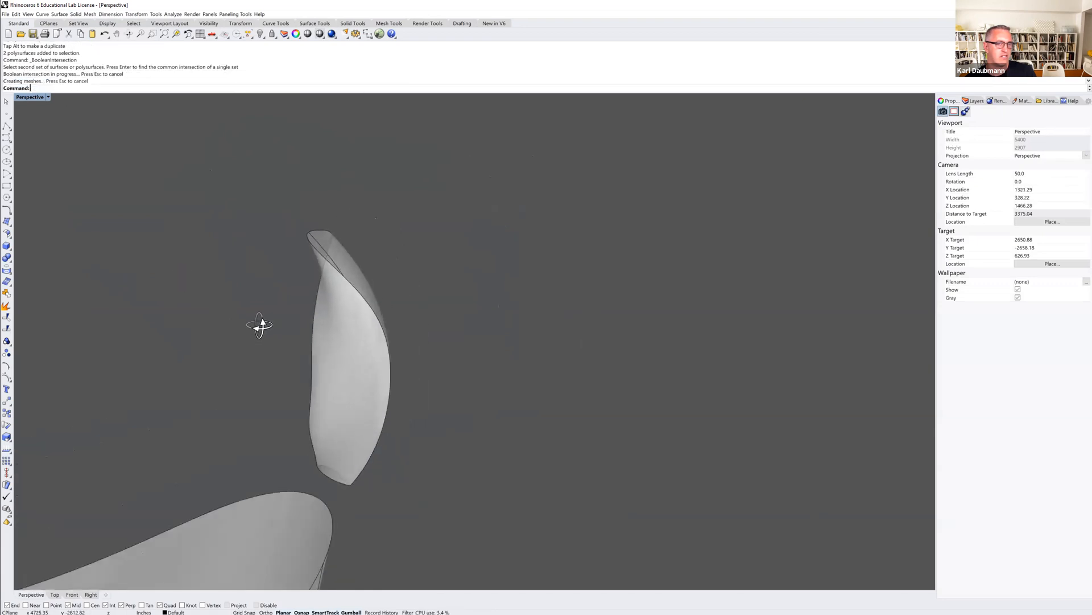
Zoom and orbit around the intersection result and the other solids to review them.
{"action": "left_click", "coordinate": [364, 328]}
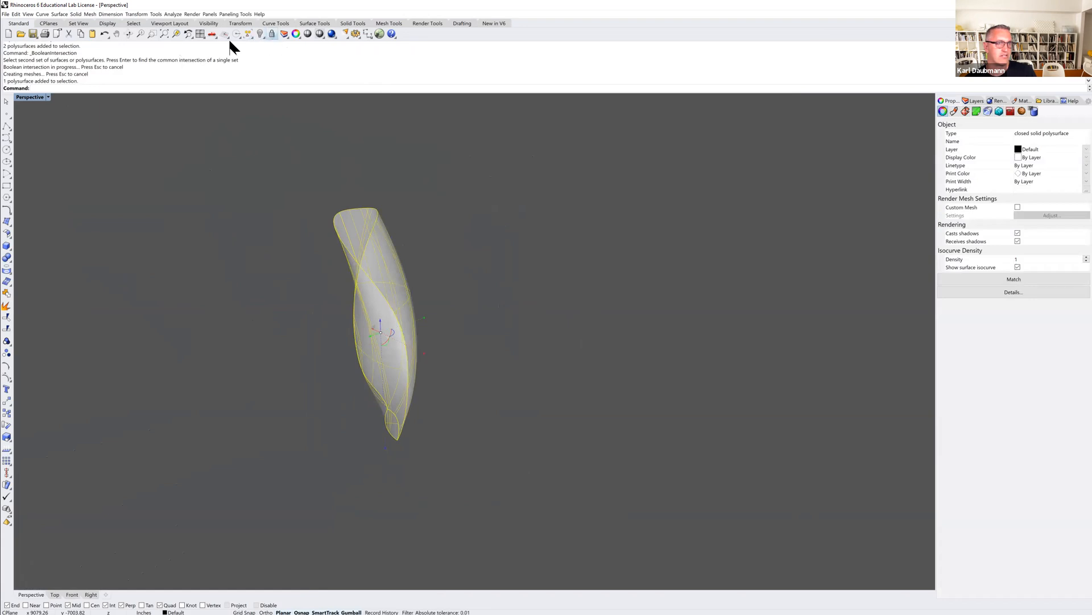
{"action": "left_click", "coordinate": [177, 34]}
{"action": "left_click", "coordinate": [686, 338]}
{"action": "right_click_drag", "start_coordinate": [686, 338], "coordinate": [641, 332]}
{"action": "scroll", "coordinate": [641, 332], "scroll_direction": "down", "scroll_amount": 5}
{"action": "scroll", "coordinate": [585, 348], "scroll_direction": "down", "scroll_amount": 4}
{"action": "right_click_drag", "start_coordinate": [580, 346], "coordinate": [545, 352]}
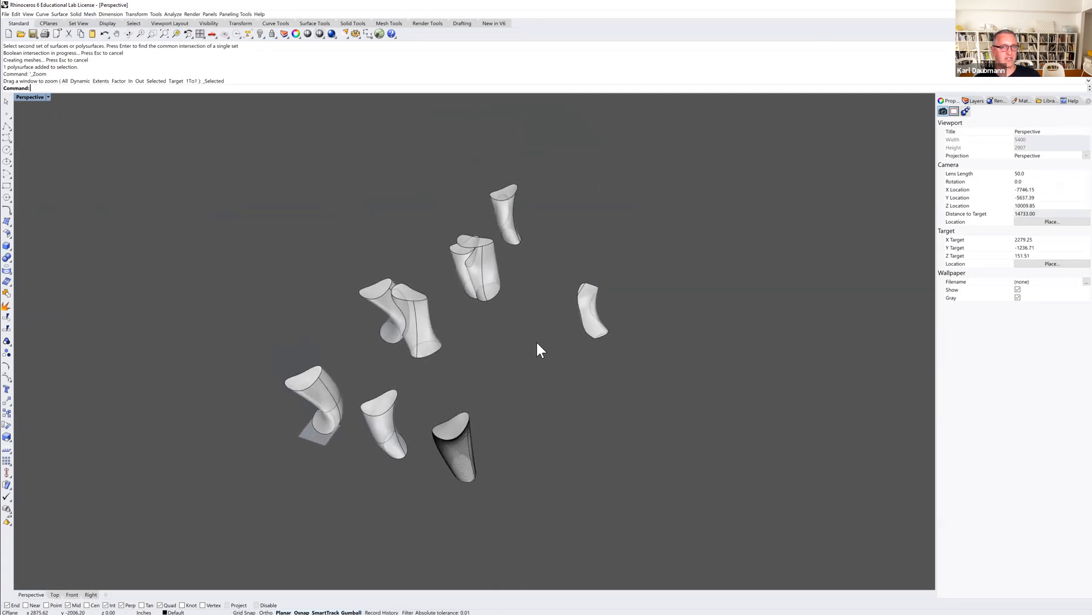
{"action": "scroll", "coordinate": [539, 339], "scroll_direction": "up", "scroll_amount": 3}
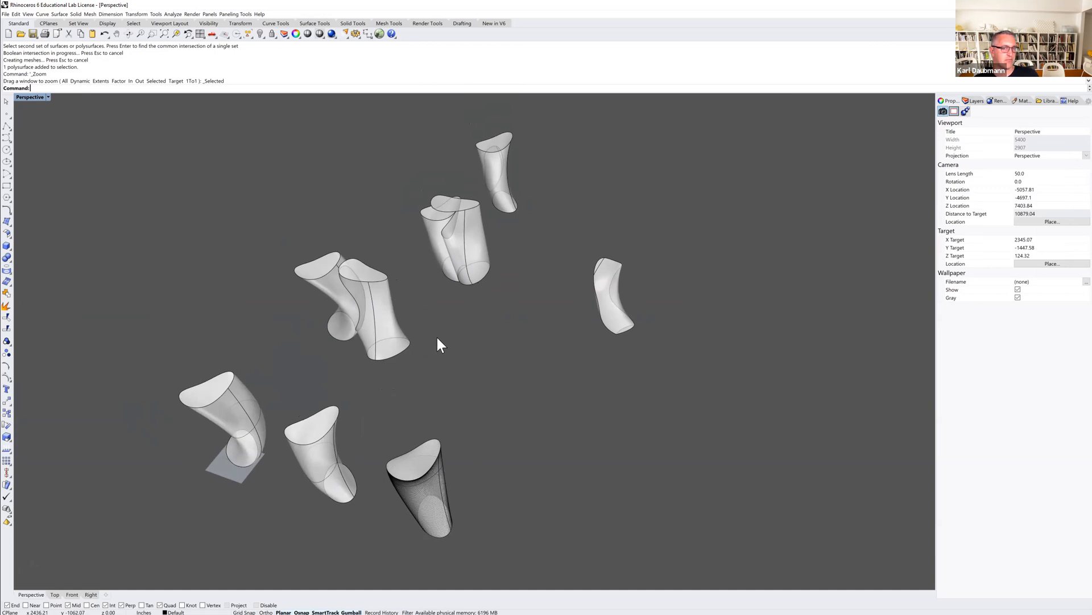
{"action": "scroll", "coordinate": [431, 370], "scroll_direction": "down", "scroll_amount": 3}
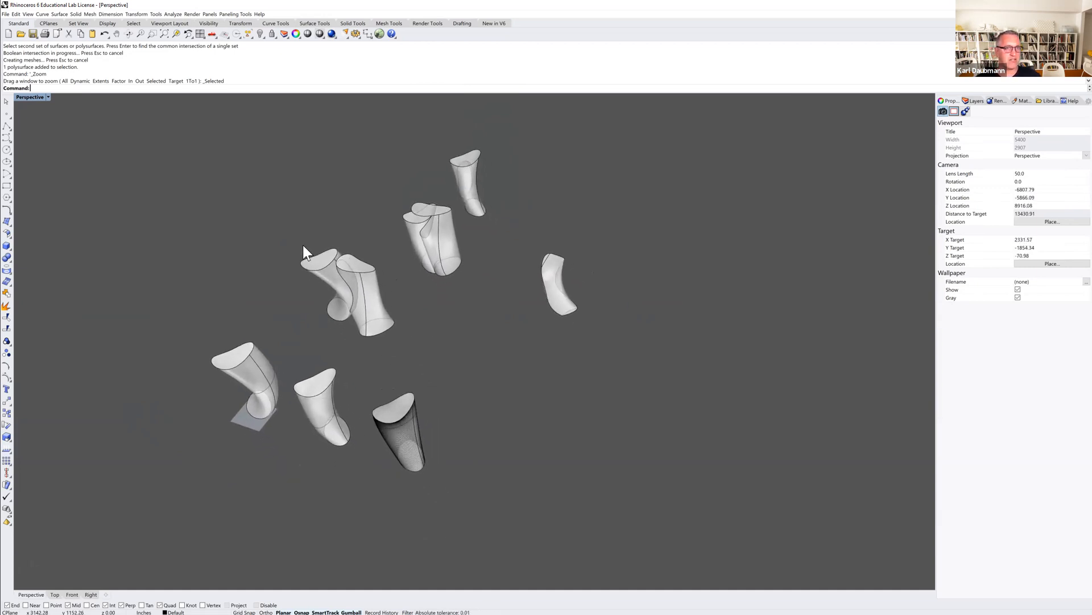
{"action": "scroll", "coordinate": [276, 401], "scroll_direction": "up", "scroll_amount": 9}
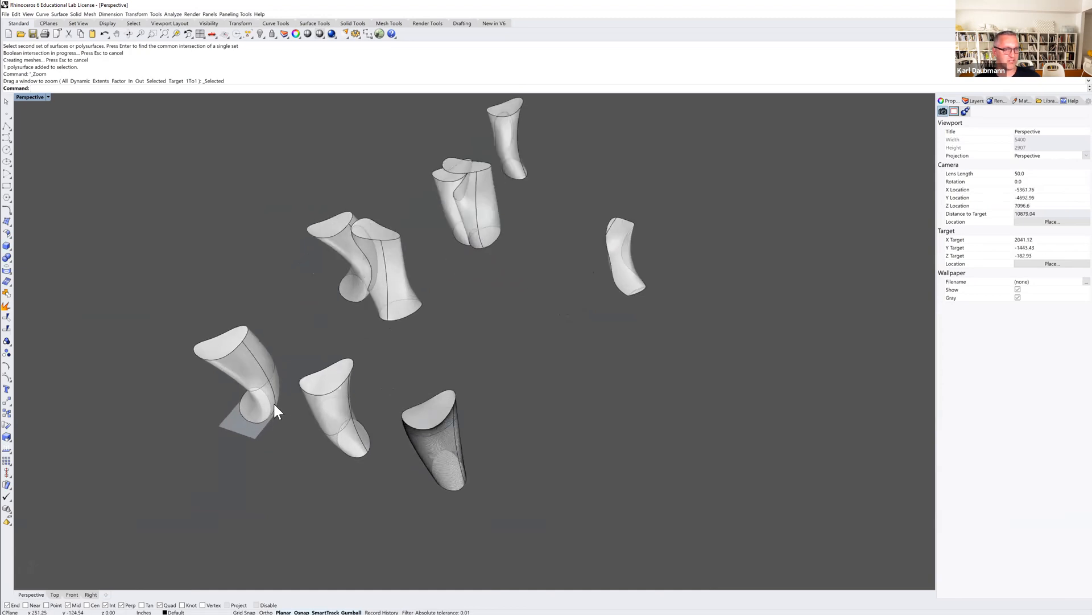
{"action": "right_click_drag", "start_coordinate": [281, 394], "coordinate": [290, 376]}
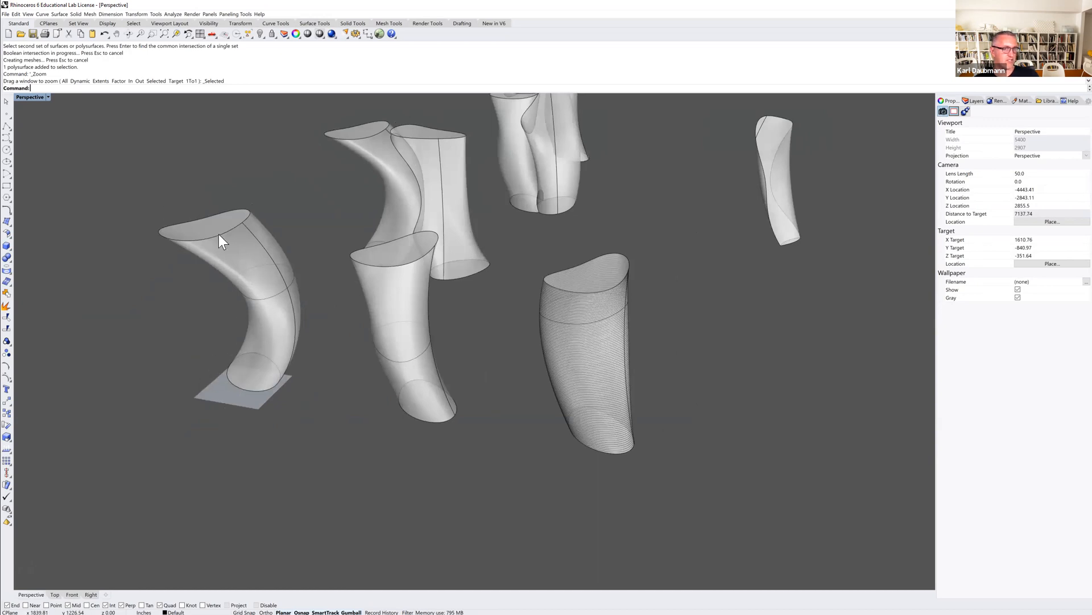
{"action": "scroll", "coordinate": [237, 240], "scroll_direction": "down", "scroll_amount": 12}
{"action": "right_click_drag", "start_coordinate": [322, 241], "coordinate": [329, 254]}
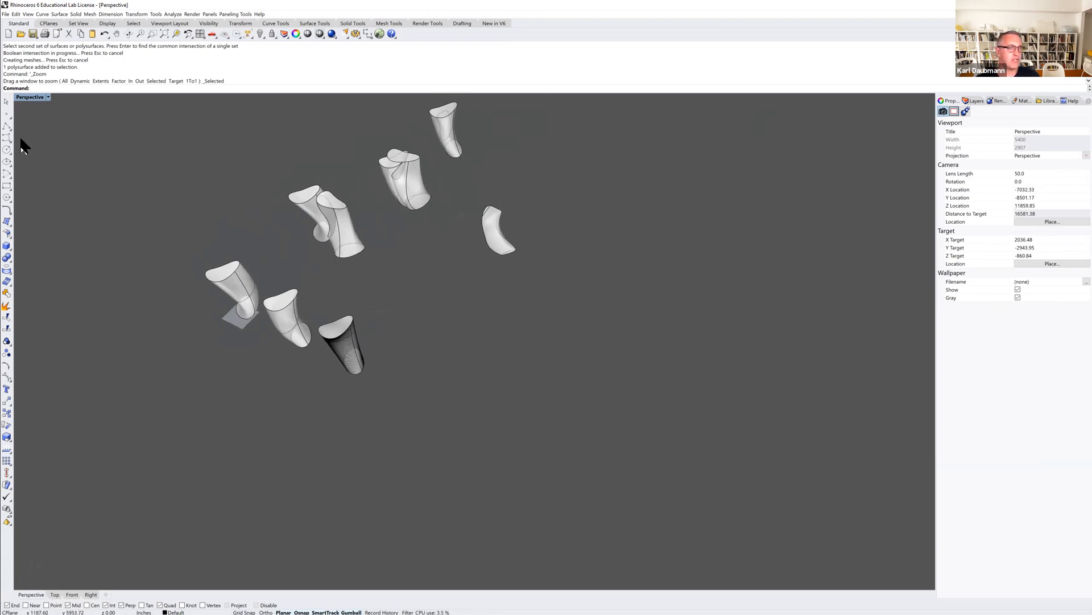
Switch to the four-view layout and draw a freeform curve in the Top view.
{"action": "double_click", "coordinate": [32, 97]}
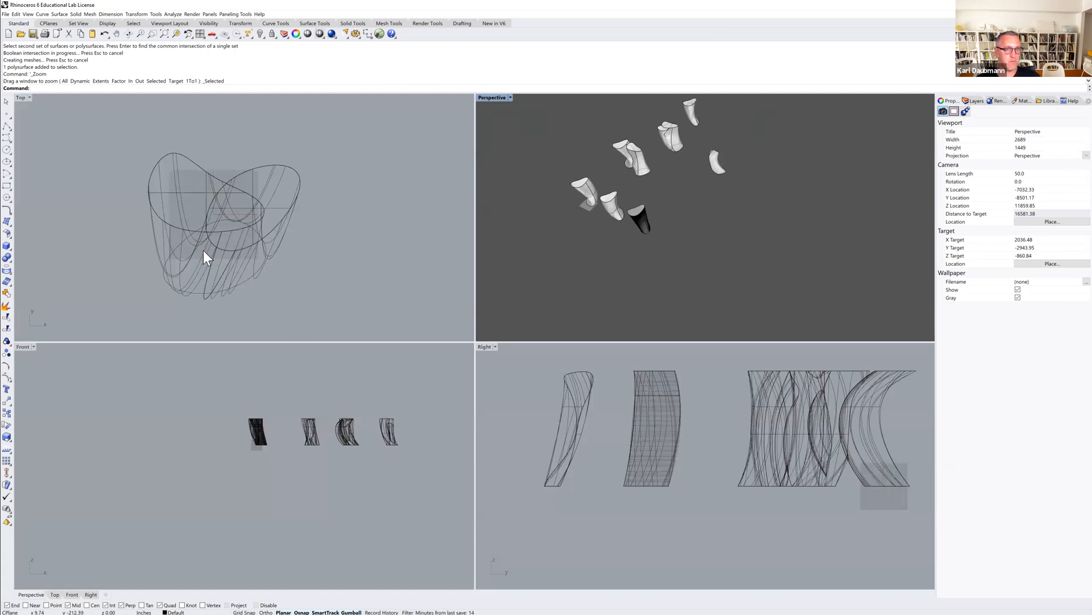
{"action": "left_click", "coordinate": [7, 138]}
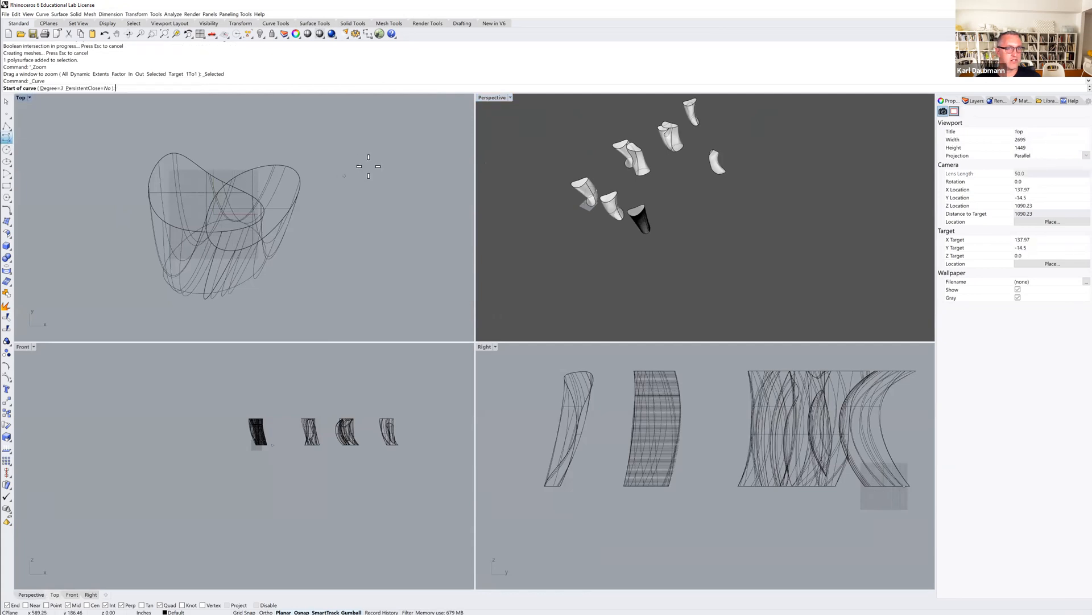
{"action": "scroll", "coordinate": [398, 195], "scroll_direction": "down", "scroll_amount": 10}
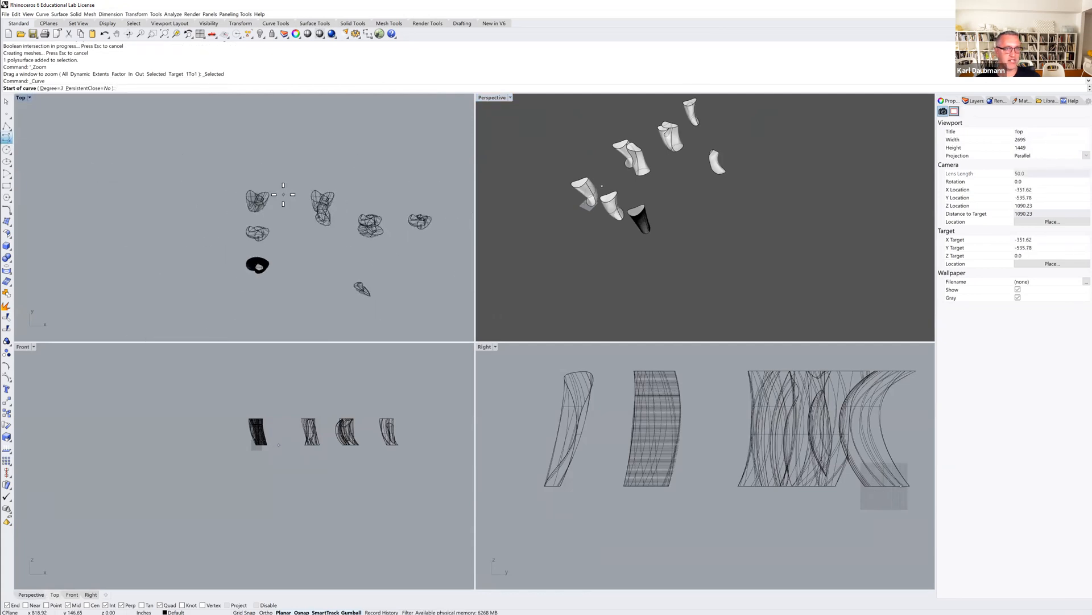
{"action": "scroll", "coordinate": [301, 222], "scroll_direction": "up", "scroll_amount": 8}
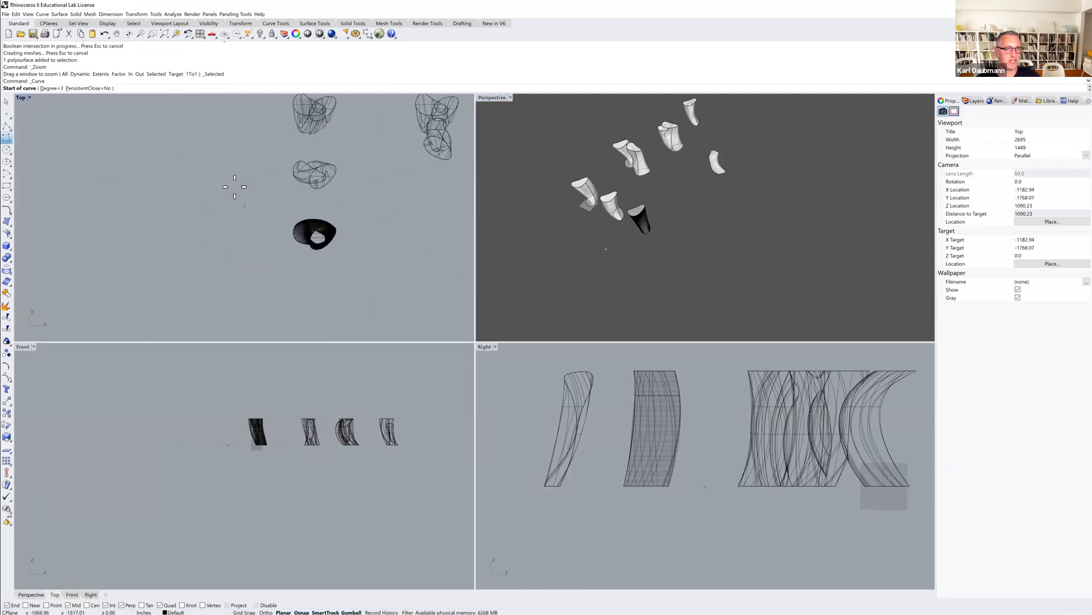
{"action": "left_click", "coordinate": [209, 172]}
{"action": "left_click", "coordinate": [195, 159]}
{"action": "left_click", "coordinate": [181, 177]}
{"action": "left_click", "coordinate": [181, 225]}
{"action": "left_click", "coordinate": [206, 222]}
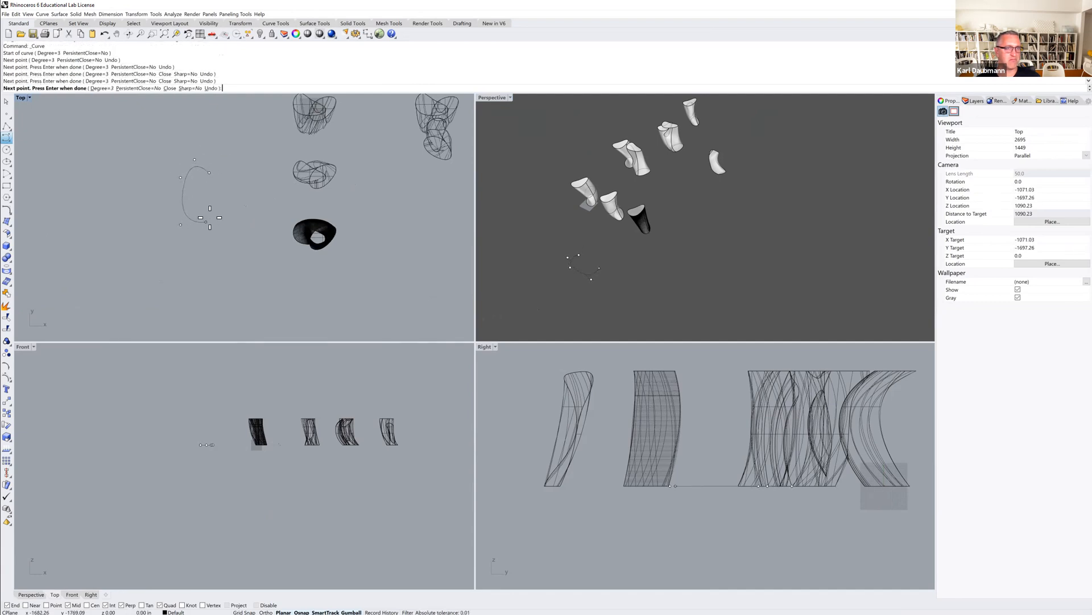
{"action": "left_click", "coordinate": [243, 180]}
{"action": "key", "text": "Return"}
Draw a second freeform curve crossing the first one in the Top view.
{"action": "scroll", "coordinate": [218, 181], "scroll_direction": "up", "scroll_amount": 5}
{"action": "key", "text": "Return"}
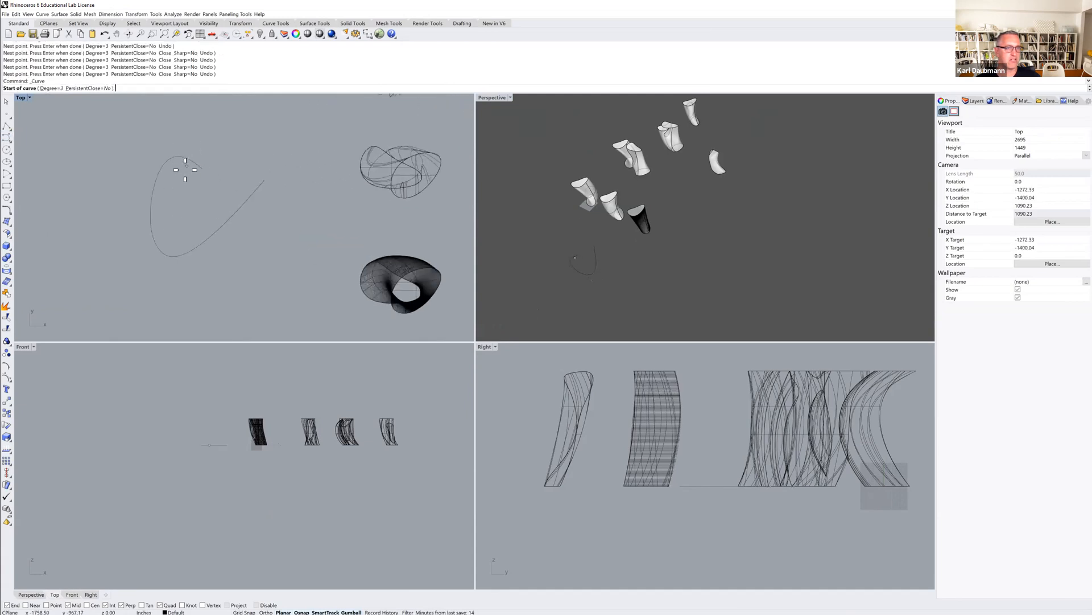
{"action": "left_click", "coordinate": [134, 132]}
{"action": "left_click", "coordinate": [185, 219]}
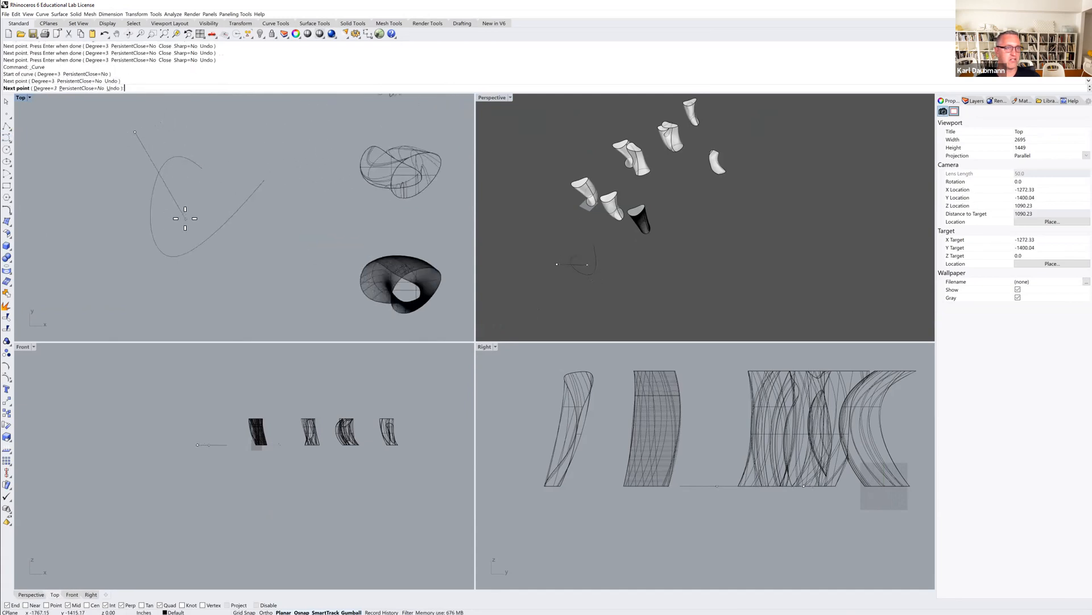
{"action": "left_click", "coordinate": [260, 226]}
{"action": "left_click", "coordinate": [302, 216]}
{"action": "key", "text": "Return"}
Move one curve upward about 675 inches in the Front view.
{"action": "left_click", "coordinate": [264, 219]}
{"action": "scroll", "coordinate": [263, 219], "scroll_direction": "down", "scroll_amount": 4}
{"action": "scroll", "coordinate": [262, 219], "scroll_direction": "down", "scroll_amount": 2}
{"action": "right_click_drag", "start_coordinate": [216, 397], "coordinate": [192, 397]}
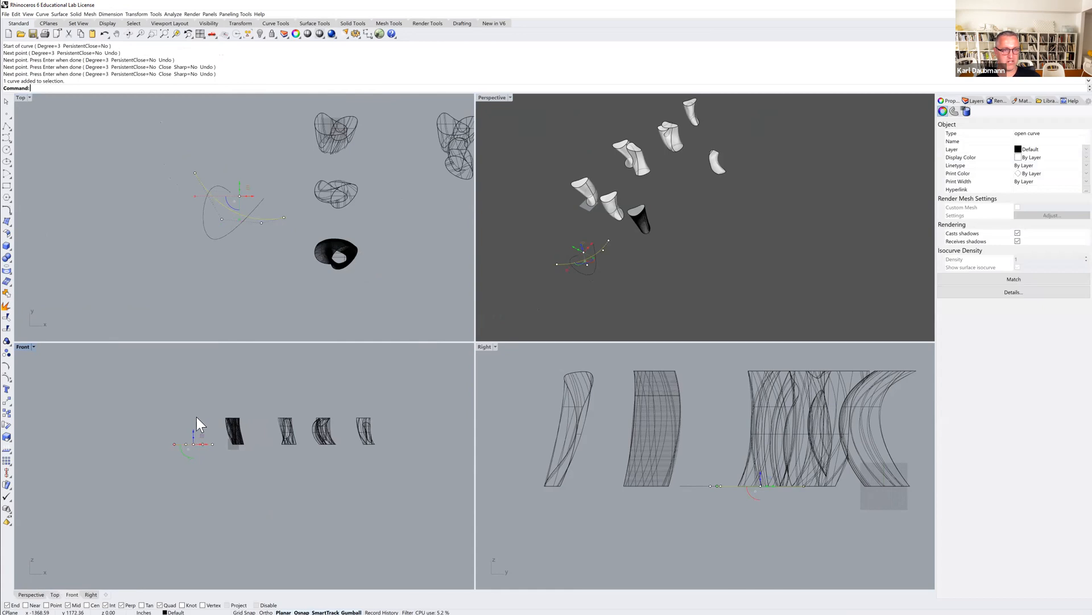
{"action": "type", "text": "M"}
{"action": "key", "text": "Return"}
{"action": "left_click", "coordinate": [160, 434]}
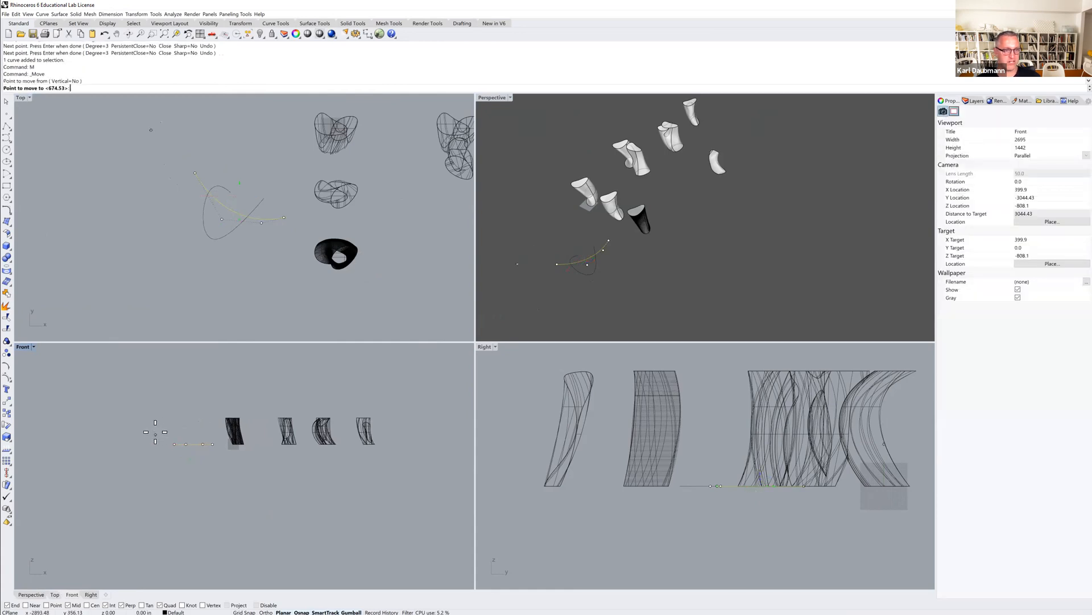
{"action": "left_click", "coordinate": [156, 402]}
Select both curves and loft them into a surface with Normal style in the Perspective view.
{"action": "scroll", "coordinate": [180, 421], "scroll_direction": "up", "scroll_amount": 4}
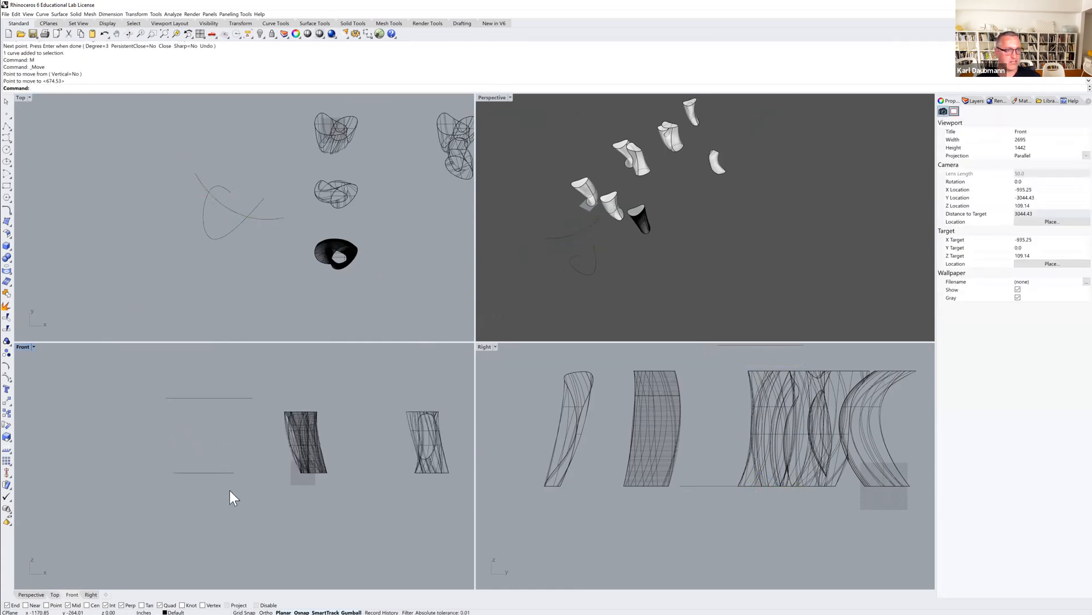
{"action": "left_click_drag", "start_coordinate": [196, 401], "coordinate": [199, 393]}
{"action": "double_click", "coordinate": [503, 99]}
{"action": "right_click_drag", "start_coordinate": [424, 332], "coordinate": [321, 294]}
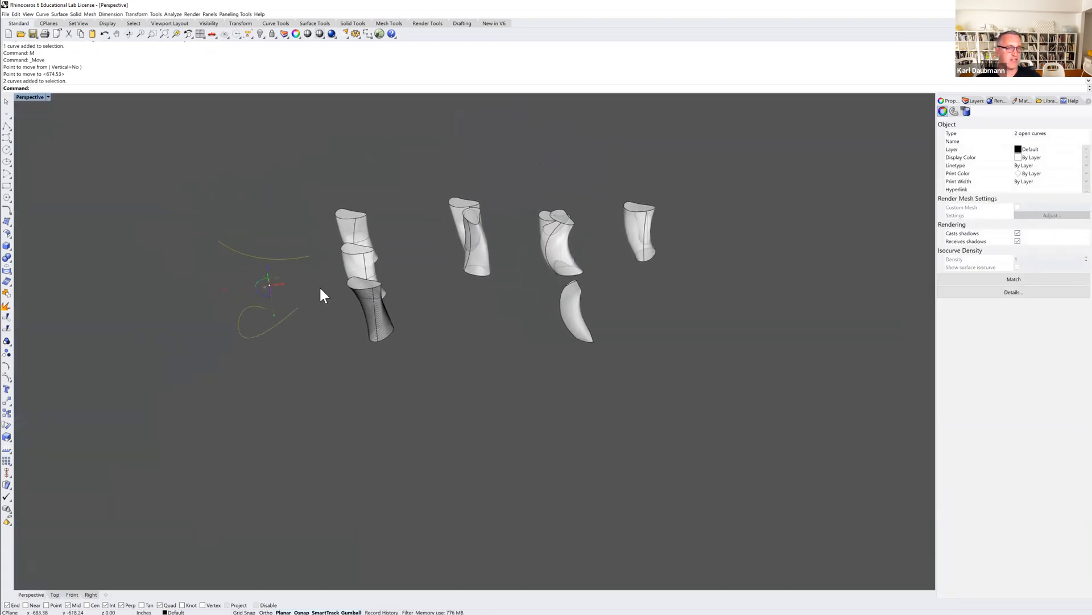
{"action": "scroll", "coordinate": [320, 289], "scroll_direction": "up", "scroll_amount": 2}
{"action": "type", "text": "loft"}
{"action": "key", "text": "Return"}
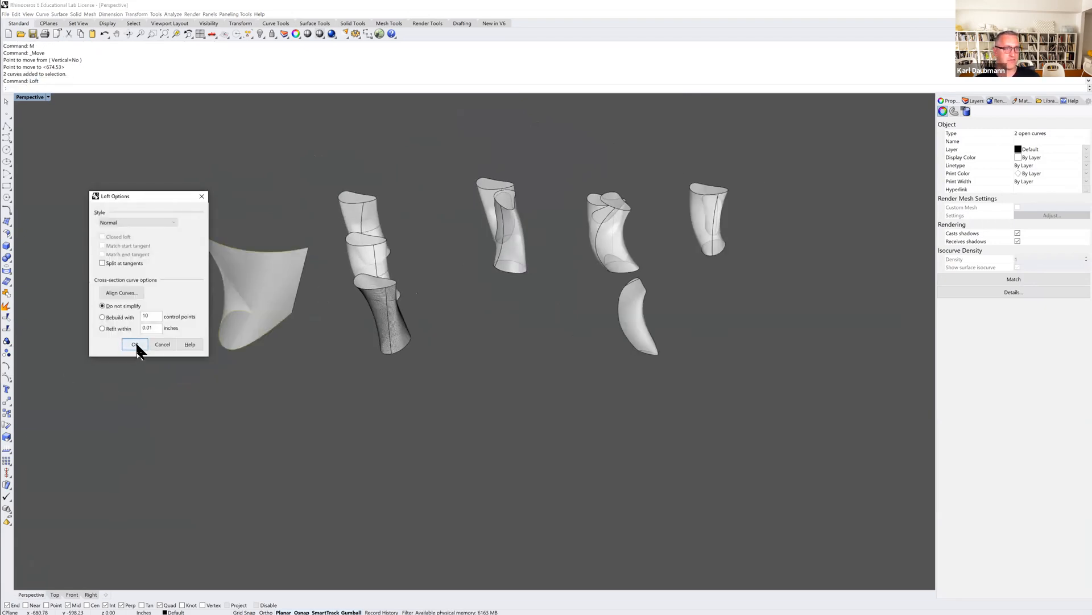
{"action": "left_click", "coordinate": [136, 345]}
{"action": "left_click", "coordinate": [296, 310]}
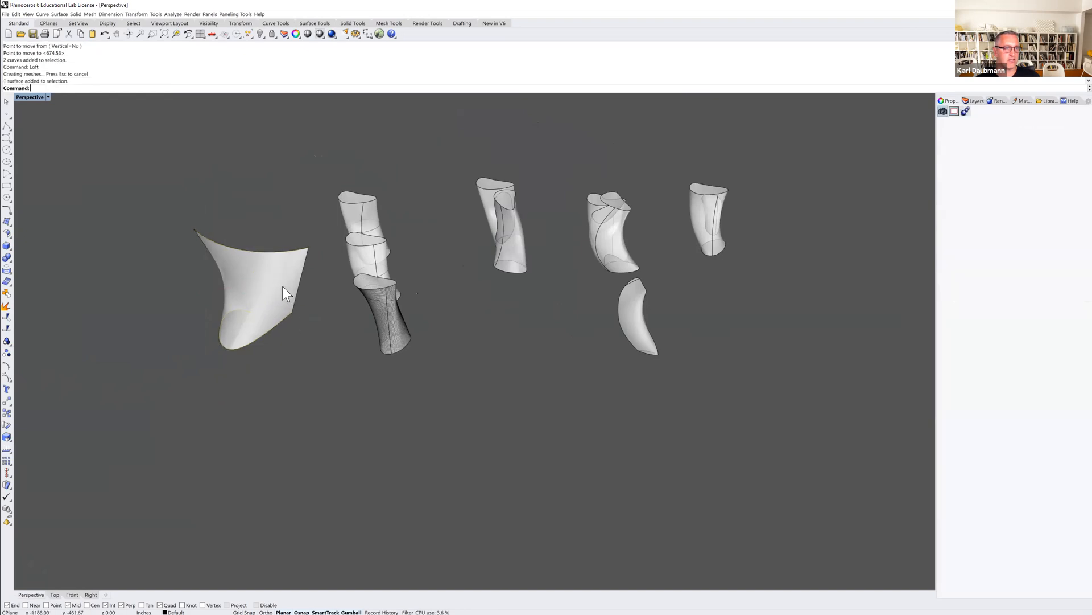
Flatten the lofted surface with UnrollSrf.
{"action": "left_click", "coordinate": [172, 34]}
{"action": "right_click_drag", "start_coordinate": [317, 207], "coordinate": [428, 357]}
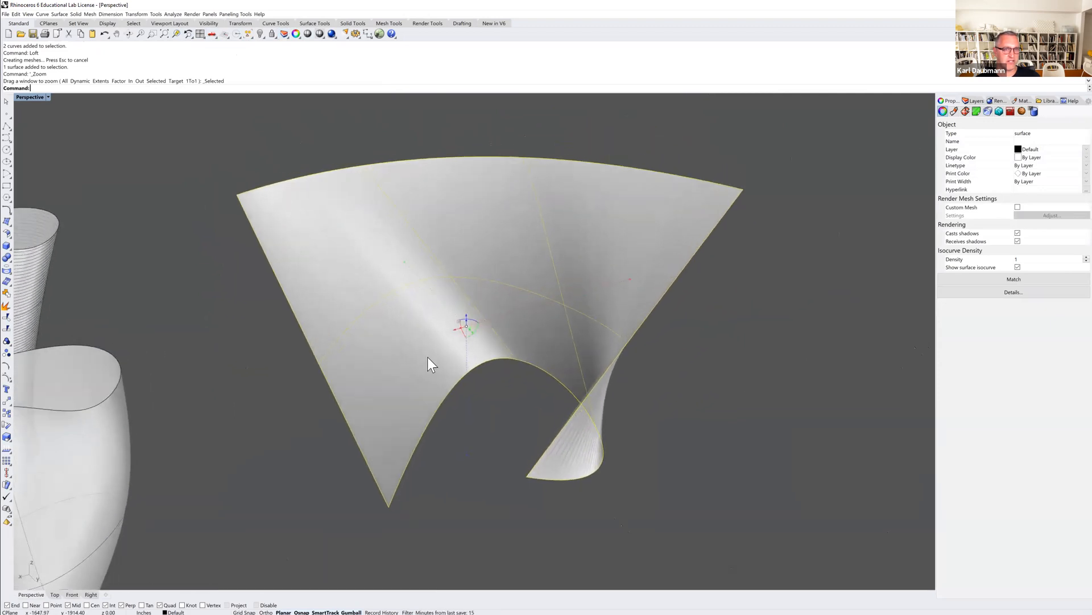
{"action": "left_click", "coordinate": [486, 431]}
{"action": "right_click_drag", "start_coordinate": [483, 439], "coordinate": [441, 444]}
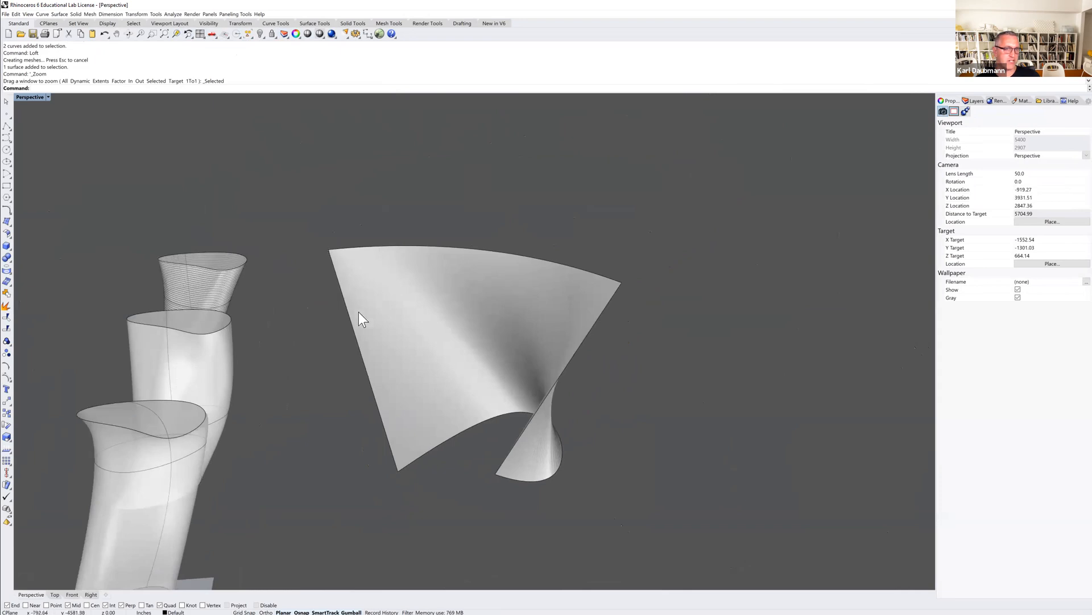
{"action": "right_click_drag", "start_coordinate": [429, 432], "coordinate": [592, 427]}
{"action": "scroll", "coordinate": [594, 428], "scroll_direction": "down", "scroll_amount": 5}
{"action": "right_click_drag", "start_coordinate": [522, 401], "coordinate": [478, 383]}
{"action": "left_click", "coordinate": [457, 369]}
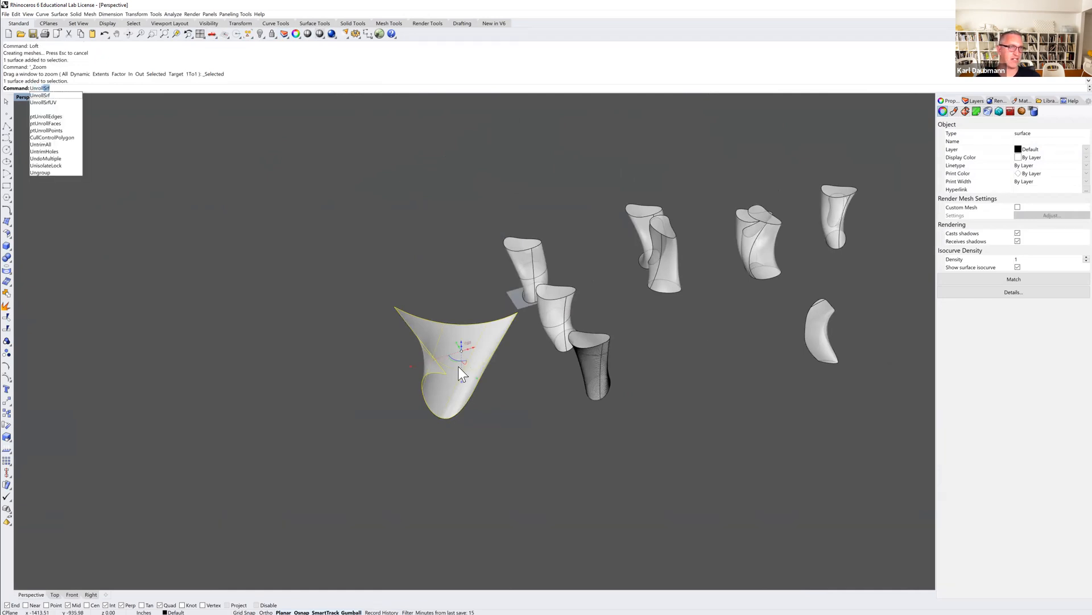
{"action": "key", "text": "Return"}
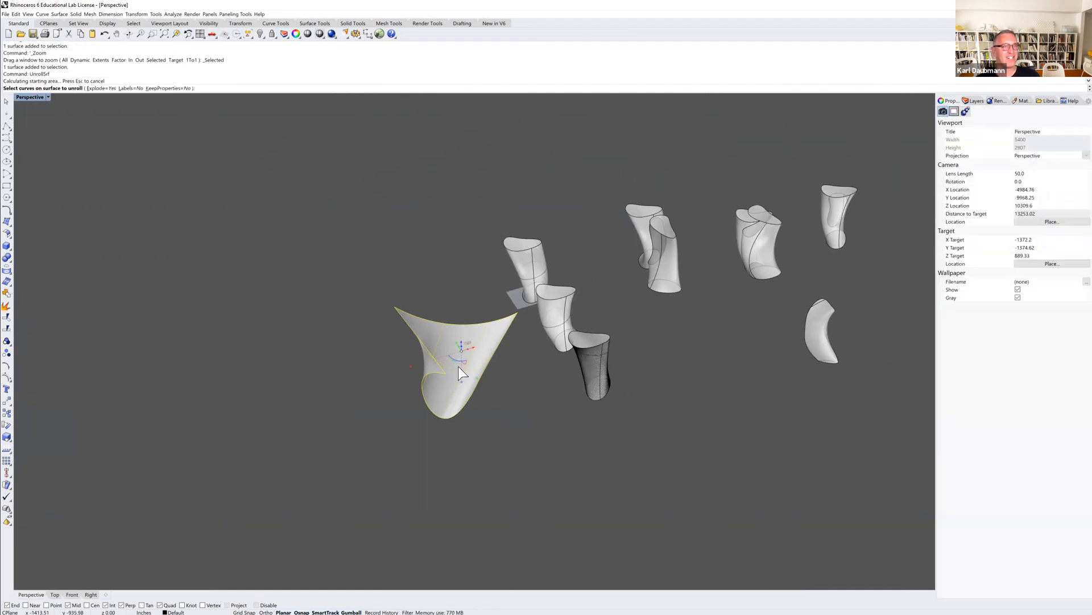
{"action": "key", "text": "Return"}
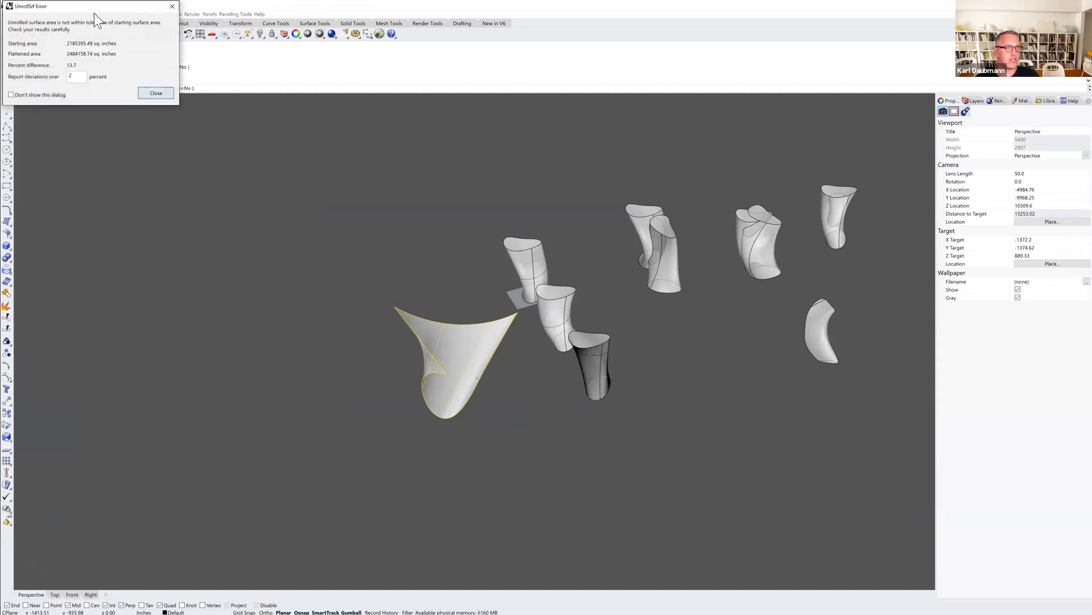
{"action": "left_click_drag", "start_coordinate": [94, 8], "coordinate": [147, 97]}
{"action": "left_click", "coordinate": [206, 179]}
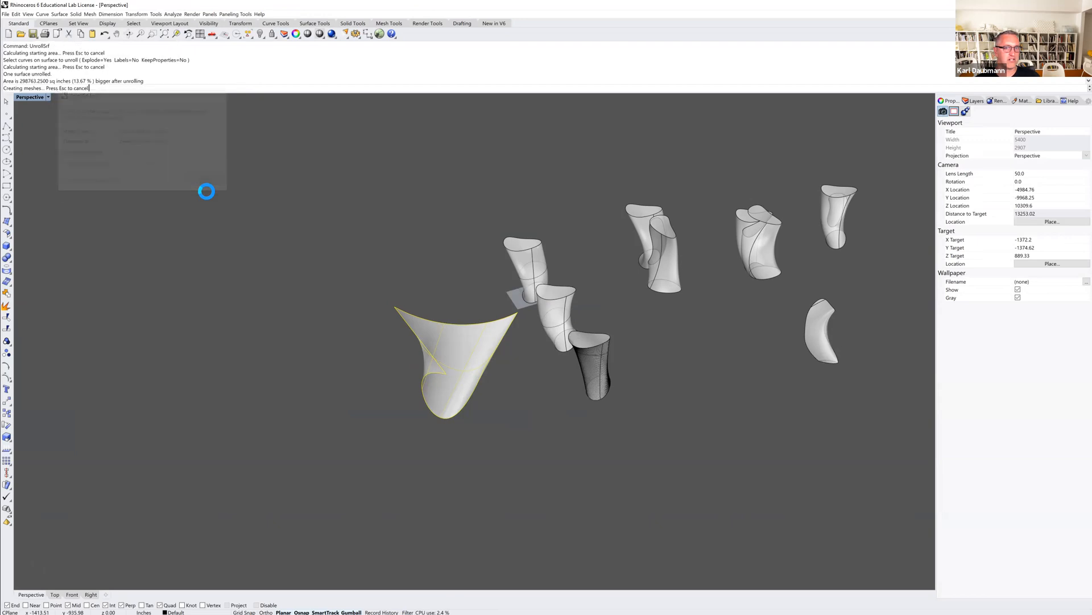
Move the flattened surface away from the lofted surface onto open space.
{"action": "scroll", "coordinate": [378, 266], "scroll_direction": "down", "scroll_amount": 5}
{"action": "left_click_drag", "start_coordinate": [401, 228], "coordinate": [292, 384]}
{"action": "left_click", "coordinate": [372, 395]}
{"action": "right_click_drag", "start_coordinate": [372, 395], "coordinate": [313, 359]}
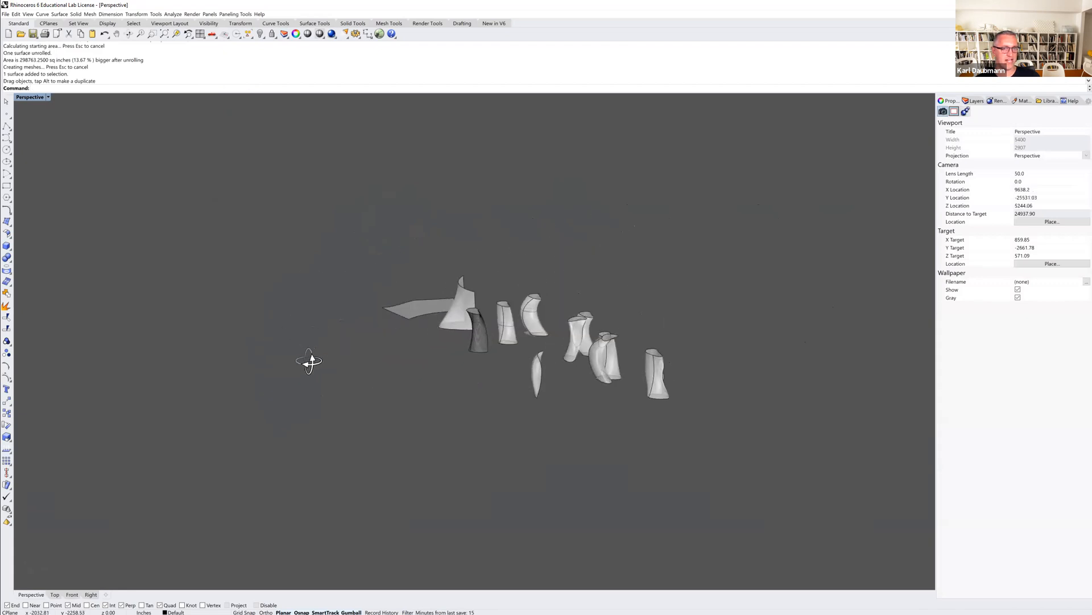
{"action": "scroll", "coordinate": [482, 307], "scroll_direction": "up", "scroll_amount": 10}
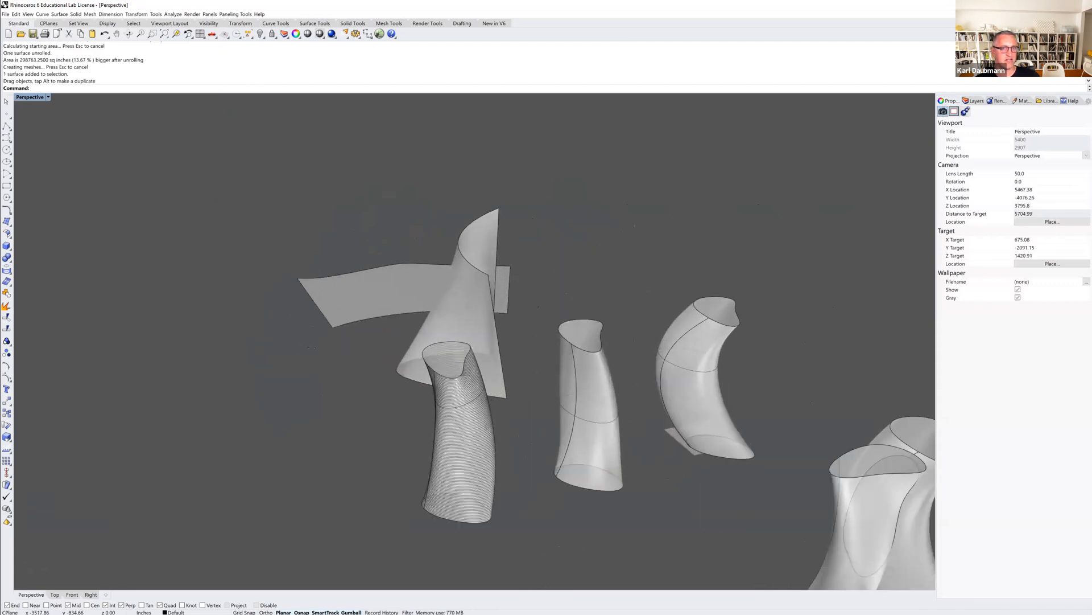
{"action": "left_click", "coordinate": [427, 289]}
{"action": "left_click", "coordinate": [483, 240], "text": "shift"}
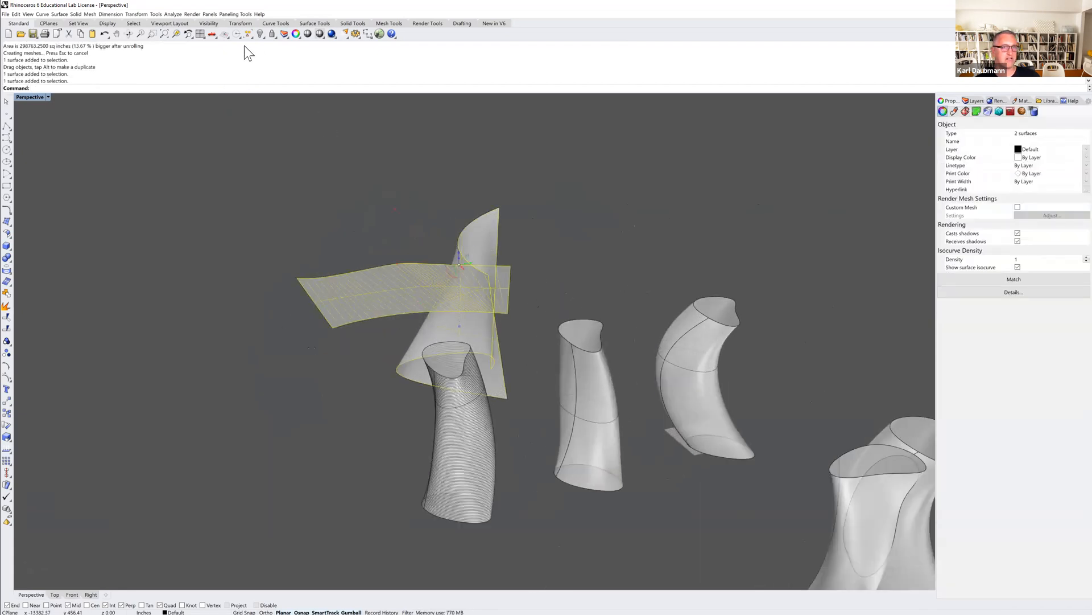
{"action": "left_click", "coordinate": [176, 34]}
{"action": "left_click", "coordinate": [333, 186]}
{"action": "right_click_drag", "start_coordinate": [334, 192], "coordinate": [479, 503]}
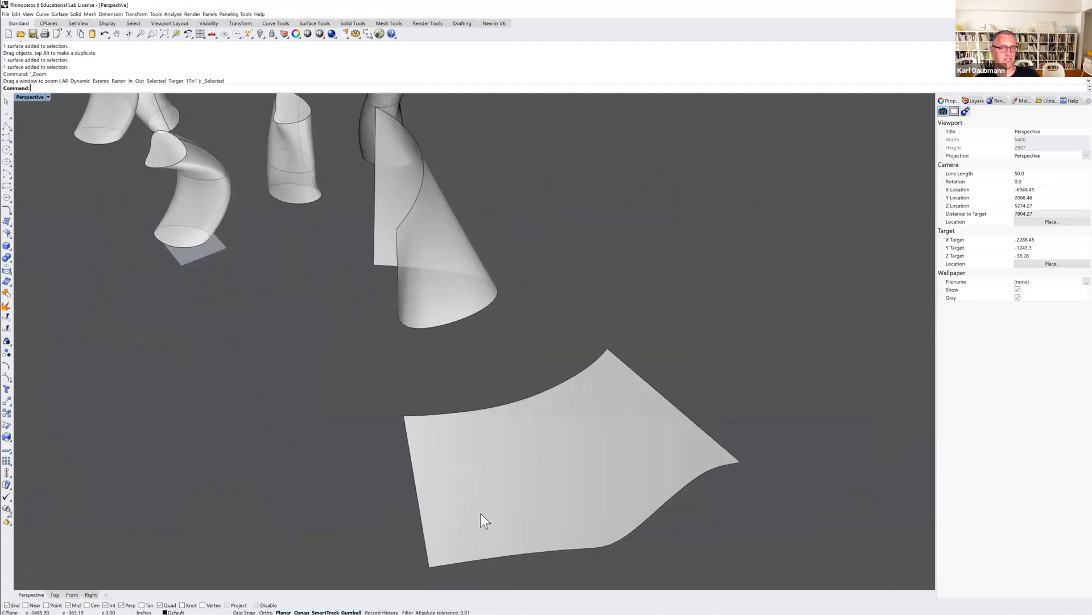
Zoom out and orbit to review the flat surface beside the lofted forms.
{"action": "scroll", "coordinate": [535, 394], "scroll_direction": "down", "scroll_amount": 8}
{"action": "right_click_drag", "start_coordinate": [488, 399], "coordinate": [520, 384]}
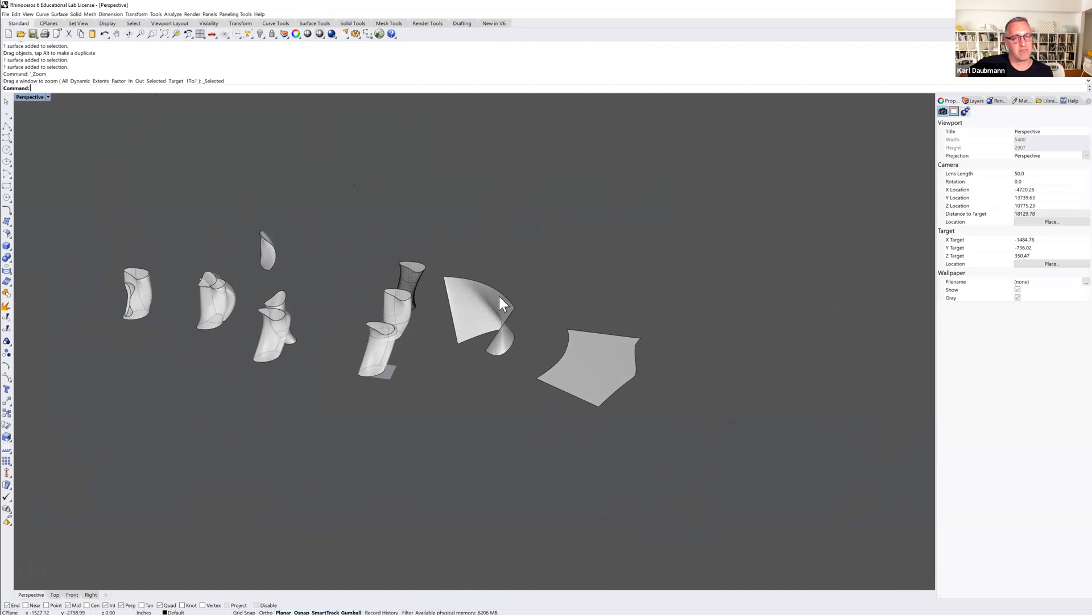
{"action": "scroll", "coordinate": [490, 291], "scroll_direction": "down", "scroll_amount": 4}
{"action": "right_click_drag", "start_coordinate": [483, 323], "coordinate": [397, 331]}
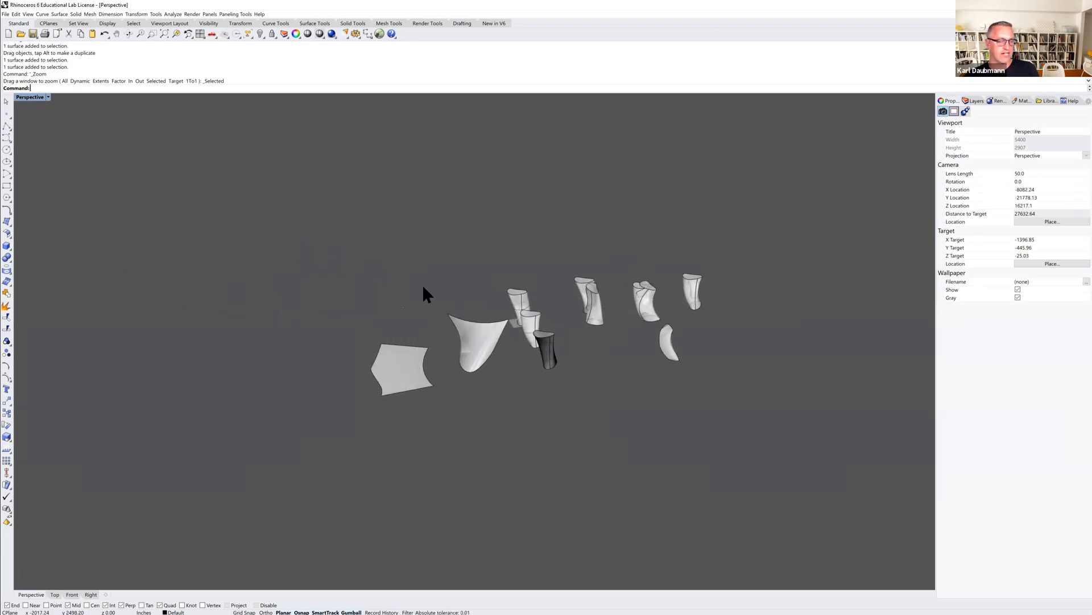
{"action": "left_click", "coordinate": [64, 14]}
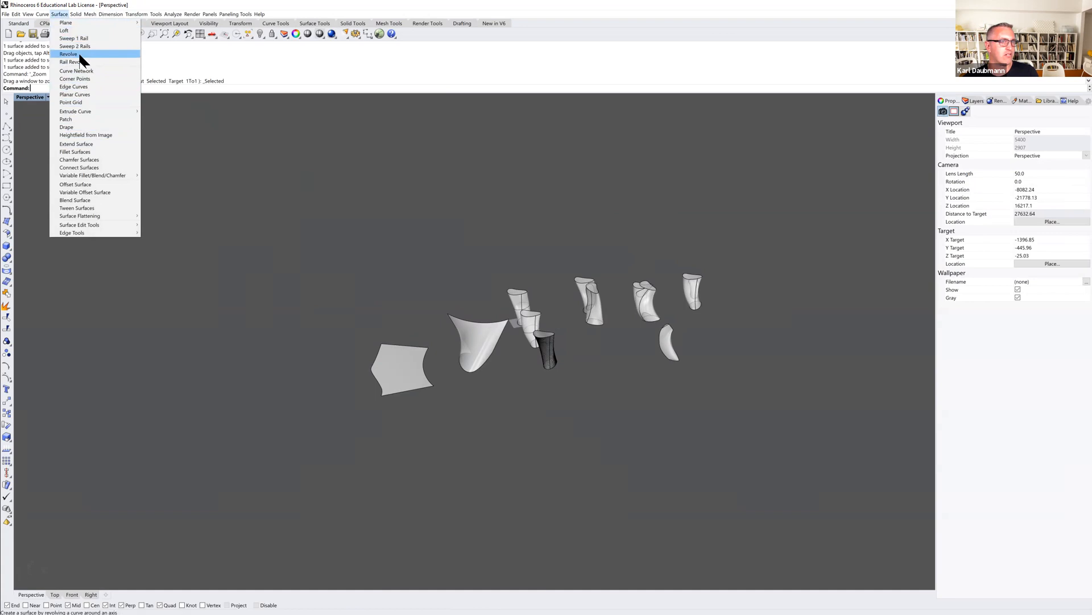
{"action": "left_click", "coordinate": [319, 201]}
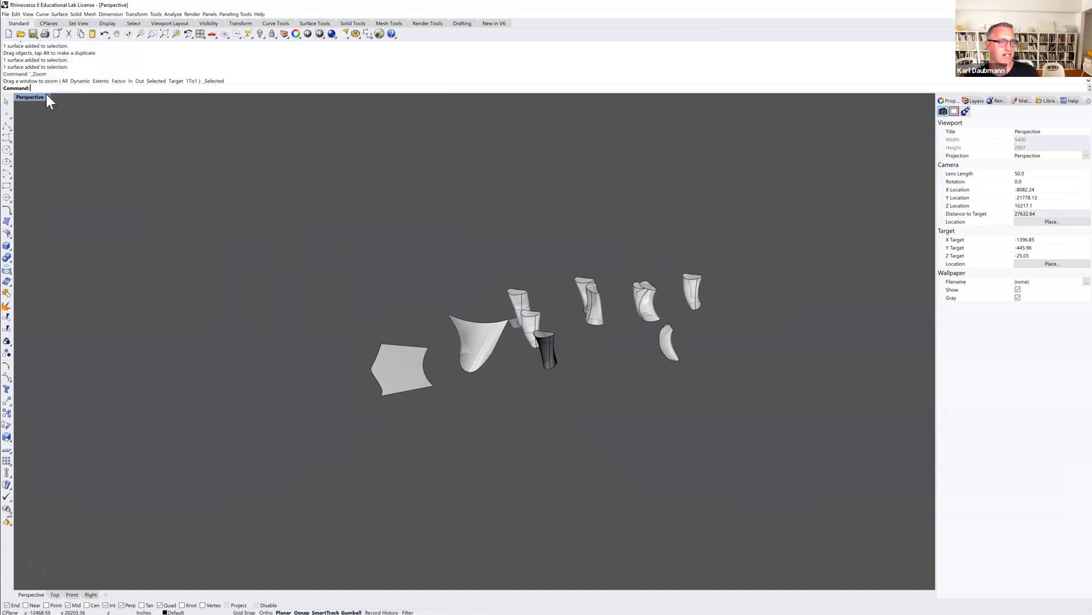
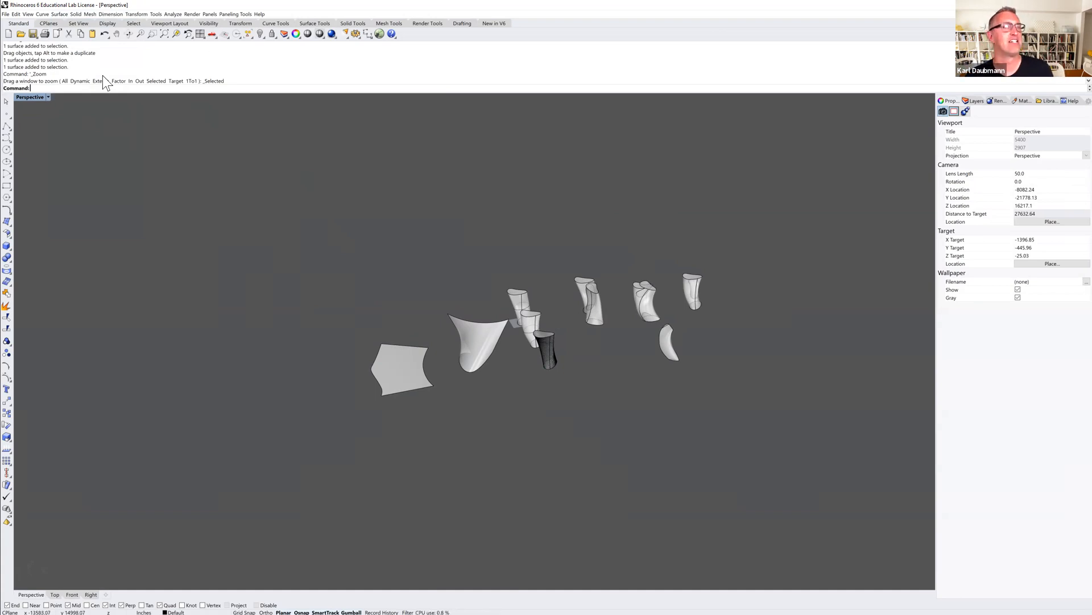
Start a new model from the Large Objects - Inches template.
{"action": "right_click_drag", "start_coordinate": [308, 303], "coordinate": [309, 289]}
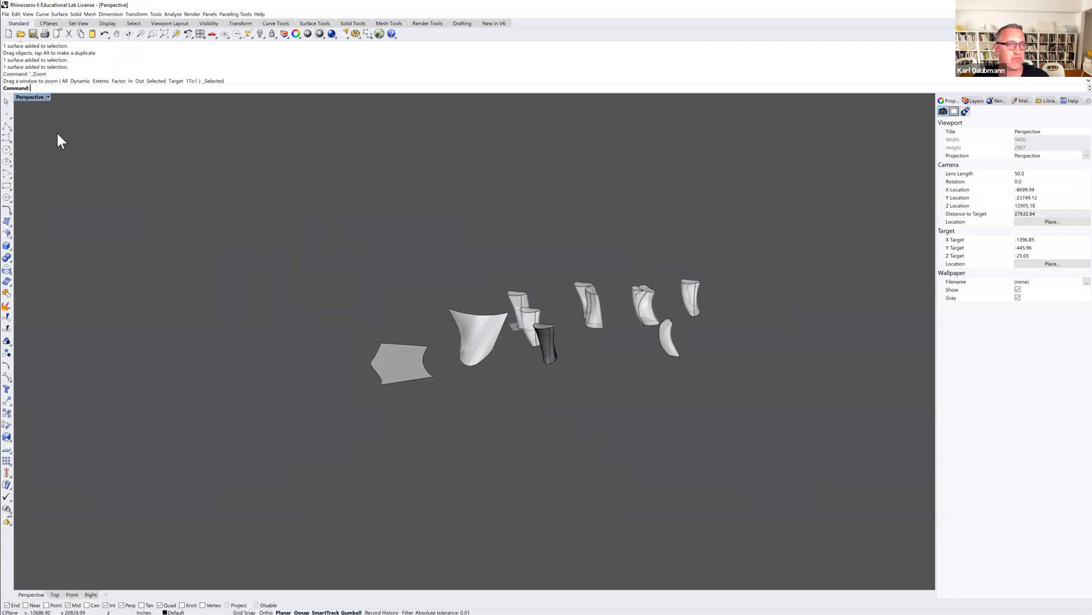
{"action": "left_click", "coordinate": [8, 34]}
{"action": "left_click", "coordinate": [549, 342]}
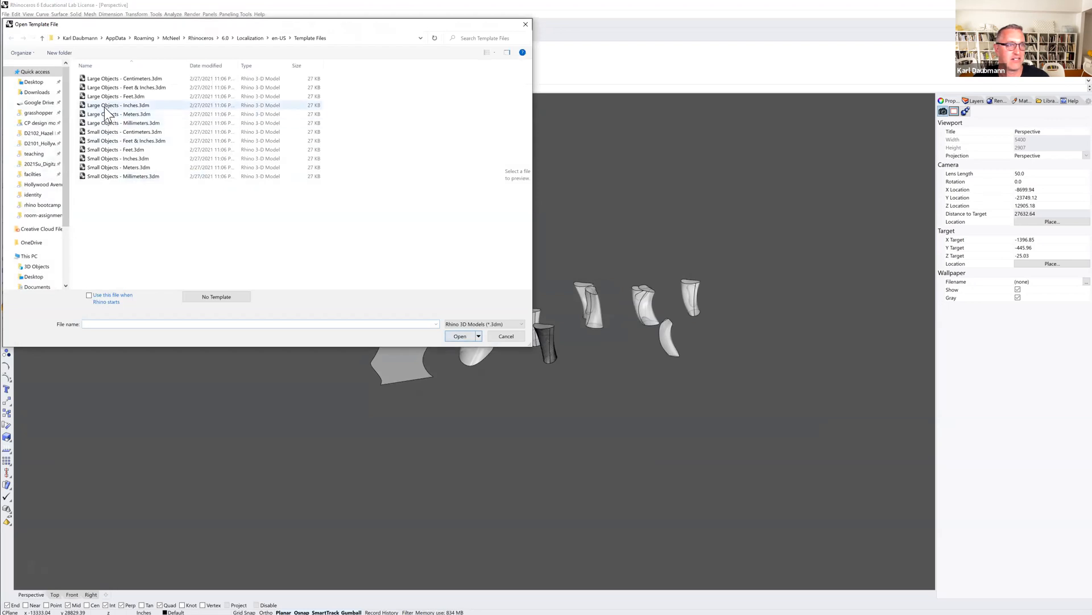
{"action": "double_click", "coordinate": [105, 107]}
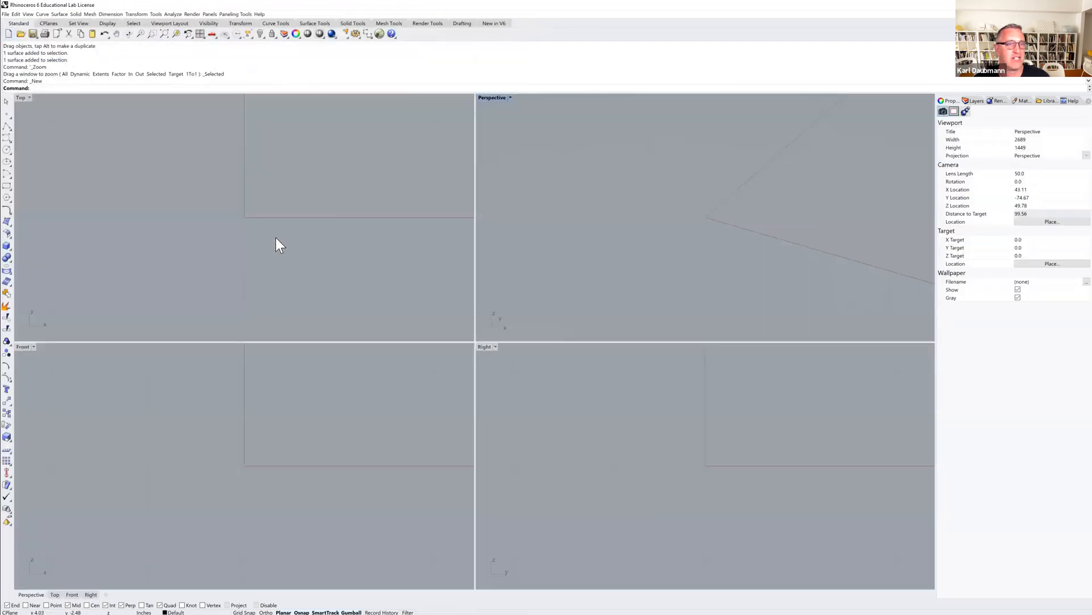
Draw a curved goblet profile in the Front view with the Curve tool, starting on the x-axis beside the origin.
{"action": "mouse_move", "coordinate": [256, 471]}
{"action": "right_mouse_down"}
{"action": "mouse_move", "coordinate": [277, 438]}
{"action": "mouse_move", "coordinate": [244, 484]}
{"action": "mouse_move", "coordinate": [262, 477]}
{"action": "mouse_move", "coordinate": [241, 476]}
{"action": "right_mouse_up"}
{"action": "scroll", "coordinate": [243, 483], "scroll_direction": "down", "scroll_amount": 13}
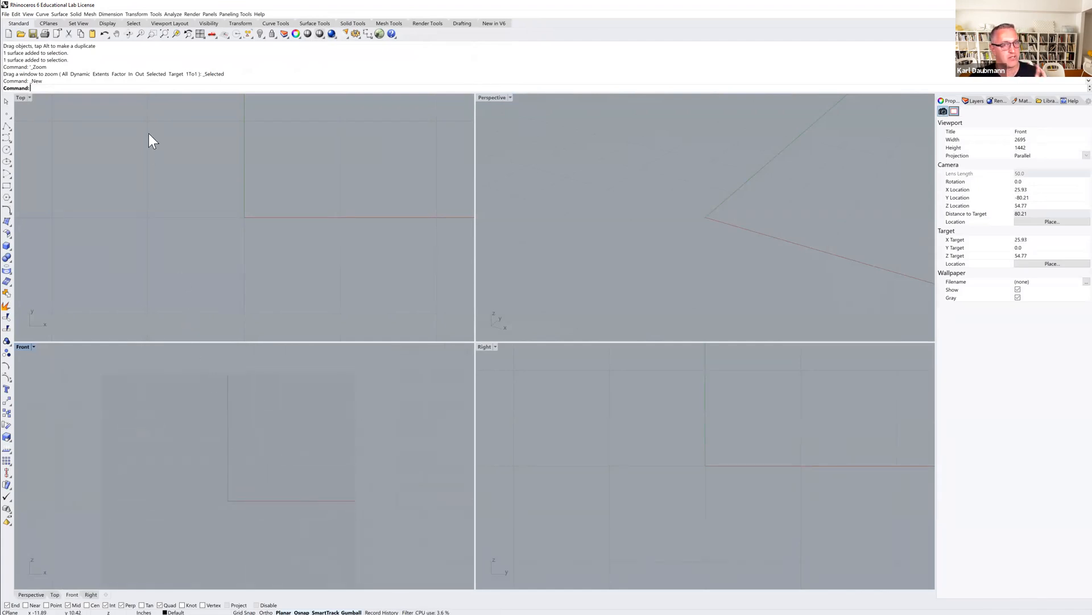
{"action": "left_click", "coordinate": [61, 13]}
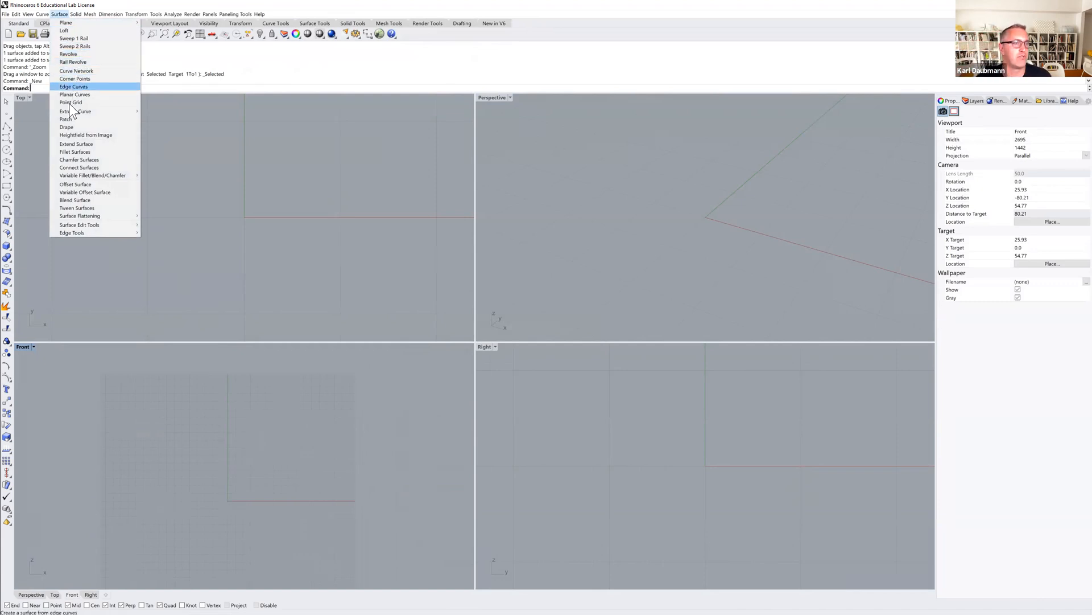
{"action": "left_click", "coordinate": [13, 139]}
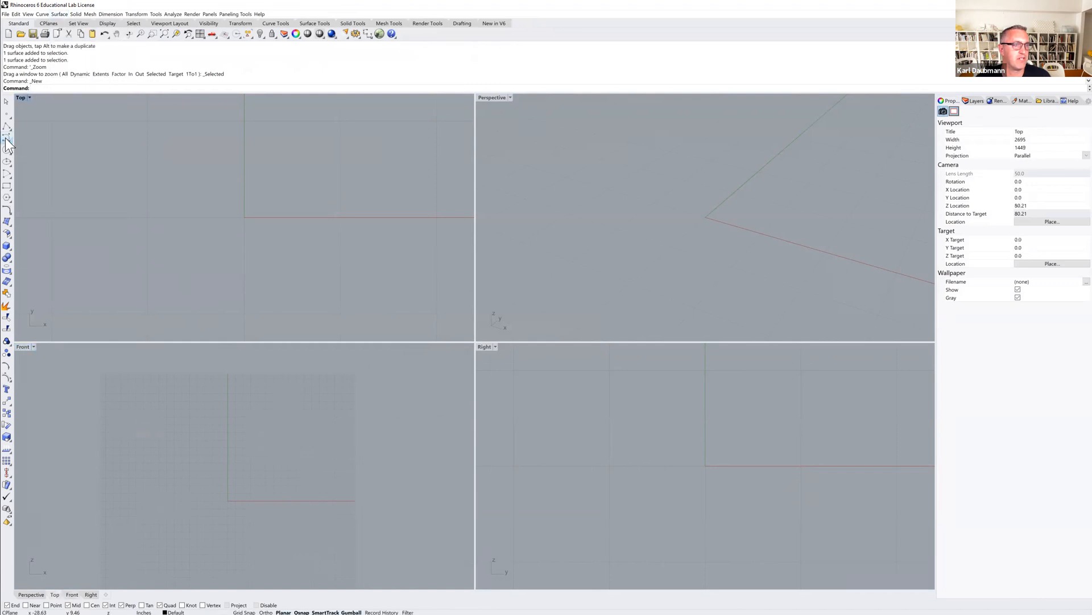
{"action": "left_click", "coordinate": [8, 138]}
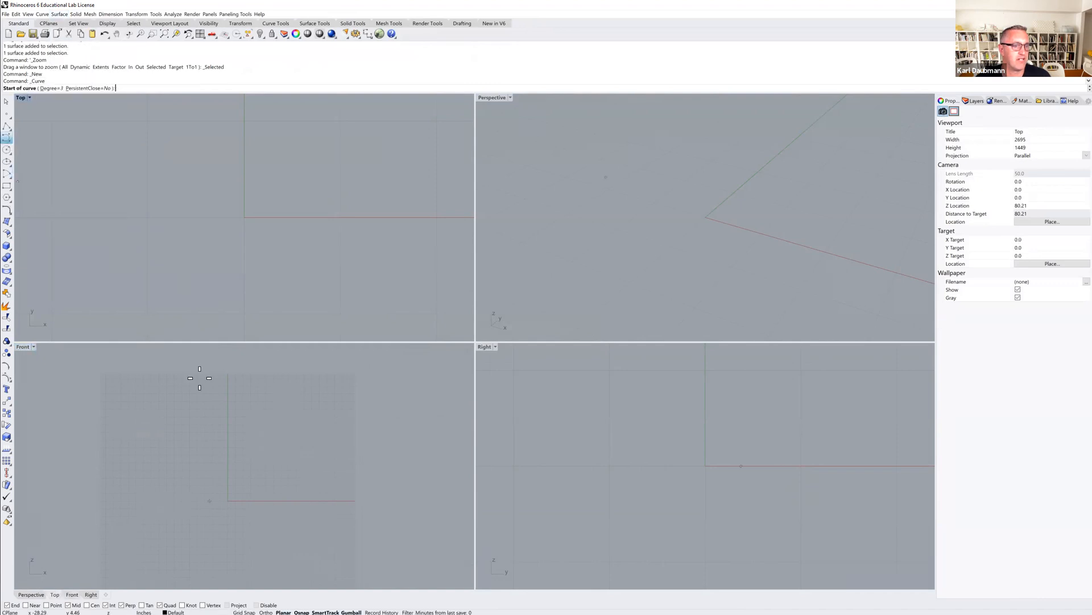
{"action": "left_click", "coordinate": [294, 499]}
{"action": "left_click", "coordinate": [279, 476]}
{"action": "left_click", "coordinate": [246, 480]}
{"action": "left_click", "coordinate": [243, 456]}
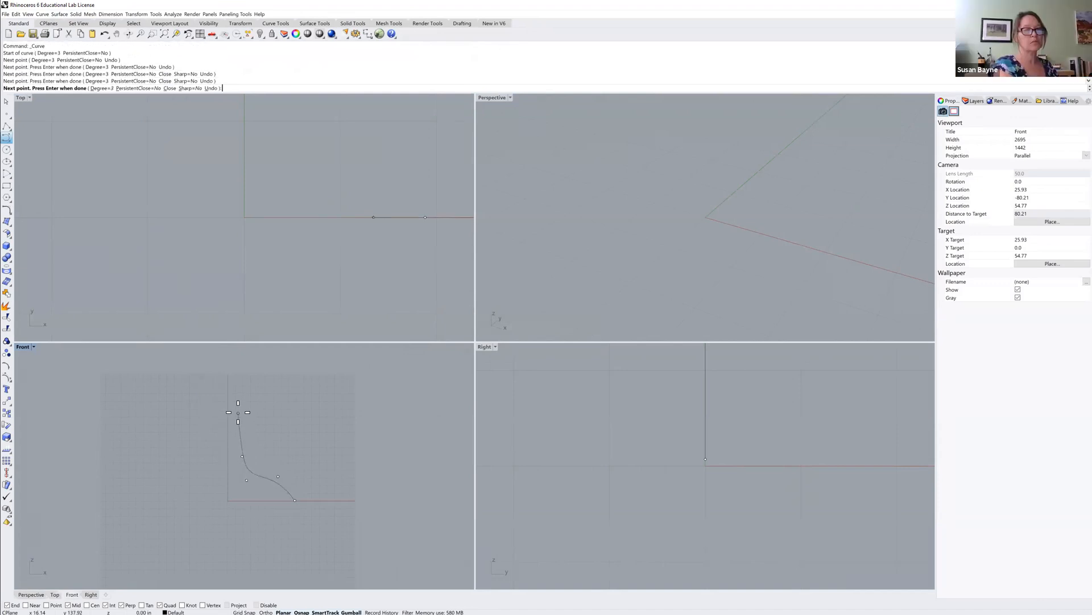
{"action": "left_click", "coordinate": [248, 395]}
{"action": "left_click", "coordinate": [269, 389]}
{"action": "right_click_drag", "start_coordinate": [281, 383], "coordinate": [277, 448]}
{"action": "left_click", "coordinate": [280, 448]}
{"action": "left_click", "coordinate": [303, 435]}
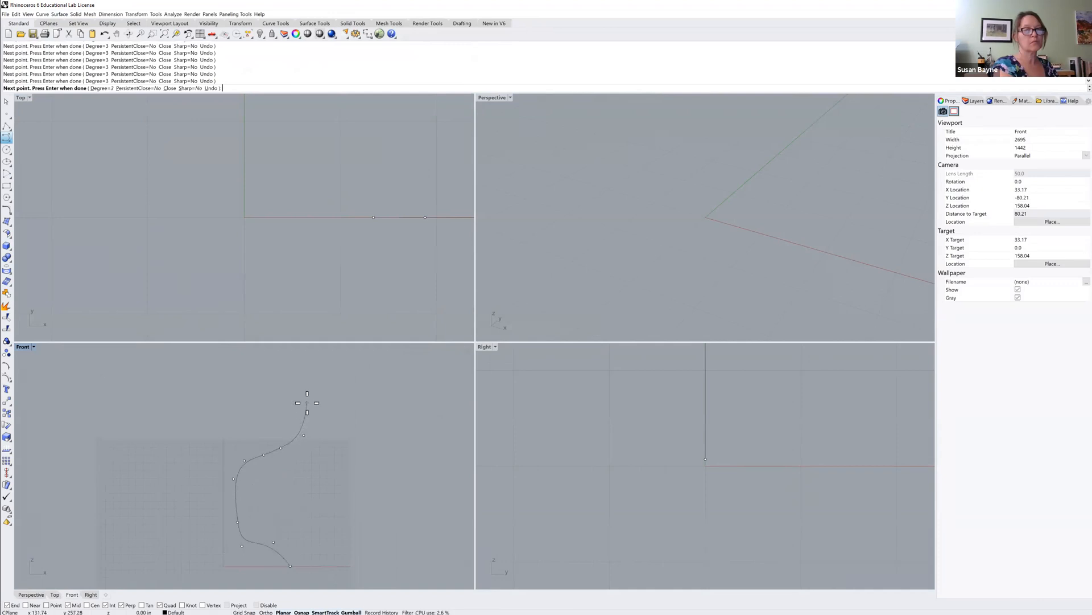
{"action": "key", "text": "Return"}
Draw a vertical polyline axis from the origin straight up beside the profile curve.
{"action": "scroll", "coordinate": [307, 401], "scroll_direction": "down", "scroll_amount": 5}
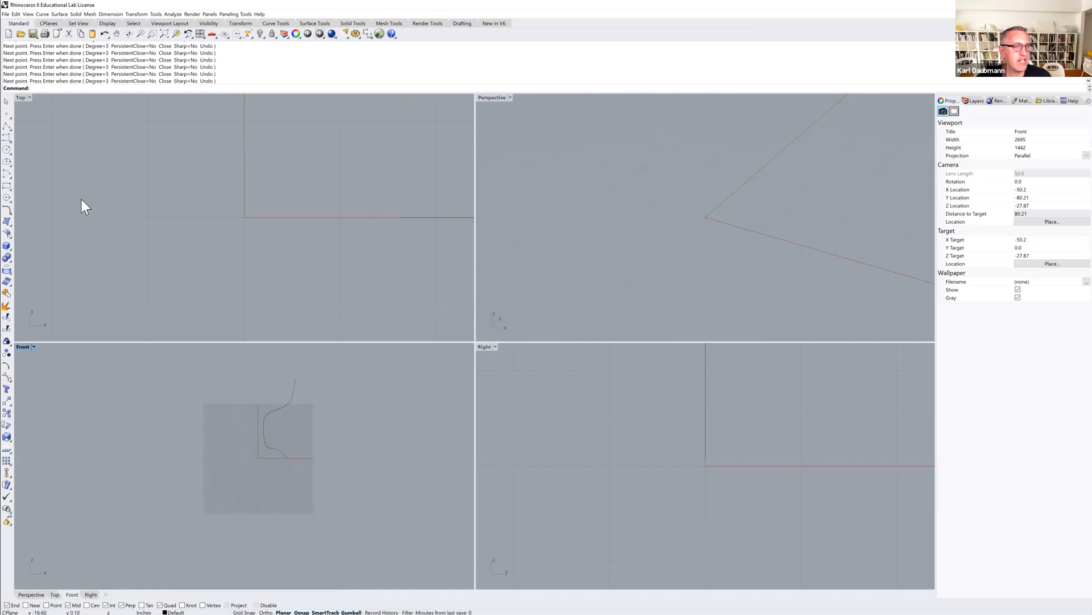
{"action": "left_click", "coordinate": [6, 121]}
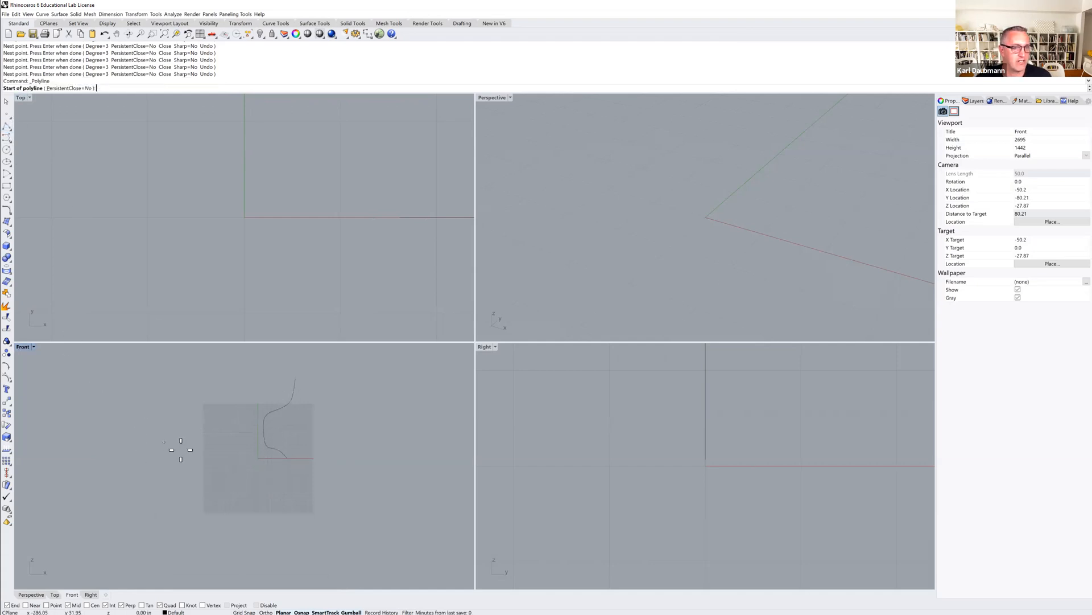
{"action": "type", "text": "0"}
{"action": "key", "text": "Return"}
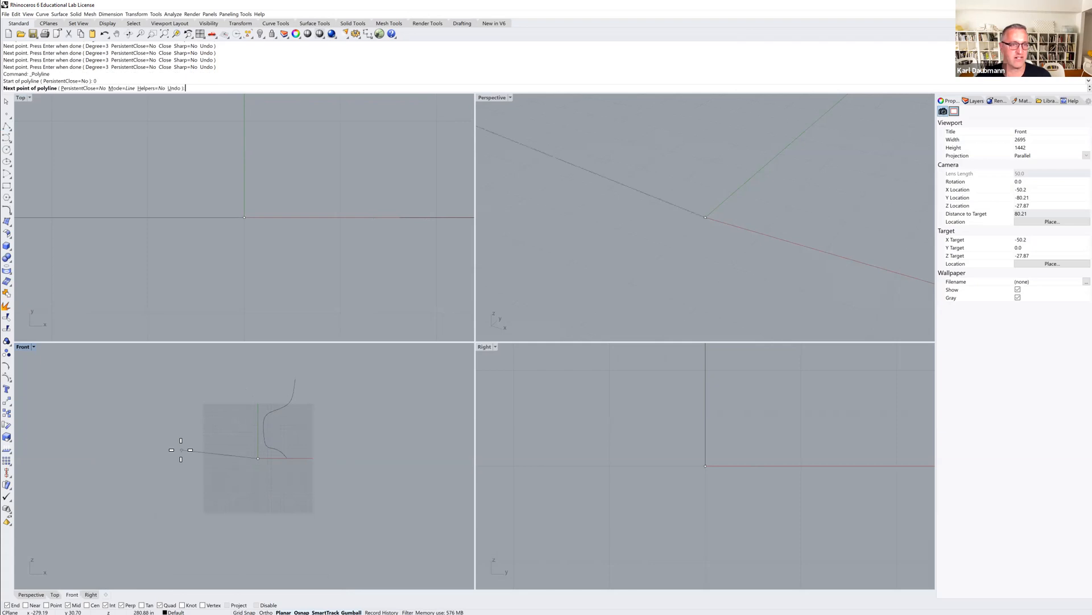
{"action": "left_click", "coordinate": [256, 352]}
{"action": "left_click", "coordinate": [256, 352]}
{"action": "key", "text": "Return"}
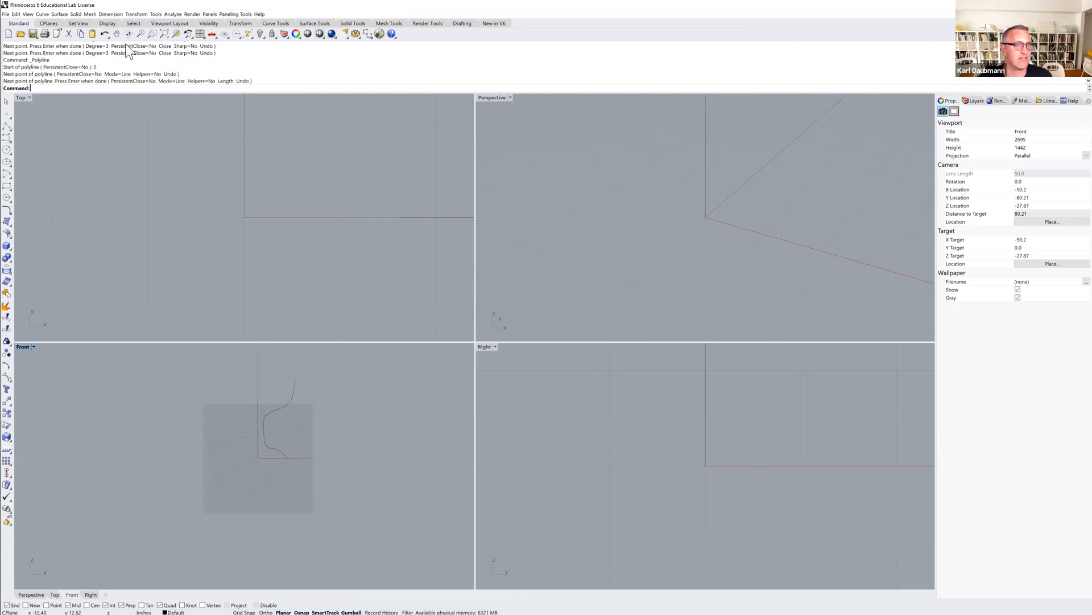
Revolve the goblet profile a full 360 degrees around the vertical axis line.
{"action": "left_click", "coordinate": [57, 14]}
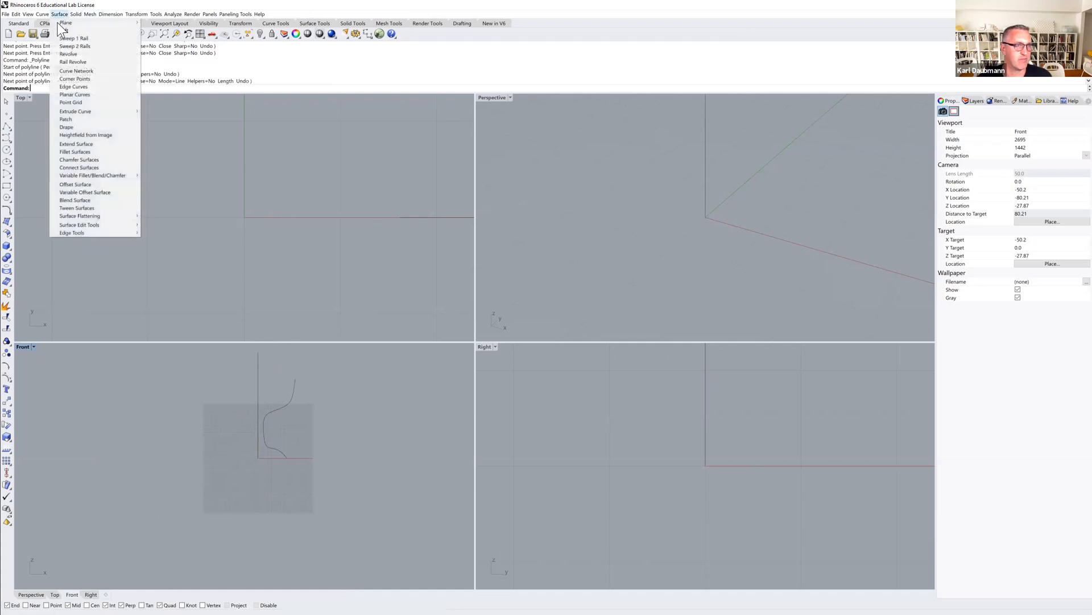
{"action": "left_click", "coordinate": [73, 54]}
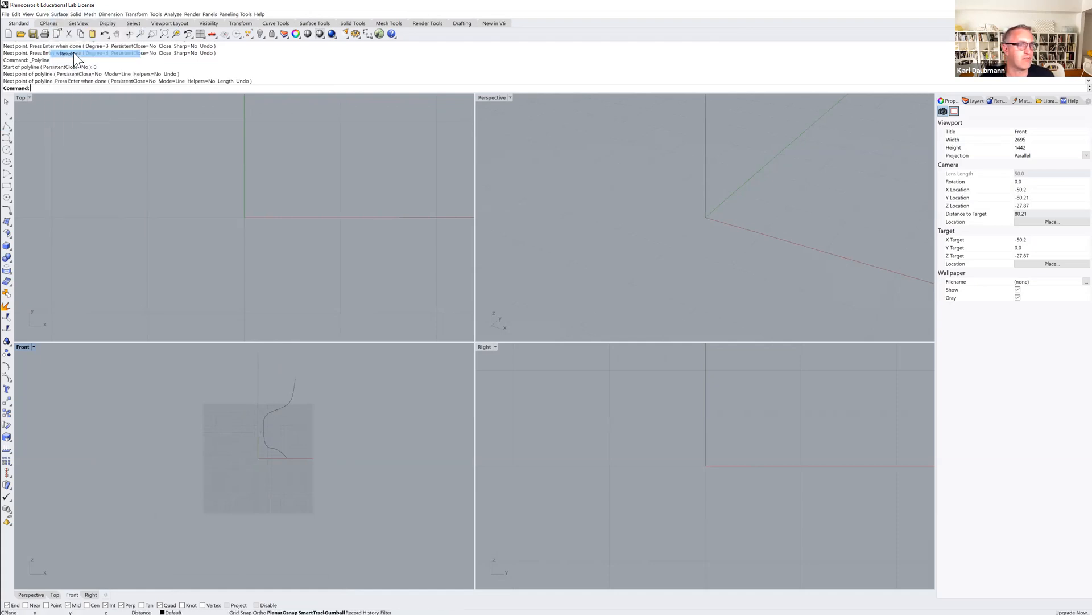
{"action": "left_click", "coordinate": [280, 410]}
{"action": "key", "text": "Return"}
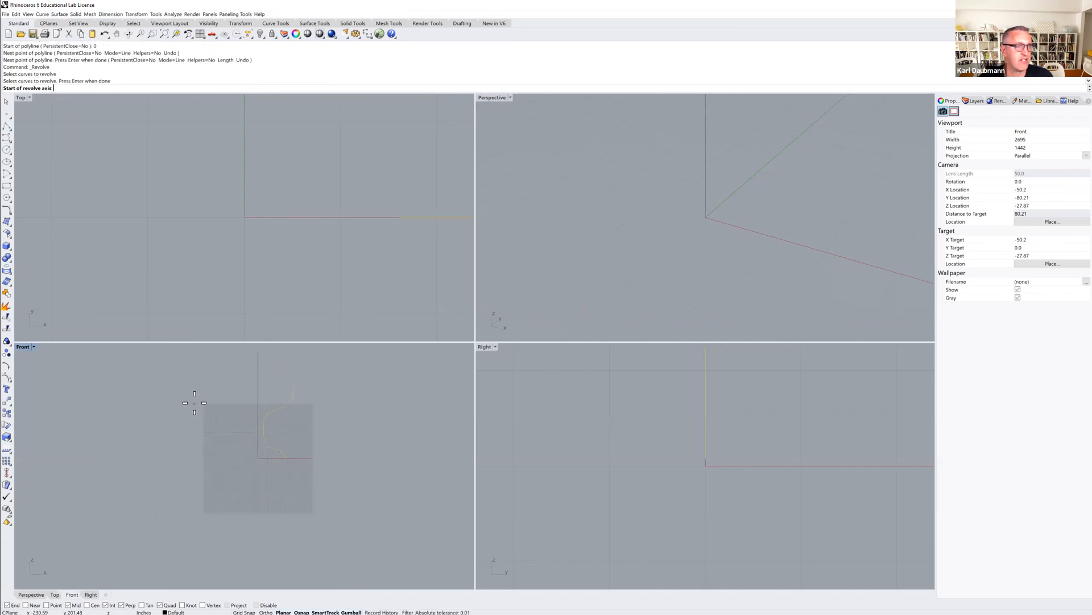
{"action": "left_click", "coordinate": [258, 458]}
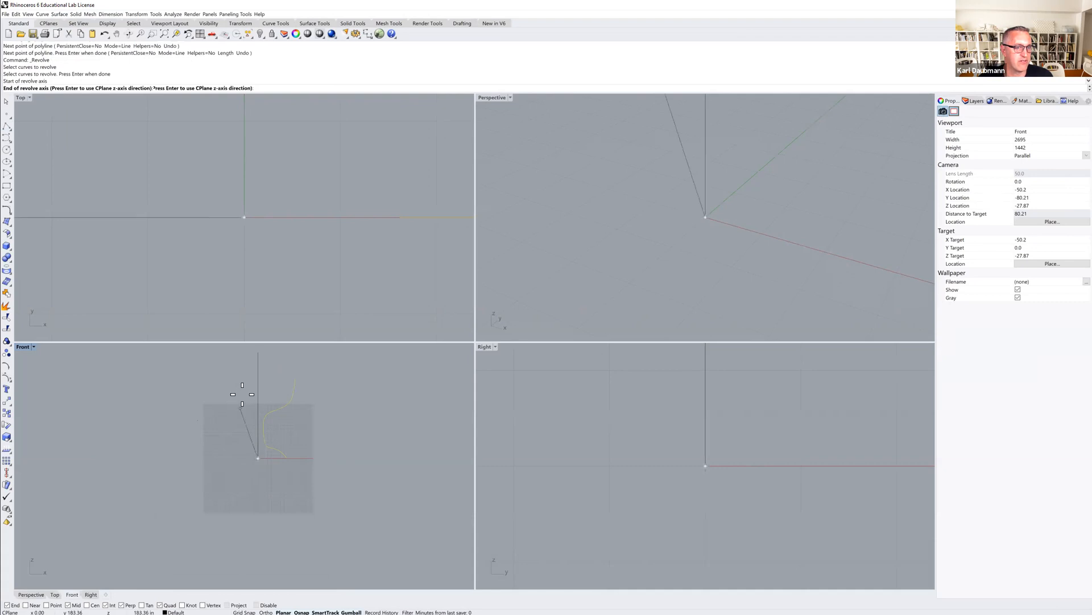
{"action": "left_click", "coordinate": [257, 353]}
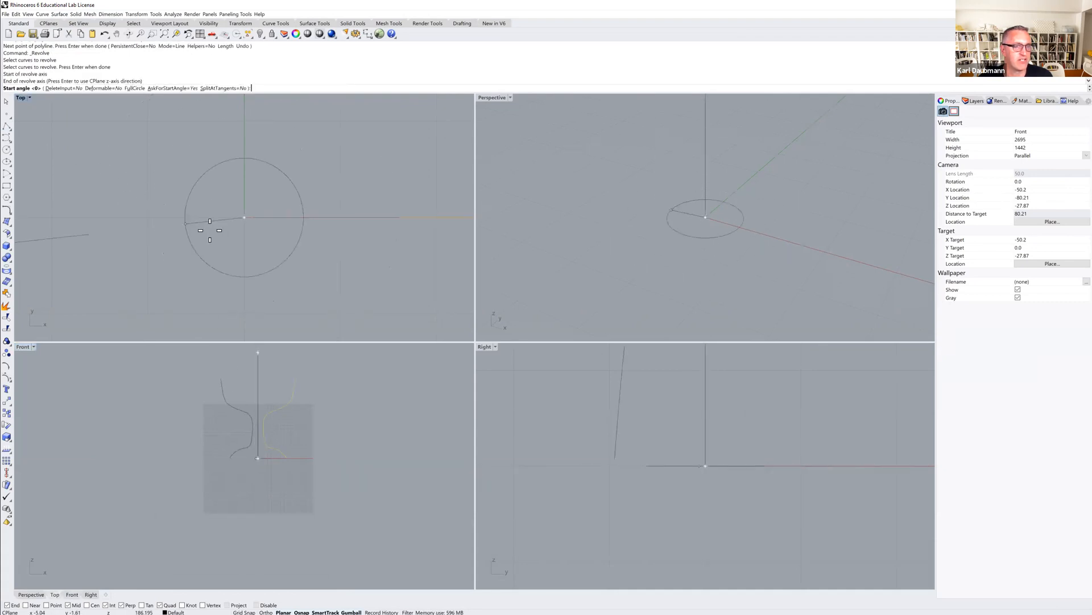
{"action": "left_click", "coordinate": [211, 241]}
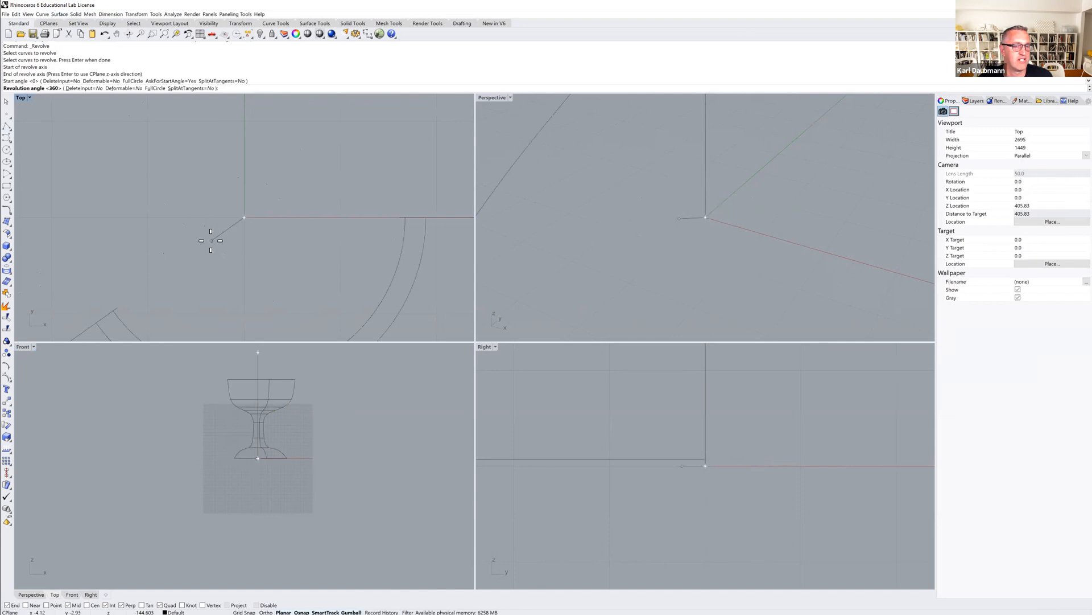
{"action": "key", "text": "Return"}
{"action": "scroll", "coordinate": [545, 200], "scroll_direction": "up", "scroll_amount": 5}
{"action": "scroll", "coordinate": [582, 200], "scroll_direction": "down", "scroll_amount": 12}
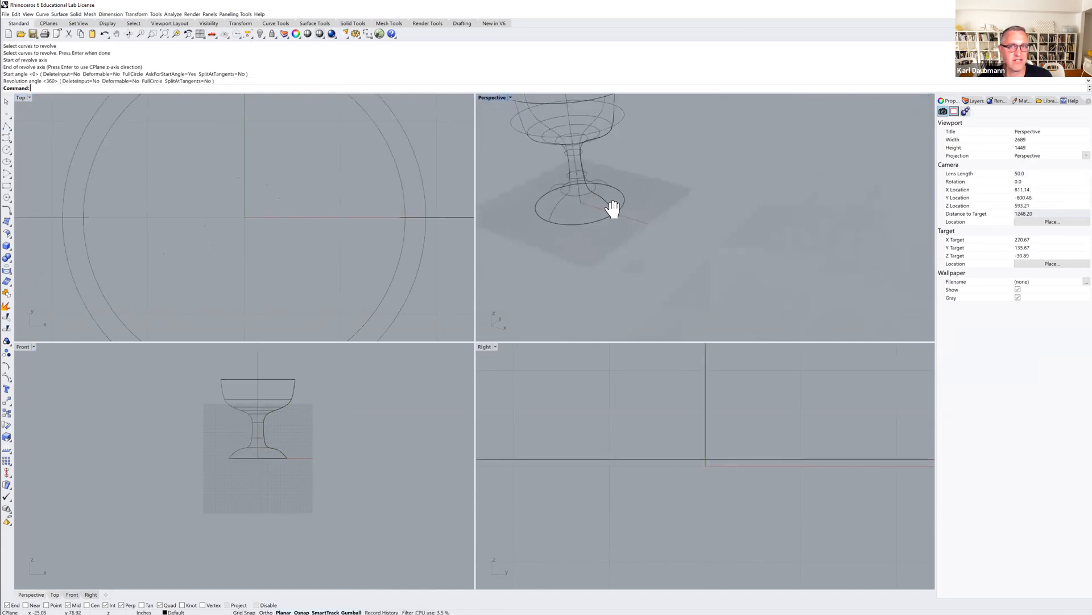
Switch the Perspective view to Ghosted display mode.
{"action": "left_click", "coordinate": [495, 98]}
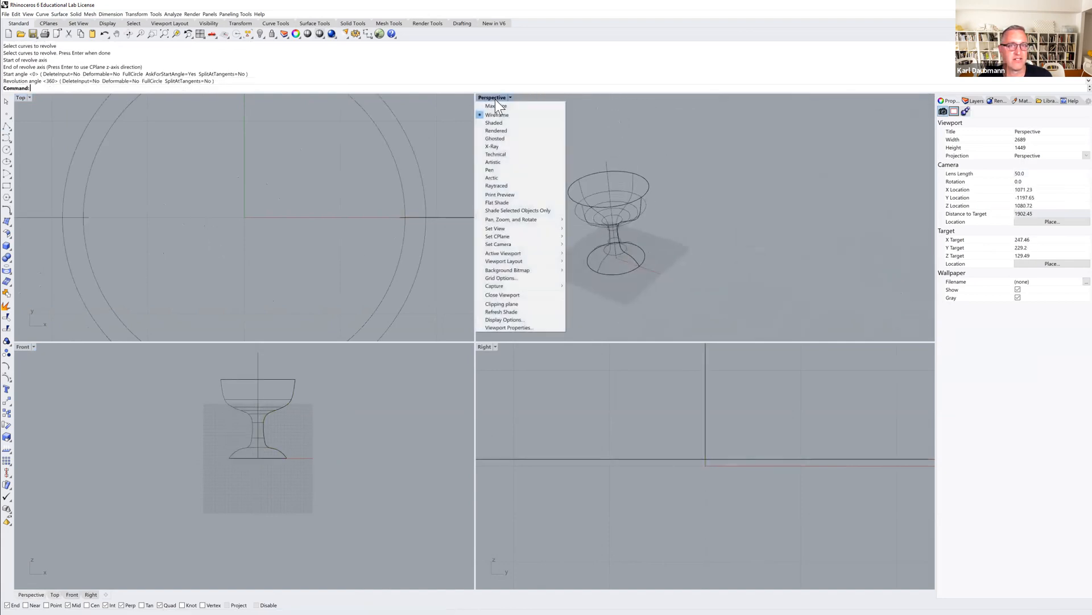
{"action": "left_click", "coordinate": [494, 138]}
{"action": "mouse_move", "coordinate": [519, 183]}
{"action": "right_mouse_down"}
{"action": "mouse_move", "coordinate": [531, 216]}
{"action": "mouse_move", "coordinate": [509, 205]}
{"action": "mouse_move", "coordinate": [578, 227]}
{"action": "mouse_move", "coordinate": [585, 256]}
{"action": "mouse_move", "coordinate": [573, 214]}
{"action": "mouse_move", "coordinate": [614, 239]}
{"action": "right_mouse_up"}
{"action": "scroll", "coordinate": [610, 225], "scroll_direction": "up", "scroll_amount": 2}
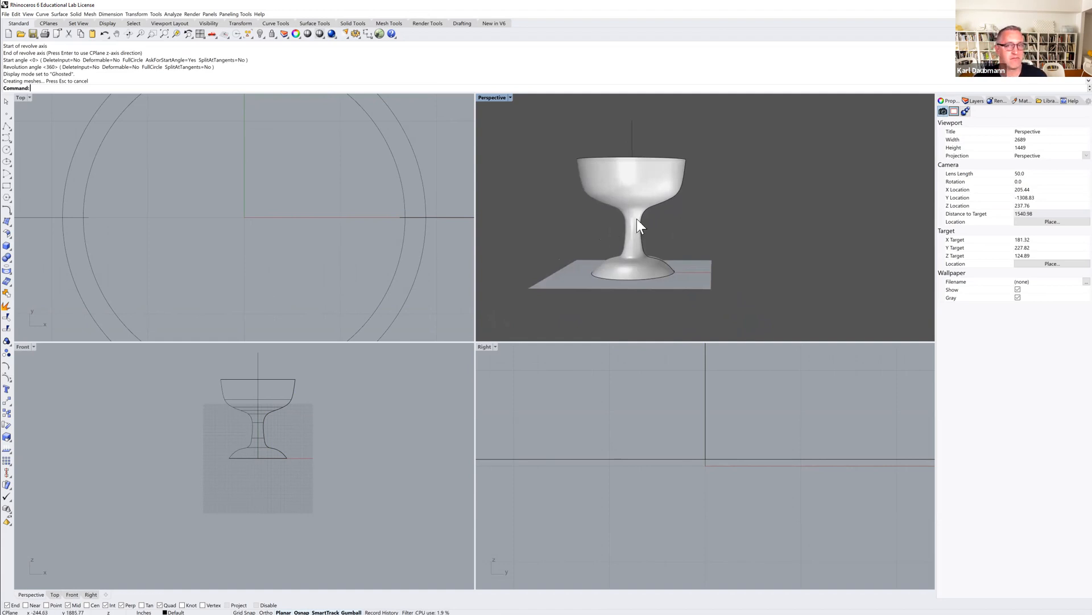
{"action": "right_click_drag", "start_coordinate": [622, 236], "coordinate": [614, 261]}
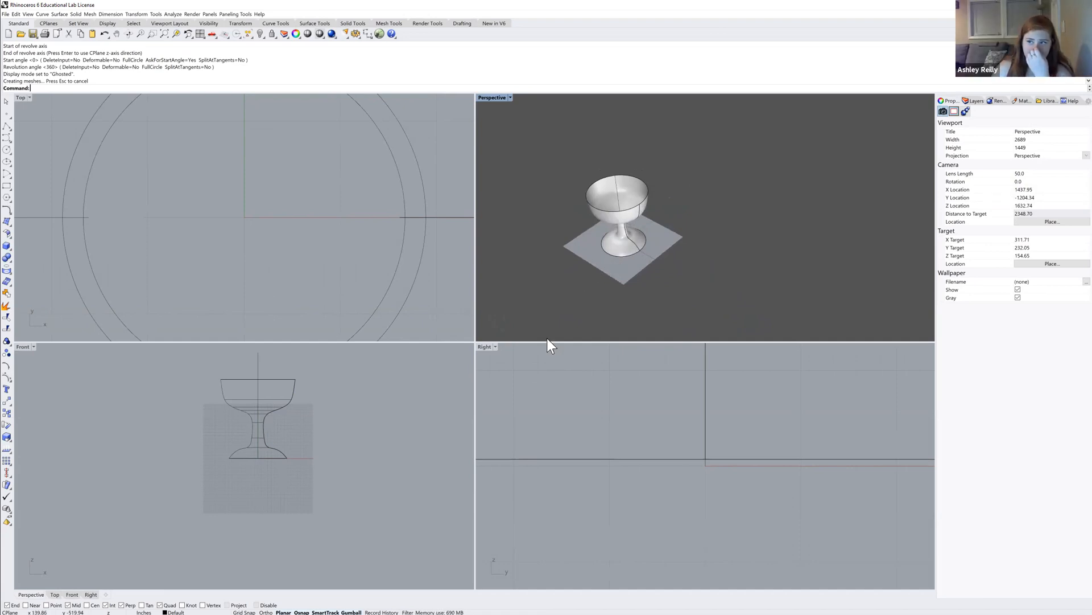
Select the revolved goblet with its profile and axis curves and delete them.
{"action": "left_click_drag", "start_coordinate": [351, 478], "coordinate": [240, 411]}
{"action": "left_click_drag", "start_coordinate": [188, 363], "coordinate": [188, 363]}
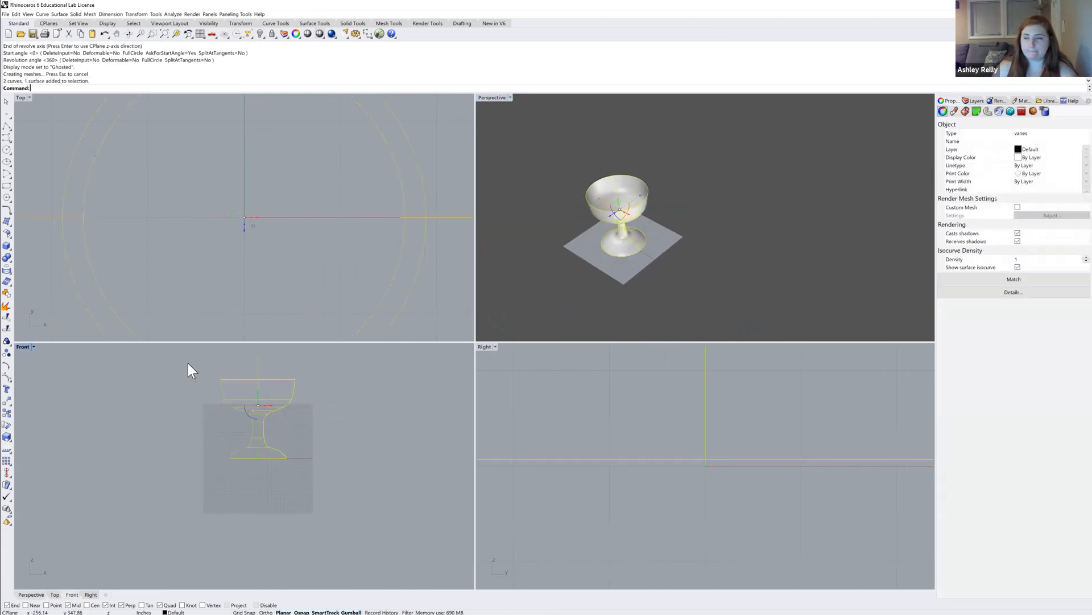
{"action": "key", "text": "Delete"}
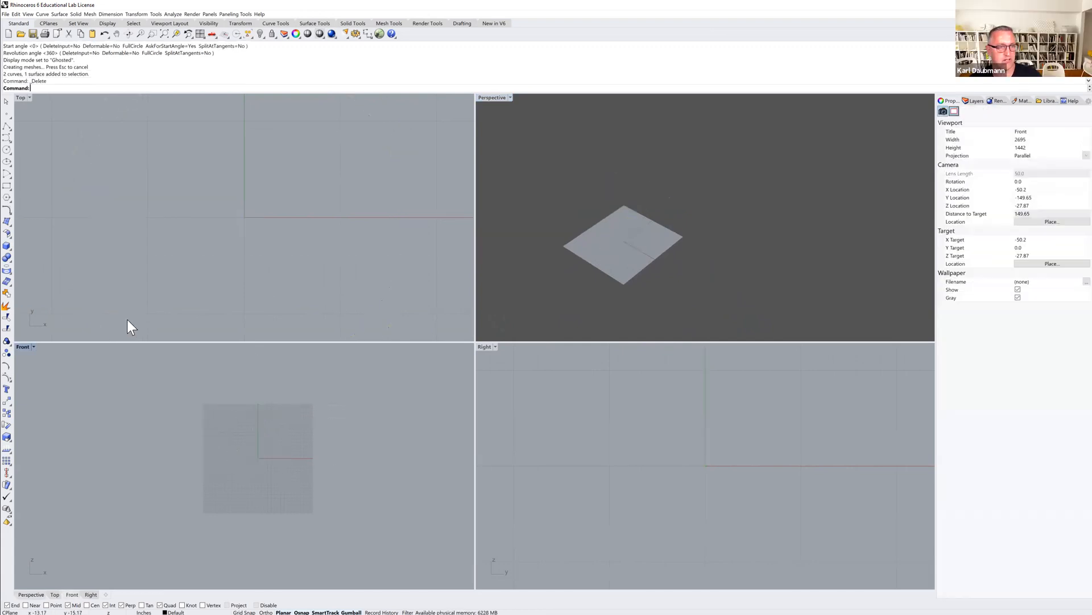
Draw a vertical polyline axis upward from the origin in the Front view.
{"action": "left_click", "coordinate": [7, 128]}
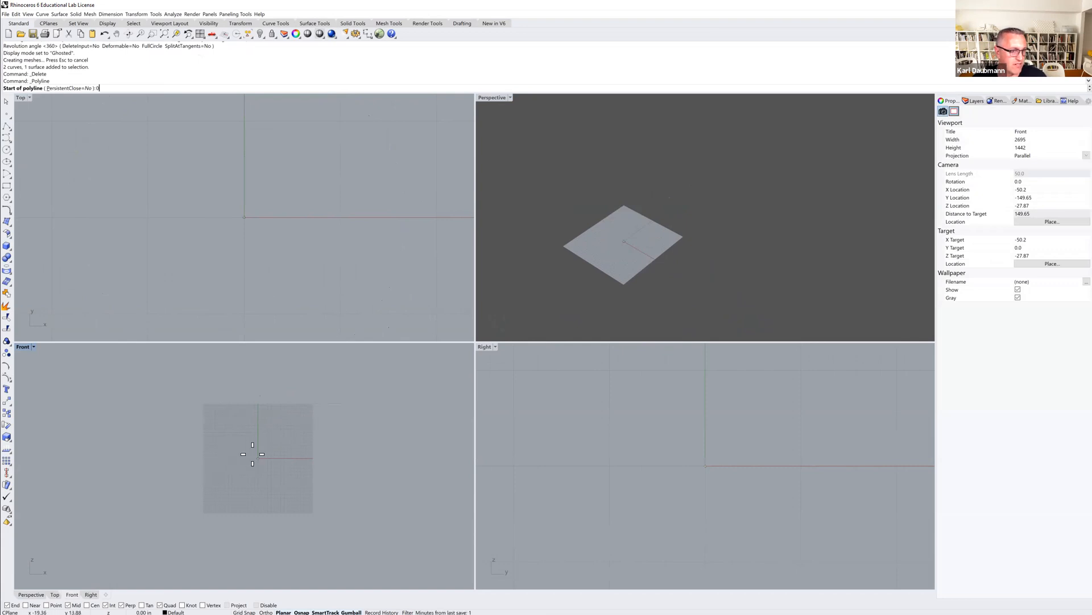
{"action": "key", "text": "Return"}
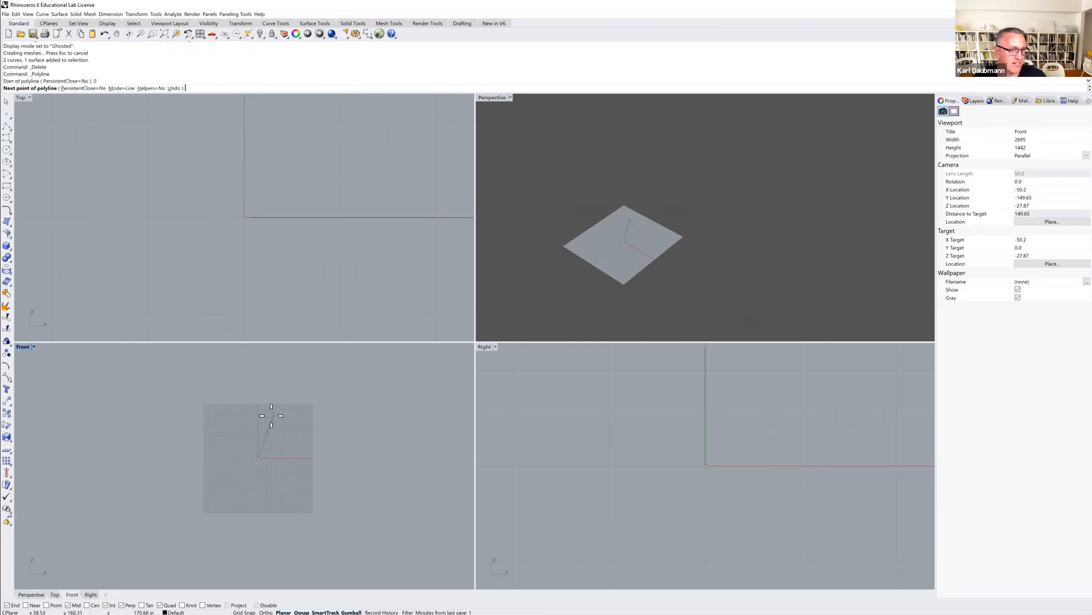
{"action": "key", "text": "Return"}
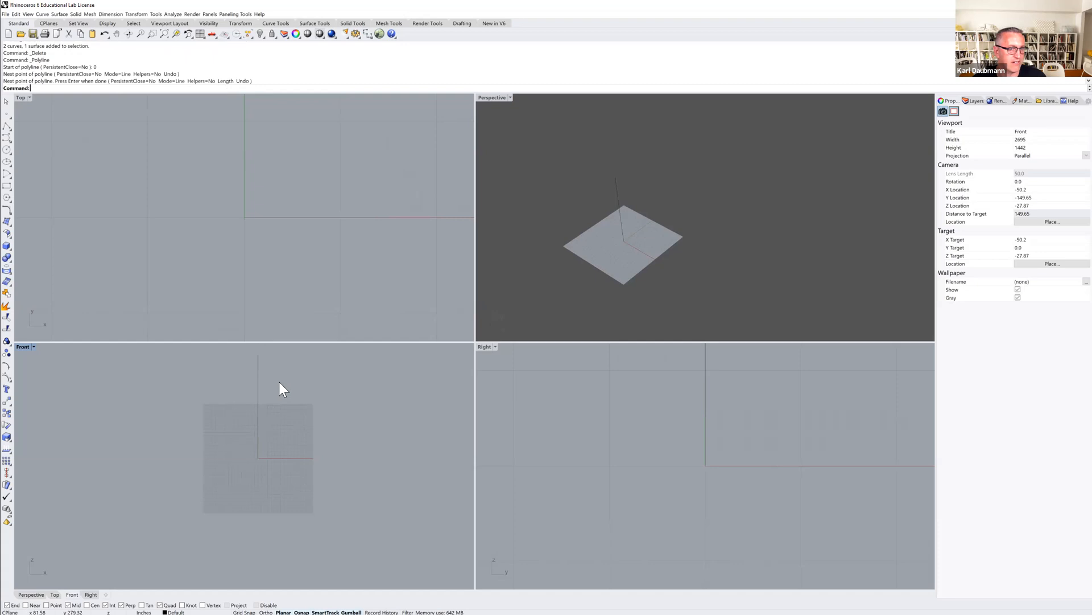
Draw a zigzag open polyline profile to the right of the axis in the Front view.
{"action": "left_click", "coordinate": [7, 126]}
{"action": "left_click", "coordinate": [296, 465]}
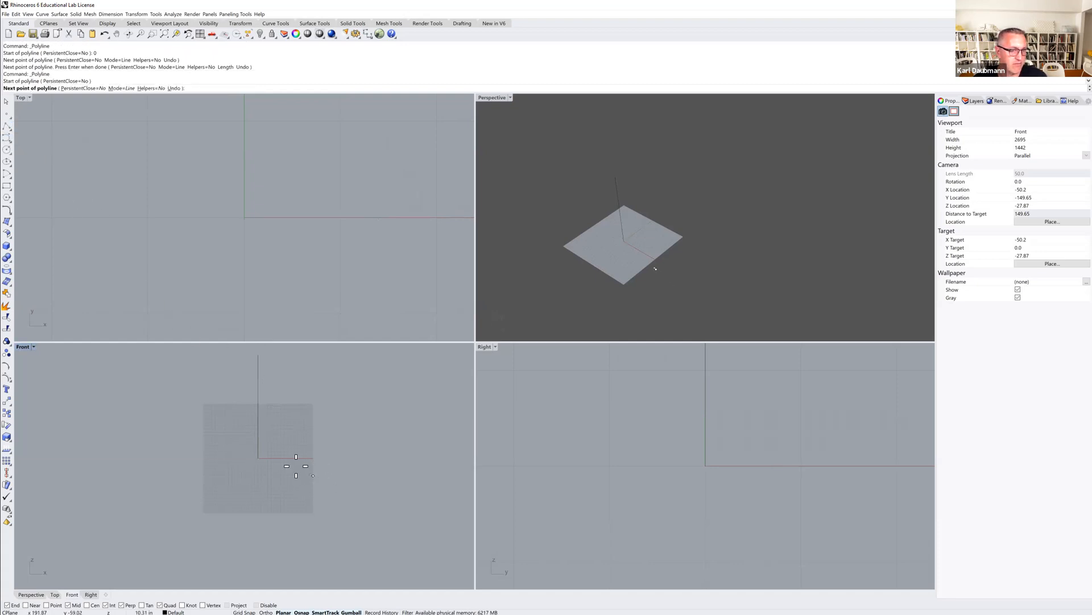
{"action": "left_click", "coordinate": [277, 448]}
{"action": "left_click", "coordinate": [302, 431]}
{"action": "left_click", "coordinate": [331, 435]}
{"action": "left_click", "coordinate": [343, 410]}
{"action": "left_click", "coordinate": [289, 410]}
{"action": "left_click", "coordinate": [284, 389]}
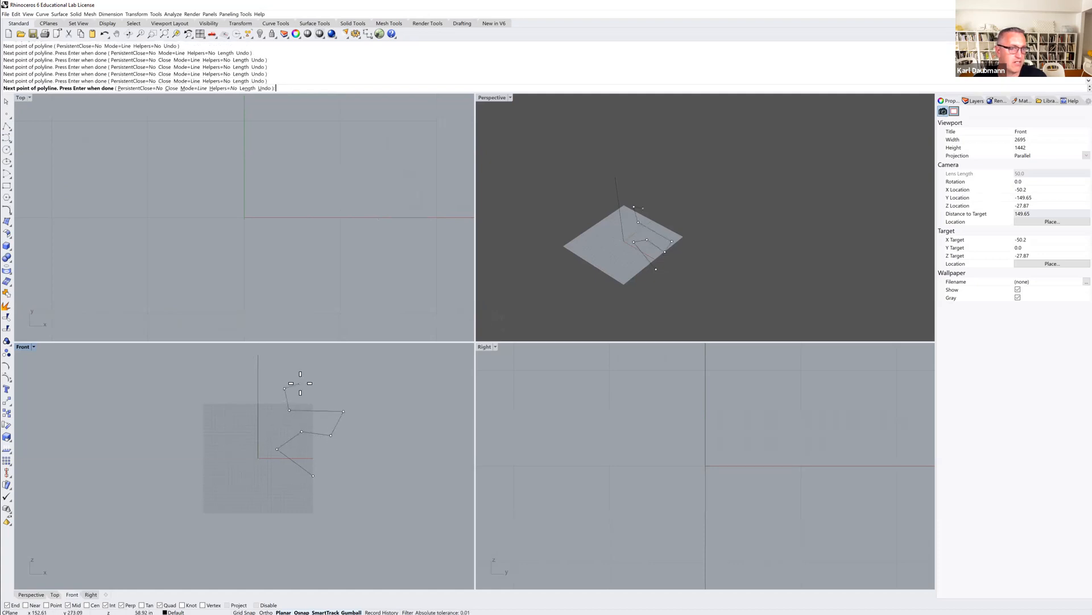
{"action": "left_click", "coordinate": [332, 372]}
{"action": "key", "text": "Return"}
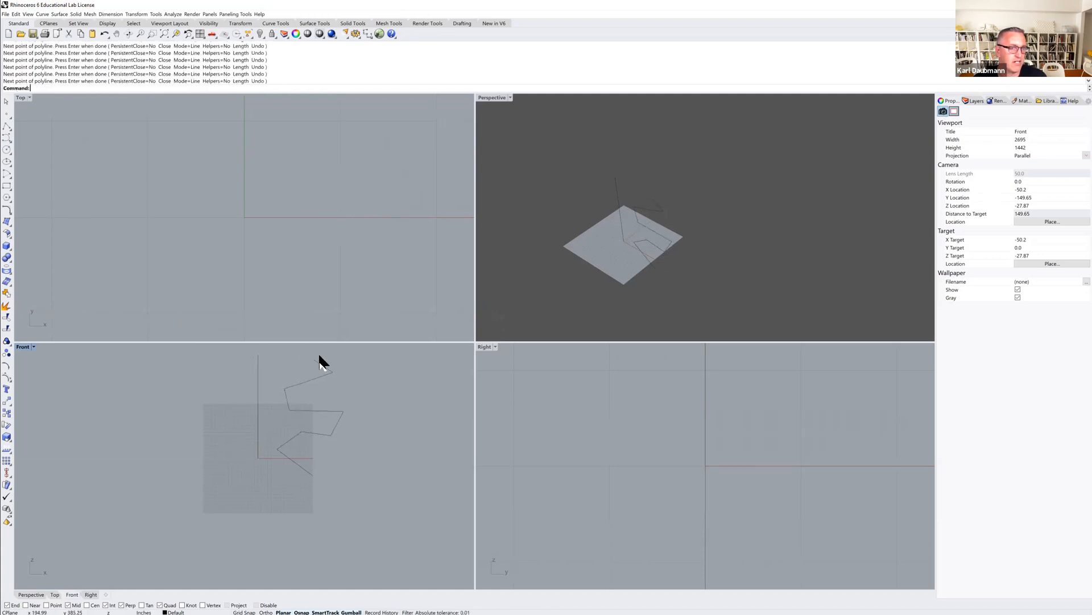
Revolve the zigzag profile a full 360 degrees around the vertical polyline axis.
{"action": "right_click_drag", "start_coordinate": [308, 418], "coordinate": [280, 446]}
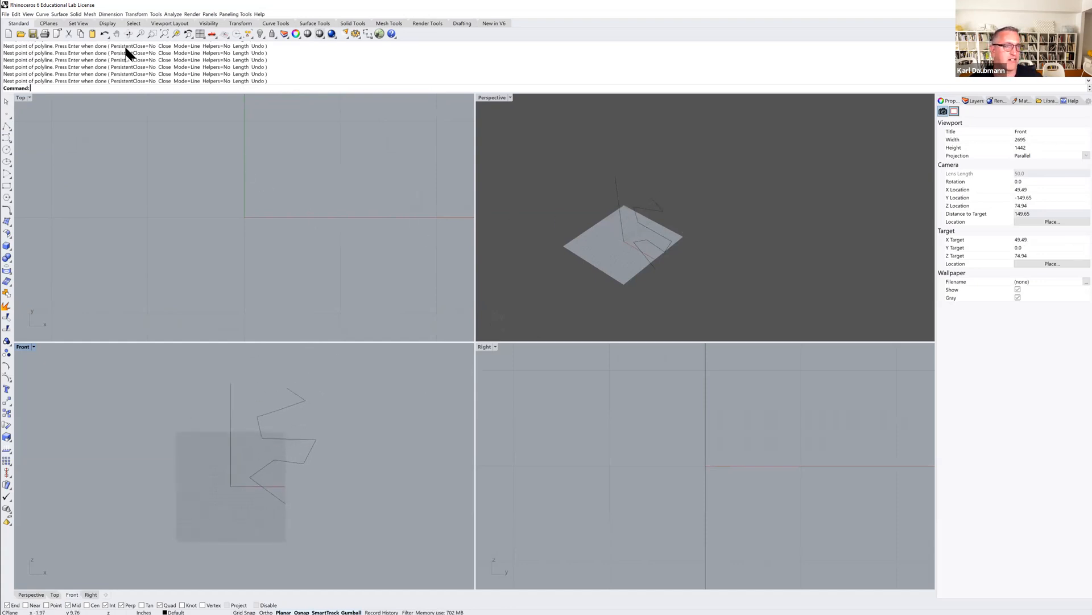
{"action": "left_click", "coordinate": [60, 14]}
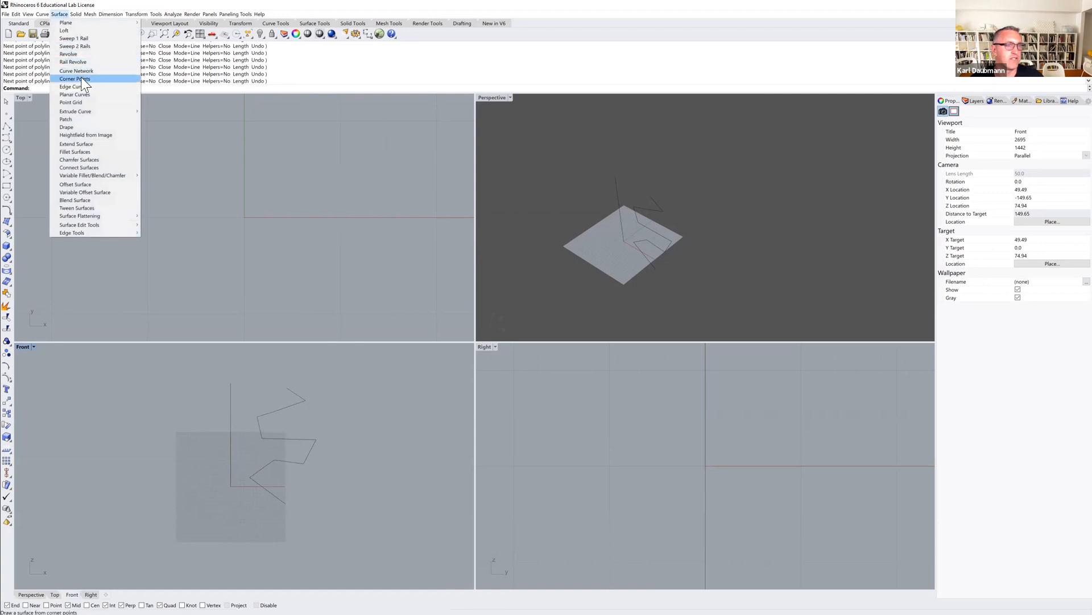
{"action": "left_click", "coordinate": [77, 53]}
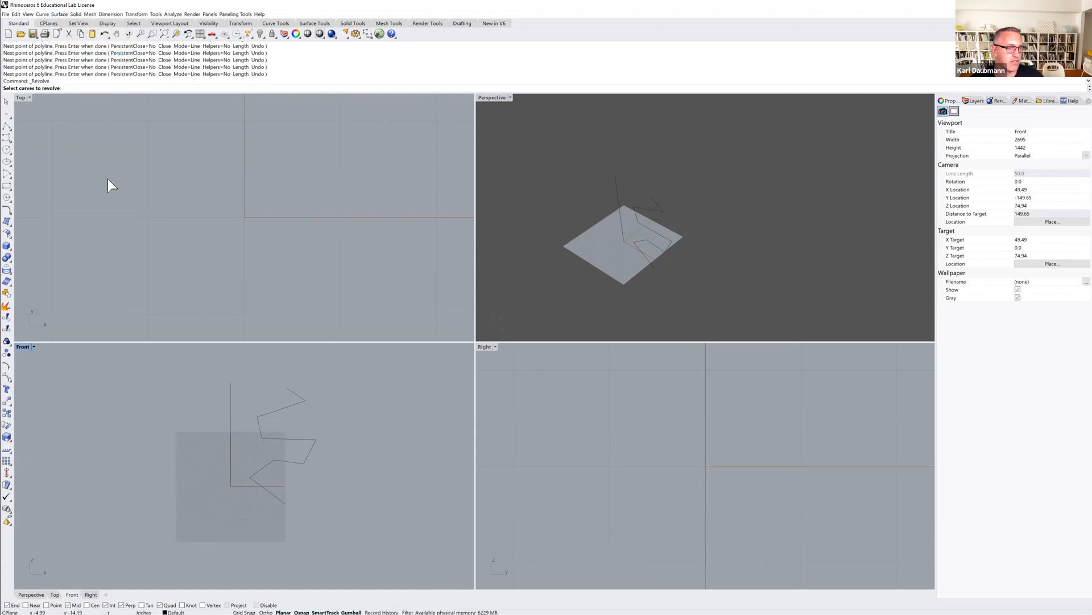
{"action": "left_click", "coordinate": [279, 407]}
{"action": "key", "text": "Return"}
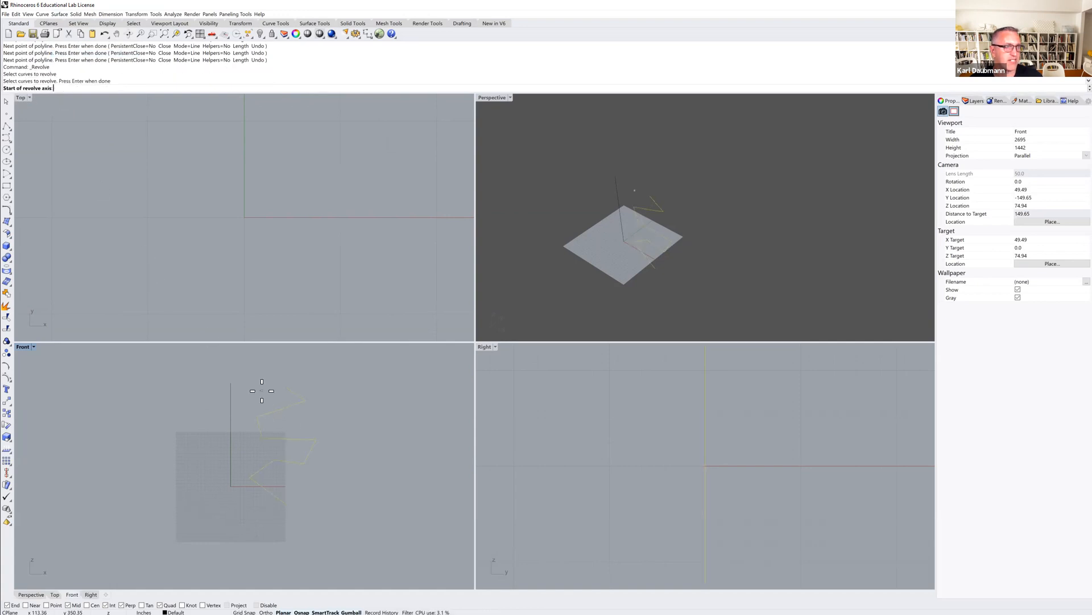
{"action": "left_click", "coordinate": [238, 492]}
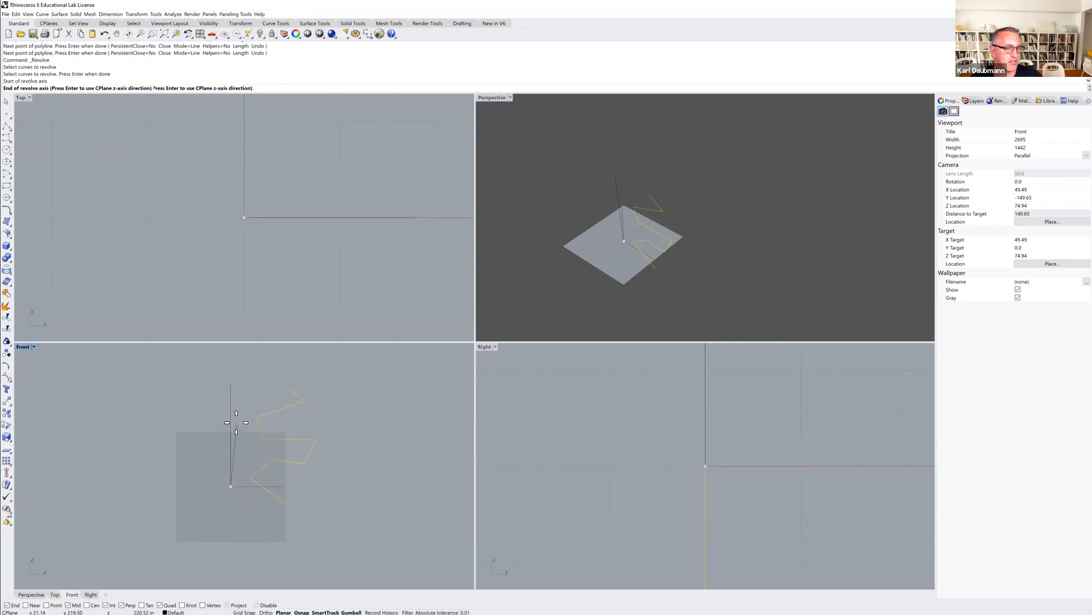
{"action": "left_click", "coordinate": [230, 382]}
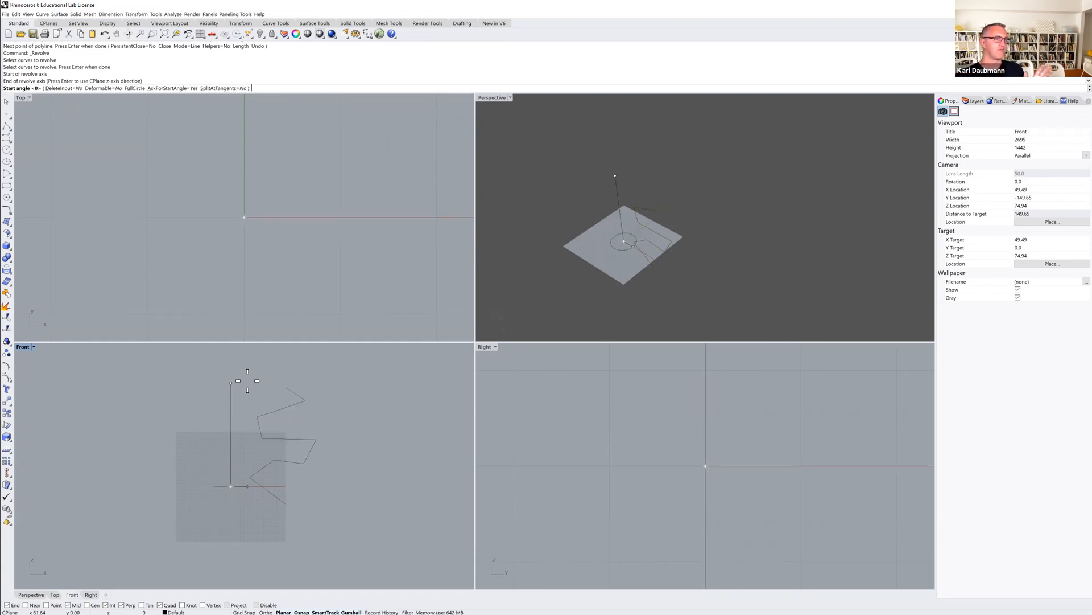
{"action": "key", "text": "Return"}
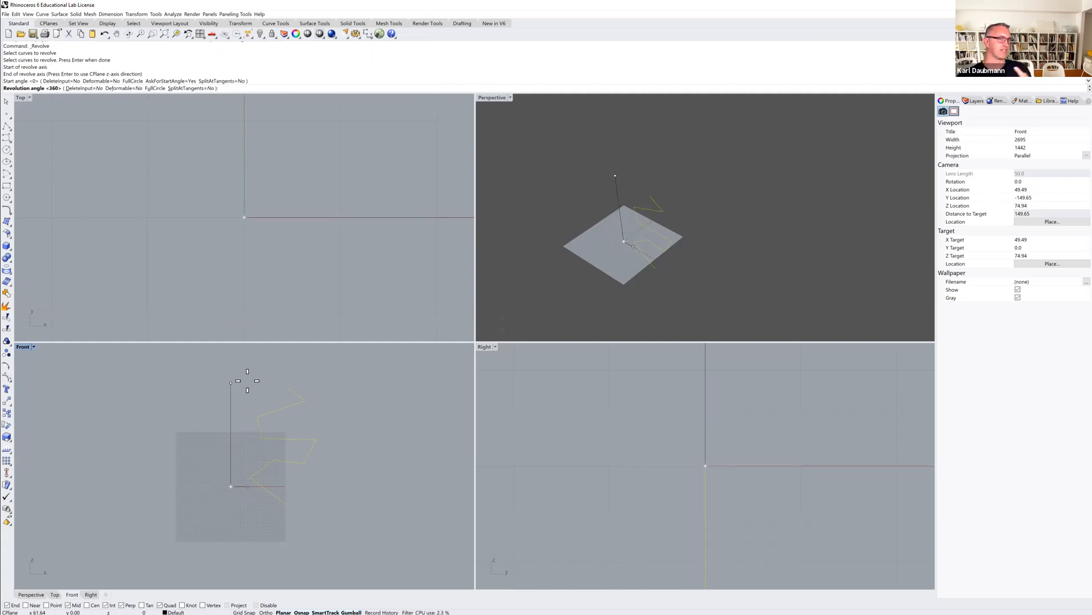
{"action": "key", "text": "Return"}
{"action": "mouse_move", "coordinate": [675, 244]}
{"action": "right_mouse_down"}
{"action": "mouse_move", "coordinate": [654, 209]}
{"action": "mouse_move", "coordinate": [664, 244]}
{"action": "mouse_move", "coordinate": [686, 248]}
{"action": "right_mouse_up"}
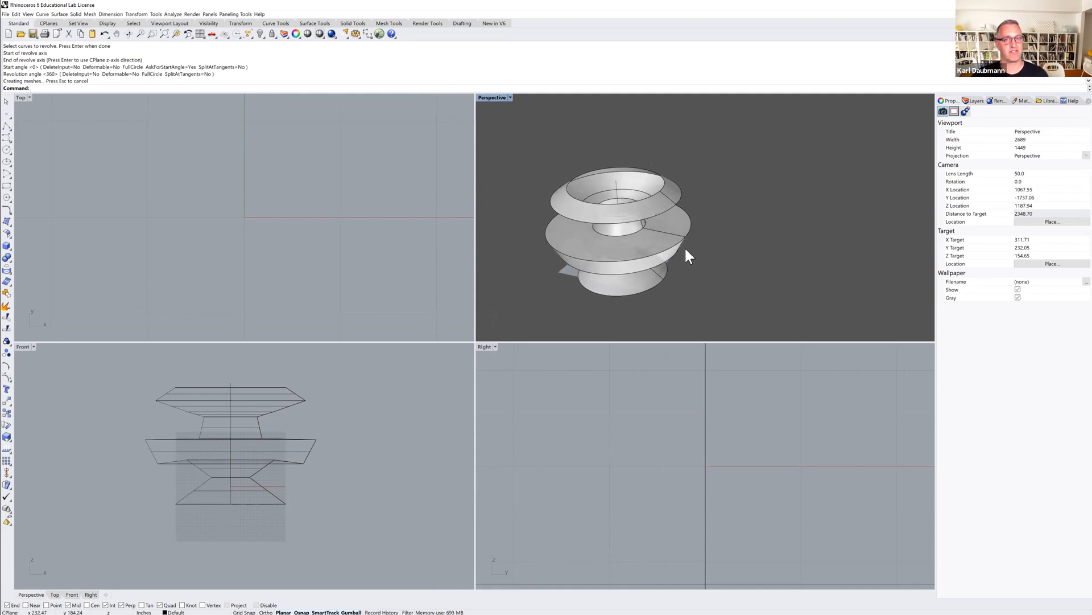
Select the revolved surface with its profile and axis curves in the Front view and delete them.
{"action": "scroll", "coordinate": [654, 239], "scroll_direction": "down", "scroll_amount": 3}
{"action": "right_click_drag", "start_coordinate": [654, 239], "coordinate": [626, 261]}
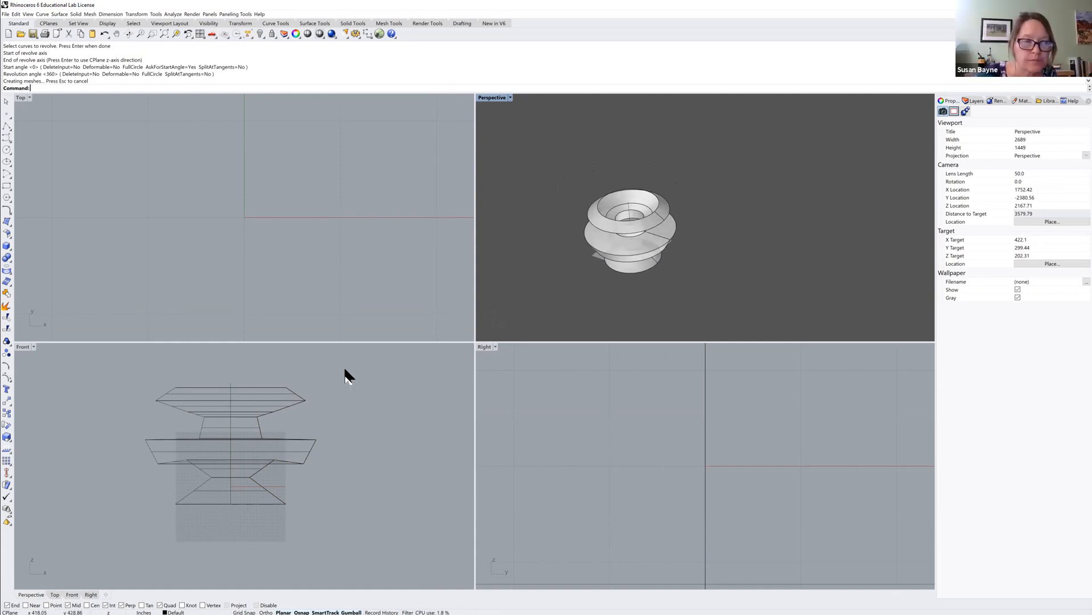
{"action": "left_click_drag", "start_coordinate": [356, 367], "coordinate": [117, 534]}
{"action": "key", "text": "Delete"}
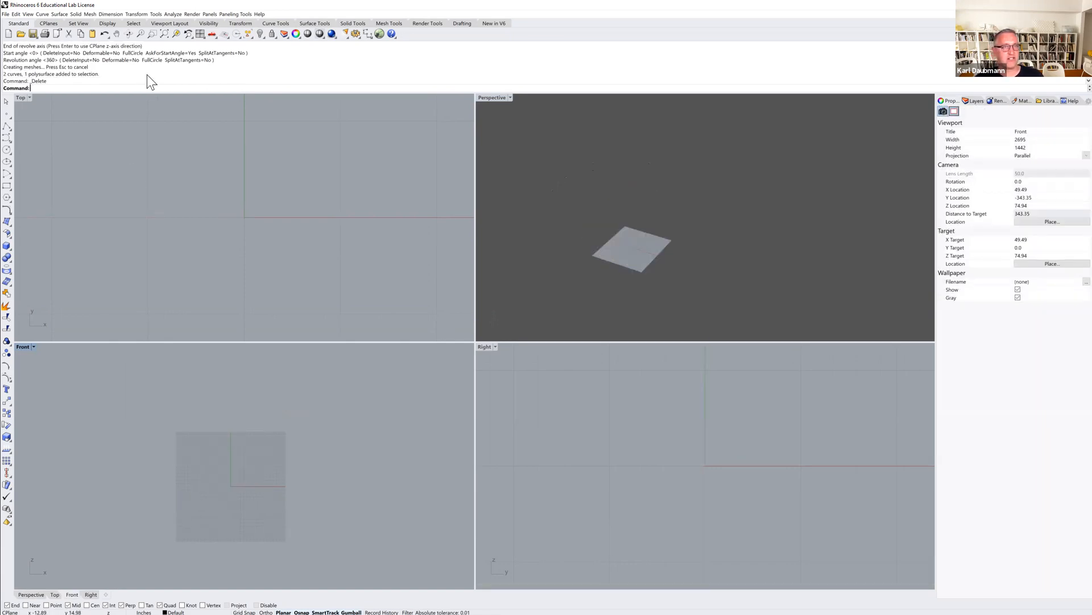
{"action": "left_click", "coordinate": [59, 13]}
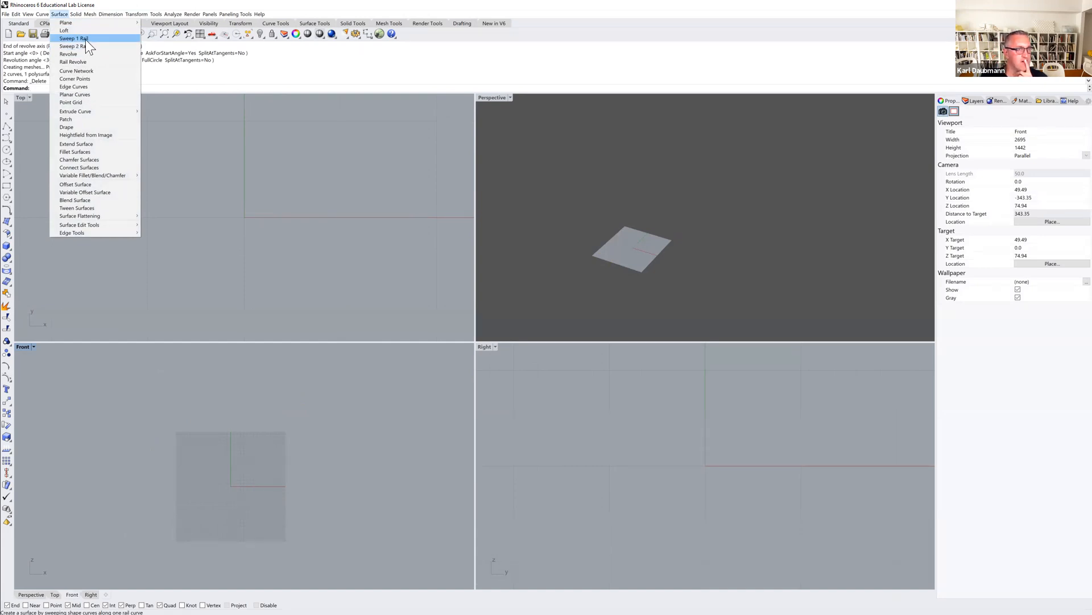
{"action": "left_click", "coordinate": [85, 39]}
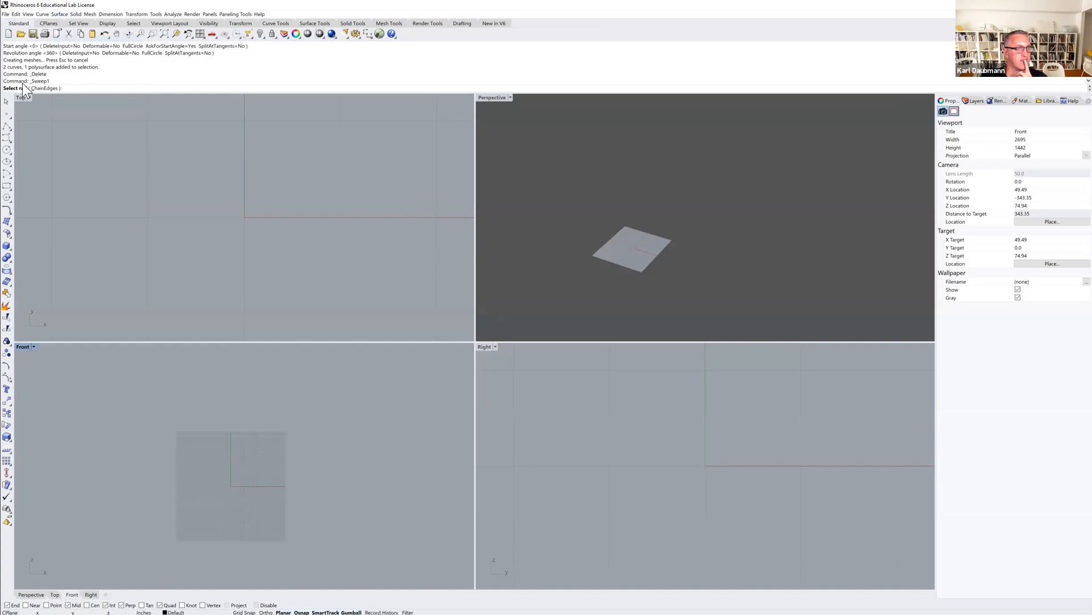
{"action": "key", "text": "Escape"}
Draw an S-shaped freeform curve with five control points in the Top view.
{"action": "scroll", "coordinate": [220, 422], "scroll_direction": "down", "scroll_amount": 3}
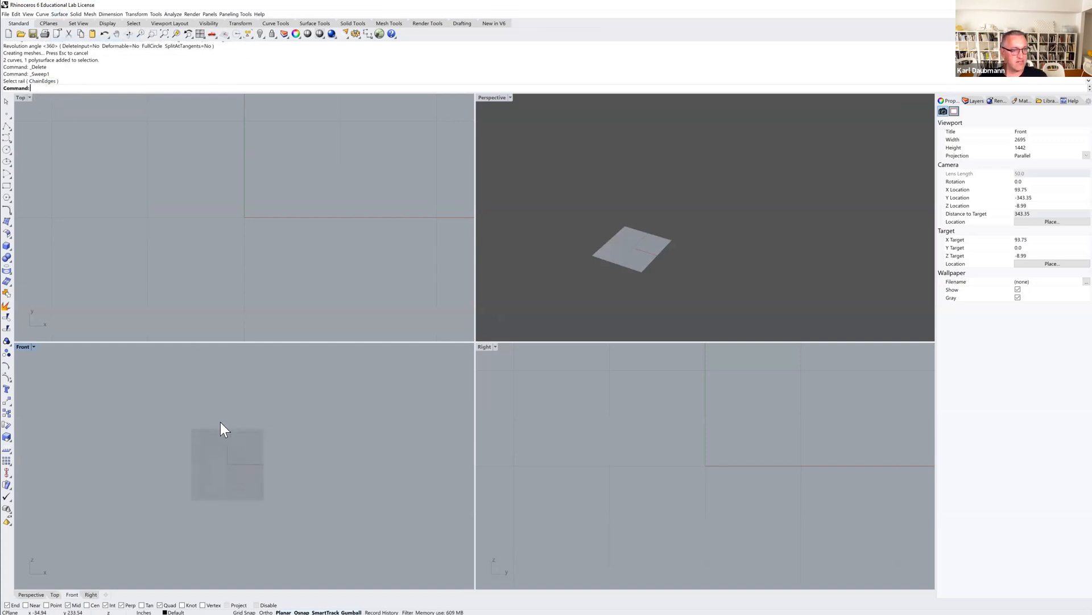
{"action": "scroll", "coordinate": [179, 256], "scroll_direction": "down", "scroll_amount": 6}
{"action": "right_click_drag", "start_coordinate": [206, 225], "coordinate": [206, 253]}
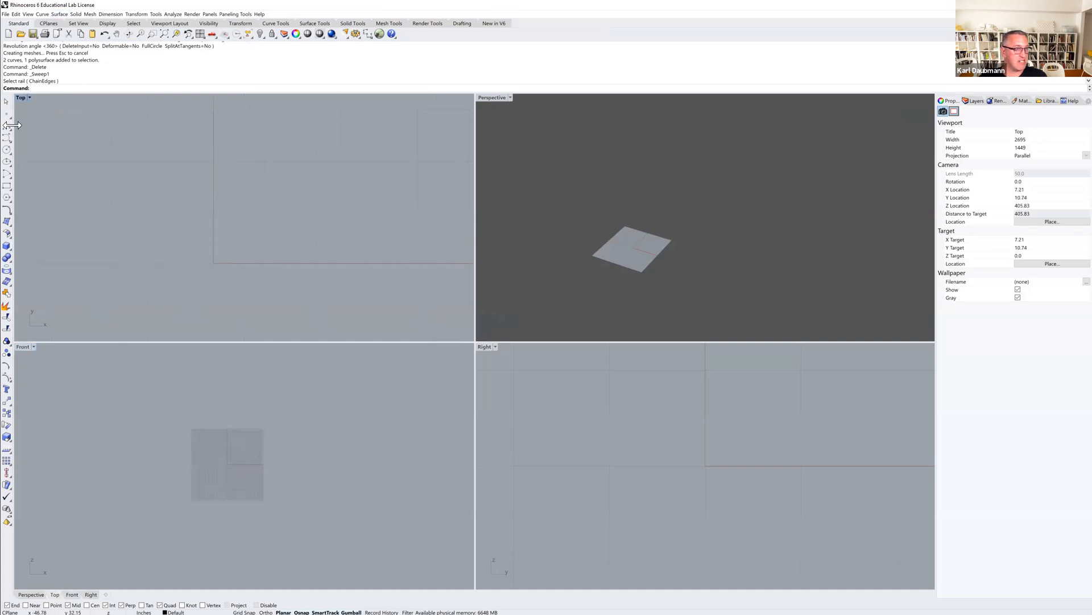
{"action": "left_click", "coordinate": [6, 140]}
{"action": "left_click", "coordinate": [310, 130]}
{"action": "left_click", "coordinate": [145, 168]}
{"action": "left_click", "coordinate": [226, 202]}
{"action": "left_click", "coordinate": [296, 248]}
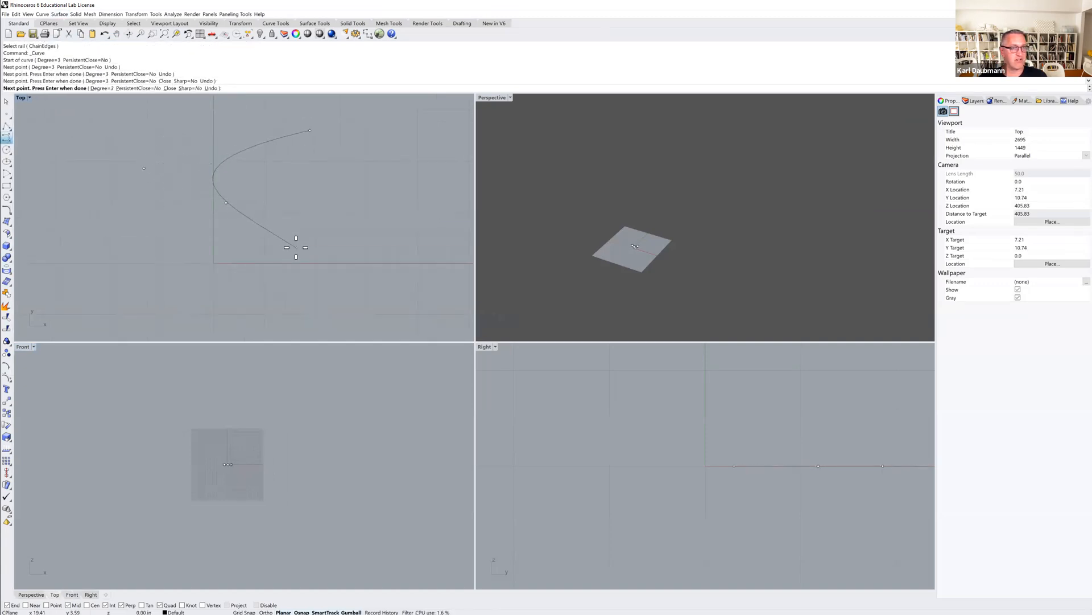
{"action": "left_click", "coordinate": [193, 312]}
{"action": "key", "text": "Return"}
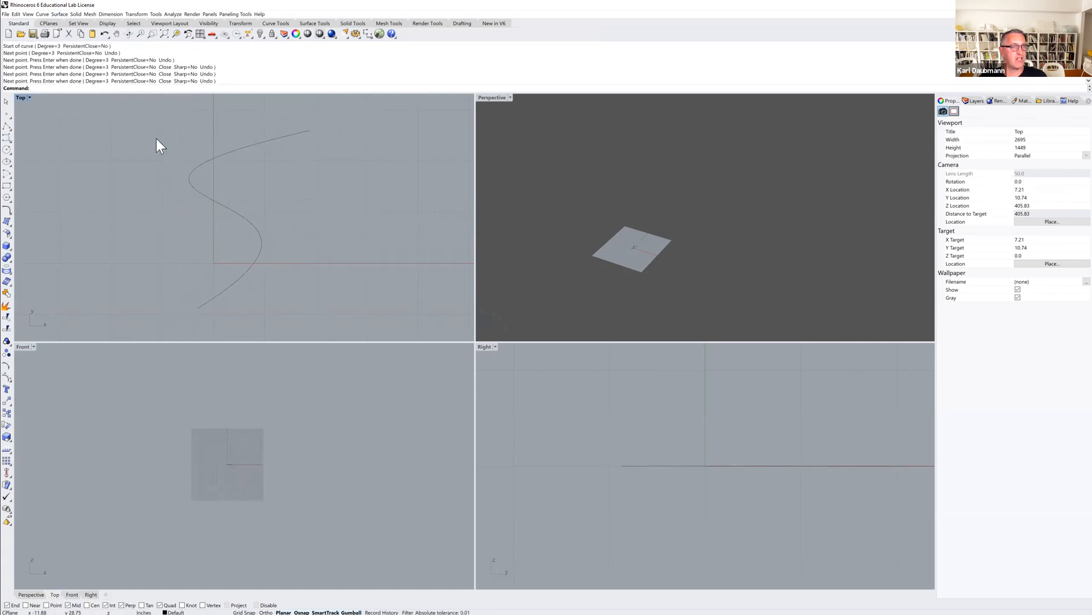
{"action": "left_click", "coordinate": [59, 14]}
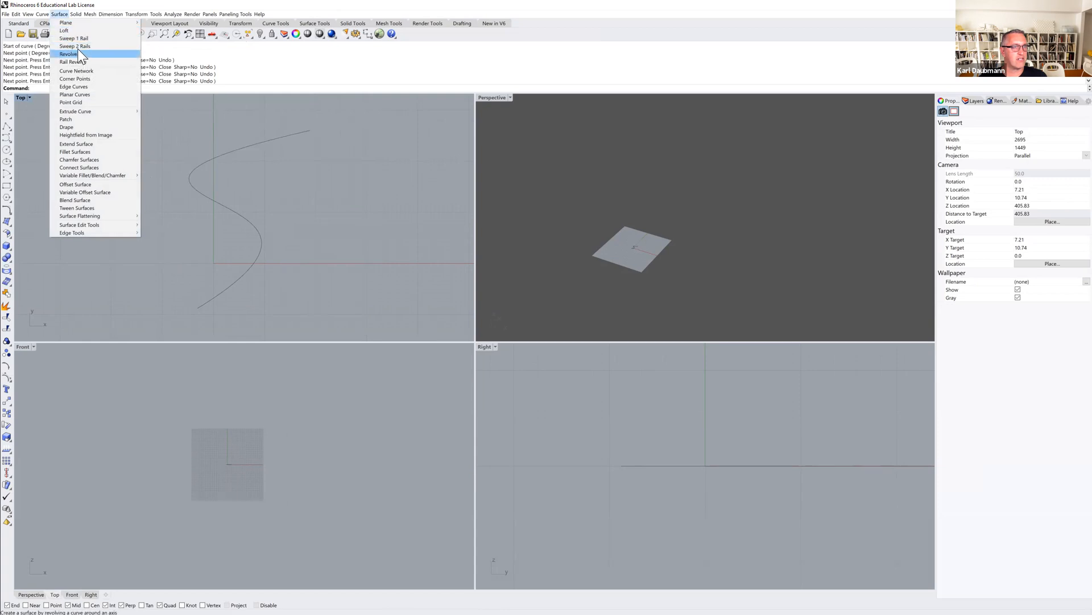
{"action": "left_click", "coordinate": [78, 39]}
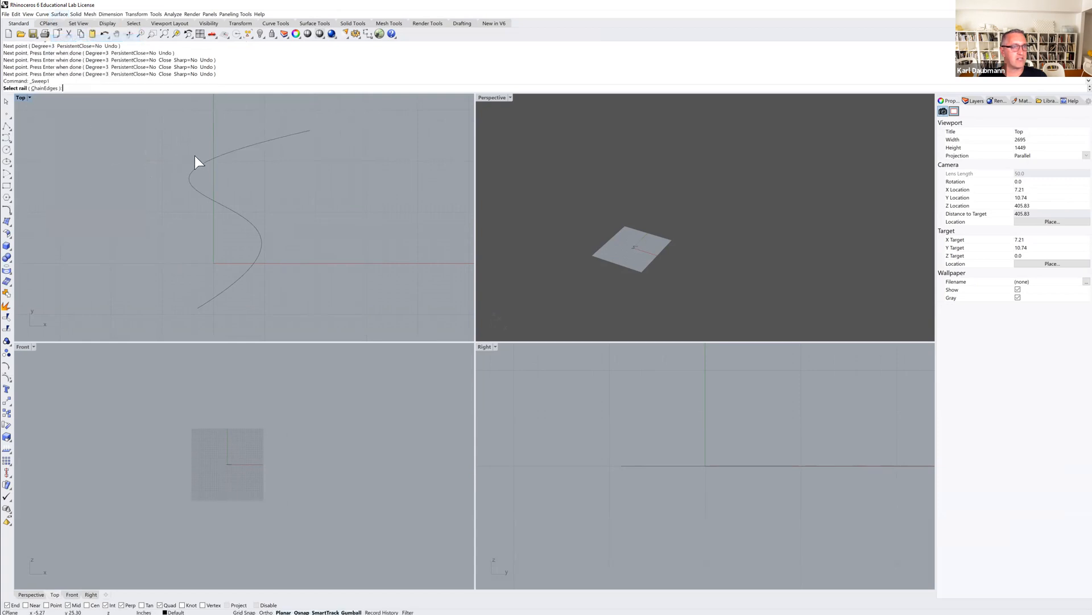
{"action": "left_click", "coordinate": [214, 158]}
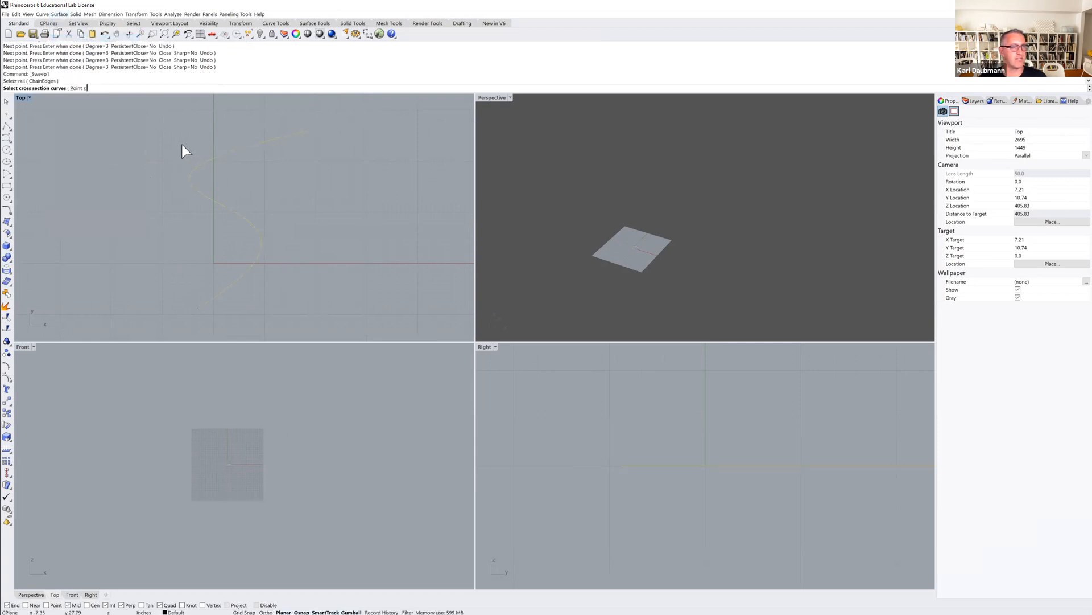
{"action": "key", "text": "Escape"}
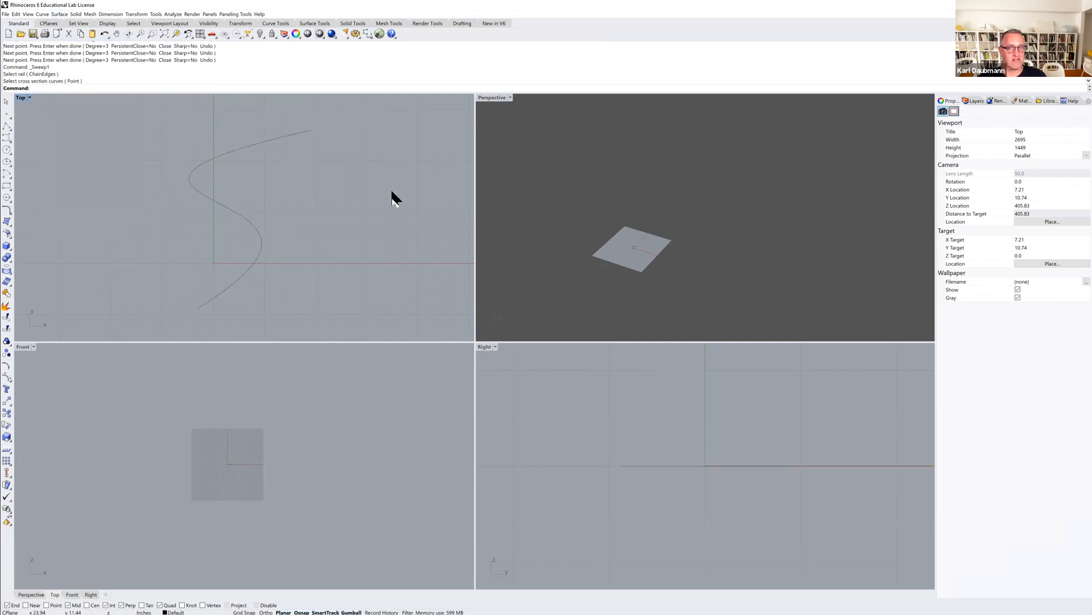
Maximize the Perspective view, select the S-shaped curve and delete it.
{"action": "double_click", "coordinate": [492, 97]}
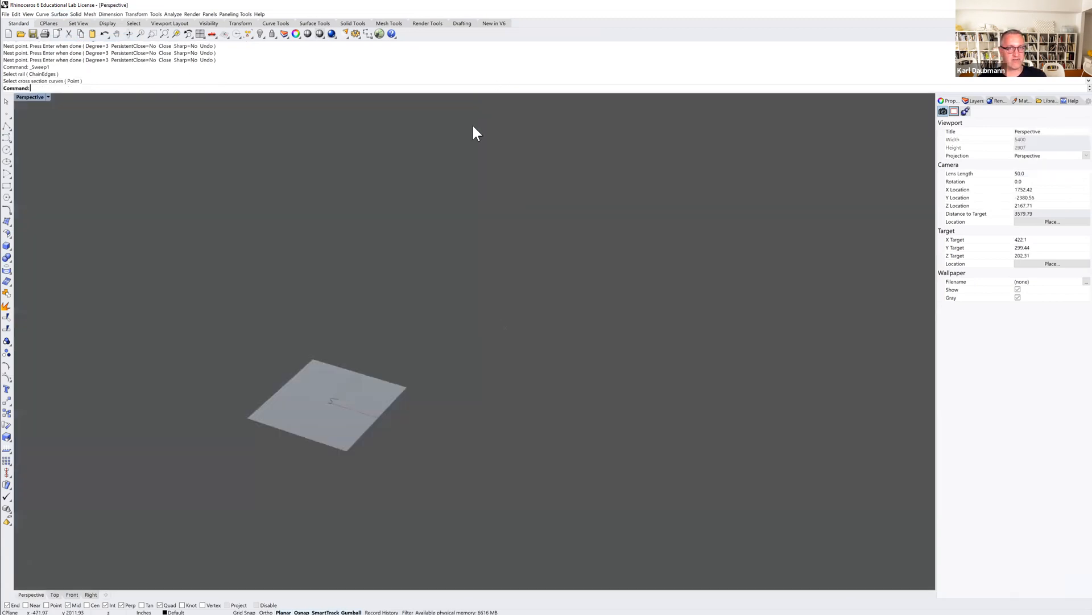
{"action": "scroll", "coordinate": [327, 398], "scroll_direction": "up", "scroll_amount": 10}
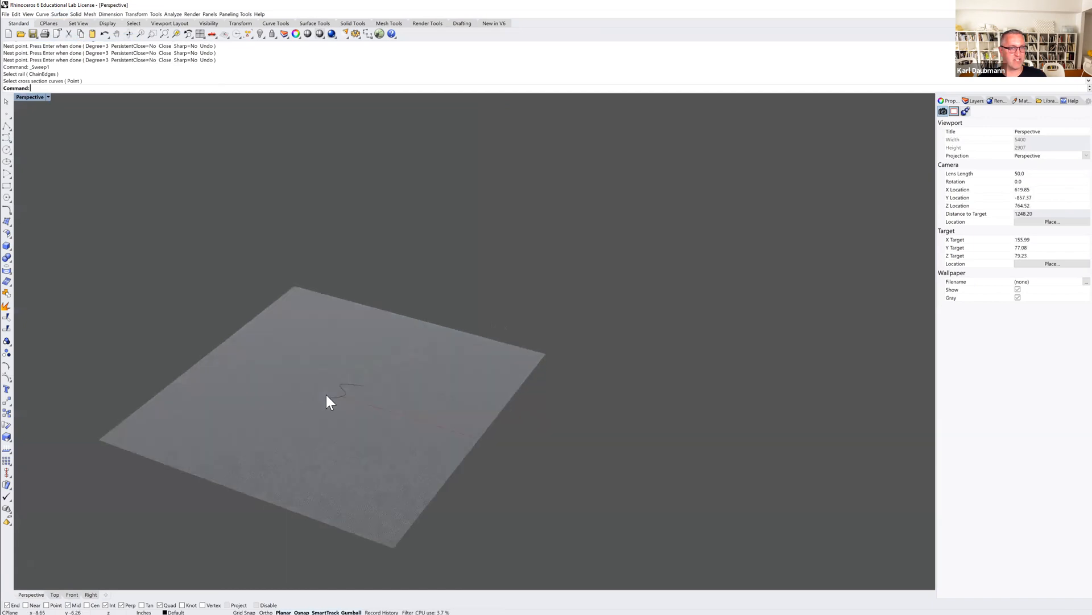
{"action": "scroll", "coordinate": [394, 329], "scroll_direction": "down", "scroll_amount": 9}
{"action": "left_click_drag", "start_coordinate": [395, 329], "coordinate": [327, 380]}
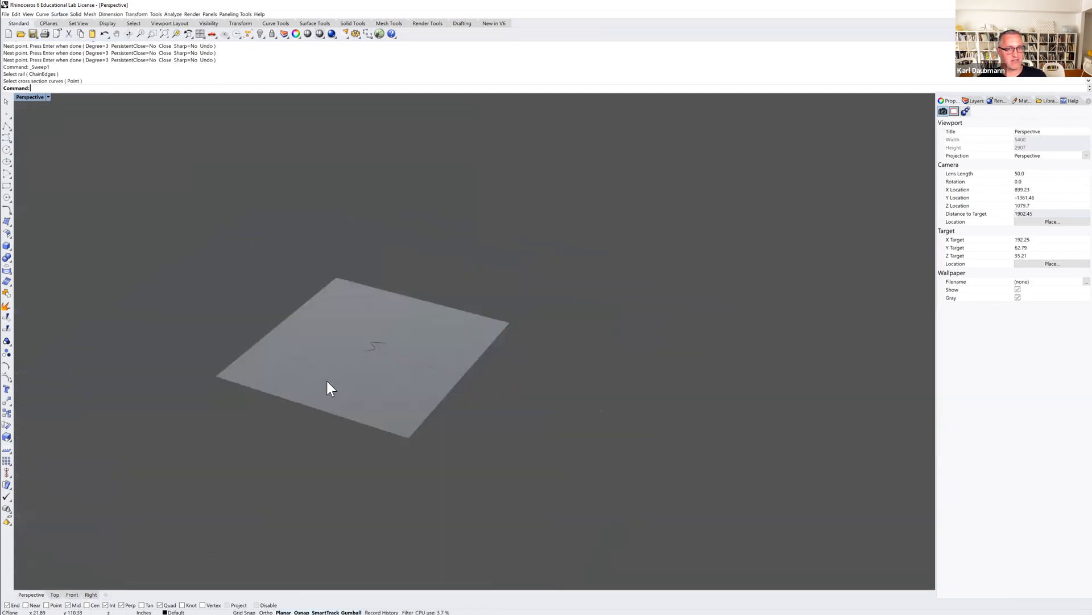
{"action": "key", "text": "Delete"}
{"action": "key", "text": "Delete"}
{"action": "key", "text": "Delete"}
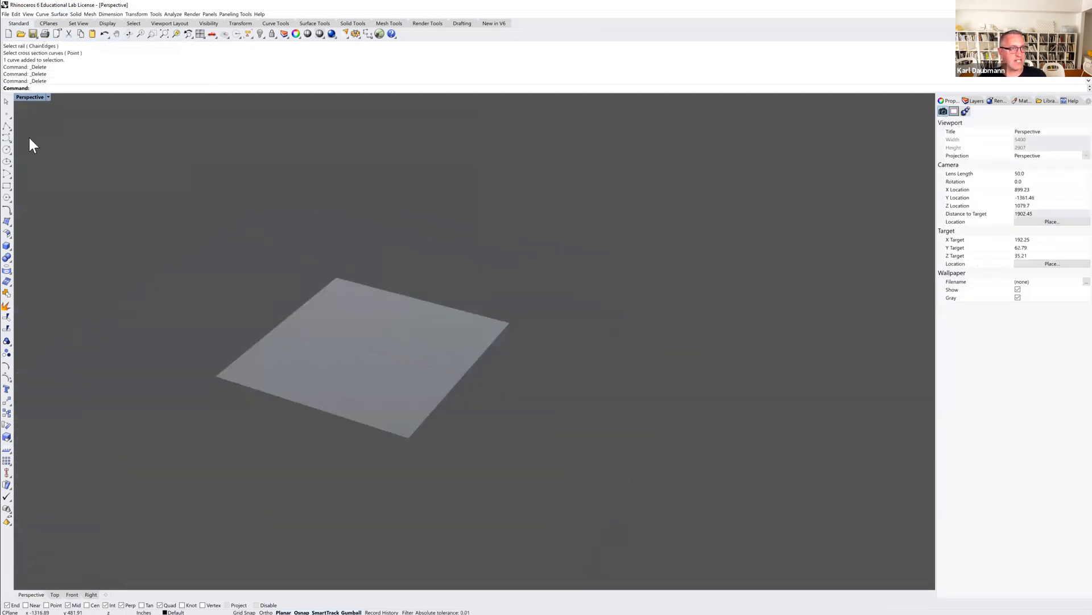
Draw a freeform curve with seven control points rising from below the ground plane in the Perspective view.
{"action": "left_click", "coordinate": [8, 140]}
{"action": "left_click", "coordinate": [227, 489]}
{"action": "left_click", "coordinate": [341, 447]}
{"action": "left_click", "coordinate": [287, 342]}
{"action": "left_click", "coordinate": [359, 303]}
{"action": "left_click", "coordinate": [473, 306]}
{"action": "left_click", "coordinate": [550, 260]}
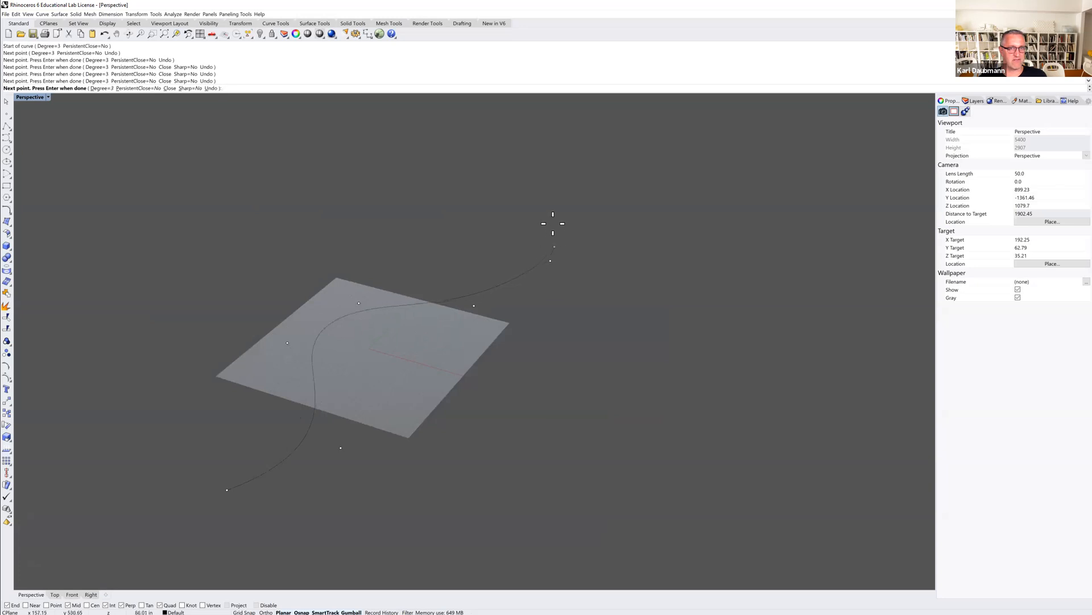
{"action": "left_click", "coordinate": [541, 153]}
{"action": "key", "text": "Return"}
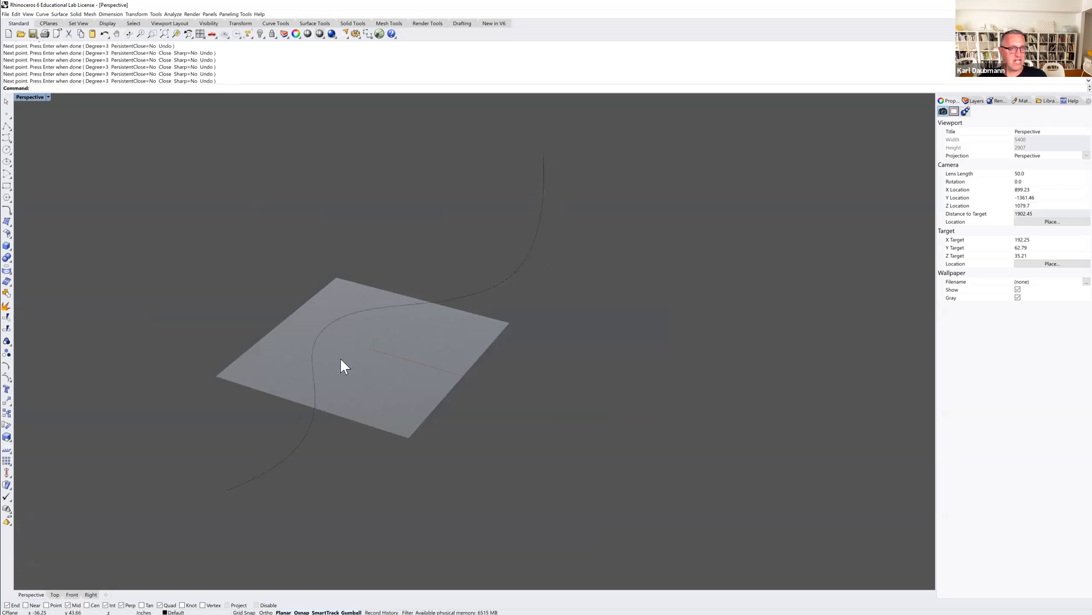
Orient the construction plane perpendicular to the curve at its lower end point.
{"action": "right_click_drag", "start_coordinate": [305, 413], "coordinate": [305, 386], "text": "shift"}
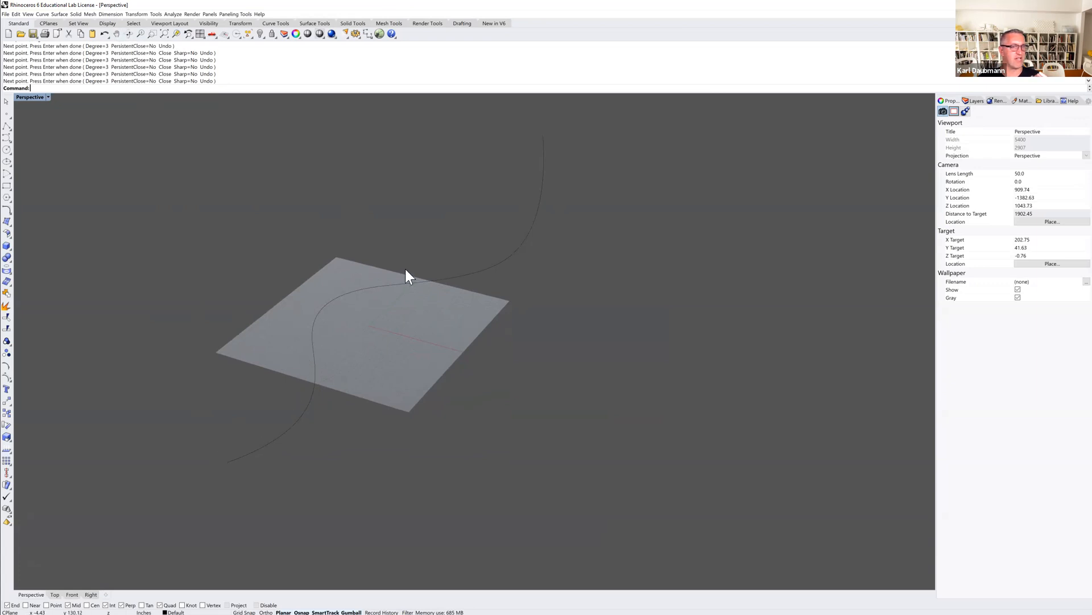
{"action": "left_click", "coordinate": [48, 24]}
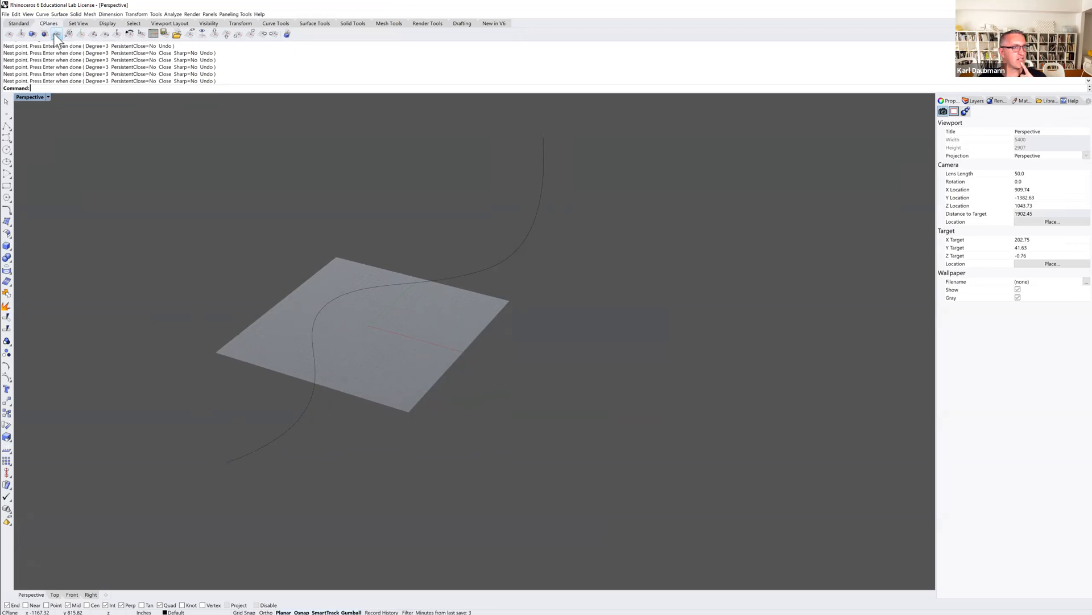
{"action": "left_click", "coordinate": [56, 34]}
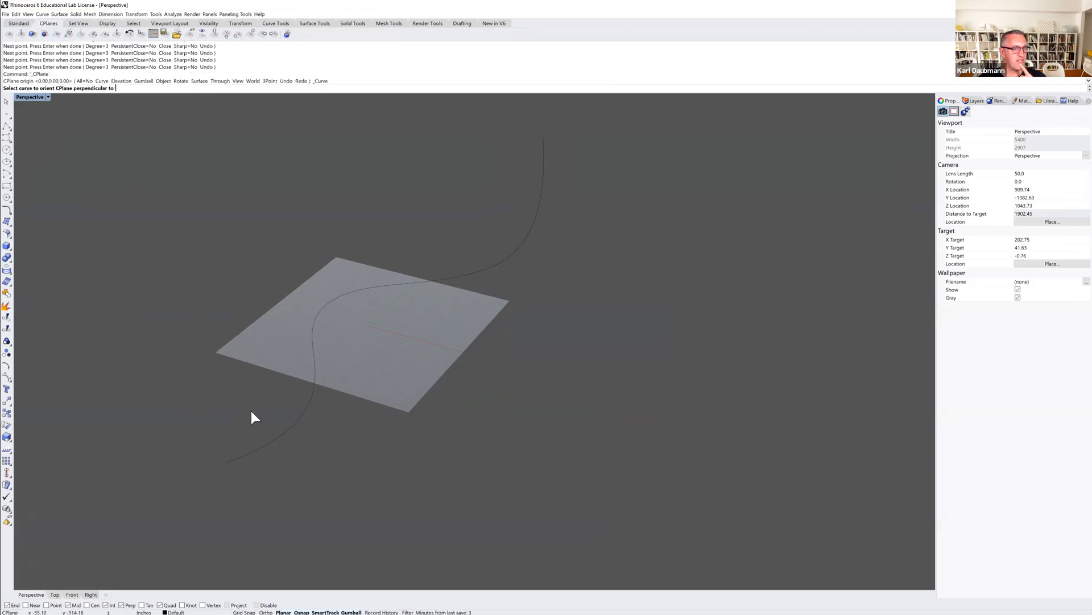
{"action": "left_click", "coordinate": [266, 449]}
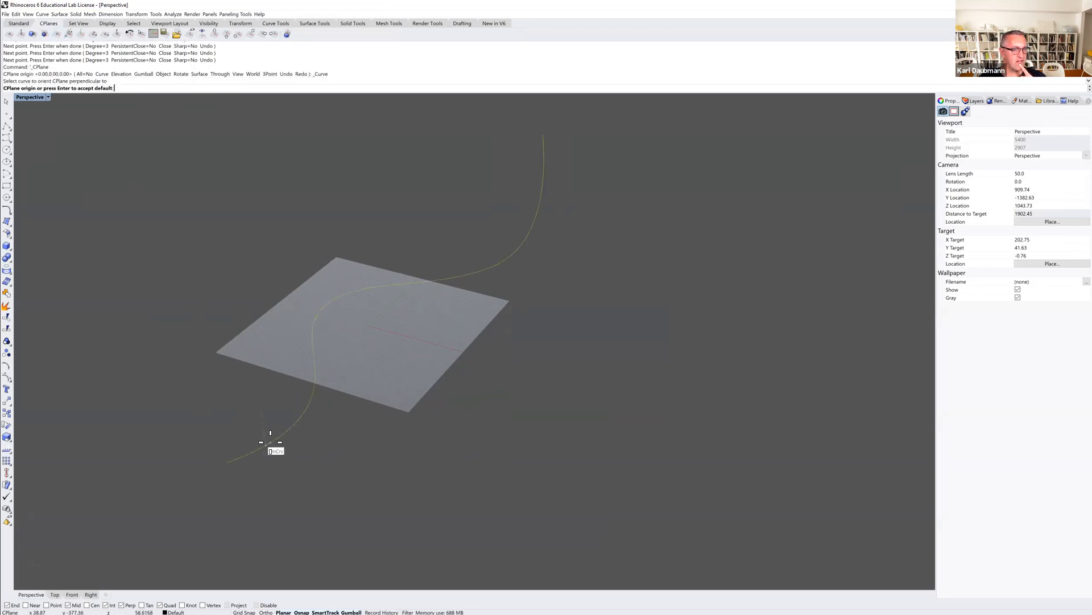
{"action": "left_click", "coordinate": [226, 462]}
Draw a small circle centred on the curve's lower end on the perpendicular construction plane.
{"action": "right_click_drag", "start_coordinate": [220, 470], "coordinate": [246, 462]}
{"action": "scroll", "coordinate": [465, 438], "scroll_direction": "up", "scroll_amount": 4}
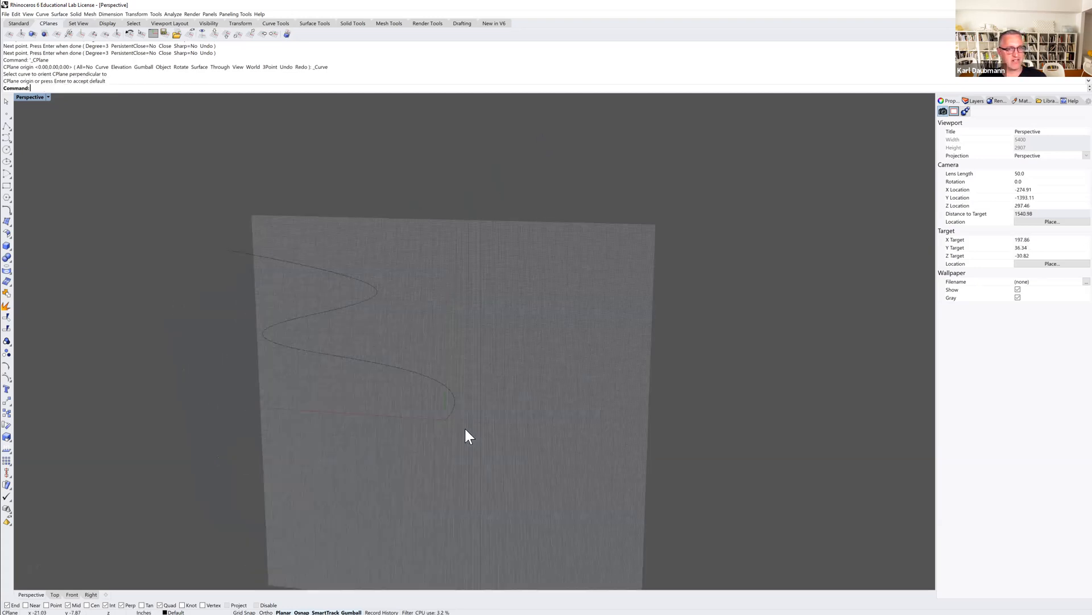
{"action": "left_click", "coordinate": [6, 150]}
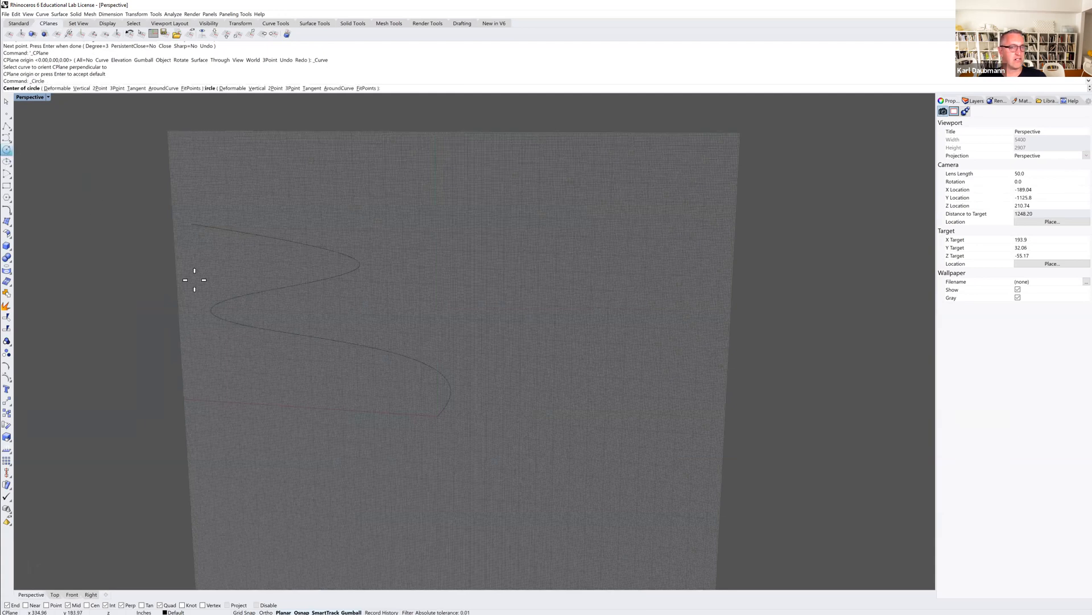
{"action": "left_click", "coordinate": [439, 416]}
{"action": "left_click", "coordinate": [456, 431]}
{"action": "right_click_drag", "start_coordinate": [484, 428], "coordinate": [469, 424]}
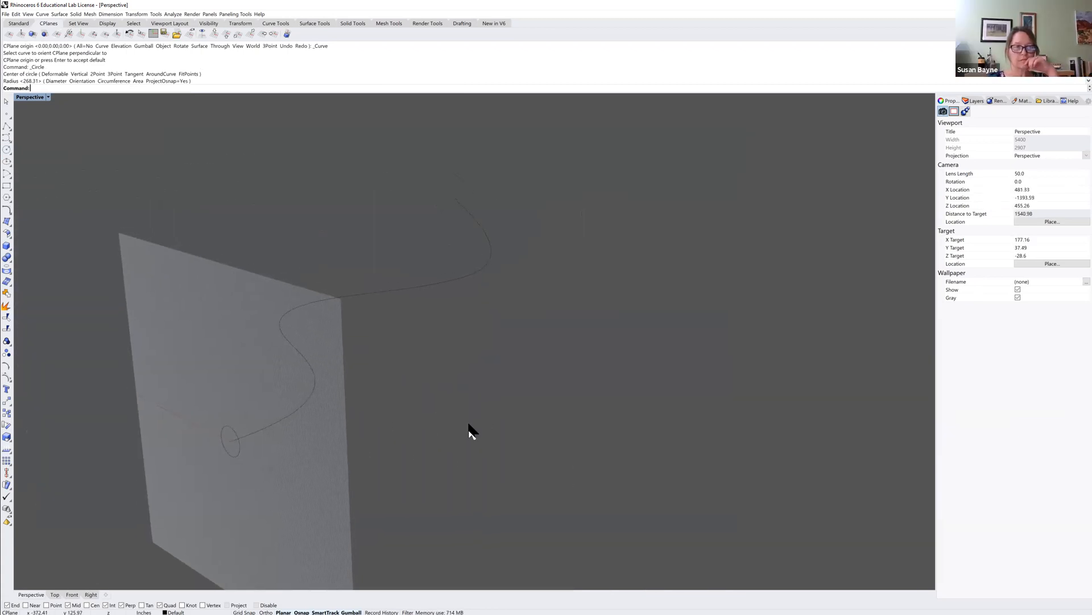
Sweep the small circle along the freeform curve with Sweep 1 Rail to create a tube.
{"action": "left_click", "coordinate": [60, 13]}
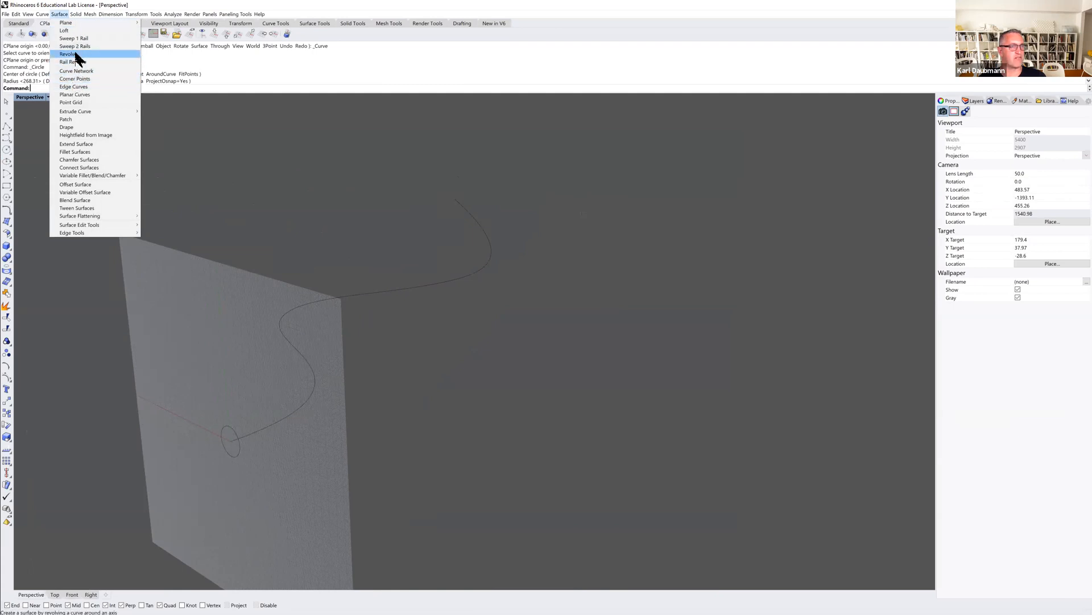
{"action": "left_click", "coordinate": [80, 39]}
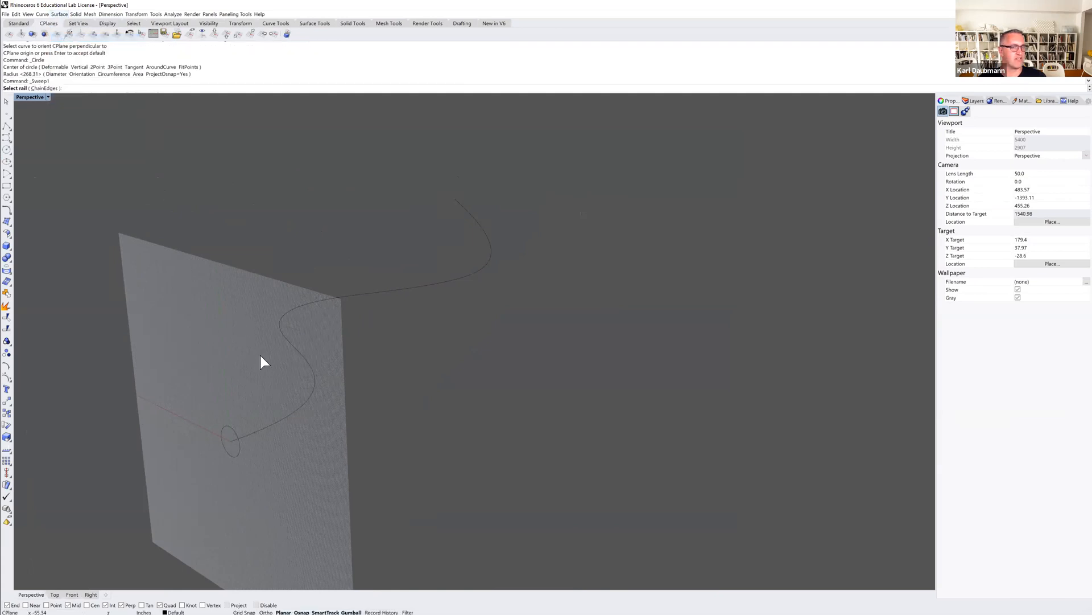
{"action": "left_click", "coordinate": [269, 429]}
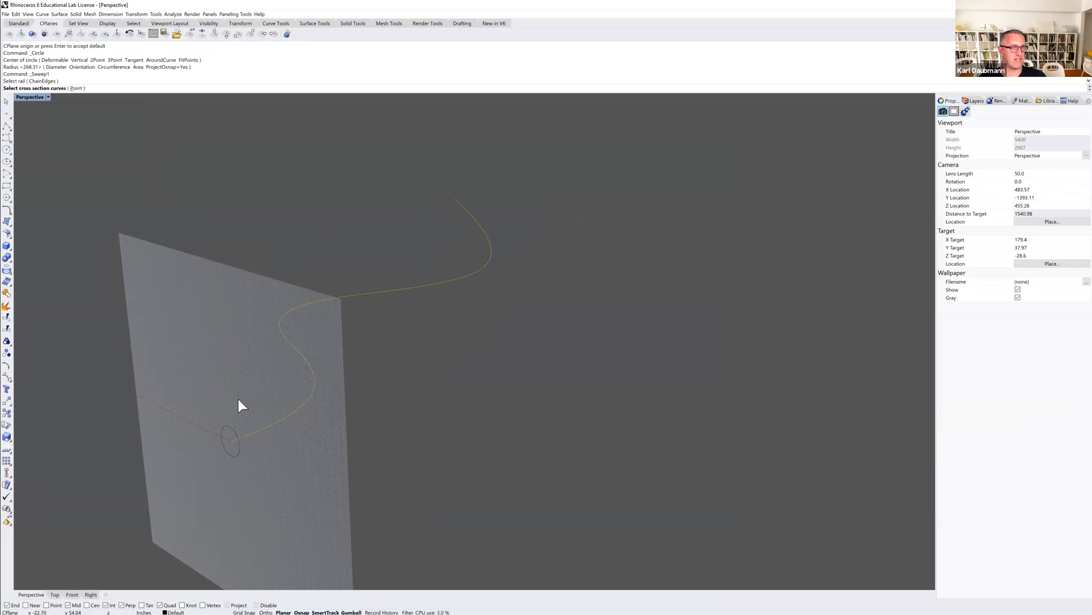
{"action": "left_click", "coordinate": [228, 427]}
{"action": "key", "text": "Return"}
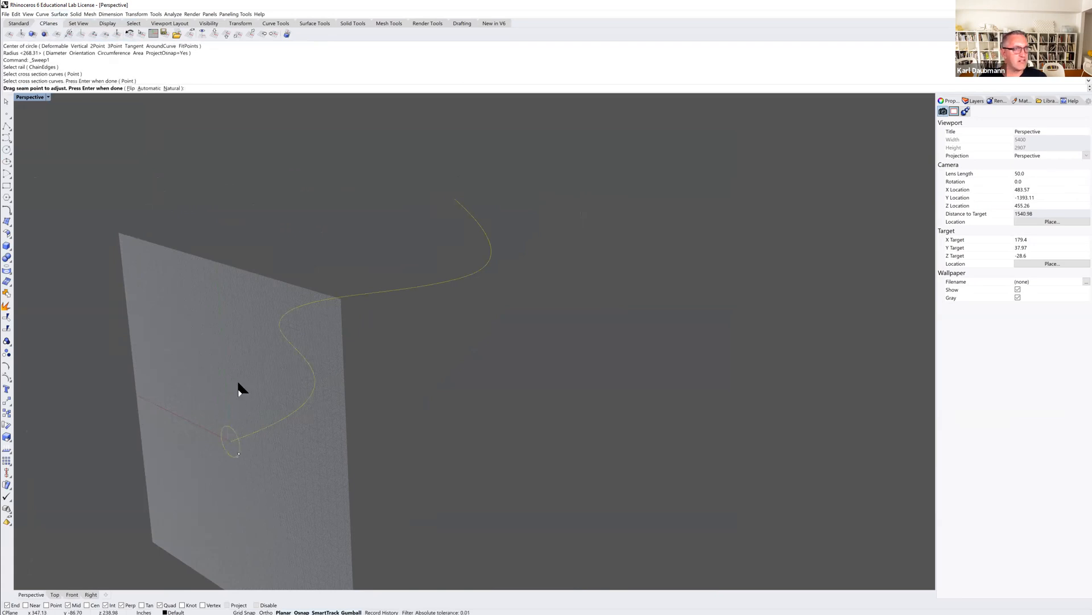
{"action": "key", "text": "Return"}
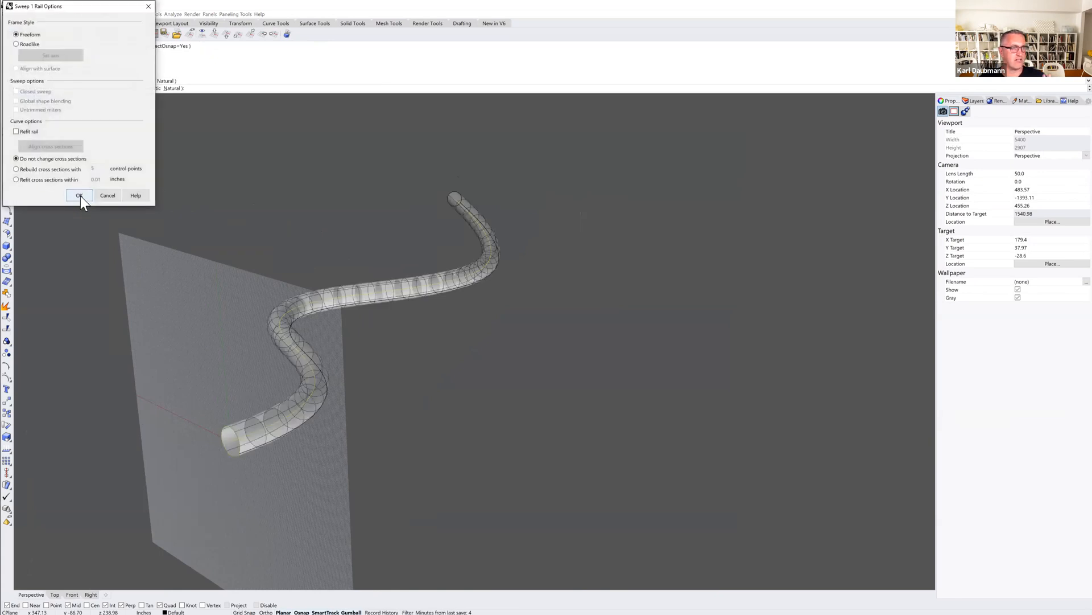
{"action": "left_click", "coordinate": [79, 195]}
Select the swept tube together with its rail and circle curves and delete them.
{"action": "mouse_move", "coordinate": [387, 371]}
{"action": "right_mouse_down"}
{"action": "mouse_move", "coordinate": [363, 368]}
{"action": "mouse_move", "coordinate": [354, 339]}
{"action": "mouse_move", "coordinate": [390, 374]}
{"action": "mouse_move", "coordinate": [407, 361]}
{"action": "mouse_move", "coordinate": [391, 375]}
{"action": "right_mouse_up"}
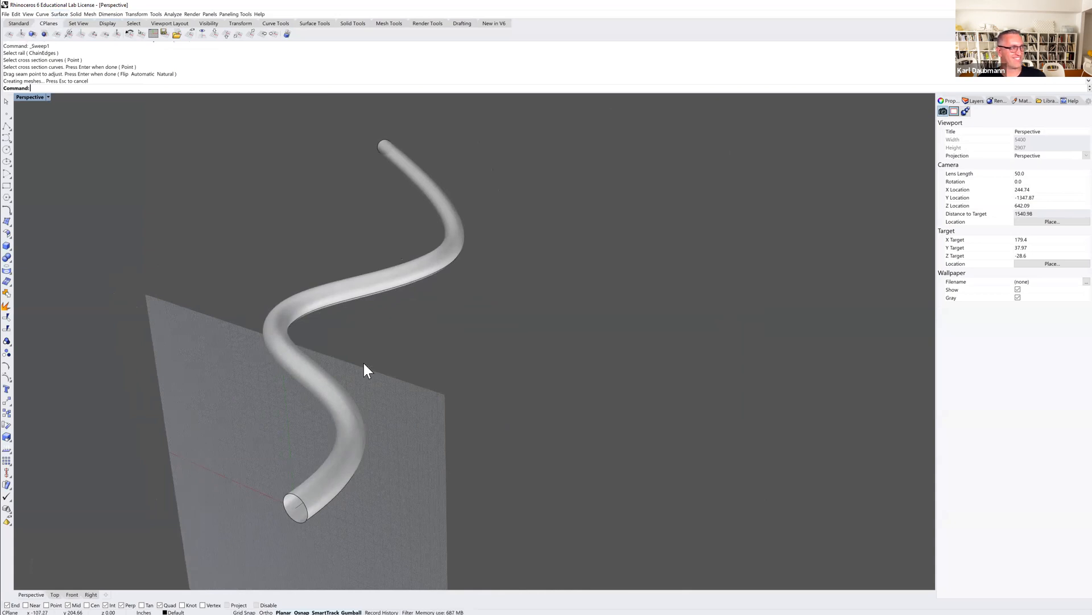
{"action": "scroll", "coordinate": [374, 342], "scroll_direction": "down", "scroll_amount": 5}
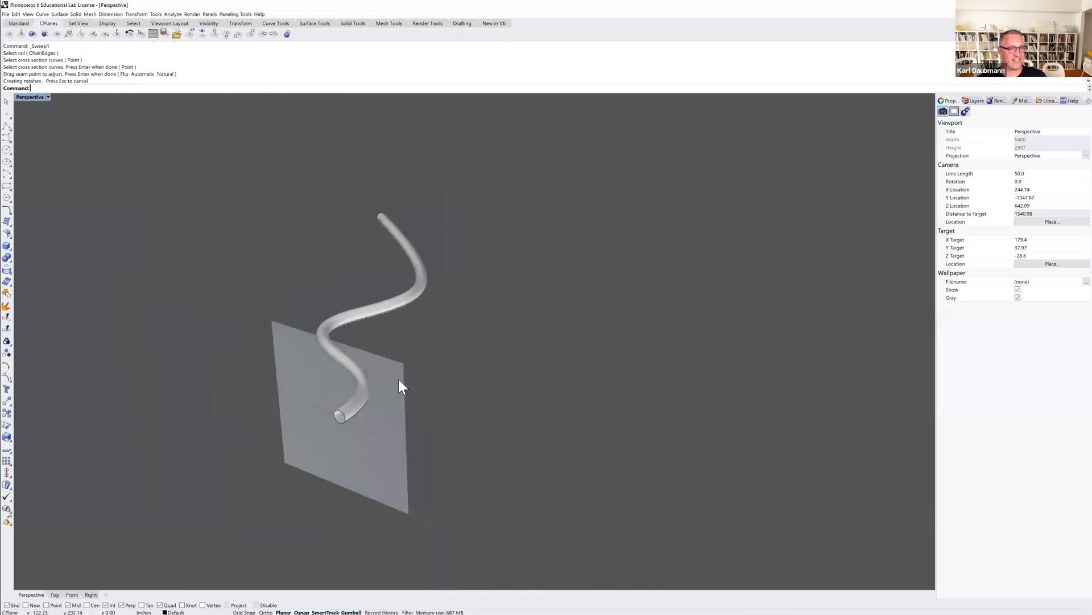
{"action": "left_click_drag", "start_coordinate": [297, 355], "coordinate": [296, 354]}
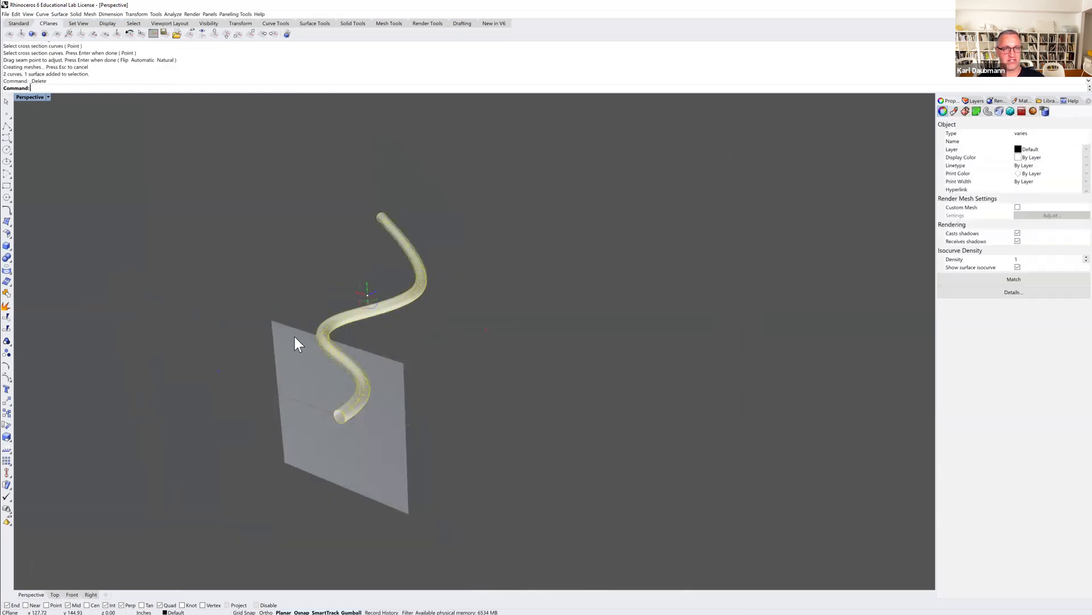
{"action": "key", "text": "Delete"}
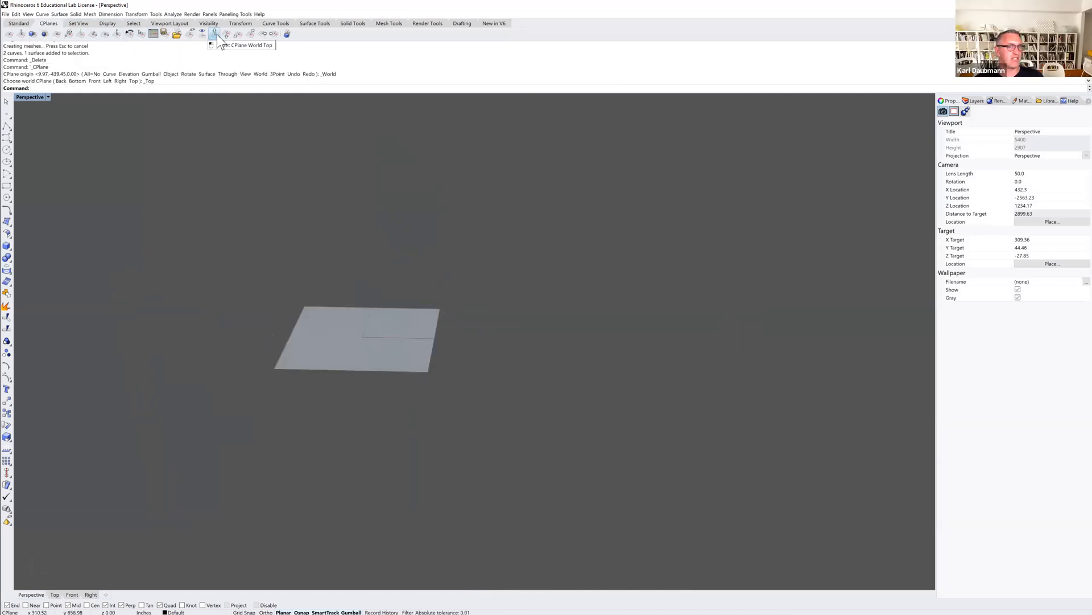
Draw a new freeform curve with nine control points looping around and over the ground plane.
{"action": "mouse_move", "coordinate": [325, 256]}
{"action": "right_mouse_down"}
{"action": "mouse_move", "coordinate": [305, 256]}
{"action": "mouse_move", "coordinate": [313, 265]}
{"action": "right_mouse_up"}
{"action": "left_click", "coordinate": [7, 138]}
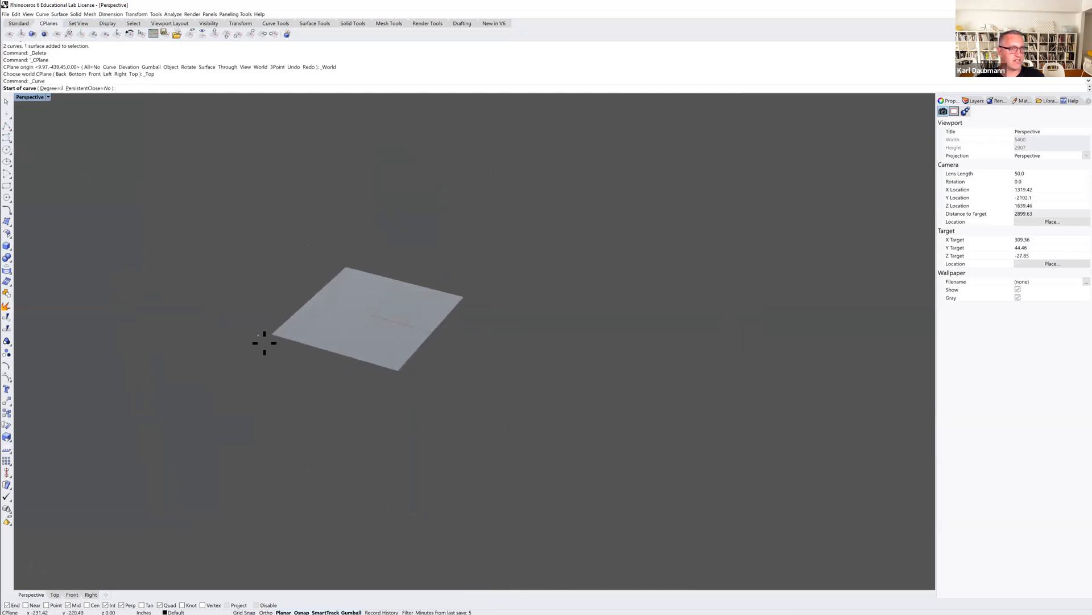
{"action": "left_click", "coordinate": [225, 405]}
{"action": "left_click", "coordinate": [324, 393]}
{"action": "left_click", "coordinate": [264, 317]}
{"action": "left_click", "coordinate": [273, 243]}
{"action": "left_click", "coordinate": [380, 226]}
{"action": "left_click", "coordinate": [452, 288]}
{"action": "left_click", "coordinate": [501, 358]}
{"action": "left_click", "coordinate": [629, 295]}
{"action": "left_click", "coordinate": [664, 273]}
{"action": "key", "text": "Return"}
Orient the construction plane perpendicular to the new curve at its lower end point.
{"action": "mouse_move", "coordinate": [516, 302]}
{"action": "right_mouse_down"}
{"action": "mouse_move", "coordinate": [537, 292]}
{"action": "mouse_move", "coordinate": [511, 329]}
{"action": "mouse_move", "coordinate": [504, 313]}
{"action": "right_mouse_up"}
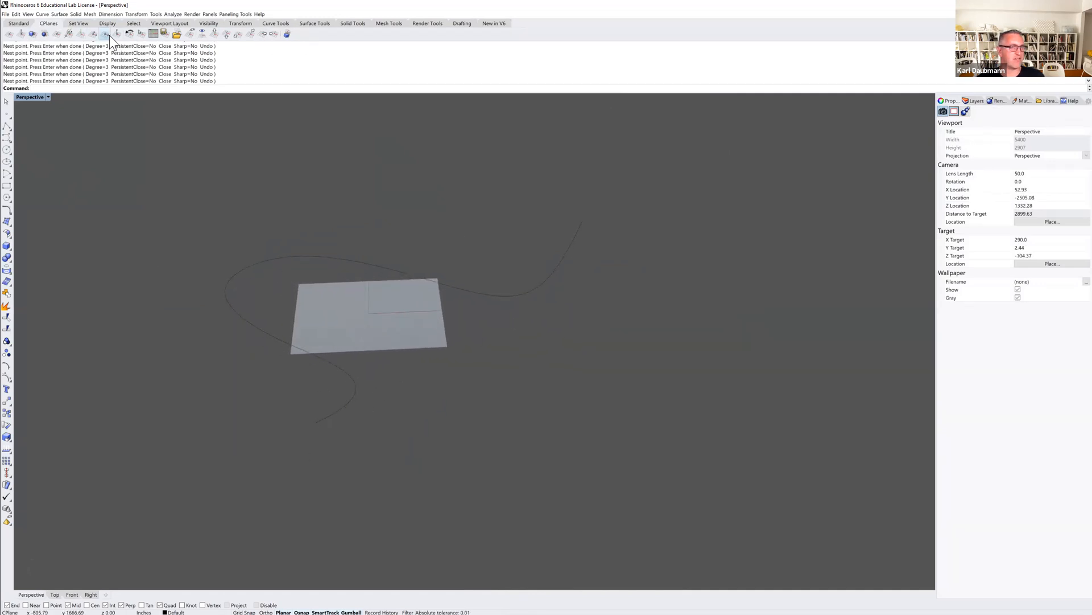
{"action": "left_click", "coordinate": [57, 35]}
{"action": "left_click", "coordinate": [255, 323]}
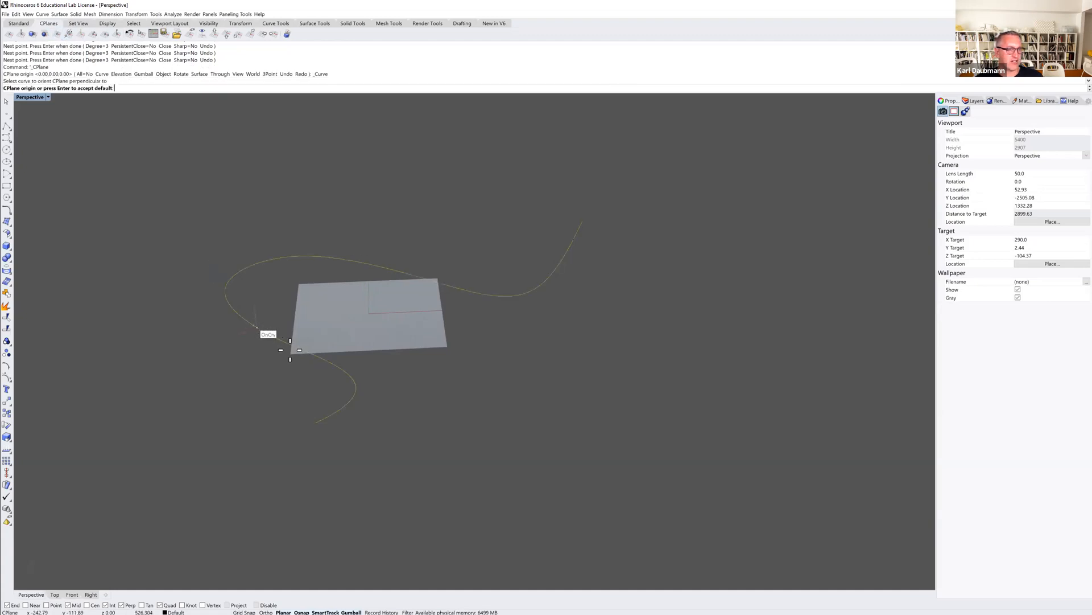
{"action": "left_click", "coordinate": [314, 424]}
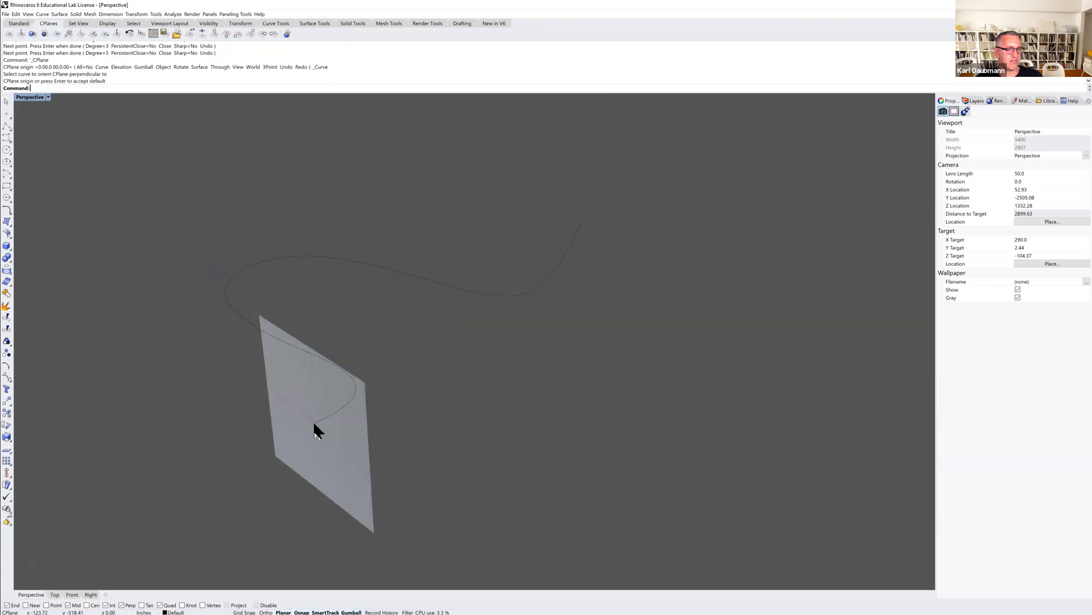
Draw a small rectangle around the curve's lower end on the perpendicular construction plane.
{"action": "mouse_move", "coordinate": [307, 409]}
{"action": "right_mouse_down"}
{"action": "mouse_move", "coordinate": [325, 385]}
{"action": "mouse_move", "coordinate": [317, 397]}
{"action": "right_mouse_up"}
{"action": "scroll", "coordinate": [364, 395], "scroll_direction": "up", "scroll_amount": 4}
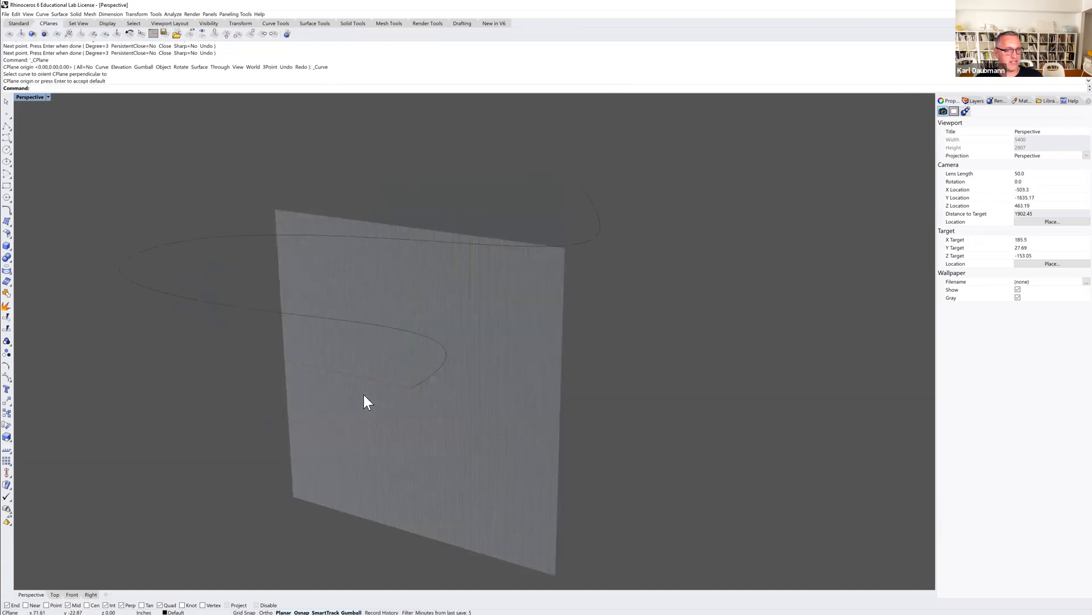
{"action": "left_click", "coordinate": [8, 185]}
{"action": "left_click", "coordinate": [393, 365]}
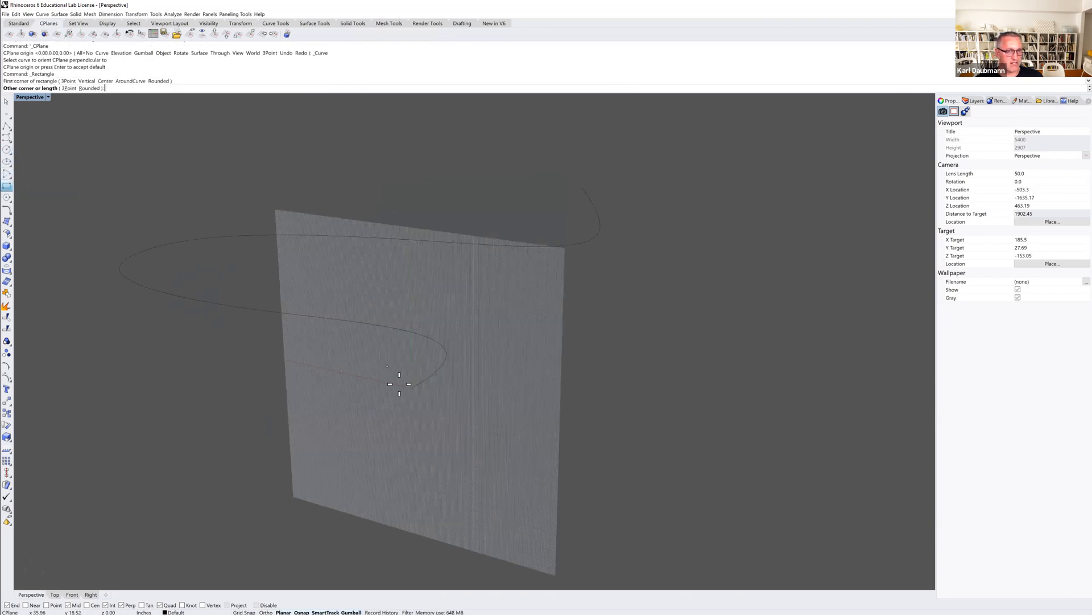
{"action": "left_click", "coordinate": [438, 415]}
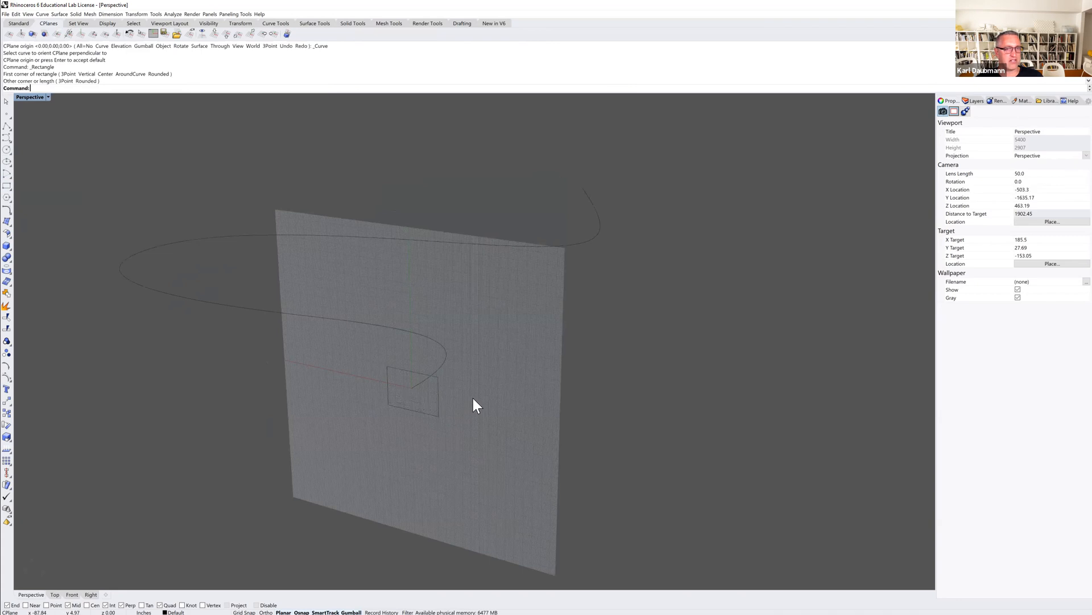
Sweep the rectangle along the new curve with Sweep 1 Rail to form a rectangular ribbon.
{"action": "right_click_drag", "start_coordinate": [473, 398], "coordinate": [471, 398]}
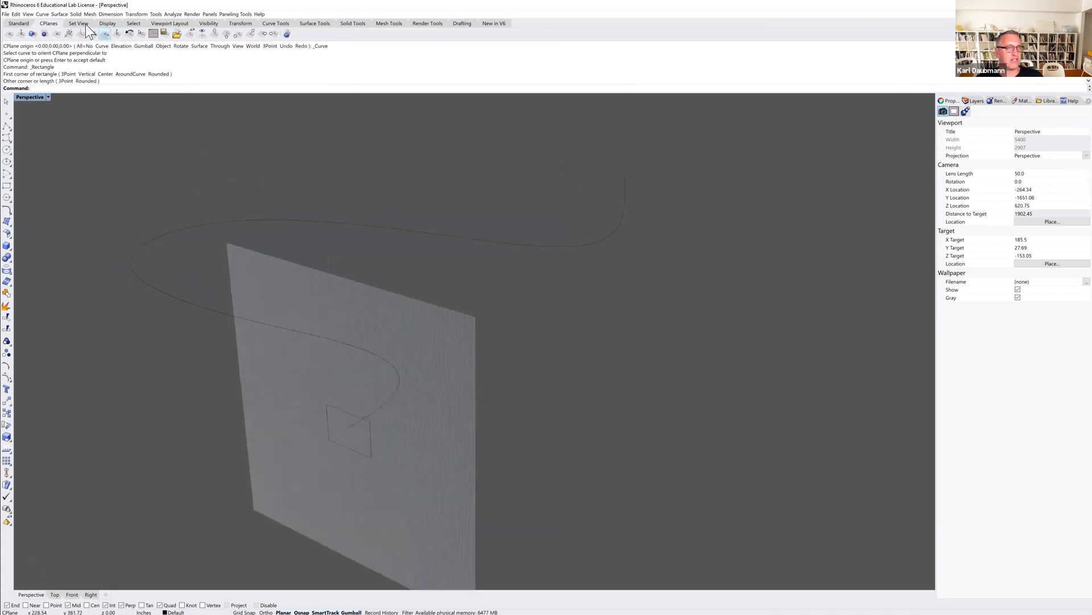
{"action": "left_click", "coordinate": [59, 13]}
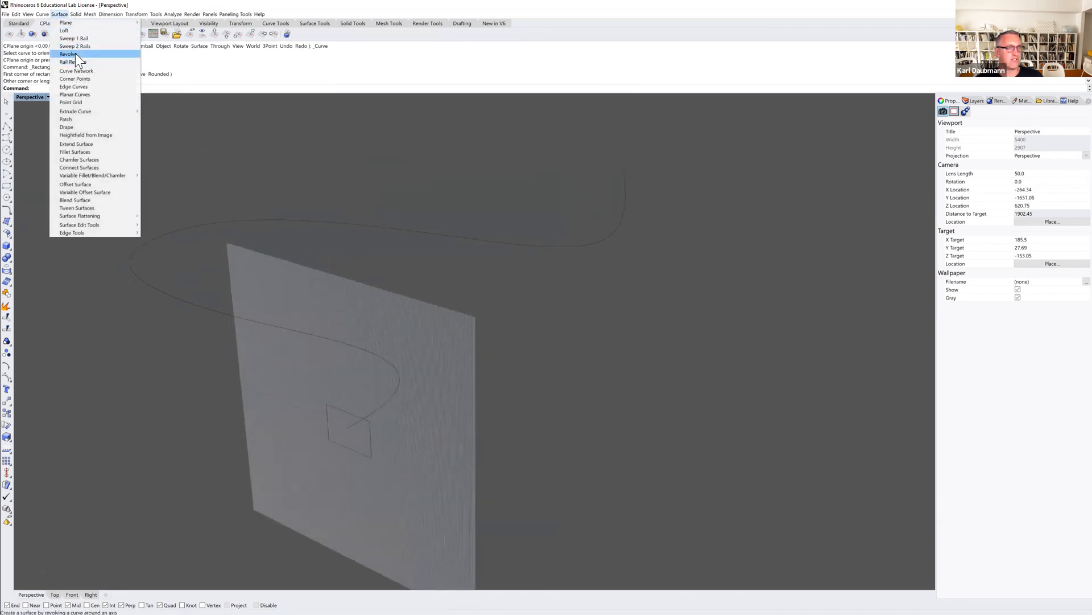
{"action": "left_click", "coordinate": [75, 39]}
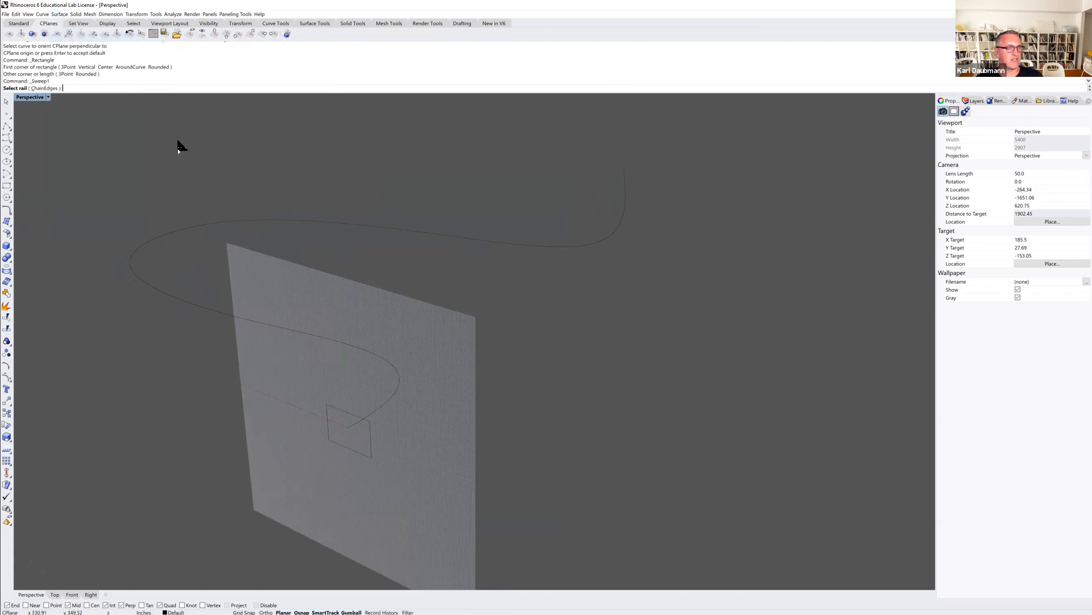
{"action": "left_click", "coordinate": [396, 371]}
{"action": "left_click", "coordinate": [349, 413]}
{"action": "key", "text": "Return"}
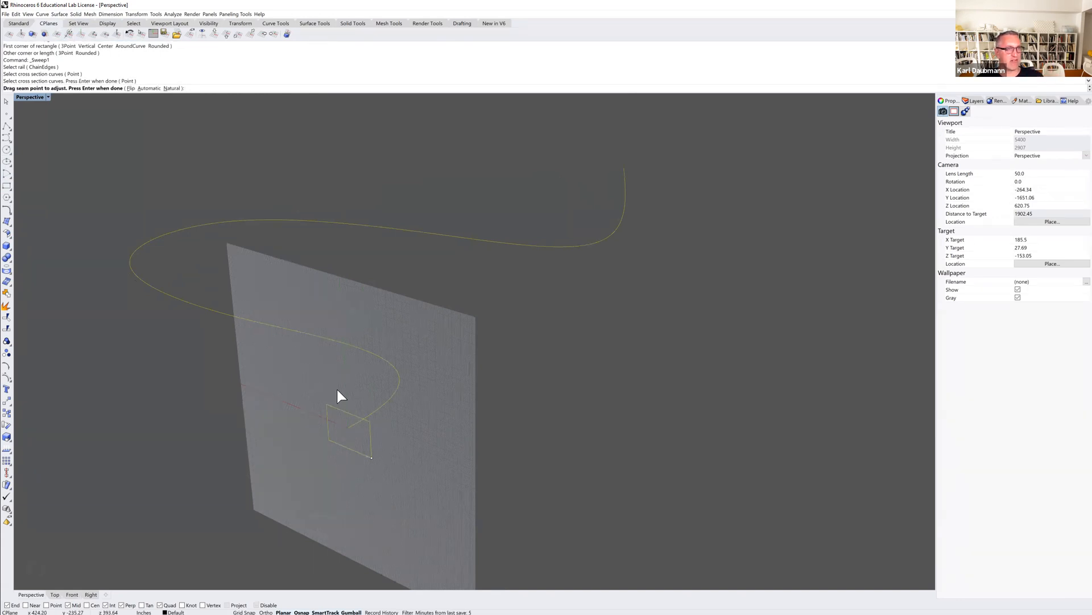
{"action": "key", "text": "Return"}
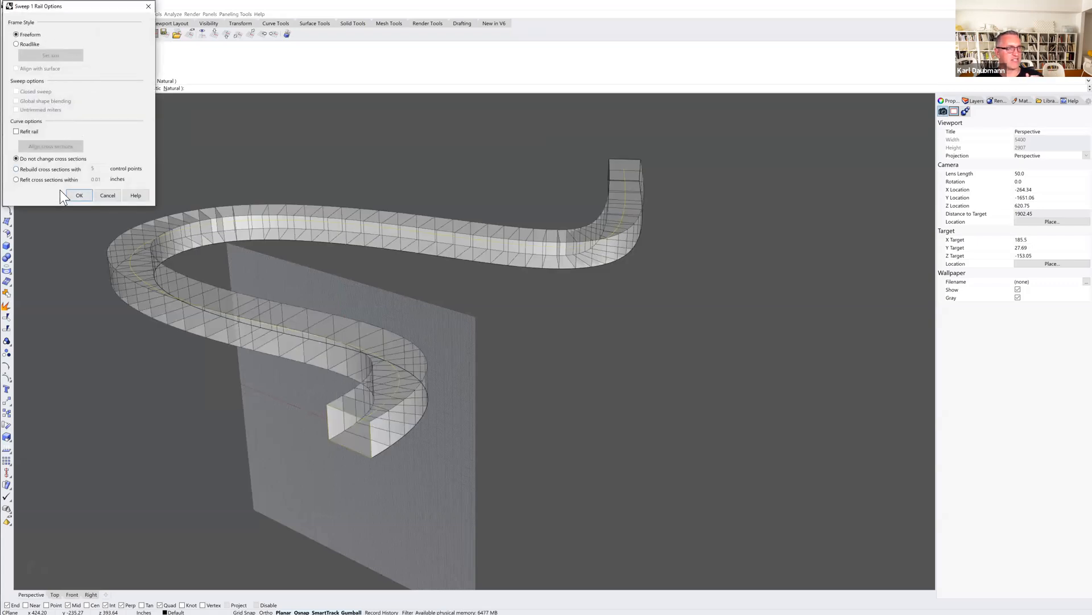
{"action": "left_click", "coordinate": [79, 195]}
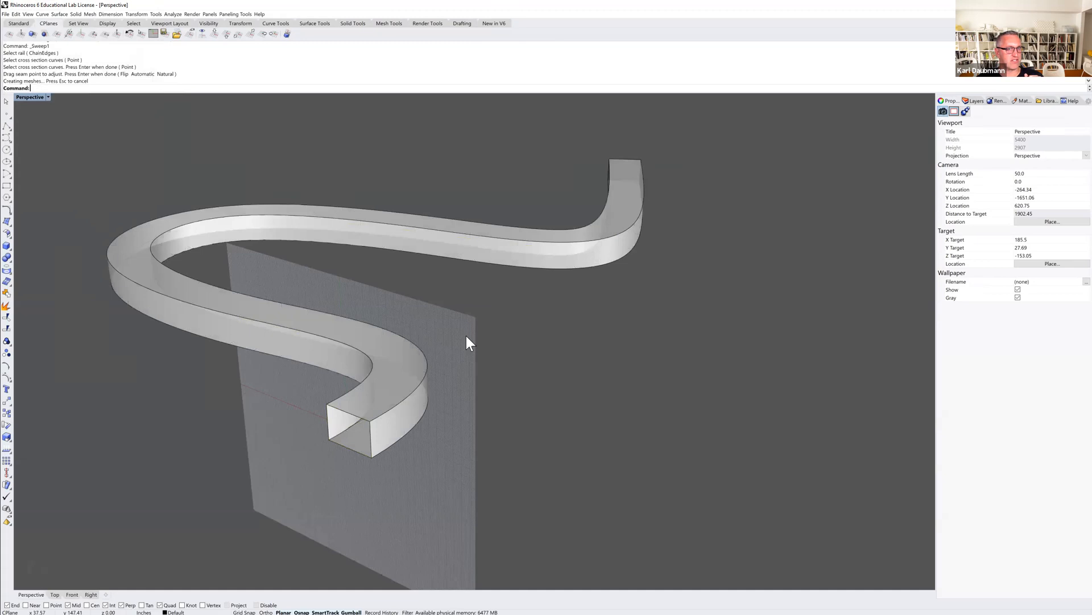
Orbit around the rectangular swept solid, then select it and delete it.
{"action": "mouse_move", "coordinate": [514, 354]}
{"action": "right_mouse_down"}
{"action": "mouse_move", "coordinate": [495, 360]}
{"action": "mouse_move", "coordinate": [495, 381]}
{"action": "mouse_move", "coordinate": [503, 366]}
{"action": "right_mouse_up"}
{"action": "scroll", "coordinate": [503, 366], "scroll_direction": "down", "scroll_amount": 5}
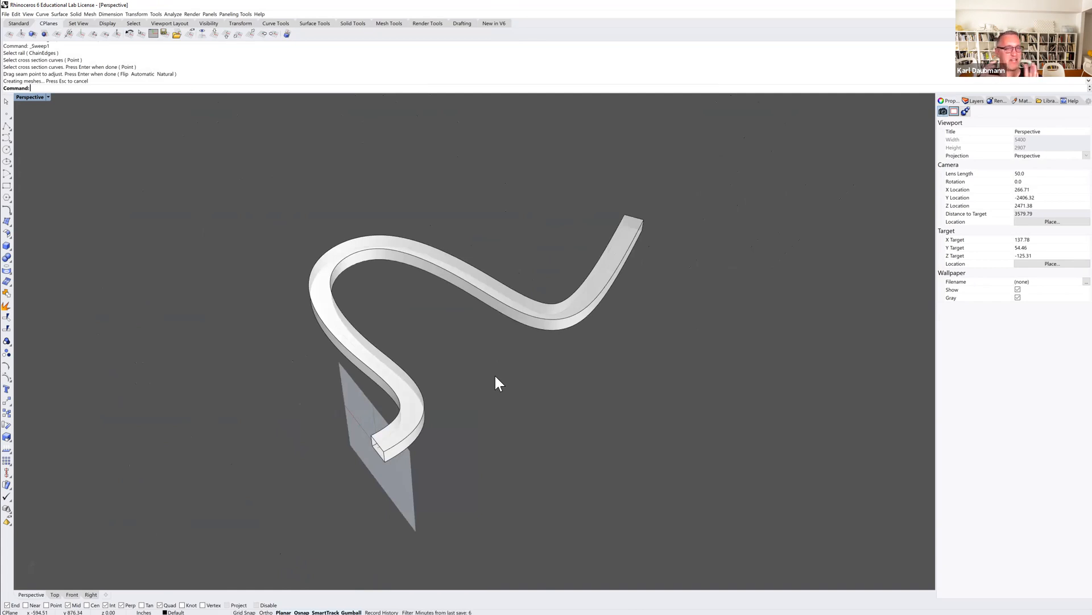
{"action": "right_click_drag", "start_coordinate": [401, 411], "coordinate": [462, 401]}
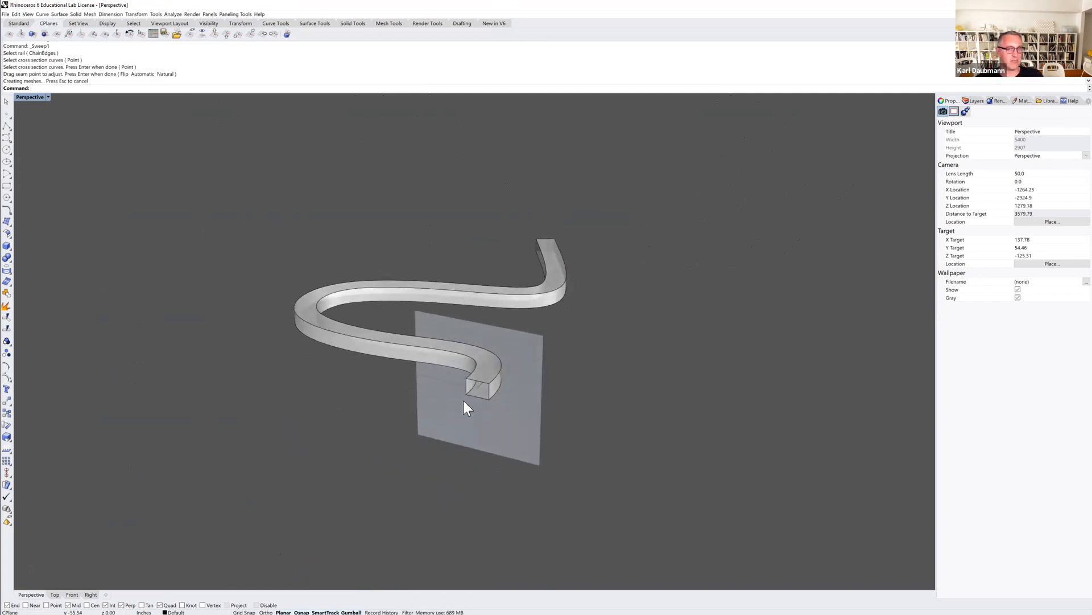
{"action": "scroll", "coordinate": [462, 393], "scroll_direction": "up", "scroll_amount": 4}
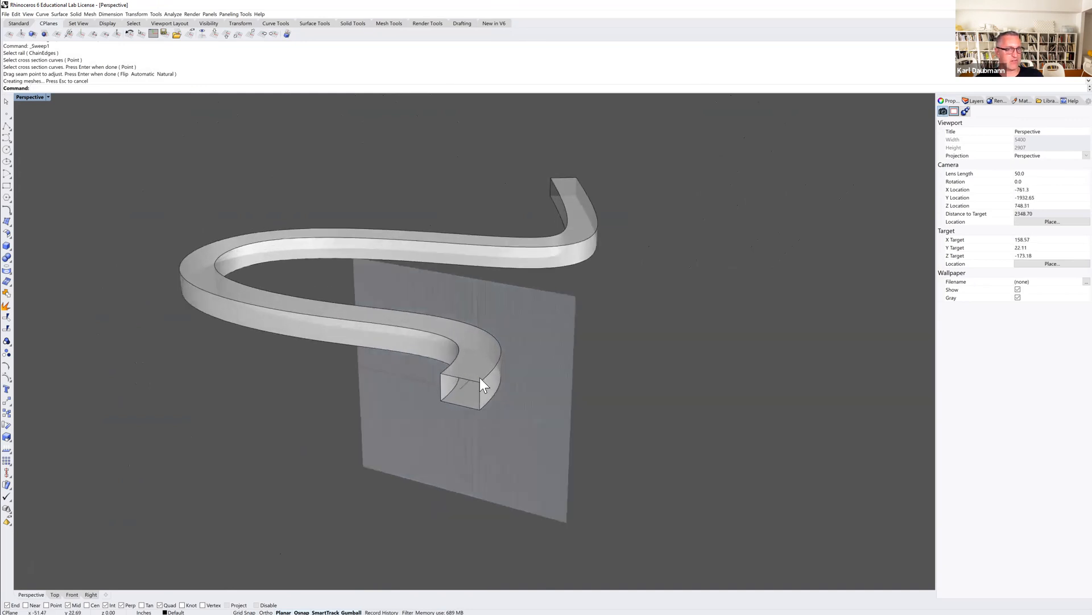
{"action": "right_click_drag", "start_coordinate": [468, 387], "coordinate": [459, 392]}
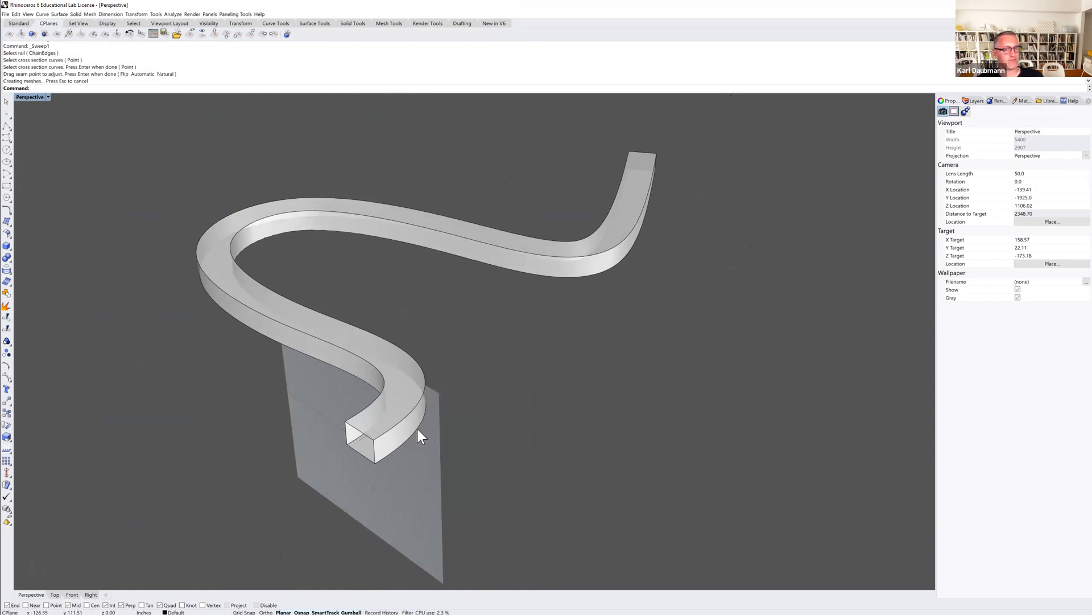
{"action": "scroll", "coordinate": [445, 358], "scroll_direction": "down", "scroll_amount": 4}
{"action": "mouse_move", "coordinate": [428, 336]}
{"action": "right_mouse_down"}
{"action": "mouse_move", "coordinate": [403, 322]}
{"action": "mouse_move", "coordinate": [407, 342]}
{"action": "right_mouse_up"}
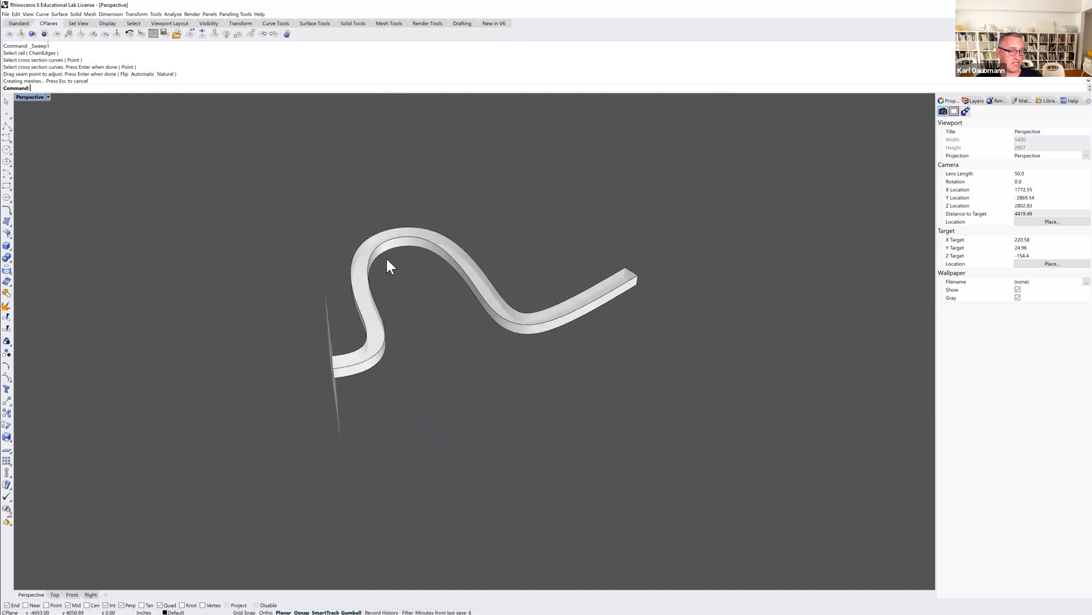
{"action": "left_click", "coordinate": [428, 233]}
{"action": "key", "text": "Delete"}
Reshape the rail curve by moving several of its control points up and down.
{"action": "scroll", "coordinate": [441, 267], "scroll_direction": "up", "scroll_amount": 3}
{"action": "right_click_drag", "start_coordinate": [442, 267], "coordinate": [443, 286]}
{"action": "left_click", "coordinate": [442, 290]}
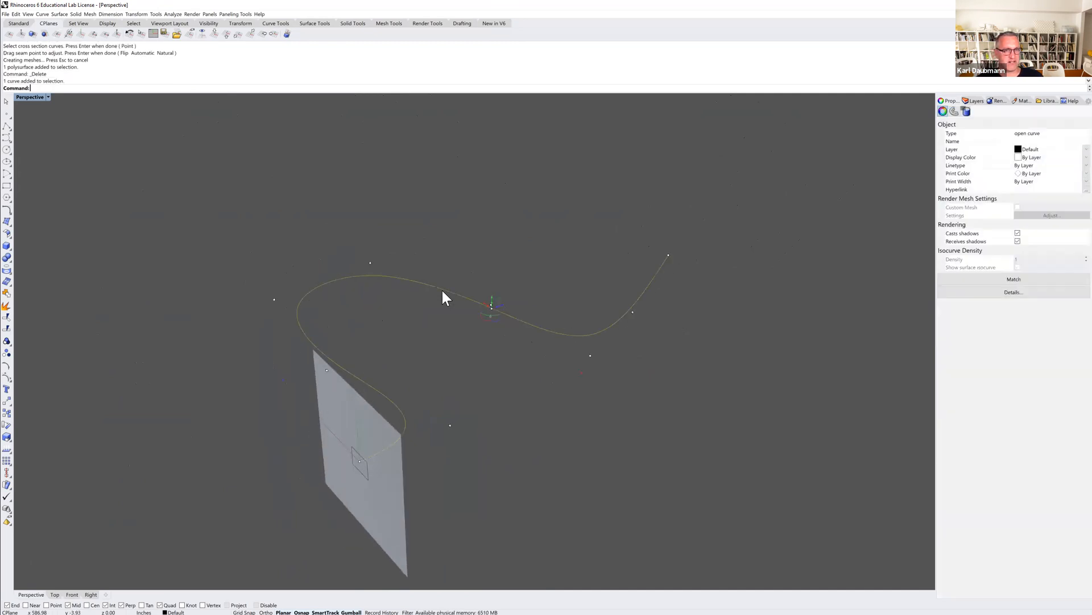
{"action": "left_click", "coordinate": [372, 261]}
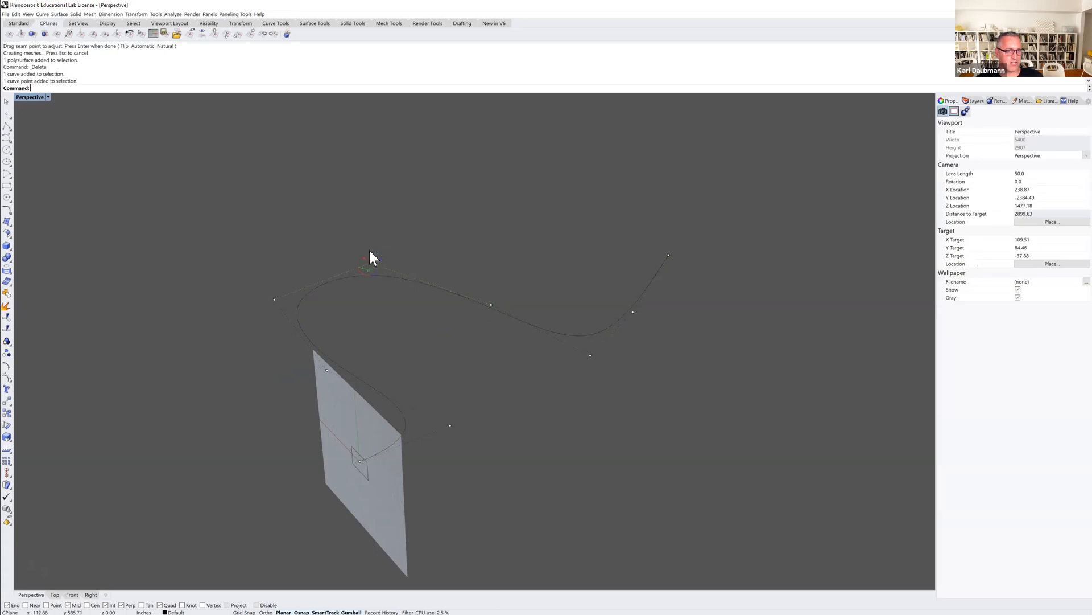
{"action": "left_click_drag", "start_coordinate": [370, 251], "coordinate": [371, 203]}
{"action": "mouse_move", "coordinate": [346, 274]}
{"action": "right_mouse_down"}
{"action": "mouse_move", "coordinate": [381, 251]}
{"action": "mouse_move", "coordinate": [349, 275]}
{"action": "right_mouse_up"}
{"action": "left_click", "coordinate": [487, 301]}
{"action": "left_click_drag", "start_coordinate": [489, 293], "coordinate": [490, 361]}
{"action": "left_click", "coordinate": [592, 351]}
{"action": "left_click_drag", "start_coordinate": [592, 351], "coordinate": [590, 403]}
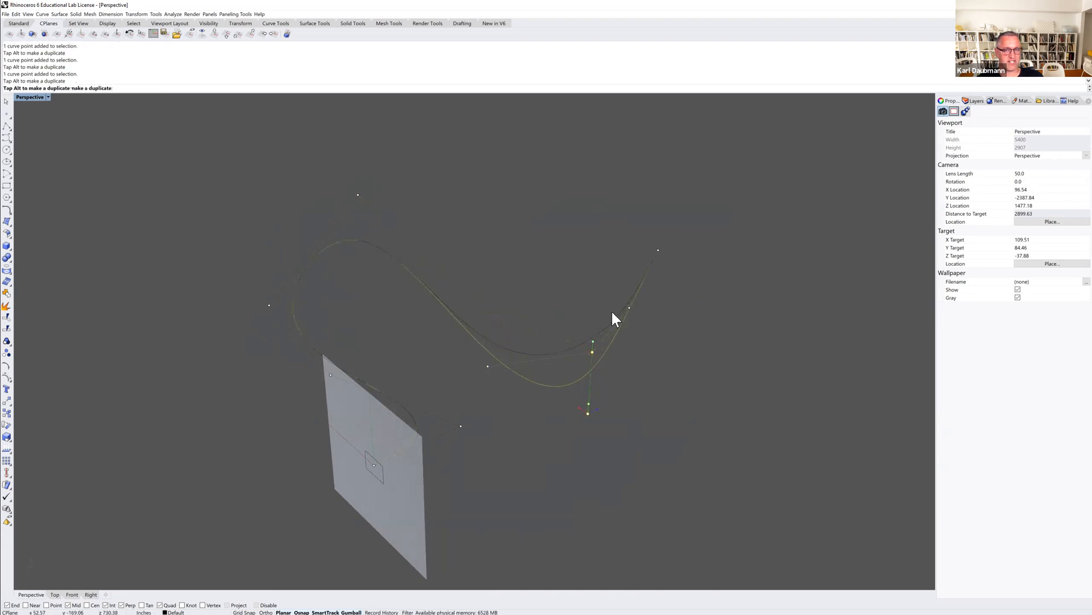
{"action": "left_click", "coordinate": [629, 307]}
{"action": "left_click_drag", "start_coordinate": [629, 297], "coordinate": [638, 175]}
{"action": "mouse_move", "coordinate": [669, 294]}
{"action": "right_mouse_down"}
{"action": "mouse_move", "coordinate": [631, 273]}
{"action": "mouse_move", "coordinate": [580, 283]}
{"action": "mouse_move", "coordinate": [581, 299]}
{"action": "mouse_move", "coordinate": [675, 283]}
{"action": "mouse_move", "coordinate": [669, 296]}
{"action": "right_mouse_up"}
{"action": "right_click_drag", "start_coordinate": [622, 333], "coordinate": [587, 289], "text": "shift"}
Sweep the rectangle along the reshaped curve with Sweep 1 Rail.
{"action": "scroll", "coordinate": [587, 289], "scroll_direction": "down", "scroll_amount": 2}
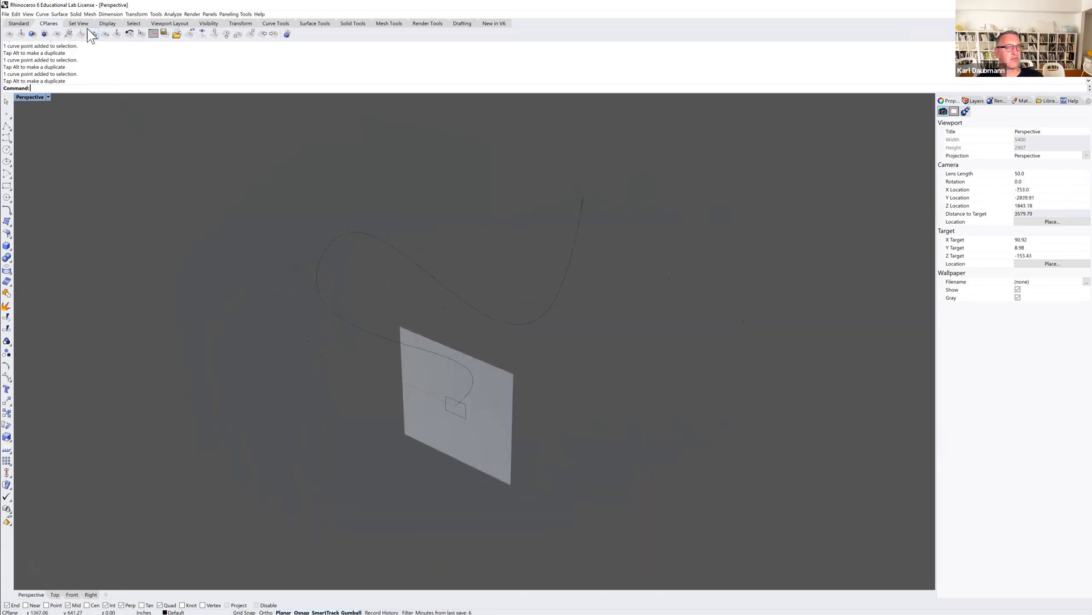
{"action": "left_click", "coordinate": [60, 14]}
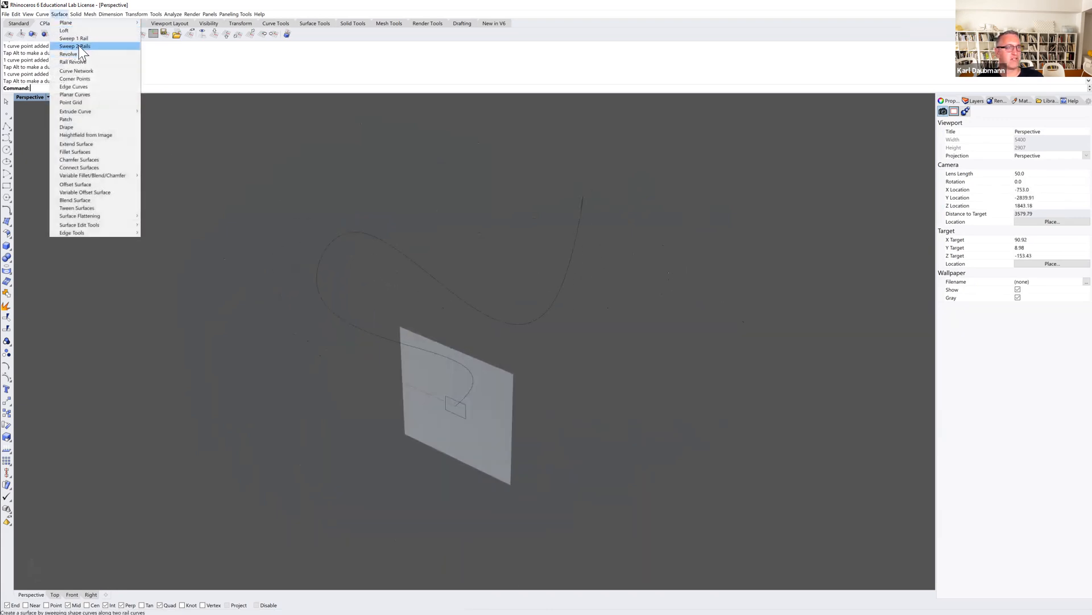
{"action": "left_click", "coordinate": [79, 38]}
{"action": "left_click", "coordinate": [463, 366]}
{"action": "key", "text": "Escape"}
{"action": "key", "text": "Return"}
{"action": "left_click", "coordinate": [463, 397]}
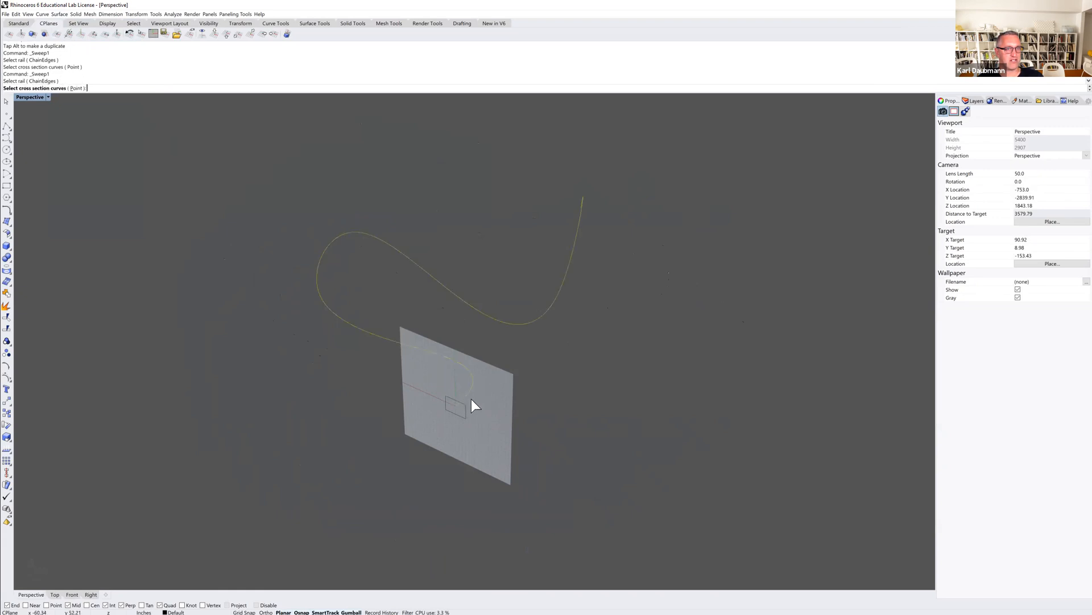
{"action": "left_click", "coordinate": [474, 406]}
{"action": "key", "text": "Return"}
{"action": "key", "text": "Return"}
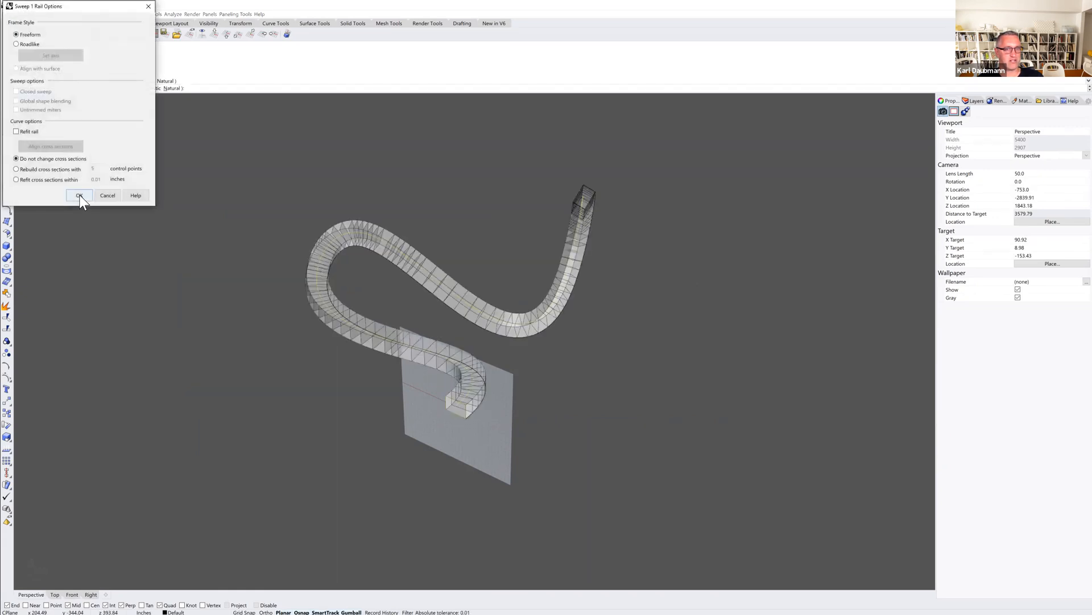
{"action": "left_click", "coordinate": [79, 196]}
{"action": "mouse_move", "coordinate": [440, 362]}
{"action": "right_mouse_down"}
{"action": "mouse_move", "coordinate": [402, 340]}
{"action": "mouse_move", "coordinate": [356, 351]}
{"action": "mouse_move", "coordinate": [332, 341]}
{"action": "mouse_move", "coordinate": [339, 319]}
{"action": "mouse_move", "coordinate": [384, 354]}
{"action": "mouse_move", "coordinate": [444, 343]}
{"action": "mouse_move", "coordinate": [488, 361]}
{"action": "mouse_move", "coordinate": [456, 374]}
{"action": "mouse_move", "coordinate": [427, 348]}
{"action": "right_mouse_up"}
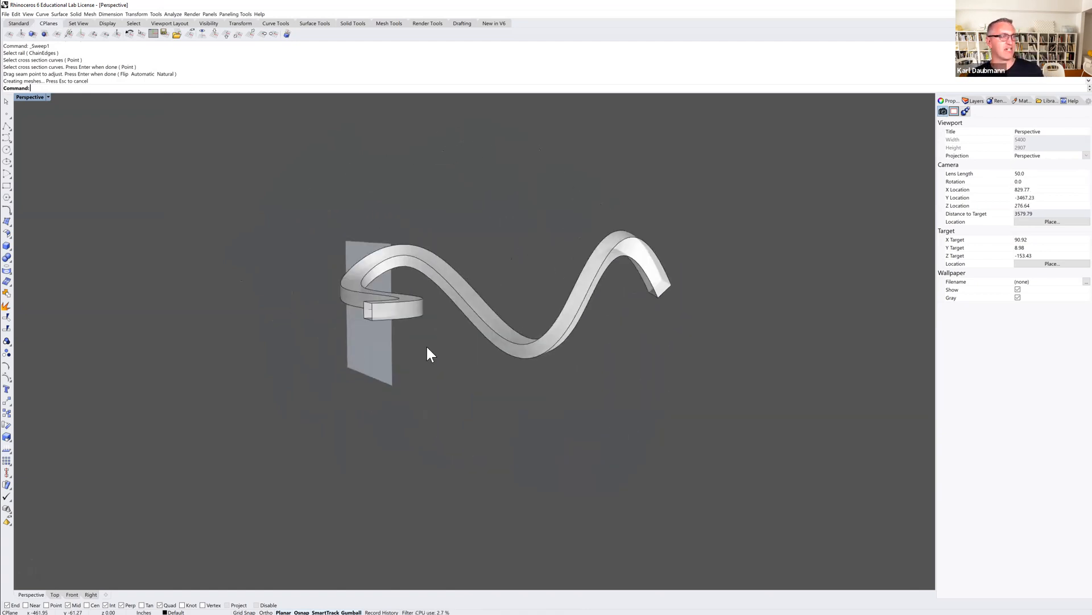
Delete the swept ribbon together with its rail and profile curves.
{"action": "right_click_drag", "start_coordinate": [431, 349], "coordinate": [366, 346]}
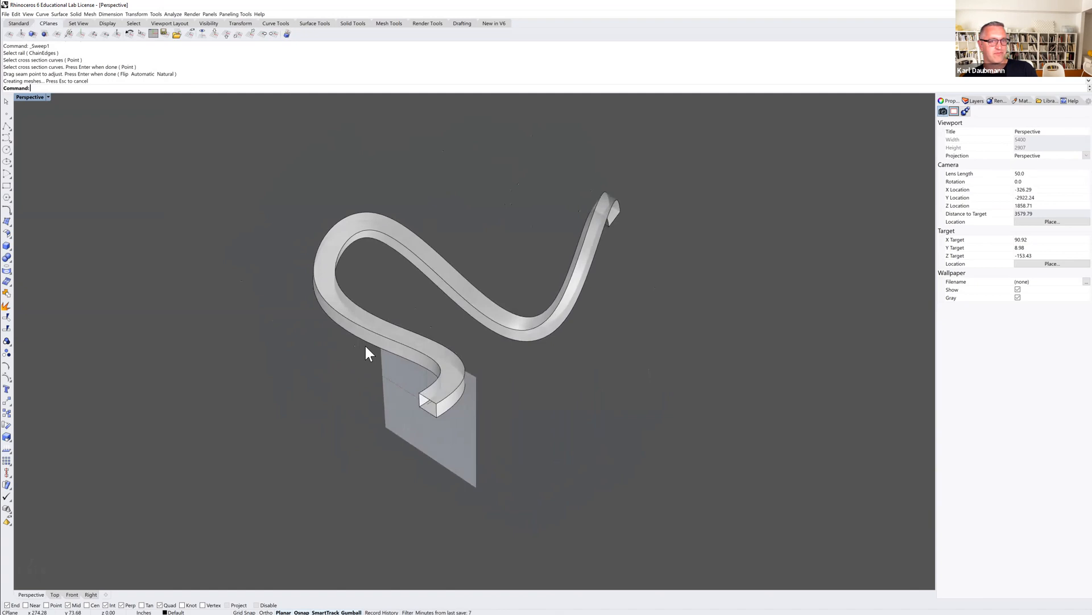
{"action": "scroll", "coordinate": [366, 346], "scroll_direction": "down", "scroll_amount": 2}
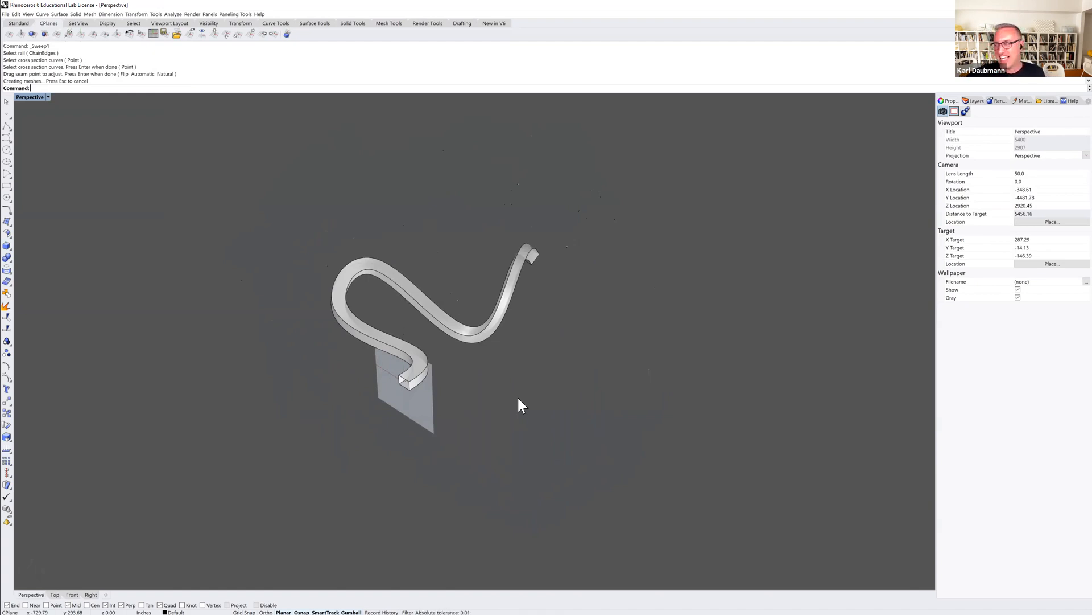
{"action": "right_click_drag", "start_coordinate": [481, 407], "coordinate": [548, 451]}
{"action": "left_click_drag", "start_coordinate": [580, 460], "coordinate": [281, 216]}
{"action": "key", "text": "Delete"}
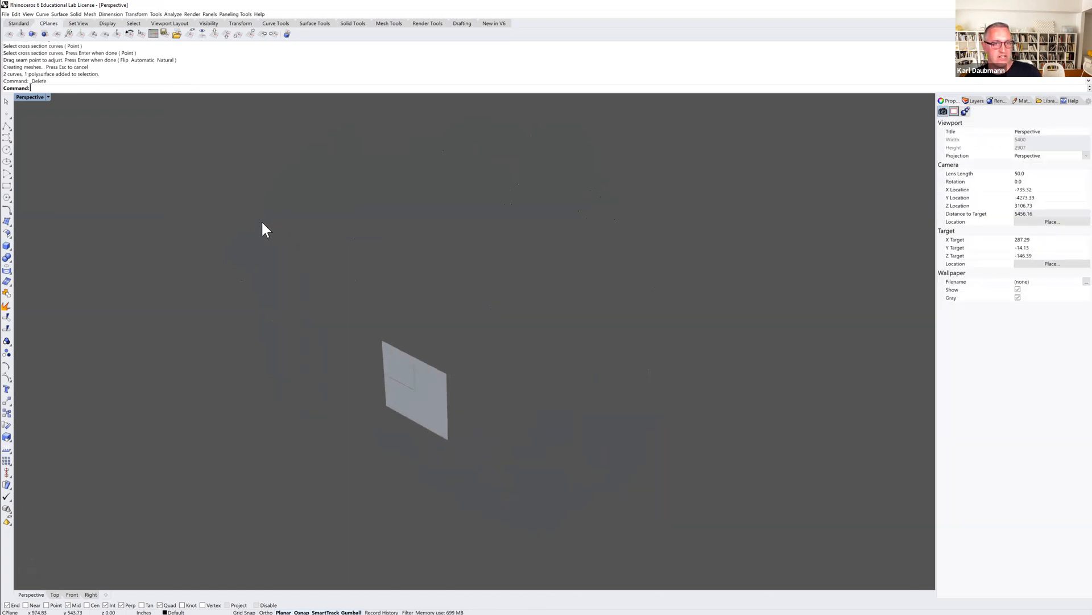
{"action": "left_click", "coordinate": [59, 14]}
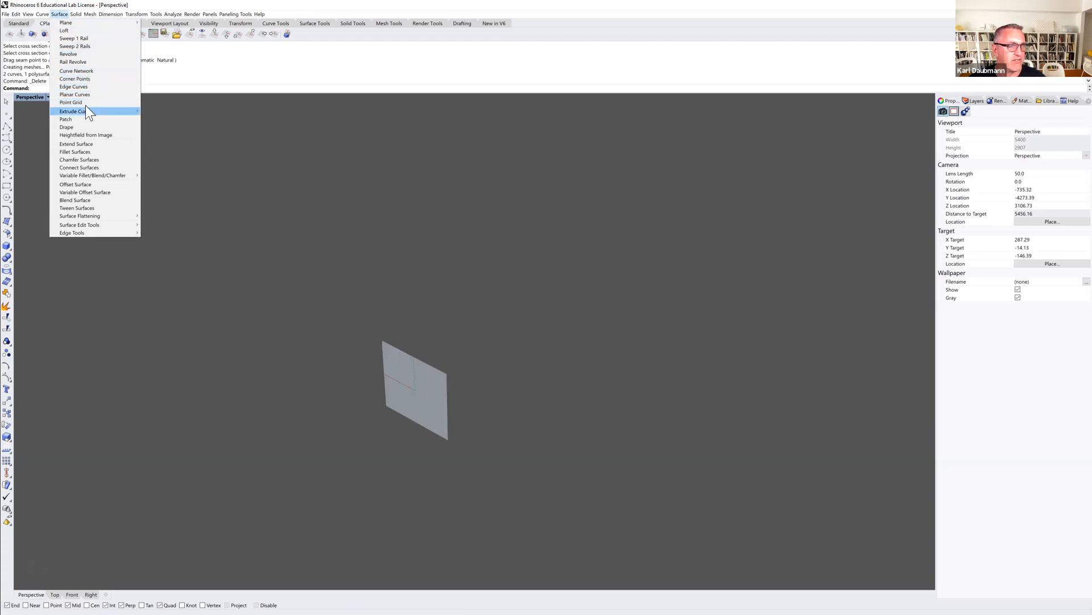
{"action": "mouse_move", "coordinate": [92, 109]}
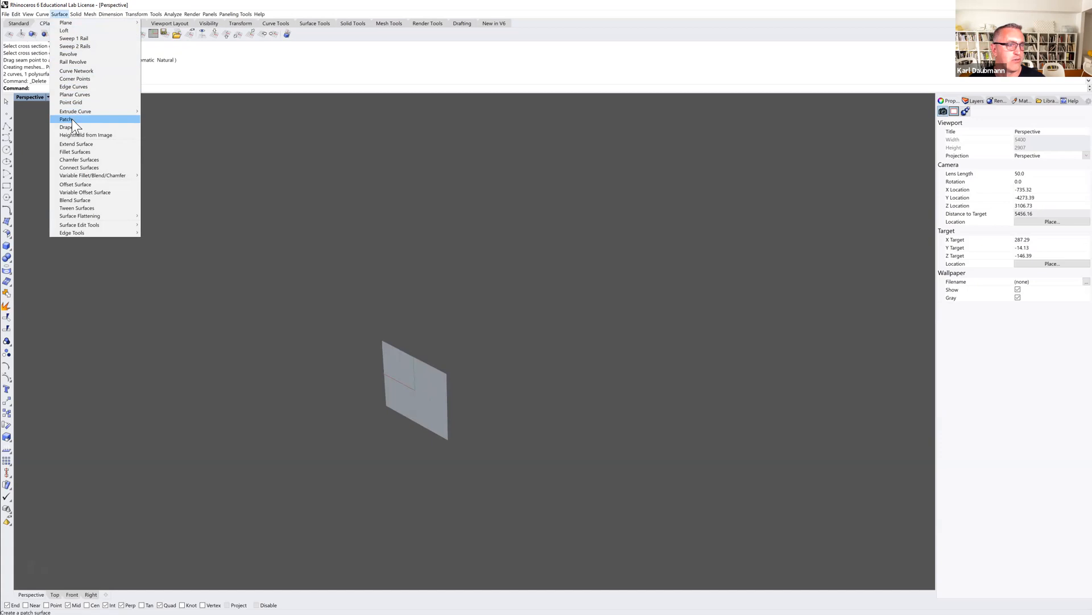
{"action": "left_click", "coordinate": [264, 192]}
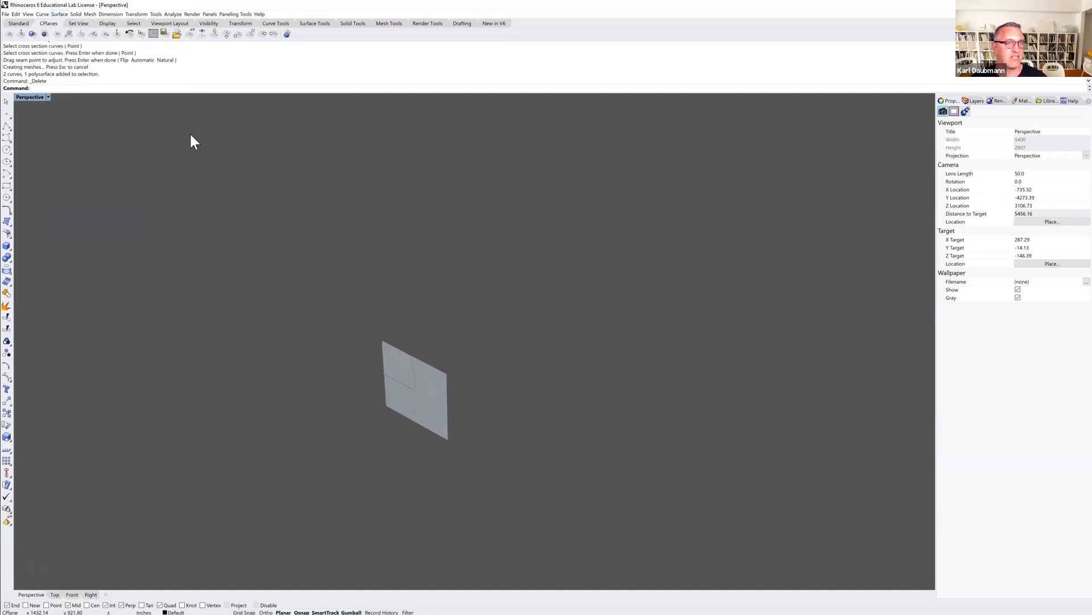
Set the construction plane to the world Top plane.
{"action": "left_click", "coordinate": [215, 36]}
{"action": "right_click_drag", "start_coordinate": [336, 272], "coordinate": [309, 299]}
{"action": "scroll", "coordinate": [339, 299], "scroll_direction": "up", "scroll_amount": 4}
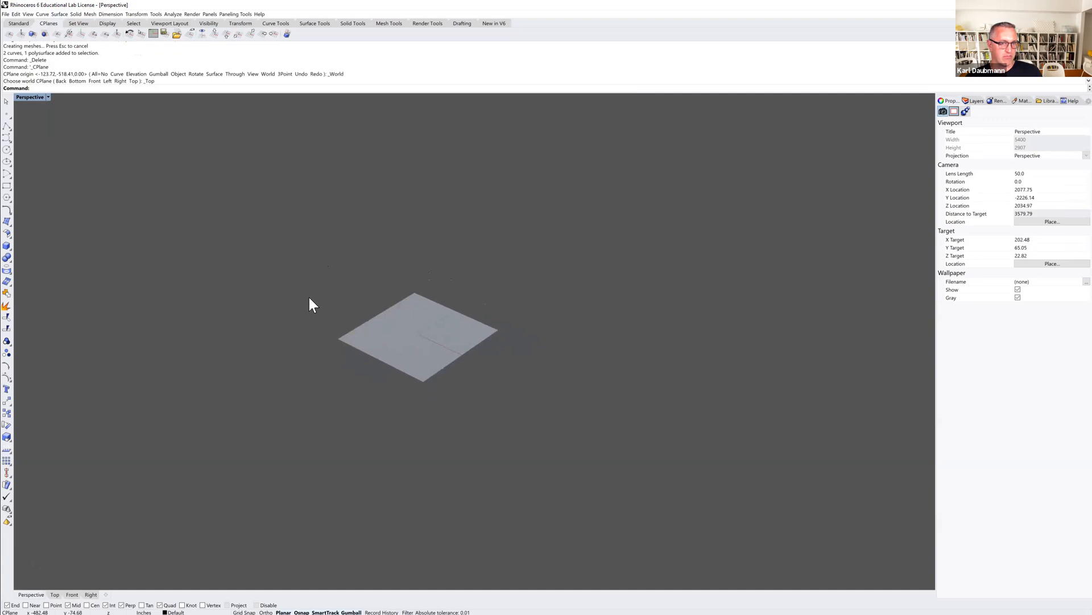
{"action": "scroll", "coordinate": [319, 317], "scroll_direction": "up", "scroll_amount": 2}
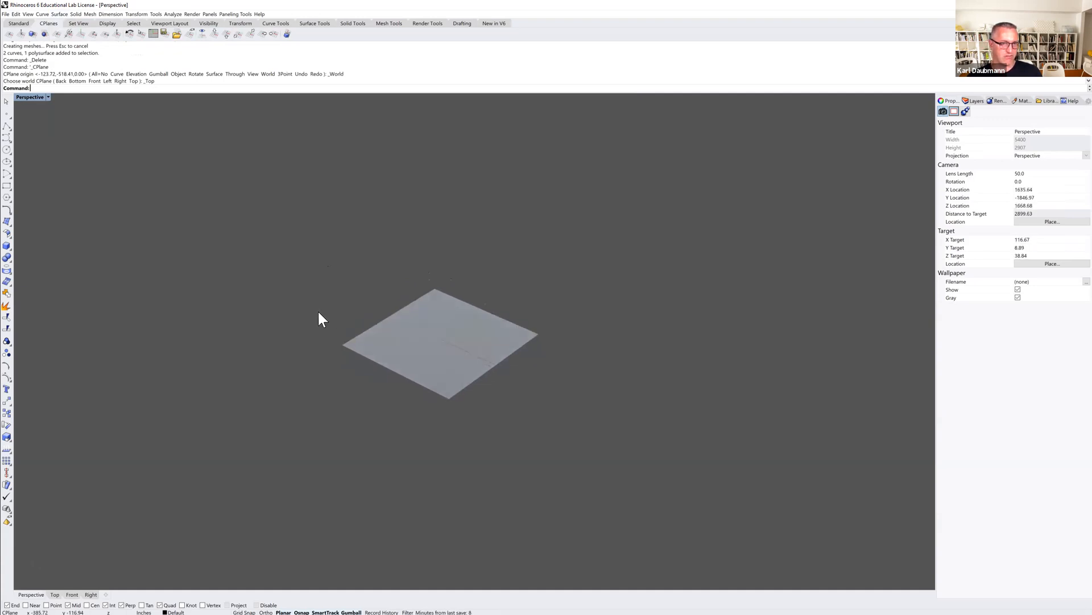
Draw a closed freeform curve through eight control points on the Top construction plane.
{"action": "left_click", "coordinate": [6, 138]}
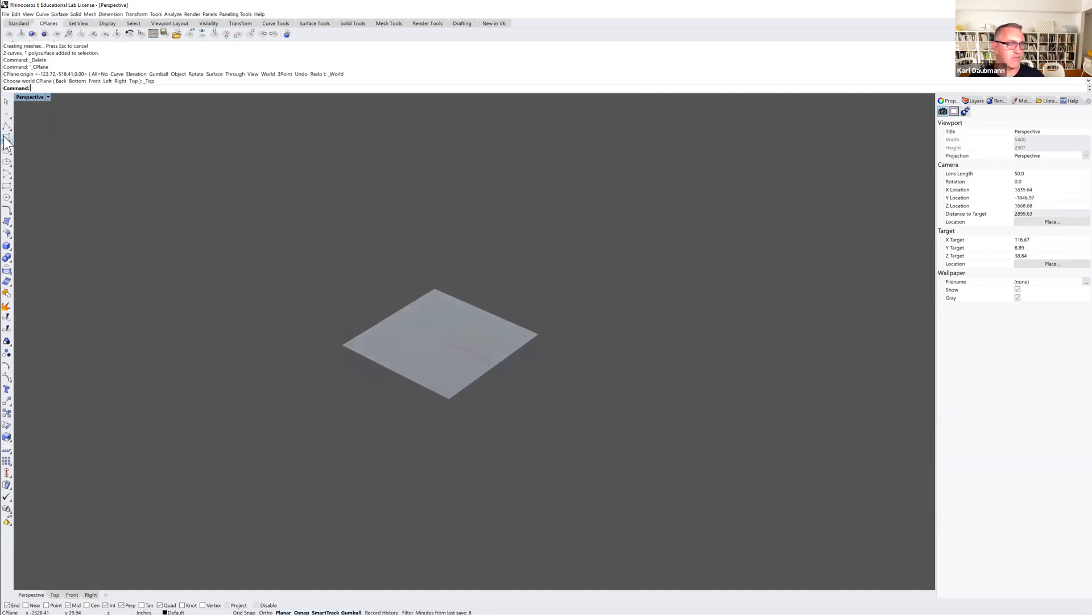
{"action": "right_click_drag", "start_coordinate": [408, 349], "coordinate": [191, 358], "text": "shift"}
{"action": "left_click", "coordinate": [415, 314]}
{"action": "left_click", "coordinate": [445, 234]}
{"action": "left_click", "coordinate": [583, 194]}
{"action": "left_click", "coordinate": [711, 238]}
{"action": "left_click", "coordinate": [735, 334]}
{"action": "left_click", "coordinate": [685, 429]}
{"action": "left_click", "coordinate": [544, 440]}
{"action": "left_click", "coordinate": [576, 343]}
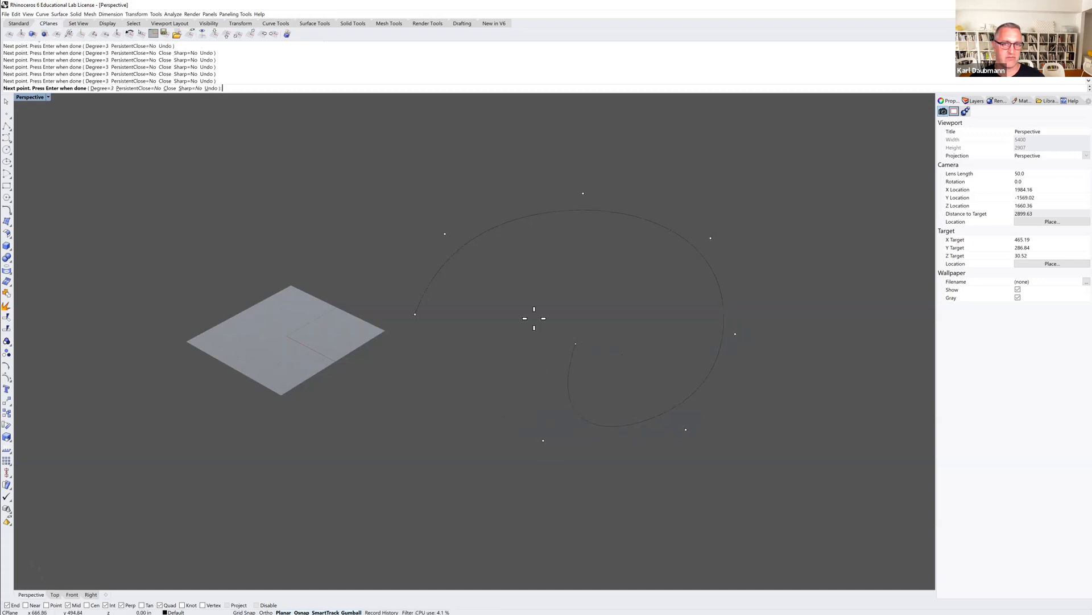
{"action": "key", "text": "Return"}
Place single point objects inside the closed curve.
{"action": "right_click_drag", "start_coordinate": [528, 300], "coordinate": [555, 311]}
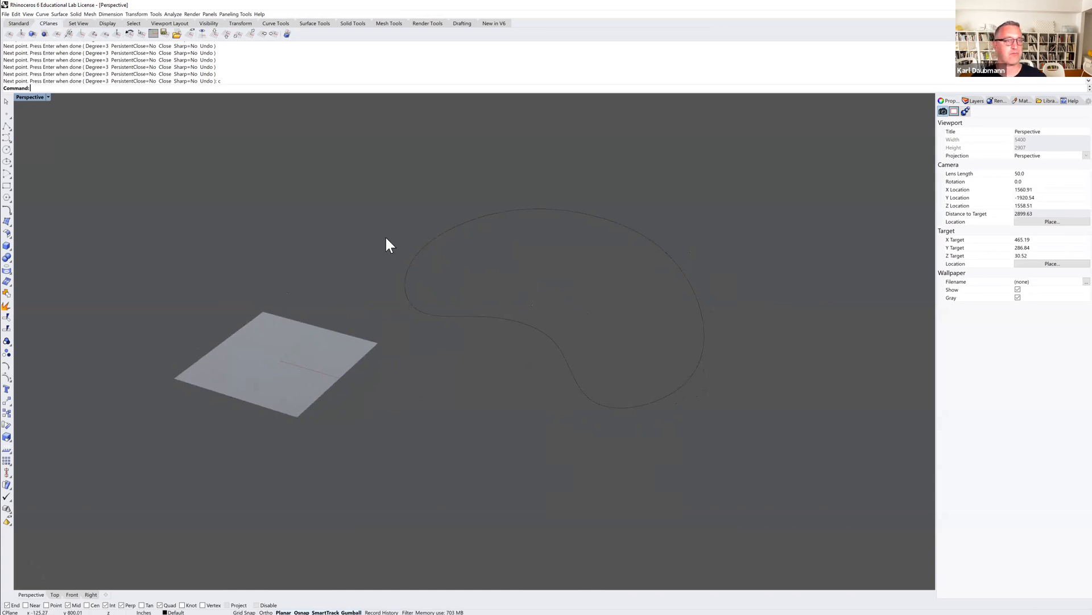
{"action": "left_click", "coordinate": [5, 139]}
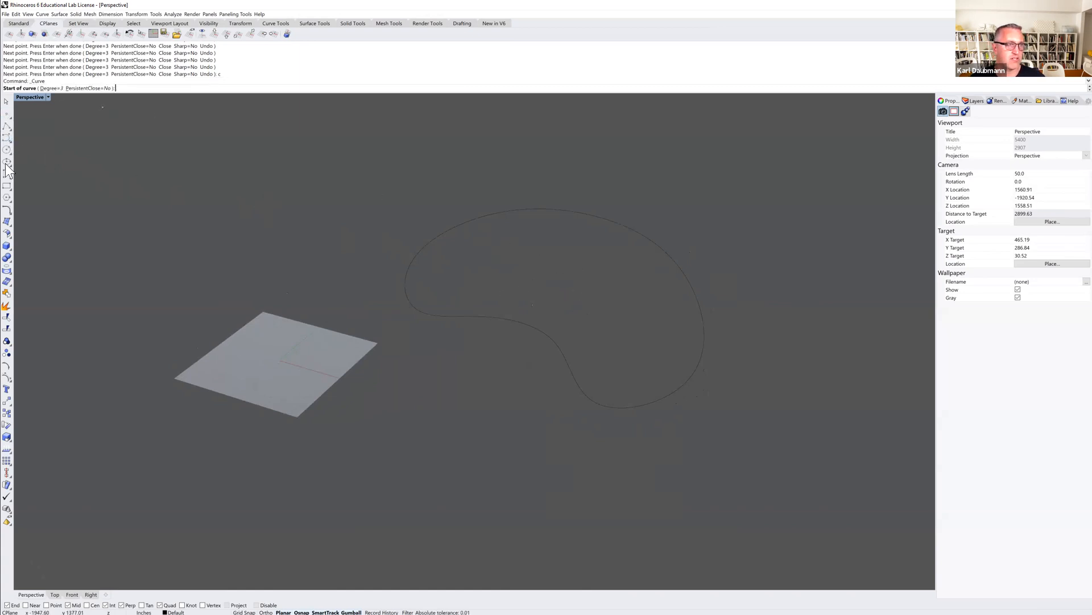
{"action": "left_click", "coordinate": [9, 115]}
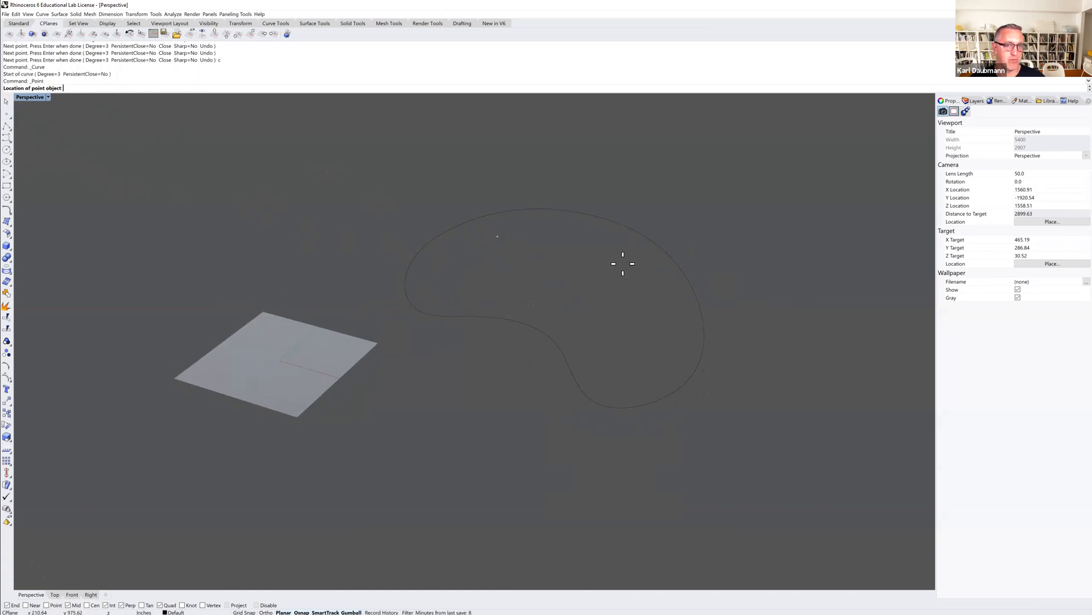
{"action": "left_click", "coordinate": [477, 241]}
{"action": "key", "text": "Return"}
{"action": "left_click", "coordinate": [540, 293]}
{"action": "key", "text": "Return"}
{"action": "left_click", "coordinate": [630, 342]}
{"action": "key", "text": "Return"}
{"action": "key", "text": "Escape"}
Move the points inside the curve up and down to different heights with the gumball.
{"action": "right_click_drag", "start_coordinate": [616, 298], "coordinate": [575, 290]}
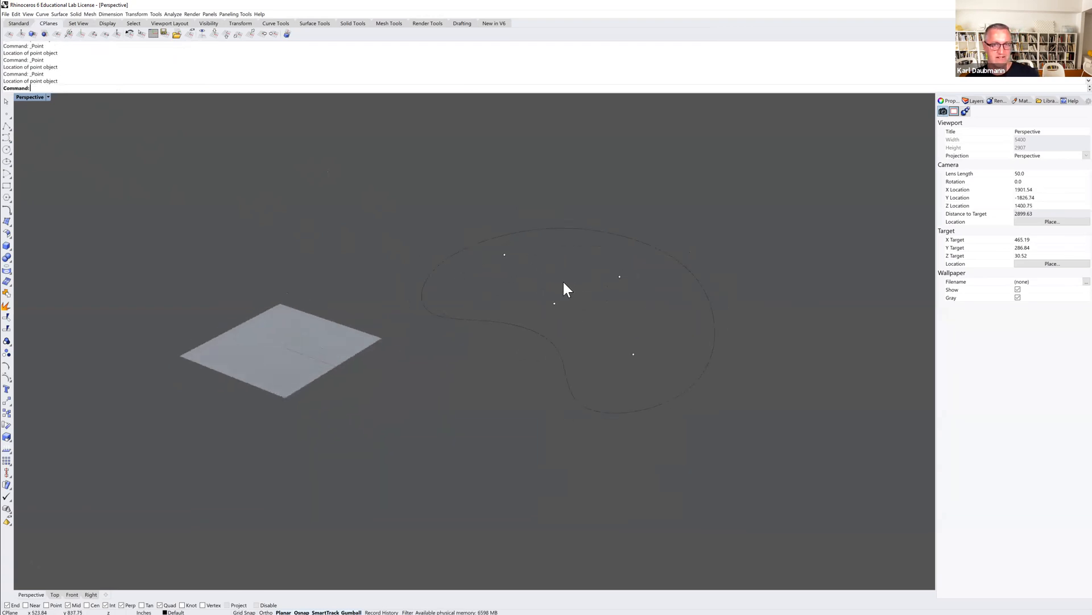
{"action": "scroll", "coordinate": [507, 263], "scroll_direction": "up", "scroll_amount": 3}
{"action": "left_click", "coordinate": [482, 244]}
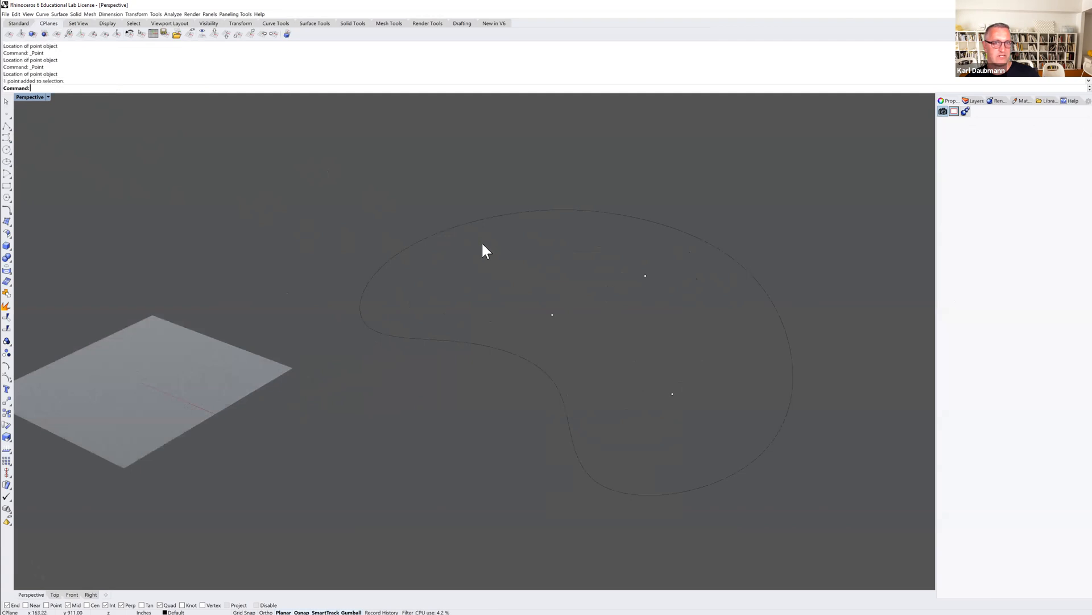
{"action": "left_click_drag", "start_coordinate": [481, 236], "coordinate": [485, 194]}
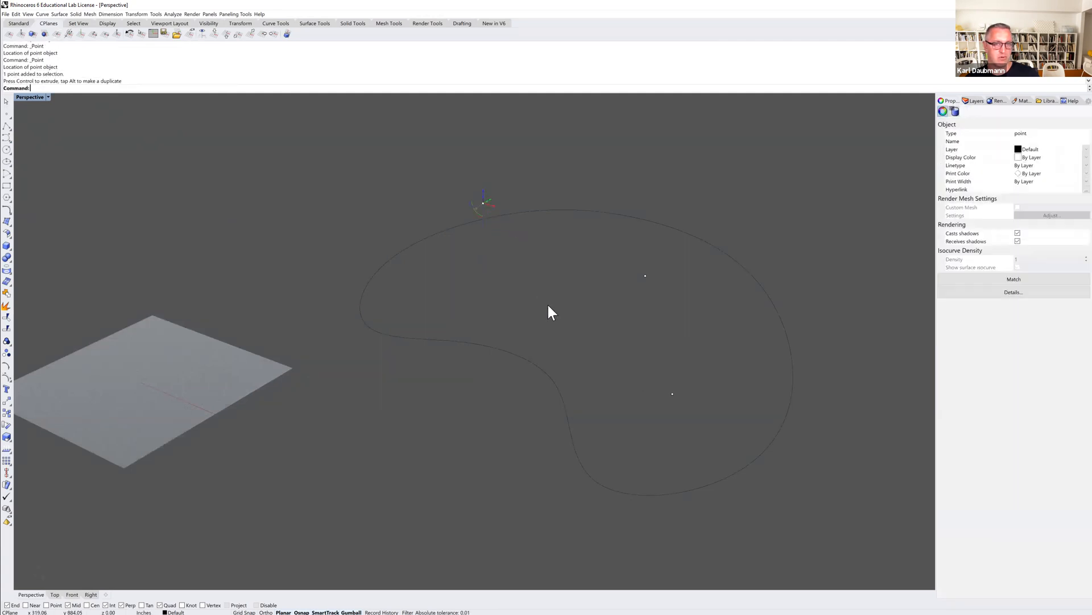
{"action": "left_click", "coordinate": [645, 276]}
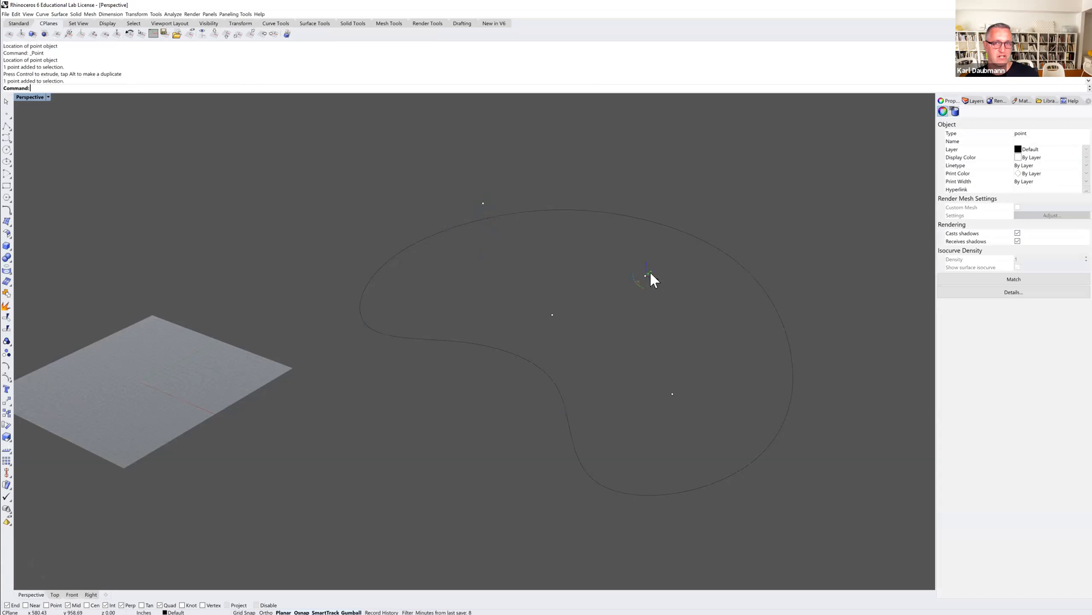
{"action": "left_click_drag", "start_coordinate": [647, 264], "coordinate": [643, 308]}
{"action": "left_click", "coordinate": [552, 315]}
{"action": "left_click_drag", "start_coordinate": [553, 303], "coordinate": [553, 260]}
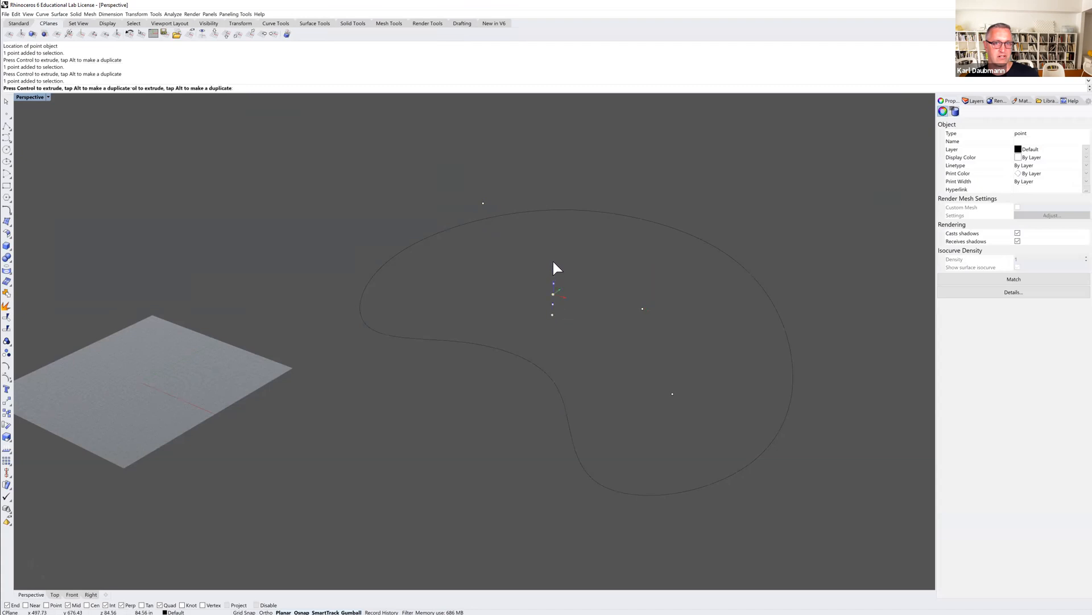
{"action": "left_click", "coordinate": [674, 393]}
{"action": "left_click_drag", "start_coordinate": [675, 389], "coordinate": [671, 419]}
{"action": "left_click", "coordinate": [709, 376]}
{"action": "right_click_drag", "start_coordinate": [690, 402], "coordinate": [717, 395]}
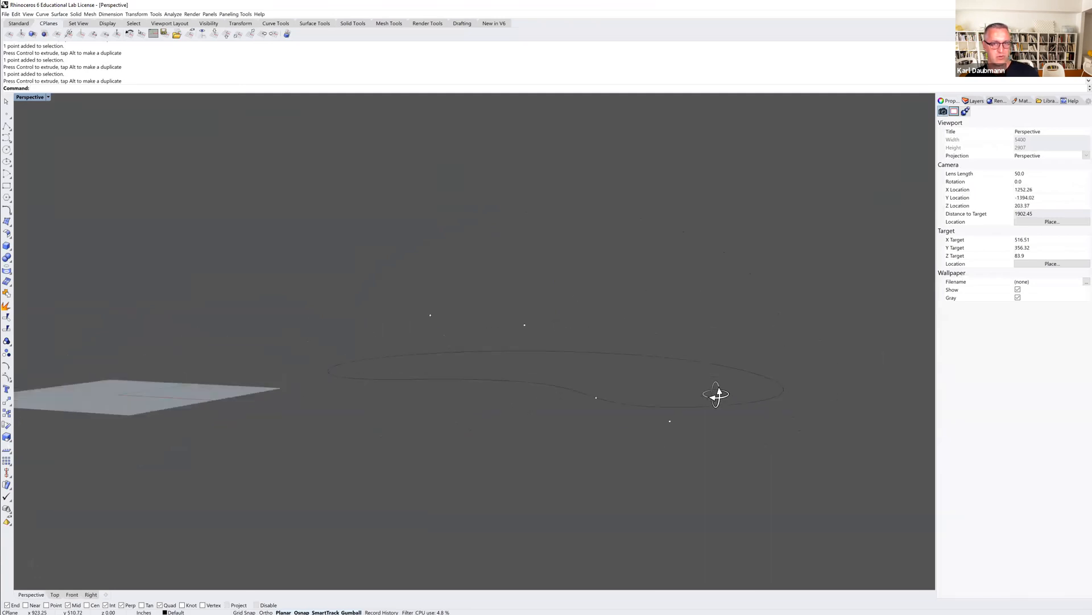
Create a Patch surface from the closed curve and the raised and lowered points with default options.
{"action": "scroll", "coordinate": [626, 341], "scroll_direction": "down", "scroll_amount": 4}
{"action": "right_click_drag", "start_coordinate": [615, 330], "coordinate": [559, 292], "text": "shift"}
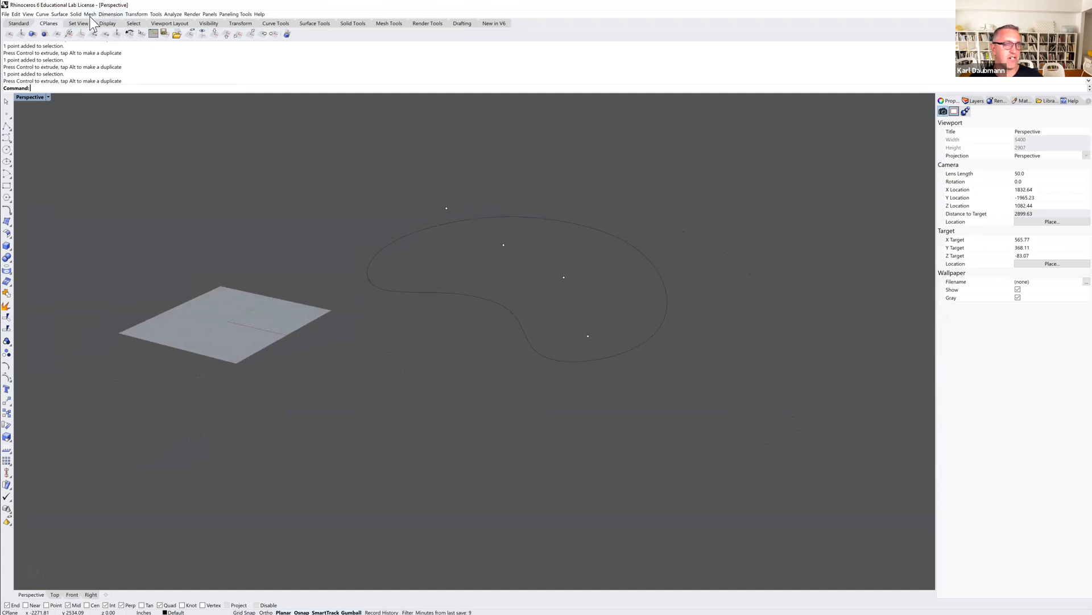
{"action": "left_click", "coordinate": [59, 14]}
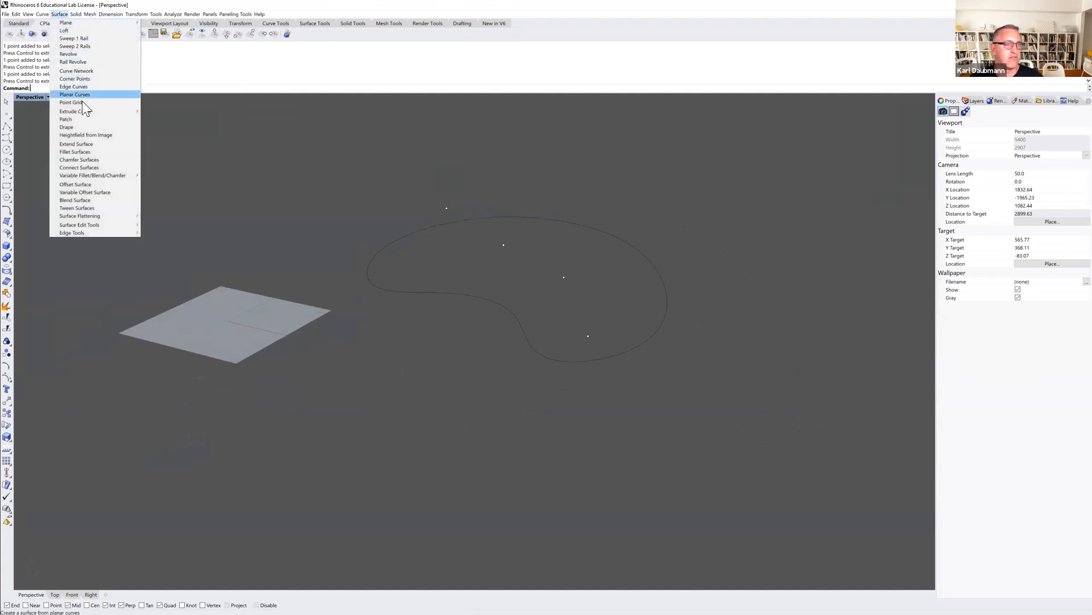
{"action": "left_click", "coordinate": [81, 119]}
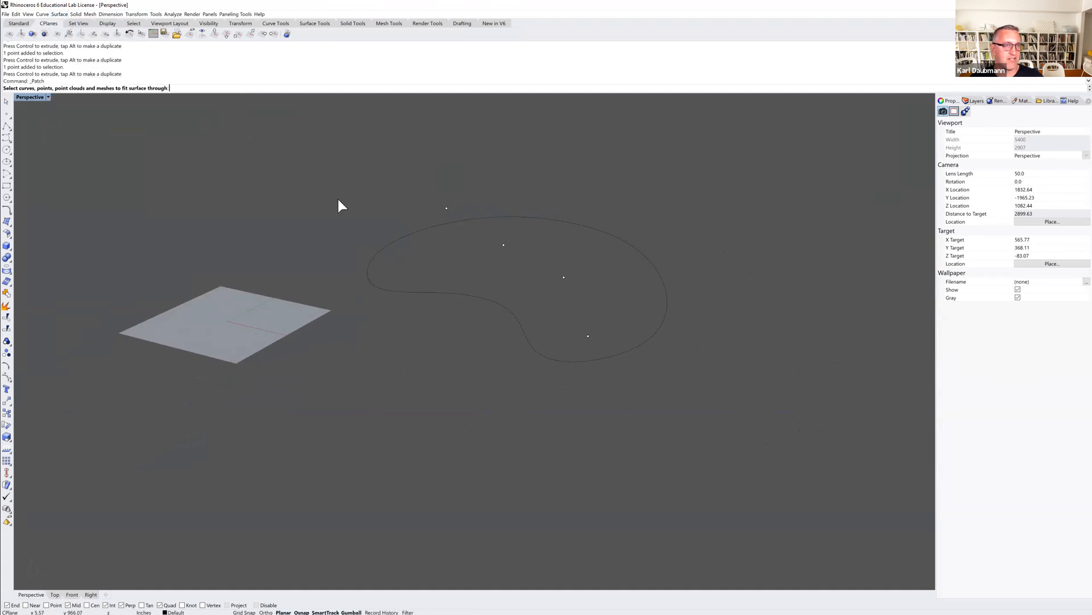
{"action": "left_click_drag", "start_coordinate": [716, 188], "coordinate": [403, 374]}
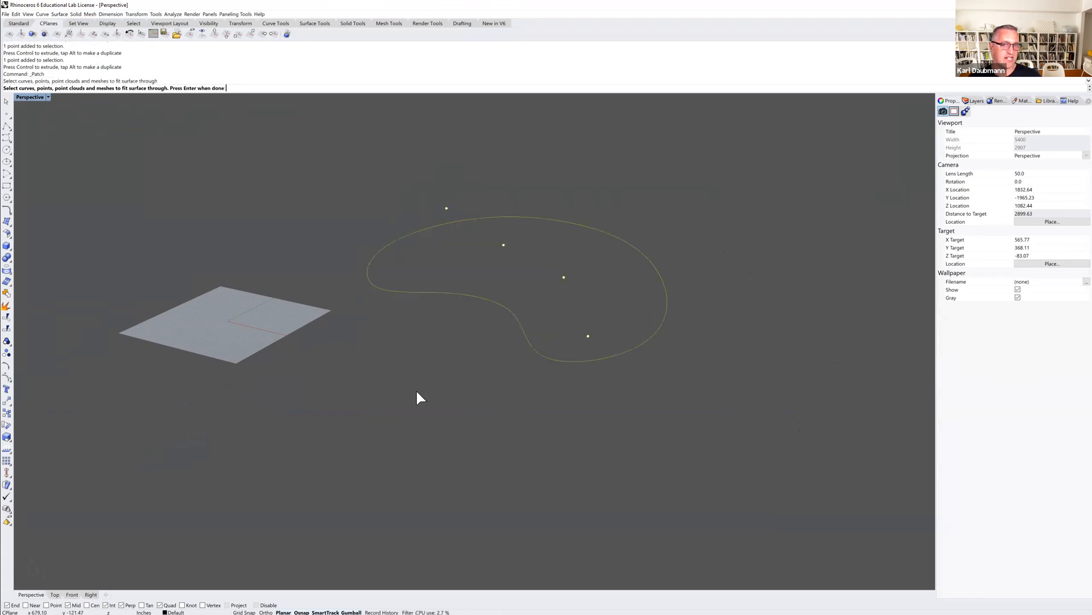
{"action": "right_click_drag", "start_coordinate": [534, 266], "coordinate": [566, 251]}
{"action": "key", "text": "Return"}
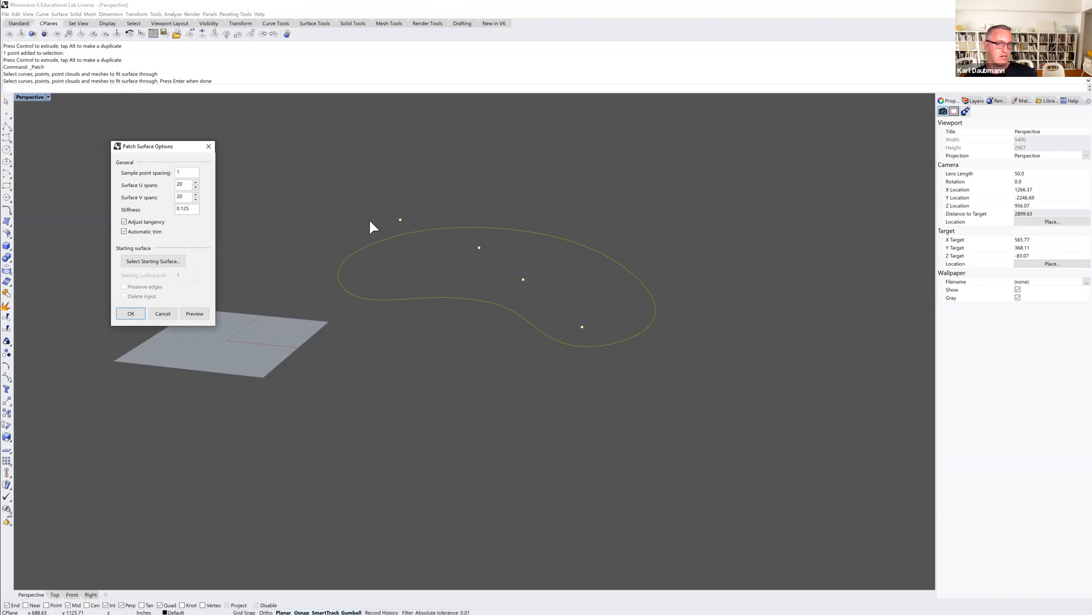
{"action": "mouse_move", "coordinate": [535, 254]}
{"action": "right_mouse_down"}
{"action": "mouse_move", "coordinate": [507, 244]}
{"action": "mouse_move", "coordinate": [534, 249]}
{"action": "right_mouse_up"}
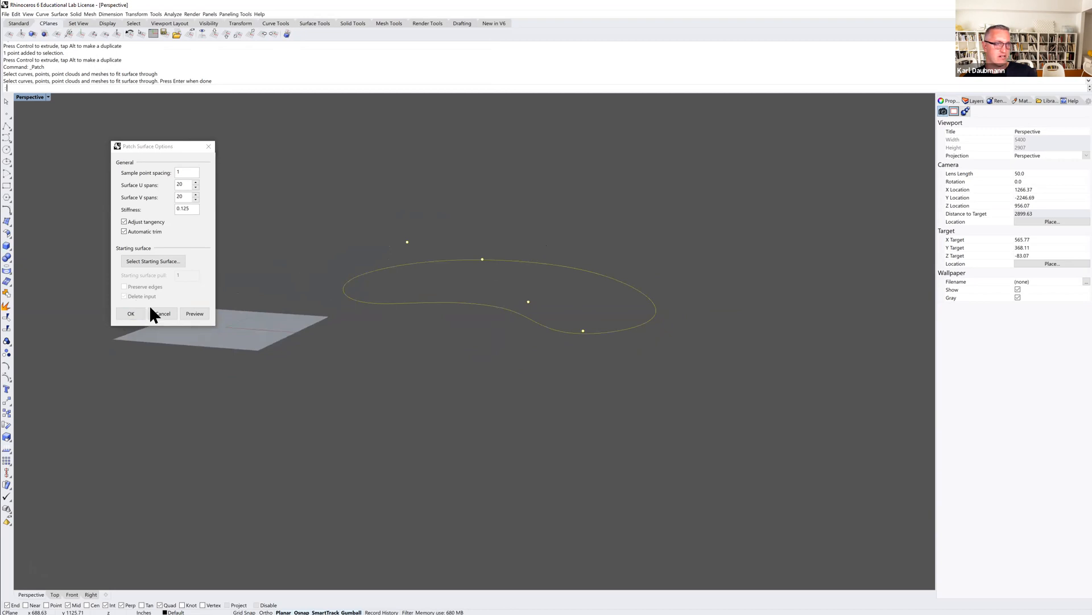
{"action": "left_click", "coordinate": [131, 313]}
Copy the patch with its boundary curve and points to the side, then delete the copied surface.
{"action": "right_click_drag", "start_coordinate": [411, 313], "coordinate": [377, 348]}
{"action": "scroll", "coordinate": [394, 332], "scroll_direction": "down", "scroll_amount": 5}
{"action": "left_click_drag", "start_coordinate": [236, 220], "coordinate": [475, 368]}
{"action": "type", "text": "C"}
{"action": "key", "text": "Return"}
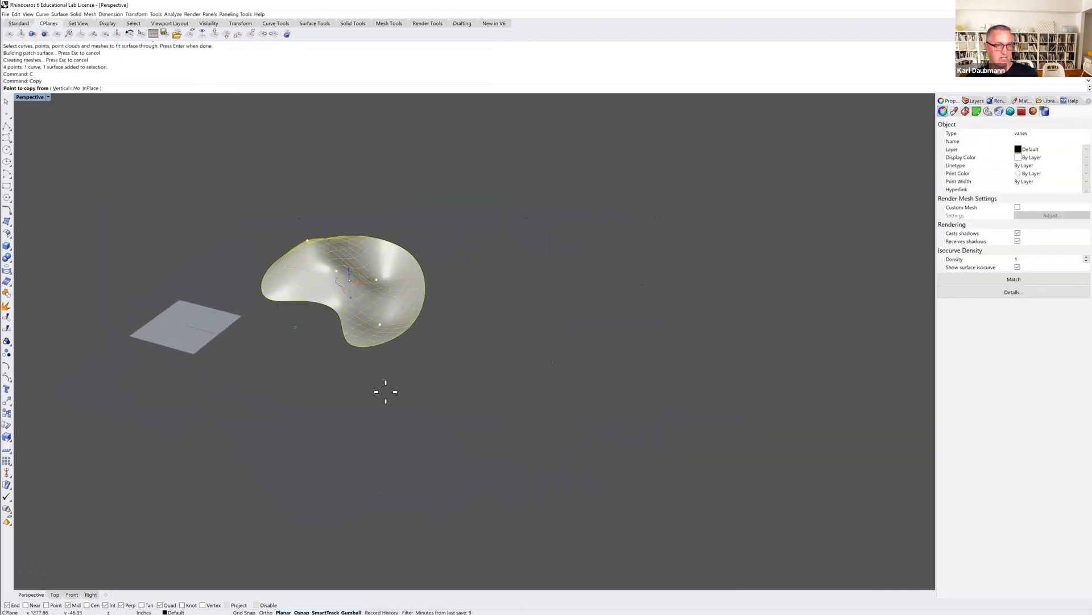
{"action": "left_click", "coordinate": [386, 392]}
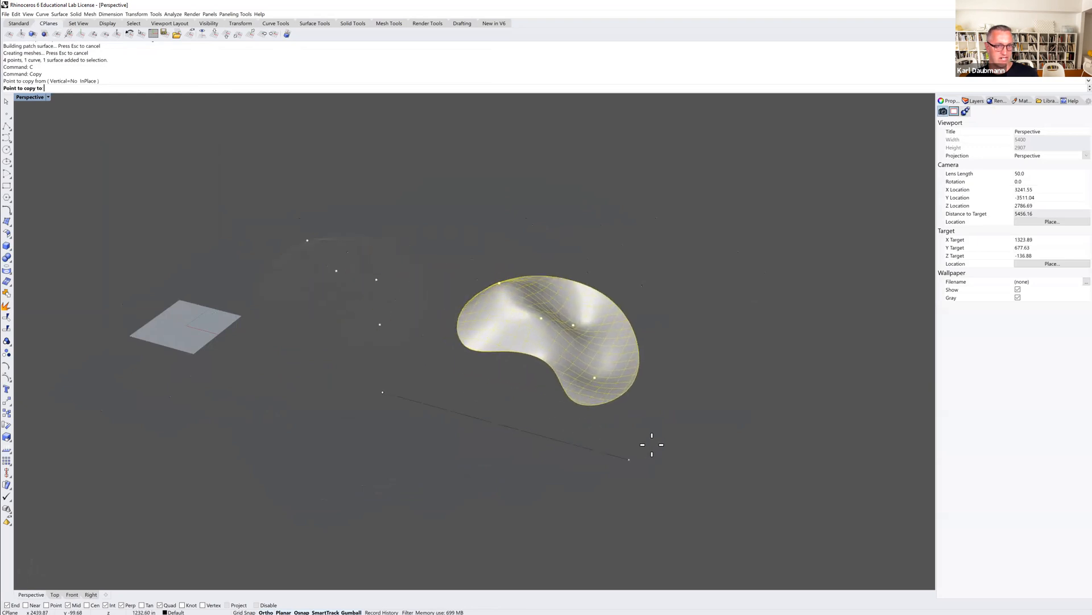
{"action": "left_click", "coordinate": [651, 443]}
{"action": "key", "text": "Return"}
{"action": "key", "text": "Escape"}
{"action": "left_click", "coordinate": [571, 345]}
{"action": "key", "text": "Delete"}
{"action": "left_click_drag", "start_coordinate": [454, 261], "coordinate": [708, 435]}
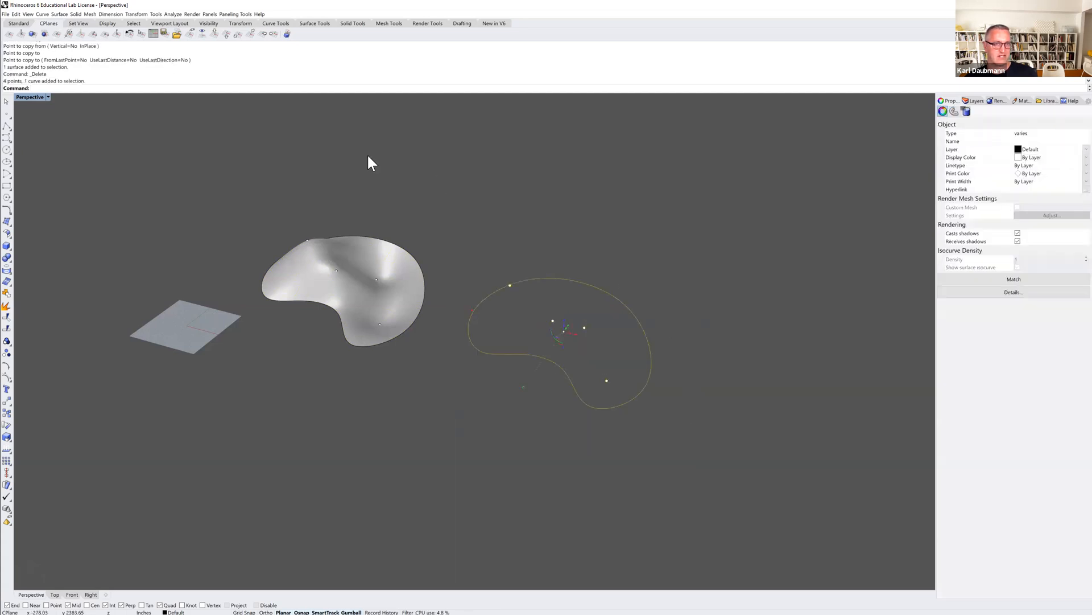
{"action": "type", "text": "c"}
{"action": "key", "text": "Return"}
{"action": "key", "text": "Escape"}
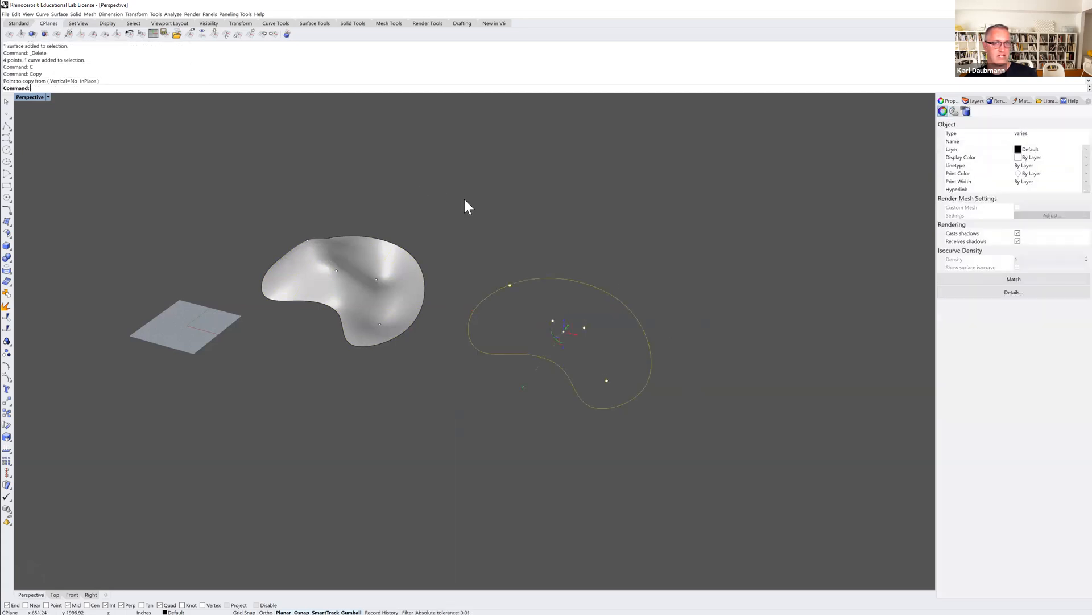
Create a second Patch surface from the copied curve and points.
{"action": "left_click", "coordinate": [59, 13]}
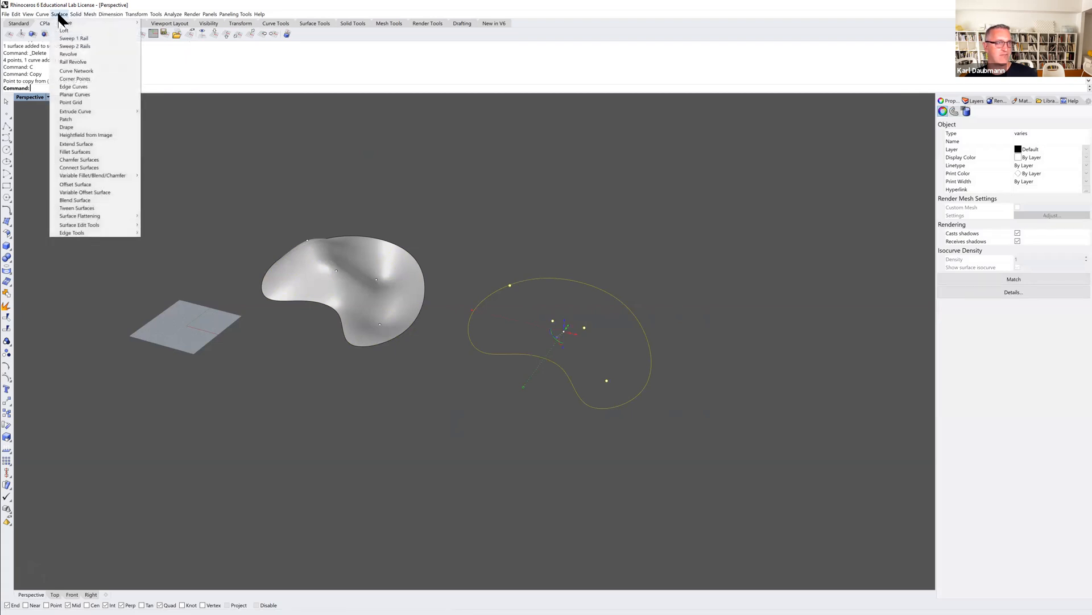
{"action": "left_click", "coordinate": [88, 119]}
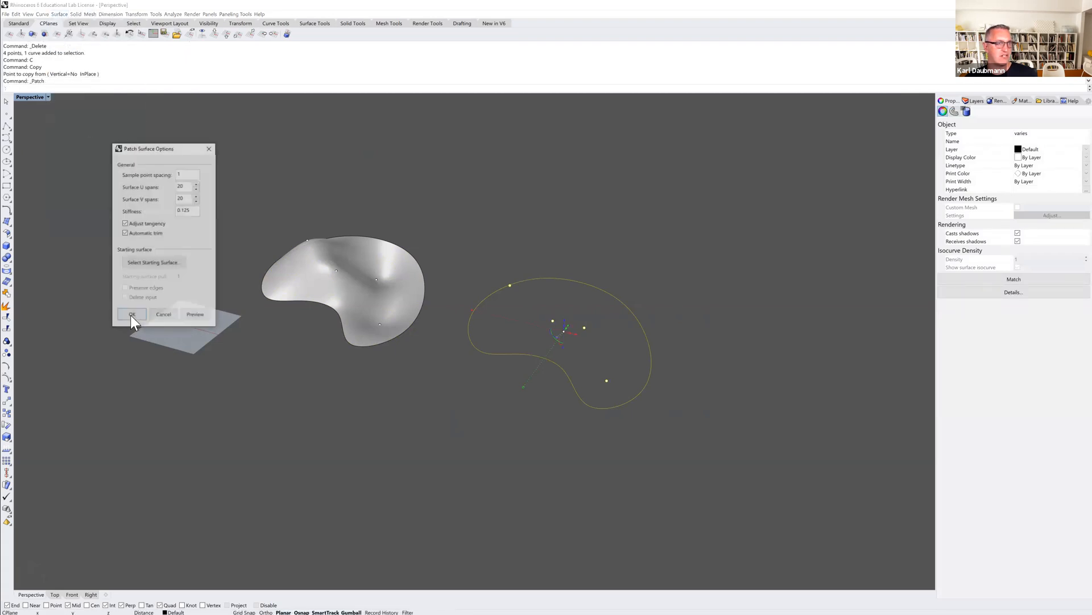
{"action": "double_click", "coordinate": [191, 209]}
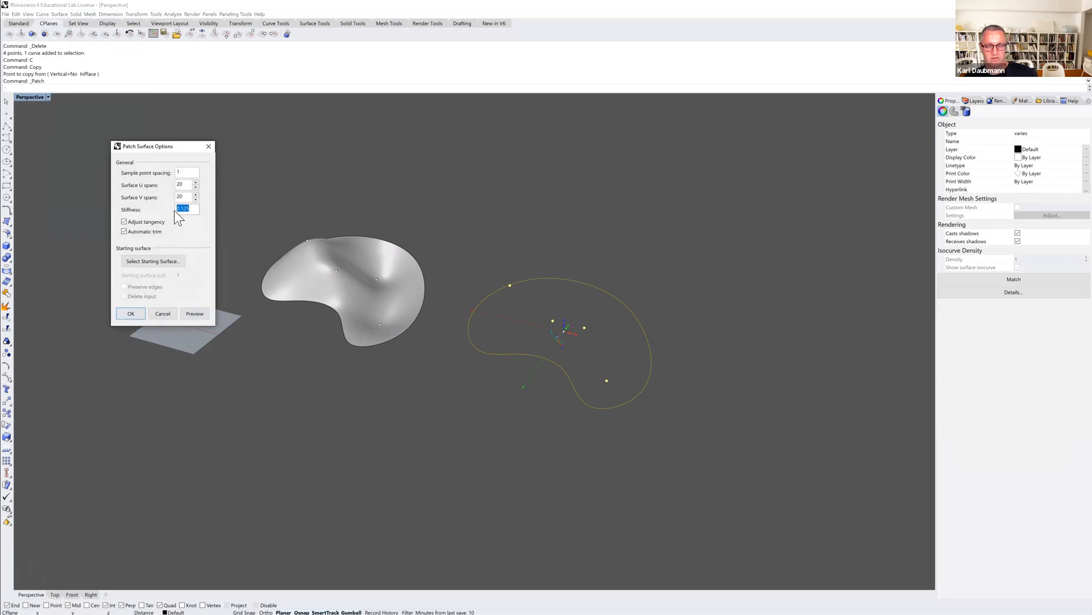
{"action": "left_click", "coordinate": [132, 311]}
Copy the second patch with its curve and points further along and delete the copied surface.
{"action": "right_click_drag", "start_coordinate": [496, 376], "coordinate": [461, 359]}
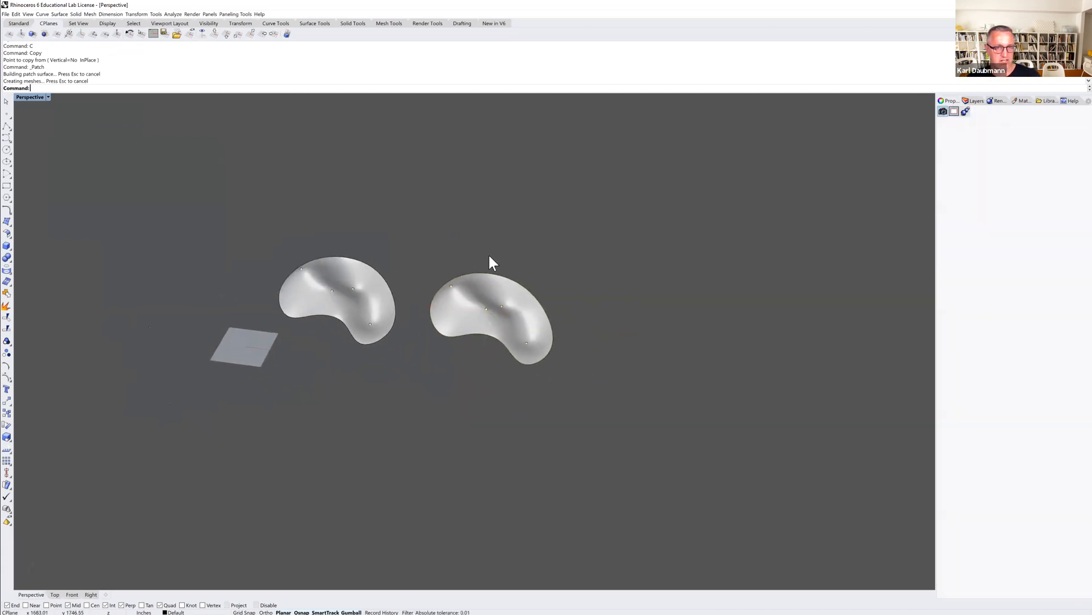
{"action": "left_click_drag", "start_coordinate": [419, 251], "coordinate": [574, 415]}
{"action": "type", "text": "C"}
{"action": "key", "text": "Return"}
{"action": "left_click", "coordinate": [490, 397]}
{"action": "left_click", "coordinate": [687, 415]}
{"action": "key", "text": "Return"}
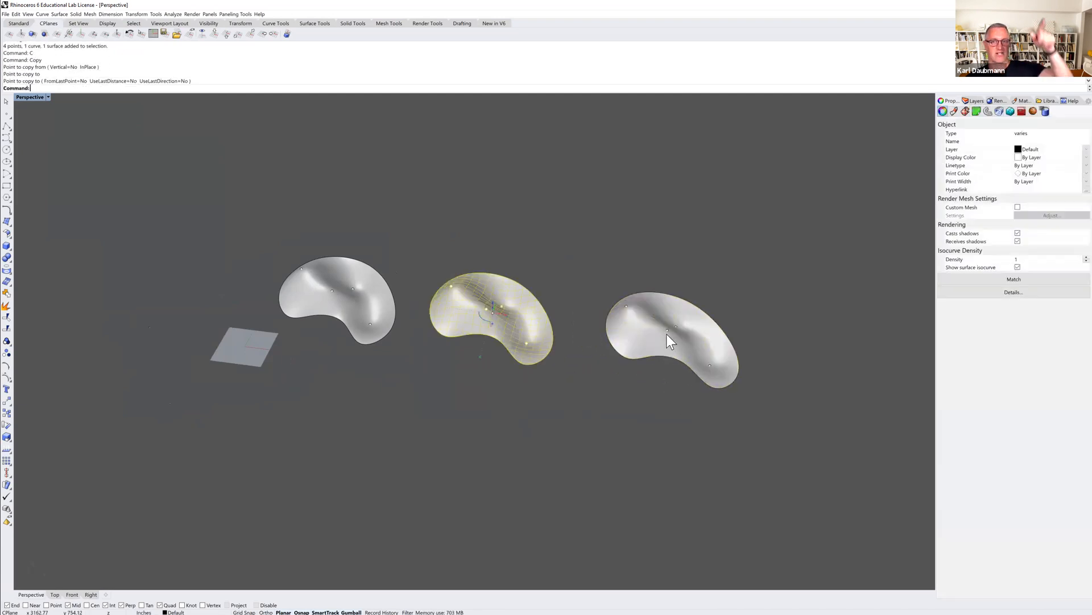
{"action": "left_click", "coordinate": [651, 324]}
{"action": "key", "text": "Delete"}
Create a third Patch surface from the copied curve and points with a very low stiffness value.
{"action": "left_click_drag", "start_coordinate": [588, 262], "coordinate": [854, 455]}
{"action": "type", "text": "Patch"}
{"action": "key", "text": "Return"}
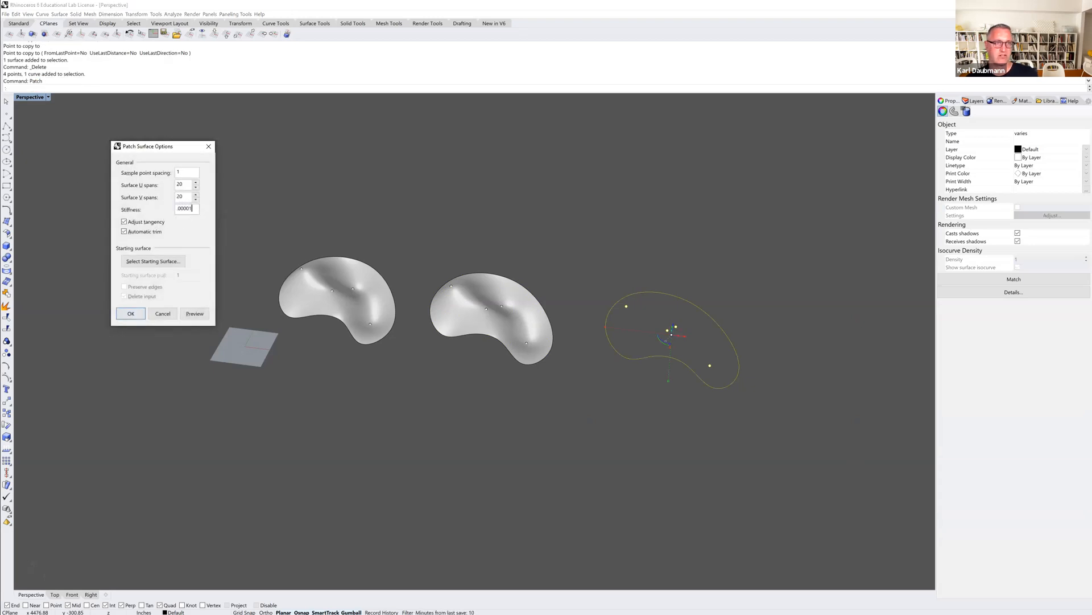
{"action": "key", "text": "Return"}
{"action": "right_click_drag", "start_coordinate": [660, 365], "coordinate": [576, 360]}
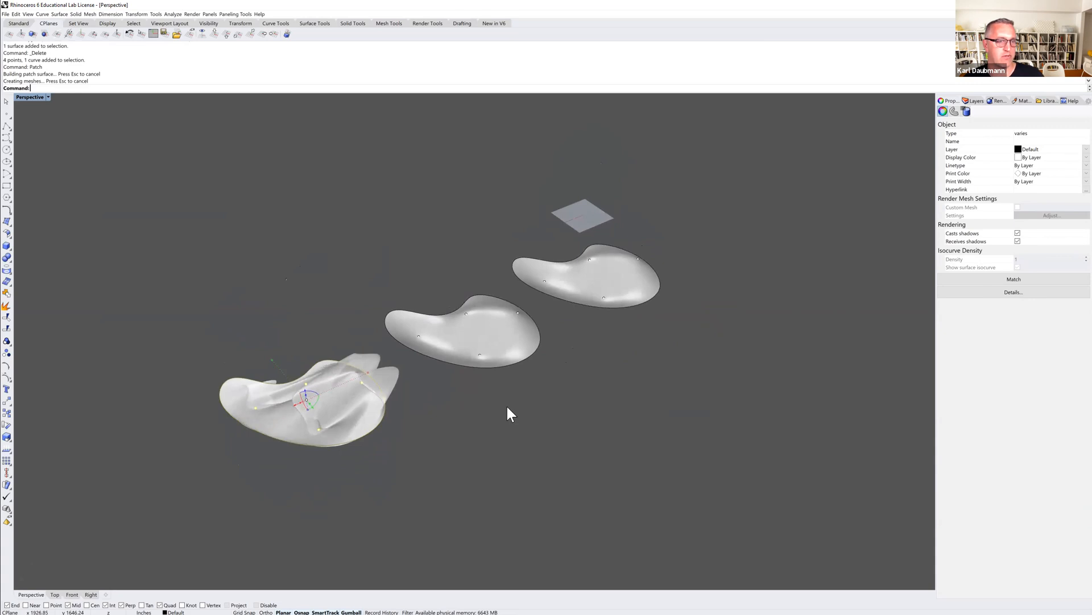
Orbit and zoom around the three patch surfaces to compare their shapes.
{"action": "left_click", "coordinate": [306, 347]}
{"action": "right_click_drag", "start_coordinate": [306, 347], "coordinate": [353, 370]}
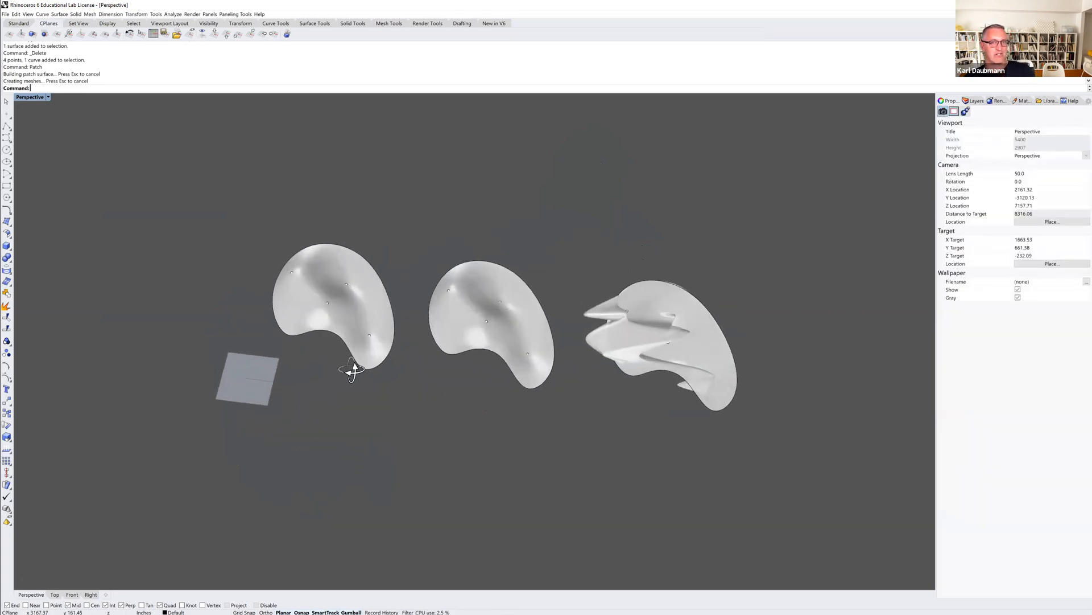
{"action": "scroll", "coordinate": [313, 281], "scroll_direction": "up", "scroll_amount": 3}
{"action": "mouse_move", "coordinate": [313, 299]}
{"action": "right_mouse_down"}
{"action": "mouse_move", "coordinate": [324, 295]}
{"action": "mouse_move", "coordinate": [307, 262]}
{"action": "mouse_move", "coordinate": [317, 280]}
{"action": "right_mouse_up"}
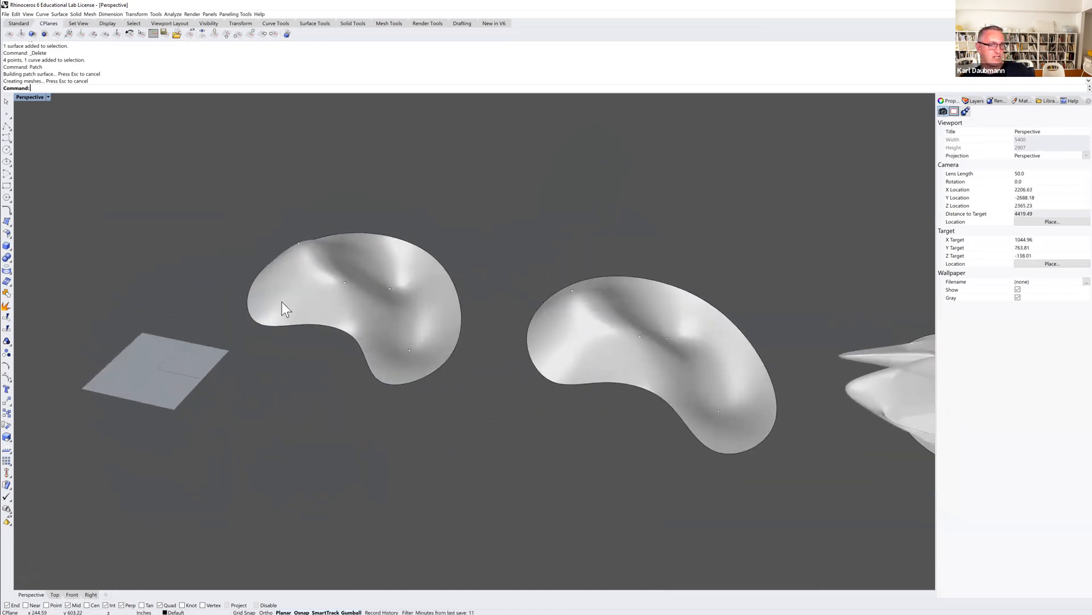
{"action": "right_click_drag", "start_coordinate": [354, 319], "coordinate": [324, 303]}
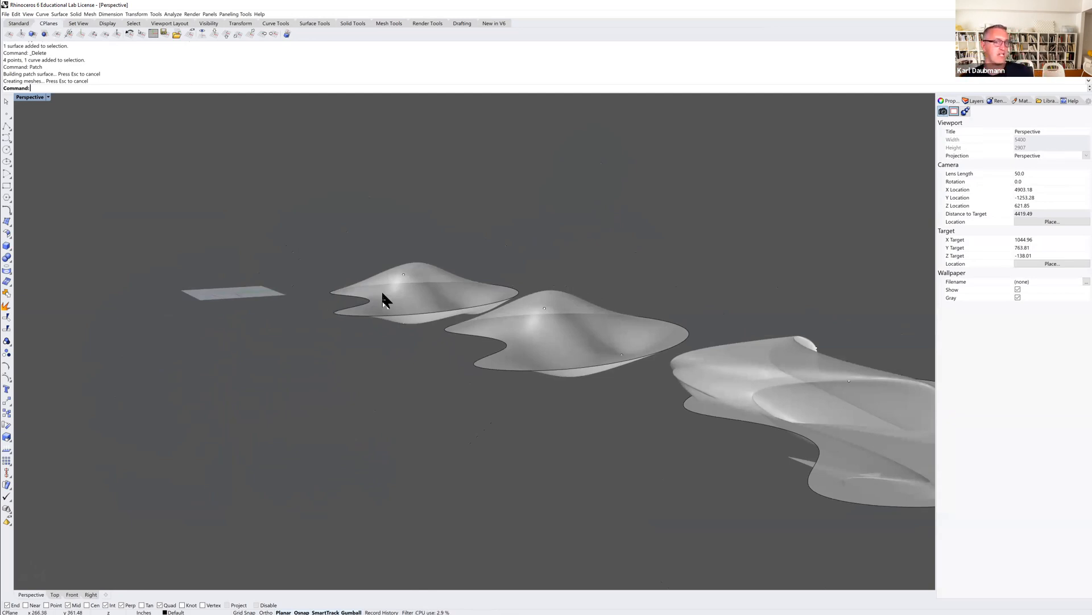
{"action": "scroll", "coordinate": [383, 299], "scroll_direction": "down", "scroll_amount": 5}
{"action": "mouse_move", "coordinate": [384, 299]}
{"action": "right_mouse_down"}
{"action": "mouse_move", "coordinate": [408, 312]}
{"action": "mouse_move", "coordinate": [403, 331]}
{"action": "mouse_move", "coordinate": [384, 306]}
{"action": "right_mouse_up"}
{"action": "scroll", "coordinate": [392, 332], "scroll_direction": "up", "scroll_amount": 4}
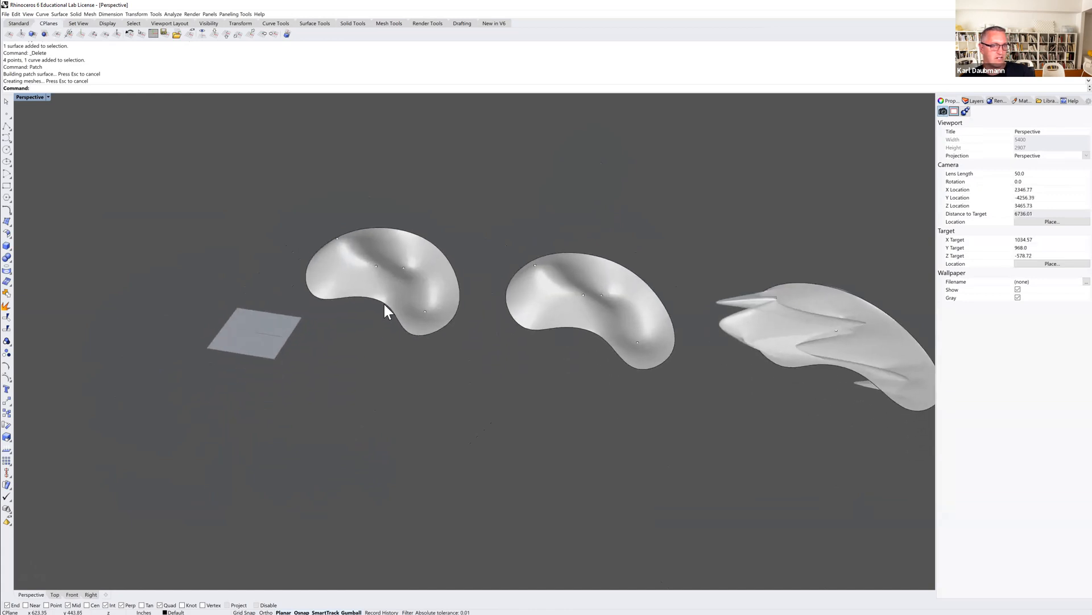
Copy the first patch's boundary curve forward in front of the surfaces.
{"action": "left_click", "coordinate": [384, 304]}
{"action": "left_click", "coordinate": [408, 324]}
{"action": "scroll", "coordinate": [404, 296], "scroll_direction": "down", "scroll_amount": 3}
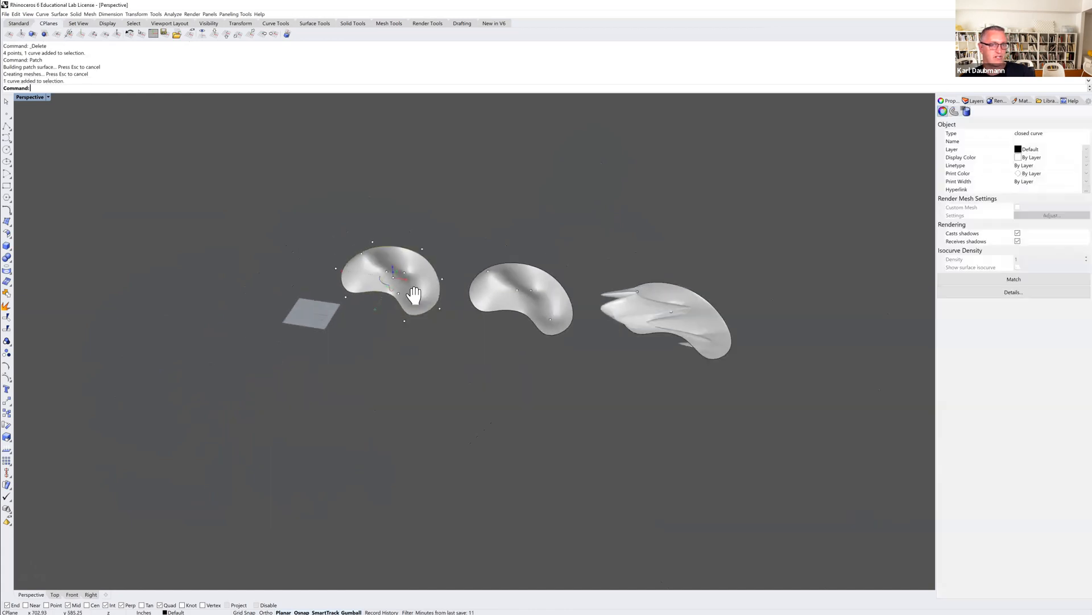
{"action": "type", "text": "c"}
{"action": "key", "text": "Return"}
{"action": "left_click", "coordinate": [419, 333]}
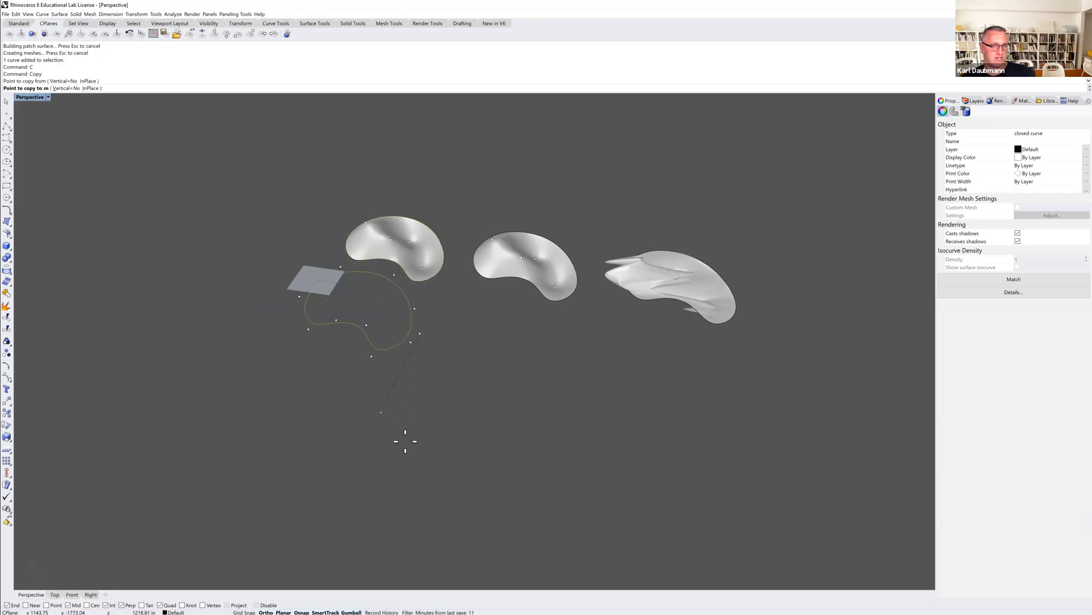
{"action": "left_click", "coordinate": [383, 496]}
{"action": "key", "text": "Return"}
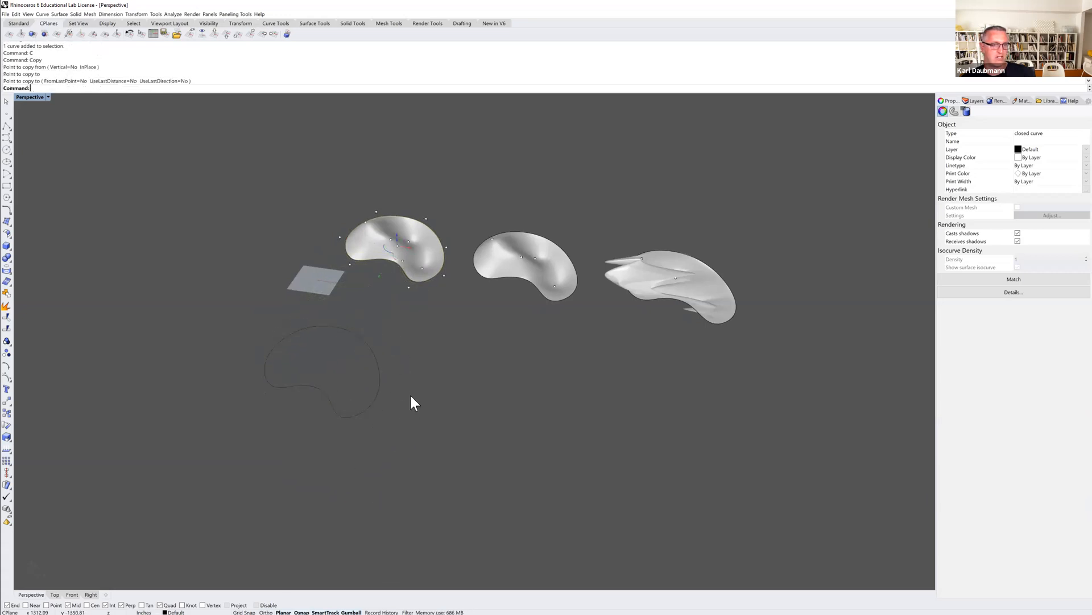
{"action": "key", "text": "Escape"}
Draw a closed interpolated curve through seven points inside the copied boundary curve.
{"action": "scroll", "coordinate": [313, 369], "scroll_direction": "up", "scroll_amount": 5}
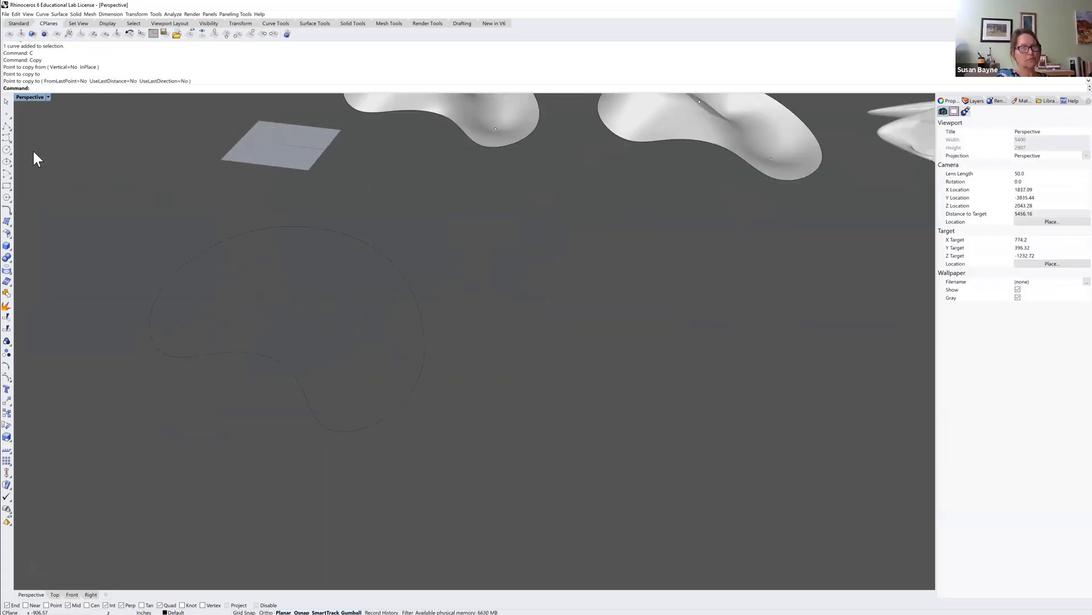
{"action": "left_click", "coordinate": [7, 138]}
{"action": "left_click", "coordinate": [260, 333]}
{"action": "left_click", "coordinate": [194, 318]}
{"action": "left_click", "coordinate": [255, 252]}
{"action": "left_click", "coordinate": [329, 257]}
{"action": "left_click", "coordinate": [396, 326]}
{"action": "left_click", "coordinate": [382, 390]}
{"action": "left_click", "coordinate": [342, 399]}
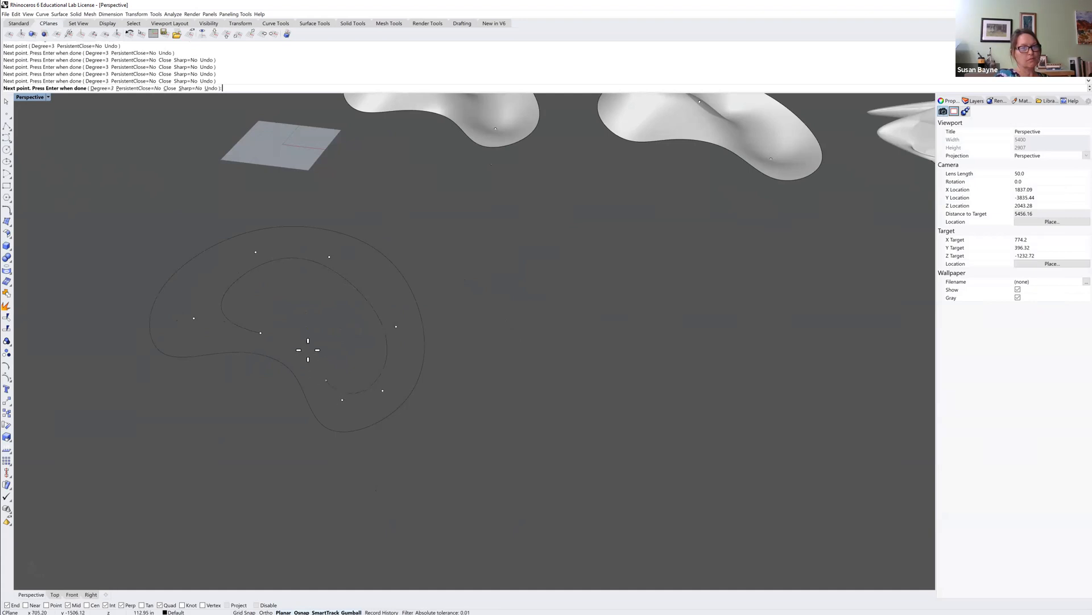
{"action": "type", "text": "c"}
{"action": "key", "text": "Return"}
{"action": "key", "text": "Return"}
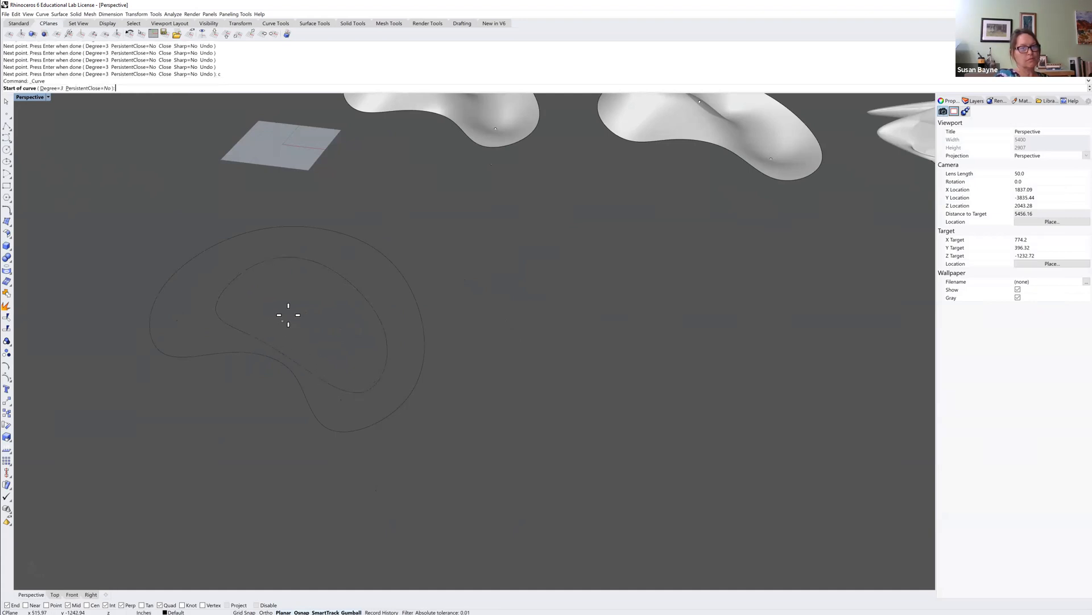
Draw a short open curve through six points inside the new closed curve.
{"action": "left_click", "coordinate": [301, 306]}
{"action": "left_click", "coordinate": [313, 291]}
{"action": "left_click", "coordinate": [344, 306]}
{"action": "left_click", "coordinate": [338, 326]}
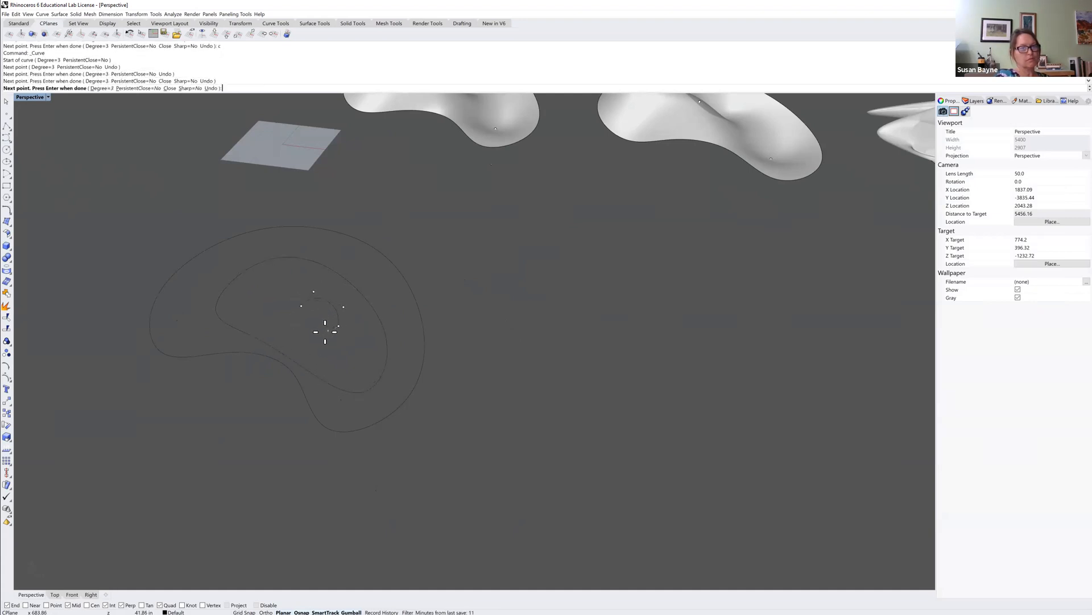
{"action": "left_click", "coordinate": [319, 349]}
{"action": "left_click", "coordinate": [353, 355]}
{"action": "key", "text": "Return"}
Raise the open curve and the inner closed curve above the boundary with the gumball.
{"action": "left_click", "coordinate": [333, 343]}
{"action": "scroll", "coordinate": [334, 312], "scroll_direction": "down", "scroll_amount": 3}
{"action": "scroll", "coordinate": [326, 313], "scroll_direction": "up", "scroll_amount": 3}
{"action": "left_click_drag", "start_coordinate": [333, 309], "coordinate": [333, 288]}
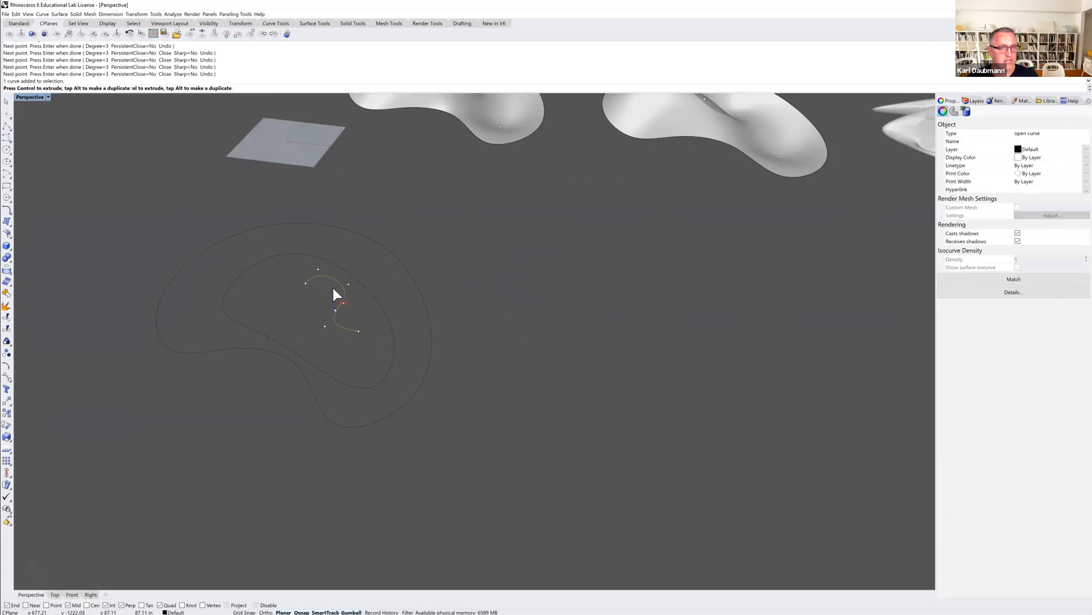
{"action": "left_click", "coordinate": [365, 286]}
{"action": "left_click_drag", "start_coordinate": [314, 311], "coordinate": [314, 295]}
{"action": "key", "text": "Escape"}
{"action": "right_click_drag", "start_coordinate": [419, 356], "coordinate": [409, 402]}
Create a Patch surface from the three curves with stiffness set to 0.25.
{"action": "left_click_drag", "start_coordinate": [403, 303], "coordinate": [327, 213]}
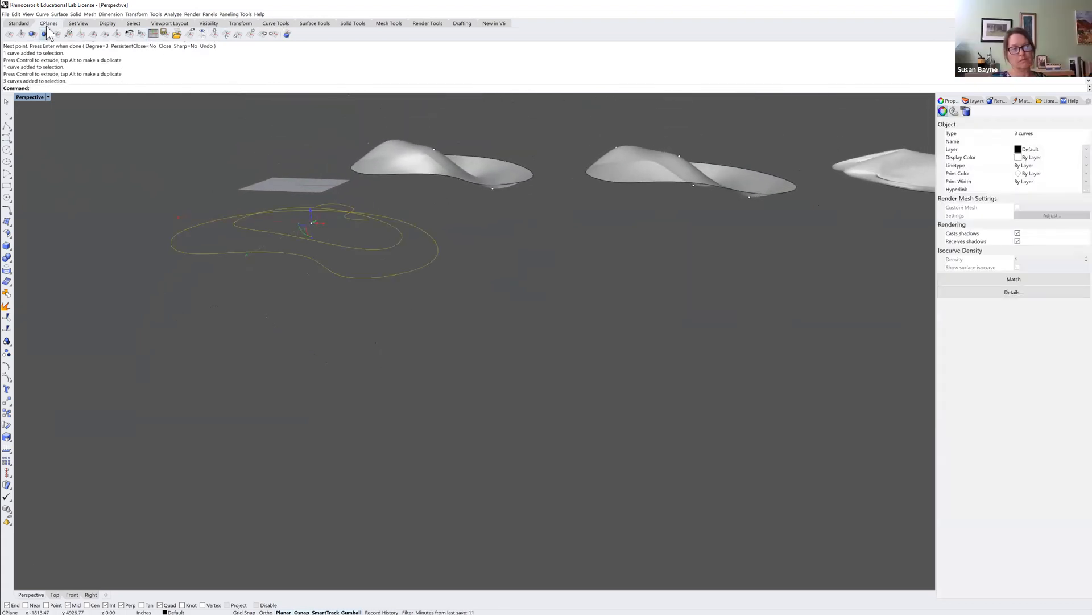
{"action": "left_click", "coordinate": [19, 23]}
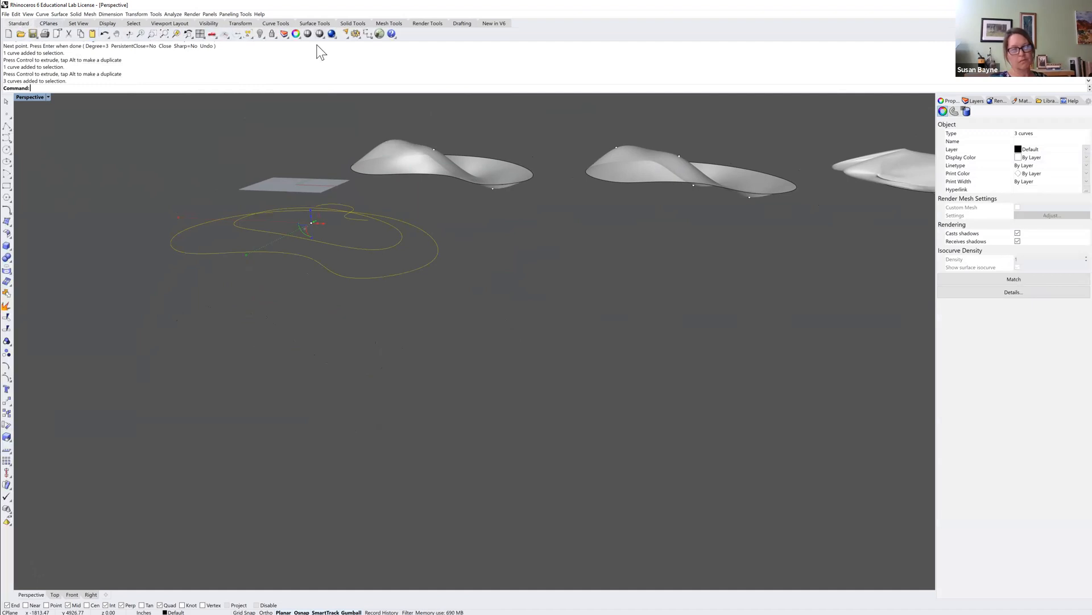
{"action": "left_click", "coordinate": [177, 34]}
{"action": "left_click", "coordinate": [367, 241]}
{"action": "right_click_drag", "start_coordinate": [367, 242], "coordinate": [538, 404]}
{"action": "left_click_drag", "start_coordinate": [535, 424], "coordinate": [407, 268]}
{"action": "type", "text": "Patch"}
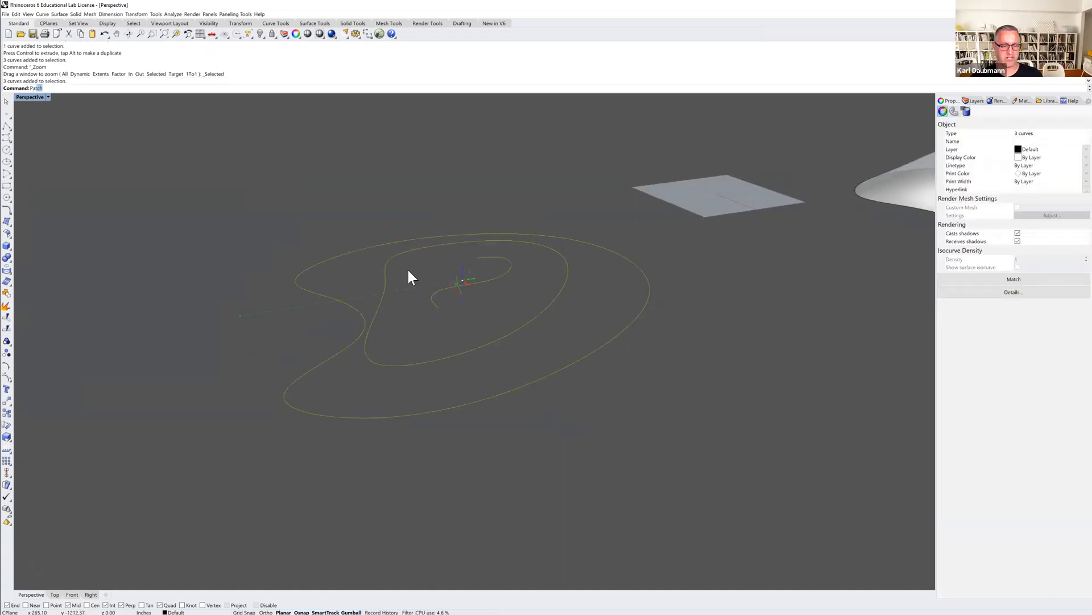
{"action": "key", "text": "Return"}
{"action": "left_click_drag", "start_coordinate": [189, 211], "coordinate": [154, 208]}
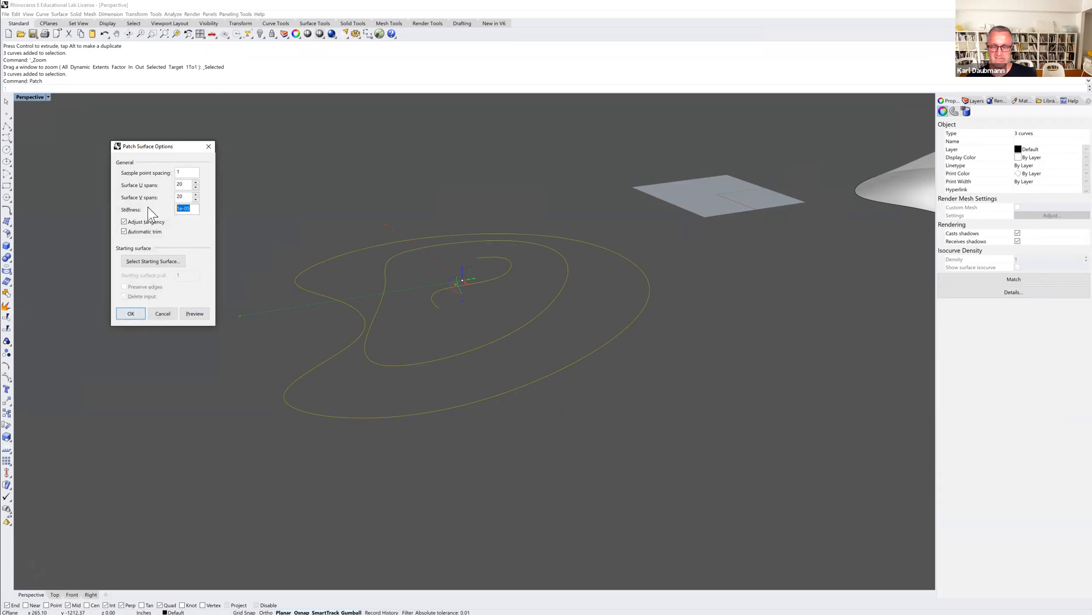
{"action": "key", "text": "BackSpace"}
{"action": "type", "text": ".25"}
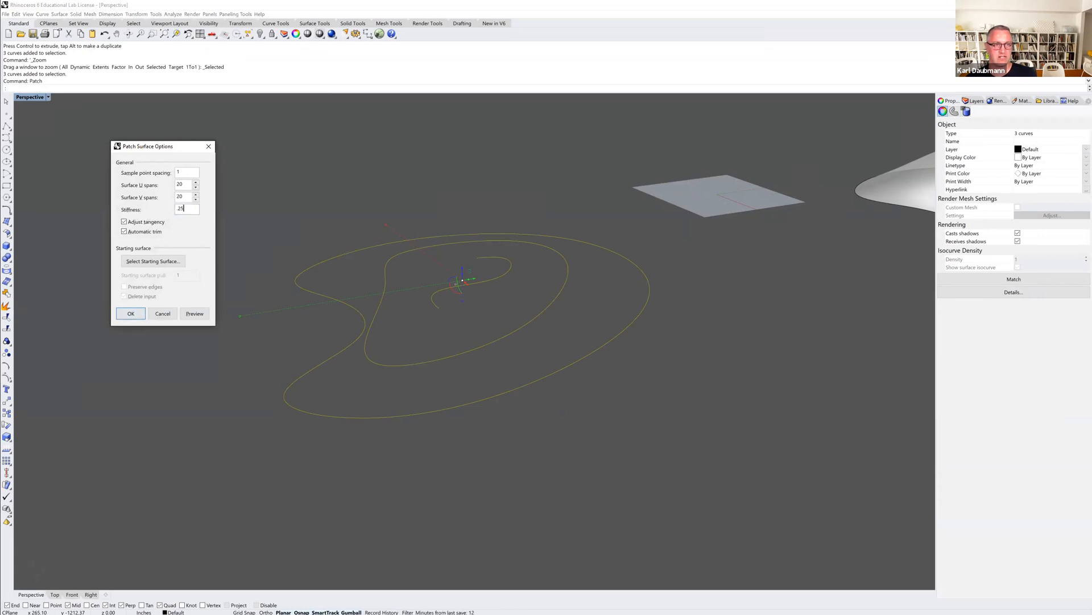
{"action": "left_click", "coordinate": [131, 314]}
Copy the new patch surface to the side.
{"action": "right_click_drag", "start_coordinate": [216, 315], "coordinate": [265, 347]}
{"action": "scroll", "coordinate": [264, 347], "scroll_direction": "down", "scroll_amount": 4}
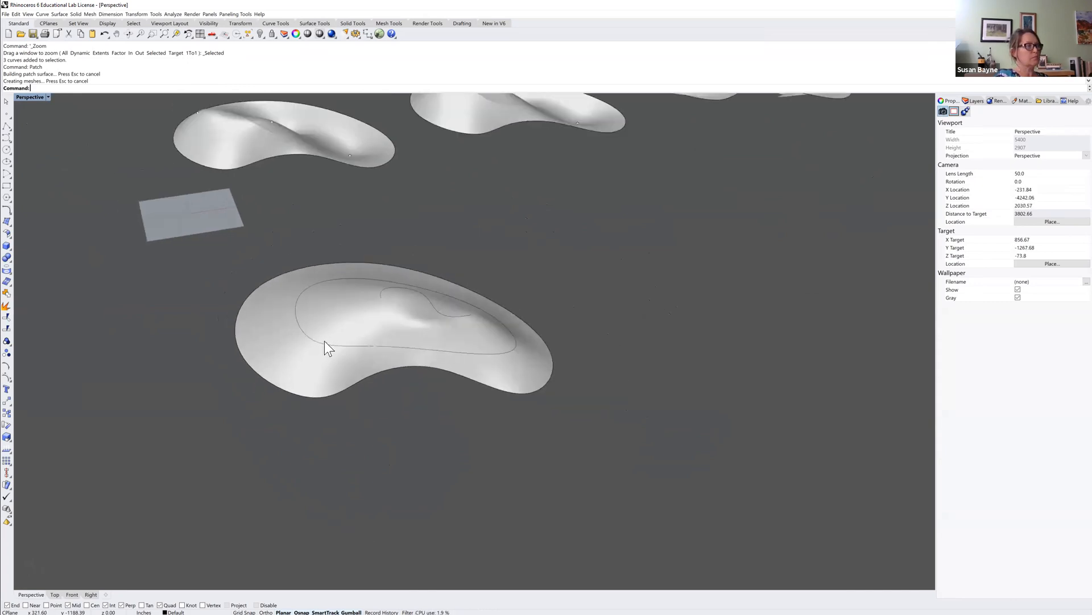
{"action": "scroll", "coordinate": [323, 347], "scroll_direction": "down", "scroll_amount": 2}
{"action": "left_click", "coordinate": [319, 361]}
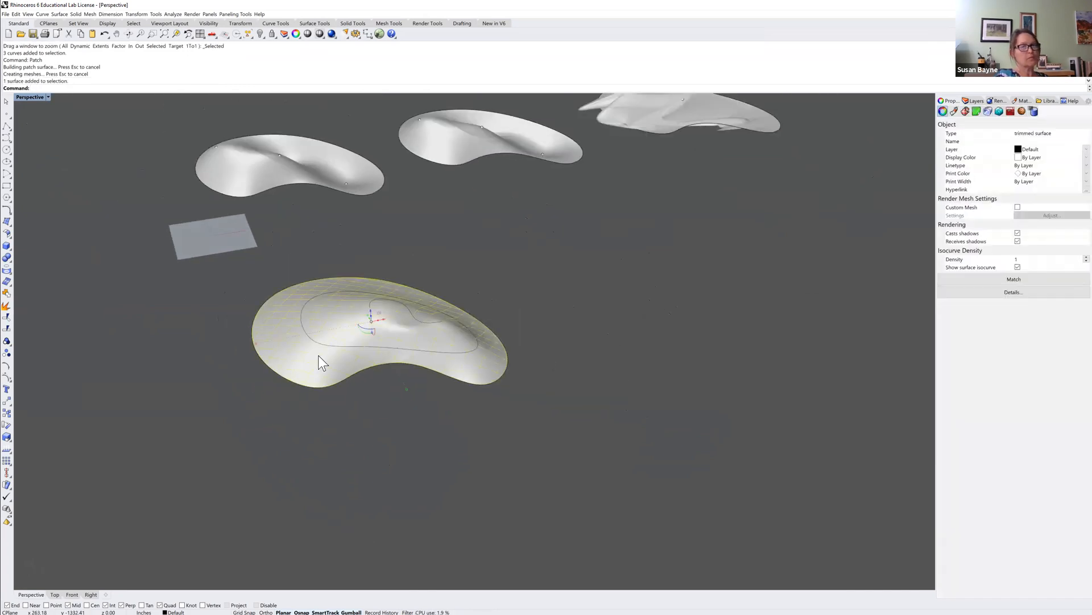
{"action": "type", "text": "C"}
{"action": "key", "text": "Return"}
{"action": "left_click", "coordinate": [381, 420]}
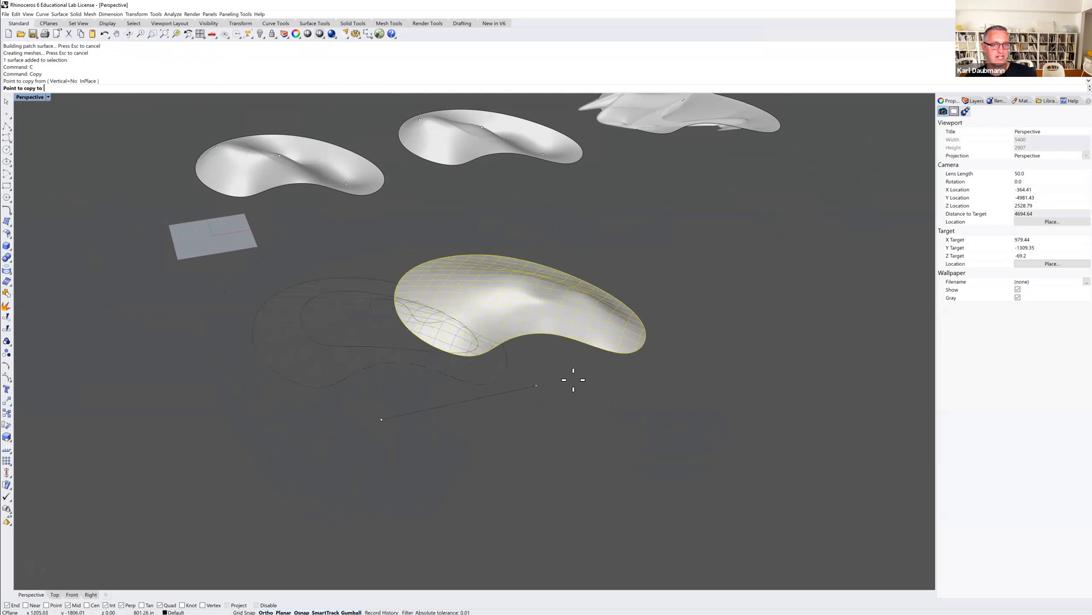
{"action": "left_click", "coordinate": [695, 334]}
{"action": "key", "text": "Return"}
Generate contour curves on the copied patch along the vertical direction at the default 10 spacing.
{"action": "right_click_drag", "start_coordinate": [695, 332], "coordinate": [545, 263]}
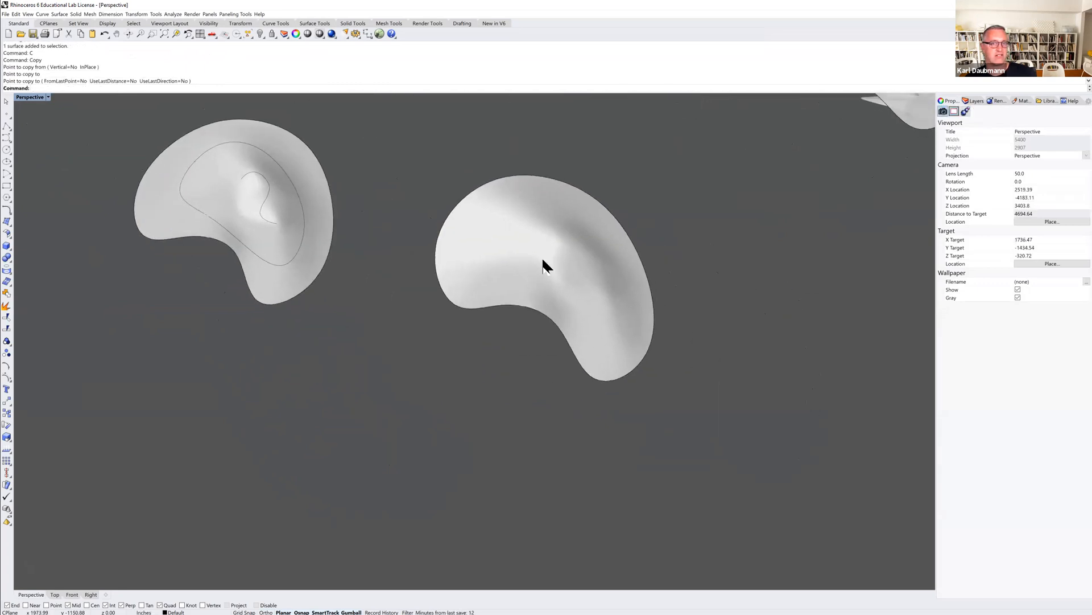
{"action": "left_click", "coordinate": [545, 264]}
{"action": "double_click", "coordinate": [33, 97]}
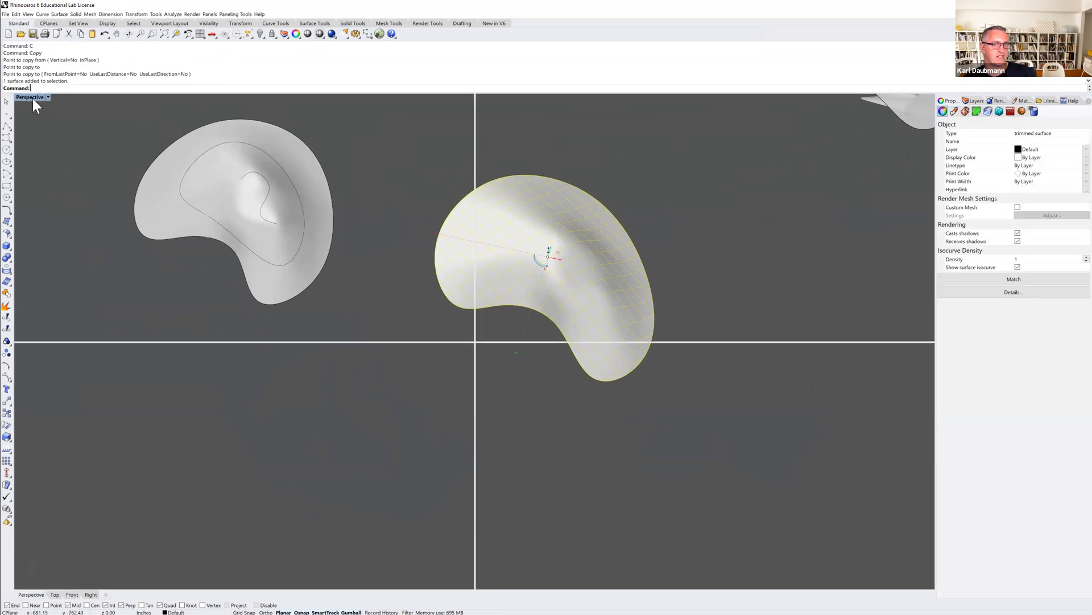
{"action": "scroll", "coordinate": [172, 421], "scroll_direction": "up", "scroll_amount": 2}
{"action": "scroll", "coordinate": [172, 421], "scroll_direction": "up", "scroll_amount": 3}
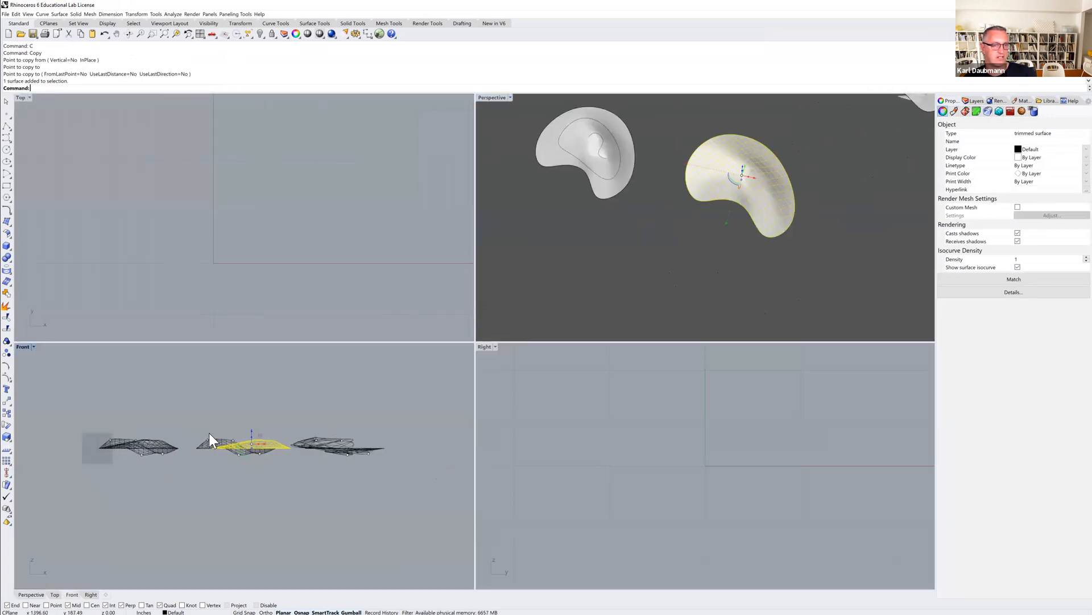
{"action": "type", "text": "Contour"}
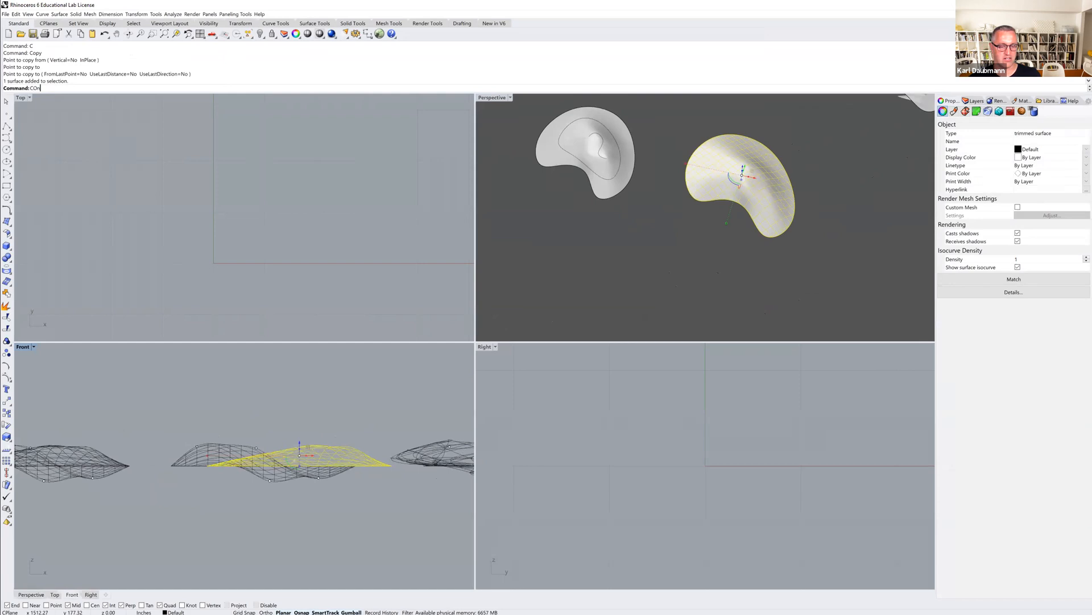
{"action": "key", "text": "Return"}
{"action": "left_click", "coordinate": [316, 507]}
{"action": "left_click", "coordinate": [318, 379]}
{"action": "key", "text": "Return"}
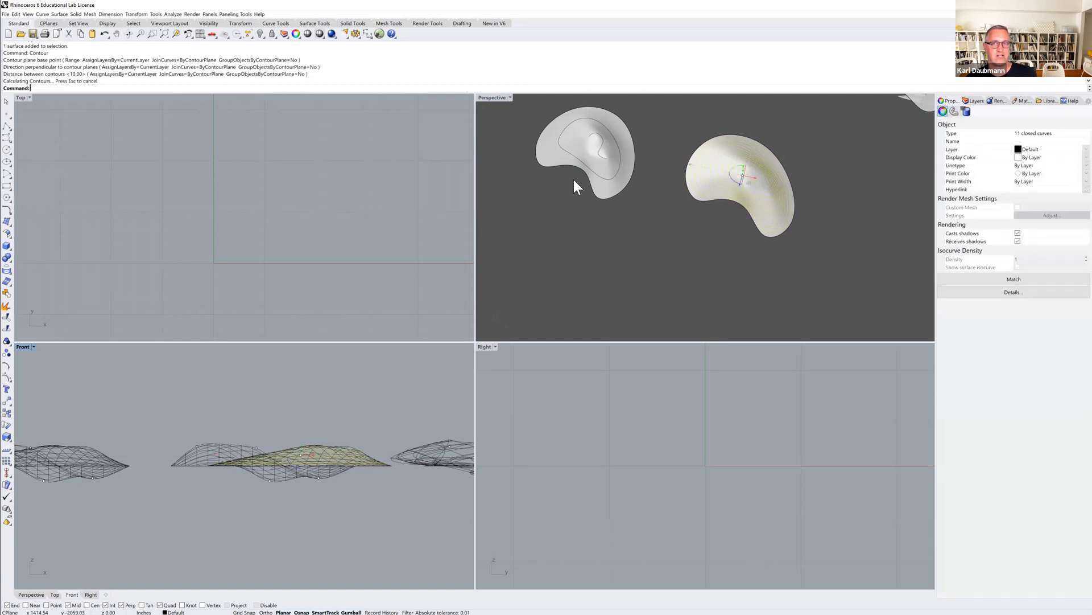
Maximize the perspective view and orbit around the contoured patch to inspect the curves.
{"action": "left_click", "coordinate": [491, 97]}
{"action": "double_click", "coordinate": [492, 97]}
{"action": "scroll", "coordinate": [582, 261], "scroll_direction": "up", "scroll_amount": 4}
{"action": "right_click_drag", "start_coordinate": [582, 262], "coordinate": [527, 256]}
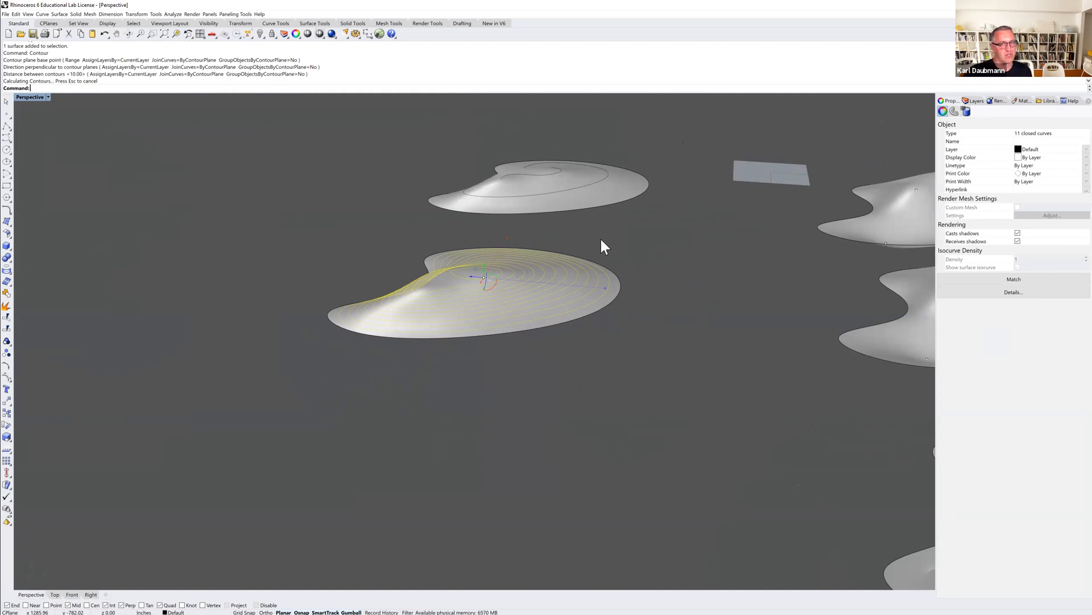
{"action": "right_click_drag", "start_coordinate": [424, 302], "coordinate": [471, 304]}
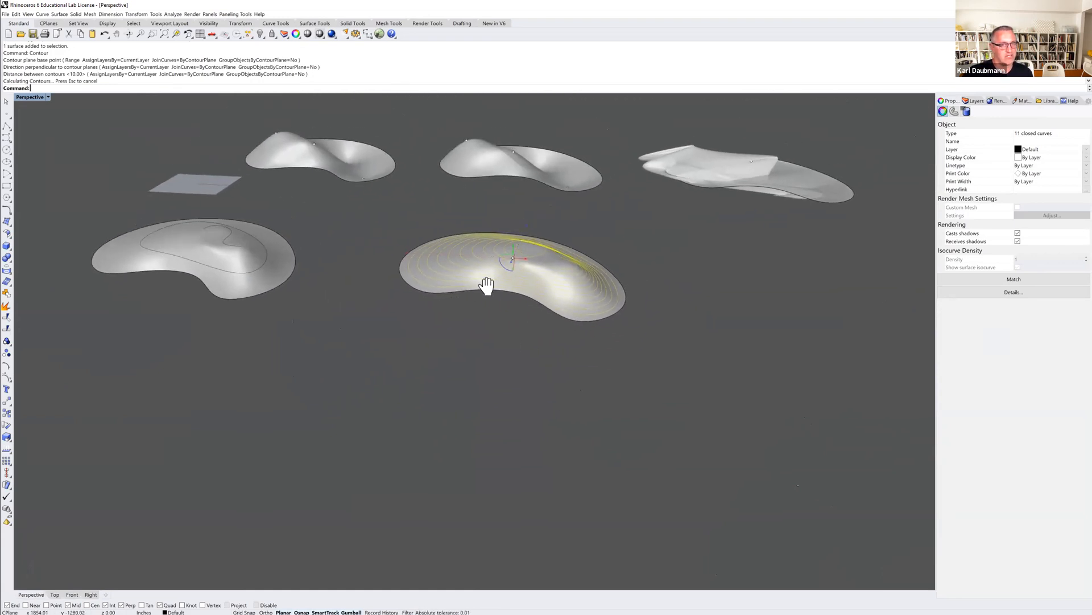
{"action": "scroll", "coordinate": [516, 257], "scroll_direction": "up", "scroll_amount": 5}
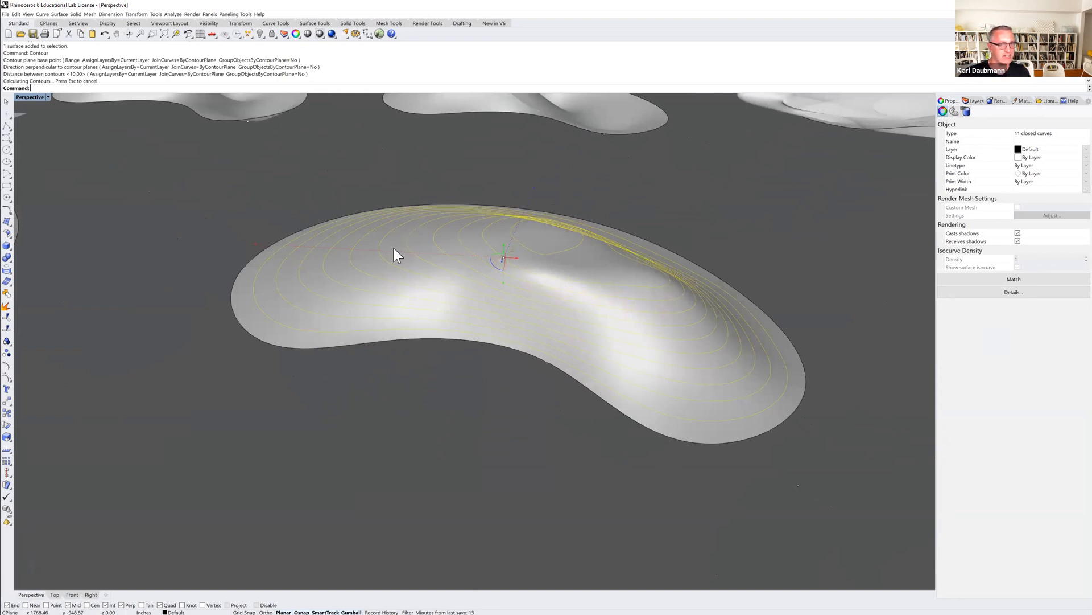
{"action": "scroll", "coordinate": [394, 248], "scroll_direction": "down", "scroll_amount": 5}
{"action": "right_click_drag", "start_coordinate": [425, 260], "coordinate": [377, 246], "text": "shift"}
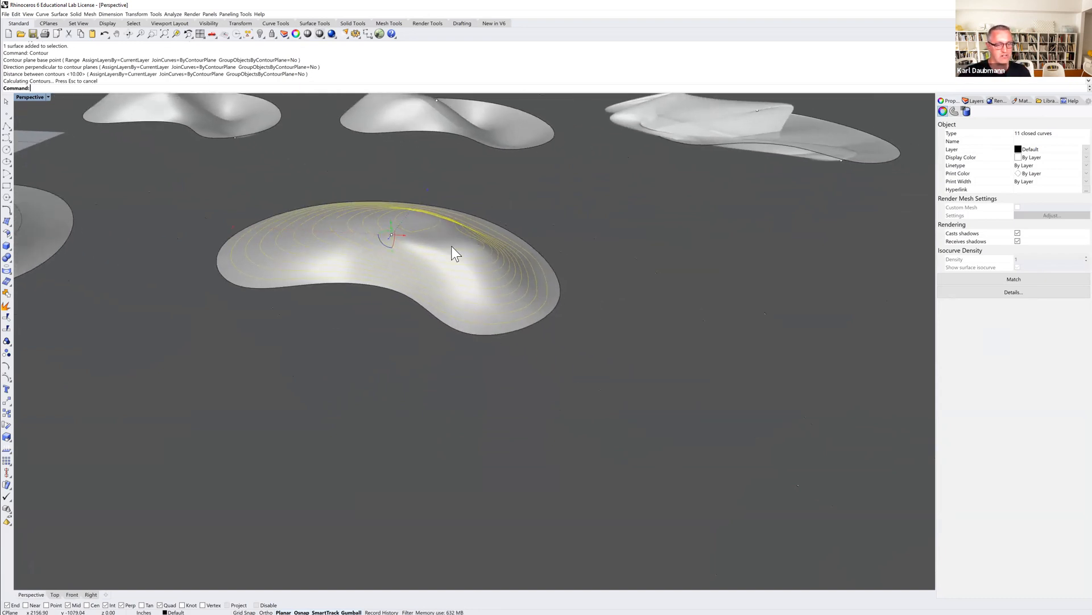
Move the contour curves off the patch surface to stand beside it.
{"action": "type", "text": "m"}
{"action": "key", "text": "Return"}
{"action": "left_click", "coordinate": [373, 353]}
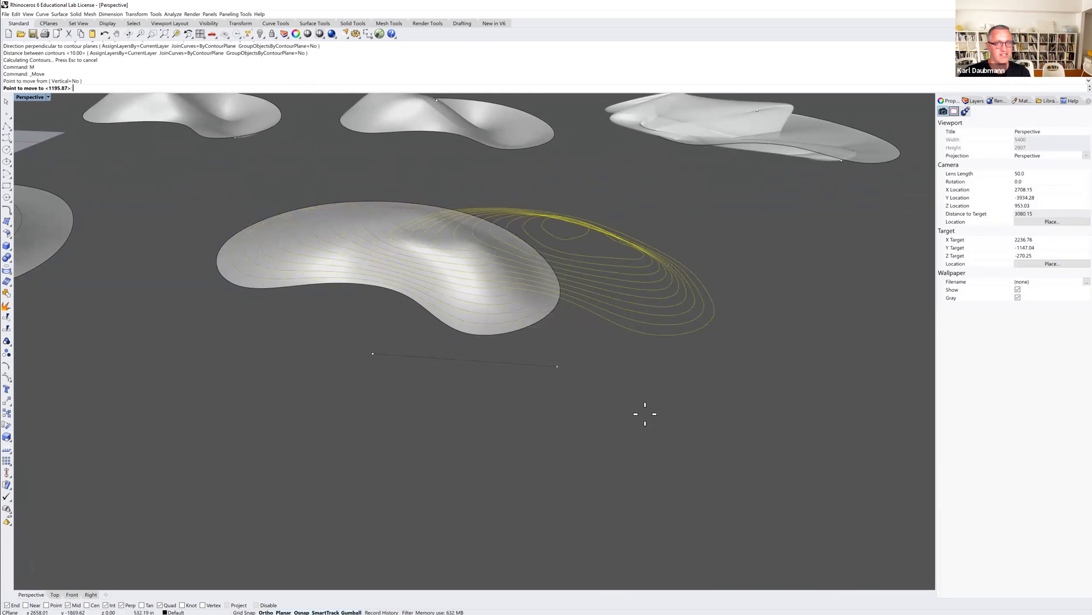
{"action": "left_click", "coordinate": [844, 409]}
{"action": "type", "text": "m"}
{"action": "key", "text": "Return"}
{"action": "left_click", "coordinate": [782, 376]}
{"action": "right_click_drag", "start_coordinate": [761, 316], "coordinate": [661, 347], "text": "shift"}
{"action": "key", "text": "Escape"}
{"action": "key", "text": "Escape"}
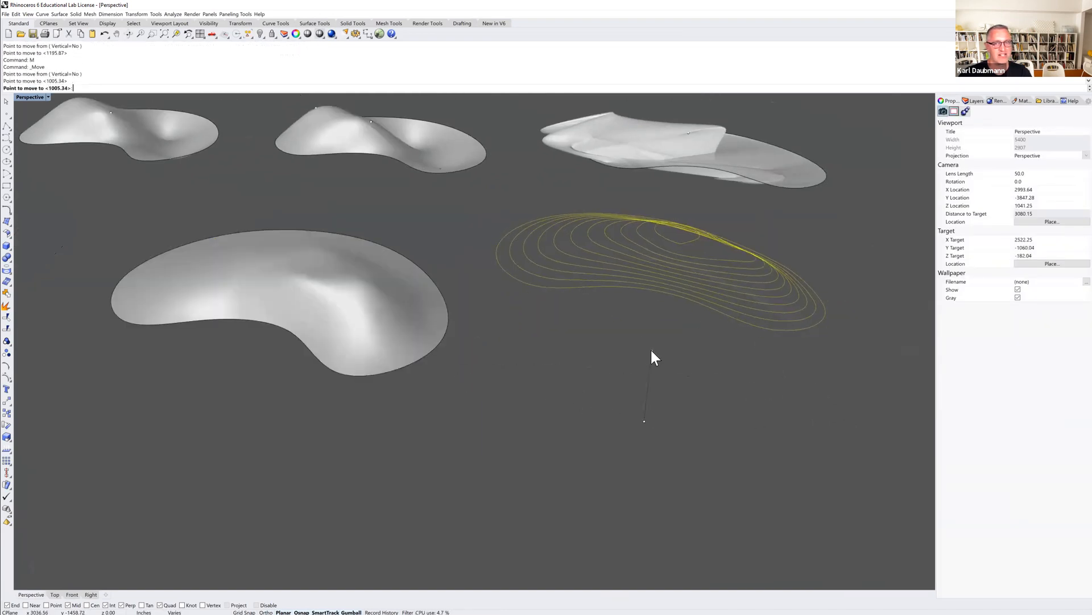
Open the layer list and review the contour curves beside the patch.
{"action": "scroll", "coordinate": [643, 301], "scroll_direction": "up", "scroll_amount": 5}
{"action": "right_click_drag", "start_coordinate": [645, 306], "coordinate": [483, 309], "text": "shift"}
{"action": "scroll", "coordinate": [558, 295], "scroll_direction": "down", "scroll_amount": 5}
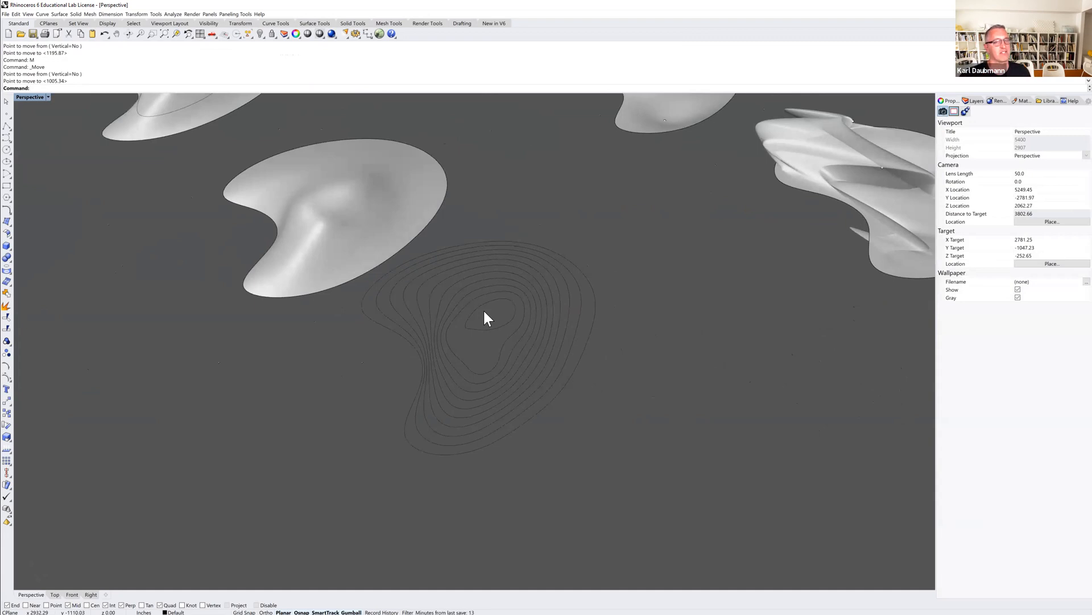
{"action": "right_click_drag", "start_coordinate": [441, 360], "coordinate": [569, 432]}
{"action": "scroll", "coordinate": [569, 432], "scroll_direction": "down", "scroll_amount": 3}
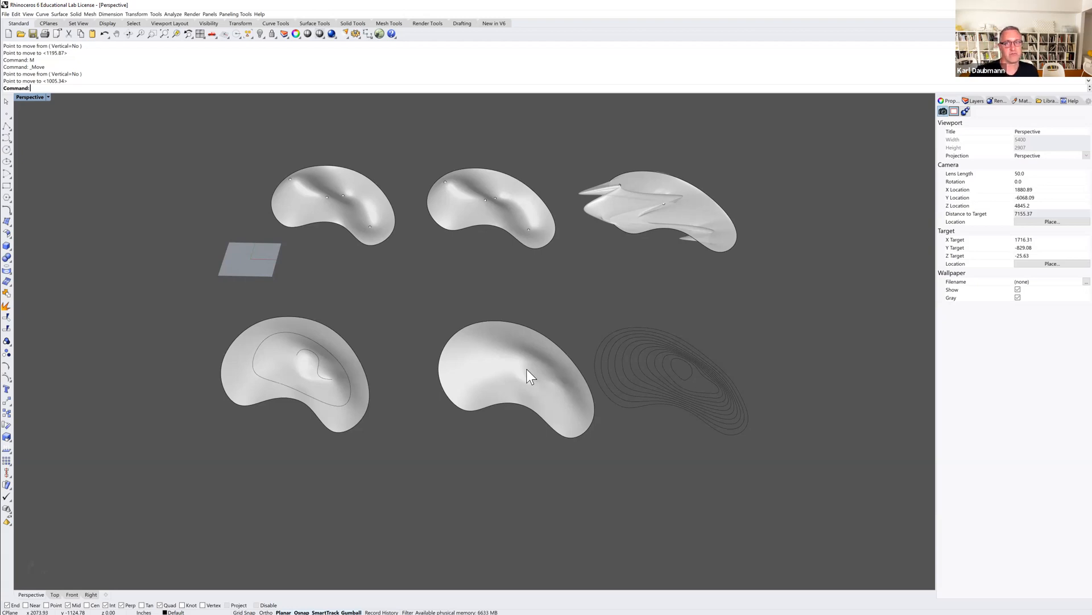
{"action": "left_click", "coordinate": [974, 101]}
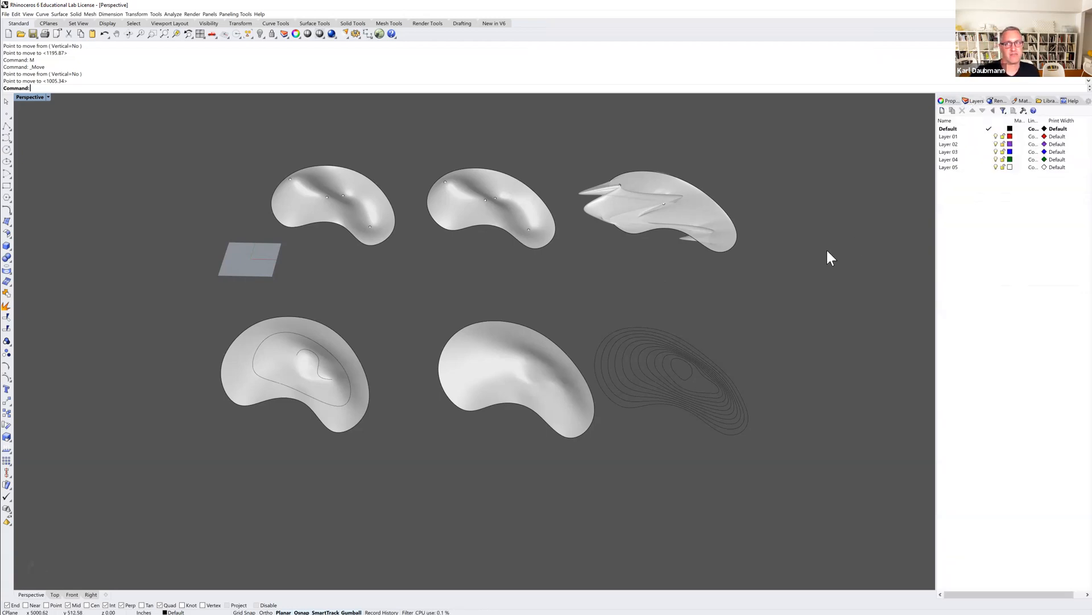
{"action": "left_click_drag", "start_coordinate": [734, 340], "coordinate": [689, 383]}
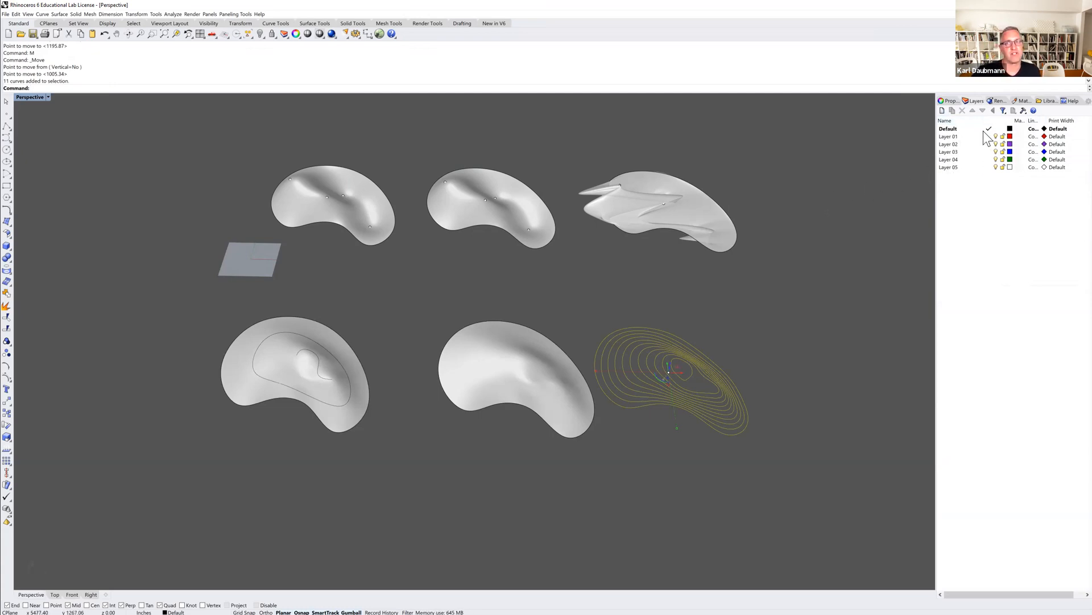
{"action": "left_click", "coordinate": [778, 202]}
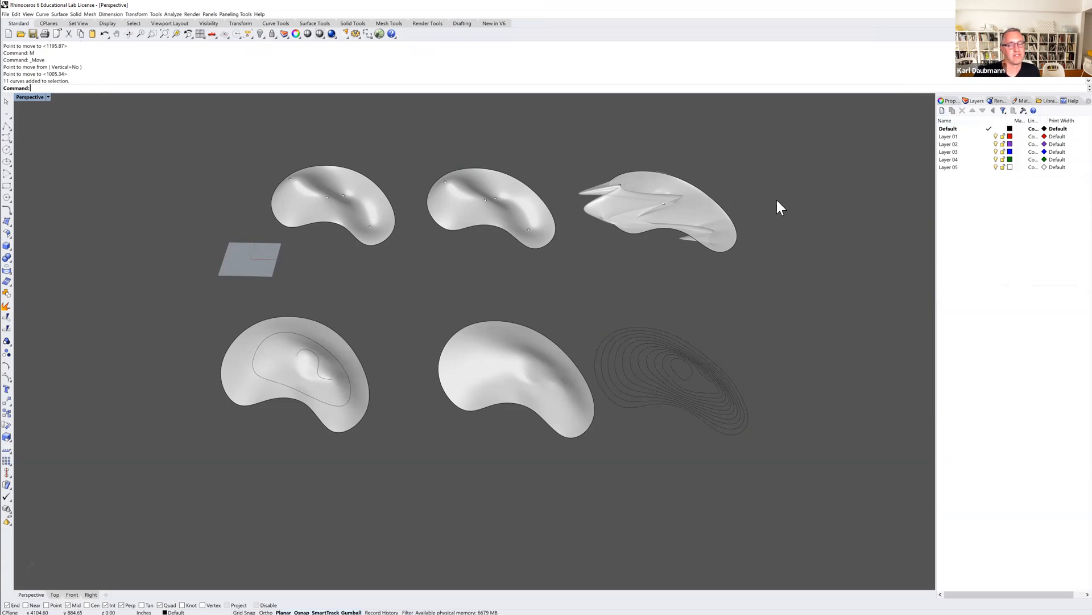